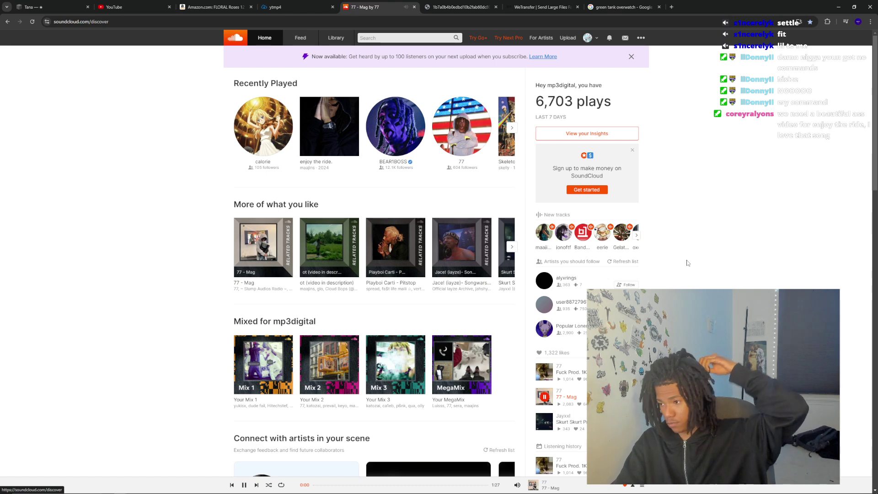
Check SoundCloud notifications and go to your own profile page
left_click(610, 41)
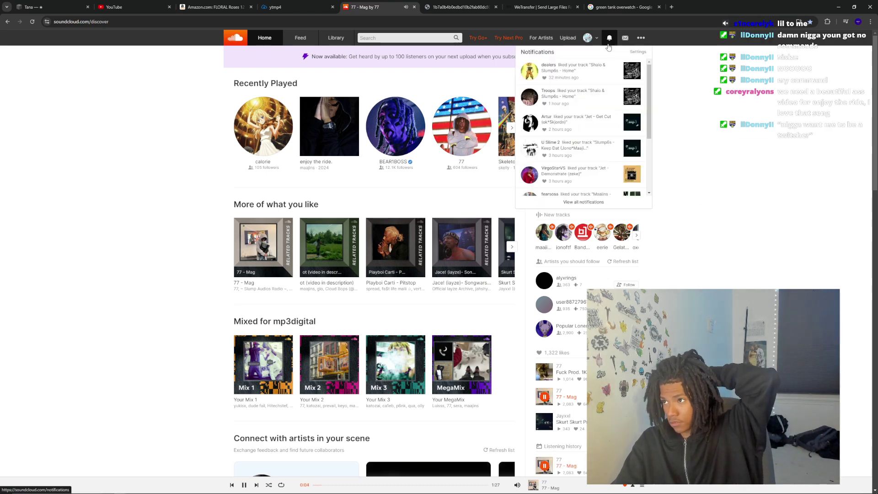
left_click(596, 39)
left_click(593, 54)
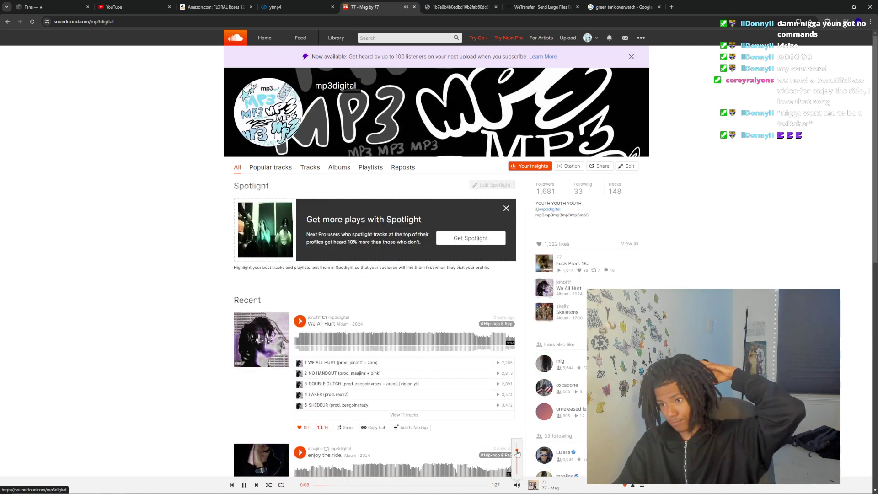
Open the profile's full list of liked tracks, then return to the HP Smart scan
left_click(320, 167)
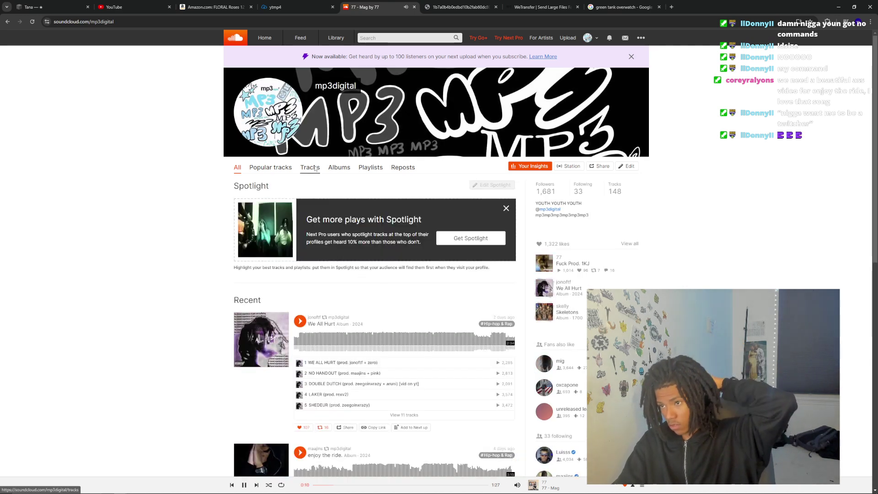
left_click(630, 244)
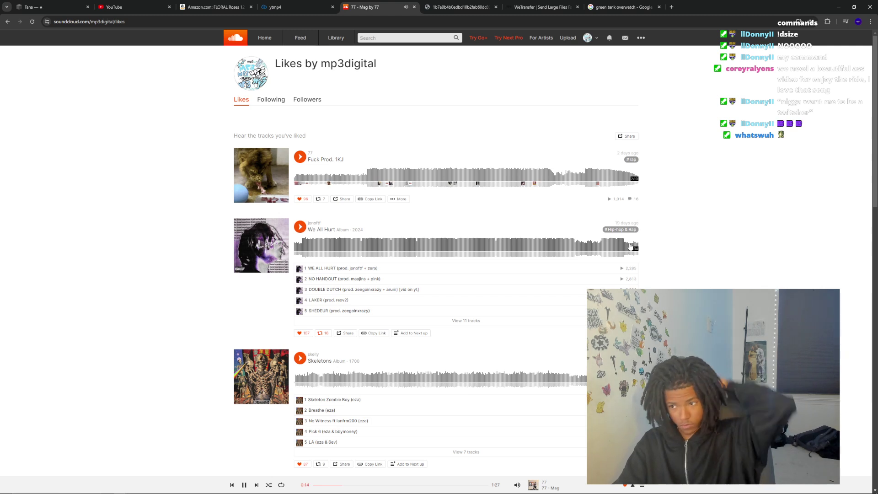
left_click(209, 489)
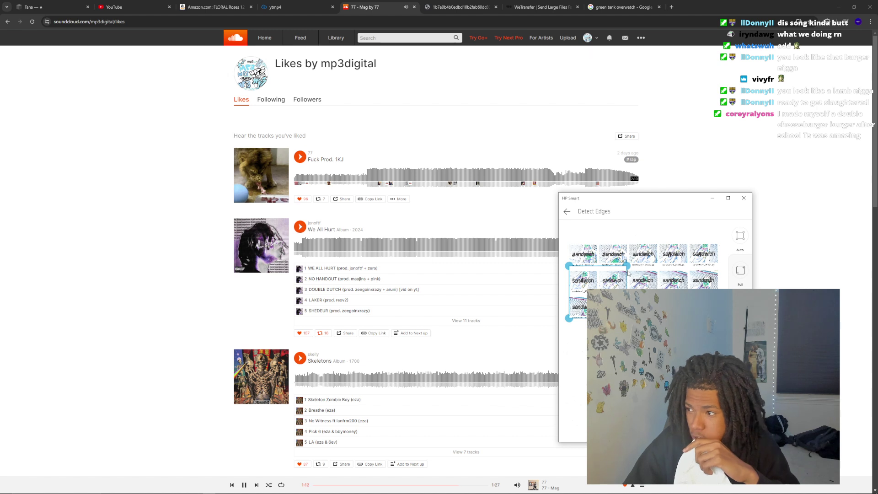
Crop the scanned page from Full down to the grid of sandwich frames
left_click(739, 271)
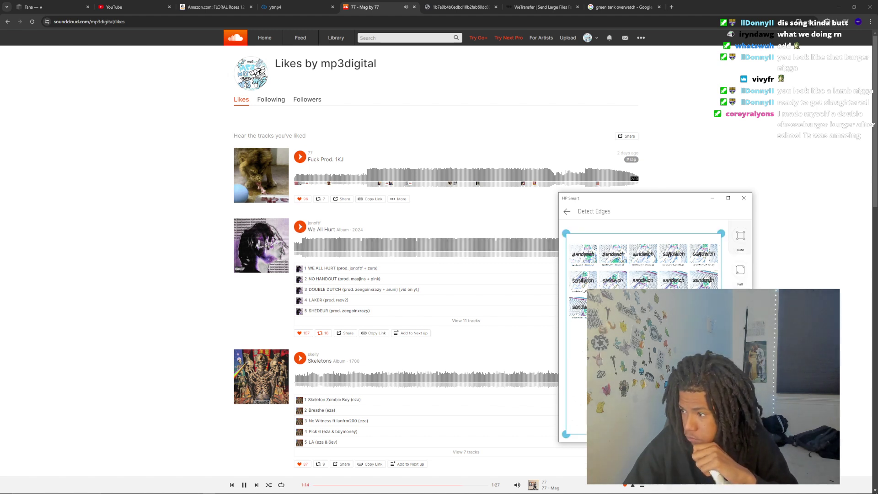
left_click_drag(565, 239, 568, 247)
left_click_drag(718, 238, 725, 246)
left_click_drag(721, 434, 722, 323)
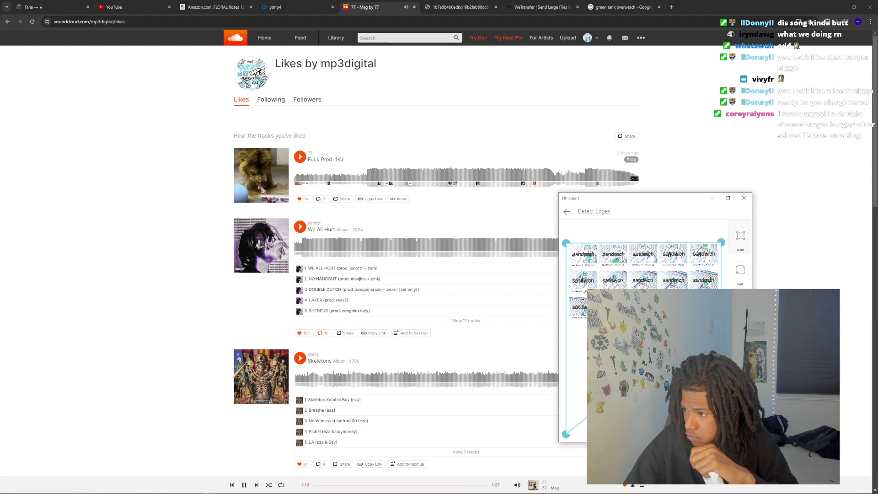
left_click_drag(567, 434, 566, 318)
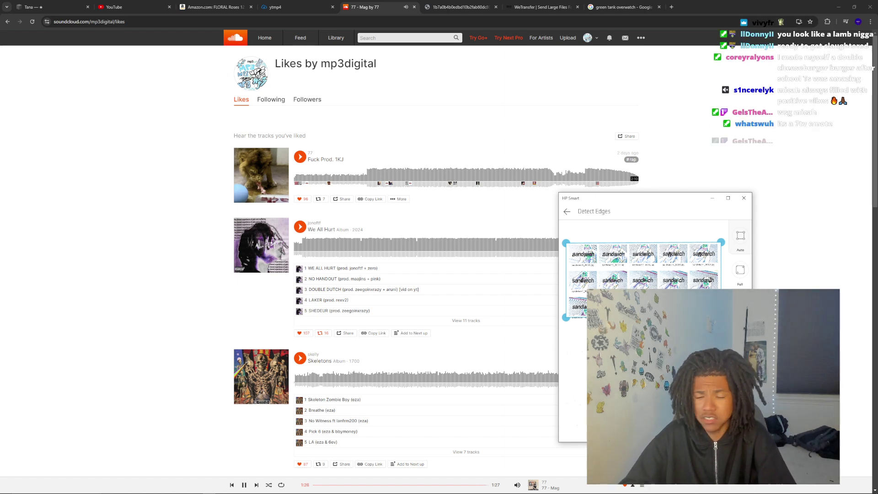
scroll(435, 275, "down", 6)
scroll(425, 274, "up", 6)
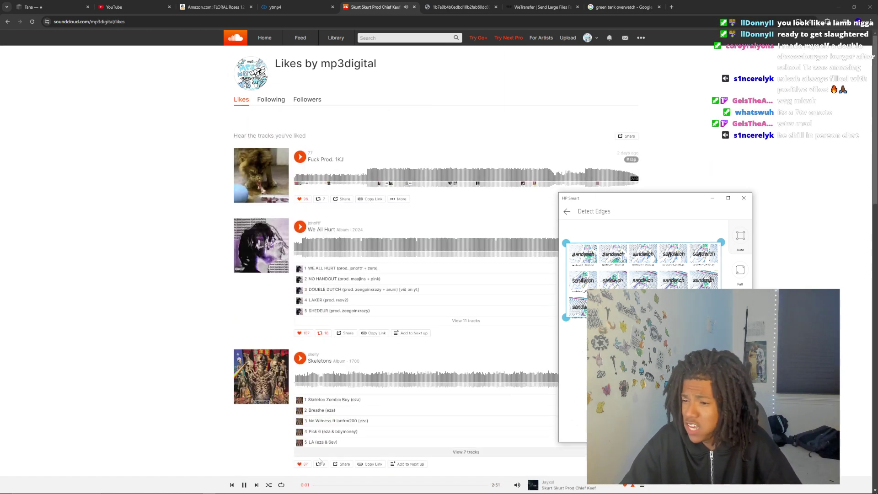
Save the cropped scan as a JPG in Downloads
left_click(244, 484)
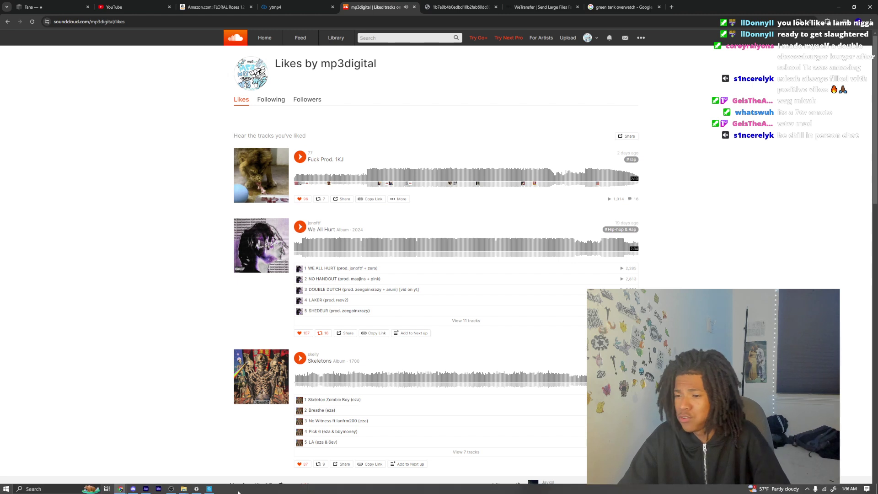
left_click(208, 487)
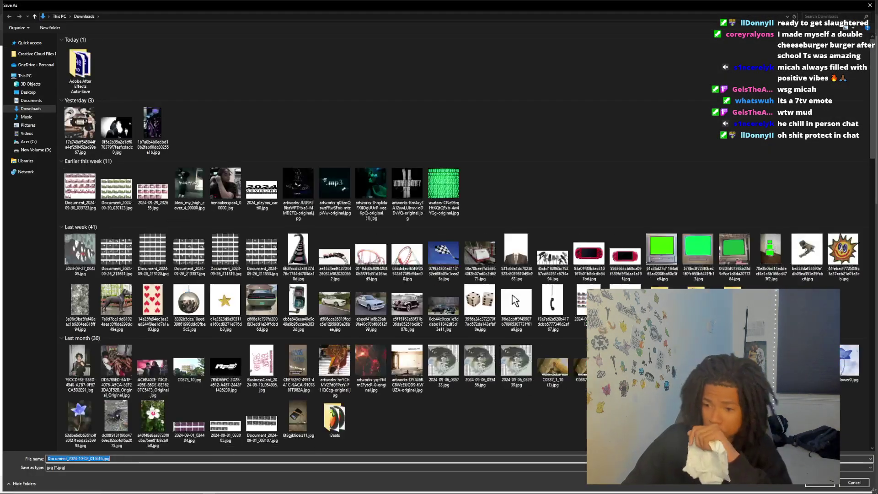
left_click(820, 483)
From YouTube watch history, start the Protect - #FreeTank video and go full screen
left_click(150, 4)
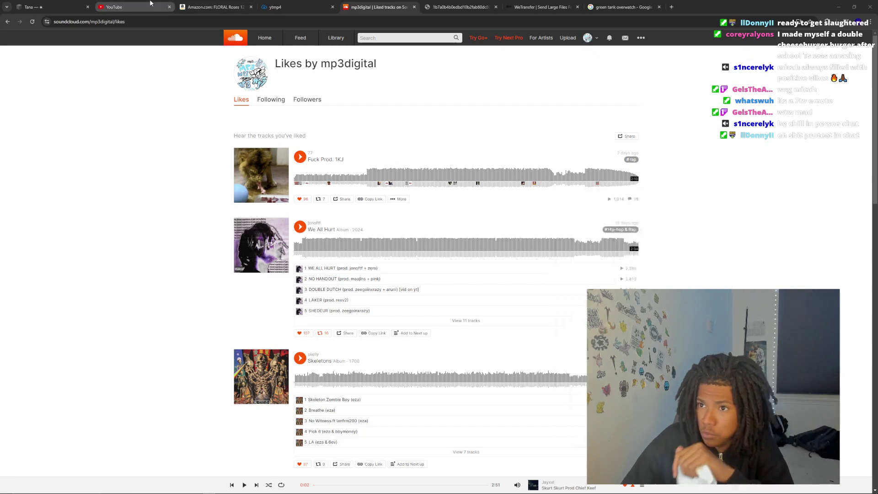
left_click(69, 149)
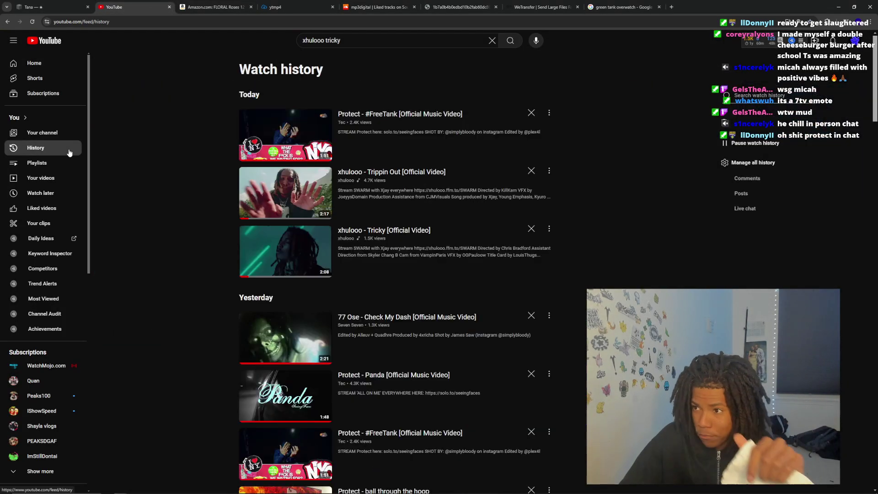
left_click(270, 122)
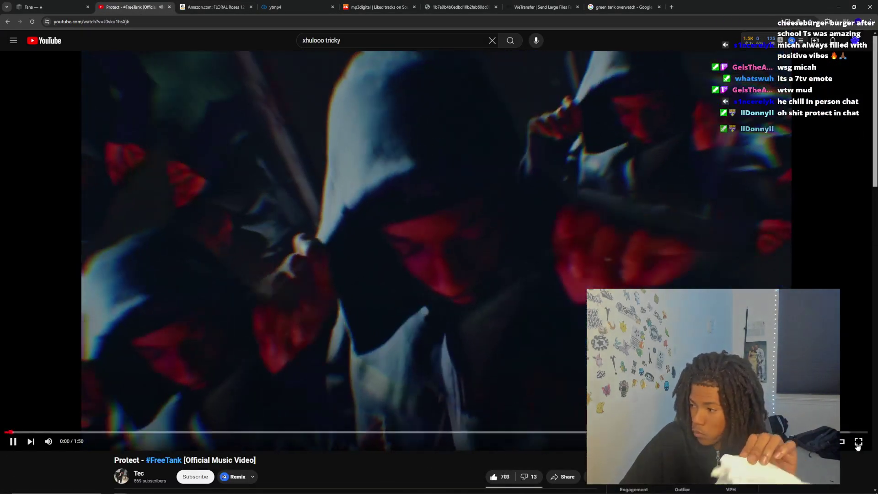
left_click(859, 441)
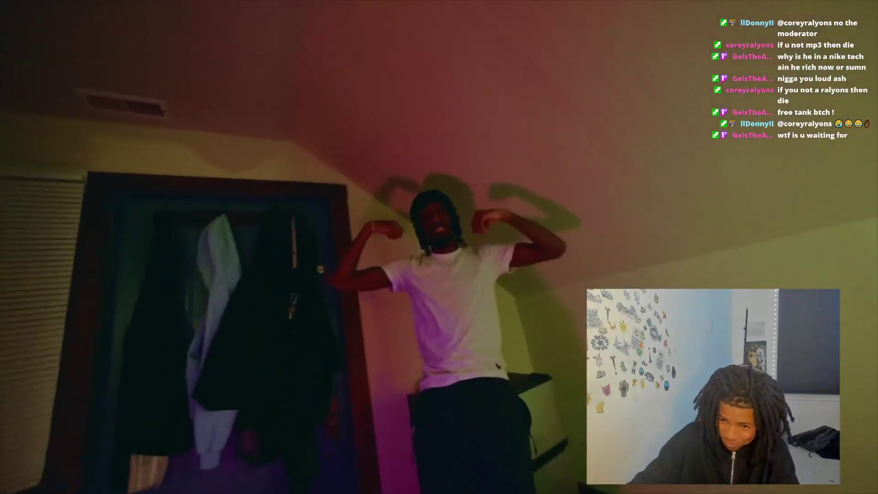
Pause and resume the video, then pause at 1:39 and exit full screen
left_click(253, 325)
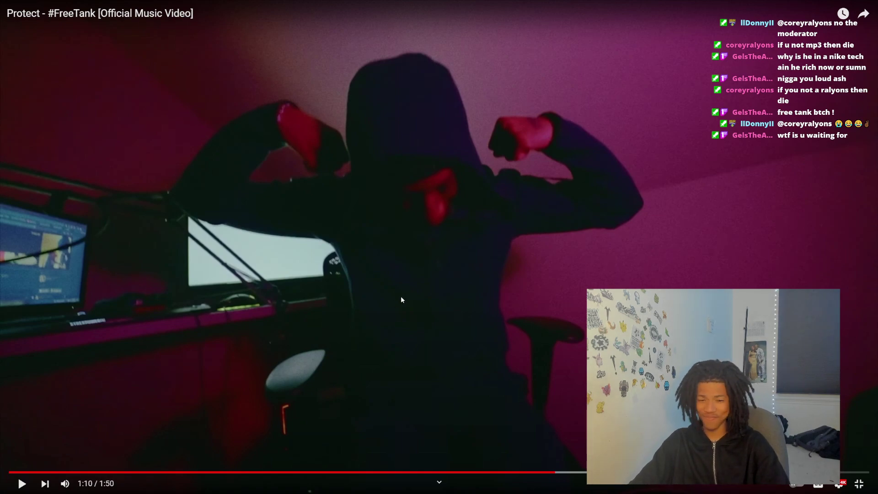
key("space")
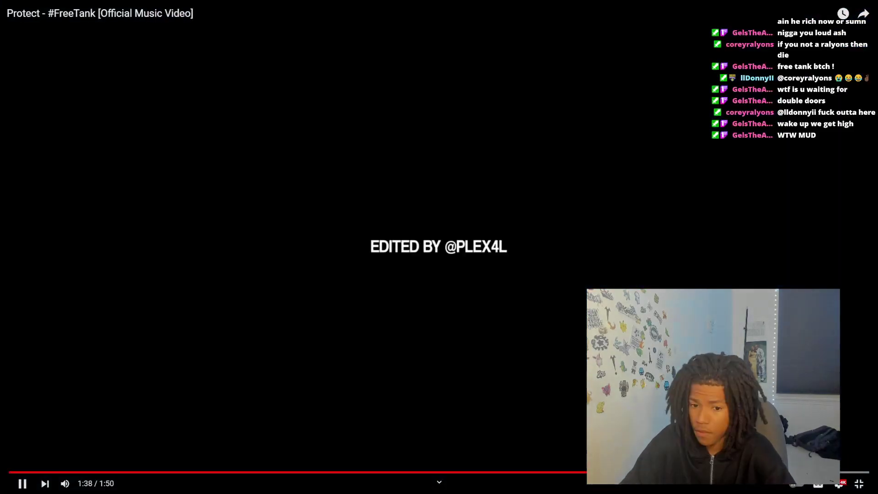
key("space")
left_click(859, 484)
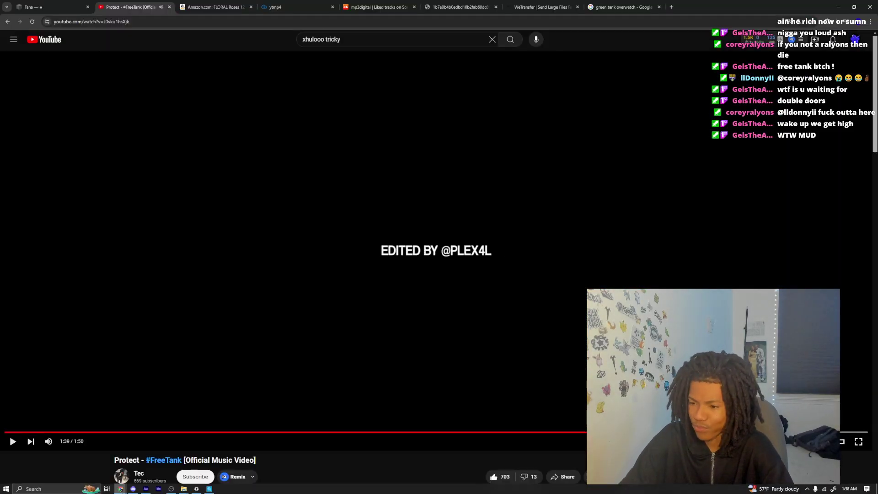
Preview the sandwich comp's stepped frames and delete the Pre-comp 3 layer at 0:00:01:06
left_click(146, 491)
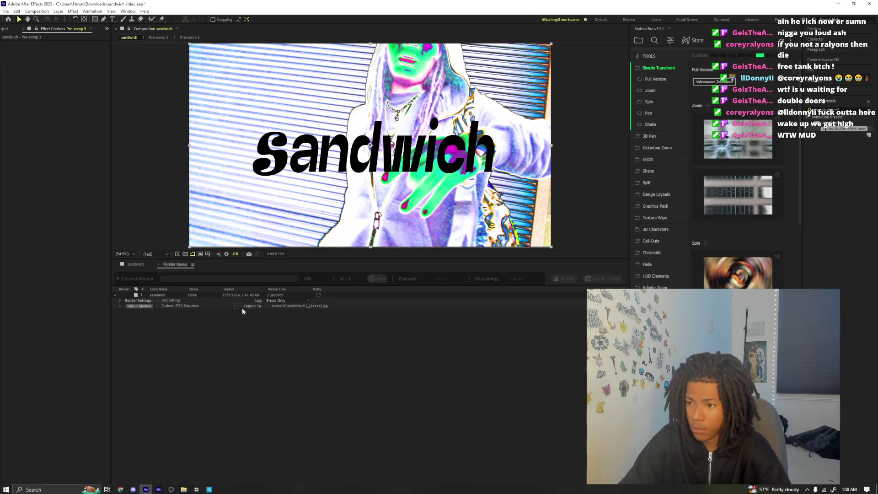
left_click(135, 265)
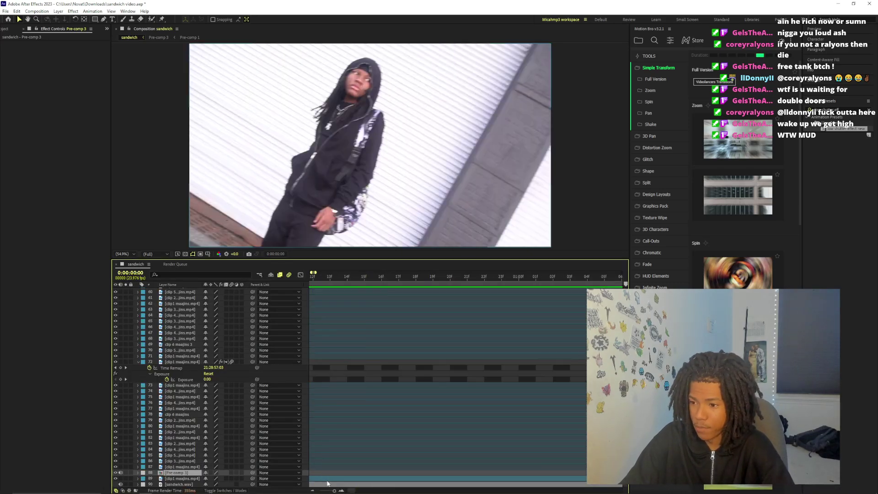
left_click_drag(330, 492, 326, 492)
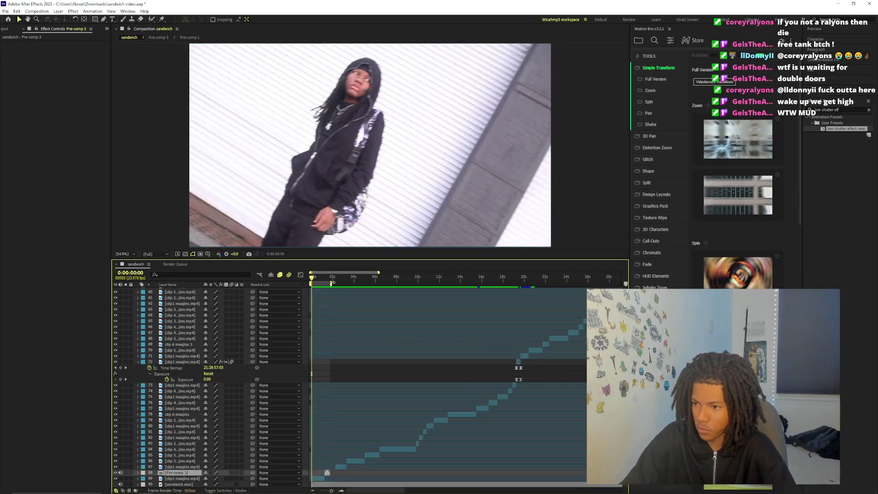
left_click_drag(334, 283, 378, 298)
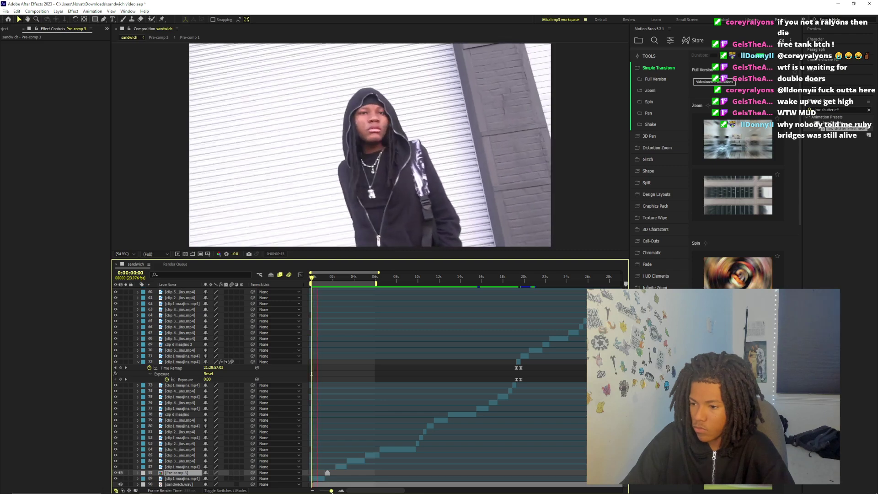
left_click_drag(331, 491, 335, 490)
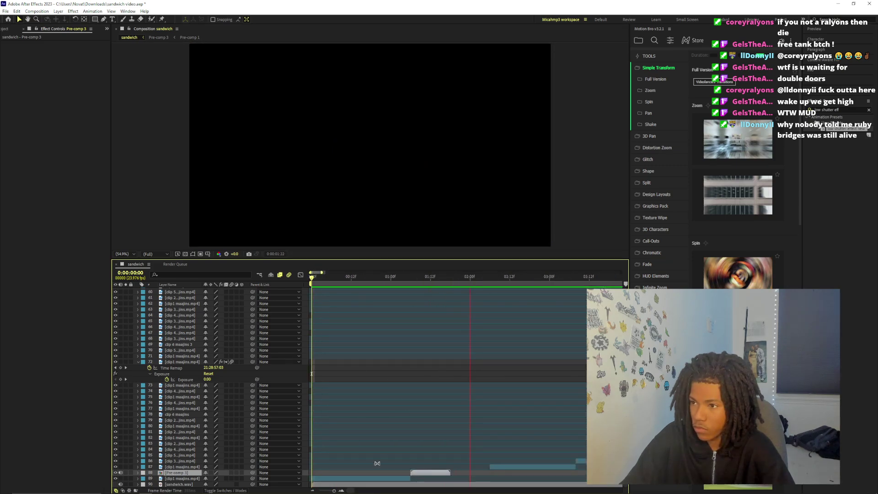
left_click(411, 278)
key("Delete")
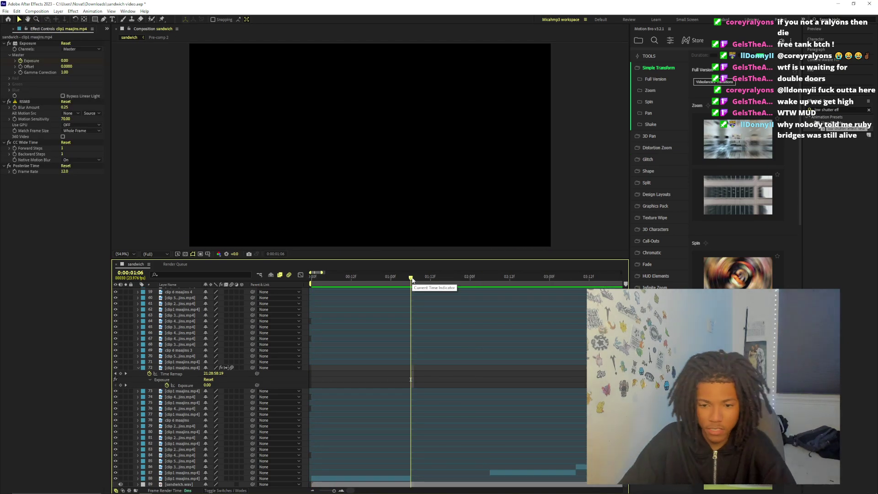
Start File > Revert on the project, then cancel it
left_click(5, 11)
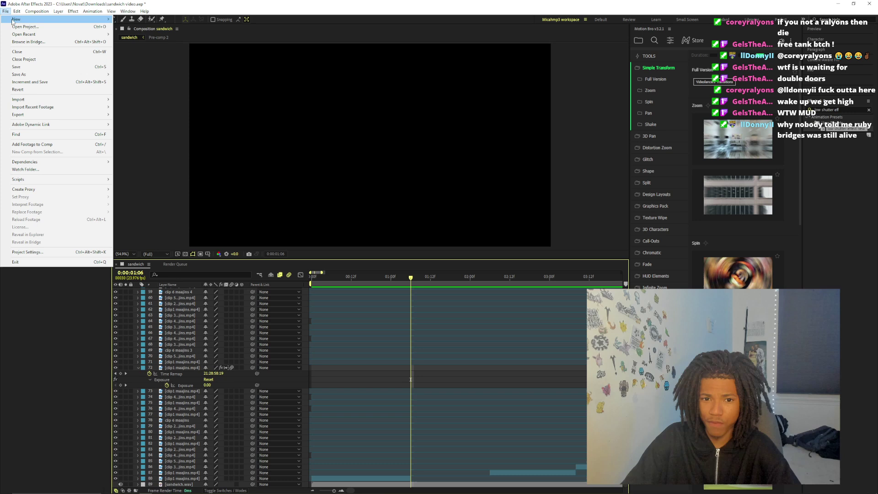
left_click(39, 86)
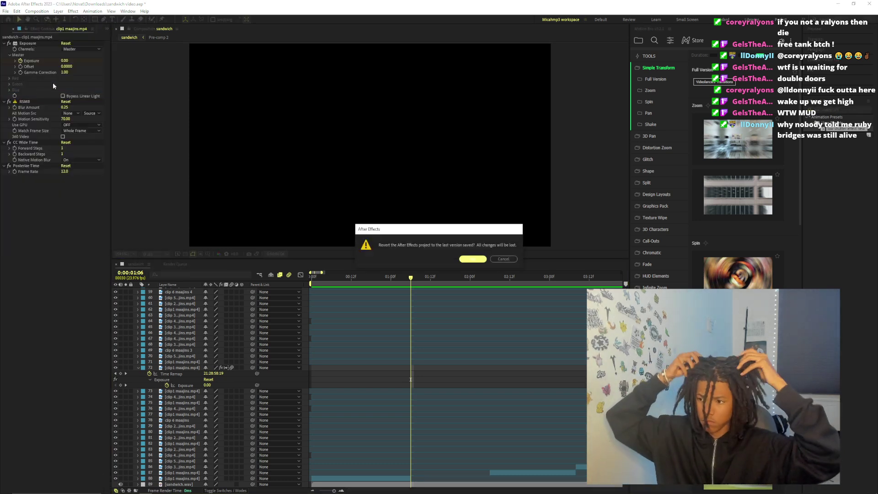
left_click(505, 259)
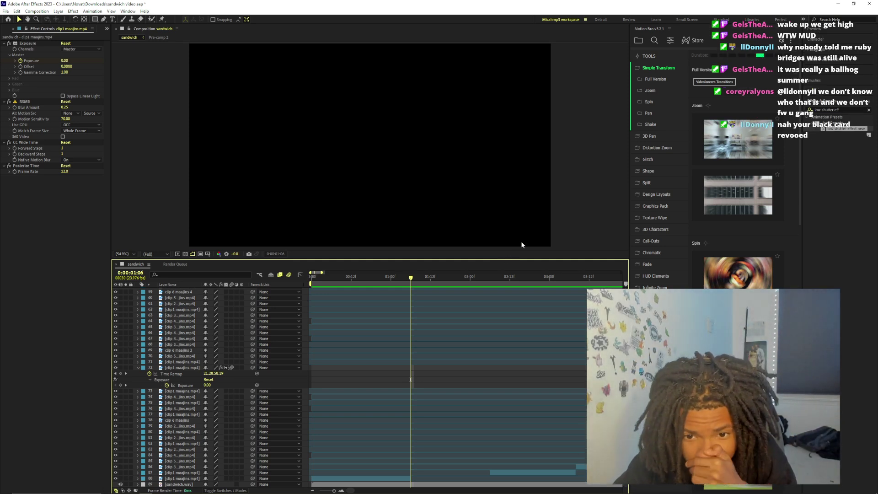
Import the Document jpg from Downloads through File > Import File
left_click(6, 11)
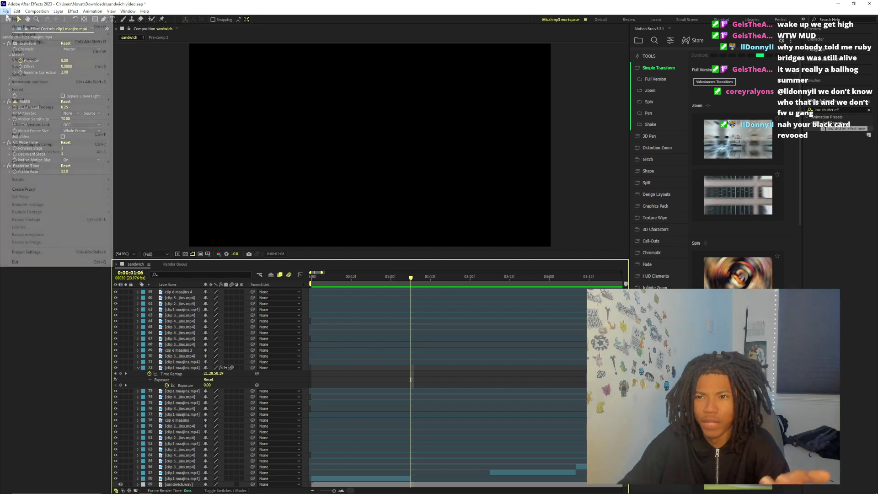
mouse_move(54, 100)
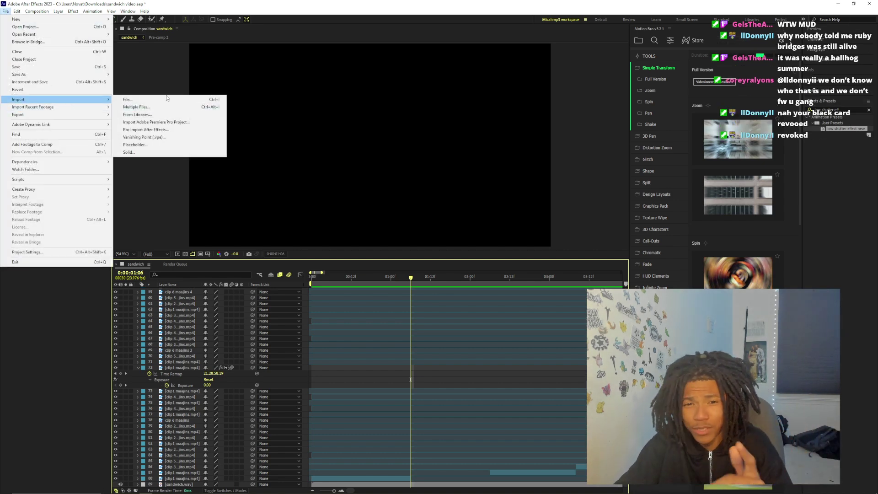
left_click(166, 98)
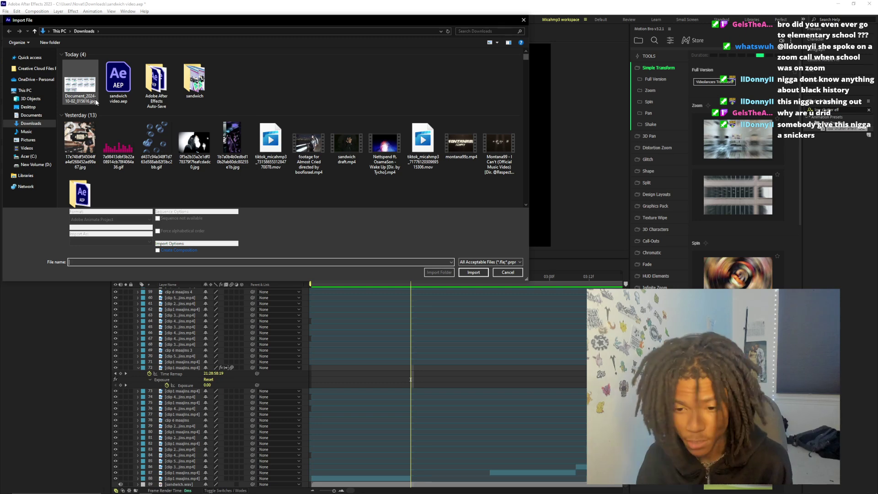
double_click(95, 100)
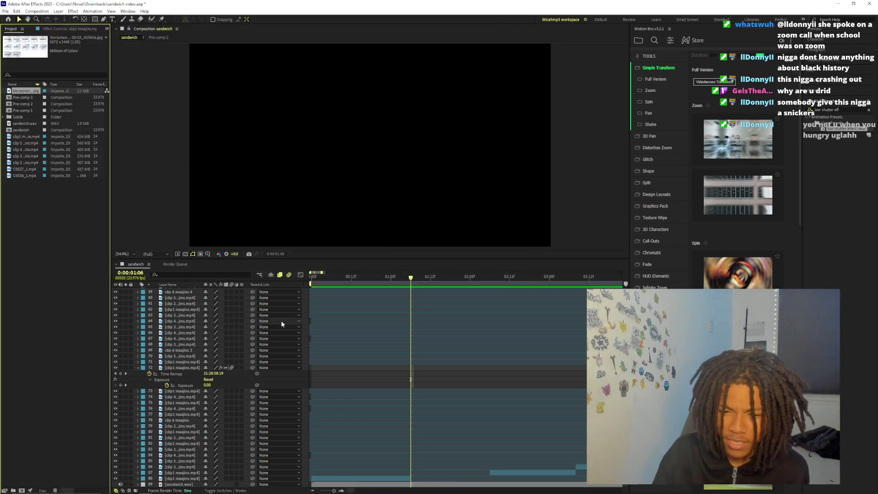
Drag the Document jpg into the sandwich timeline as a layer starting at 0:00:01:06
left_click_drag(64, 130, 411, 477)
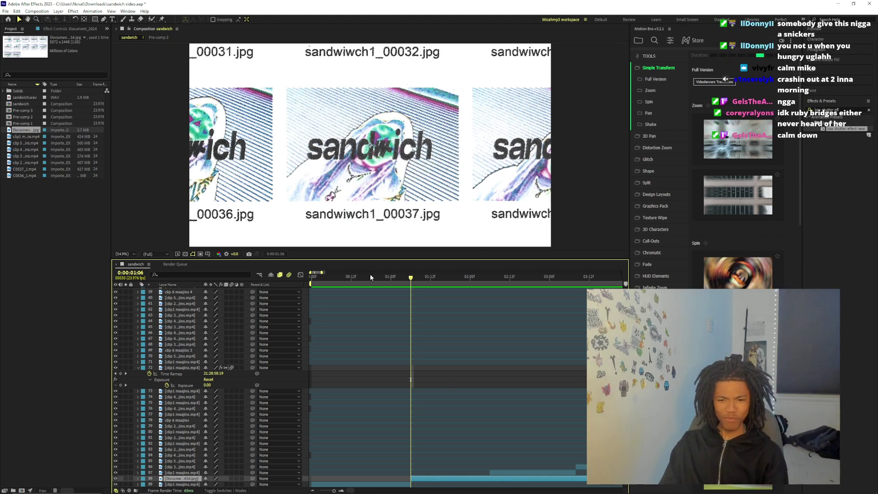
scroll(420, 444, "down", 1)
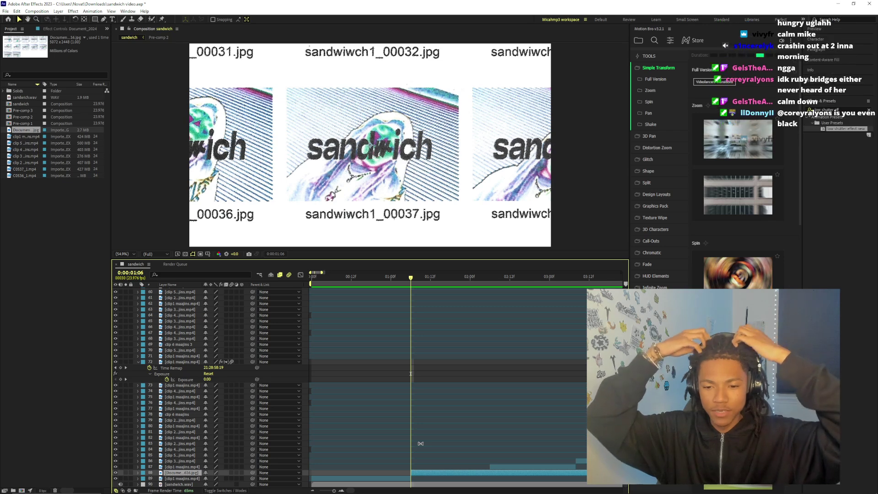
Search YouTube for 'ruby bridges', browse the results, then return to After Effects
mouse_move(128, 482)
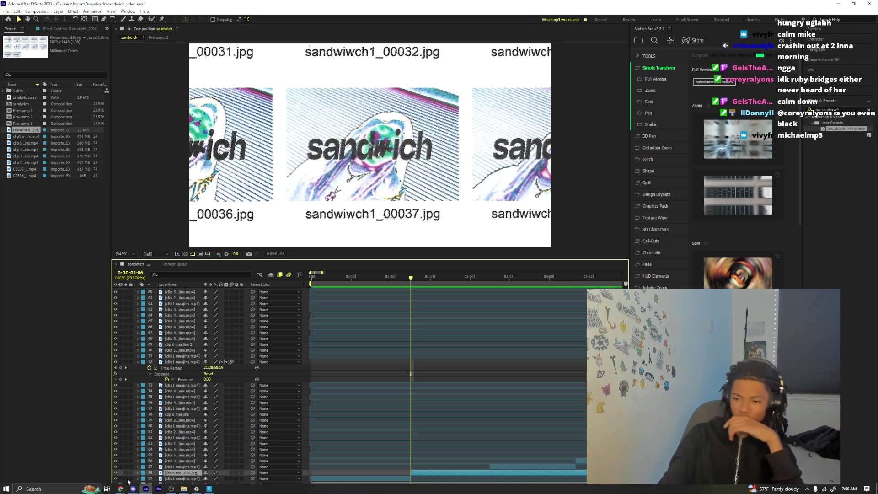
left_click(104, 465)
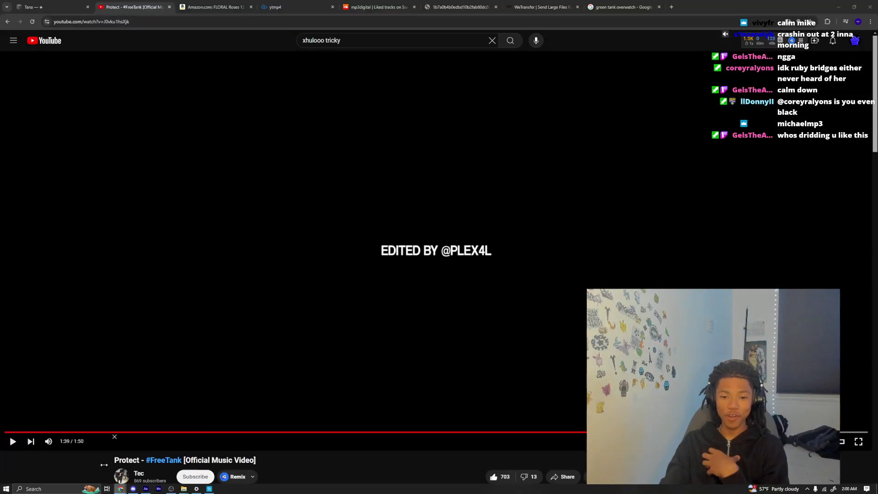
left_click_drag(350, 41, 264, 38)
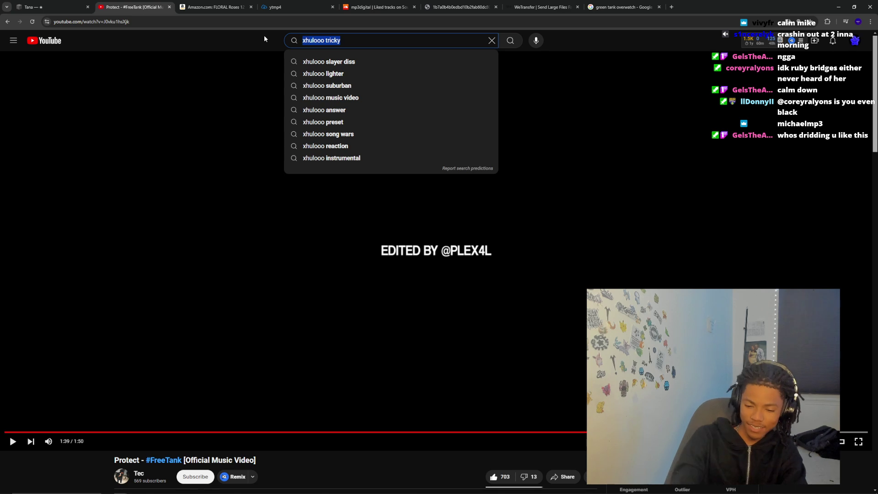
type("ruby ")
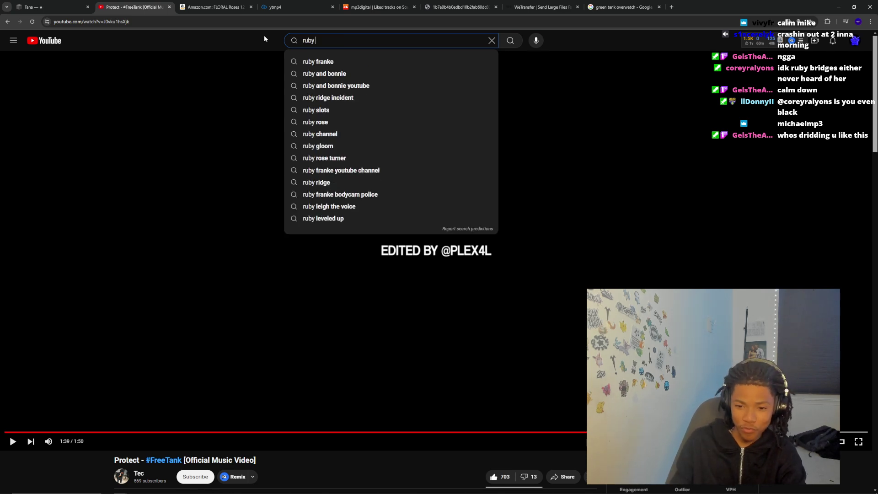
type("bridges")
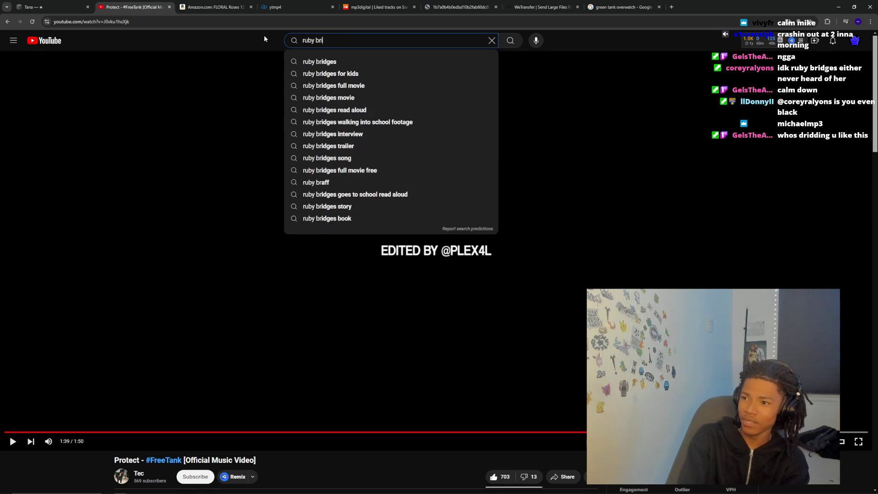
key("Return")
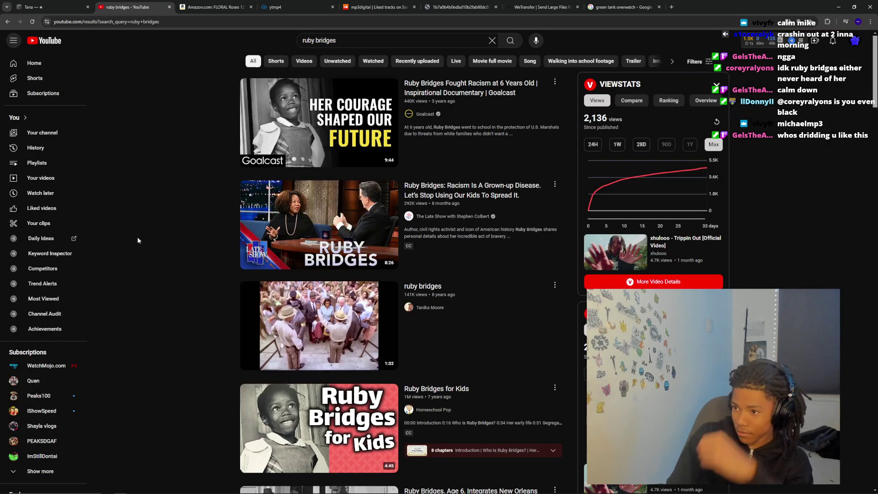
scroll(186, 248, "down", 6)
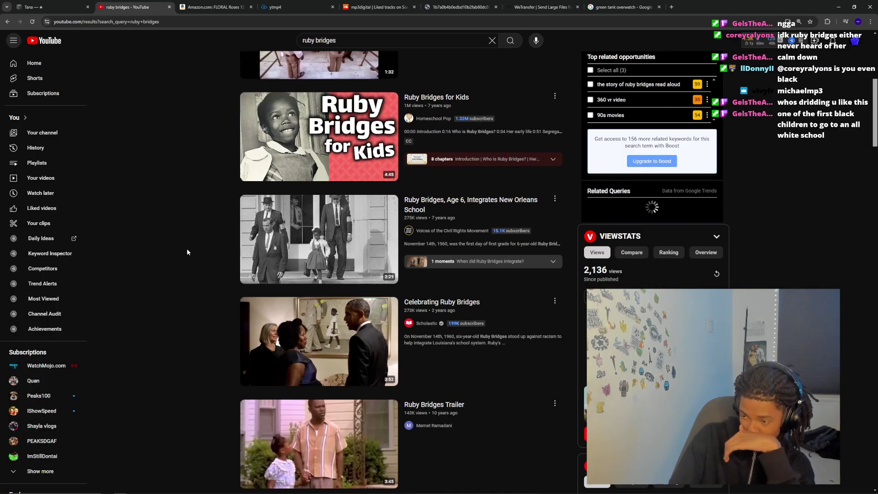
scroll(187, 248, "down", 3)
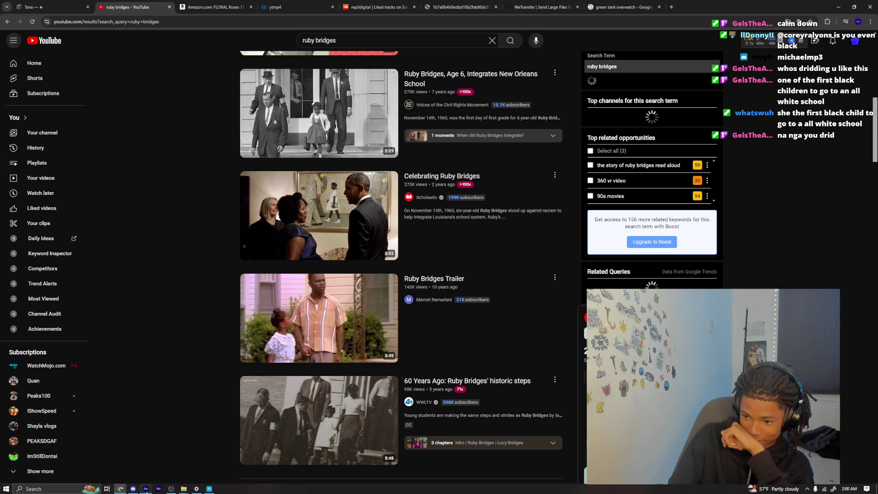
left_click(146, 489)
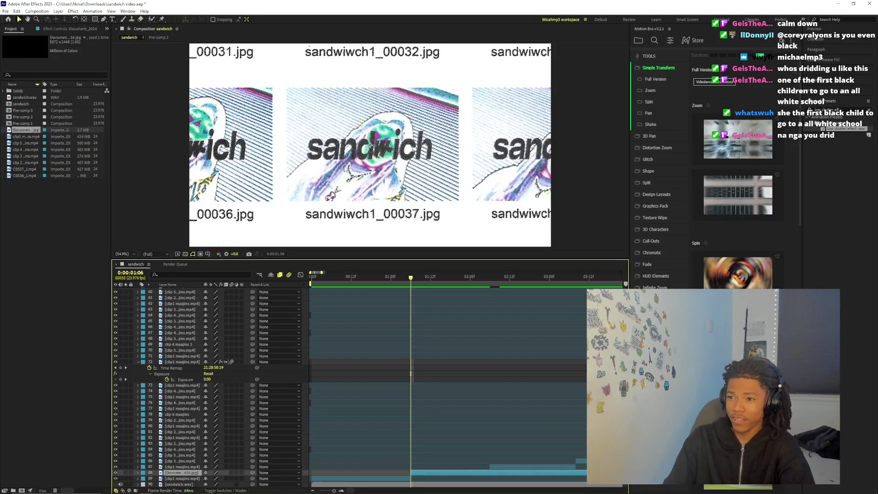
Roughly position the contact-sheet layer and reveal layer 88's Transform properties
left_click_drag(215, 69, 614, 238)
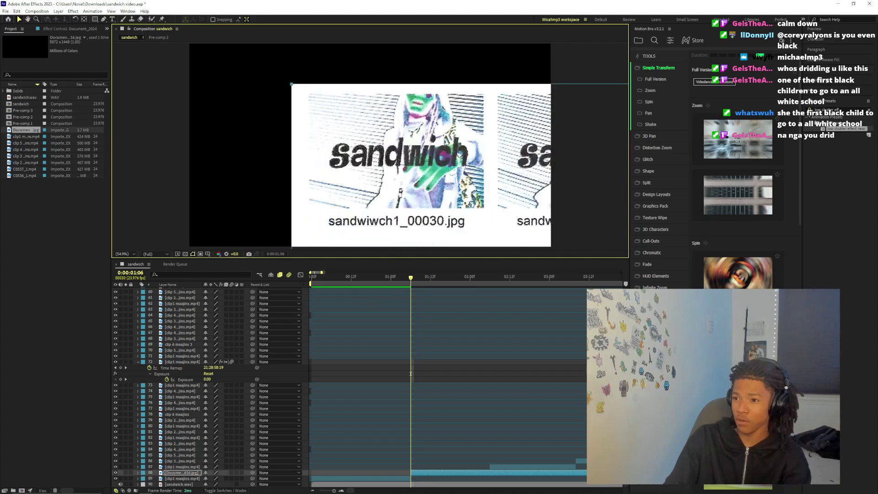
left_click_drag(377, 169, 295, 165)
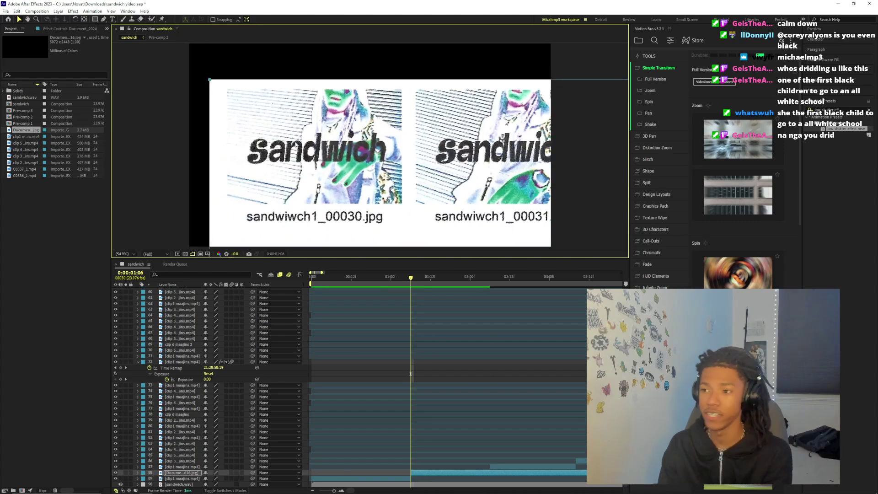
left_click(138, 473)
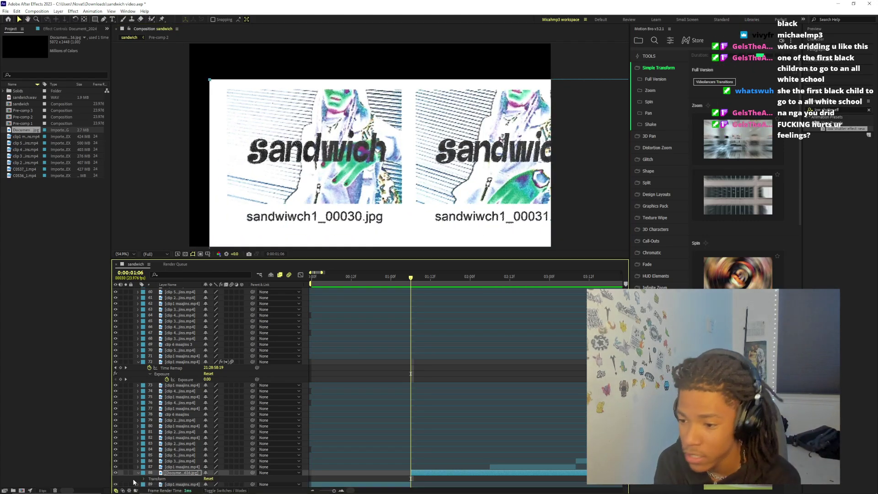
left_click(144, 479)
scroll(143, 483, "down", 2)
scroll(334, 194, "down", 3)
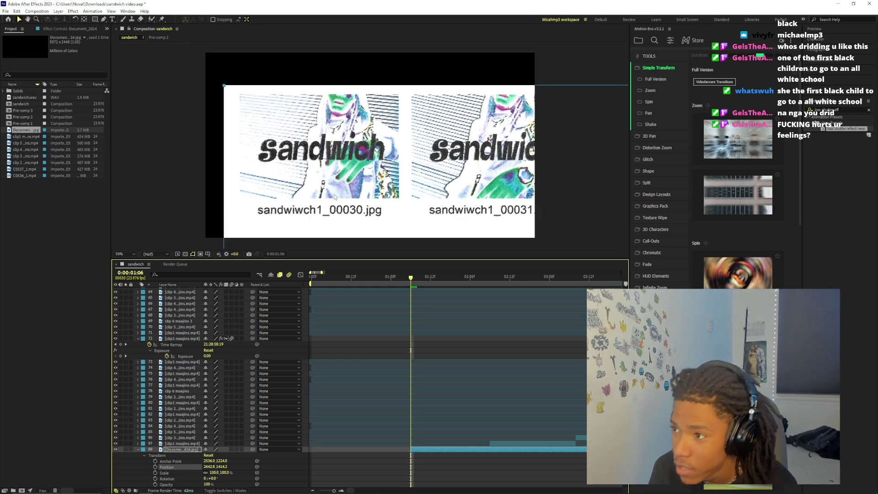
Move the anchor point onto the first frame (572, 380) with the Pan Behind tool
left_click(84, 20)
left_click_drag(519, 221, 349, 150)
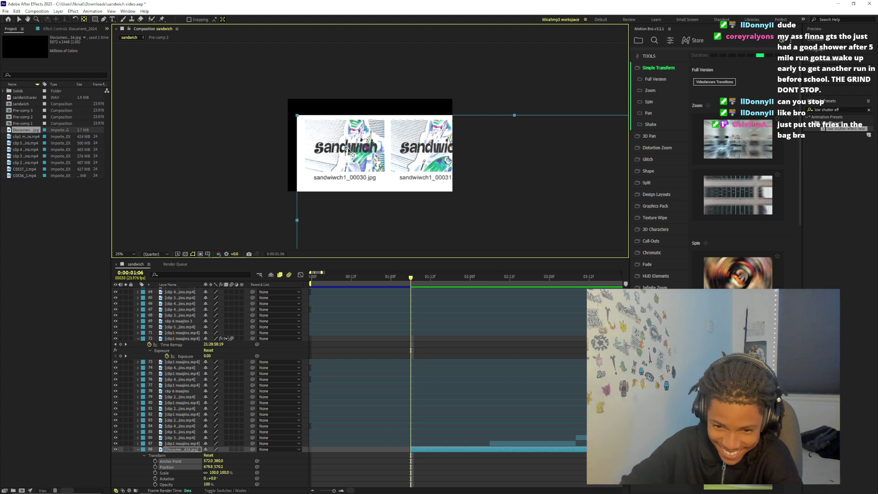
scroll(392, 378, "down", 2)
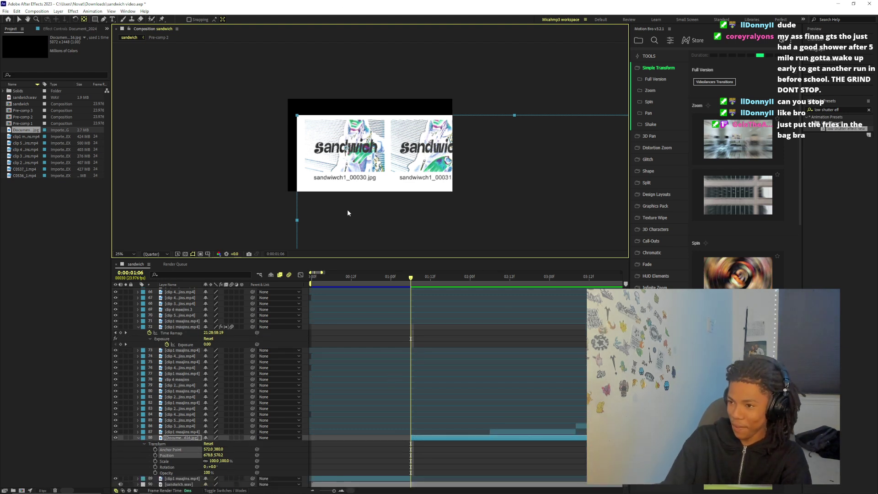
key("v")
scroll(349, 212, "up", 2)
Scale the Document layer to 187 × 213% and reposition it in the comp
left_click(214, 461)
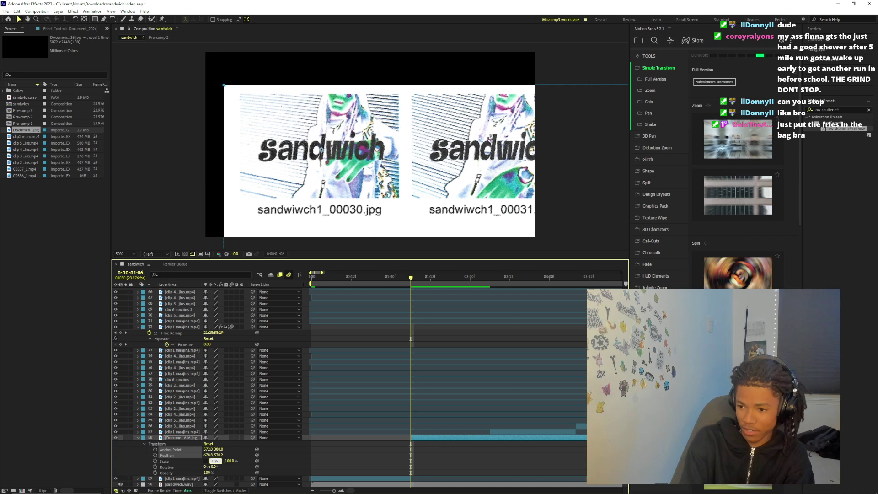
key("Return")
left_click(213, 461)
type("187")
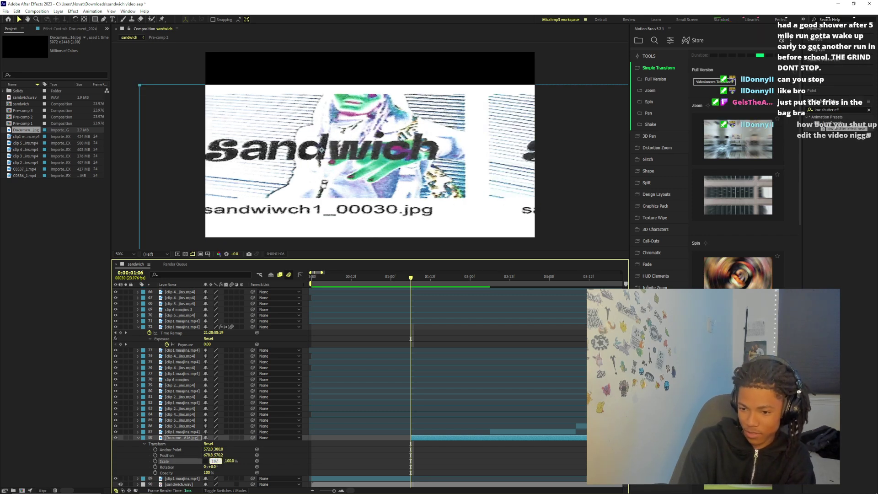
key("Return")
left_click(231, 466)
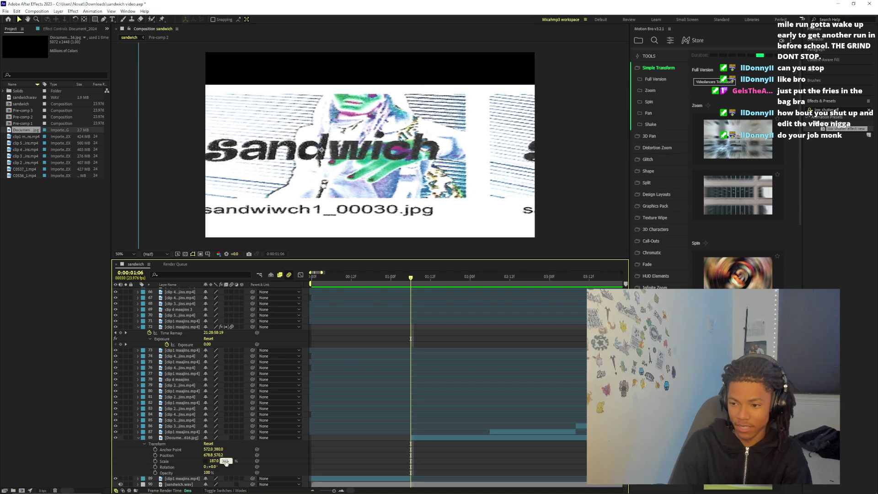
key("Return")
left_click_drag(303, 148, 400, 171)
scroll(435, 155, "down", 2)
scroll(408, 160, "up", 2)
scroll(402, 167, "down", 2)
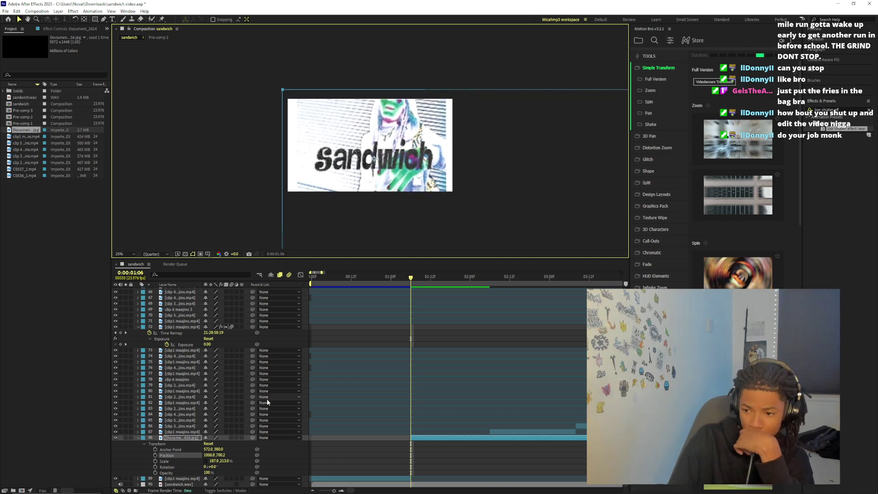
Fine-tune the vertical scale to 178% while aligning the first frame in the comp
left_click_drag(225, 460, 219, 463)
left_click_drag(394, 188, 396, 182)
scroll(395, 187, "up", 1)
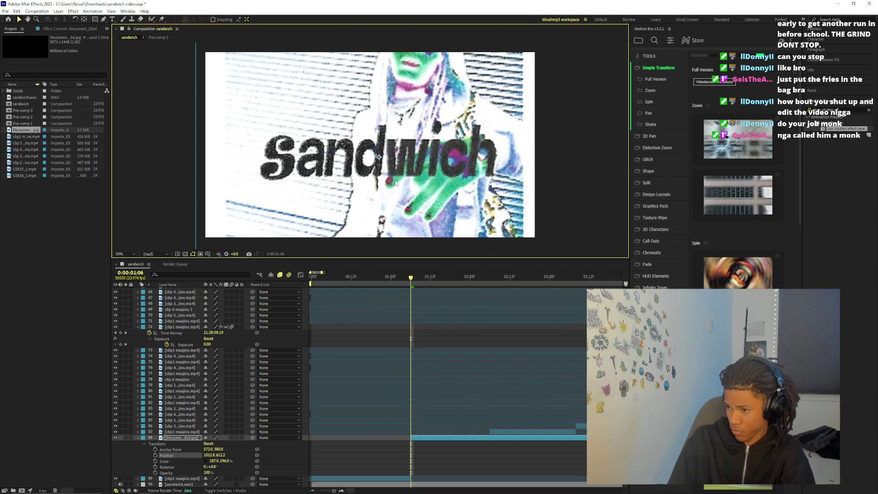
left_click_drag(225, 462, 215, 462)
left_click_drag(394, 200, 394, 194)
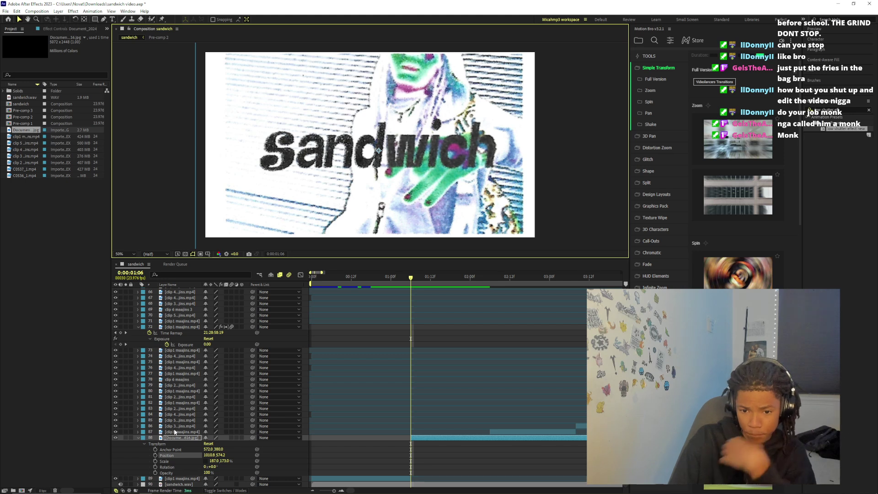
left_click_drag(230, 463, 233, 462)
left_click_drag(398, 206, 399, 207)
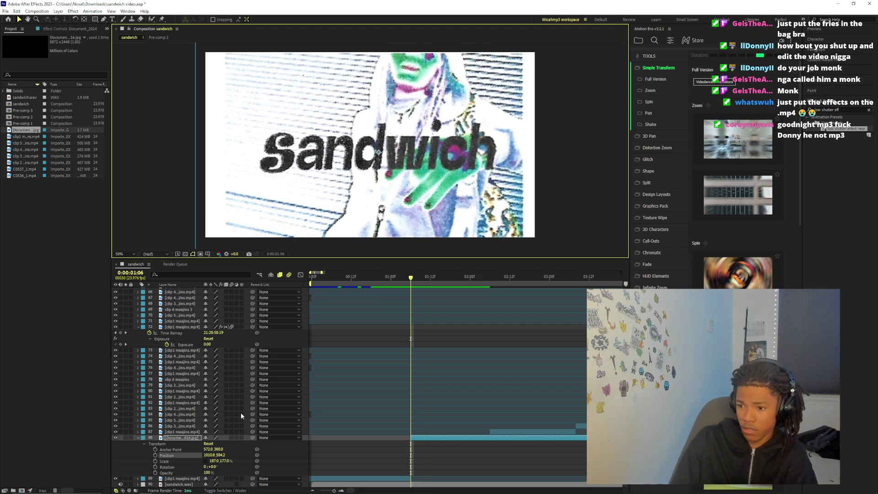
left_click(225, 461)
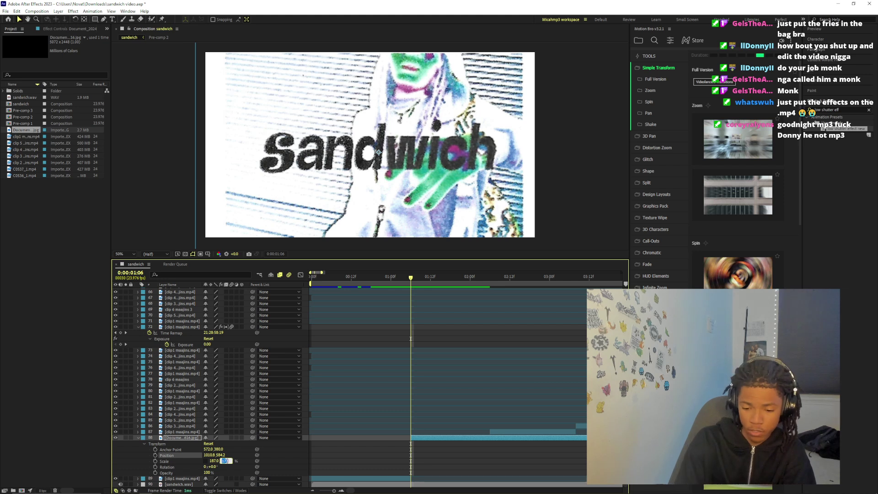
type("178")
key("Return")
Set the horizontal scale to 203% and split the layer at the current frame
left_click_drag(219, 463, 325, 393)
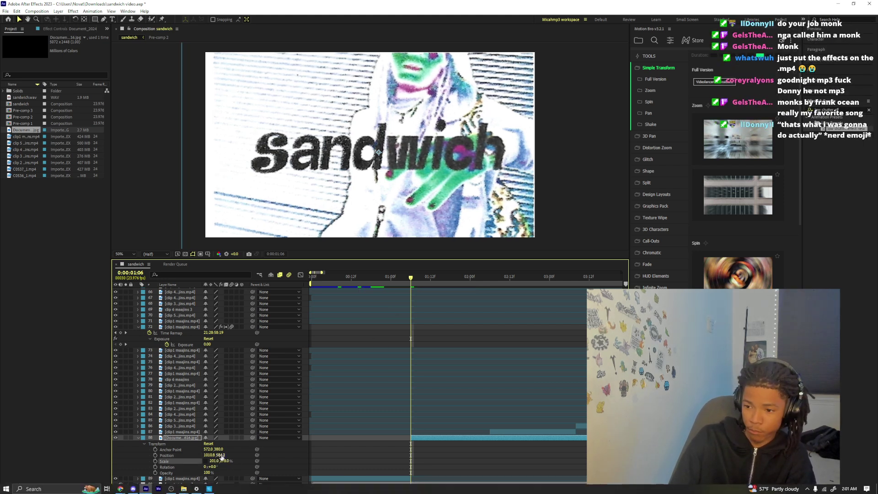
type("203")
key("Return")
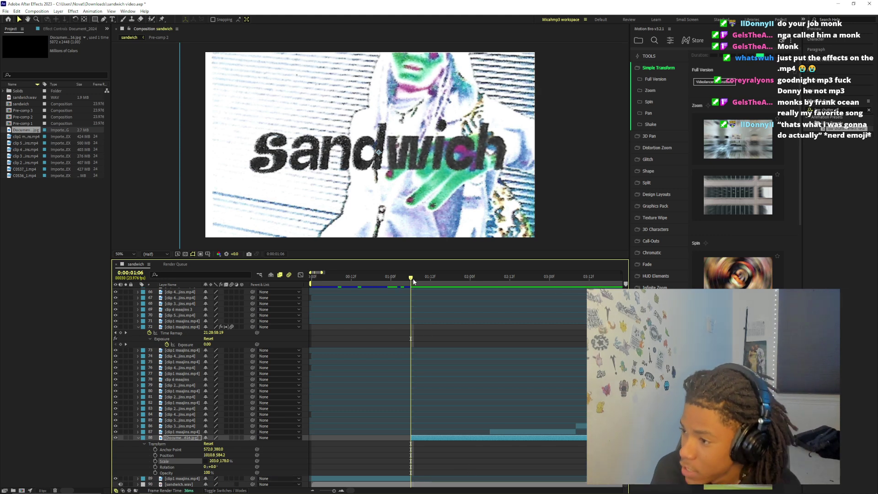
key("ctrl+shift+d")
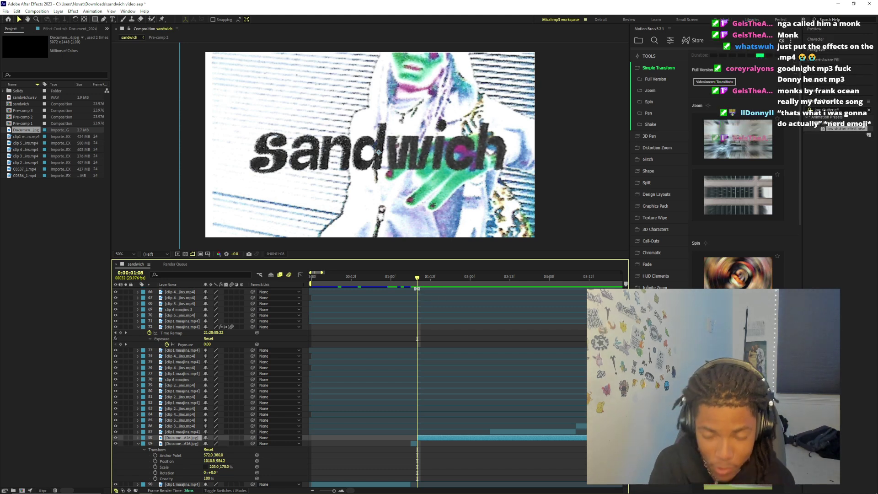
Zoom the timeline to single frames, split the layer, and show new layer 89's Position
left_click_drag(333, 492, 335, 491)
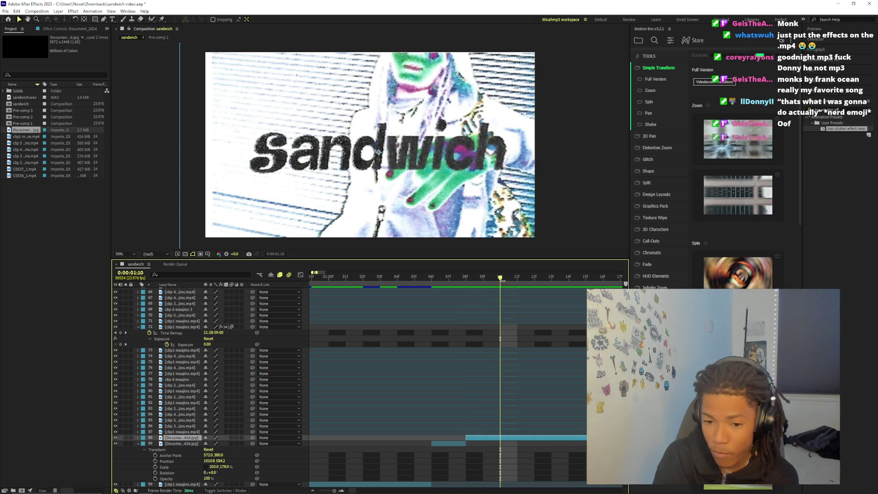
key("ctrl+shift+d")
left_click(469, 276)
left_click(496, 442)
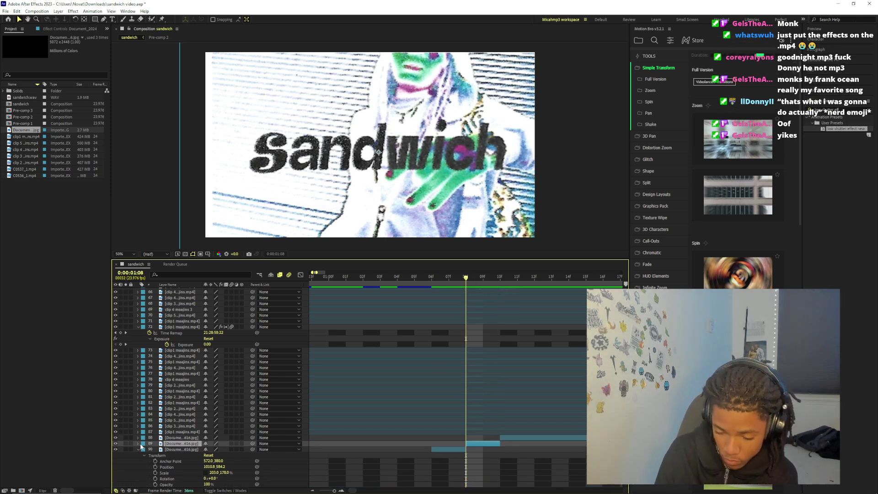
key("p")
Slide layer 89 far left to Position X -3007.2, then switch over to Chrome
left_click_drag(205, 449, 137, 446)
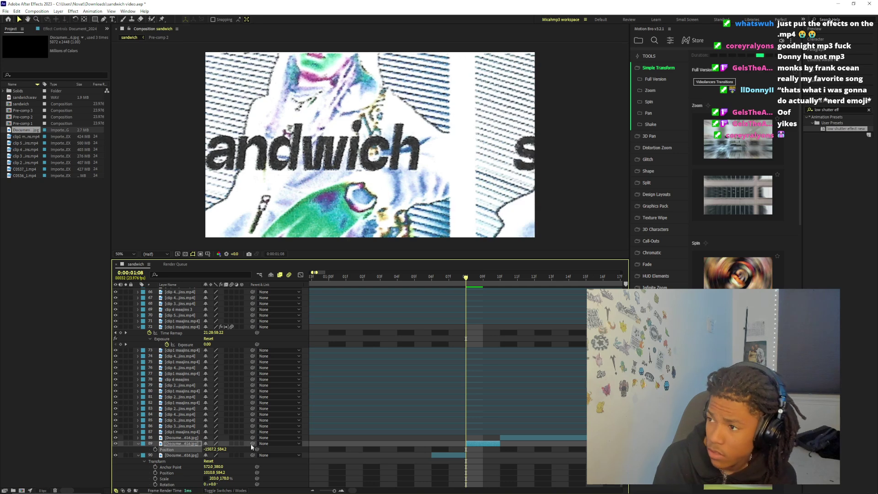
left_click_drag(206, 452, 154, 448)
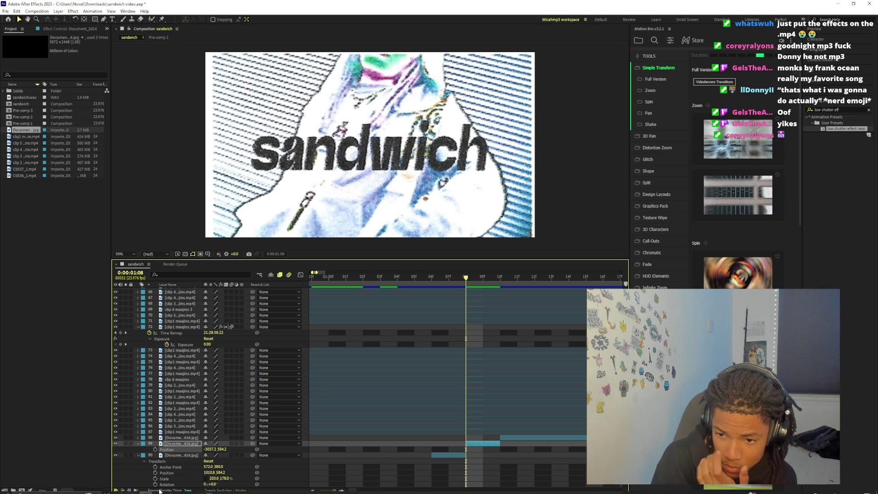
mouse_move(120, 488)
left_click(114, 464)
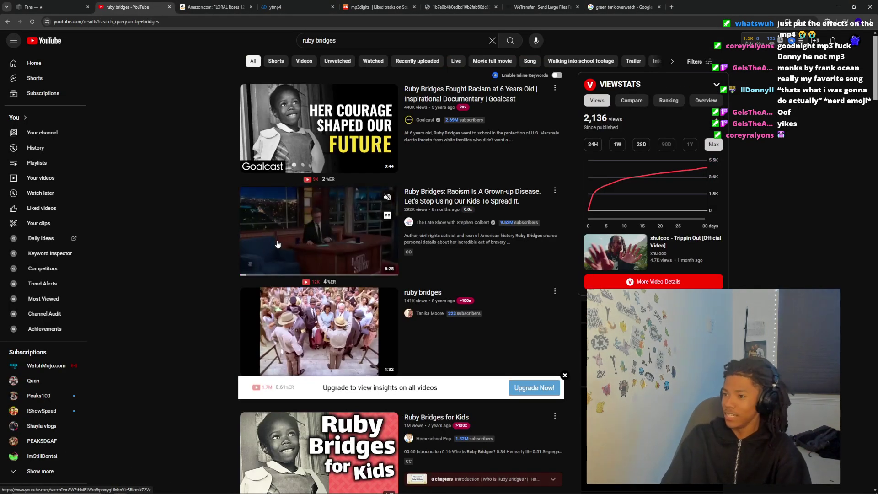
Flip through the Amazon, Squarespace and concert-photo tabs, settling on SoundCloud Likes and scrolling it
left_click(238, 6)
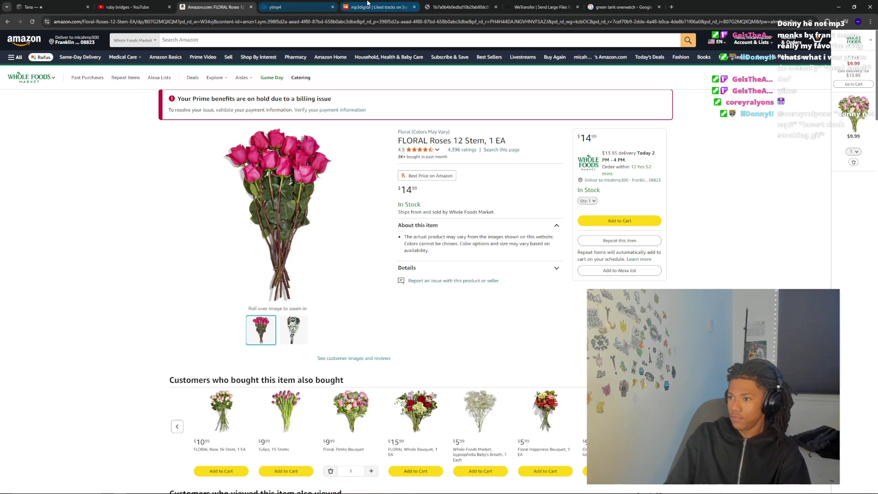
left_click(378, 7)
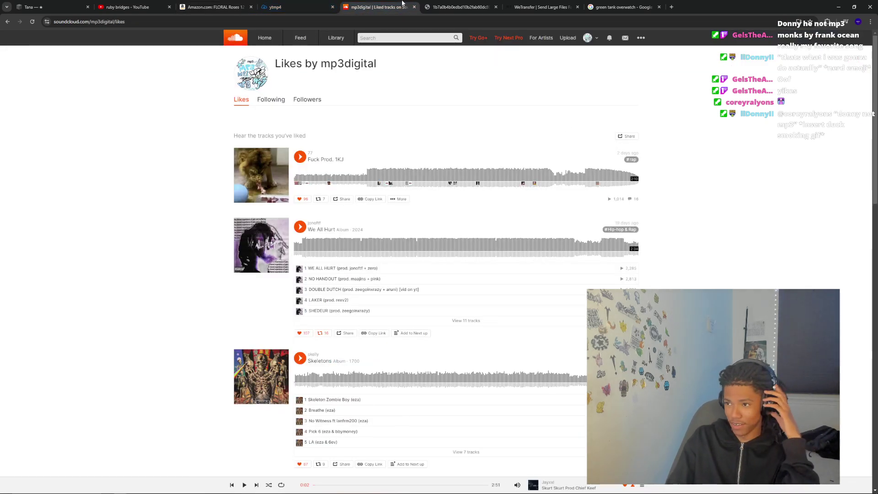
left_click(48, 7)
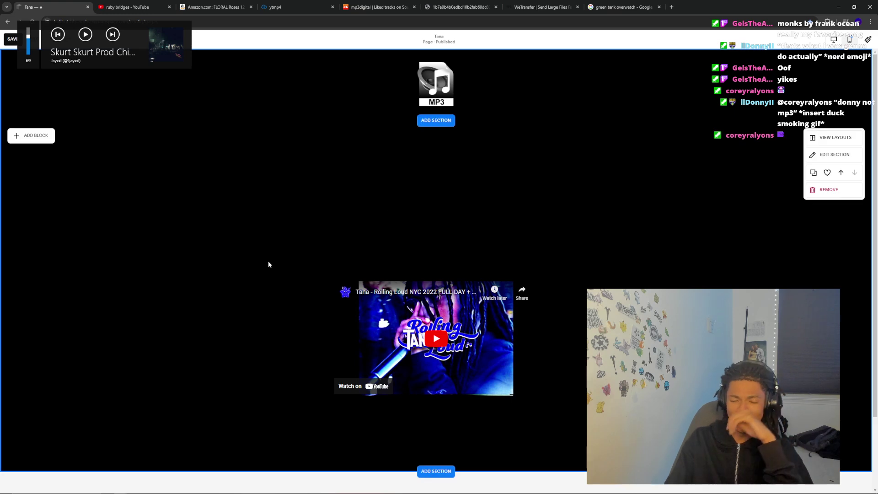
left_click(448, 5)
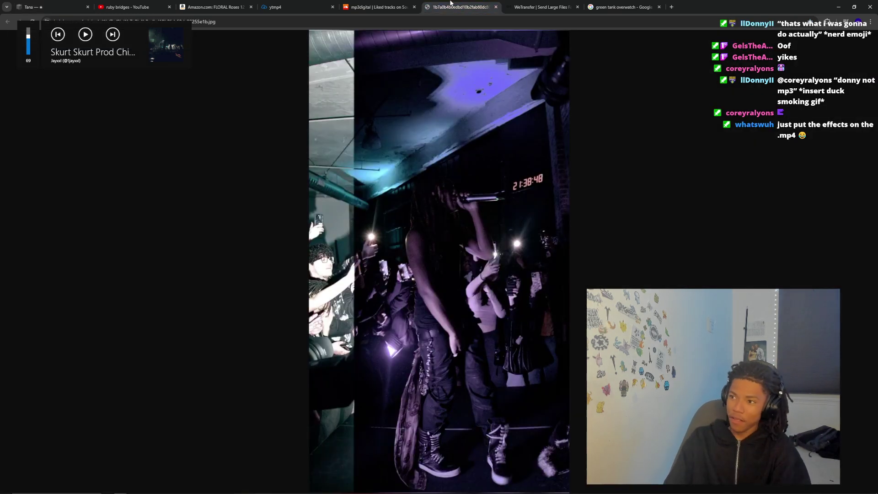
left_click(398, 5)
scroll(342, 151, "down", 10)
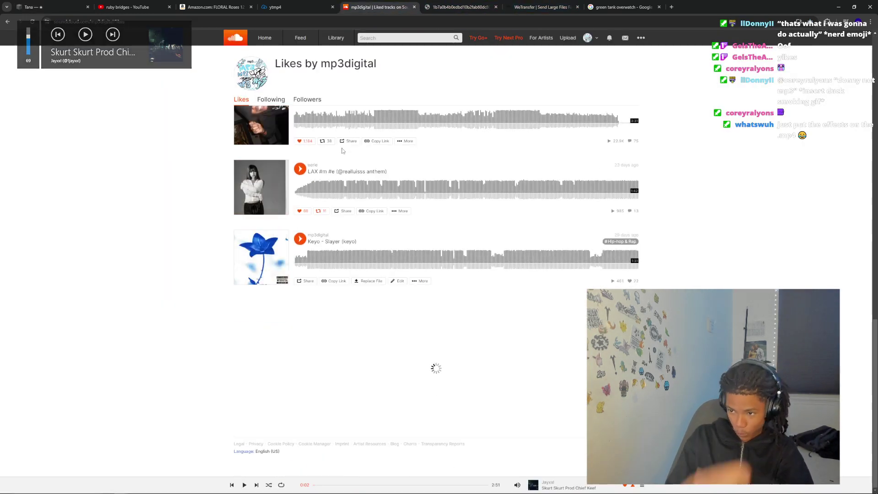
scroll(342, 151, "up", 12)
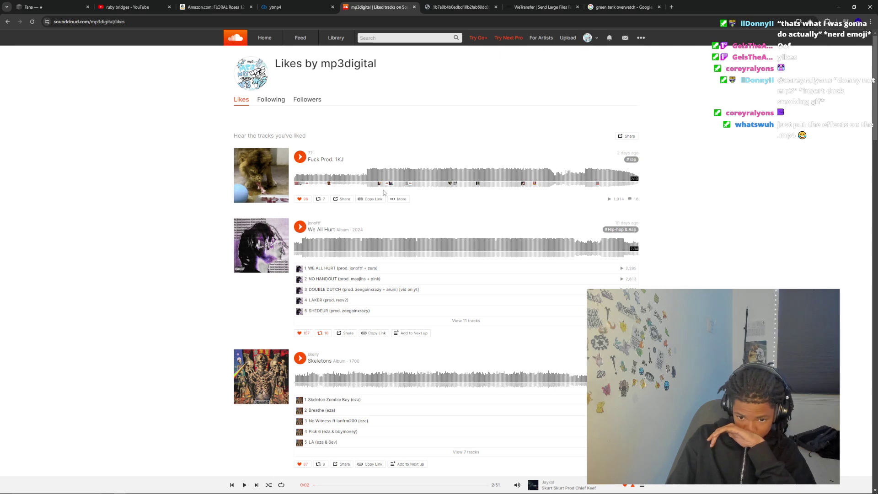
scroll(384, 193, "down", 13)
scroll(341, 205, "up", 10)
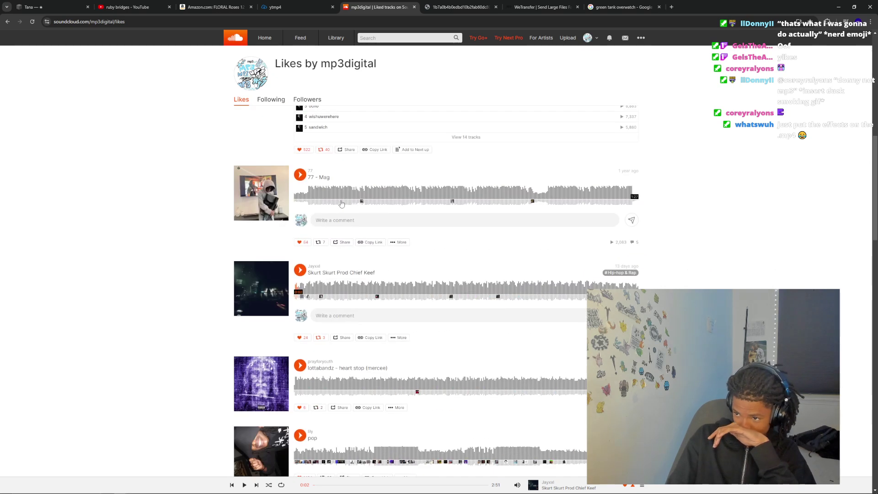
Search SoundCloud for 'star' bandz, play 'Star bandz- yea yea' and lower the volume
left_click(377, 38)
type("star bandz")
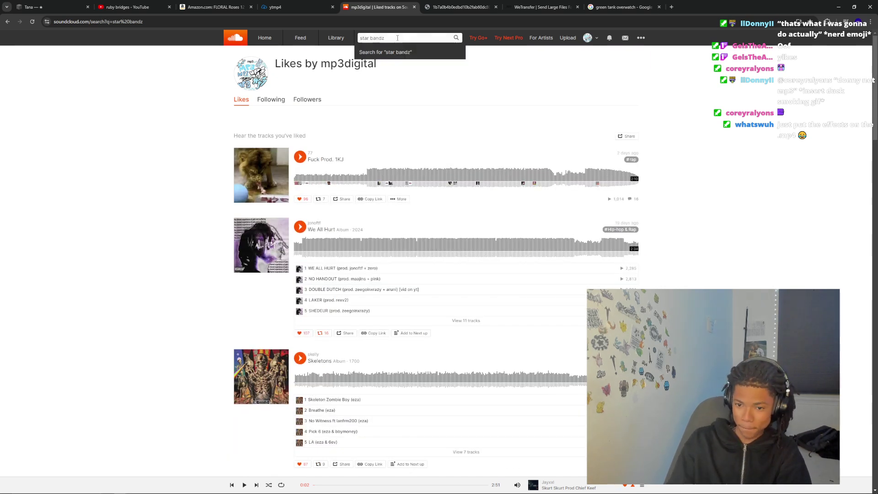
key("Return")
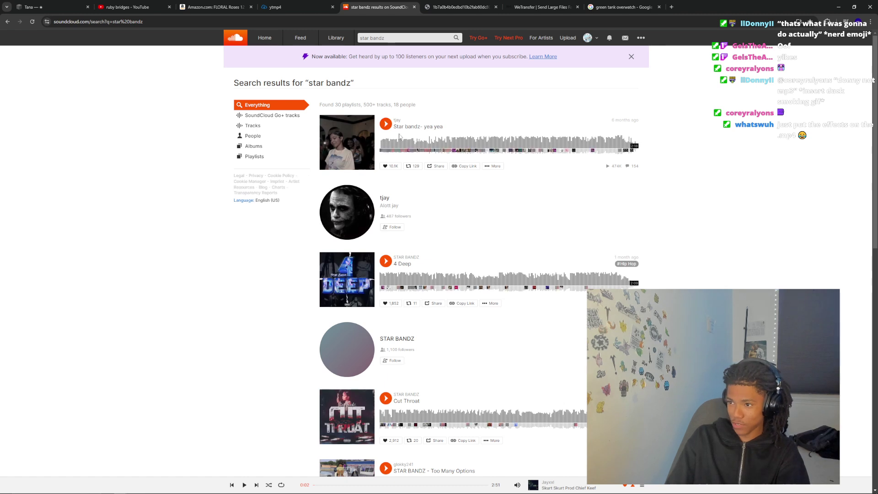
left_click(385, 124)
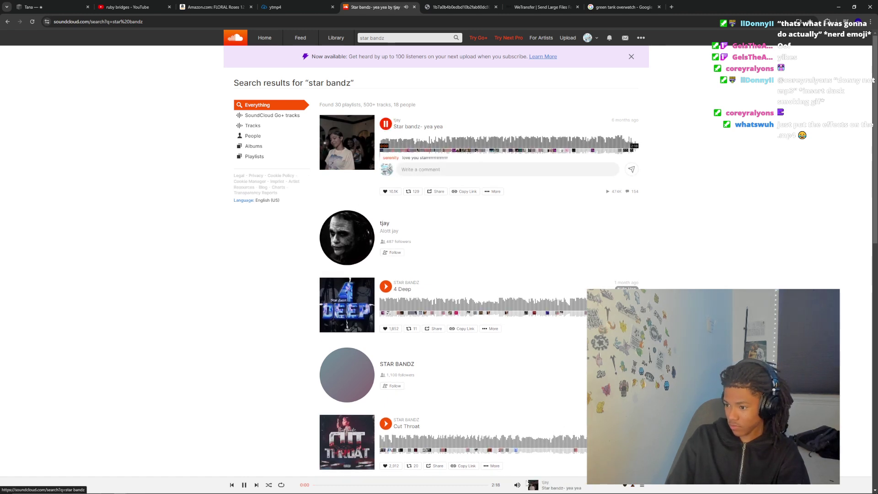
left_click(519, 459)
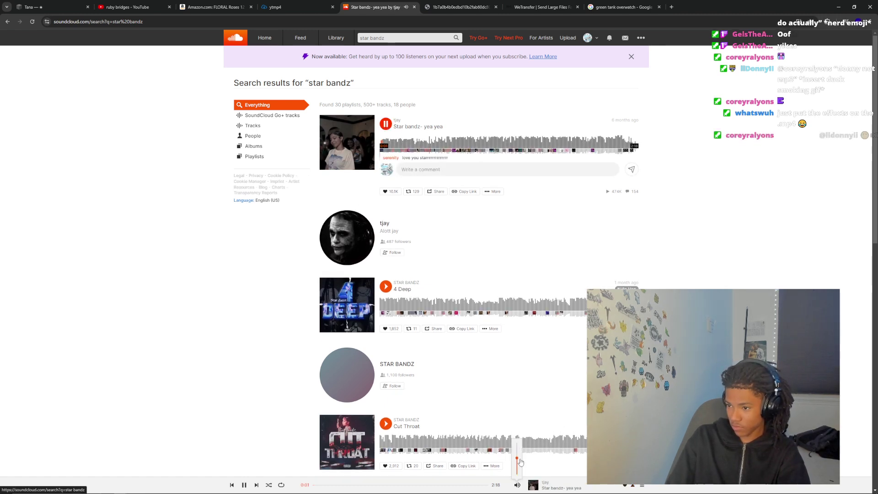
Close the Amazon roses, concert photo, WeTransfer and tank image-search tabs
left_click(390, 39)
left_click(311, 88)
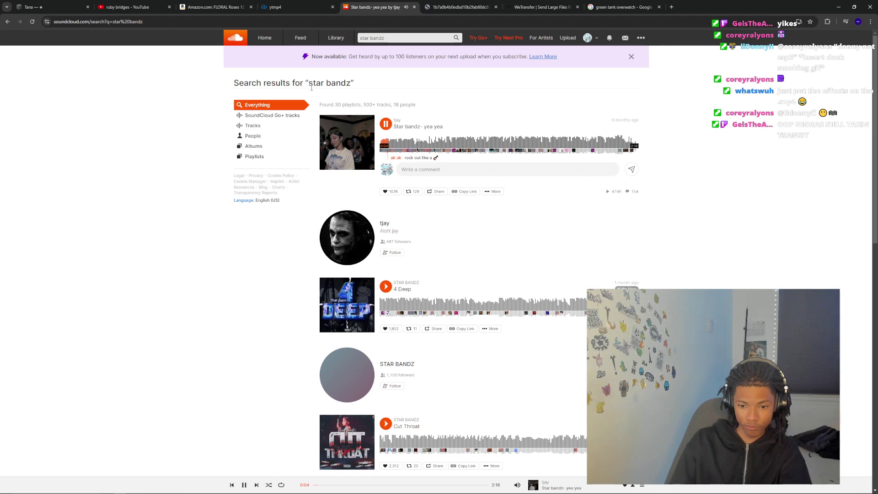
left_click(251, 7)
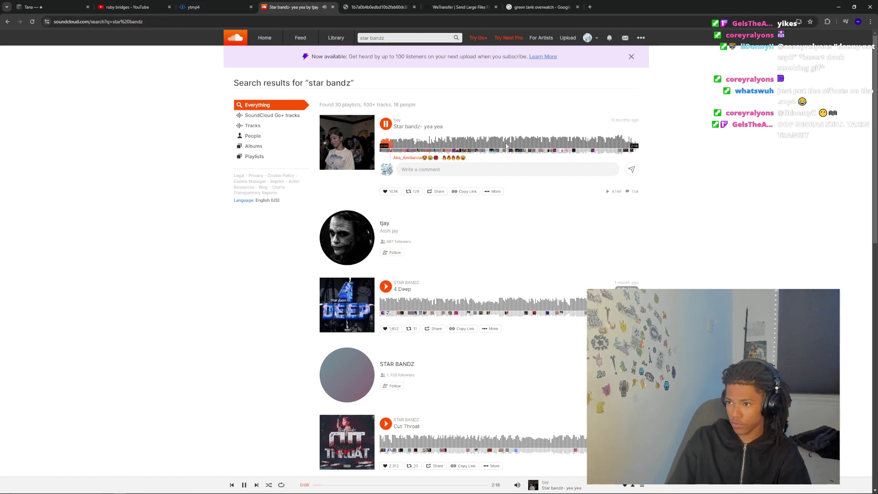
left_click(381, 9)
left_click(415, 7)
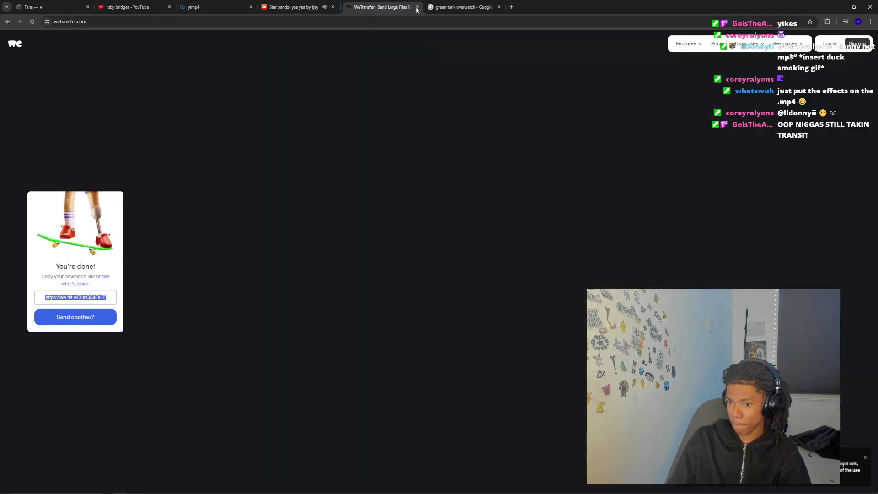
left_click(415, 7)
left_click(415, 7)
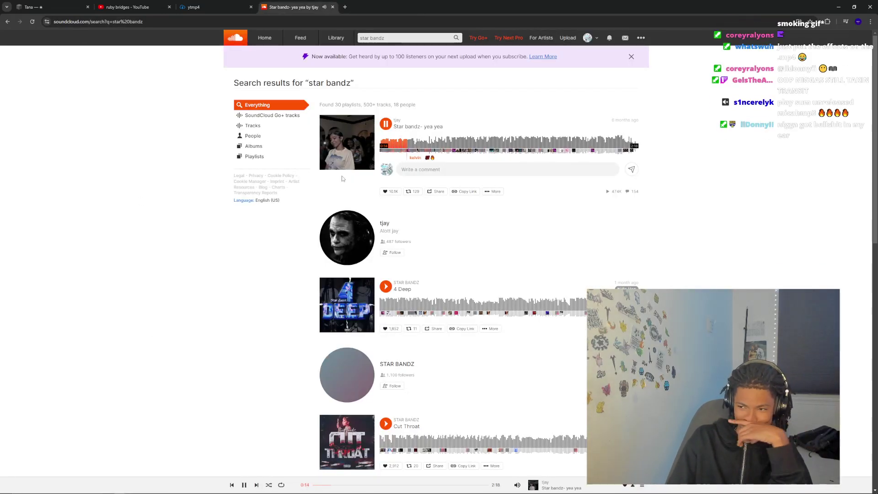
Resume the track from about 0:29, open the star bandz playlist, then save the Squarespace page
left_click(386, 125)
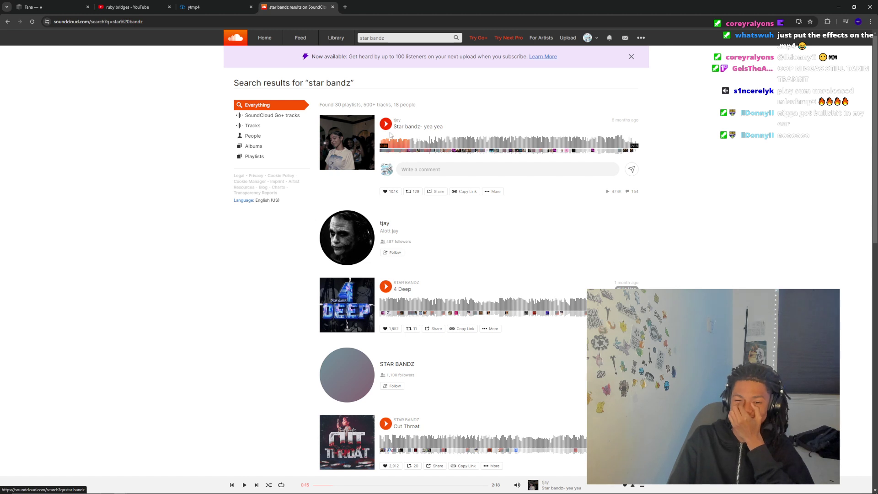
mouse_move(397, 129)
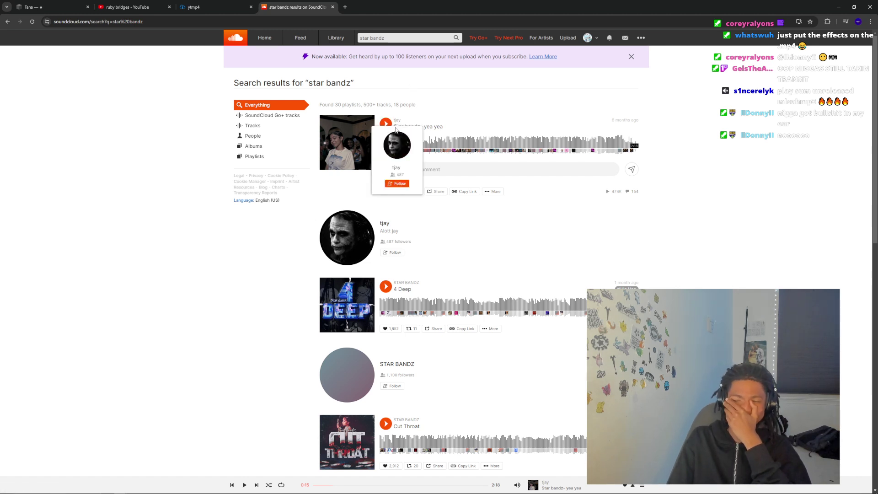
left_click(434, 143)
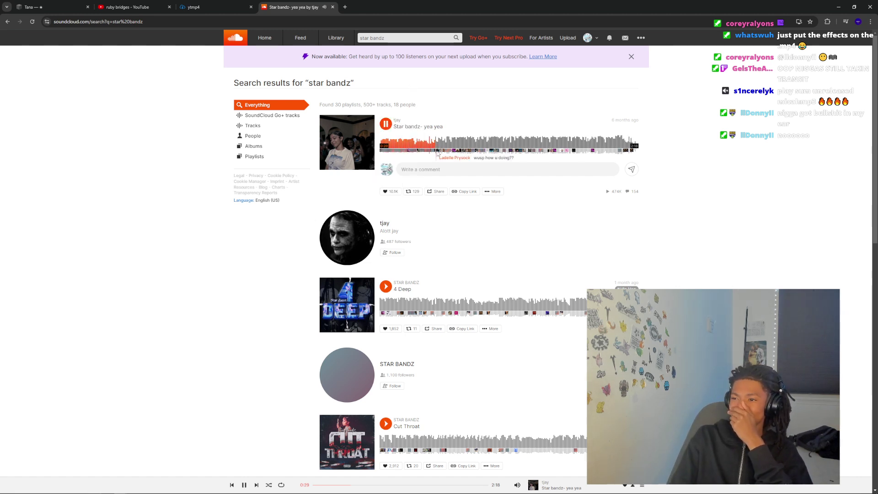
scroll(360, 255, "down", 10)
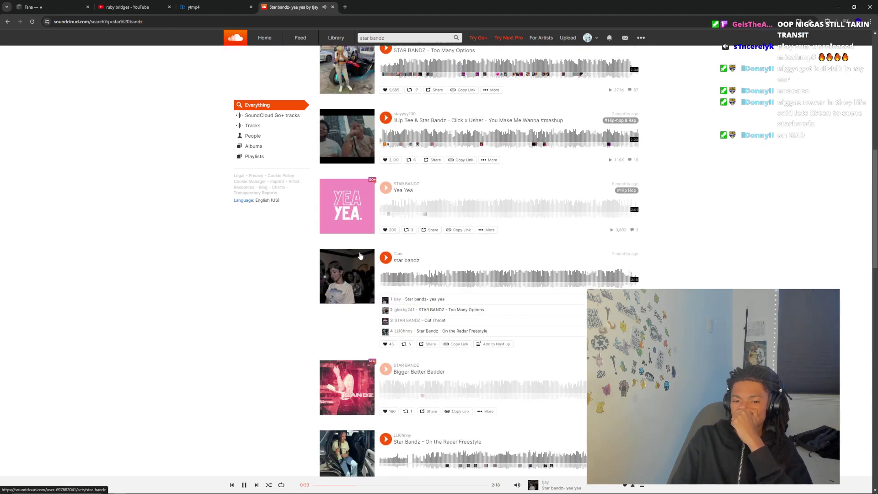
left_click(408, 260)
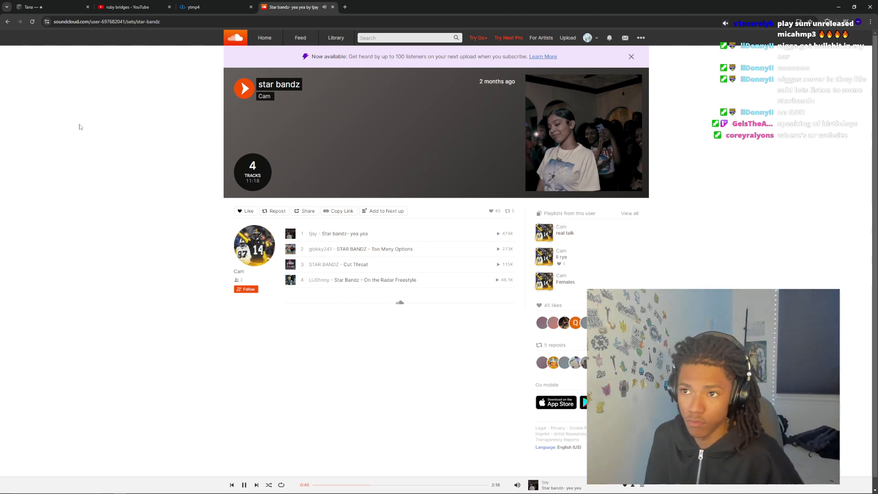
left_click(44, 5)
left_click(12, 40)
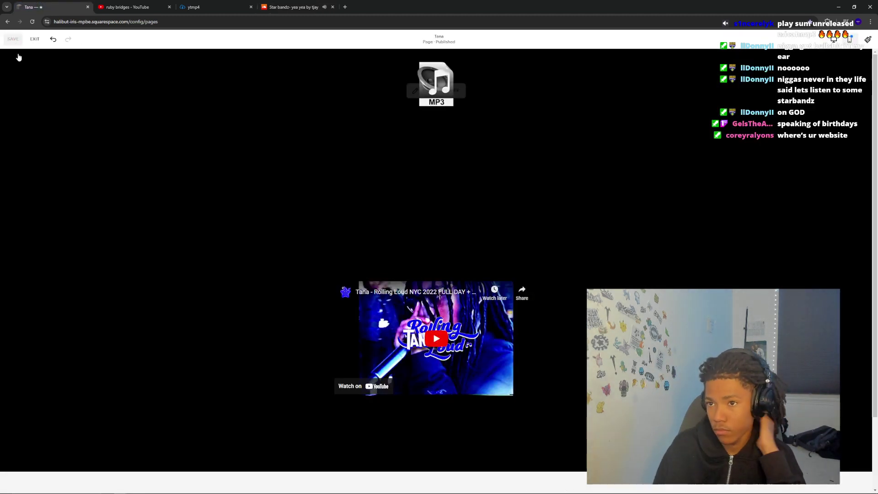
Leave the editor and browse the Homepage, Directed and Edited pages, following their YouTube links
left_click(35, 39)
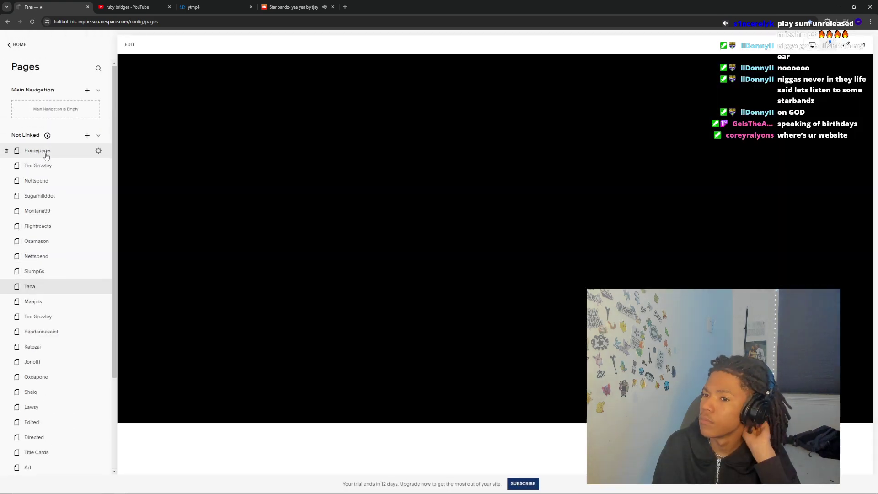
left_click(46, 154)
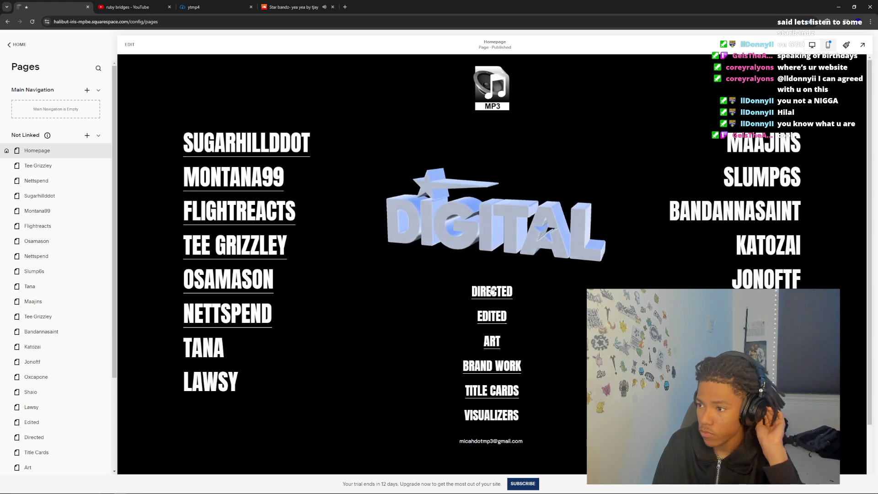
left_click(493, 284)
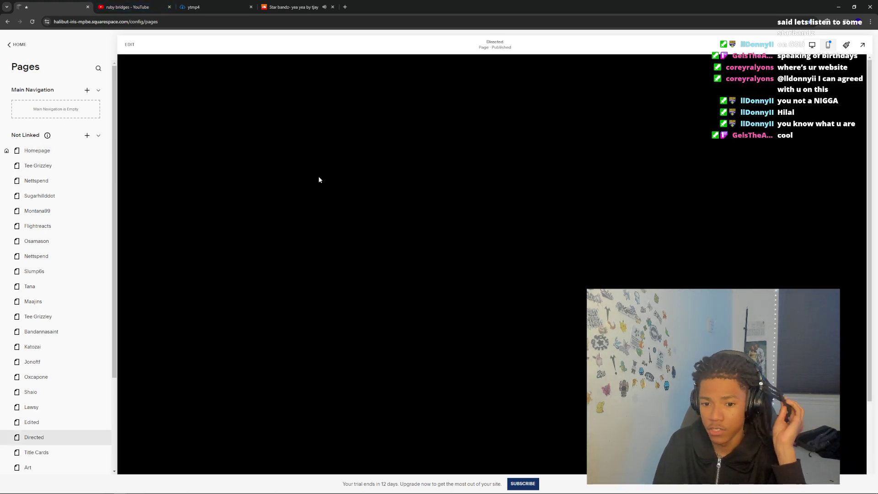
left_click(497, 229)
left_click(51, 7)
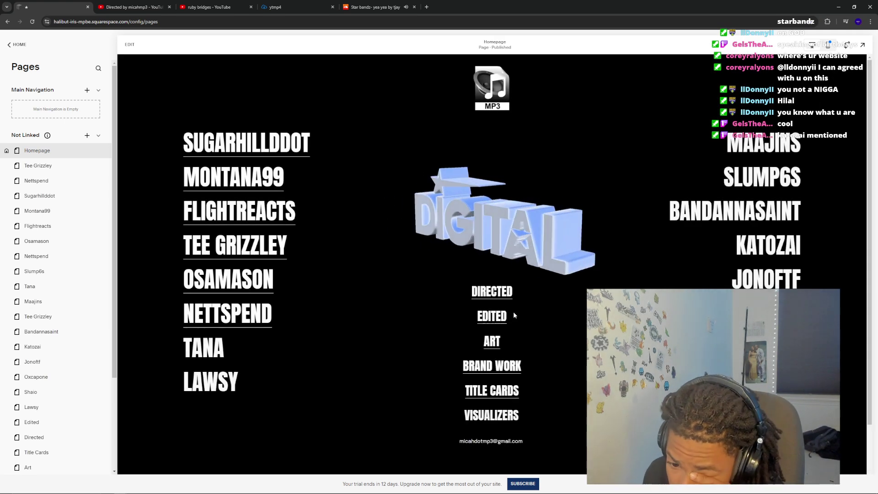
left_click(496, 320)
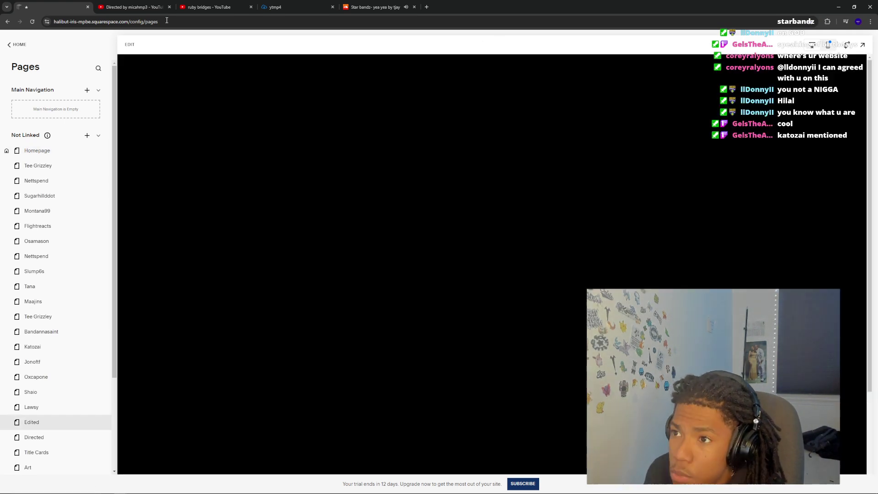
left_click(512, 239)
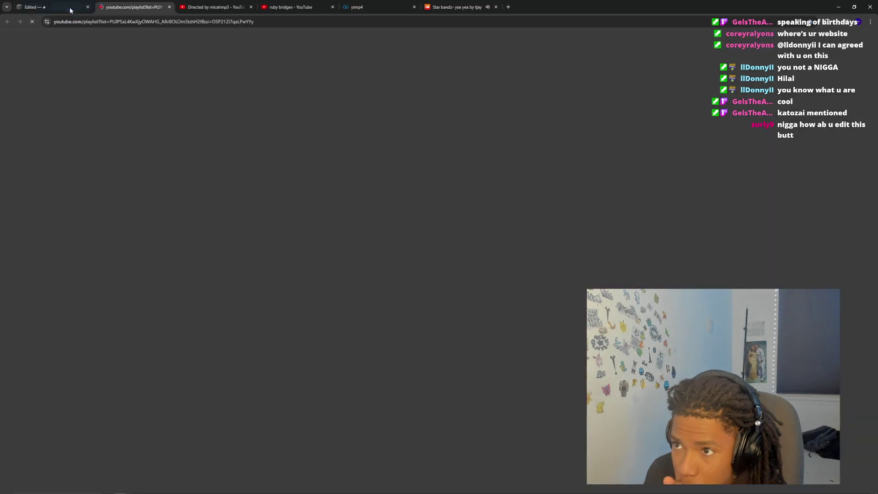
left_click(70, 7)
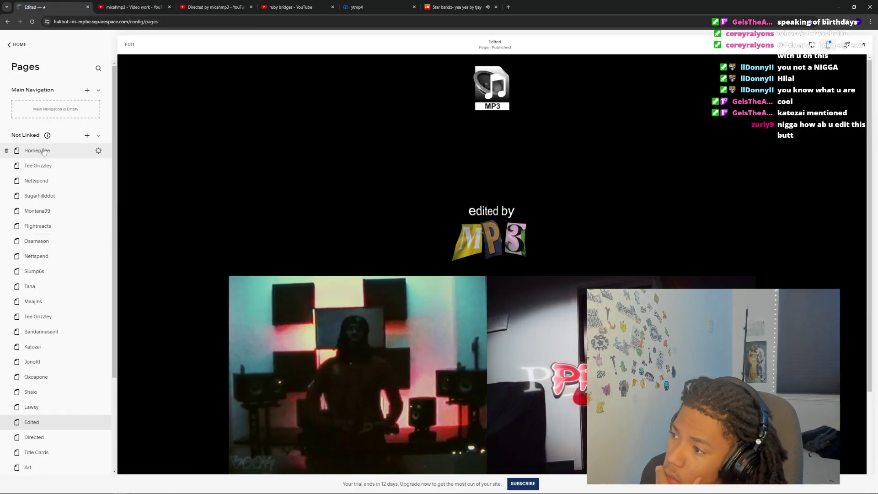
Open the Art page from the Homepage preview and scroll through its album-cover grid
left_click(43, 151)
left_click(492, 340)
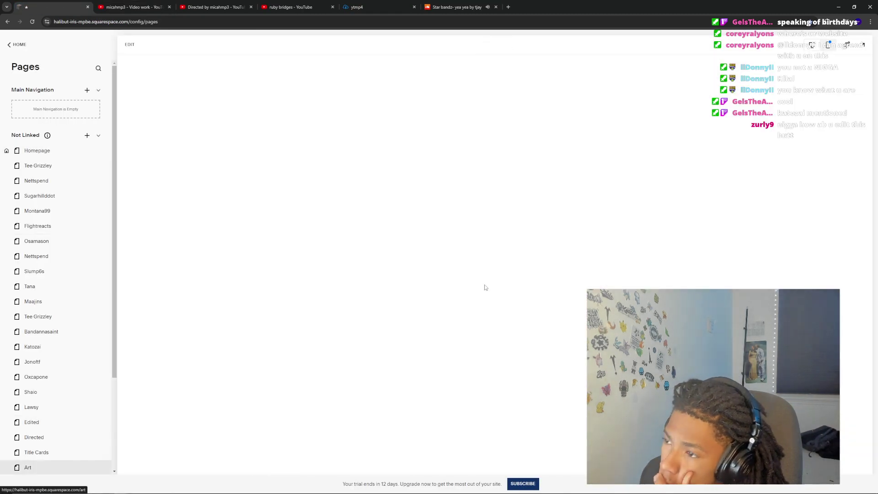
scroll(287, 182, "down", 15)
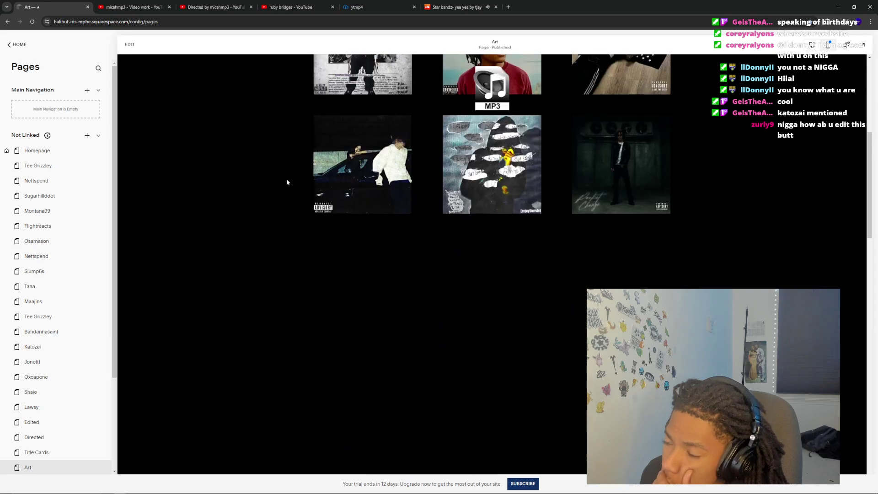
scroll(287, 182, "down", 9)
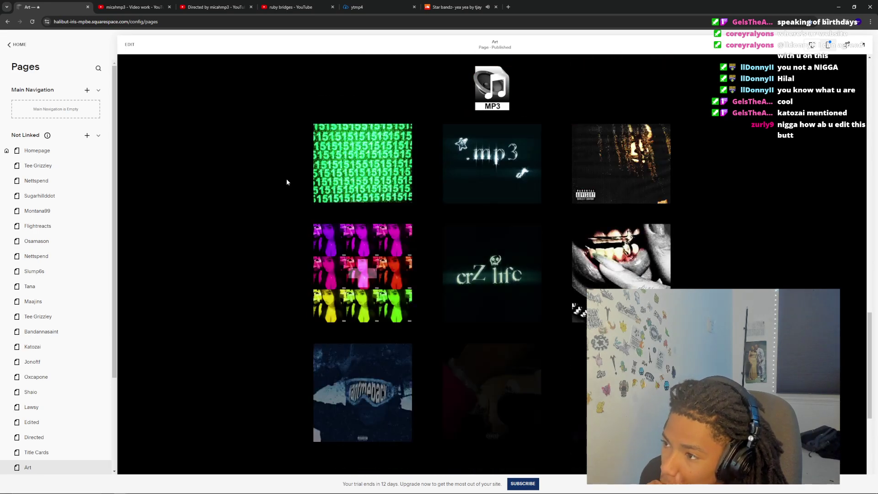
scroll(286, 182, "down", 8)
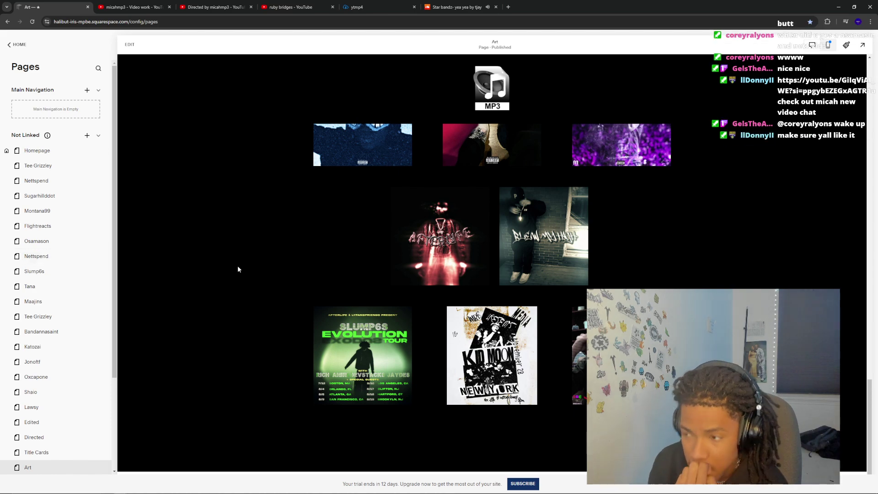
scroll(245, 270, "up", 20)
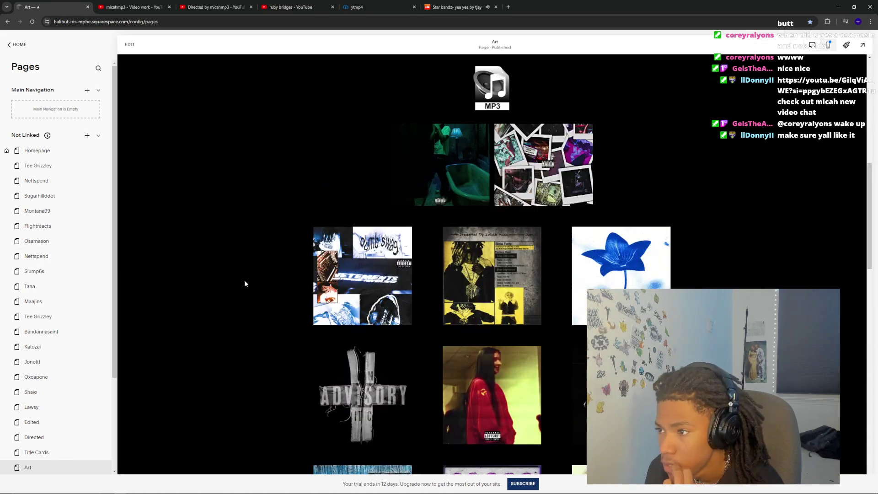
scroll(245, 281, "up", 10)
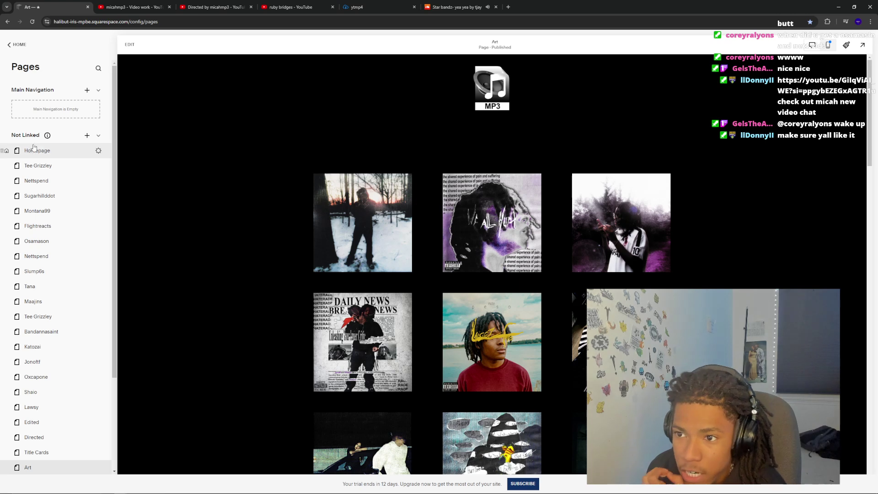
Return the preview to the Homepage and briefly highlight the MAAJINS artist name
left_click(40, 149)
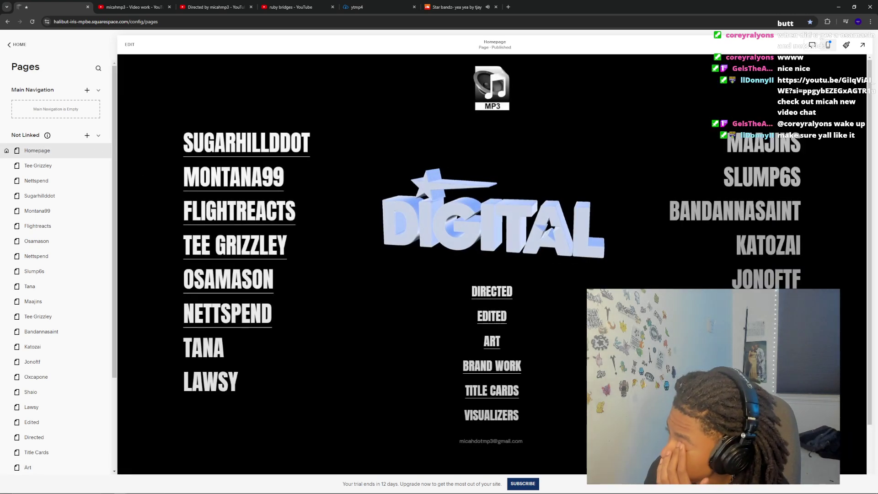
left_click_drag(697, 132, 854, 155)
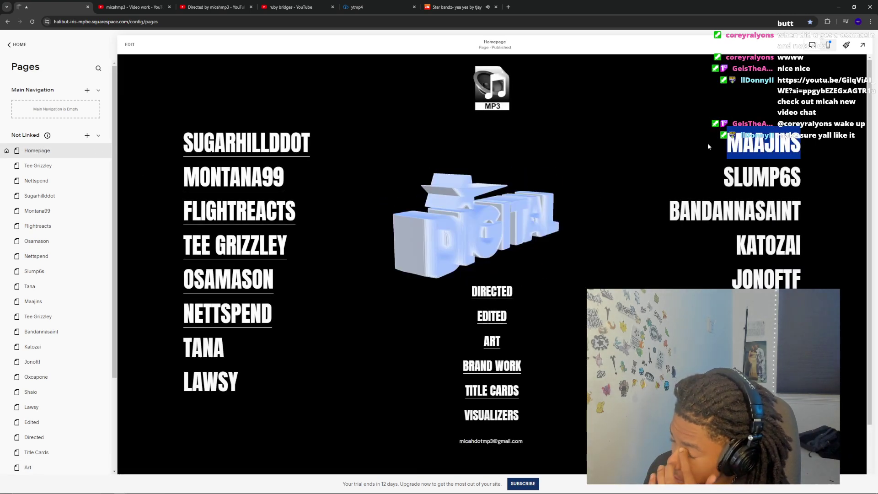
left_click(696, 201)
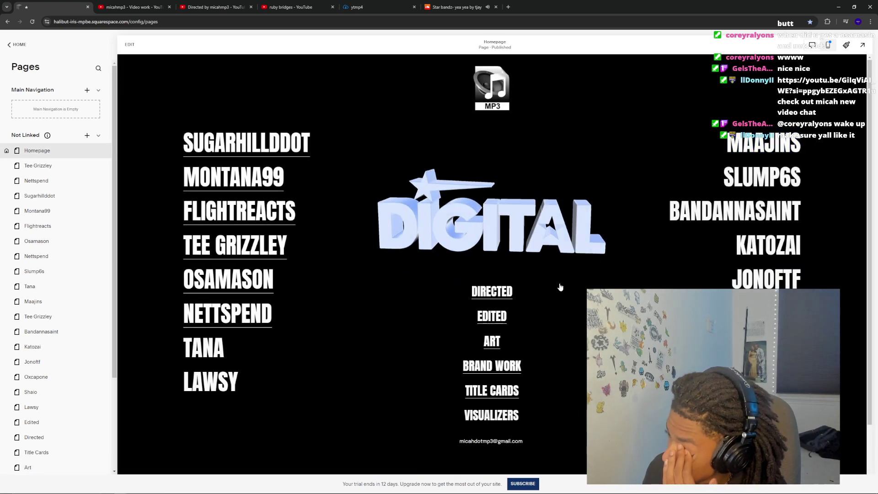
Scroll through the Brand Work page, then back on the Homepage open the shared video link in a new tab
left_click(499, 370)
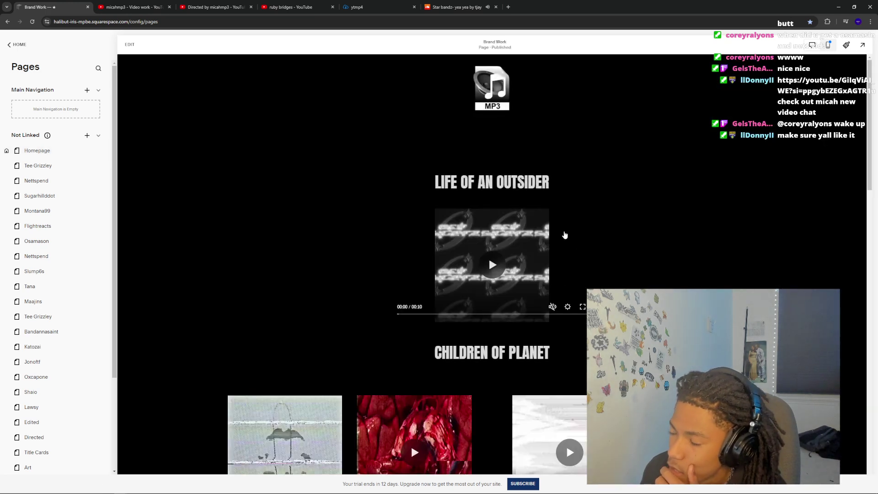
scroll(563, 236, "down", 3)
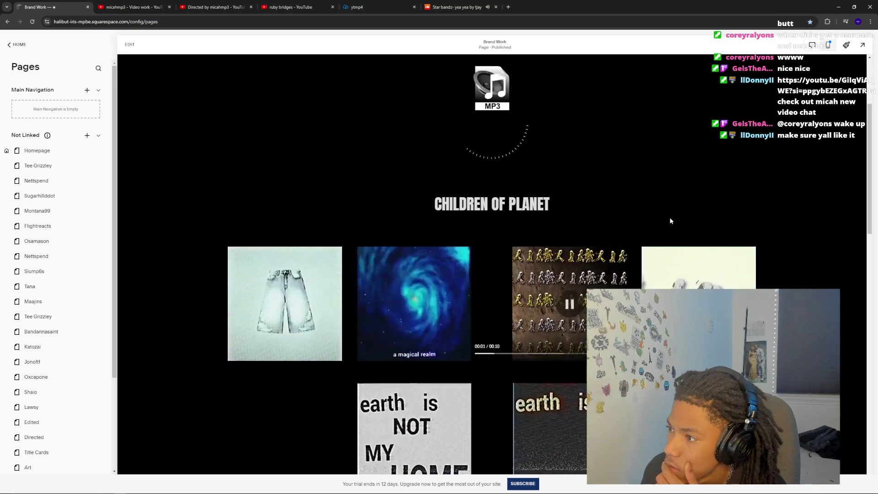
scroll(555, 323, "up", 3)
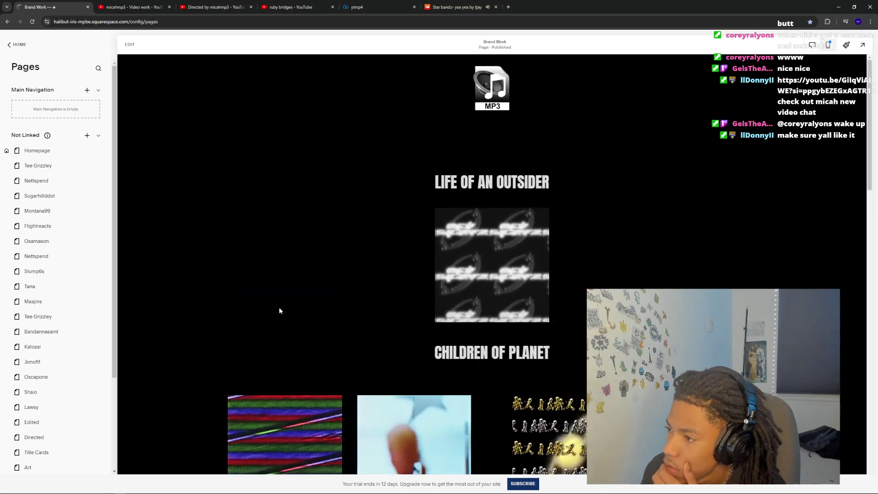
scroll(296, 287, "down", 3)
scroll(297, 289, "down", 3)
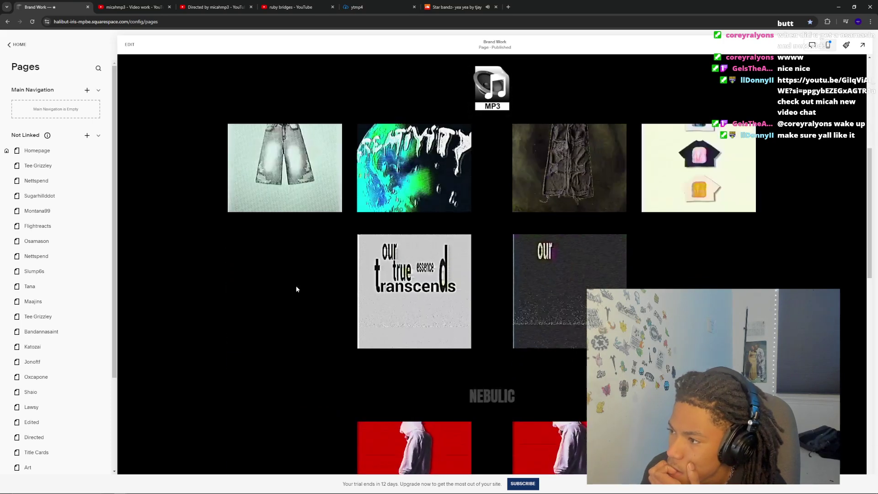
scroll(296, 289, "down", 3)
scroll(297, 289, "down", 8)
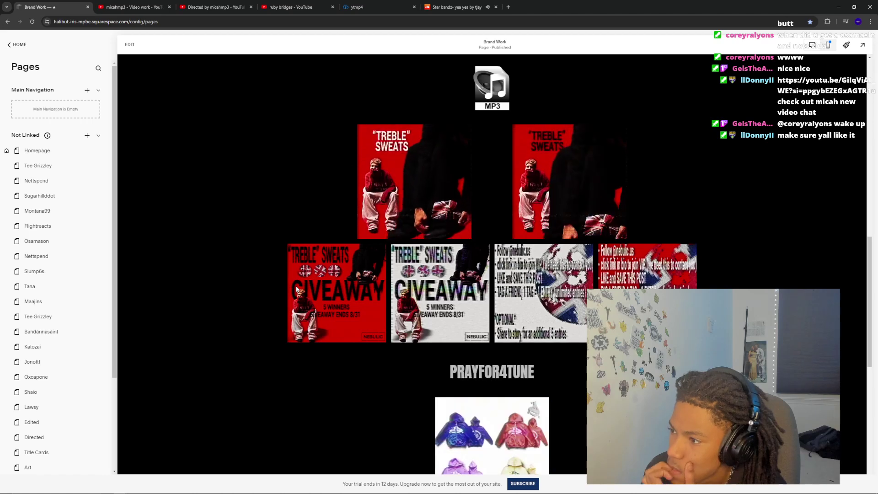
scroll(296, 288, "down", 2)
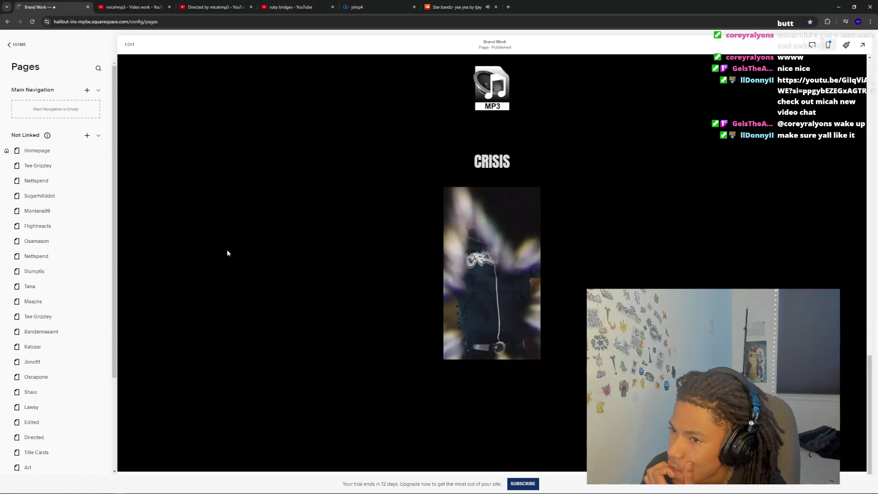
left_click(65, 153)
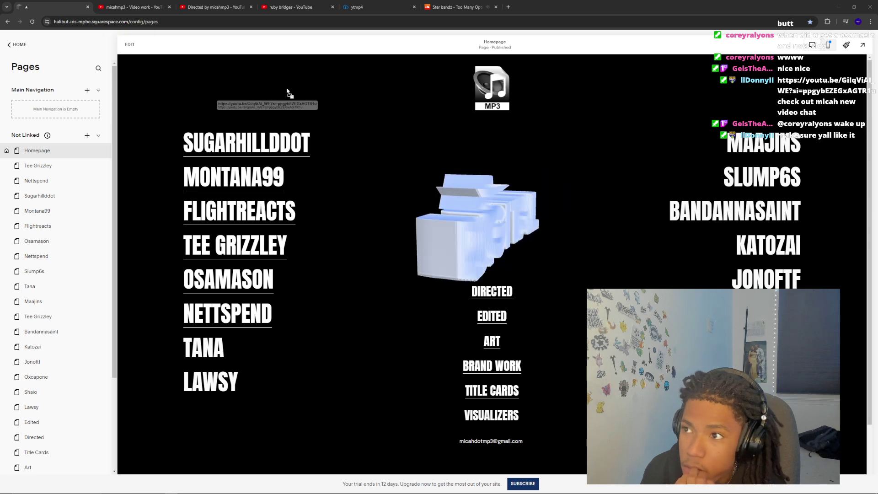
left_click_drag(288, 91, 405, 4)
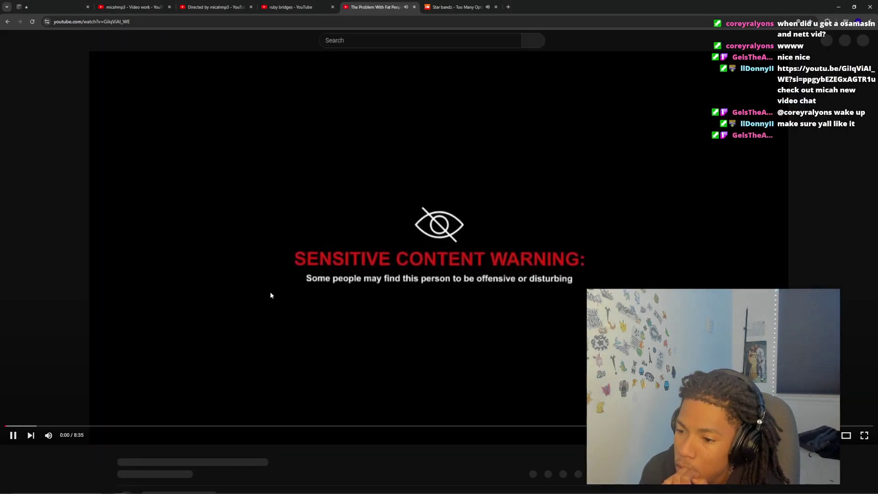
Jump to the video's Context chapter and skip ahead to about 1:04
left_click(48, 433)
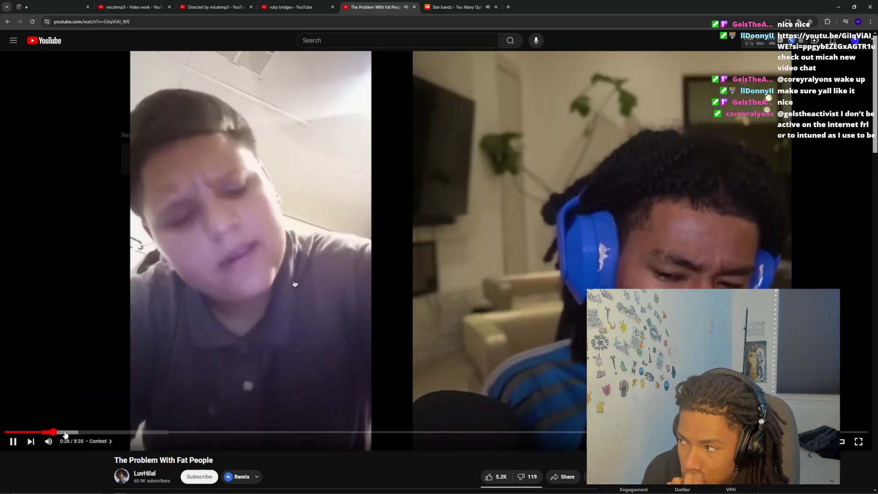
scroll(134, 363, "down", 3)
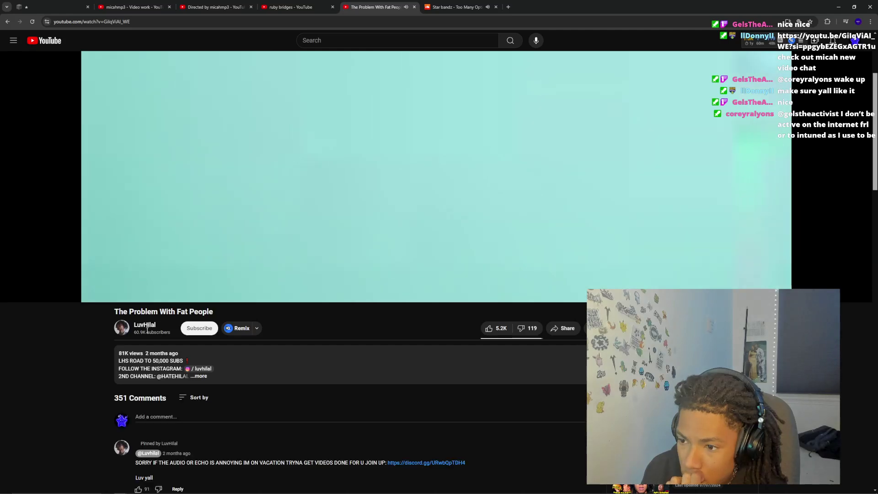
scroll(148, 330, "down", 3)
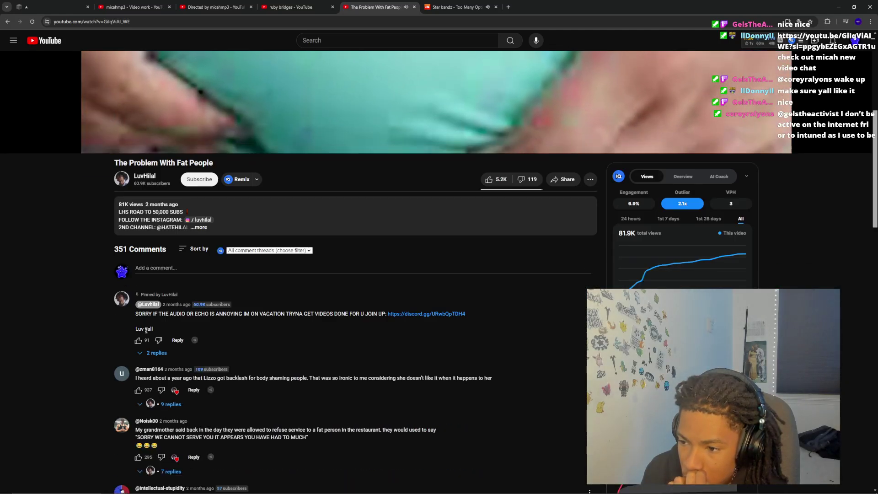
scroll(146, 330, "up", 6)
left_click_drag(106, 431, 139, 432)
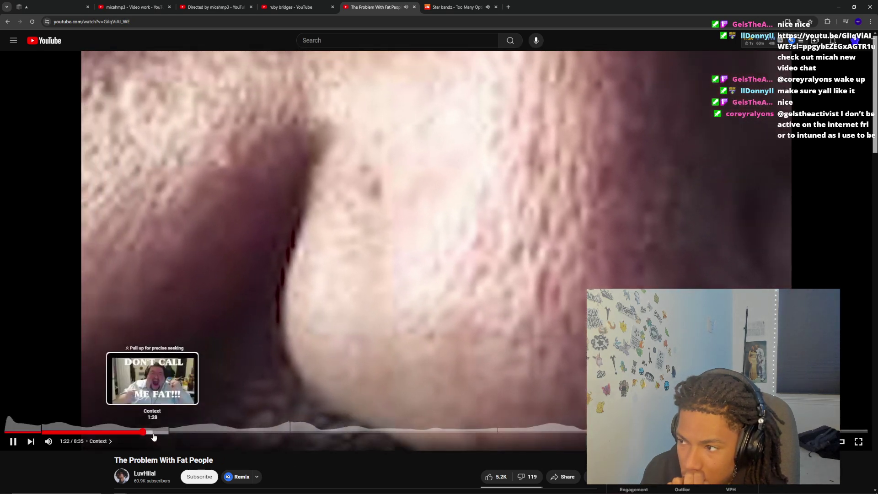
Play and pause the video, scrubbing between 0:22, about 1:28 and about 2:30
key("ctrl+Tab")
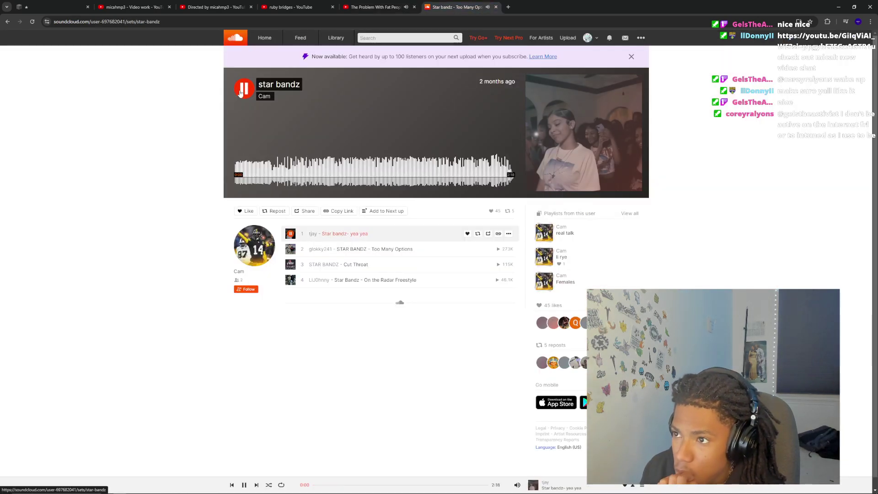
left_click(392, 5)
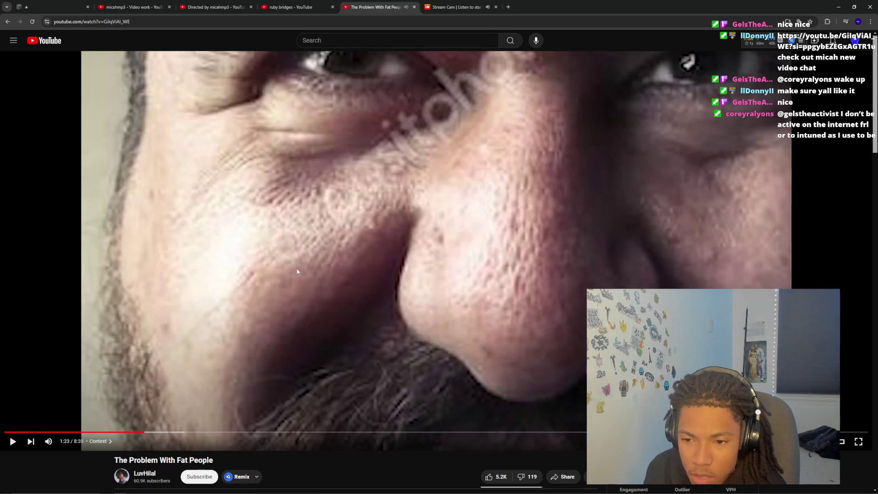
left_click(315, 258)
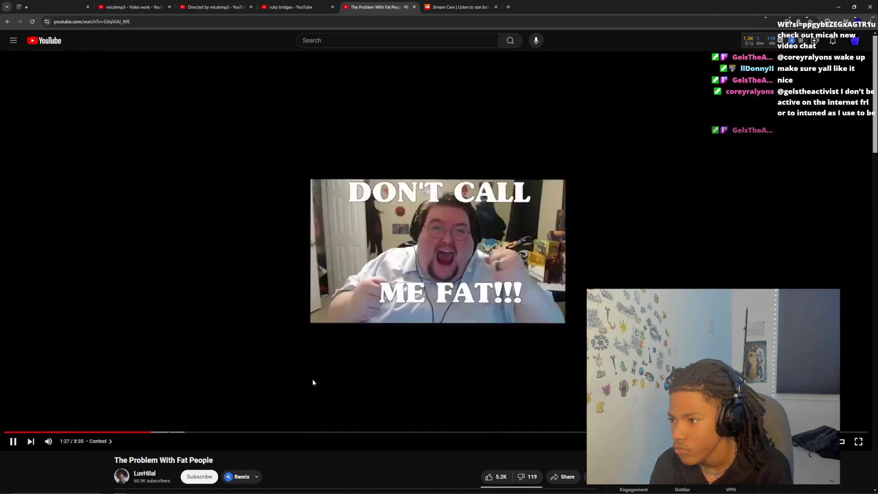
left_click(225, 358)
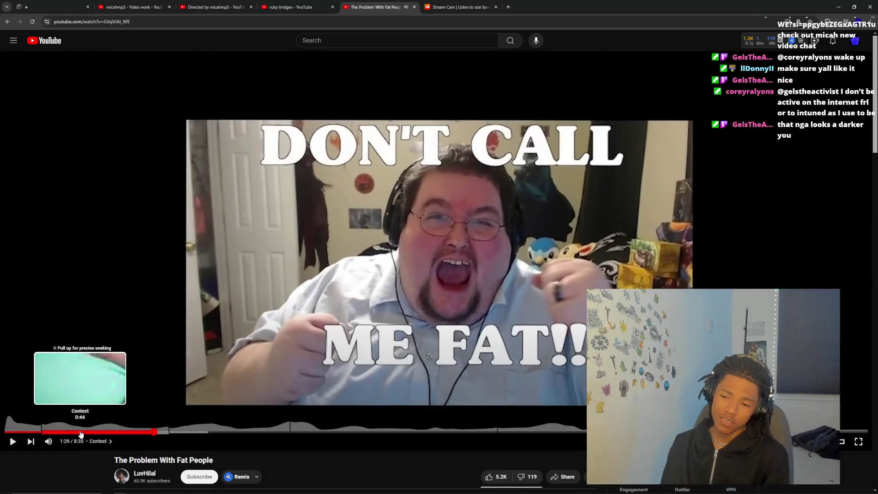
left_click(42, 432)
left_click_drag(43, 433, 245, 432)
left_click_drag(299, 433, 257, 436)
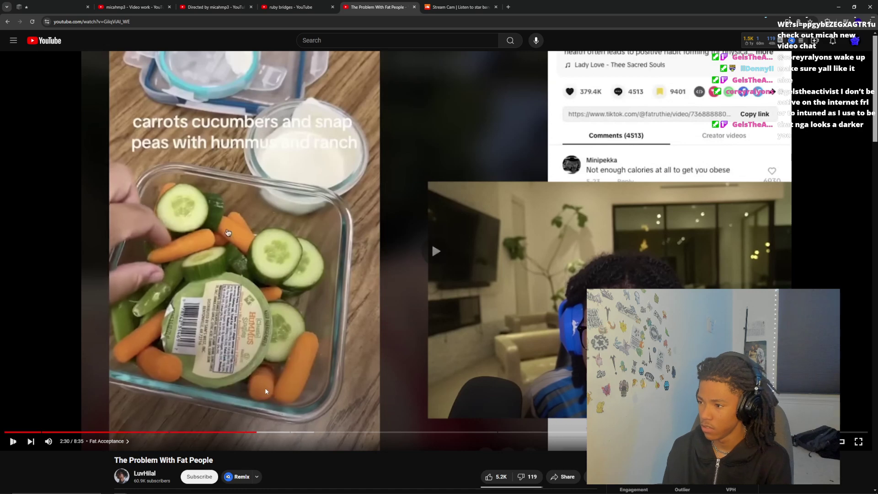
Expand the video description and open the channel's Instagram profile link
scroll(247, 377, "down", 3)
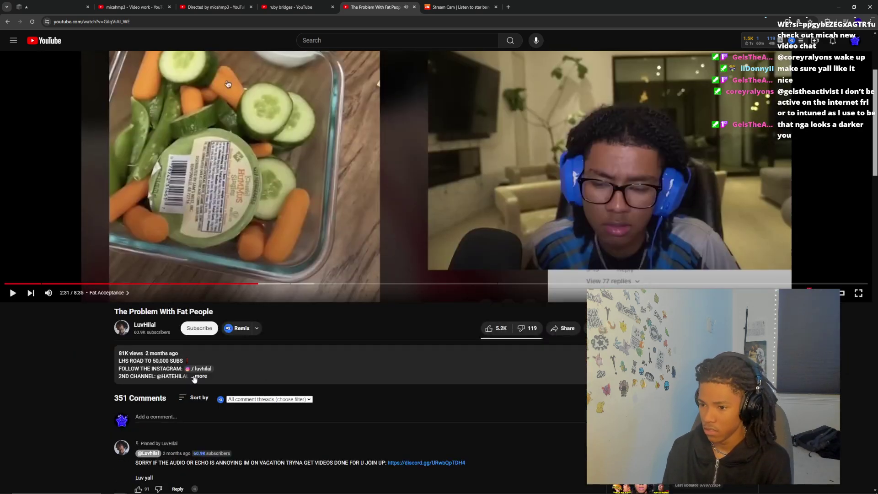
left_click(197, 376)
left_click(197, 365)
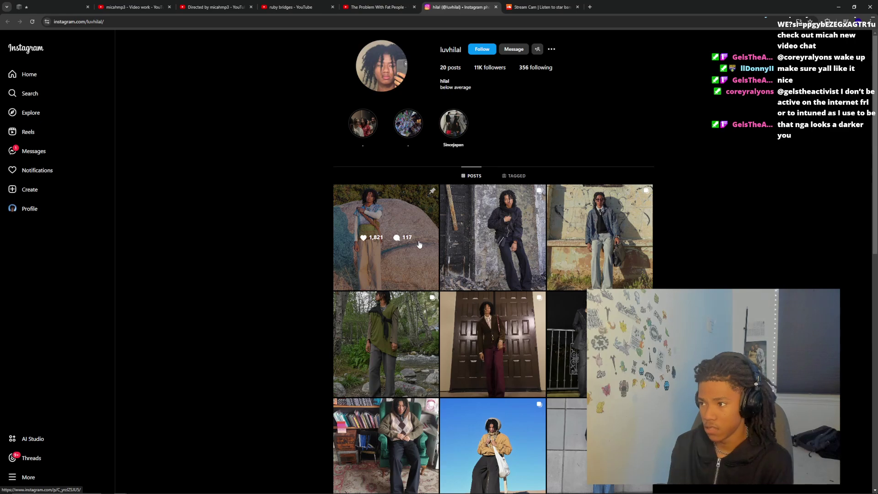
Preview the second post with its comments, then the dark post in row two
left_click(480, 251)
left_click(783, 207)
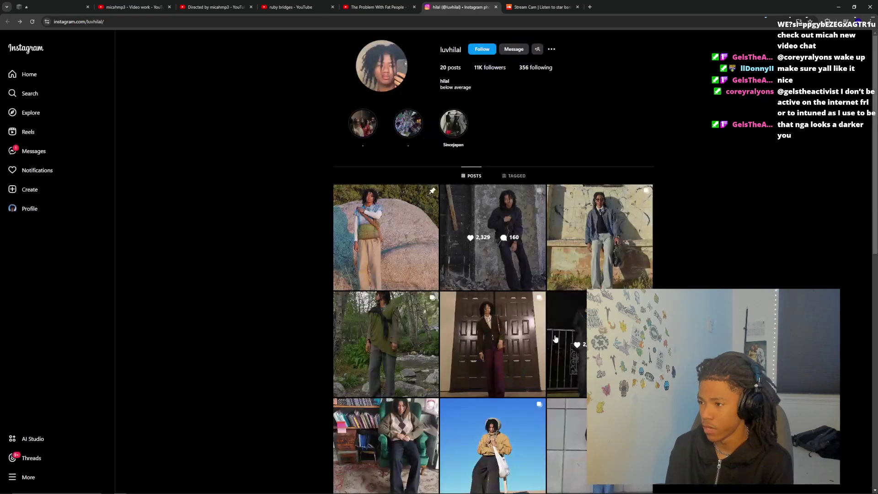
scroll(556, 338, "down", 3)
scroll(556, 339, "up", 3)
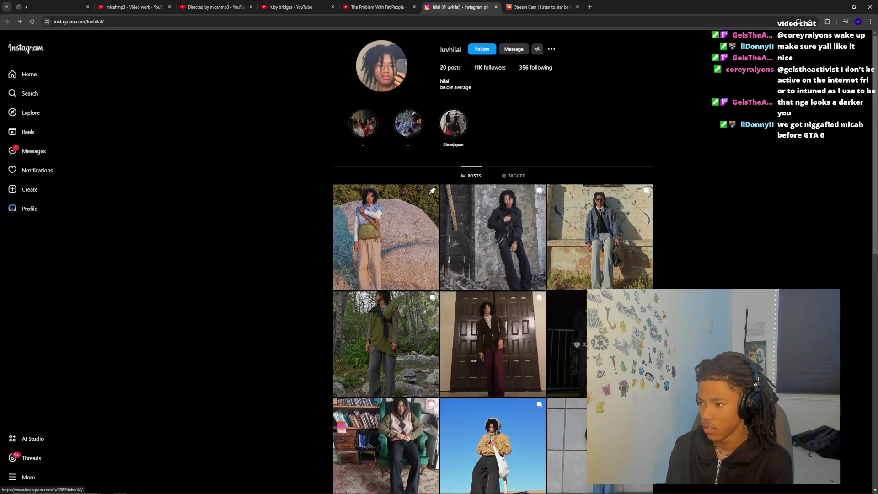
left_click(577, 340)
left_click(814, 212)
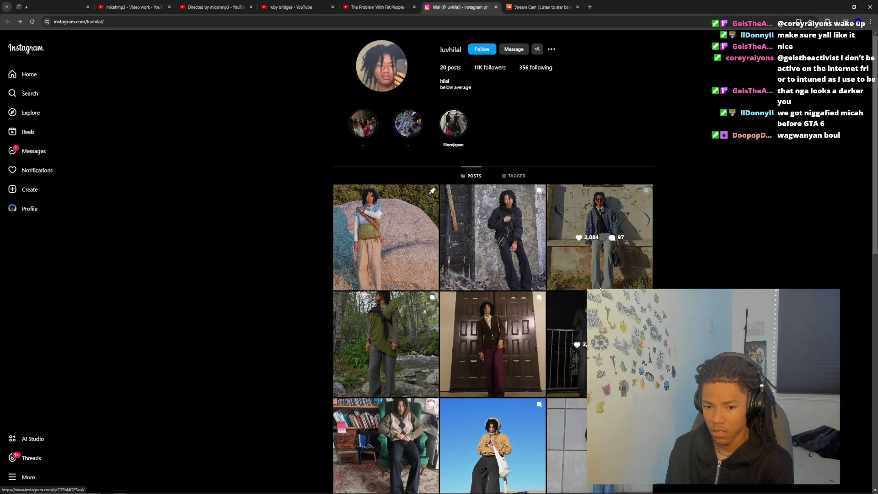
scroll(599, 215, "down", 3)
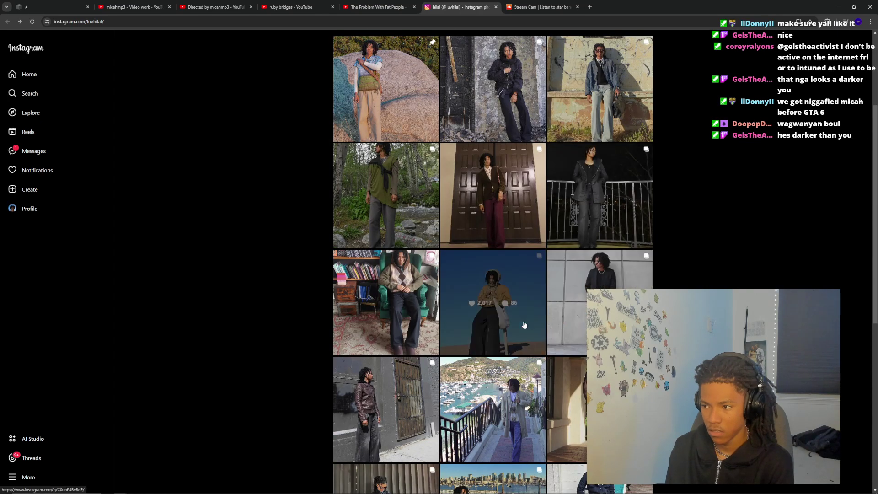
View the desert-sky and bottom-left posts, then return to the YouTube video tab
left_click(493, 302)
left_click(764, 190)
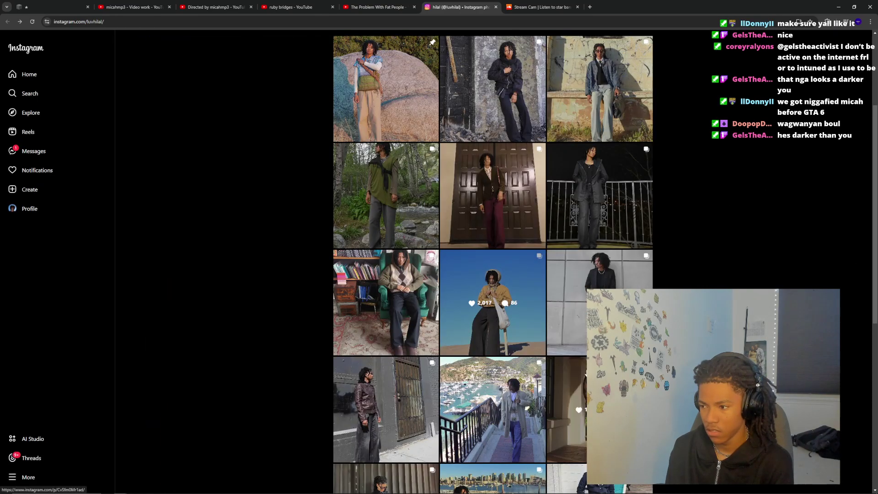
scroll(501, 392, "down", 6)
scroll(501, 392, "down", 2)
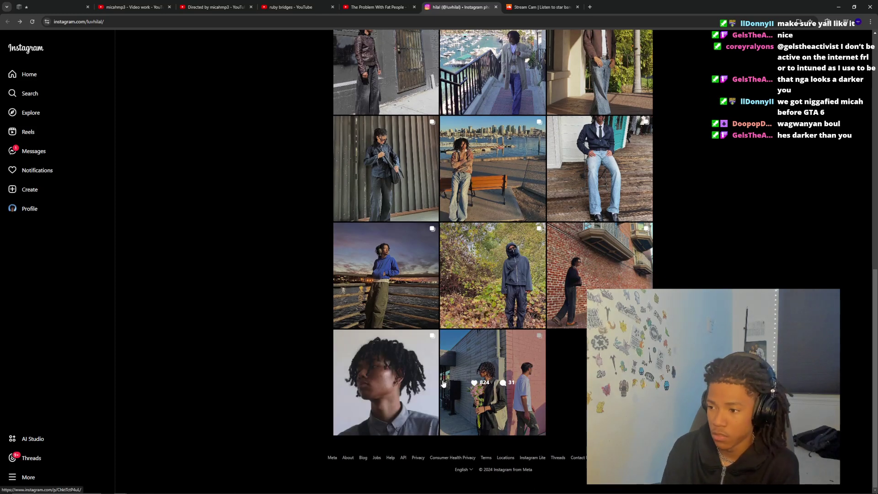
left_click(409, 378)
key("Escape")
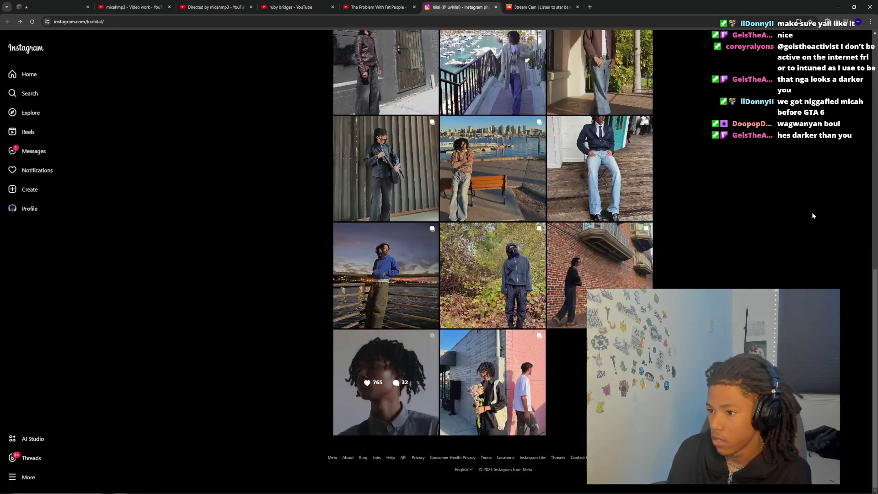
scroll(511, 342, "up", 8)
left_click(377, 6)
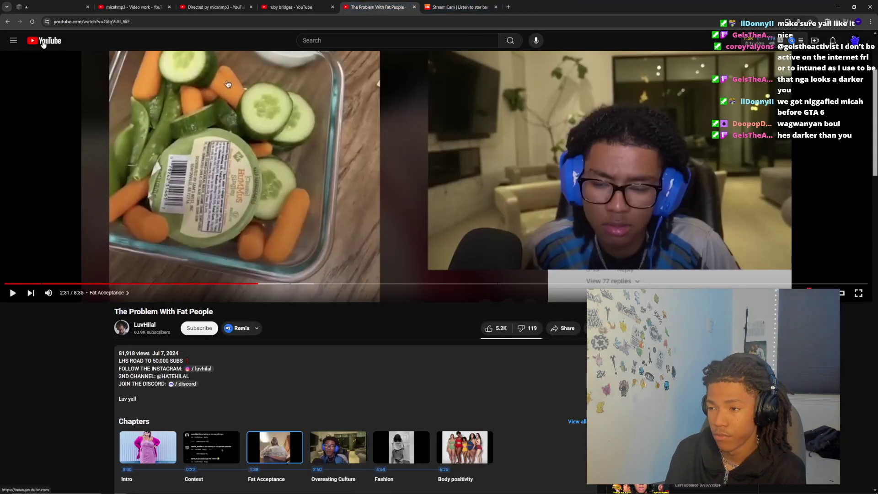
Go back to the YouTube home feed and open the video 'It's Been A While..'
key("alt+Left")
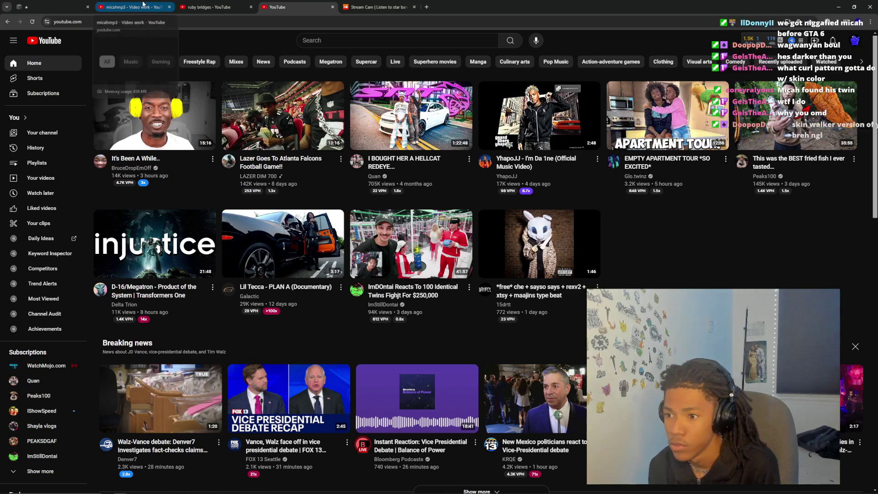
mouse_move(168, 130)
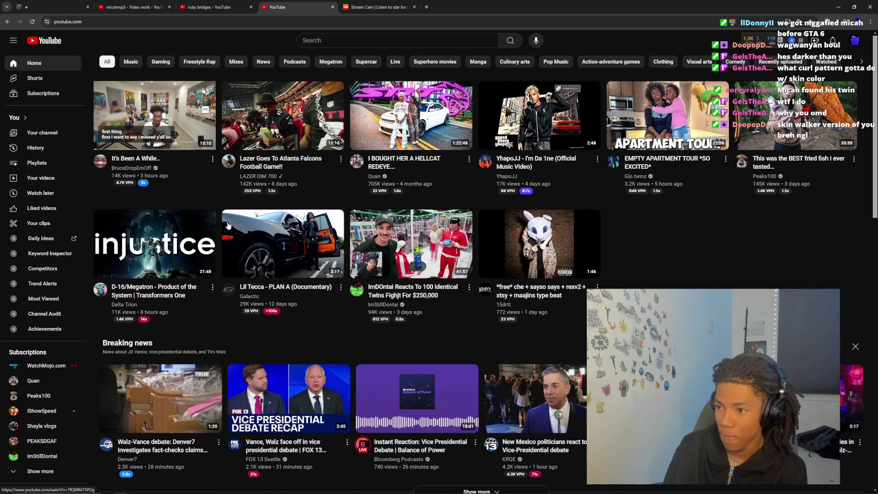
left_click(155, 104)
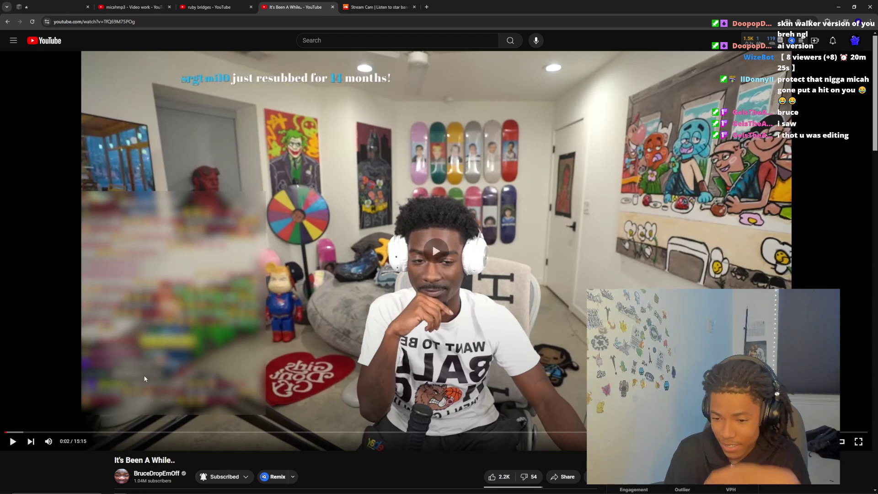
In the Squarespace tab, scroll the Title Cards page's title designs, then return to the Homepage preview
left_click(133, 7)
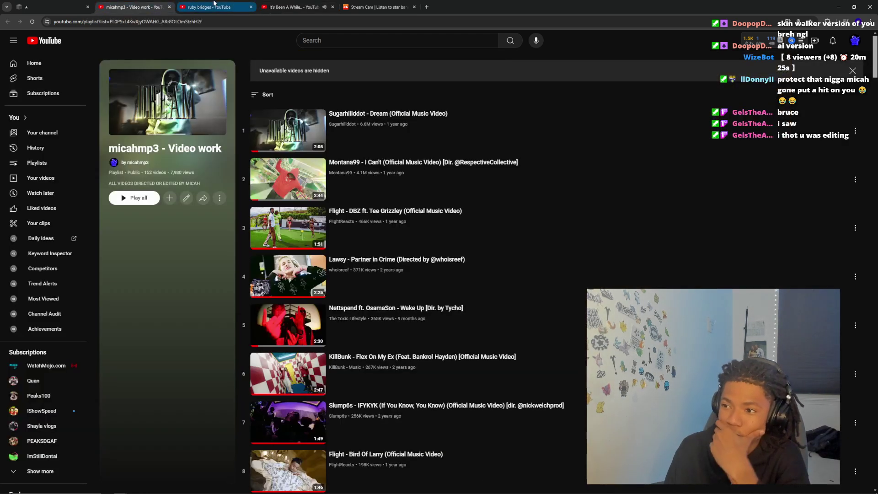
left_click(214, 4)
left_click(71, 4)
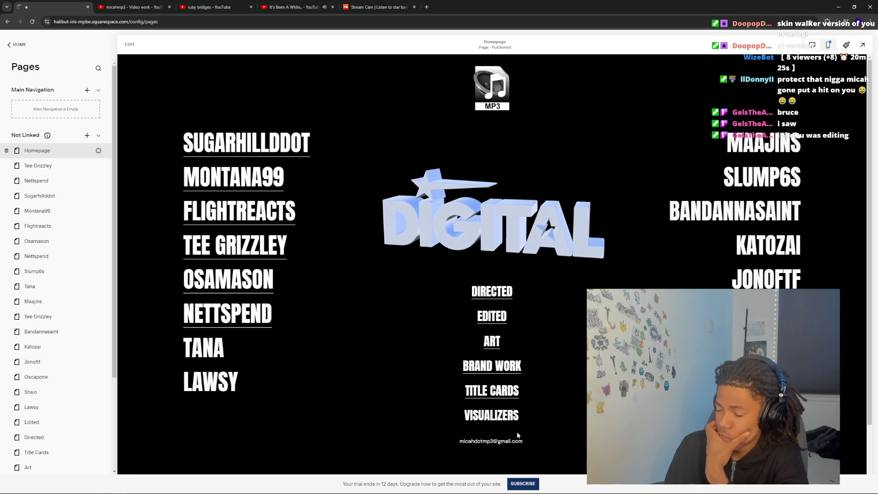
left_click(504, 396)
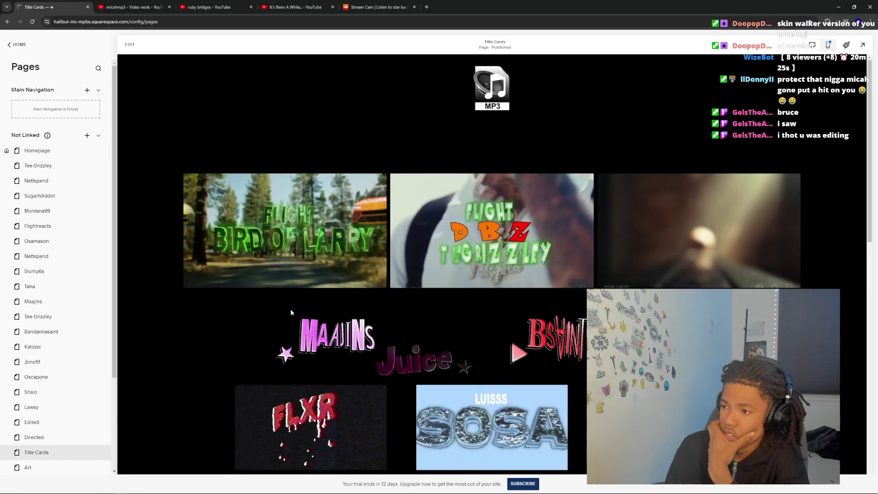
scroll(226, 315, "down", 10)
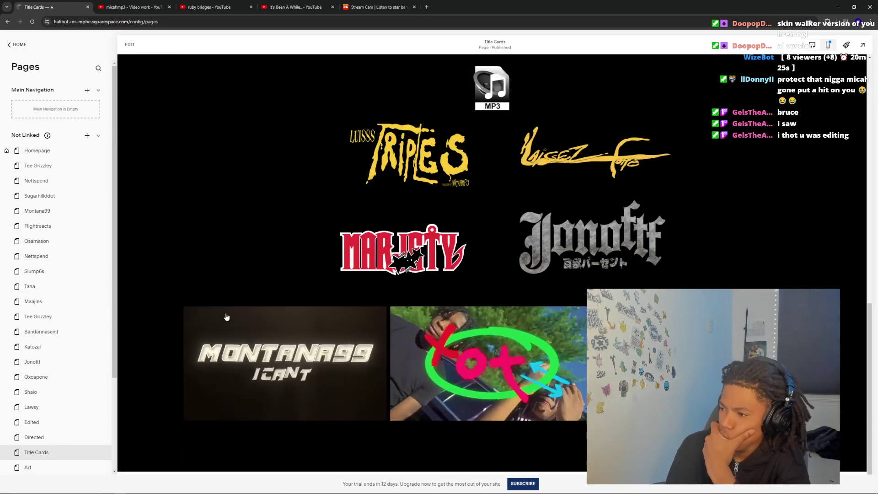
scroll(226, 316, "up", 5)
scroll(226, 312, "down", 3)
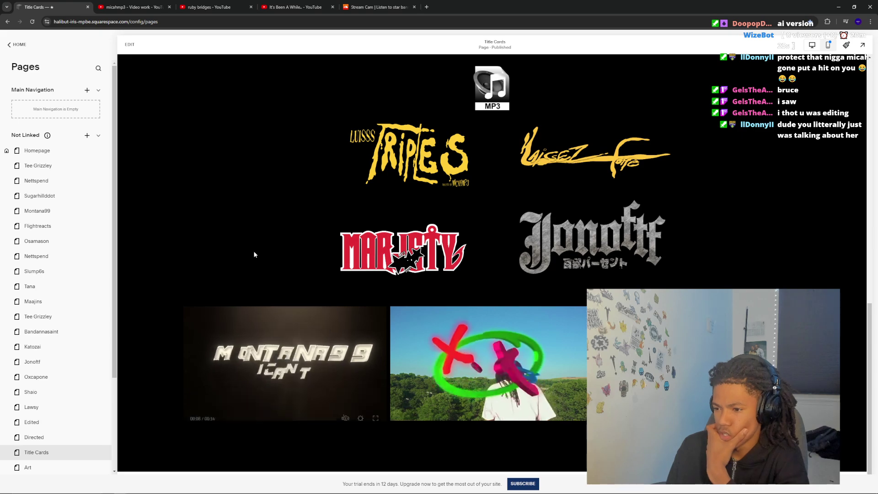
scroll(254, 251, "down", 5)
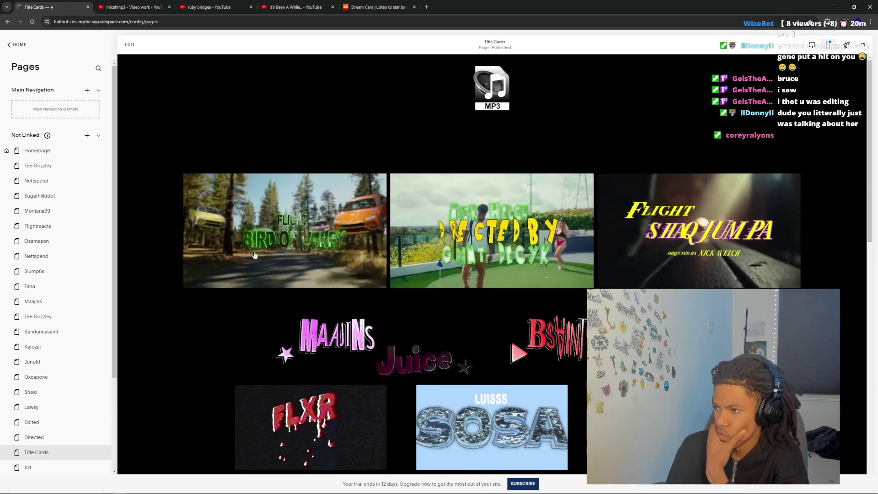
scroll(255, 255, "down", 4)
scroll(254, 251, "up", 1)
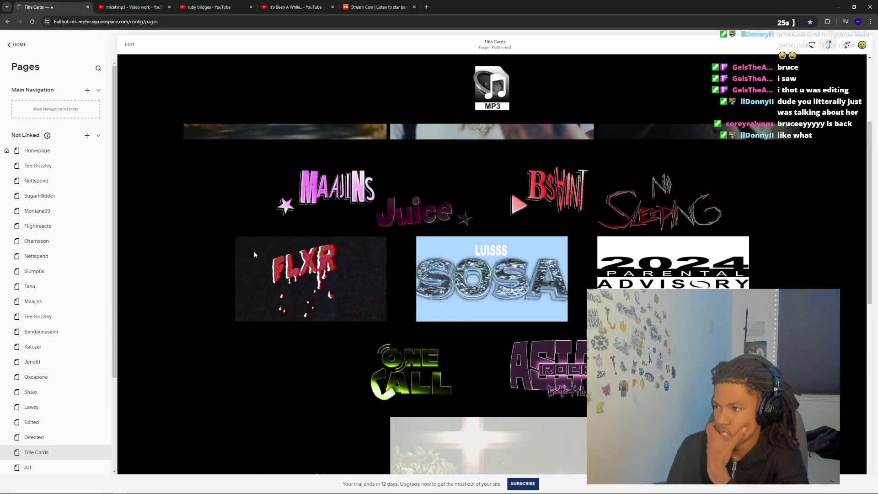
scroll(253, 252, "up", 3)
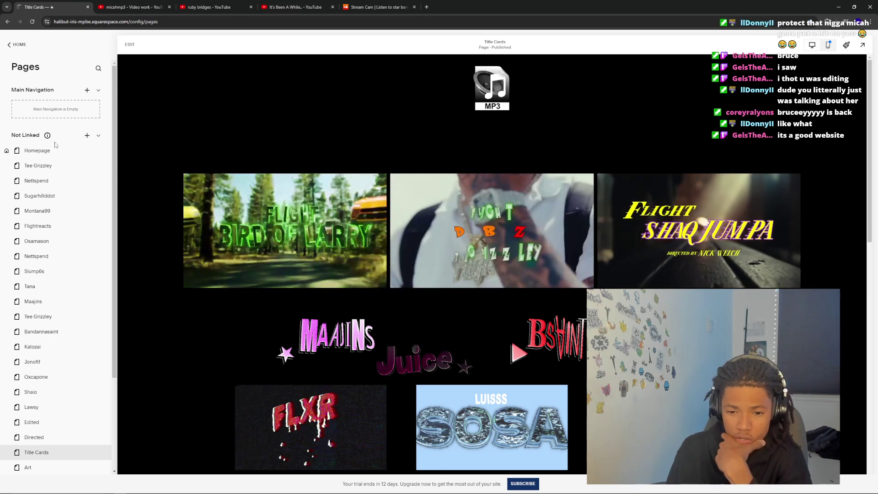
left_click(42, 153)
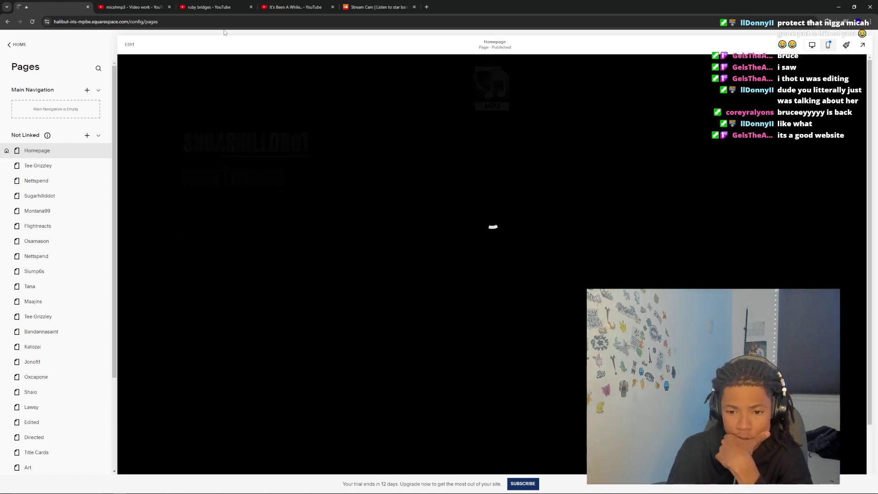
From SoundCloud home, open a suggested artist's tracks, play 'Bops prod rexv2', and return to After Effects
left_click(374, 5)
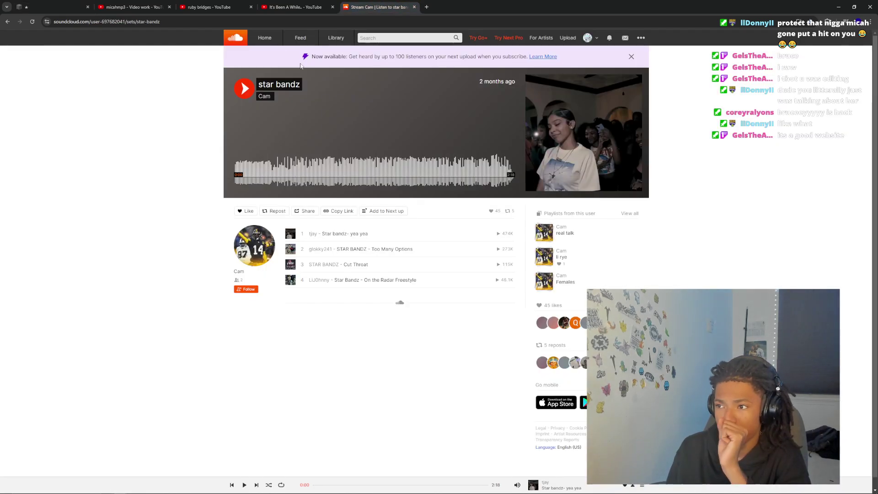
left_click(263, 38)
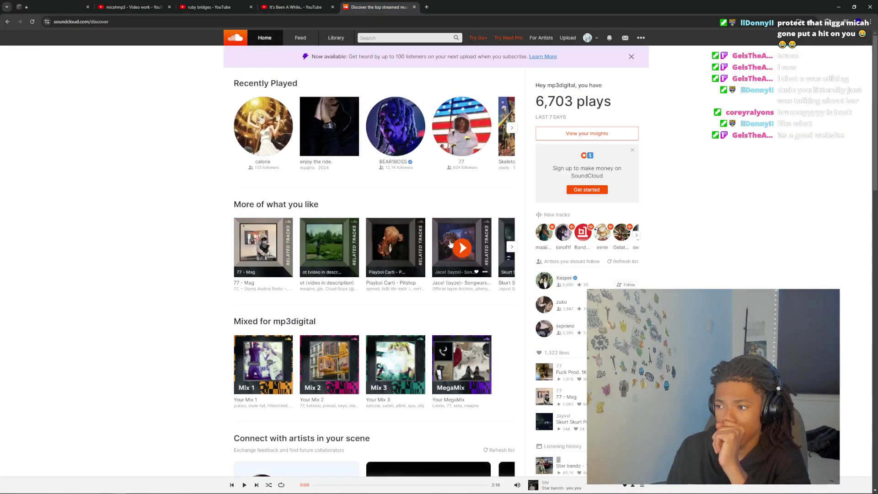
left_click(563, 278)
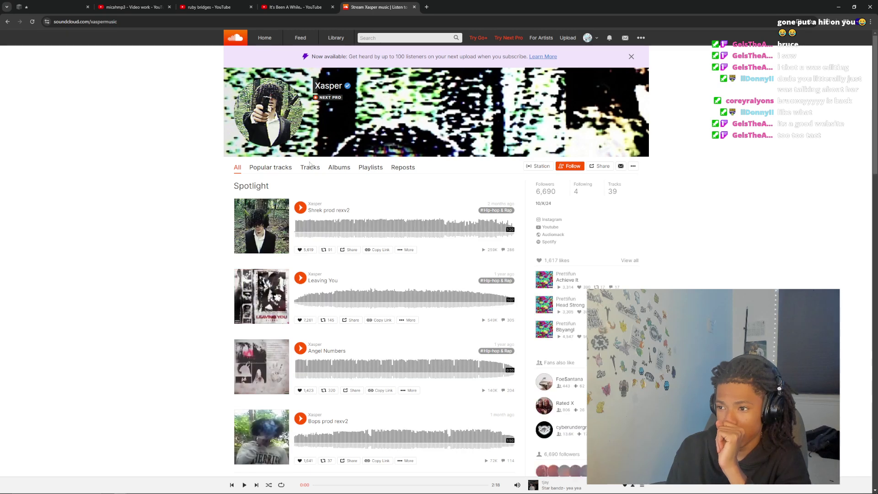
left_click(310, 168)
left_click(300, 189)
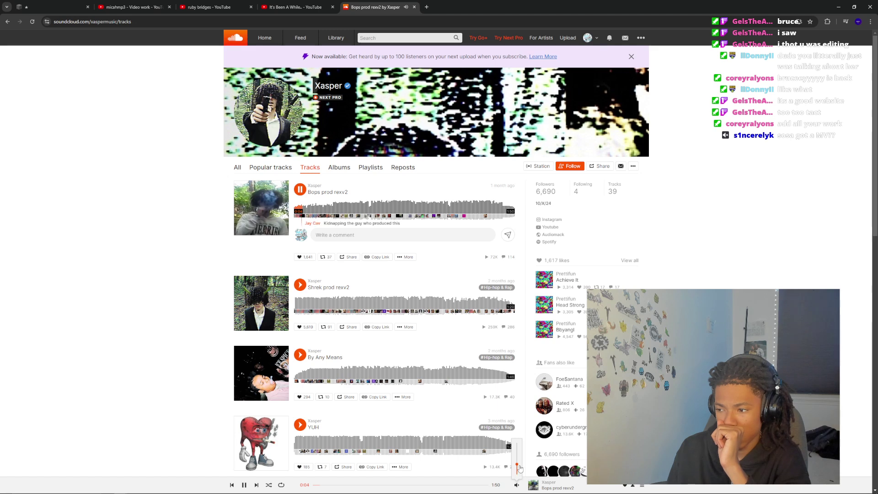
left_click(146, 488)
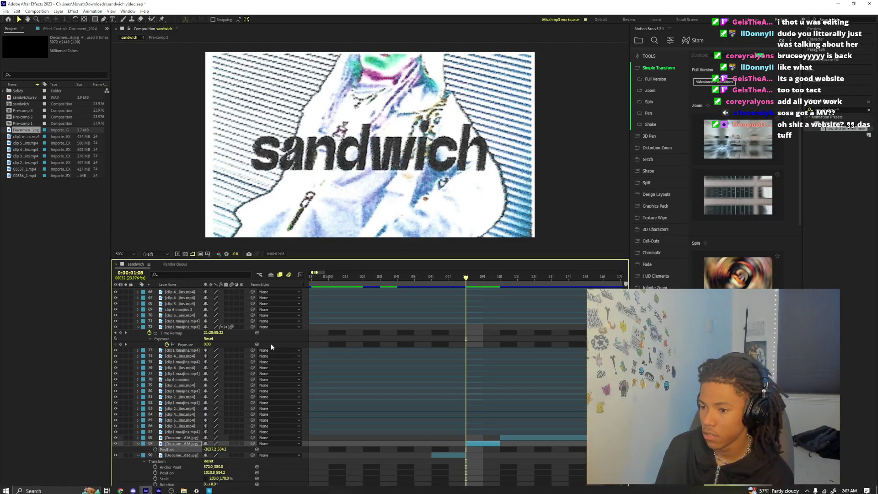
Widen layer 89 to 199 horizontal scale and nudge it slightly right and down
left_click(138, 444)
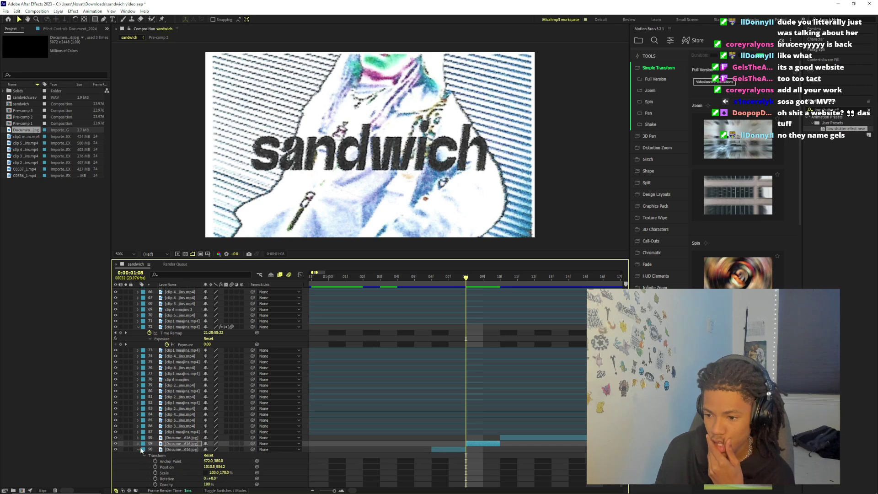
left_click_drag(214, 467, 213, 467)
scroll(320, 210, "down", 2)
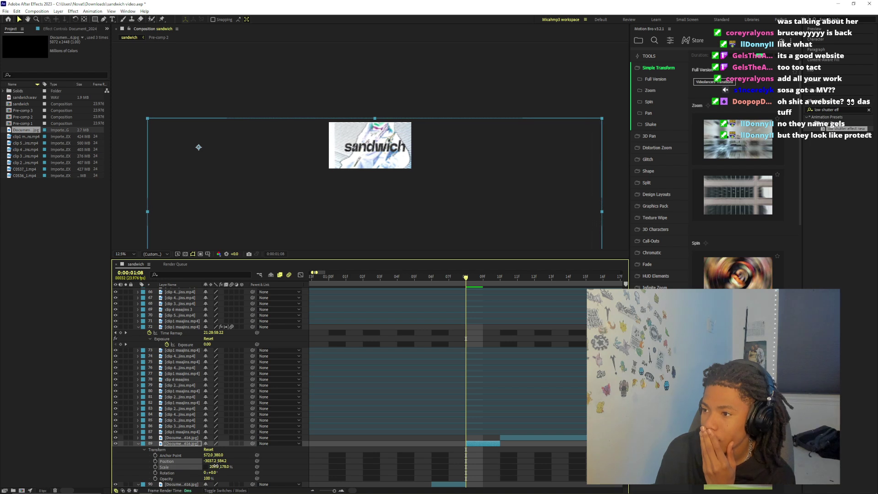
scroll(366, 150, "up", 2)
left_click_drag(364, 147, 365, 149)
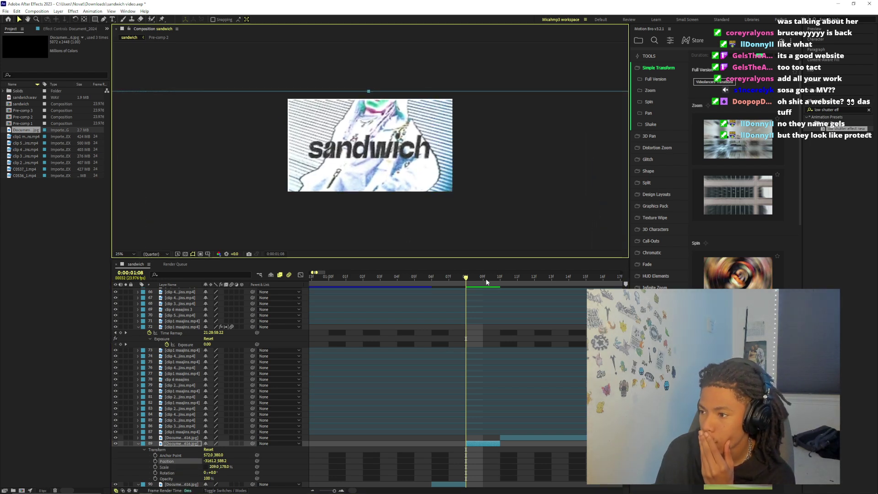
Zoom the timeline out, preview the frame steps up to 1:12, and bring up the D: drive windows
left_click_drag(485, 281, 435, 316)
scroll(417, 311, "down", 3)
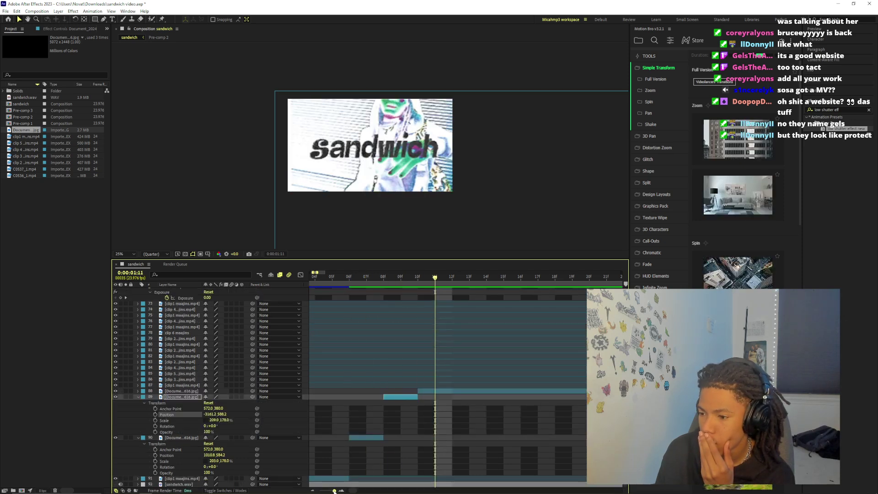
mouse_move(334, 492)
left_mouse_down()
mouse_move(326, 492)
mouse_move(334, 492)
left_mouse_up()
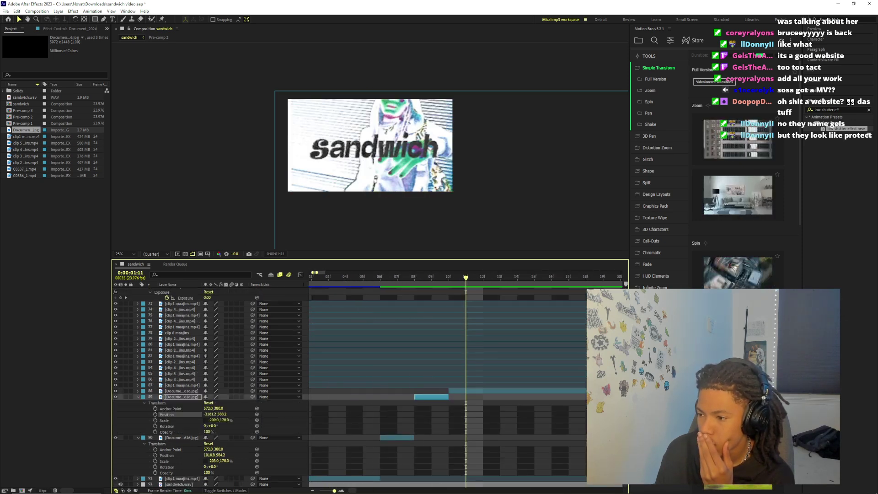
key("minus")
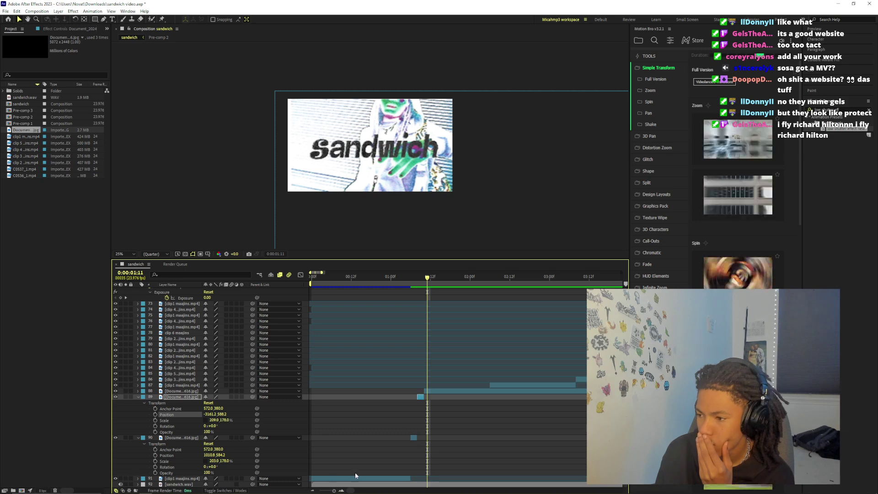
left_click_drag(435, 279, 432, 391)
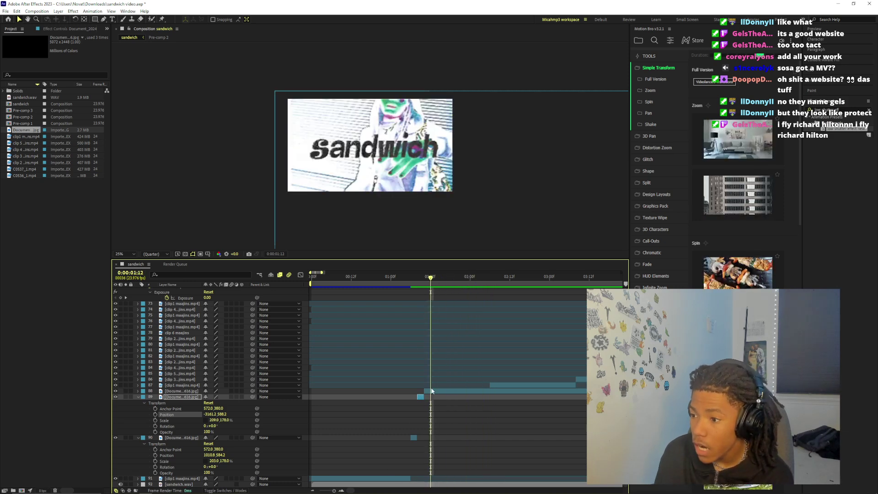
left_click(183, 489)
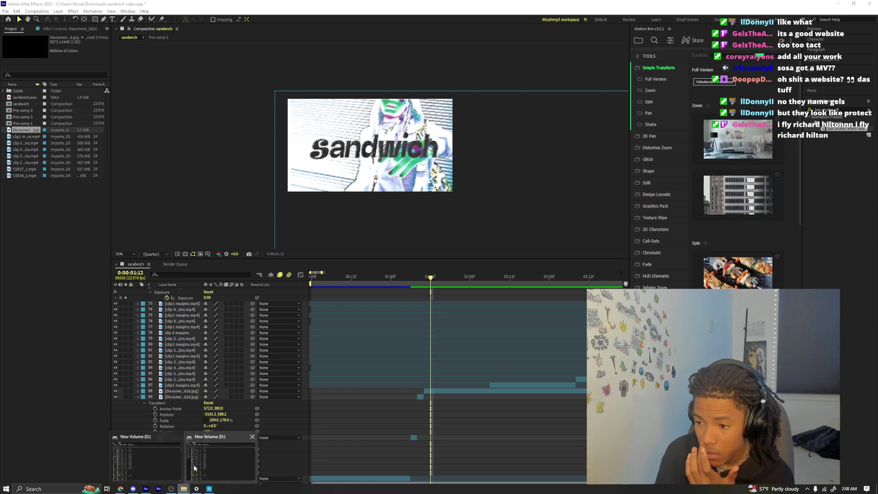
Switch to the second New Volume (D:) File Explorer window
left_click(194, 468)
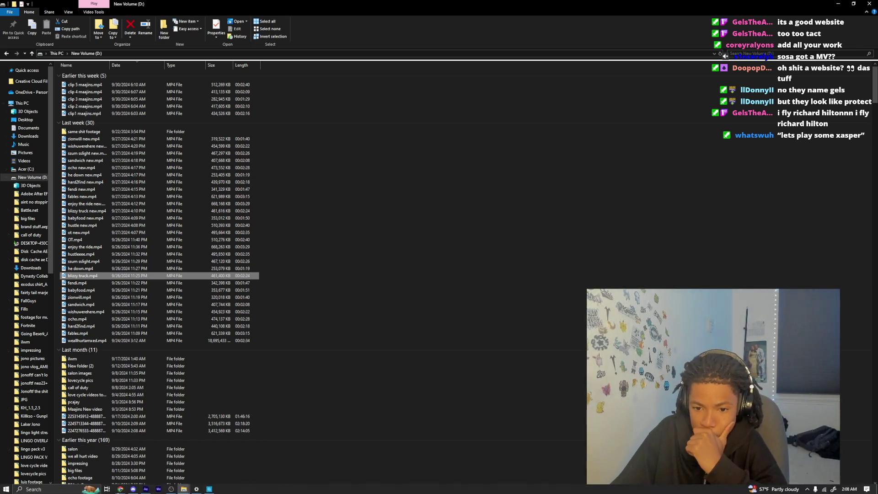
Back in After Effects at 1:10, slide frame-sheet layer 88 left to another frame
left_click(147, 489)
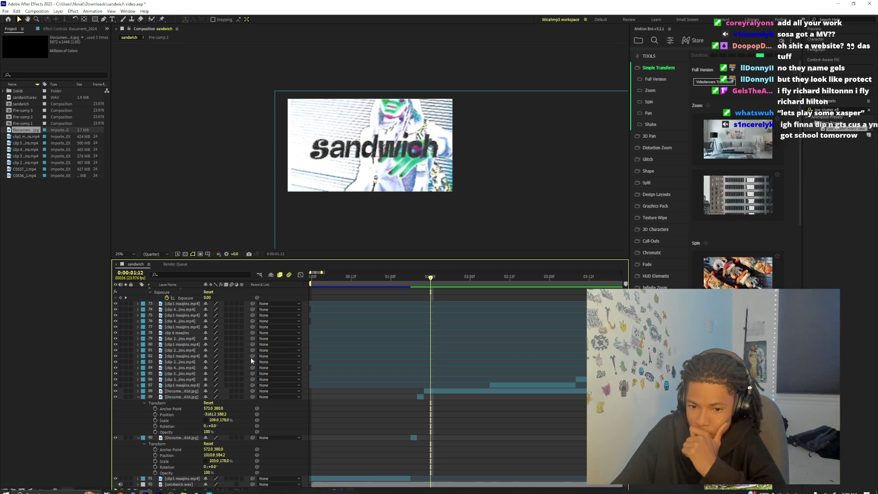
scroll(377, 210, "down", 2)
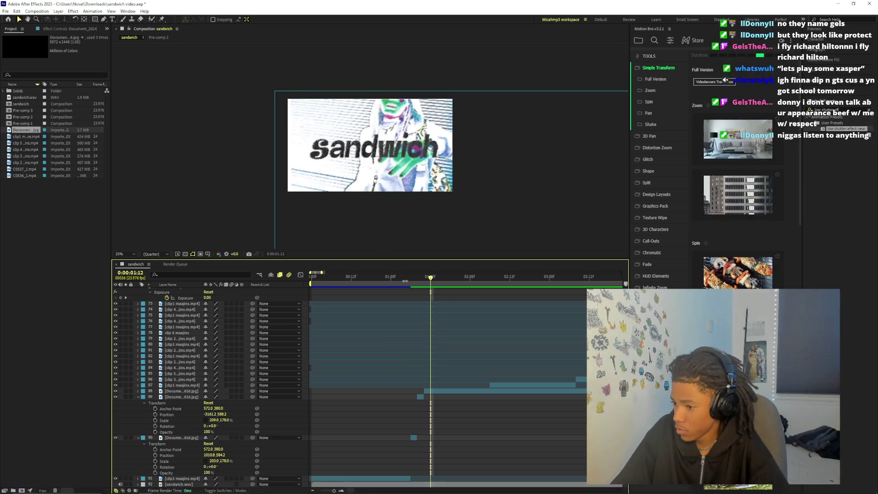
left_click_drag(411, 277, 424, 301)
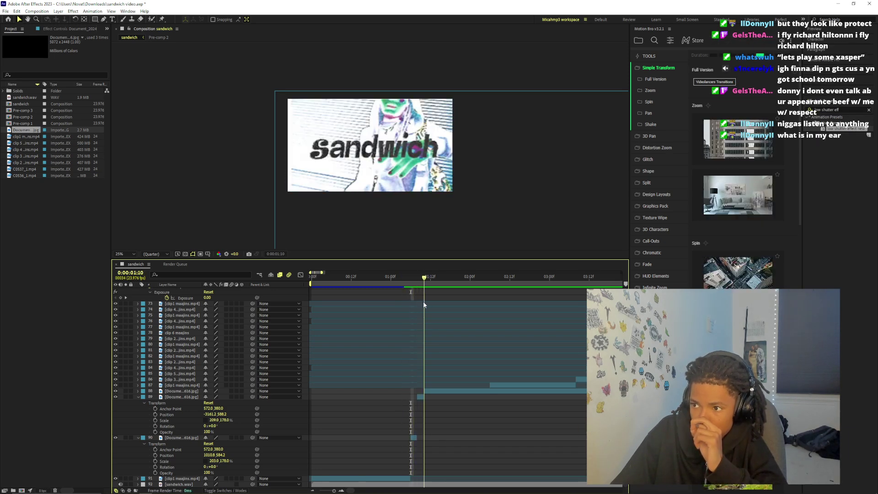
left_click(429, 391)
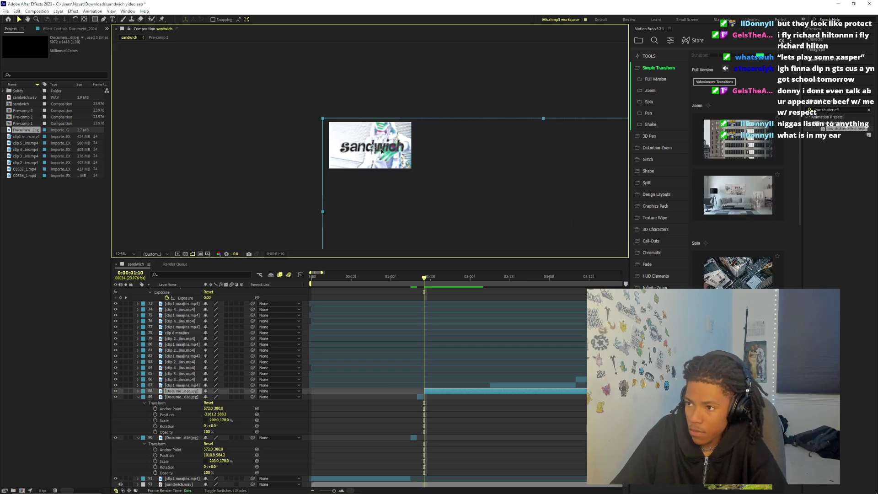
left_click_drag(357, 147, 269, 149)
left_click_drag(399, 155, 345, 157)
left_click_drag(462, 153, 295, 151)
left_click_drag(391, 150, 393, 156)
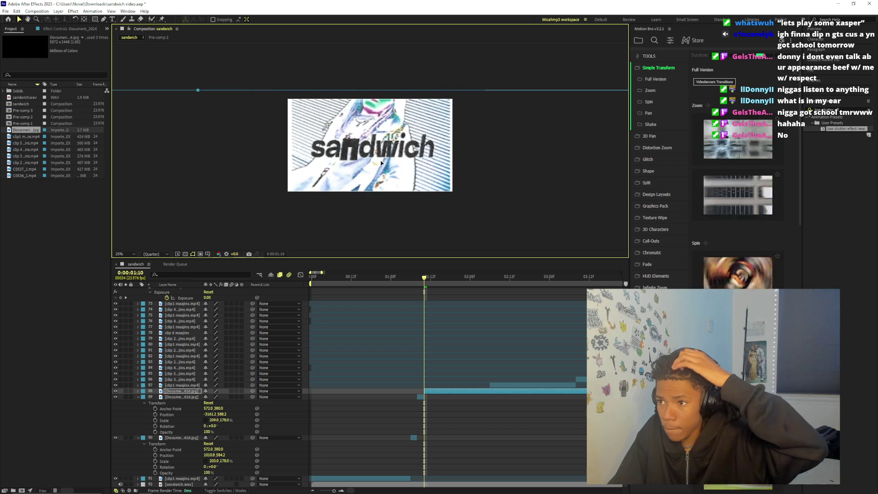
Scale layer 88 to 209, 178% and shift its sheet slightly left
key("p")
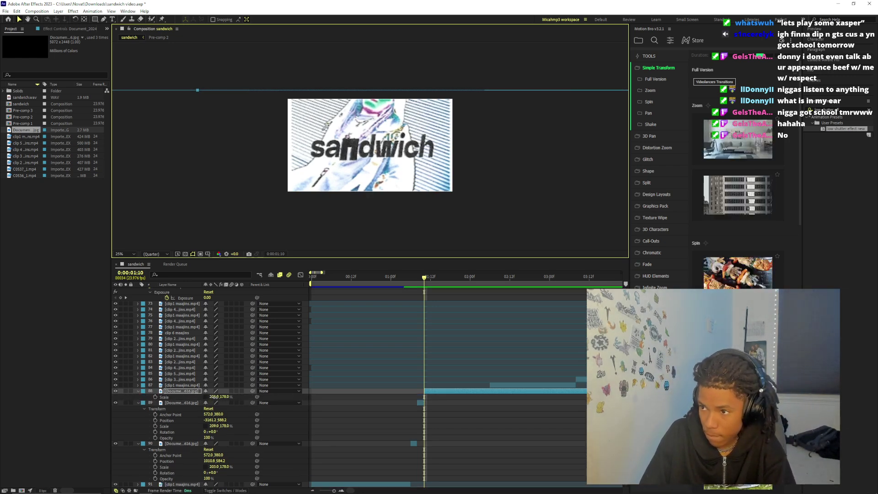
left_click_drag(213, 397, 217, 399)
left_click_drag(370, 154, 358, 158)
Set layer 88's Scale to 213% with a full-resolution preview, then move it further left
left_click(215, 397)
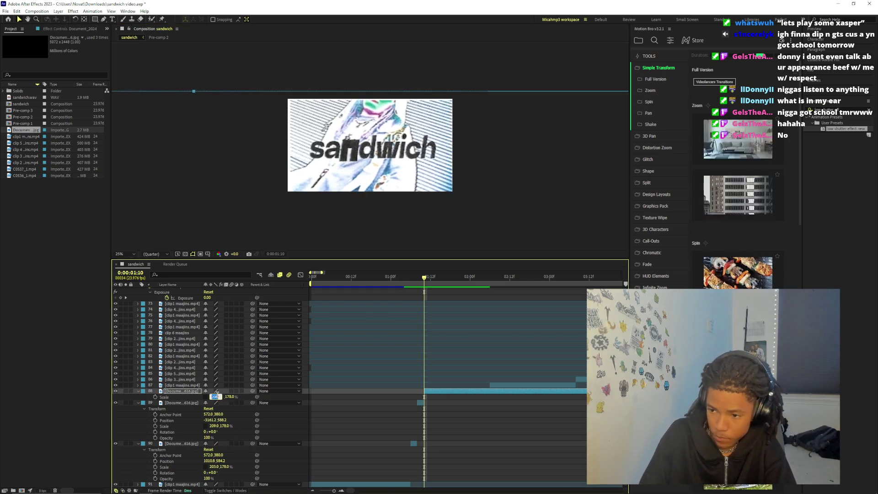
left_click(155, 254)
left_click(166, 278)
scroll(363, 144, "up", 2)
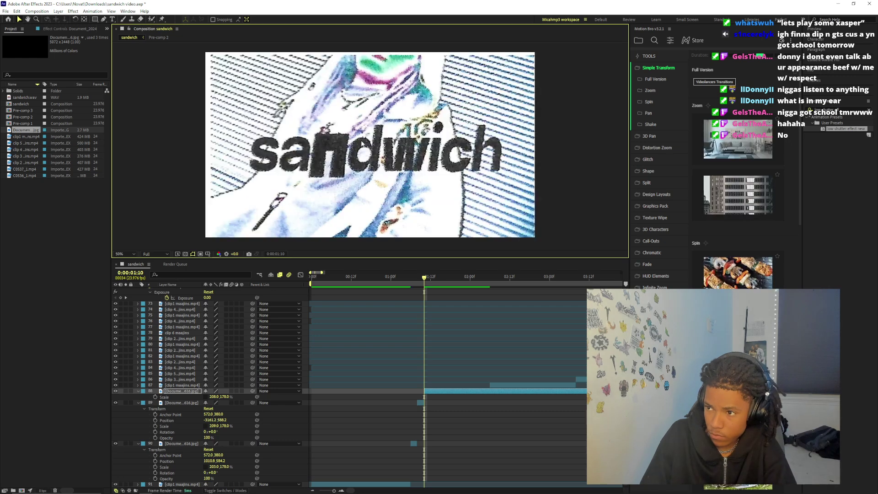
left_click(214, 396)
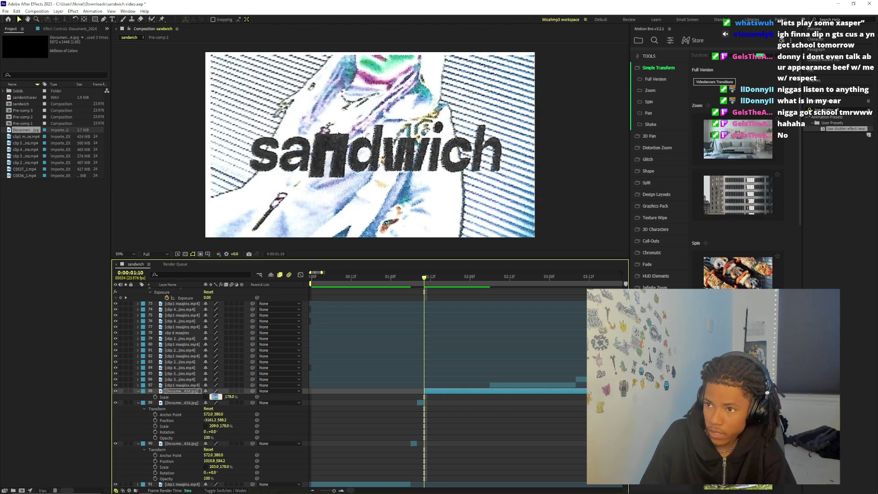
type("213")
key("Return")
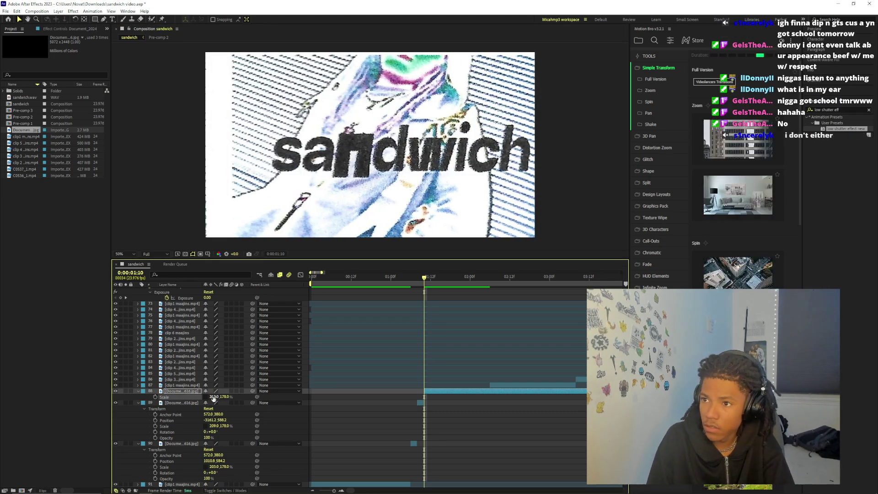
left_click_drag(391, 162, 362, 160)
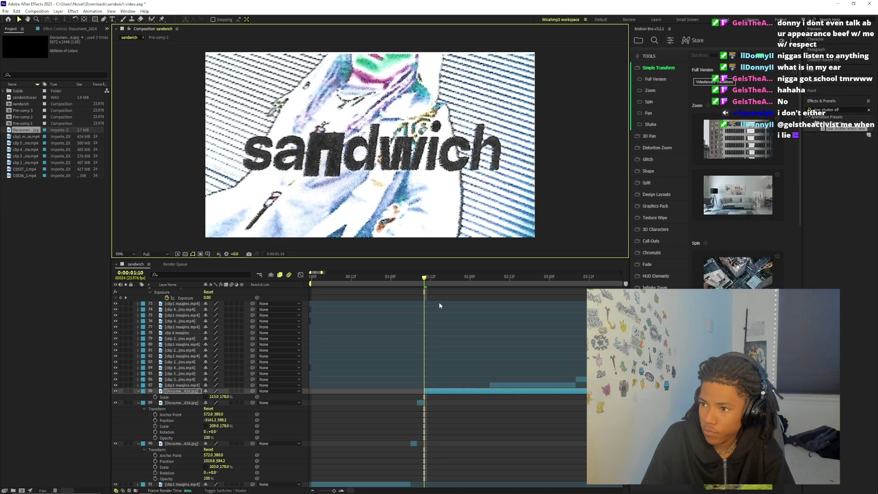
Split layer 88 at 1:12, offset the new piece to Position X -7426.2, and trim it at 1:14
left_click_drag(426, 278, 432, 281)
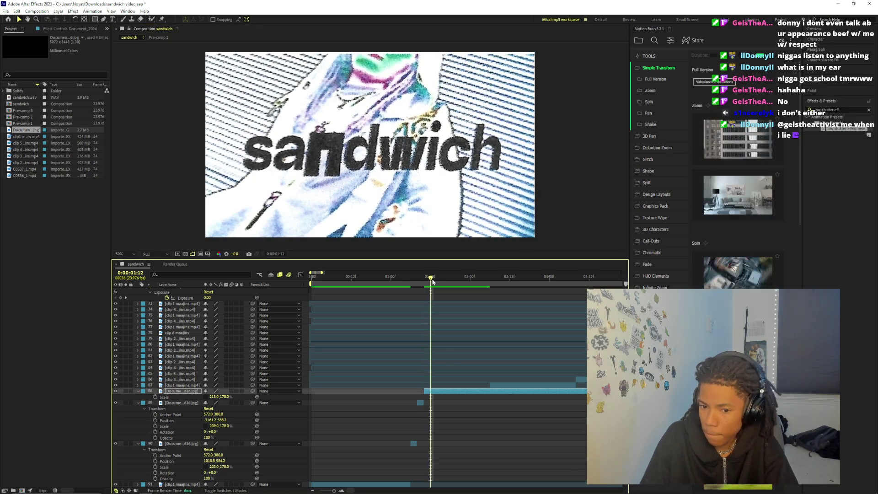
key("ctrl+shift+d")
key("p")
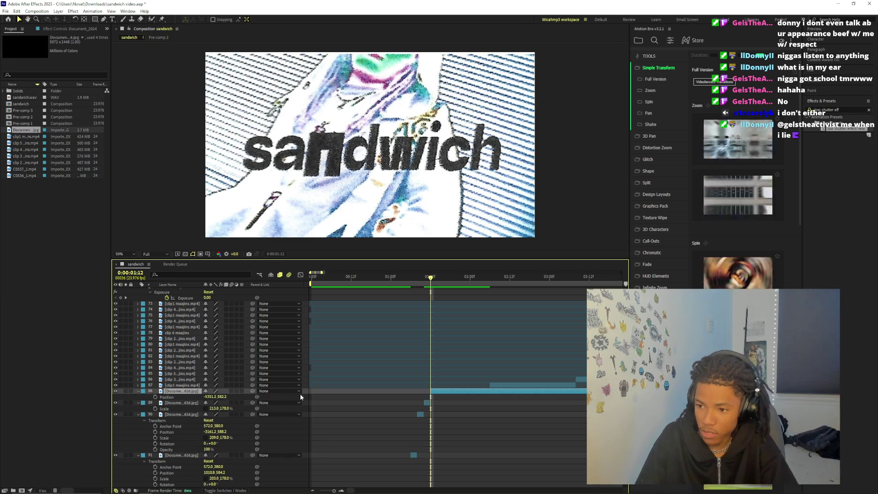
left_click_drag(213, 397, 142, 398)
scroll(407, 299, "down", 1)
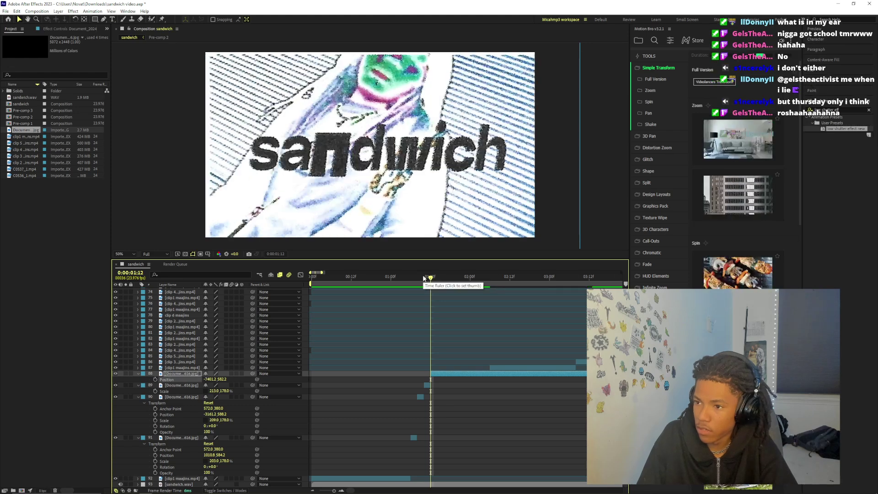
mouse_move(210, 379)
left_mouse_down()
mouse_move(219, 380)
mouse_move(210, 379)
left_mouse_up()
left_click_drag(431, 278, 411, 283)
key("ctrl+shift+d")
key("Delete")
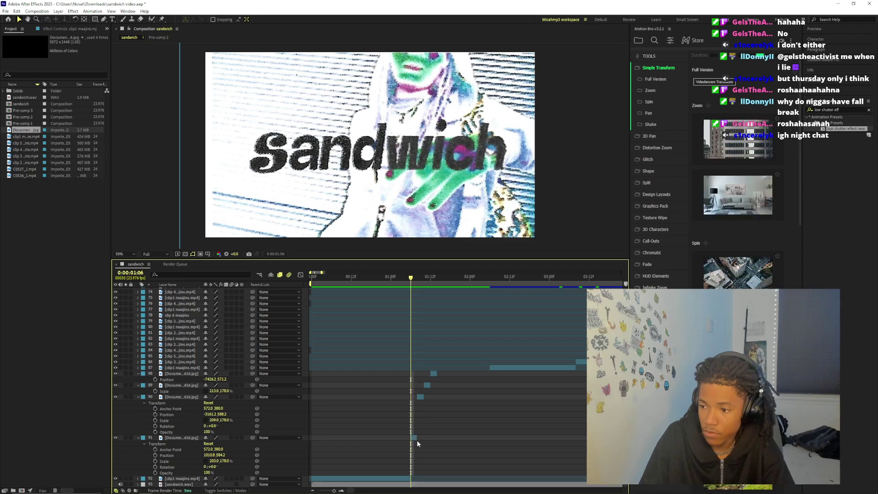
Shift layer 91's sheet slightly left to X 955.8 at 213% scale
left_click(414, 439)
scroll(380, 208, "down", 1)
scroll(380, 208, "up", 1)
scroll(380, 208, "down", 1)
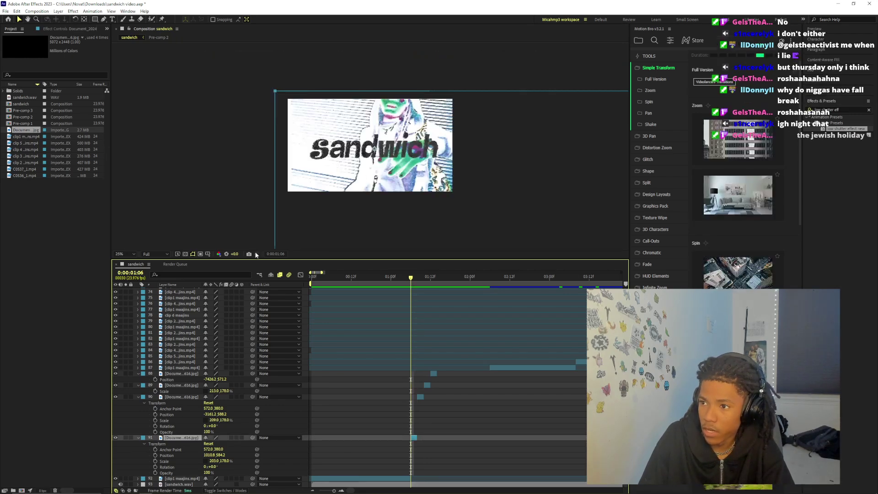
scroll(280, 204, "up", 1)
scroll(176, 390, "up", 2)
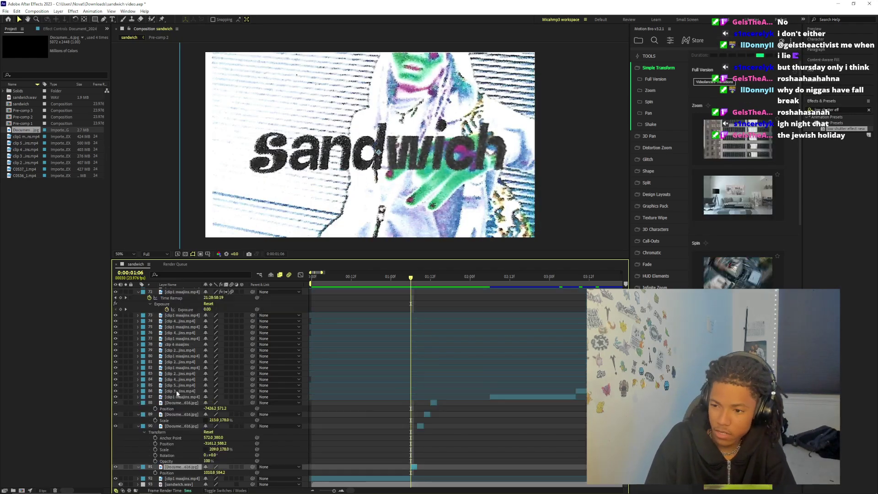
left_click_drag(209, 472, 199, 472)
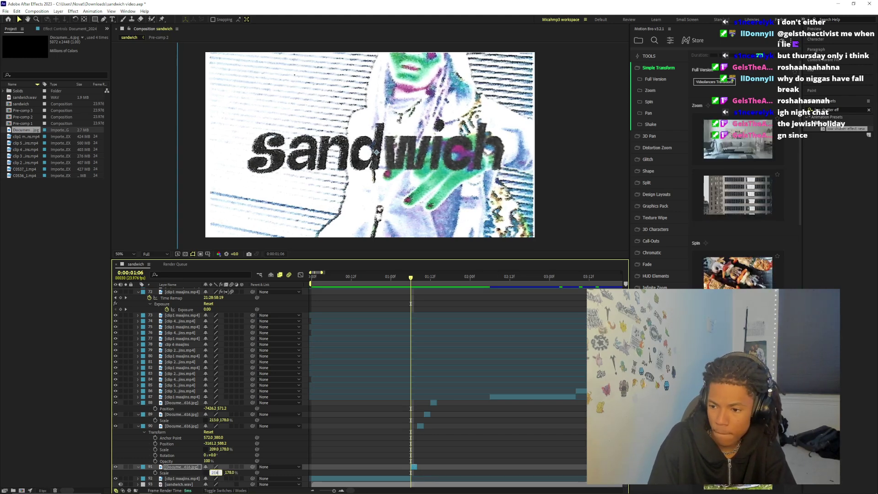
key("Return")
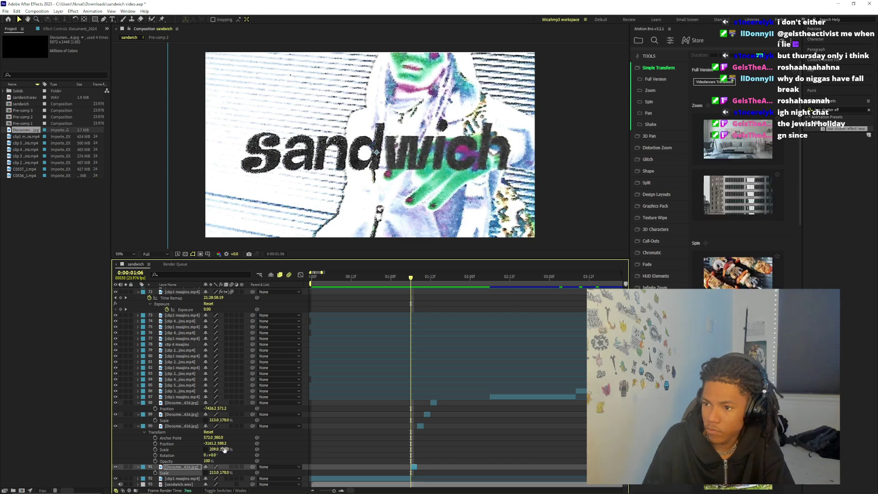
left_click(209, 474)
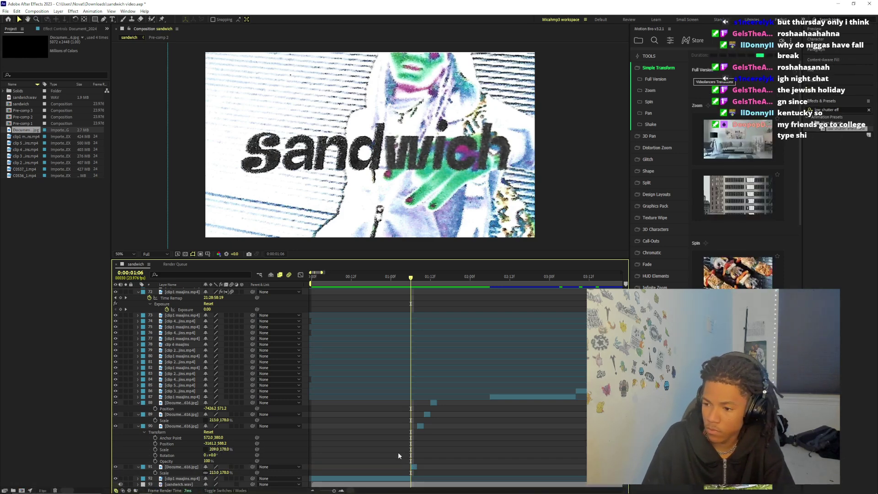
left_click(417, 468)
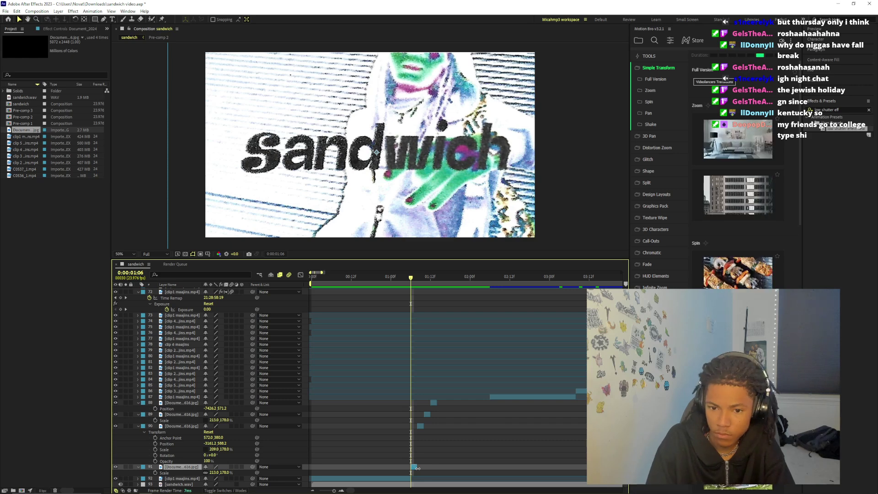
left_click_drag(209, 474, 199, 473)
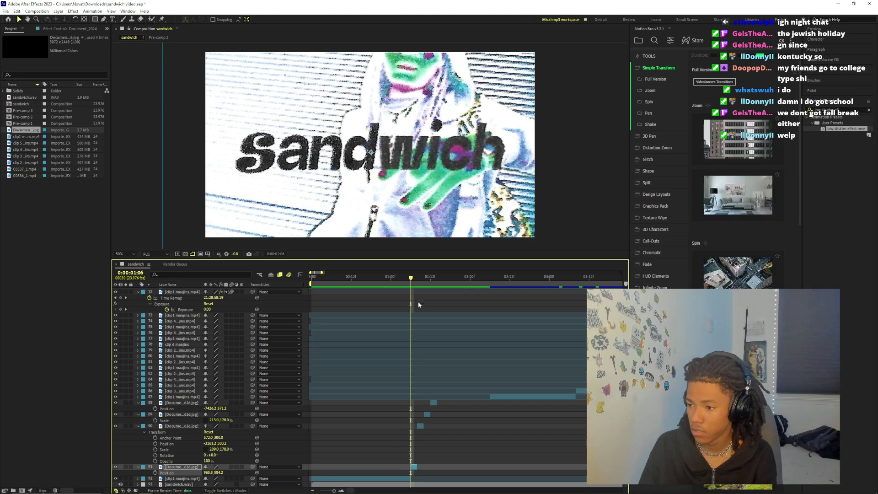
At 1:08, slide layer 90's sheet to another frame and push layers 88–90 two frames later
left_click_drag(413, 278, 419, 279)
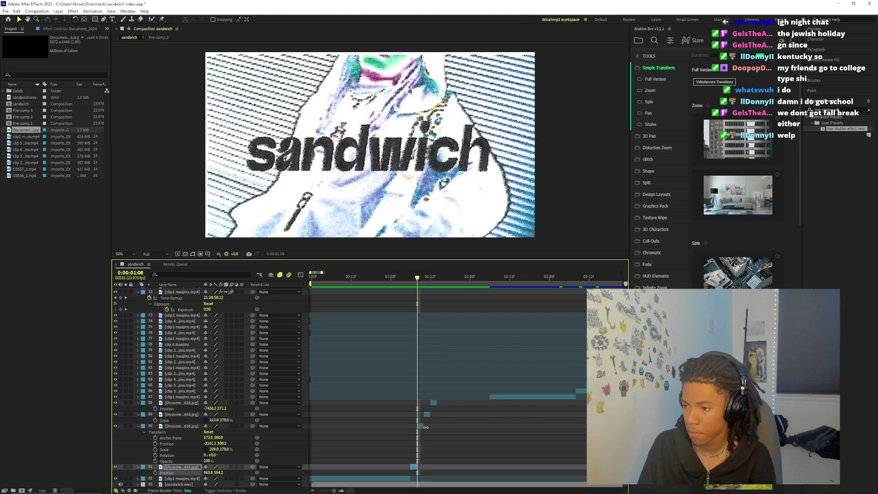
left_click(425, 425)
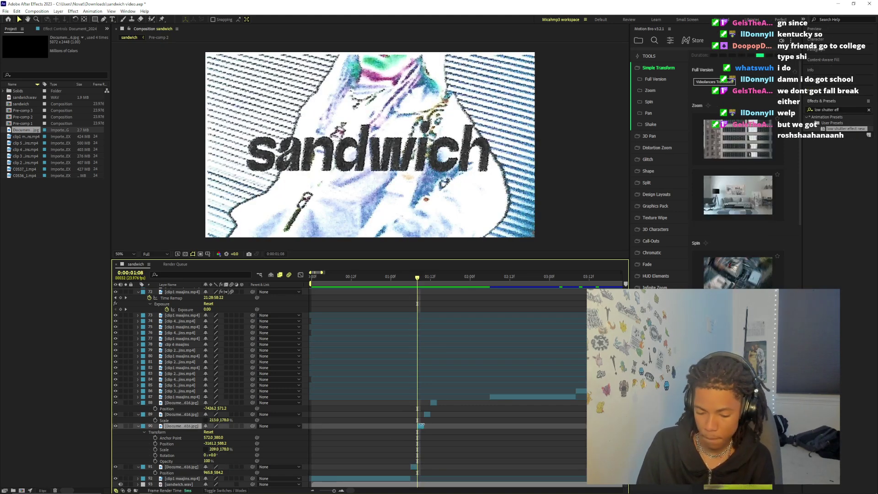
key("p")
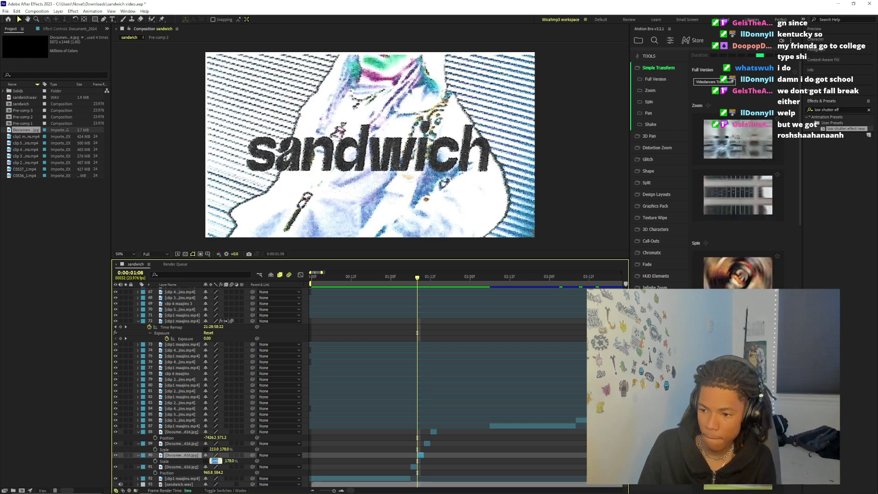
key("Return")
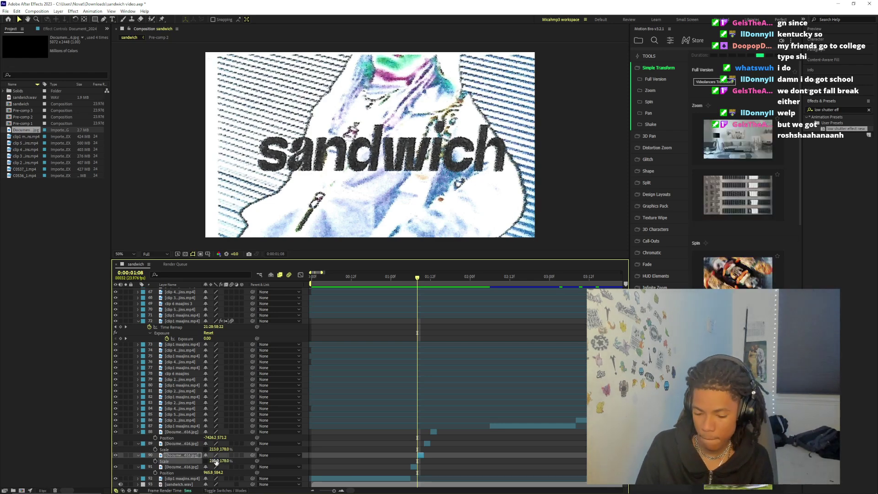
mouse_move(218, 463)
left_mouse_down()
mouse_move(182, 461)
mouse_move(224, 463)
left_mouse_up()
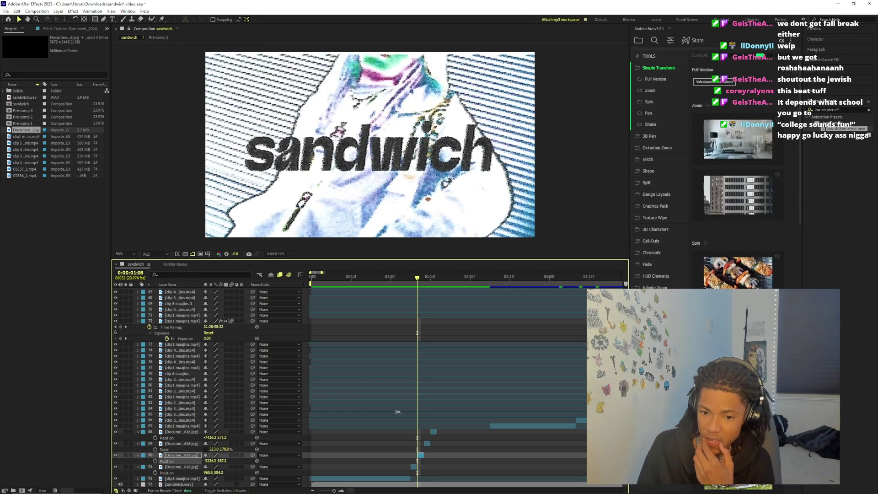
left_click(335, 491)
left_click(538, 433, "shift")
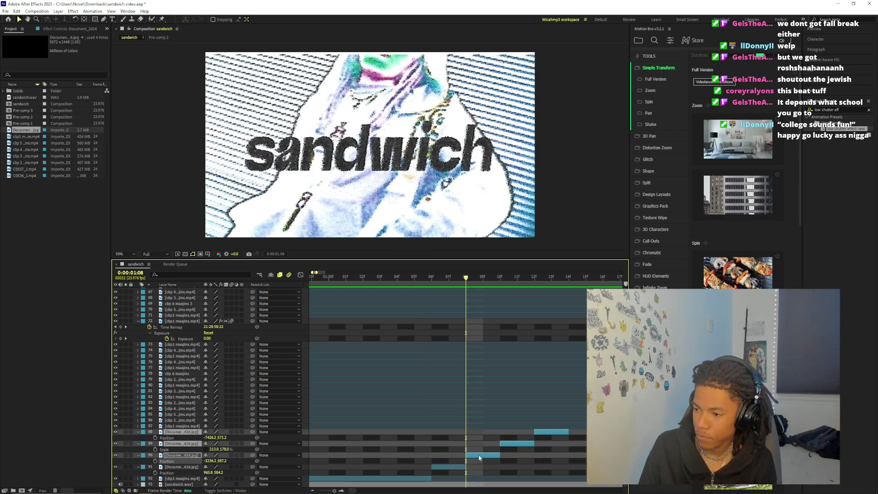
mouse_move(478, 454)
left_mouse_down()
mouse_move(513, 459)
mouse_move(481, 461)
left_mouse_up()
Duplicate layer 90 and shift the copy's sheet to show a different frame
left_click(512, 456)
key("ctrl+d")
scroll(391, 186, "down", 3)
scroll(391, 188, "up", 2)
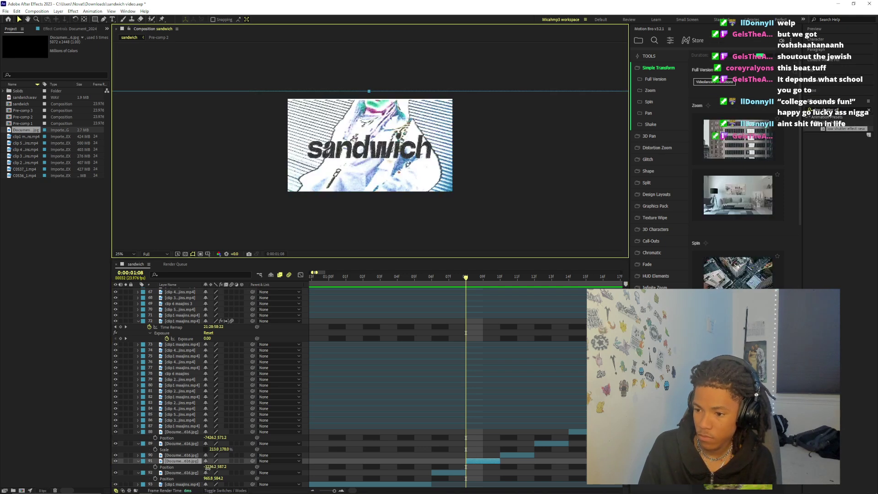
left_click_drag(207, 467, 263, 454)
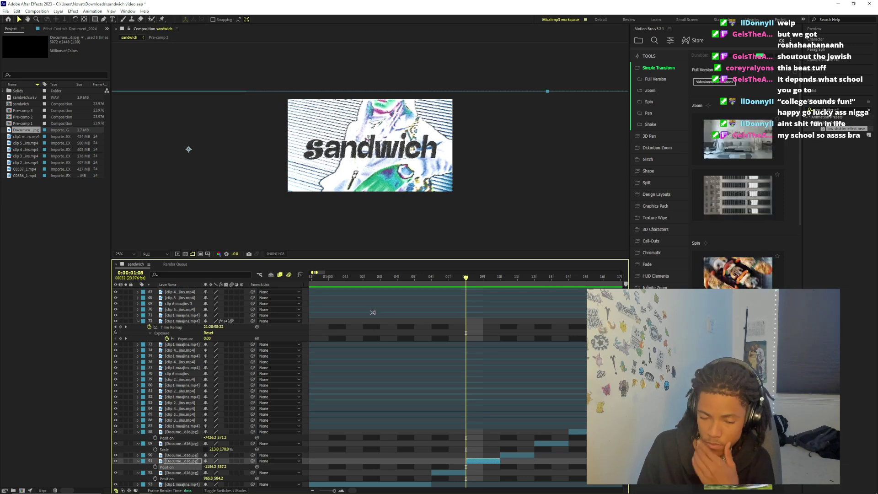
Preview the sandwich title frames around 0:00:01:04, then return to 0:00:01:12
left_click_drag(334, 491, 333, 491)
left_click(343, 280)
scroll(362, 207, "up", 1)
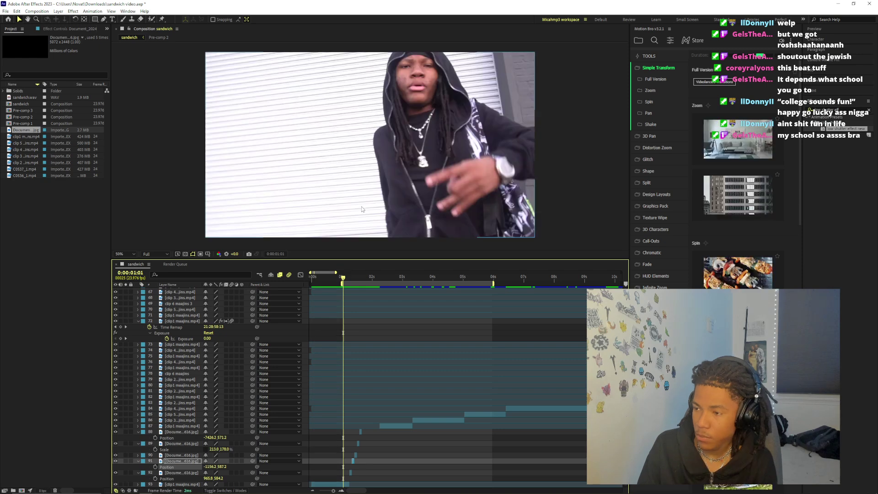
left_click(347, 280)
left_click_drag(348, 283, 358, 298)
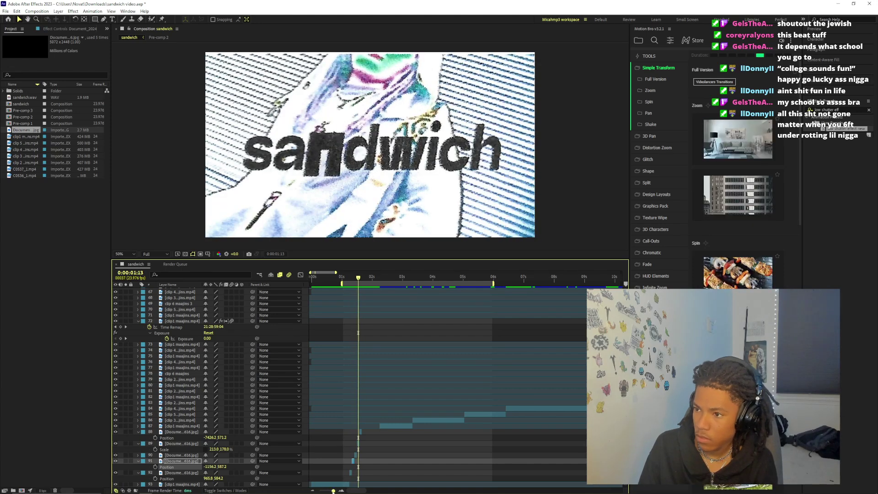
left_click_drag(334, 491, 335, 492)
left_click_drag(493, 276, 453, 294)
Move layers 88–89 later, duplicate layer 89, and close the gap so they butt against the copy
left_click(474, 462)
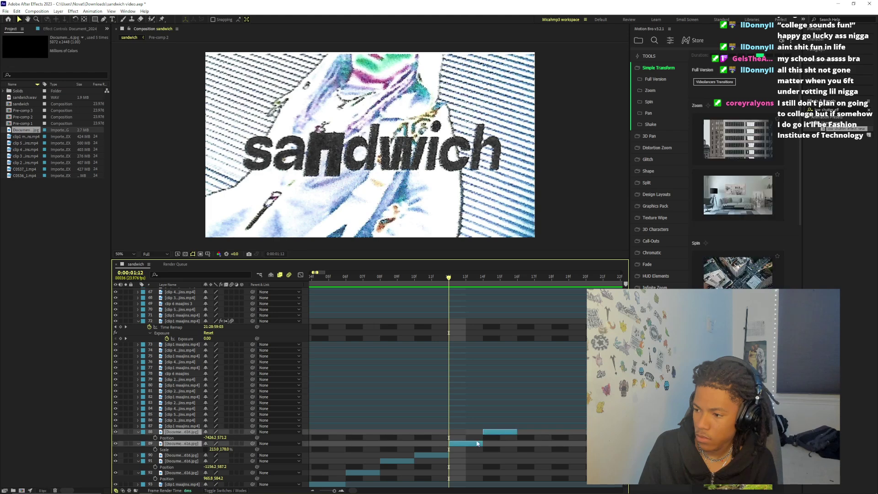
mouse_move(466, 444)
left_mouse_down()
mouse_move(511, 449)
mouse_move(460, 453)
left_mouse_up()
left_click(512, 445)
key("ctrl+d")
left_click(517, 444, "shift")
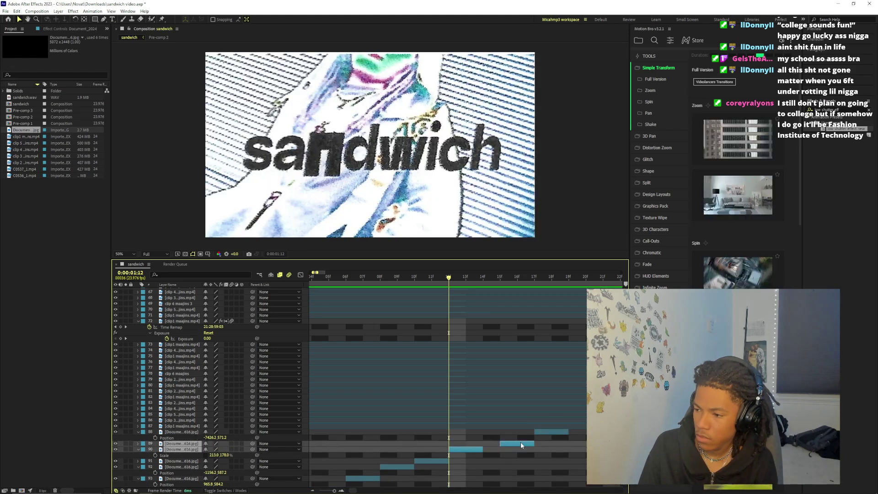
left_click(527, 449)
left_click(529, 443)
left_click(545, 432, "shift")
left_click_drag(517, 445, 499, 447)
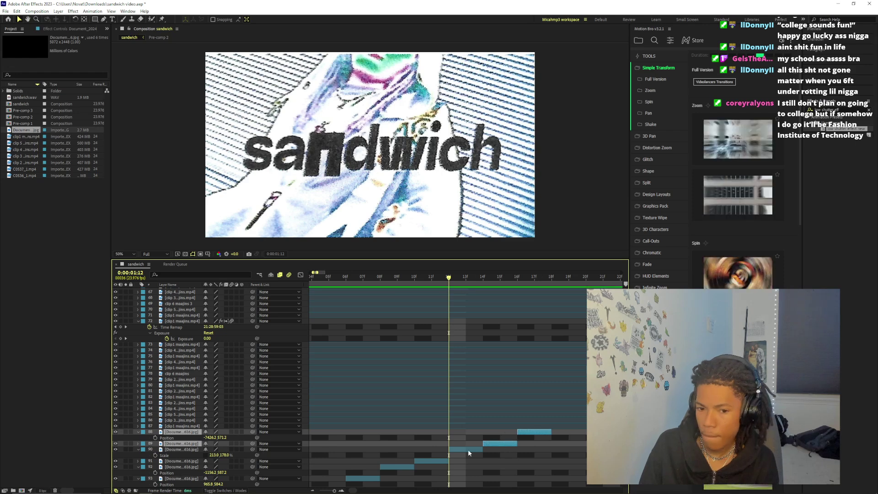
left_click(469, 451)
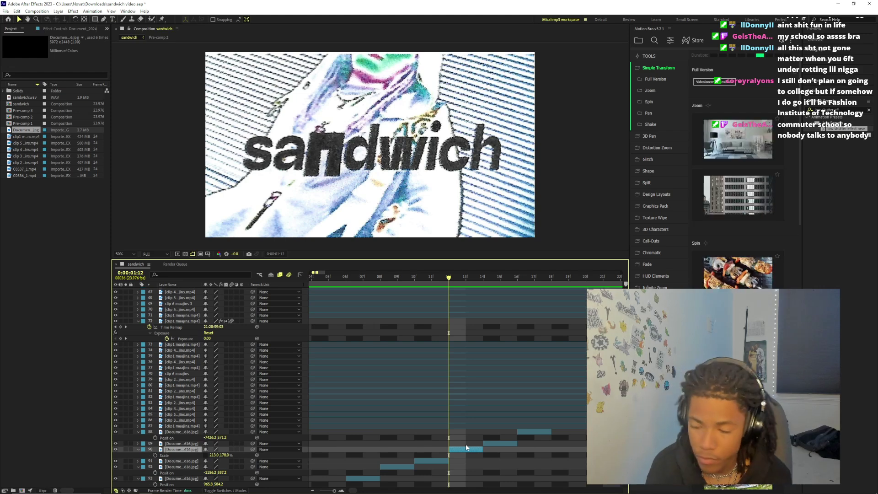
Reposition layer 90's sheet to Position -3239.2, 574.2, then move to 0:00:01:18
left_click_drag(335, 491, 334, 491)
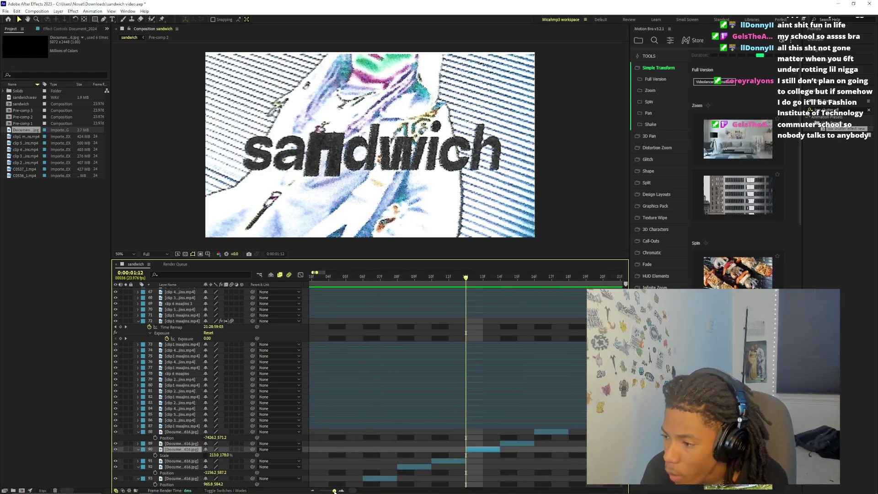
scroll(341, 192, "down", 2)
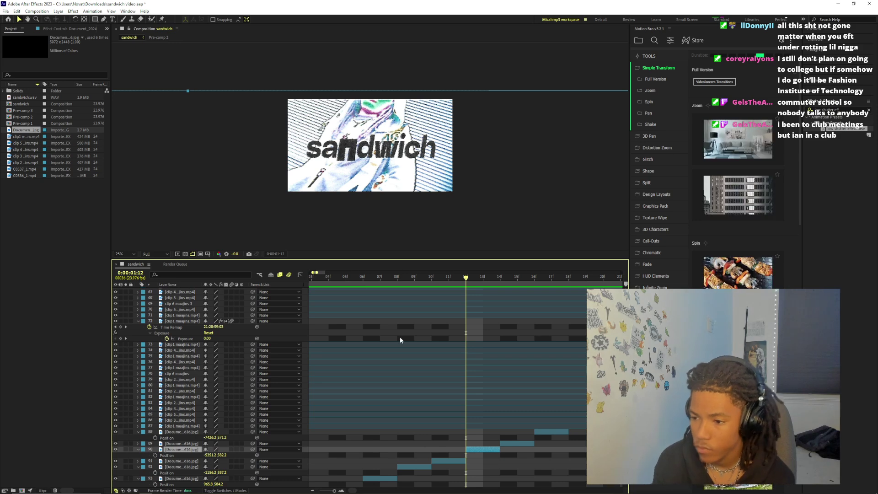
left_click_drag(210, 455, 267, 441)
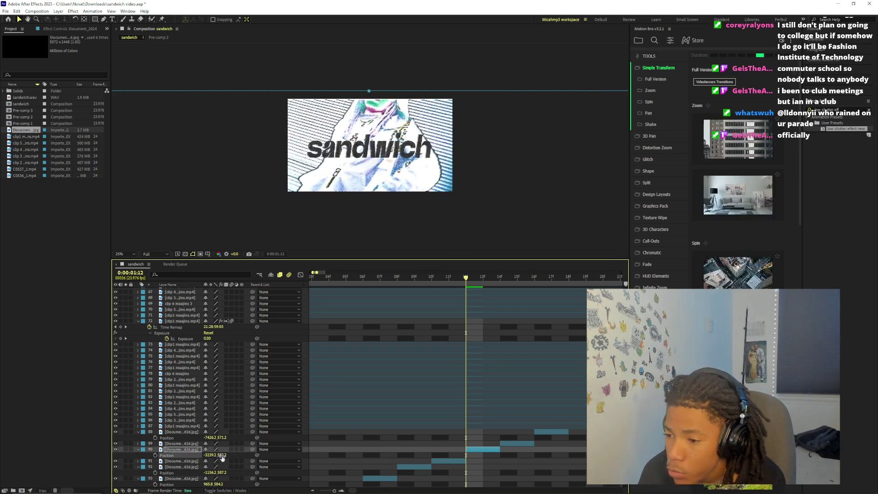
left_click_drag(222, 457, 220, 457)
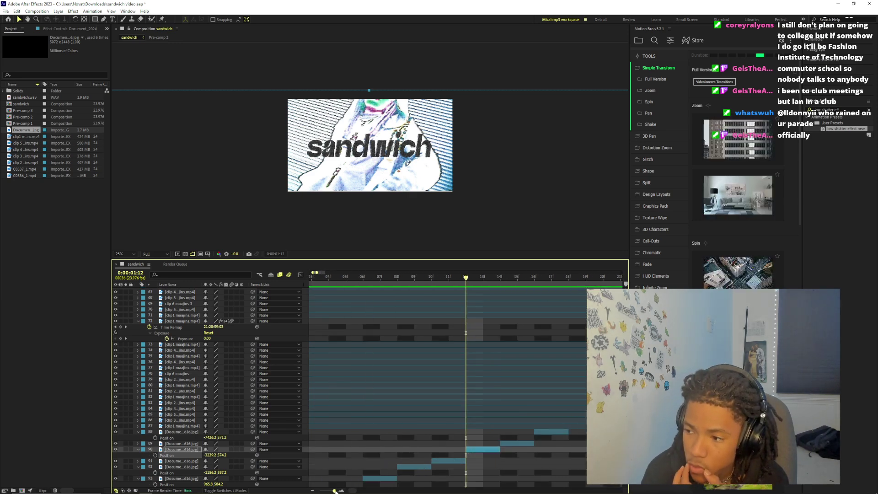
left_click_drag(335, 492, 335, 491)
scroll(239, 412, "down", 2)
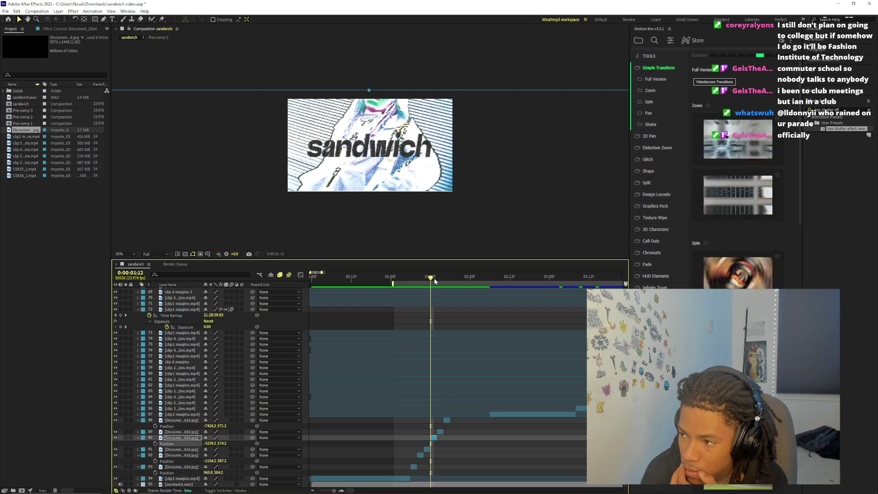
left_click_drag(435, 280, 451, 278)
Duplicate layer 88, start the copy at 1:18, and frame a first-column image of the contact sheet
left_click(448, 420)
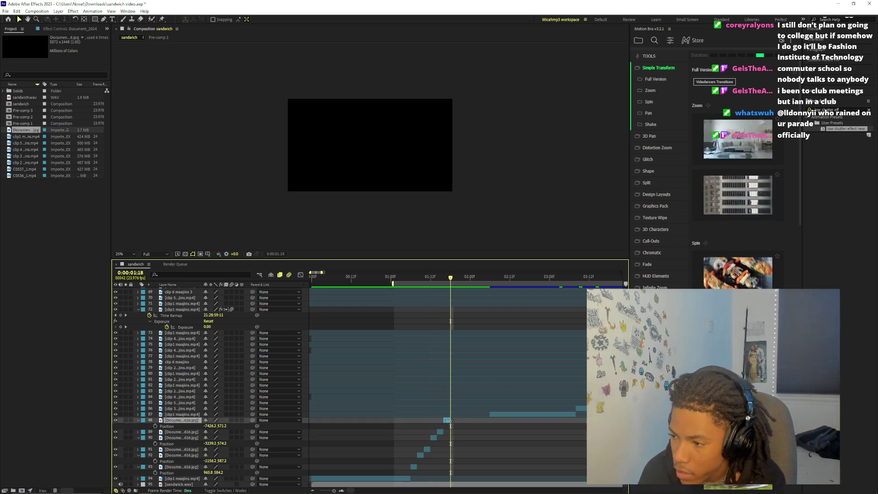
key("ctrl+d")
key("bracketleft")
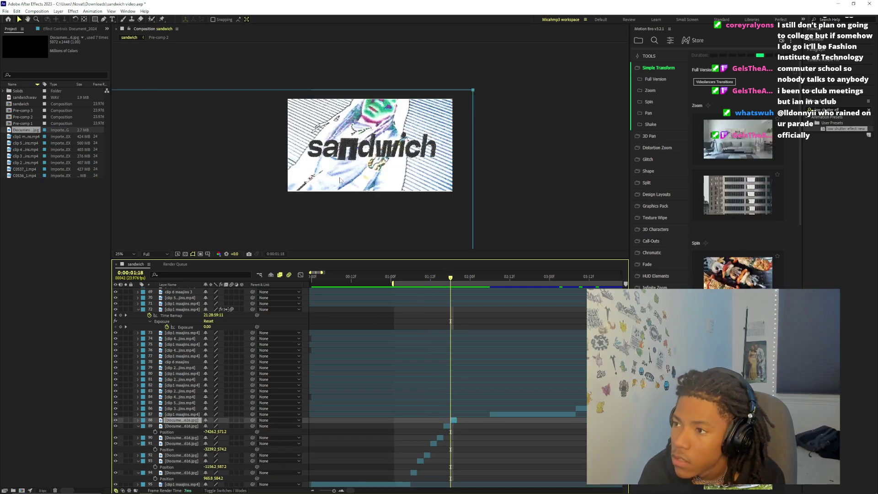
left_click_drag(344, 175, 511, 105)
left_click_drag(263, 163, 460, 139)
left_click_drag(247, 183, 476, 151)
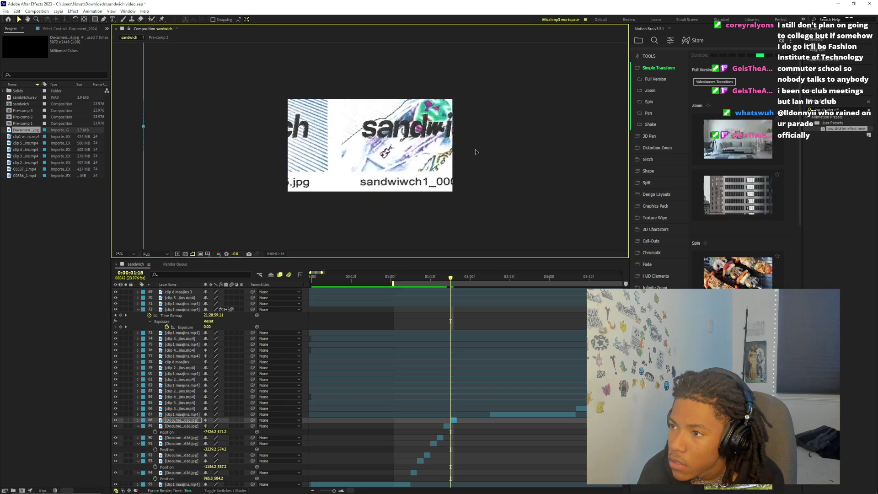
left_click_drag(314, 127, 414, 151)
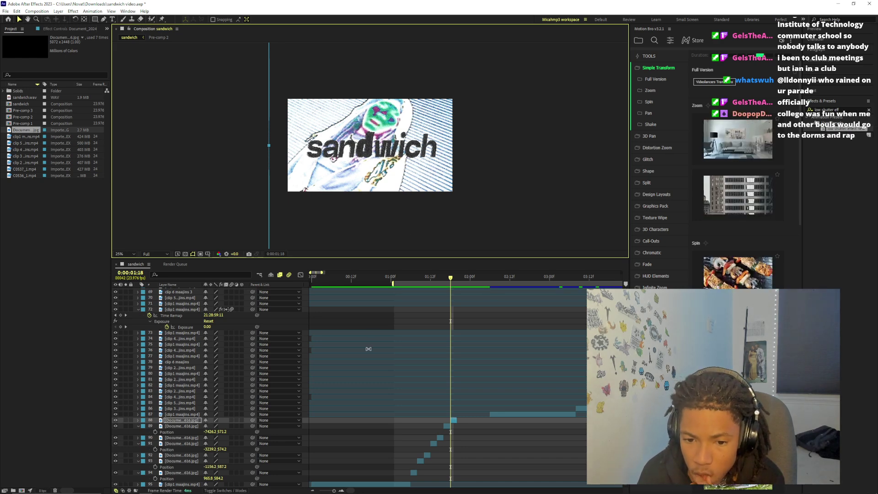
scroll(390, 356, "down", 1)
left_click_drag(334, 491, 335, 491)
scroll(334, 491, "down", 3)
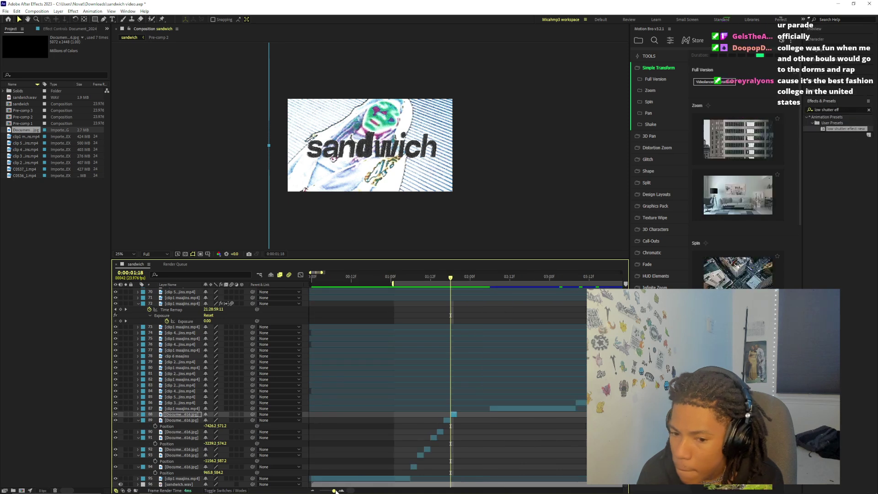
Add another copy one frame later and slide its sheet to Position X -11152.2 at 0:00:01:20
left_click(476, 413)
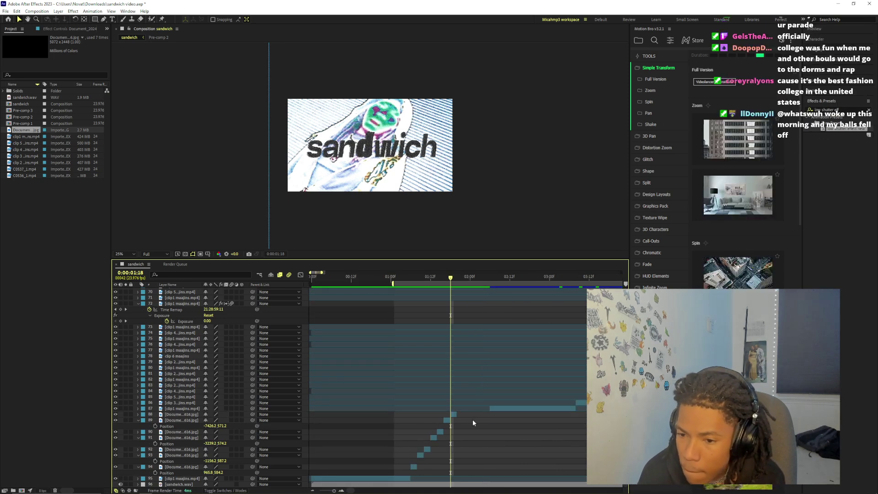
left_click(453, 415)
key("ctrl+d")
left_click_drag(453, 417, 459, 415)
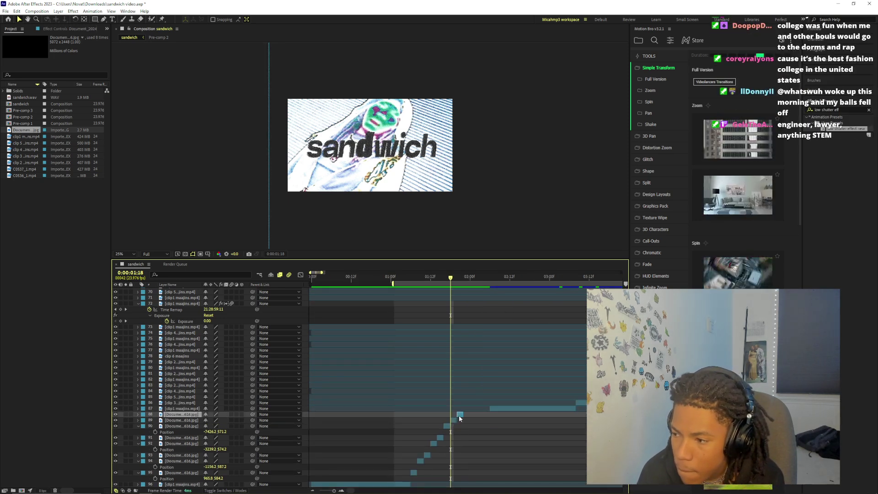
left_click(454, 278)
left_click(457, 277)
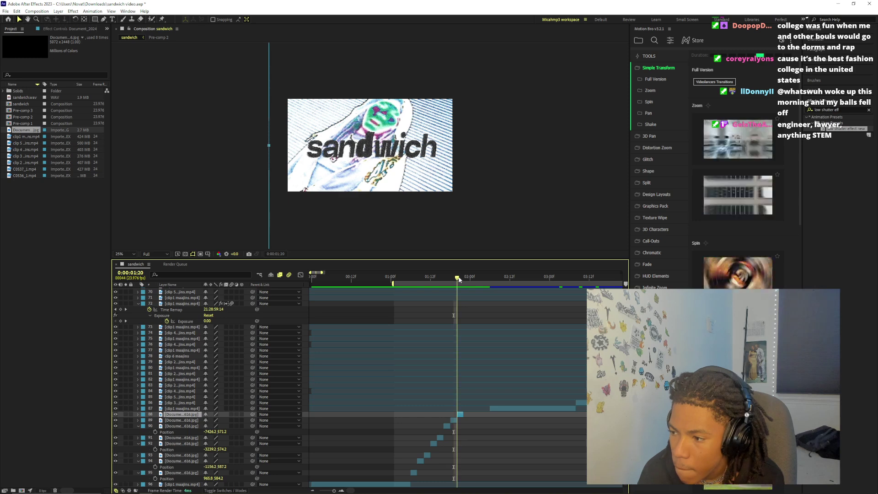
key("p")
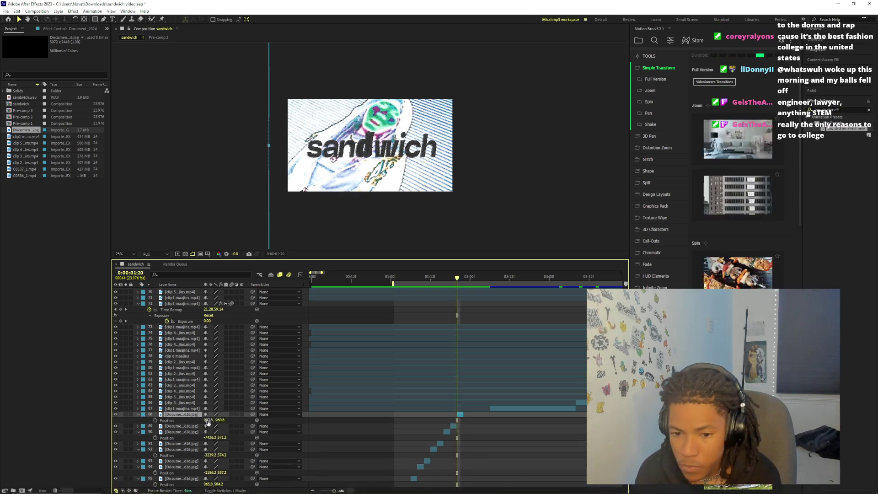
left_click_drag(208, 423, 128, 418)
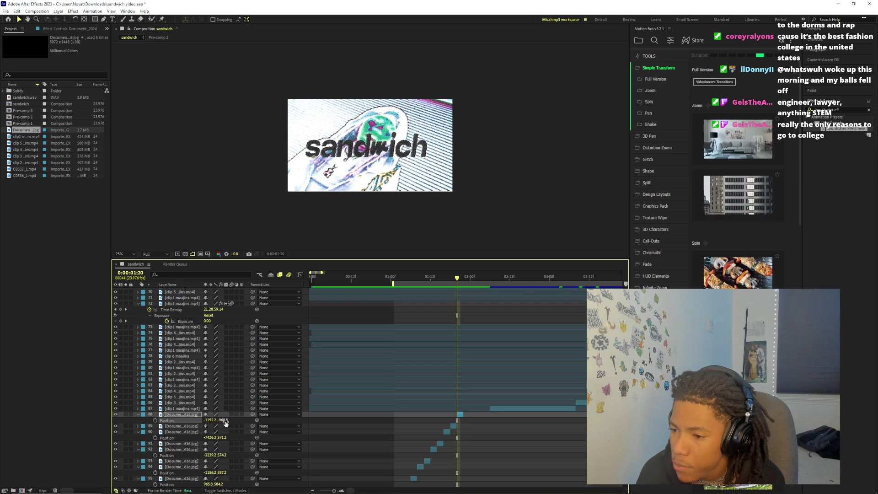
left_click_drag(224, 420, 228, 420)
scroll(423, 217, "down", 1)
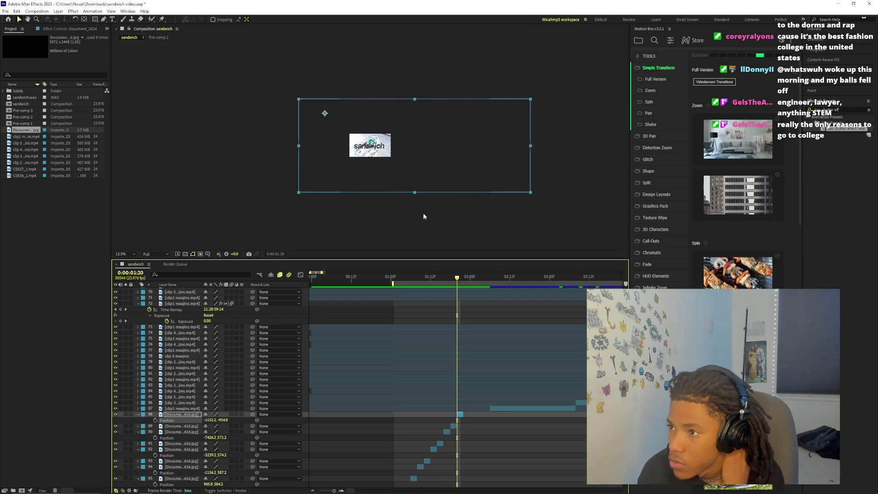
scroll(424, 214, "up", 3)
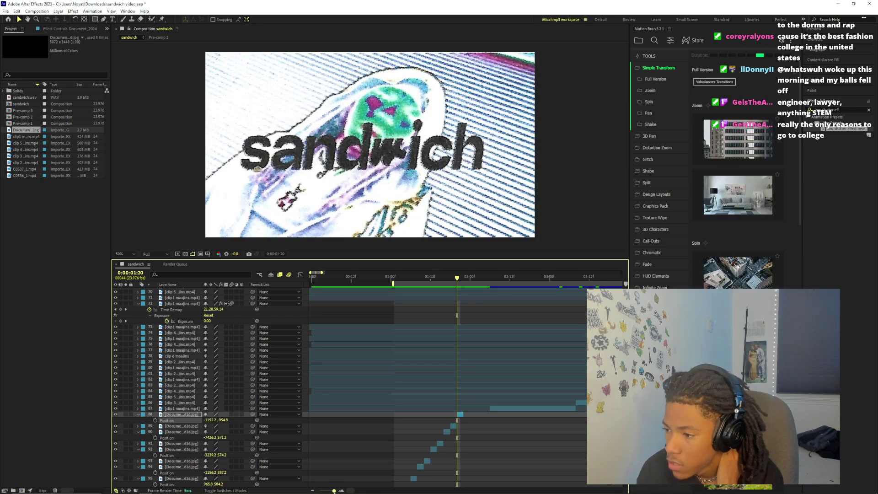
left_click_drag(334, 492, 334, 490)
left_click(501, 278)
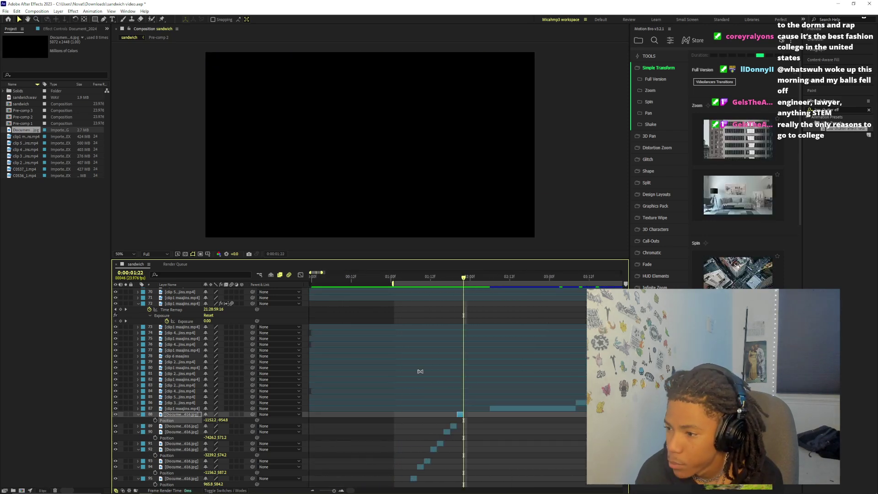
scroll(420, 373, "down", 1)
Duplicate layer 88 and preview the frame-sheet image on its own
left_click(458, 408)
left_click(460, 403)
key("ctrl+d")
double_click(460, 403)
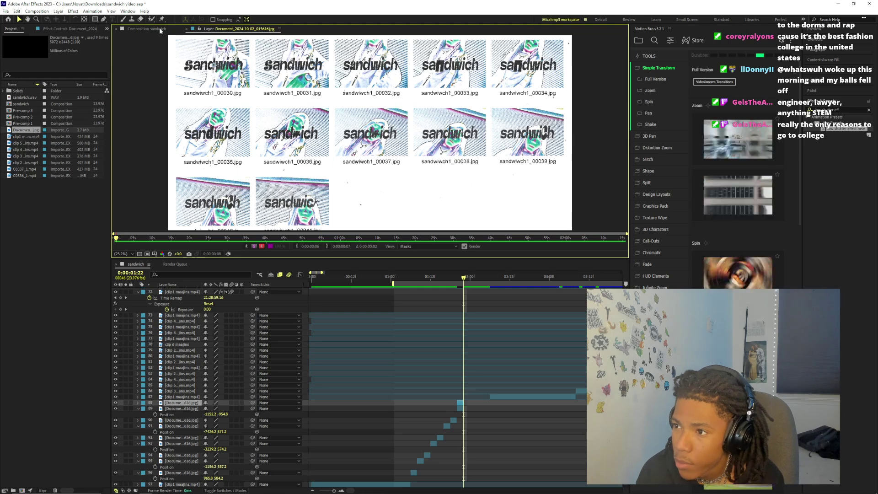
left_click(186, 29)
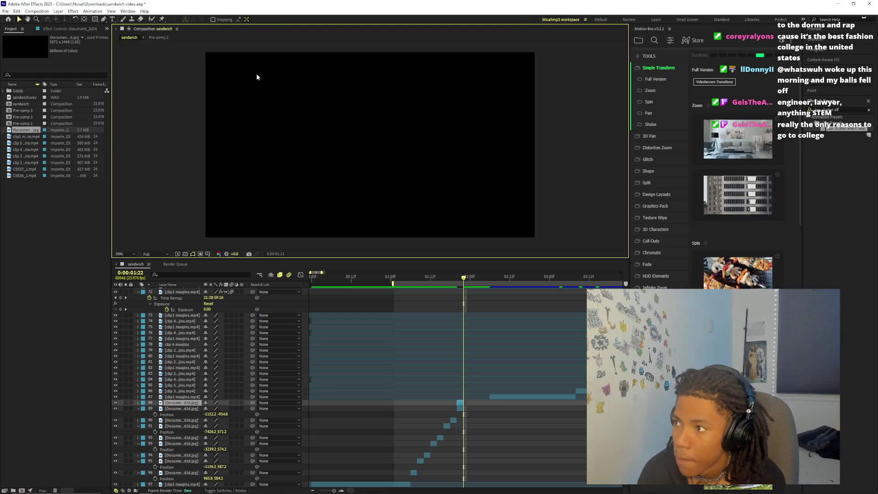
Offset the frame-sheet layer's Position so another frame shows
left_click(465, 405)
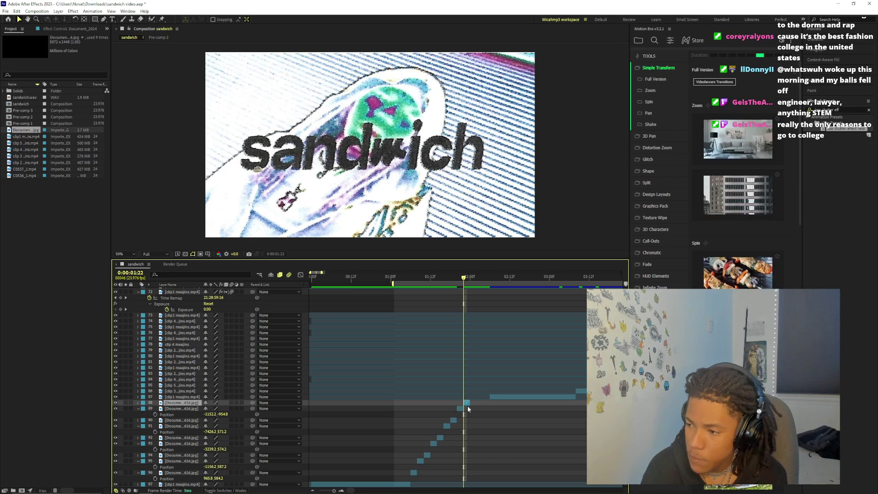
key("p")
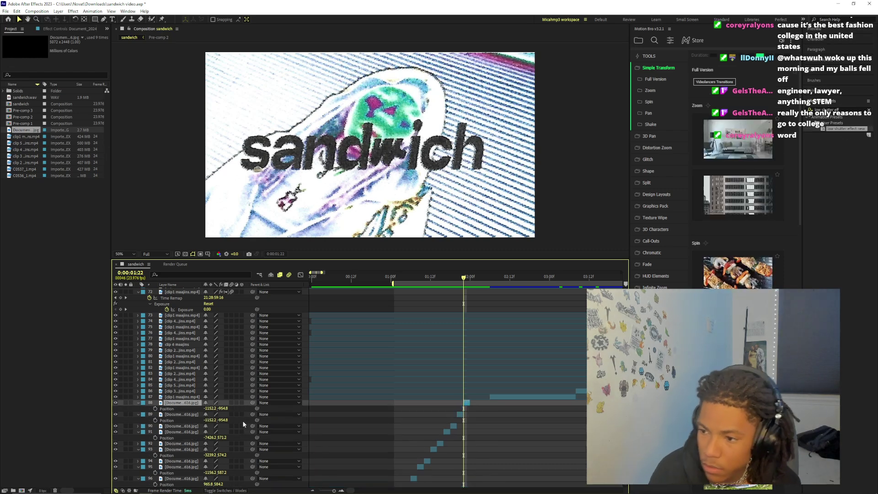
scroll(319, 151, "down", 2)
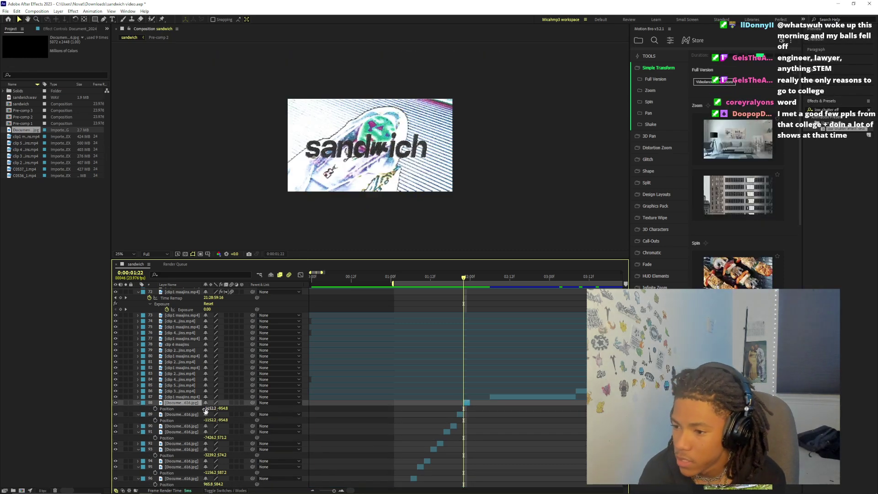
left_click_drag(206, 409, 129, 410)
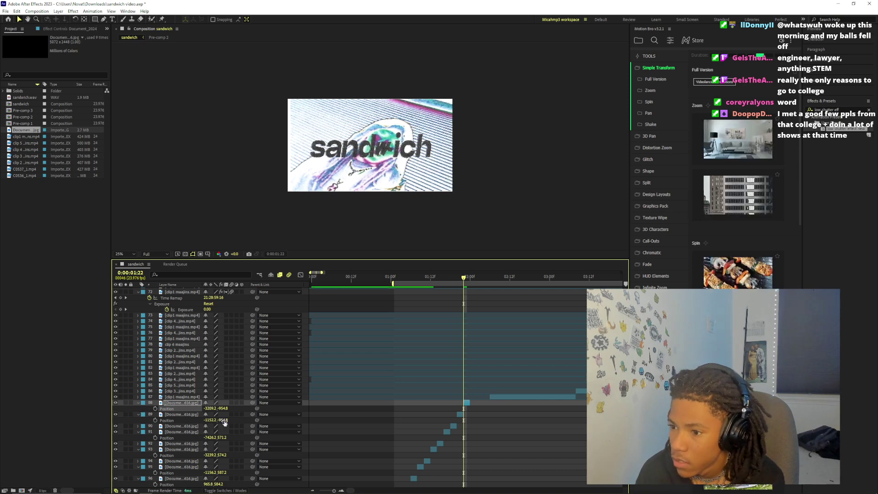
left_click_drag(206, 409, 187, 410)
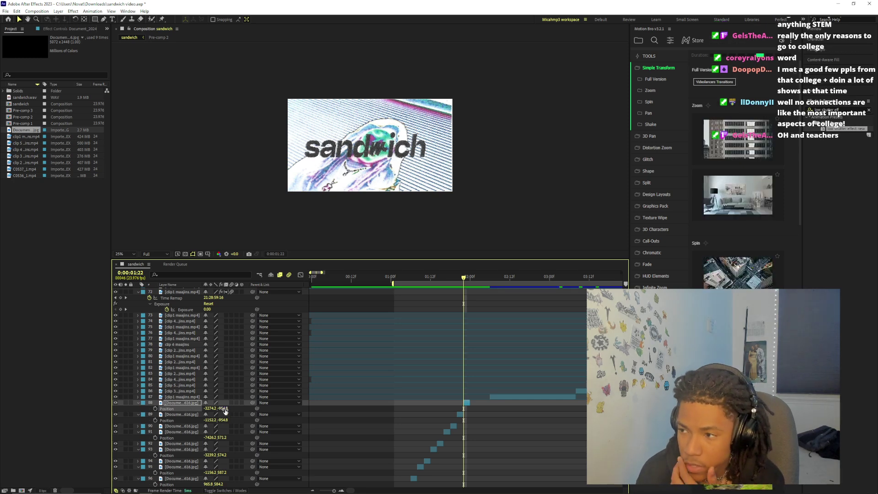
left_click_drag(224, 412, 226, 410)
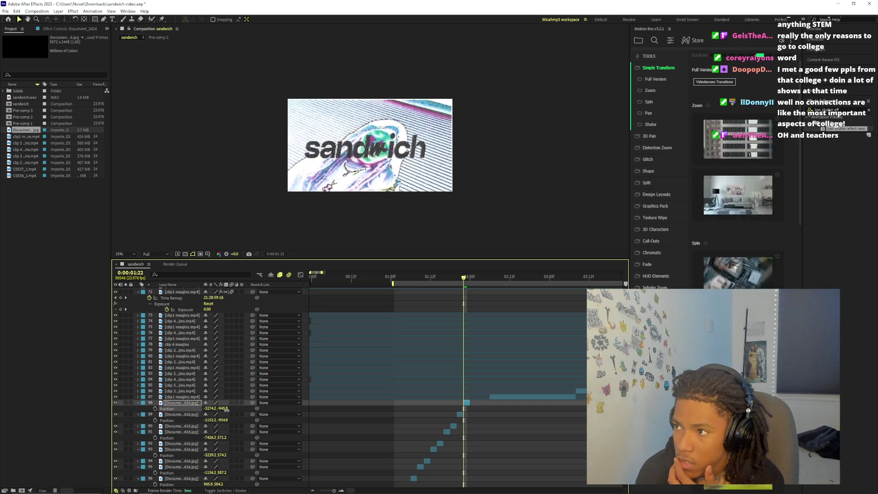
scroll(415, 169, "up", 2)
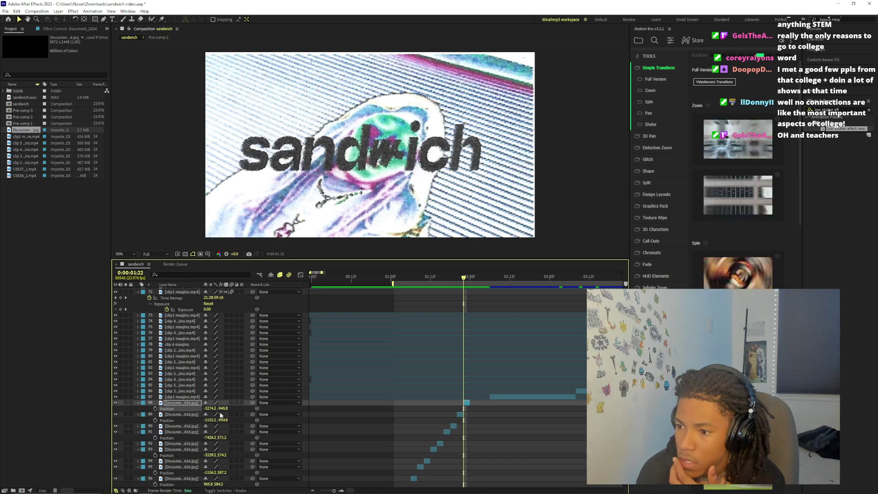
left_click_drag(223, 408, 213, 410)
Scale the frame-sheet layer to 213 × 180% and check the frame
left_click(138, 403)
left_click(138, 403)
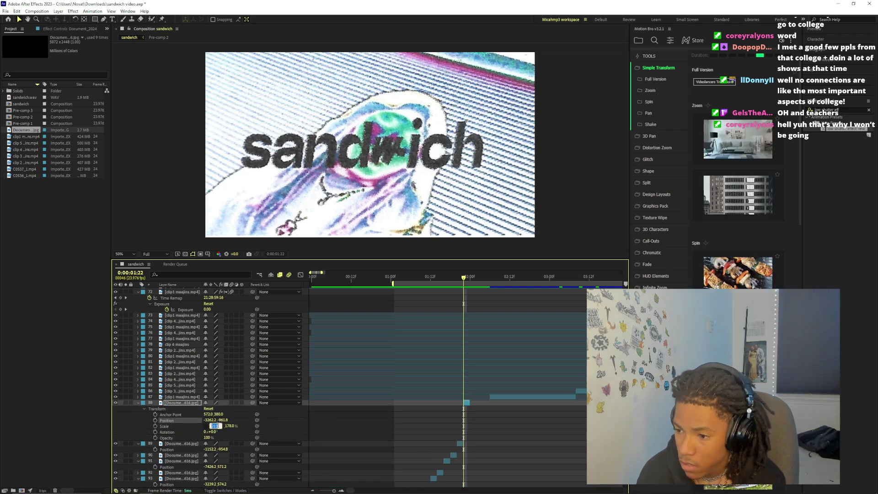
key("Return")
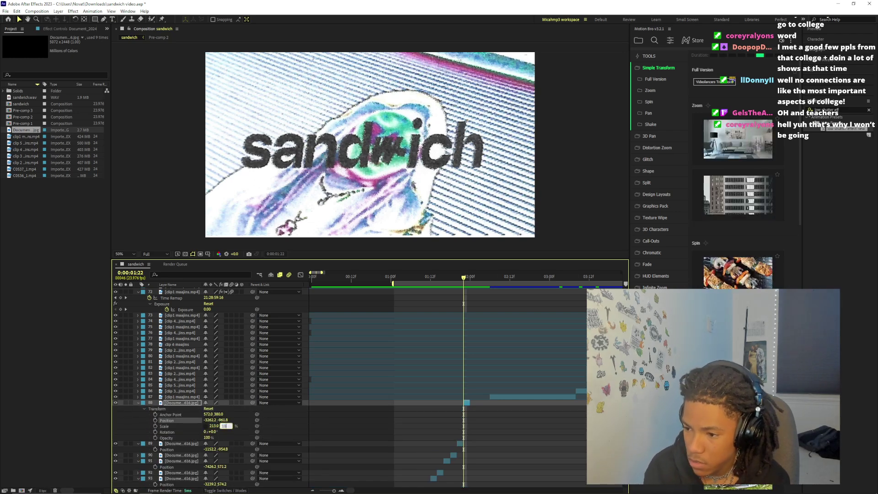
key("Return")
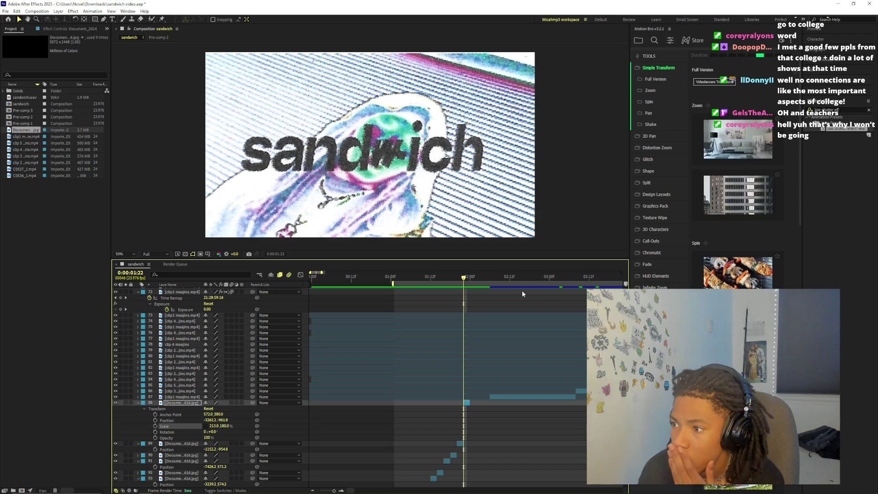
left_click_drag(458, 277, 471, 310)
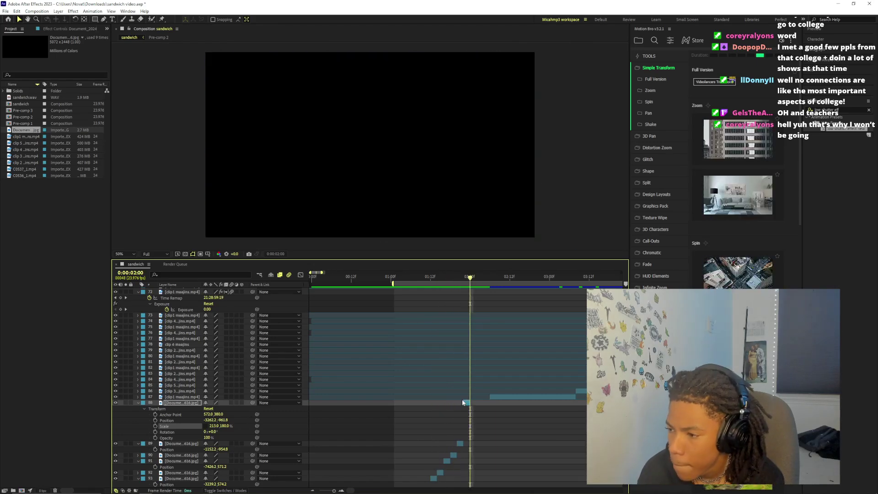
Add a copy starting at 0:00:02:00, its sheet slid to the next frame
key("ctrl+d")
left_click_drag(466, 403, 474, 403)
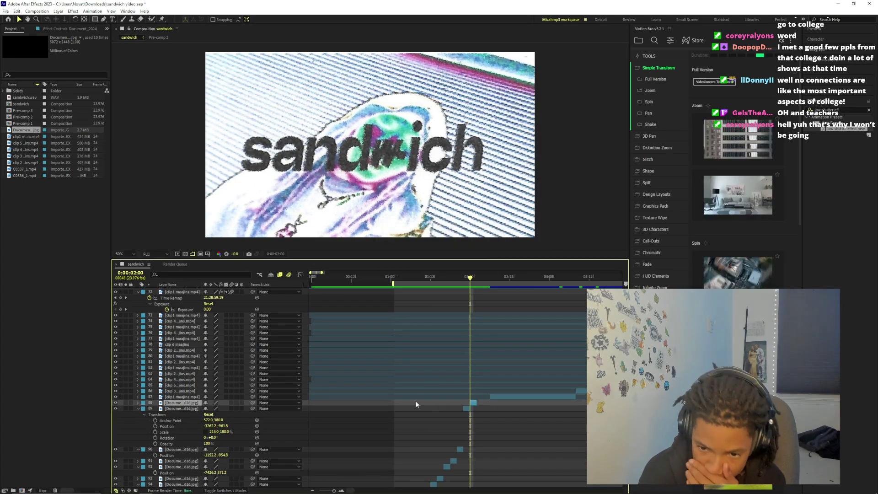
left_click(138, 409)
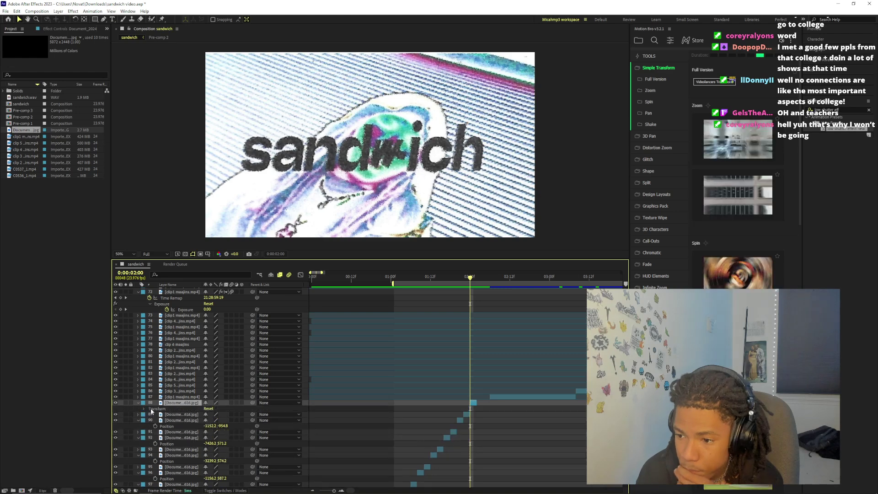
left_click(144, 410)
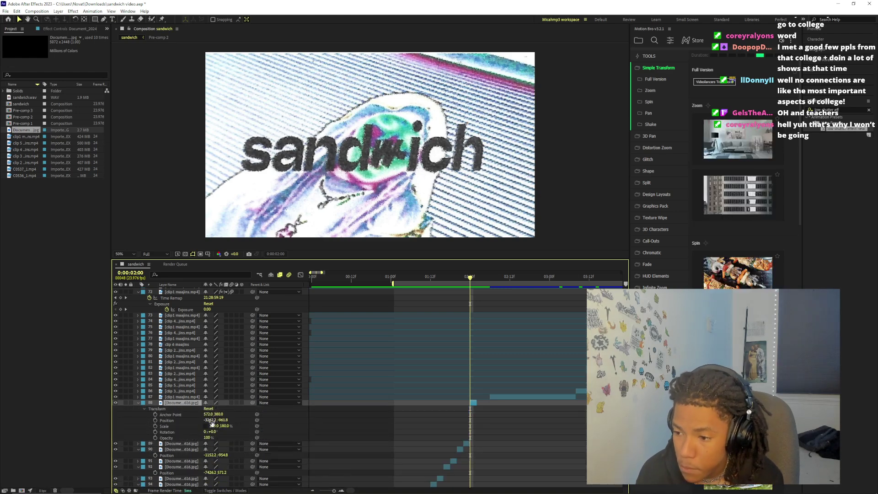
left_click_drag(211, 424, 117, 419)
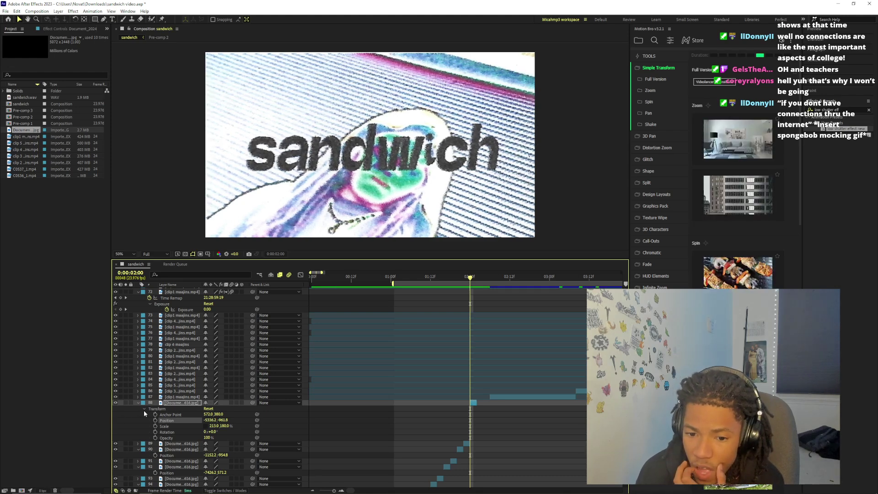
scroll(328, 385, "down", 2)
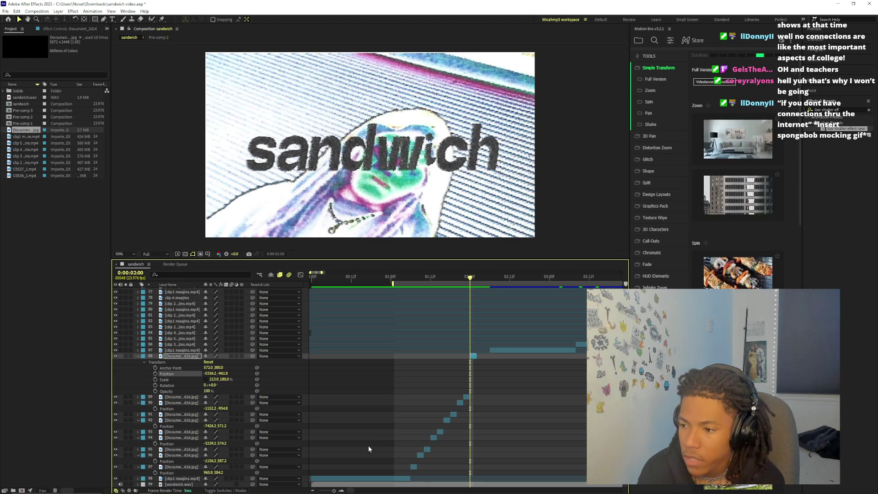
left_click_drag(335, 491, 337, 491)
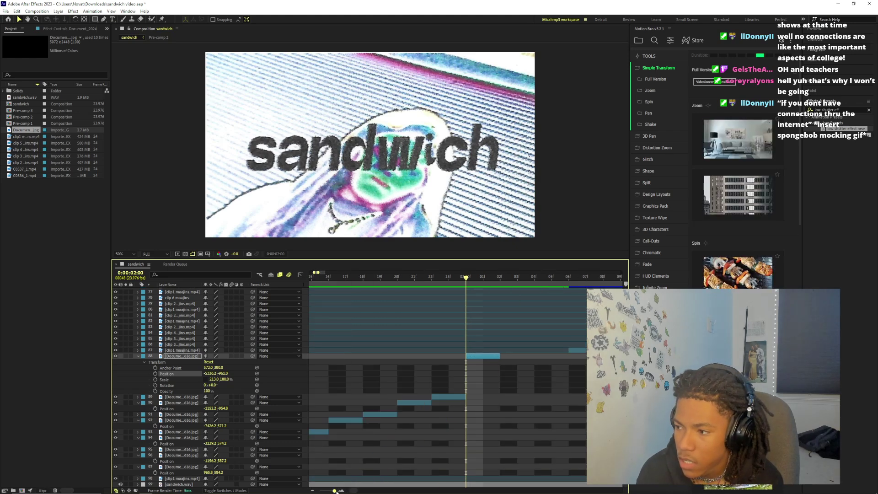
Add another copy starting at 0:00:02:02, shifted left to show the next frame
left_click(501, 277)
key("ctrl+d")
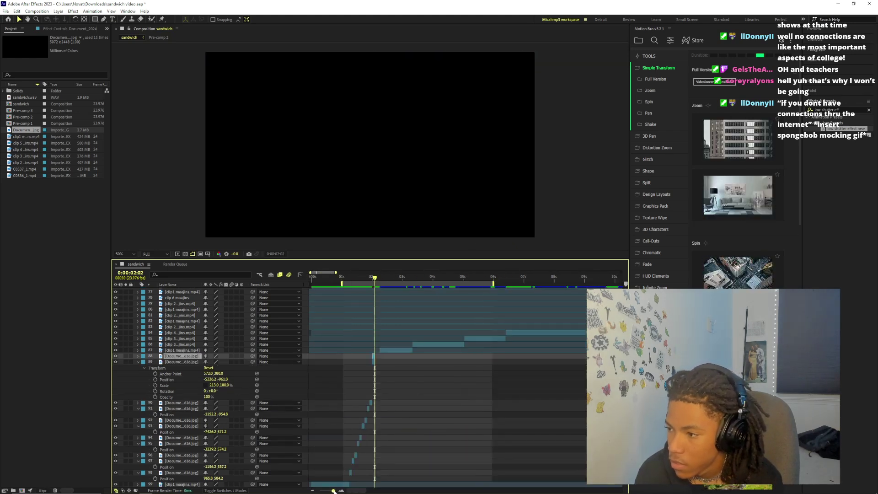
left_click_drag(440, 356, 479, 361)
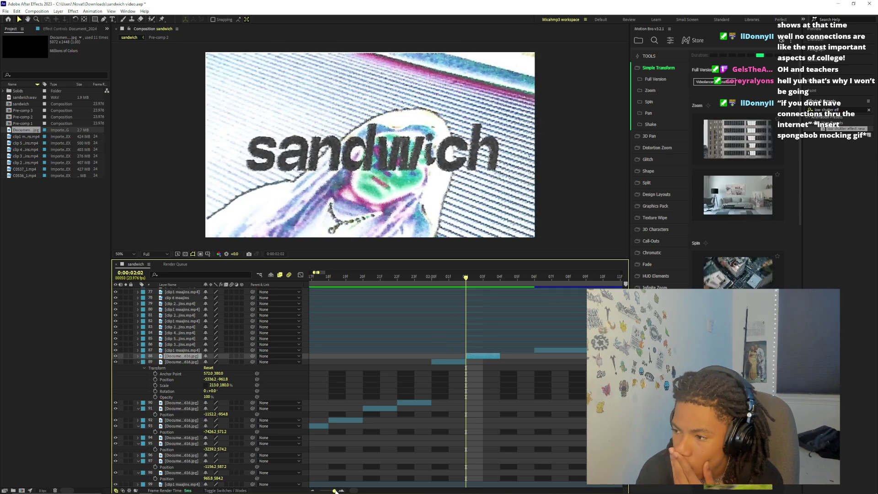
left_click_drag(335, 491, 333, 491)
key("comma")
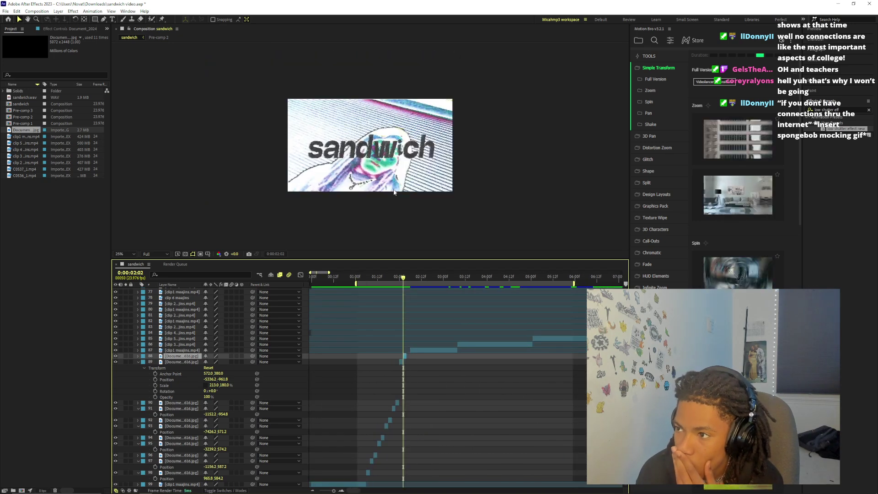
key("p")
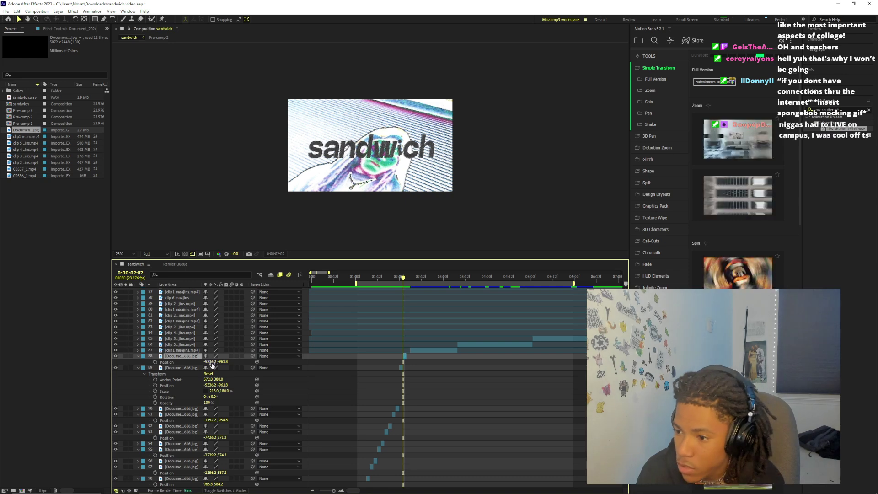
key("comma")
mouse_move(212, 362)
left_mouse_down()
mouse_move(140, 366)
mouse_move(219, 364)
mouse_move(178, 363)
mouse_move(205, 364)
left_mouse_up()
key("period")
key("period")
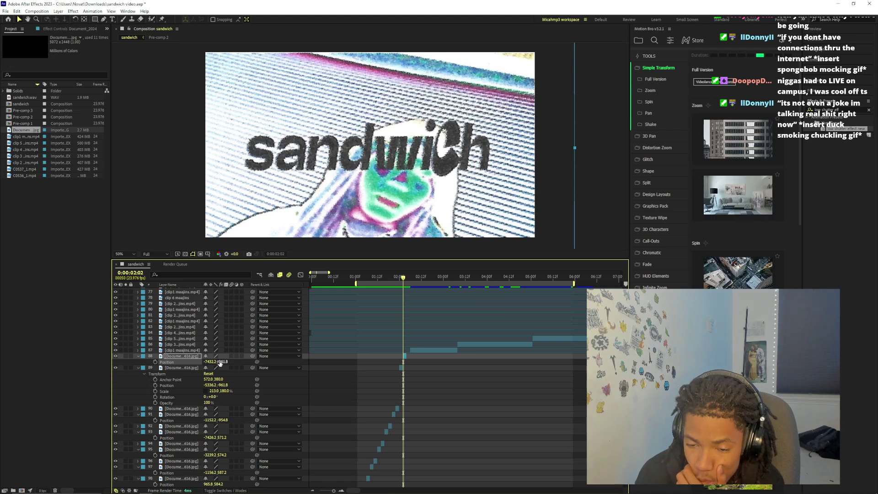
Add a copy starting at 0:00:02:04 with its sheet shifted to the next frame
left_click_drag(222, 362, 223, 365)
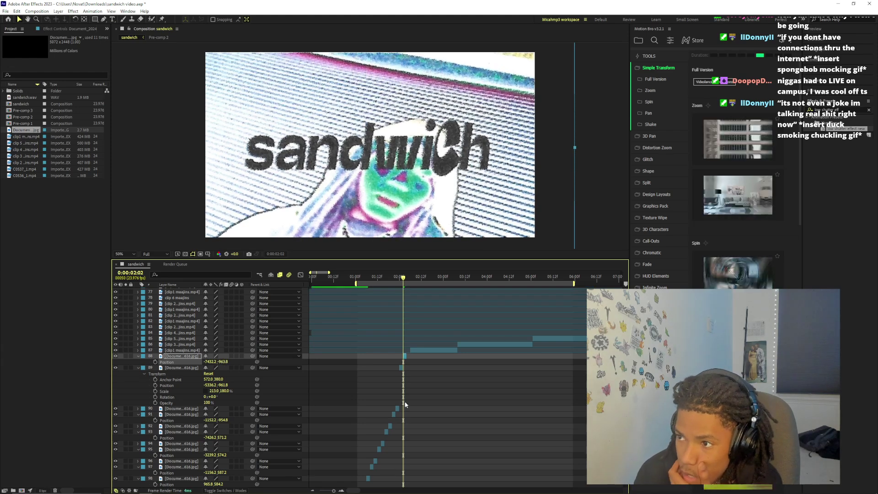
left_click(335, 490)
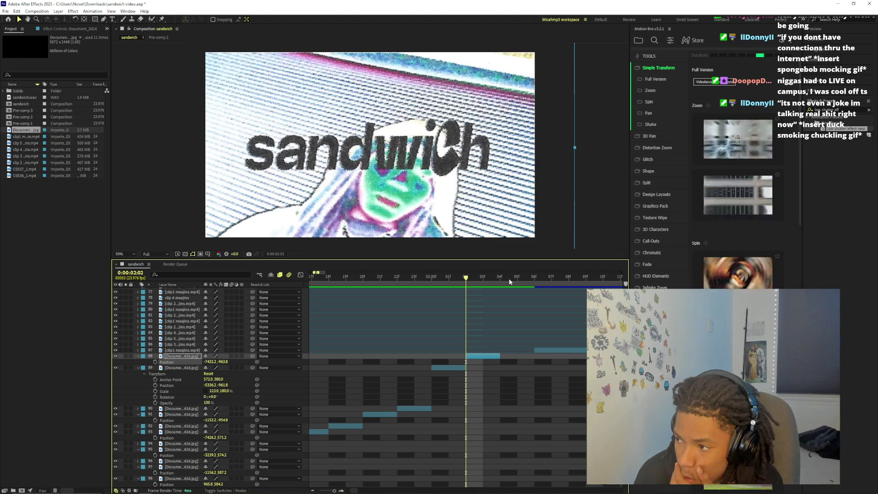
left_click(507, 279)
key("ctrl+d")
left_click_drag(487, 357, 515, 356)
scroll(432, 229, "down", 1)
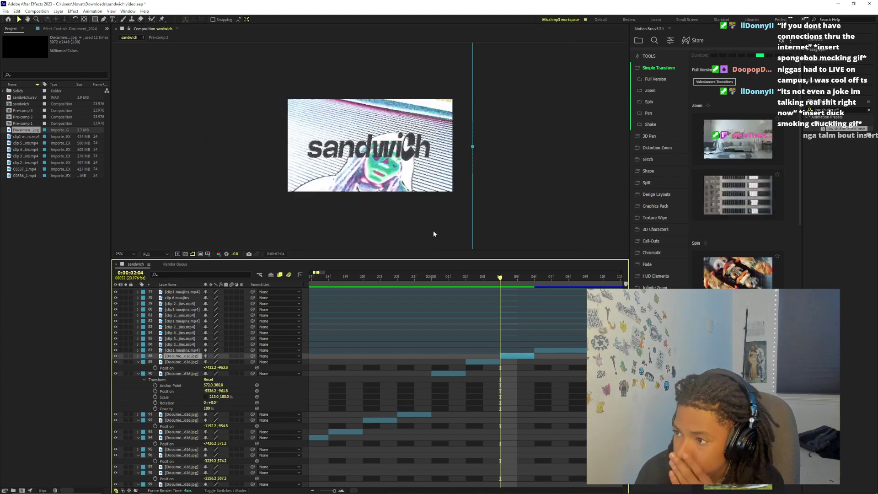
left_click_drag(445, 183, 692, 51)
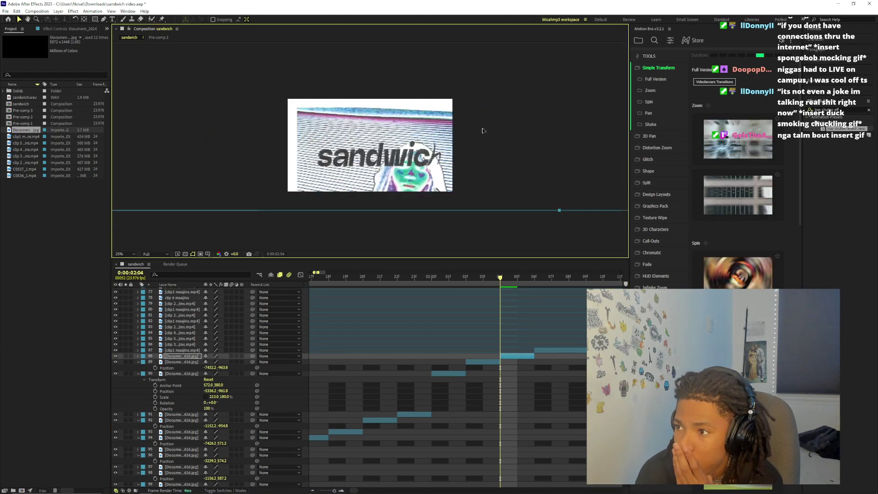
scroll(430, 151, "up", 2)
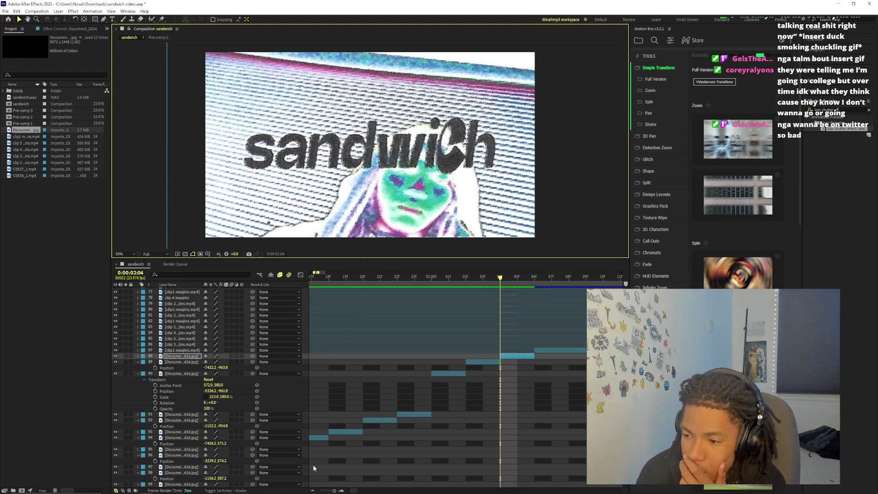
Add a copy at 0:00:02:06 offset to the next frame, then switch to SoundCloud
left_click_drag(335, 491, 335, 492)
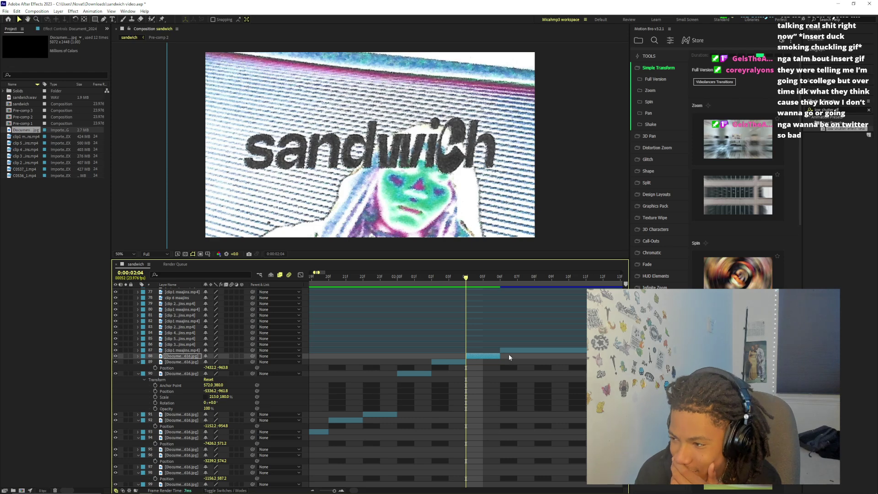
left_click_drag(509, 353, 543, 354)
left_click(500, 279)
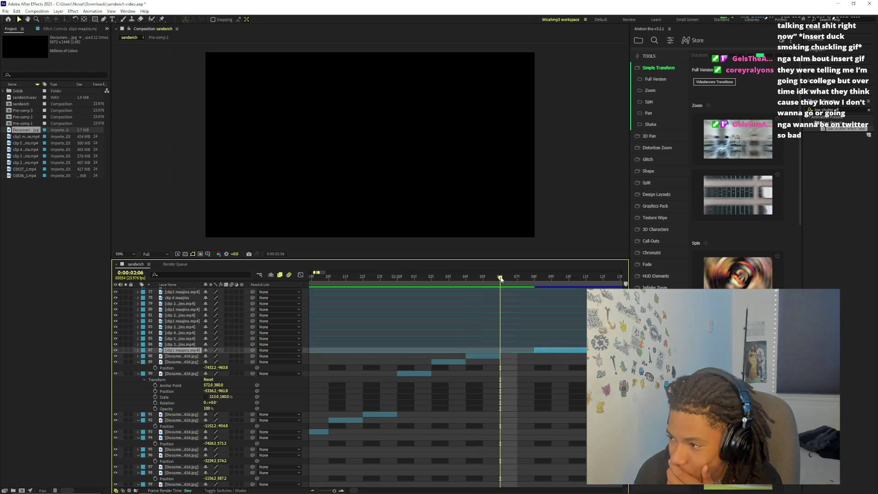
left_click(484, 355)
key("ctrl+d")
left_click_drag(484, 355, 508, 355)
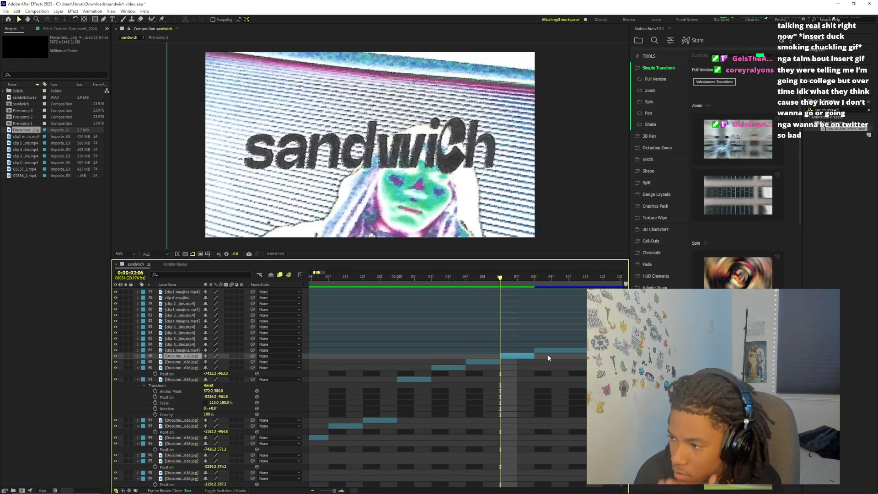
key("comma")
key("p")
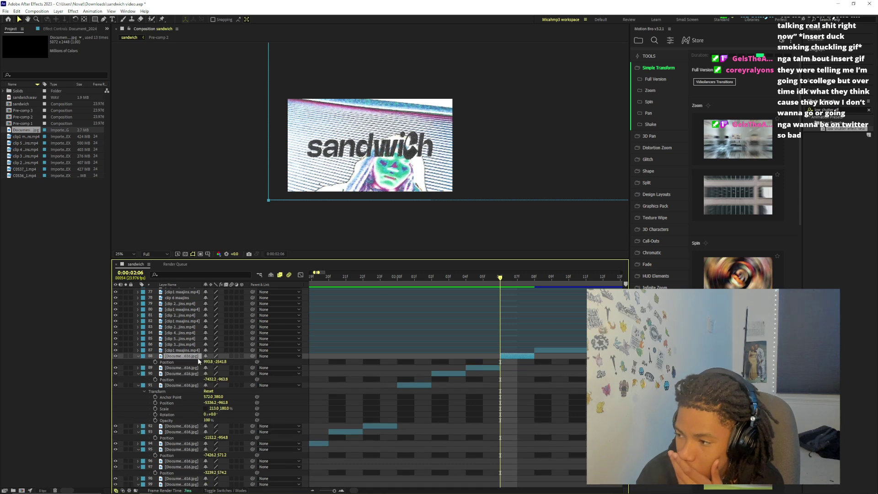
left_click_drag(207, 361, 169, 341)
left_click_drag(208, 361, 150, 363)
left_click_drag(223, 362, 224, 362)
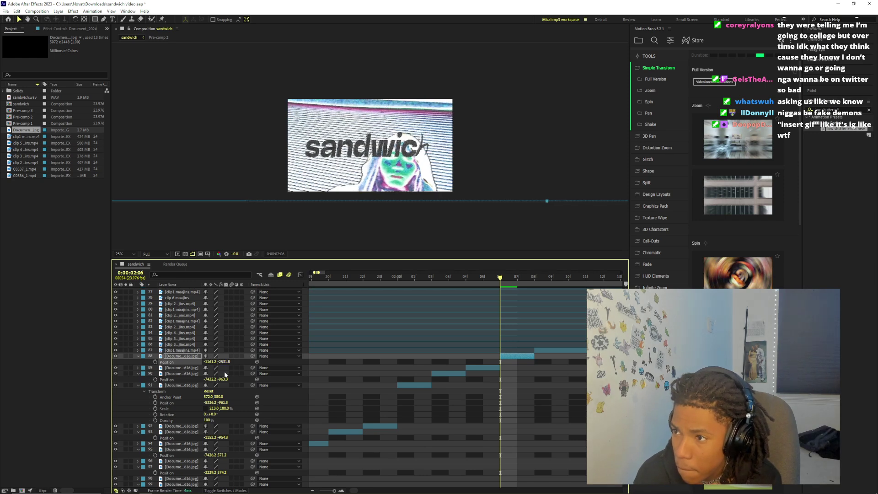
left_click(121, 489)
left_click(83, 462)
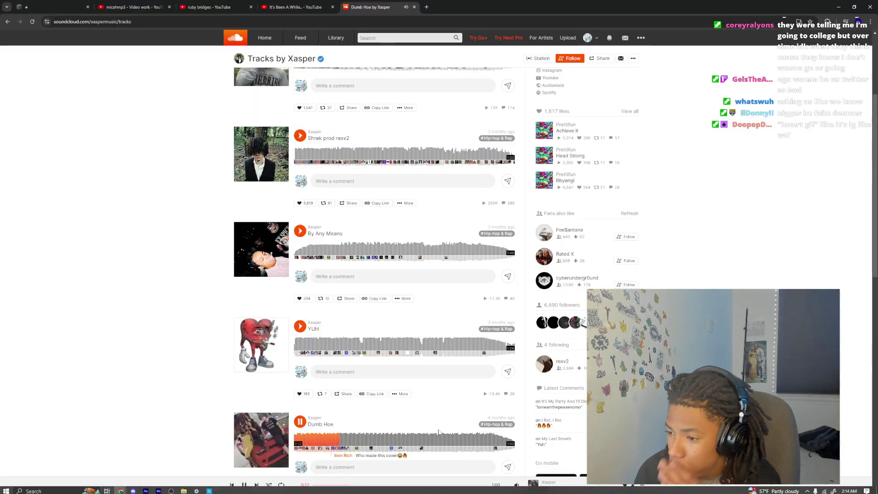
Look through the artist's Following list, then go back to the tracks page
mouse_move(516, 484)
scroll(514, 462, "down", 3)
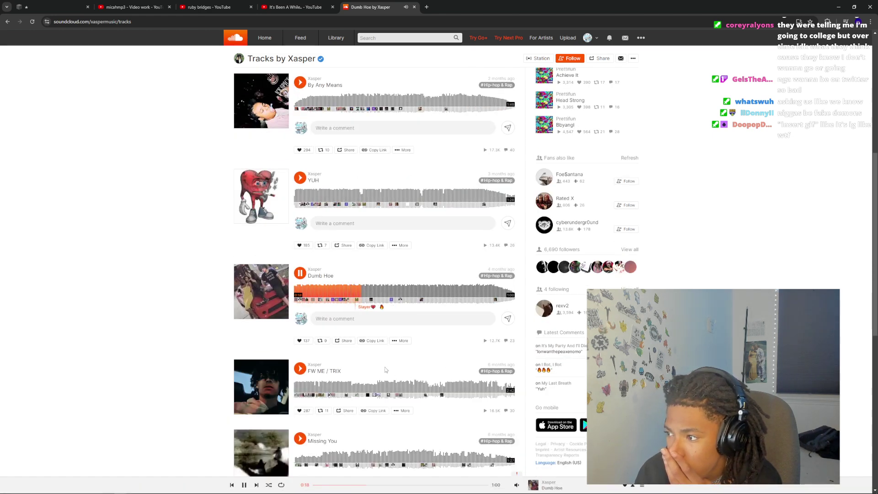
scroll(382, 367, "up", 6)
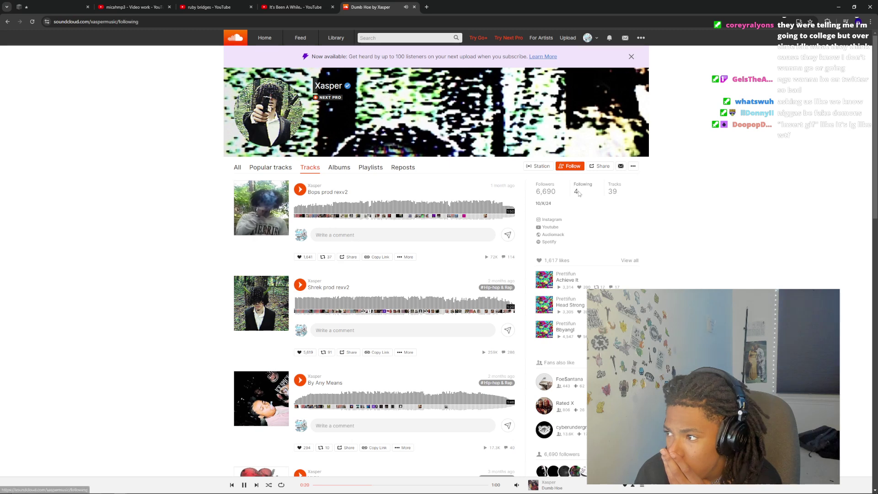
left_click(579, 194)
left_click(8, 22)
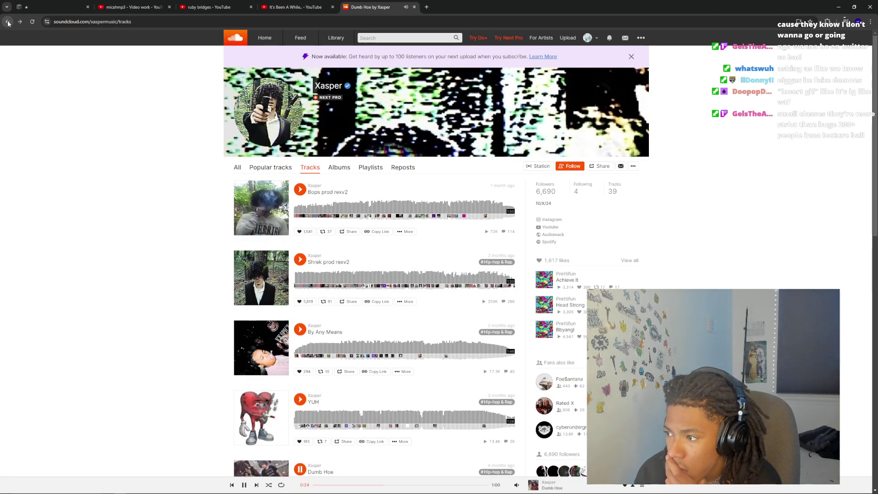
left_click(565, 274)
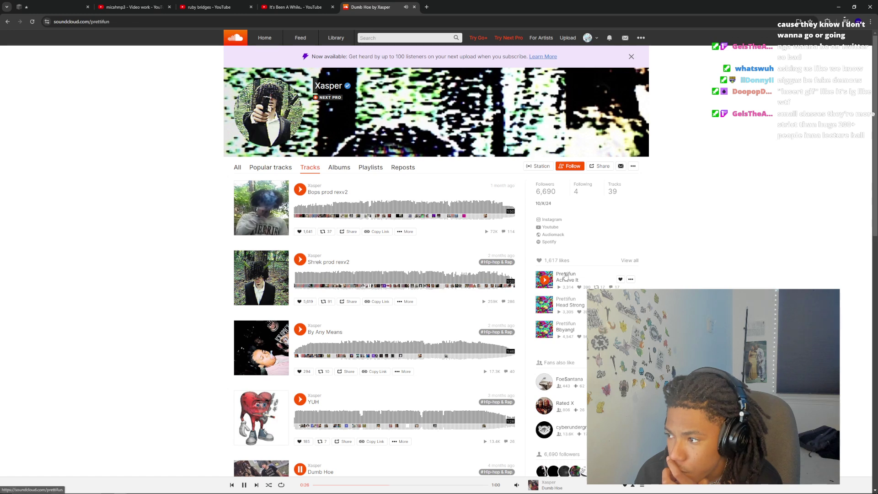
left_click(321, 212)
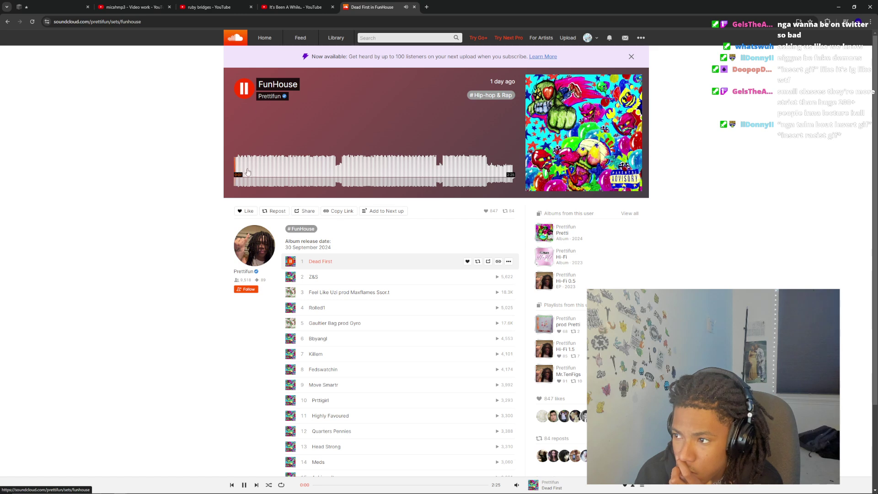
scroll(355, 300, "down", 2)
scroll(228, 357, "up", 2)
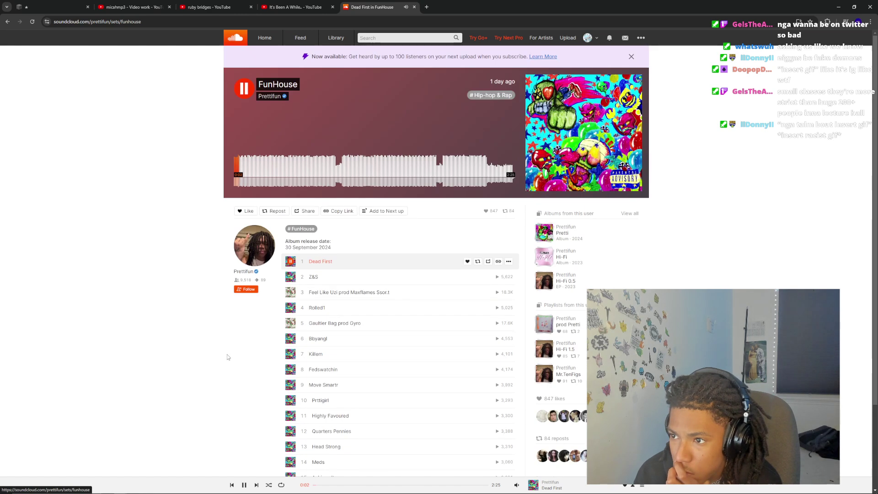
mouse_move(179, 493)
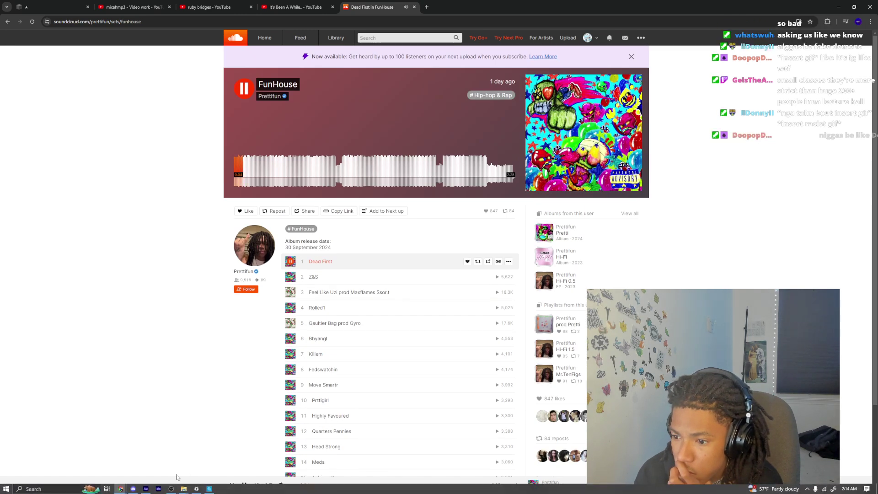
left_click(146, 489)
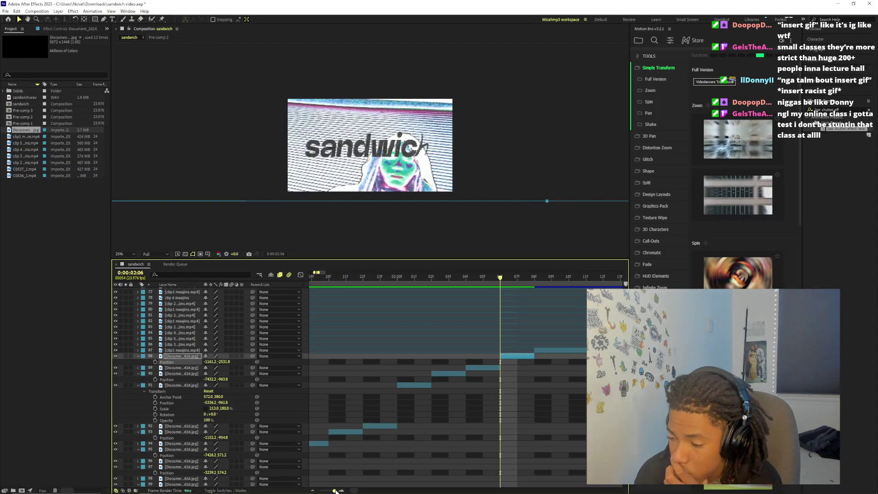
Collapse the Position and Transform properties of layers 88–99, then scrub to preview the frame stepping
left_click_drag(336, 492, 334, 492)
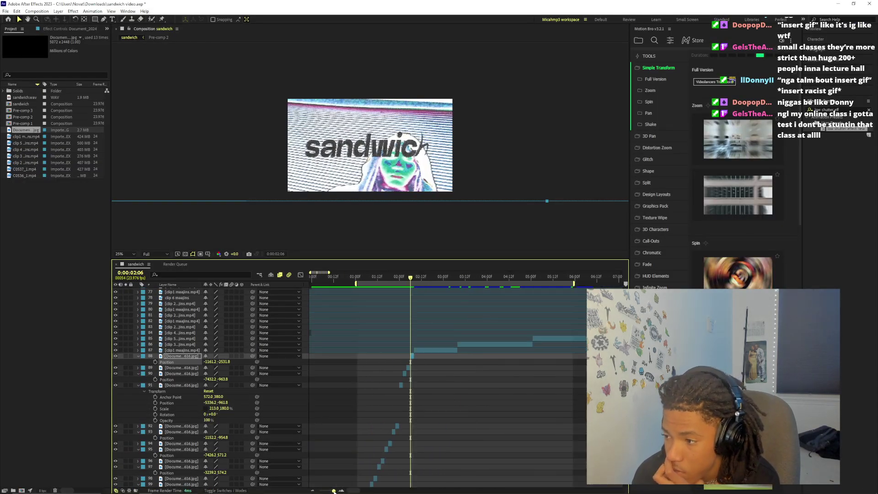
left_click(139, 356)
left_click(138, 367)
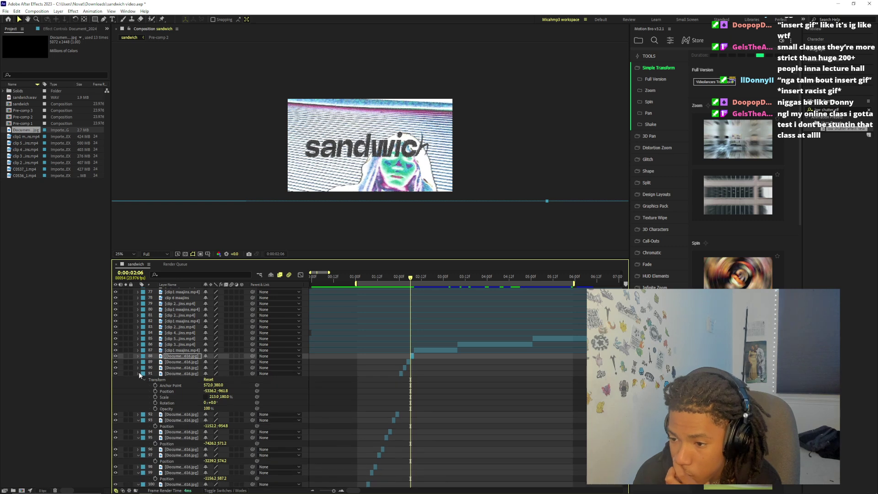
left_click(138, 373)
left_click(135, 403)
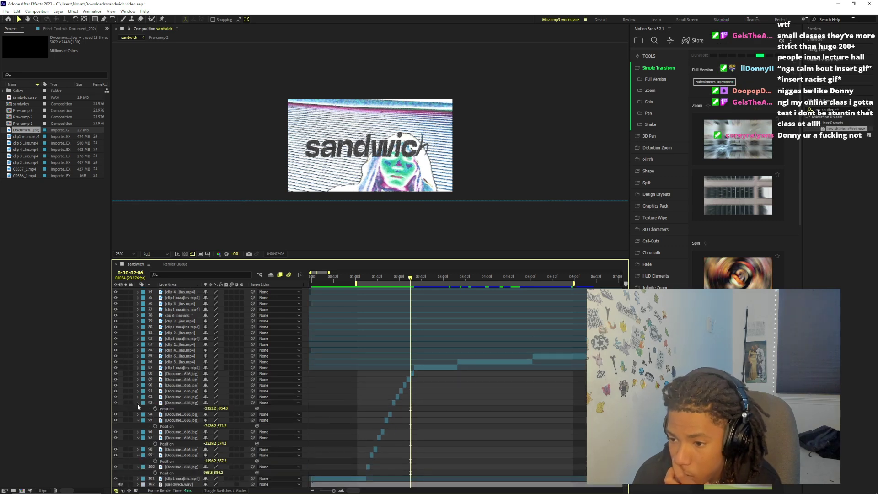
left_click(139, 403)
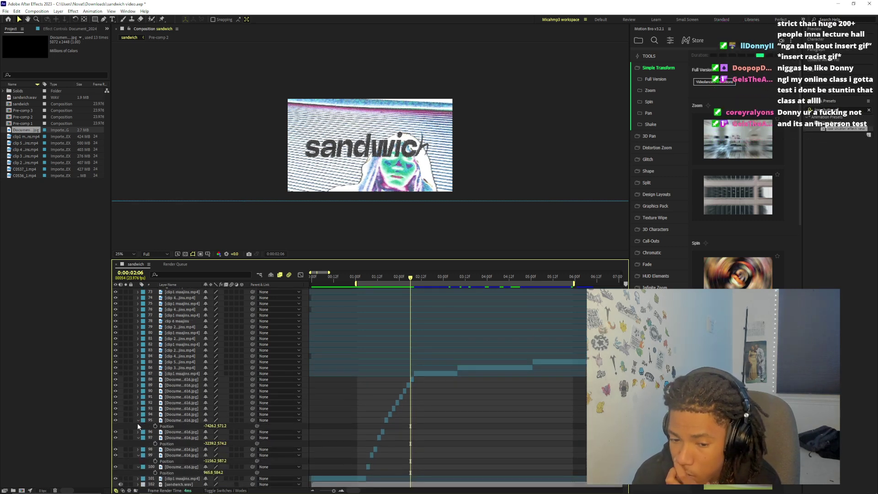
left_click(138, 420)
left_click(139, 437)
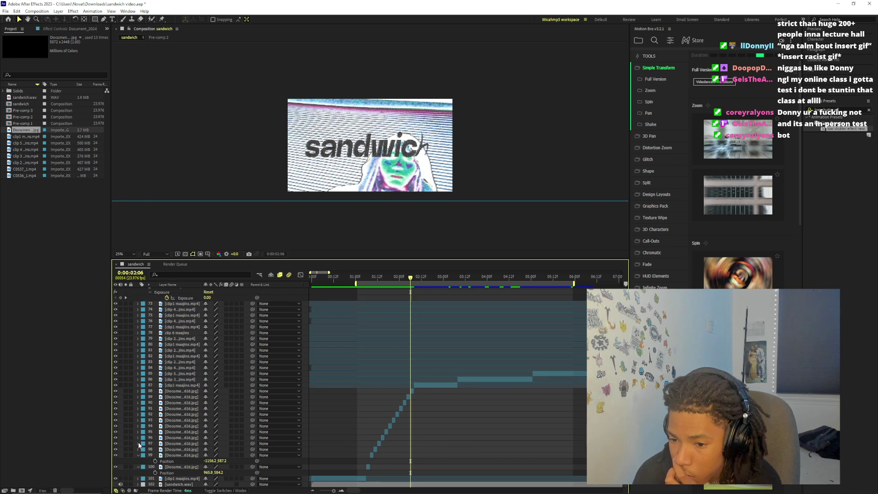
left_click(138, 455)
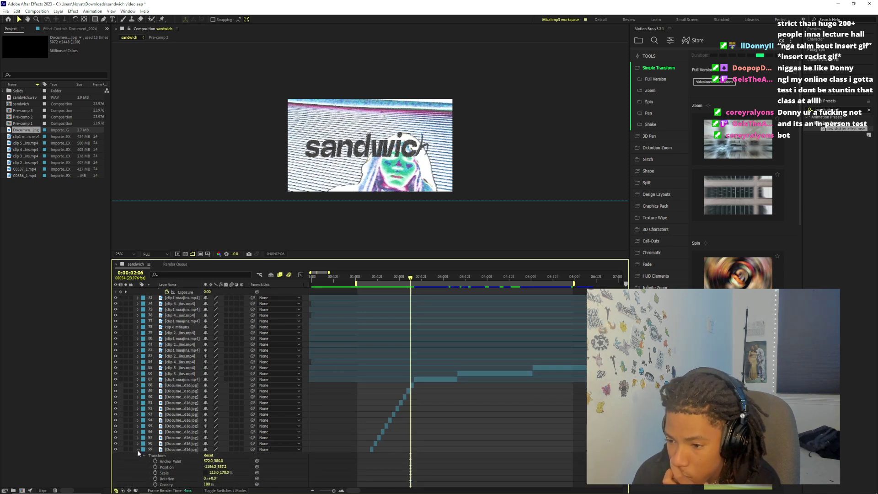
left_click(138, 449)
left_click_drag(366, 278, 381, 311)
Pre-compose layers 88–100 into Pre-comp 4, moving all attributes
left_click(368, 467)
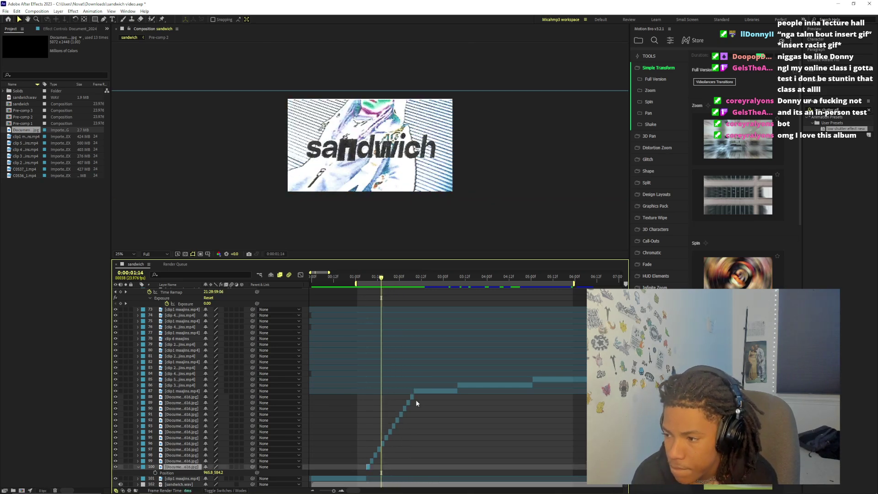
left_click(413, 398, "shift")
right_click(414, 397)
left_click(439, 352)
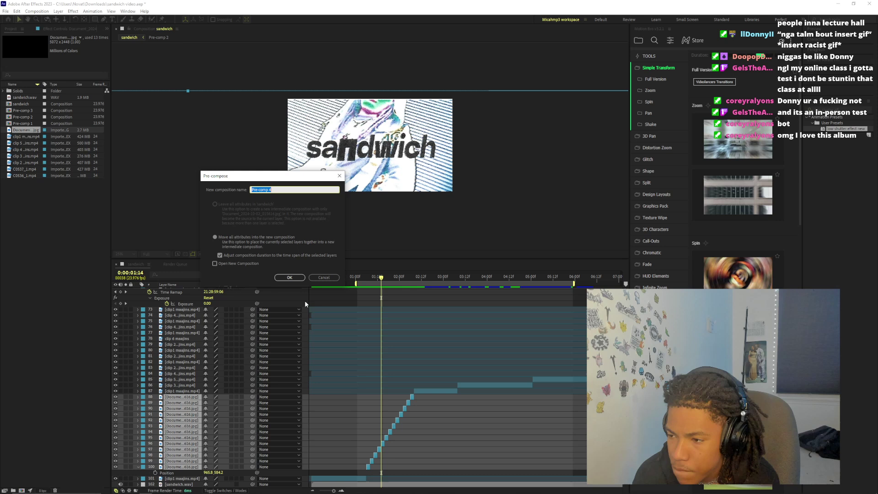
left_click(299, 278)
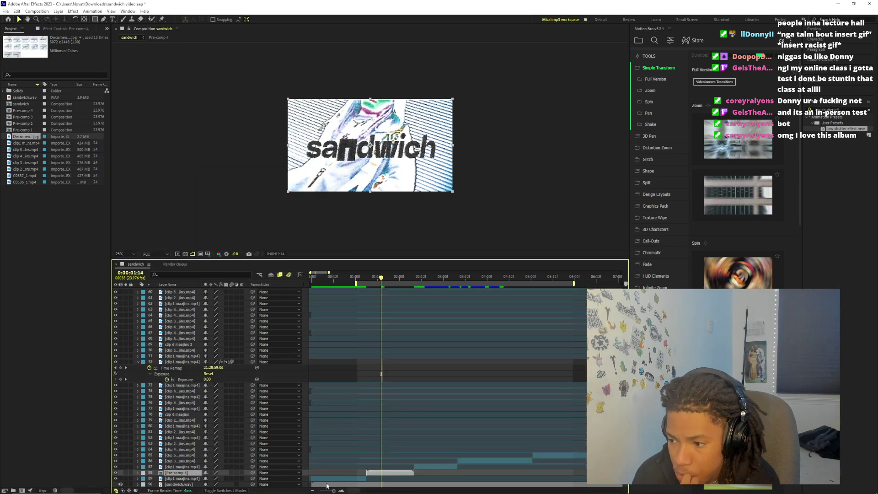
left_click_drag(334, 490, 334, 490)
left_click_drag(372, 275, 367, 276)
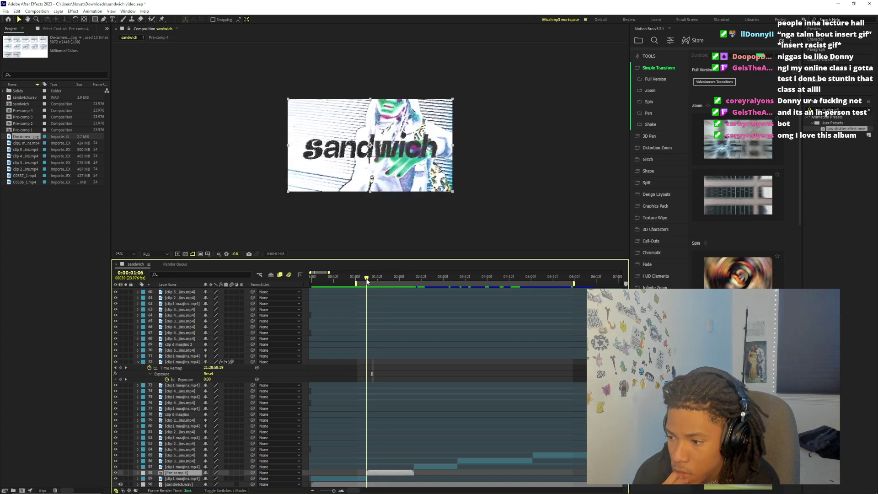
Apply Motion Bro's white Fade Exposure – Light 1 preset from the Fade category
left_click(679, 266)
scroll(706, 258, "up", 15)
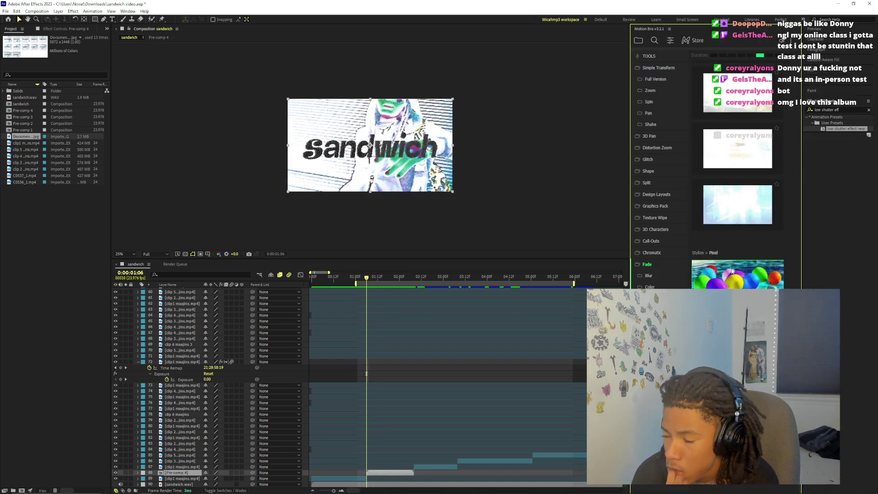
scroll(732, 270, "down", 5)
scroll(732, 271, "up", 5)
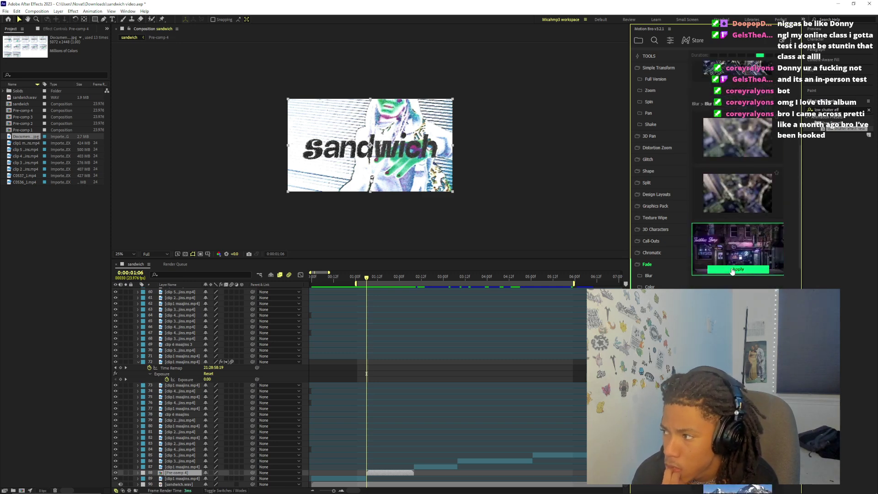
scroll(732, 271, "down", 3)
left_click(739, 267)
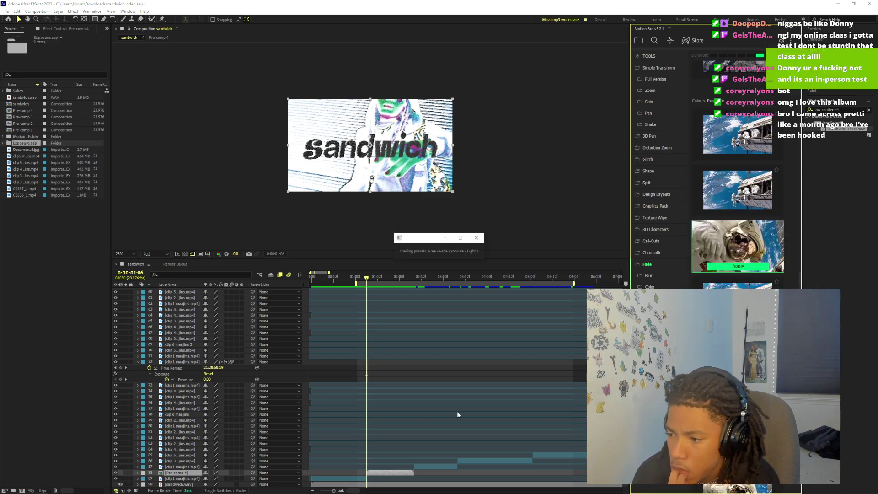
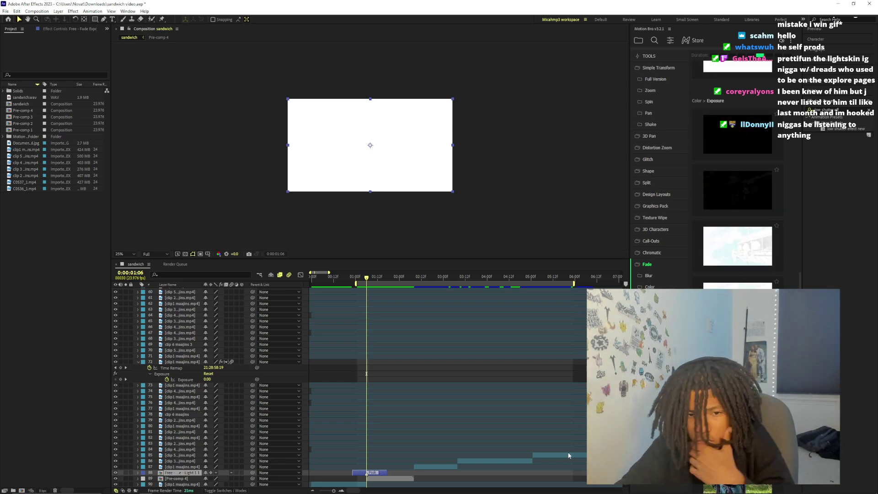
Scrub to around 2:11 and set the work area start at 0:00:00:23
scroll(406, 317, "down", 1)
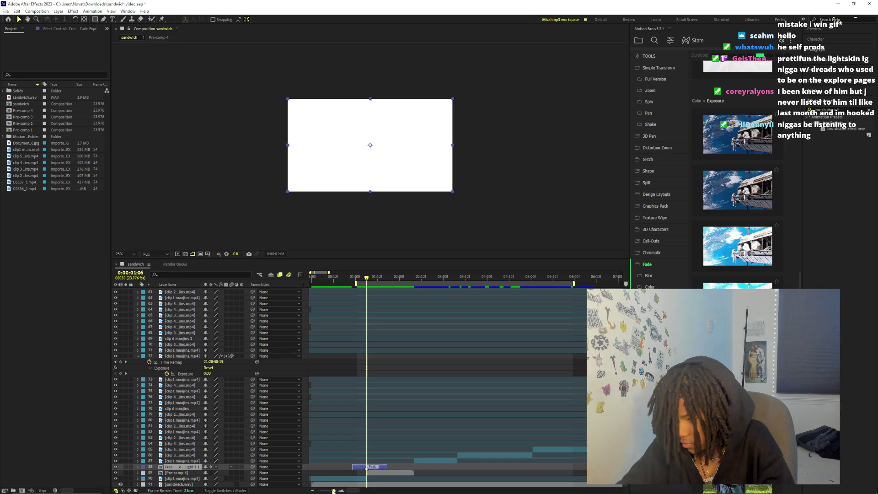
left_click_drag(334, 491, 334, 491)
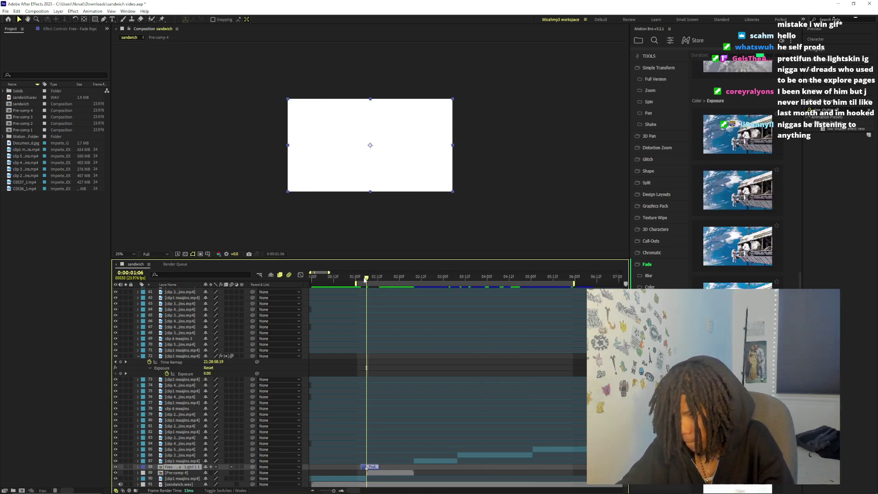
mouse_move(365, 280)
left_mouse_down()
mouse_move(415, 295)
mouse_move(353, 292)
left_mouse_up()
key("b")
Preview from 0:00:00:23 and select the Fade Blur transition layer near two seconds
key("space")
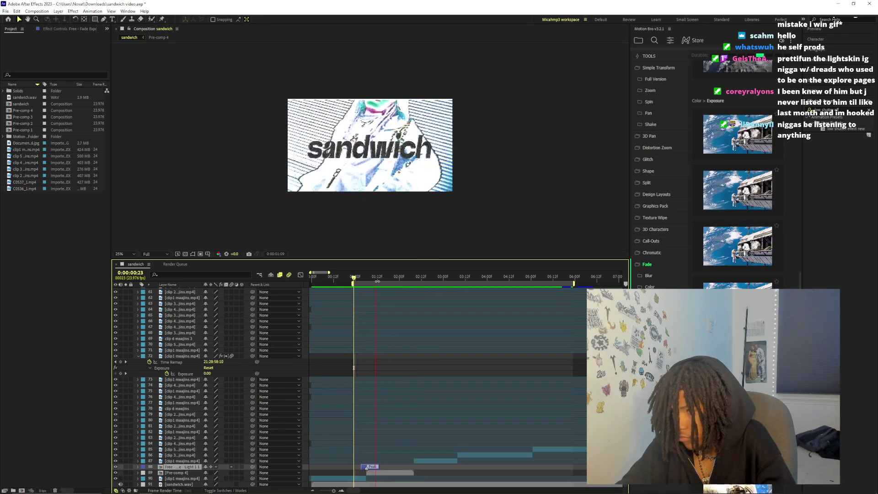
key("space")
left_click(354, 280)
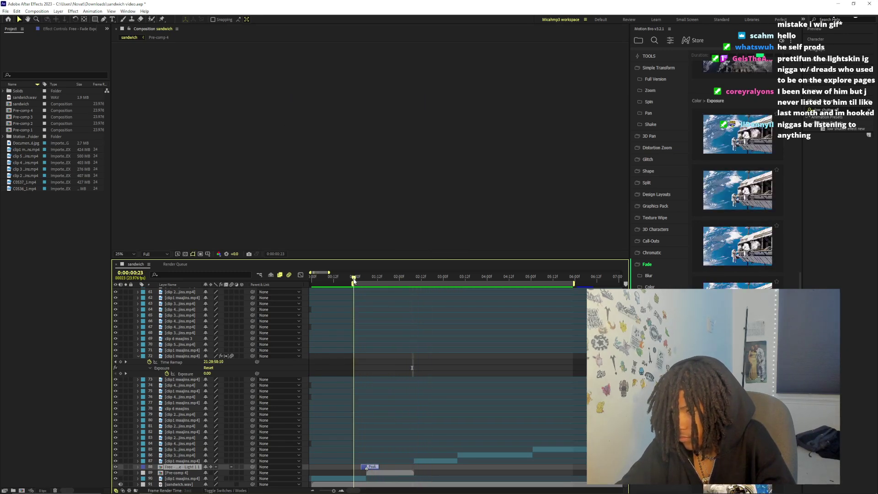
key("space")
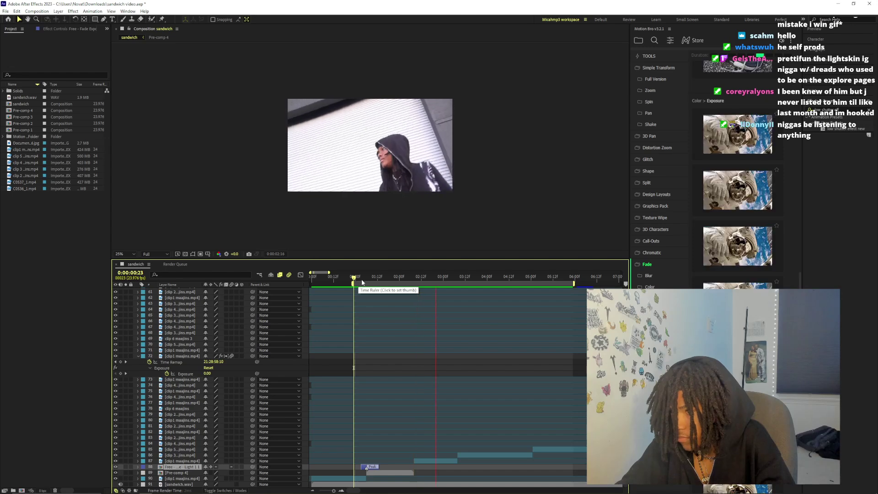
left_click(359, 278)
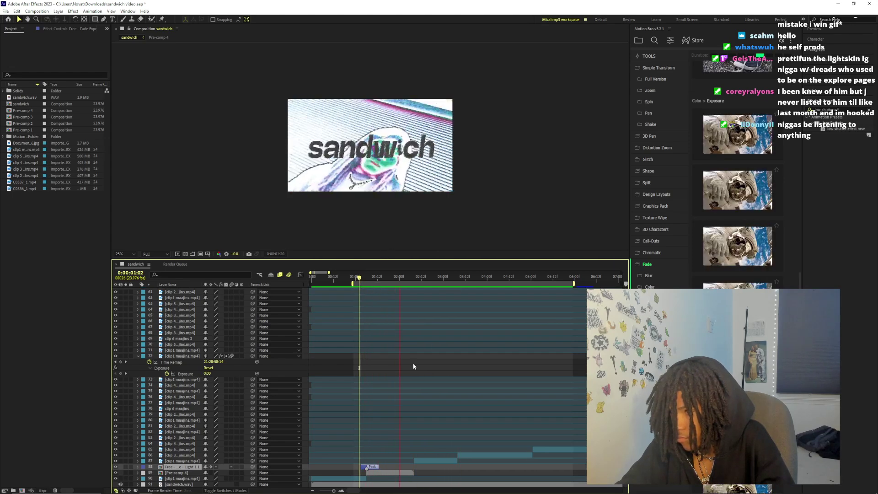
key("space")
left_click(426, 462)
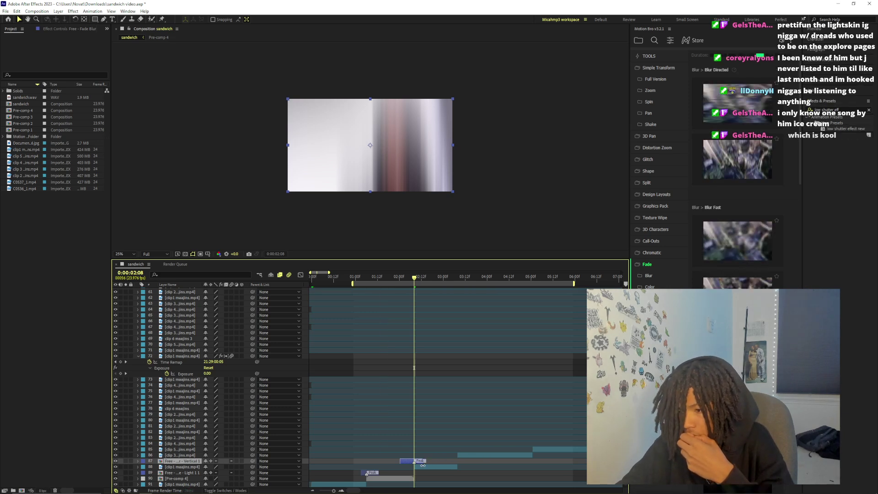
Move the blur transition layer's out and in points one frame earlier and preview it
left_click_drag(334, 490, 334, 491)
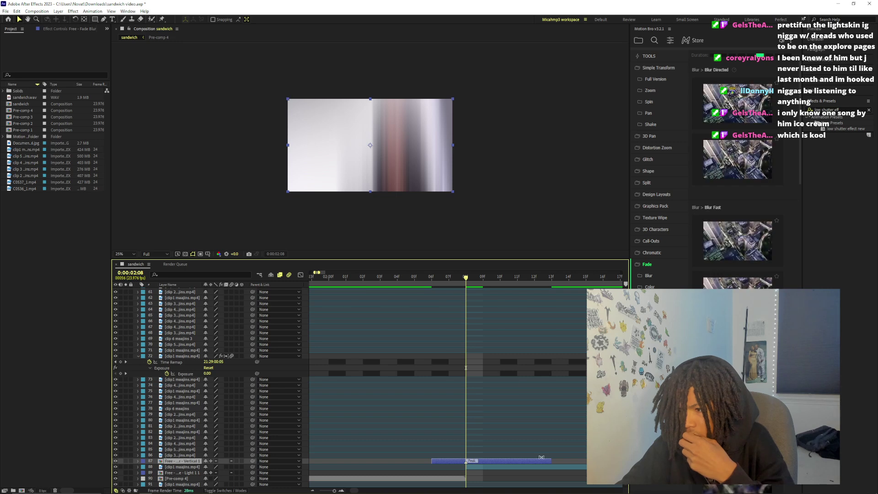
left_click_drag(551, 460, 534, 461)
left_click_drag(432, 461, 415, 460)
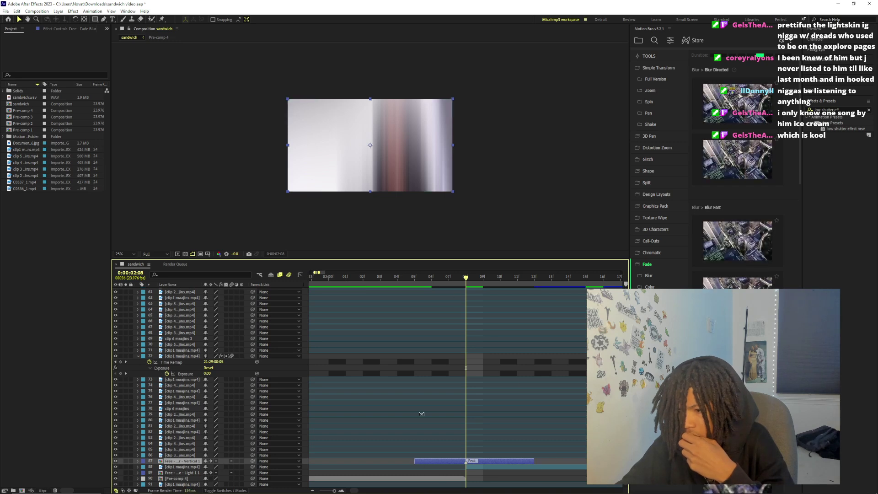
key("space")
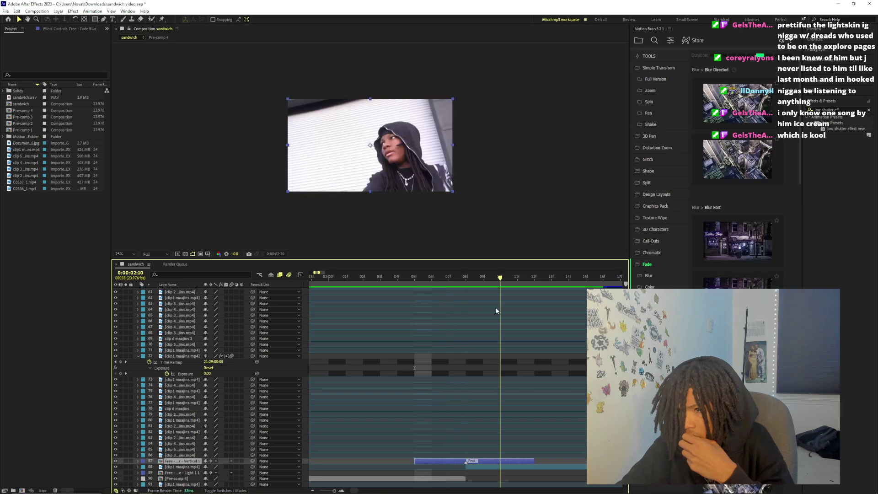
key("space")
Go to the glitchy sandwich title frame and select the Pre-comp 4 title layer
mouse_move(335, 491)
left_mouse_down()
mouse_move(327, 491)
mouse_move(335, 491)
left_mouse_up()
scroll(343, 473, "down", 2)
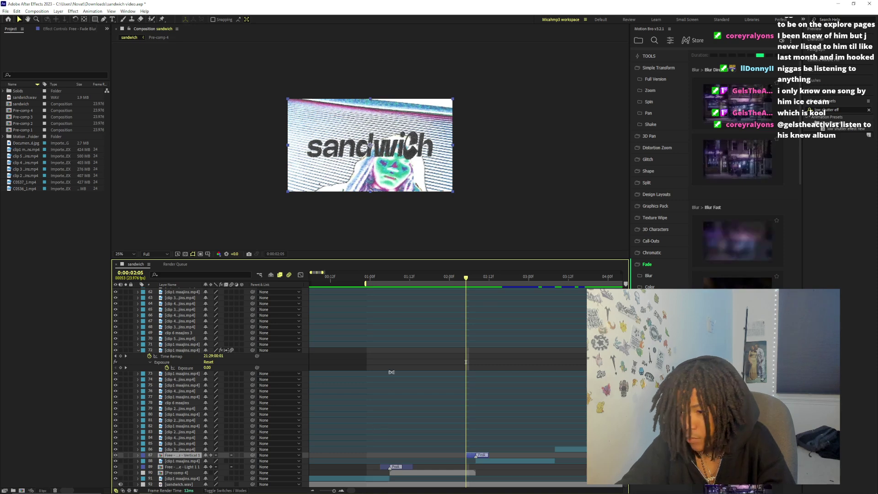
left_click(386, 279)
left_click(403, 469)
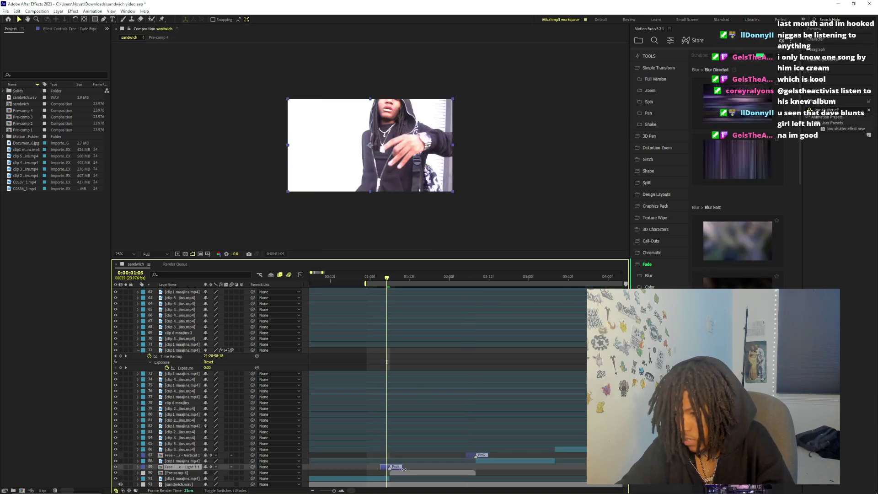
left_click(432, 277)
left_click(439, 473)
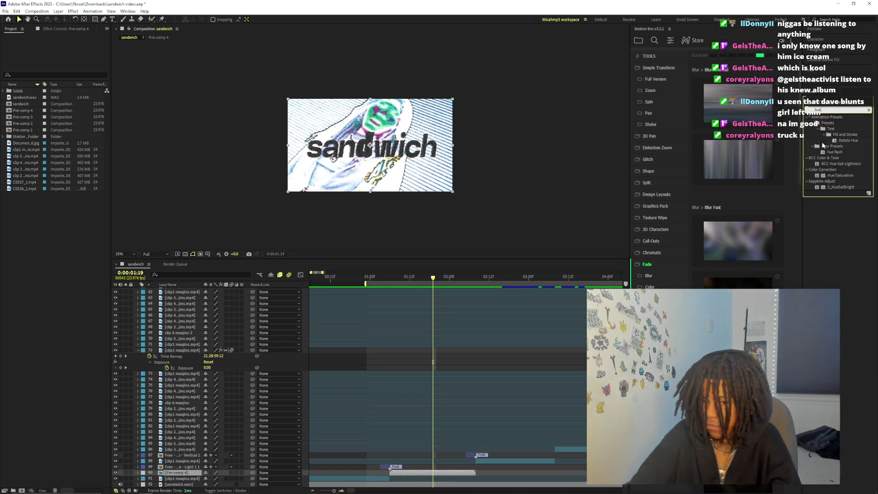
Apply Hue/Saturation to Pre-comp 4 with Master Saturation 48 and Master Hue +40°
double_click(840, 176)
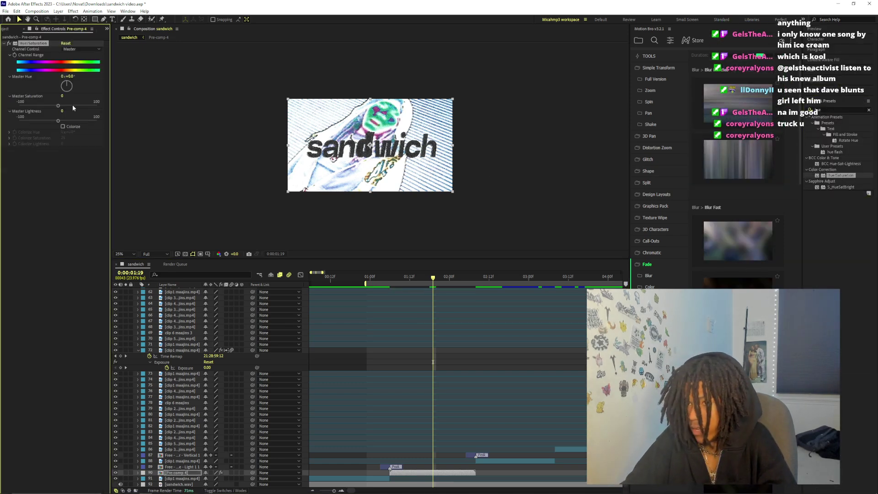
left_click_drag(72, 105, 79, 106)
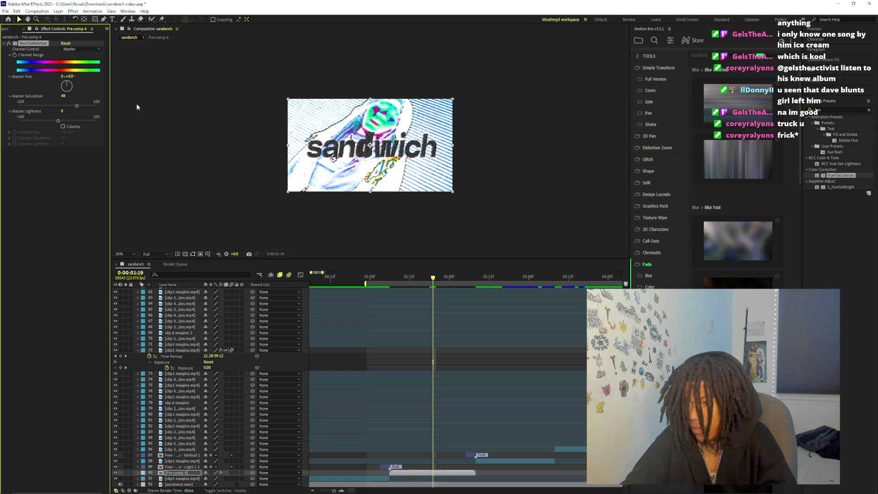
scroll(137, 107, "up", 2)
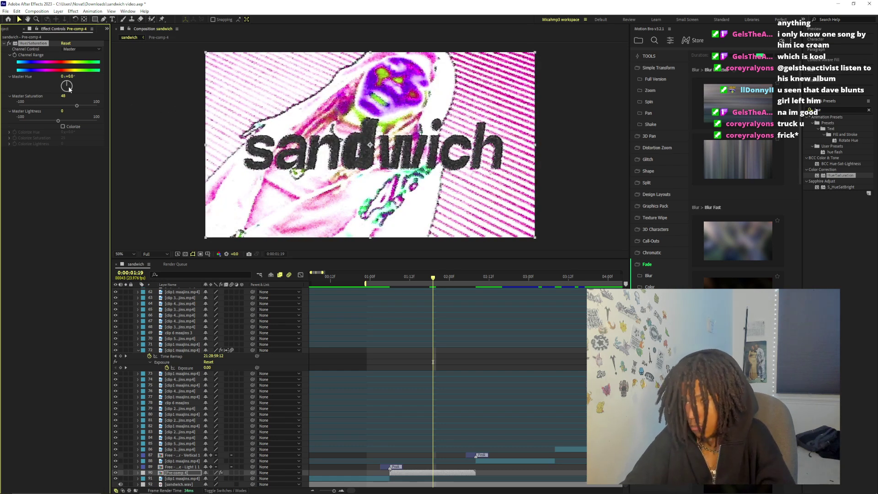
left_click_drag(70, 89, 71, 85)
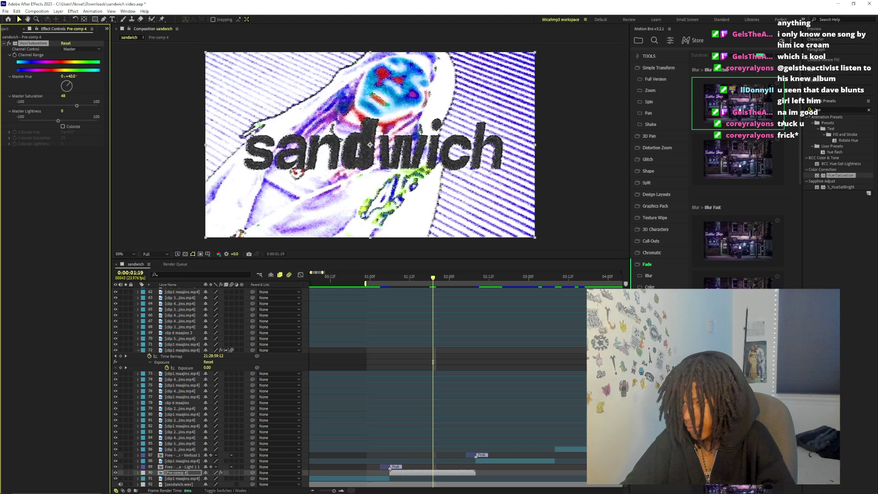
Add Curves to Pre-comp 4 and bend the RGB curve into an S-shape
left_click(832, 111)
type("curves")
left_click_drag(829, 146, 341, 220)
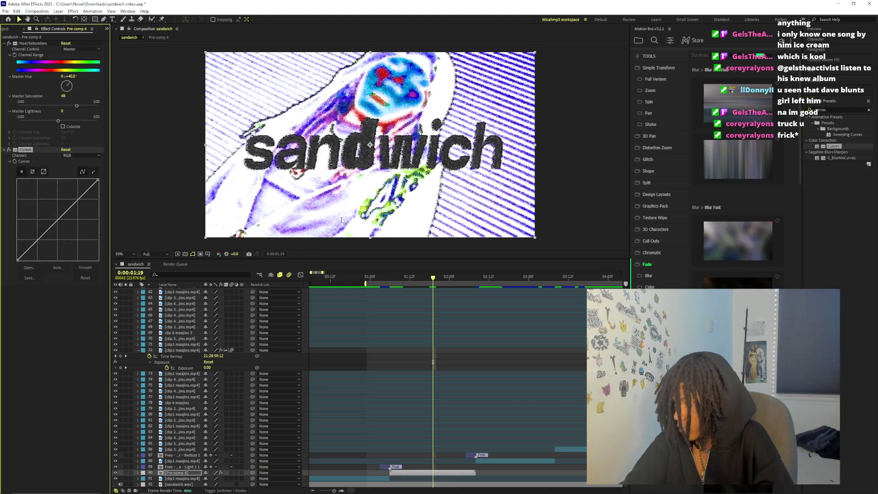
left_click_drag(39, 255, 34, 253)
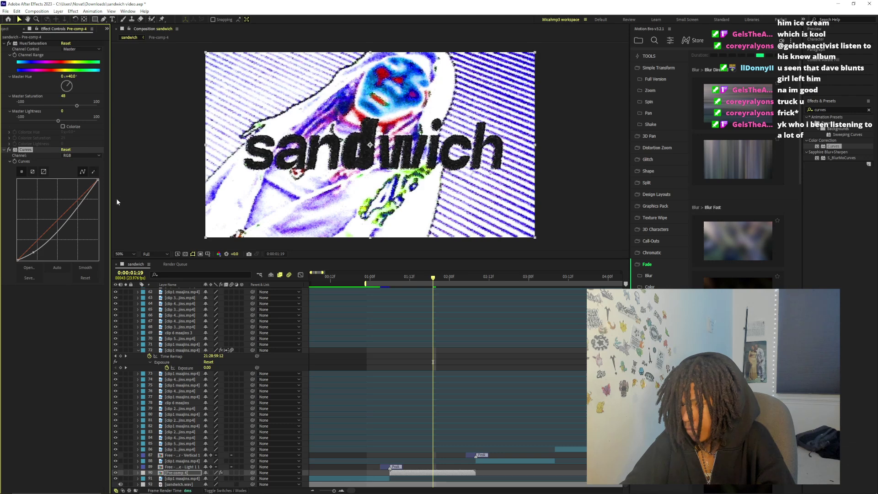
left_click_drag(82, 202, 80, 190)
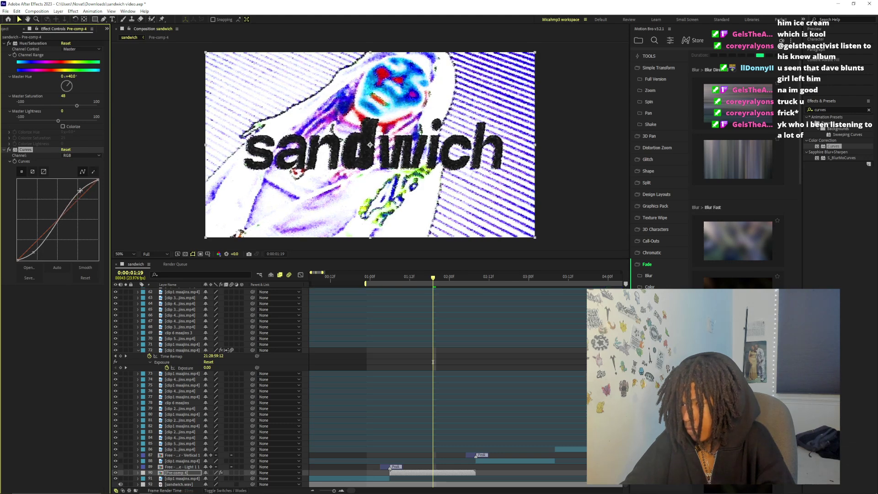
Toggle Adjustment Layer 1 to compare the look, then return to the 01:05 frame
scroll(285, 398, "up", 15)
left_click(117, 330)
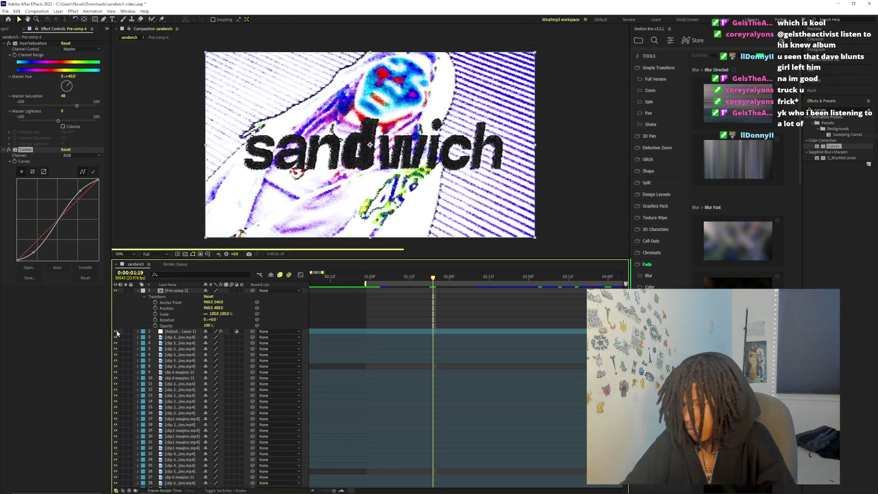
left_click(117, 331)
left_click(139, 291)
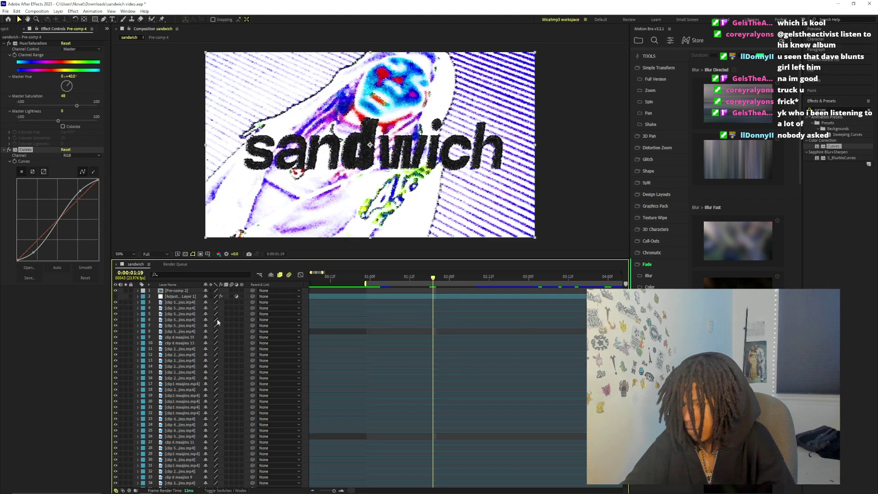
scroll(275, 321, "down", 15)
left_click(387, 278)
Preview the title section from around 0:00:00:22 to 0:00:01:05
mouse_move(380, 280)
left_mouse_down()
mouse_move(398, 279)
mouse_move(372, 283)
left_mouse_up()
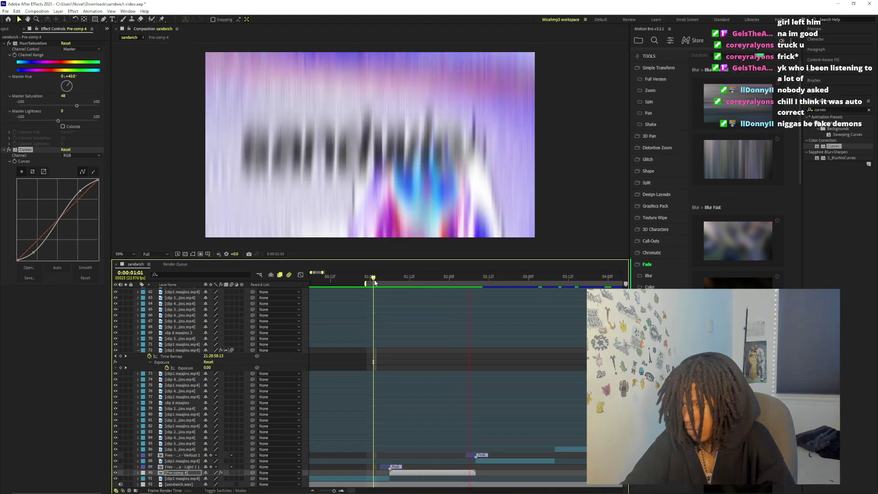
key("space")
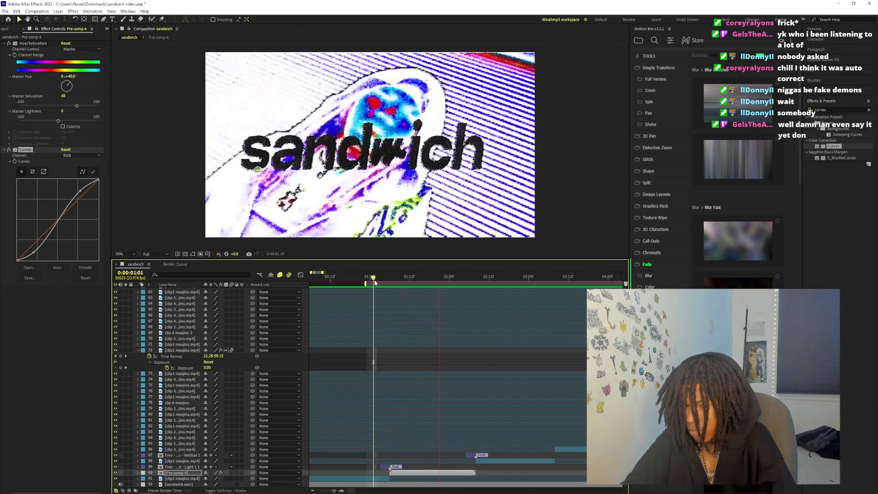
key("space")
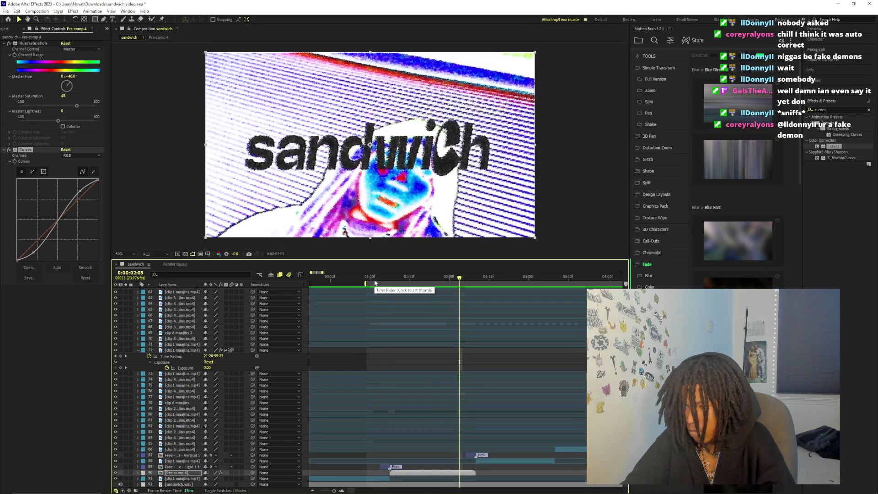
key("space")
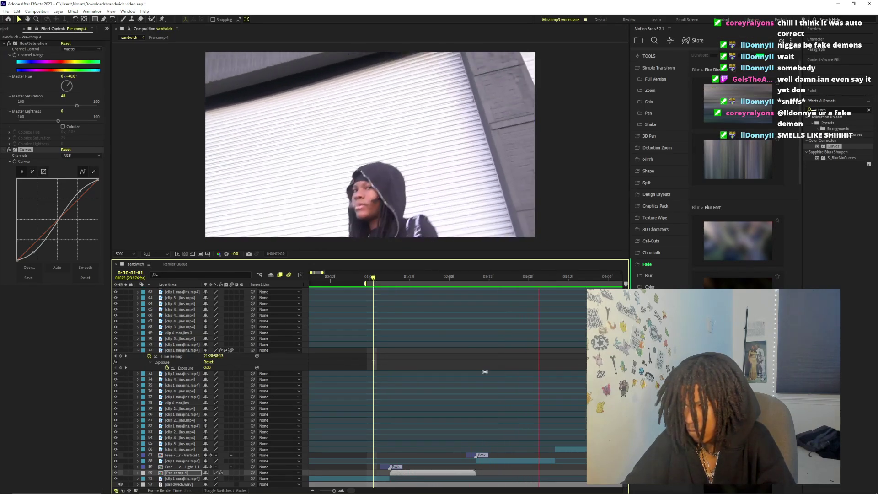
left_click_drag(334, 491, 334, 492)
left_click(353, 279)
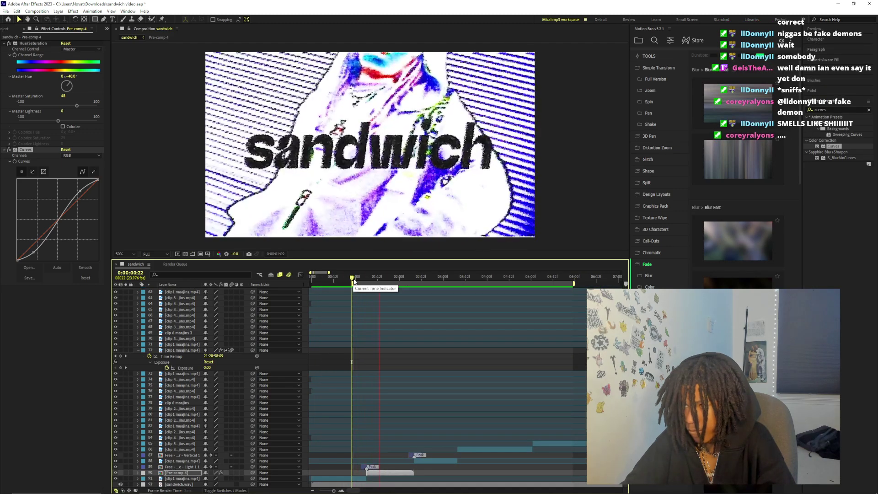
key("space")
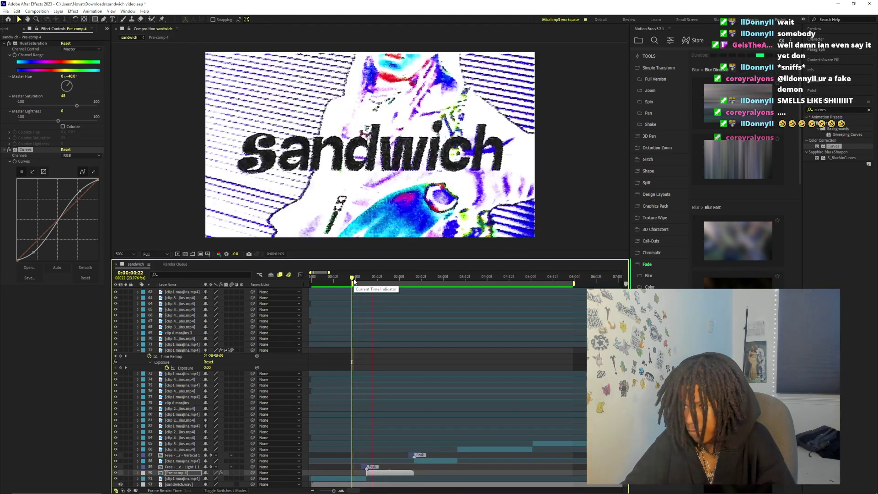
left_click_drag(354, 281, 365, 282)
key("space")
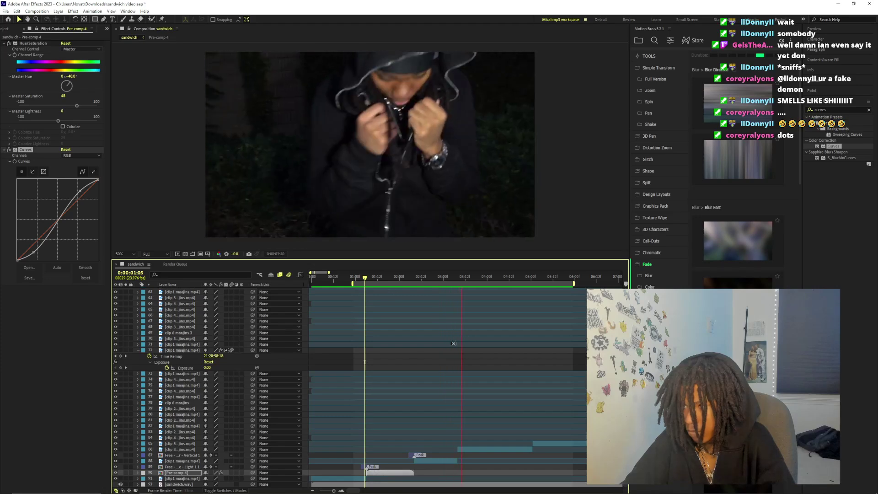
Select clip 3 and preview it from 2:09 in the sequence
left_click(463, 452)
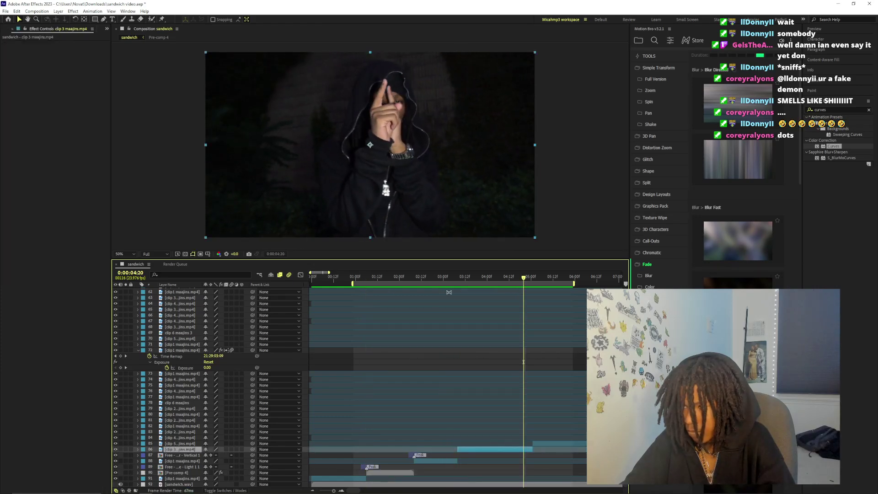
left_click(441, 276)
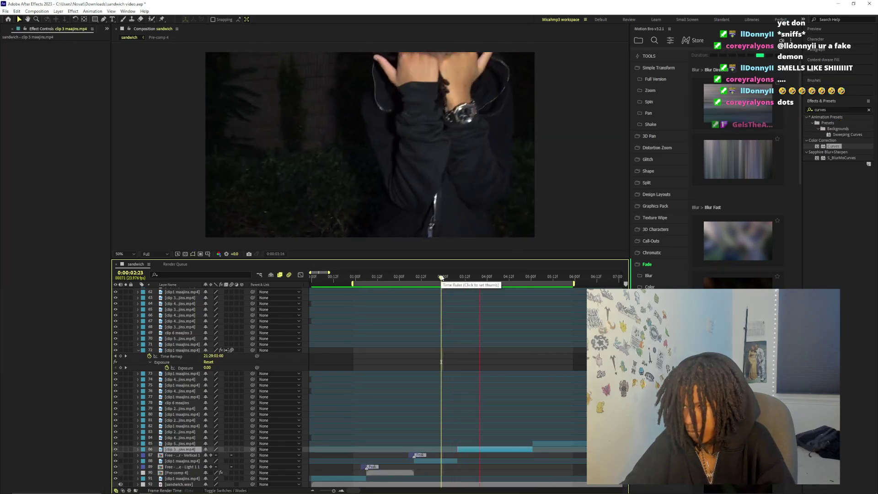
left_click(457, 278)
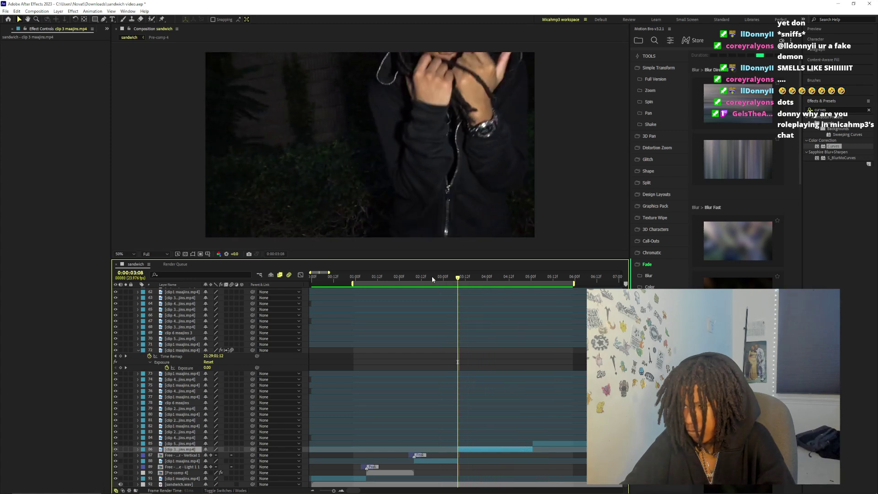
left_click(416, 277)
key("space")
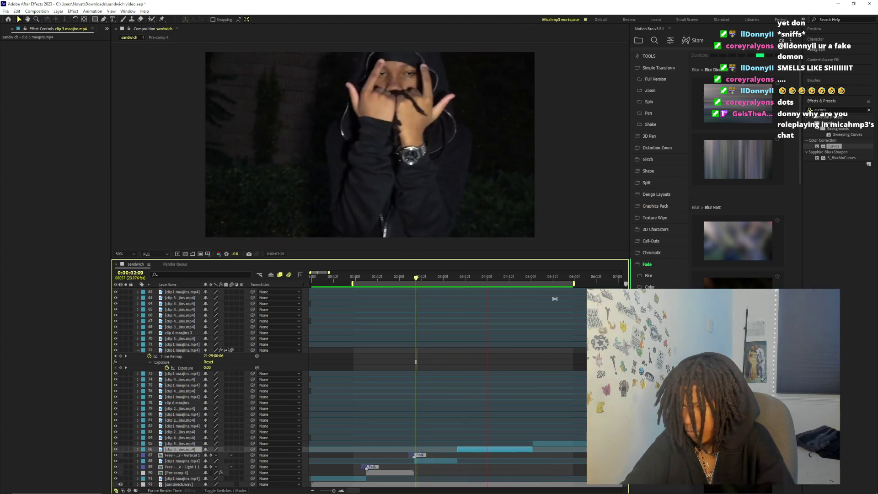
key("space")
Extend the work area end to about 12 seconds and preview from 4:09
left_click_drag(574, 282, 573, 296)
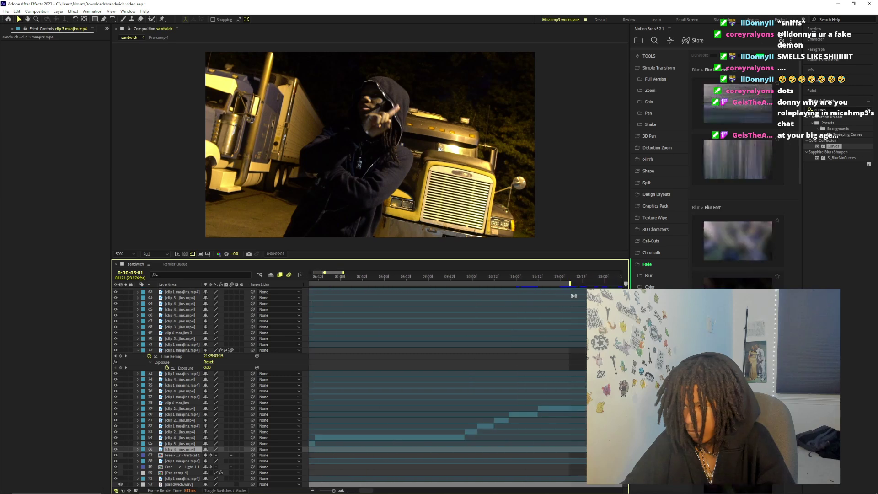
key(";")
key("space")
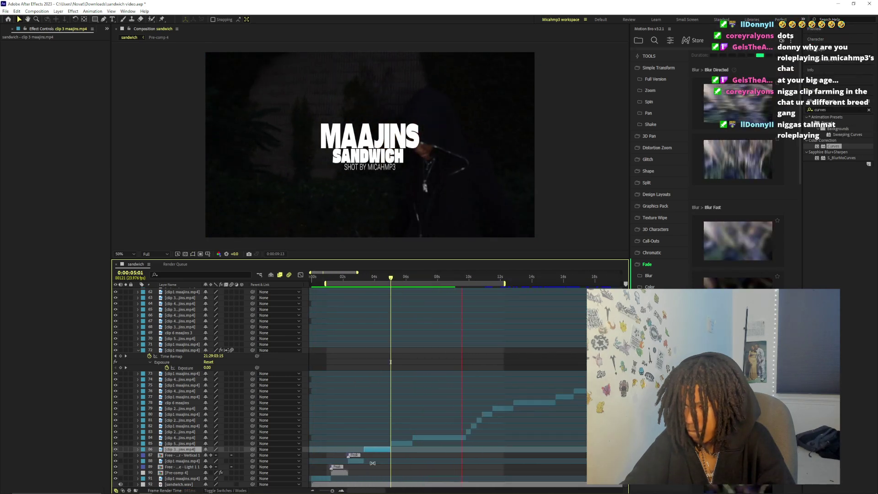
left_click_drag(331, 491, 333, 491)
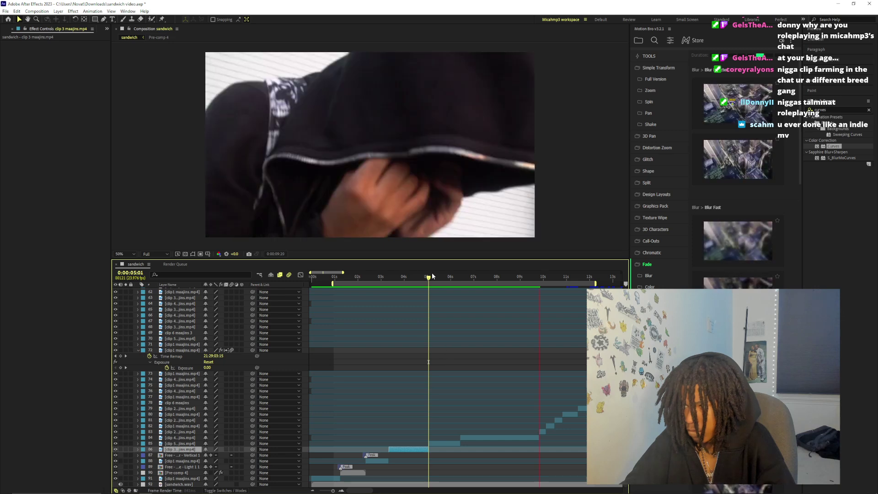
left_click_drag(572, 279, 413, 280)
left_click(413, 280)
key("space")
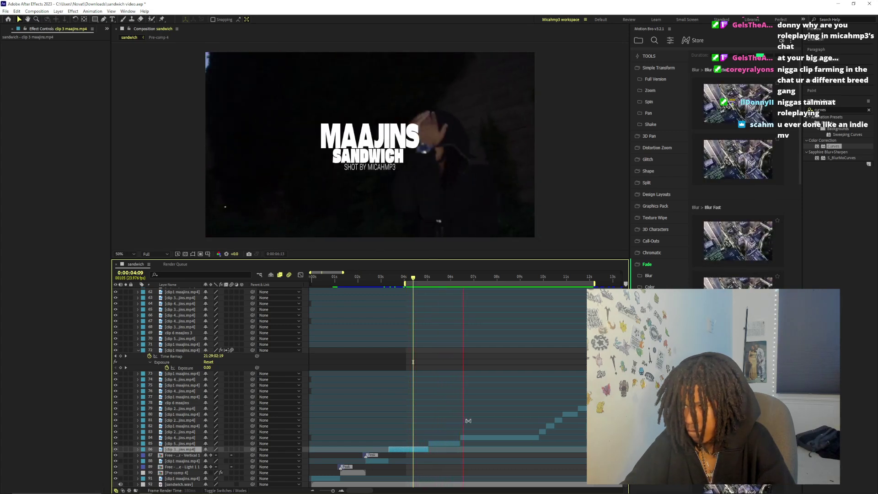
Select clip 4 and search the Effects & Presets panel for 'crt'
left_click(479, 438)
mouse_move(720, 221)
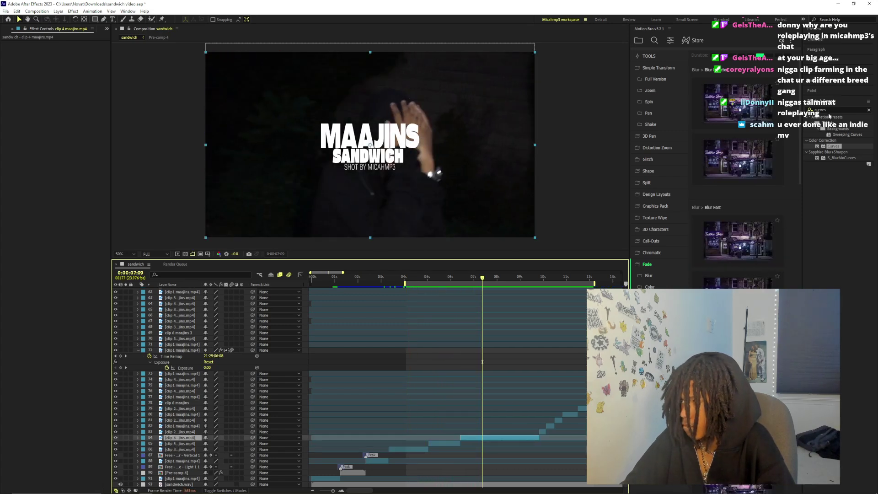
double_click(829, 110)
type("micah")
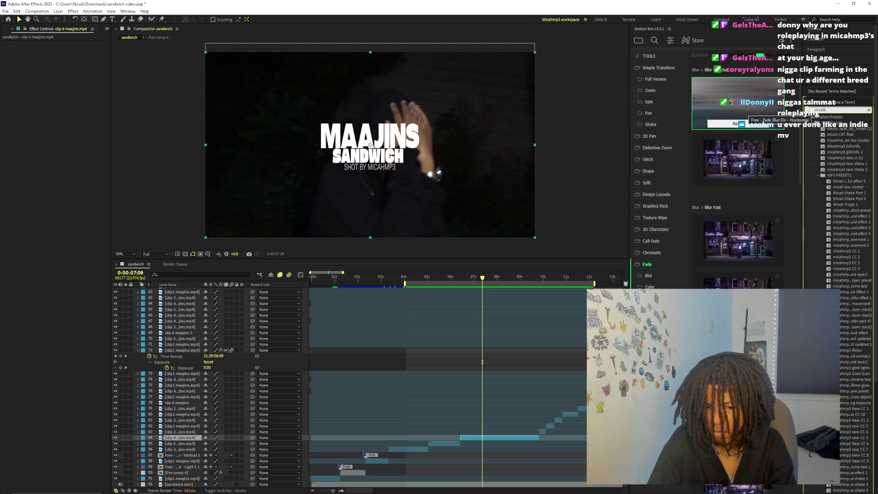
type("mp3 cc")
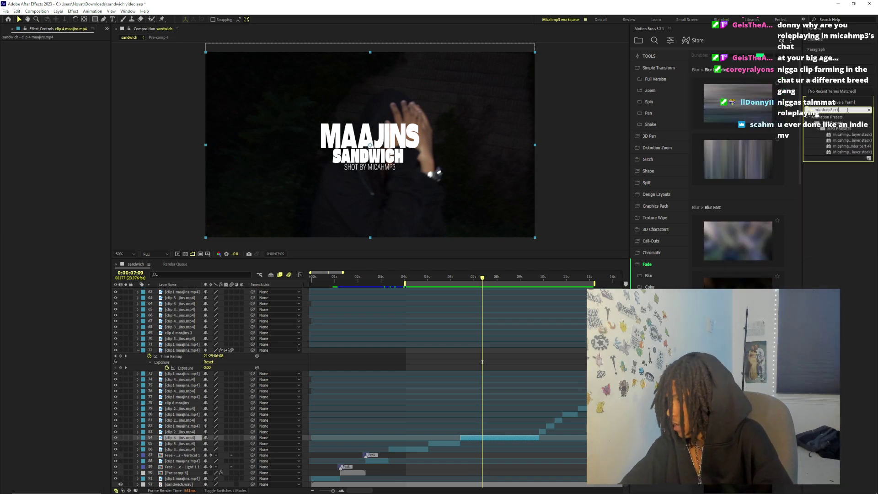
type("t")
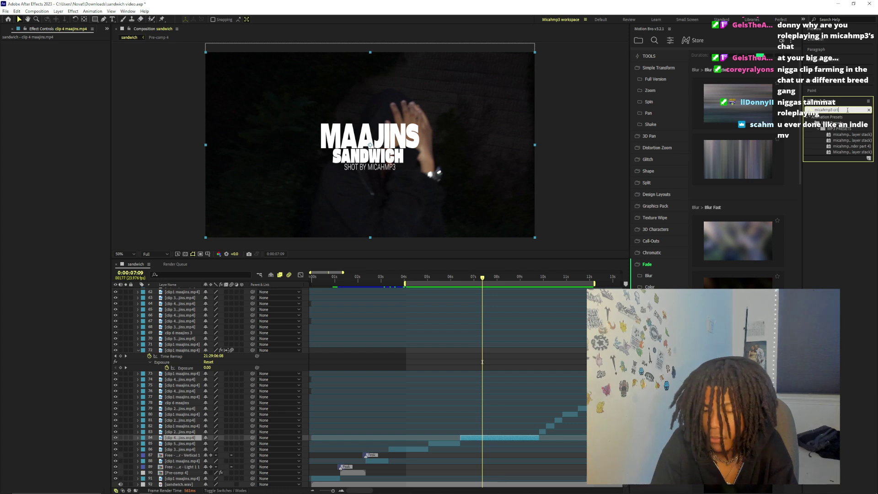
key("BackSpace")
key("BackSpace")
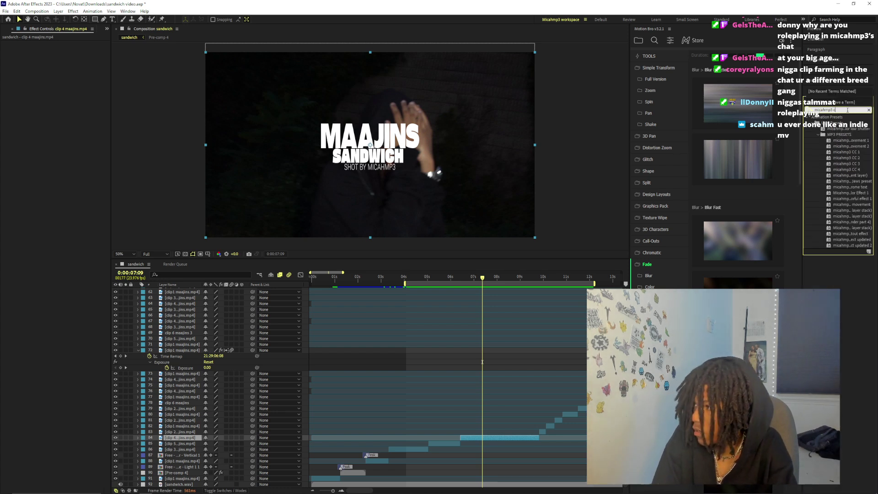
type("rt")
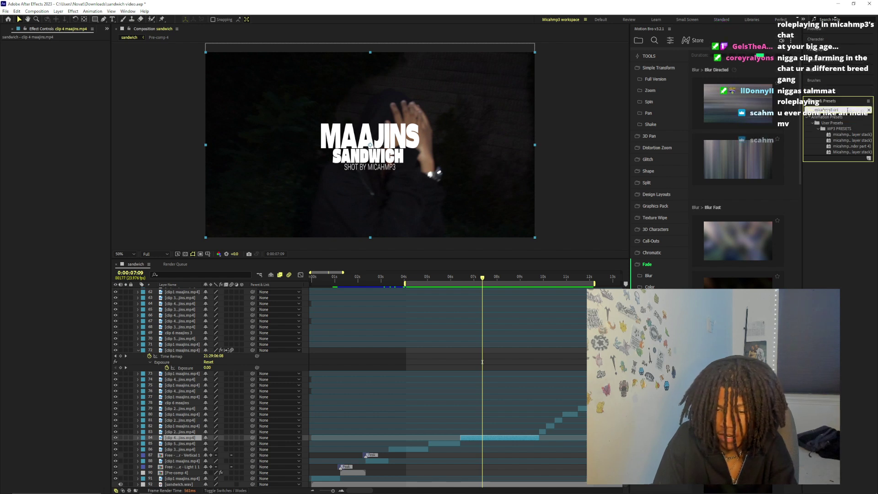
key("BackSpace")
key("BackSpace")
key("BackSpace")
key("BackSpace")
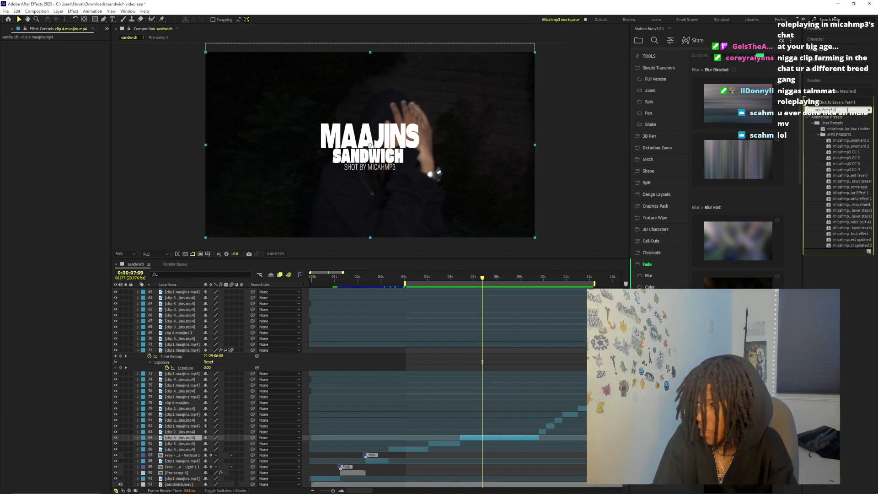
key("BackSpace")
key("BackSpace")
key("BackSpace")
key("BackSpace")
key("BackSpace")
key("BackSpace")
key("BackSpace")
key("BackSpace")
type("crt")
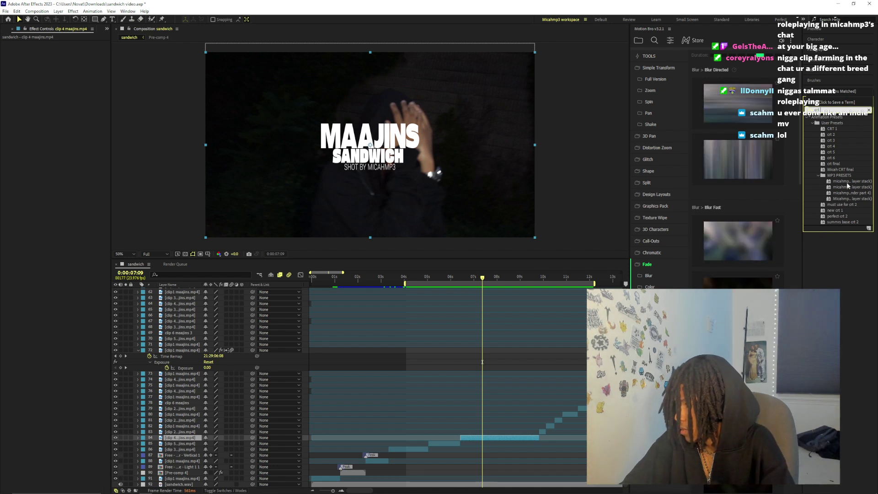
Try the crt 5, crt 3 and crt 2 presets on clip 4, removing each
left_click(842, 158)
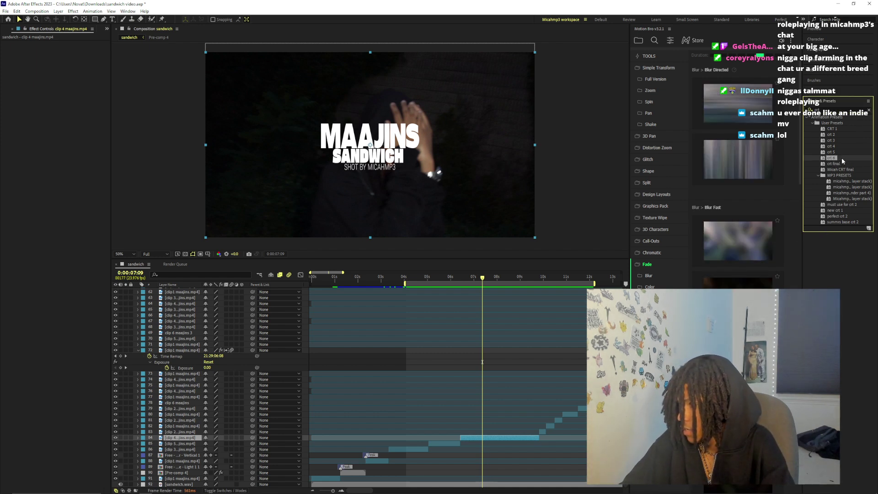
left_click_drag(830, 152, 478, 437)
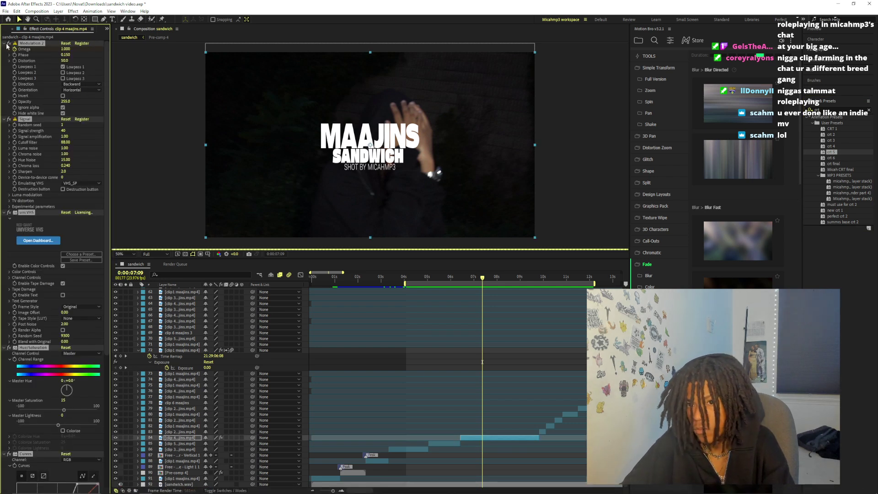
left_click(8, 44, "ctrl")
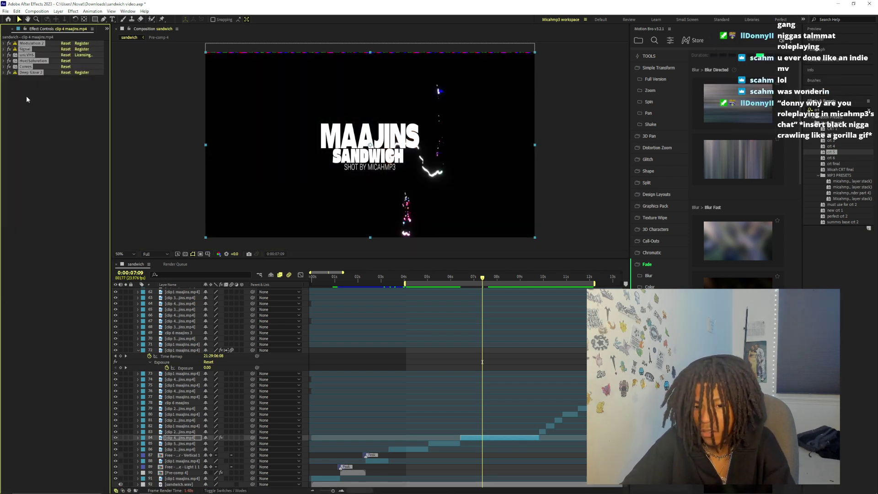
key("Delete")
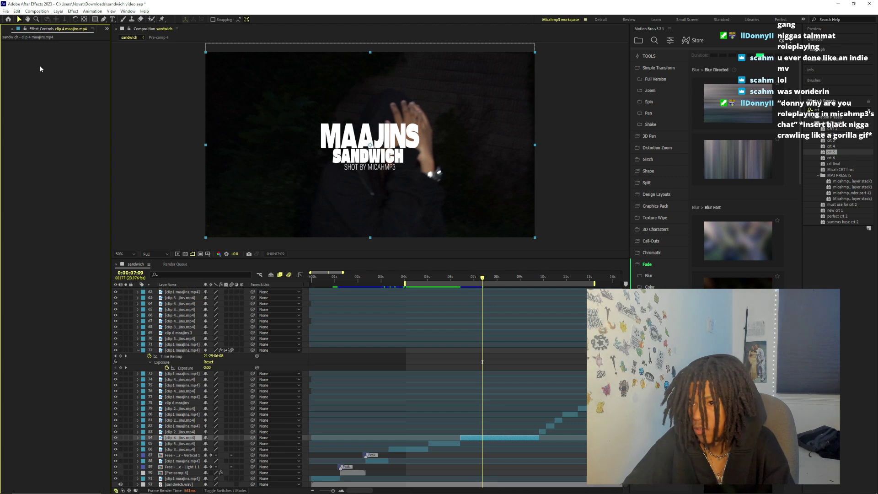
left_click_drag(830, 141, 478, 438)
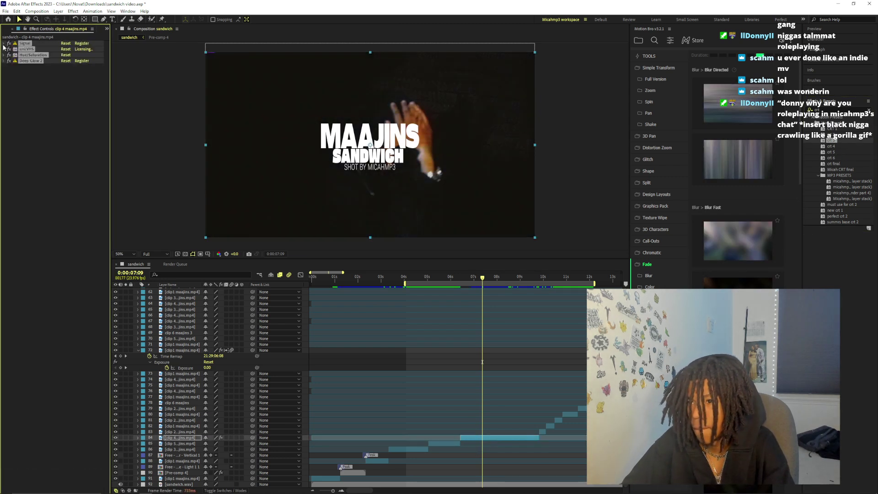
key("ctrl+z")
left_click_drag(832, 137, 484, 435)
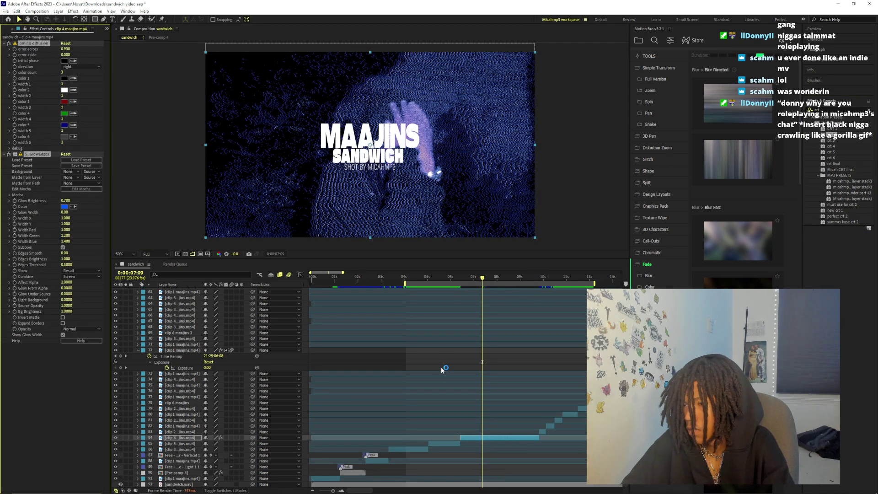
key("ctrl+z")
scroll(321, 389, "up", 15)
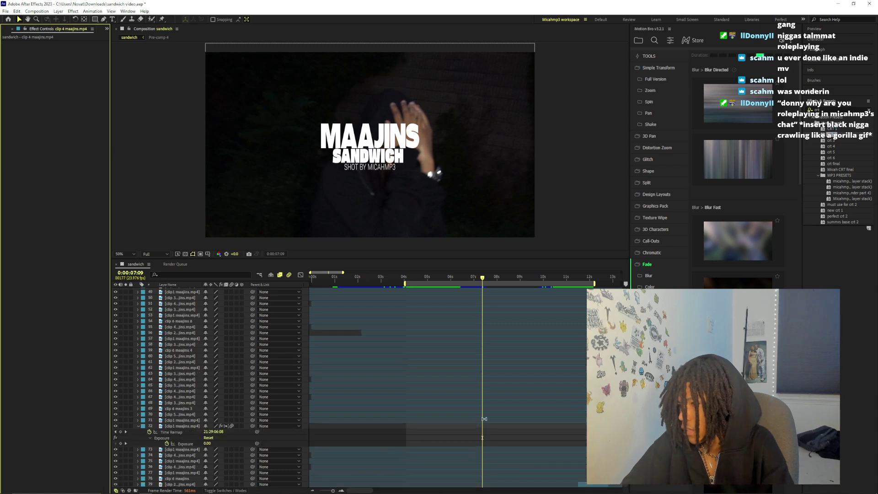
Move Pre-comp 2 above clip 4 and pre-compose both into Pre-comp 5
left_click(179, 291)
left_click_drag(179, 291, 189, 464)
scroll(486, 440, "down", 2)
left_click(490, 438, "shift")
right_click(491, 438)
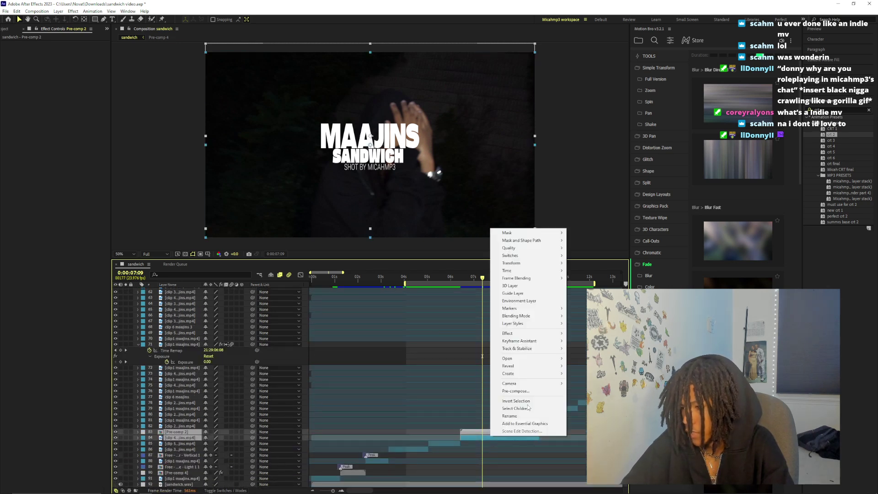
left_click(507, 390)
left_click(290, 277)
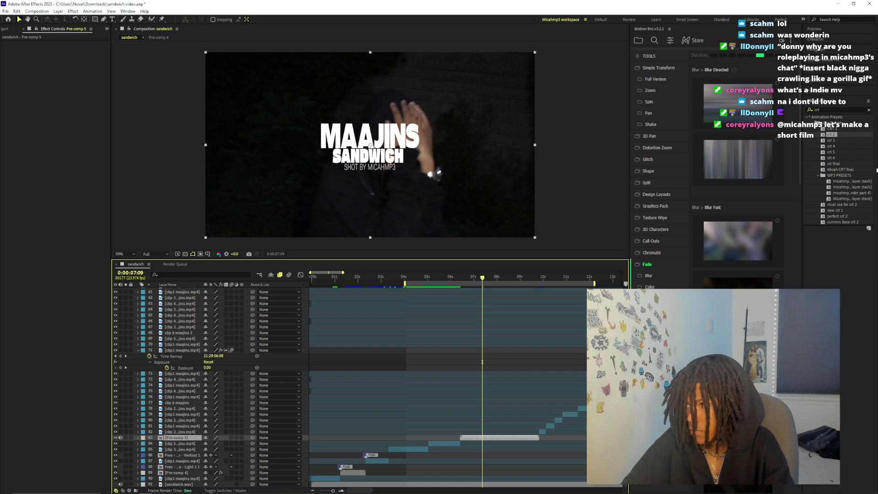
Try the crt 5 preset on Pre-comp 5, then apply crt 4 instead
double_click(830, 152)
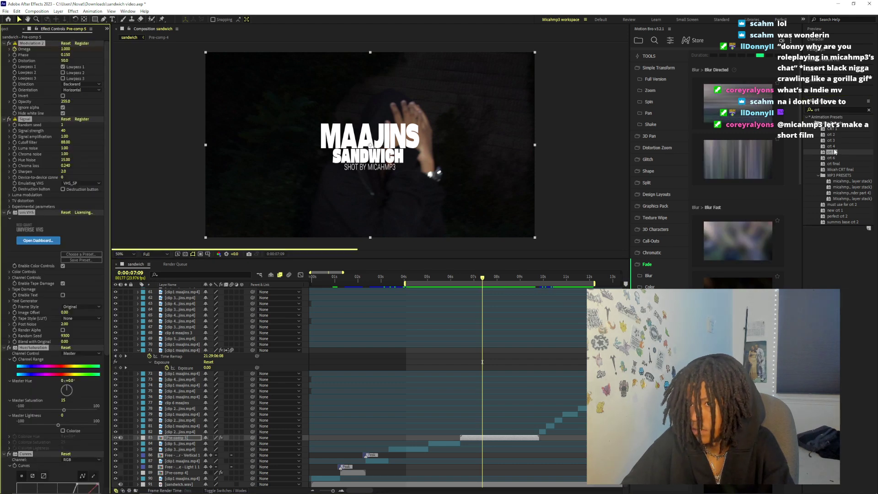
key("ctrl+z")
double_click(833, 145)
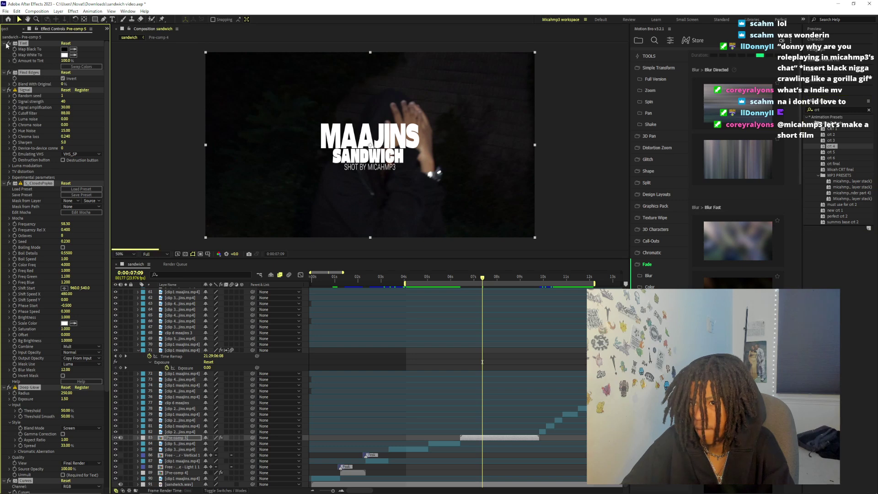
left_click(36, 103)
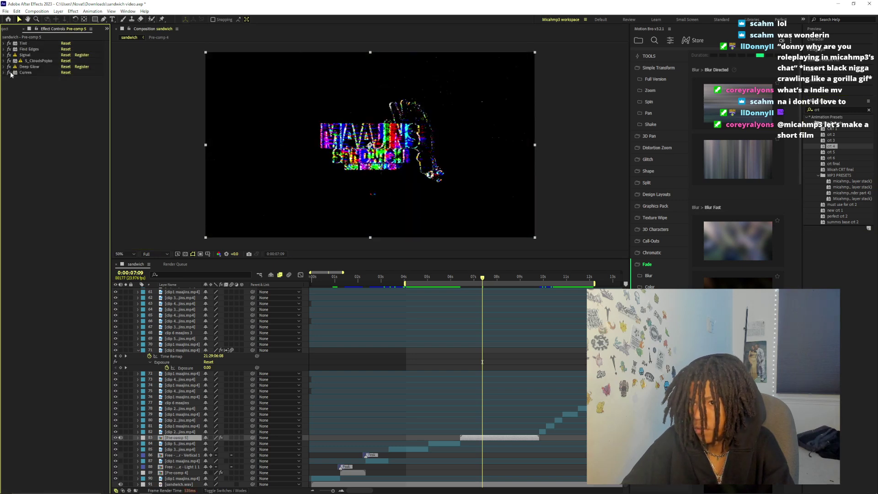
Compare with Curves toggled, then bend the Curves graph into a steeper S-shape
left_click(9, 72)
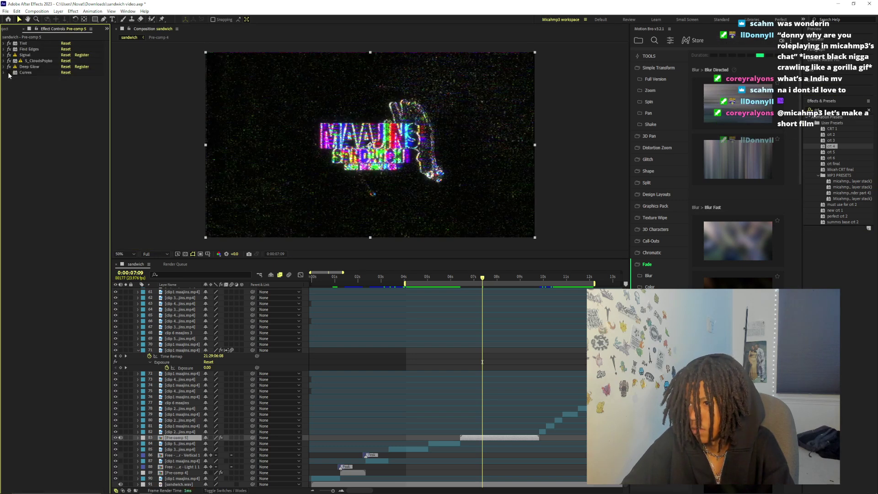
left_click(8, 73)
left_click(9, 73)
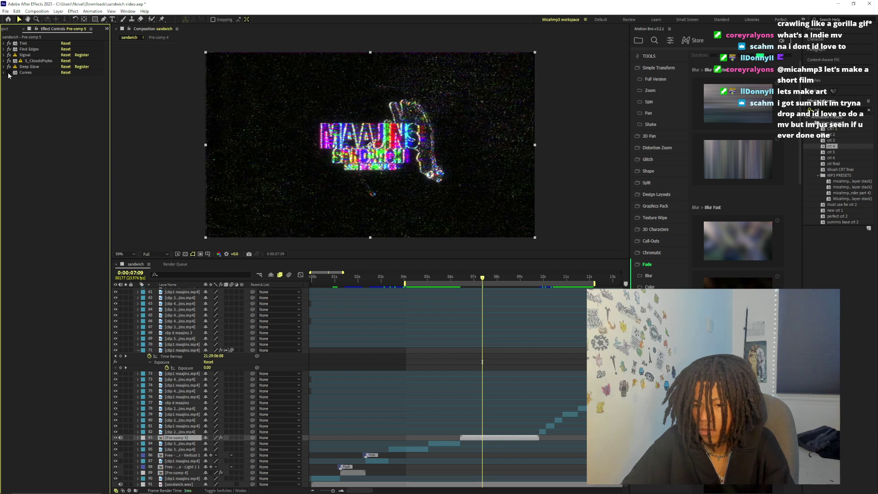
left_click(5, 73)
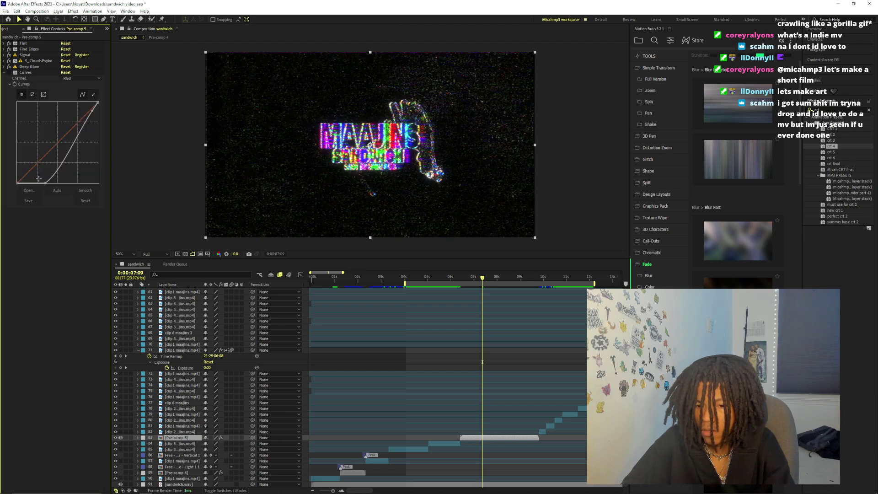
left_click_drag(47, 180, 37, 175)
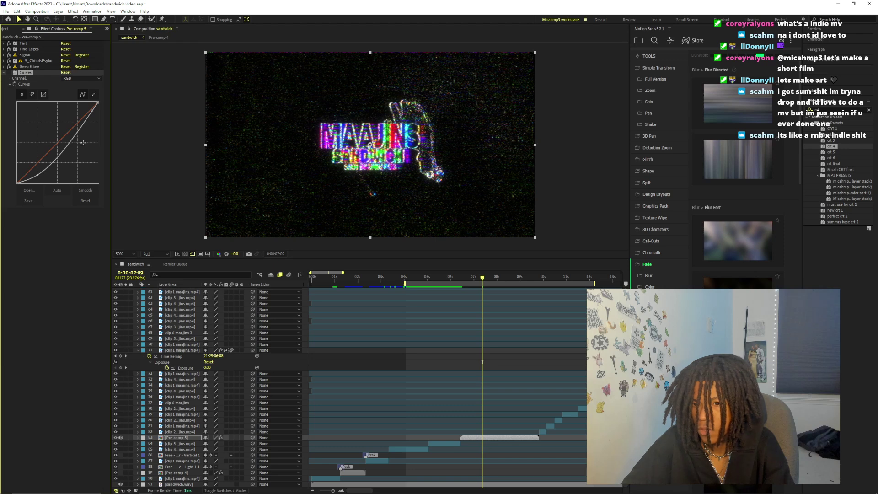
left_click_drag(93, 111, 78, 102)
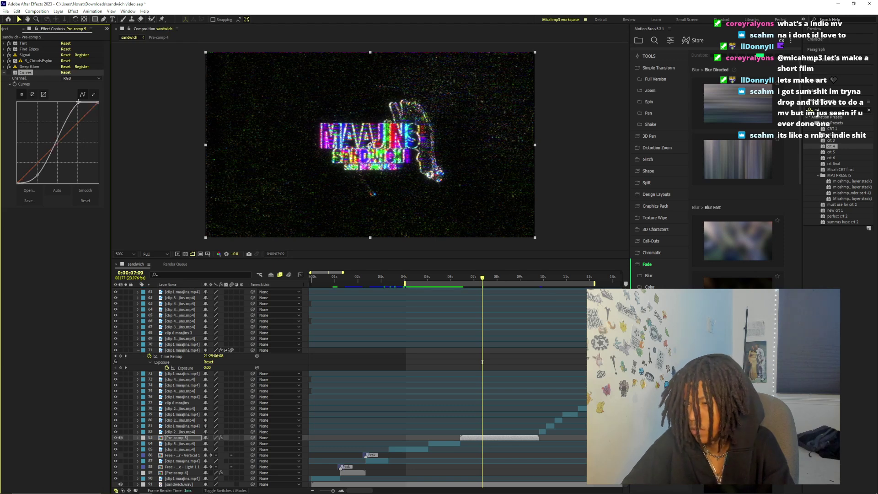
Scrub through the title animation to check it and duplicate the Pre-comp 5 layer
left_click(506, 278)
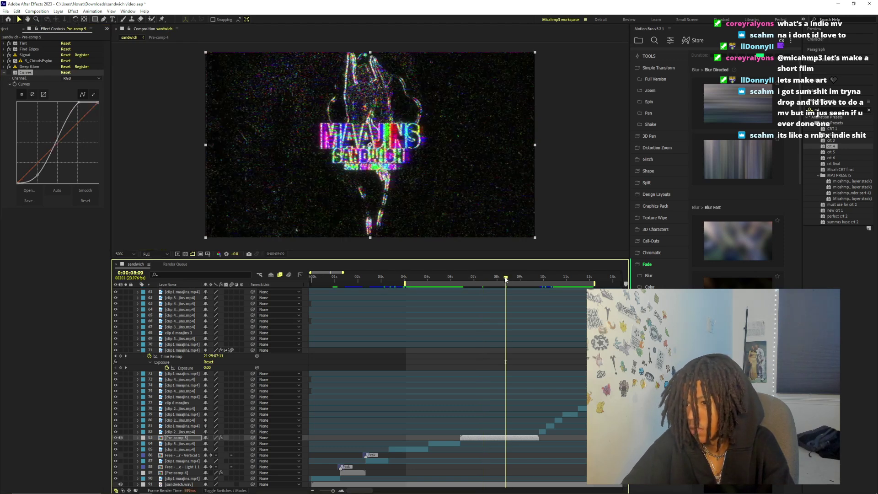
mouse_move(506, 278)
left_mouse_down()
mouse_move(529, 278)
mouse_move(494, 278)
left_mouse_up()
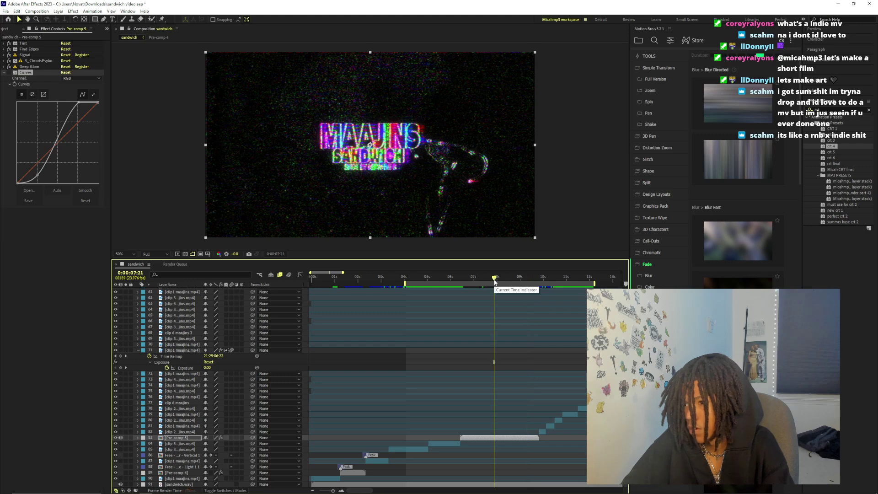
left_click(470, 279)
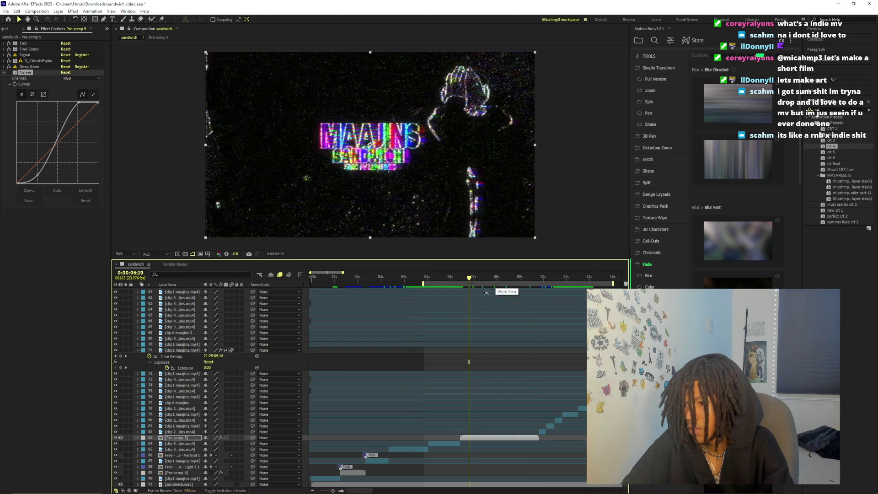
key("ctrl+d")
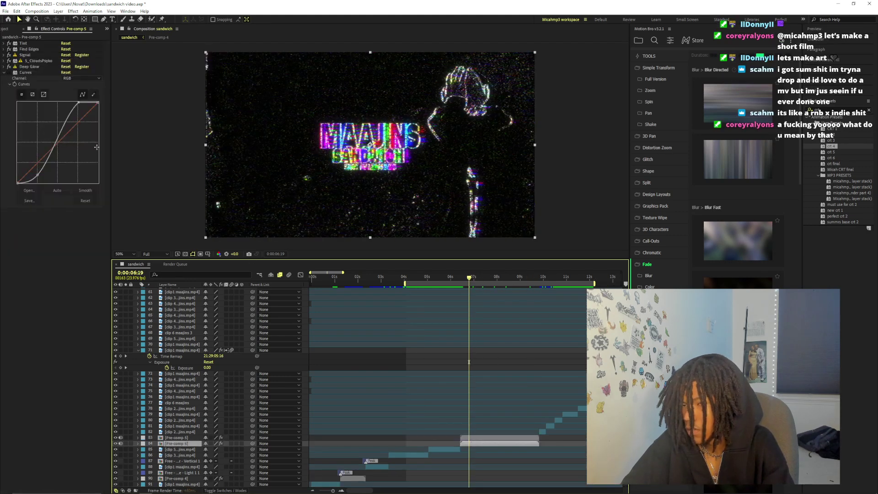
Delete all effects from the duplicate layer and mute both Pre-comp 5 layers' audio
left_click(20, 73)
key("ctrl+a")
key("Delete")
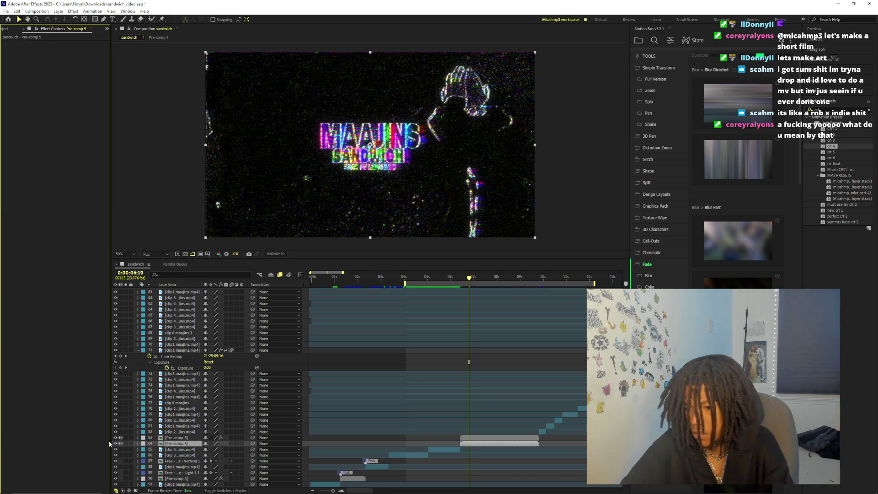
left_click_drag(121, 438, 121, 445)
left_click(237, 490)
Try Overlay, Add, Color Burn and Color Dodge blend modes on layer 83
left_click(178, 438)
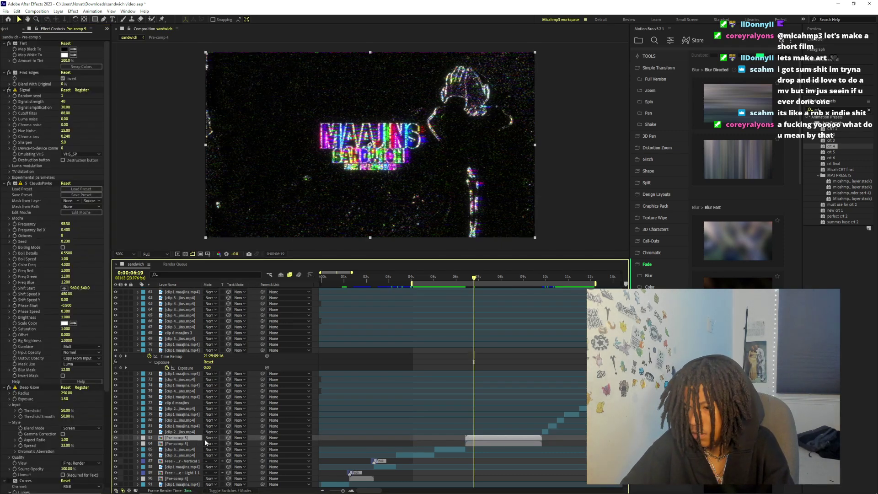
left_click(210, 437)
left_click(232, 263)
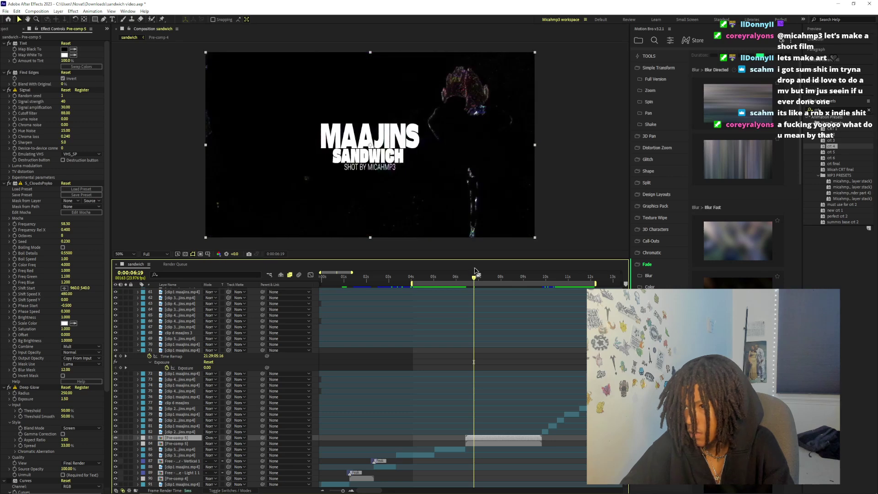
left_click_drag(475, 278, 513, 285)
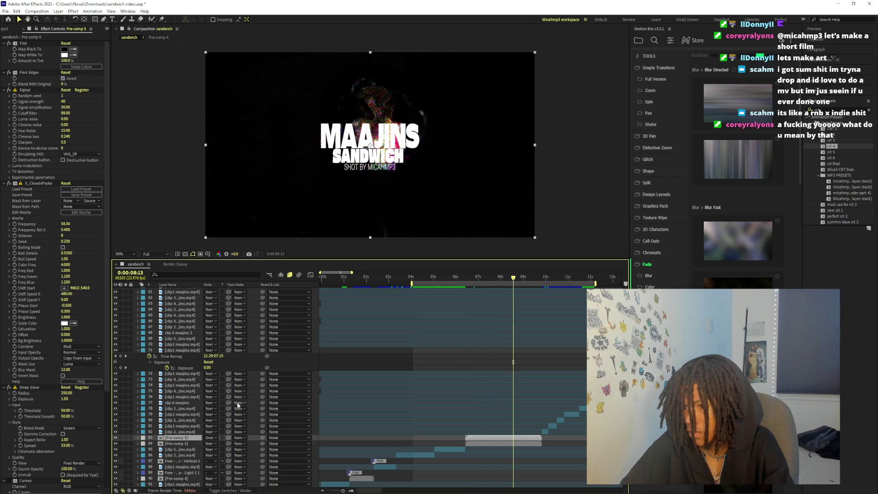
left_click(208, 439)
left_click(237, 214)
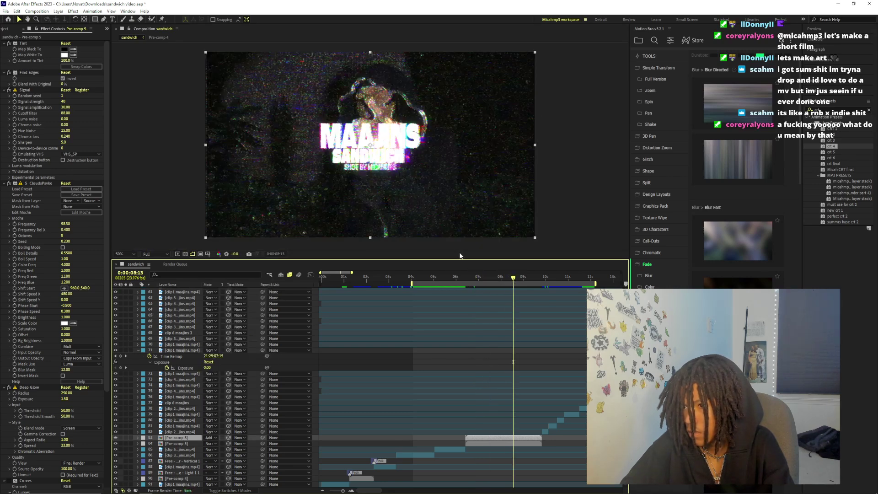
left_click_drag(477, 276, 492, 276)
left_click(213, 438)
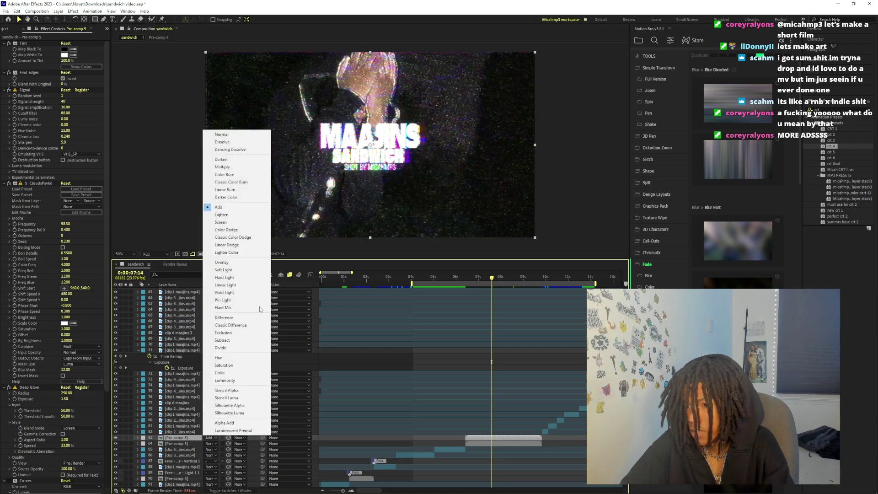
left_click(248, 174)
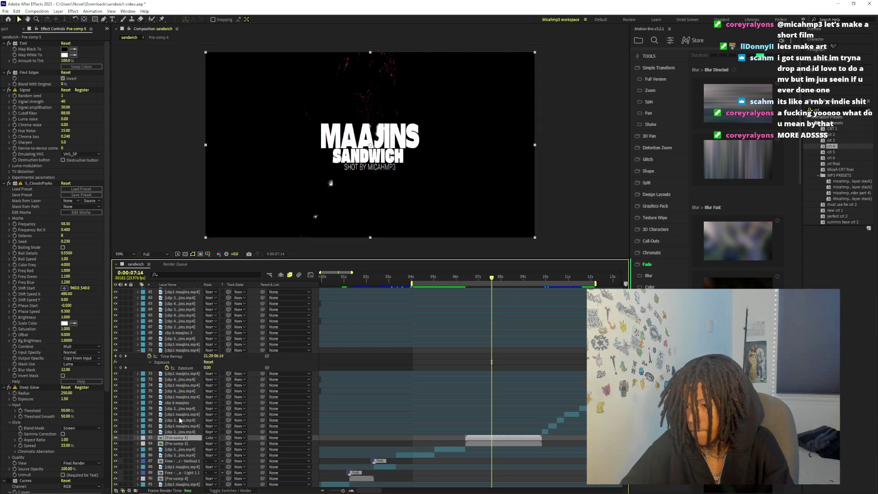
left_click(209, 439)
left_click(238, 231)
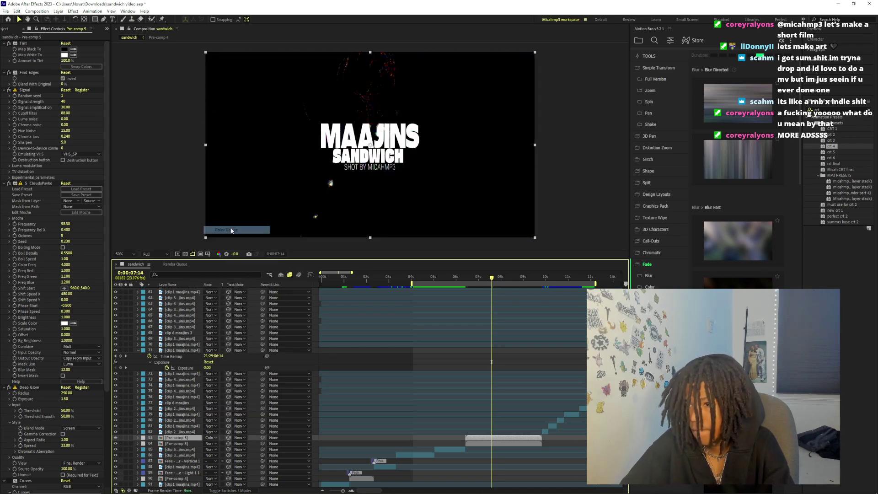
left_click_drag(483, 280, 509, 279)
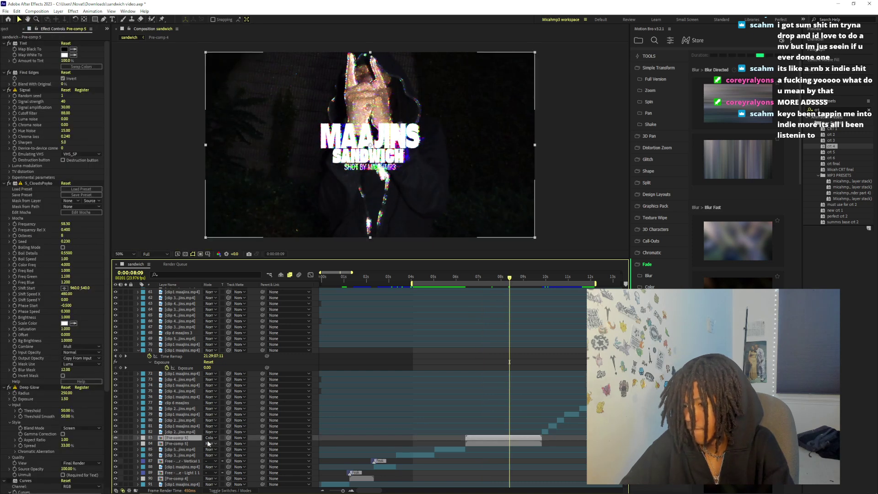
Set layer 83 back to Normal and delete duplicate layer 84
left_click(208, 437)
left_click(222, 134)
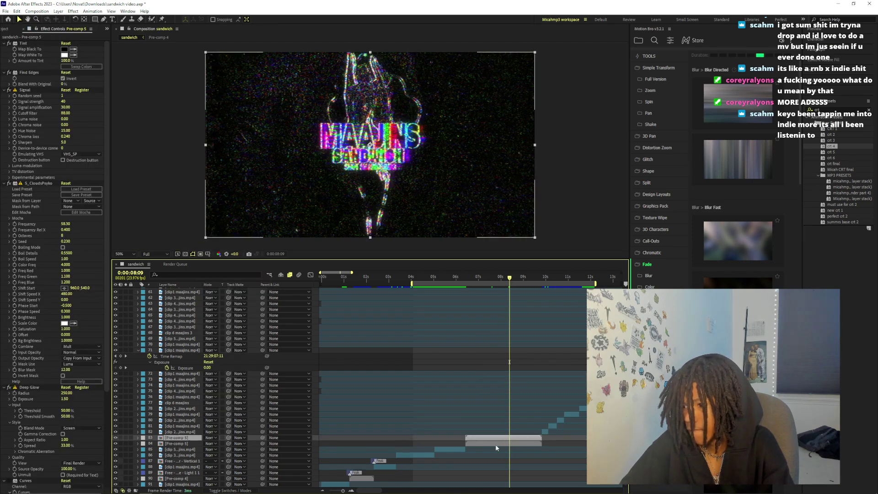
left_click(496, 443)
key("Delete")
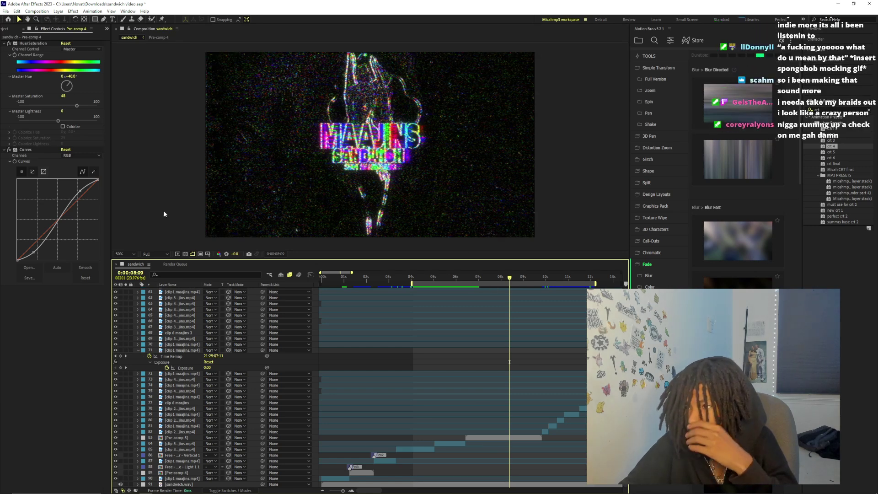
Select Pre-comp 5 and collapse its Tint, Find Edges, Signal and S_CloudsPsyko effects
left_click(492, 438)
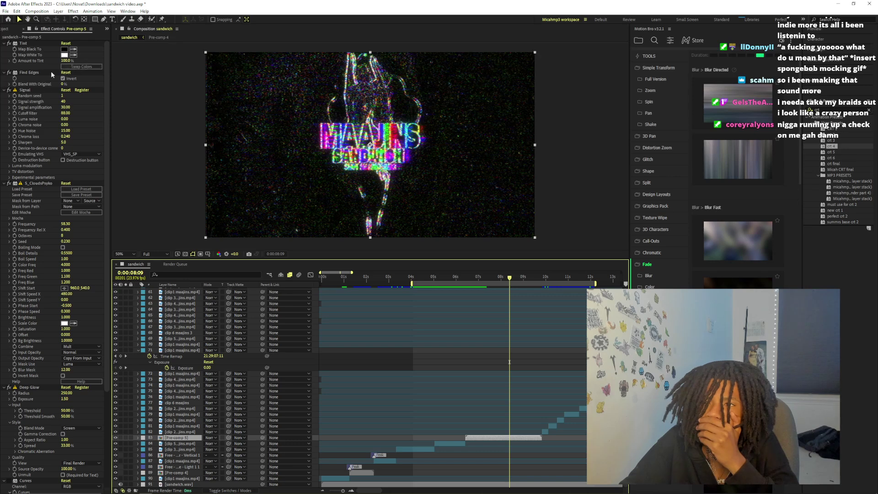
left_click(4, 43)
left_click(4, 49)
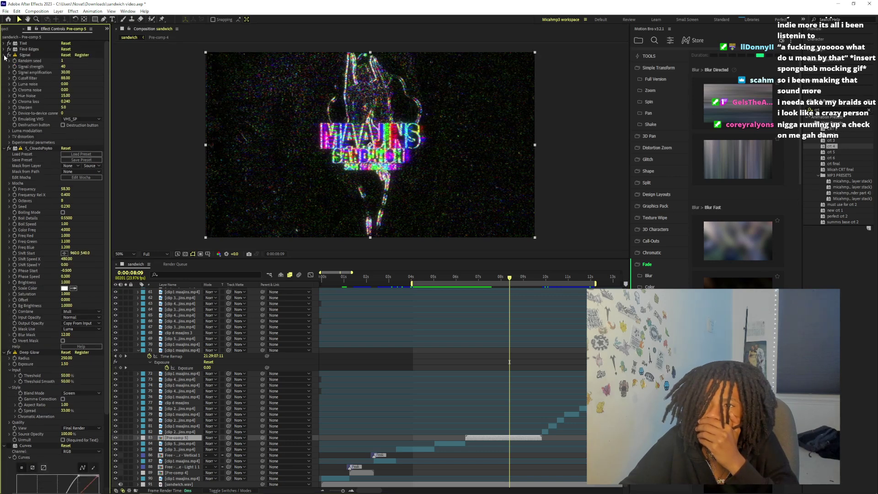
left_click(4, 55)
left_click(5, 60)
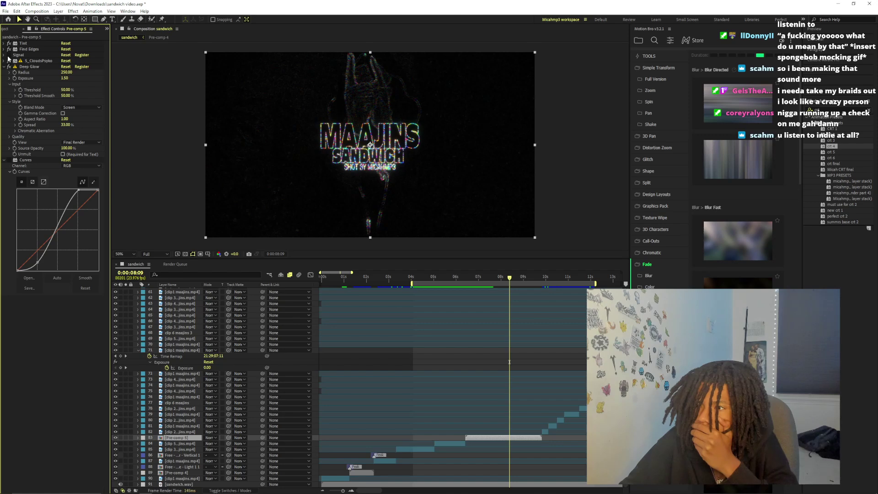
Toggle Signal, S_CloudsPsyko and Find Edges off and on to compare the title's look
left_click(9, 55)
left_click(7, 55)
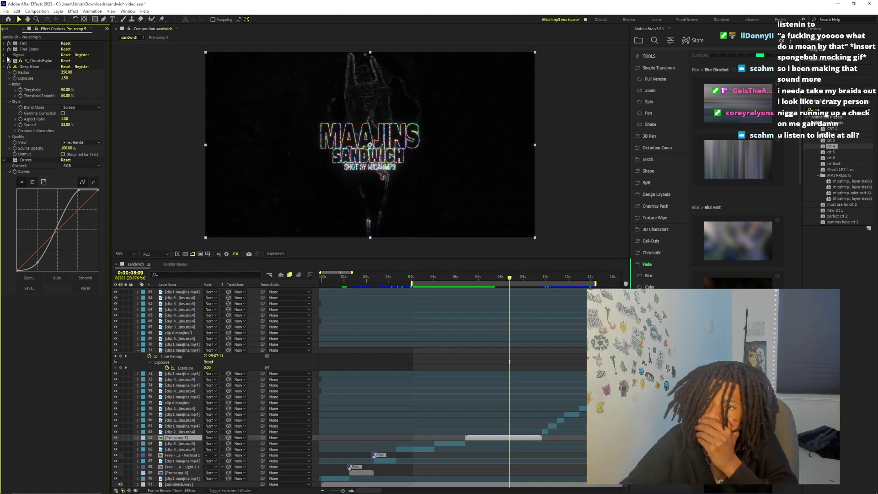
left_click(7, 56)
left_click(10, 57)
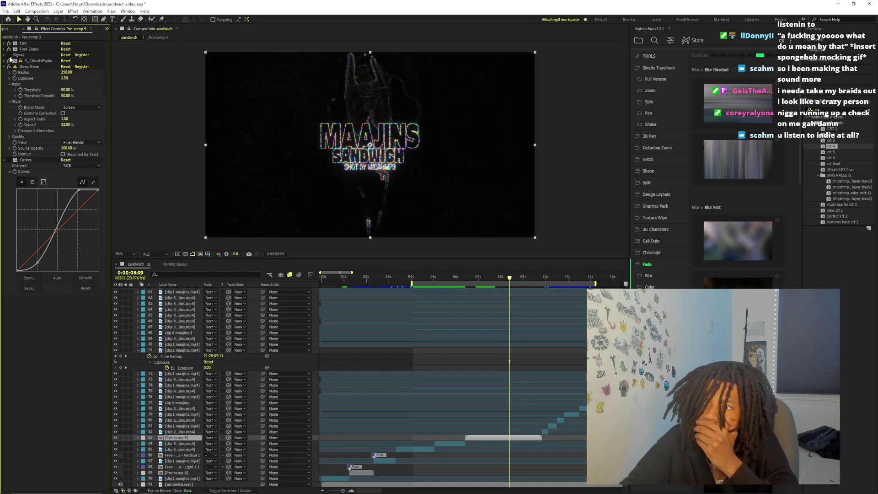
left_click(10, 57)
left_click(10, 57)
left_click(10, 60)
left_click(10, 61)
left_click(10, 61)
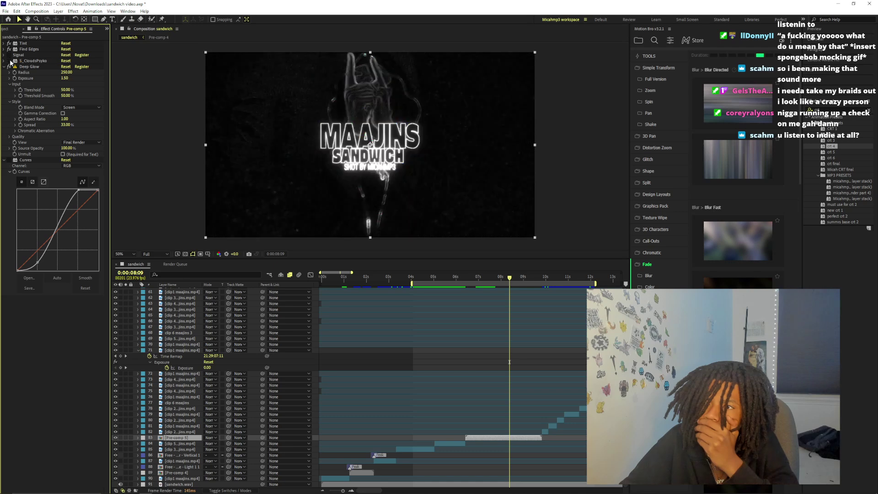
left_click(9, 50)
left_click(8, 50)
left_click(8, 55)
left_click(9, 61)
Set Find Edges' Blend With Original to 31% and preview around 9 seconds
left_click(4, 49)
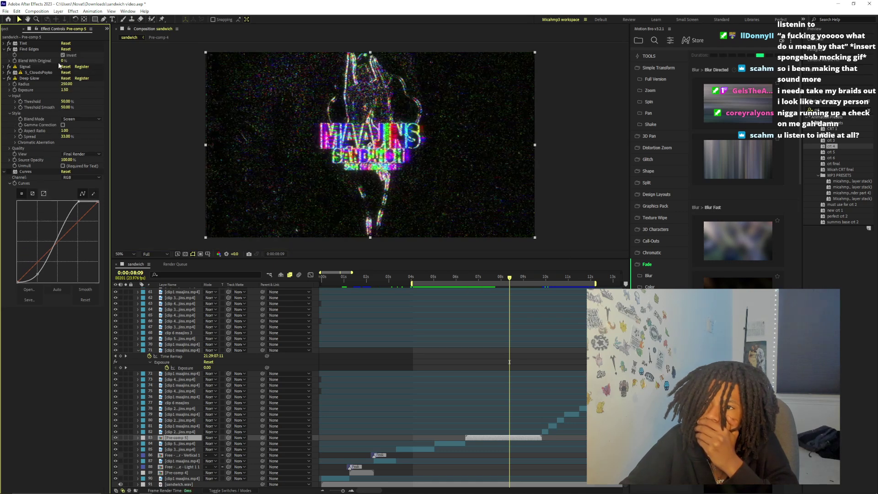
left_click(4, 49)
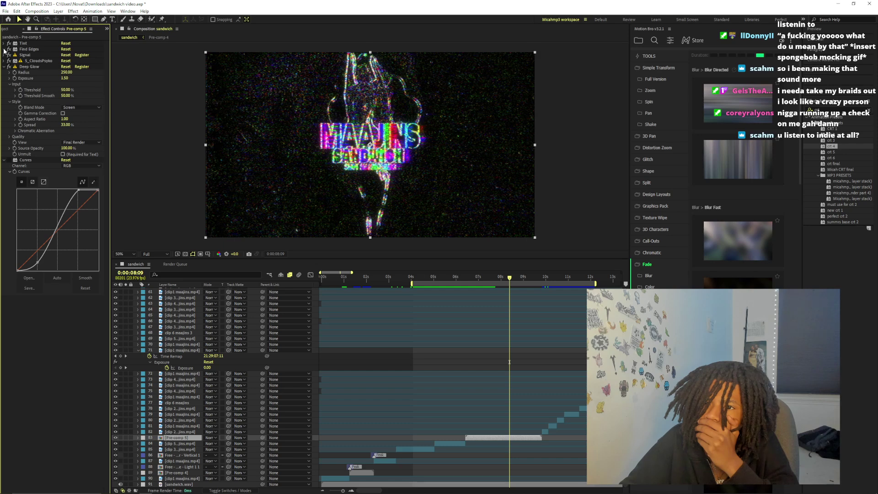
left_click(4, 49)
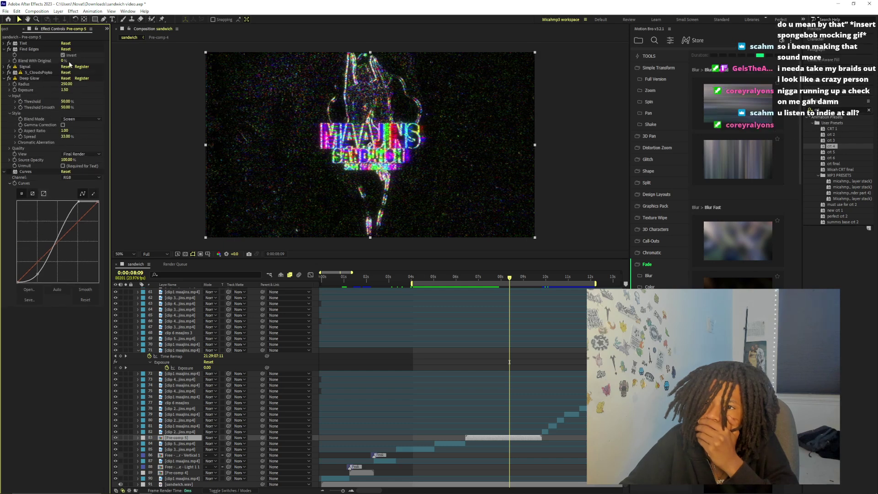
left_click_drag(63, 61, 75, 62)
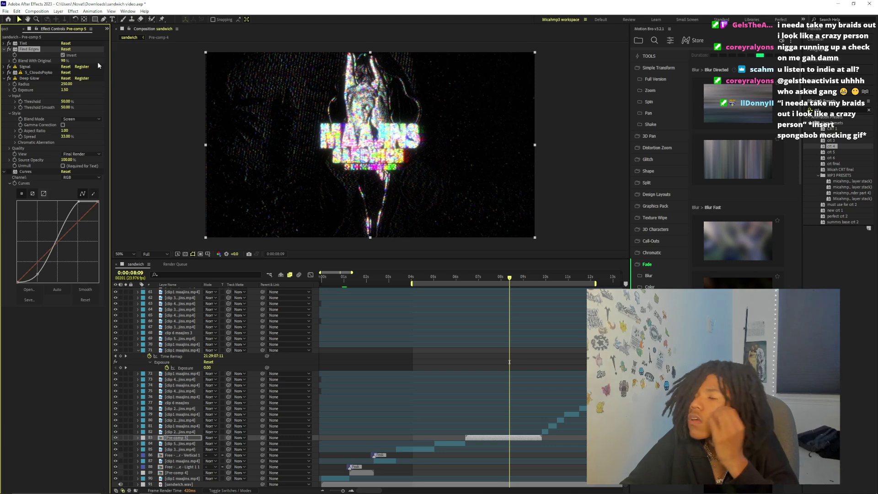
mouse_move(512, 280)
left_mouse_down()
mouse_move(524, 279)
mouse_move(487, 280)
mouse_move(517, 278)
left_mouse_up()
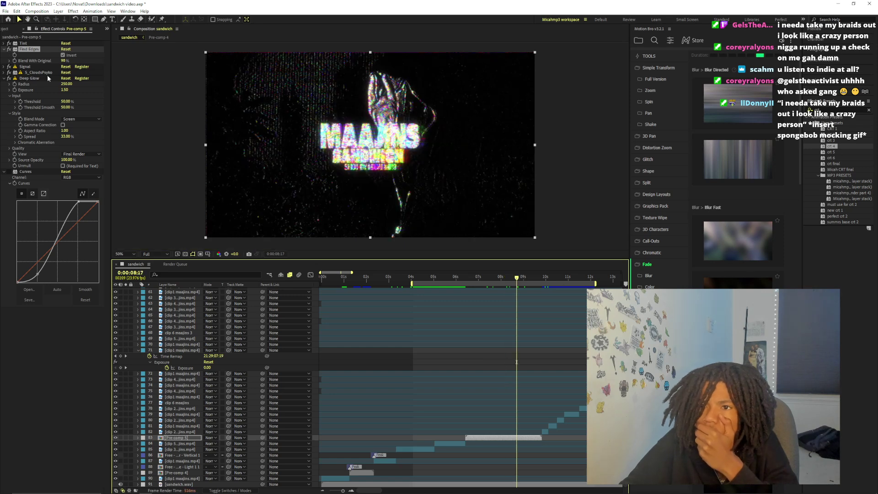
Compare the title with Signal on and off, keep its strength at 40, and raise Signal's Sharpen amount
left_click(9, 67)
left_click(9, 67)
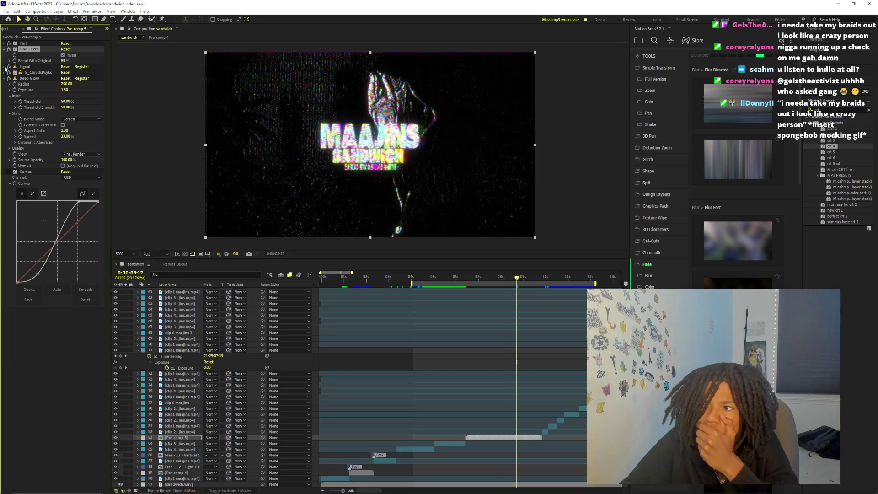
left_click(4, 66)
left_click_drag(61, 79, 60, 79)
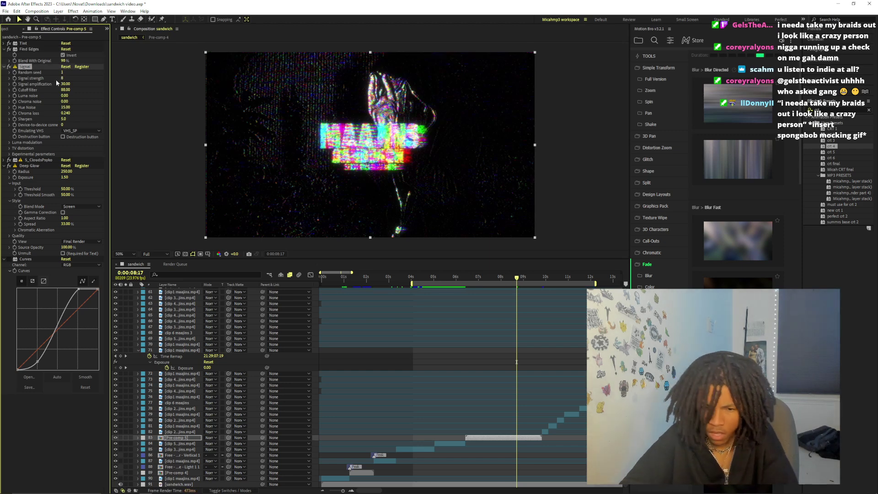
key("ctrl+z")
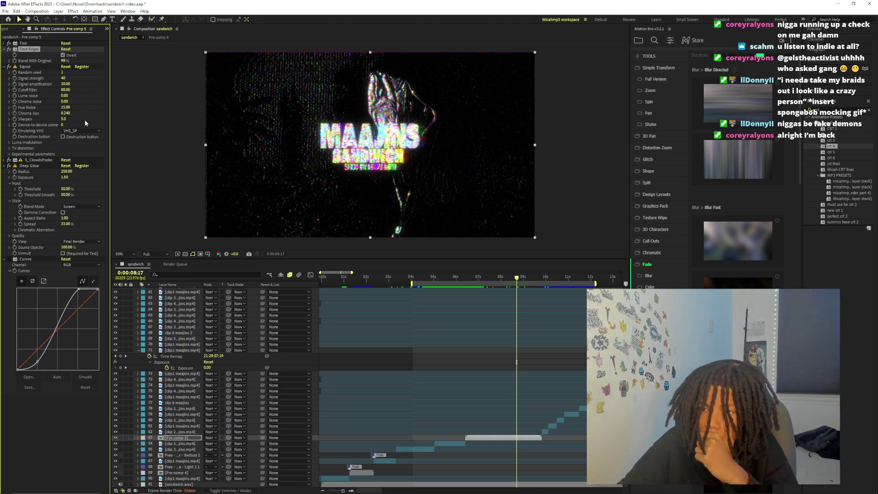
left_click_drag(63, 121, 63, 120)
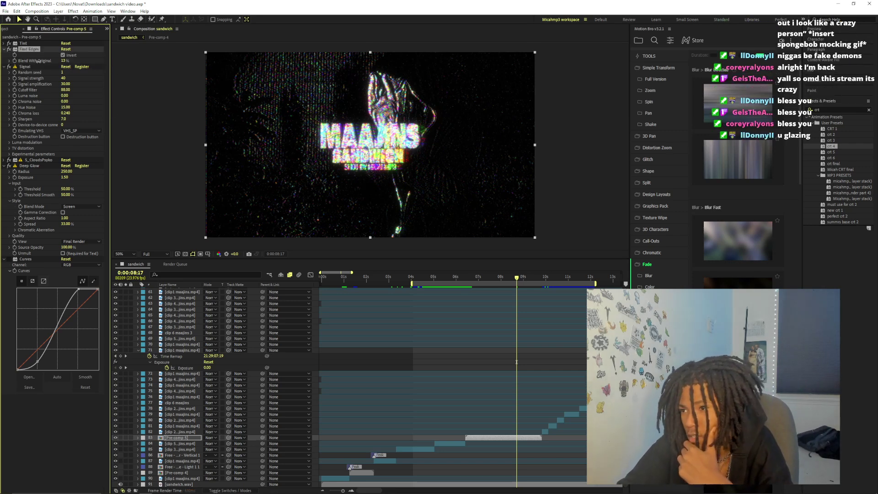
Drop Find Edges' Blend With Original to 0% and review the title near 7 seconds
left_click_drag(63, 60, 38, 61)
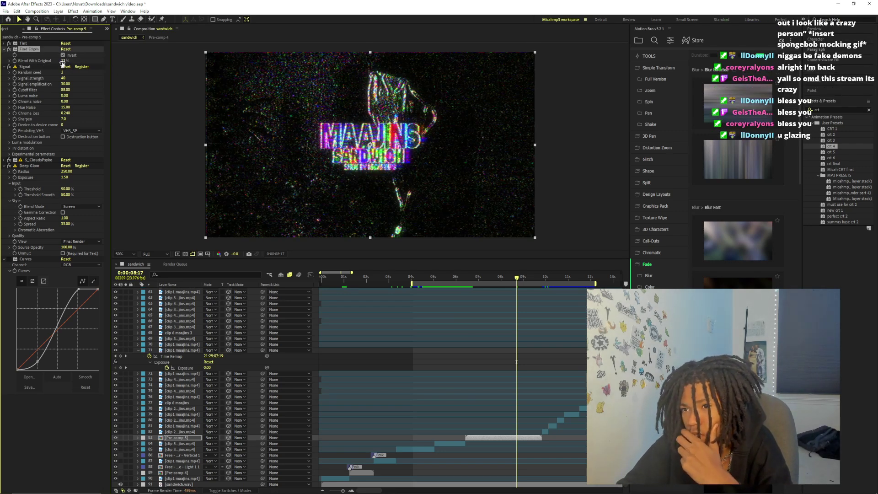
left_click_drag(66, 61, 50, 64)
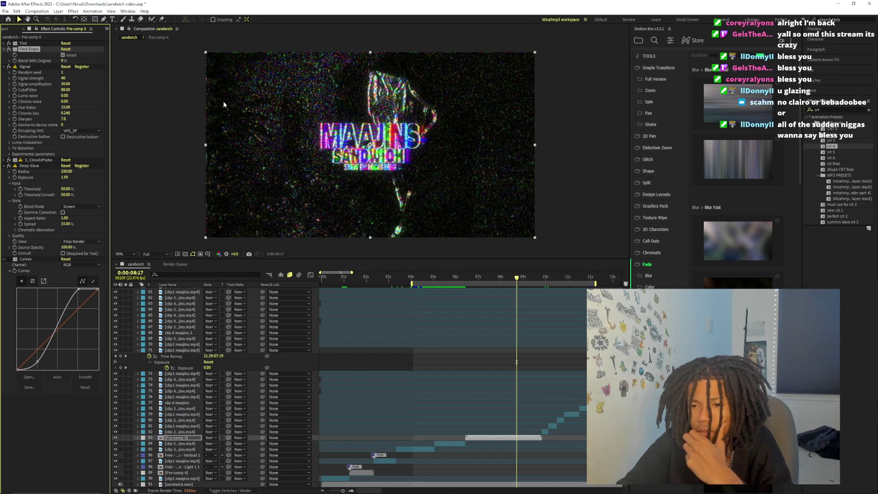
left_click_drag(481, 278, 499, 277)
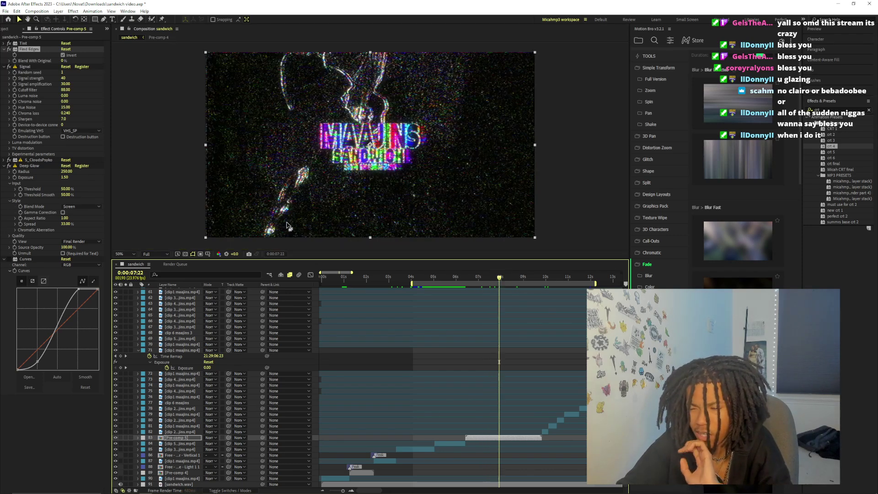
Compare the title with S_CloudsPsyko toggled, then drag Signal's cutoff filter down to 1
left_click(9, 161)
left_click(9, 161)
left_click(9, 161)
left_click(9, 161)
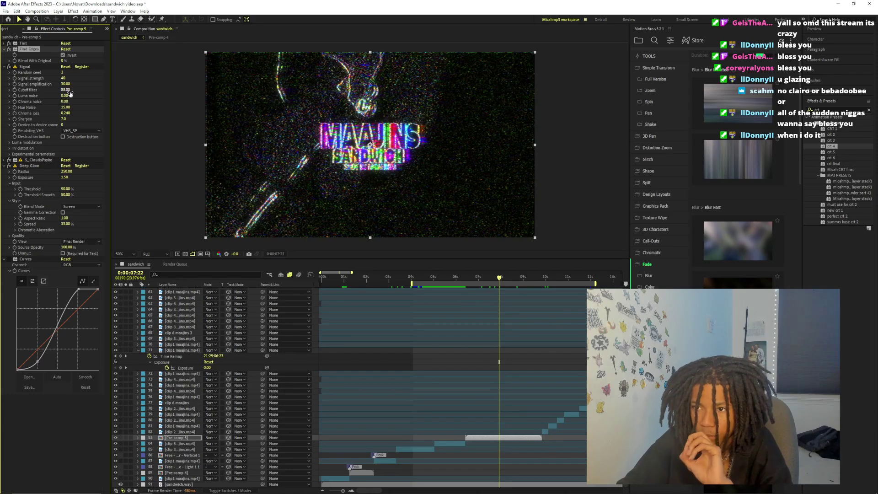
left_click_drag(66, 91, 57, 93)
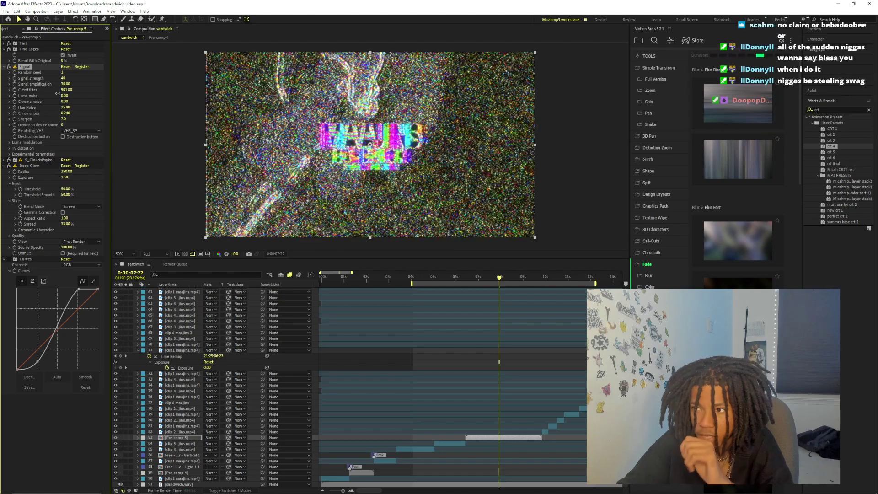
left_click_drag(58, 94, 55, 94)
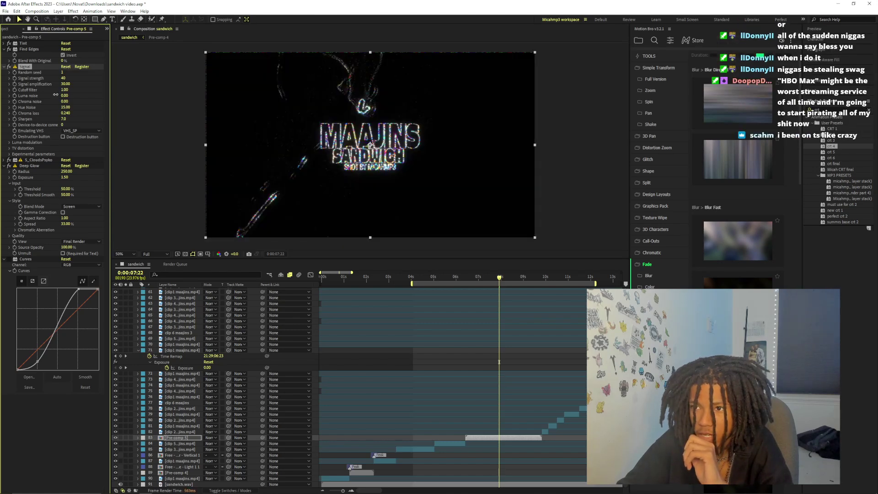
Enter a Signal cutoff filter value of 50, then settle on 25
left_click(64, 90)
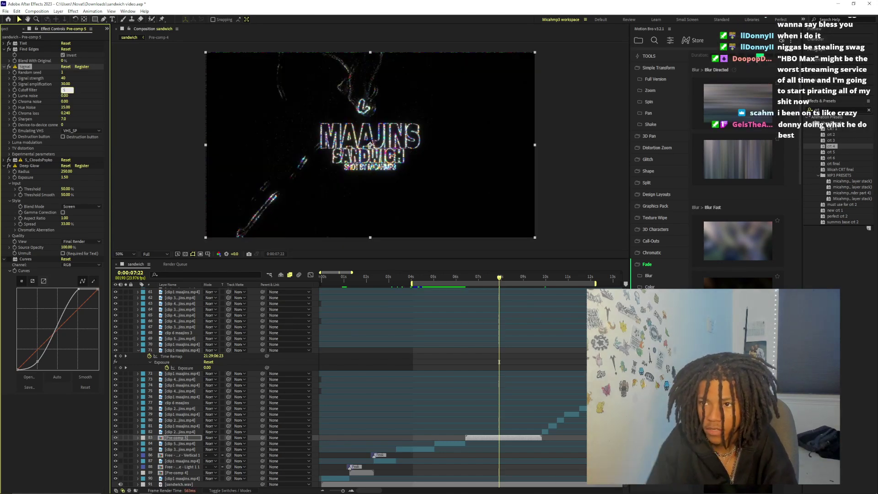
type("50")
key("Return")
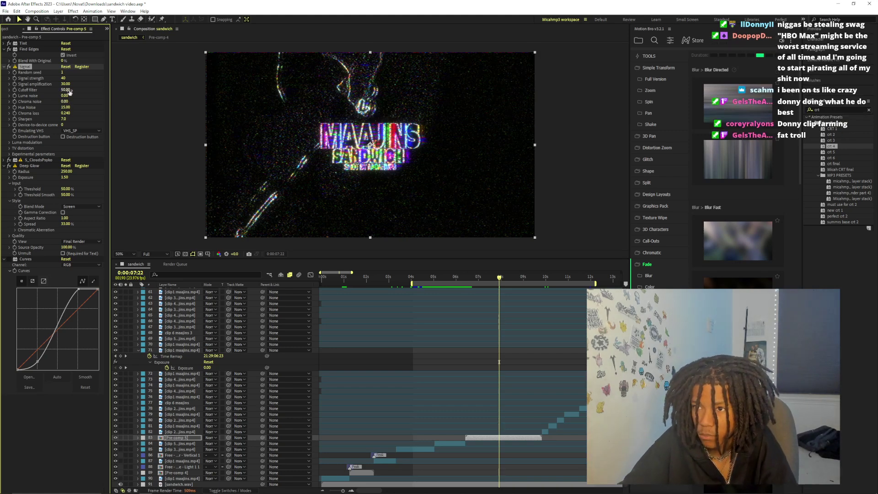
left_click(69, 91)
type("25")
key("Return")
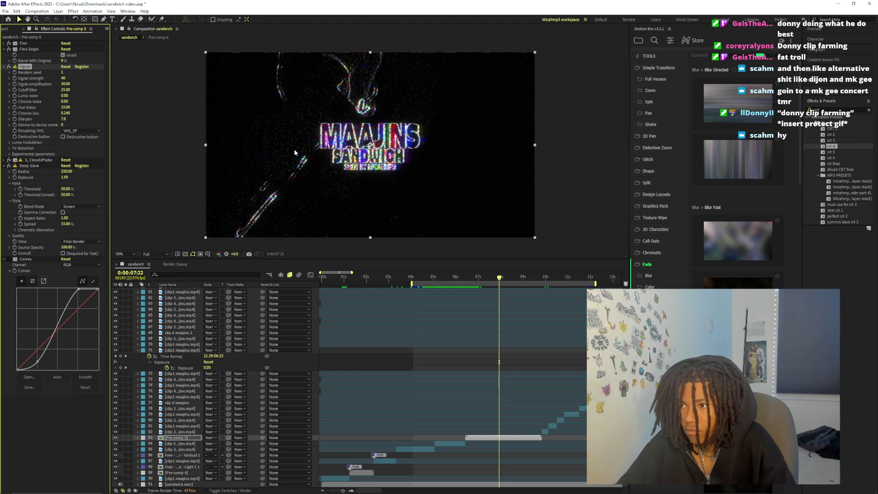
Scrub the title near 8 seconds and set Signal's amplification to 10
left_click_drag(500, 283, 474, 278)
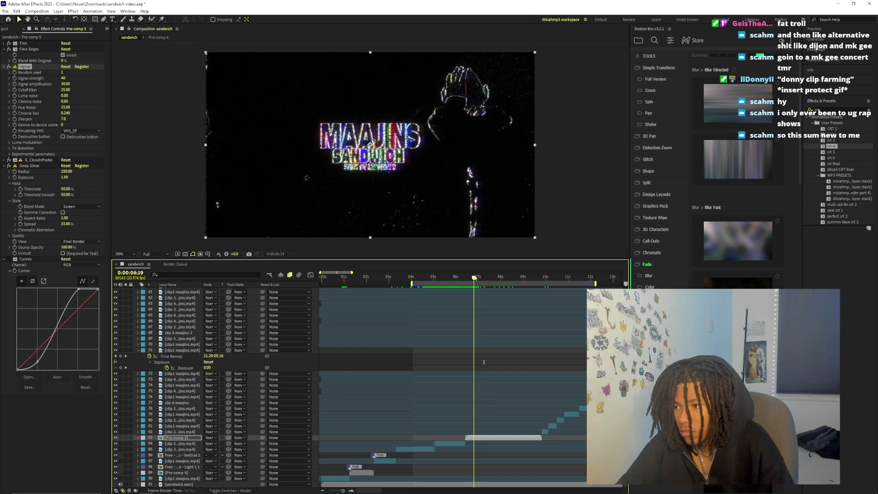
key("period")
key("comma")
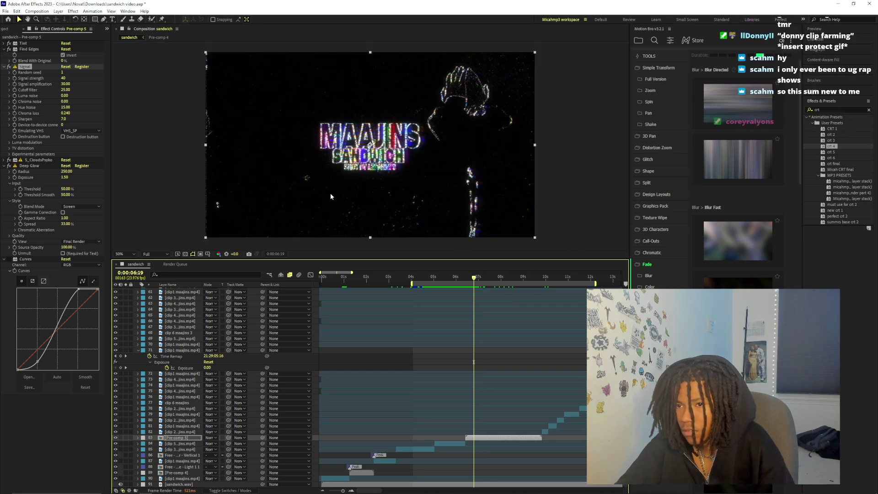
left_click(63, 84)
type("10")
left_click(74, 85)
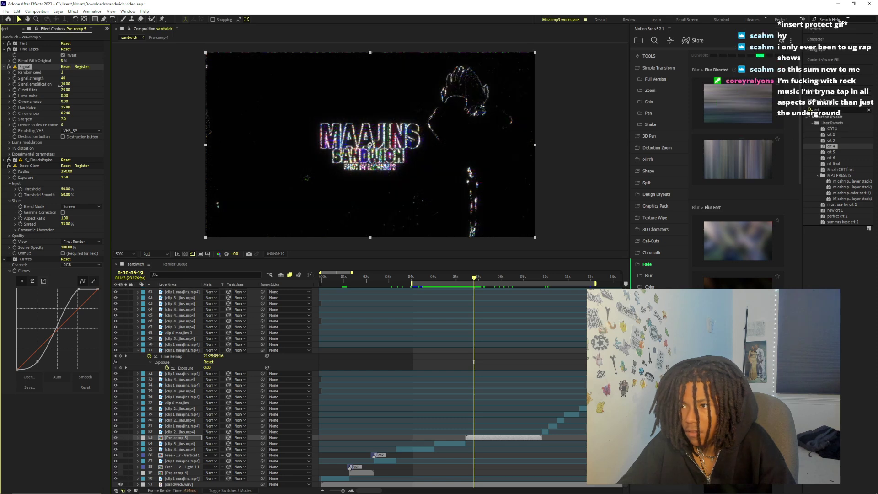
Step through the title from 7:09 toward 9:16, trying Half preview resolution
left_click(487, 278)
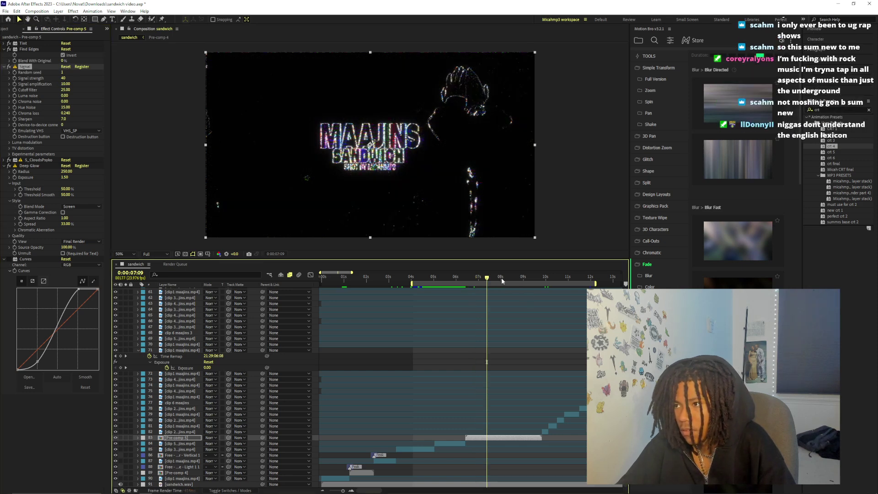
left_click(502, 278)
left_click(155, 253)
left_click(157, 282)
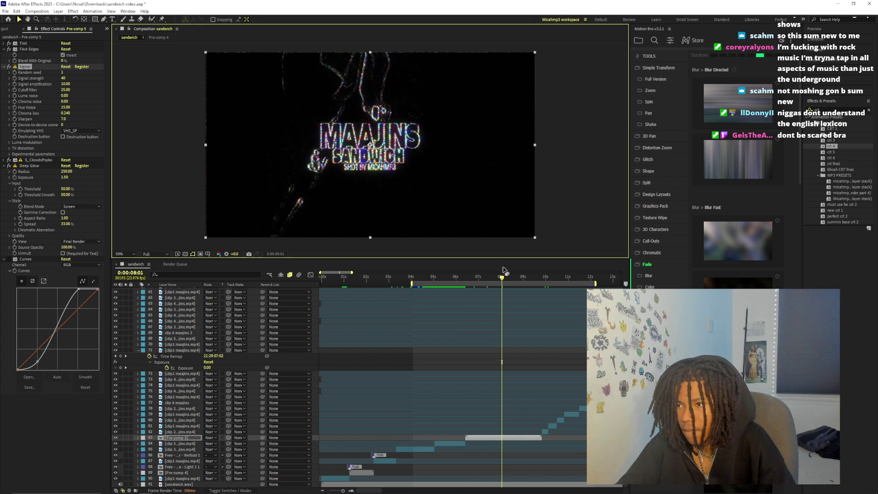
left_click(517, 278)
left_click(530, 279)
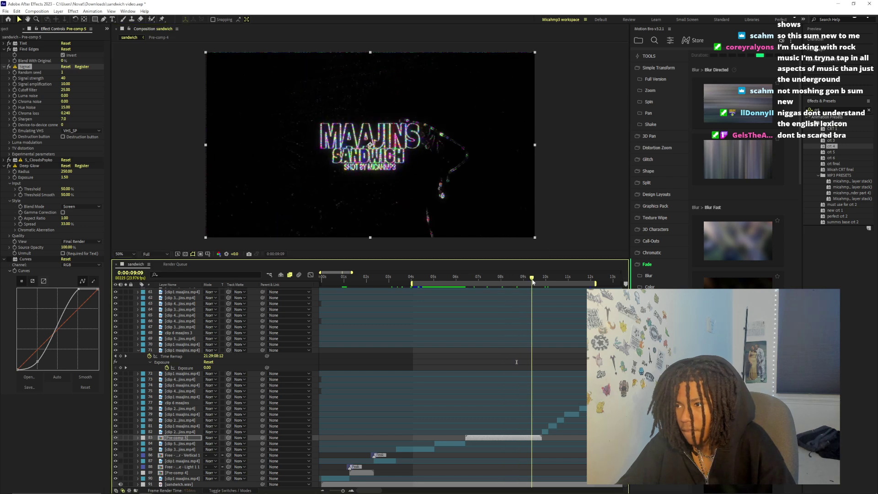
left_click(538, 279)
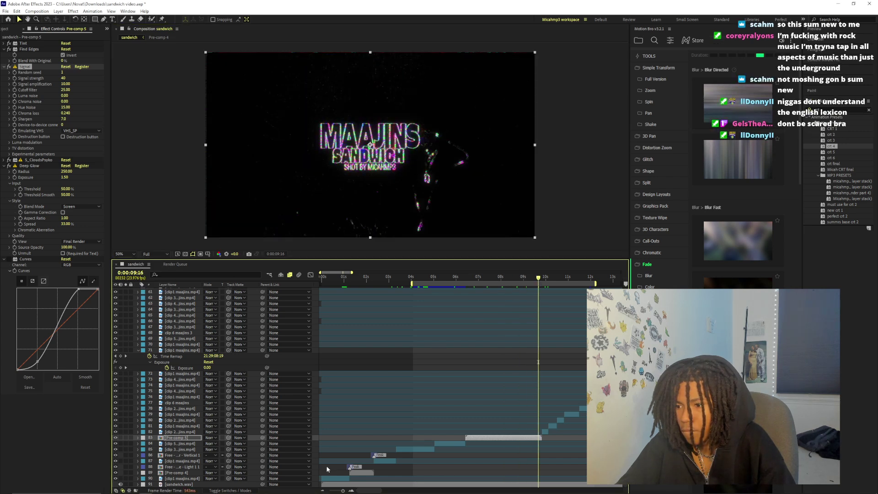
Zoom the timeline to roughly 6–13 seconds and scrub the title from 6:11 to 7:16
left_click_drag(343, 491, 342, 490)
scroll(471, 362, "up", 3)
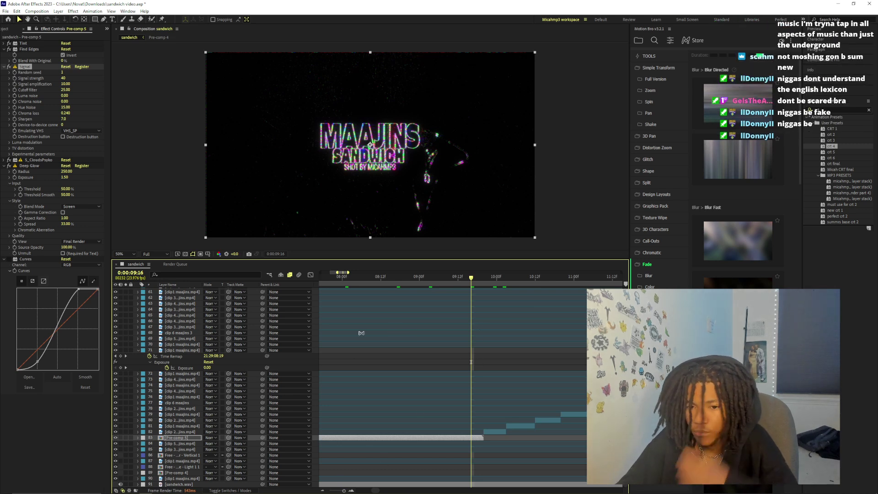
left_click_drag(344, 491, 343, 491)
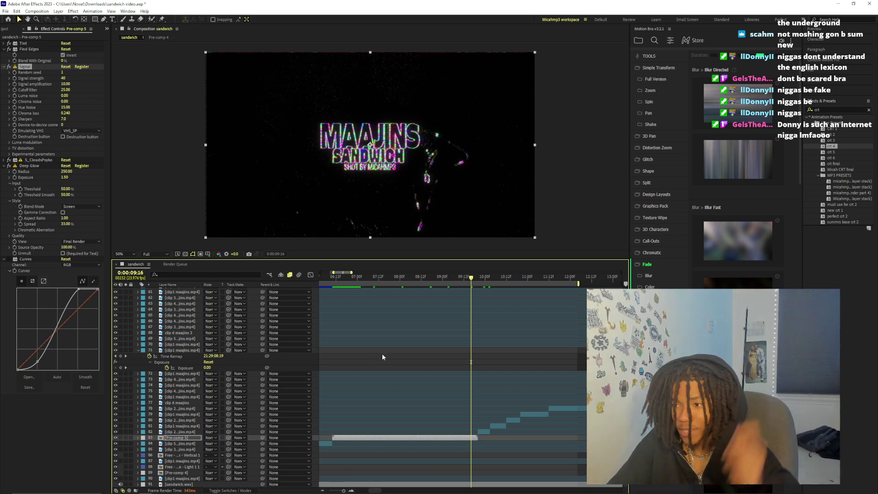
left_click(334, 277)
mouse_move(334, 279)
left_mouse_down()
mouse_move(441, 301)
mouse_move(432, 279)
mouse_move(458, 277)
mouse_move(335, 280)
left_mouse_up()
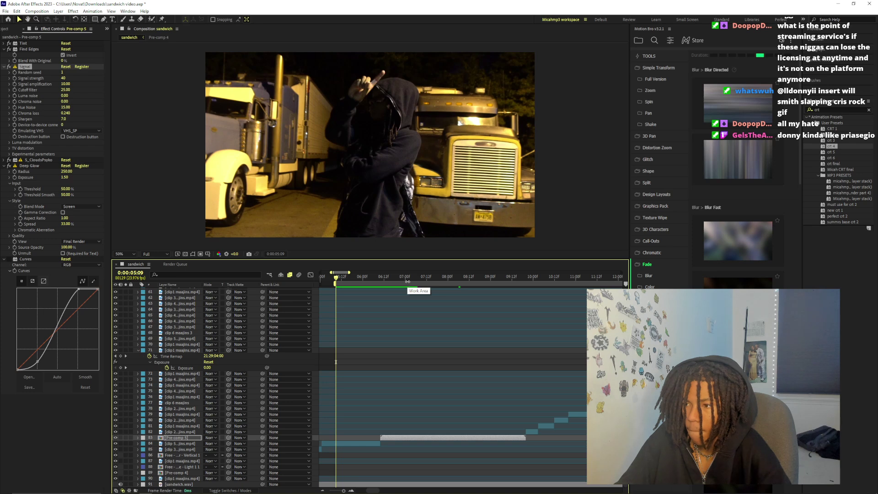
End the work area at 7:19 and preview the title from 5:10 and 7:07
left_click_drag(407, 280, 449, 282)
key("n")
key("n")
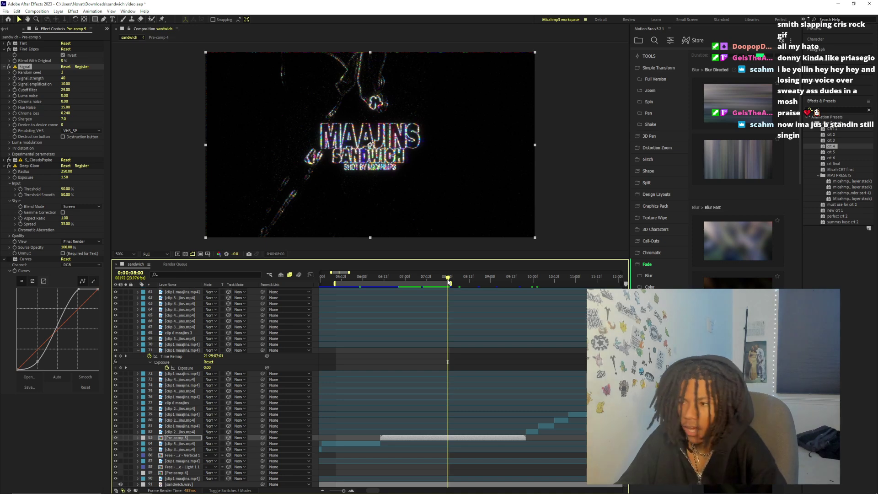
left_click(338, 279)
key("space")
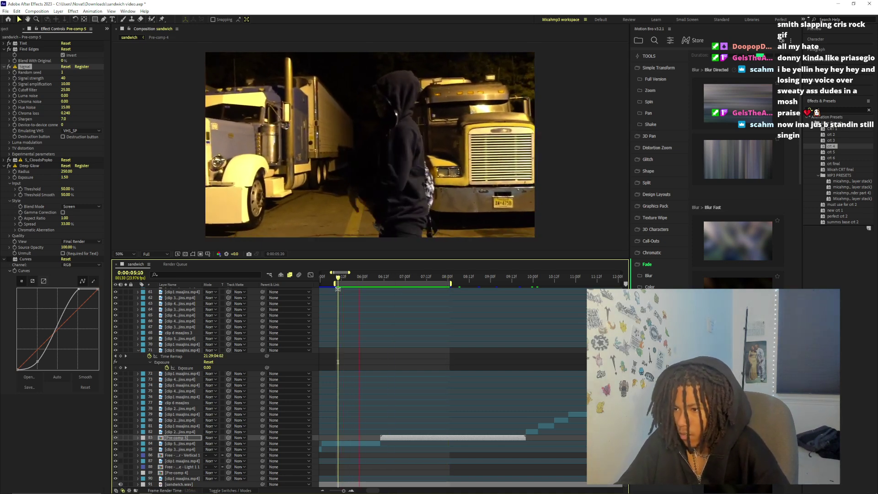
left_click(417, 278)
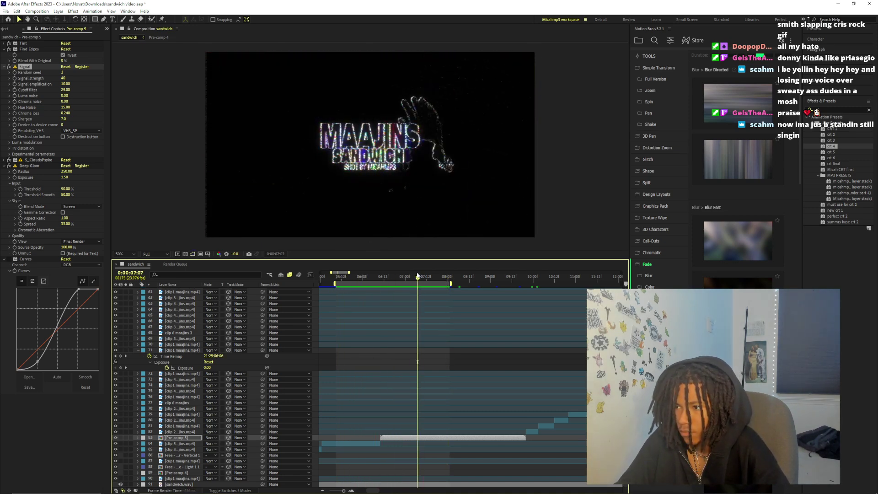
key("space")
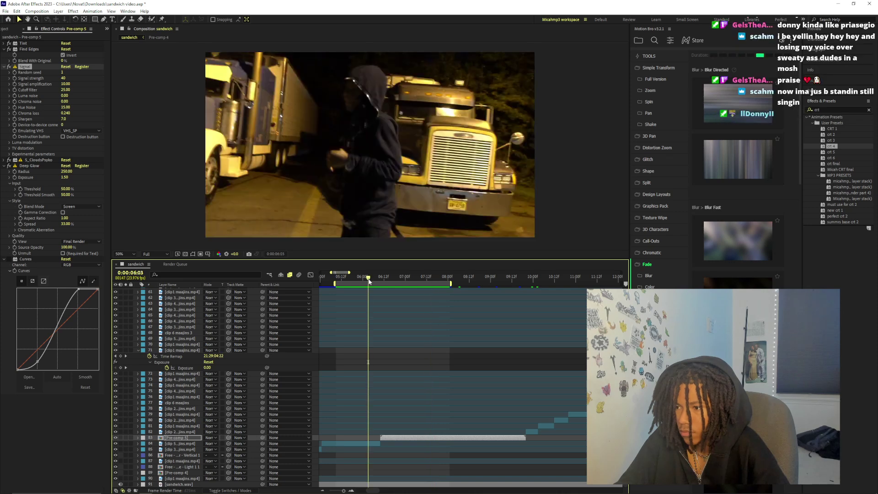
key("space")
Split Pre-comp 5 at the current time and compare the title with and without Curves near 6:15
key("ctrl+shift+d")
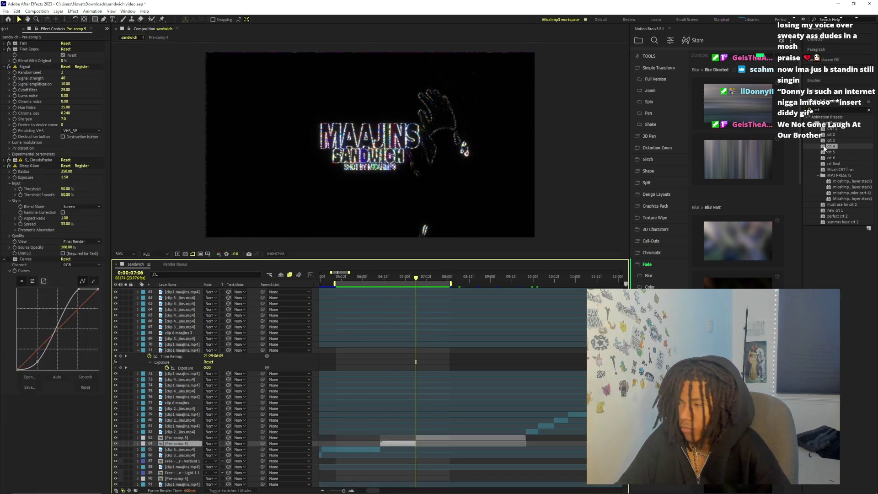
left_click_drag(381, 277, 390, 277)
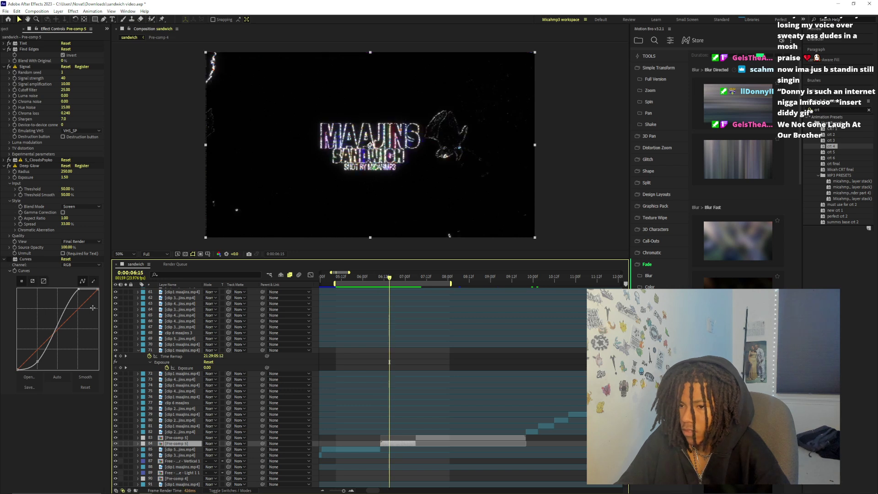
left_click(10, 260)
left_click(10, 259)
left_click(9, 260)
scroll(232, 167, "up", 1)
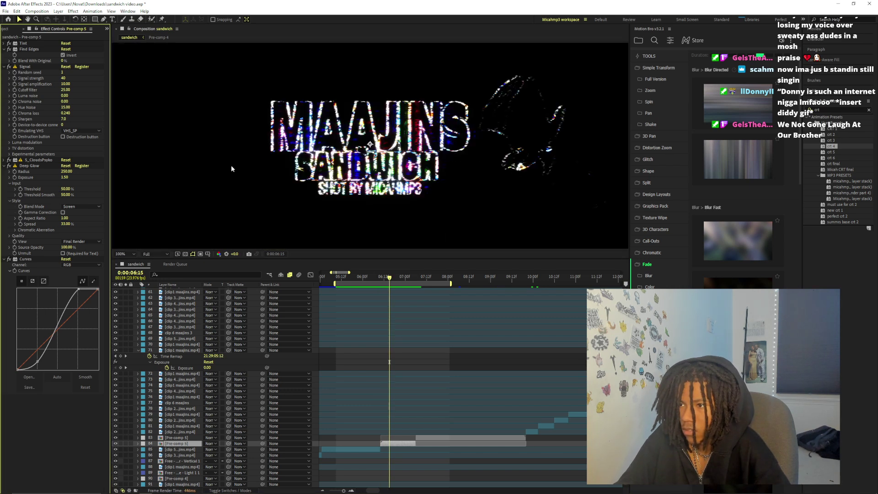
Show layers by source name and cycle preview resolution through Half and Third back to Full
left_click(157, 254)
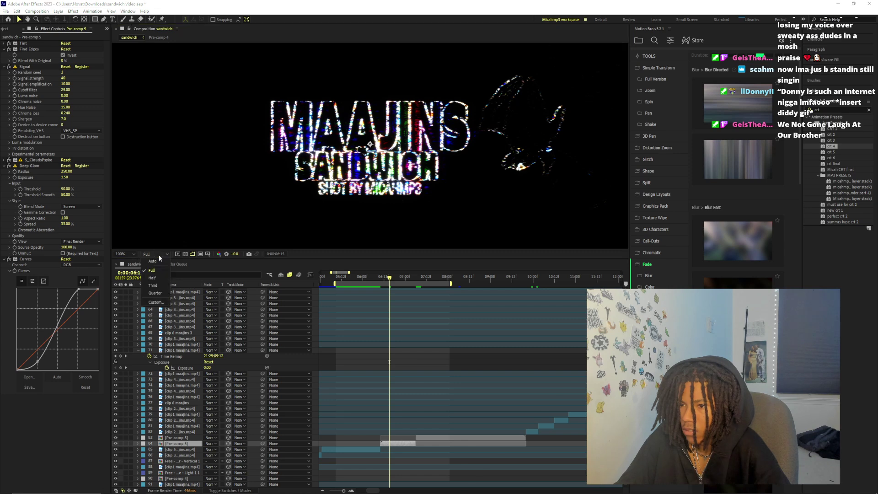
left_click(156, 276)
left_click(160, 255)
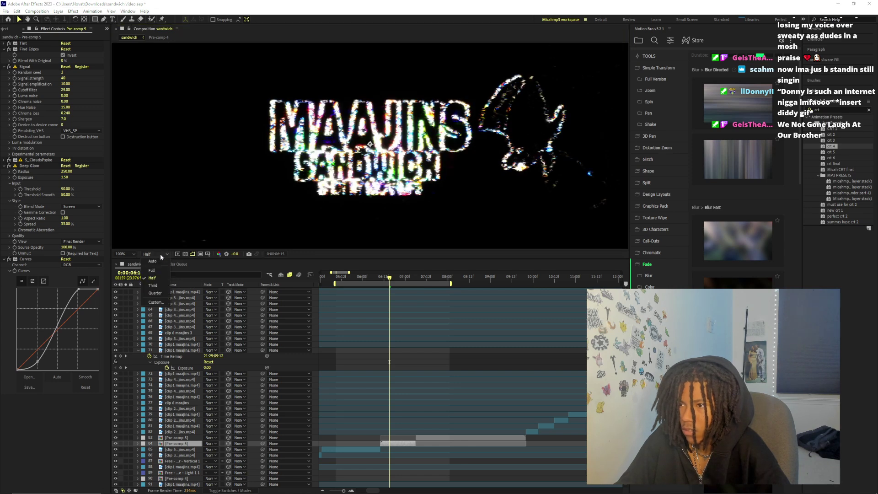
left_click(160, 279)
left_click(159, 283)
left_click(159, 255)
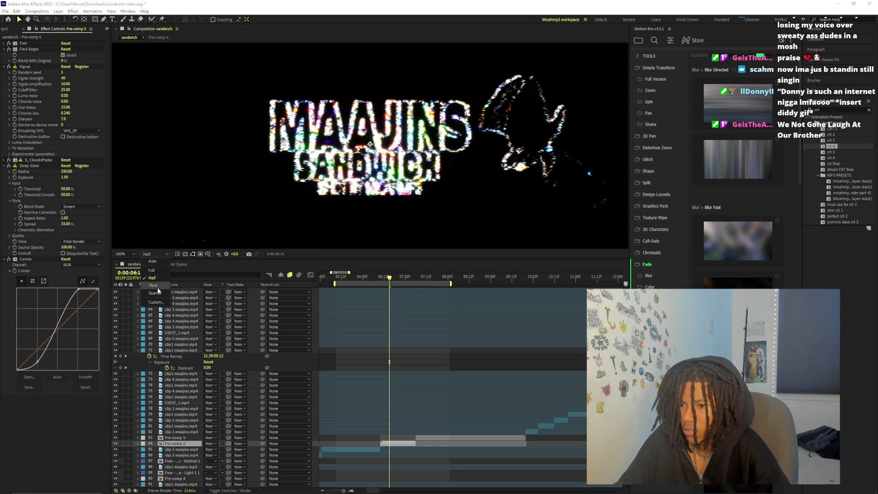
left_click(158, 287)
left_click(157, 254)
left_click(158, 269)
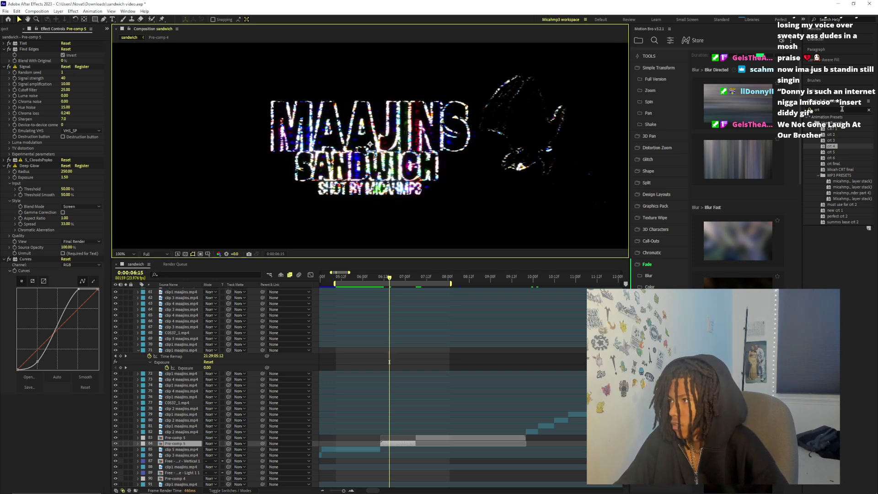
Apply Posterize Time to Pre-comp 5 with a 12 fps frame rate
left_click_drag(842, 109, 720, 110)
type("posterize")
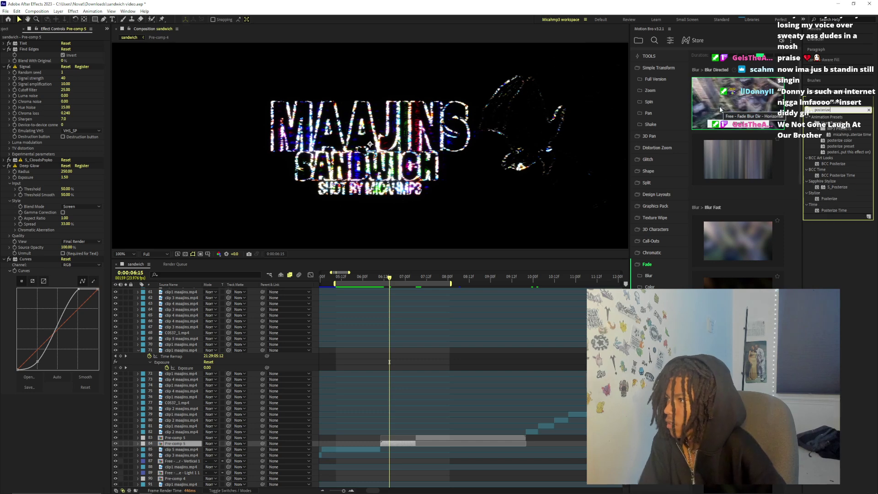
double_click(845, 210)
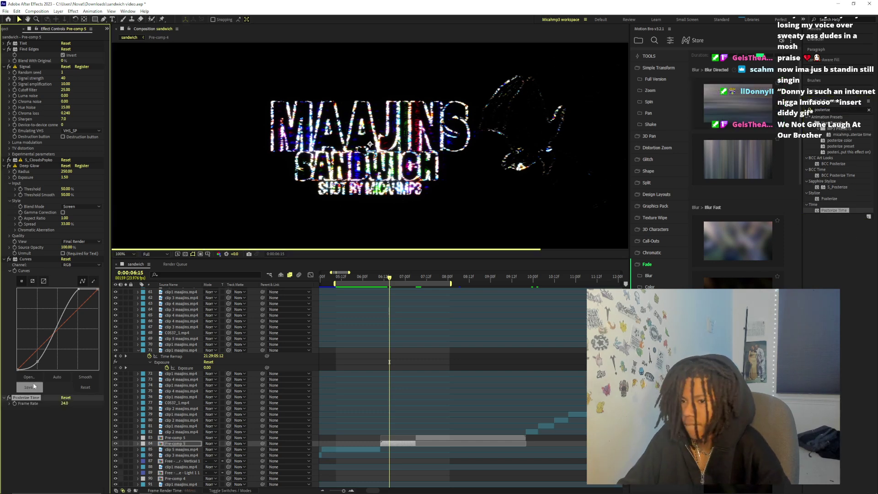
left_click(67, 403)
type("12")
key("Return")
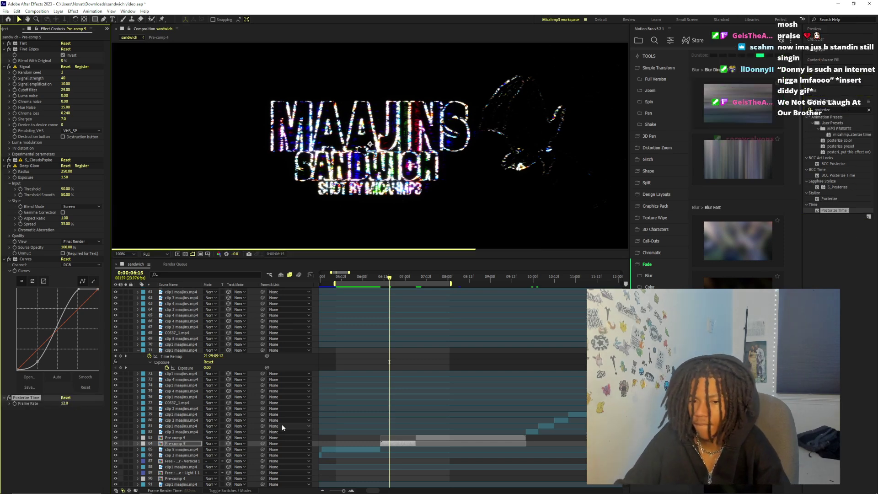
scroll(738, 320, "down", 10)
scroll(737, 321, "down", 15)
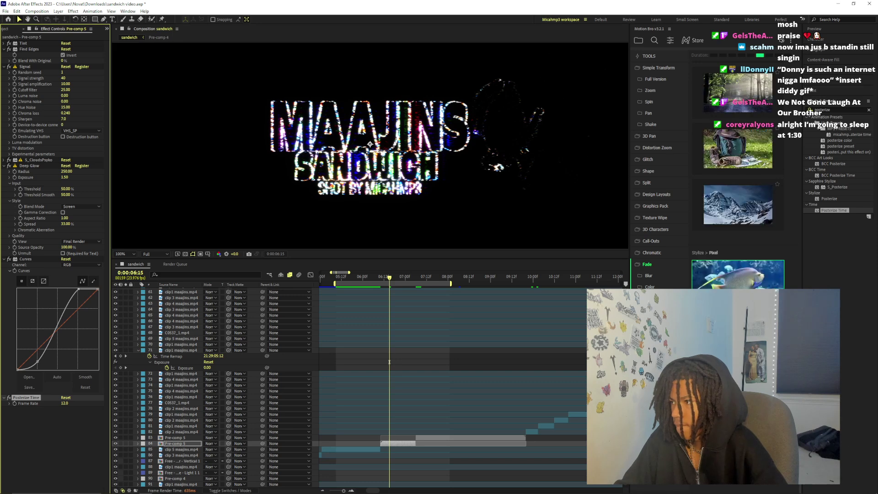
scroll(738, 302, "up", 15)
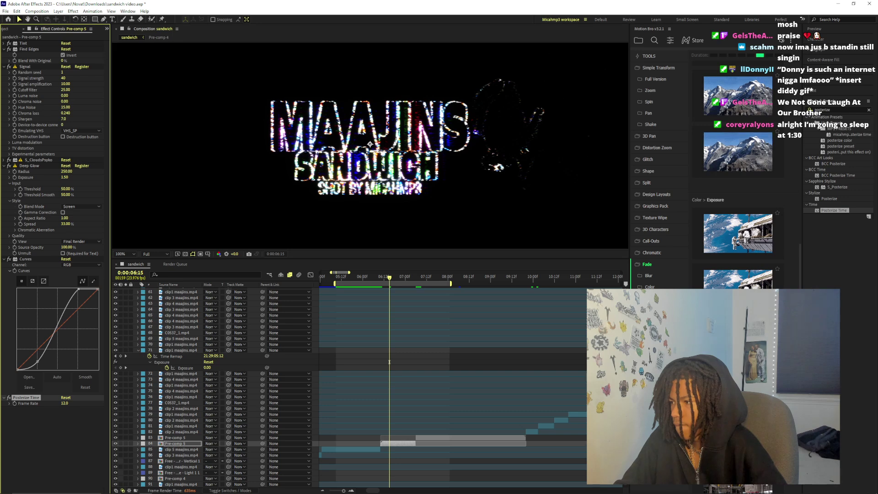
Add the Motion Bro Fade Exposure Light preset and check the title at 0:00:07:01
left_click(738, 300)
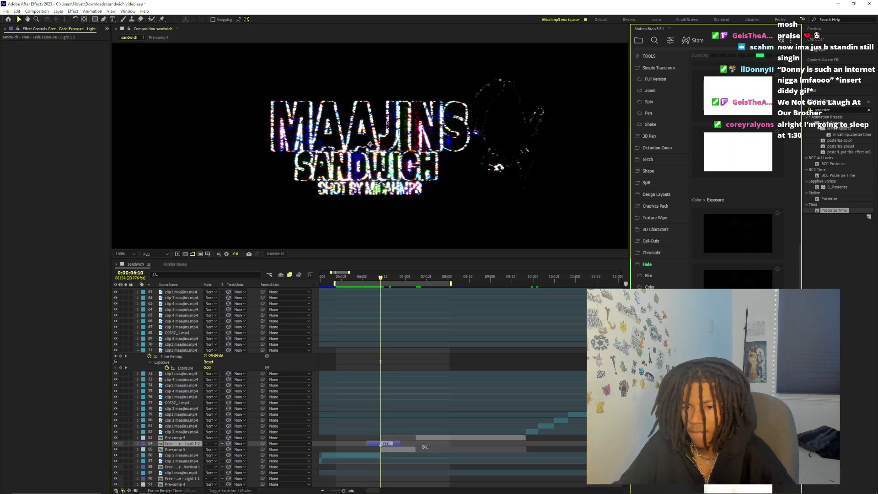
left_click(407, 278)
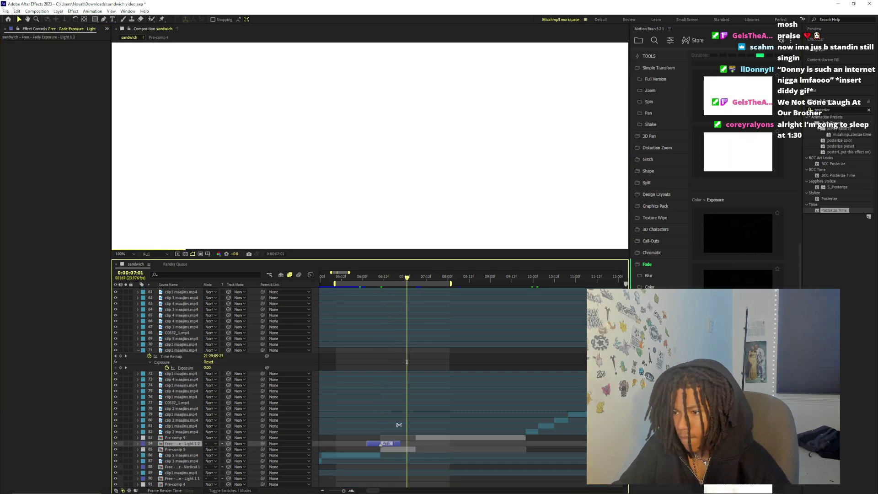
mouse_move(209, 483)
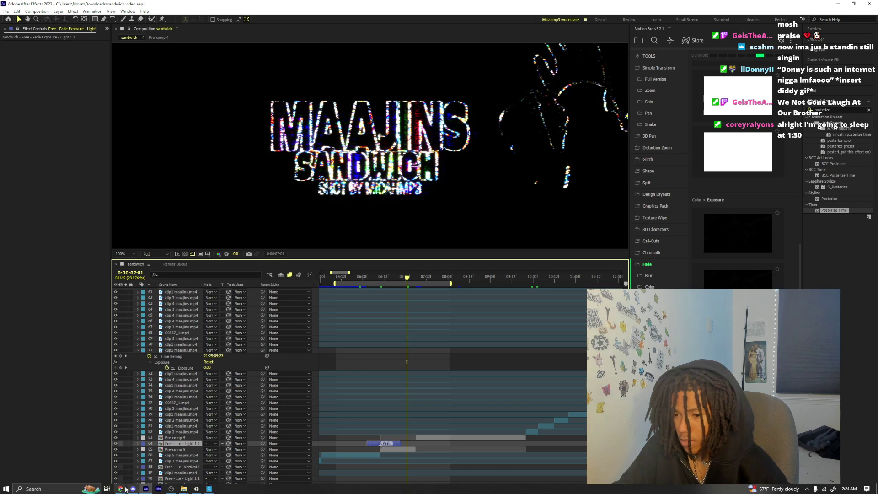
mouse_move(121, 488)
left_click(103, 466)
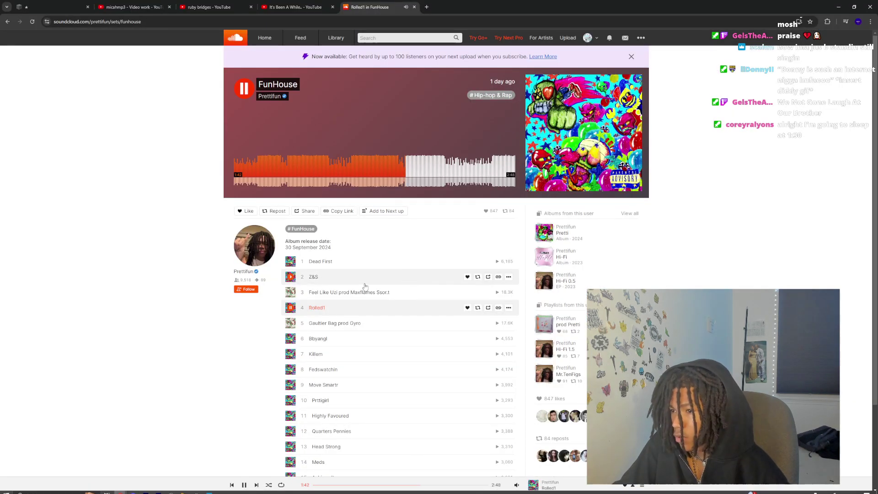
scroll(364, 286, "down", 2)
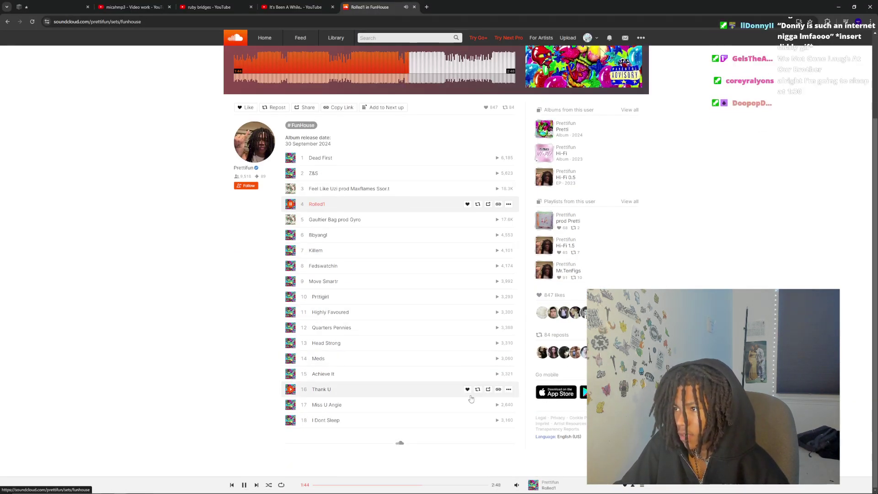
mouse_move(518, 485)
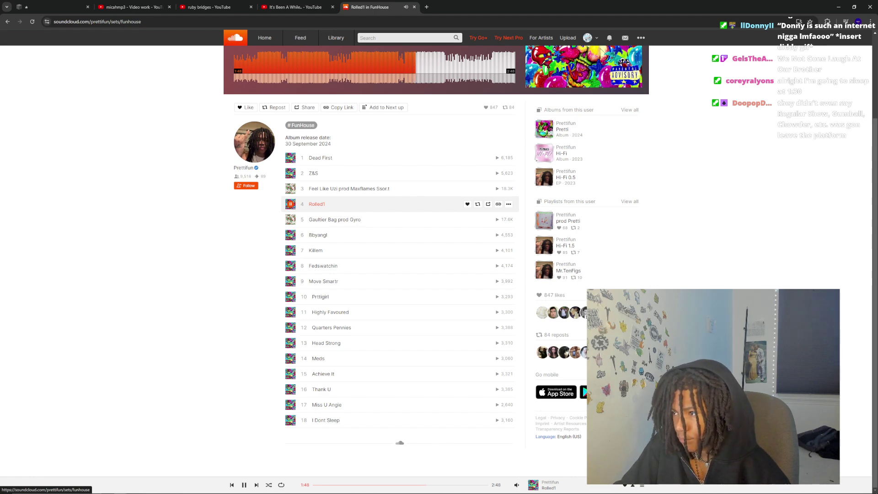
left_click(137, 489)
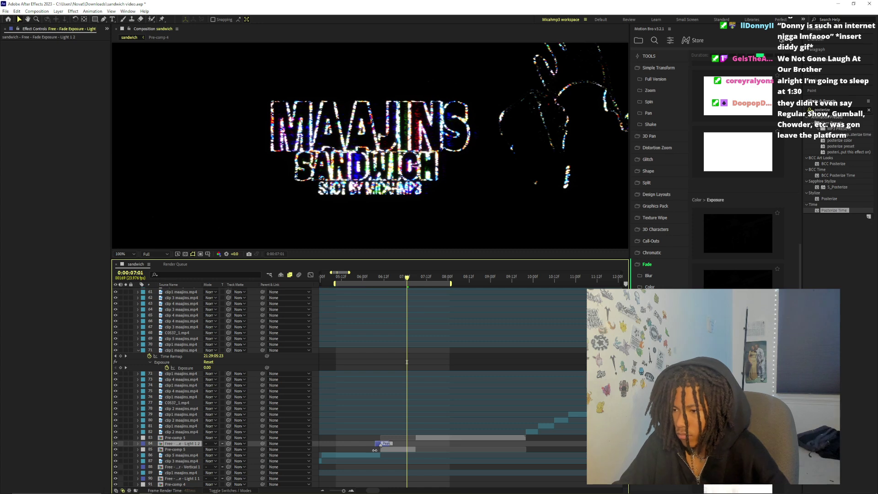
Duplicate the Fade Exposure light layer above Pre-comp 5 and delete all six of Pre-comp 5's effects
key("ctrl+d")
left_click_drag(196, 445, 205, 435)
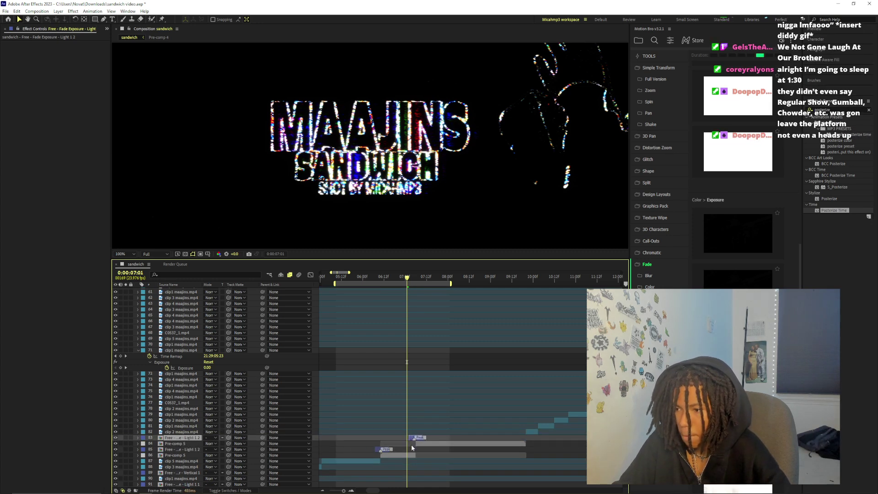
left_click(428, 445)
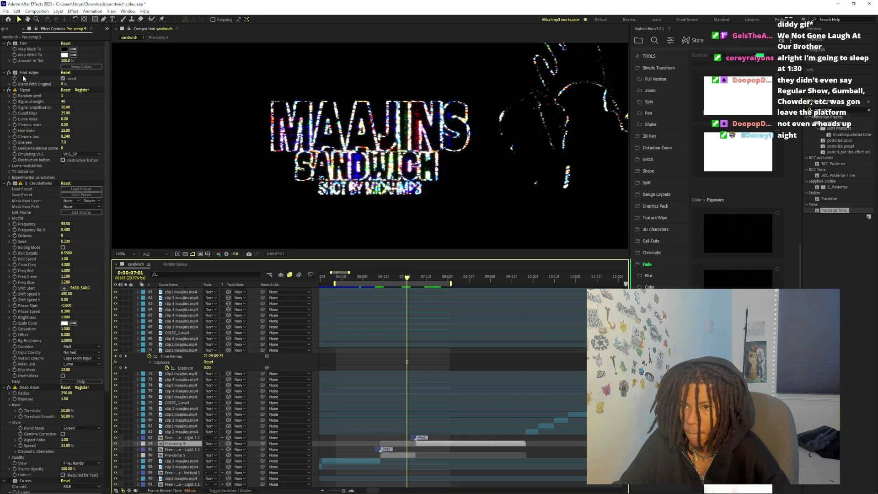
left_click(4, 43)
left_click(4, 49)
left_click(4, 55)
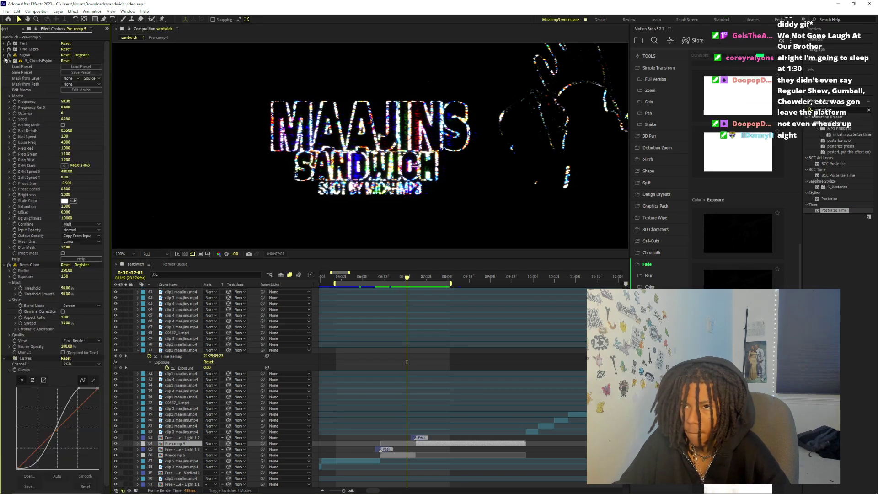
left_click(4, 61)
left_click(4, 66)
left_click(5, 73)
left_click(25, 73)
left_click(28, 45, "shift")
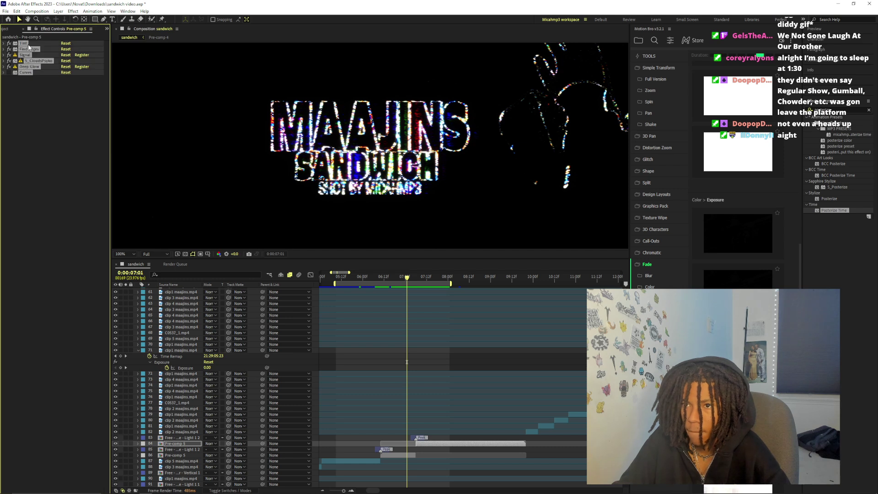
key("Delete")
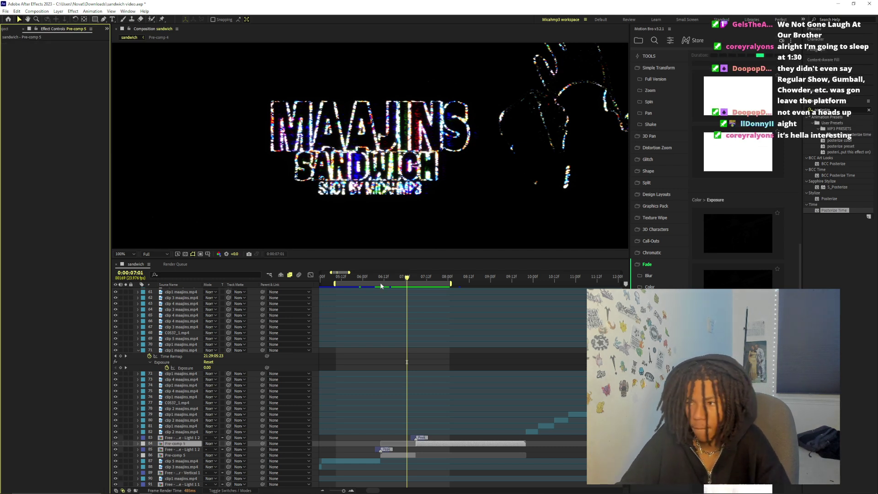
Extend the work area to about 10:20 and preview the edit from around 04:17
mouse_move(451, 285)
left_mouse_down()
mouse_move(515, 307)
mouse_move(595, 304)
left_mouse_up()
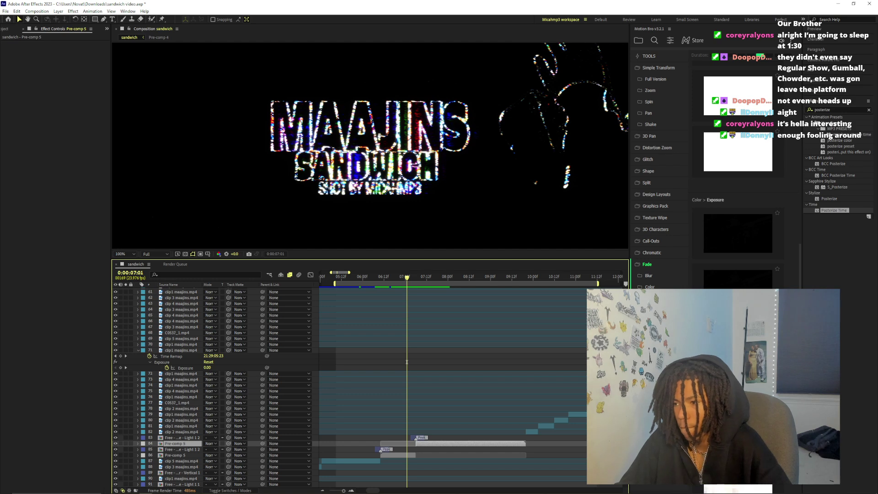
mouse_move(368, 283)
left_mouse_down()
mouse_move(269, 289)
mouse_move(363, 300)
left_mouse_up()
key("comma")
scroll(376, 297, "down", 1)
mouse_move(411, 278)
left_mouse_down()
mouse_move(405, 280)
mouse_move(419, 277)
left_mouse_up()
key("space")
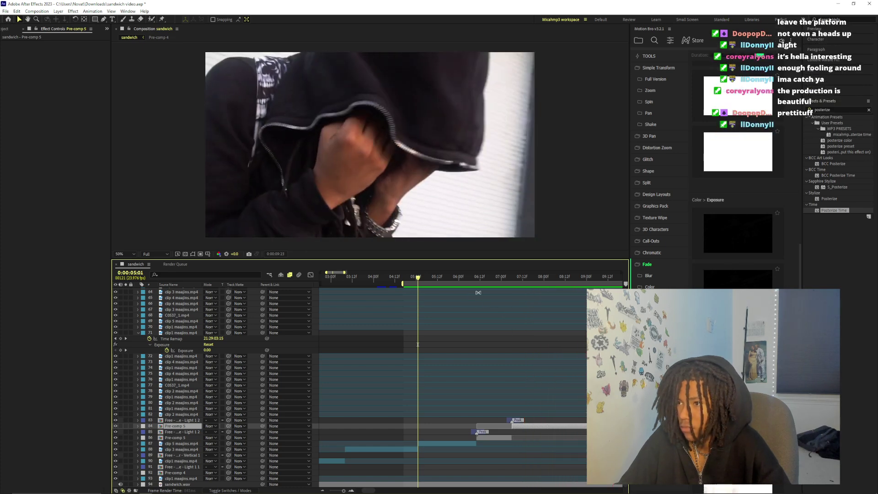
Select the clip 5 maajins.mp4 layer and move to its 05:13 frame
left_click(471, 277)
left_click(414, 278)
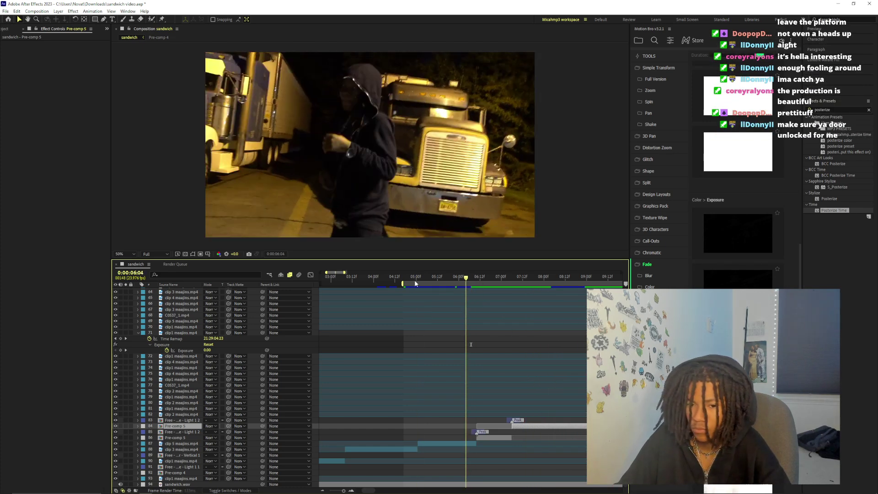
left_click_drag(343, 491, 345, 491)
left_click(492, 444)
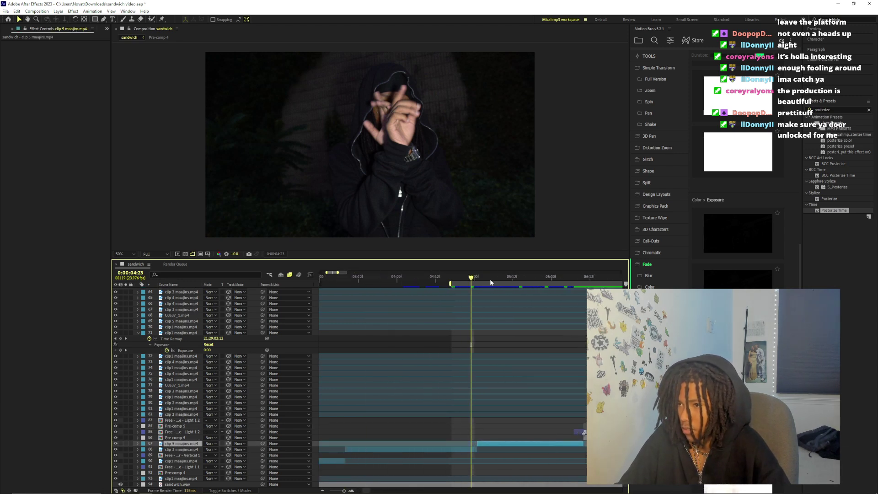
left_click_drag(490, 280, 516, 280)
Apply CC Bend It to clip 5 from an effects search for 'cc b'
left_click(840, 110)
type("cc")
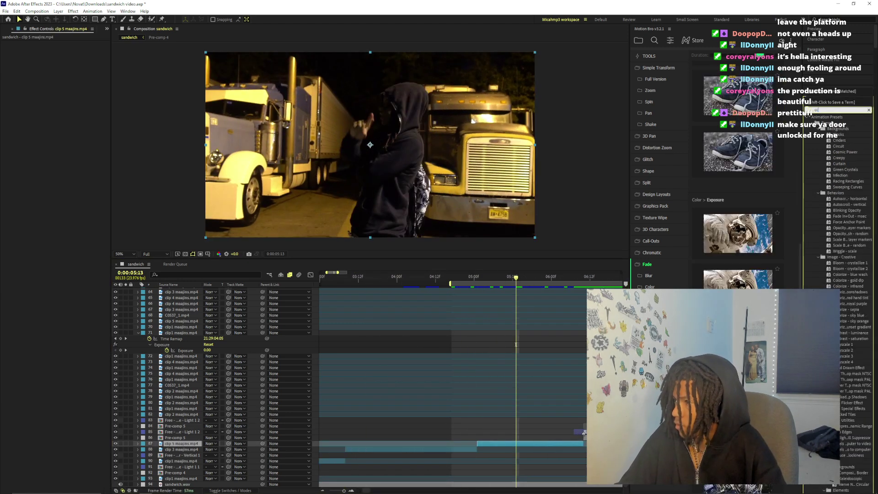
type(" b")
left_click_drag(830, 234, 52, 57)
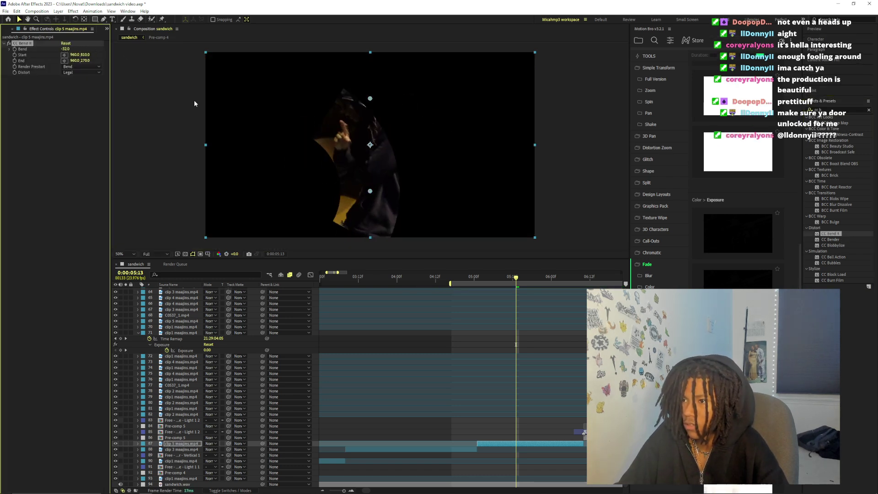
key("ctrl+z")
Set CC Bend It's Render Prestart to Static and Distort to Extended, keeping Bend at 0
left_click(80, 72)
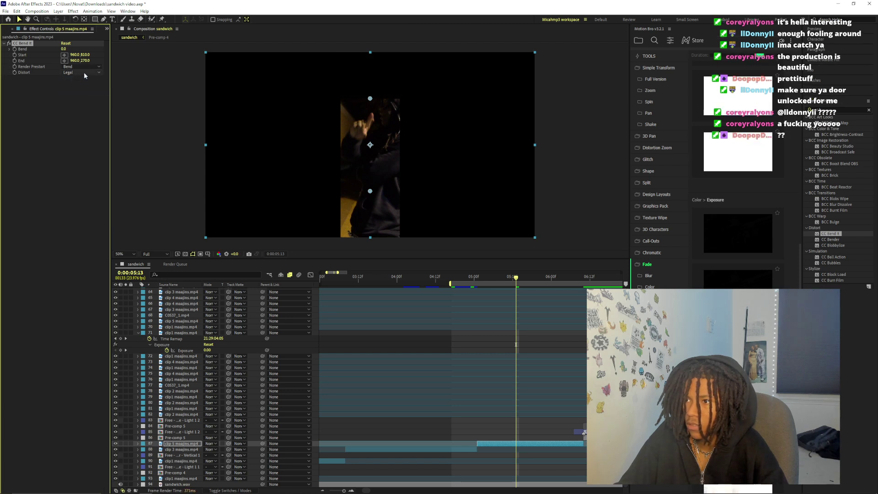
left_click(83, 67)
left_click(81, 75)
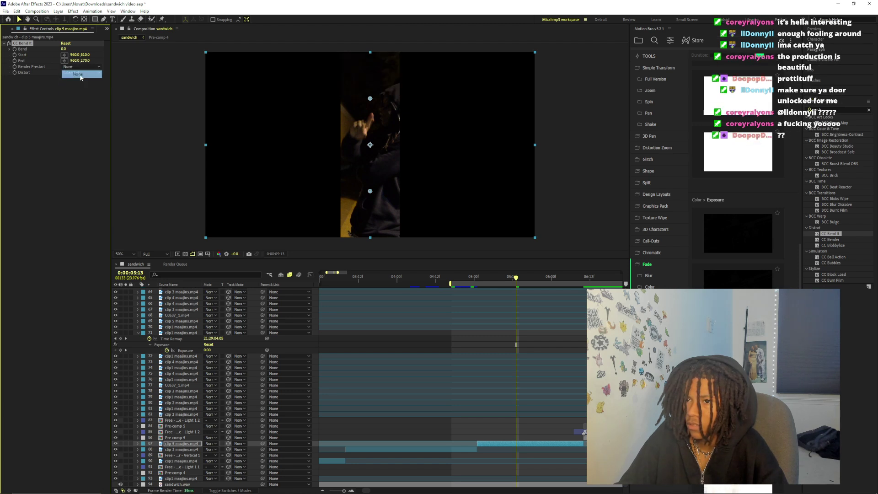
left_click(83, 67)
left_click(81, 82)
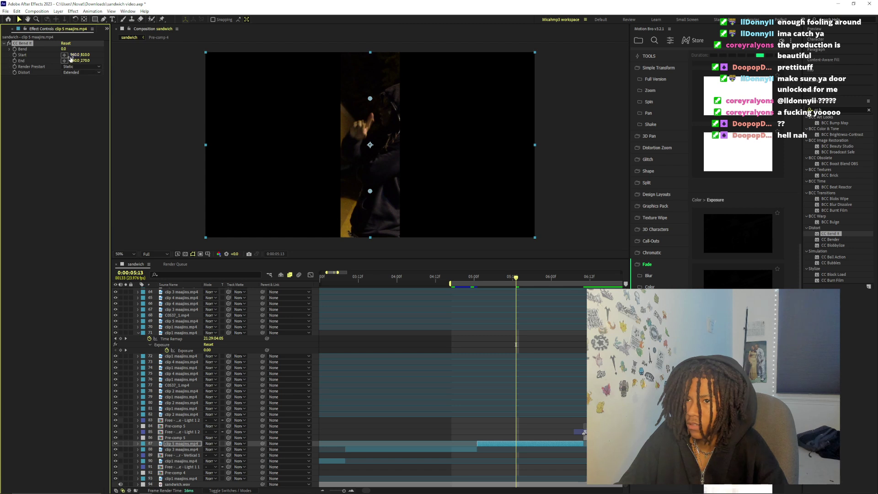
left_click_drag(64, 49, 29, 56)
key("ctrl+z")
left_click_drag(517, 280, 455, 281)
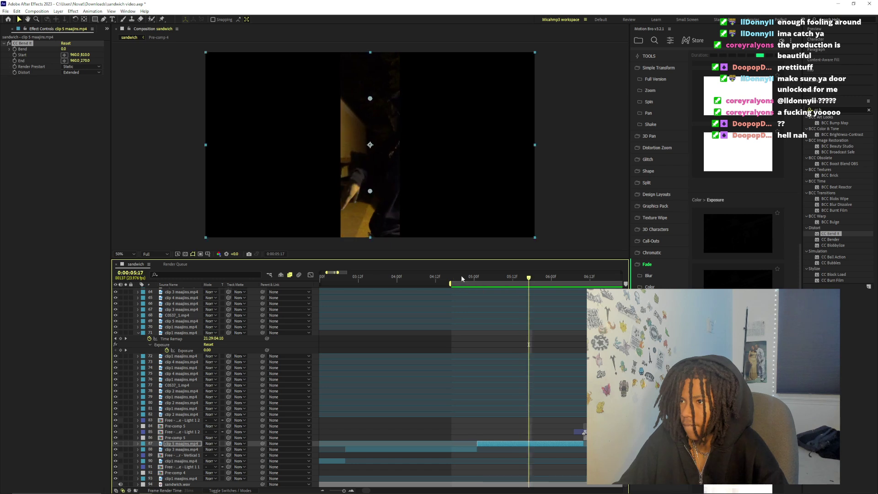
Duplicate the clip 5 layer and delete CC Bend It from the copy
key("space")
key("ctrl+d")
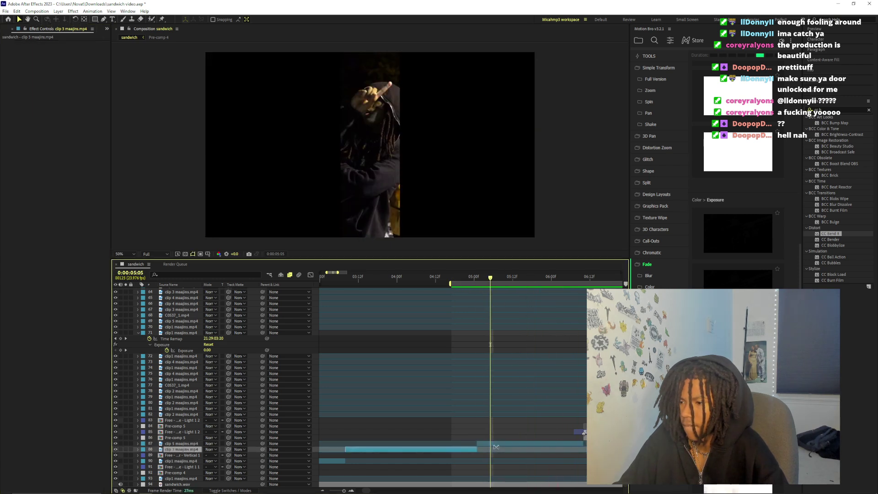
key("Delete")
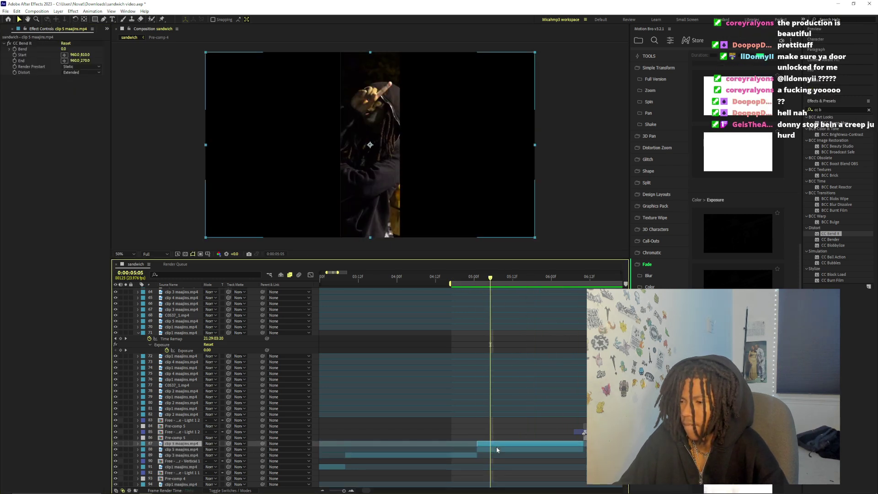
key("ctrl+d")
left_click(45, 43)
key("Delete")
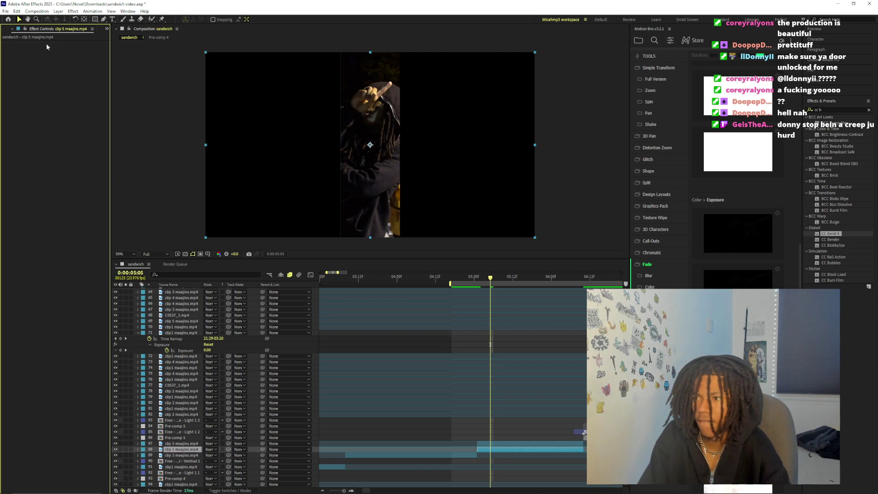
Scale clip 5 up to 112% at around 0:00:05:11
left_click(510, 278)
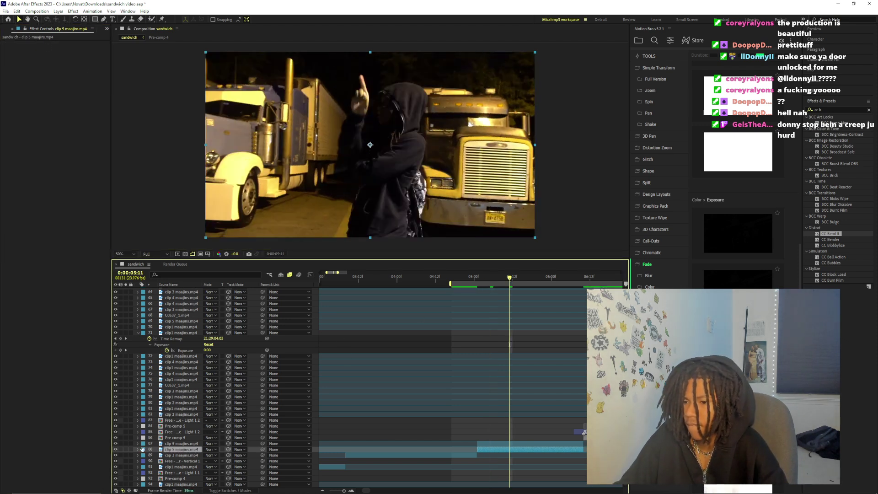
left_click(137, 444)
left_click(144, 455)
left_click_drag(211, 472, 218, 471)
scroll(467, 354, "down", 3)
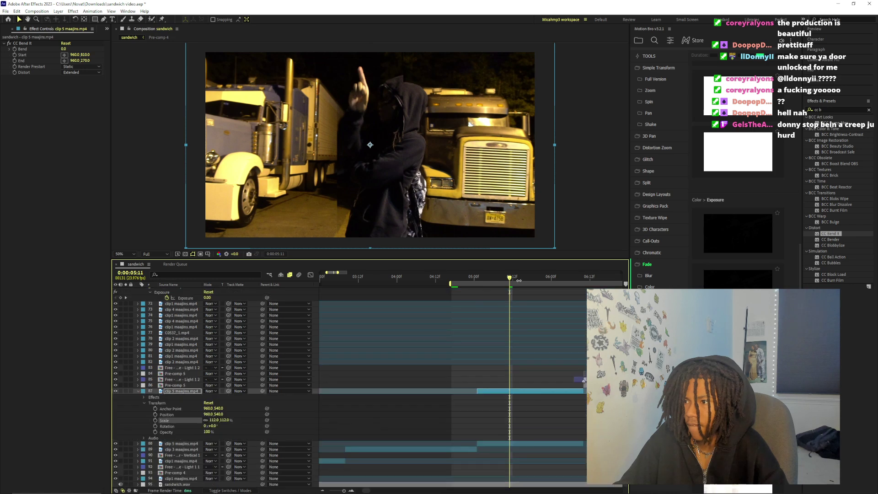
left_click_drag(520, 280, 416, 326)
Preview the clip 5 section, then set layer 87's scale back to 100%
key("space")
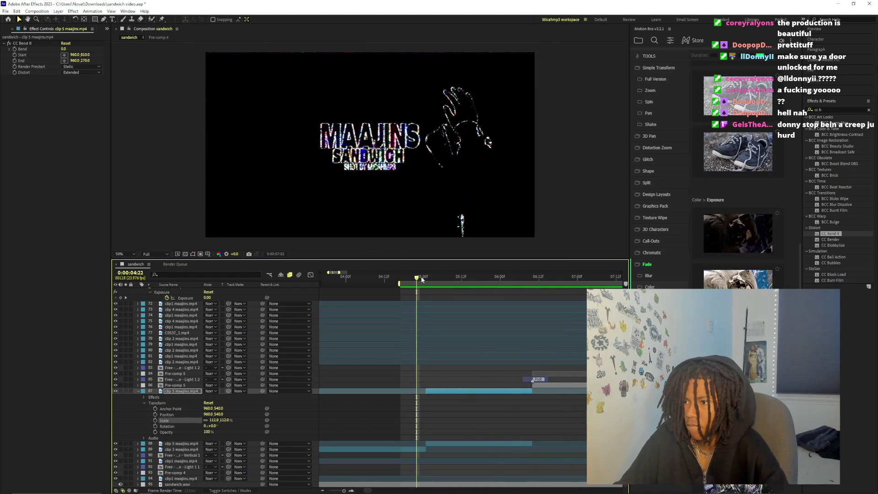
left_click(464, 278)
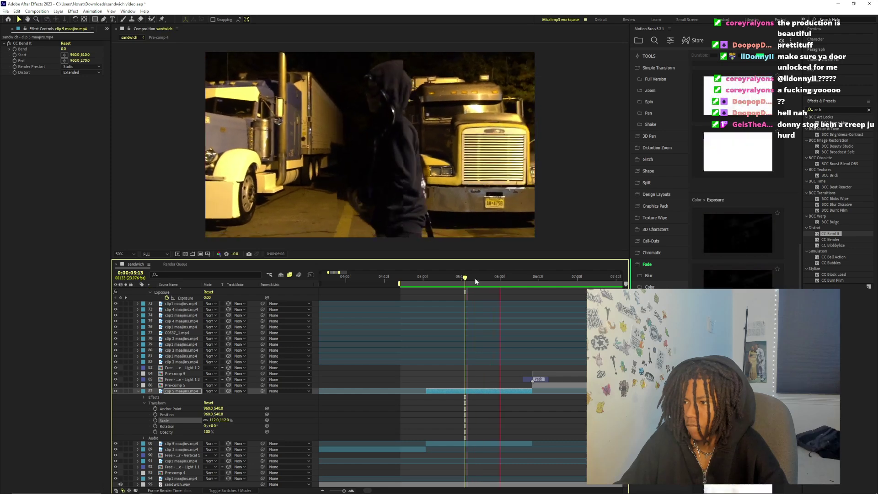
left_click(413, 278)
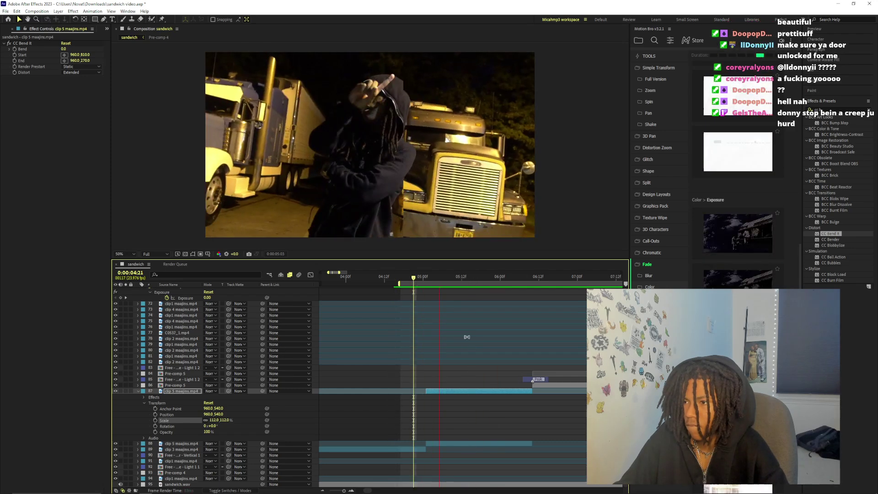
left_click(440, 391)
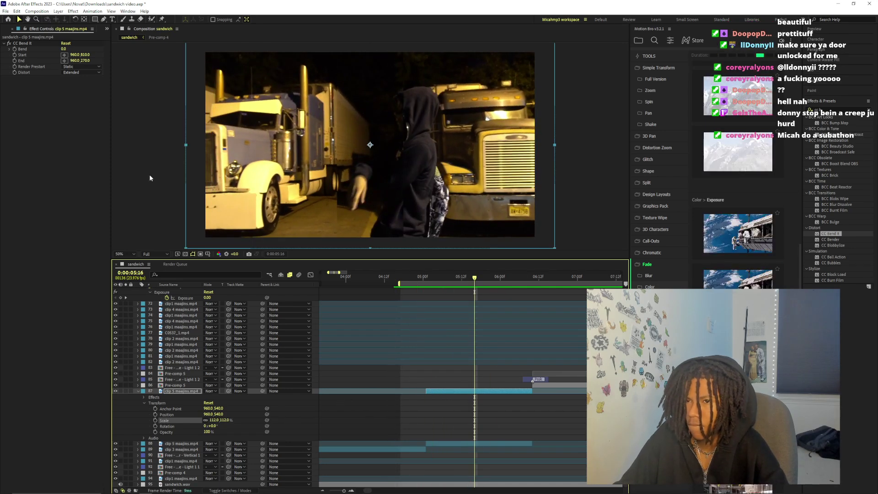
left_click(436, 390)
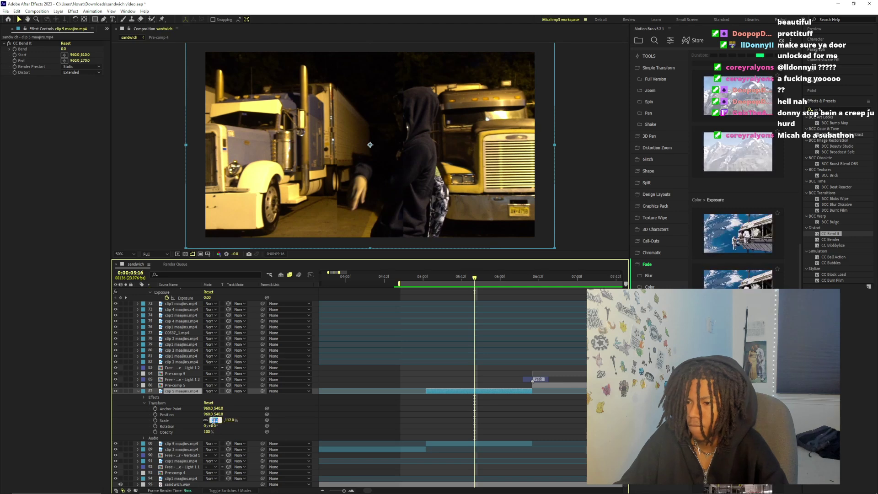
type("100")
key("Return")
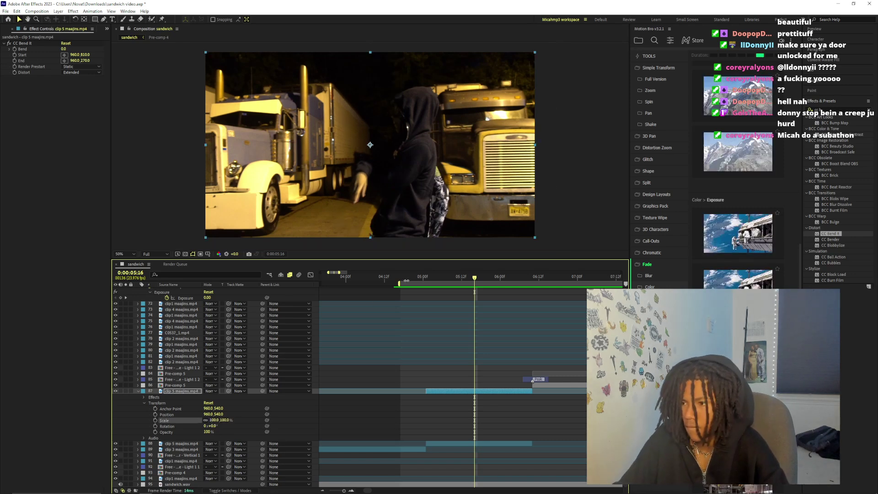
Preview the clip change starting from 0:00:04:23
left_click(410, 279)
key("space")
left_click(411, 279)
left_click(419, 280)
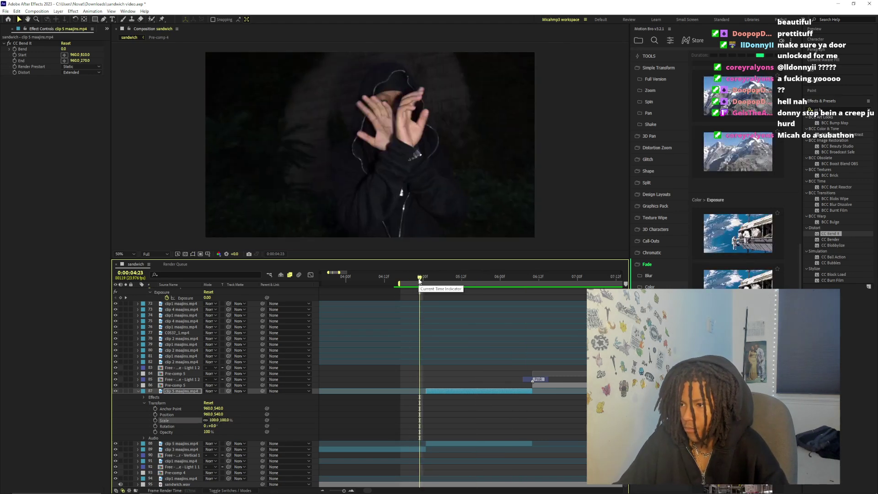
key("space")
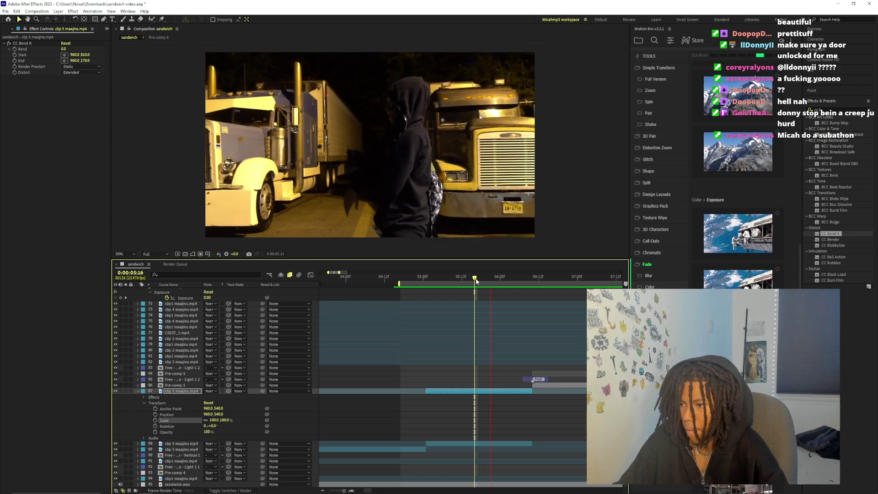
Split duplicate layer 88 at 0:00:05:16, delete the right piece, and preview from 0:00:04:21
left_click(486, 441)
key("ctrl+shift+d")
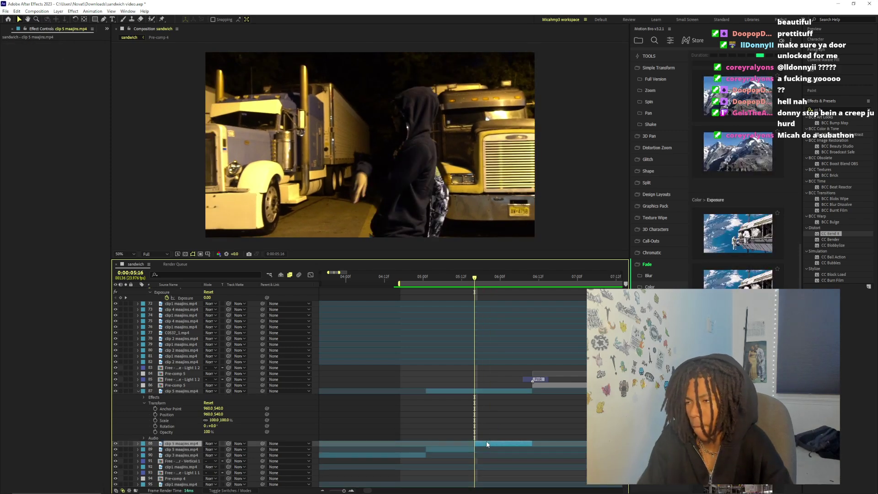
key("Delete")
left_click_drag(474, 280, 396, 283)
key("space")
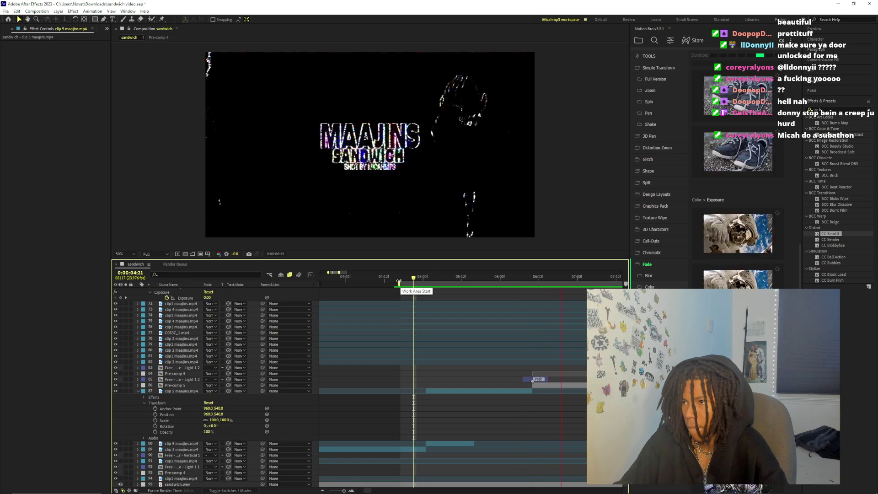
left_click(400, 278)
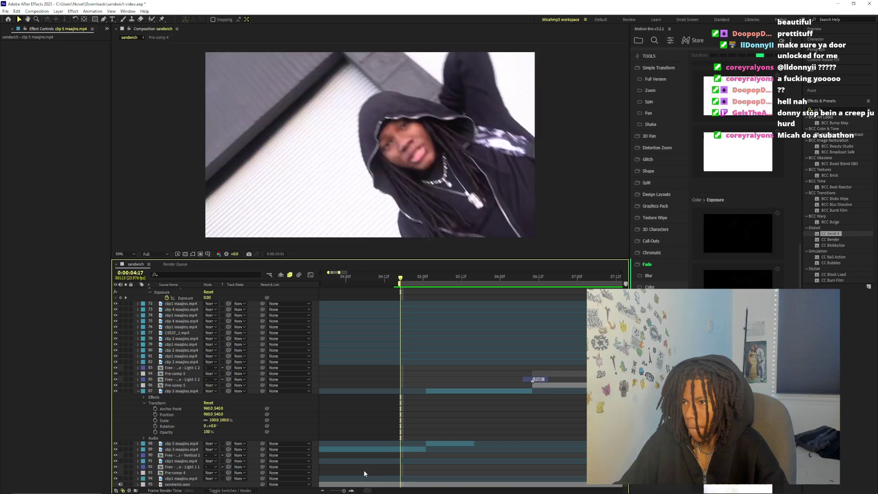
Zoom the timeline out, start the work area at 0:00, and preview from the start
left_click_drag(344, 490, 342, 491)
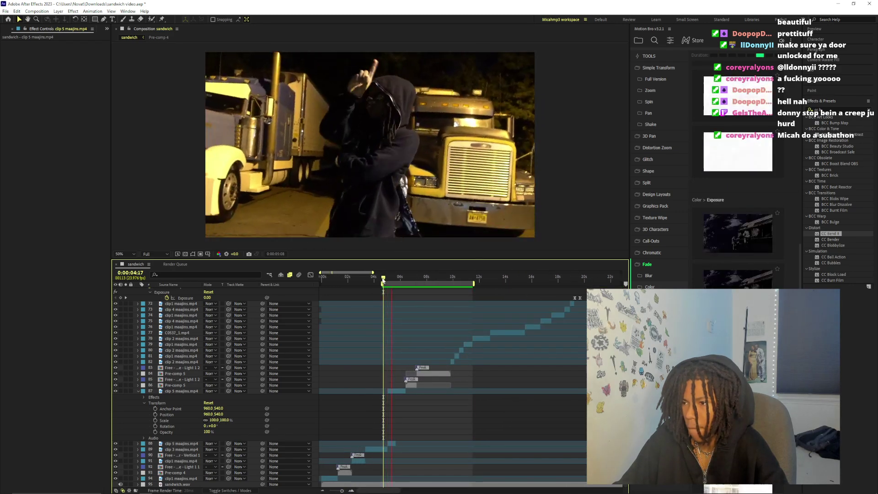
left_click_drag(355, 278, 322, 278)
key("b")
key("space")
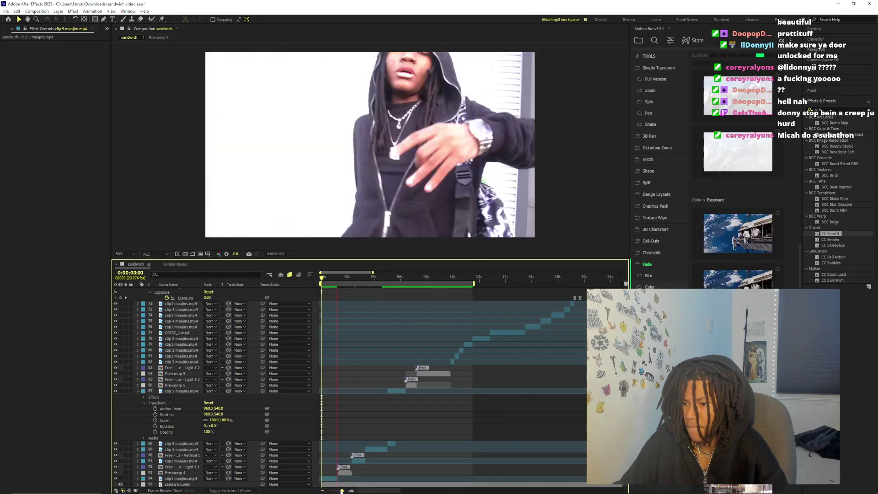
scroll(369, 372, "up", 2)
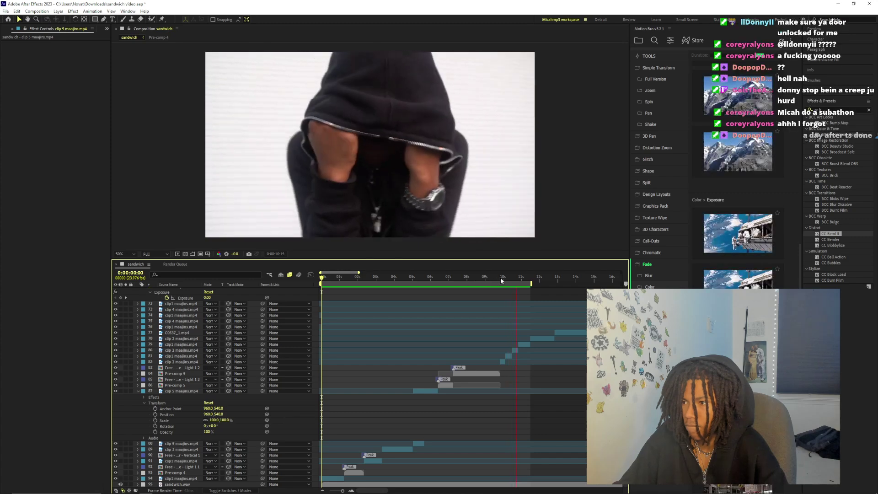
key("space")
Extend the work area end later and preview from about 0:00:03:10
mouse_move(532, 284)
left_mouse_down()
mouse_move(542, 289)
mouse_move(513, 297)
mouse_move(539, 304)
mouse_move(535, 282)
mouse_move(389, 292)
left_mouse_up()
left_click(561, 278)
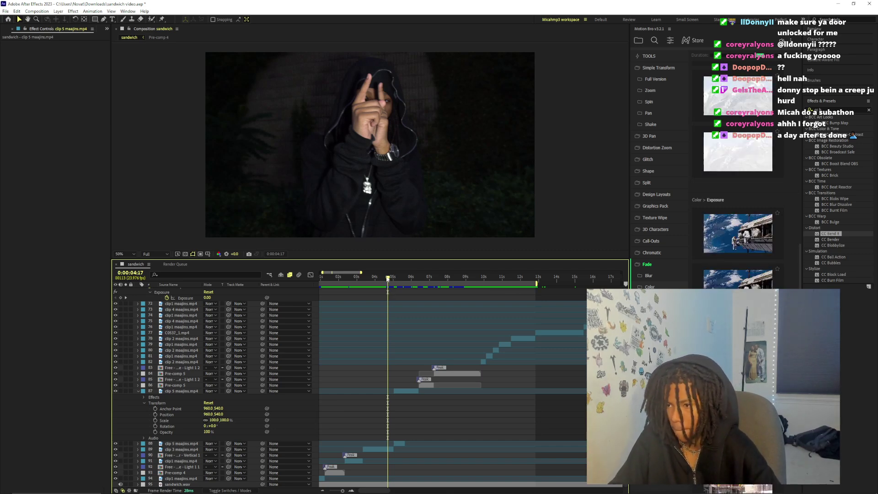
left_click_drag(388, 278, 351, 282)
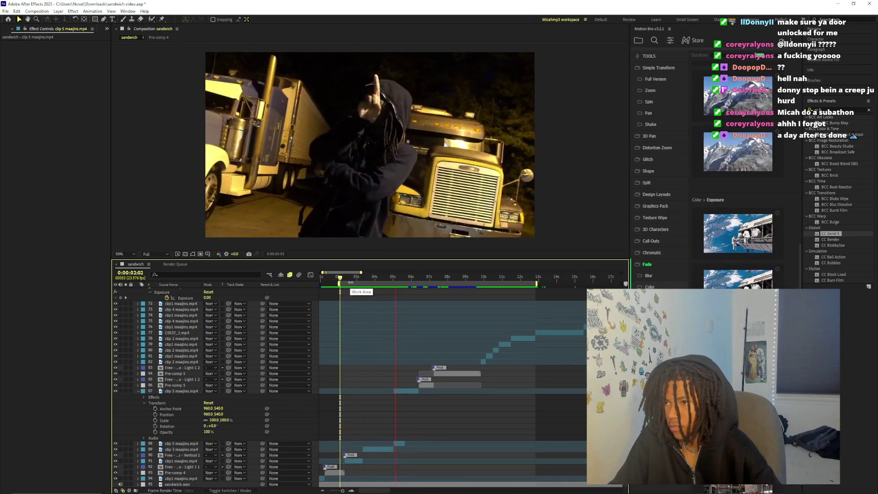
key("space")
key("space")
Preview the title from 0:00:05:02 and select the Pre-comp 5 layer
key("space")
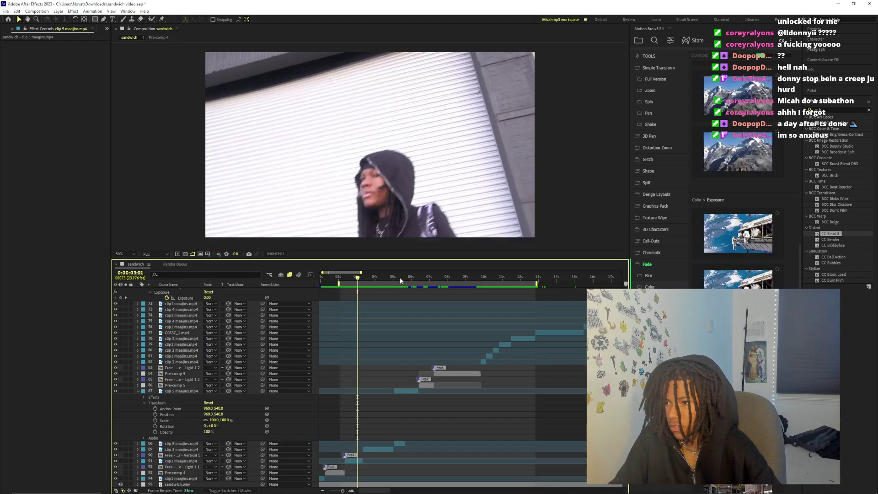
left_click(399, 277)
key("space")
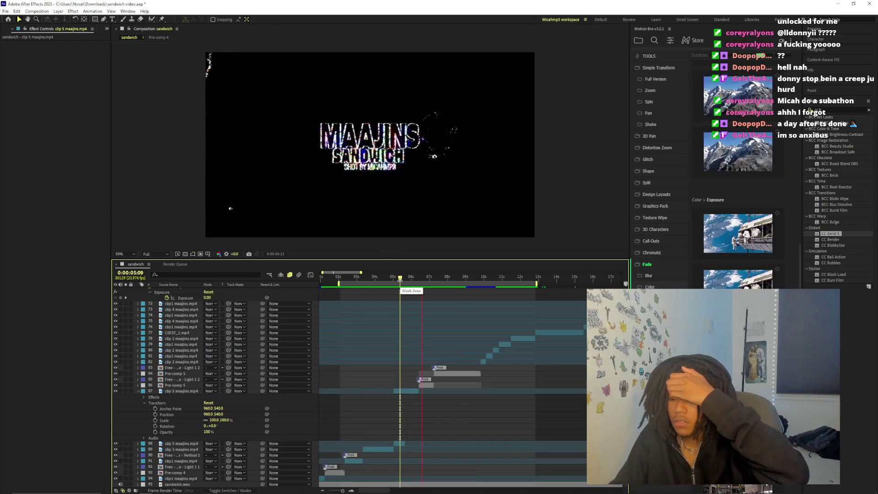
key("space")
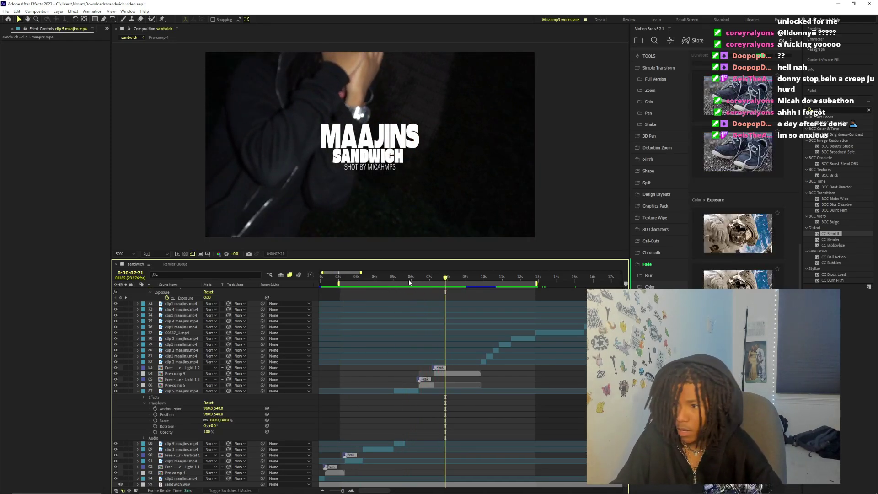
left_click(395, 278)
key("space")
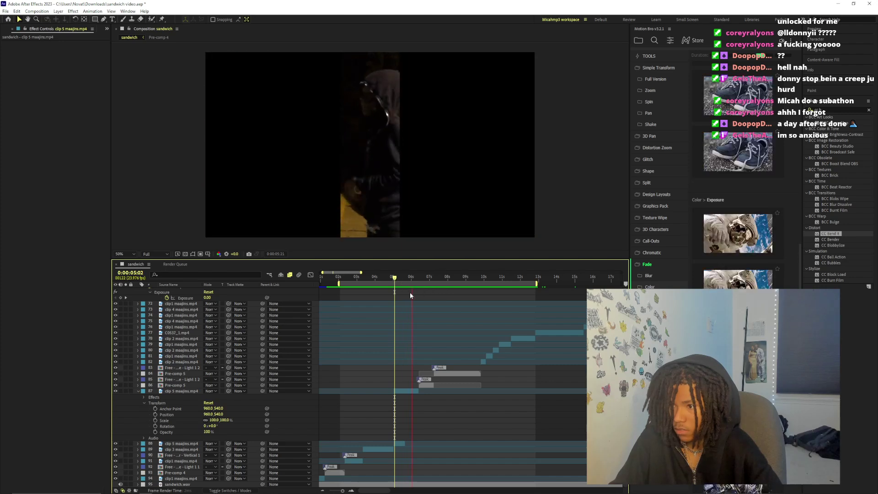
left_click(428, 386)
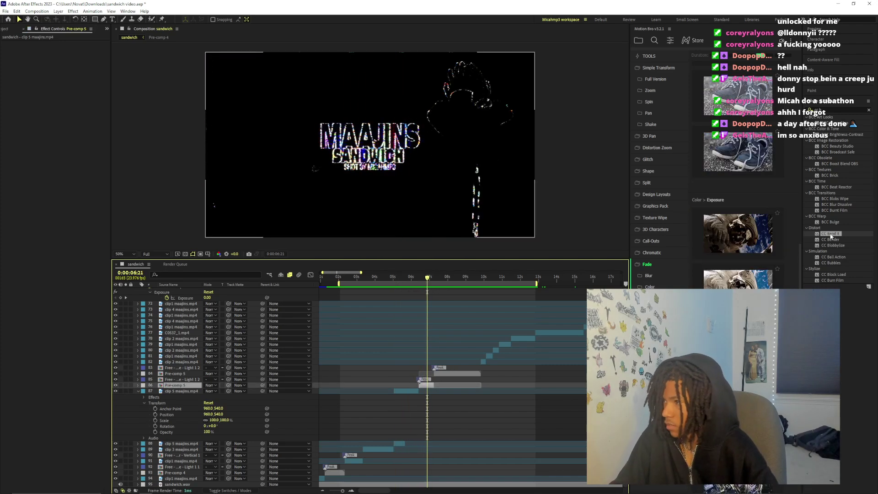
Try CC Block Load with Bilinear on Pre-comp 5, remove it, and apply CC Burn Film
left_click_drag(831, 275, 360, 215)
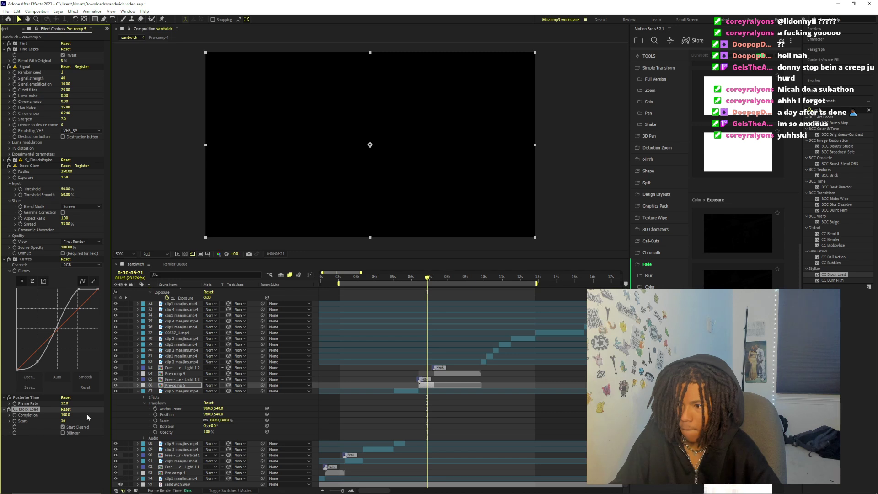
left_click(425, 279)
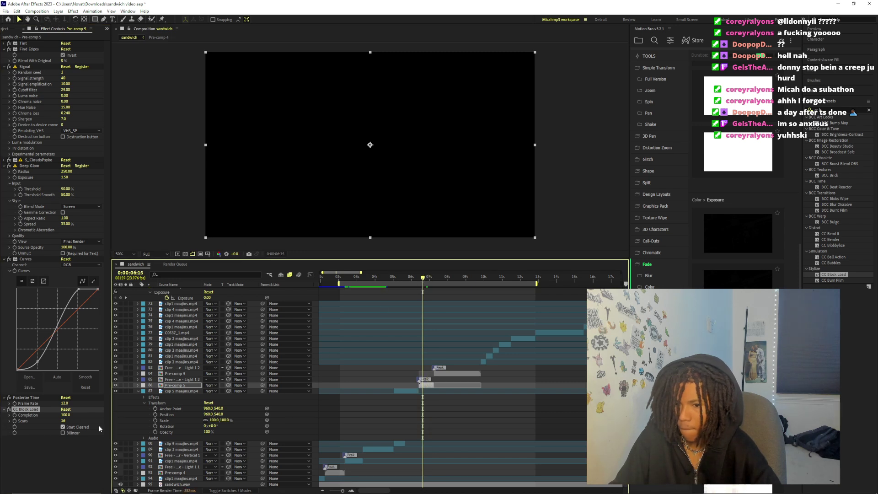
left_click(70, 432)
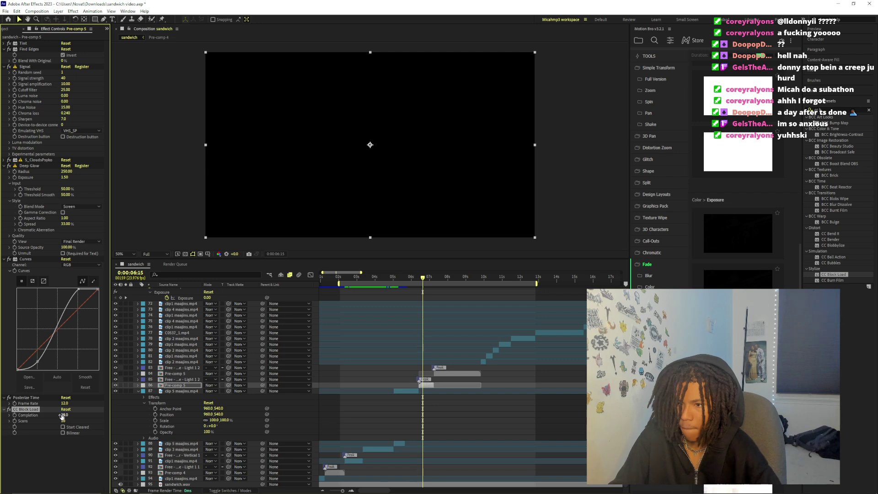
key("Delete")
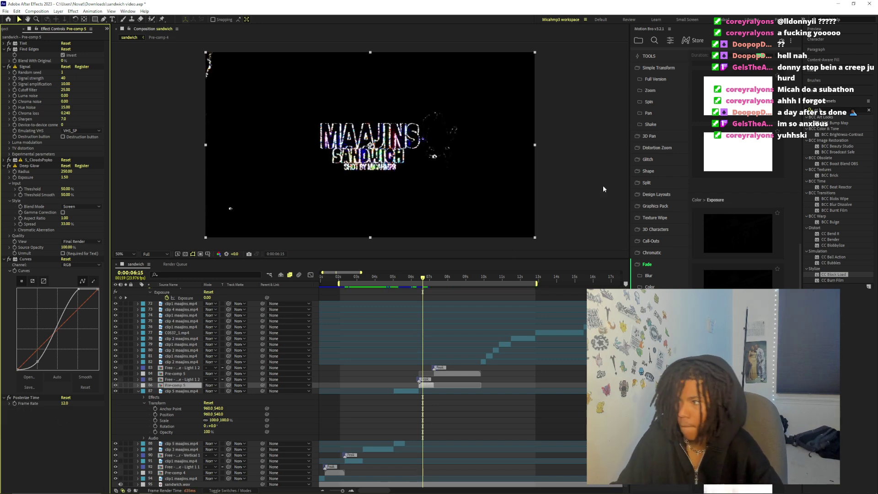
double_click(834, 281)
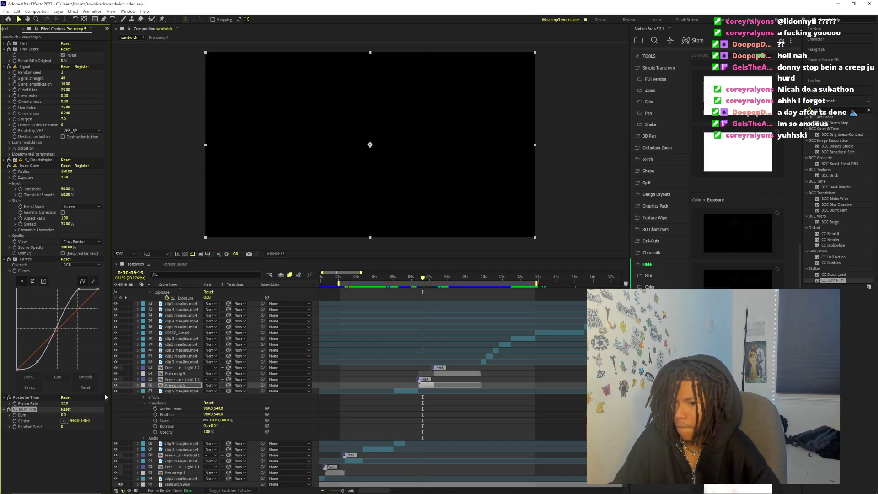
Raise CC Burn Film's Burn, move it after Signal, collapse the effects, then delete it
left_click_drag(63, 416, 78, 414)
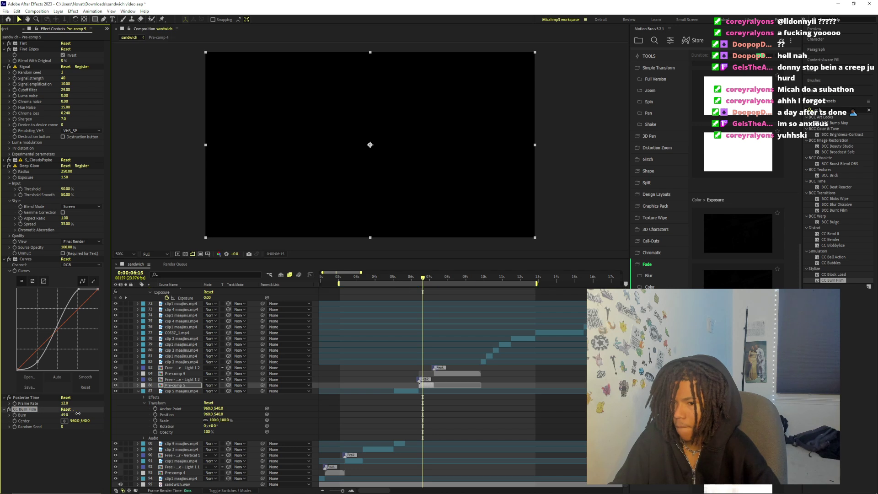
left_click(428, 278)
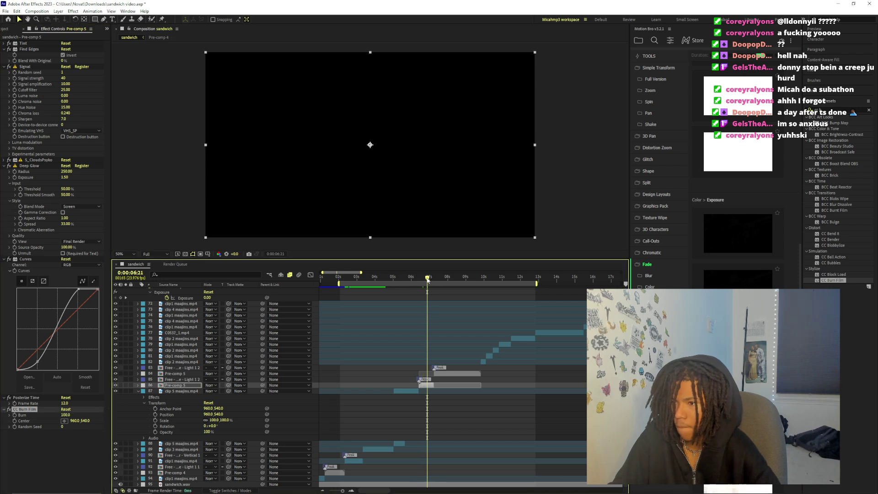
left_click_drag(25, 409, 27, 157)
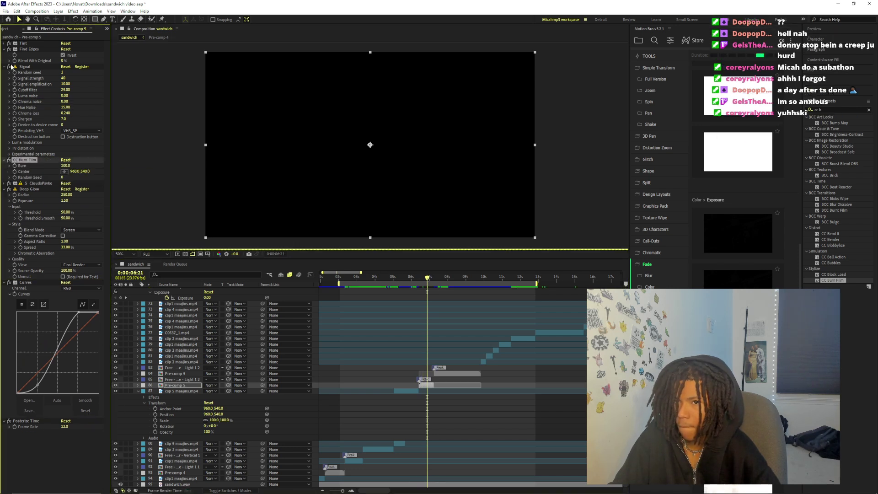
left_click(5, 50)
left_click(4, 55)
left_click(4, 61)
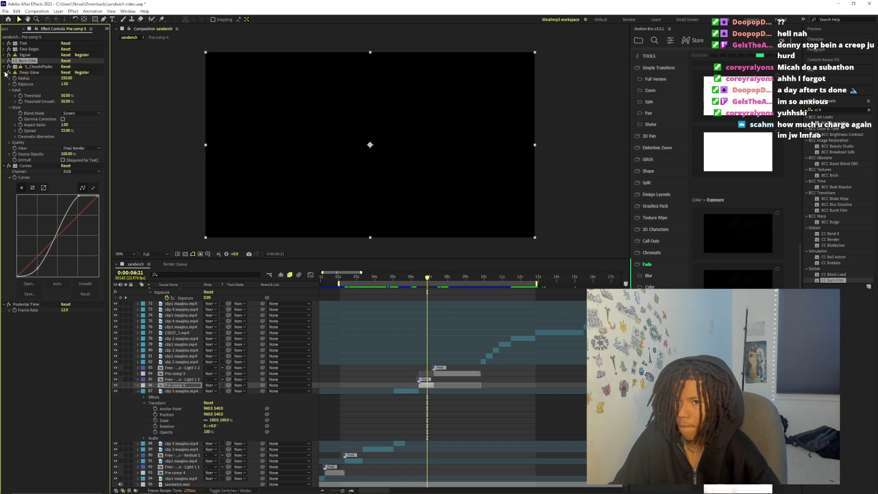
left_click(4, 72)
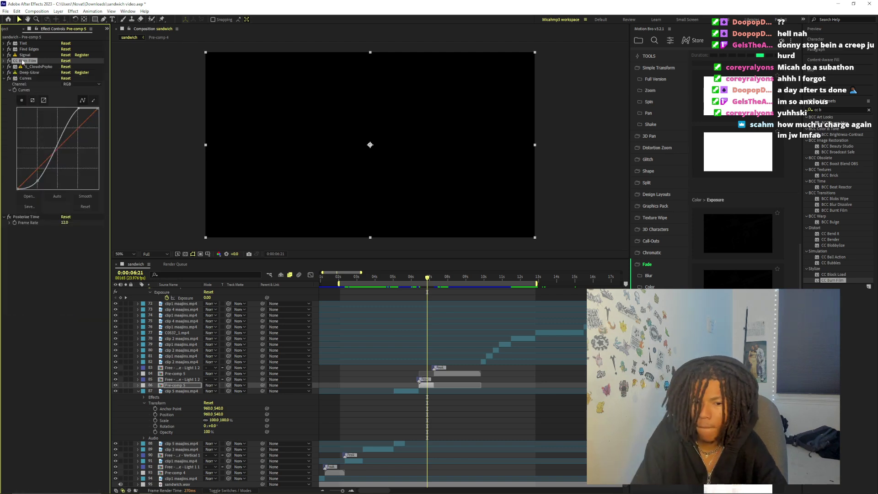
key("Delete")
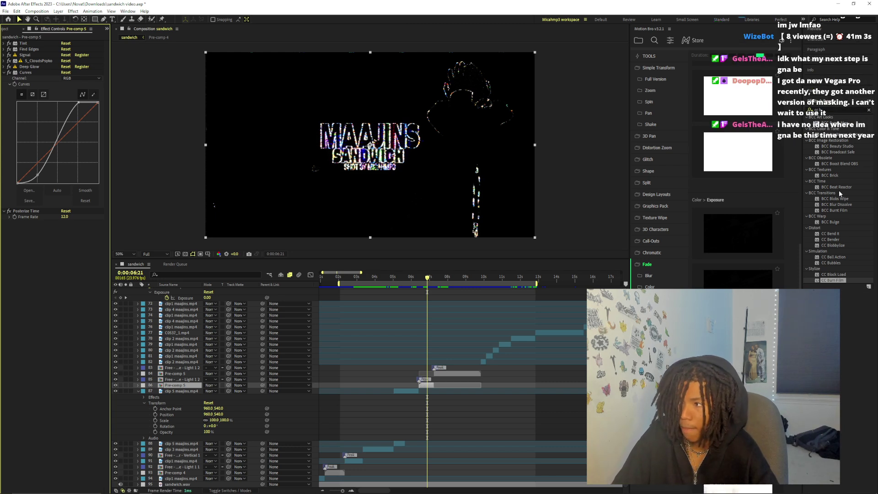
Search Effects & Presets for 'burn', then 's_', and apply S_Convolve to Pre-comp 5
left_click(847, 245)
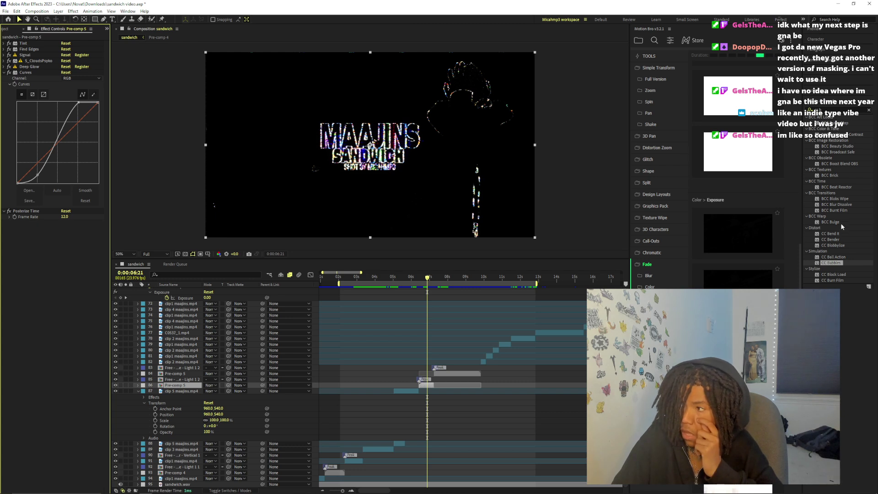
left_click(815, 111)
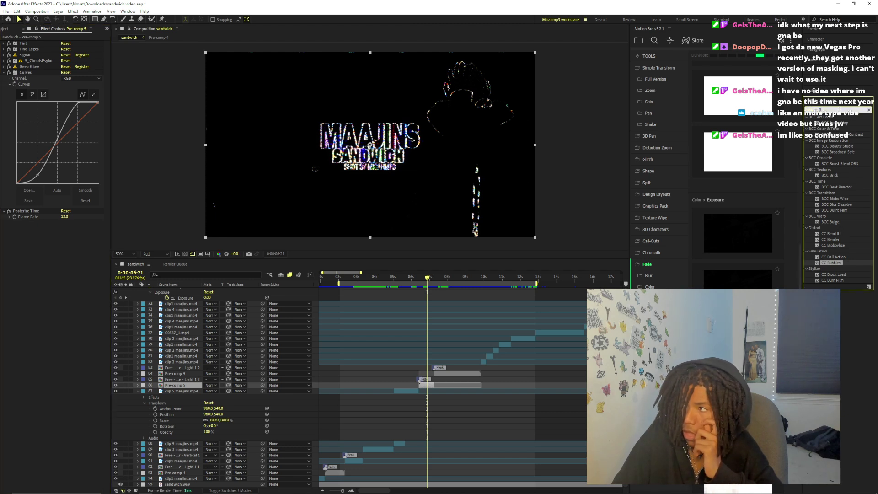
type("burn")
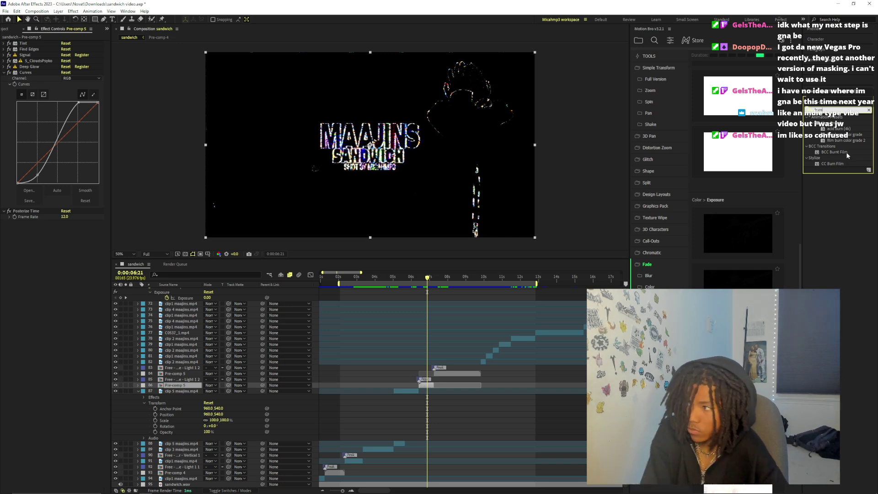
key("BackSpace")
key("BackSpace")
key("BackSpace")
key("BackSpace")
type("s_")
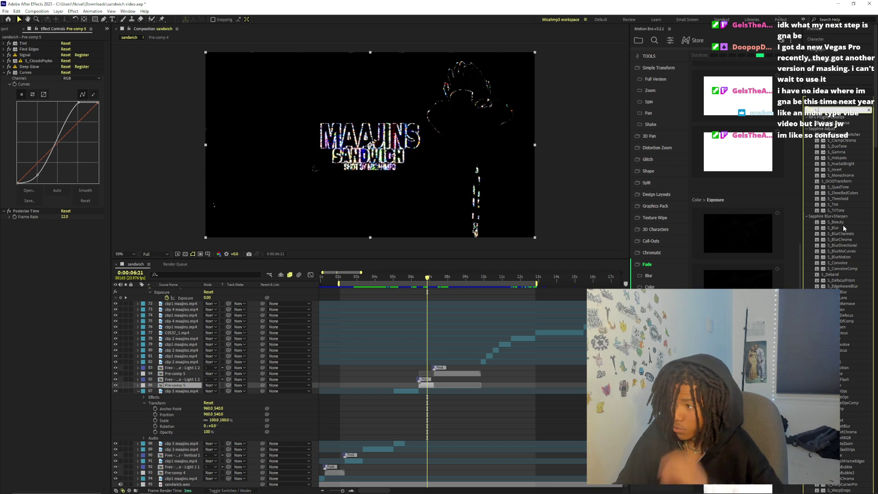
double_click(844, 262)
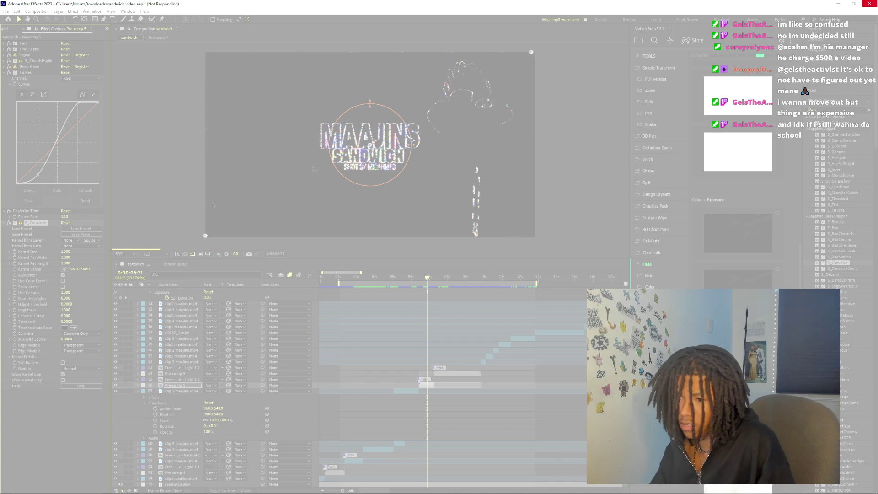
Open Task Manager through a Windows search for 'task' and end the After Effects 2023 process
left_click(49, 489)
key("super")
type("t")
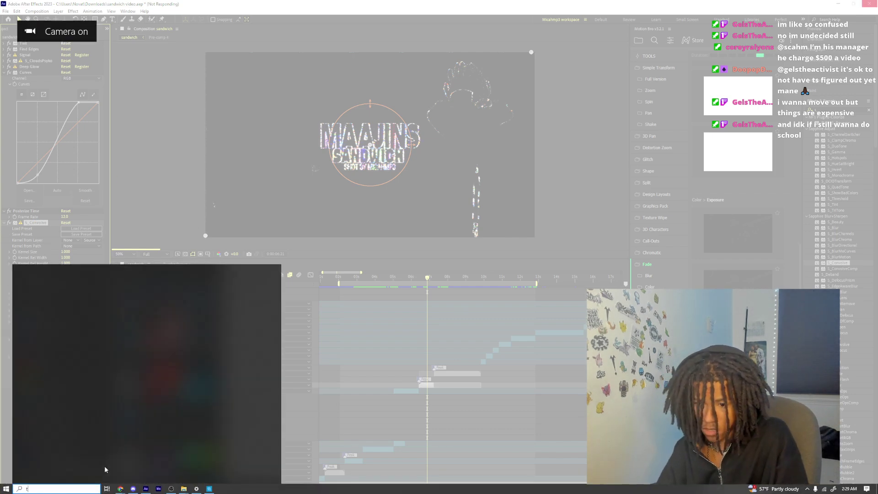
type("ask")
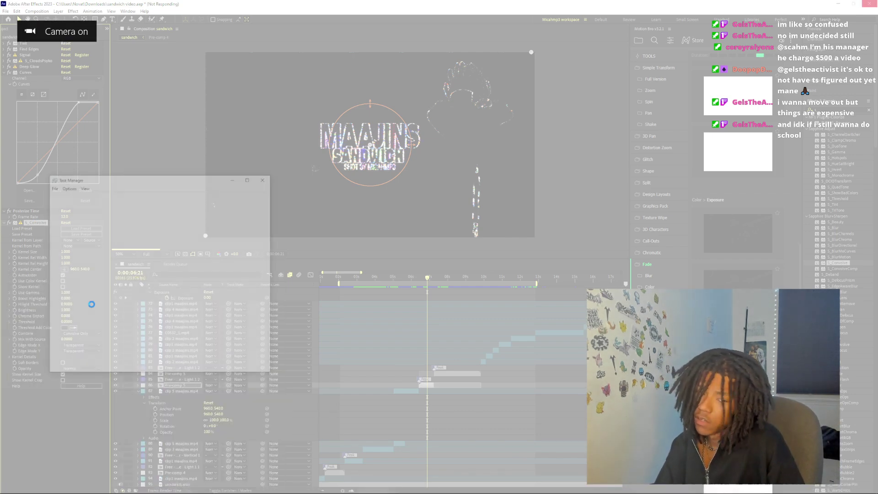
left_click(94, 308)
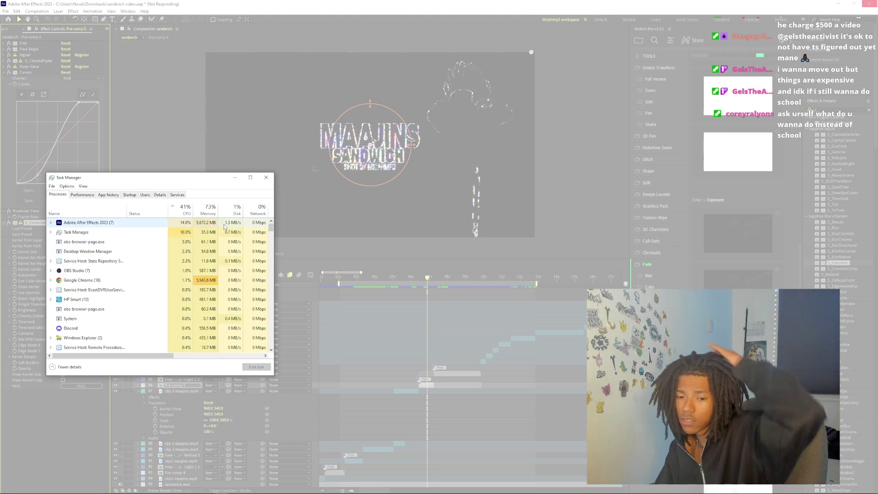
left_click(218, 223)
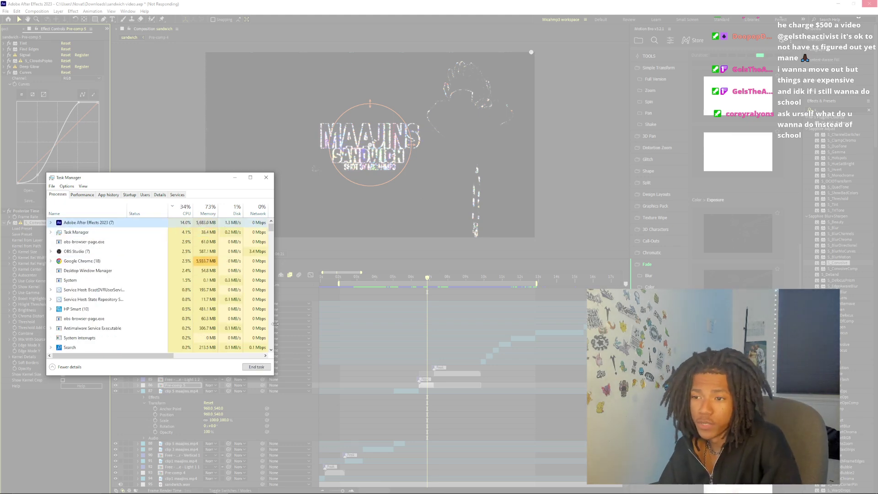
left_click(257, 367)
Pause the FunHouse album track in SoundCloud and go to the Home page
left_click(132, 389)
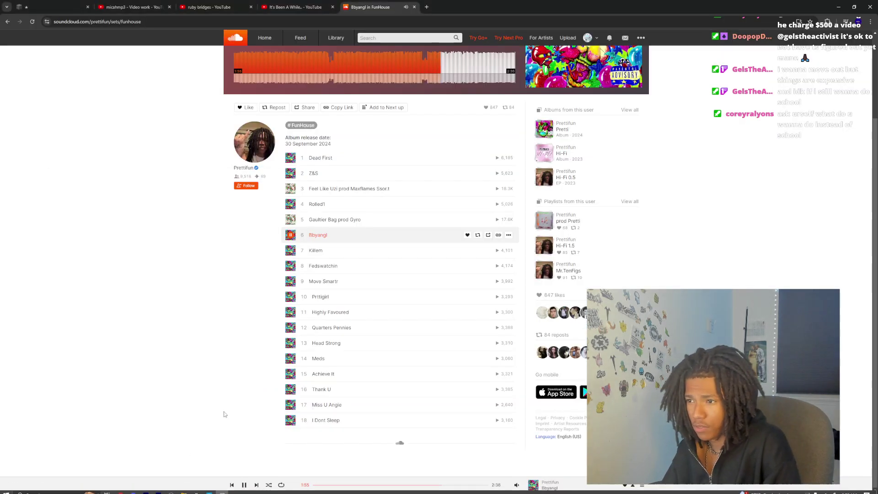
mouse_move(517, 485)
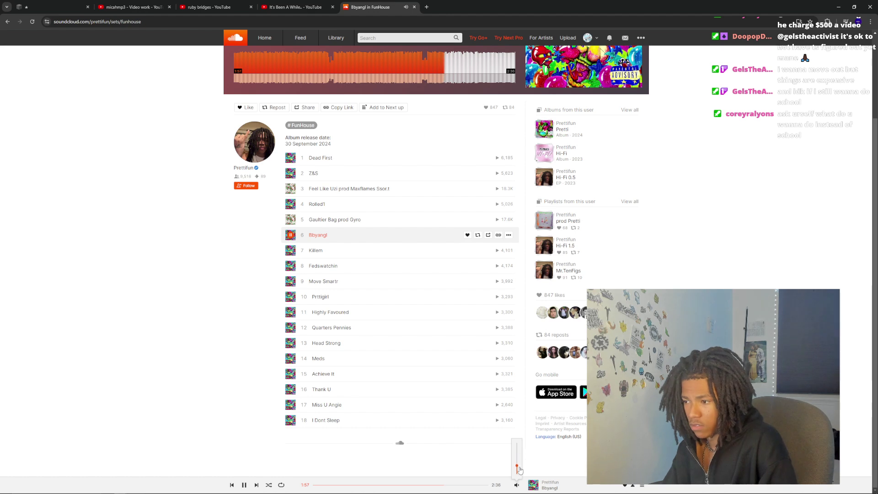
scroll(508, 457, "up", 3)
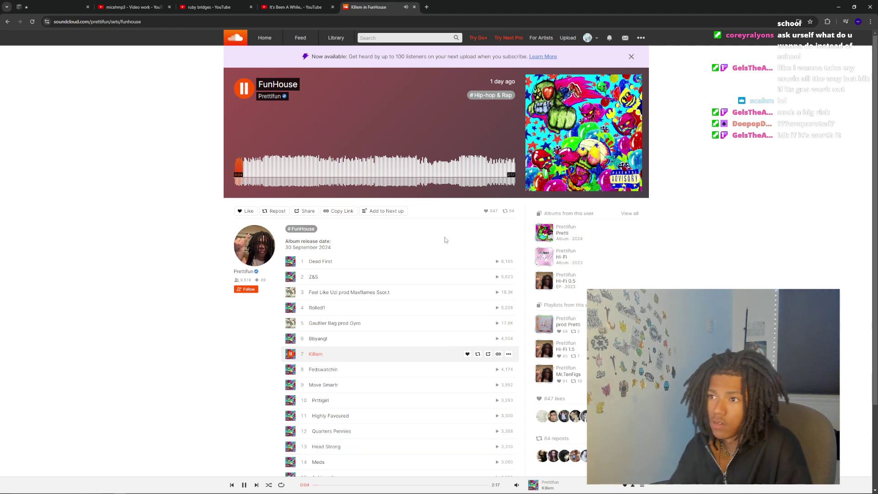
left_click(247, 92)
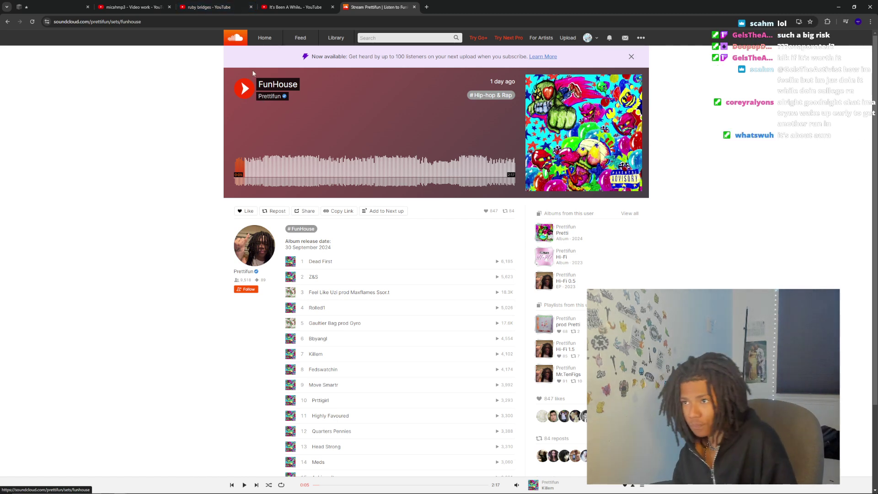
left_click(265, 38)
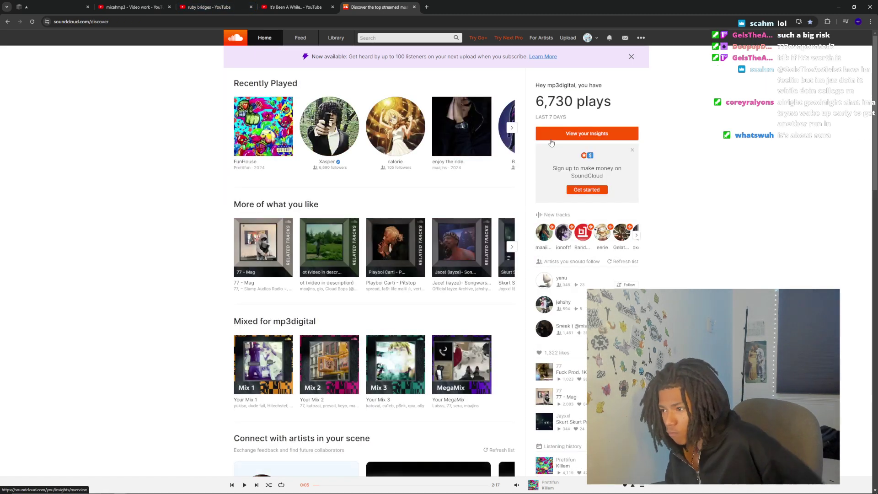
Play Dumb Swag (rexv2) from your profile's Tracks list and lower the volume
left_click(588, 38)
left_click(592, 53)
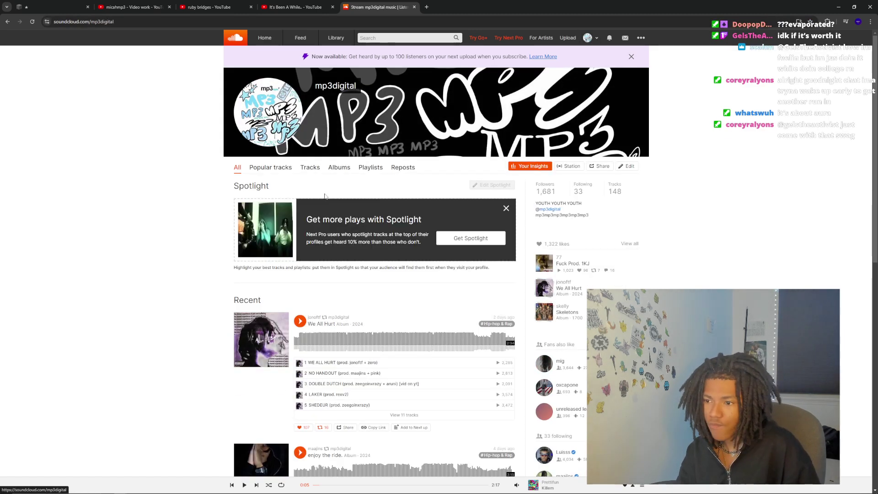
left_click(313, 170)
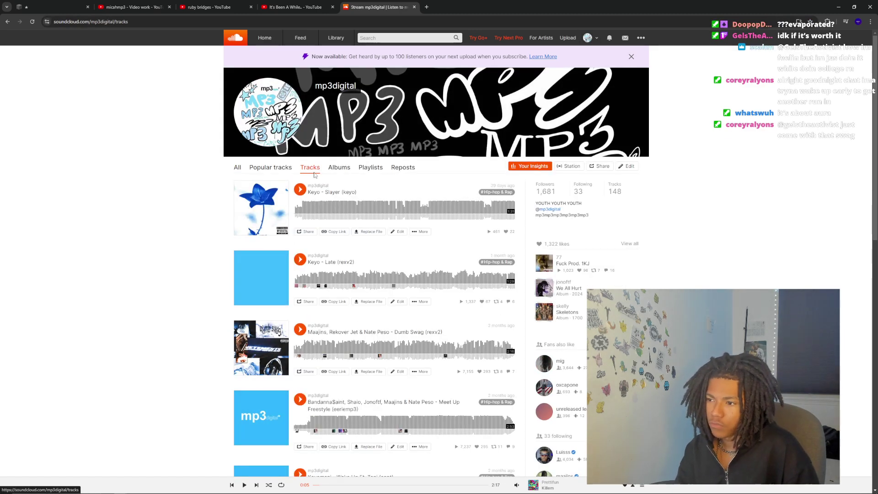
scroll(314, 175, "down", 3)
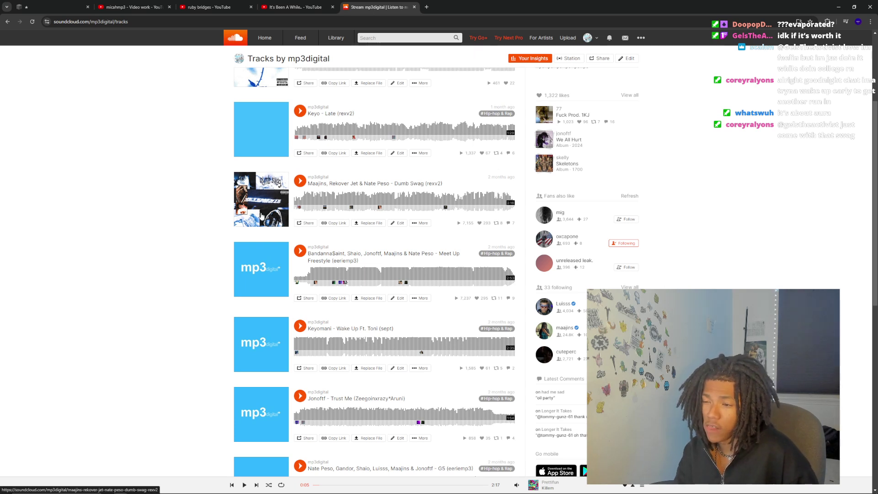
left_click(303, 184)
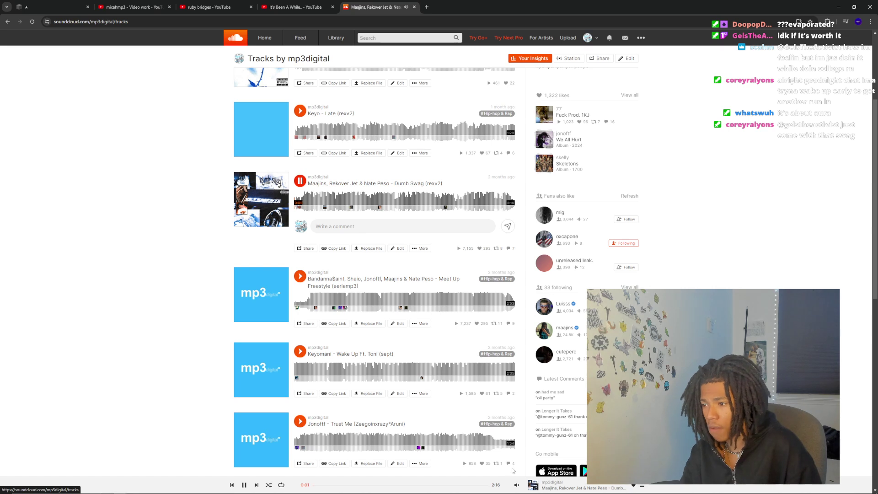
mouse_move(516, 485)
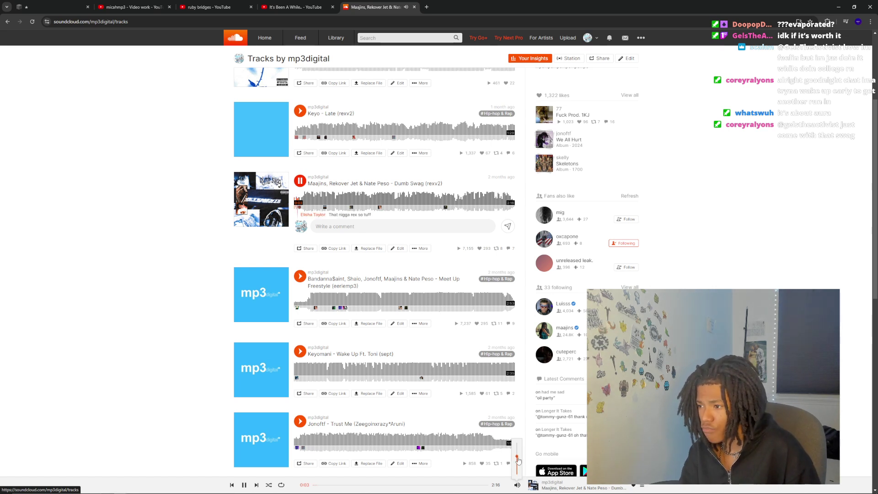
left_click_drag(518, 457, 518, 464)
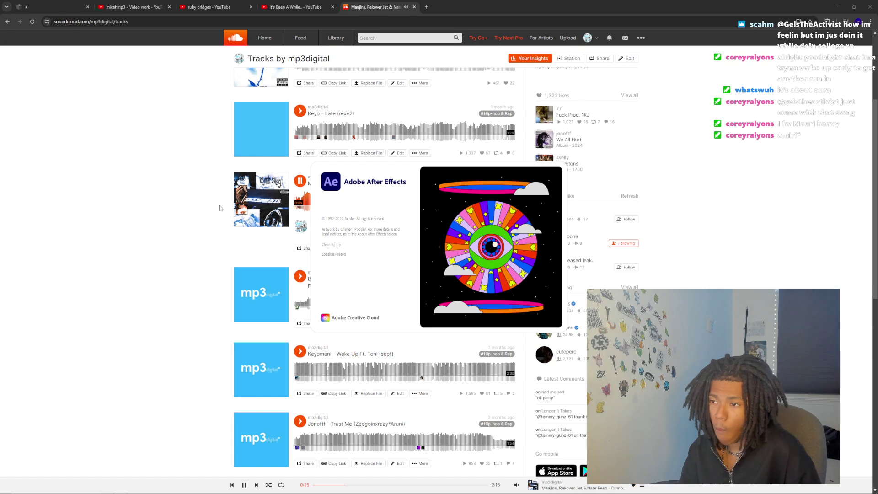
scroll(215, 236, "up", 3)
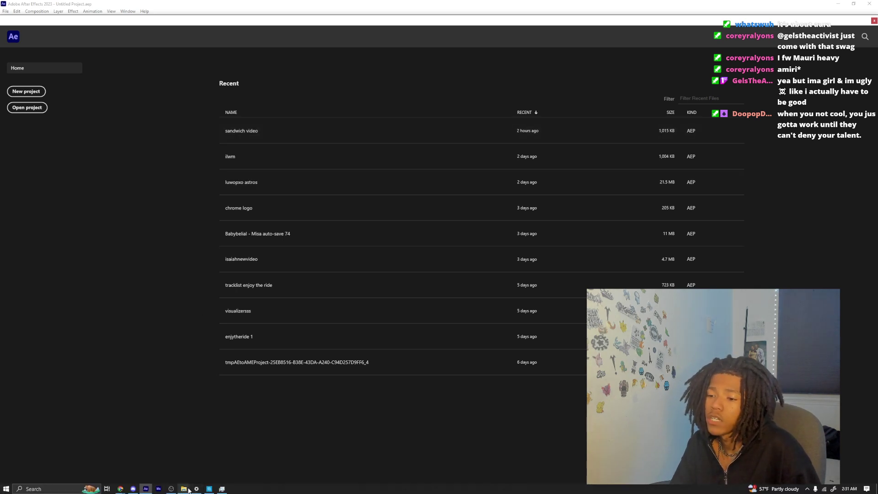
Reopen 'sandwich video' from the Recent list on the After Effects Home screen
mouse_move(189, 489)
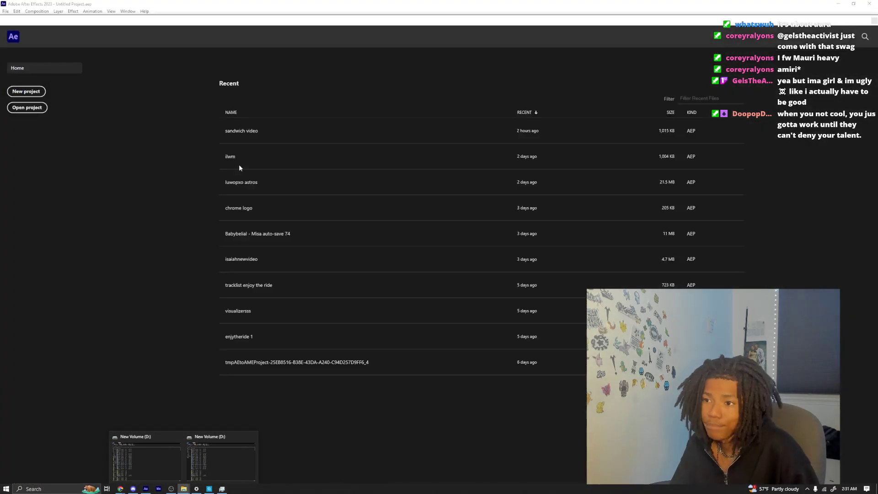
left_click(273, 126)
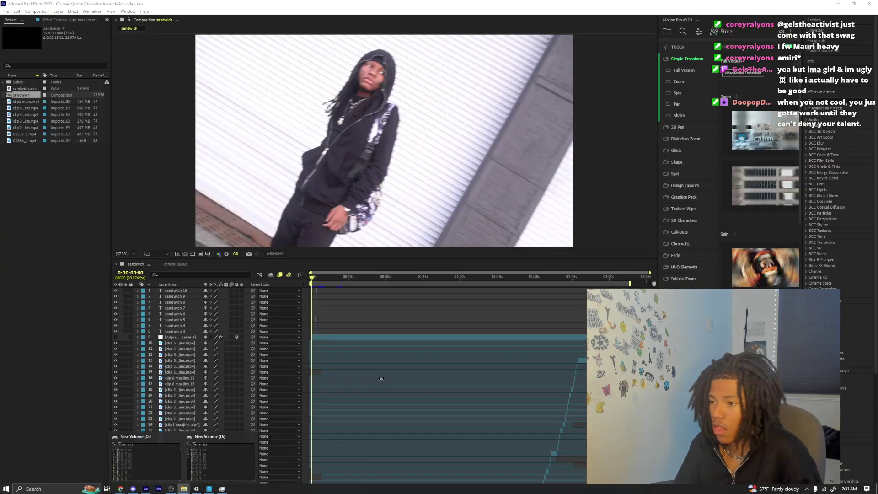
Open sandwich video auto-save 23.aep from Downloads > Adobe After Effects Auto-Save
left_click(206, 465)
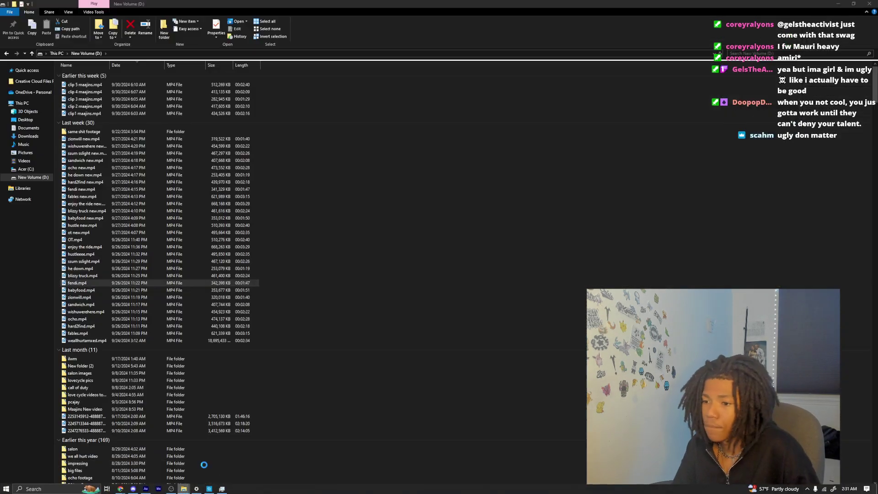
left_click(43, 137)
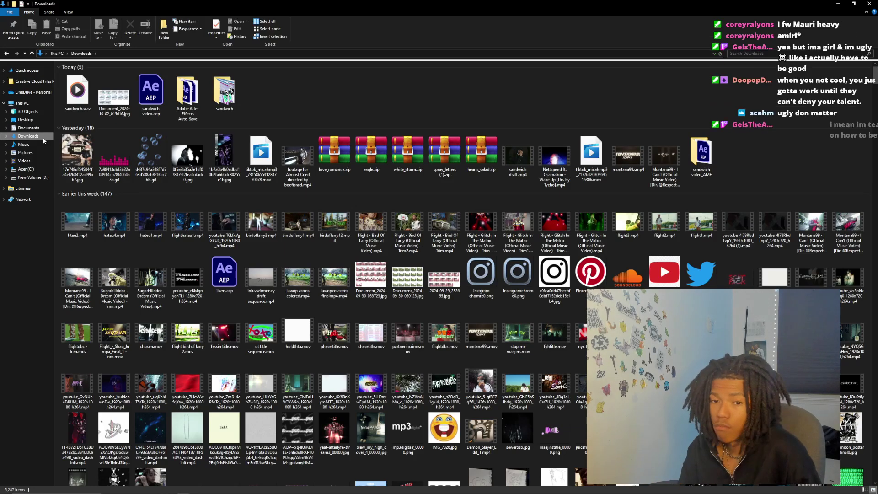
double_click(190, 110)
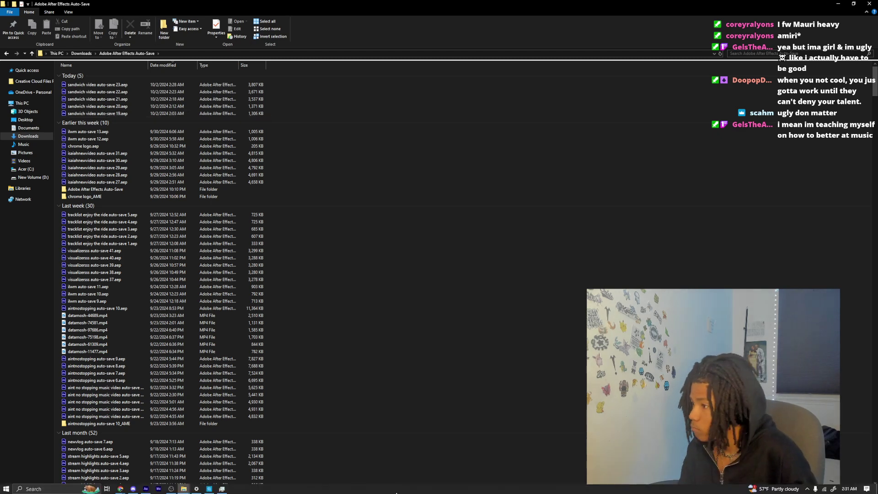
double_click(181, 84)
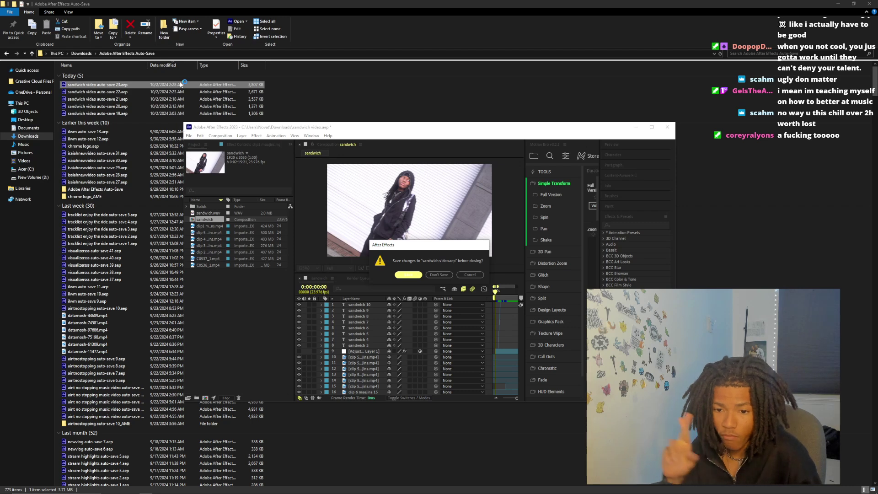
Answer the save prompt so sandwich video auto-save 23 opens, then maximize the After Effects window
left_click(409, 275)
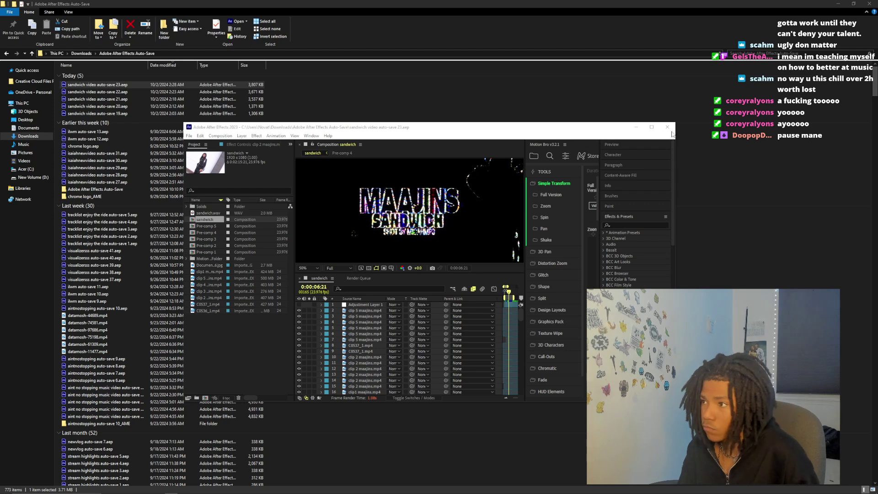
left_click(652, 127)
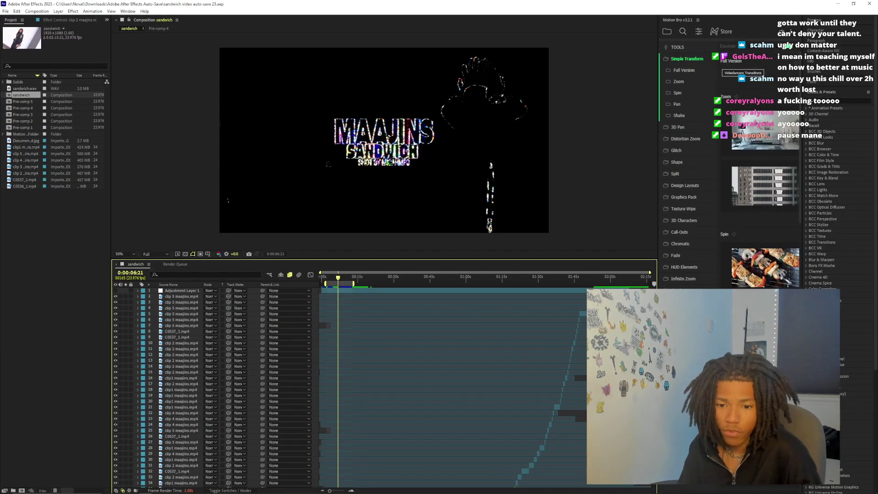
Zoom the timeline to the first 22 seconds, then apply S_BandPass to Pre-comp 5 and undo it
scroll(428, 334, "down", 20)
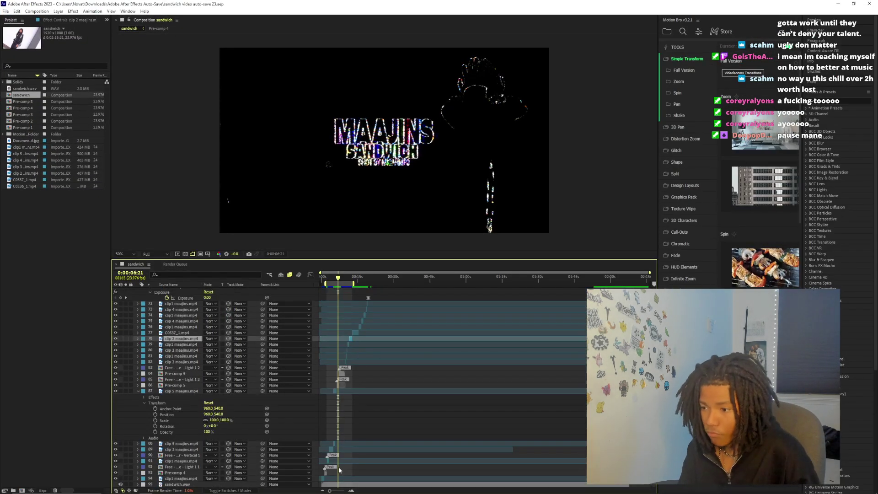
left_click_drag(335, 492, 342, 491)
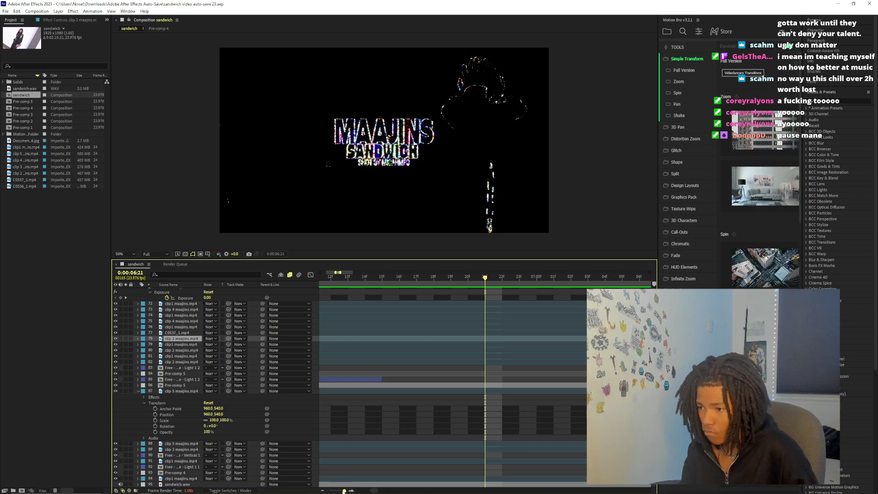
left_click(420, 385)
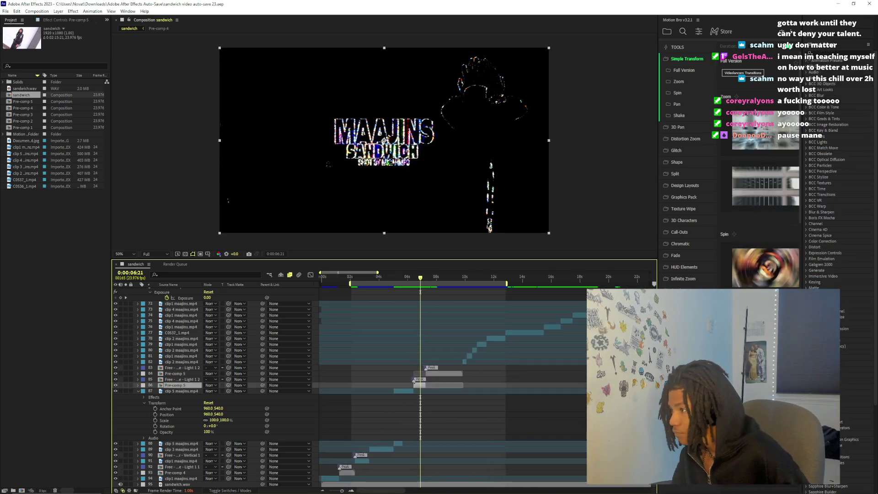
left_click(809, 213)
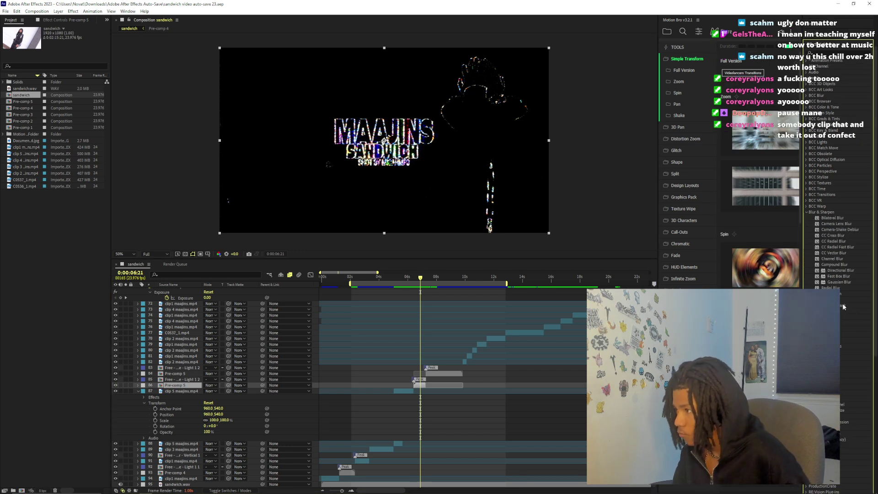
left_click(808, 213)
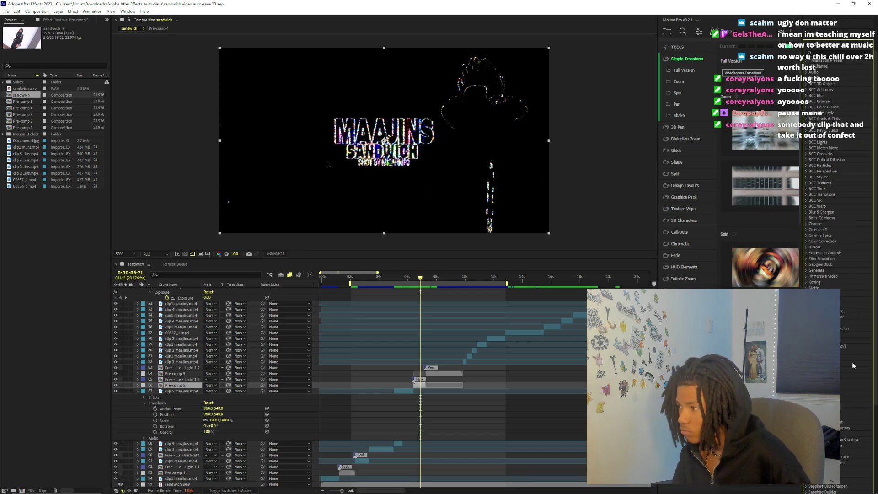
scroll(853, 366, "down", 5)
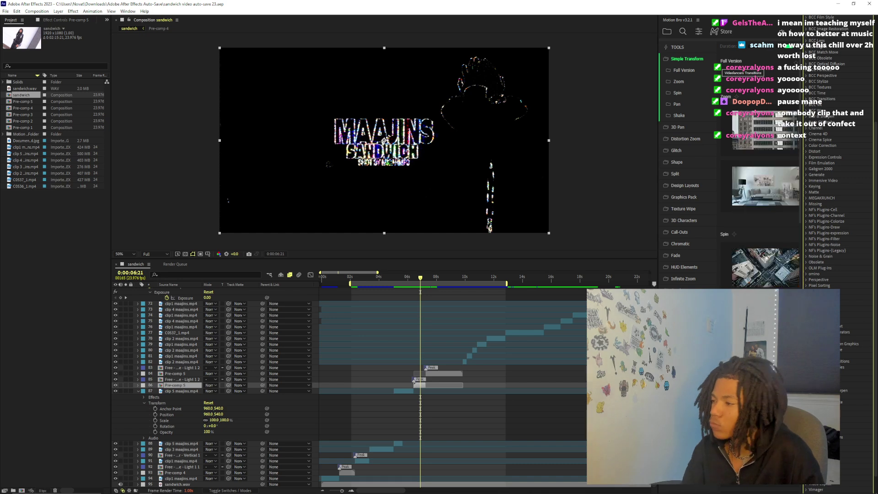
scroll(853, 352, "down", 4)
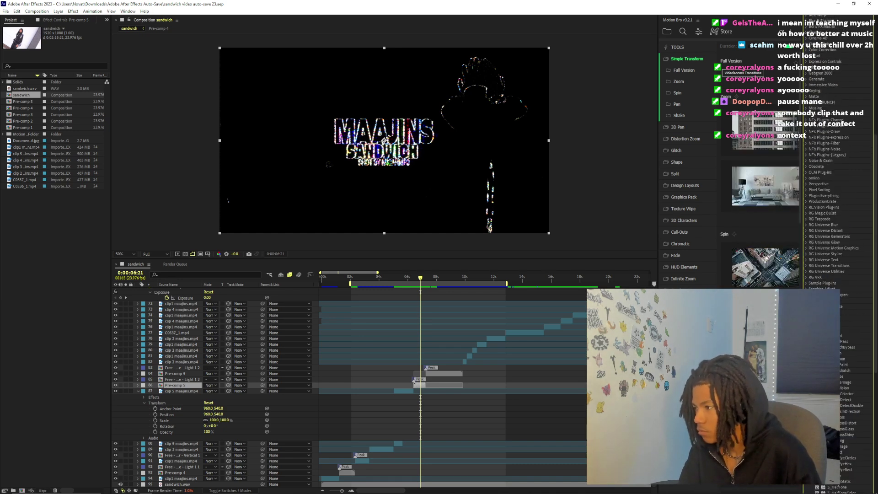
double_click(846, 342)
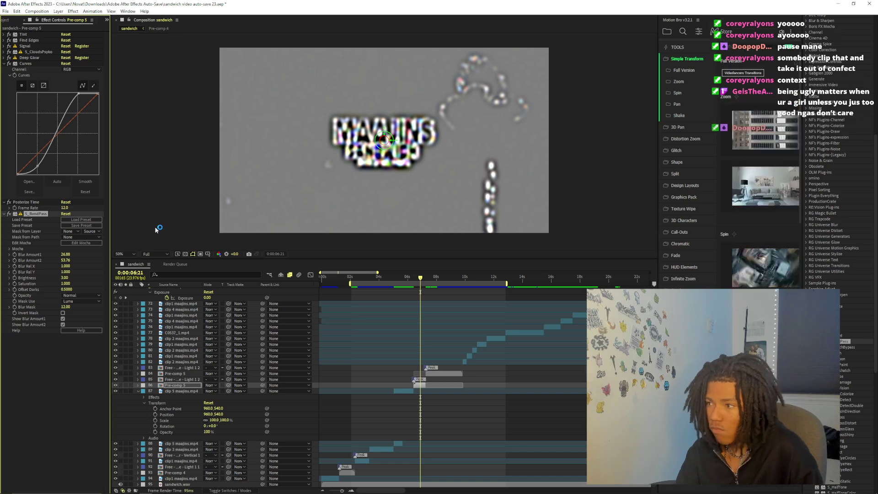
key("ctrl+z")
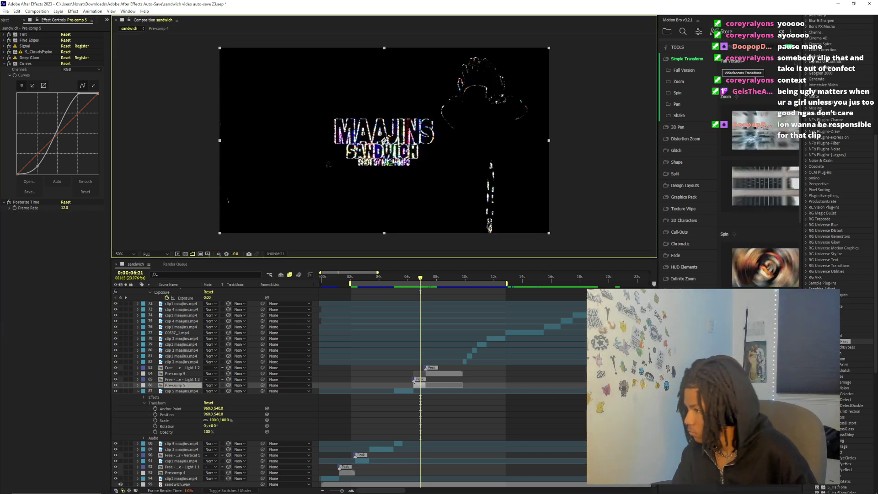
scroll(852, 393, "down", 3)
Apply S_EmbossShiny to Pre-comp 5, raise its Brightness, and check frames near 0:00:07
double_click(847, 388)
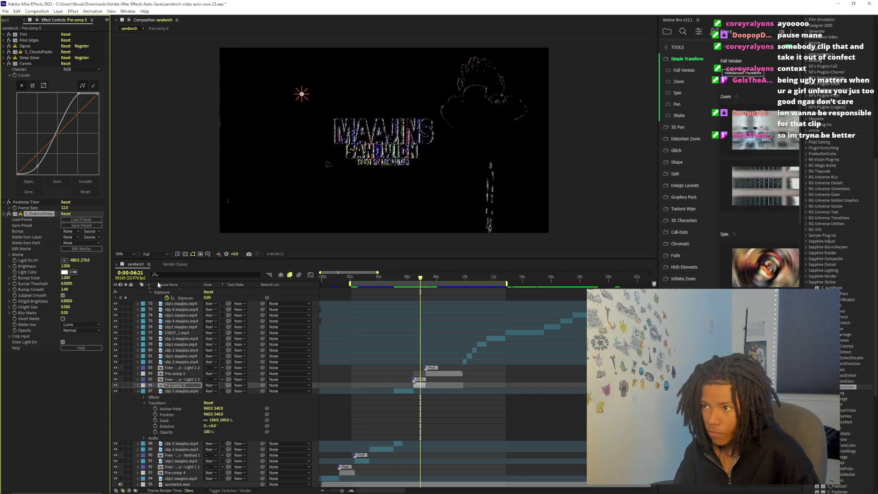
key("period")
key("period")
key("comma")
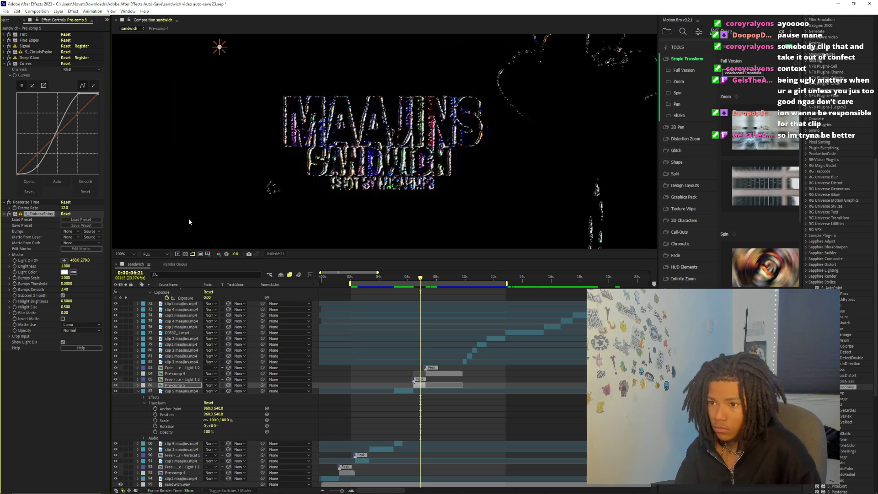
left_click_drag(67, 267, 132, 264)
scroll(446, 241, "down", 1)
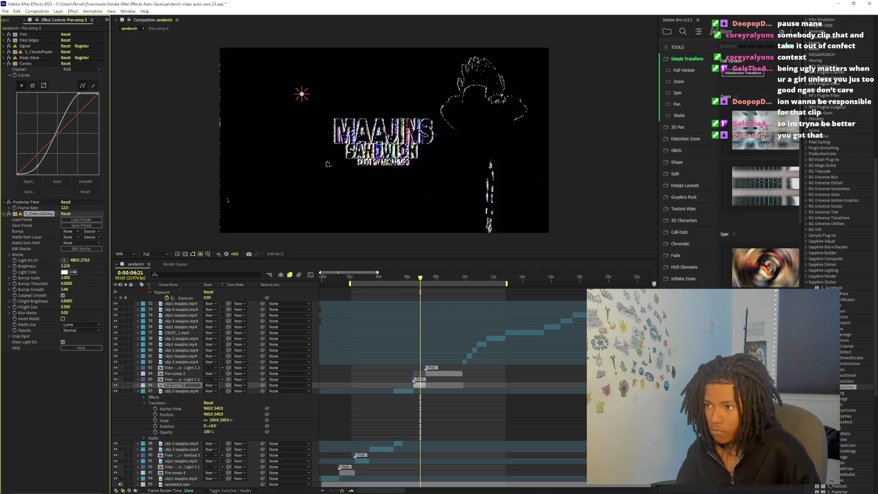
scroll(446, 240, "up", 1)
left_click_drag(417, 281, 420, 287)
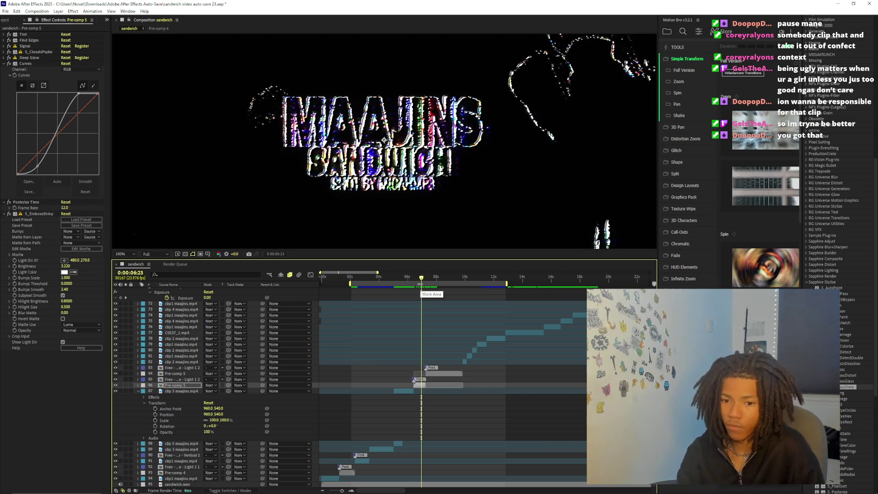
Restore the accidentally deleted Pre-comp 5 layer and remove its S_EmbossShiny effect
key("Delete")
scroll(361, 127, "down", 1)
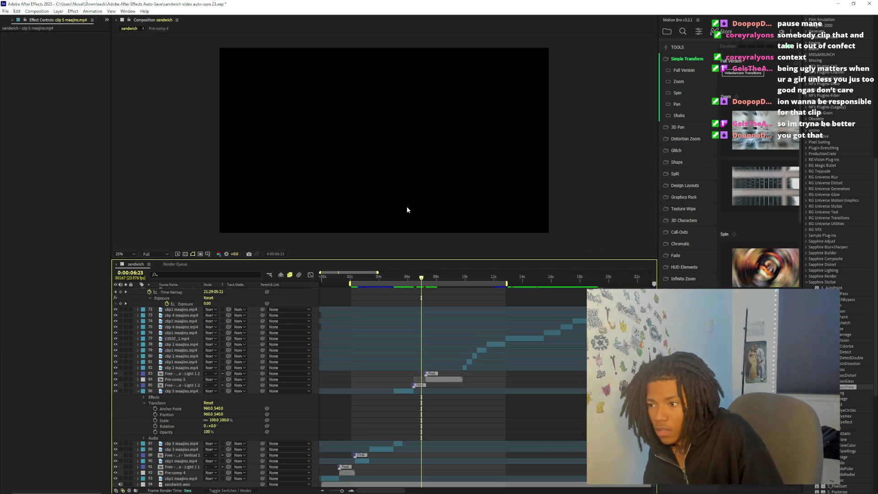
scroll(407, 206, "down", 1)
key("ctrl+z")
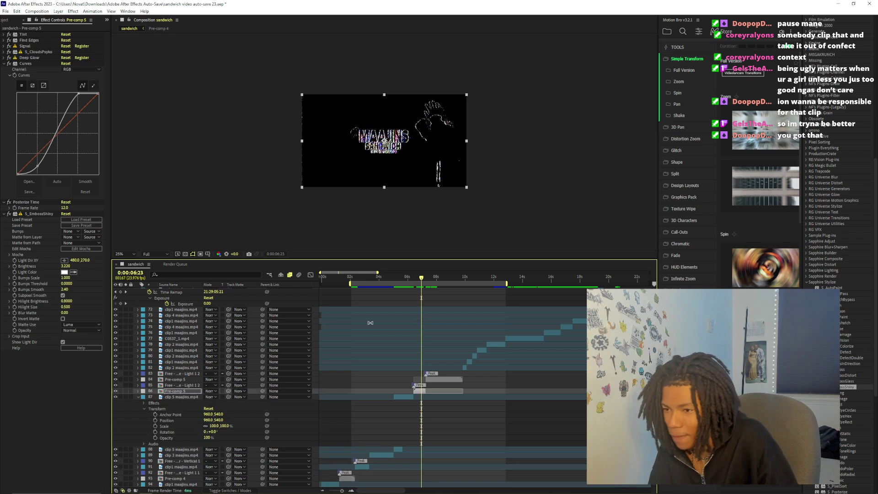
left_click(50, 213)
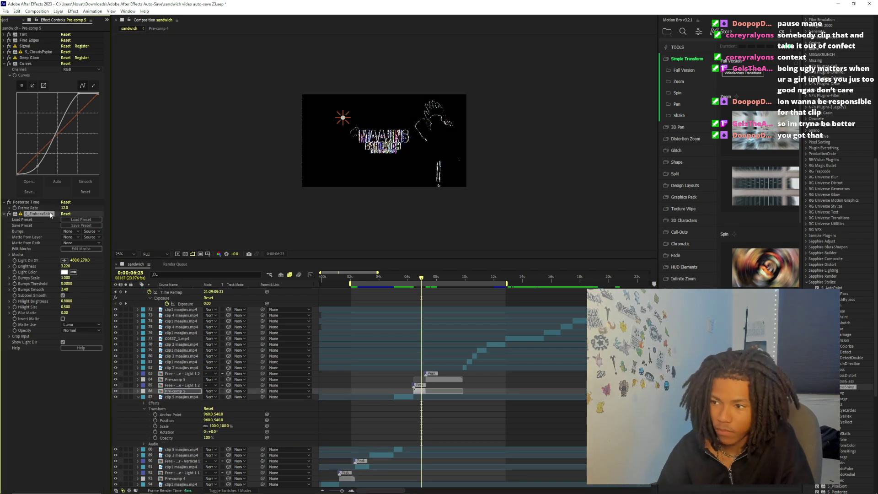
key("Delete")
Preview the comp from 0:00:02:17
left_click(384, 278)
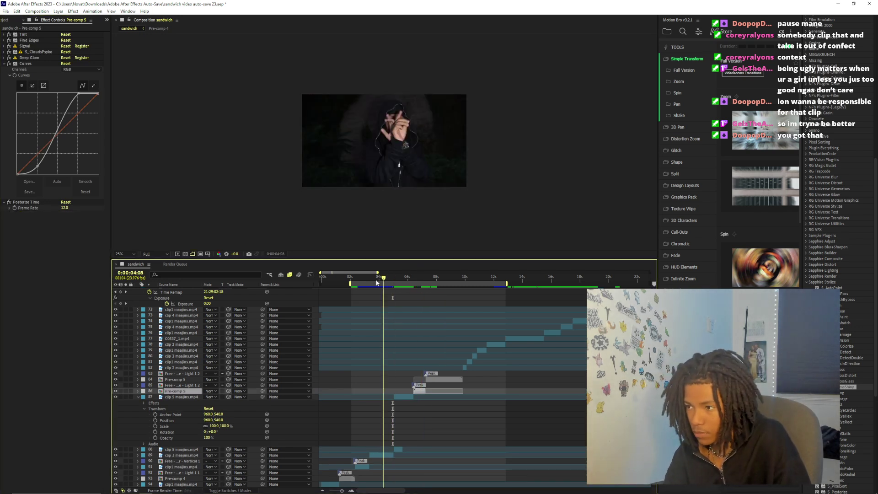
left_click(360, 278)
scroll(378, 292, "down", 1)
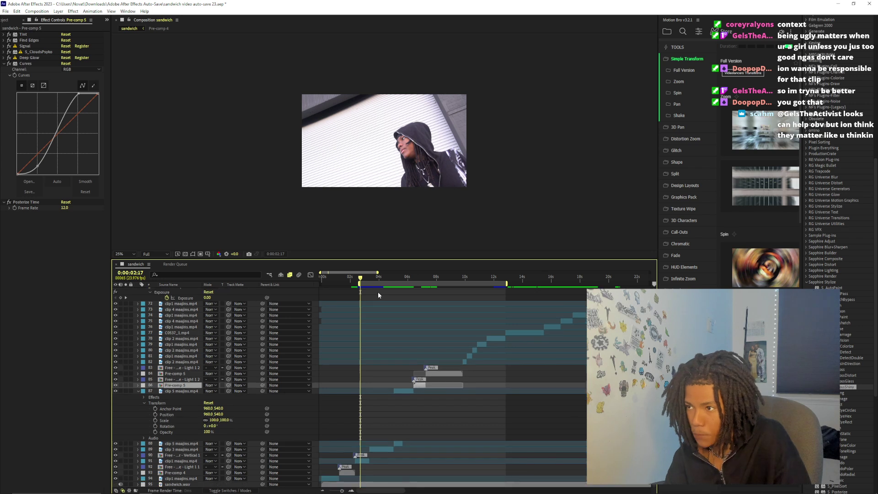
key("space")
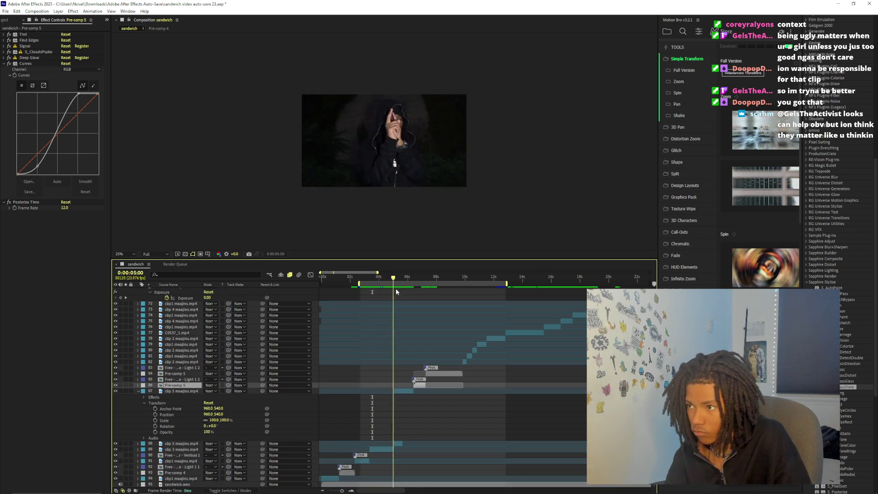
key("space")
Start the work area at 0:00:03:03 and preview it at 50%, then fit the view
key("shift+Page_Down")
key("b")
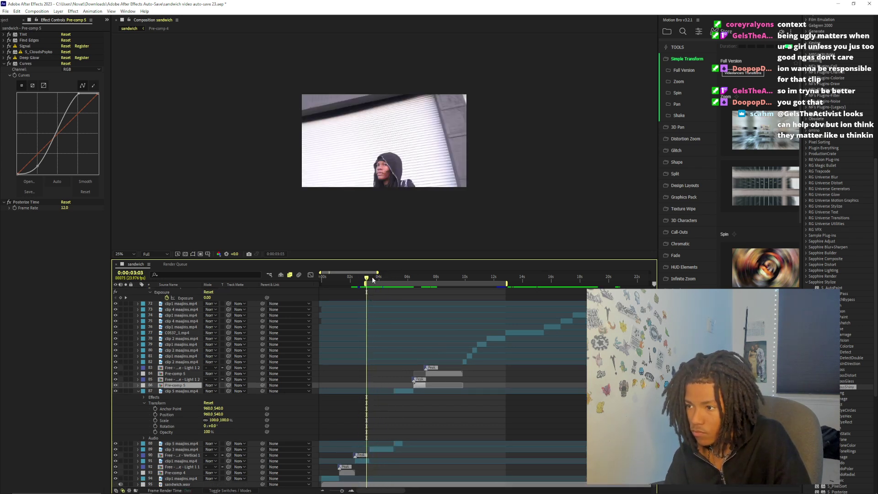
left_click(129, 255)
left_click(129, 323)
key("space")
left_click(128, 254)
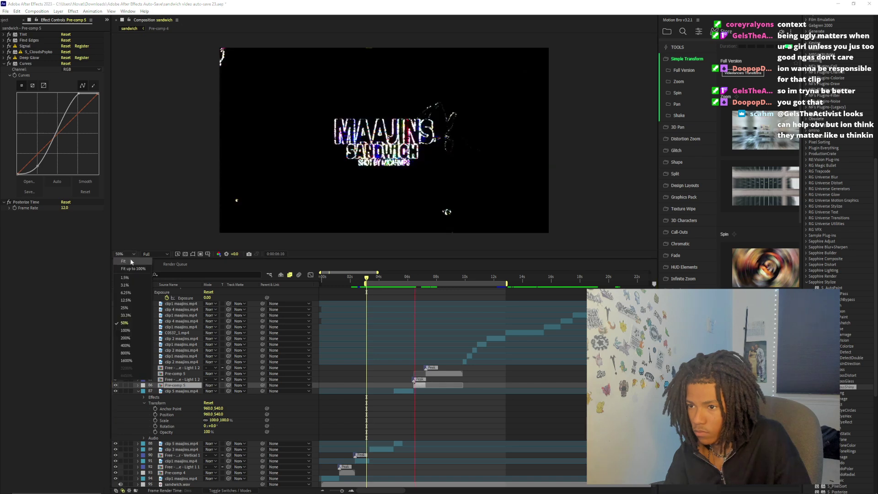
left_click(128, 262)
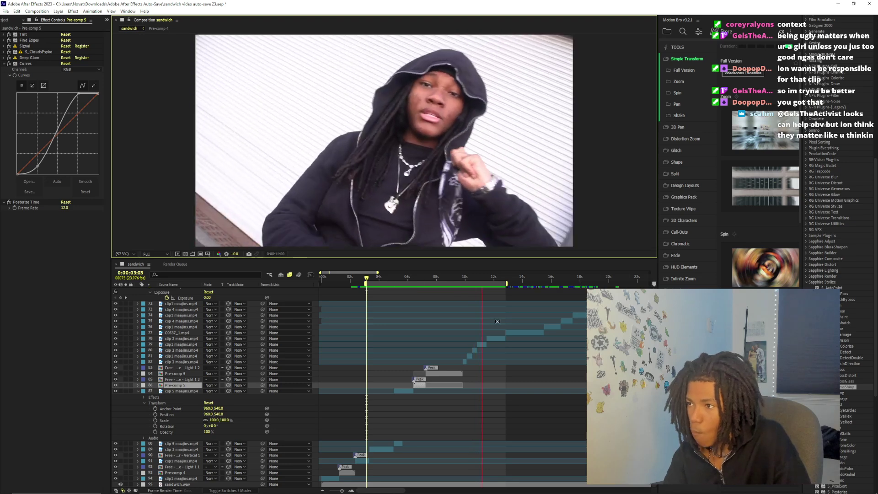
Apply S_TileScramble to clip 2 maajins.mp4 around 0:00:11:14 and set Wrap to Tile
left_click(497, 340)
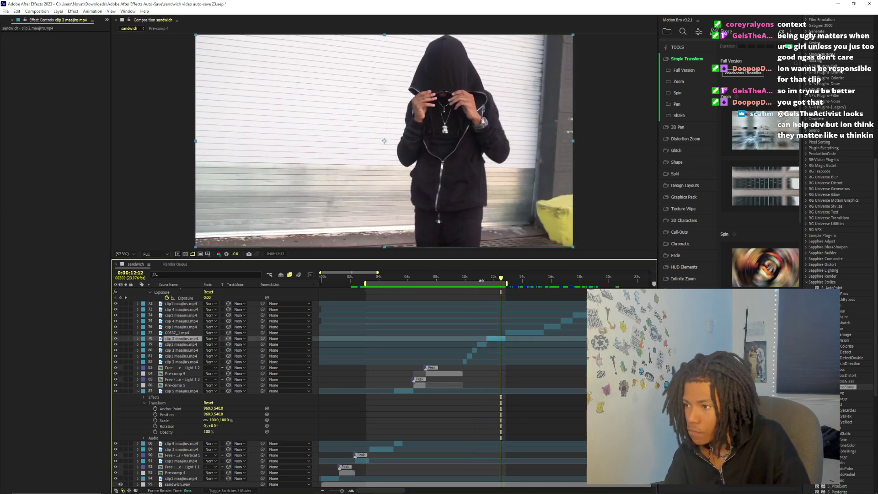
mouse_move(483, 279)
left_mouse_down()
mouse_move(488, 288)
mouse_move(490, 280)
left_mouse_up()
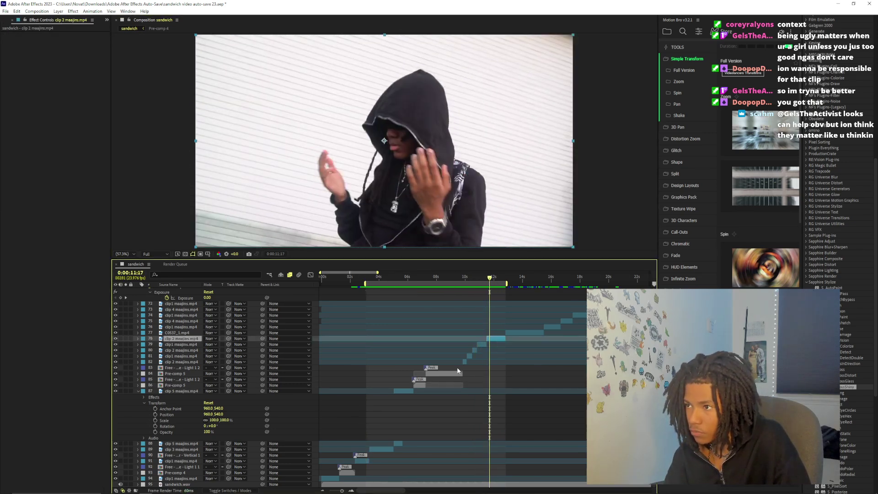
scroll(851, 374, "down", 8)
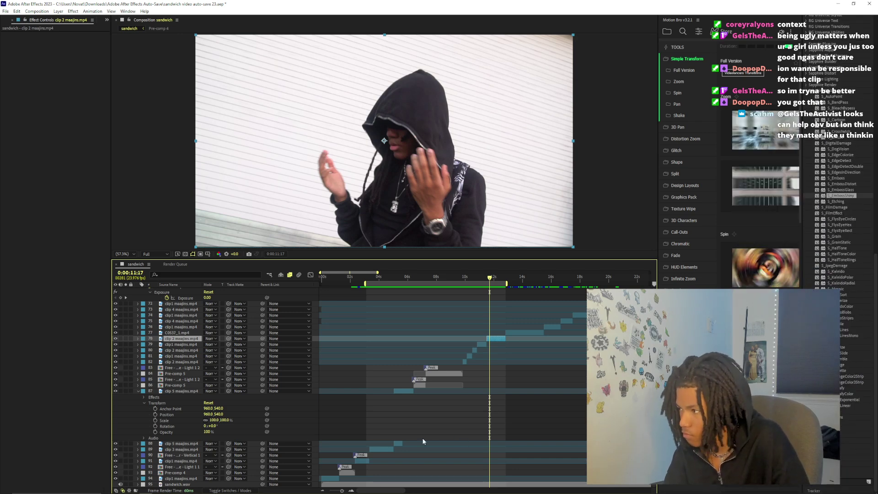
double_click(844, 359)
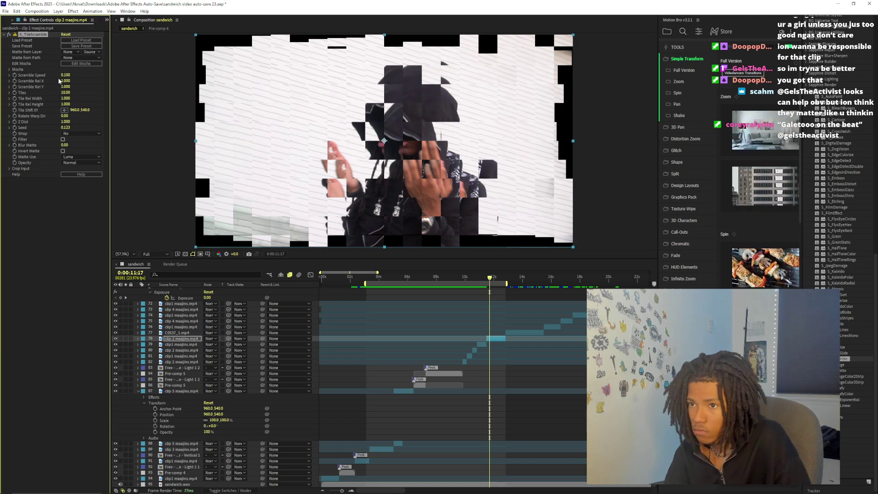
left_click_drag(86, 76, 72, 86)
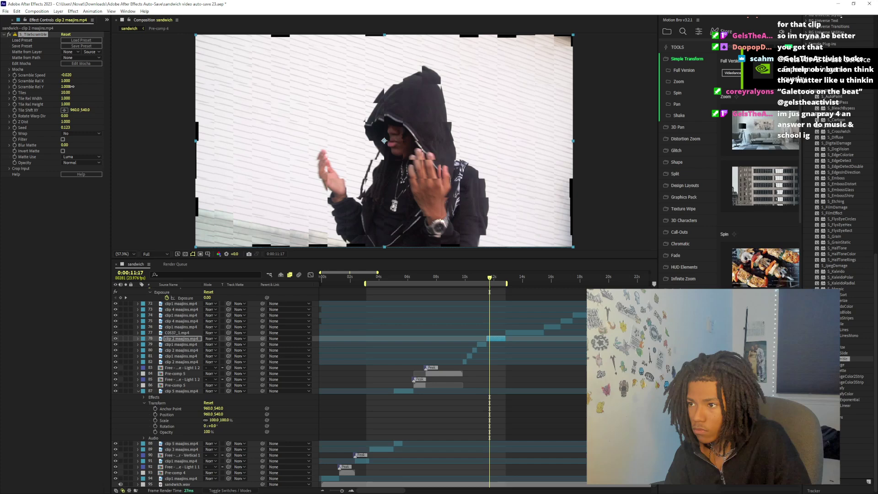
left_click(80, 133)
left_click(84, 144)
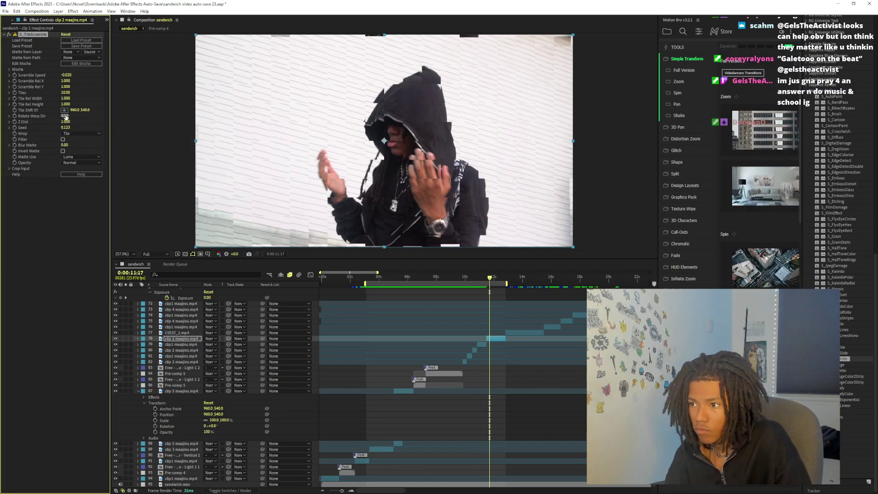
Set Scramble Speed to 0.010, then try a stronger Scramble Rel X and undo it
mouse_move(67, 75)
left_mouse_down()
mouse_move(60, 80)
mouse_move(72, 80)
mouse_move(61, 98)
mouse_move(79, 76)
mouse_move(72, 80)
left_mouse_up()
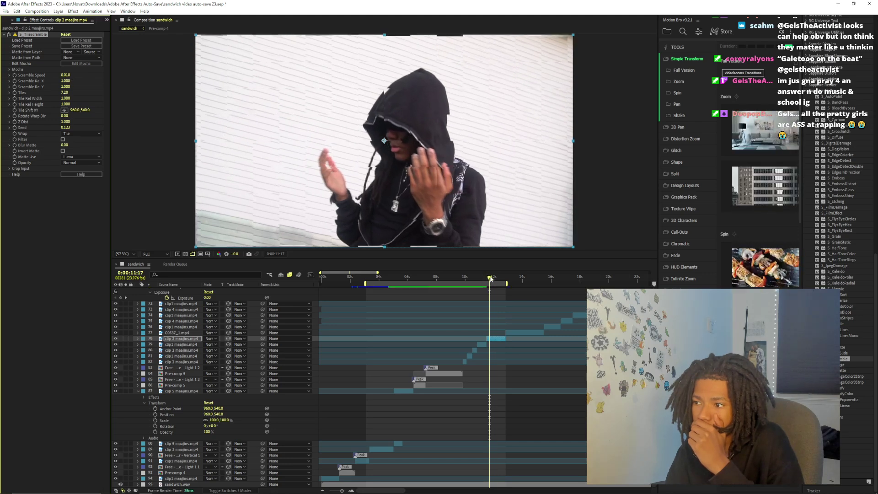
left_click_drag(491, 278, 488, 278)
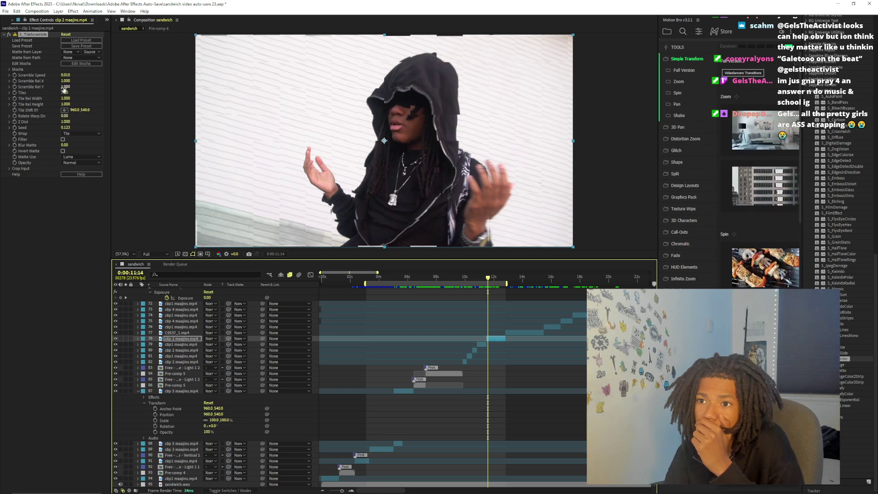
left_click_drag(65, 81, 198, 110)
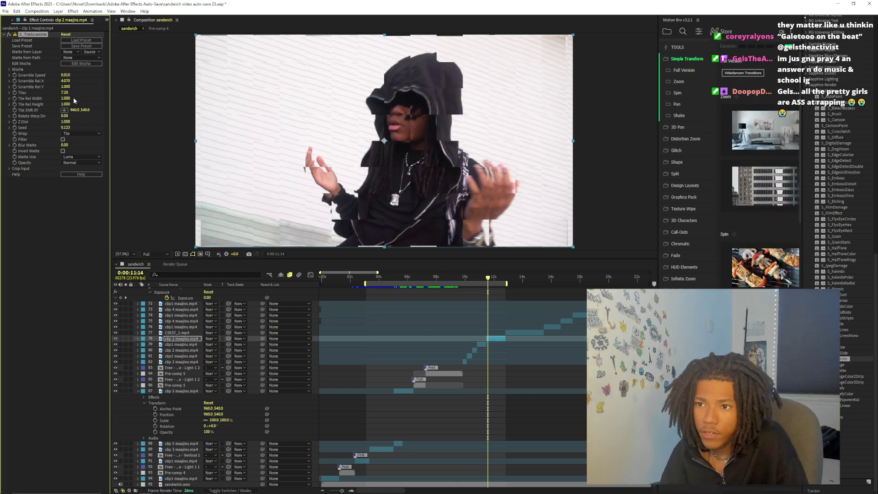
key("ctrl+z")
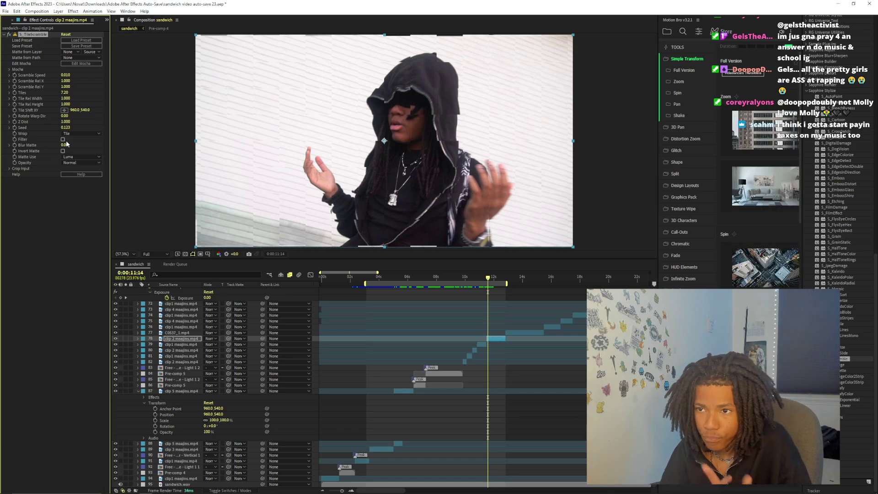
Try keyframing Scramble Speed, then remove its animation
left_click(15, 75)
left_click_drag(344, 491, 345, 491)
key("Page_Up")
key("Page_Up")
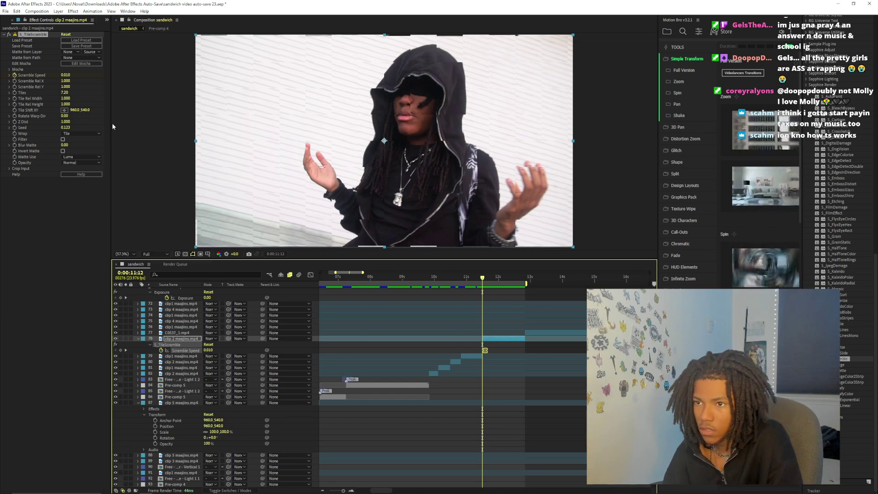
left_click(15, 75)
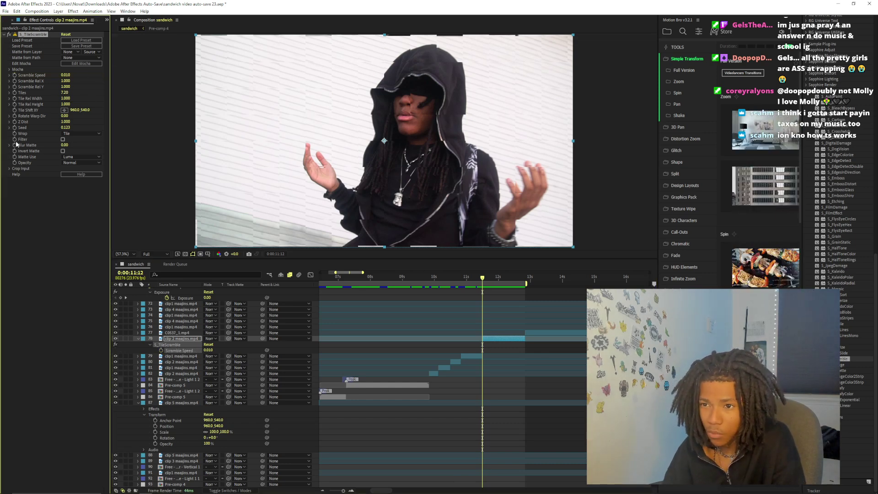
Keyframe the tile-scramble Seed at 0.123 via Edit Value at 0:00:11:12
left_click(9, 128)
left_click_drag(141, 128, 326, 137)
right_click(15, 129)
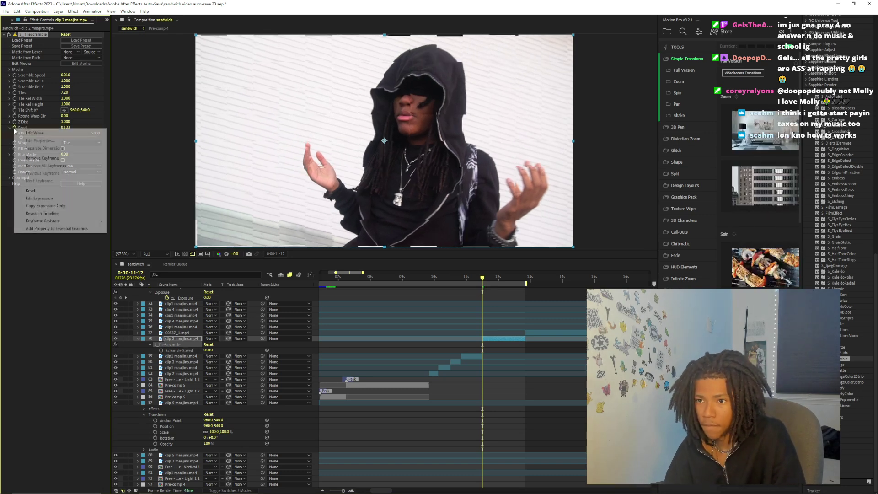
left_click(53, 200)
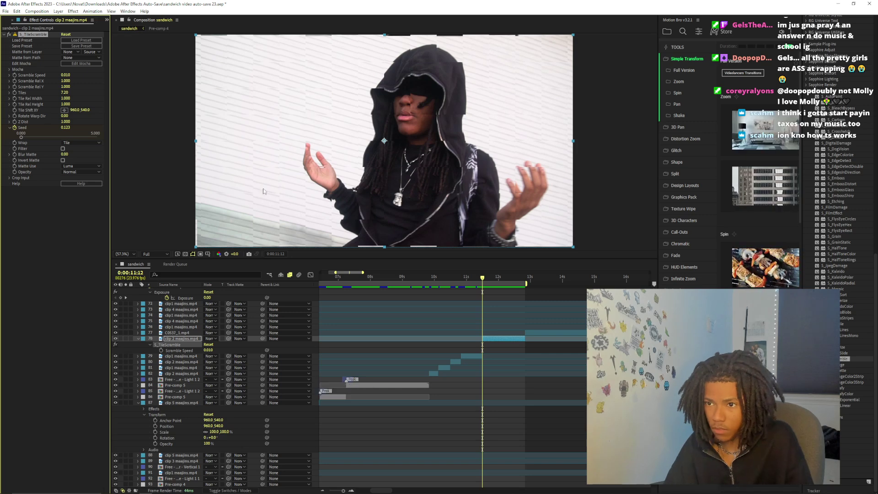
right_click(20, 128)
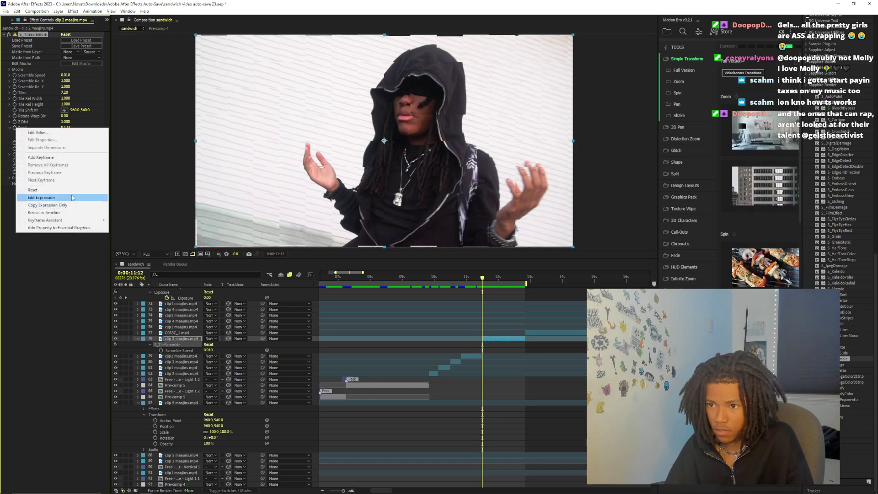
left_click(71, 198)
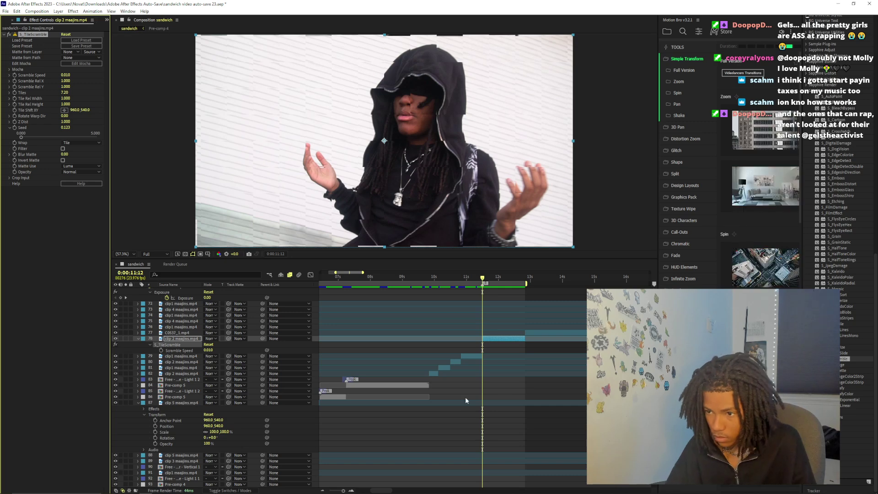
right_click(16, 128)
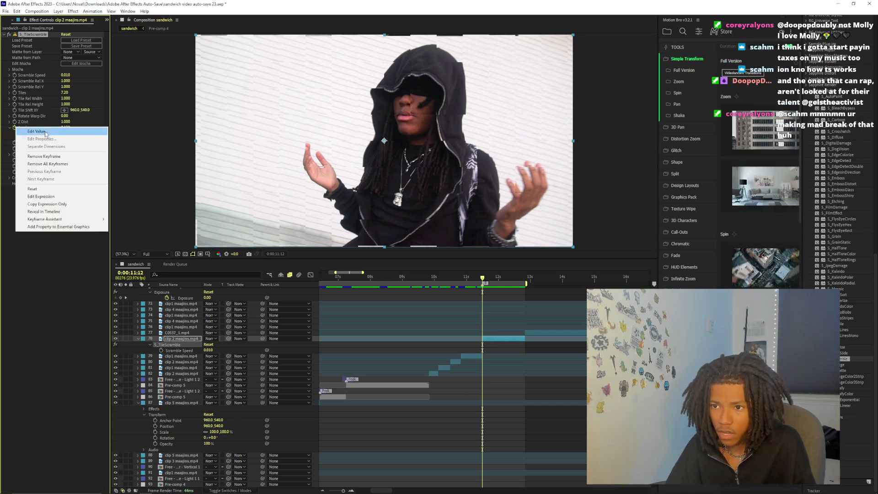
left_click(36, 131)
left_click(330, 203)
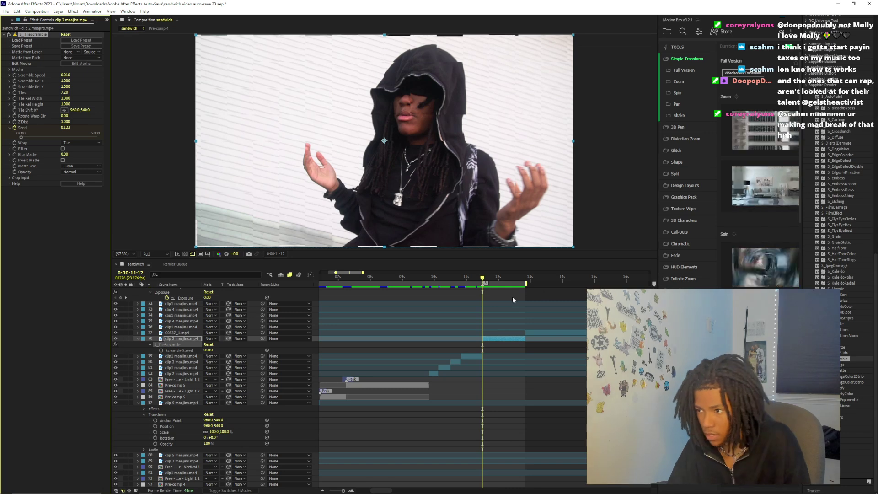
Add a second Seed keyframe of 10 at 0:00:12:03, nudging it up to about 11
left_click(498, 281)
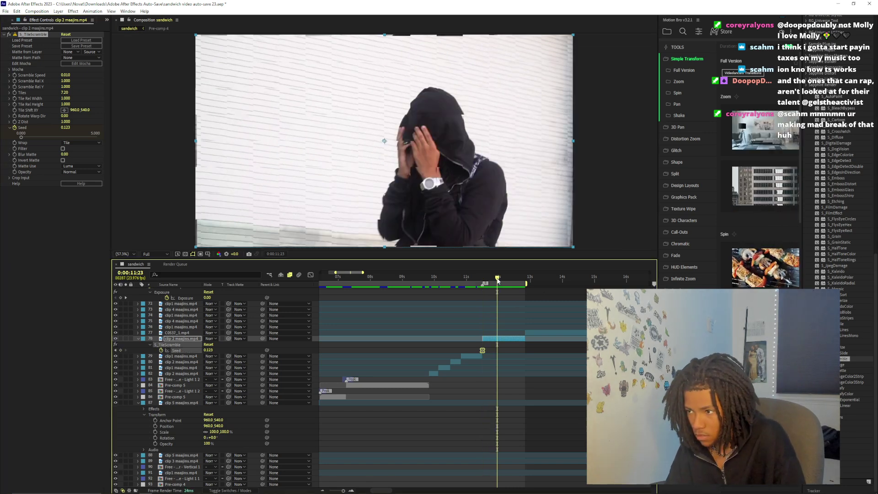
left_click(483, 353)
left_click(483, 351, "ctrl")
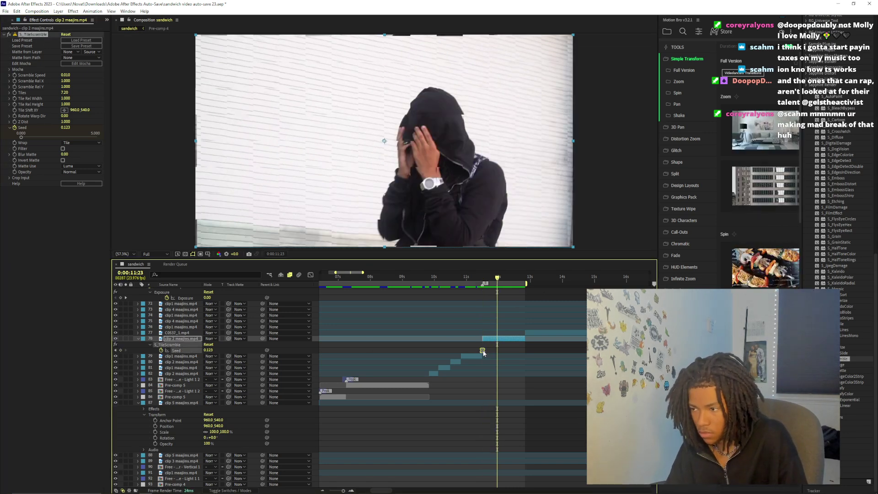
left_click(483, 278)
left_click(502, 277)
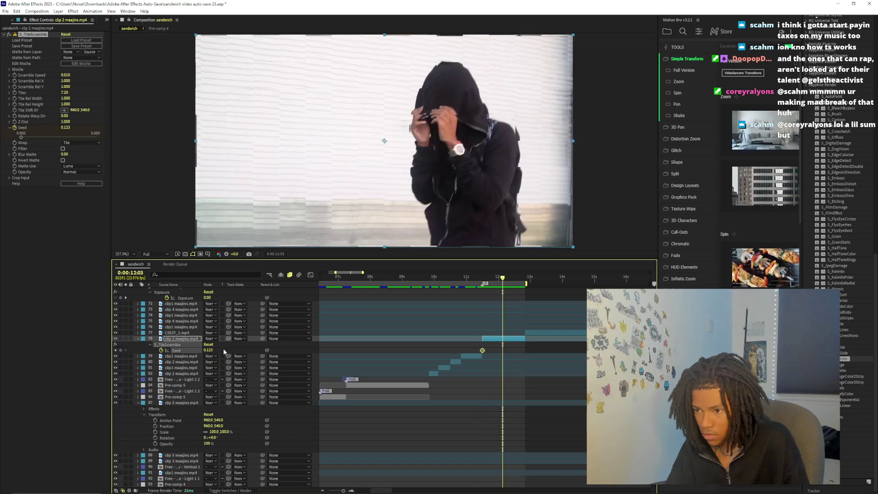
type("10")
key("Return")
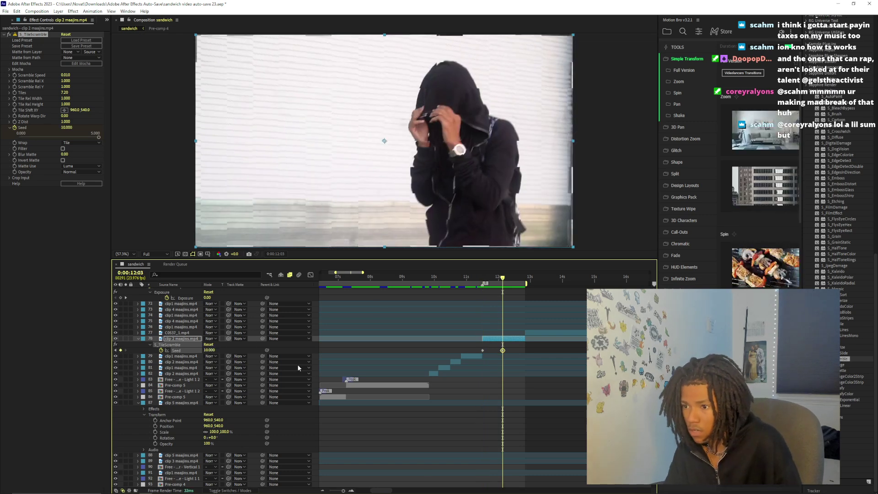
left_click_drag(208, 355, 382, 357)
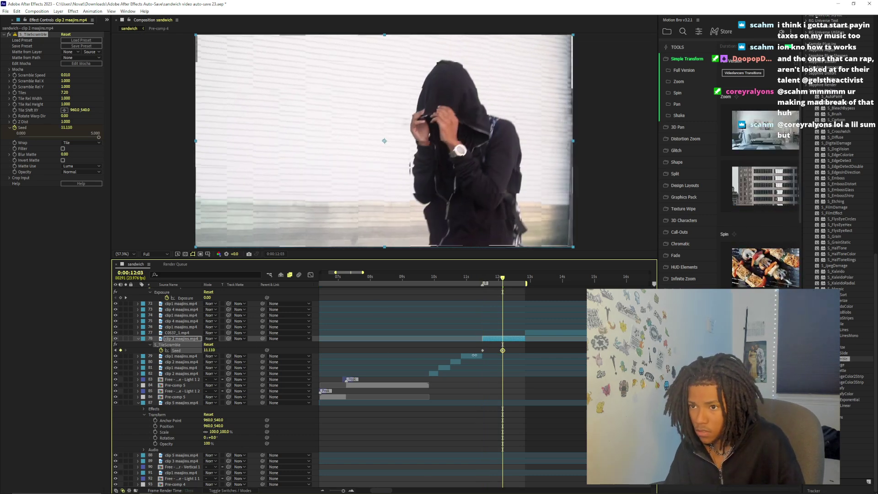
left_click(505, 359)
left_click_drag(474, 355, 525, 352)
mouse_move(501, 278)
left_mouse_down()
mouse_move(485, 278)
mouse_move(515, 280)
mouse_move(516, 291)
mouse_move(505, 290)
left_mouse_up()
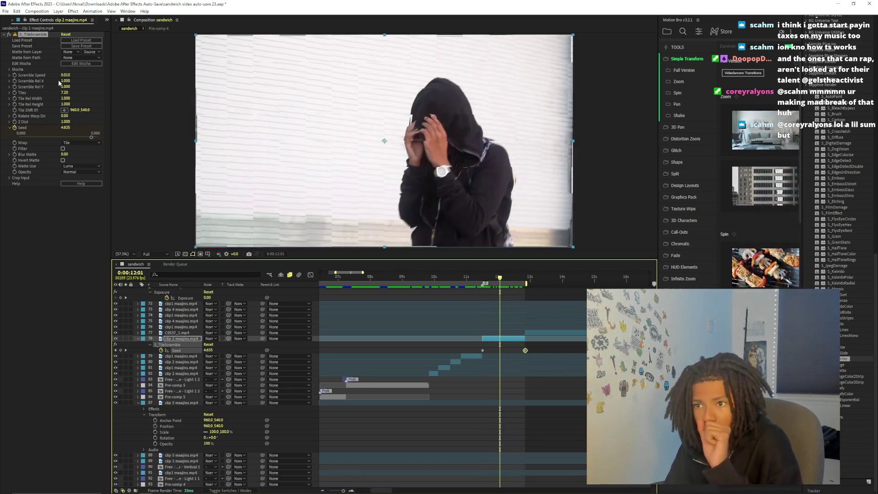
Raise Scramble Rel X to 3.010, then preview the glitch from 0:00:10:23 through about 16 seconds
left_click_drag(64, 81, 133, 87)
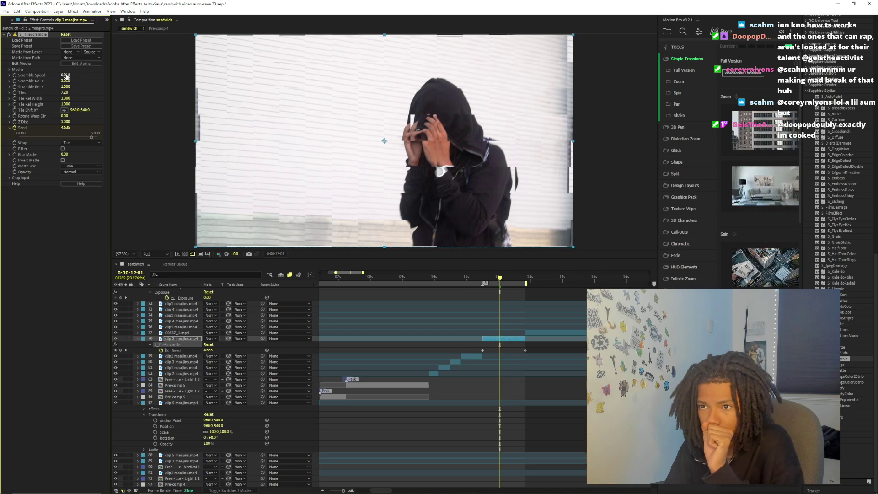
mouse_move(66, 76)
left_mouse_down()
mouse_move(87, 75)
mouse_move(67, 75)
left_mouse_up()
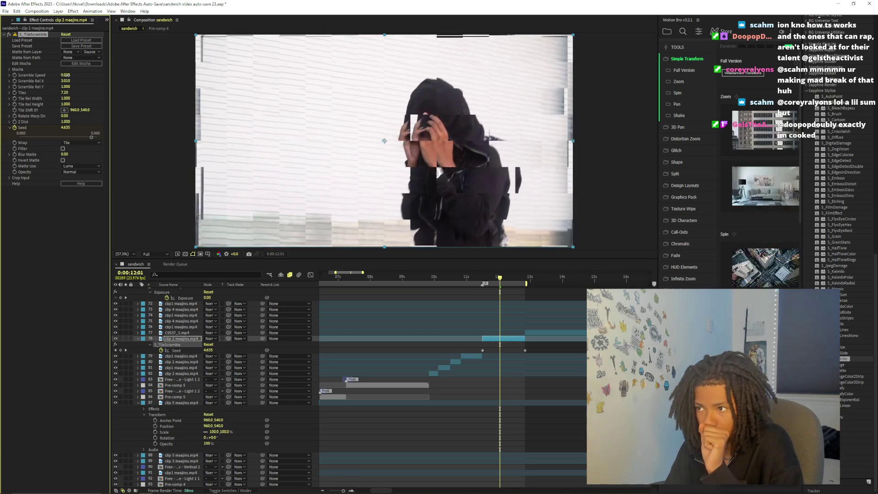
left_click_drag(504, 280, 467, 282)
key("space")
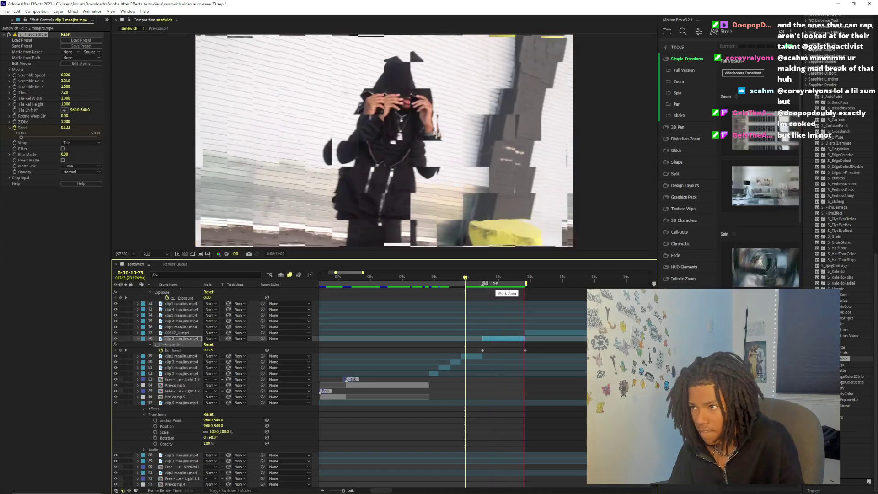
key("space")
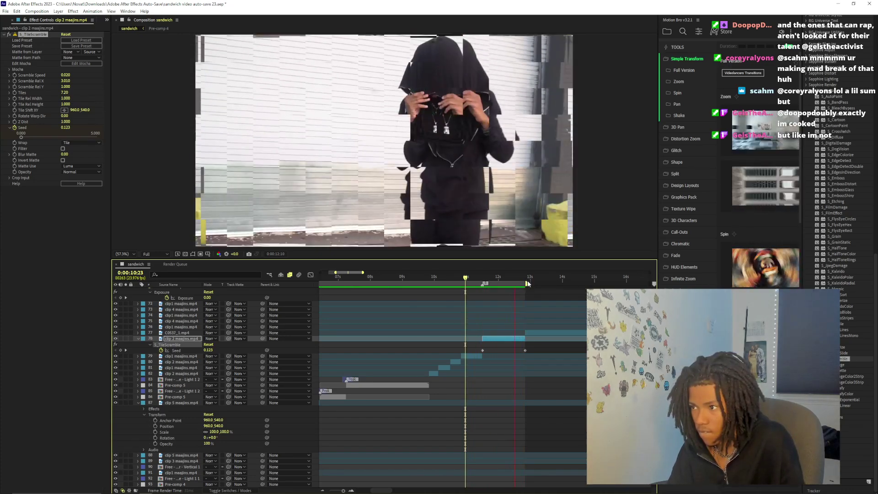
left_click_drag(527, 283, 627, 284)
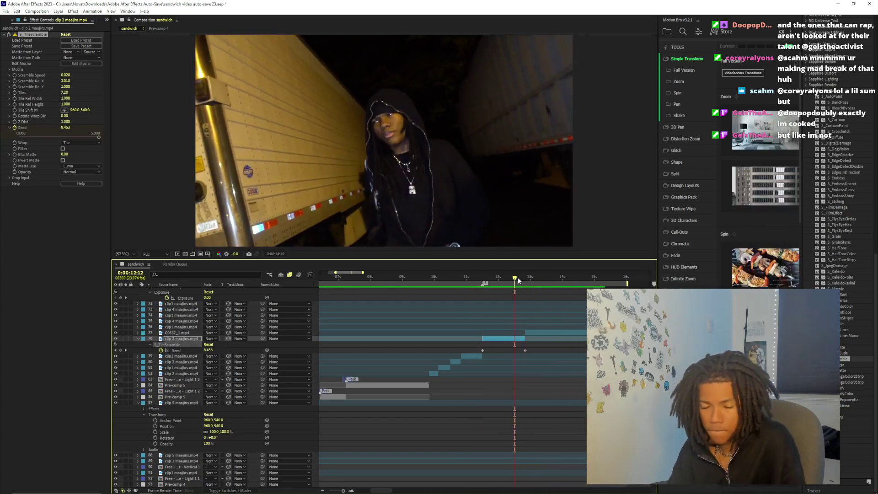
left_click_drag(518, 278, 474, 278)
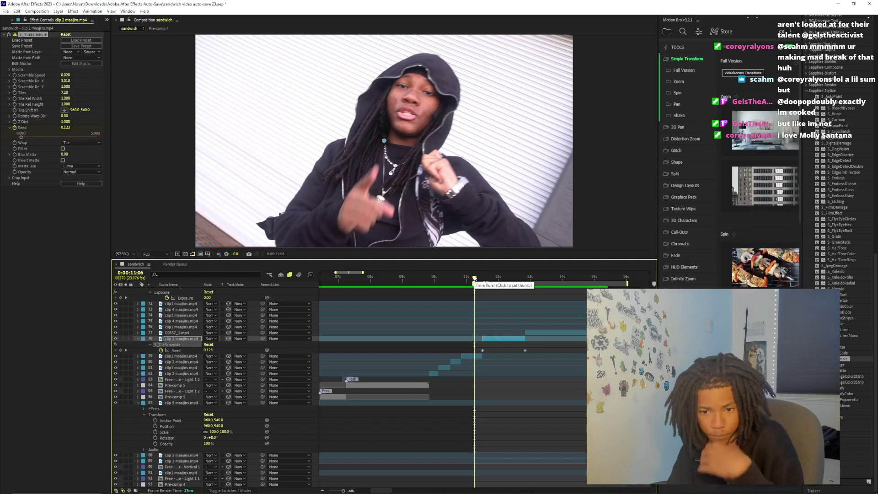
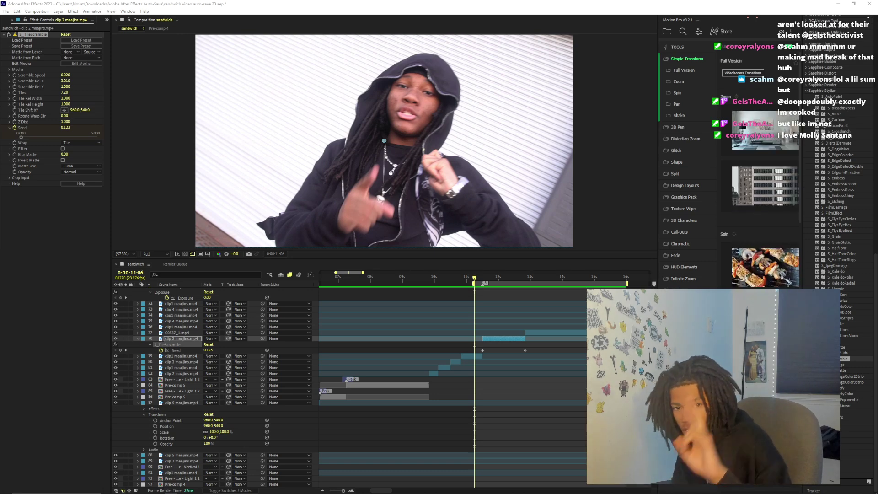
Lock the composition markers with the current time at 0:00:11:14
left_click(493, 278)
left_click(485, 284)
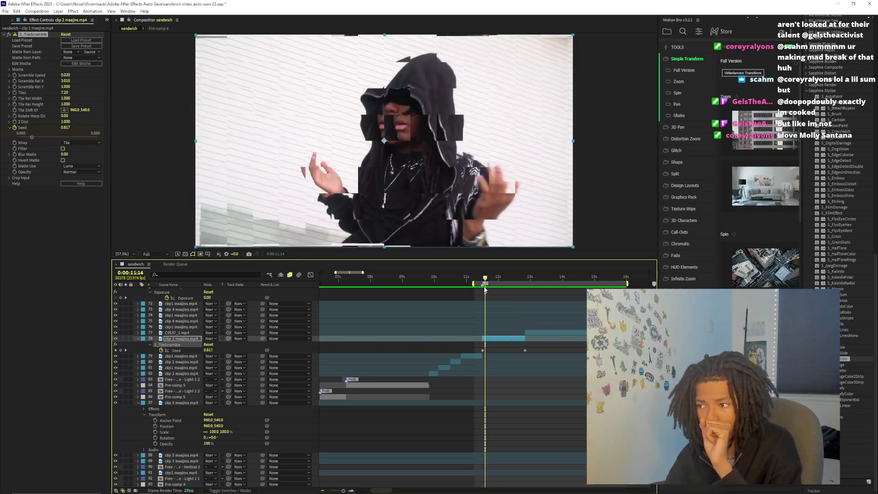
right_click(484, 284)
left_click(513, 330)
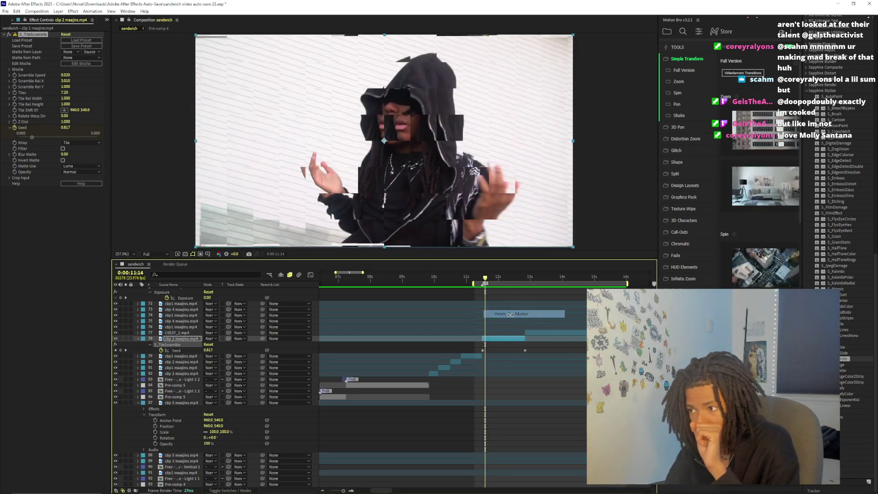
Switch S_TileScramble's Wrap from Tile to Reflect, scrubbing the glitch around 12:04 to check it
left_click(505, 283)
left_click_drag(505, 284, 493, 280)
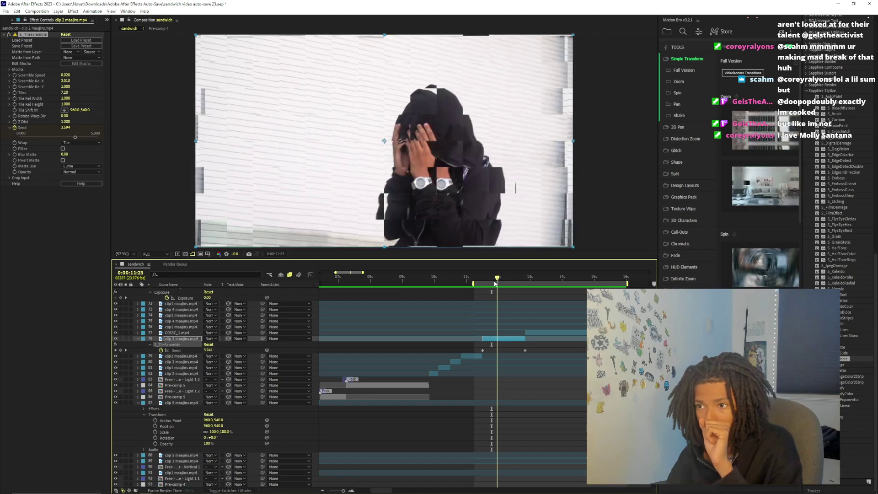
left_click(82, 143)
left_click(84, 164)
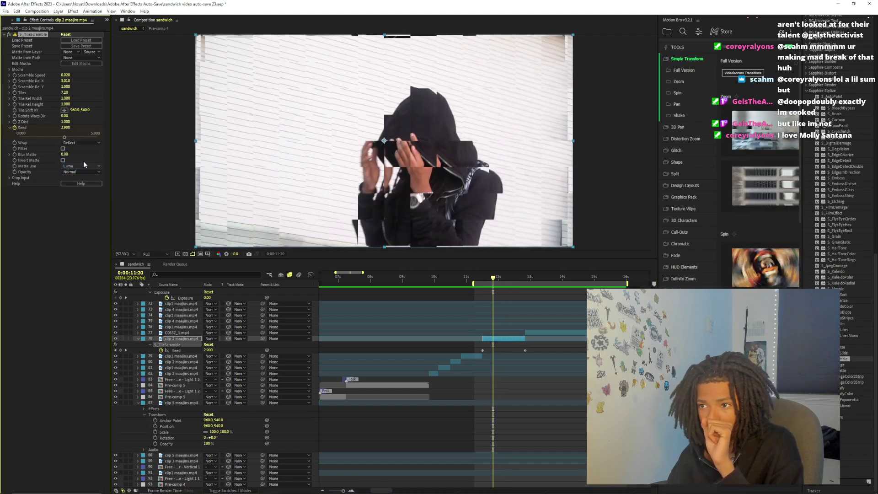
left_click(97, 144)
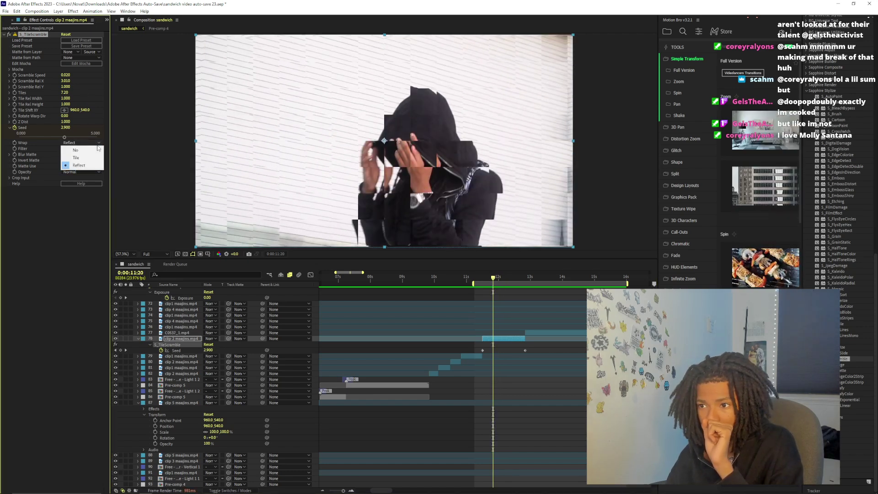
left_click(505, 283)
left_click_drag(505, 283, 486, 278)
Raise Tiles to 13.20 and lower Scramble Speed to 0.010, previewing the glitch from 11:12
key("space")
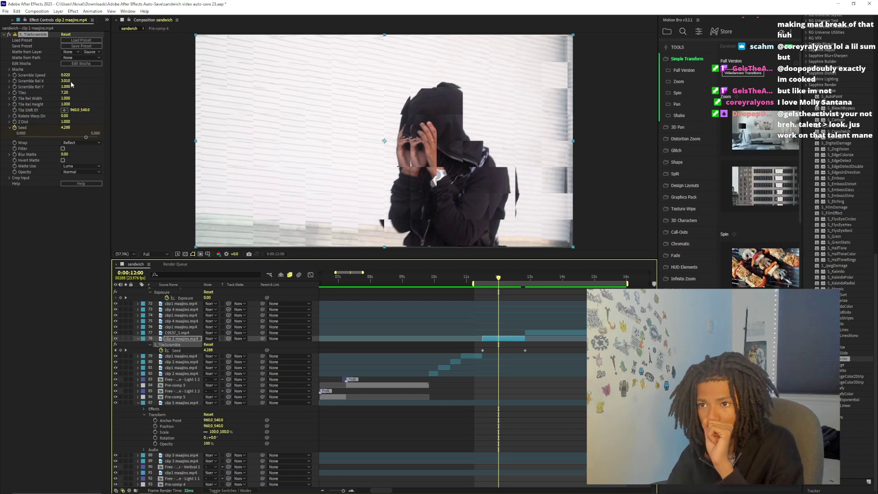
left_click_drag(66, 92, 101, 107)
left_click_drag(66, 76, 67, 75)
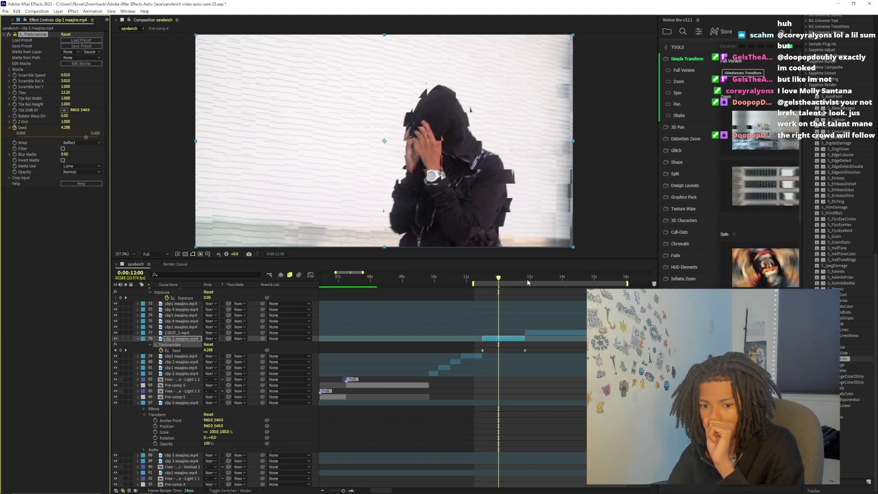
left_click_drag(499, 282, 478, 289)
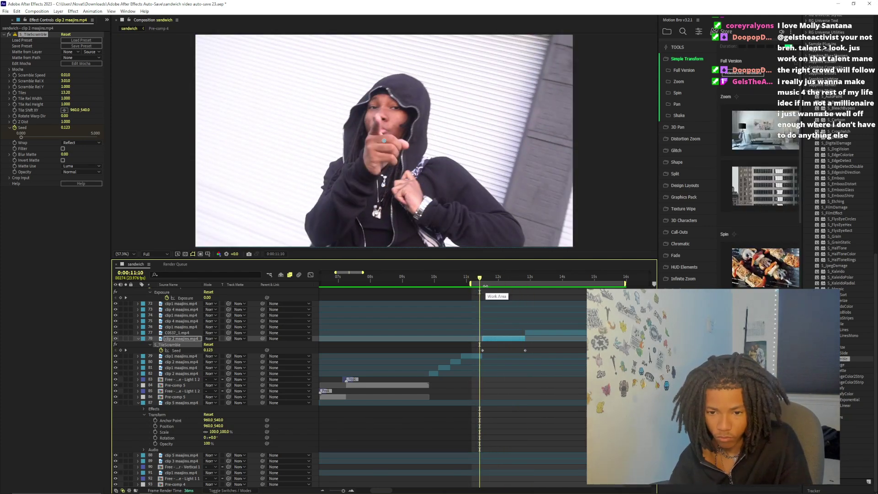
key("space")
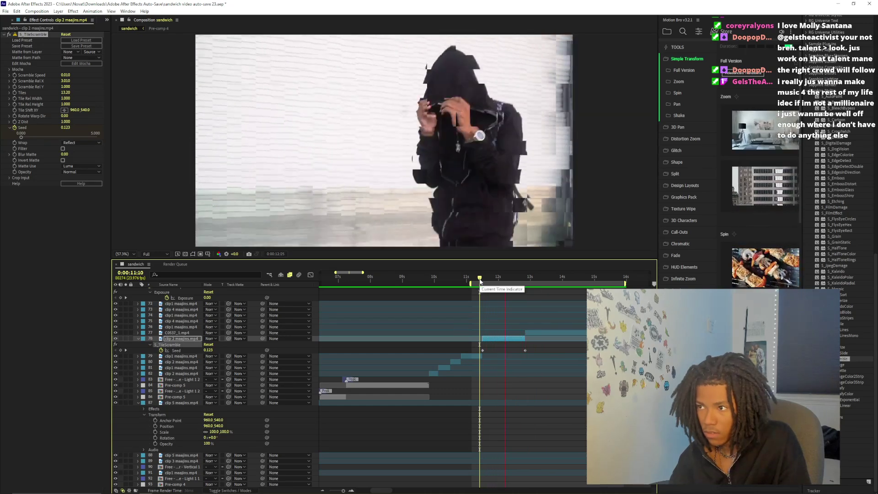
left_click(483, 279)
key("space")
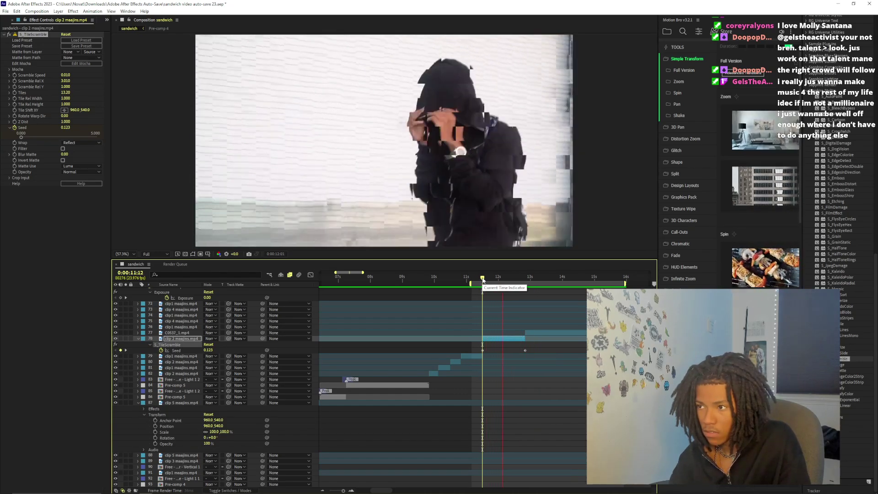
Add a Scramble Speed keyframe at 0:00:12:04 and nudge it slightly later
left_click_drag(483, 280, 504, 280)
key("space")
left_click(14, 75)
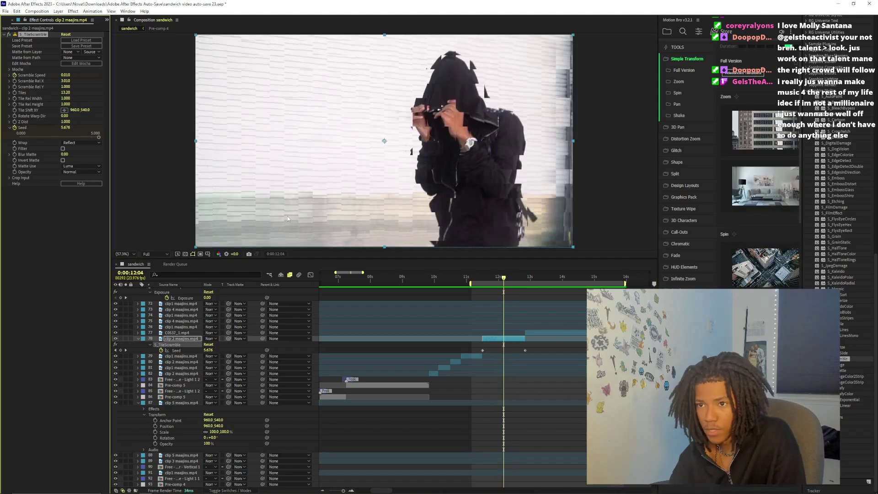
left_click_drag(343, 490, 343, 491)
left_click_drag(486, 350, 499, 350)
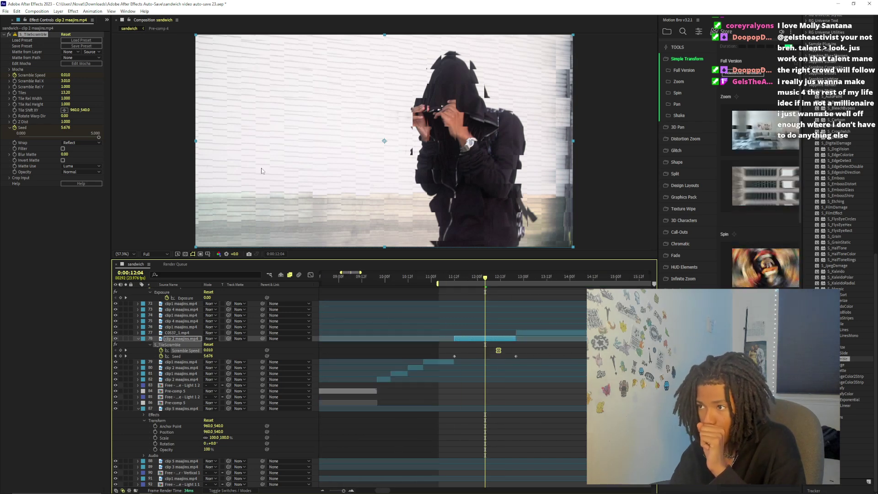
Add a second Scramble Speed keyframe at 0 and preview the settling glitch from 11:10
left_click(67, 75)
key("Return")
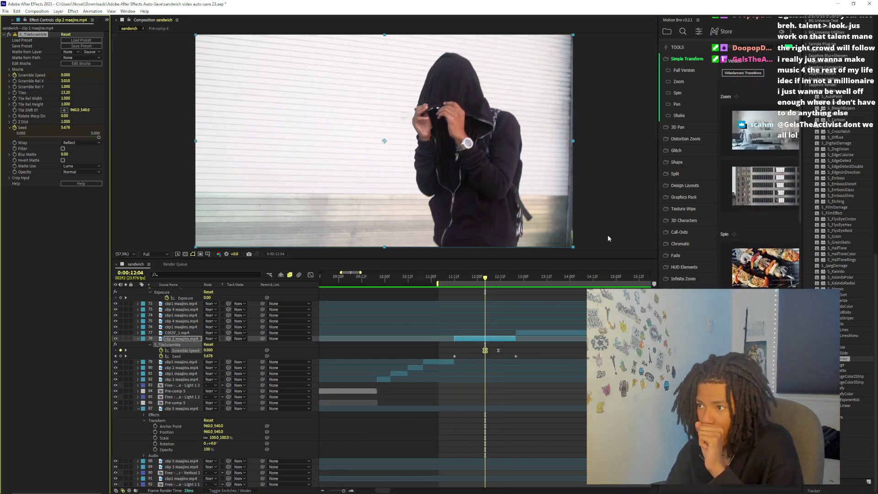
left_click(487, 280)
key("space")
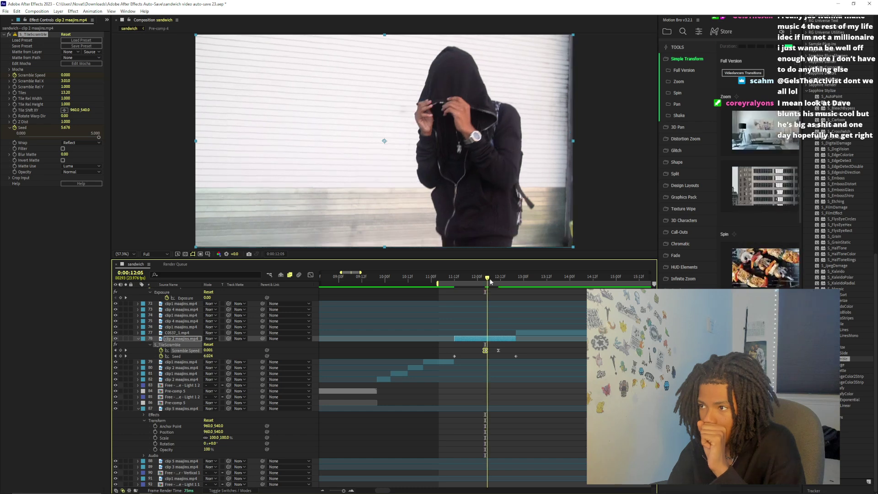
left_click_drag(520, 288, 452, 290)
key("space")
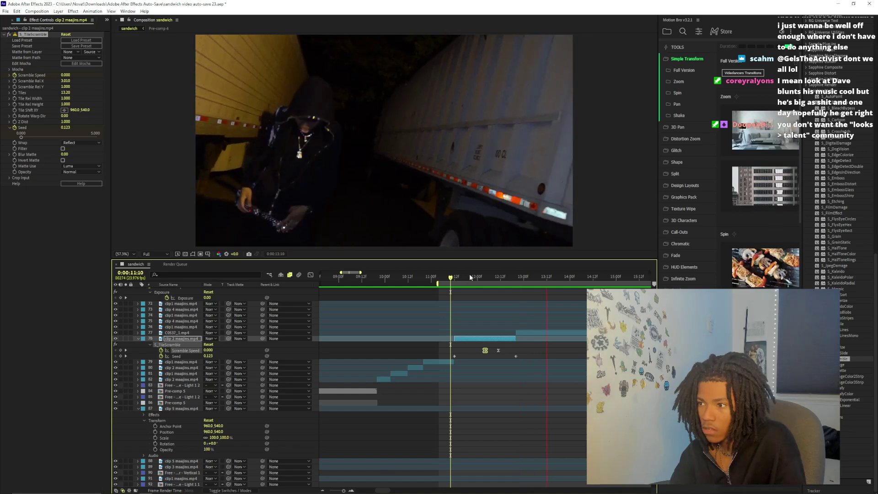
key("space")
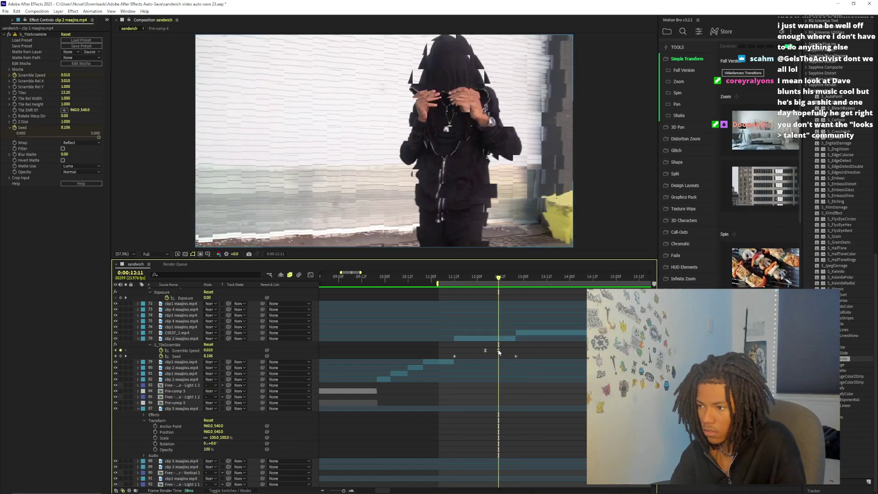
Shift both Scramble Speed keyframes a few frames earlier, preview from 11:09, and split clip 2 at 12:04
left_click_drag(499, 351, 490, 351)
left_click(471, 278)
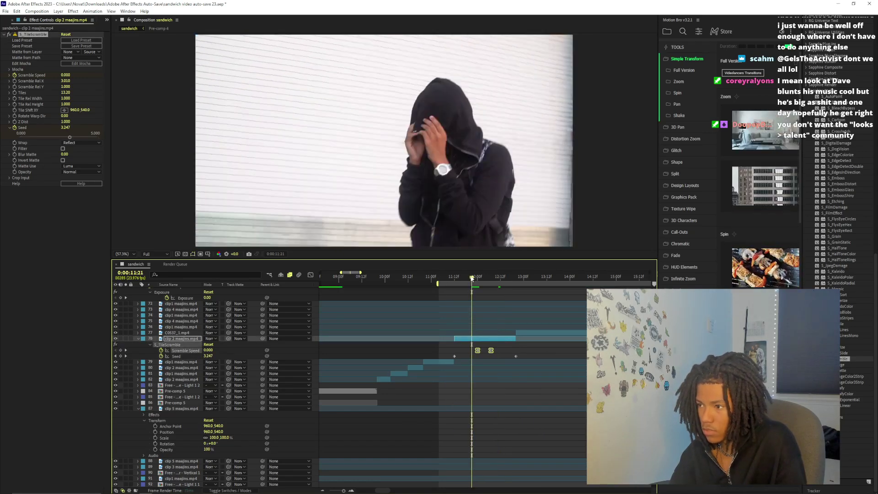
key("space")
left_click(449, 278)
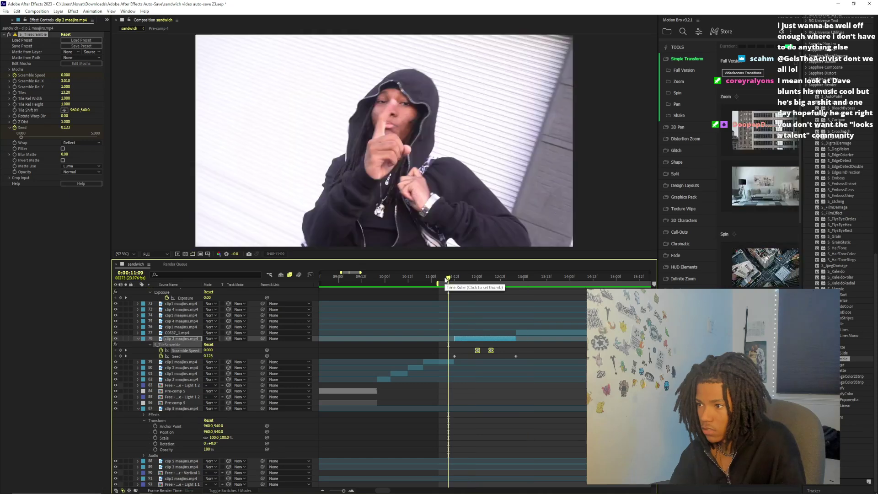
key("space")
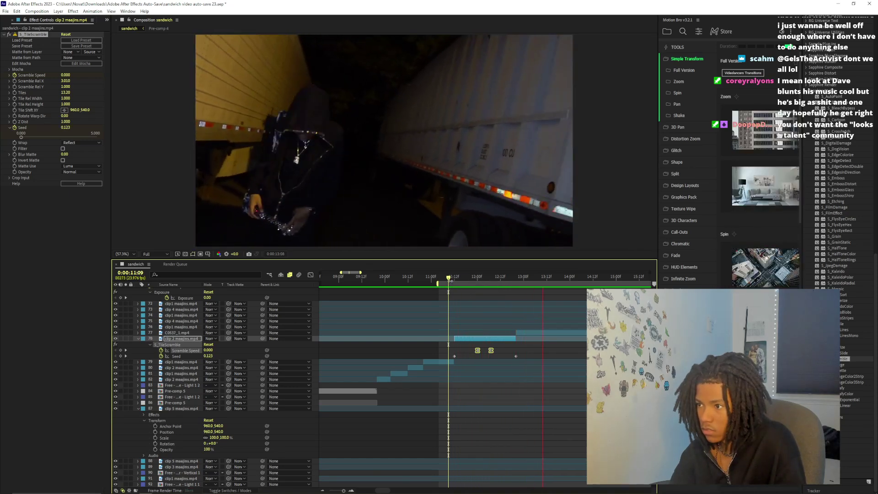
key("space")
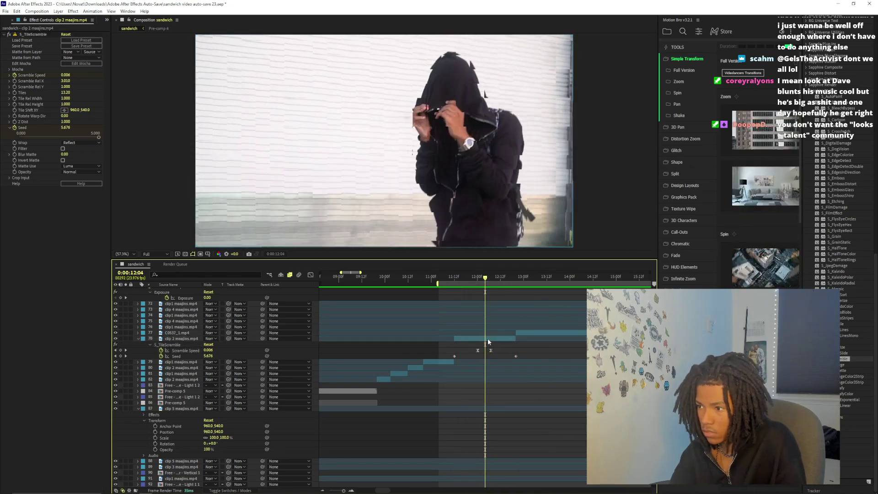
key("ctrl+shift+d")
Pre-compose the split-off piece of clip 2, moving all attributes into the new comp
right_click(489, 339)
left_click(515, 294)
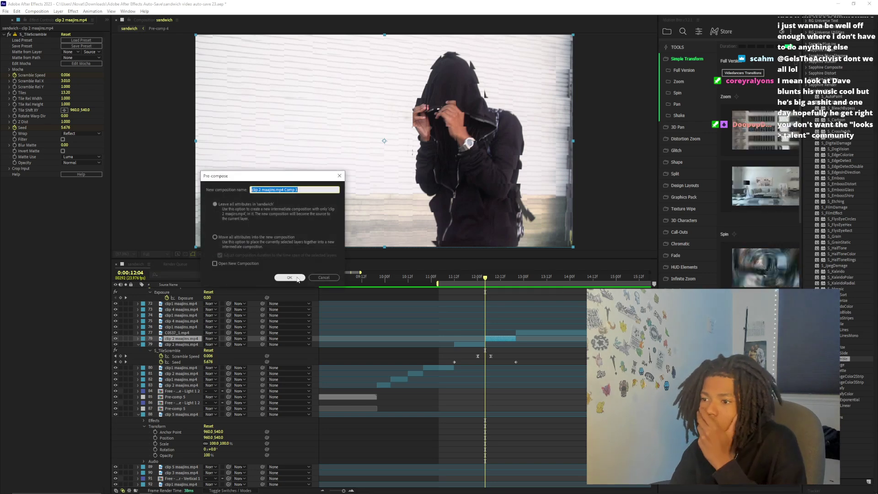
left_click(253, 238)
left_click(289, 276)
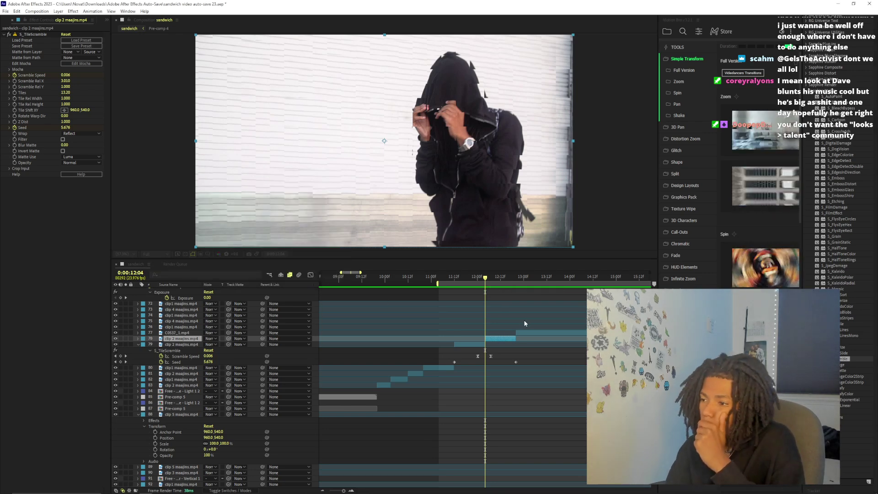
Apply B.Carve from an Effects & Presets search for 'bc' and raise Height Scale to 83.0
scroll(838, 111, "up", 10)
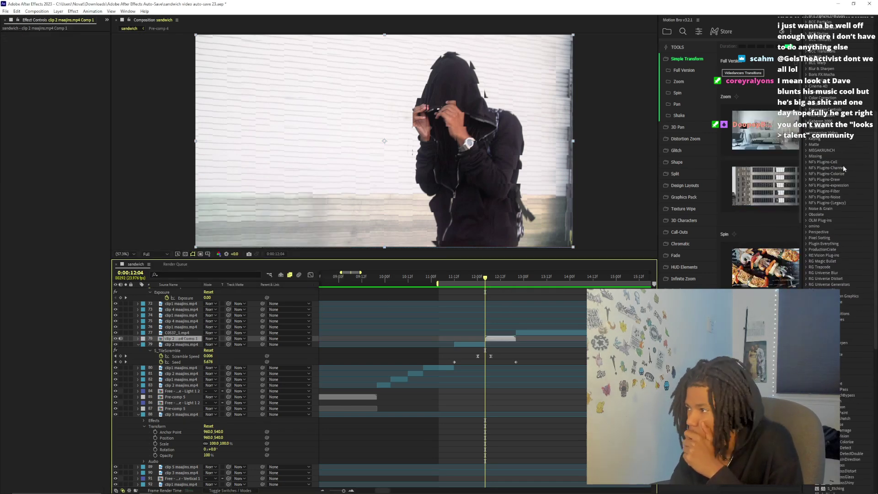
left_click(840, 99)
type("bc")
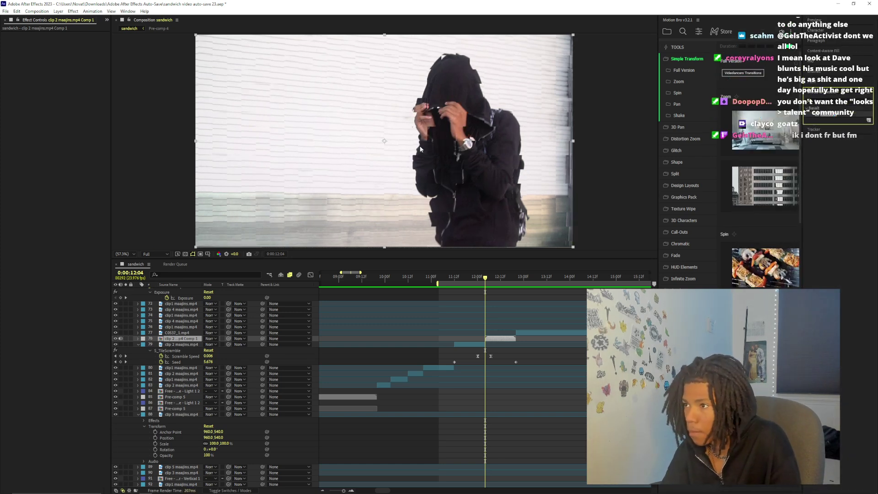
double_click(828, 115)
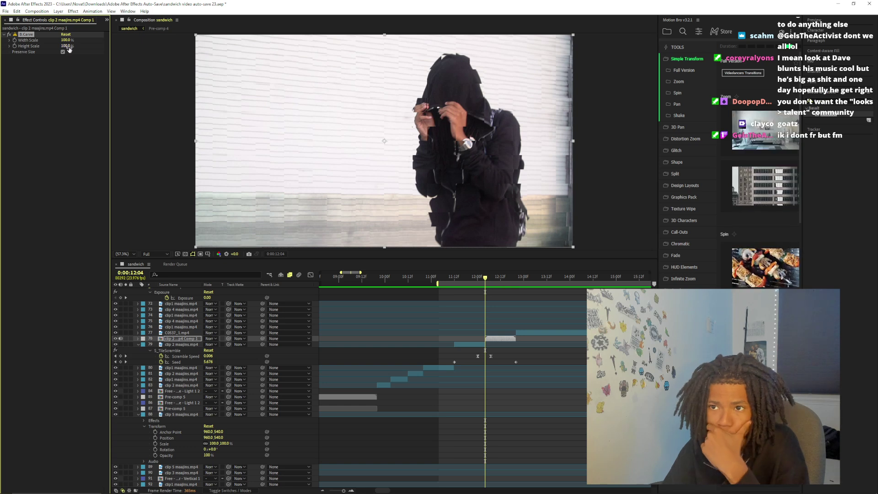
left_click_drag(60, 47, 62, 47)
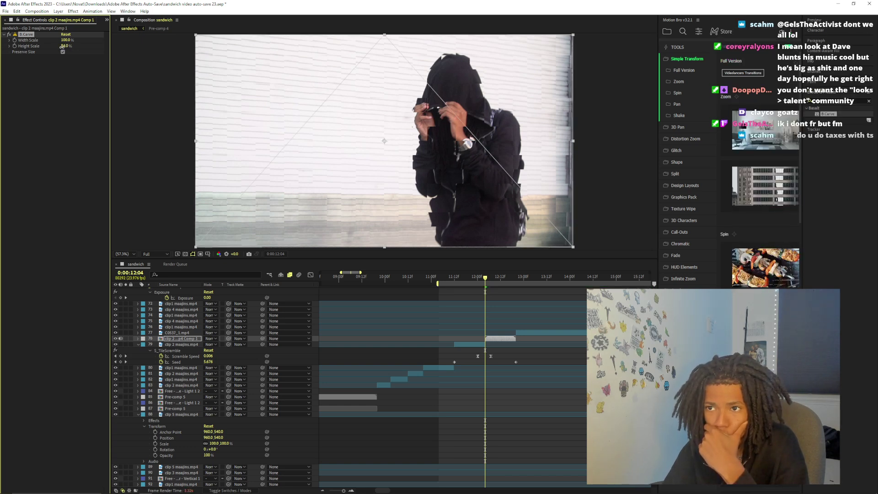
Save the project and select the clip 2 maajins.mp4 Comp 1 layer
left_click(127, 60)
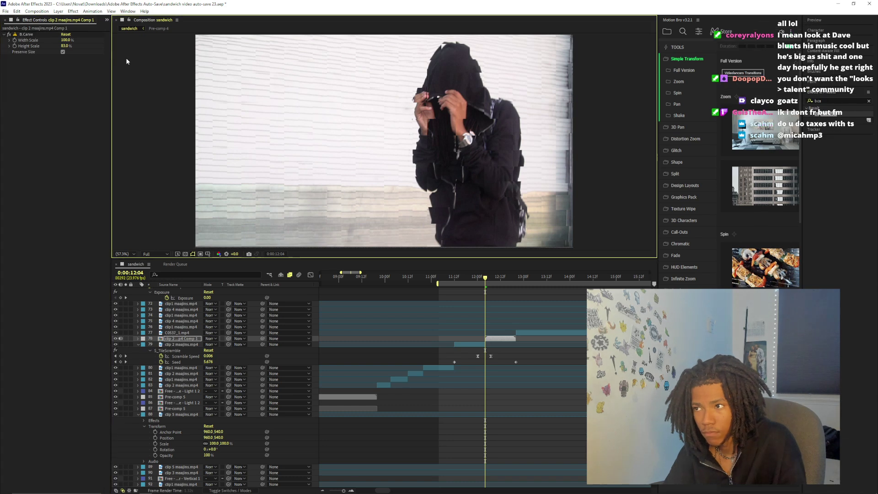
key("ctrl+s")
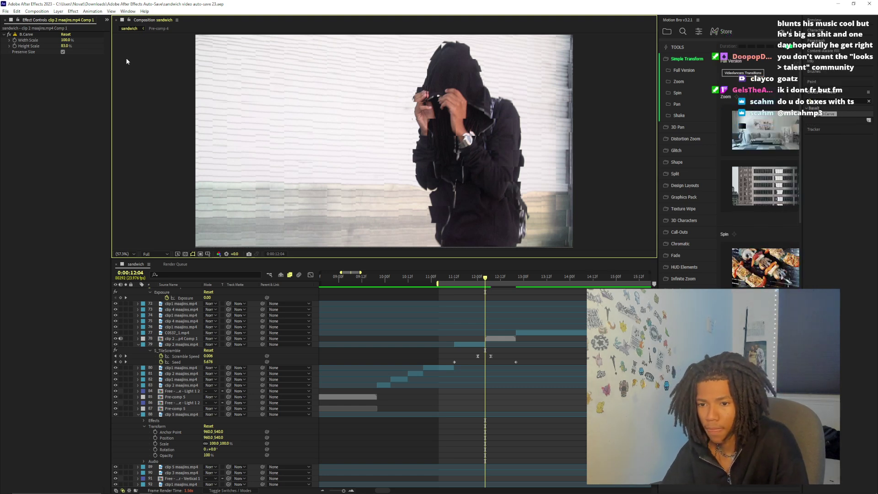
left_click(492, 340)
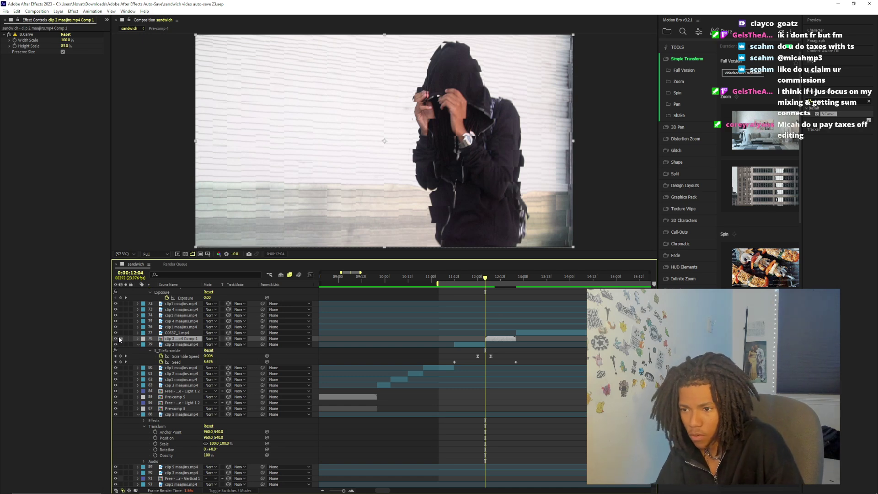
At 0:00:11:12, set both the Composition viewer and Preview panel resolution to Quarter
left_click(455, 279)
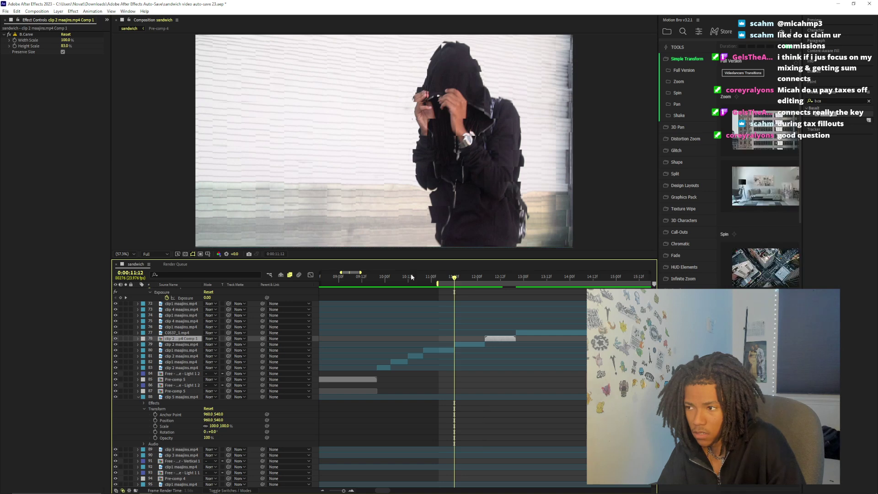
left_click(154, 254)
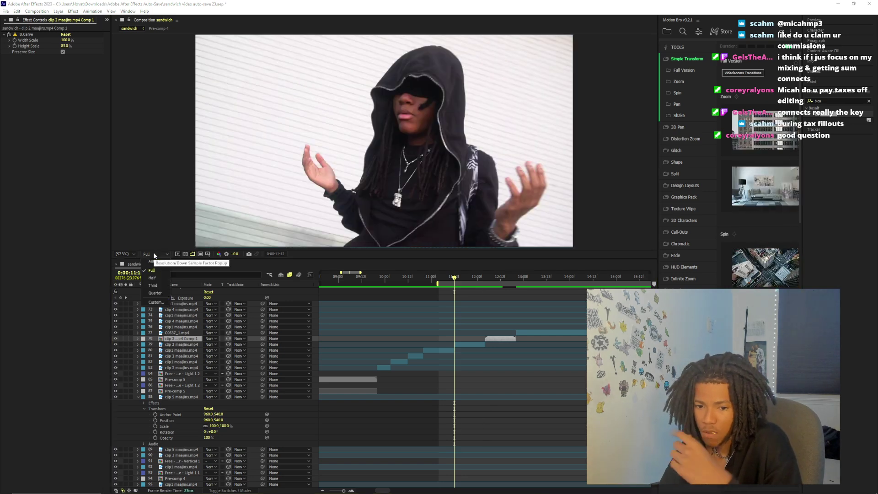
left_click(167, 295)
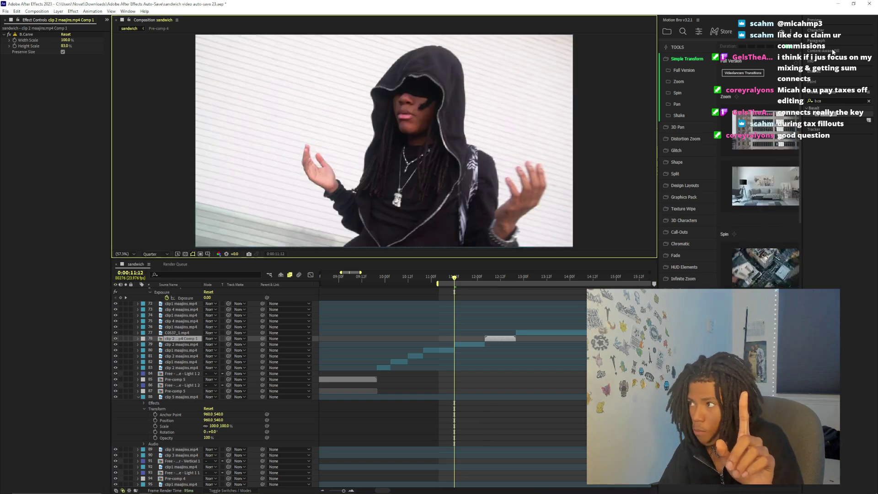
left_click(828, 24)
left_click(856, 103)
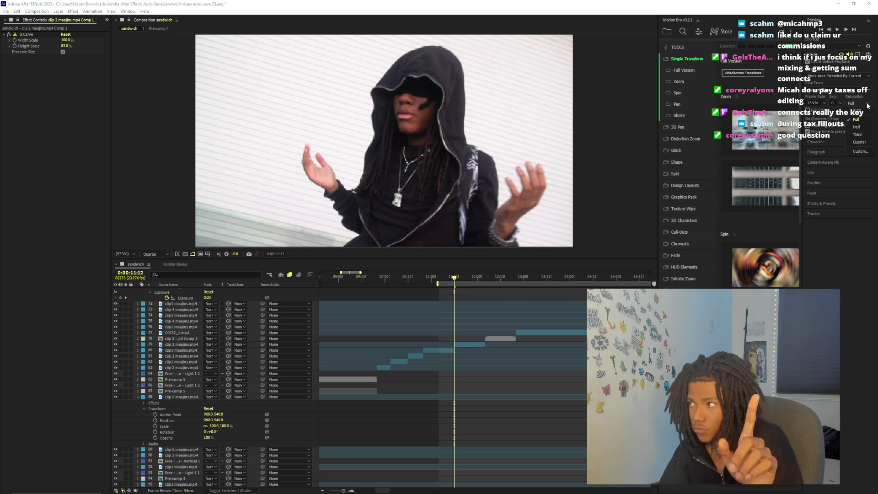
left_click(860, 146)
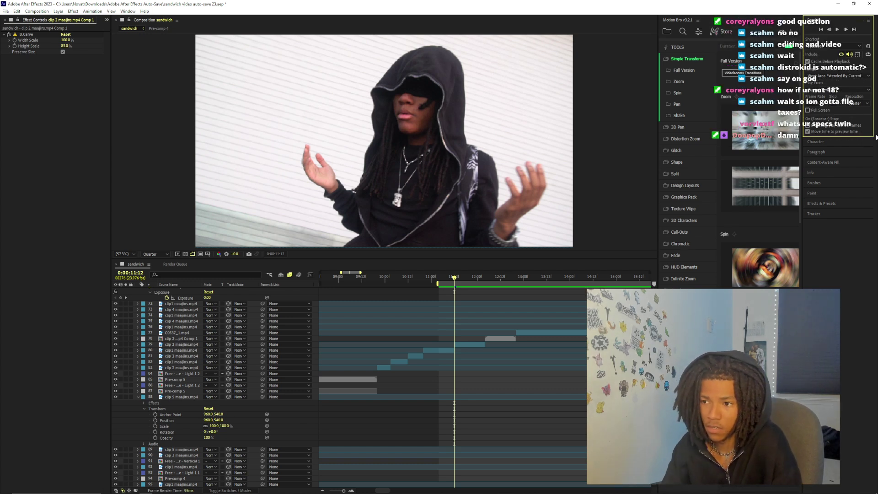
In Chrome's SoundCloud tab, pause and resume the Keyomani track, then open a new tab
mouse_move(122, 490)
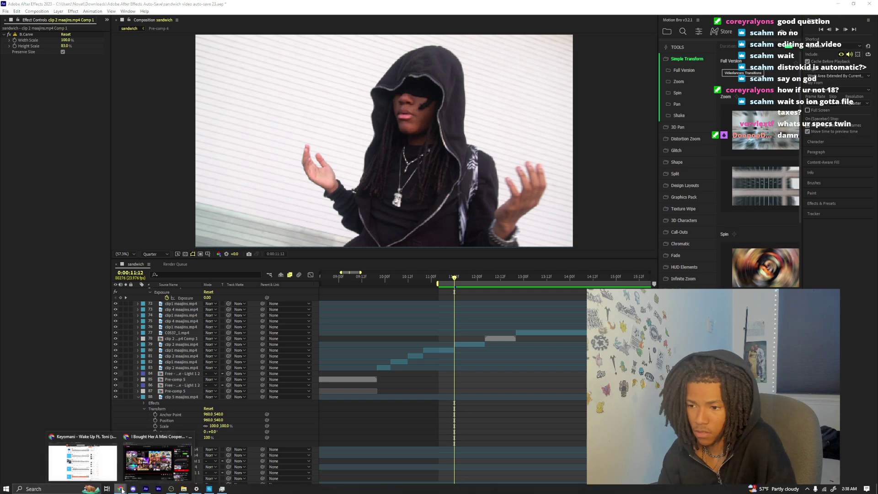
left_click(103, 469)
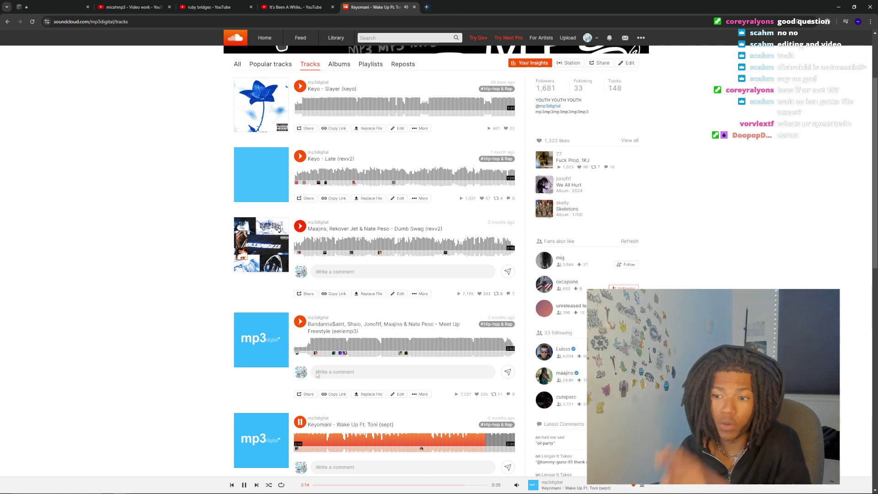
left_click(243, 486)
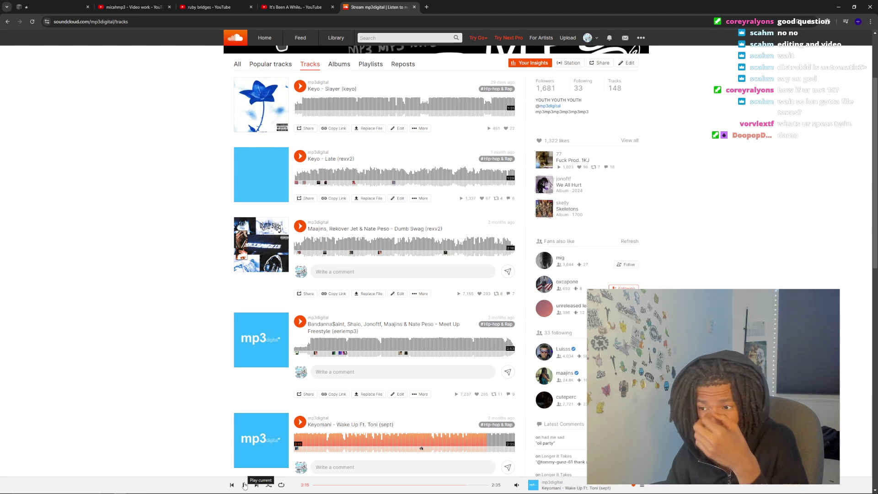
left_click(244, 485)
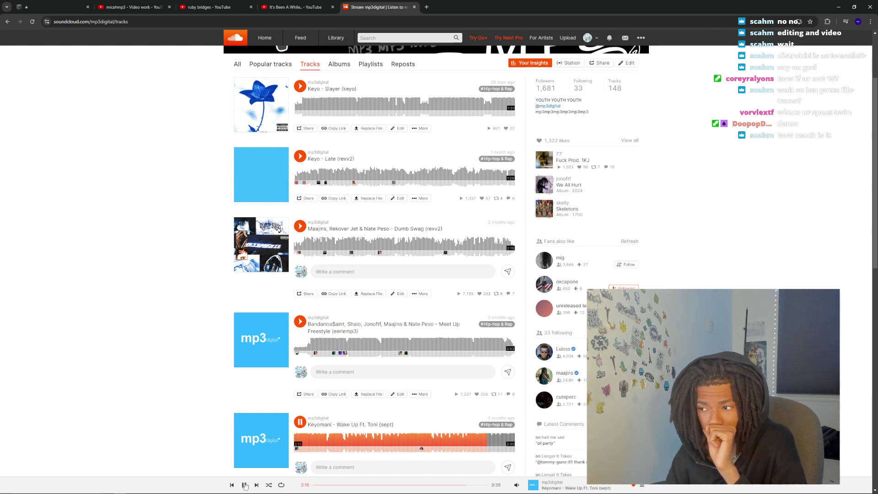
left_click(426, 7)
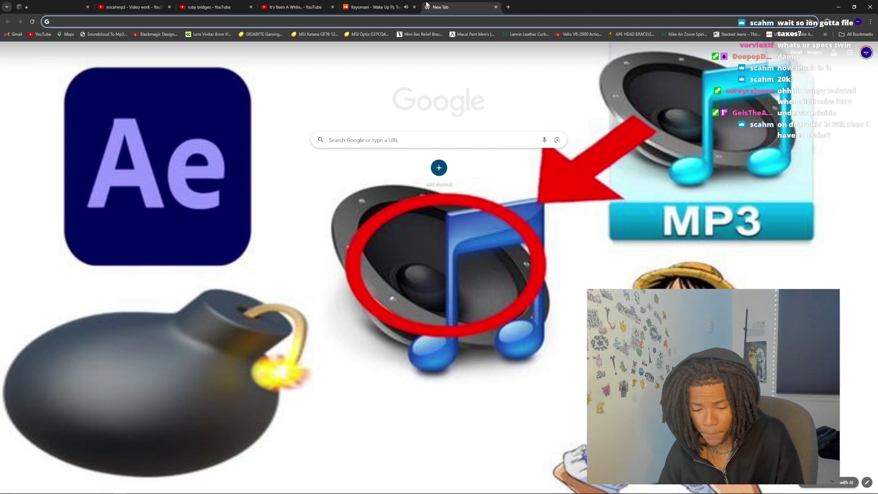
Search Google for 'distrokid tax claim', then close those results
type("distro")
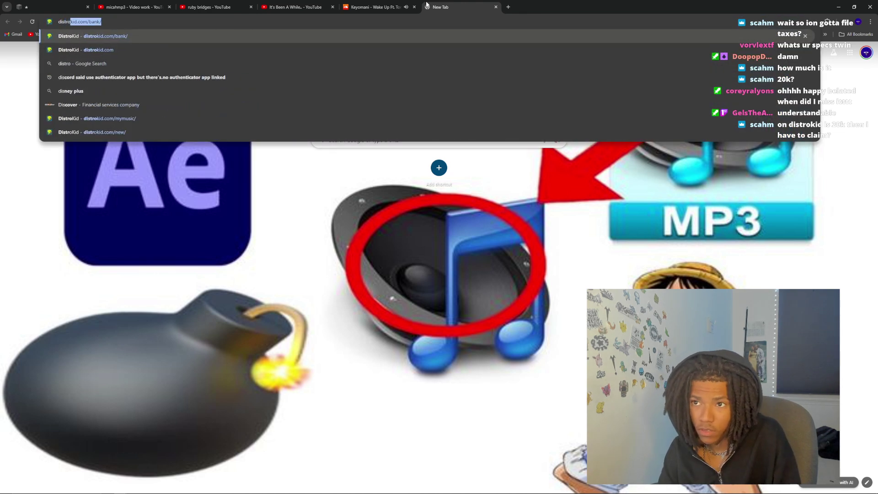
type("kid claim")
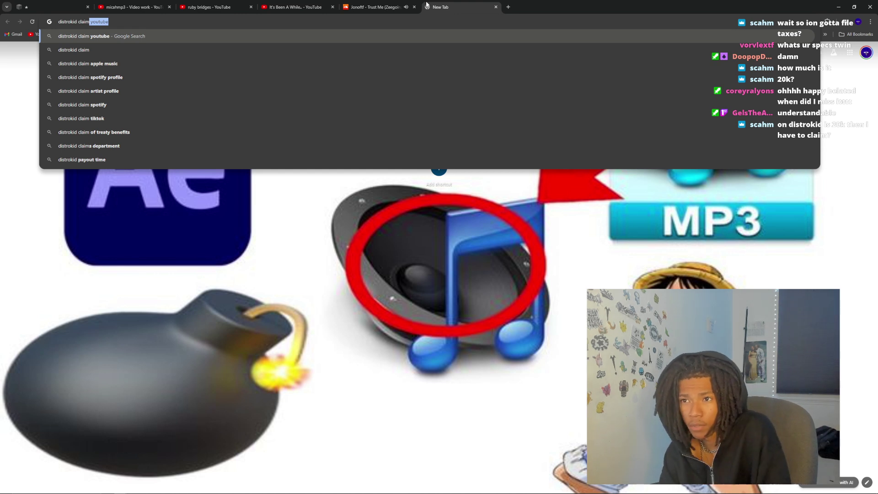
key("BackSpace")
key("BackSpace")
key("BackSpace")
key("BackSpace")
key("BackSpace")
key("BackSpace")
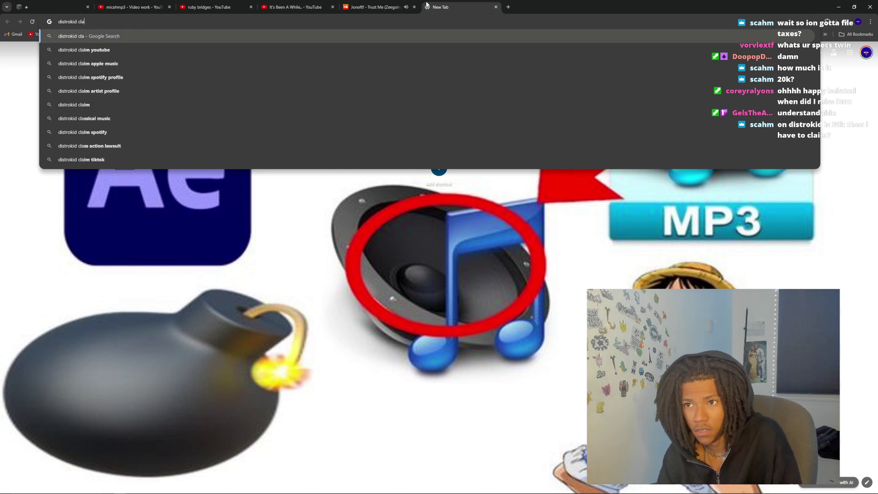
type("tax claim")
key("Return")
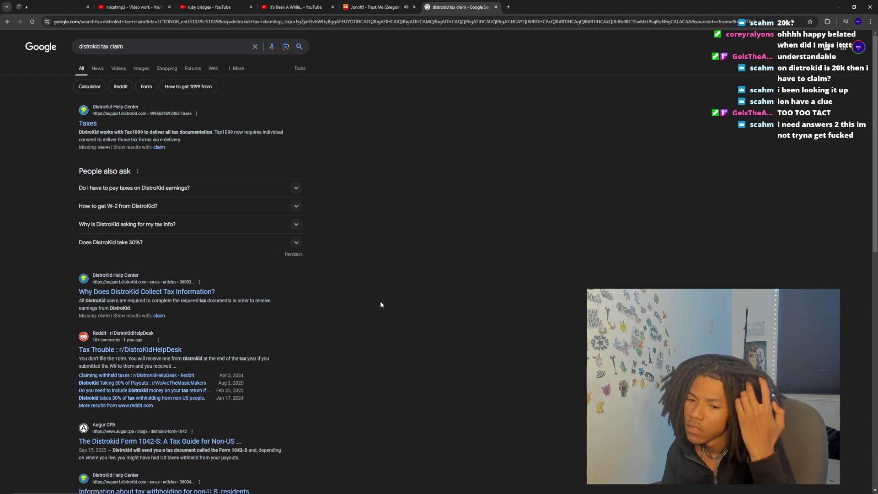
left_click(508, 7)
left_click(497, 8)
Search '4090 rtx' and open the Amazon RTX 4090 Founders Edition listing, closing the NVIDIA page
left_click(502, 23)
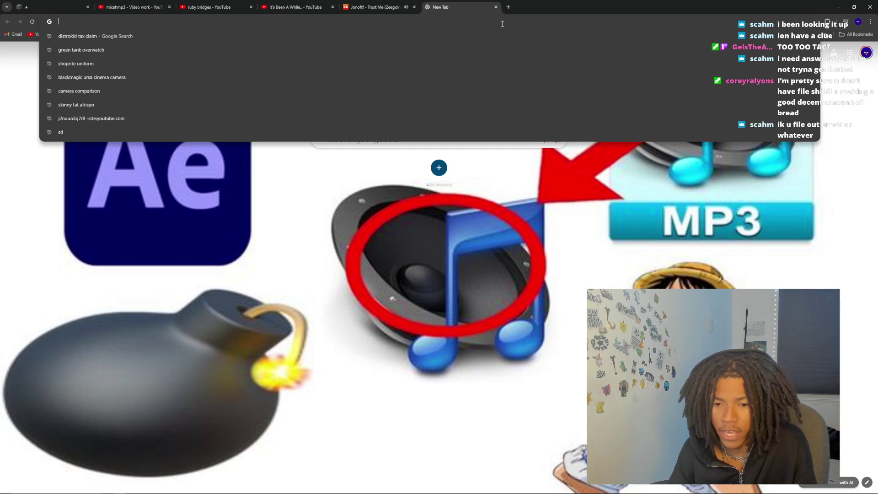
type("40")
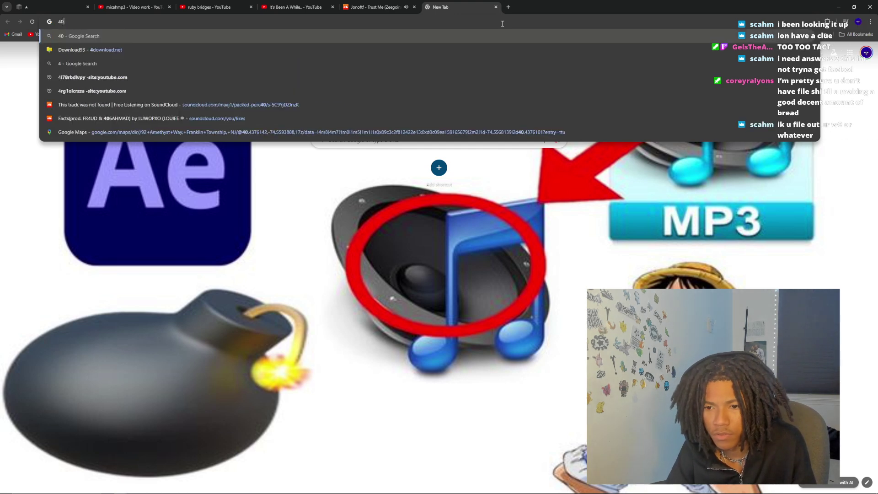
type("90")
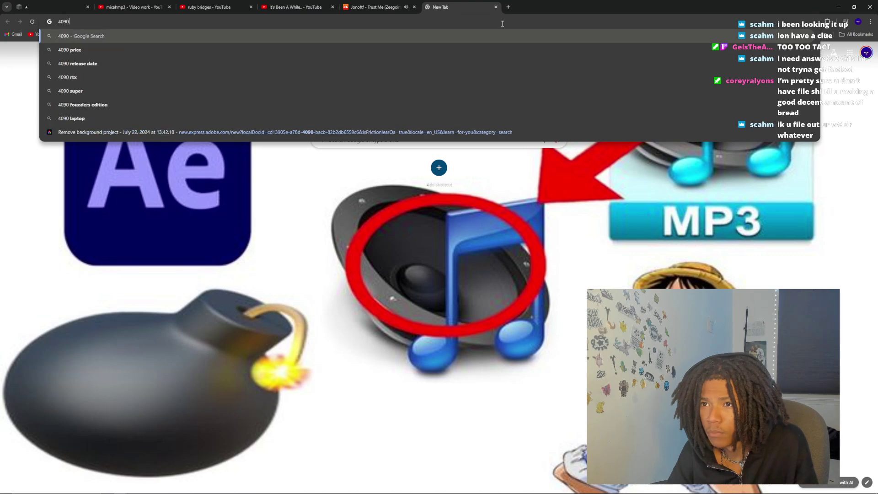
type(" rt")
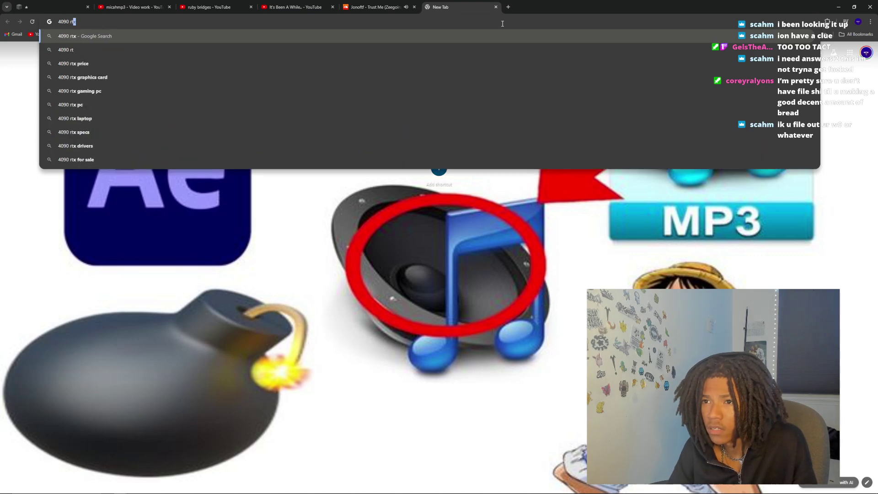
key("Return")
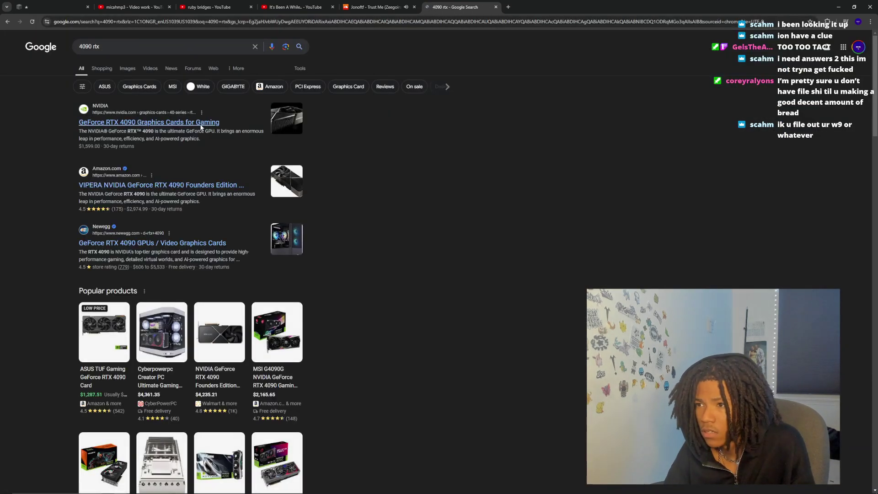
middle_click(201, 123)
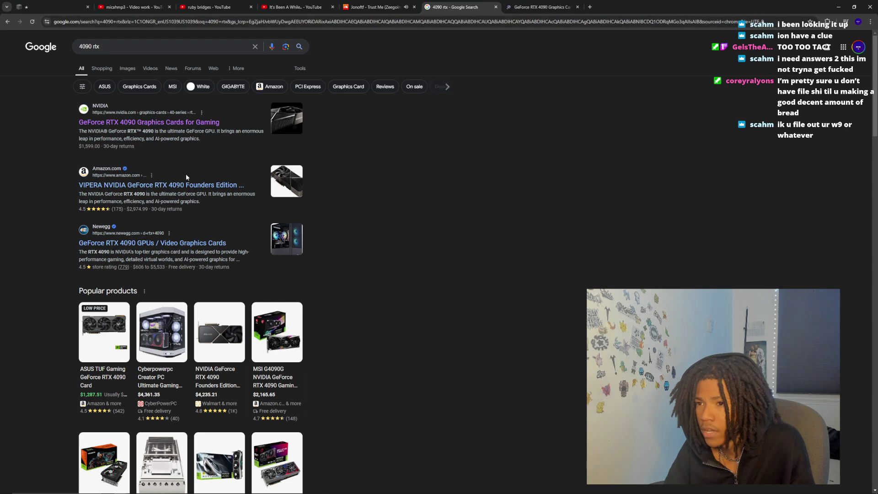
left_click(185, 185)
left_click(513, 5)
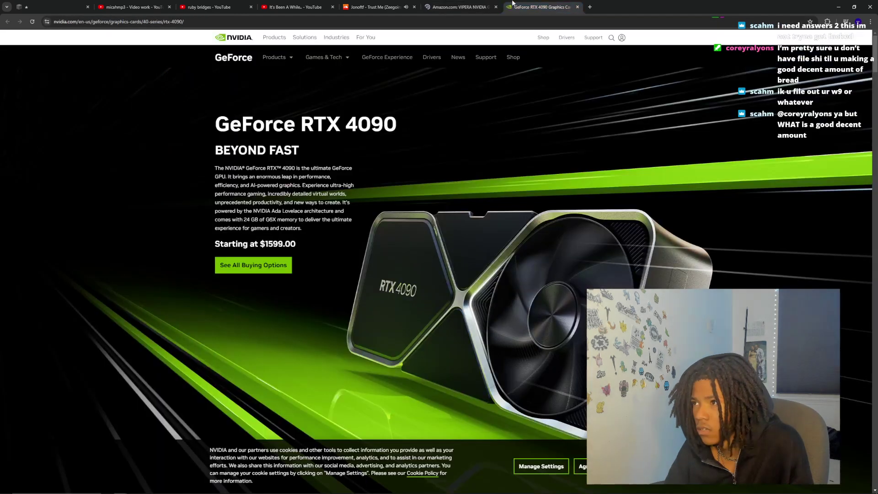
left_click(577, 7)
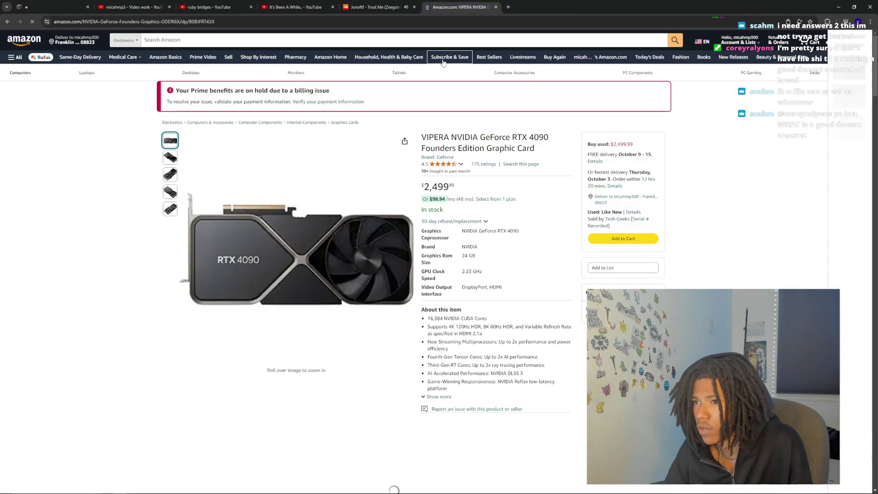
Search Amazon for '4060nocta' and open the ZOTAC RTX 4060 product page
left_click(237, 40)
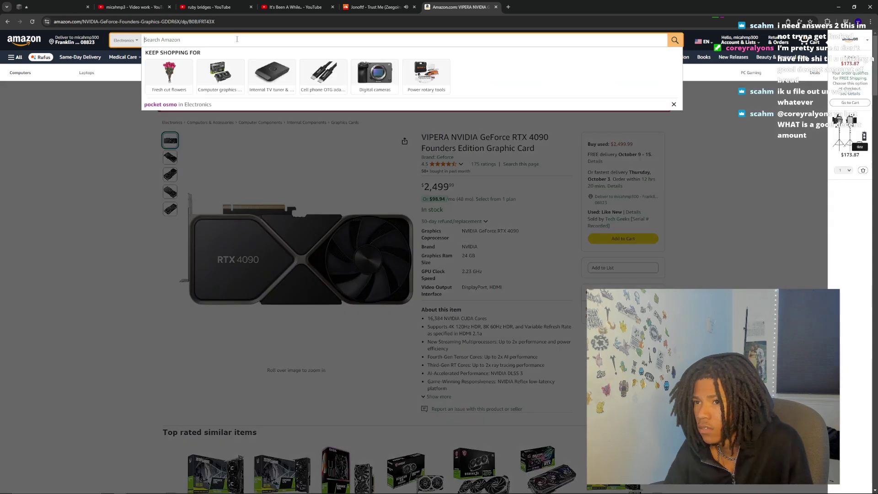
type("4060")
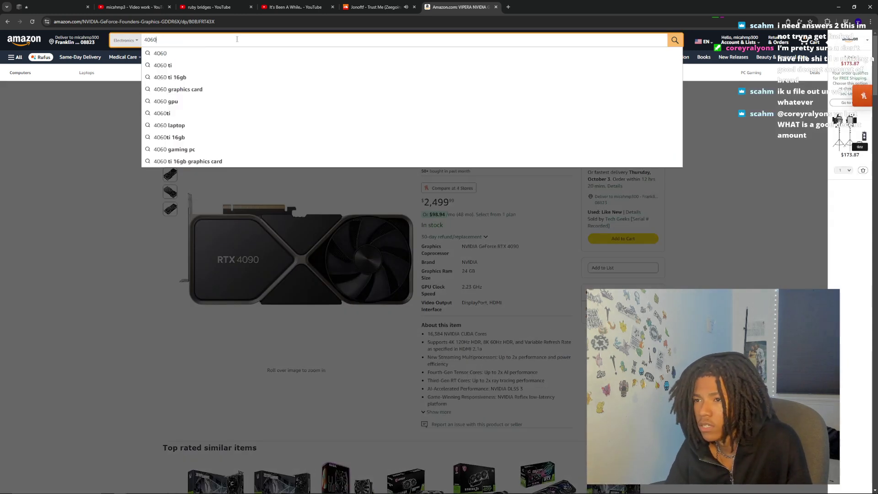
key("Return")
left_click(170, 41)
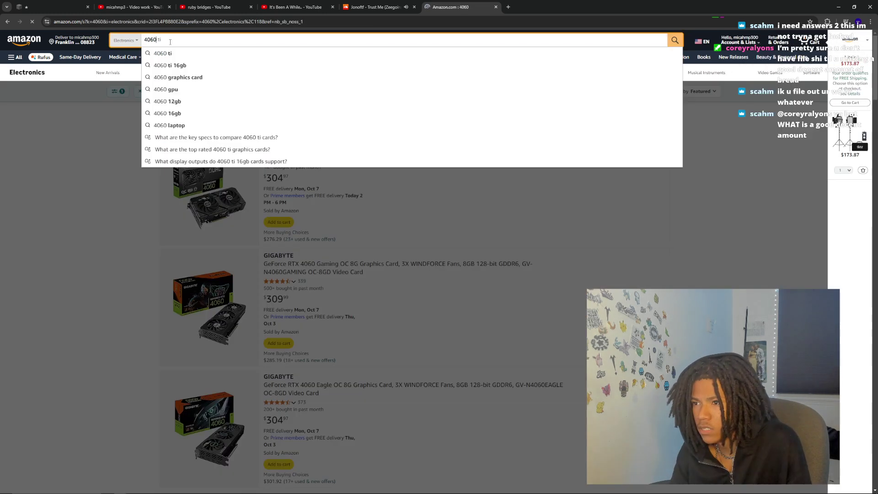
type("nocta")
key("Return")
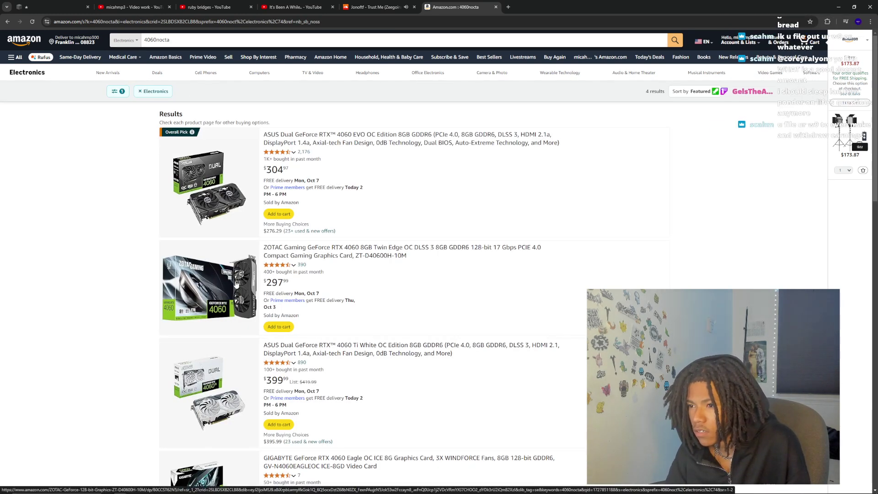
left_click(224, 288)
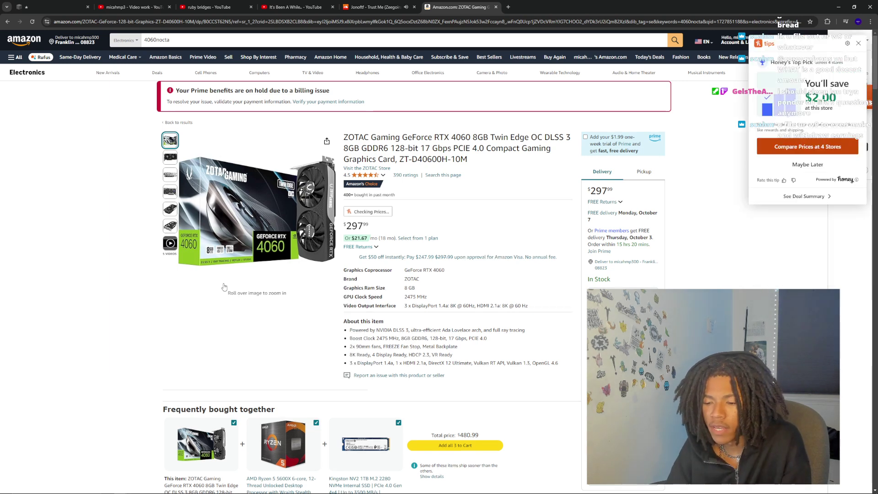
Duplicate the ZOTAC RTX 4060 product tab and return to the original
scroll(224, 287, "down", 3)
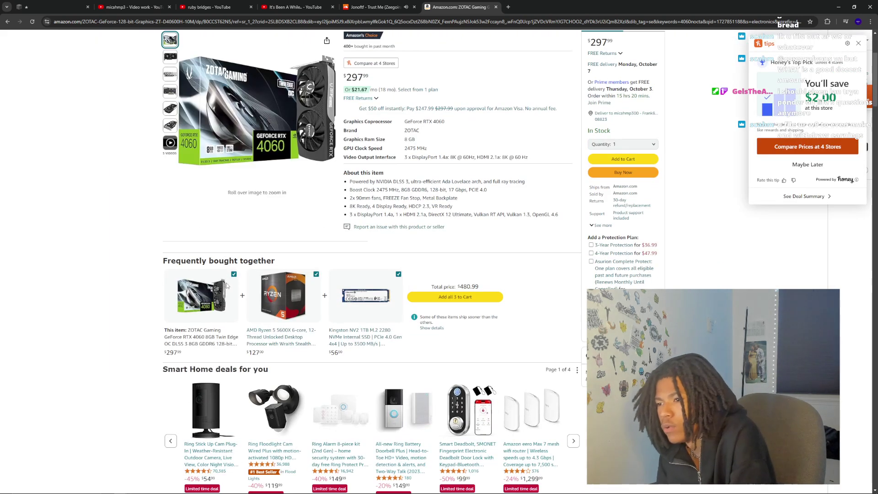
scroll(226, 286, "up", 3)
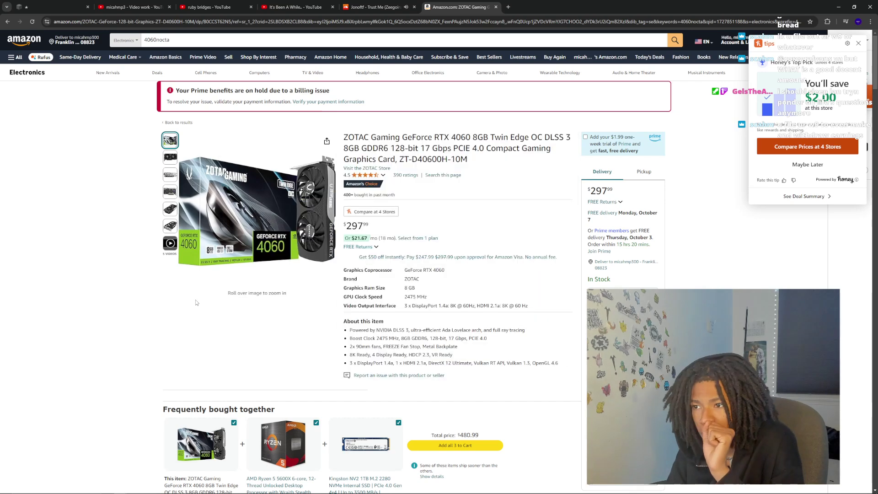
mouse_move(255, 215)
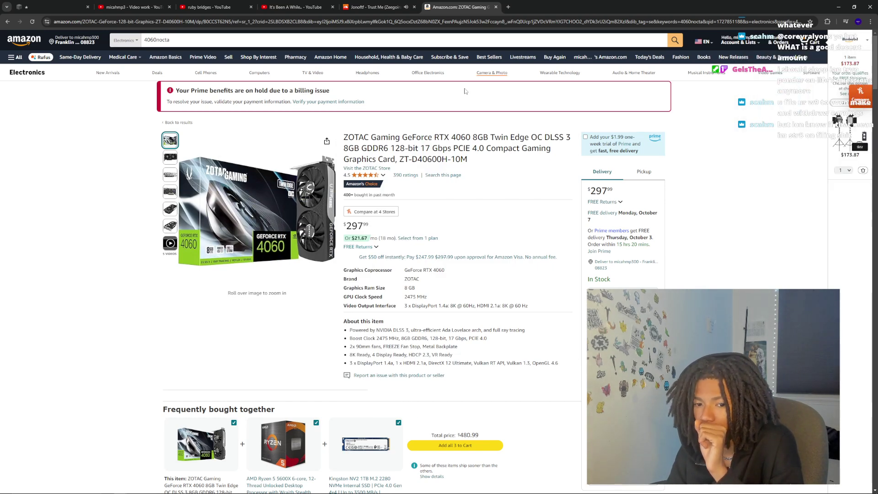
right_click(471, 7)
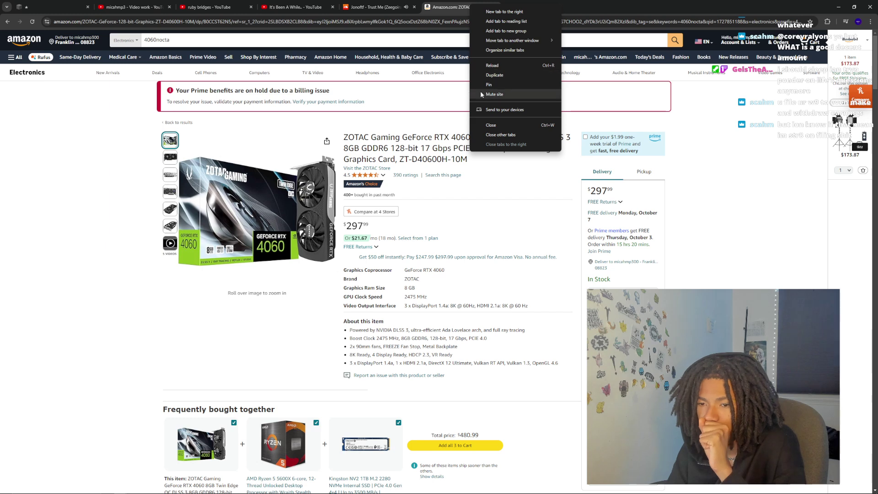
left_click(494, 75)
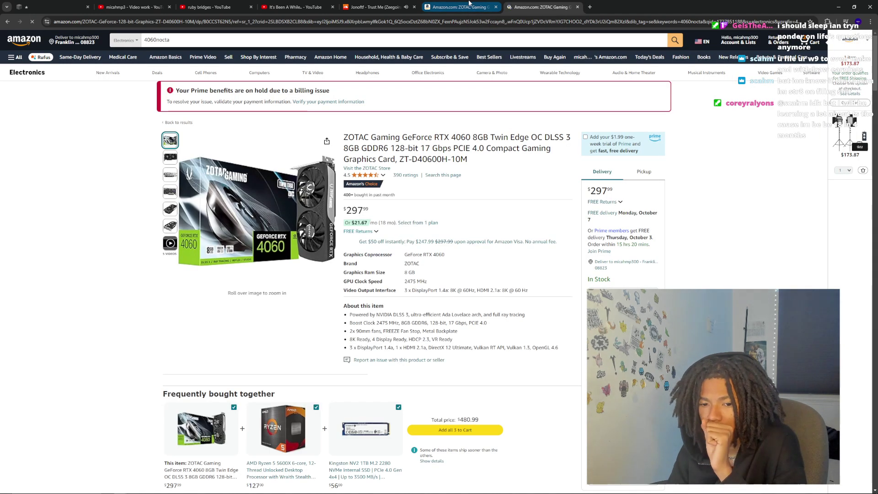
left_click(470, 3)
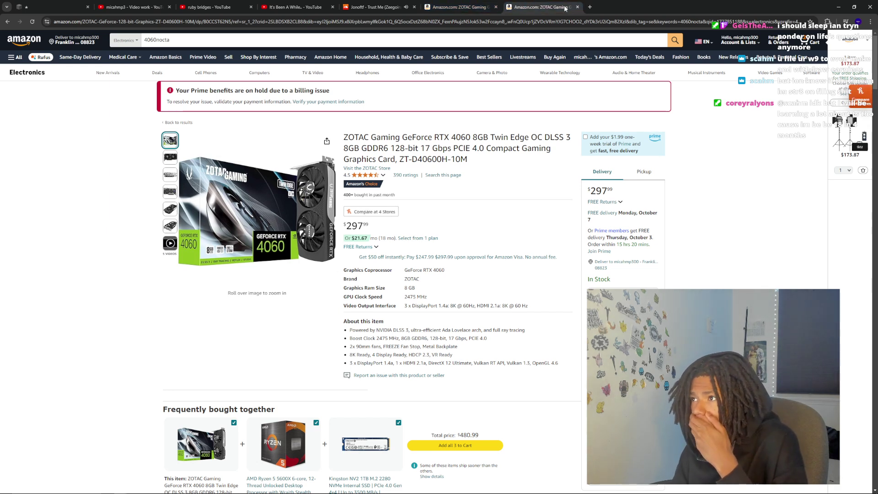
Try '32 gb' and 'i5' in the Amazon search bar, then close both Amazon tabs
left_click(504, 40)
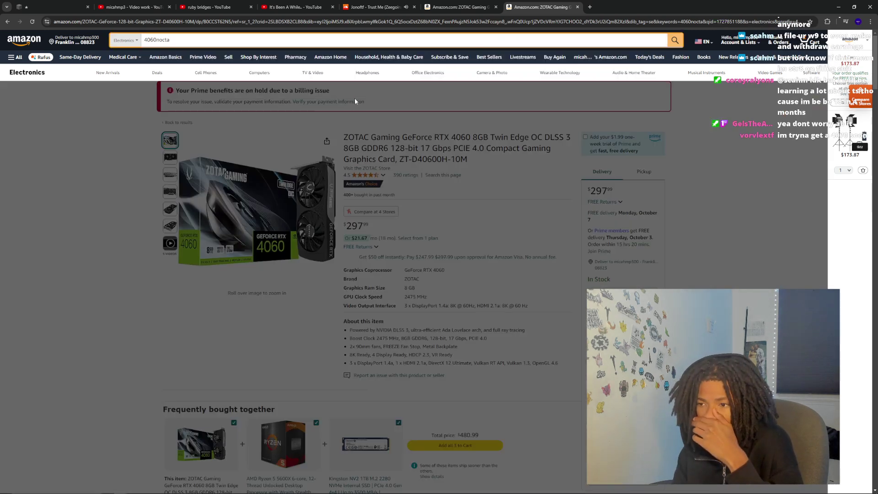
left_click(173, 158)
left_click_drag(187, 41, 126, 42)
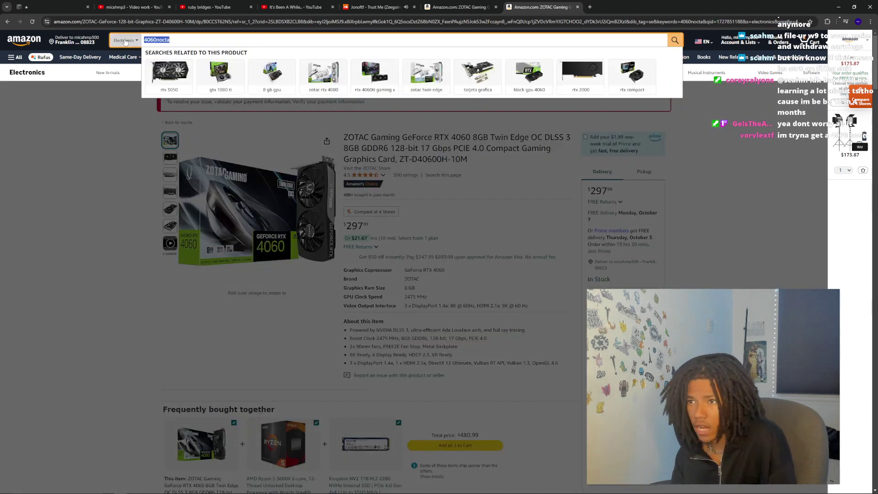
type("32 gb")
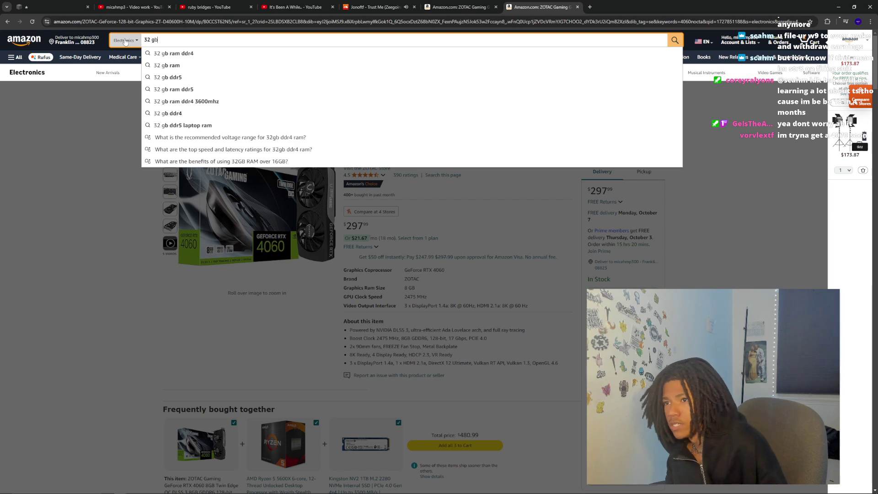
key("BackSpace")
key("BackSpace")
key("BackSpace")
key("BackSpace")
key("BackSpace")
type("i5")
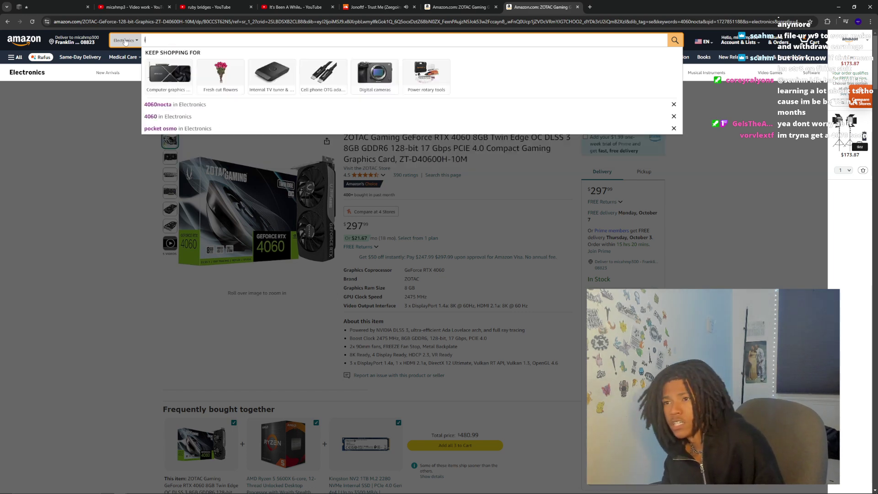
key("BackSpace")
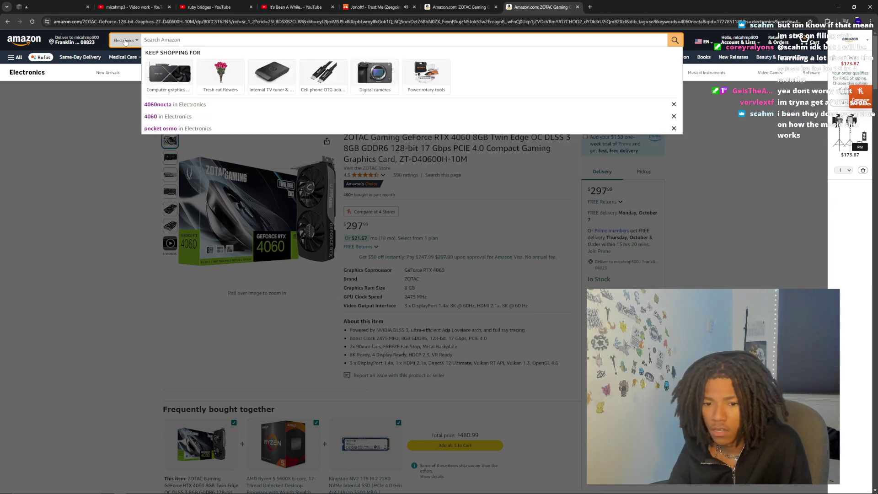
left_click(109, 260)
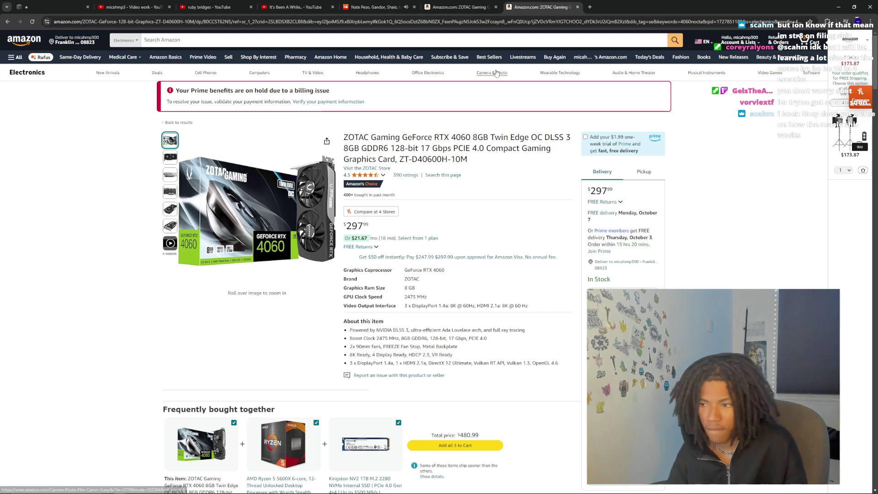
left_click(577, 6)
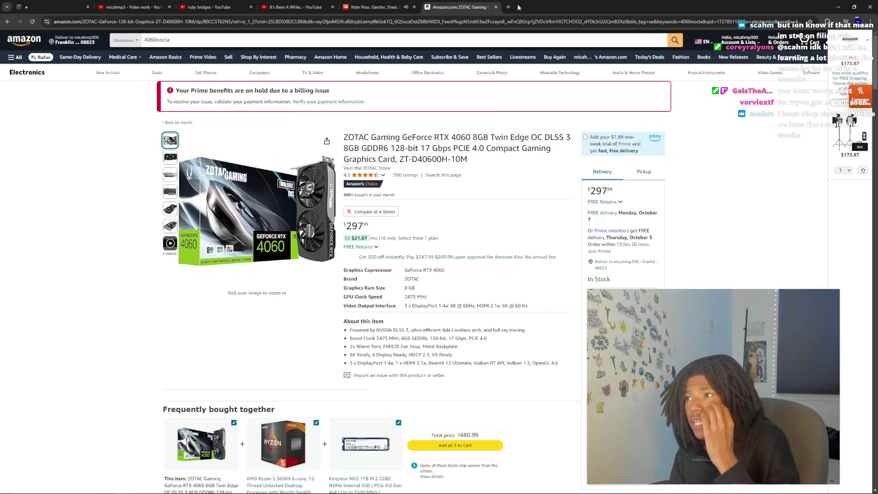
left_click(496, 7)
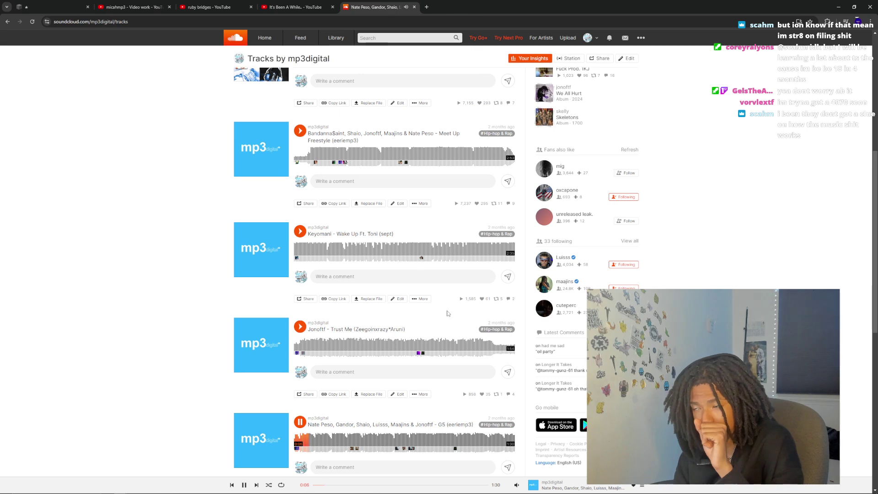
Go to the SoundCloud Home feed, then choose Profile from the avatar menu
scroll(448, 310, "up", 5)
left_click(265, 37)
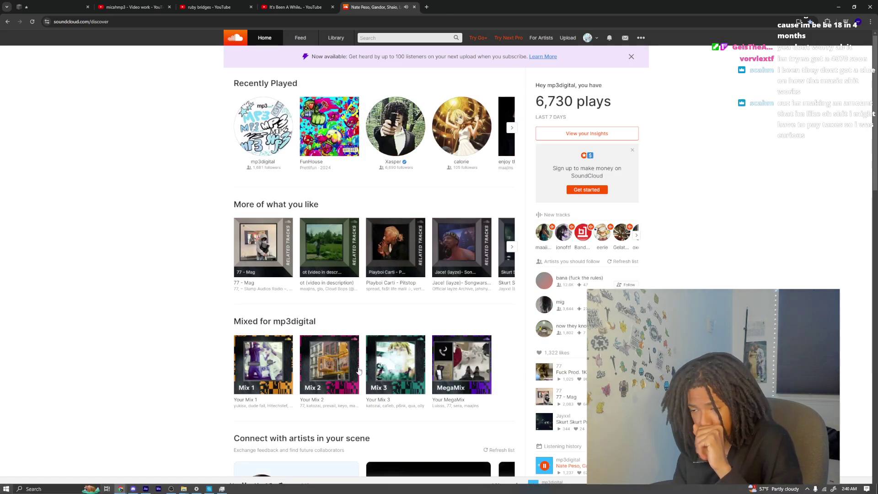
left_click(588, 38)
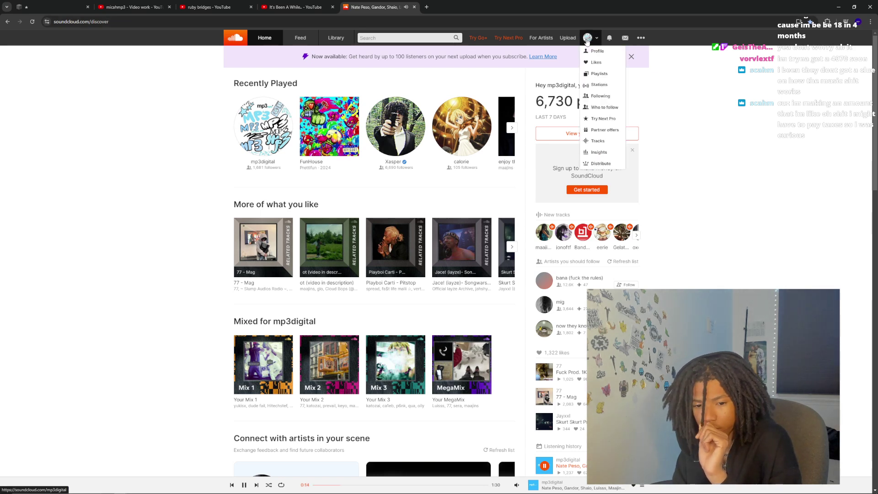
left_click(597, 52)
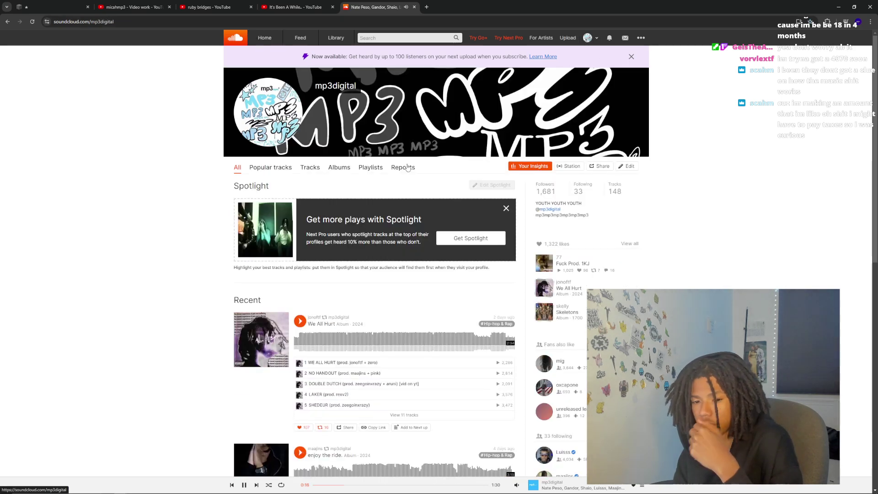
Back in After Effects at 12:15, set B.Carve Height Scale to 100 and Width Scale to 72
left_click(146, 489)
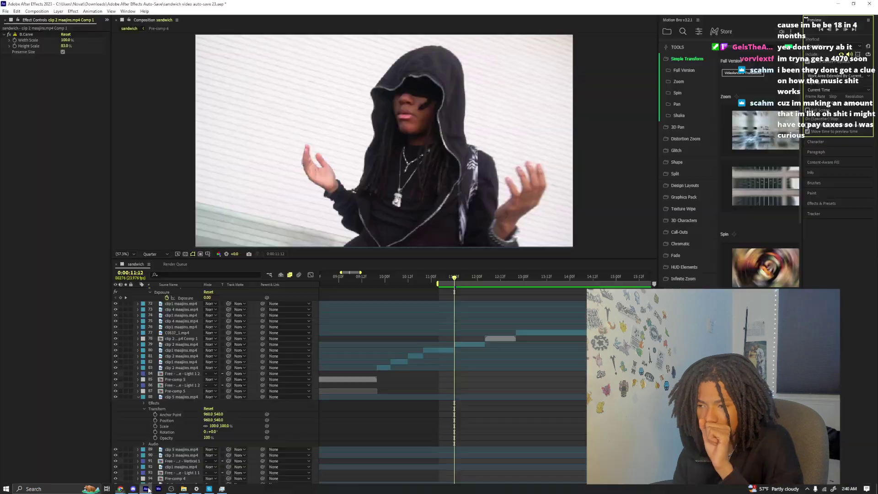
scroll(433, 320, "down", 1)
left_click(454, 278)
key("space")
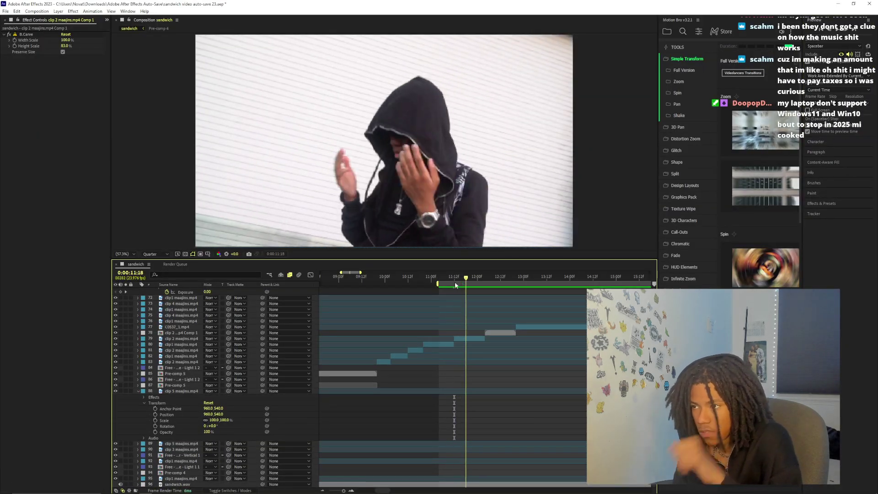
left_click_drag(456, 285, 441, 284)
key("space")
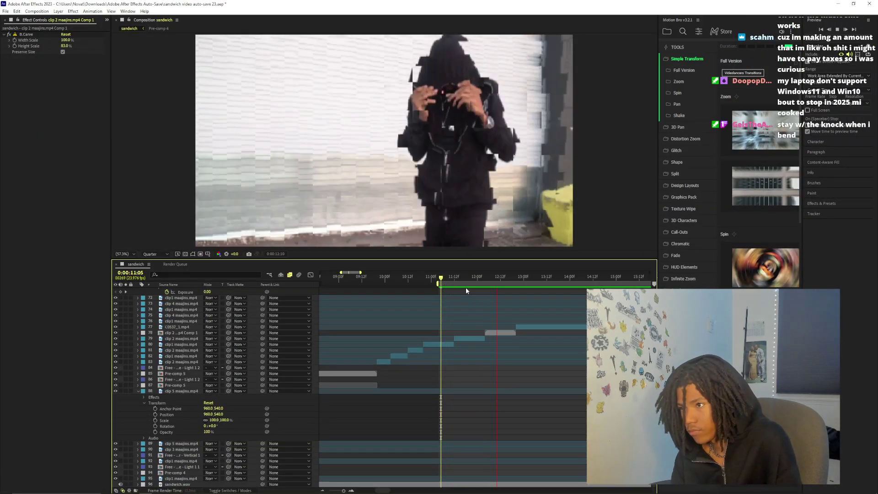
left_click(502, 279)
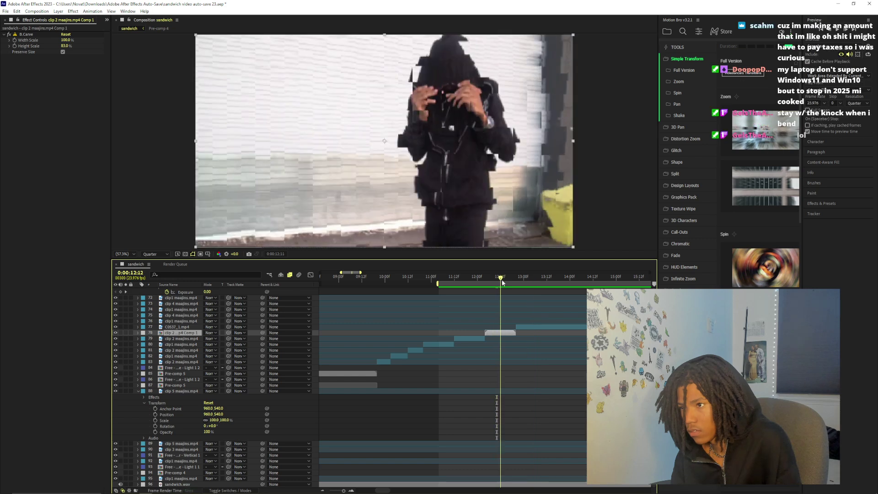
left_click_drag(502, 283, 506, 283)
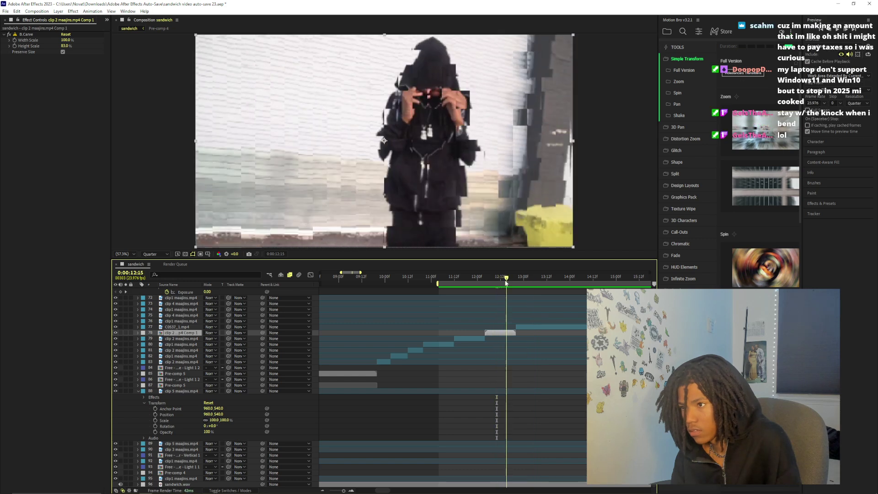
left_click(66, 46)
type("100")
key("Return")
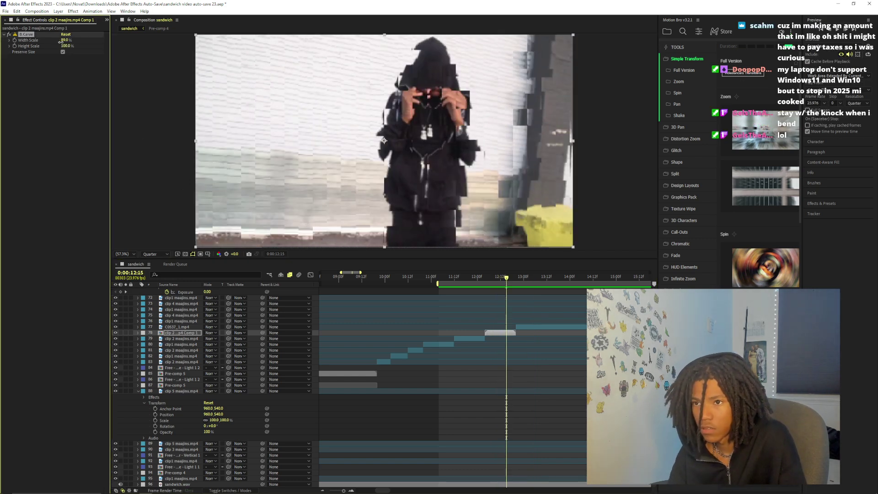
left_click_drag(61, 42, 53, 41)
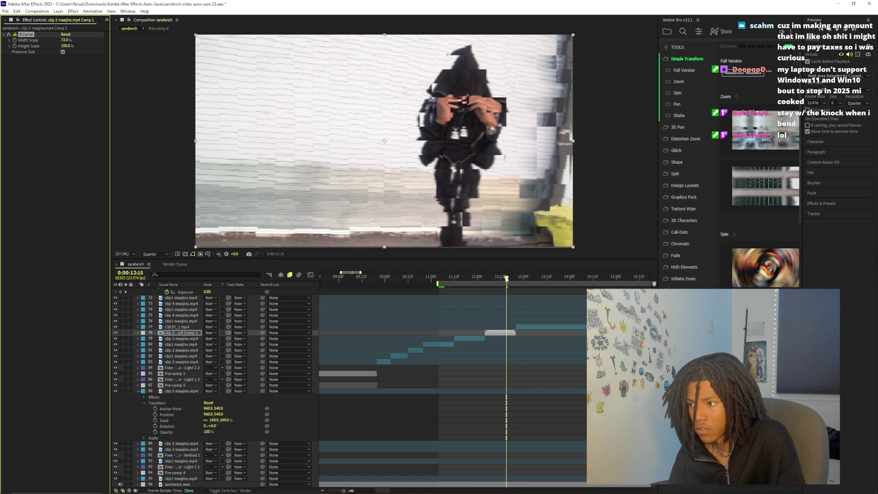
Preview the carve, then scale the clip layer inside its precomp to 115% and return to sandwich
left_click_drag(507, 280, 467, 280)
key("space")
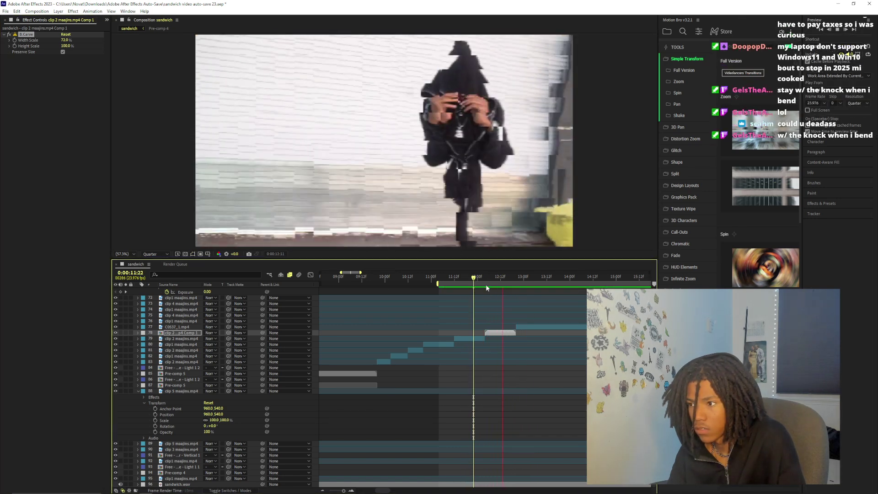
key("space")
double_click(504, 333)
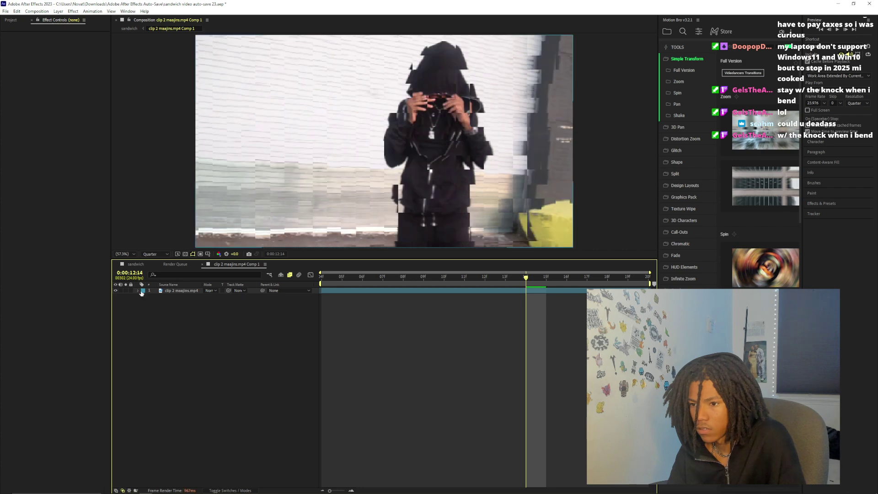
left_click(138, 291)
left_click(145, 302)
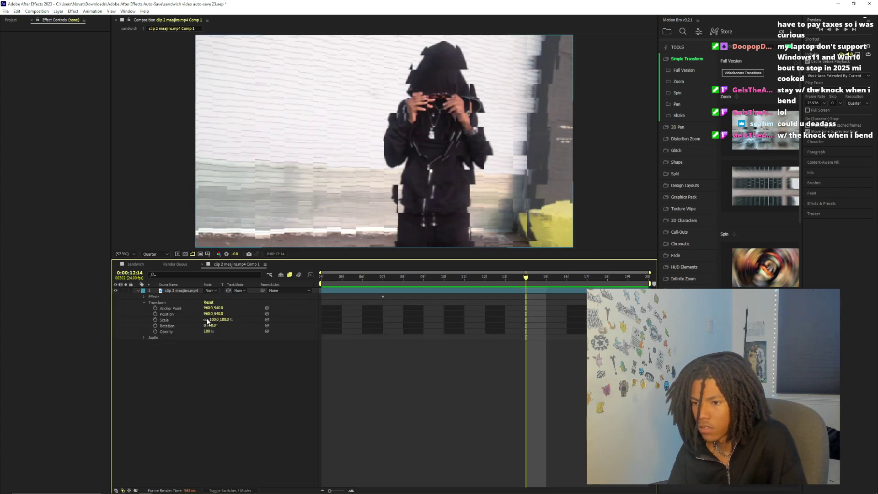
left_click(214, 320)
type("15")
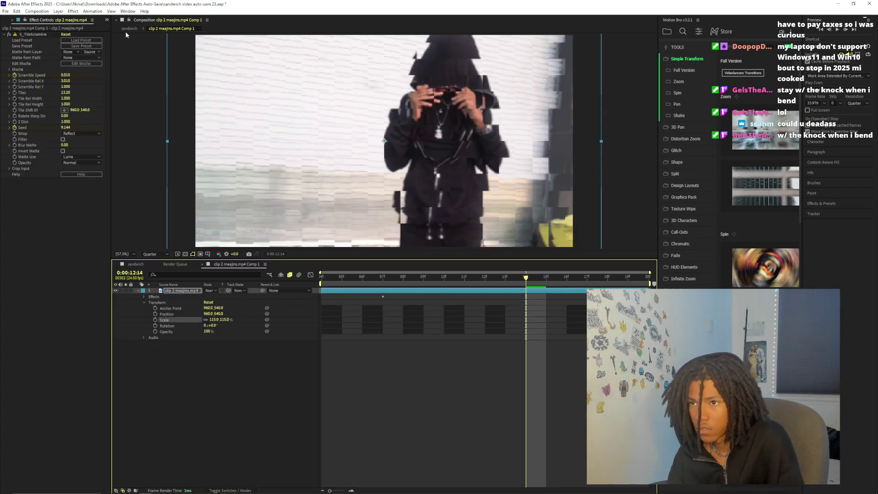
left_click(128, 29)
left_click_drag(489, 277, 475, 277)
key("space")
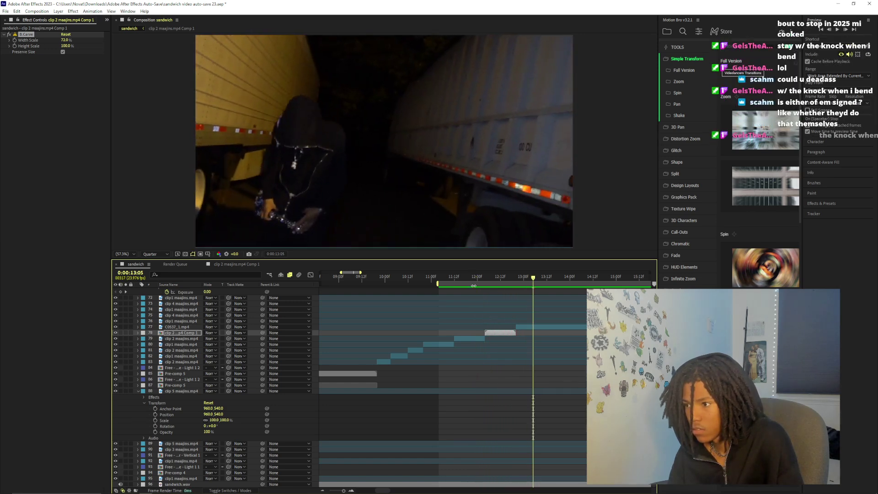
Set the preview resolution to Full and play the comp from 12:03
left_click(468, 278)
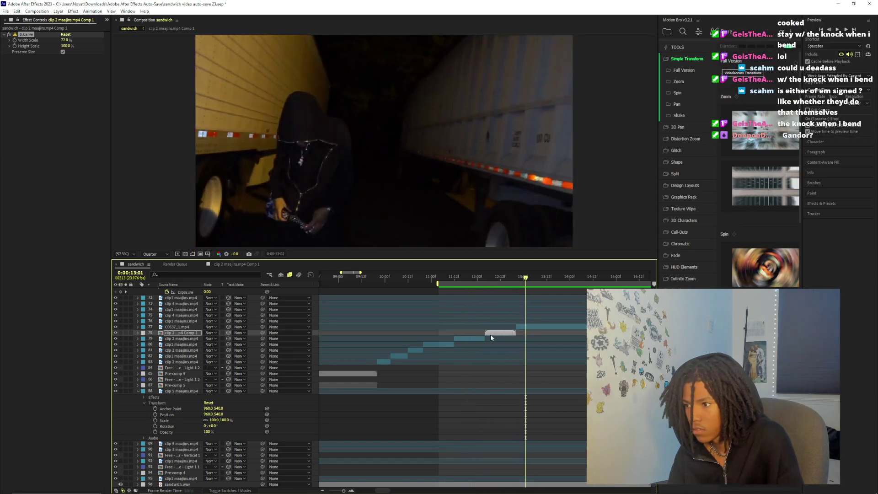
left_click(484, 279)
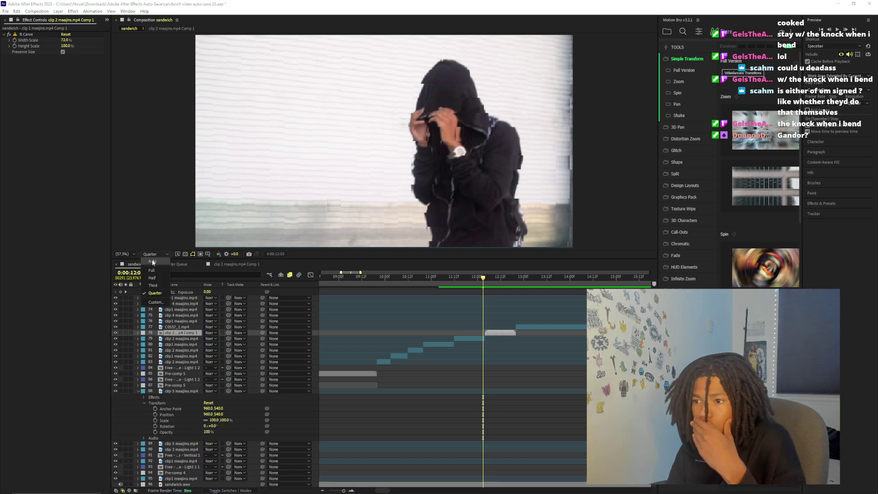
left_click(151, 271)
key("space")
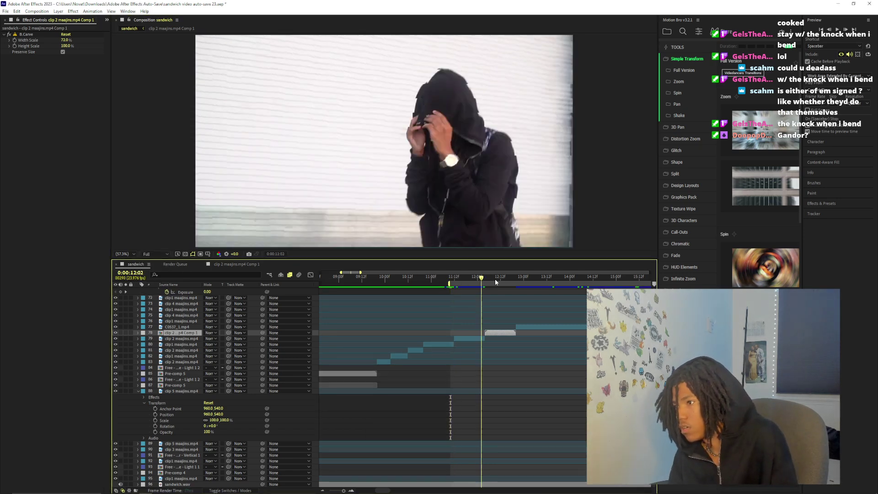
Filter the effects list with 'sharp' to show Sharpen and Unsharp Mask
left_click(503, 280)
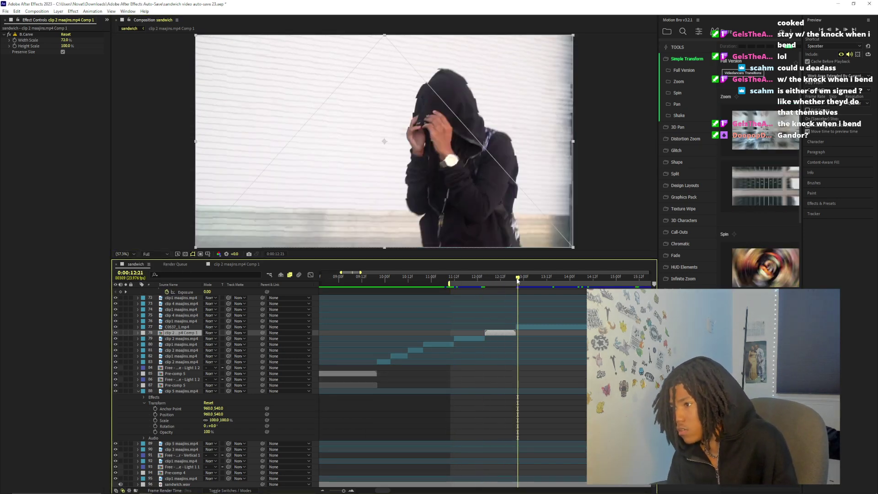
left_click(816, 22)
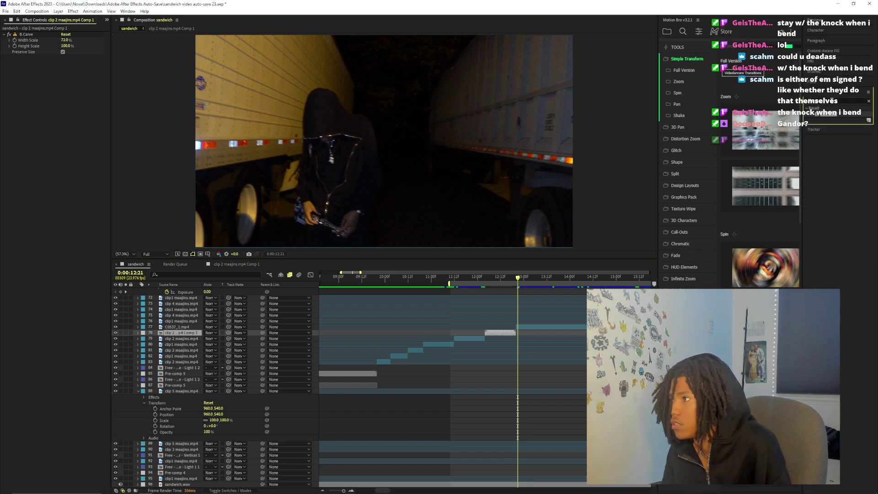
type("sharp")
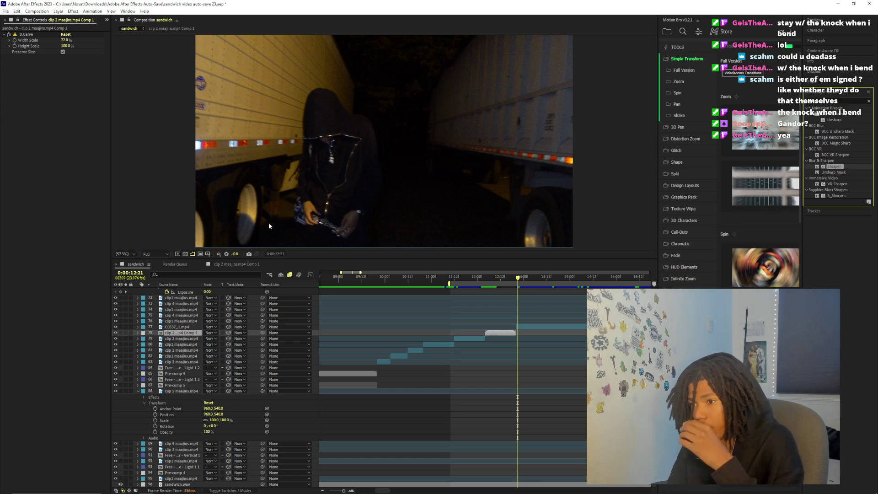
At Quarter resolution, add Sharpen and Unsharp Mask (radius 25) to the clip 2 comp layer
left_click(160, 256)
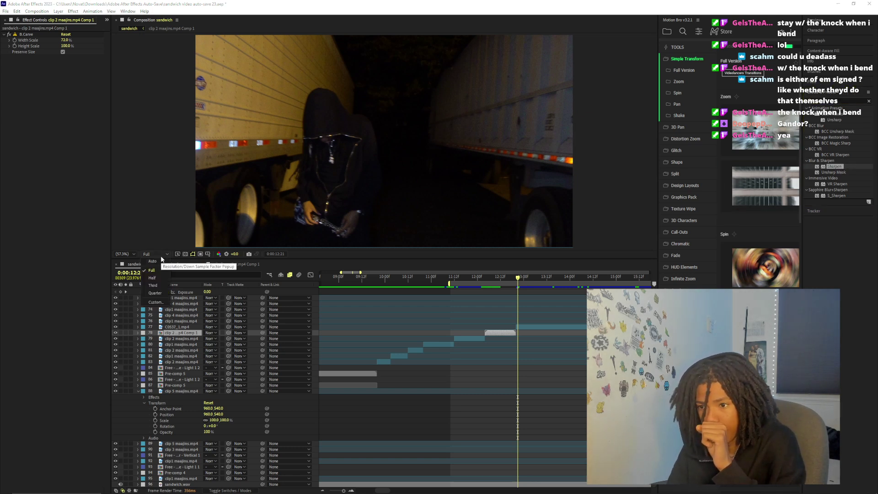
left_click(163, 292)
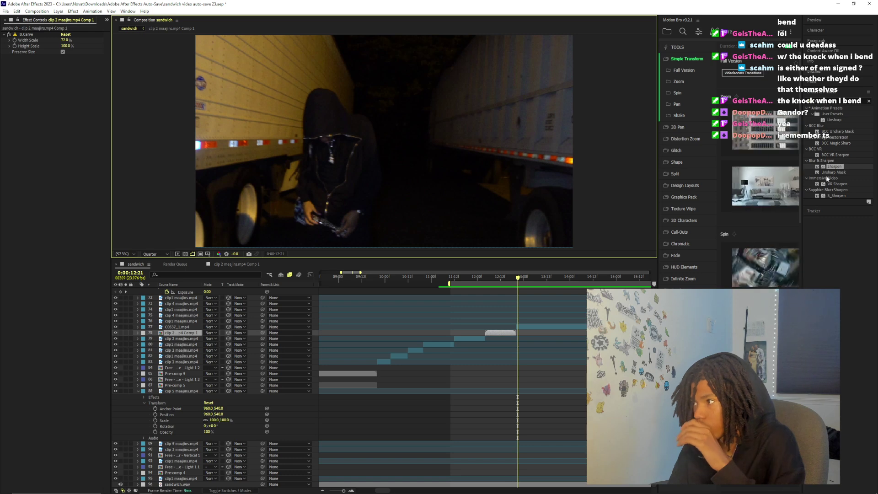
left_click_drag(834, 167, 500, 334)
left_click(500, 282)
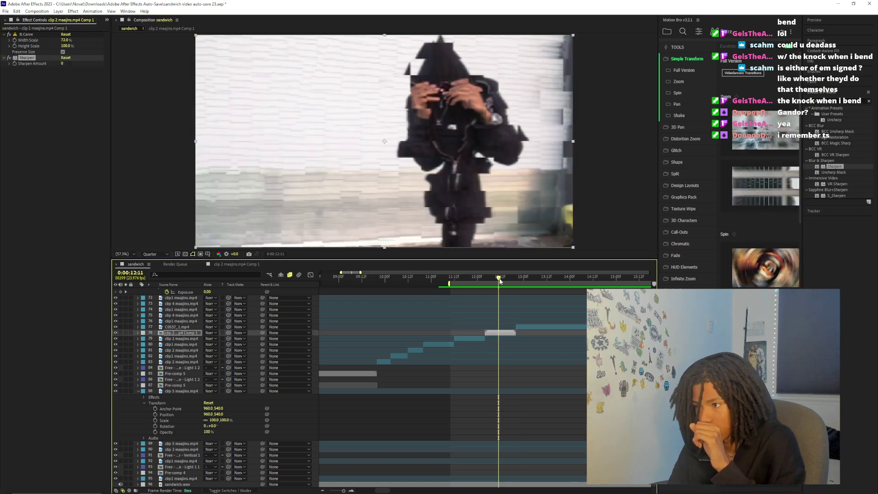
left_click(836, 173)
left_click_drag(838, 176, 341, 187)
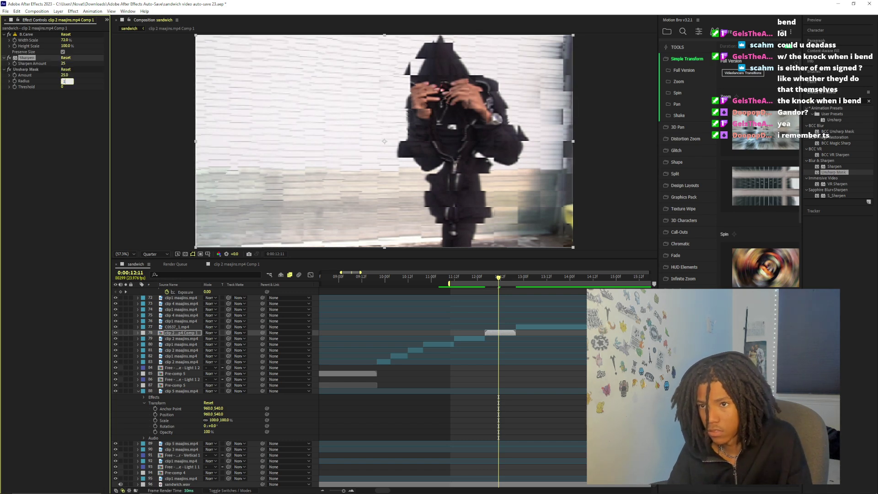
type("25")
key("Return")
Preview the sharpened clip from around 12:07, 12:00 and 11:11
left_click(815, 20)
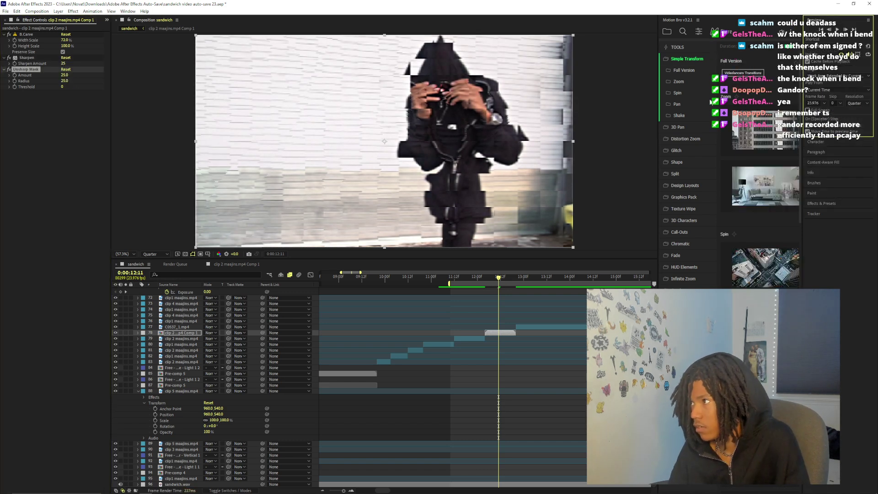
left_click(629, 184)
left_click(489, 281)
key("space")
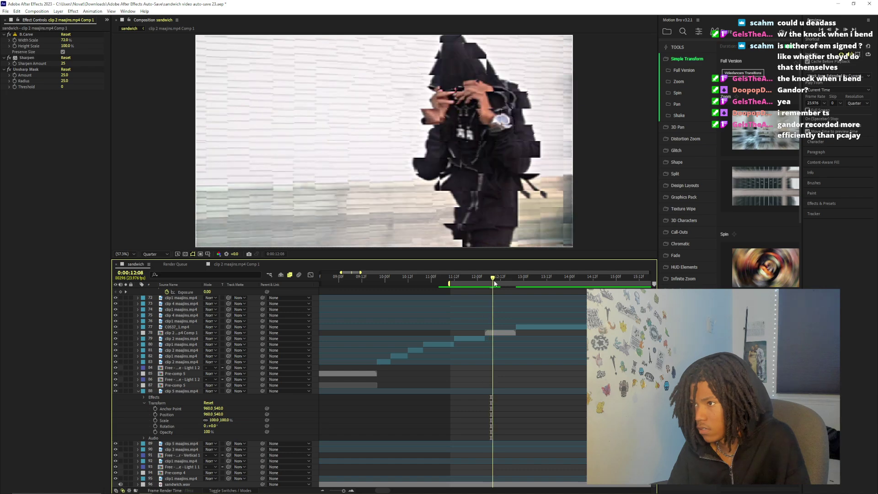
left_click(478, 283)
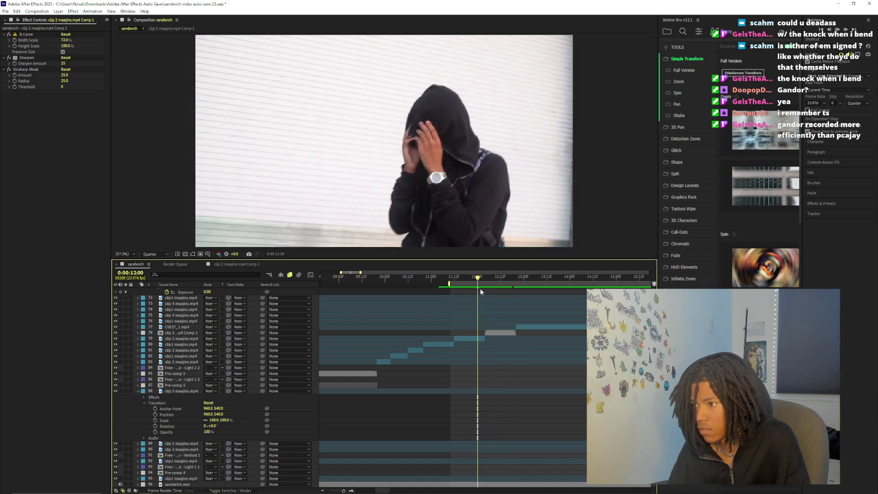
left_click_drag(481, 285, 453, 280)
left_click(455, 280)
key("space")
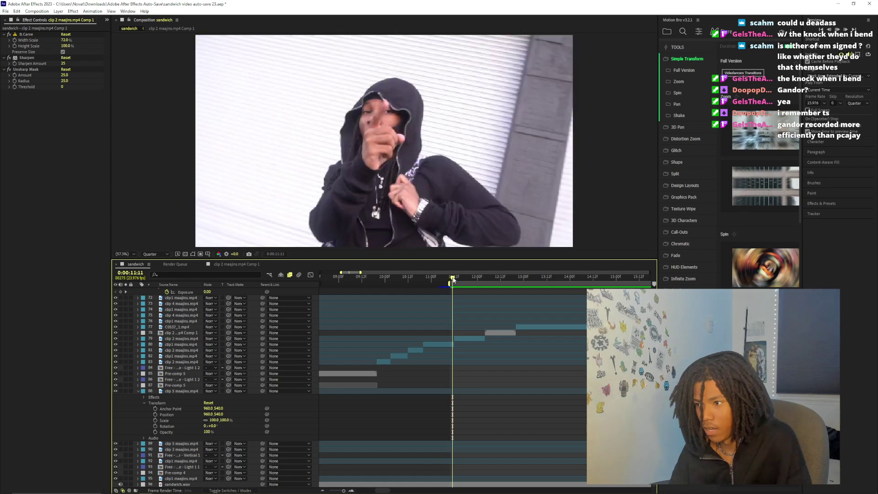
End the work area around 20 seconds, preview from 11:22, and select C0537_1.mp4
left_click_drag(347, 491, 343, 491)
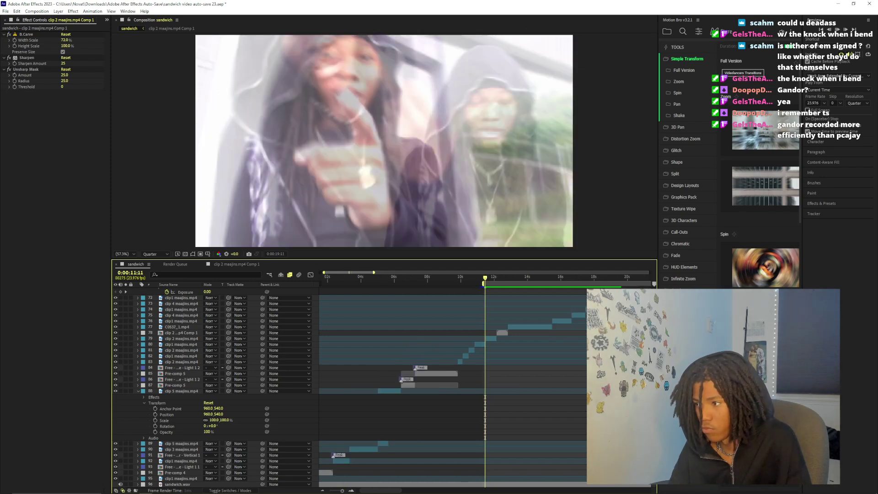
left_click(620, 279)
scroll(623, 279, "up", 3)
key("n")
left_click_drag(623, 279, 493, 289)
scroll(626, 280, "down", 3)
key("space")
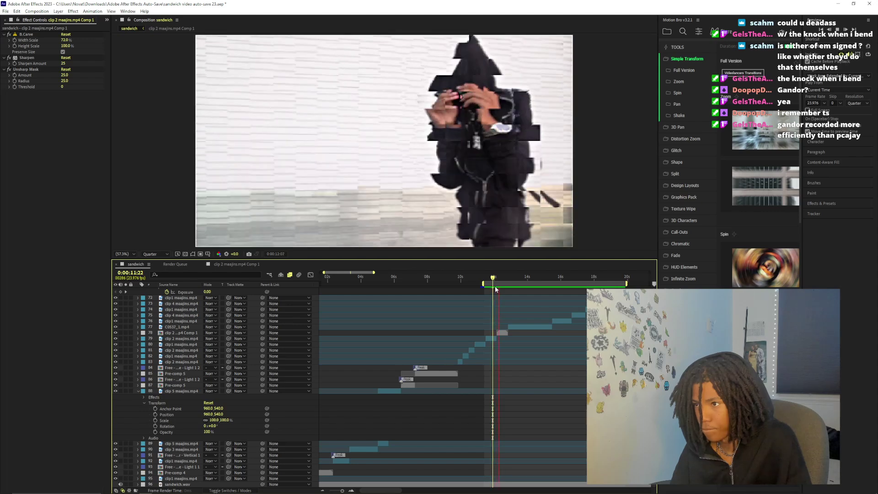
left_click(512, 327)
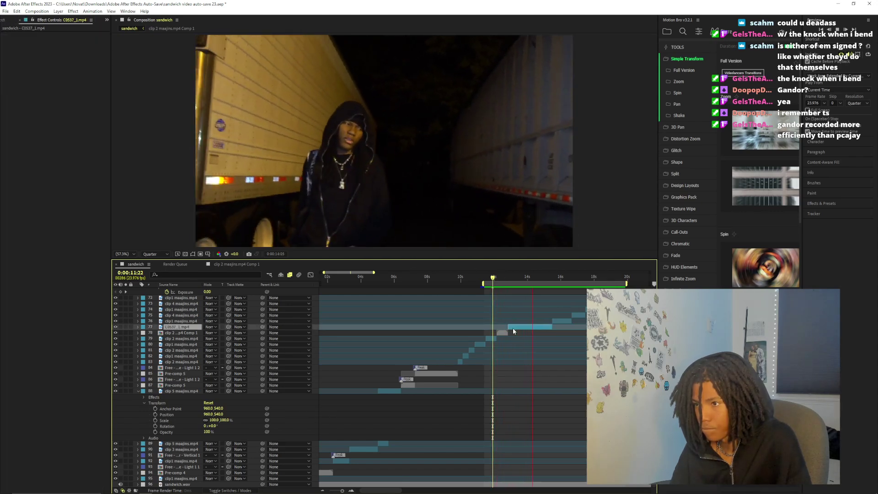
Apply Motion Bro's Fade > Blur Directed transition at the cut around 12:15
left_click(505, 278)
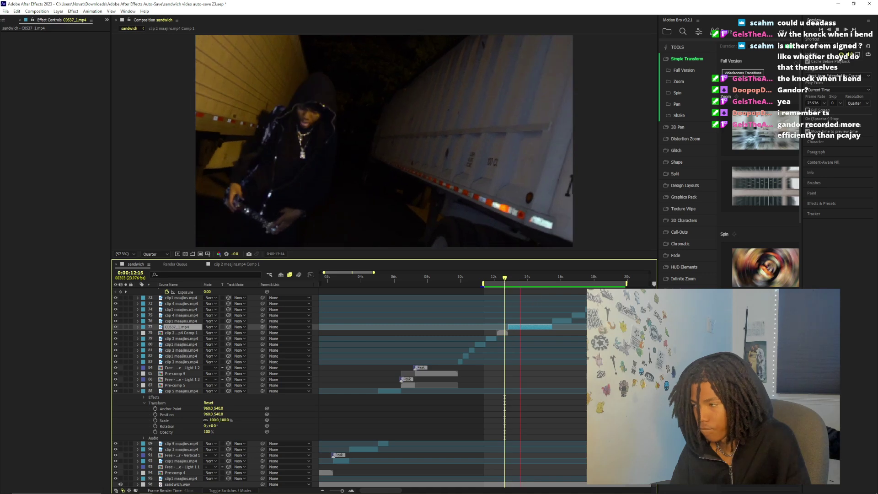
left_click(686, 255)
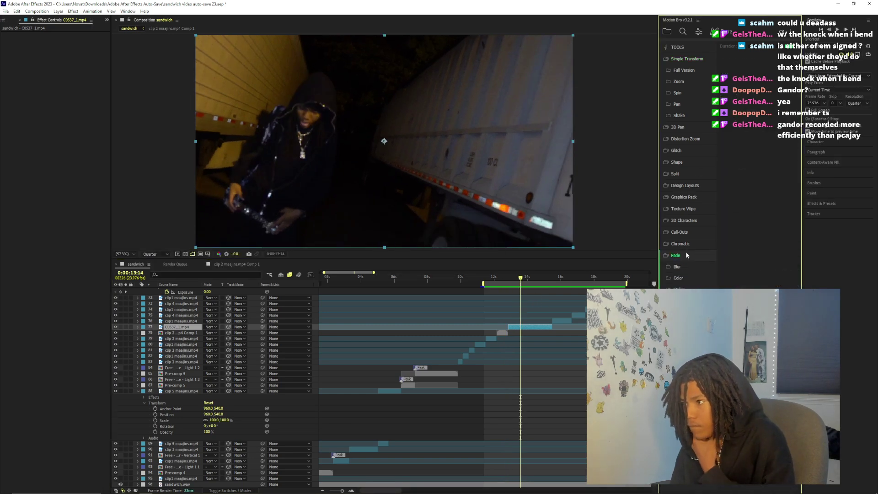
left_click(760, 102)
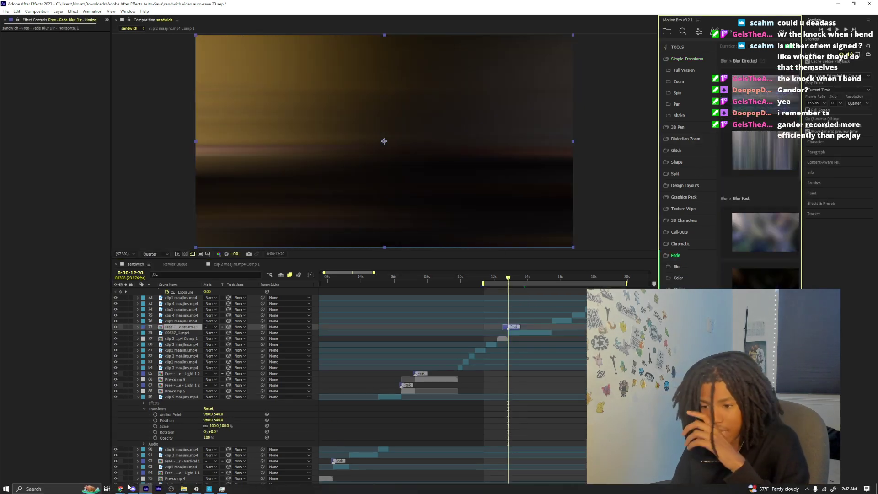
Check the SoundCloud home page, then return to After Effects
mouse_move(127, 489)
left_click(111, 466)
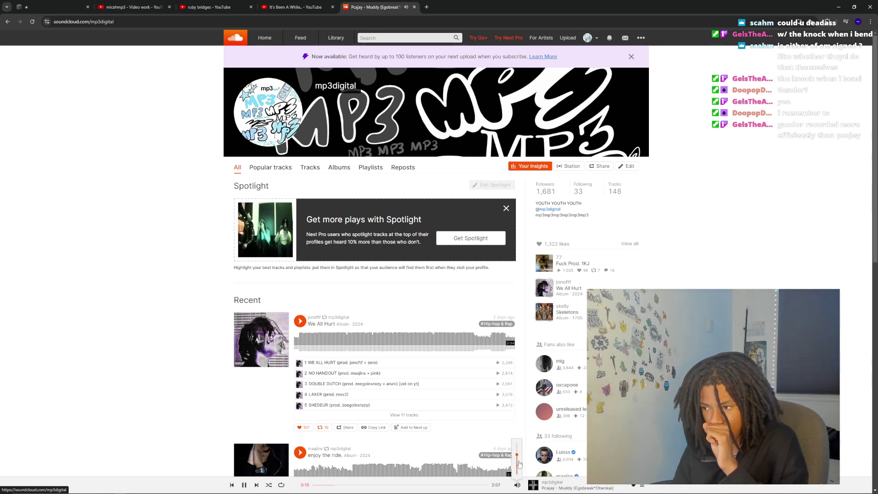
left_click(259, 40)
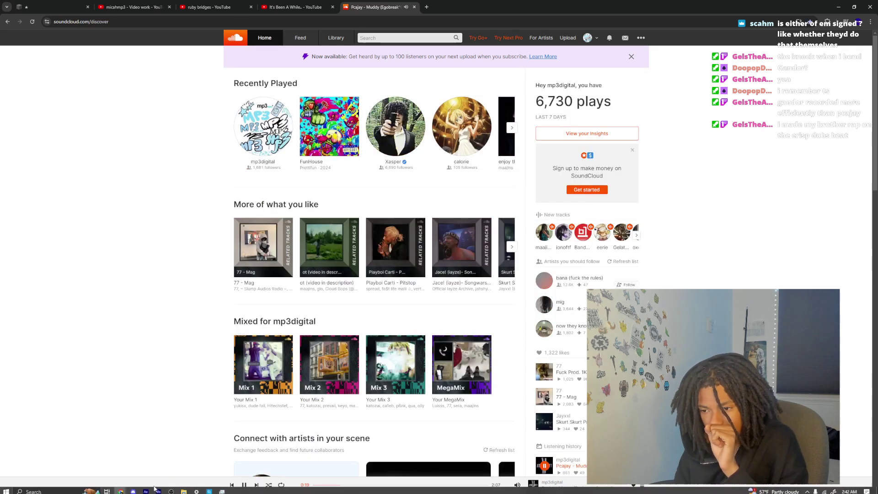
left_click(146, 490)
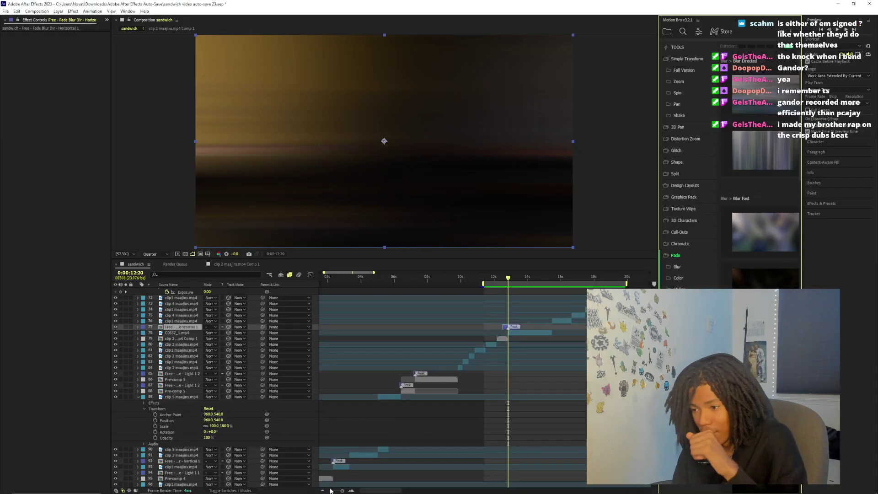
Select the blur transition layer, start the work area at 11:05, and preview
left_click_drag(332, 490, 344, 491)
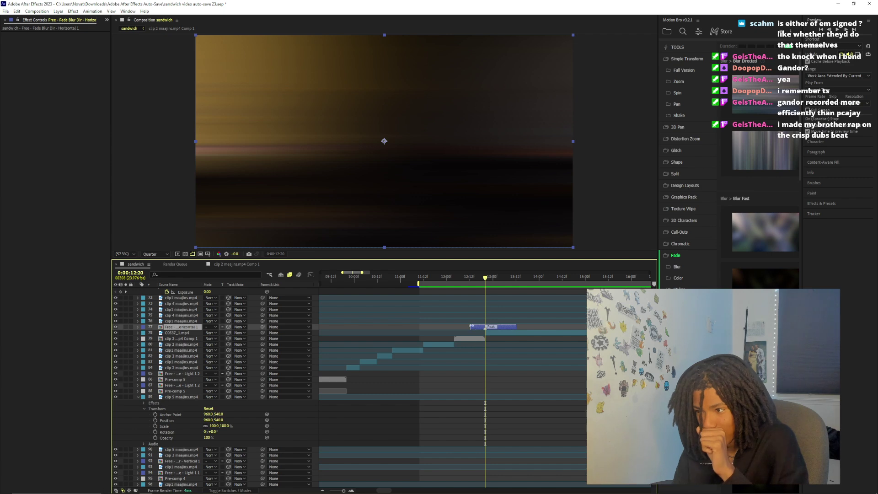
left_click(495, 327)
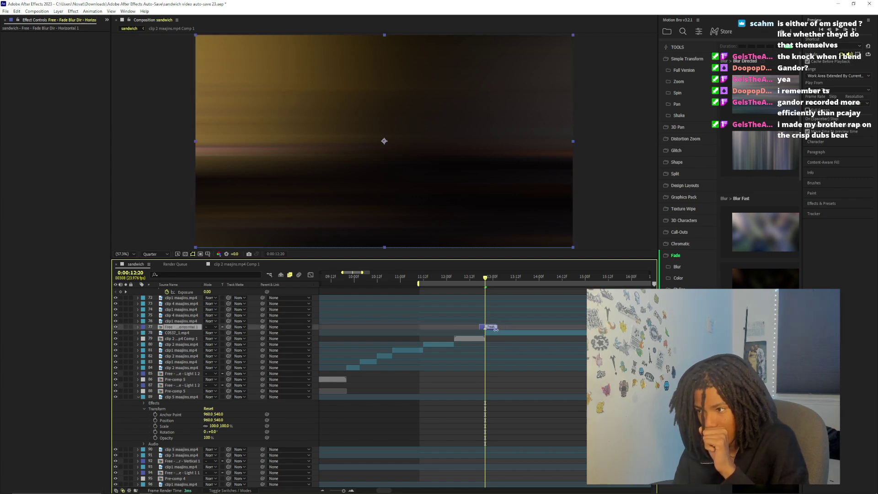
key("space")
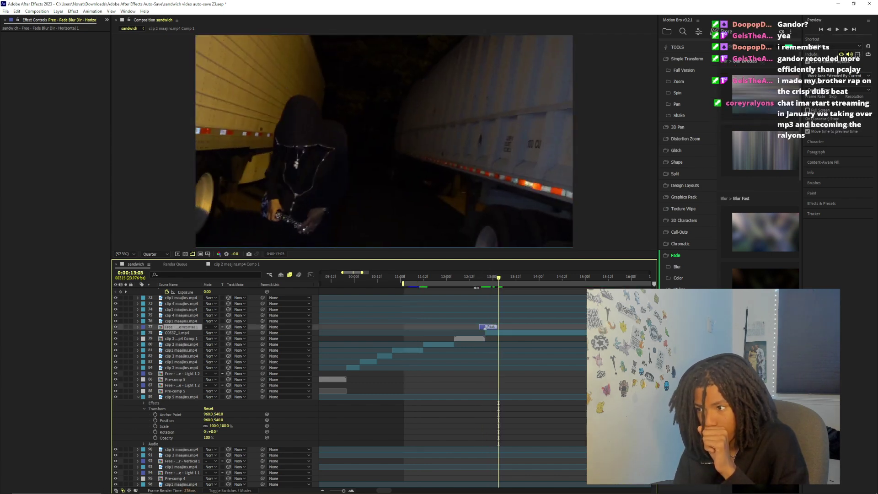
left_click_drag(421, 276, 410, 278)
key("b")
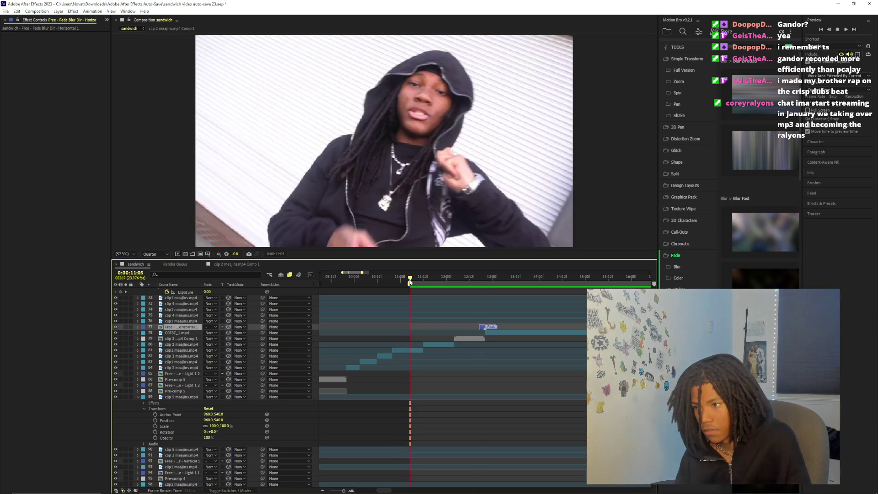
key("space")
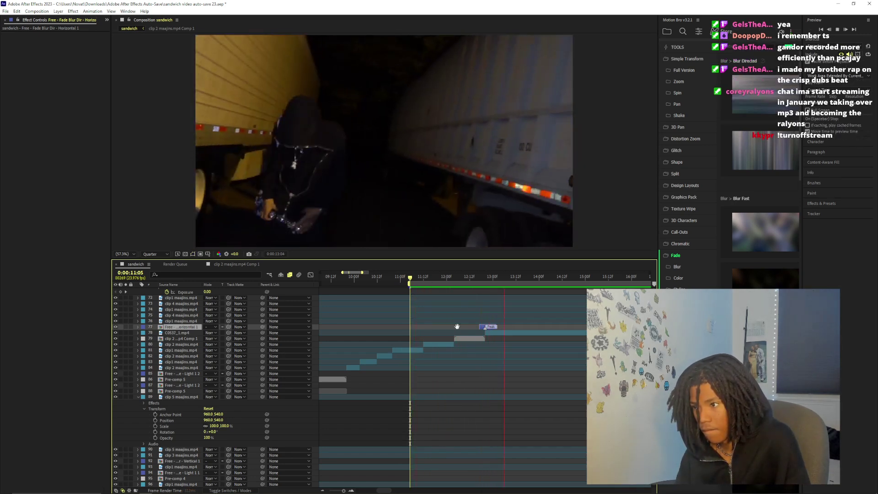
Rewatch the transition from 12:15, 11:21, 11:07 and 10:22, then select clip 2 maajins.mp4
left_click(476, 277)
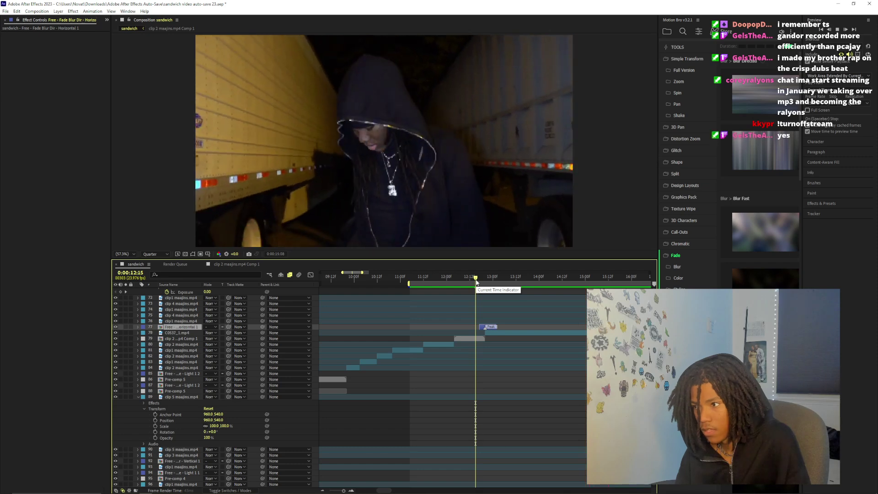
left_click(441, 277)
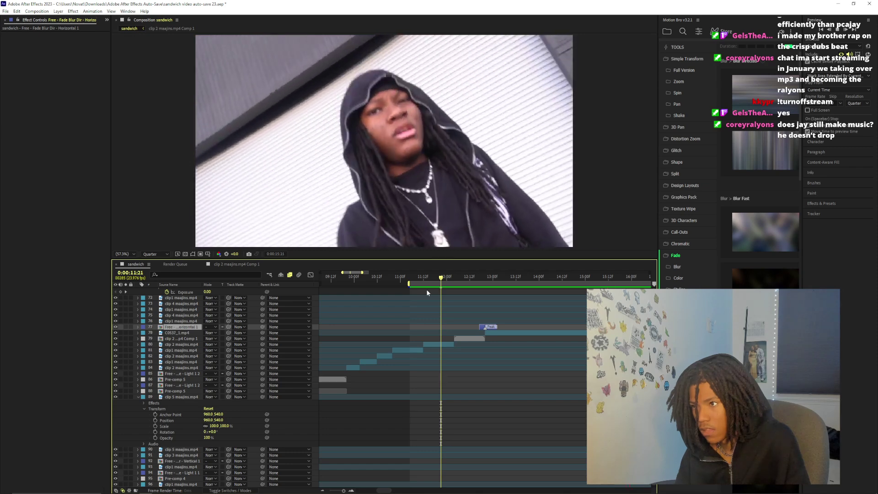
left_click(414, 278)
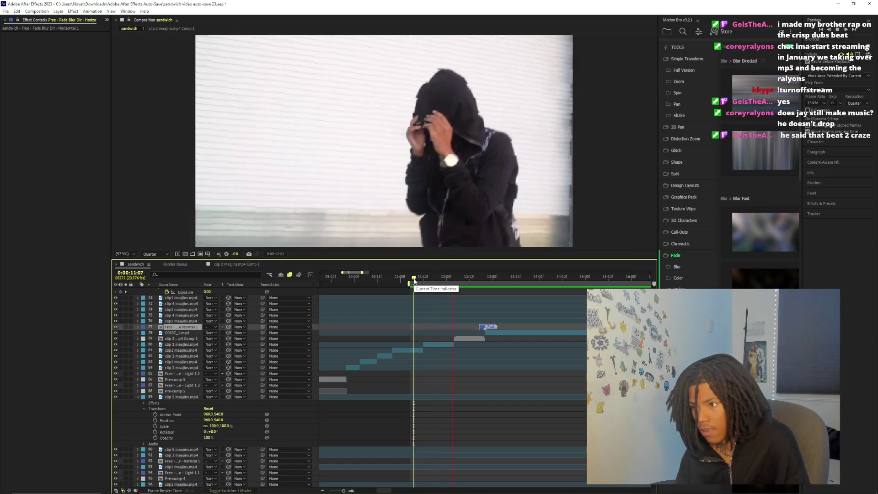
left_click_drag(415, 280, 387, 280)
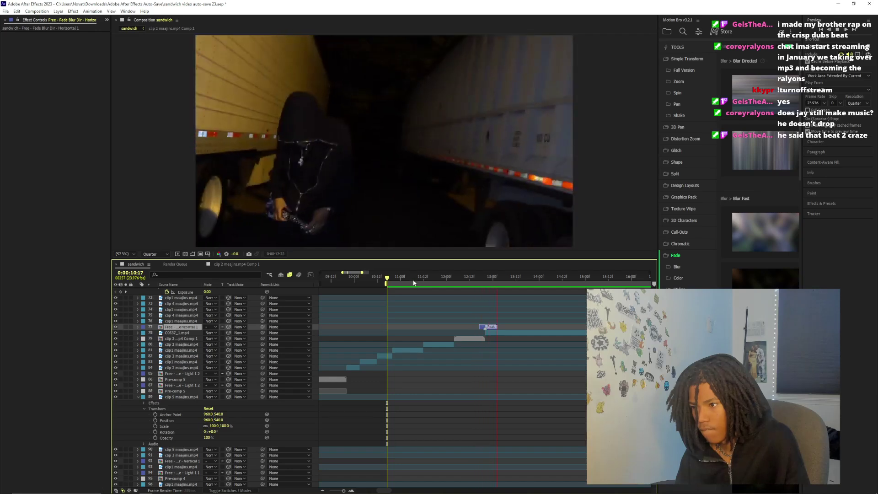
left_click(414, 285)
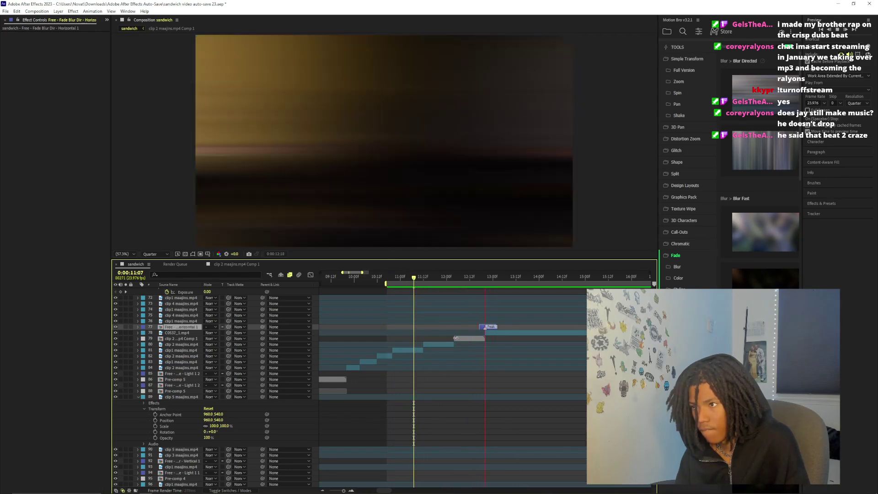
left_click(397, 276)
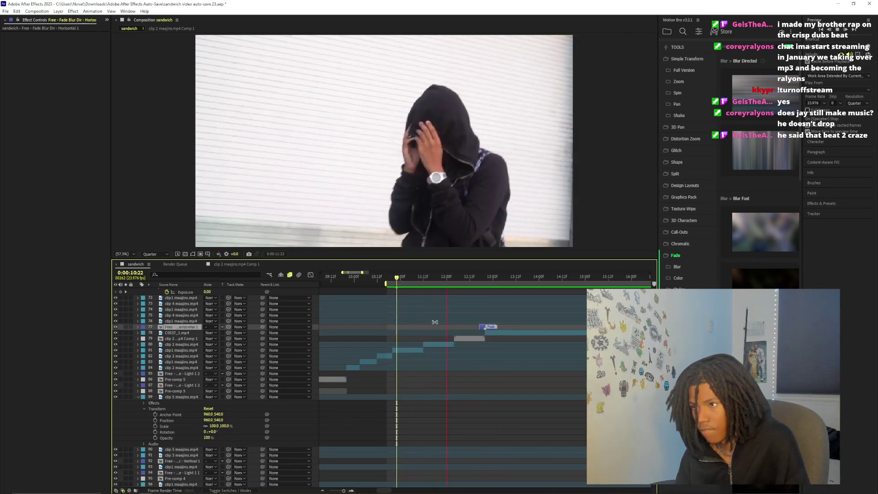
left_click(423, 345)
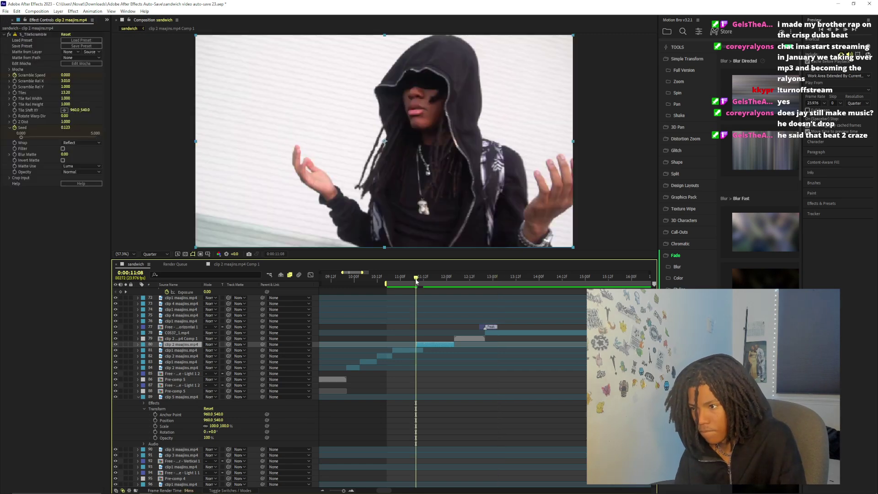
Add a 0% Opacity keyframe to the clip 2 maajins.mp4 layer
left_click_drag(417, 282, 415, 283)
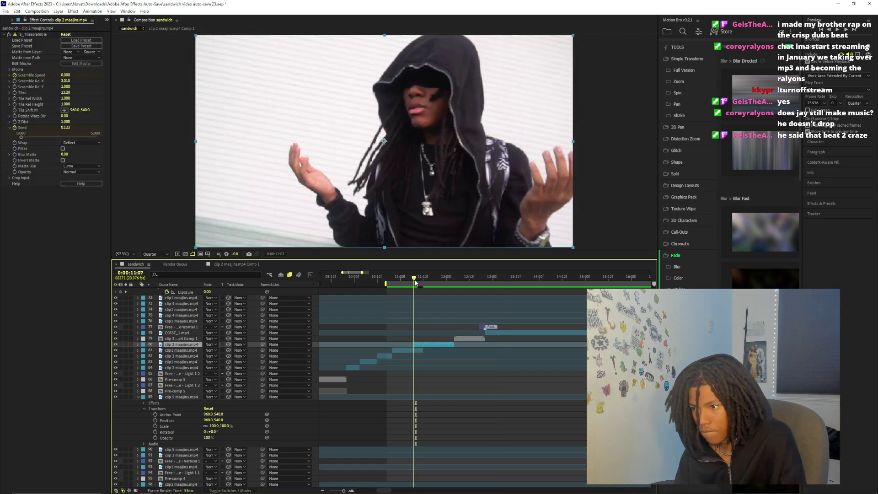
left_click(138, 344)
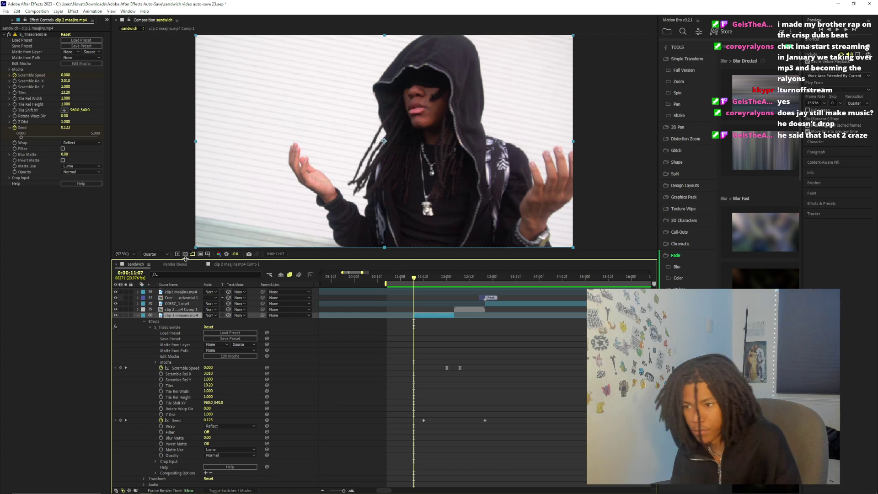
left_click(141, 322)
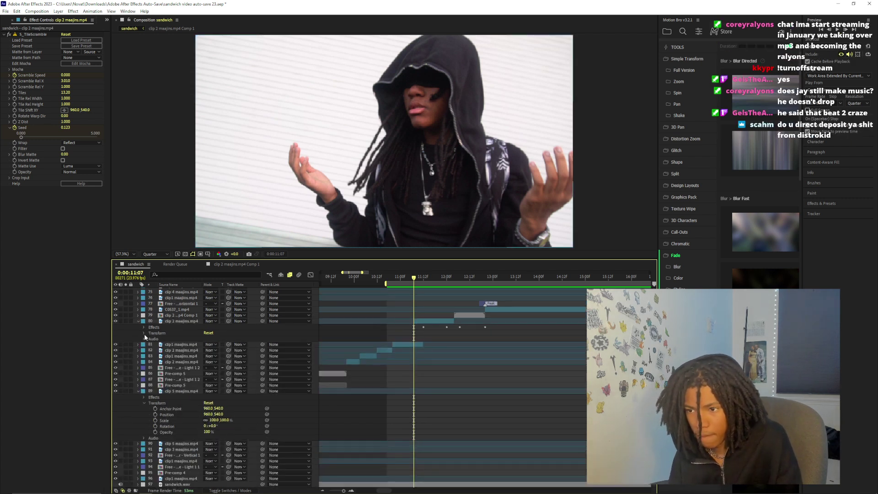
left_click(144, 334)
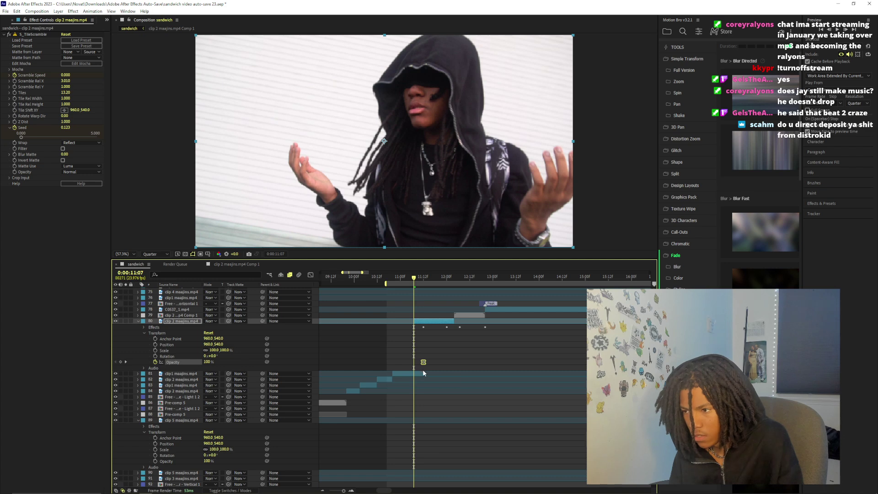
type("0")
key("Return")
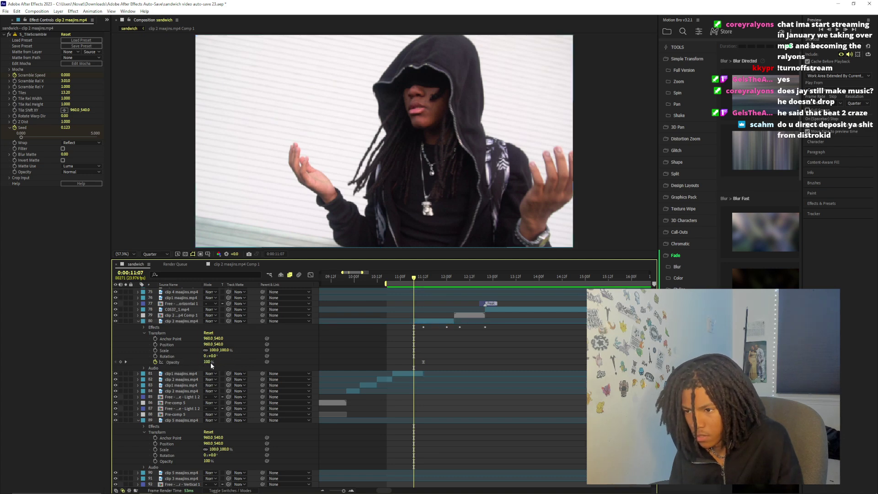
Scrub the fade and move the 0% opacity keyframe to 11:06
mouse_move(417, 283)
left_mouse_down()
mouse_move(428, 292)
mouse_move(416, 298)
left_mouse_up()
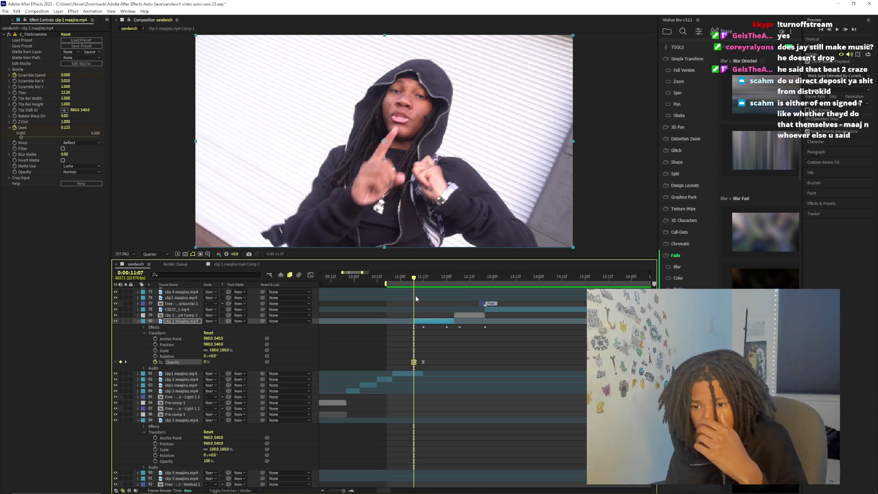
mouse_move(416, 296)
left_mouse_down()
mouse_move(424, 299)
mouse_move(414, 300)
left_mouse_up()
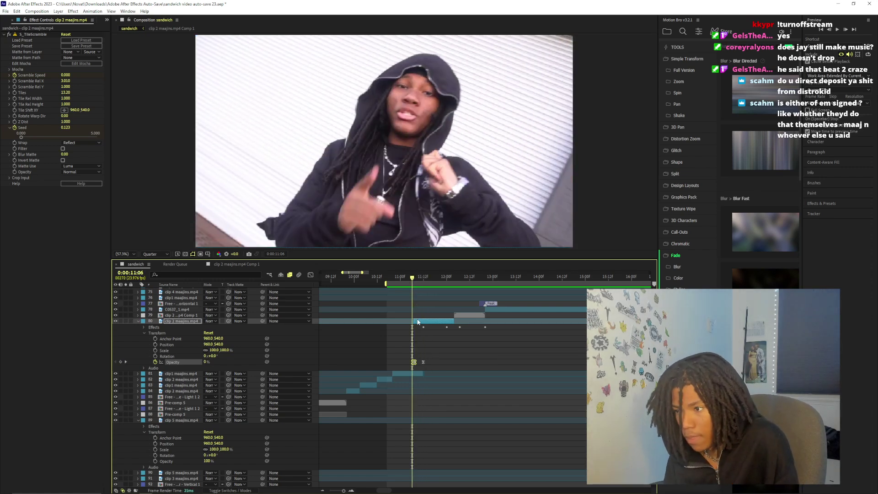
left_click(417, 364)
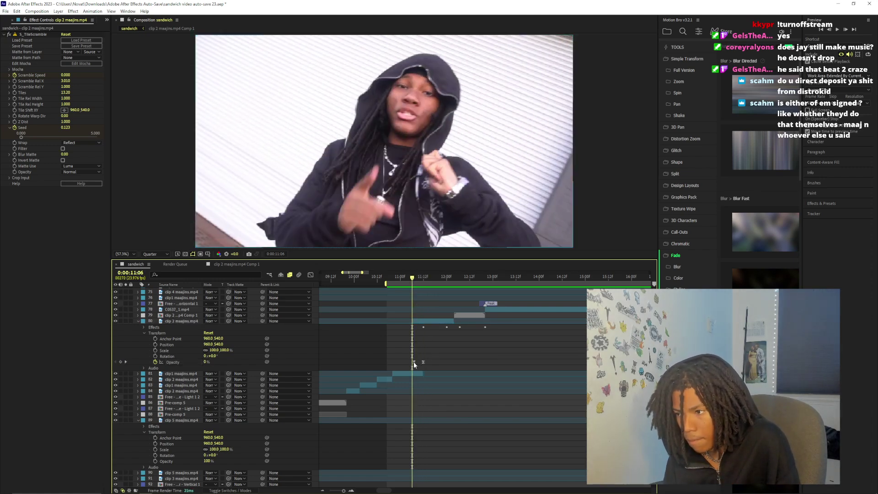
left_click_drag(414, 363, 412, 362)
left_click(417, 364)
Review the fade-in, playing the preview from 10:22
left_click_drag(413, 279, 402, 293)
key("space")
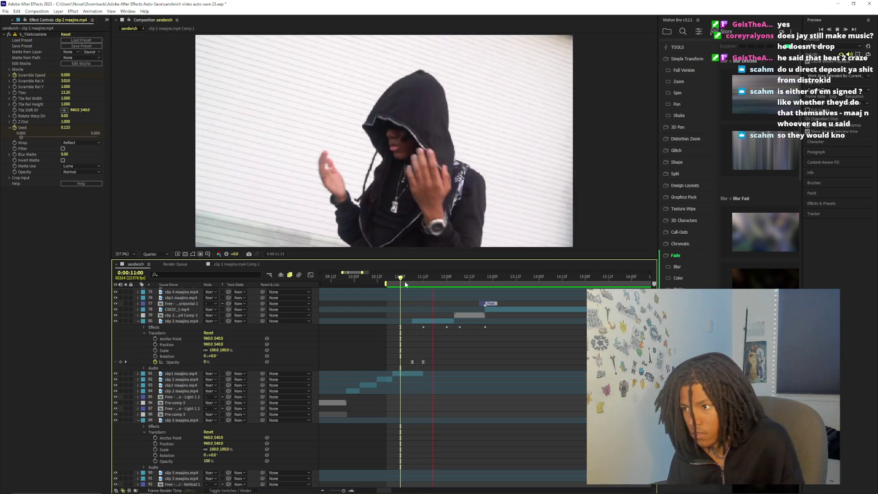
left_click_drag(403, 280, 393, 281)
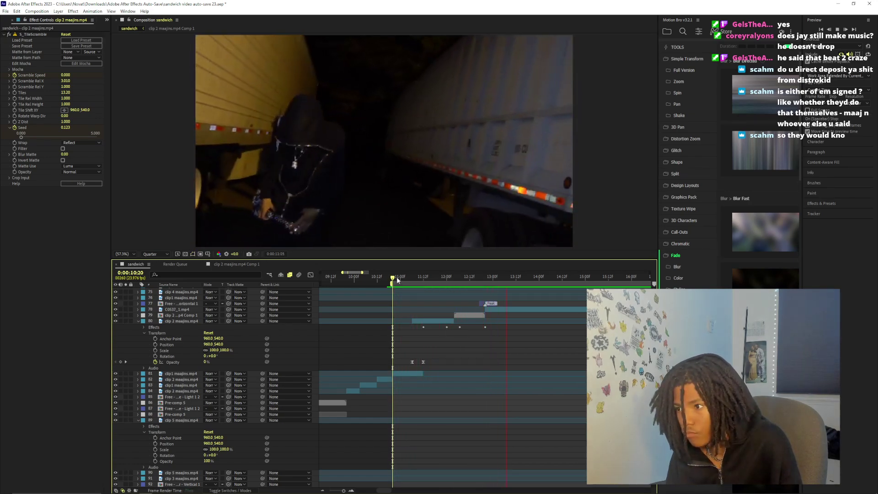
left_click_drag(393, 281, 397, 279)
key("space")
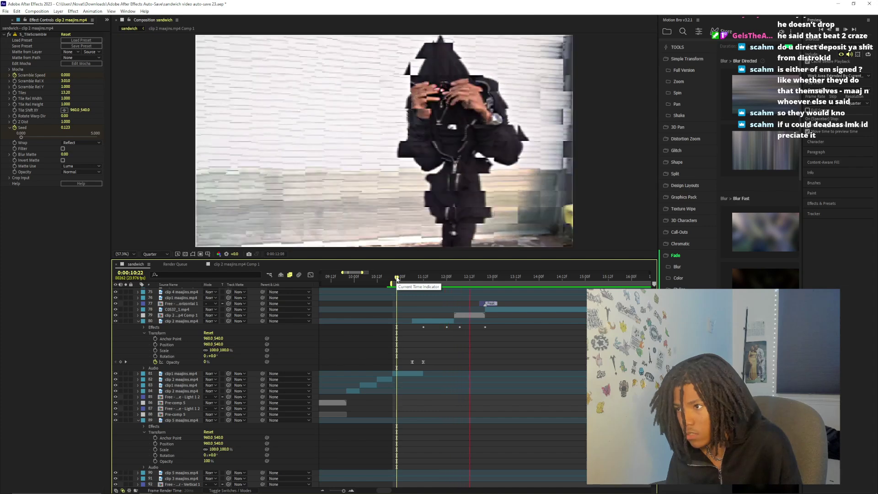
Apply Fade Exposure Light 2 on clip 2 comp 1 and extend the flash layer's end
left_click(457, 314)
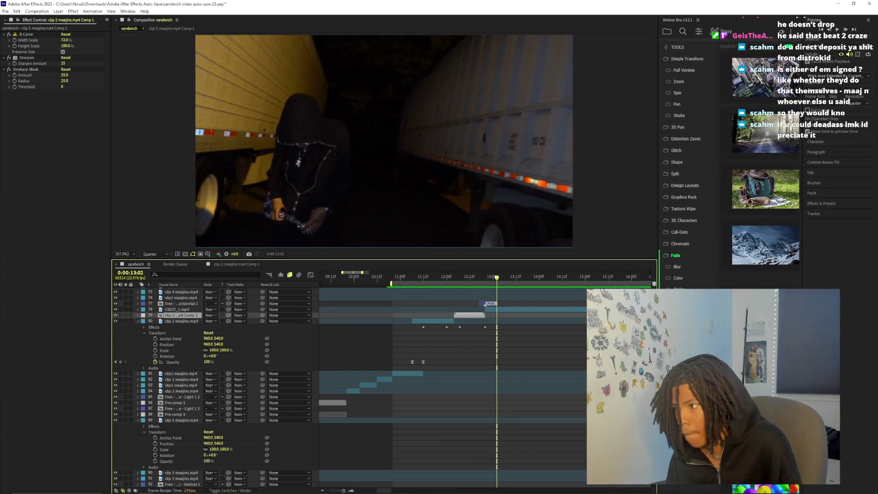
scroll(755, 283, "down", 15)
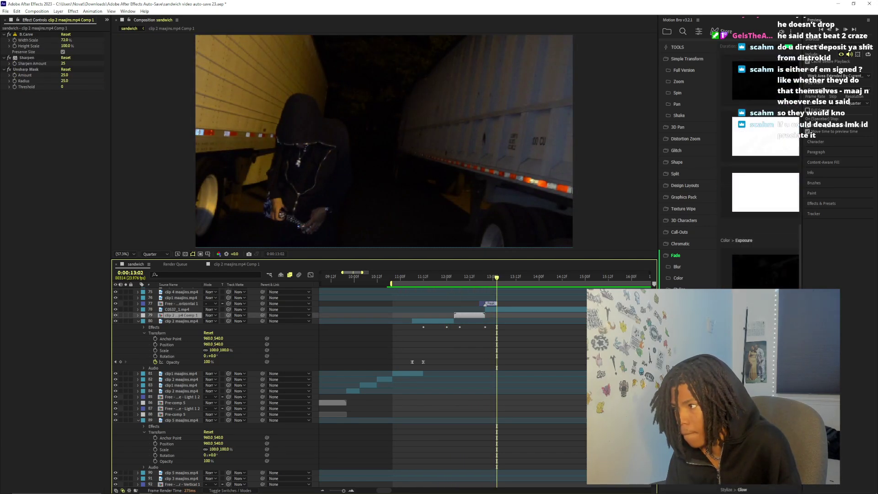
scroll(773, 280, "down", 3)
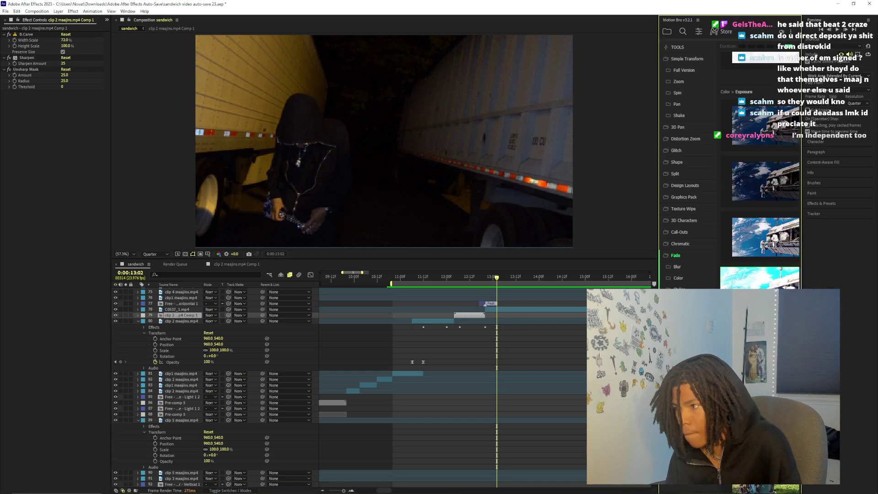
left_click(772, 284)
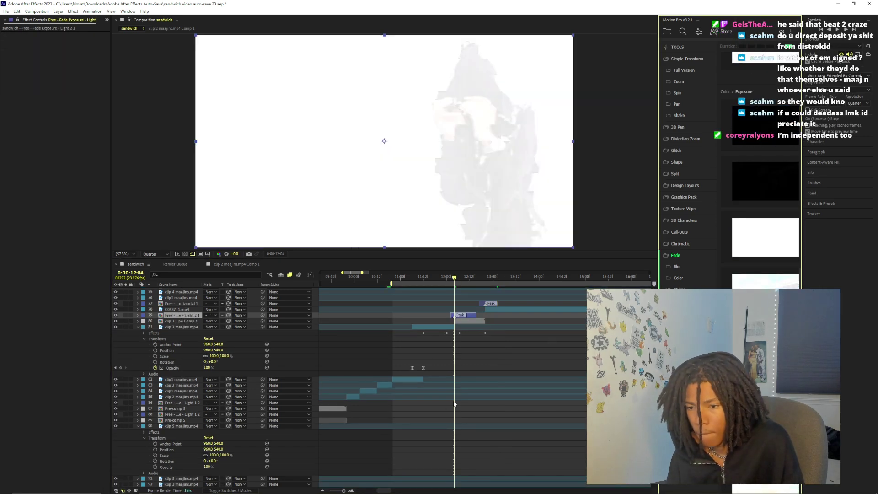
left_click_drag(346, 491, 346, 491)
scroll(345, 491, "down", 5)
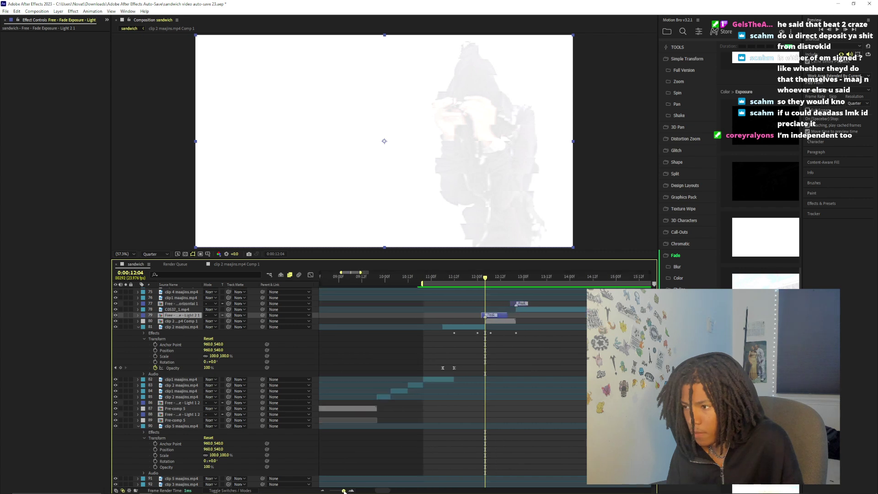
left_click_drag(476, 325, 489, 324)
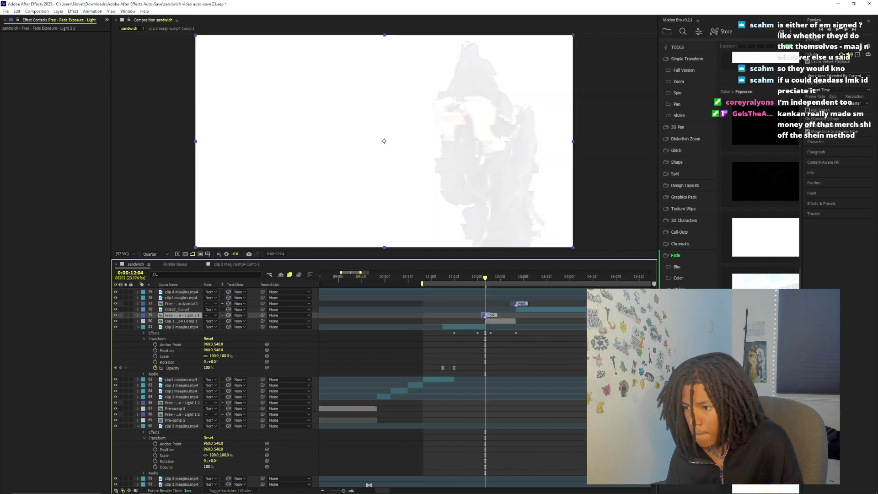
Duplicate the exposure flash layer, slide the copy earlier and trim it by a frame
left_click_drag(344, 490, 345, 491)
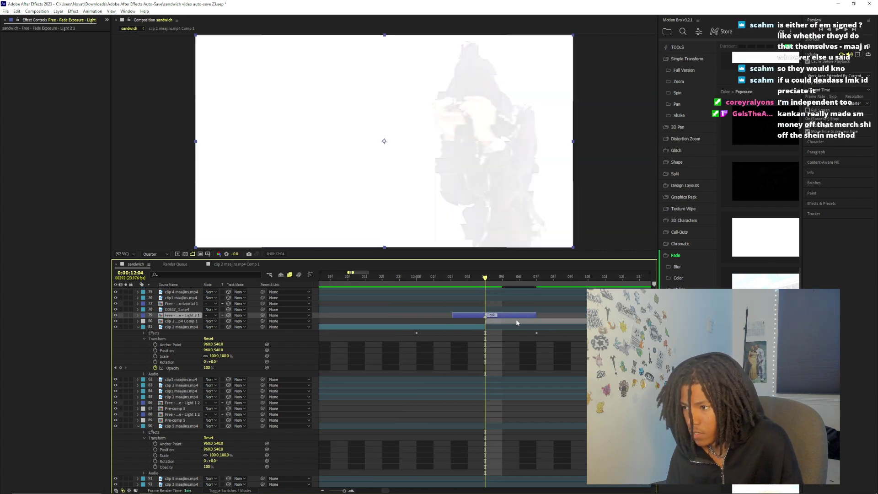
key("ctrl+d")
left_click_drag(517, 322, 436, 331)
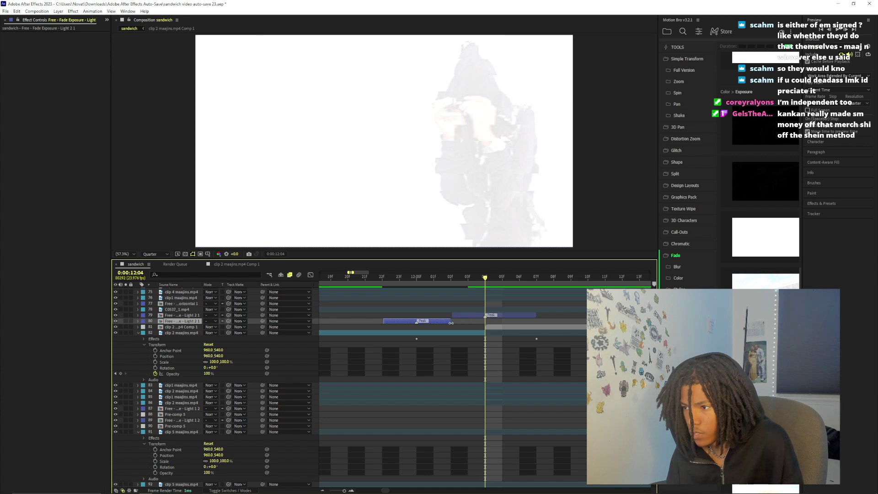
mouse_move(452, 315)
left_mouse_down()
mouse_move(469, 314)
mouse_move(459, 315)
left_mouse_up()
left_click(437, 322)
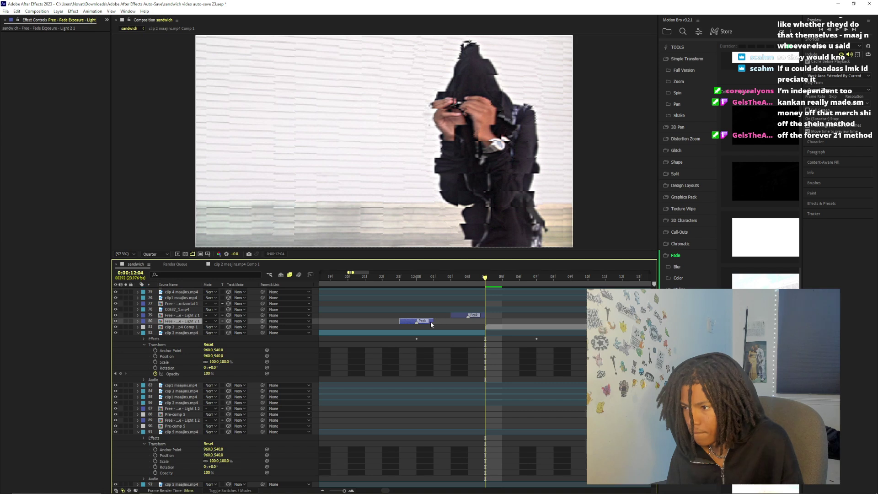
Preview the exposure transition from 11:21, then zoom the timeline back out
left_click_drag(409, 283, 366, 290)
key("space")
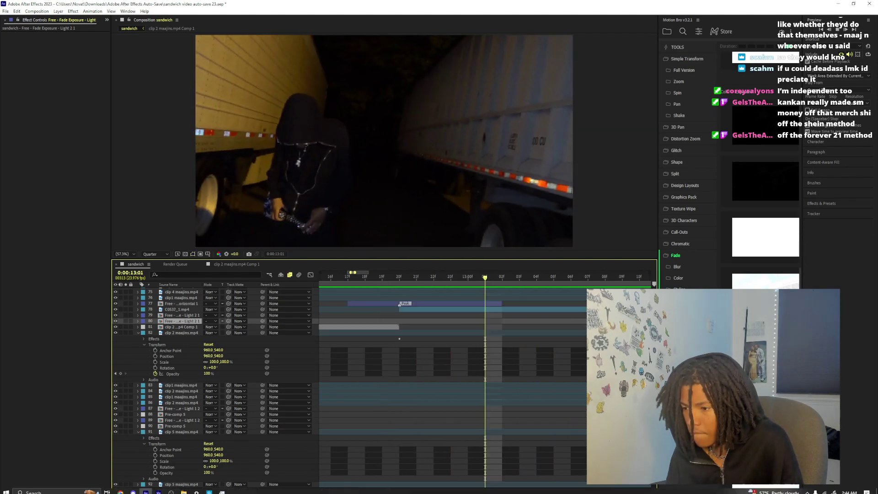
key("space")
key("minus")
key("minus")
key("minus")
key("minus")
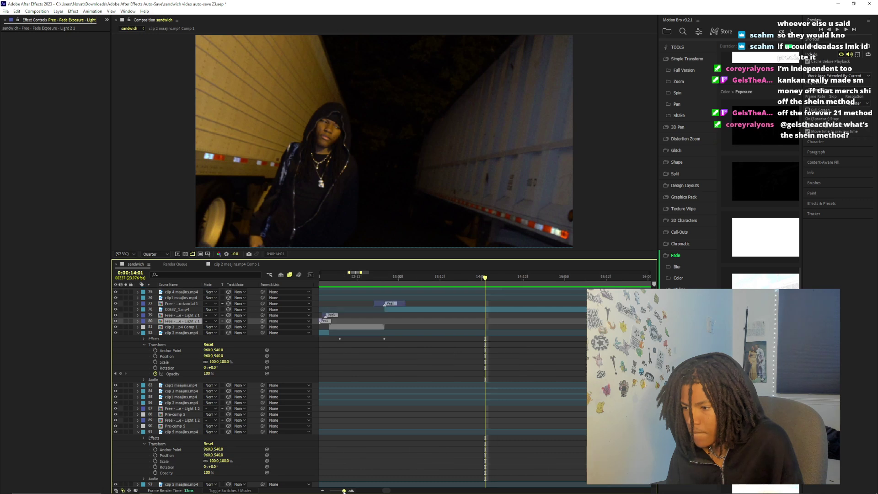
Purge all memory and disk cache via Edit > Purge
left_click(18, 11)
mouse_move(91, 165)
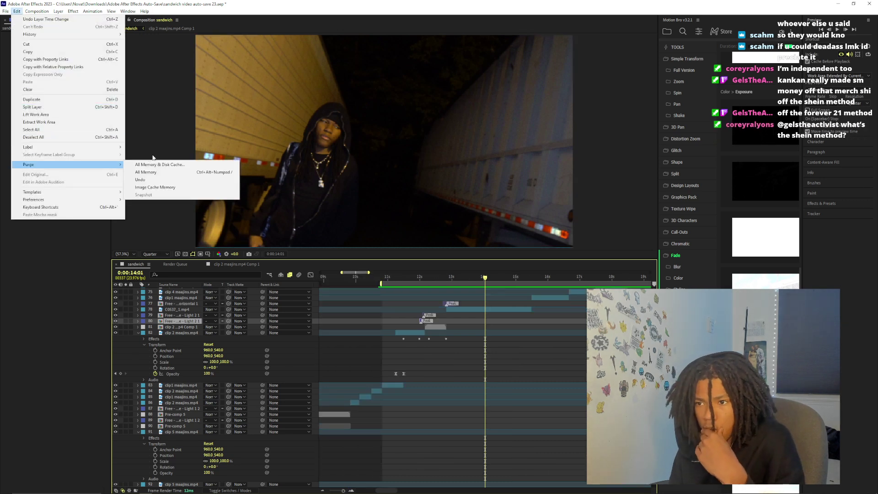
left_click(154, 164)
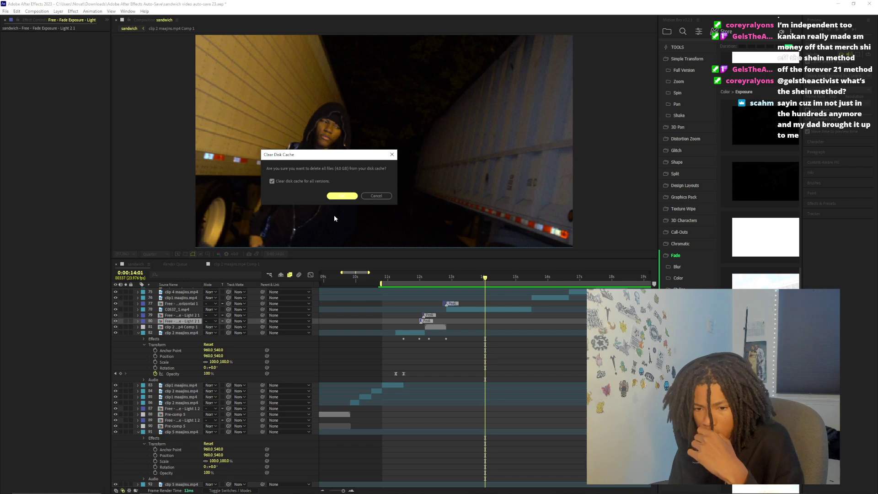
left_click(342, 196)
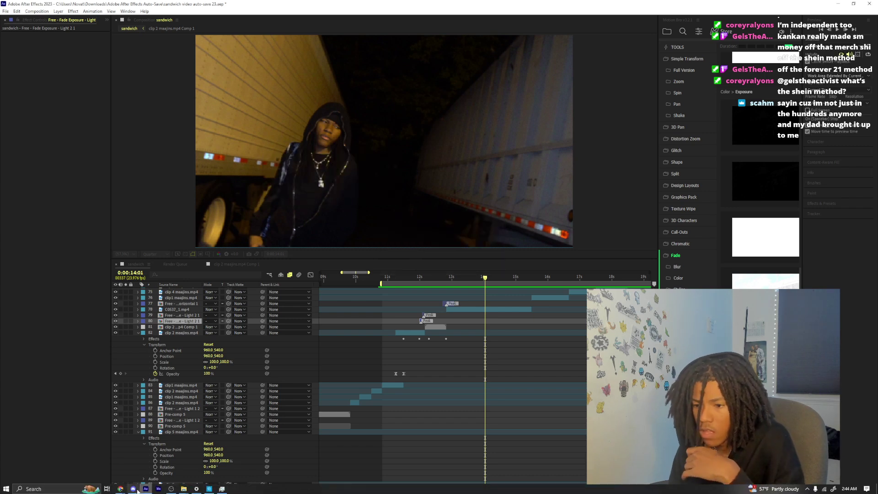
mouse_move(122, 490)
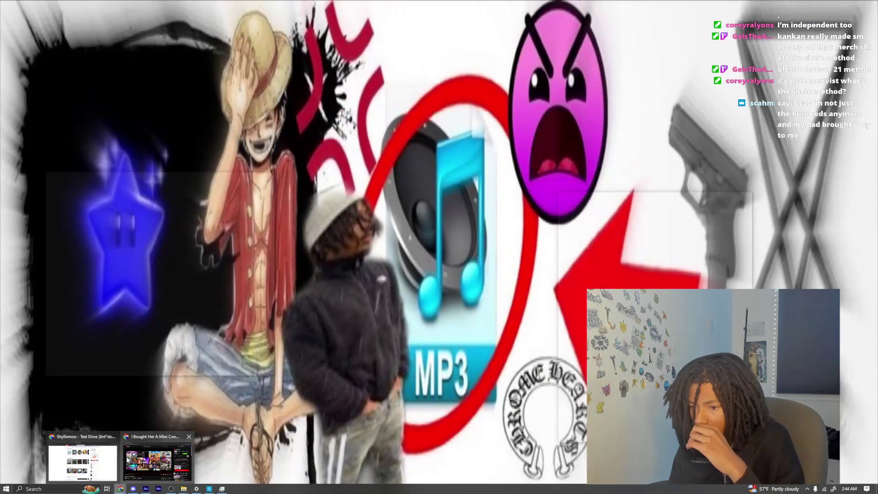
left_click(82, 465)
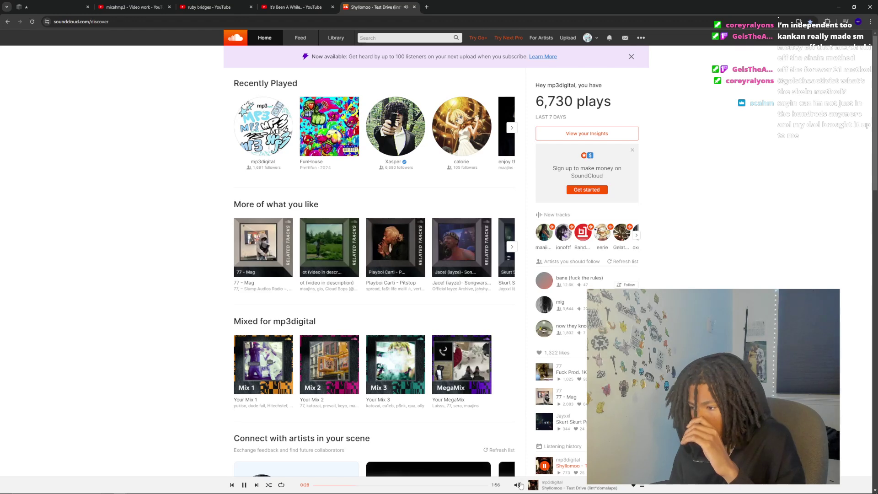
mouse_move(517, 484)
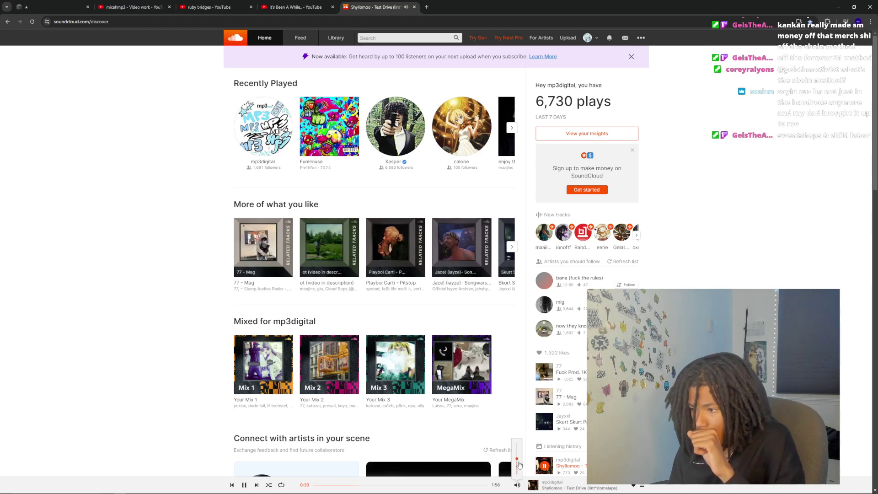
left_click(147, 489)
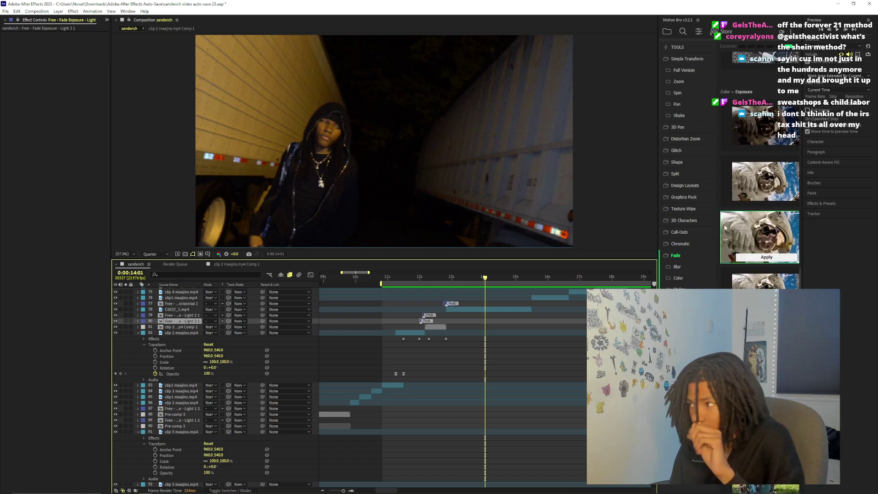
Set the preview and viewer resolution to Full
left_click(856, 102)
left_click(856, 120)
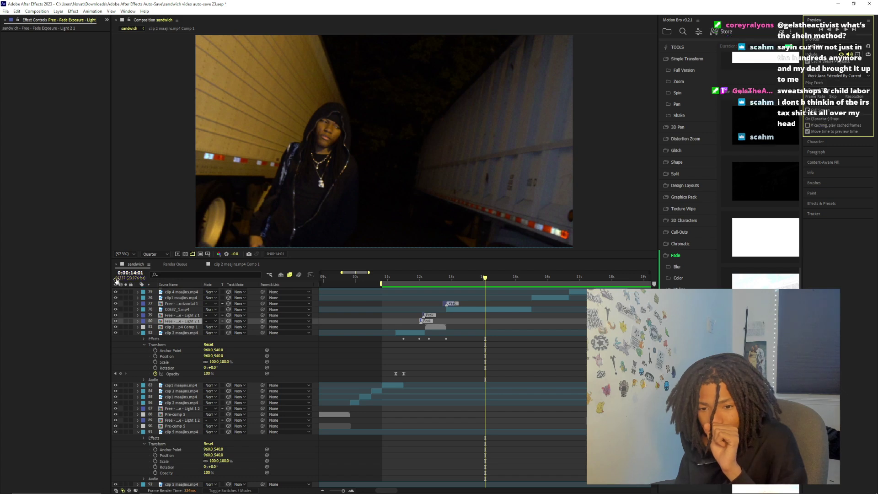
left_click(155, 253)
left_click(152, 262)
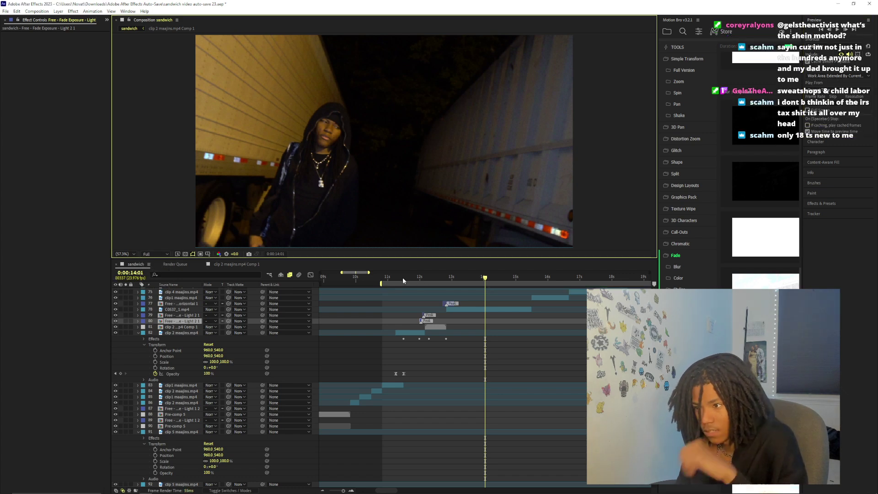
Start the work area at 11:00, preview, save, and check the glitch frame at 12:05
left_click_drag(403, 278, 388, 279)
key("b")
key("space")
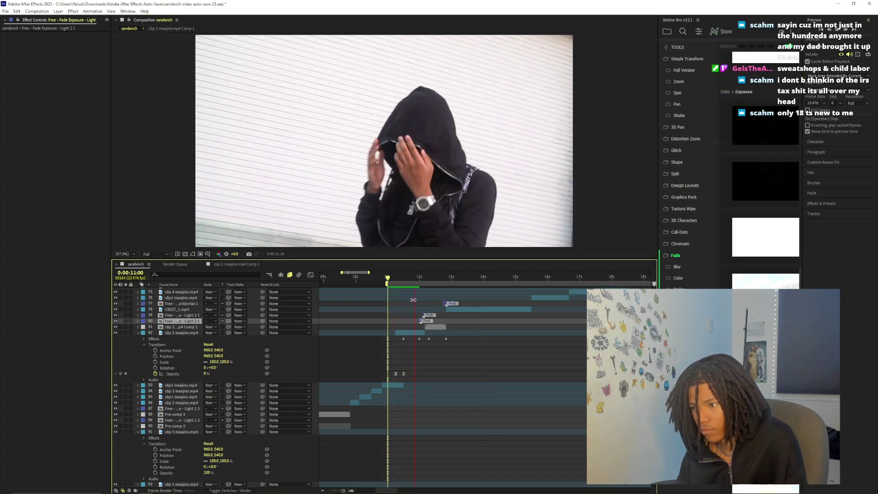
key("ctrl+s")
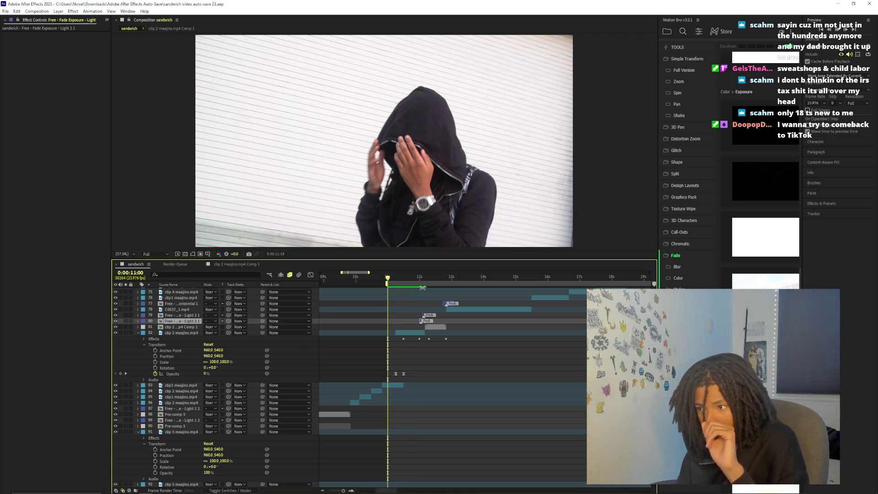
left_click_drag(419, 279, 435, 315)
left_click(435, 327)
Set Sharpen to 65 and Unsharp Mask amount and radius to 65, then preview from 12:19
left_click(445, 278)
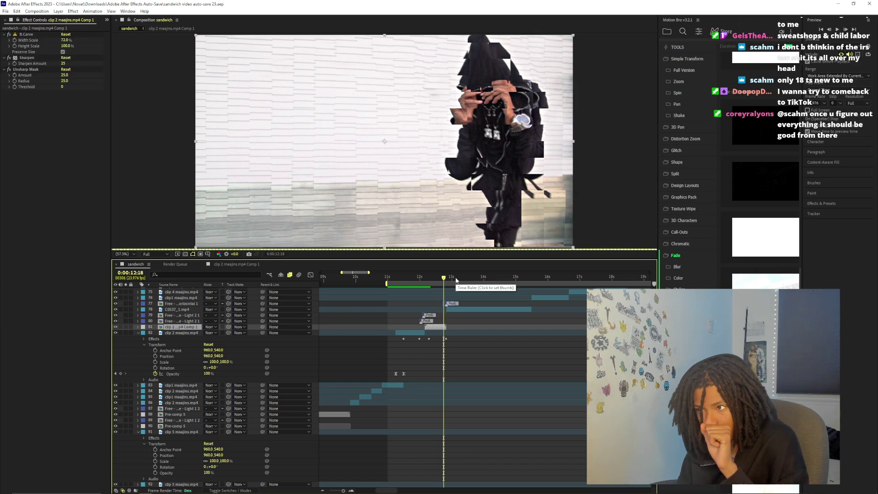
left_click(440, 278)
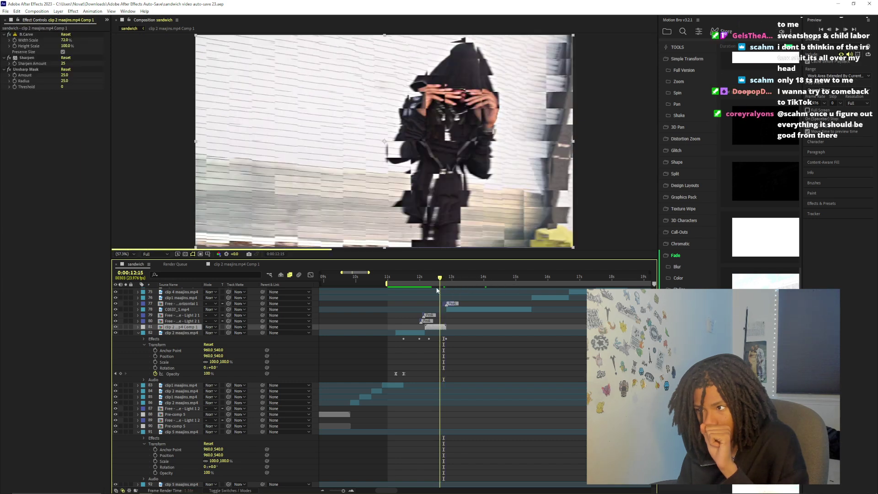
left_click(63, 63)
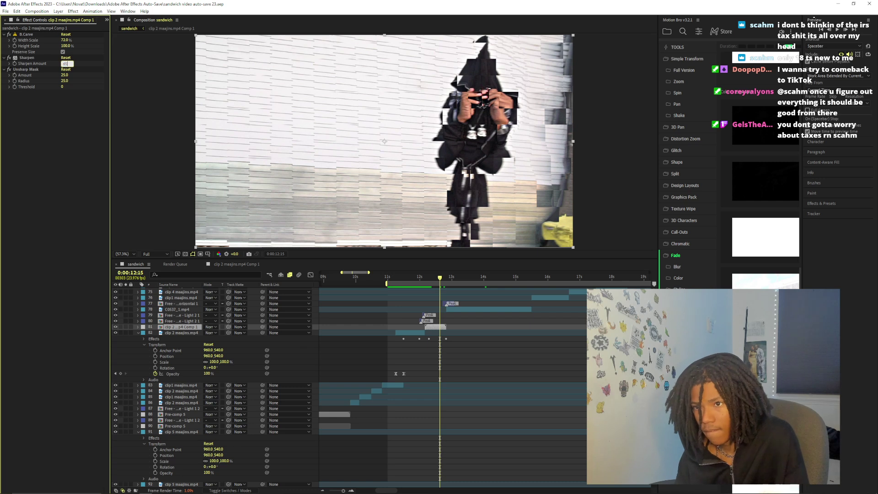
key("Return")
left_click(64, 75)
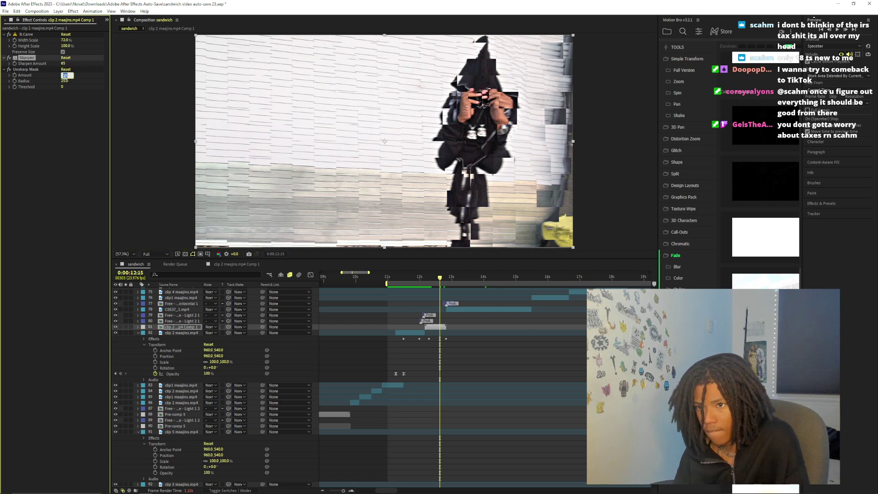
key("Return")
left_click(64, 81)
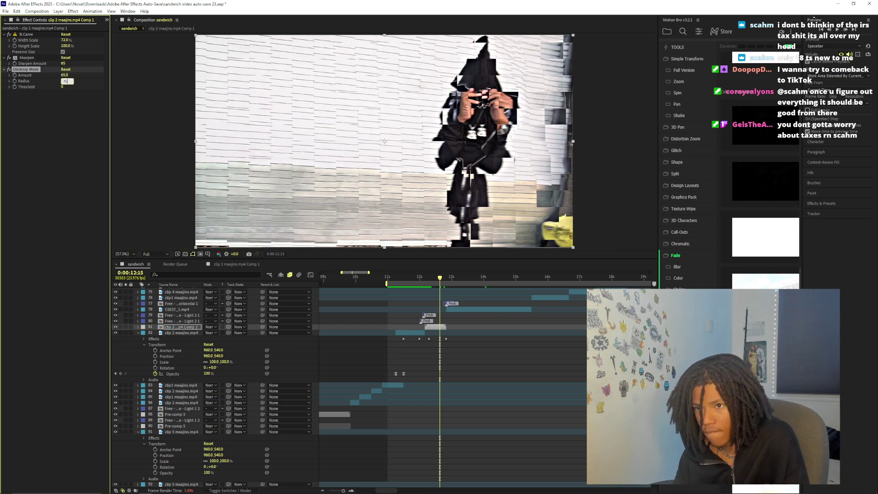
key("Return")
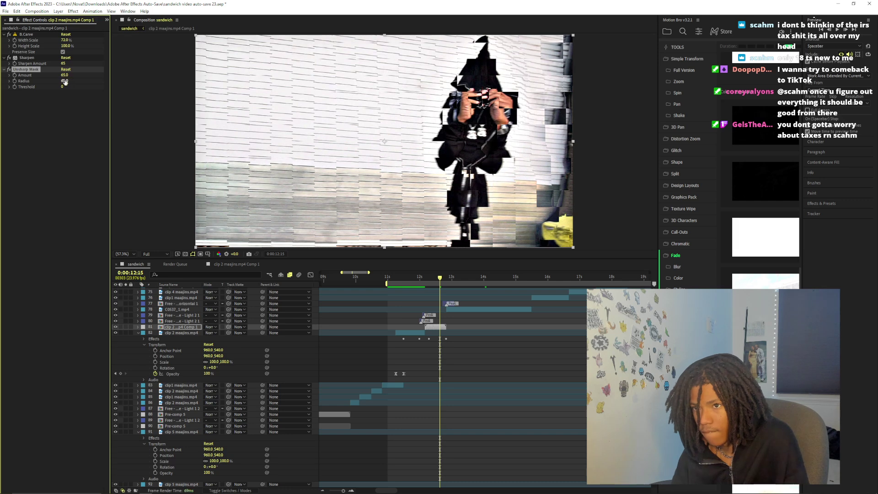
left_click(445, 278)
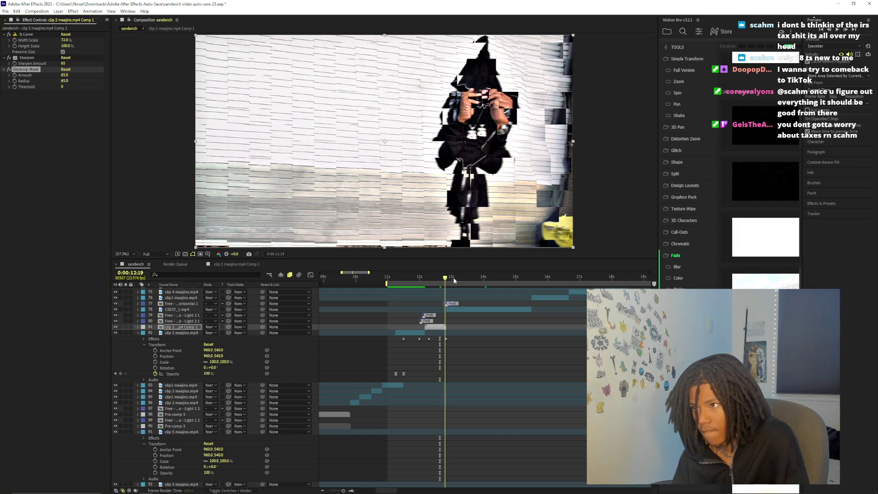
key("space")
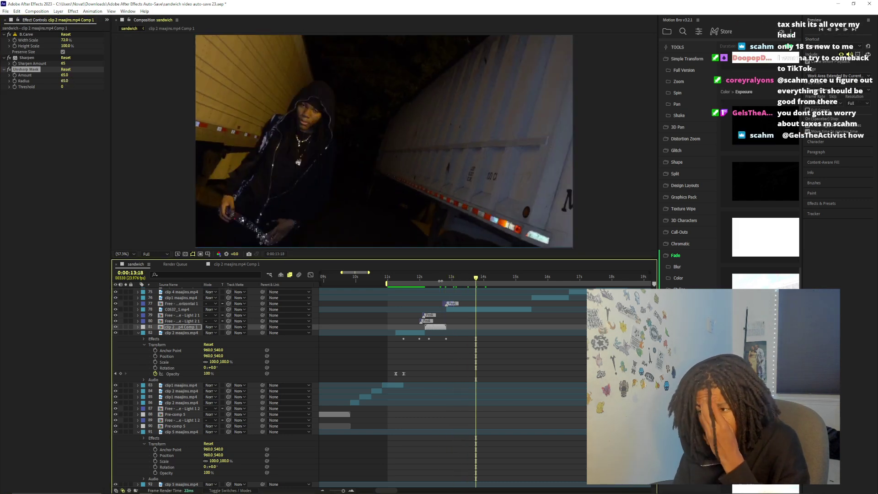
left_click(435, 280)
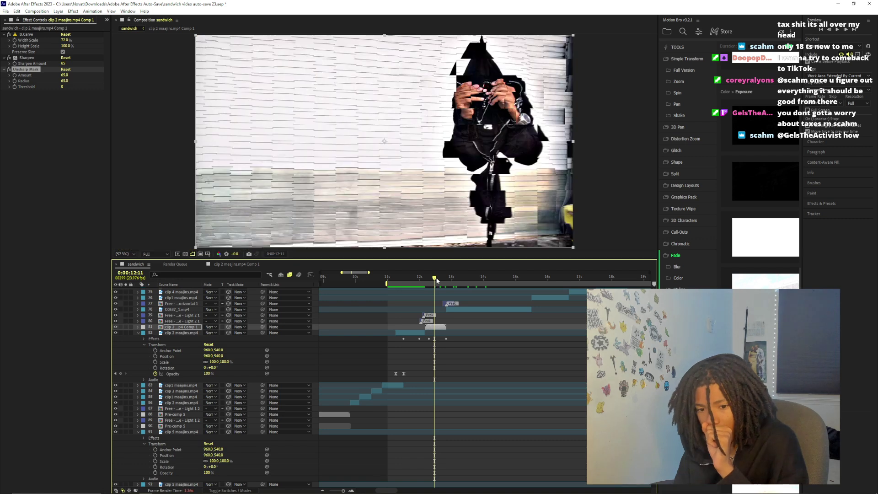
left_click(430, 280)
left_click(429, 278)
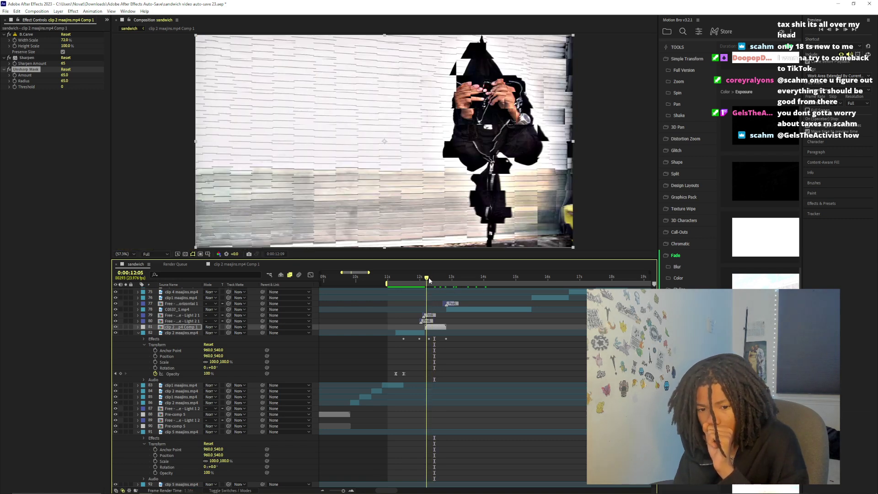
left_click(427, 278)
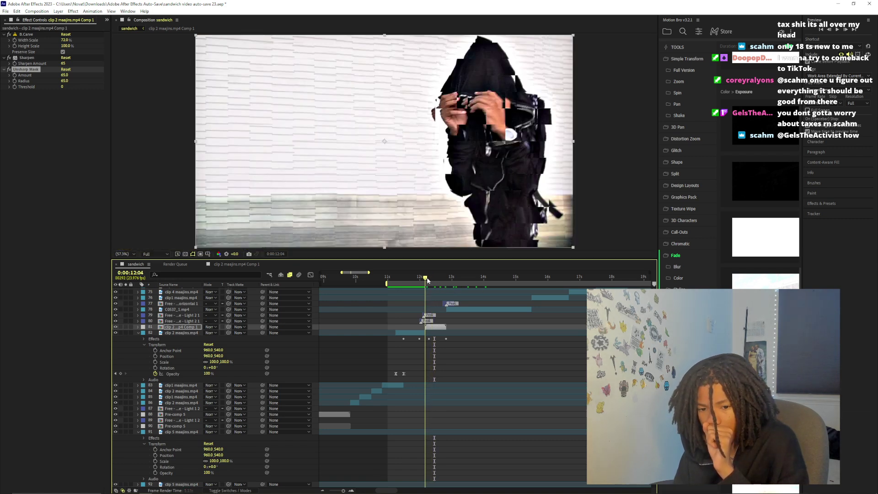
left_click(431, 278)
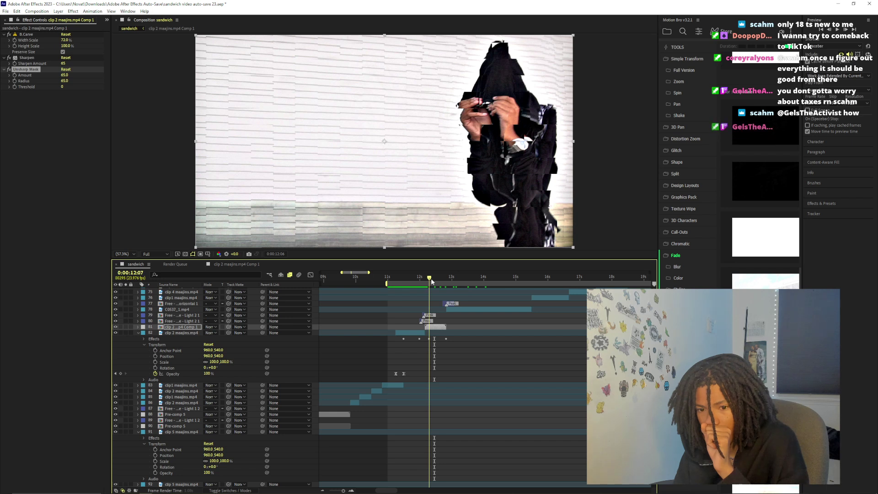
left_click(433, 279)
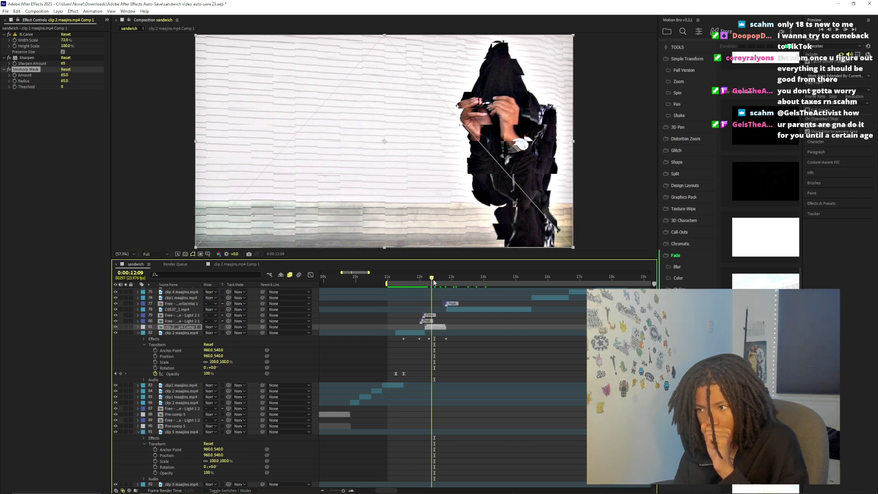
left_click(430, 280)
left_click_drag(430, 281, 434, 280)
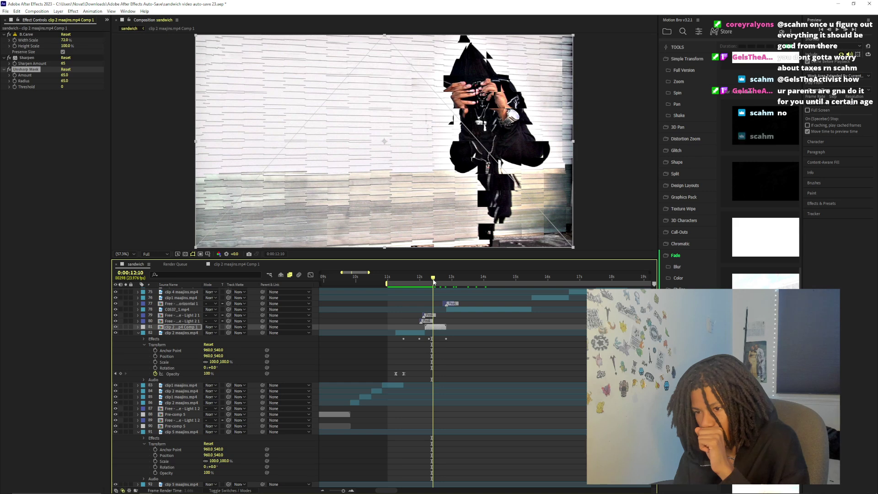
left_click_drag(434, 283, 436, 282)
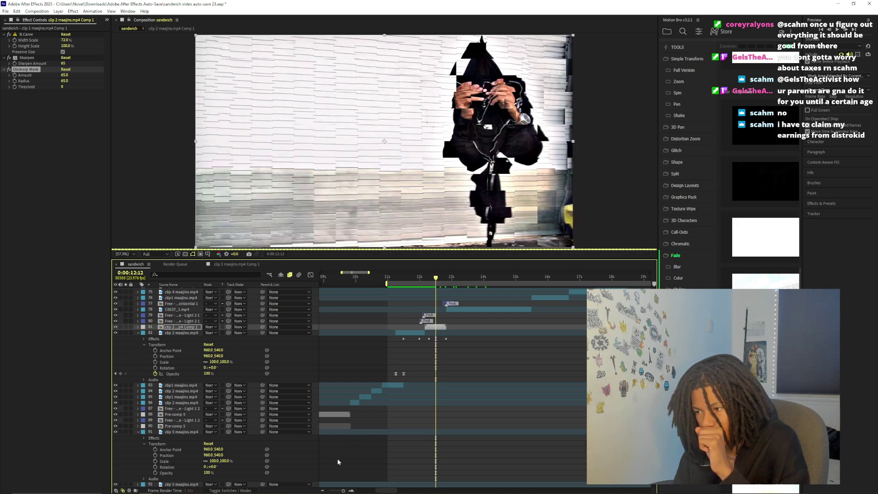
left_click_drag(345, 492, 346, 492)
left_click(489, 276)
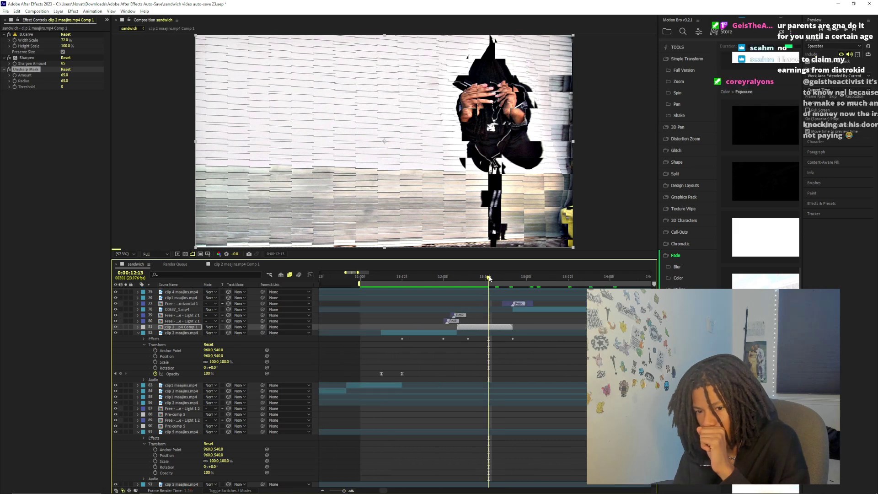
left_click_drag(488, 278, 493, 279)
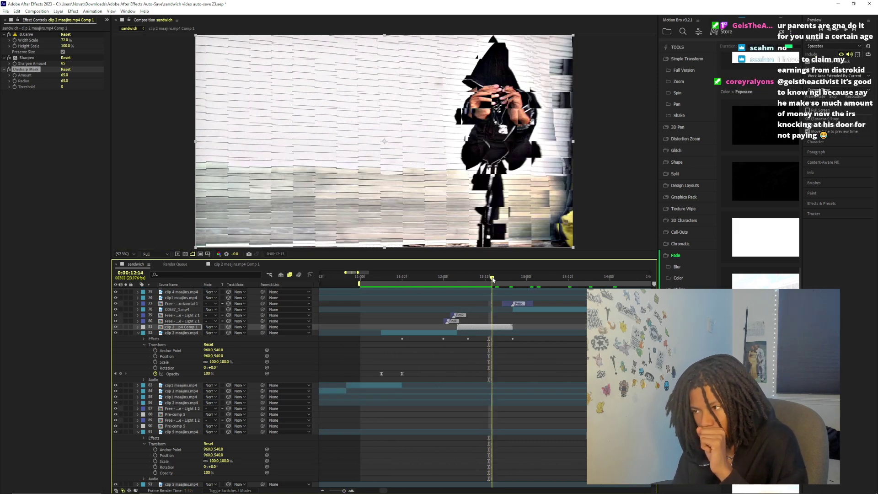
left_click(496, 276)
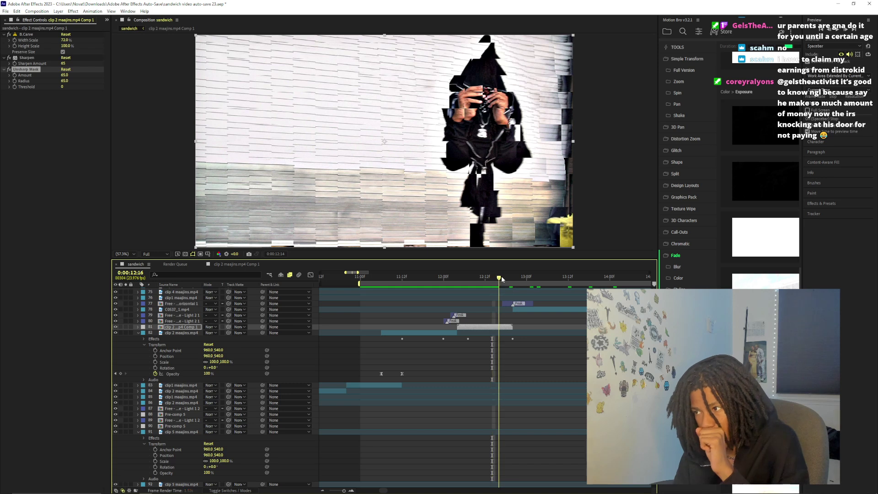
left_click(502, 276)
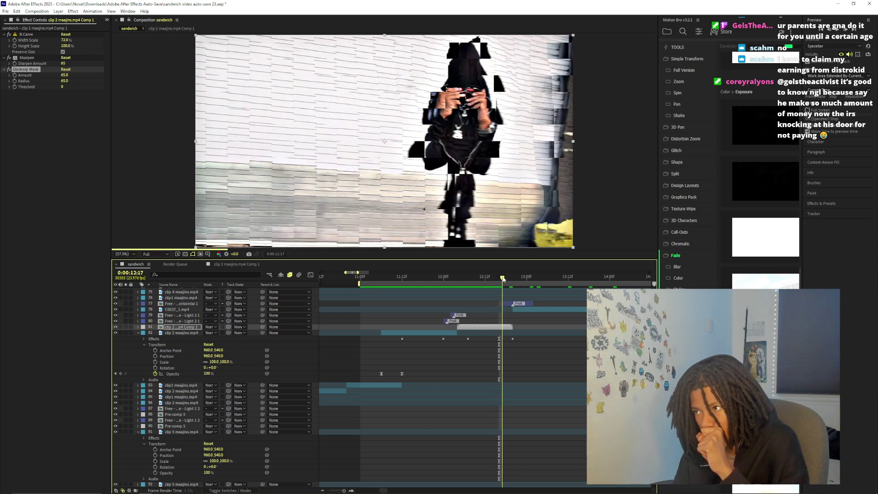
left_click(506, 277)
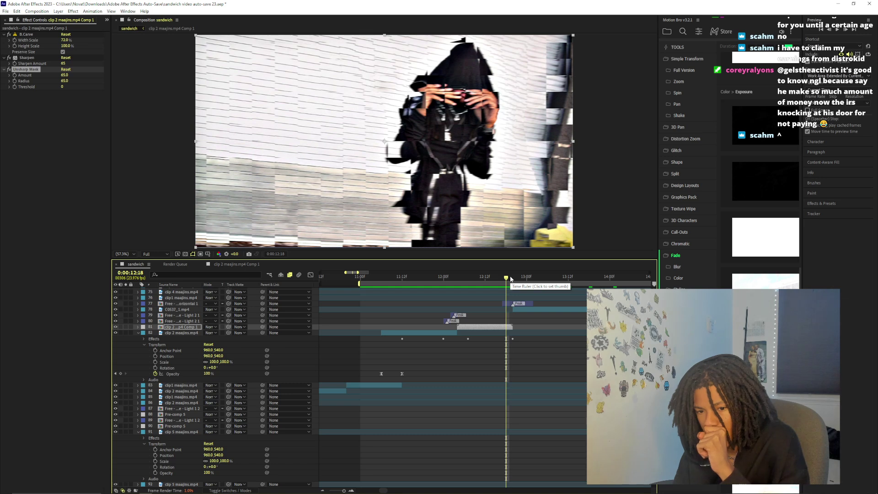
left_click_drag(511, 279, 361, 299)
key("space")
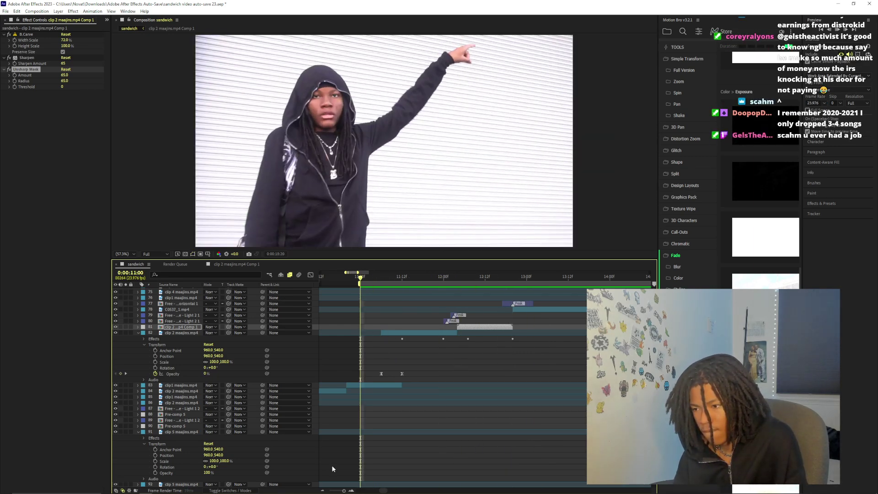
Go to 11:08 where clip 2 is at 30% opacity, select clip 2 maajins.mp4, and play
key("minus")
key("minus")
key("minus")
key("minus")
key("equal")
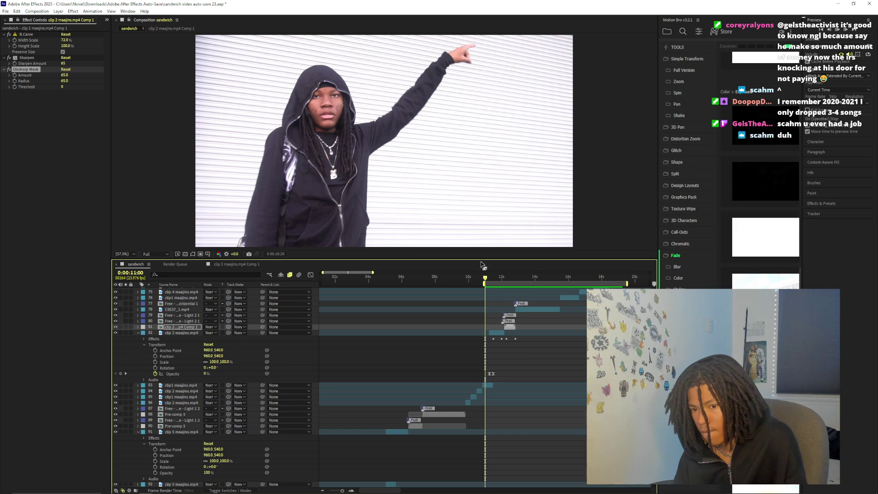
key("space")
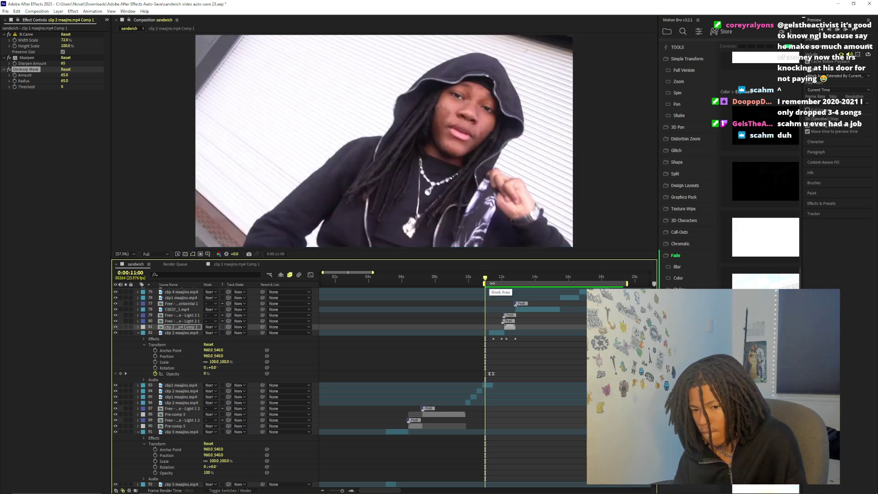
left_click(490, 278)
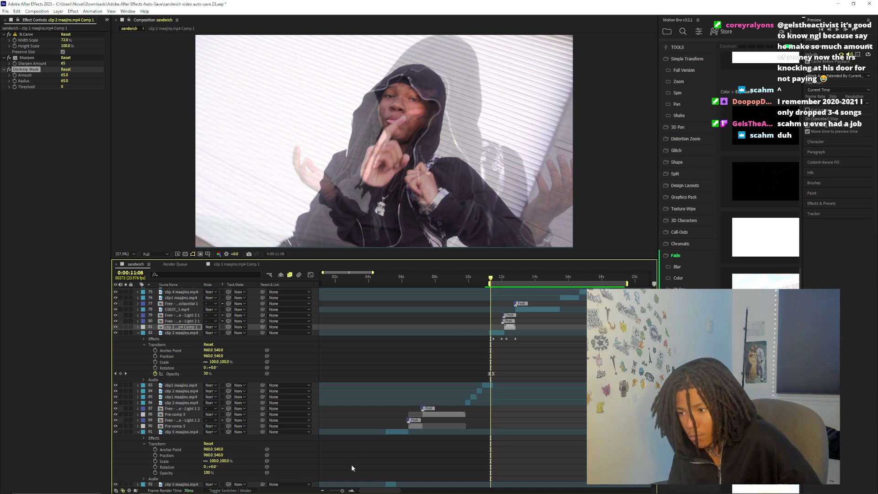
left_click_drag(343, 491, 344, 491)
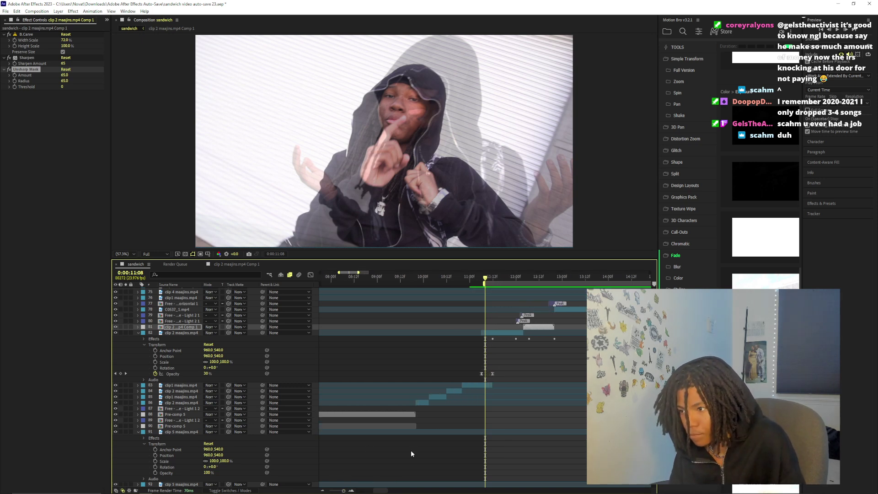
left_click(502, 334)
key("space")
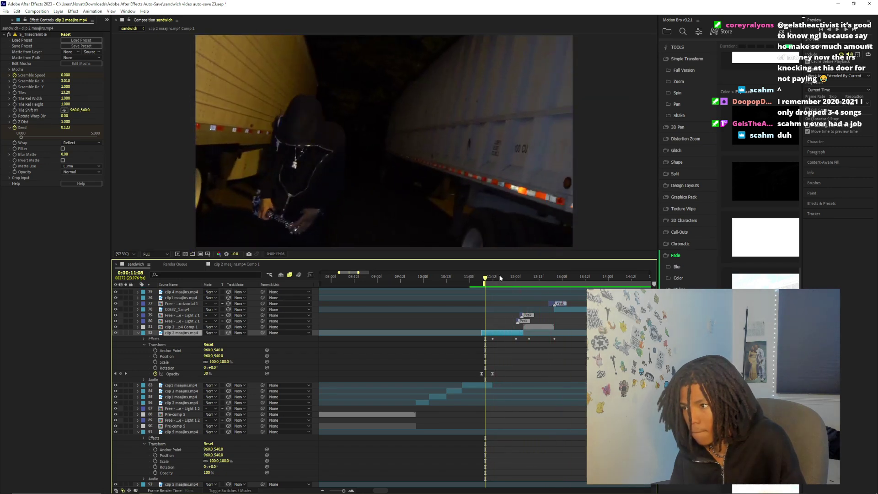
Replay the sandwich comp from 11:15 and zoom the timeline out to see more clips
left_click(499, 277)
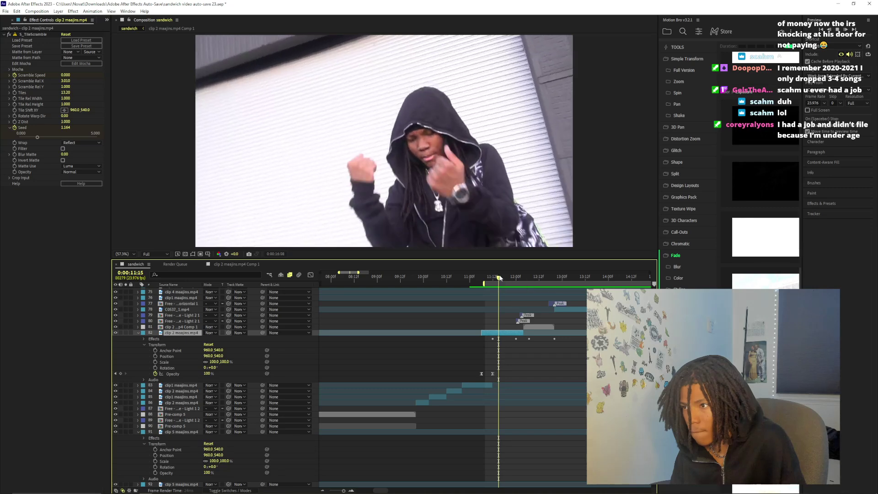
key("space")
key("space")
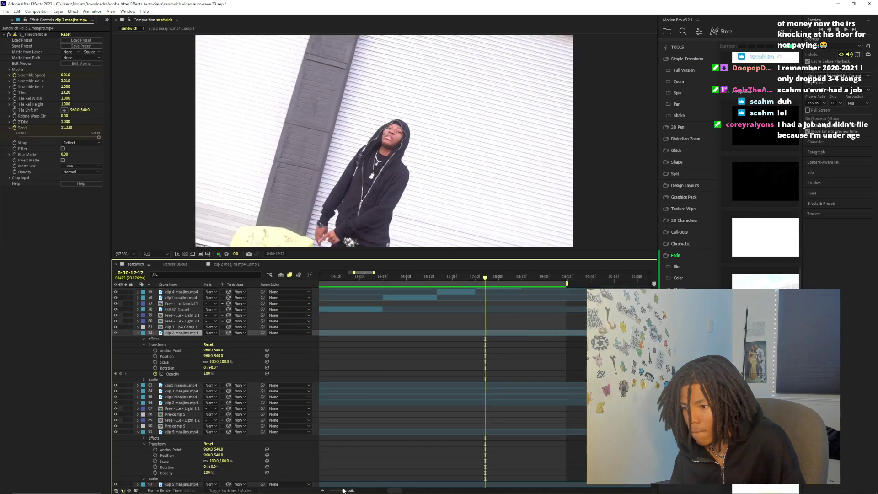
left_click_drag(345, 491, 345, 491)
Apply Motion Bro's Fade Exposure Light transition above clip1 maajins.mp4 at about 19:15
scroll(497, 337, "up", 9)
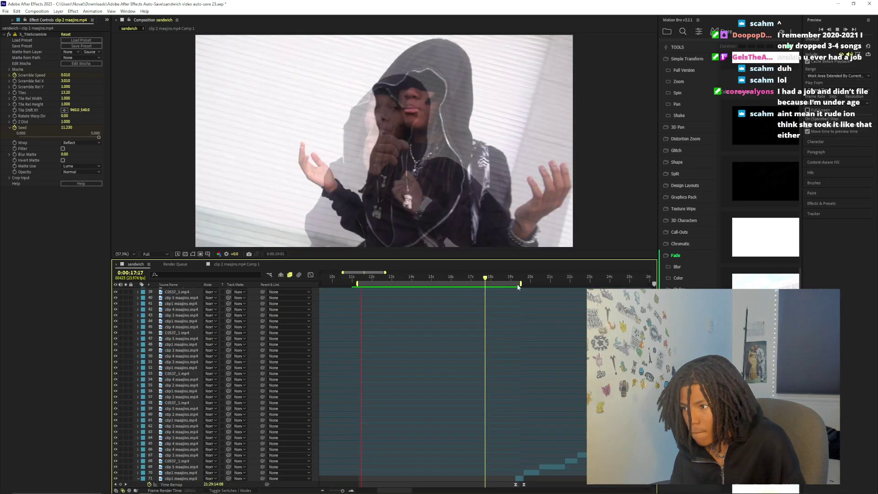
key("space")
left_click_drag(519, 284, 607, 284)
scroll(523, 282, "down", 3)
scroll(522, 283, "down", 5)
left_click(523, 280)
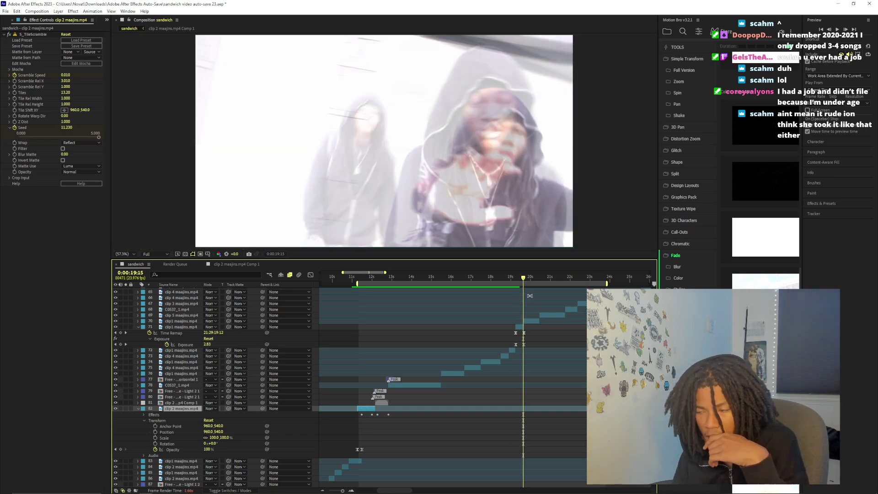
left_click(536, 322)
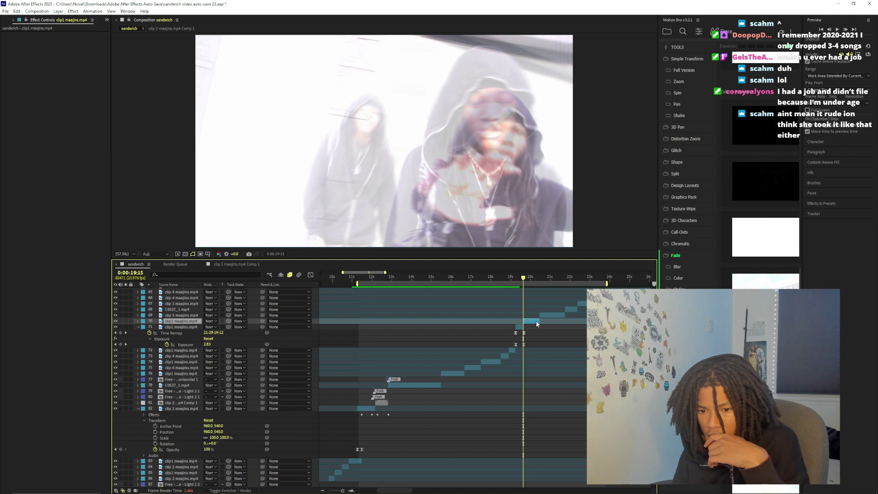
double_click(760, 300)
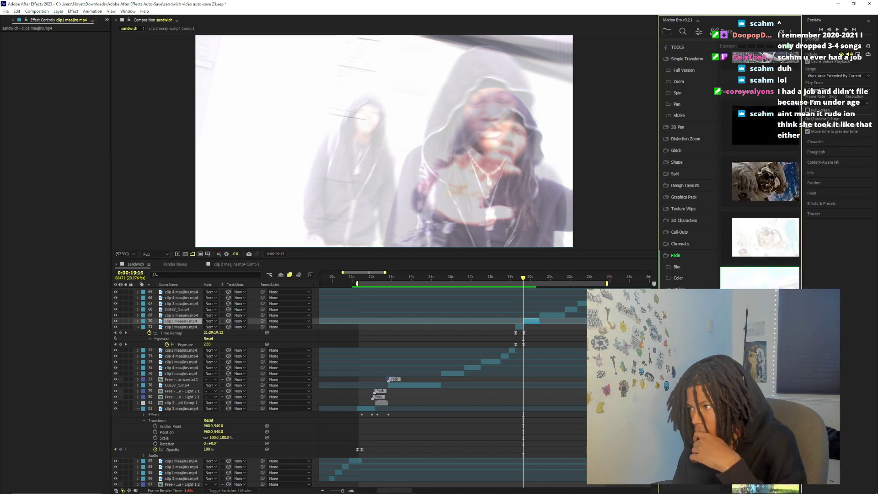
Trim the new transition layer's out-point slightly earlier
left_click_drag(342, 491, 344, 491)
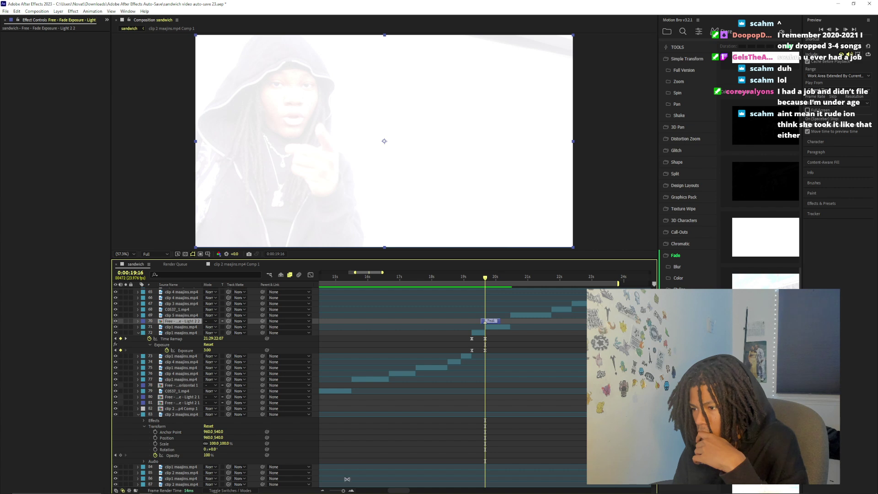
left_click_drag(343, 491, 343, 491)
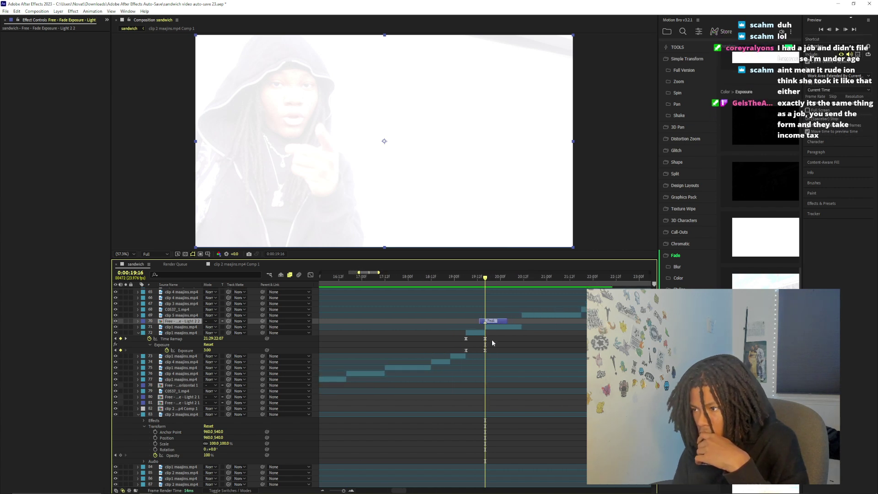
left_click_drag(506, 322, 498, 322)
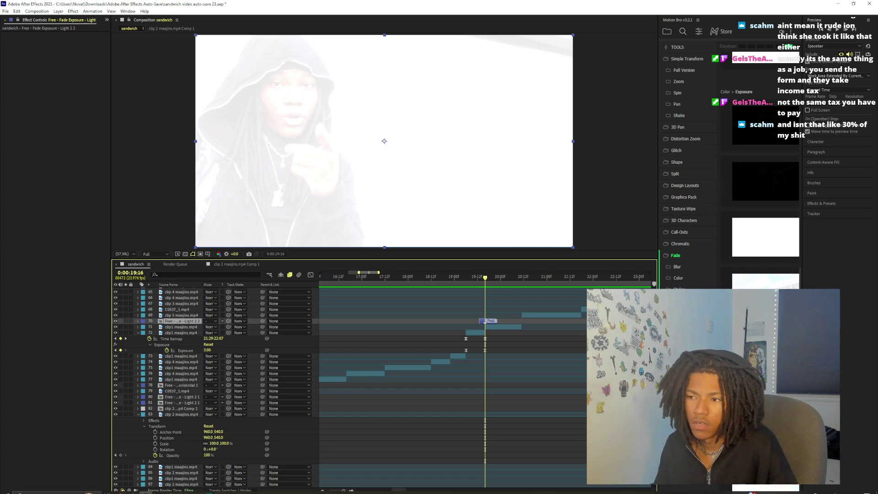
Pause the 'Oxcapone - YSL Overload (Stridelik)' track in SoundCloud, then return to After Effects
left_click(121, 489)
left_click(84, 459)
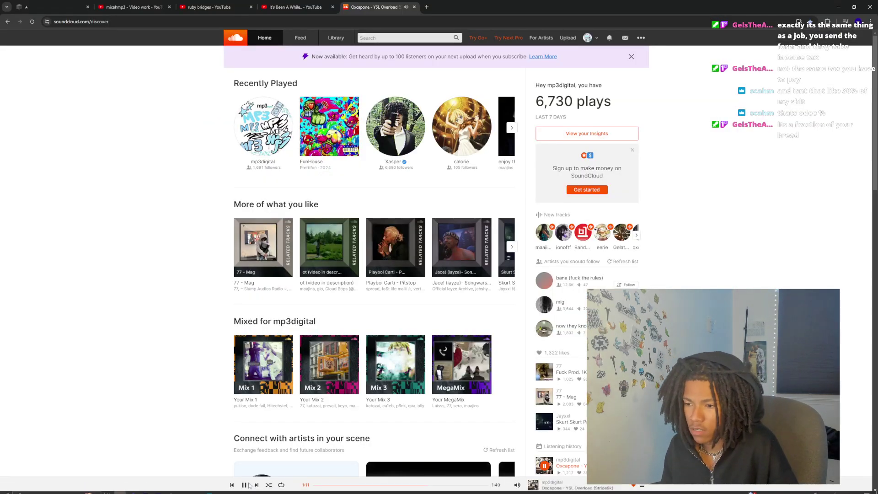
left_click(243, 485)
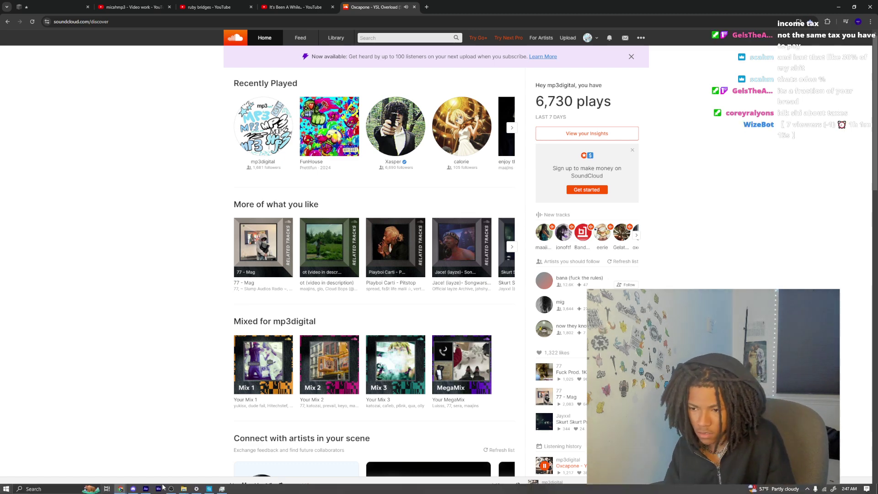
left_click(163, 488)
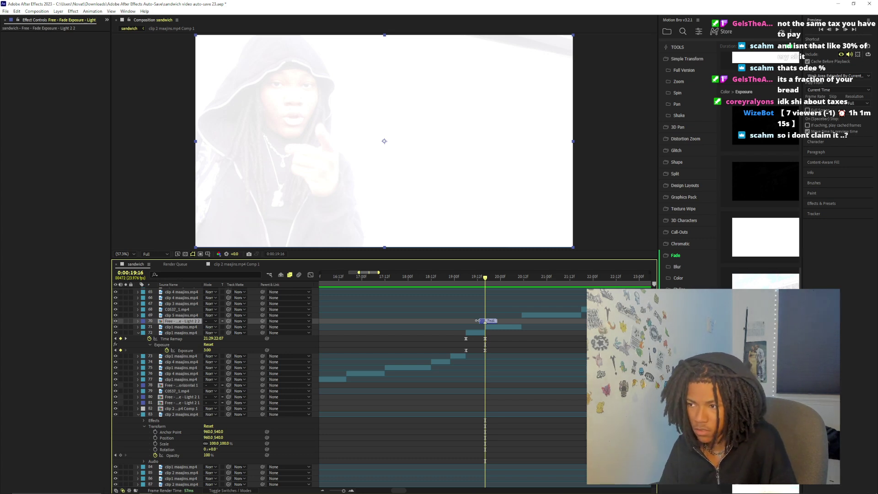
Extend the Fade Exposure Light layer's in-point a few frames earlier
left_click_drag(485, 277, 482, 289)
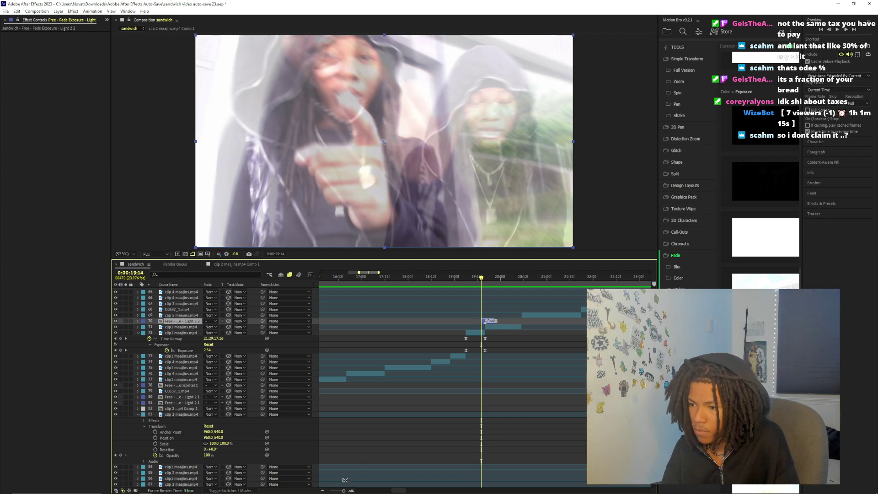
left_click_drag(344, 490, 345, 490)
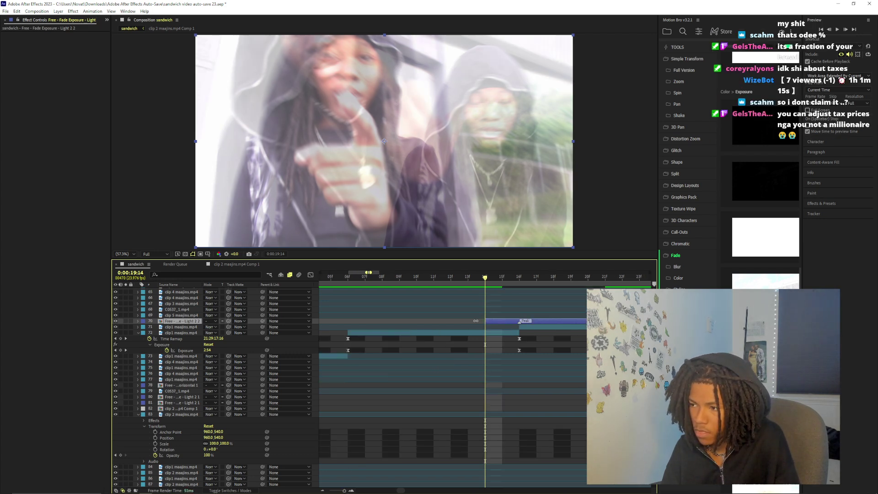
left_click_drag(475, 322, 468, 322)
left_click_drag(467, 283, 639, 293)
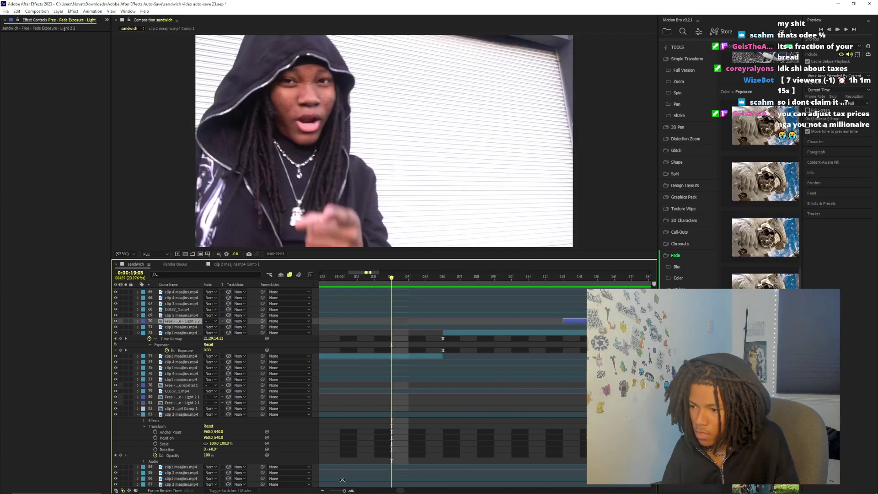
Preview the exposure flash around 19:05–19:06 and select the clip's Time Remap keyframe
key("space")
left_click_drag(344, 491, 343, 492)
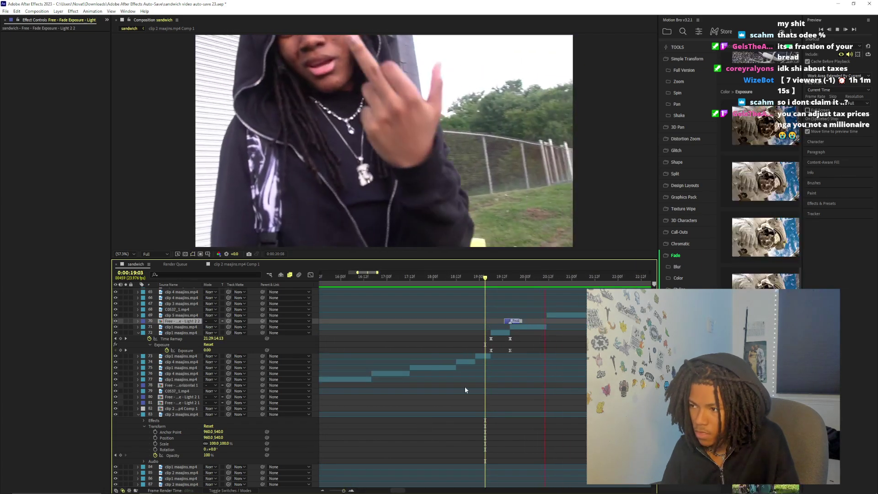
left_click(489, 276)
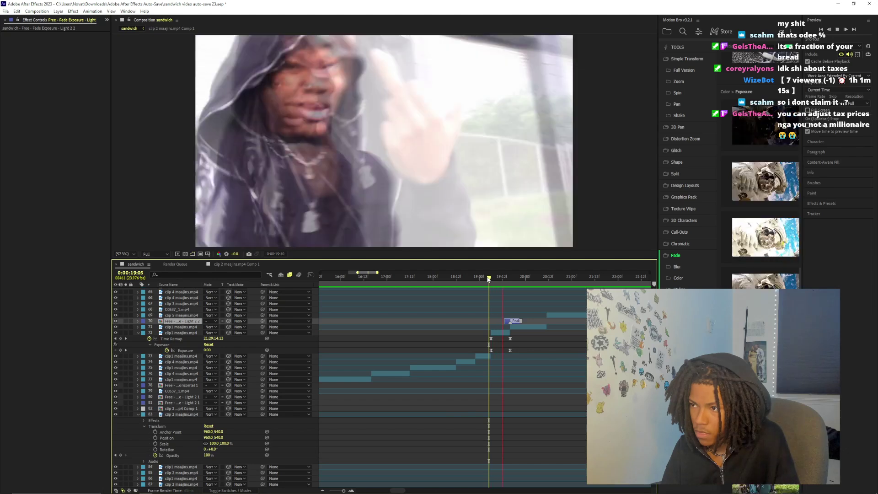
left_click(492, 279)
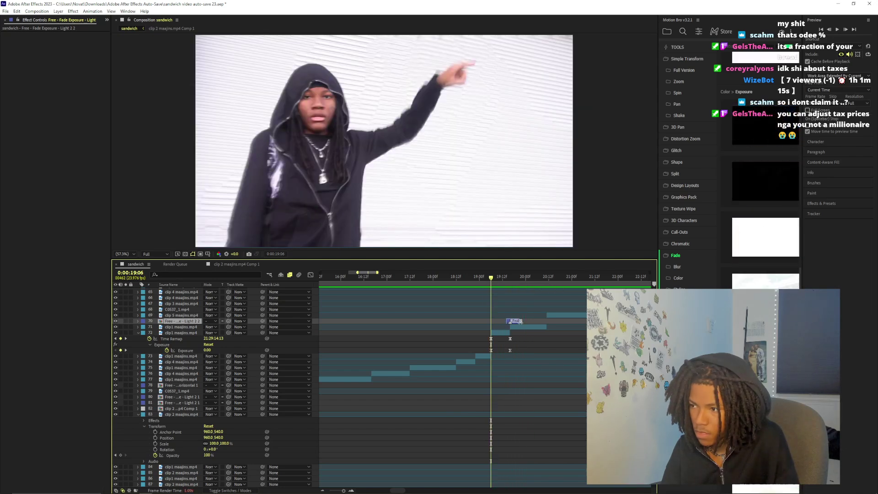
key("space")
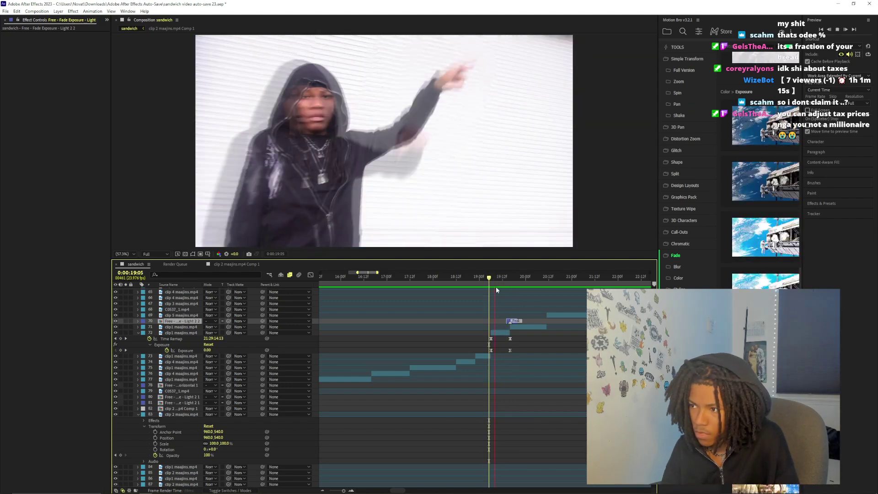
left_click(492, 281)
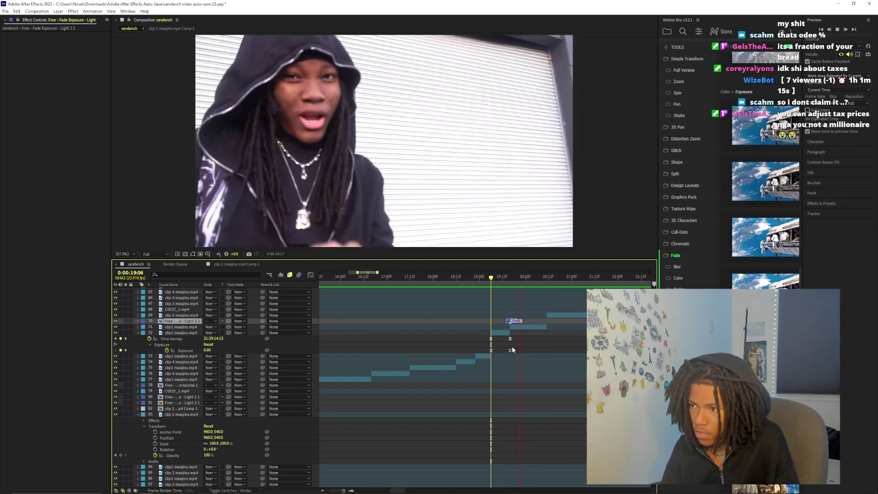
left_click(510, 338)
At 19:13, raise the clip1 maajins layer's Time Remap value
left_click(505, 281)
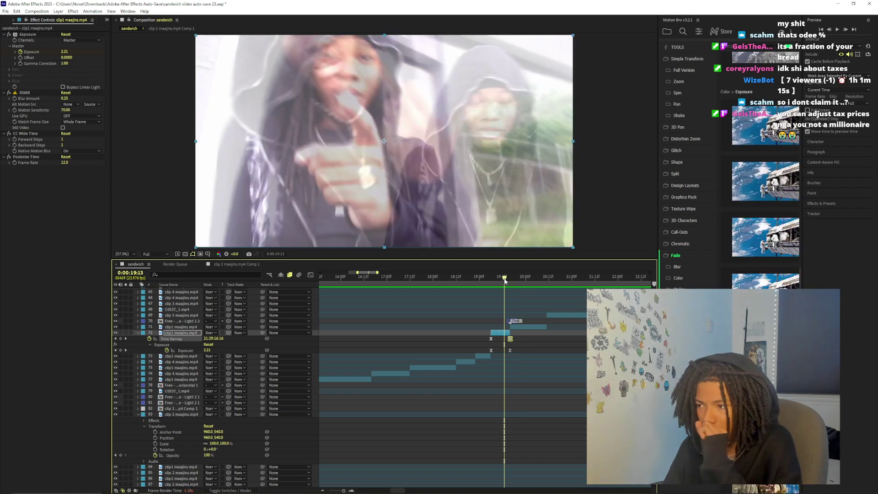
left_click_drag(217, 339, 339, 339)
left_click(484, 338)
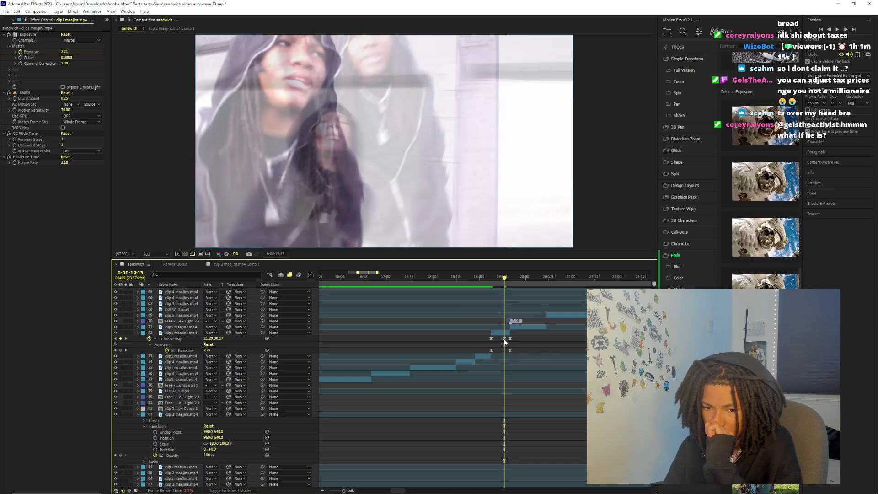
Select the clip1 layer's Time Remap keyframe and show its curve in the Graph Editor
left_click(344, 490)
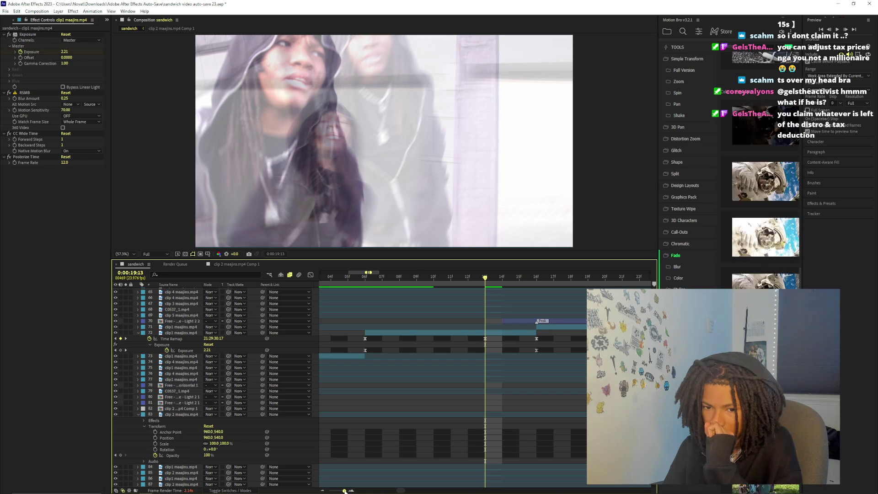
left_click(536, 339)
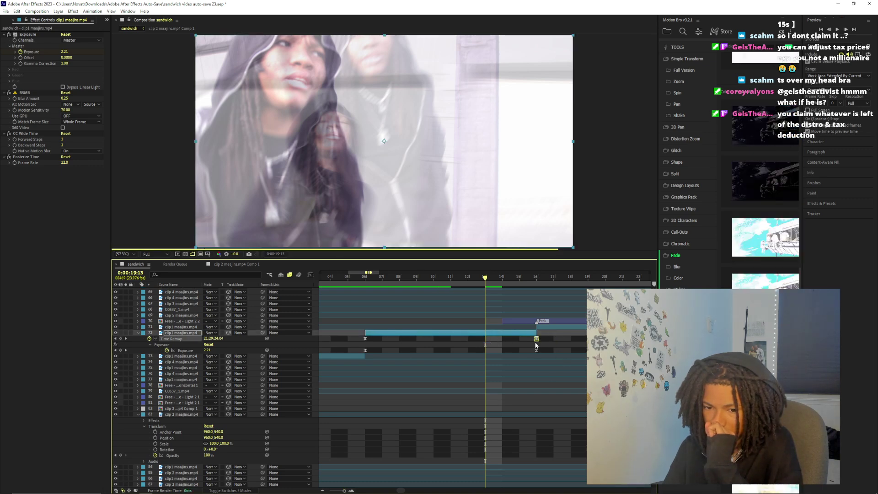
left_click_drag(344, 491, 343, 491)
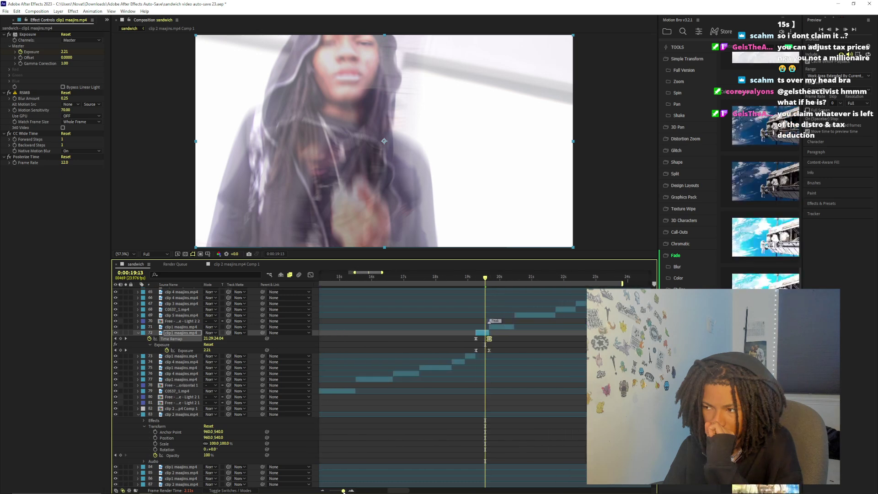
left_click(311, 275)
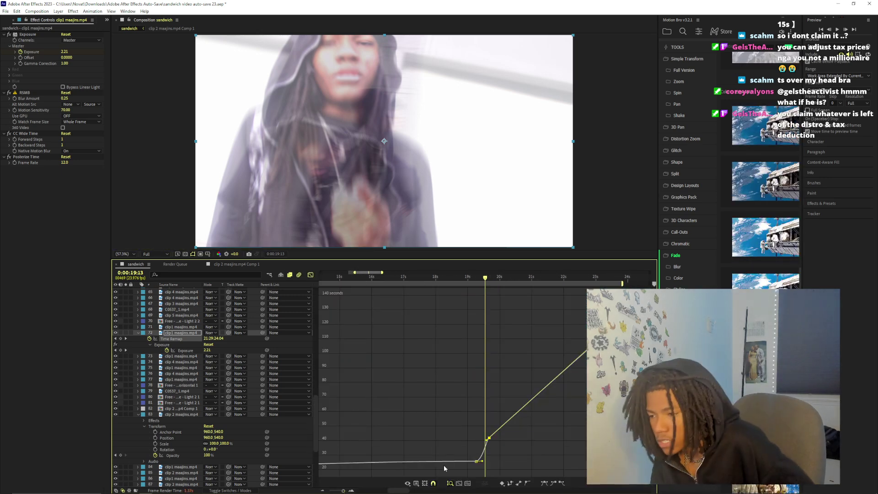
Drag the Time Remap keyframe's Bezier handles into a smooth speed ramp, then return to layer bars
left_click_drag(344, 491, 348, 491)
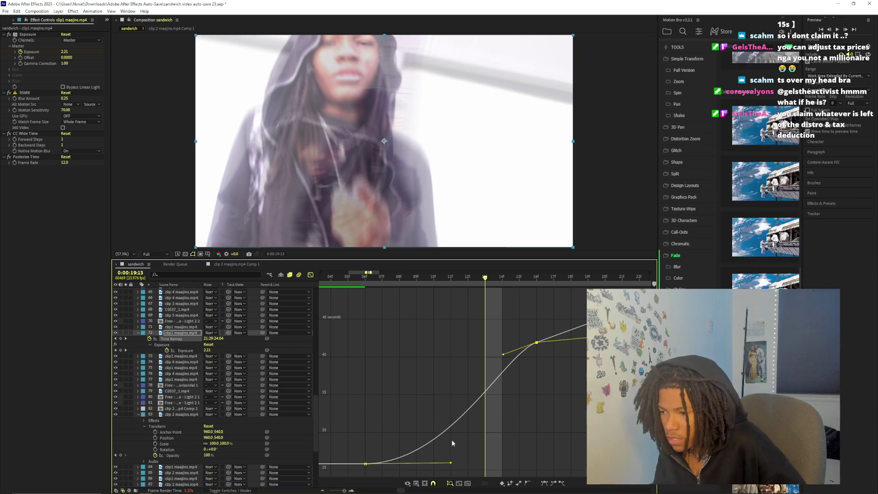
left_click_drag(492, 461, 543, 462)
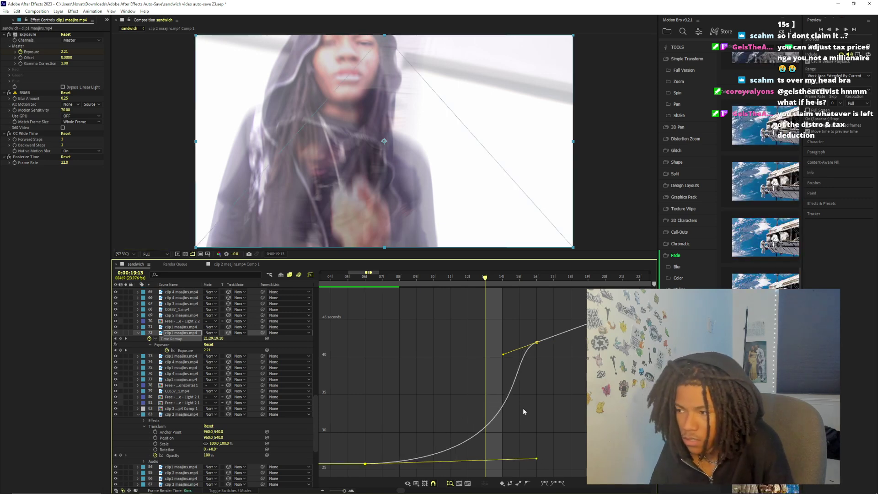
left_click_drag(503, 354, 532, 378)
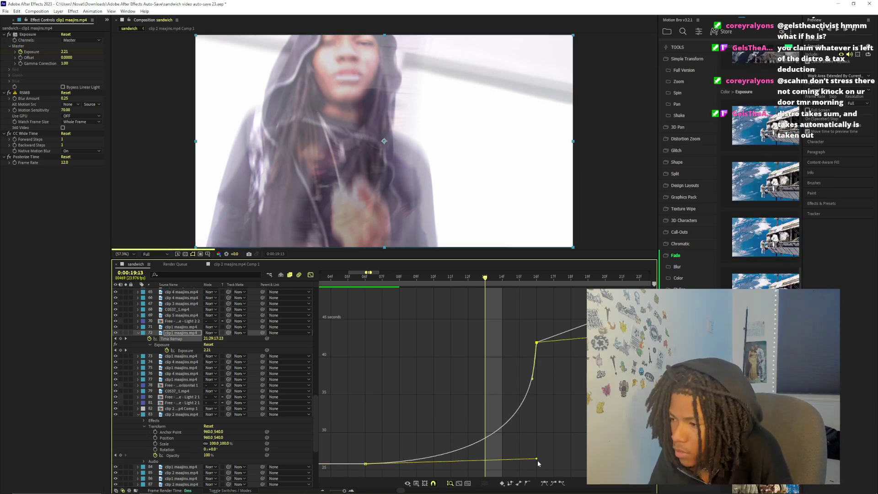
left_click_drag(537, 460, 526, 462)
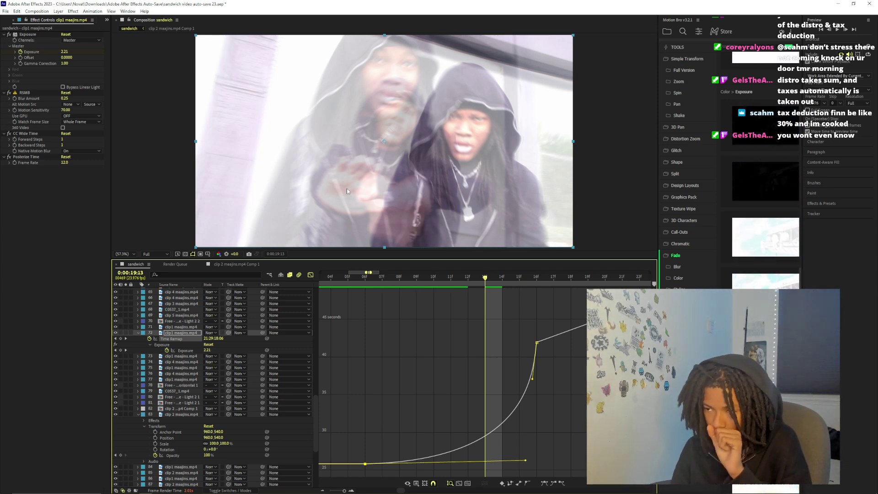
left_click(310, 275)
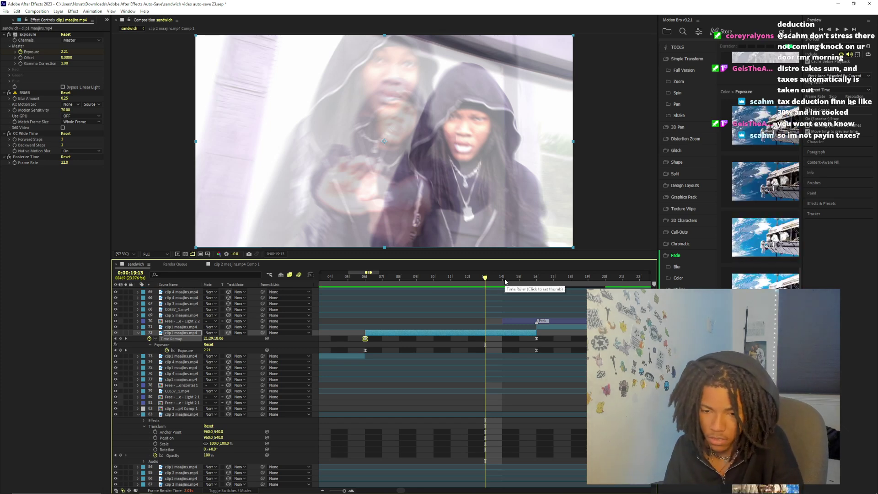
Scrub and preview the frames around the exposure transition
key("Page_Down")
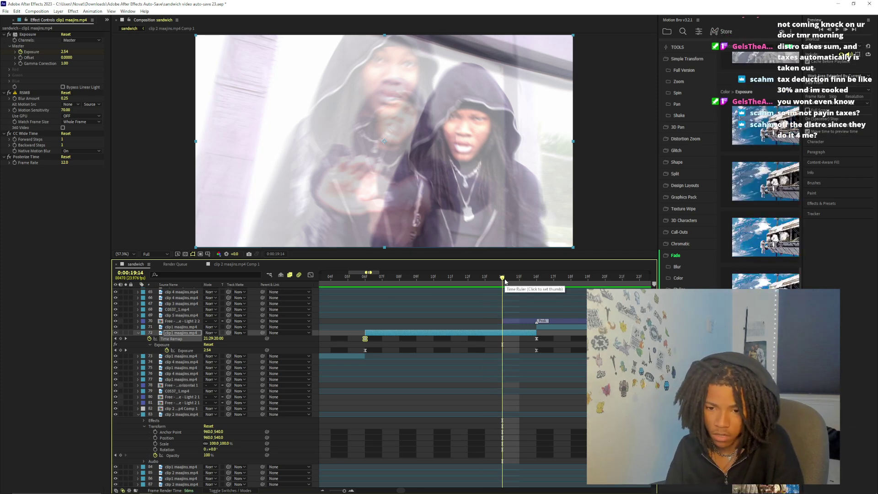
left_click_drag(505, 280, 333, 316)
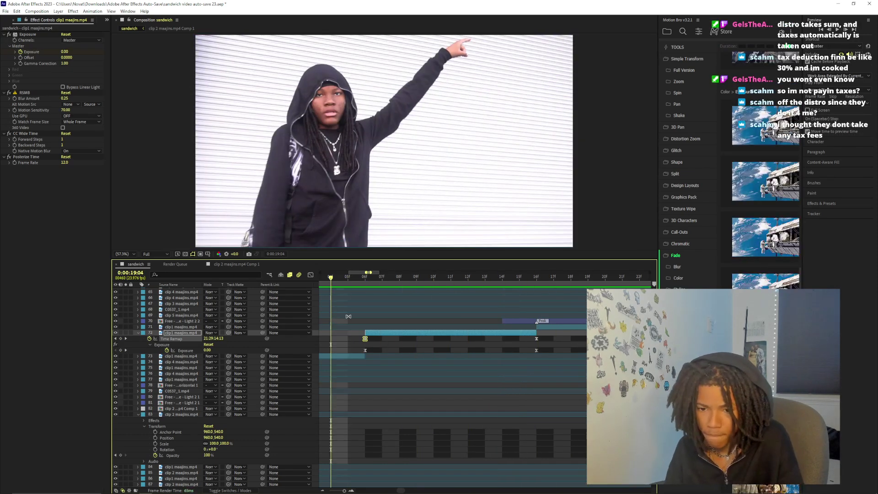
left_click_drag(345, 491, 344, 491)
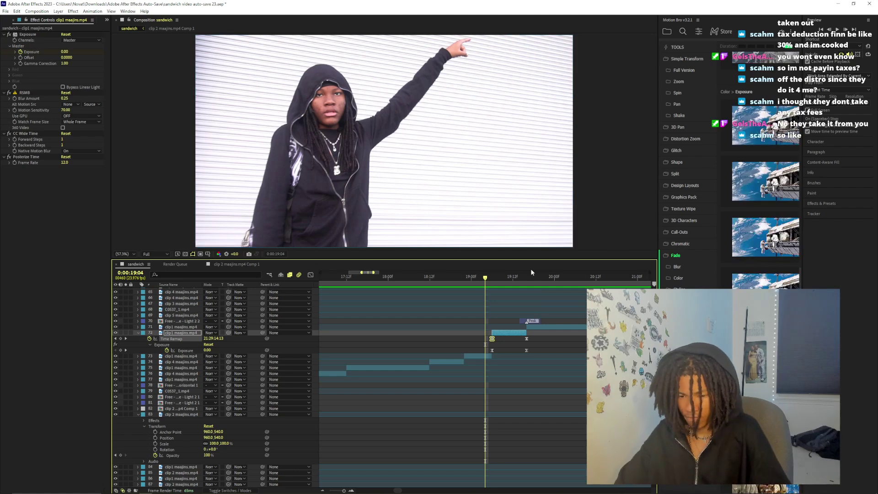
left_click_drag(478, 279, 460, 279)
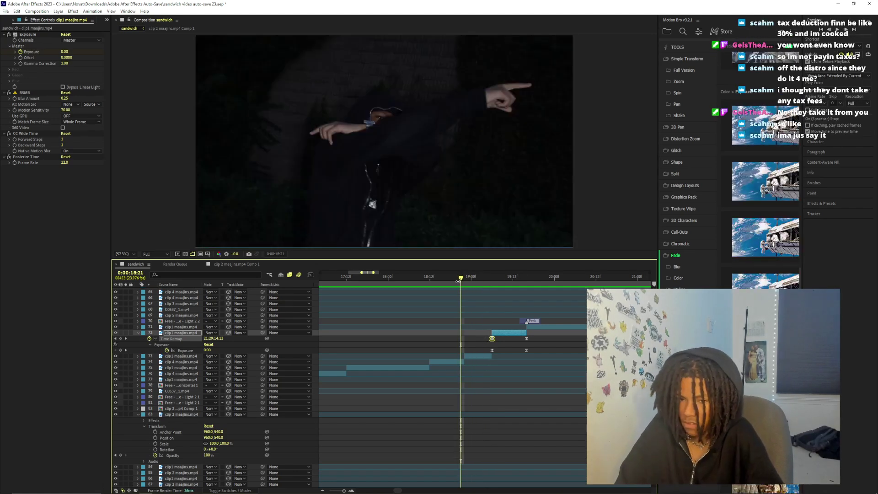
key("space")
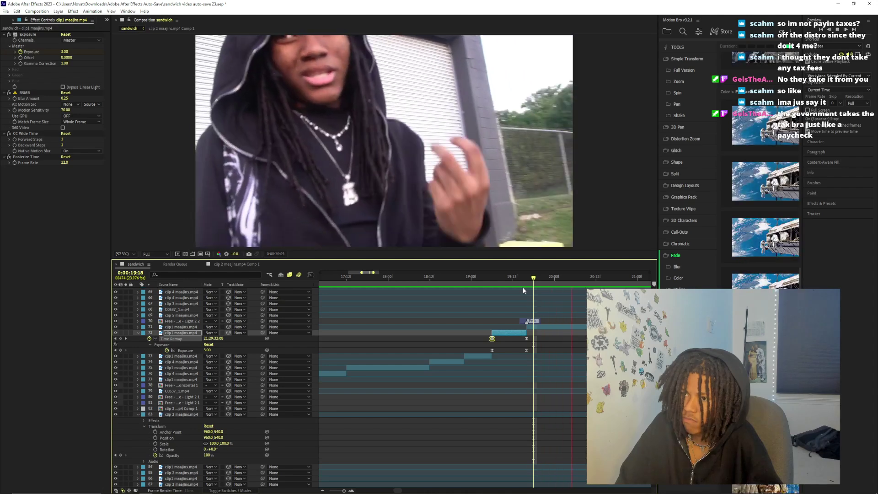
Move layer 71's in-point to 0:00:20:00 and select the Time Remap keyframe
left_click(506, 281)
left_click_drag(506, 282, 554, 280)
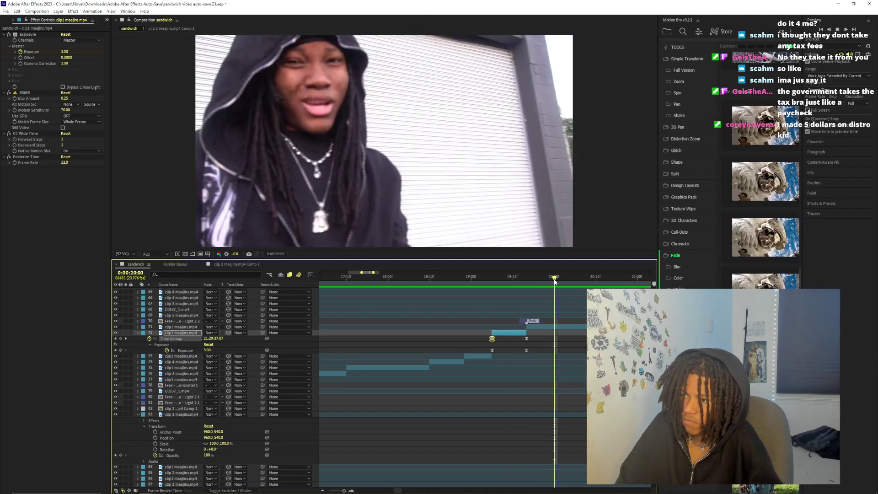
left_click_drag(526, 325, 553, 353)
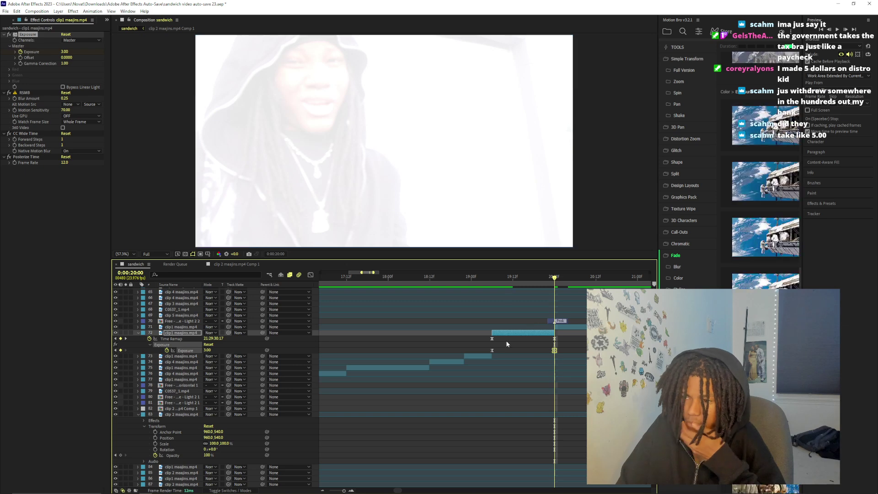
left_click(492, 339)
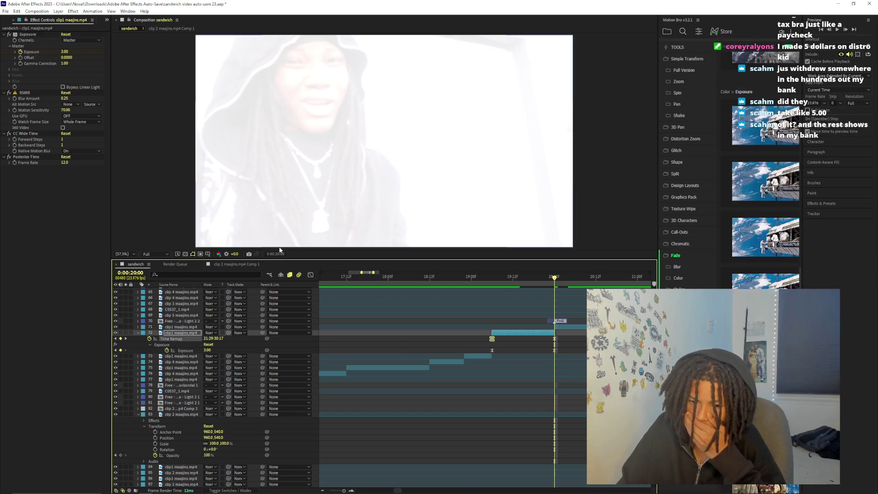
In the Graph Editor, ease the Time Remap curve into the 20-second keyframe
left_click(311, 275)
left_click(551, 463)
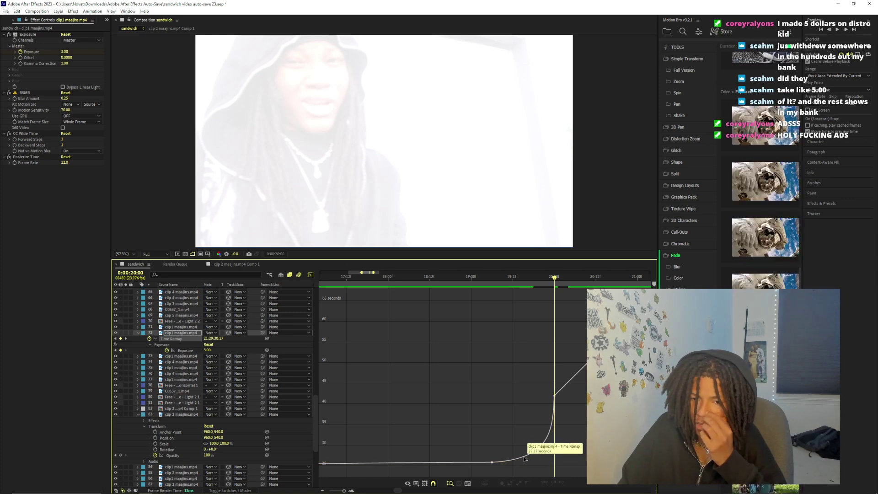
left_click(492, 463)
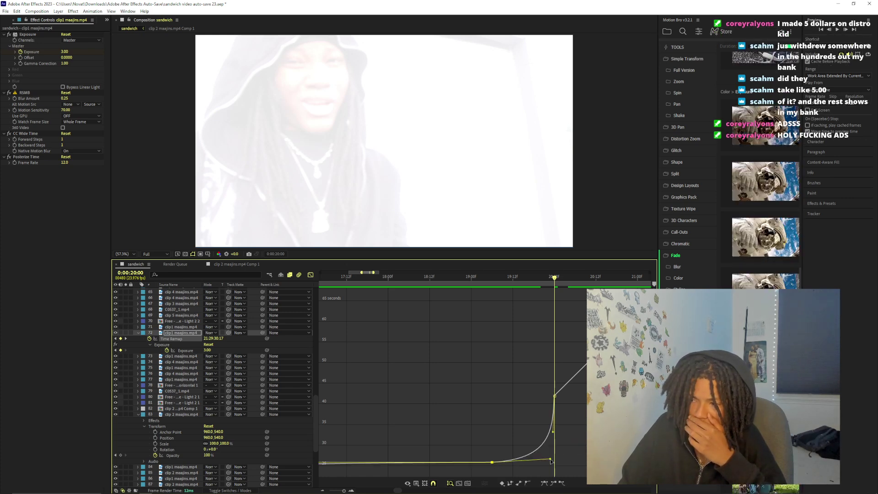
left_click_drag(551, 461, 539, 462)
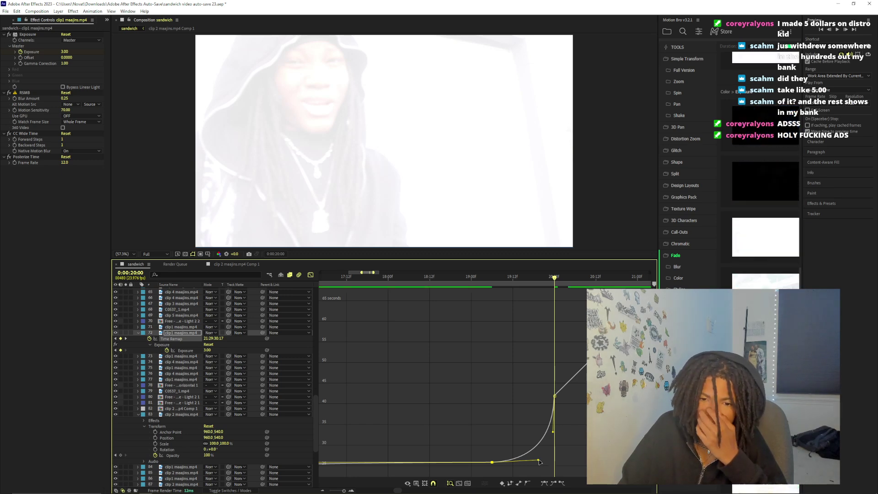
left_click(310, 275)
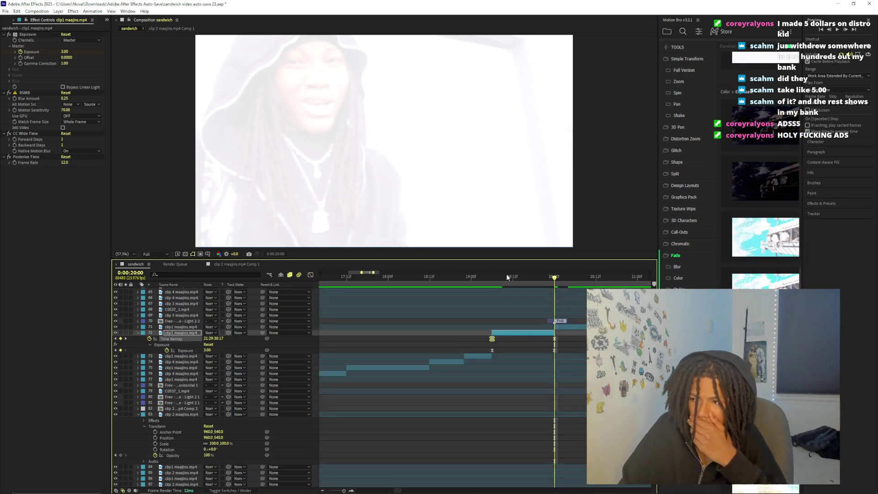
Check the exposure ramp from 19:10 (0.53) to 19:22, then switch to SoundCloud
left_click_drag(506, 277, 531, 282)
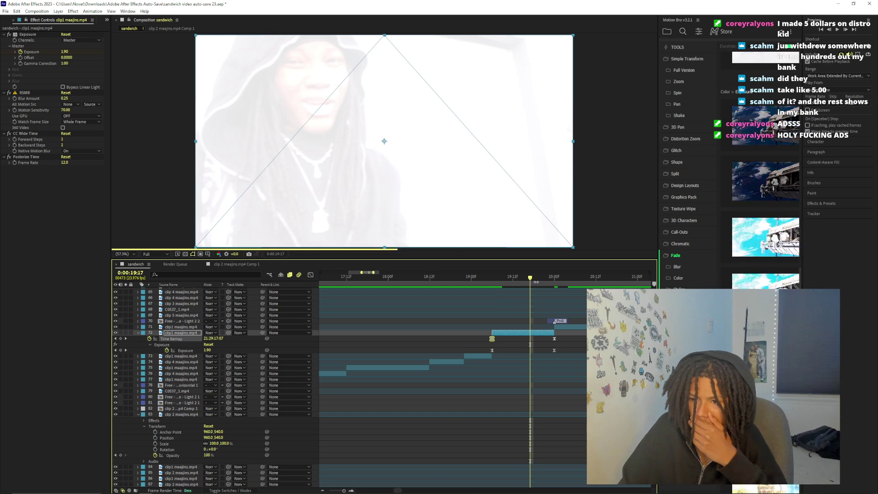
left_click(539, 280)
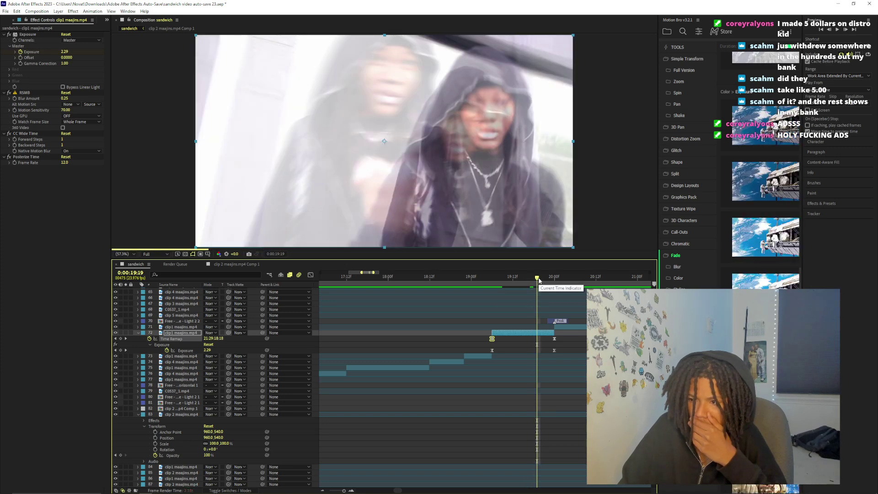
left_click(544, 279)
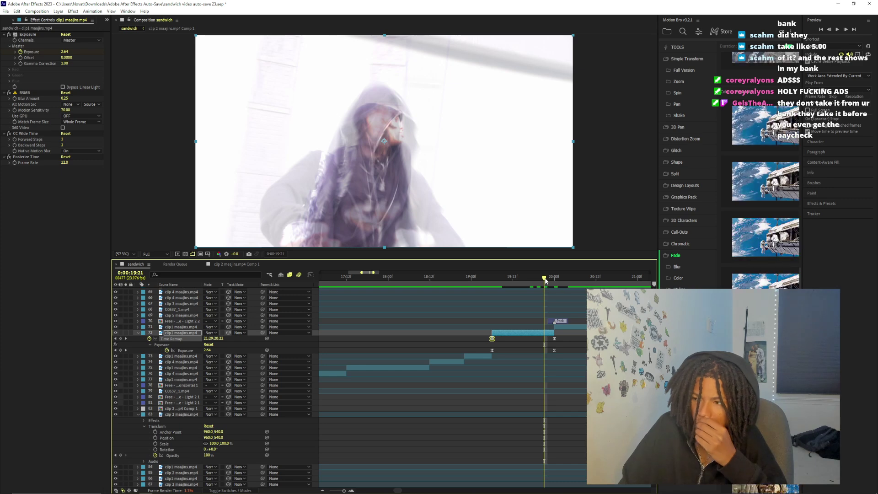
left_click(548, 279)
left_click_drag(548, 280, 511, 282)
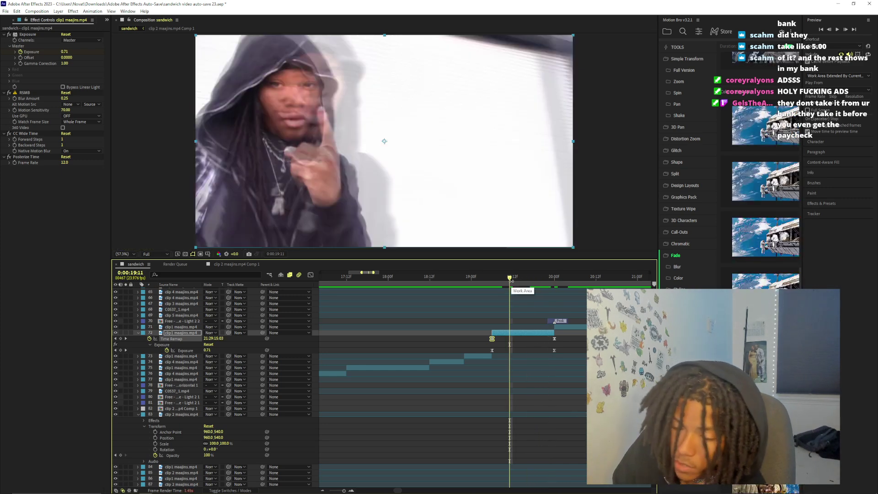
left_click(506, 280)
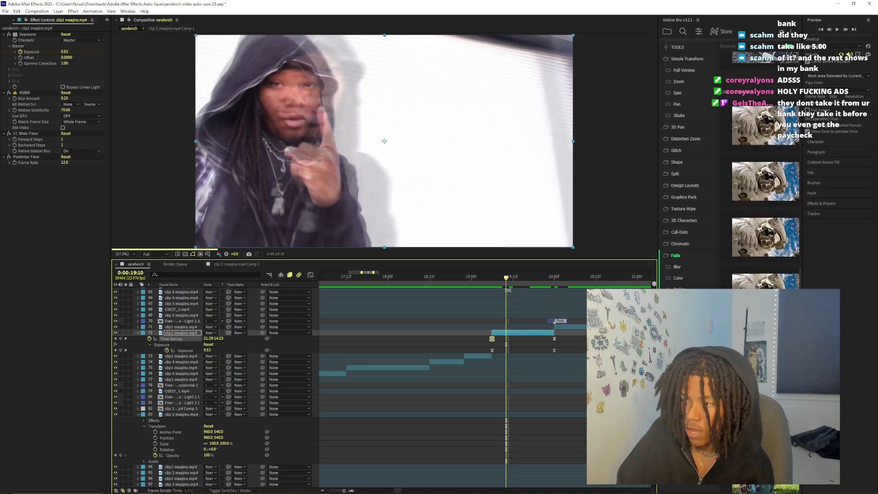
mouse_move(121, 489)
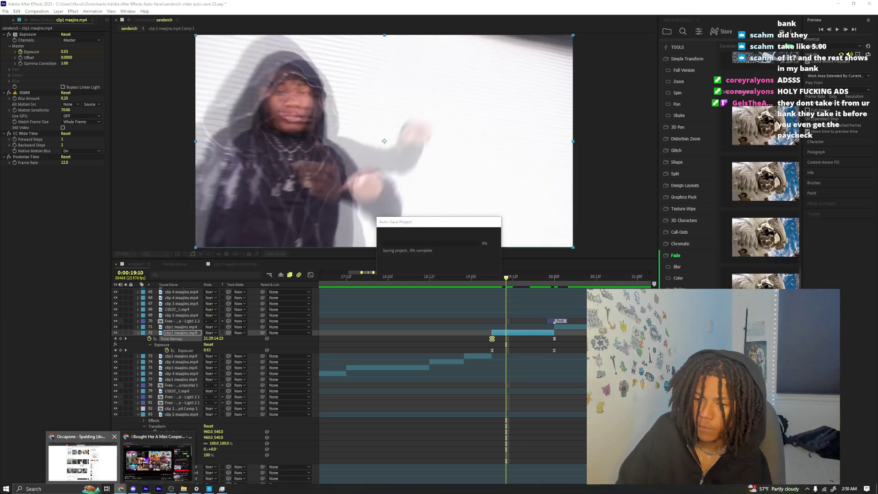
left_click(83, 458)
Pause the Oxcapone 'Spalding' track and return to the sandwich comp at 19:10
key("space")
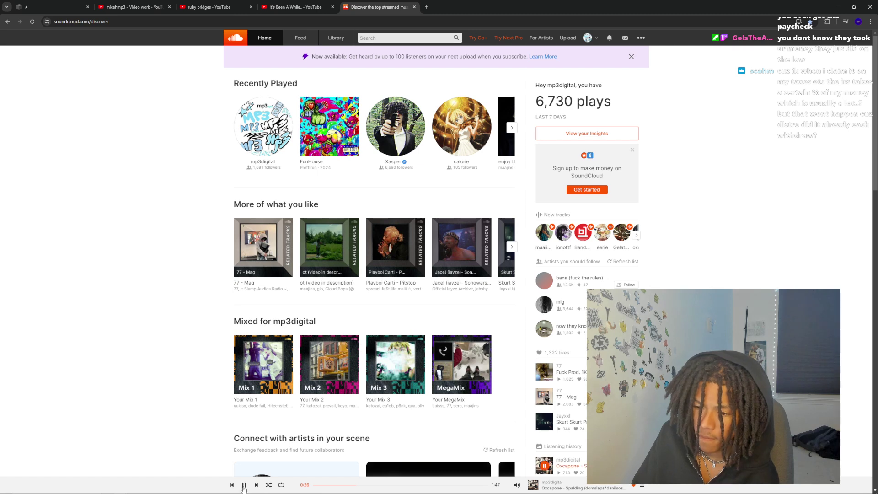
left_click(146, 489)
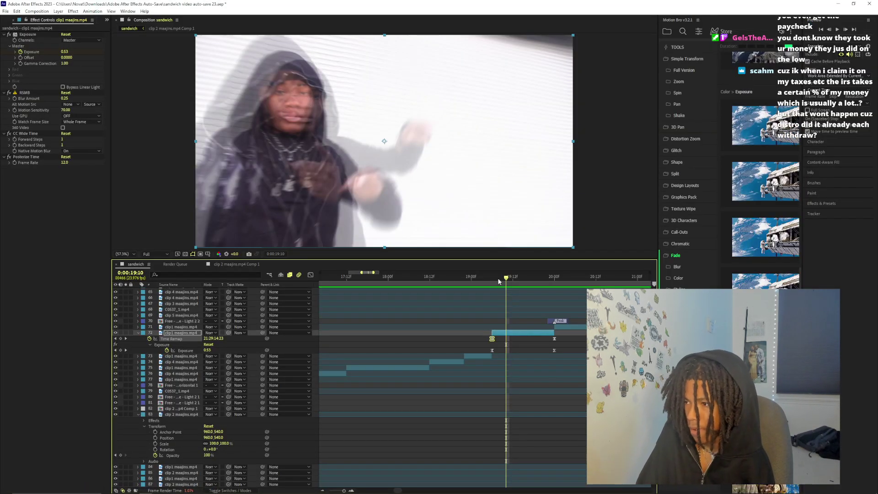
left_click(486, 282)
key("space")
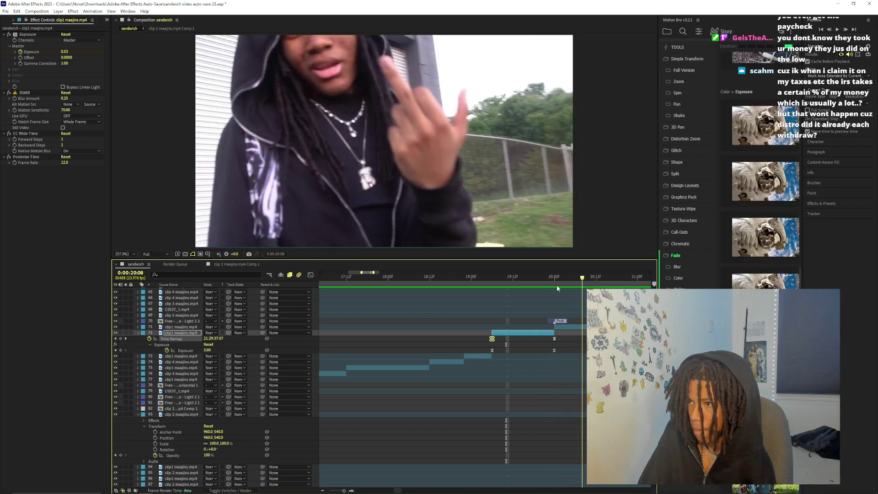
left_click(454, 277)
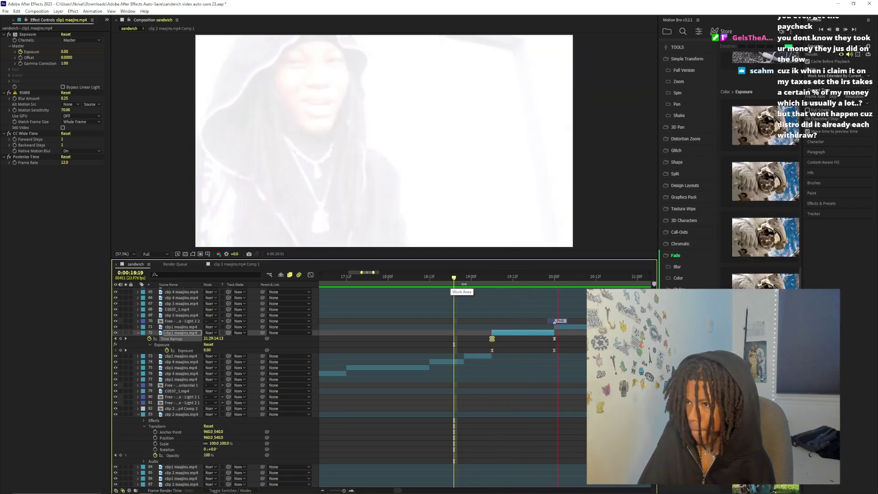
left_click(479, 276)
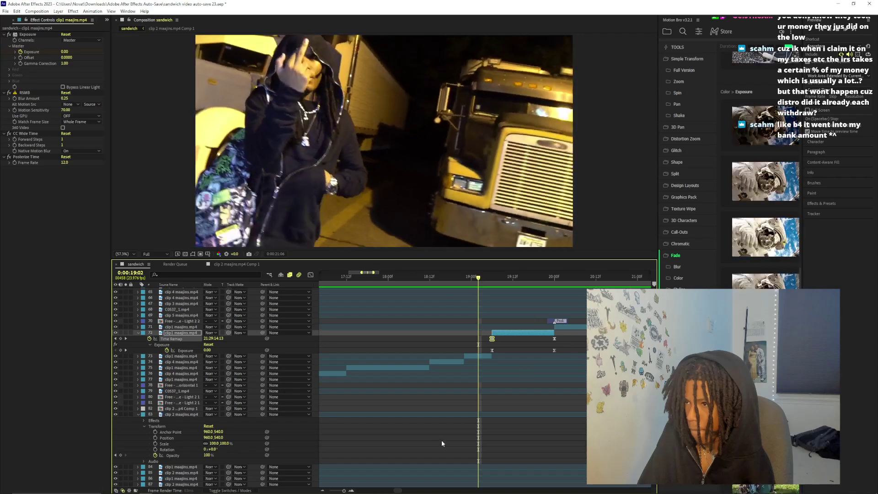
left_click_drag(344, 490, 343, 492)
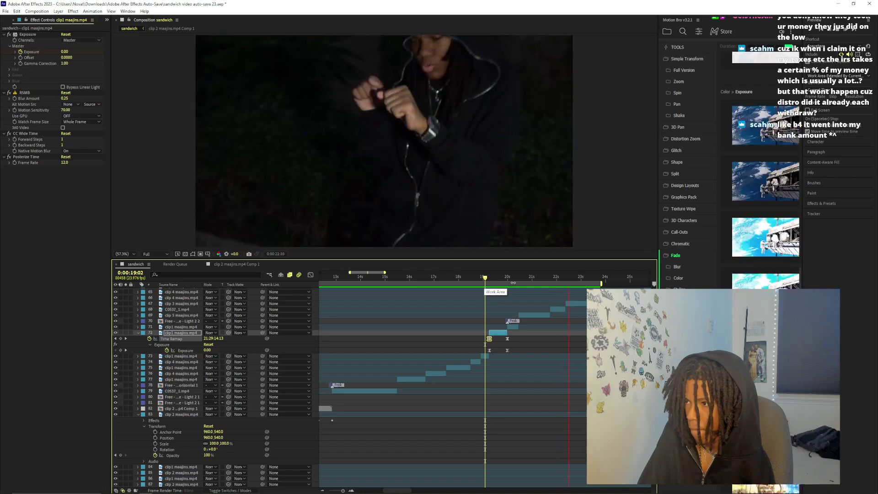
left_click_drag(333, 278, 310, 281)
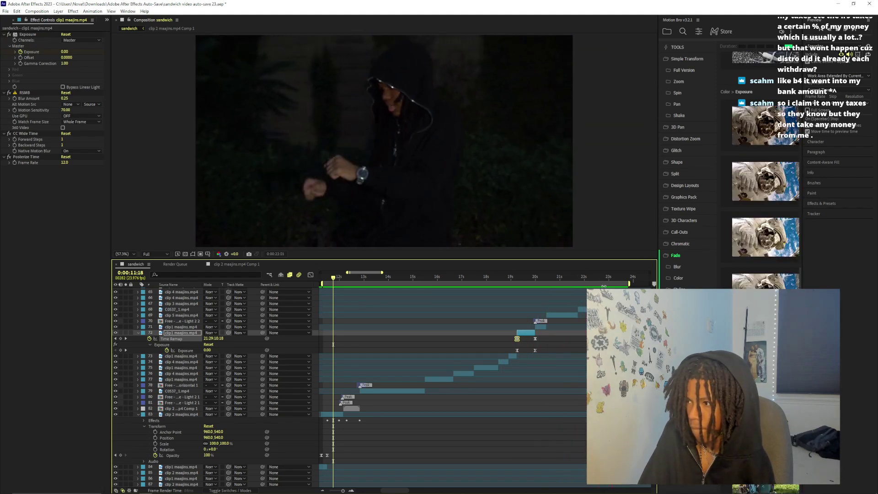
key("space")
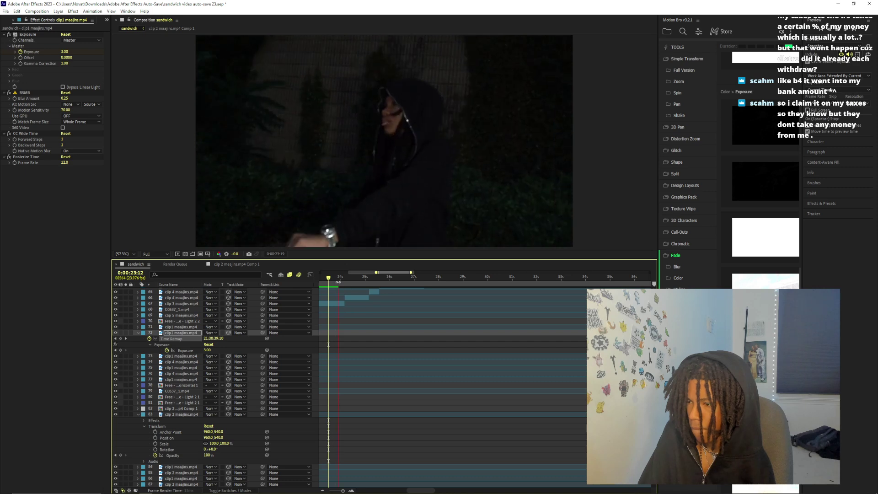
left_click_drag(343, 491, 340, 491)
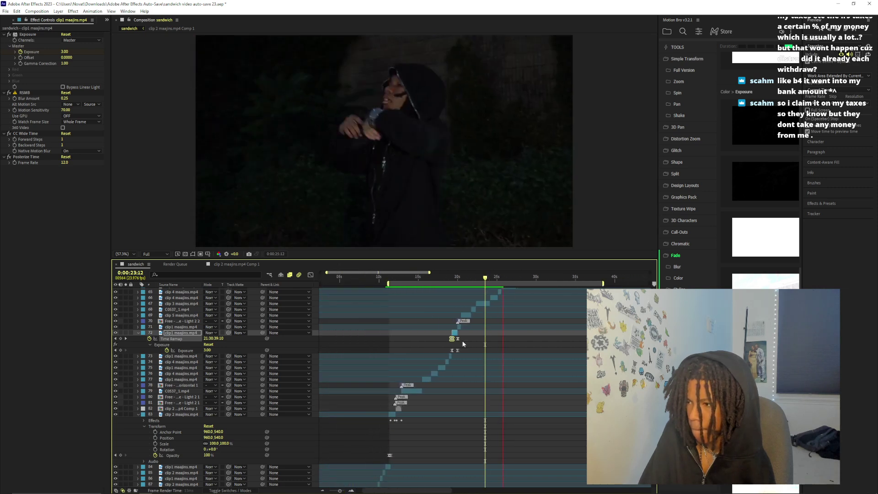
scroll(482, 324, "up", 5)
scroll(482, 324, "down", 5)
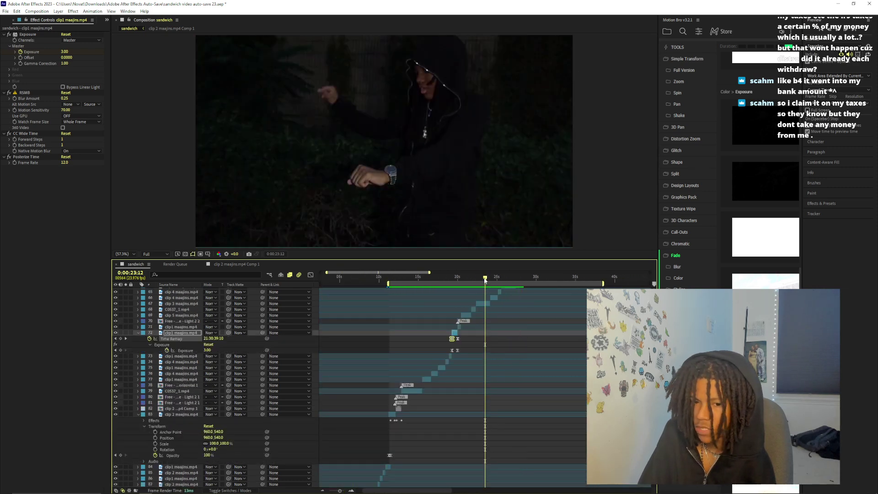
scroll(498, 302, "up", 4)
scroll(498, 302, "down", 4)
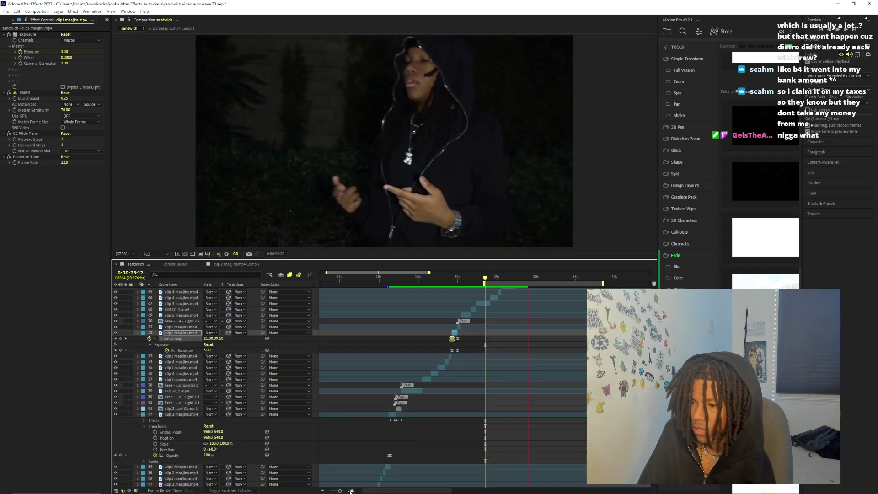
key("space")
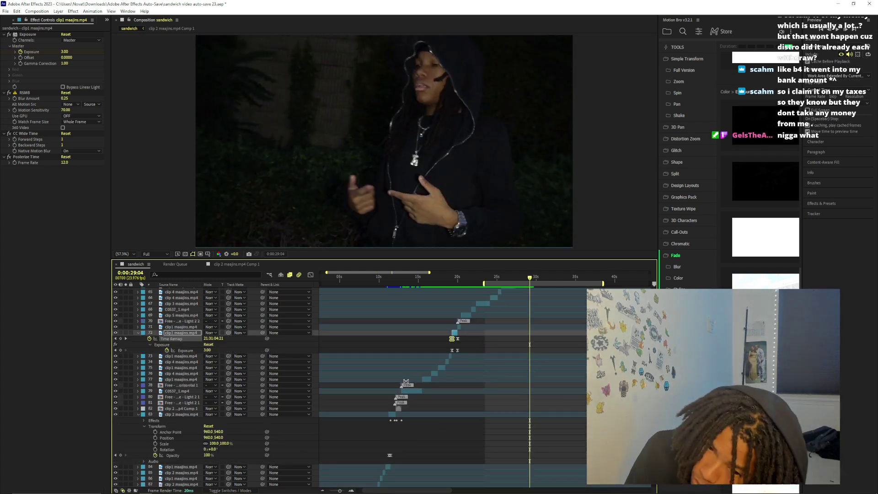
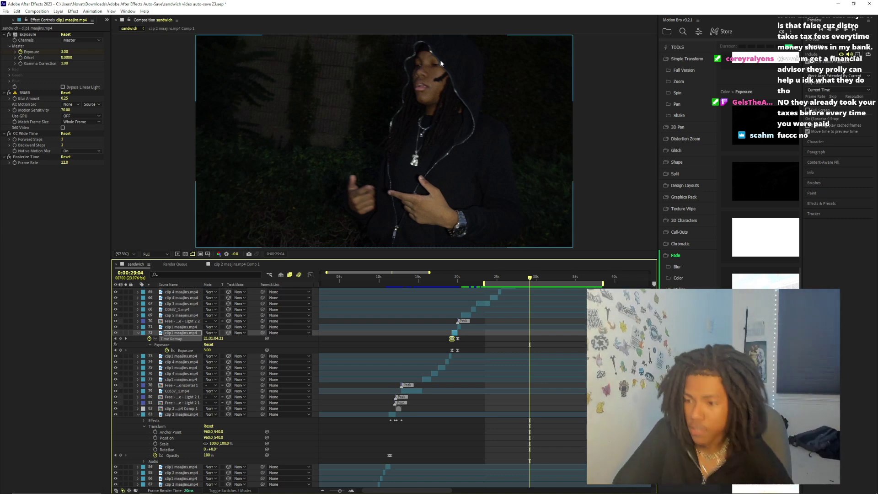
Switch from After Effects to the Chrome window showing SoundCloud's Discover page
mouse_move(116, 481)
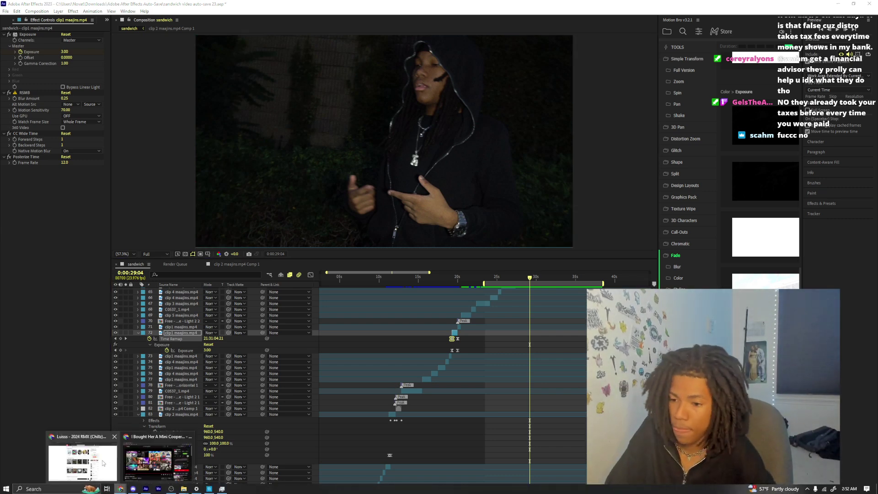
left_click(82, 458)
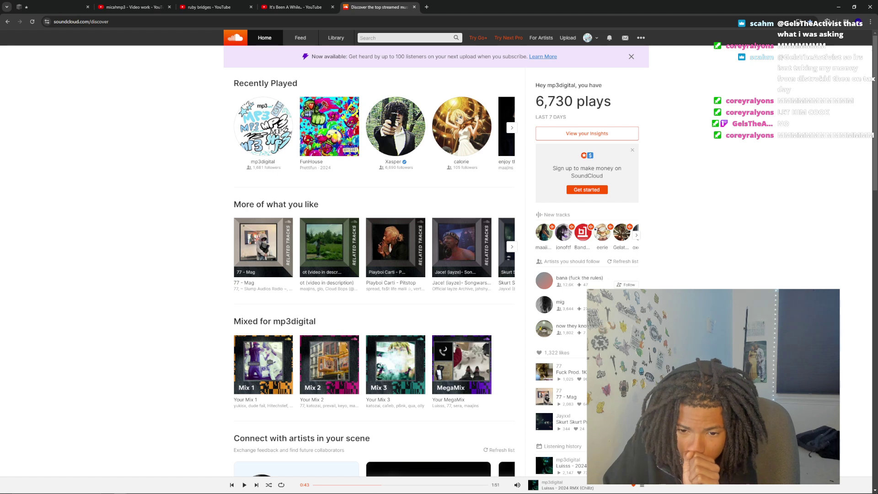
Resume the Luisss - 2024 RMX (Chillz) track from SoundCloud's bottom player bar
left_click(245, 485)
mouse_move(518, 483)
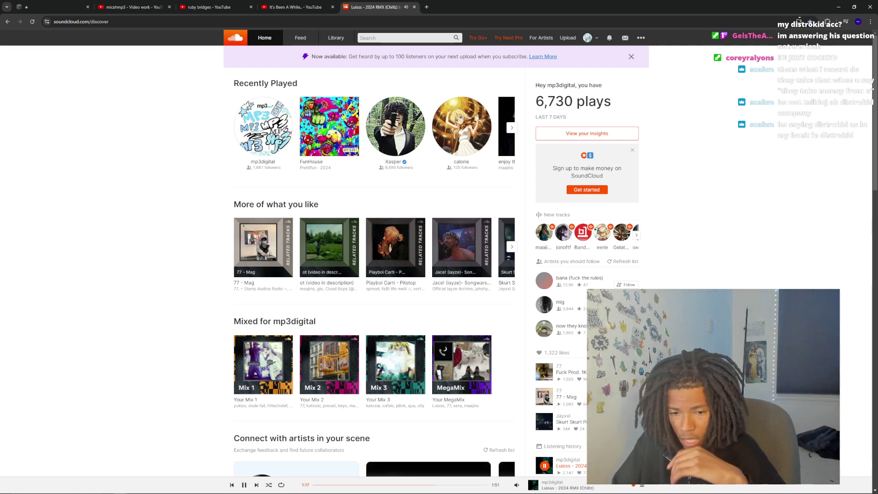
Return to After Effects and preview the sandwich comp from about 21 seconds
key("alt+Tab")
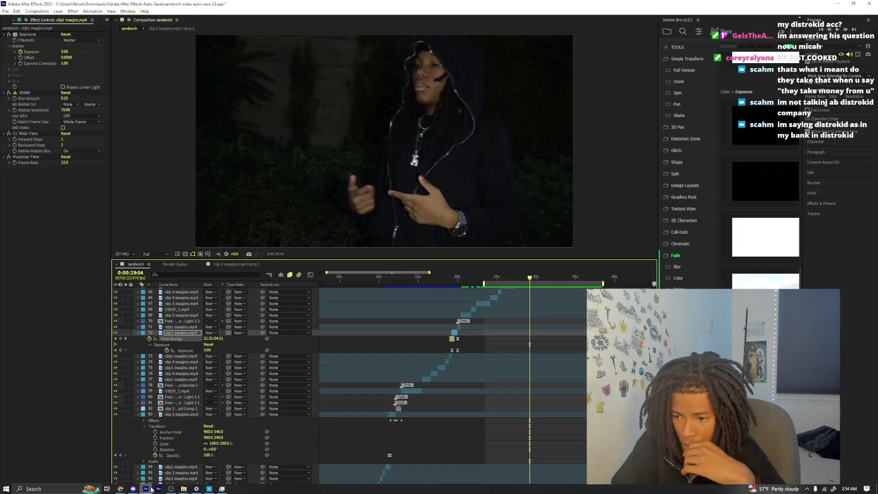
scroll(503, 320, "up", 5)
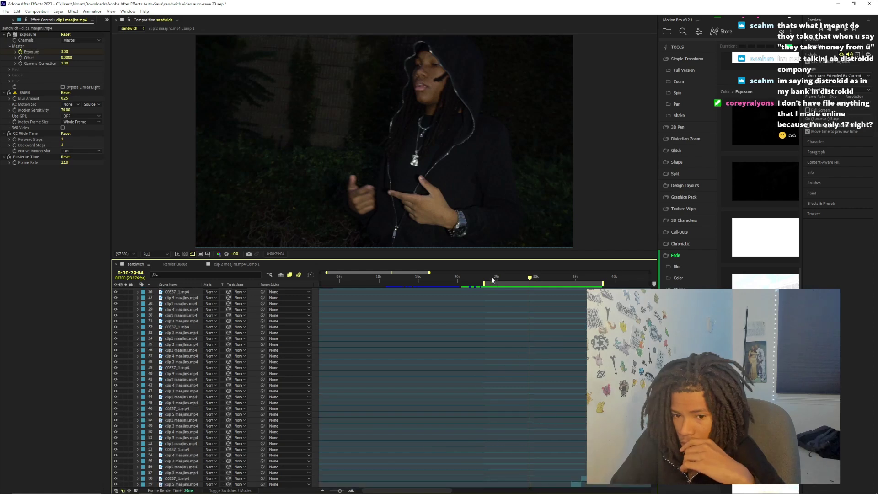
left_click(494, 280)
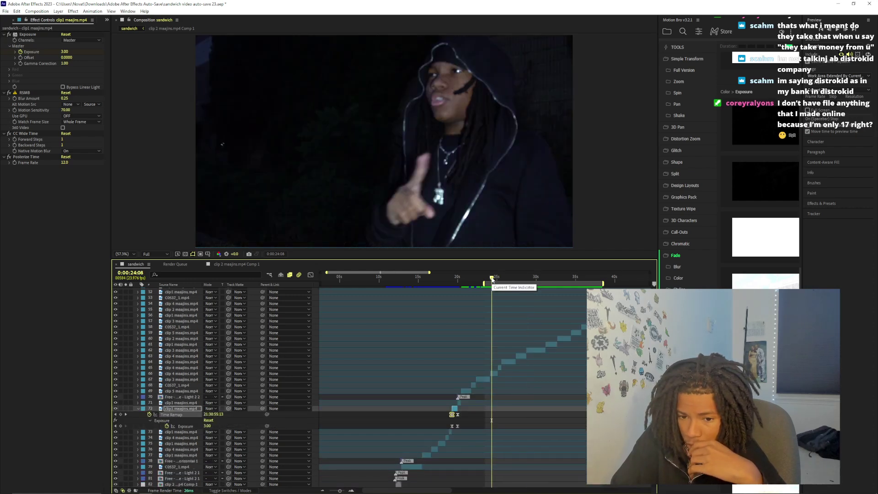
scroll(497, 282, "down", 5)
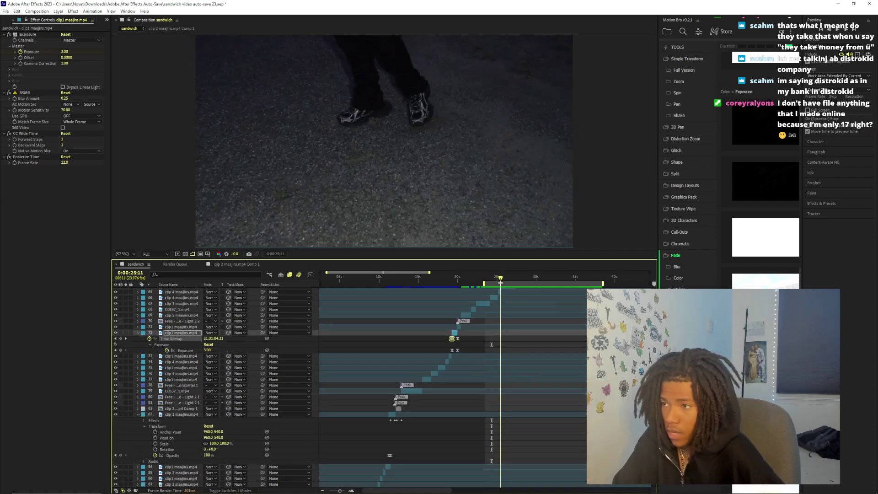
scroll(498, 283, "up", 5)
left_click(485, 284)
left_click_drag(485, 284, 470, 283)
key("b")
key("space")
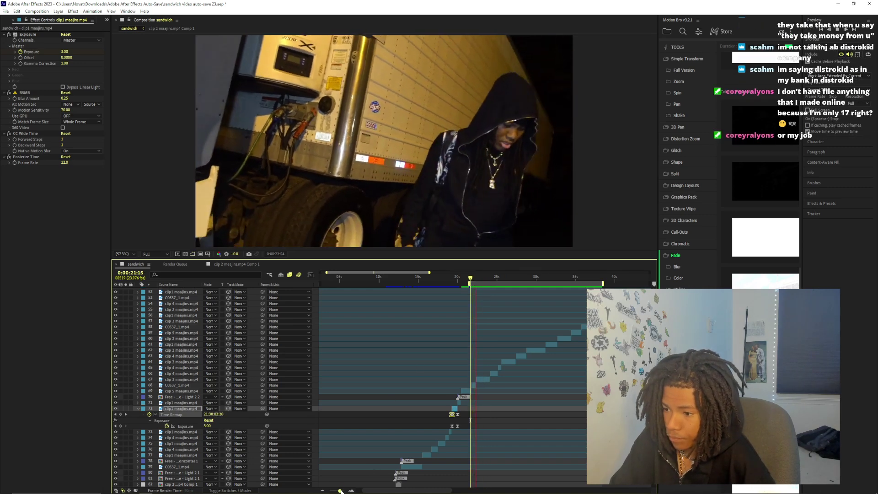
Zoom the timeline, replay the cut around 24 seconds, and select the clip 4 maajins.mp4 layer
left_click_drag(340, 491, 342, 491)
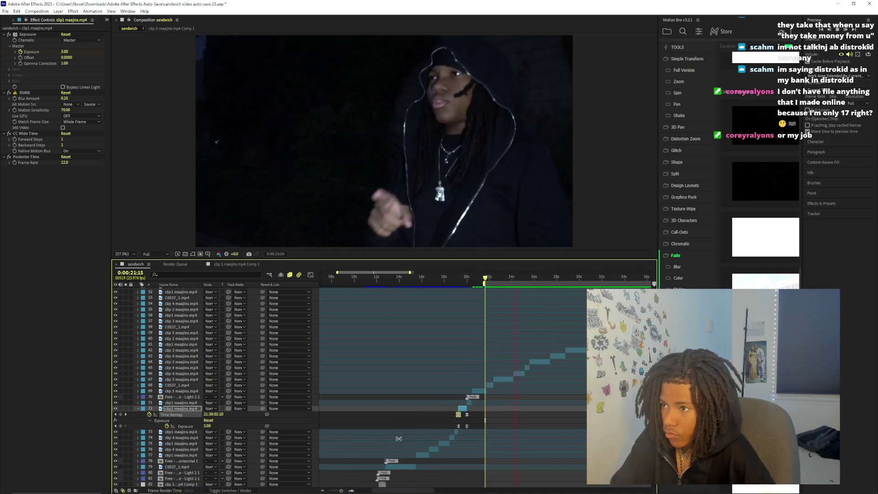
key("space")
left_click_drag(341, 490, 344, 490)
mouse_move(357, 276)
left_mouse_down()
mouse_move(330, 275)
mouse_move(360, 280)
left_mouse_up()
key("space")
key("space")
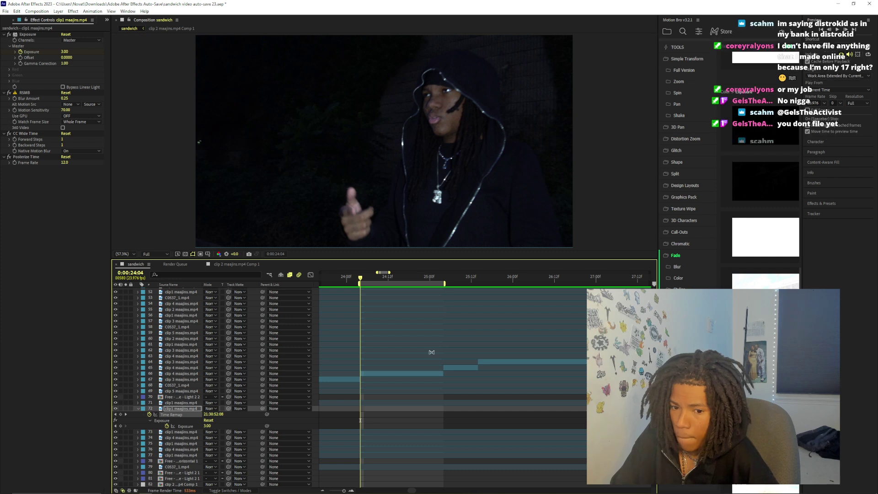
left_click(410, 366)
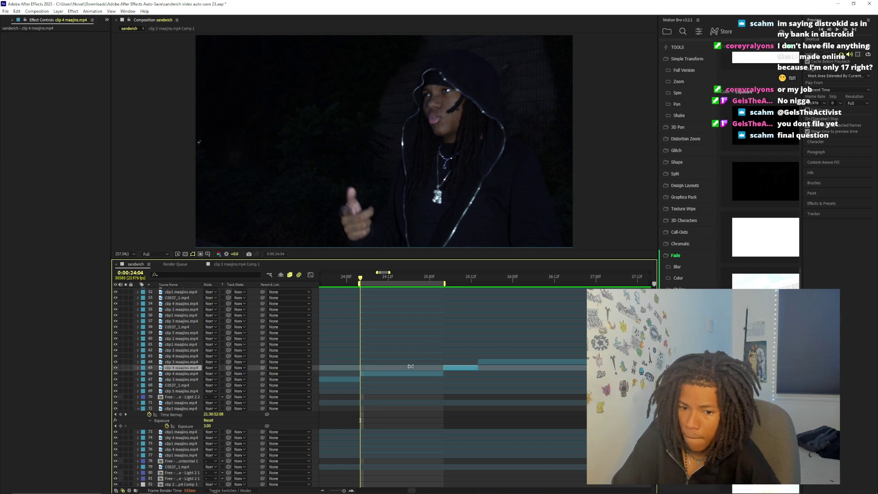
Select the other clip 4 layer and apply the Curves effect to it
left_click(415, 374)
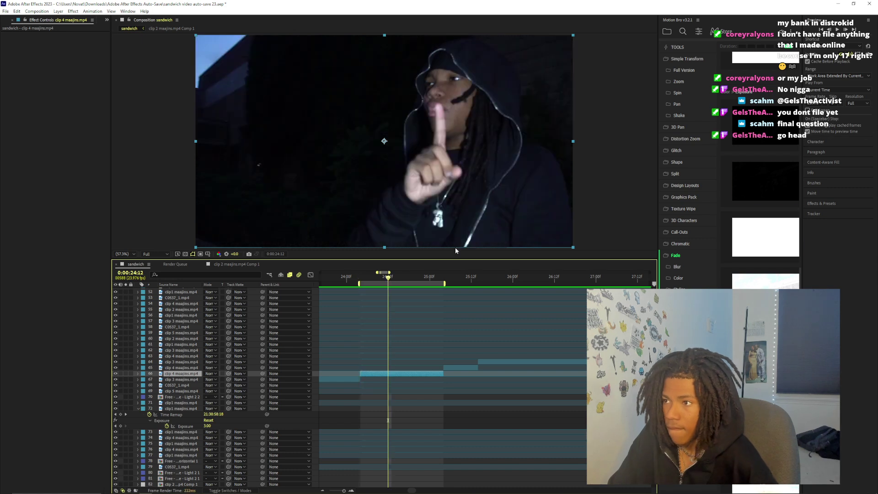
left_click(815, 21)
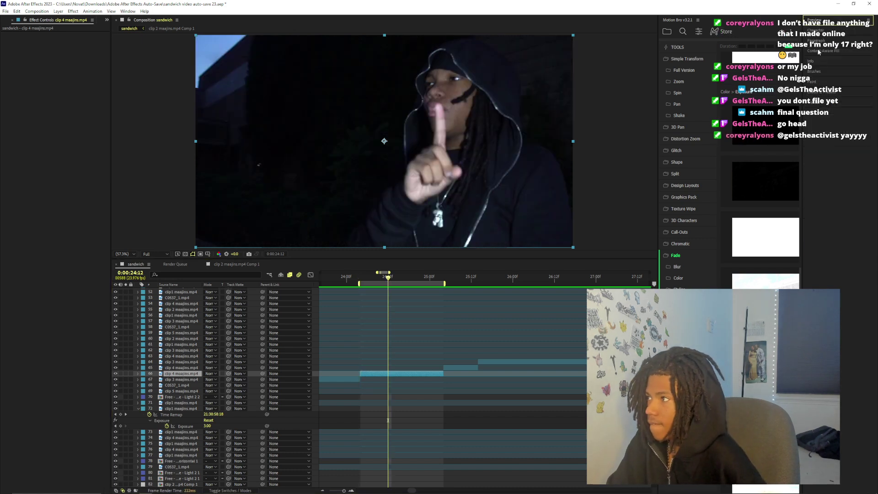
left_click(821, 94)
mouse_move(751, 105)
type("curve")
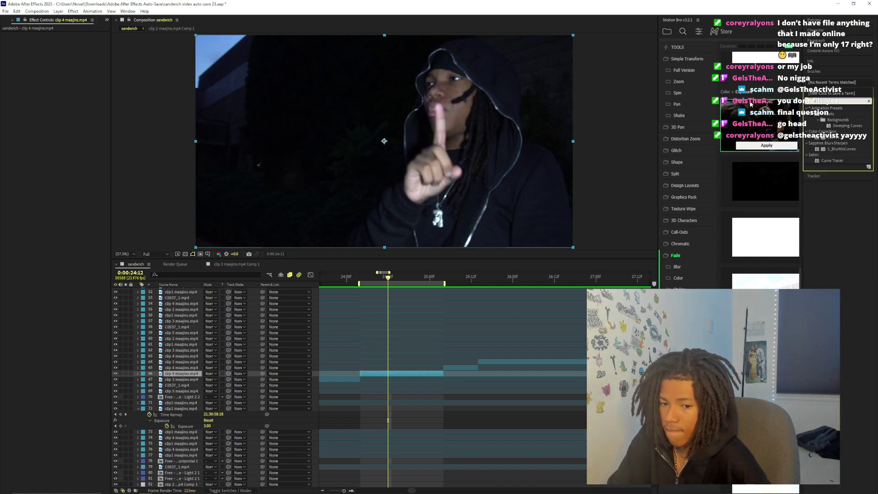
type("s")
double_click(833, 139)
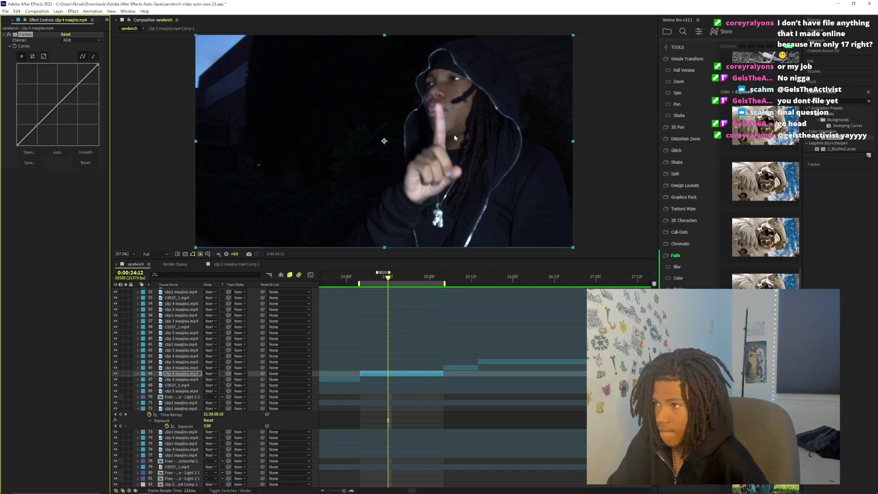
Raise the RGB curve up-left so the clip 4 shot becomes much brighter
left_click_drag(78, 83, 69, 64)
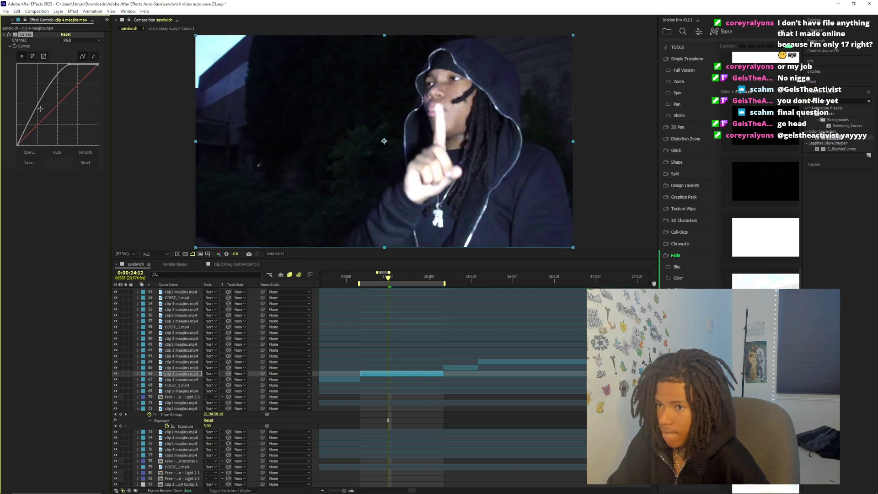
left_click_drag(35, 113, 22, 111)
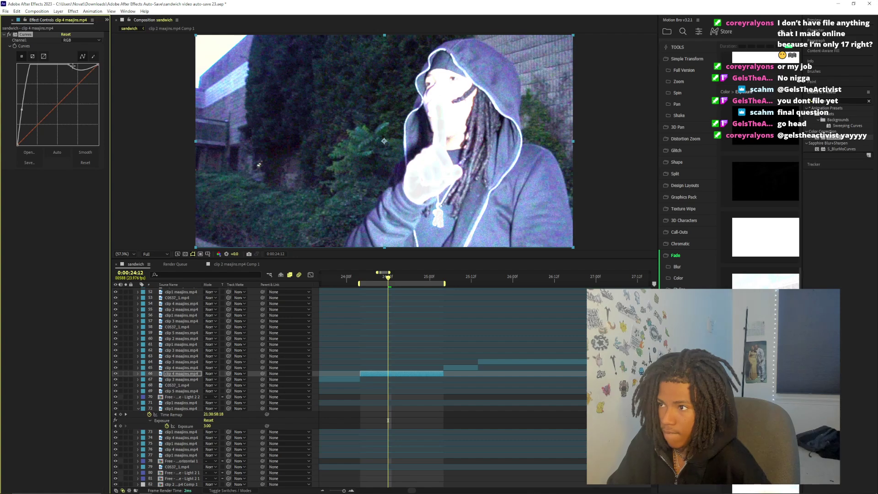
left_click_drag(73, 67, 21, 118)
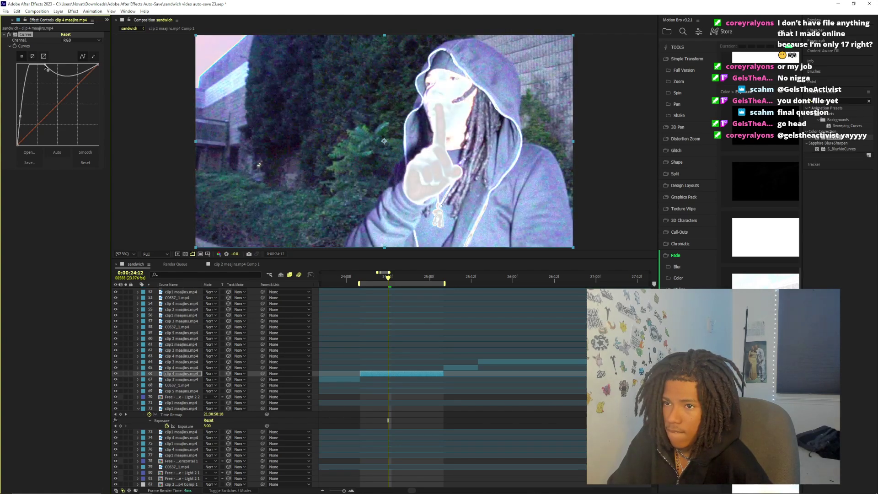
mouse_move(45, 67)
left_mouse_down()
mouse_move(72, 67)
mouse_move(59, 65)
left_mouse_up()
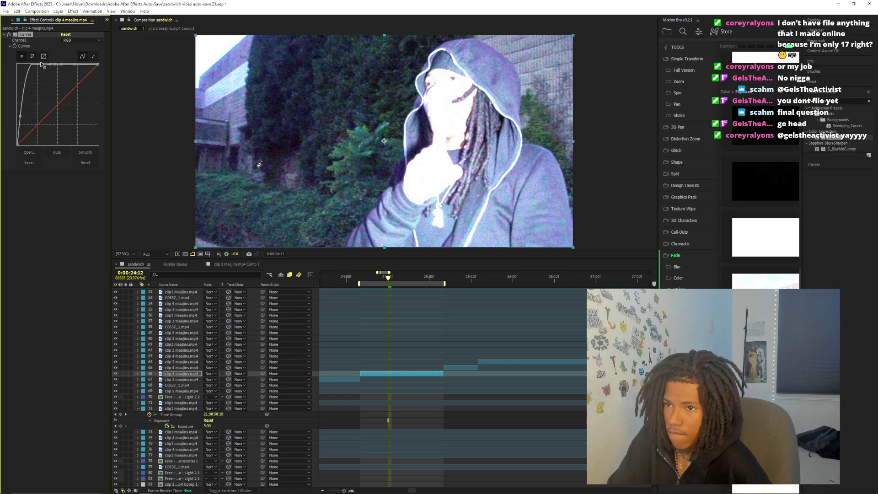
Preview the brightened shot from about 22 seconds and park the playhead at 24:04
key("space")
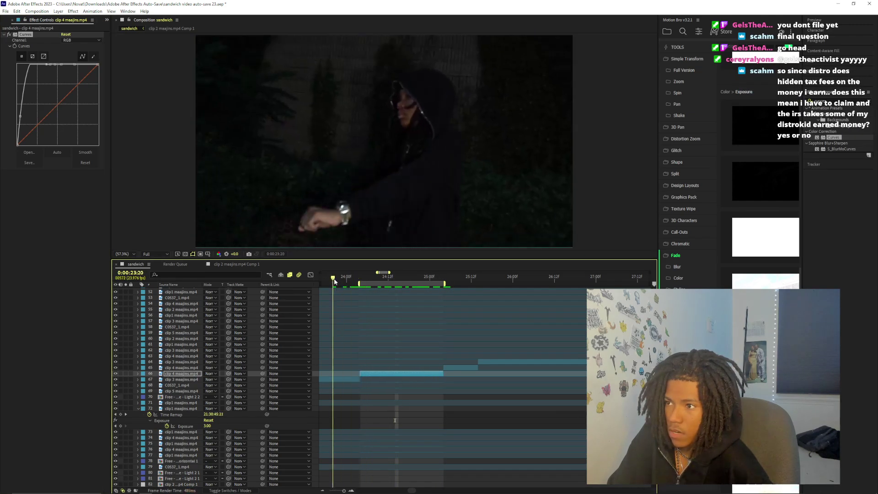
left_click_drag(396, 282, 272, 305)
key("b")
key("space")
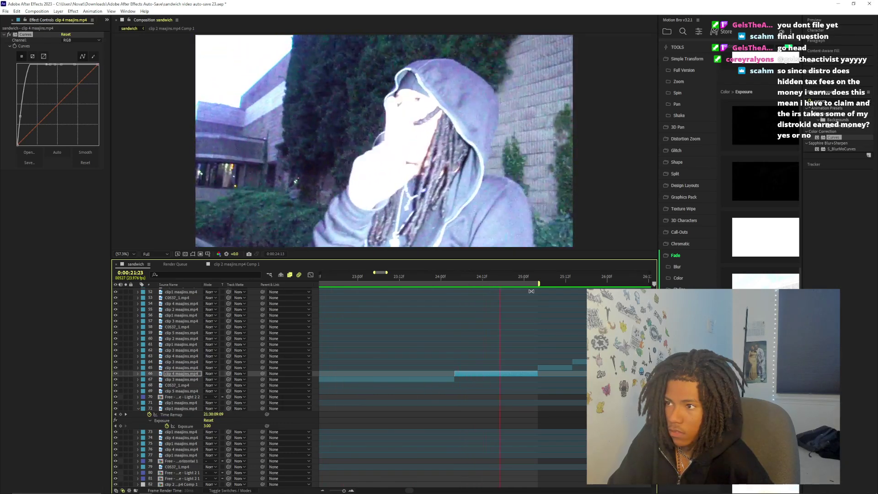
key("space")
key("space")
left_click(448, 279)
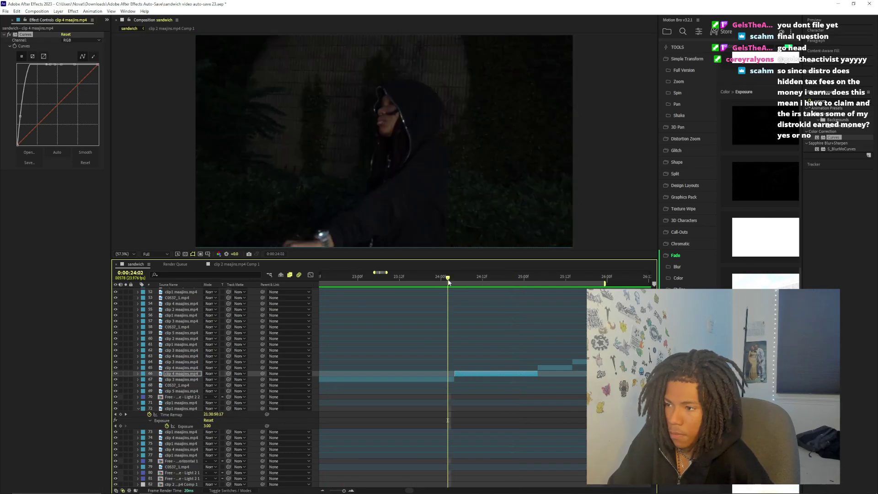
left_click_drag(448, 281, 455, 279)
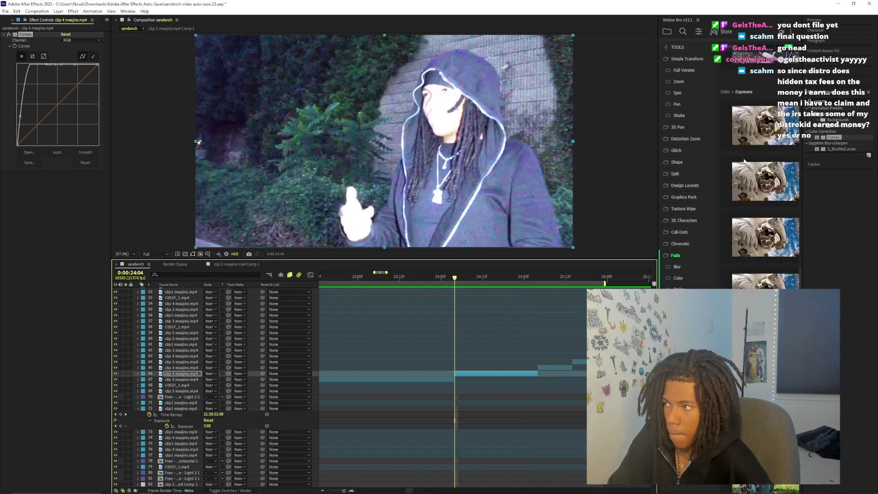
Apply Posterize Time to the clip 4 maajins.mp4 layer
mouse_move(791, 106)
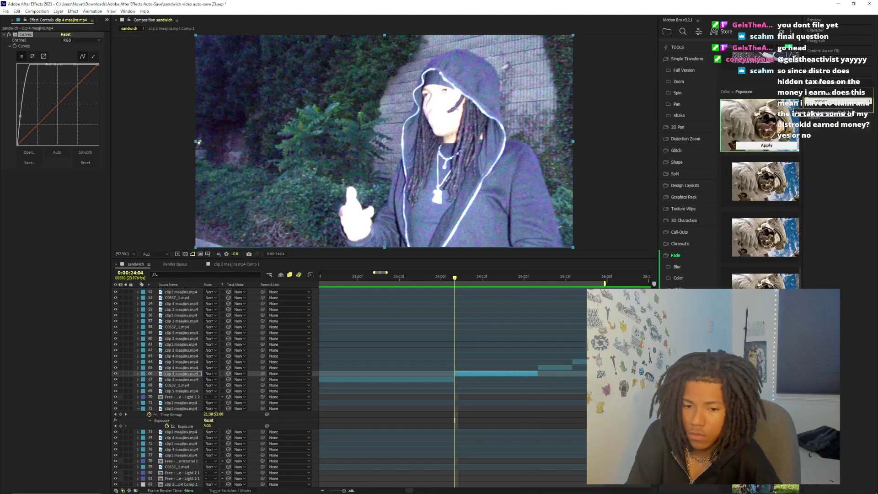
type("posterize")
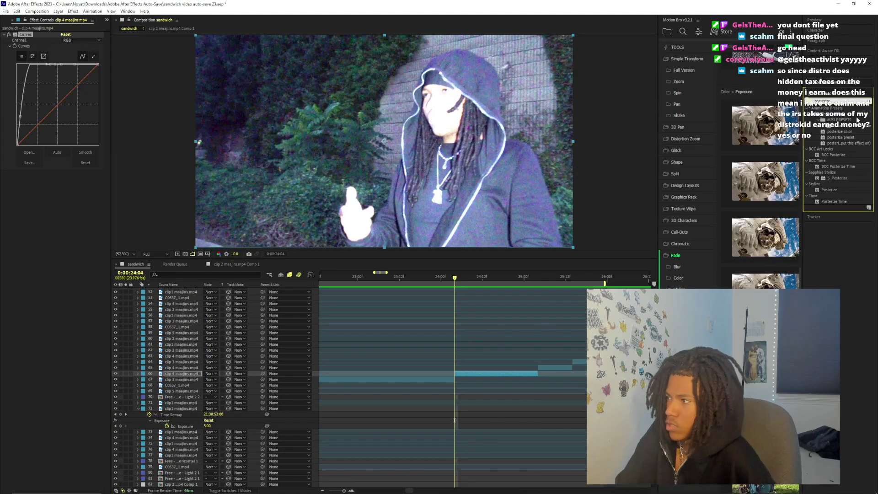
double_click(835, 201)
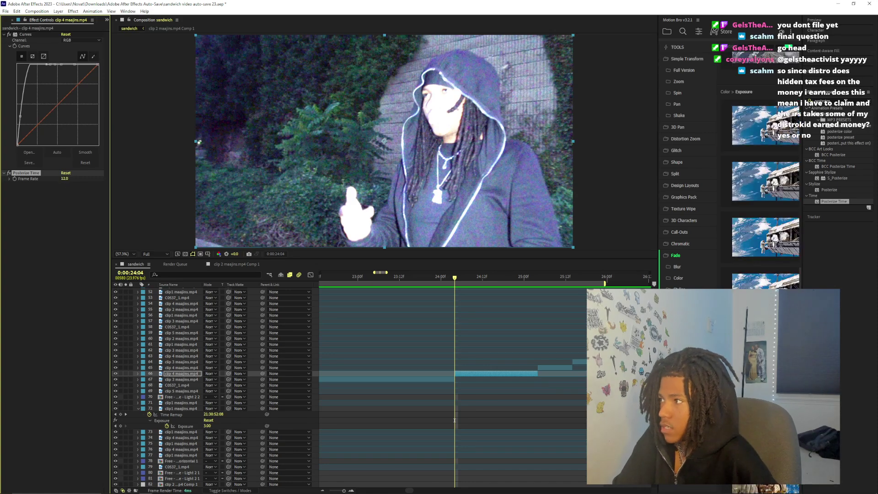
Try S_FilmDamage with Grain Amp at 2.0, then undo it and preview
left_click_drag(834, 101, 775, 111)
type("film")
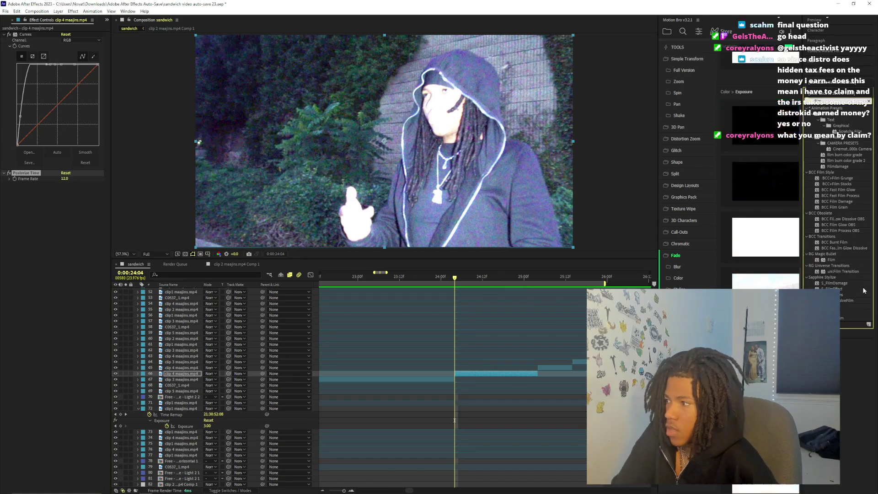
double_click(840, 284)
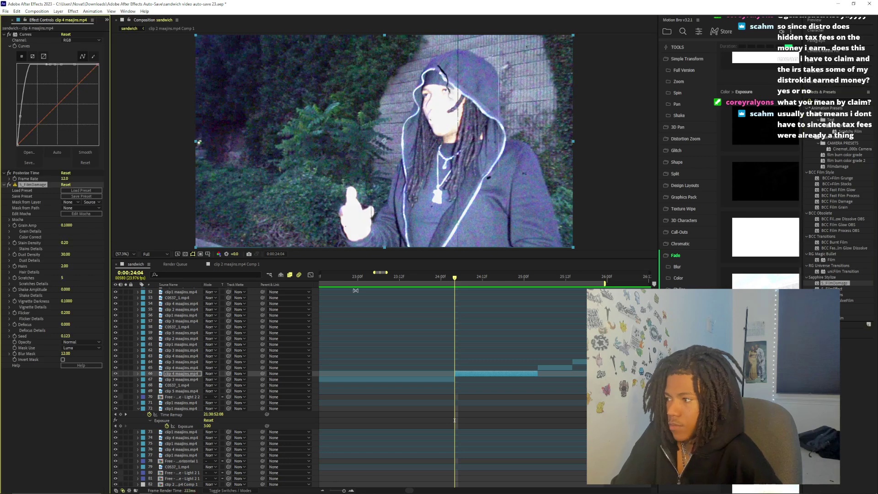
left_click_drag(120, 225, 206, 226)
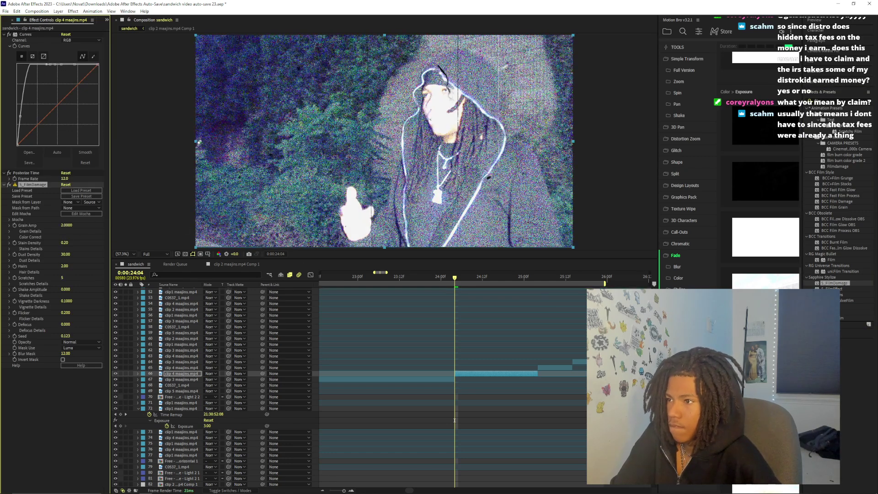
key("ctrl+z")
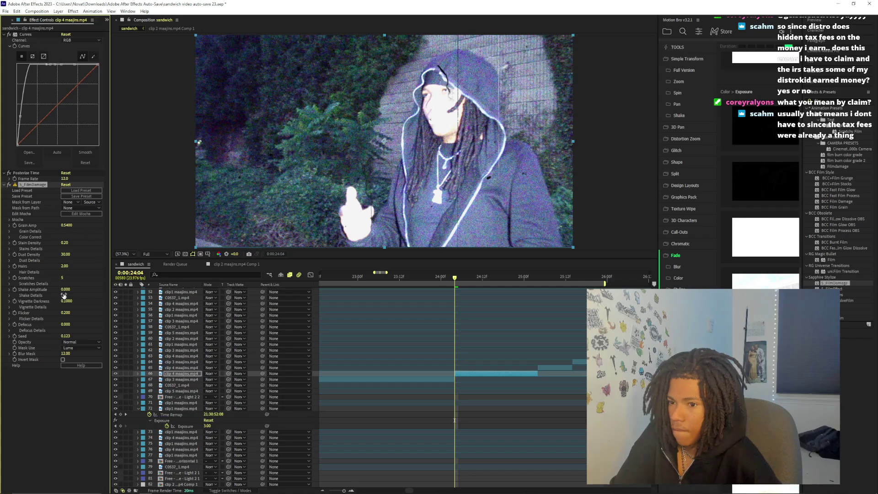
key("ctrl+z")
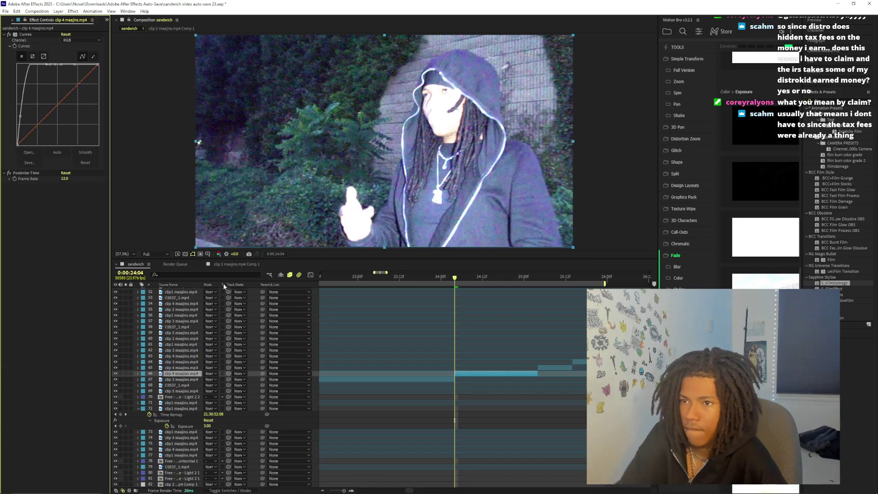
key("space")
left_click(455, 279)
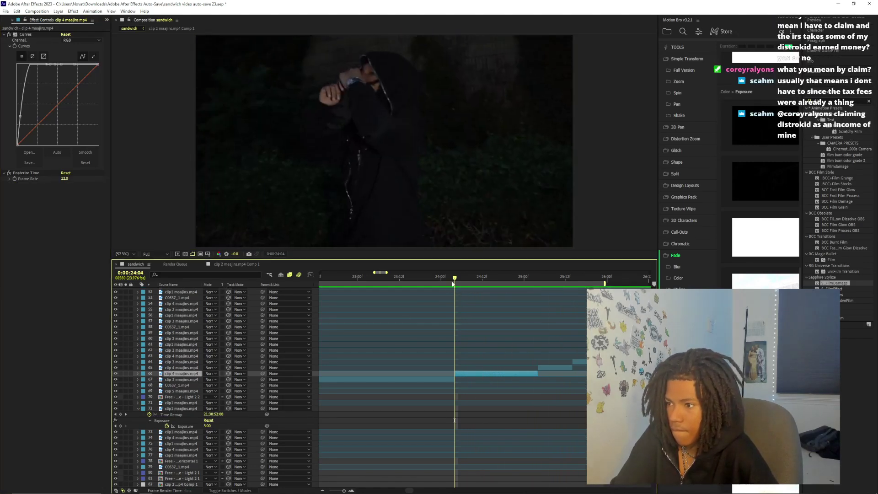
left_click_drag(455, 279, 397, 285)
left_click(397, 284)
key("space")
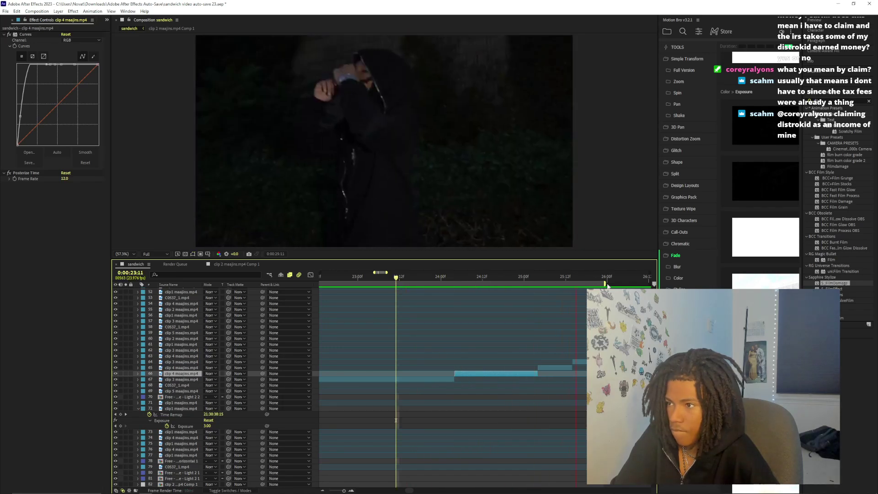
left_click(37, 35)
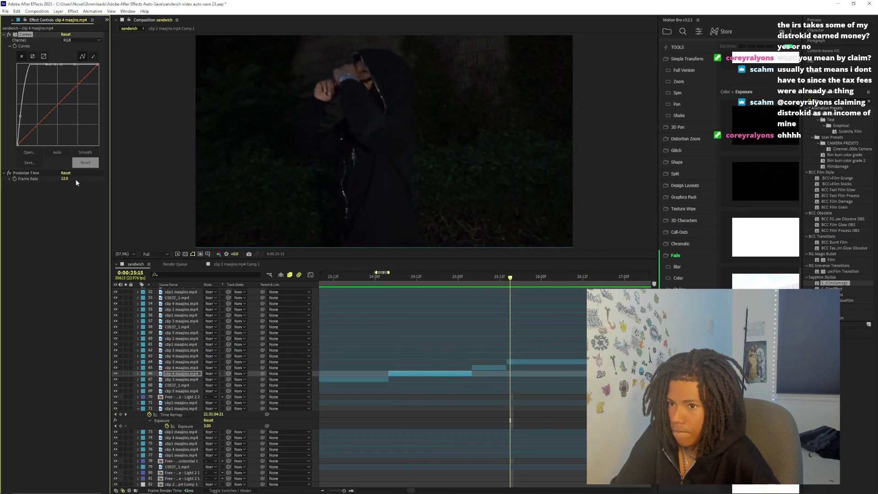
left_click(44, 175, "shift")
left_click(488, 368)
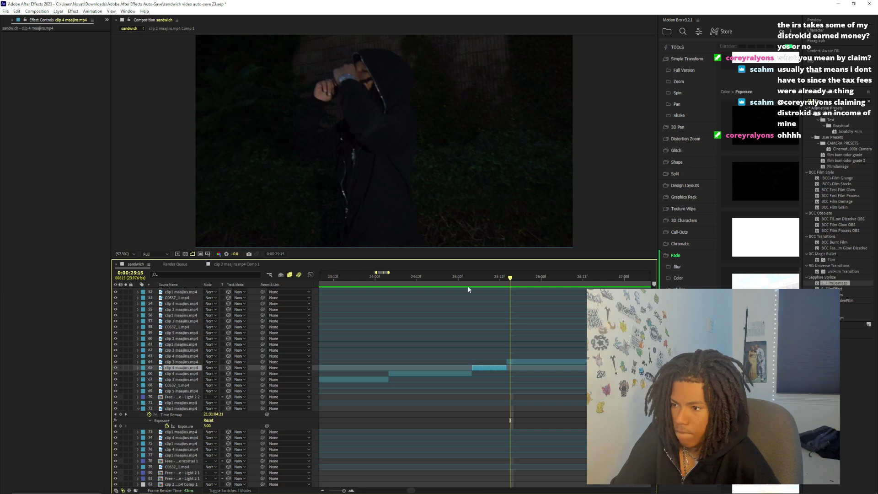
left_click(471, 280)
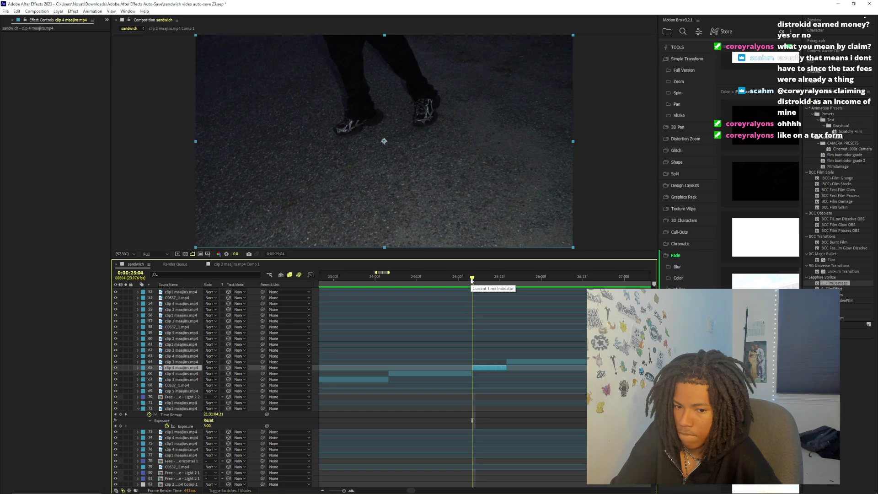
left_click(474, 280)
left_click(472, 280)
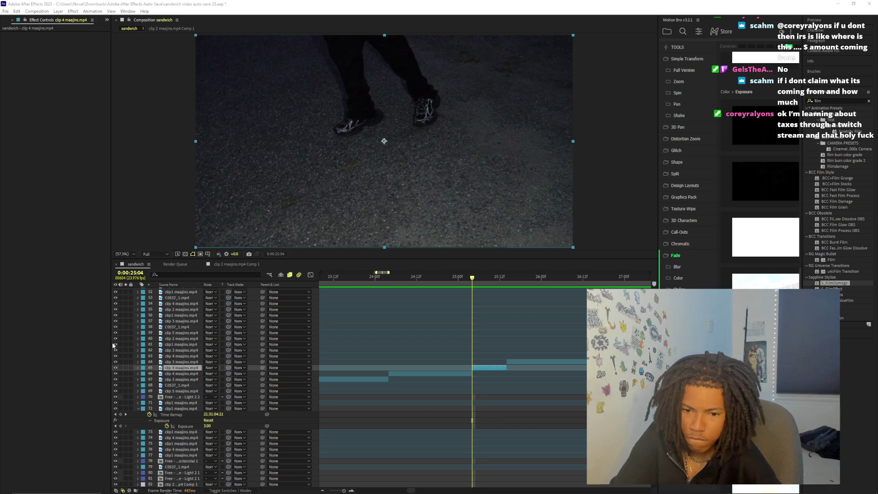
Preview the feet shot from 23:09 and stop at 25:04
left_click(420, 277)
left_click_drag(419, 277, 323, 325)
key("space")
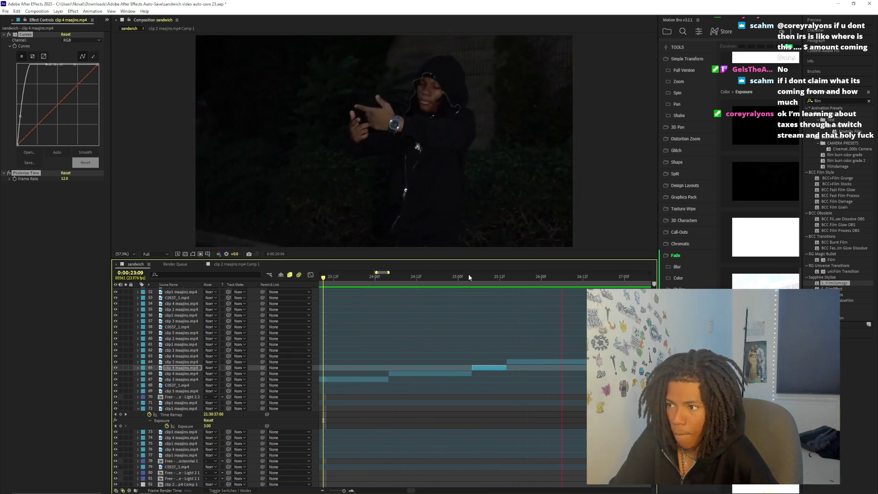
left_click(469, 277)
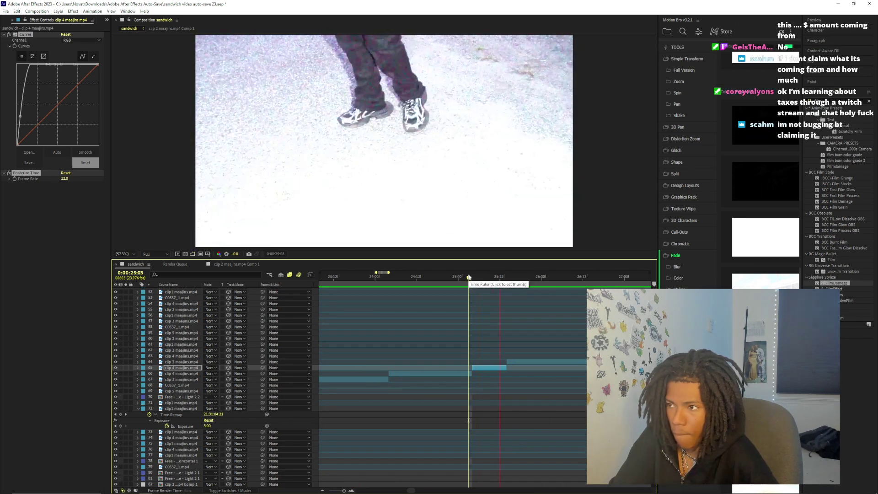
key("space")
left_click(472, 276)
key("space")
key("space")
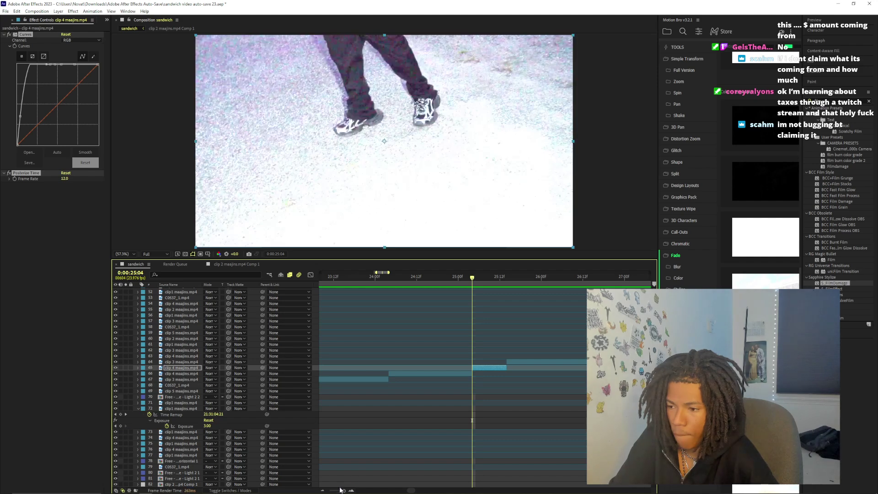
Delete the Posterize Time effect from the clip 4 layer
left_click_drag(341, 490, 344, 490)
left_click(53, 177)
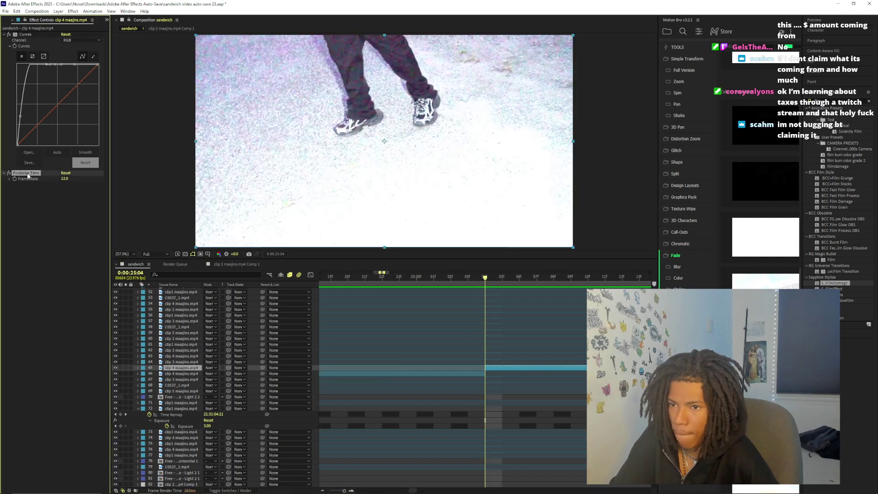
key("Delete")
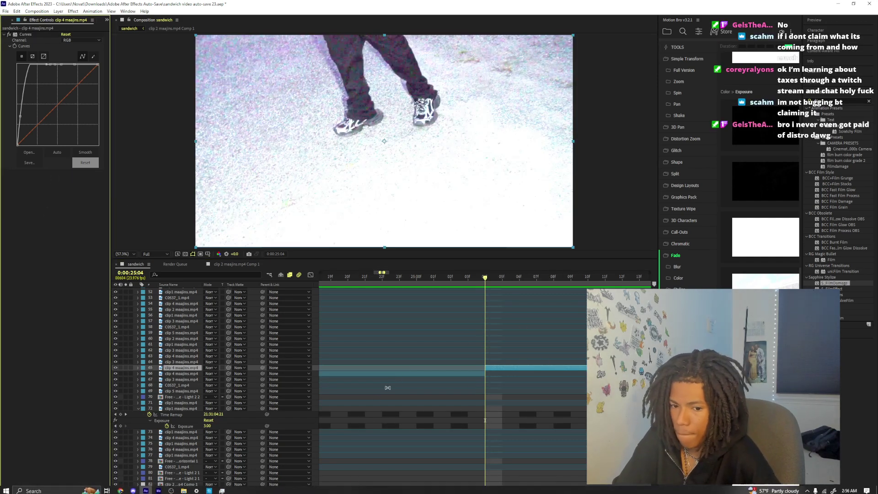
left_click_drag(341, 491, 344, 492)
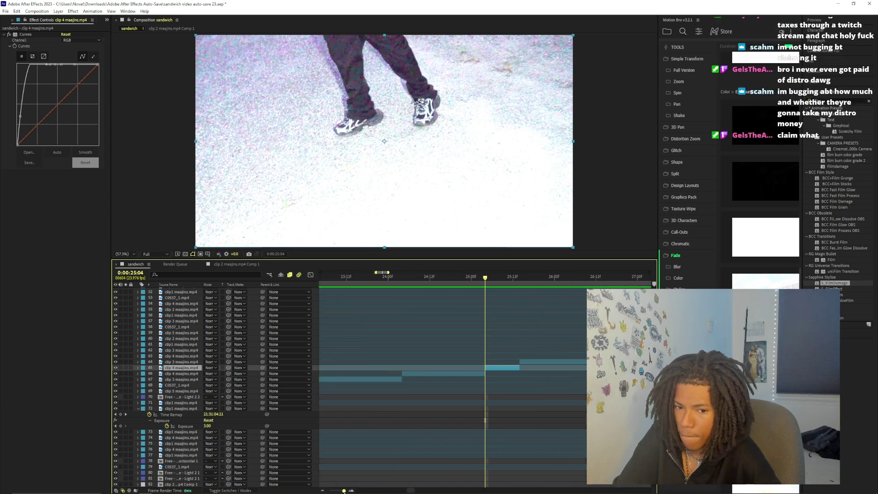
Split layer 65 at 25:06, 25:08, 25:10 and 25:12, then preview the stair-stepped cuts
key("Page_Down")
key("Page_Down")
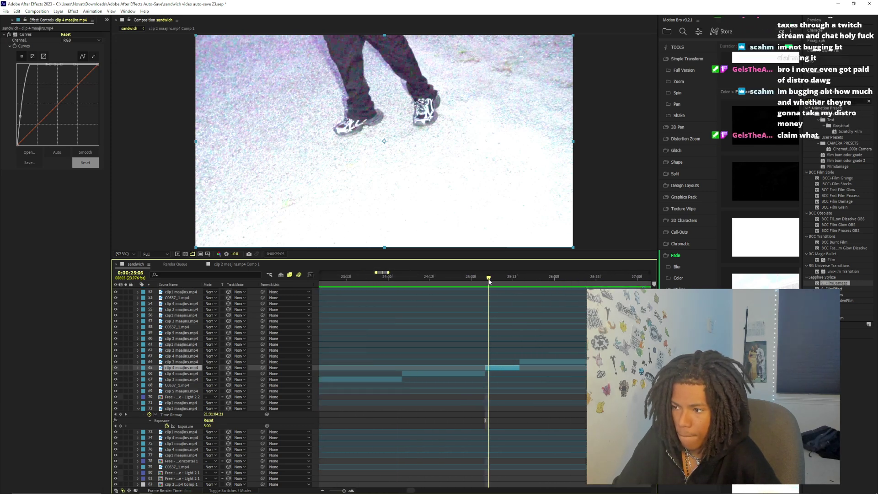
key("ctrl+shift+d")
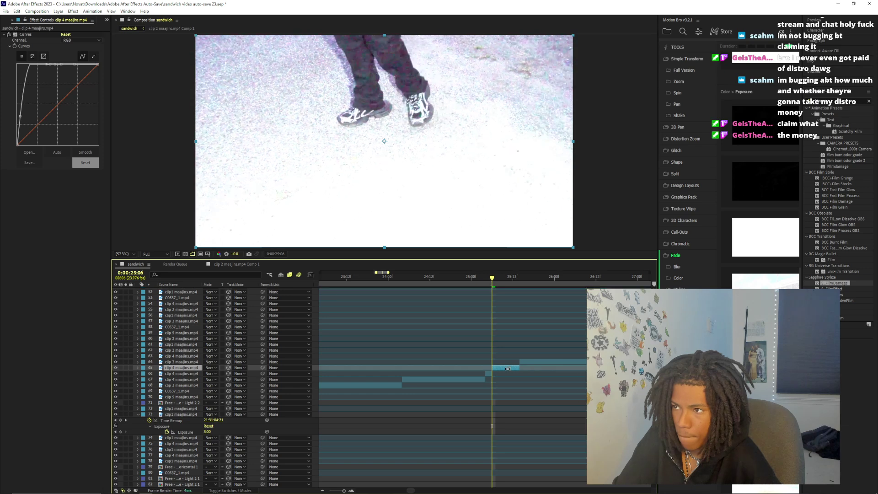
key("Page_Down")
key("Page_Down")
key("ctrl+shift+d")
key("Page_Down")
key("Page_Down")
key("Page_Down")
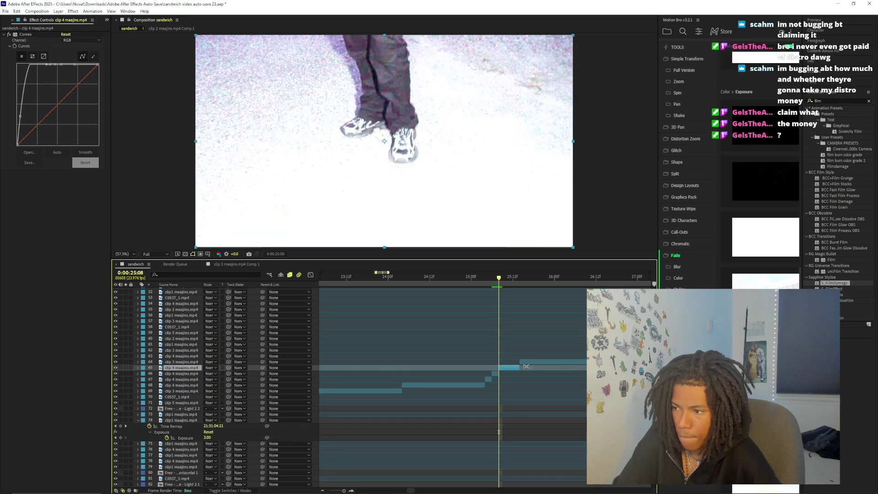
key("ctrl+shift+d")
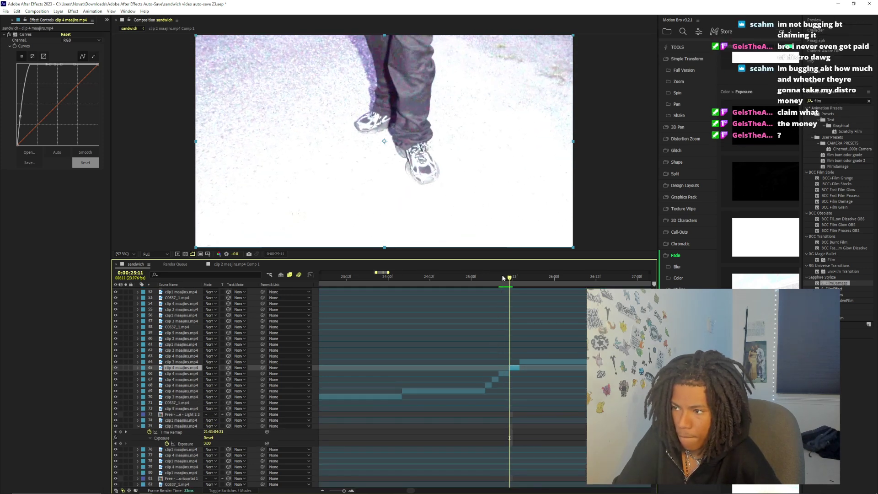
key("ctrl+z")
key("Page_Up")
key("ctrl+shift+d")
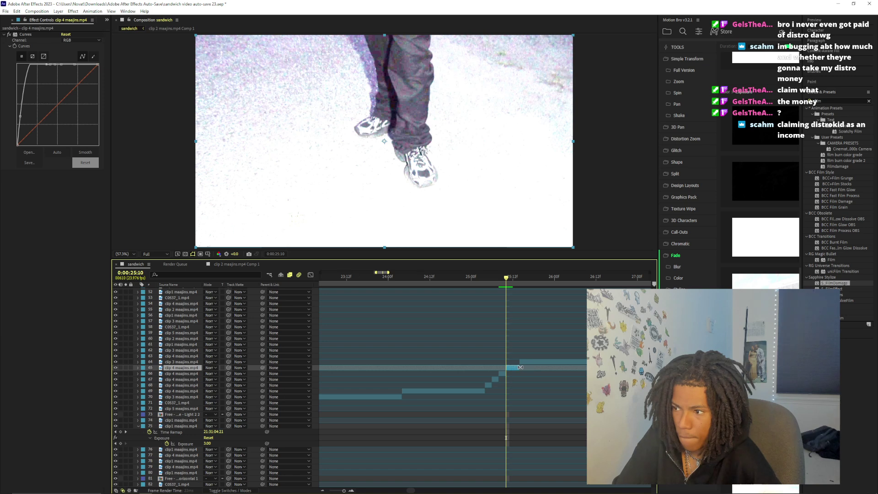
left_click(514, 279)
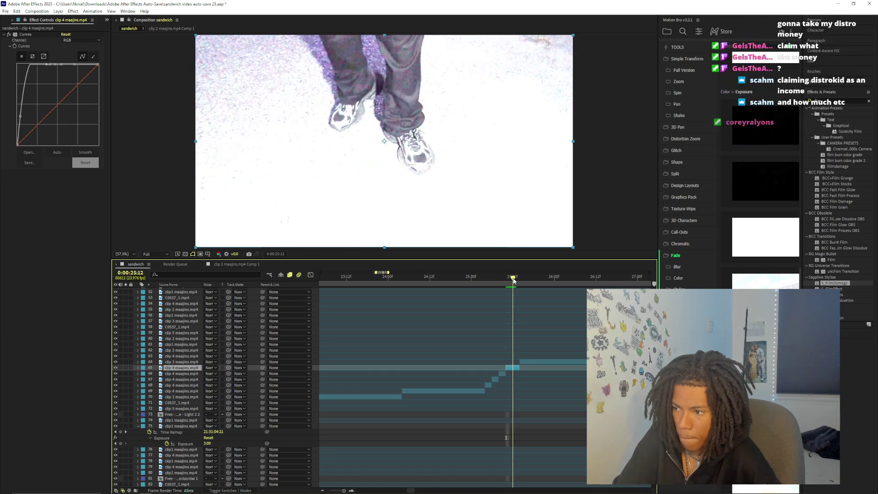
key("ctrl+shift+d")
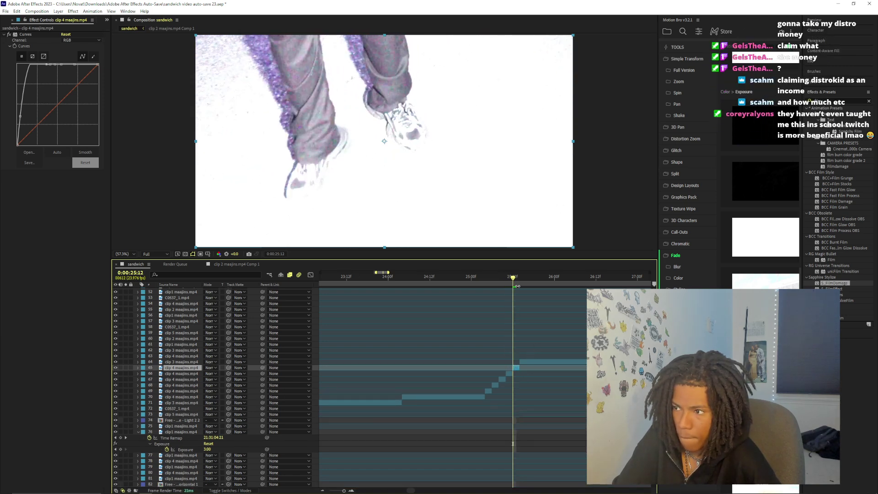
left_click(464, 278)
key("space")
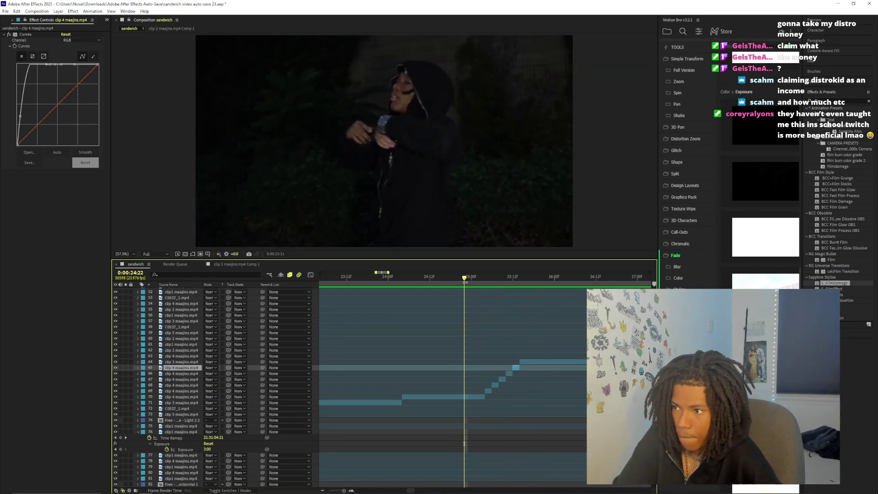
Pre-compose the six cut pieces, layers 65–70, into Pre-comp 6
key("space")
left_click(479, 397, "shift")
right_click(479, 398)
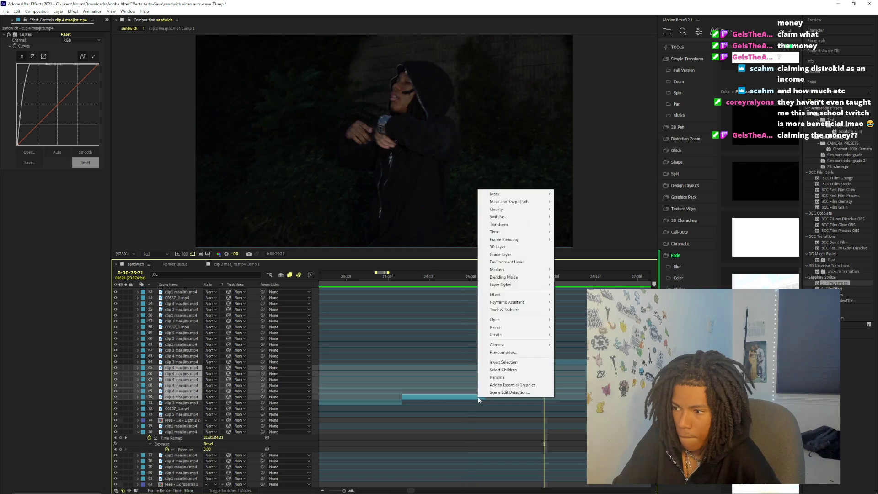
left_click(506, 351)
left_click(291, 278)
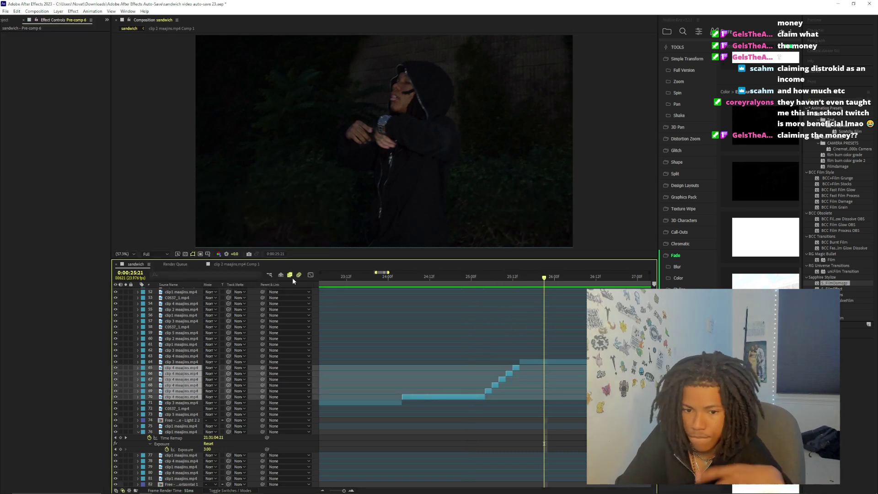
left_click(446, 277)
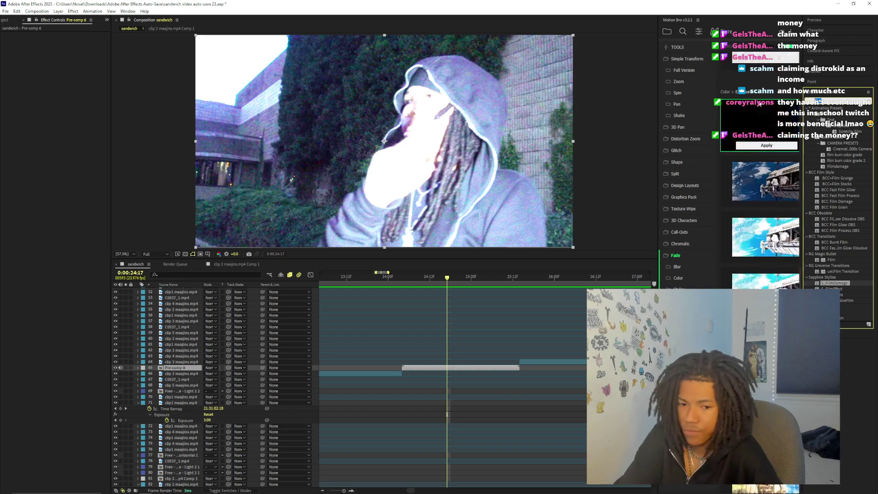
type("datam")
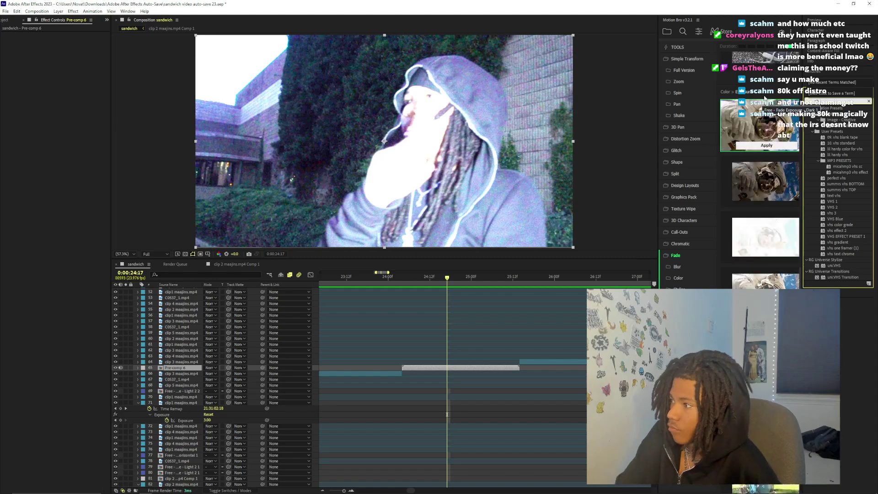
Apply uni.VHS to Pre-comp 6 with Original frame style and Bad VHS tape style
left_click_drag(837, 266, 462, 369)
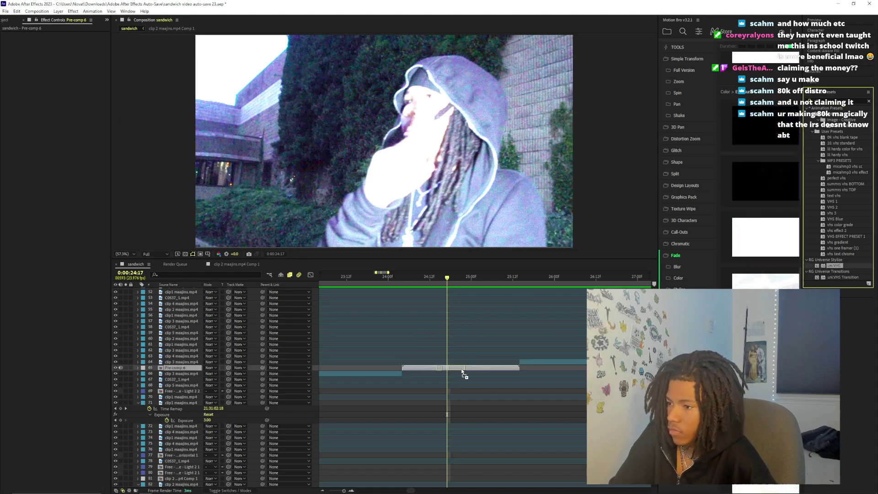
left_click(77, 129)
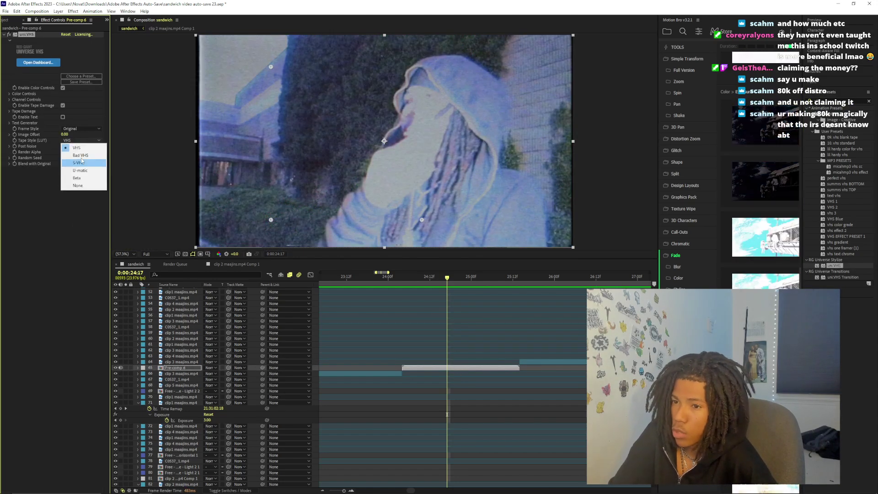
left_click(74, 201)
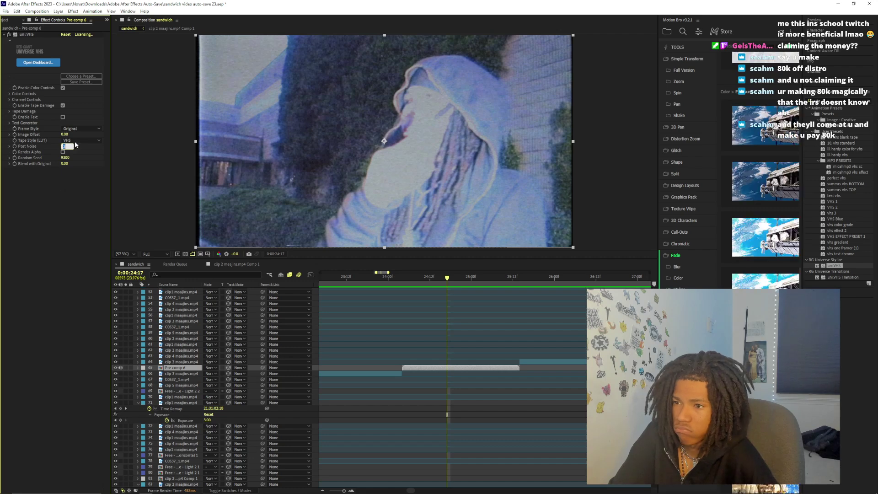
left_click(75, 146)
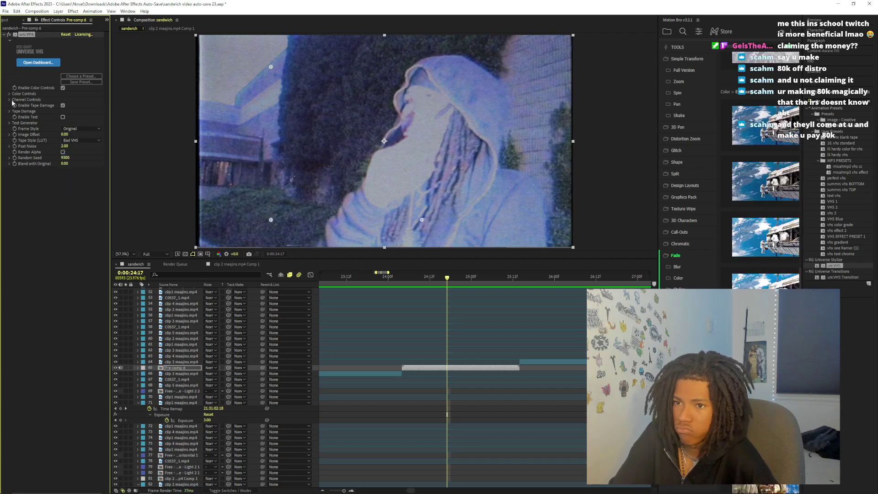
Turn off tape damage, zero Sharpen Mix and Luminance Blur, and set tape style to None
left_click(9, 94)
left_click(62, 152)
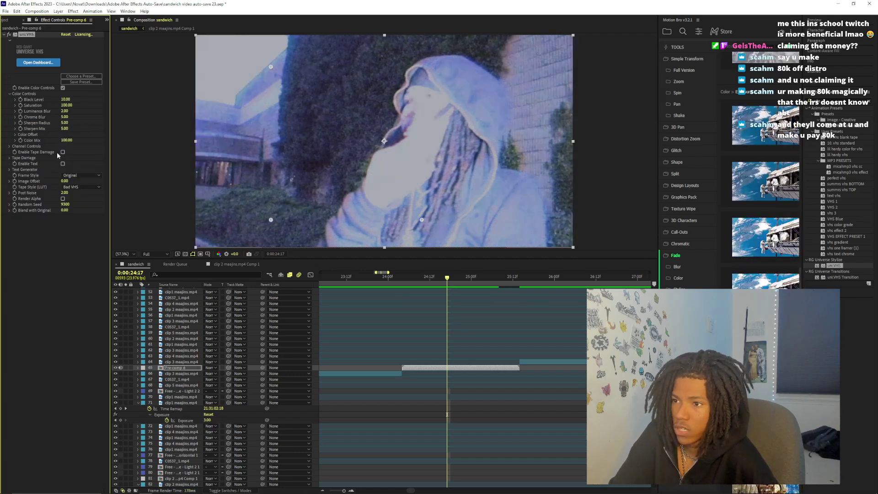
left_click_drag(67, 130, 96, 134)
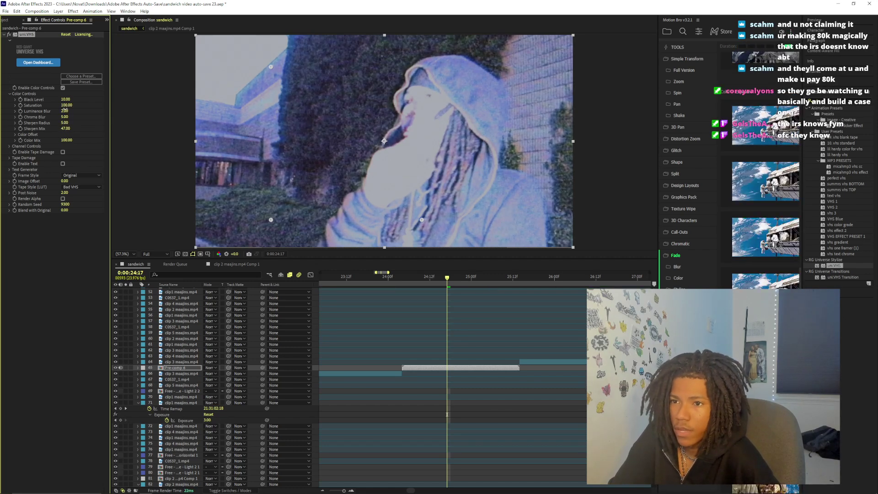
left_click_drag(65, 110, 34, 106)
key("ctrl+z")
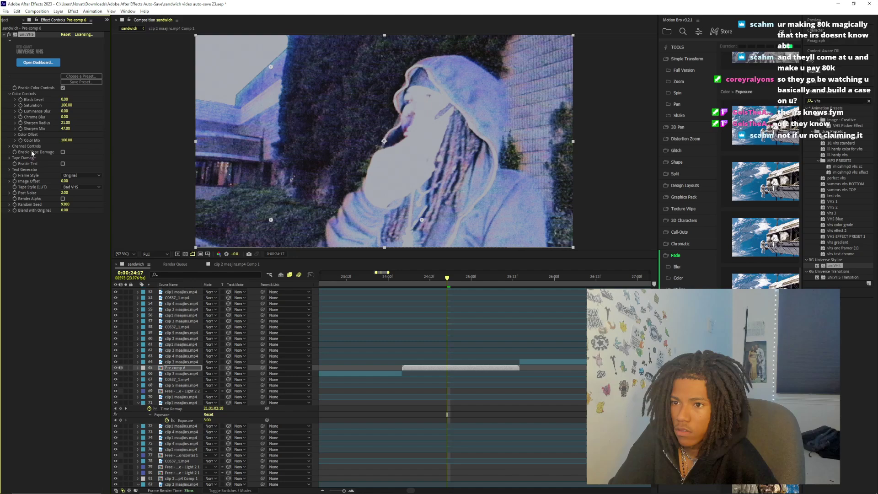
left_click(80, 187)
left_click(81, 231)
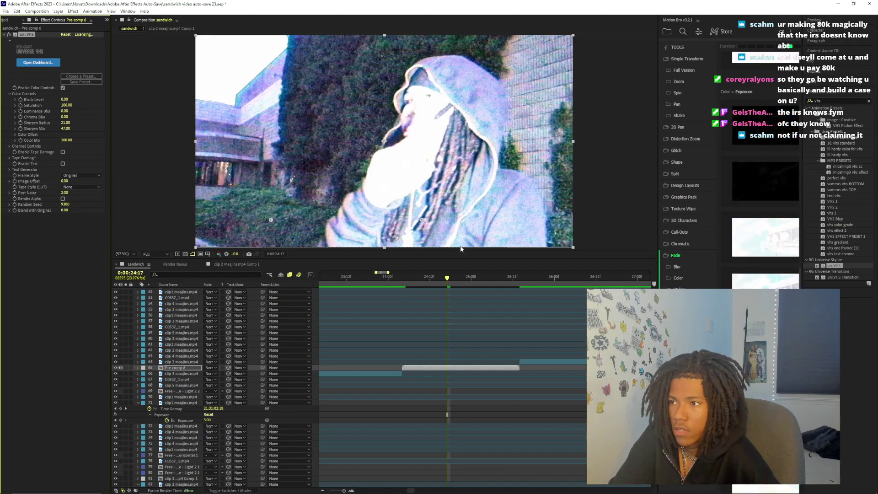
left_click_drag(452, 277, 427, 281)
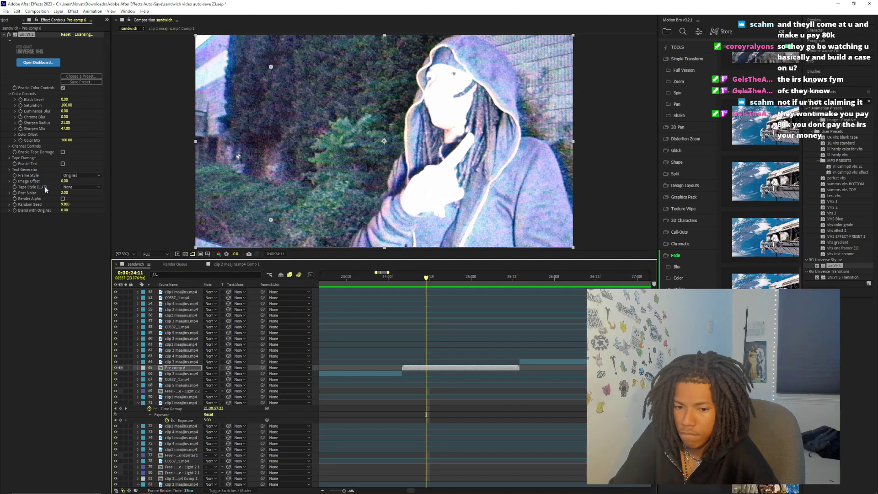
Expand Channel Controls and Tape Damage, keeping the tape noise type at None
left_click(8, 147)
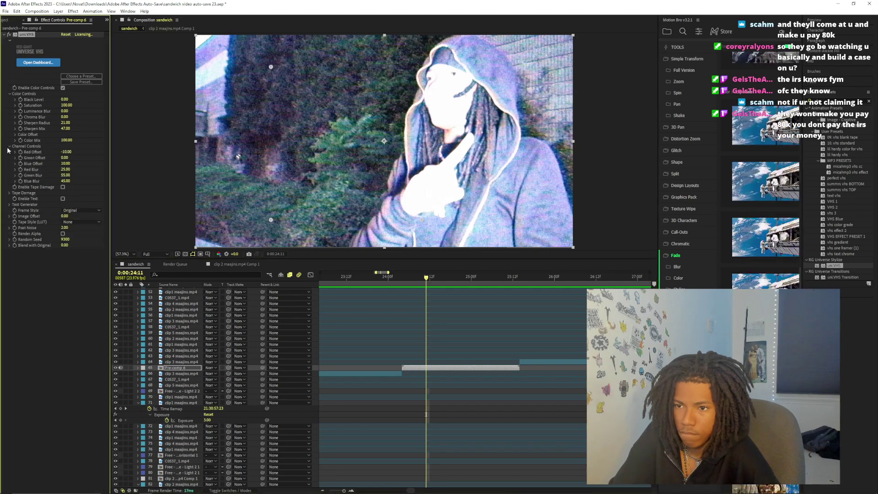
left_click(10, 193)
left_click(79, 199)
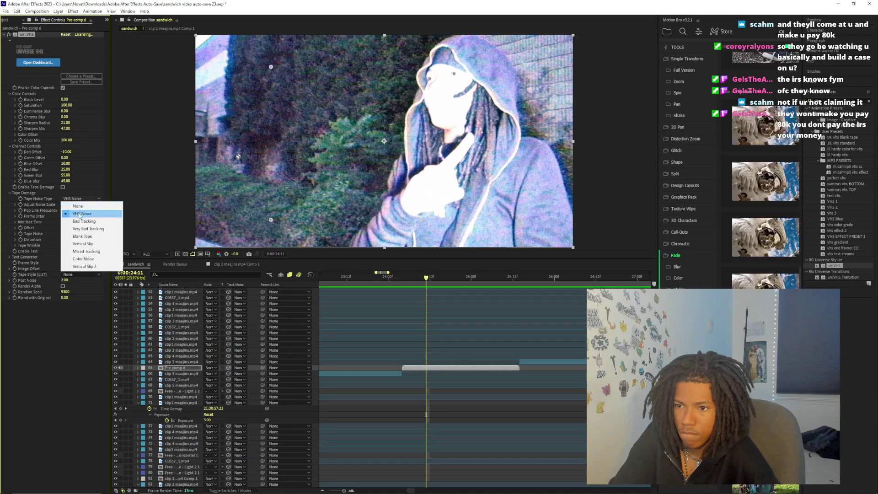
left_click(78, 199)
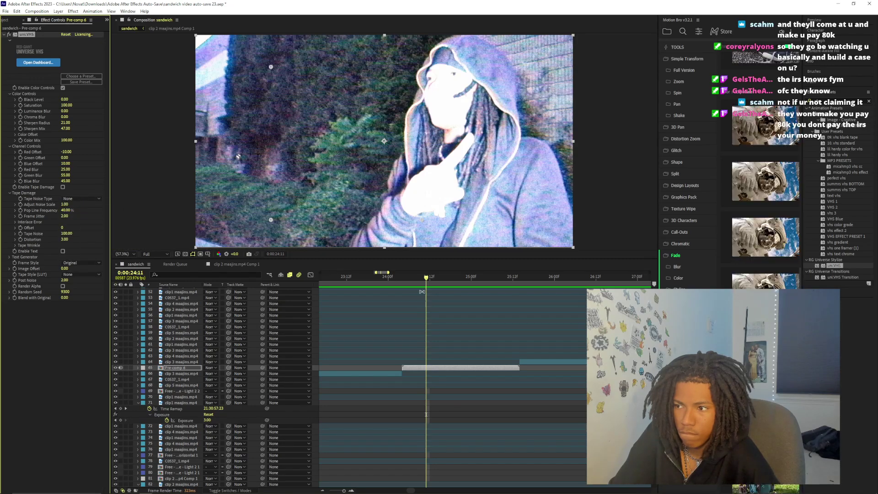
left_click_drag(421, 291, 462, 280)
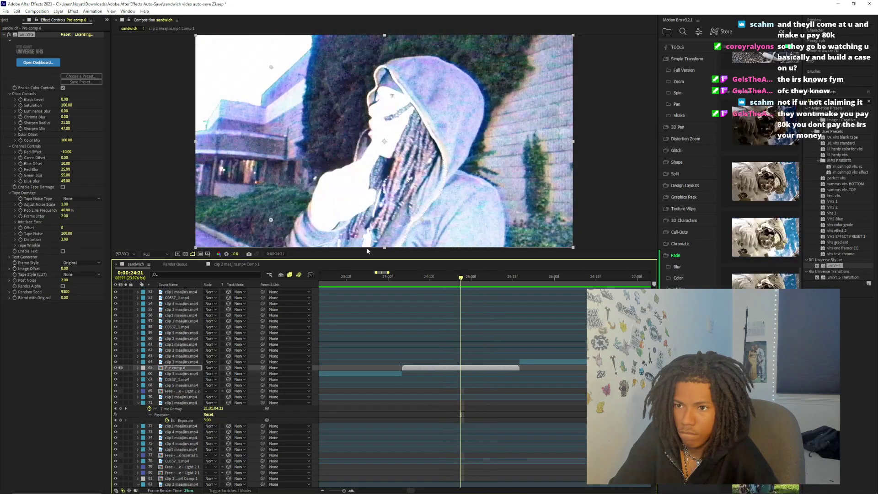
Set the red and blue offsets and the red, green and blue blurs to 0
left_click_drag(64, 152, 69, 154)
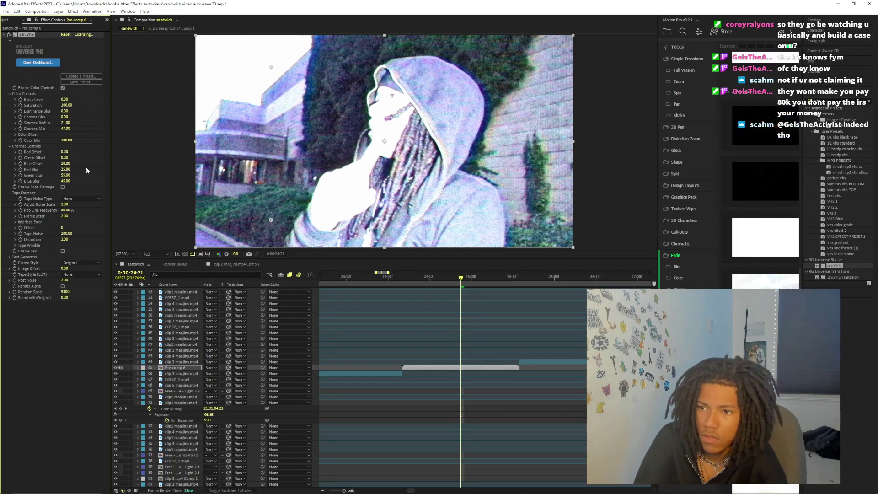
left_click(66, 164)
type("0")
key("Return")
left_click(66, 168)
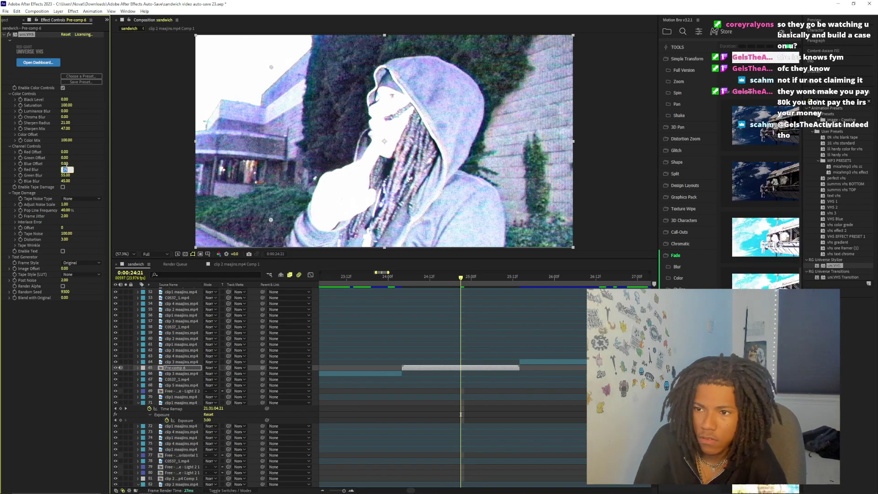
type("0")
key("Tab")
type("0")
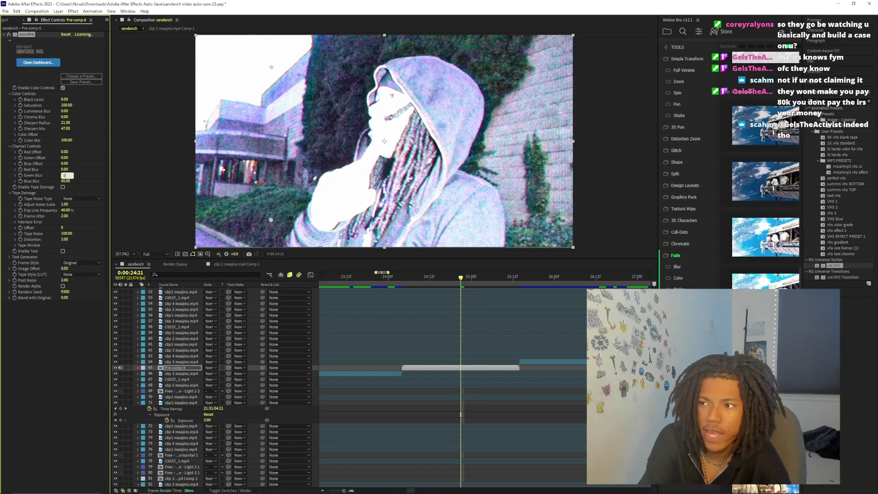
key("Return")
left_click(65, 181)
type("0")
key("Return")
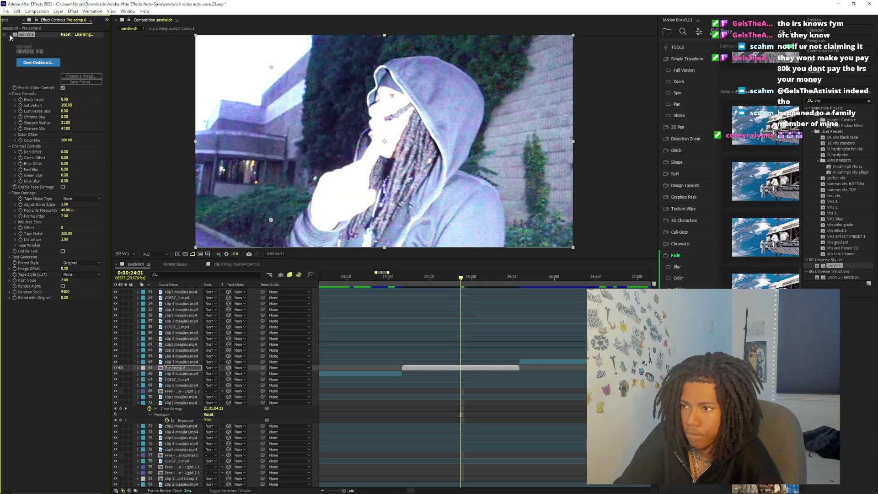
Set Frame Jitter to 10 and Distortion to 3
left_click(65, 215)
type("10")
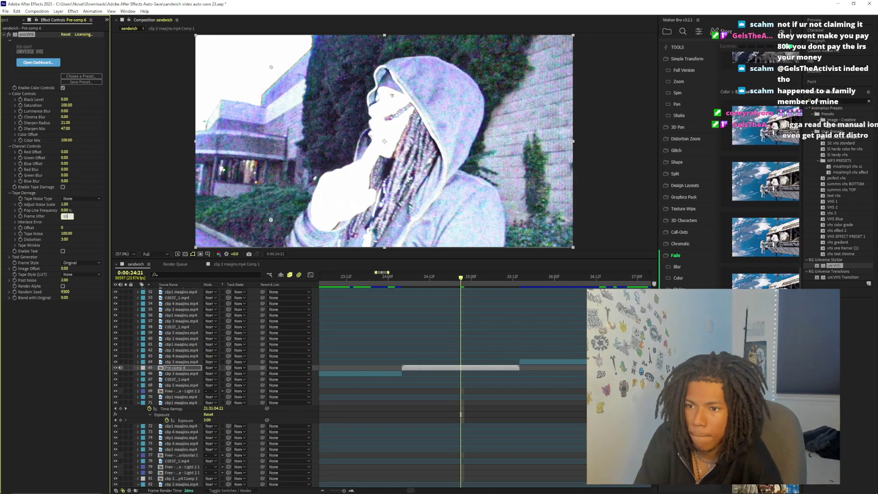
key("Return")
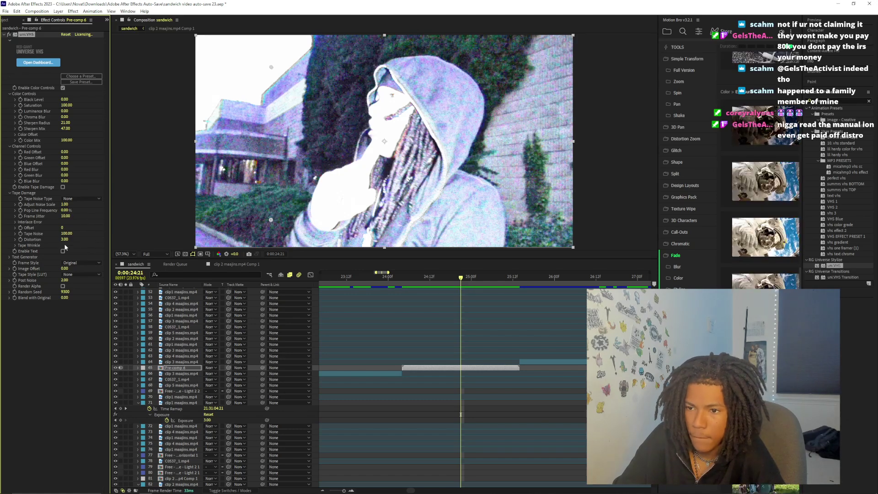
left_click_drag(64, 239, 100, 240)
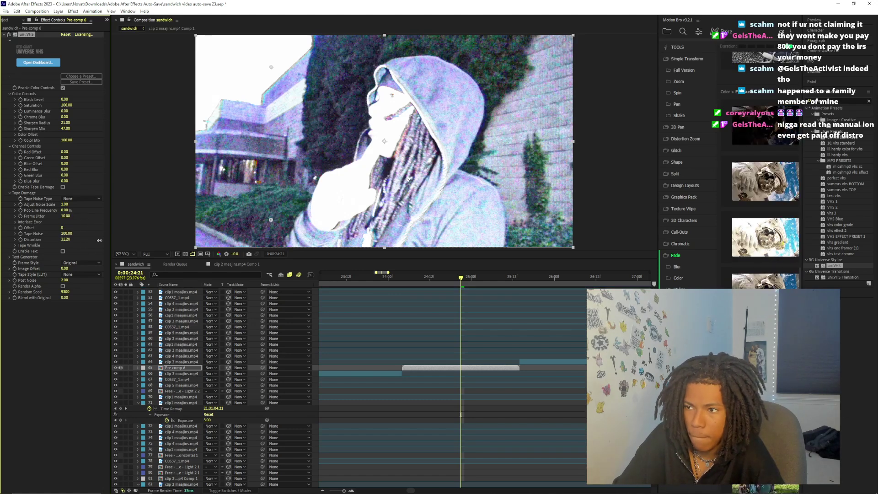
left_click(67, 240)
type("3")
key("Return")
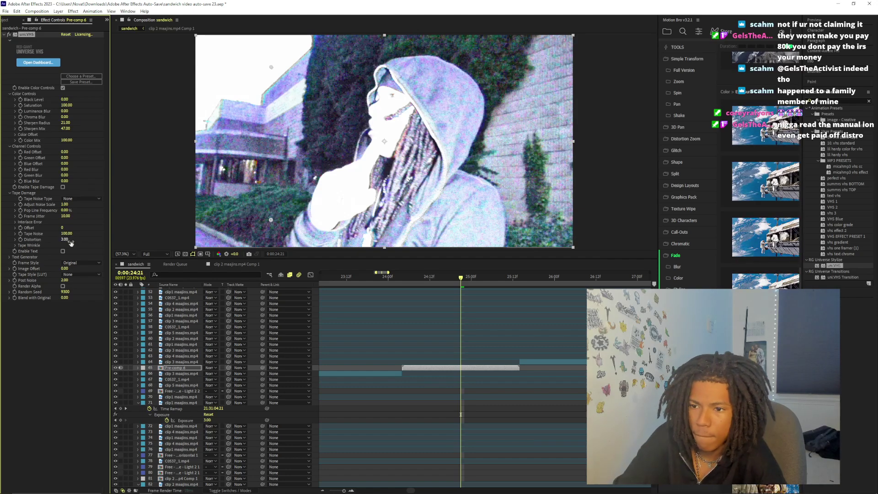
Keep the Original frame style, set Post Noise to 3, and check the frame at 25:15
left_click(75, 264)
left_click(72, 270)
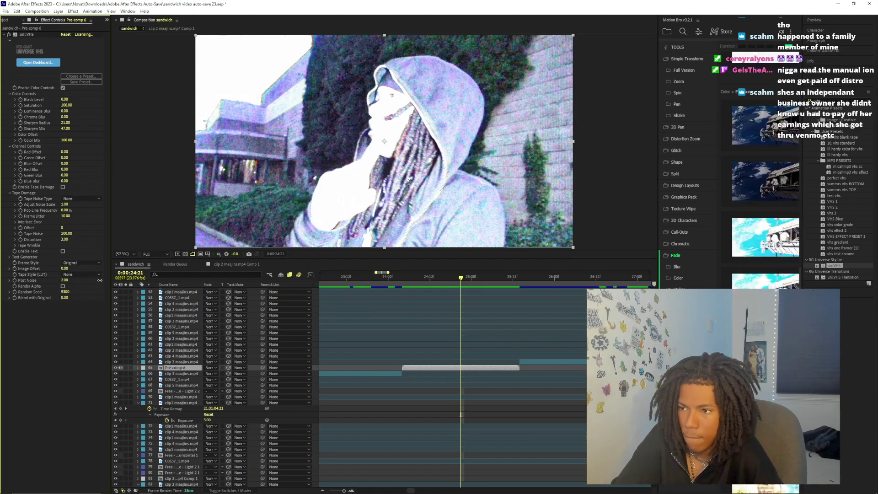
left_click_drag(63, 281, 61, 281)
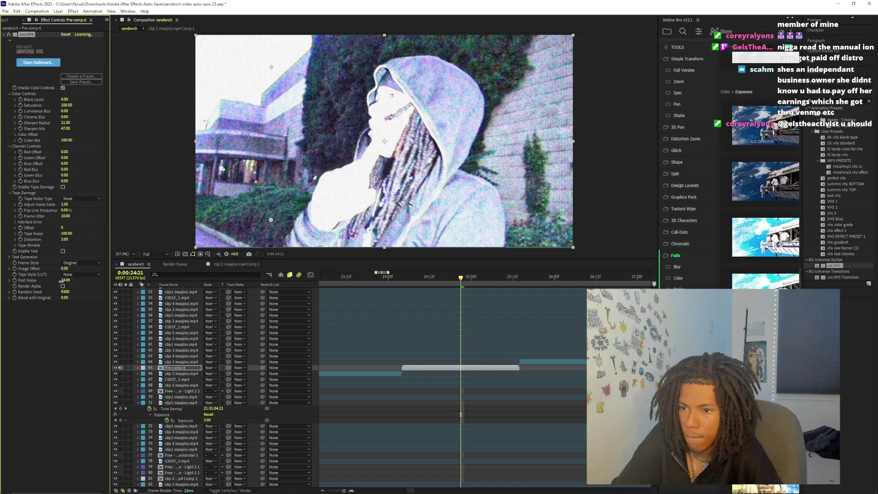
left_click(66, 280)
type("3")
key("Return")
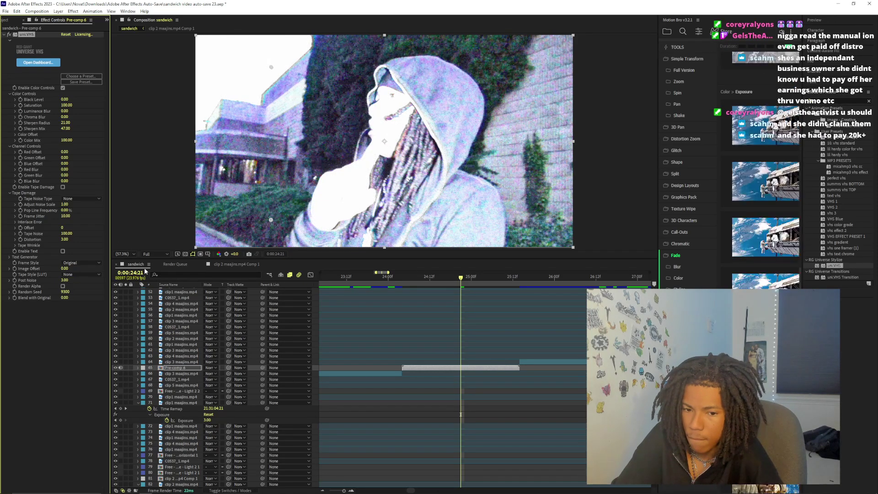
left_click(462, 282)
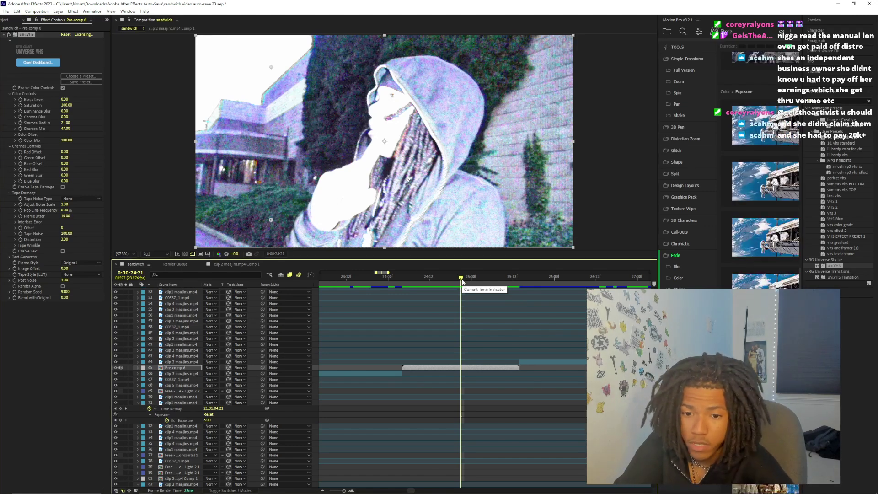
left_click_drag(461, 282, 330, 316)
key("space")
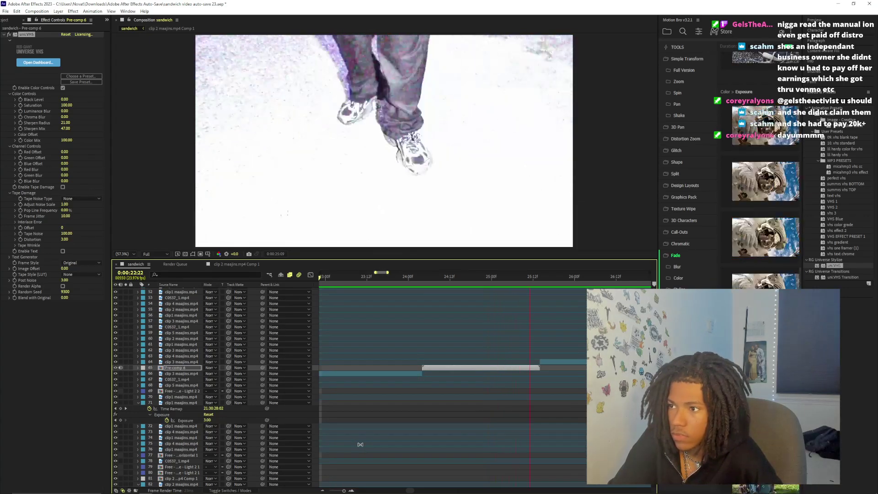
left_click(422, 278)
key("space")
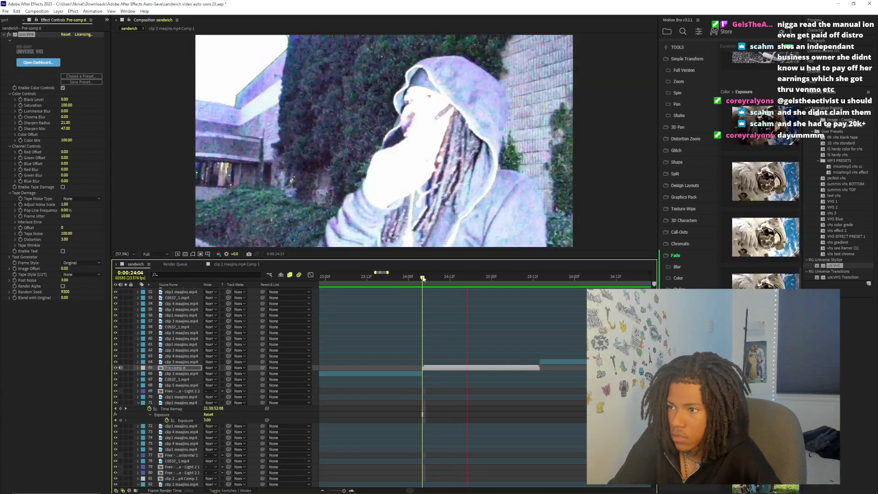
key("space")
key("space")
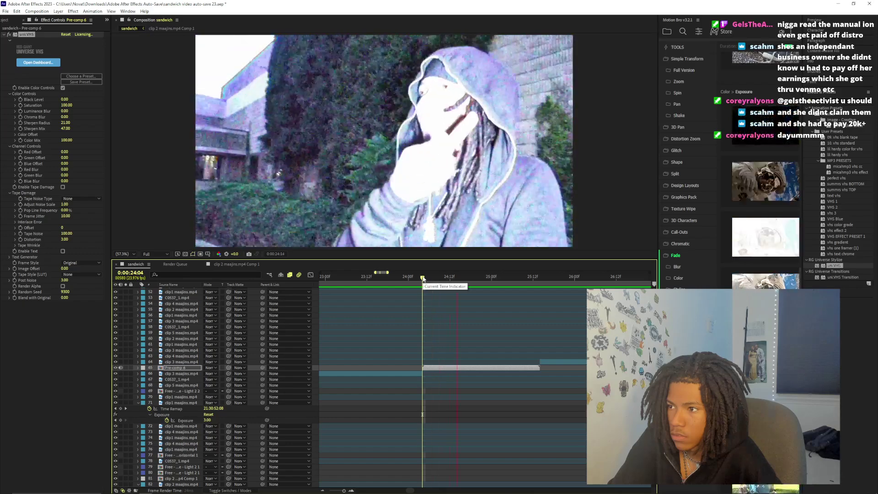
key("space")
key("space")
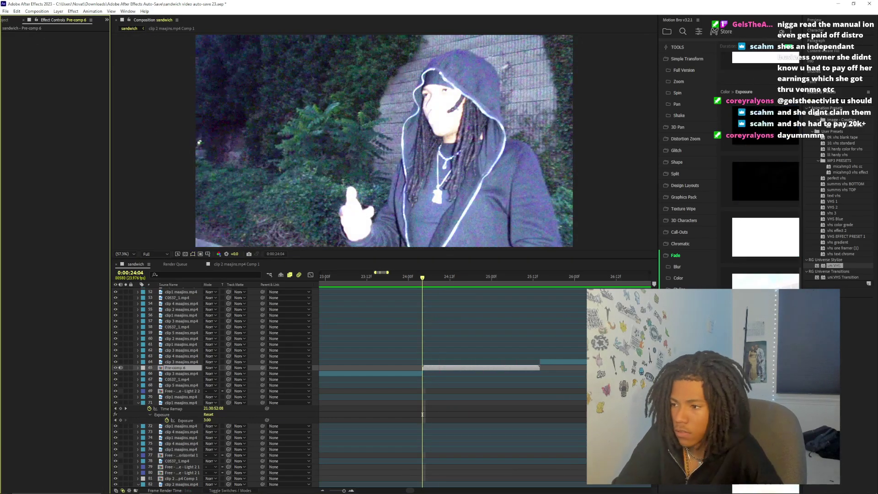
left_click(468, 380)
key("space")
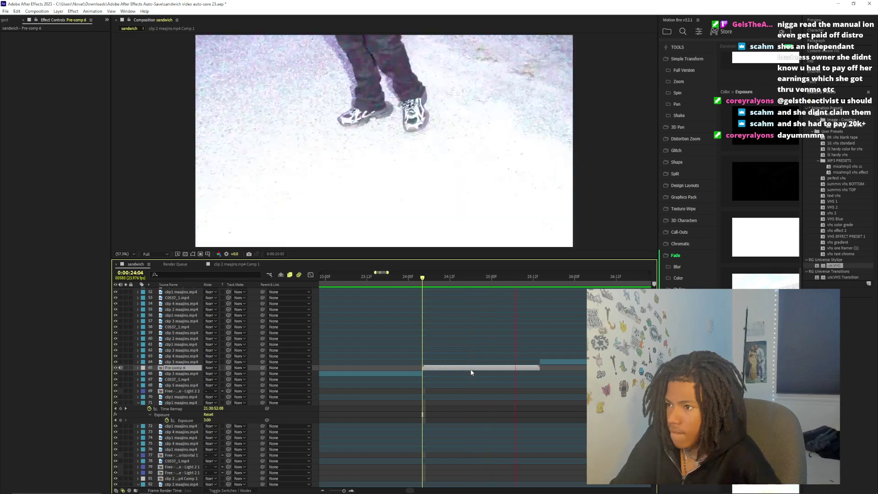
double_click(509, 368)
key("space")
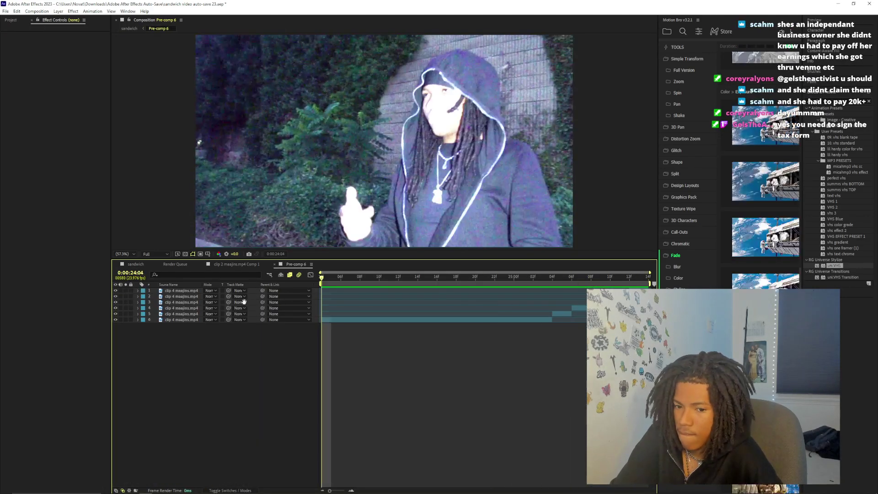
key("space")
key("space")
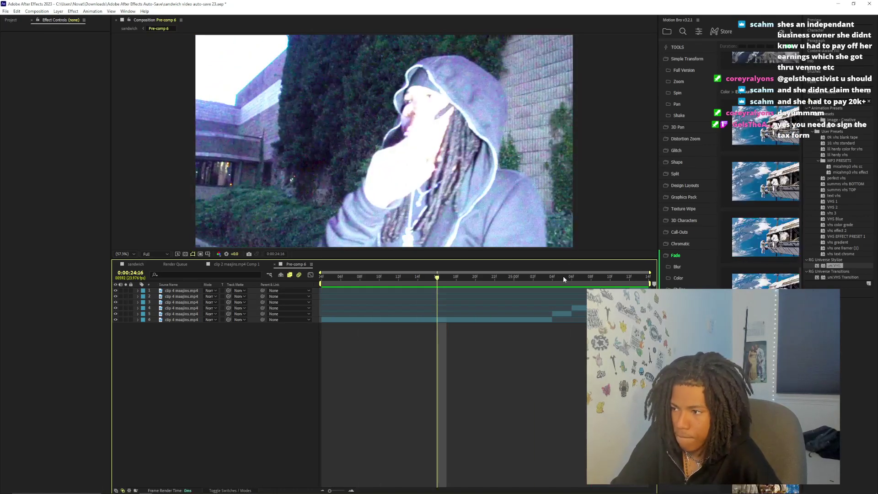
left_click(544, 277)
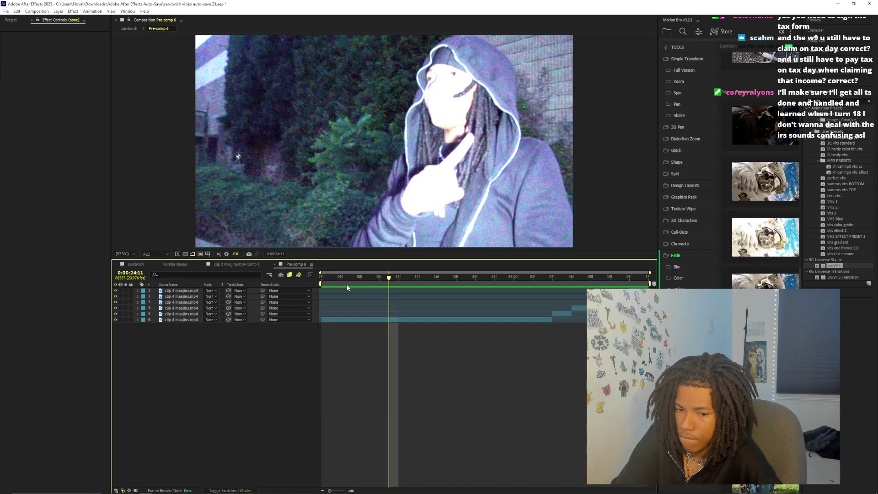
left_click_drag(365, 276, 320, 293)
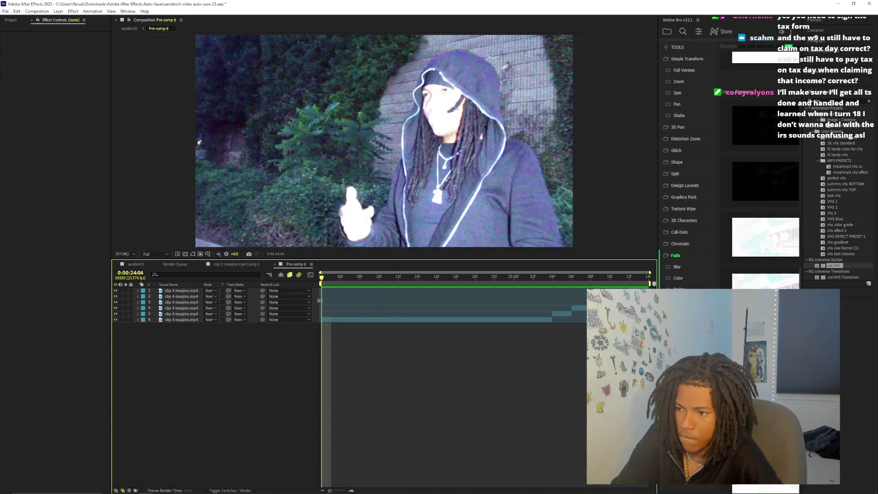
key("space")
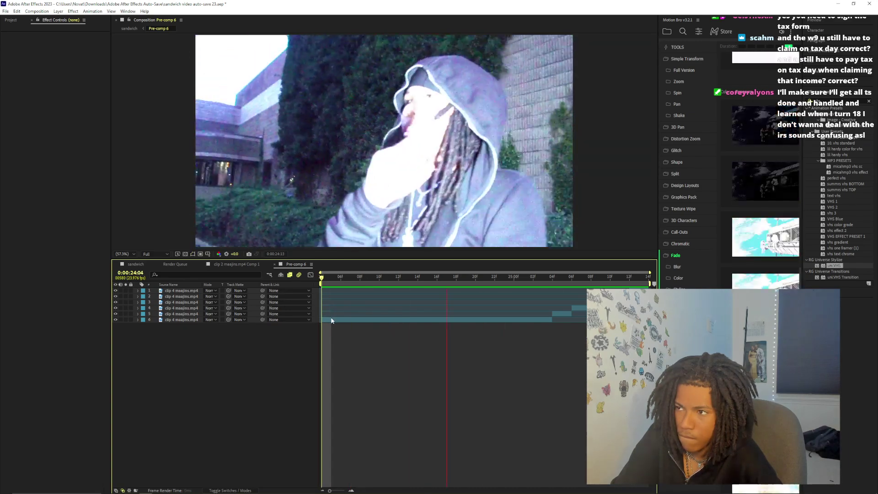
key("space")
left_click(129, 29)
left_click_drag(426, 281, 420, 281)
left_click(422, 280)
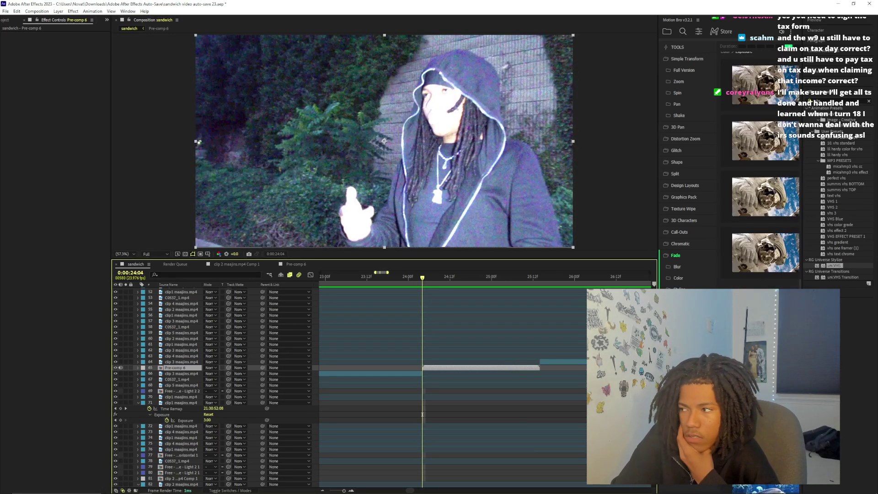
Add the Fade Exposure Light flash at 24:04, duplicate it to 25:14, and place it above clip 3
left_click(767, 261)
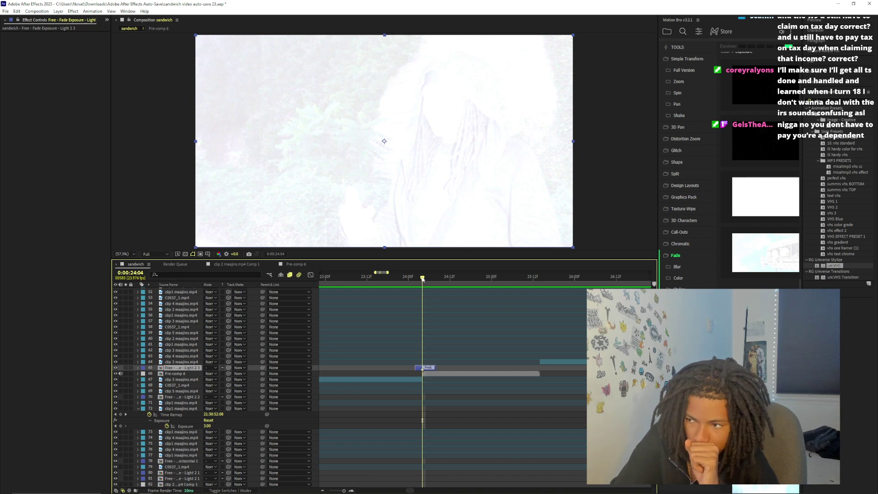
left_click_drag(417, 281, 539, 297)
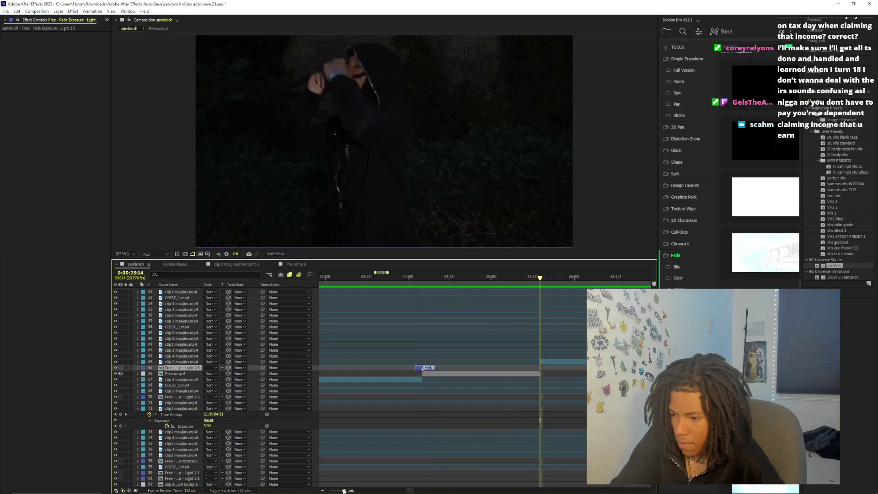
left_click_drag(344, 491, 343, 491)
key("ctrl+d")
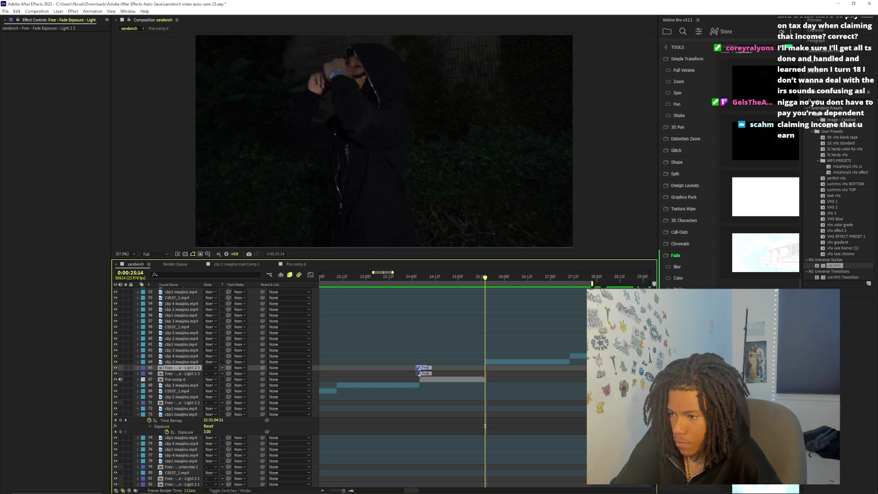
left_click_drag(418, 369, 483, 380)
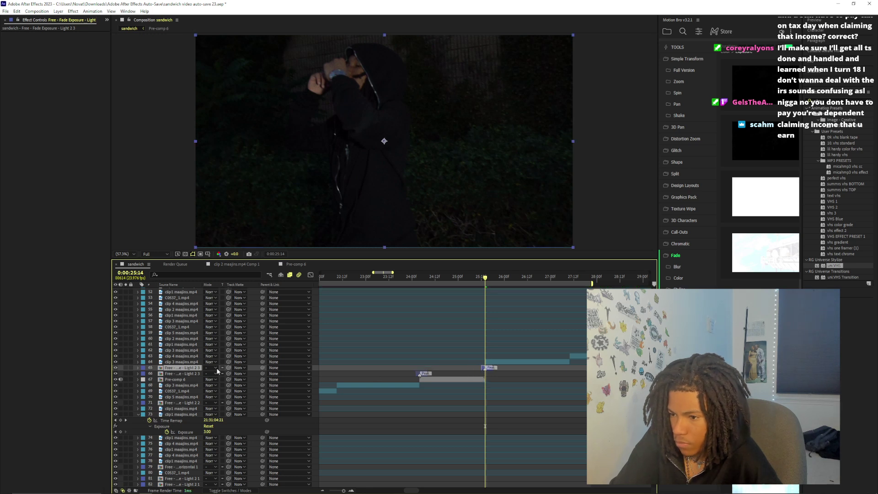
left_click_drag(199, 370, 190, 362)
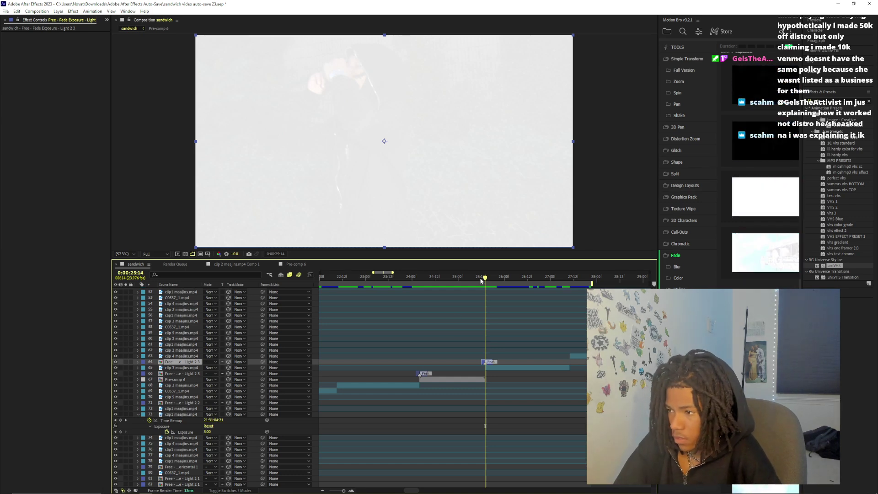
Replay the sandwich comp's cuts from 22:04 to about 24 seconds and zoom the timeline in
left_click_drag(480, 281, 403, 290)
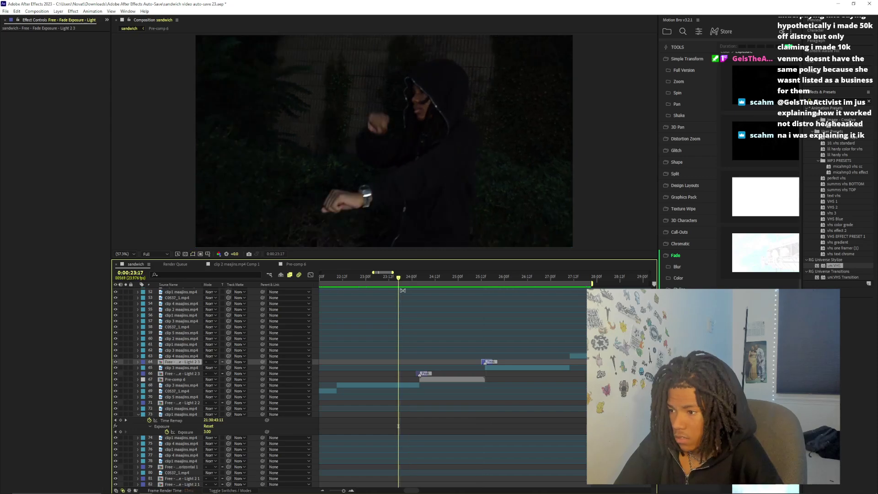
key("space")
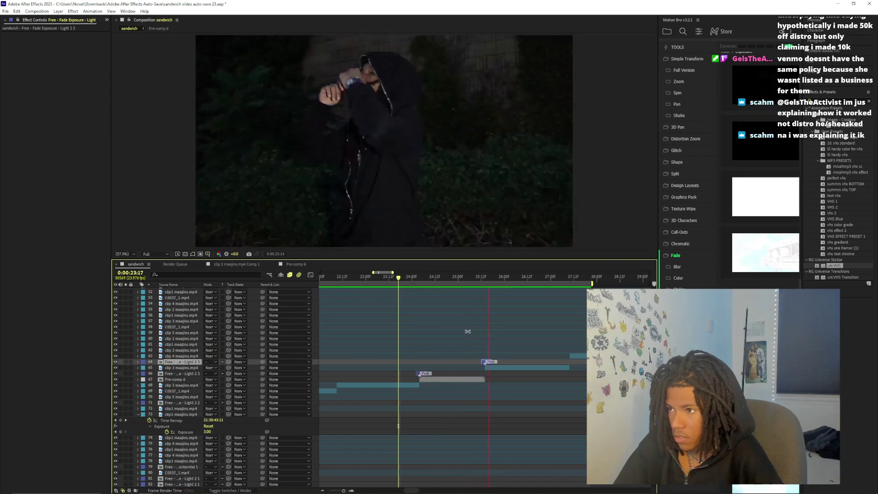
left_click(406, 277)
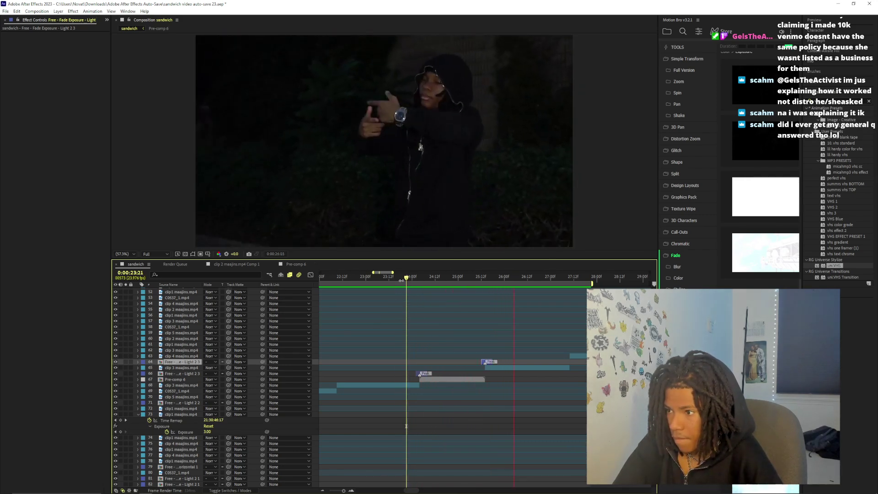
left_click(327, 277)
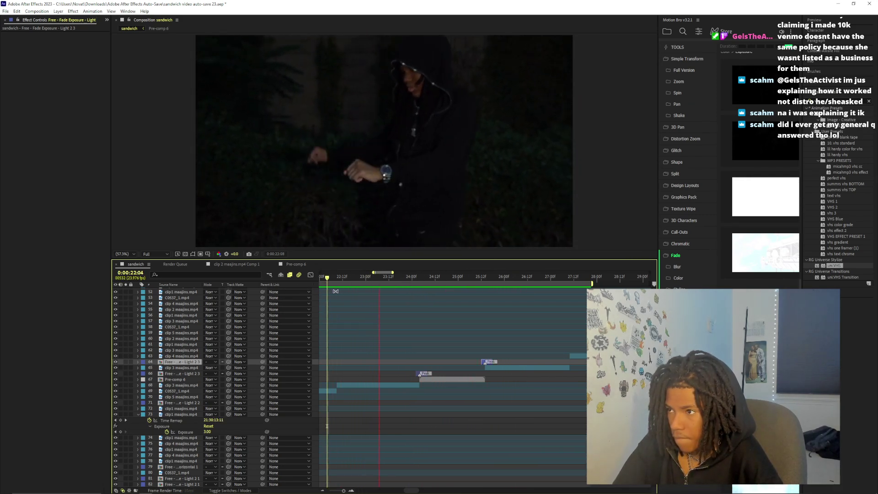
left_click(340, 385)
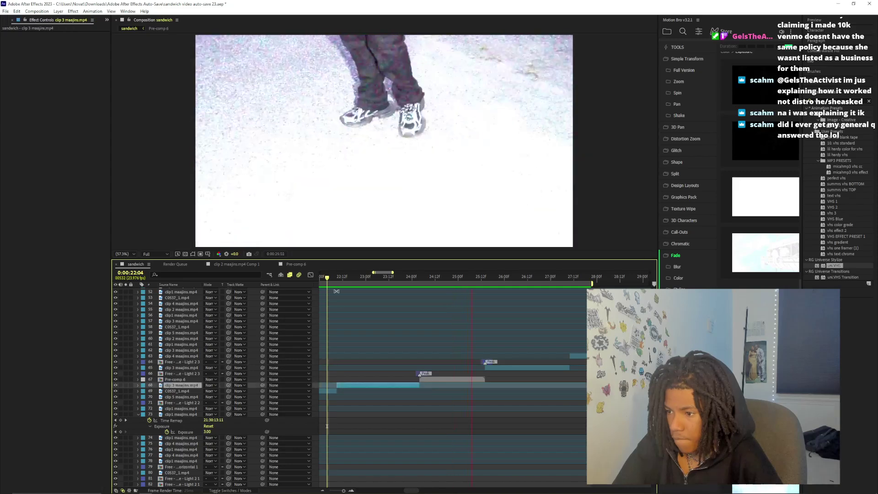
left_click(328, 278)
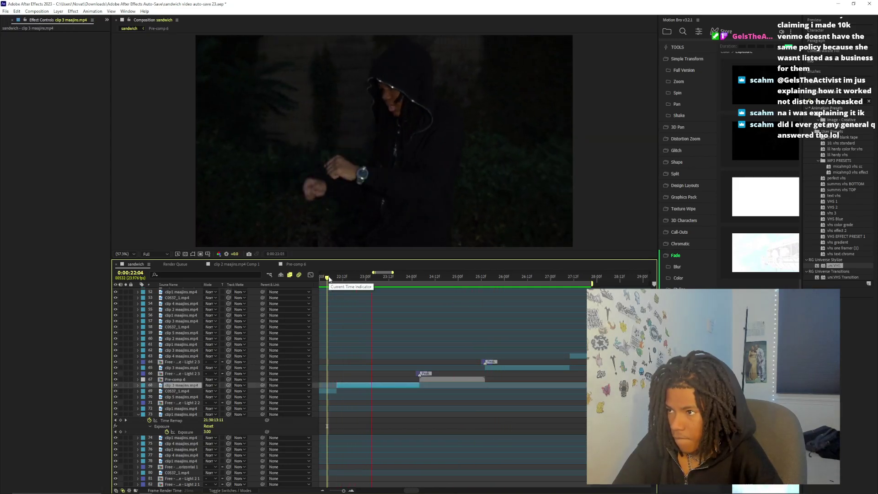
key("space")
left_click(347, 381)
left_click(337, 278)
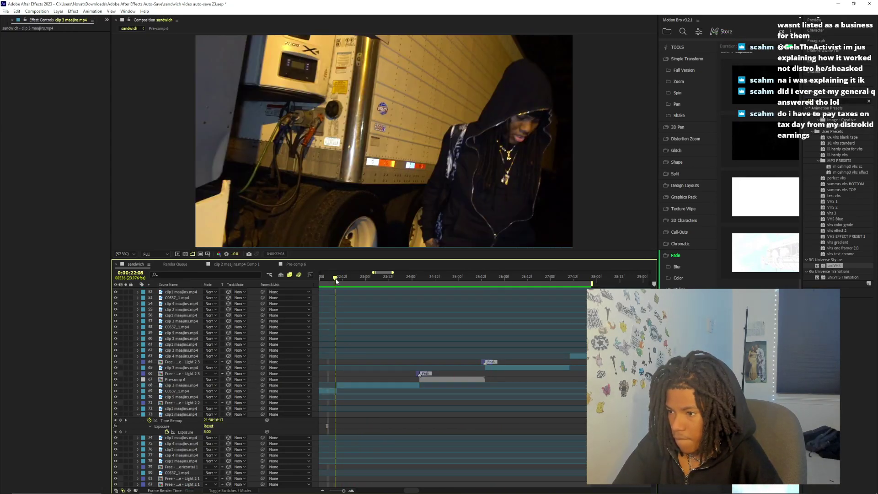
left_click_drag(342, 492, 344, 493)
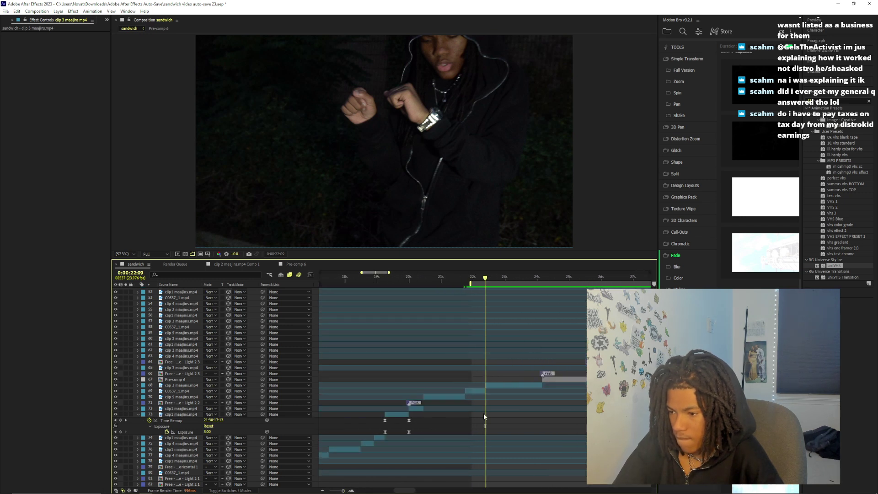
Mark 21:13 as the work-area start with B and preview through to 24:19
left_click(487, 388)
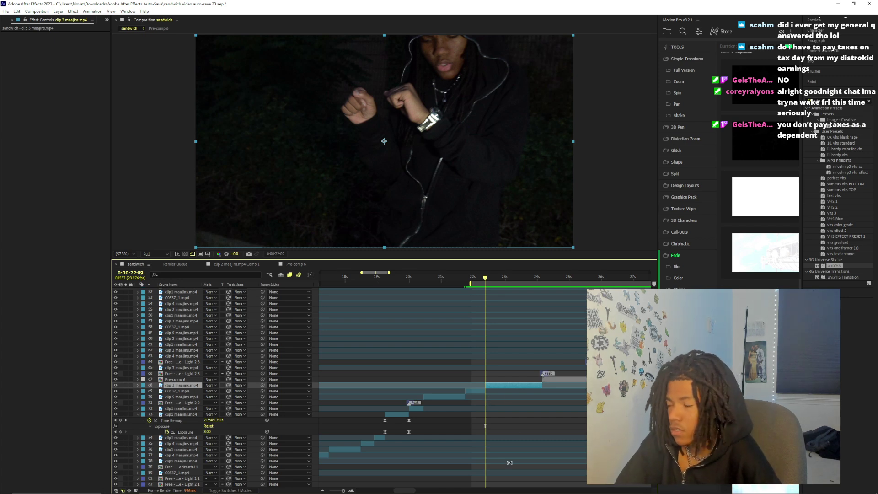
left_click(527, 279)
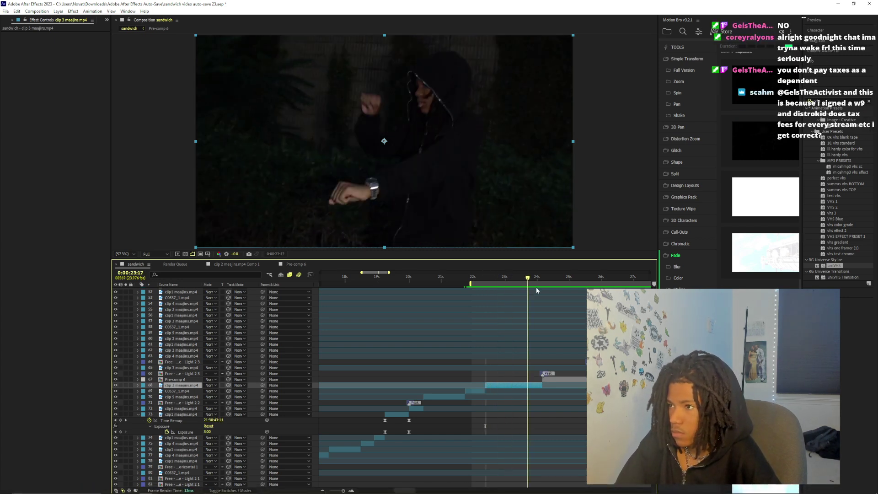
left_click_drag(528, 279, 459, 279)
key("b")
key("space")
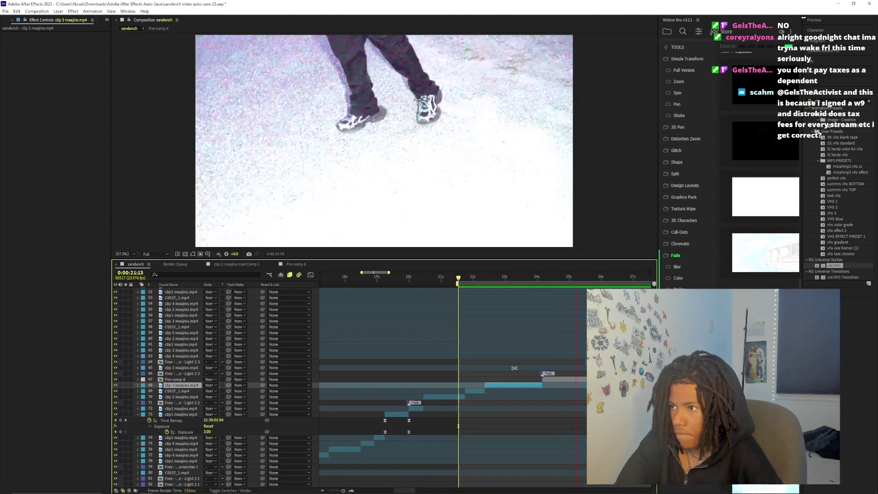
left_click(563, 275)
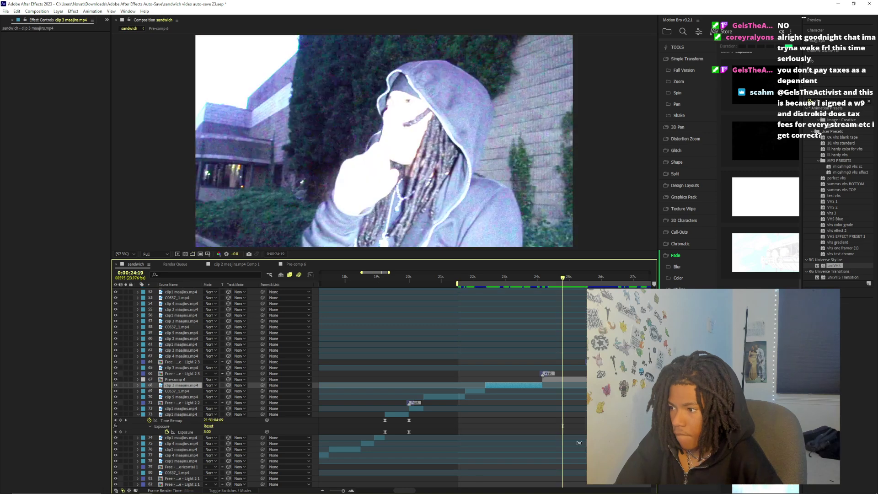
key("space")
key("space")
Inside Pre-comp 6, split layer 5 at 25:05 and layer 4 at 25:07
double_click(578, 379)
left_click(554, 314)
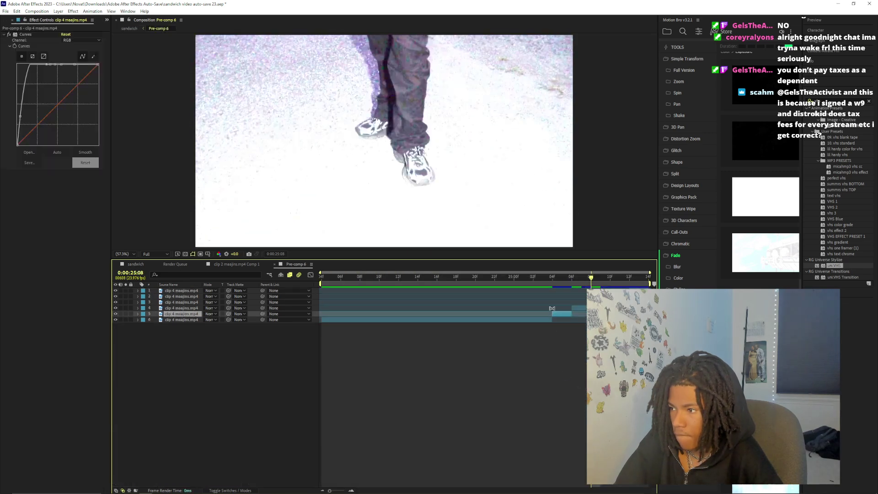
left_click_drag(556, 278, 563, 279)
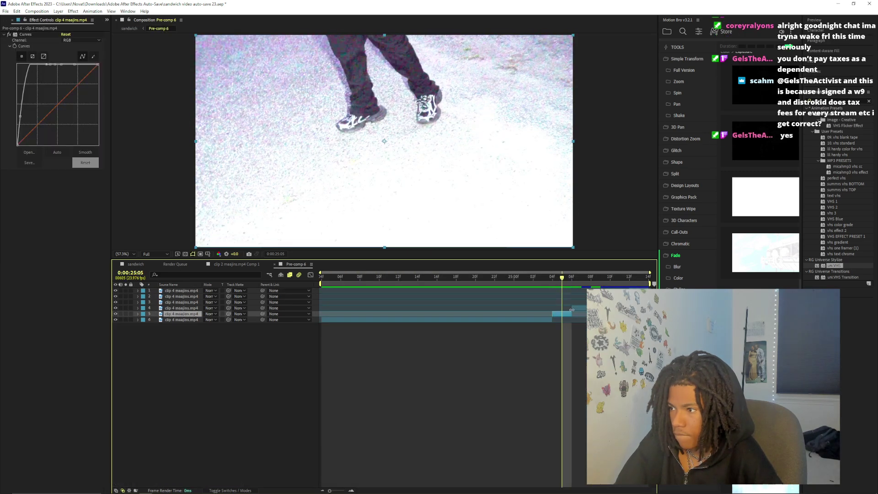
key("ctrl+shift+d")
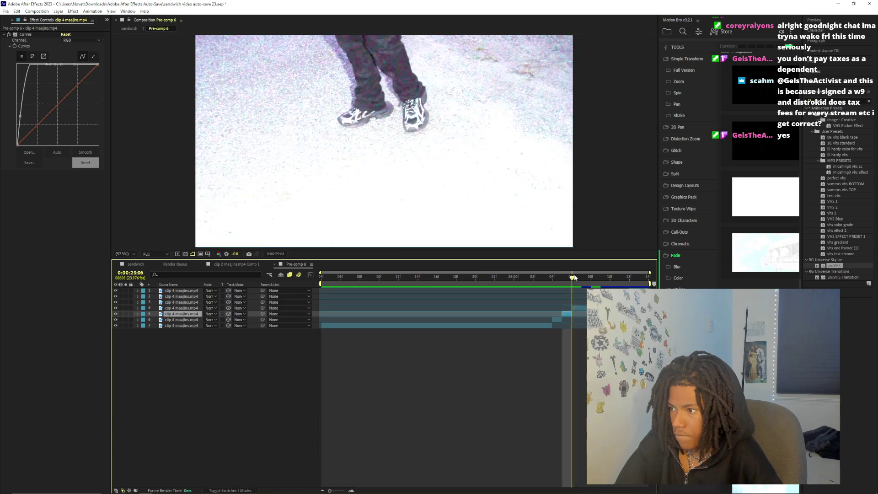
left_click(575, 274)
left_click(580, 308)
key("Page_Down")
key("ctrl+shift+d")
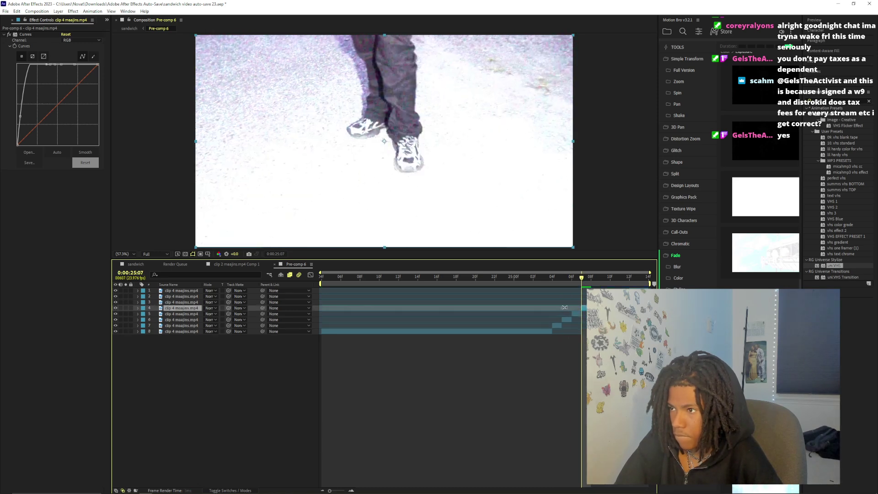
At 25:08, slip layer 3's footage to a different moment and duplicate it
key("Page_Down")
key("ctrl+Up")
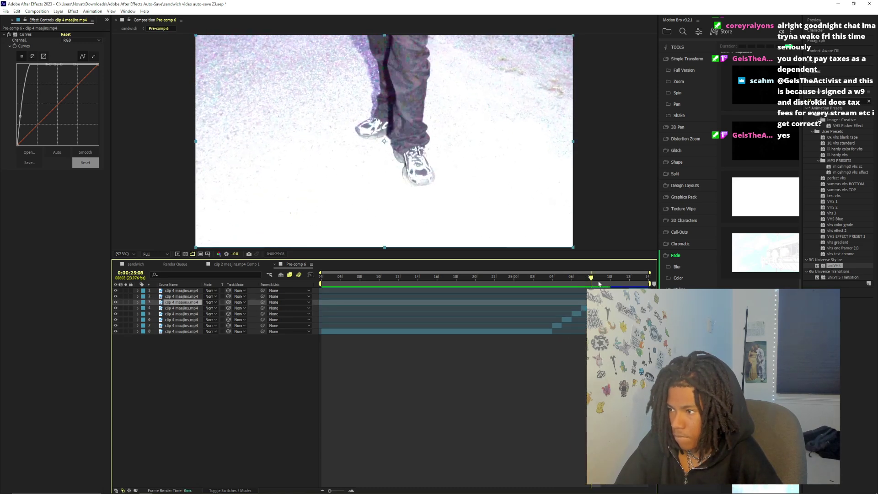
left_click_drag(558, 304, 640, 305)
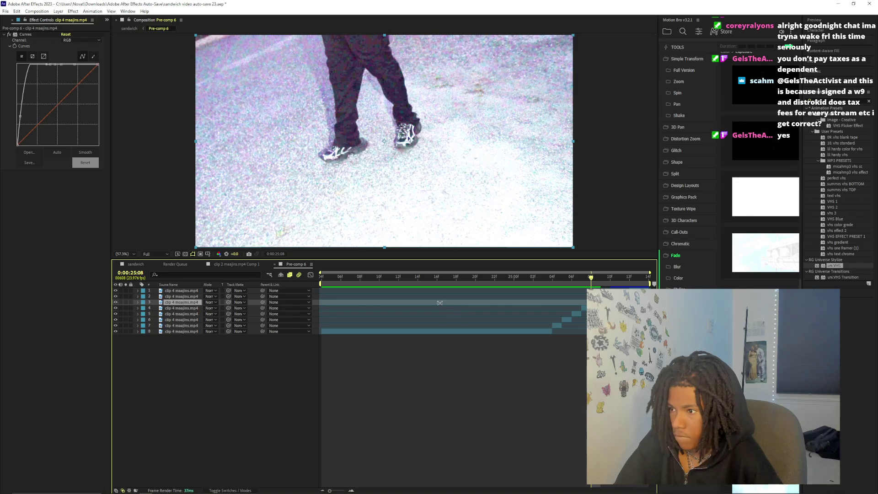
left_click_drag(440, 302, 486, 303)
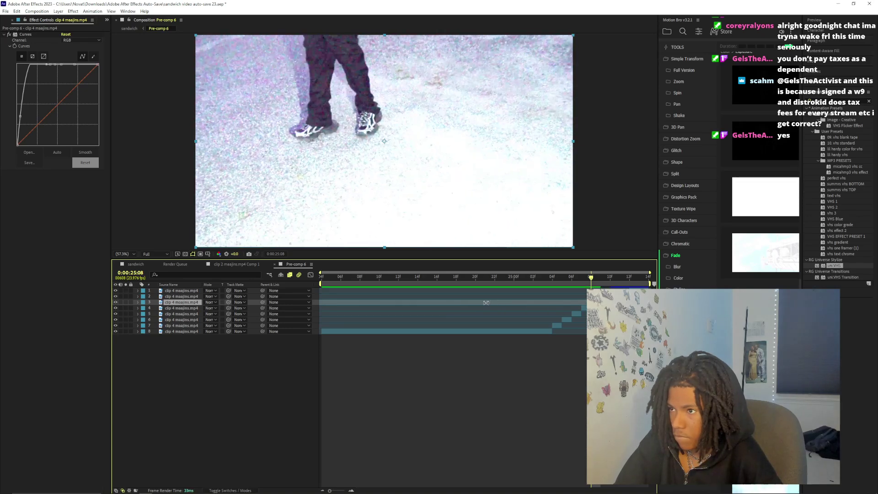
key("ctrl+d")
key("Page_Down")
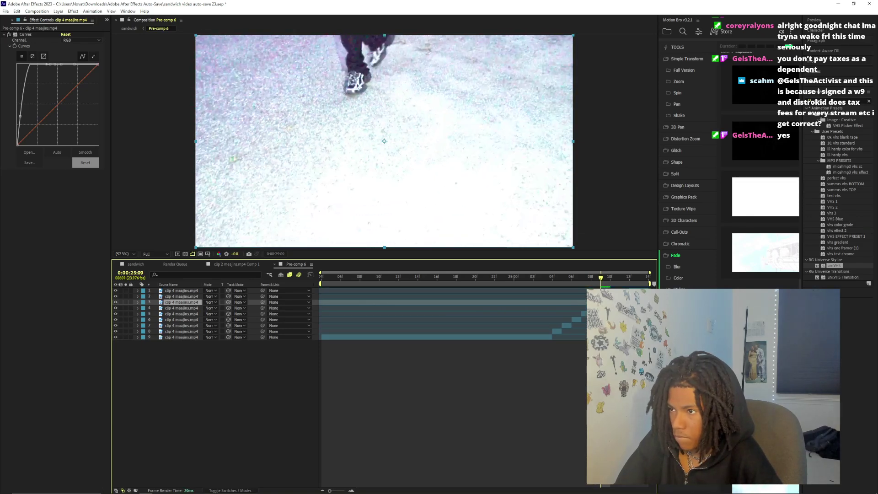
key("Page_Down")
Slip the footage of layers 2 and 1 to new moments around 25:10–25:12
left_click_drag(476, 297, 363, 298)
left_click_drag(545, 297, 437, 286)
left_click(629, 279)
left_click_drag(322, 292, 486, 292)
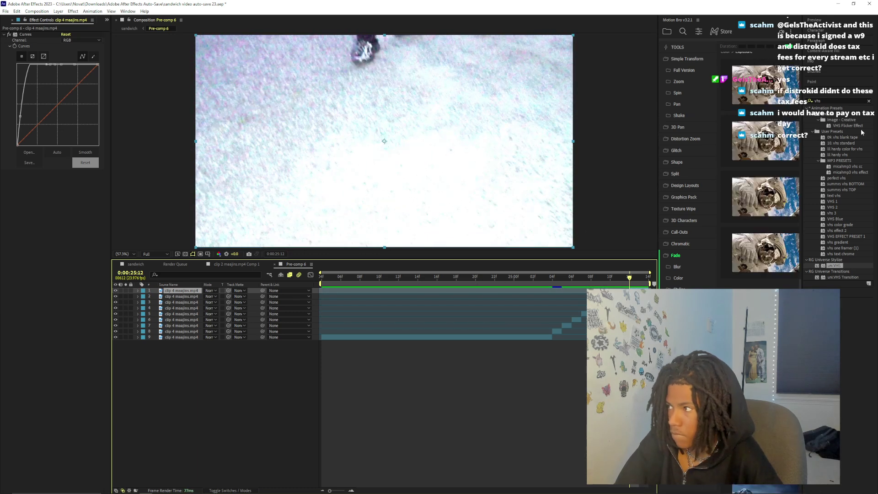
left_click_drag(826, 101, 801, 99)
type("exposure")
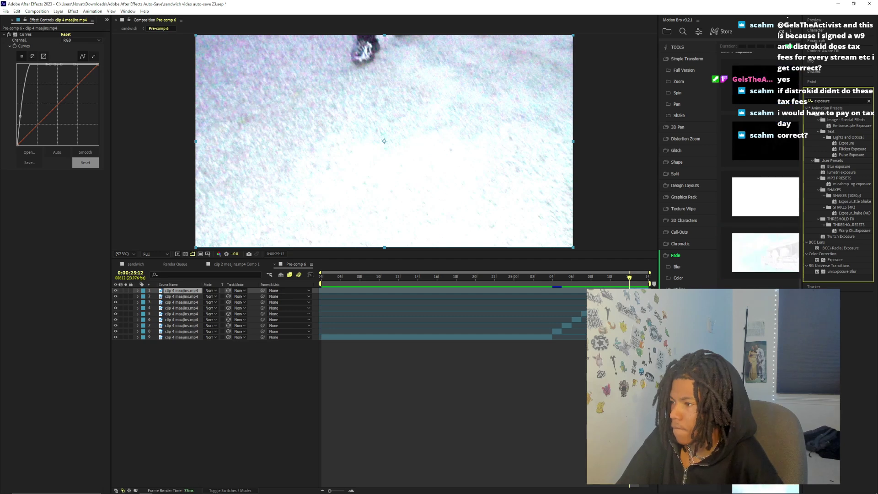
Add a Color Correction > Exposure effect to layer 1 of Pre-comp 6 set to 1.00
right_click(633, 291)
mouse_move(668, 189)
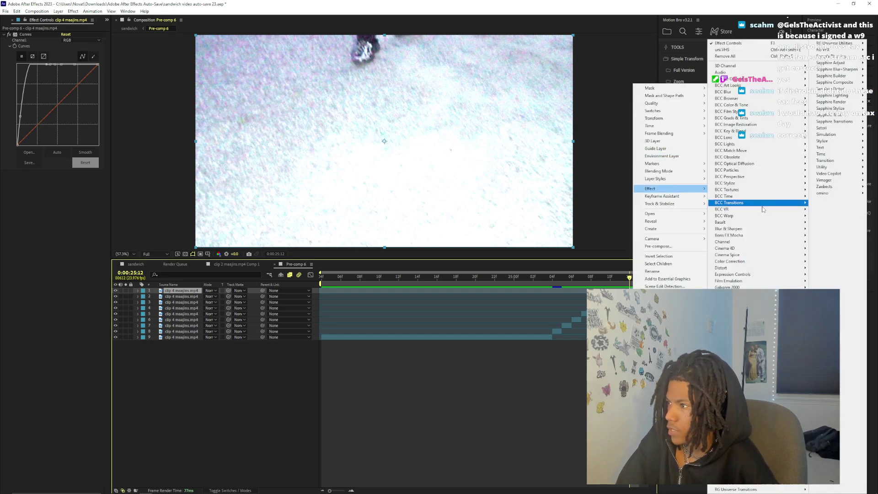
mouse_move(746, 263)
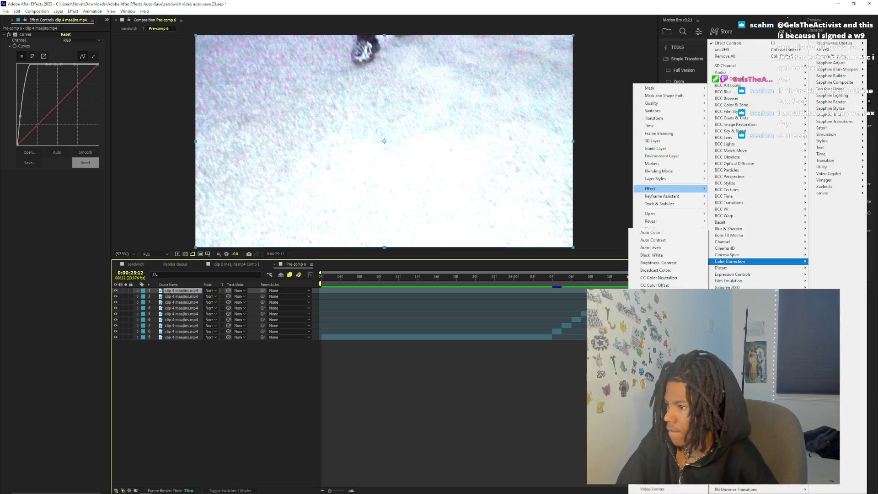
left_click(652, 384)
left_click(65, 190)
type("1")
key("Return")
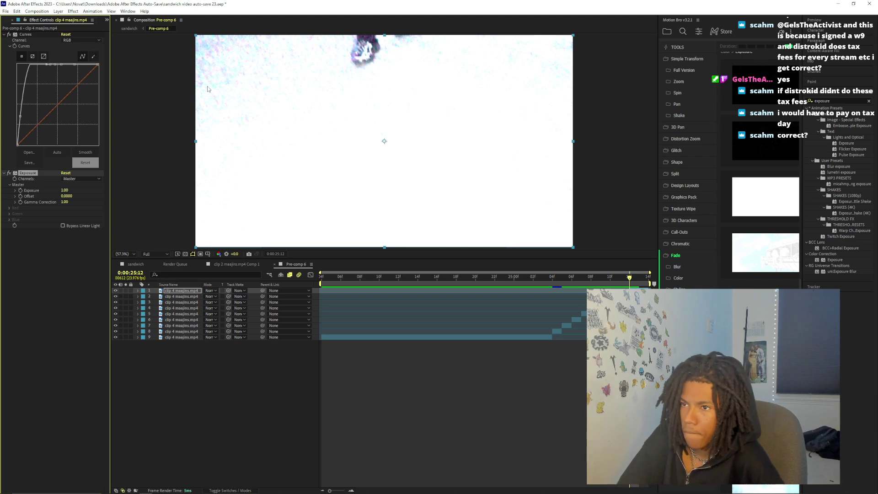
Back in the sandwich comp, scrub around 25:13–25:16 to check the brightened frames
left_click(128, 29)
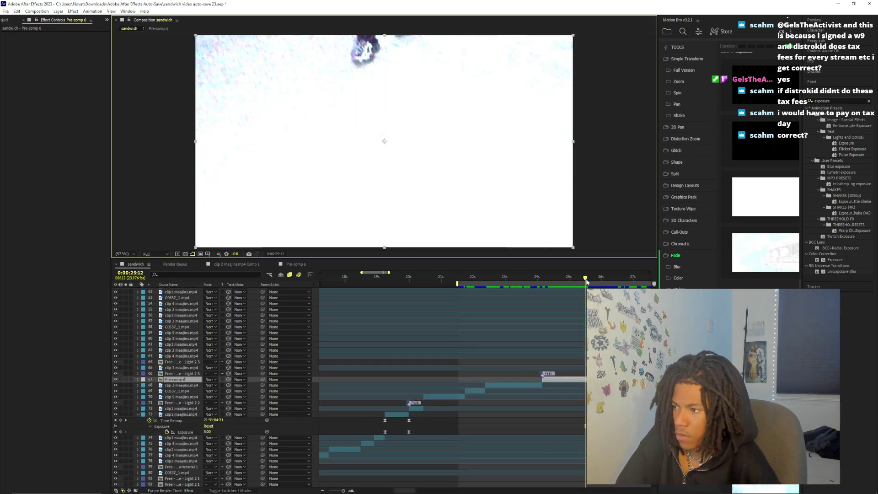
left_click_drag(585, 278, 591, 279)
scroll(557, 317, "right", 1)
left_click_drag(556, 315, 554, 382)
Reopen Pre-comp 6, select layers 6 to 4 and preview from 25:02
double_click(554, 382)
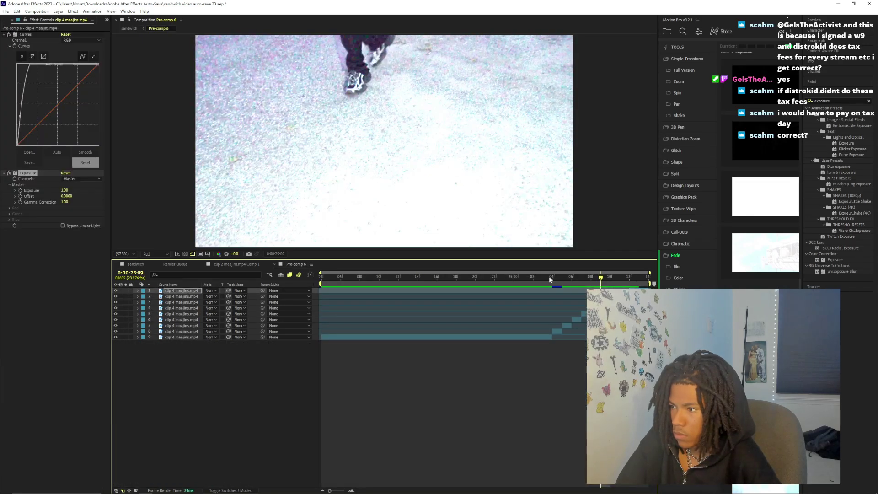
left_click_drag(550, 280, 572, 289)
left_click(577, 320)
left_click(584, 314)
key("ctrl+Up")
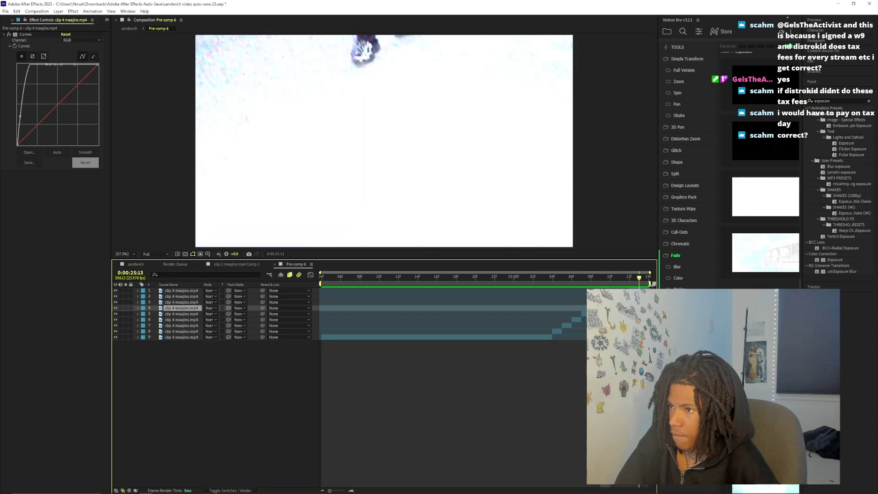
left_click_drag(652, 285, 532, 300)
key("space")
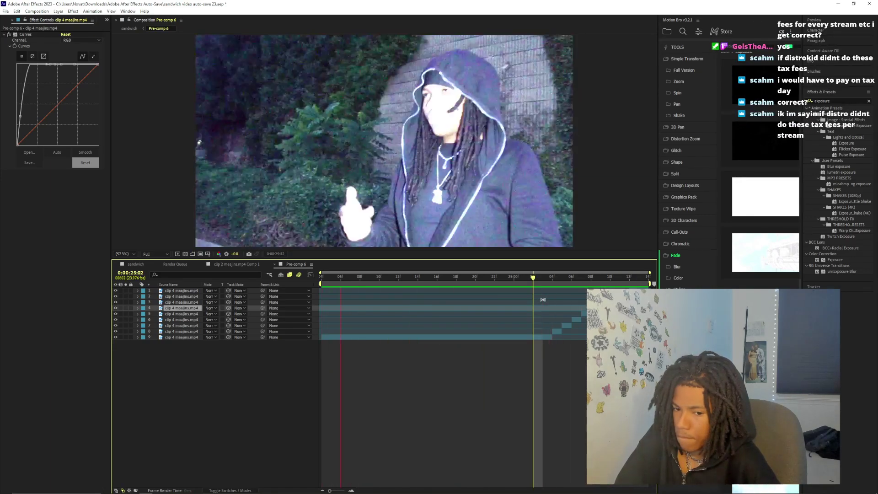
key("space")
key("space")
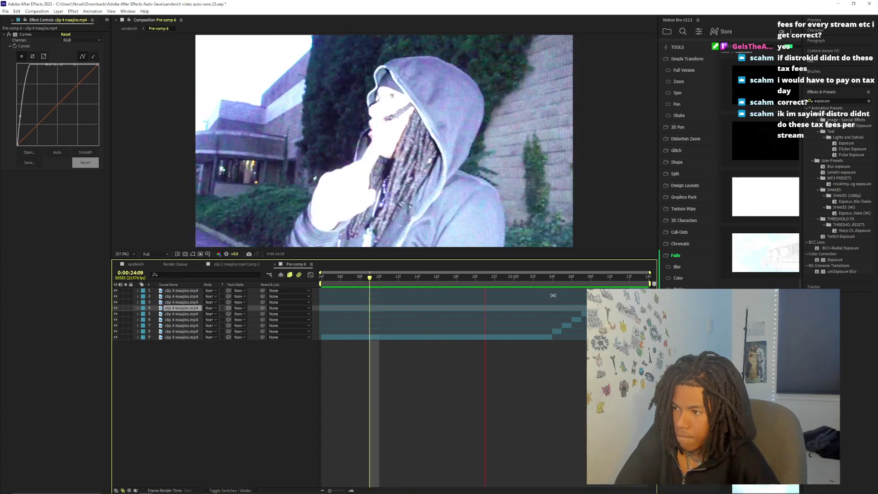
Compare frames 25:03 to 25:05 where the feet footage cuts to the hooded figure
left_click(555, 275)
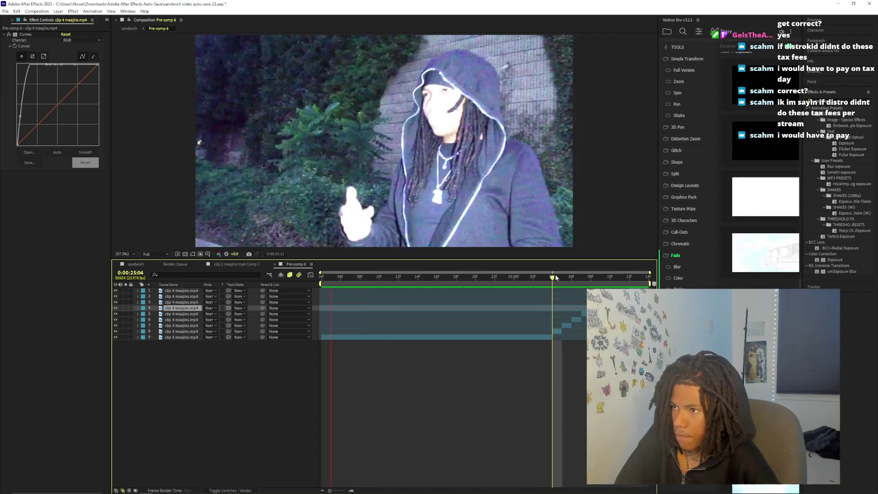
left_click(567, 278)
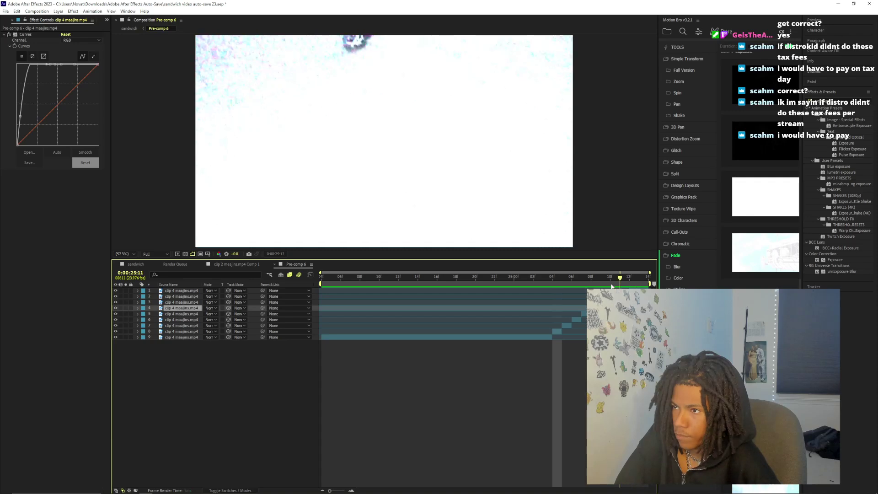
left_click_drag(634, 287, 556, 298)
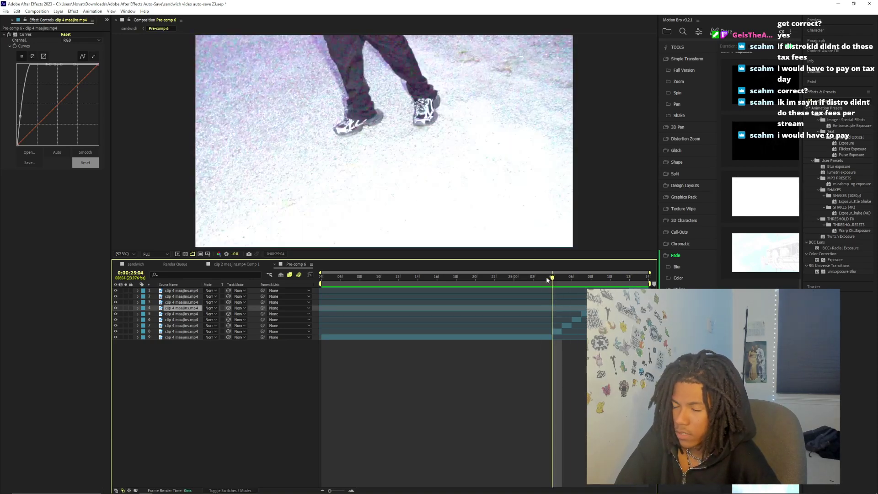
left_click(542, 279)
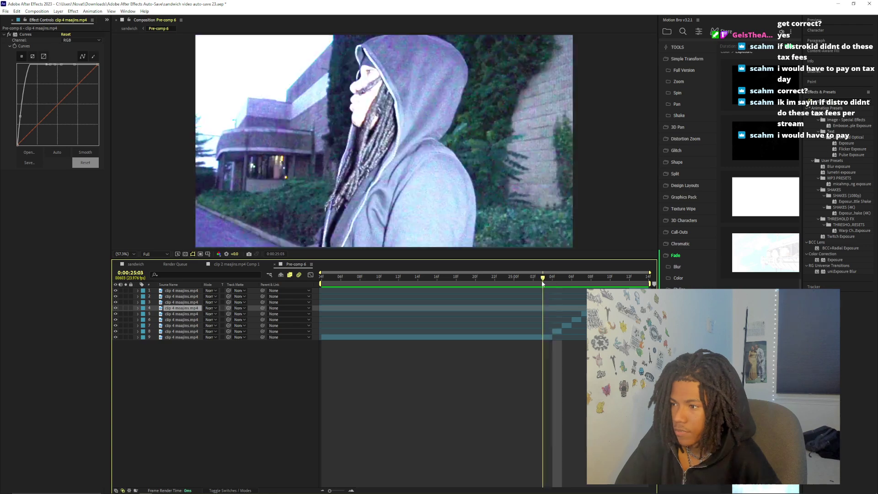
left_click_drag(543, 284, 550, 294)
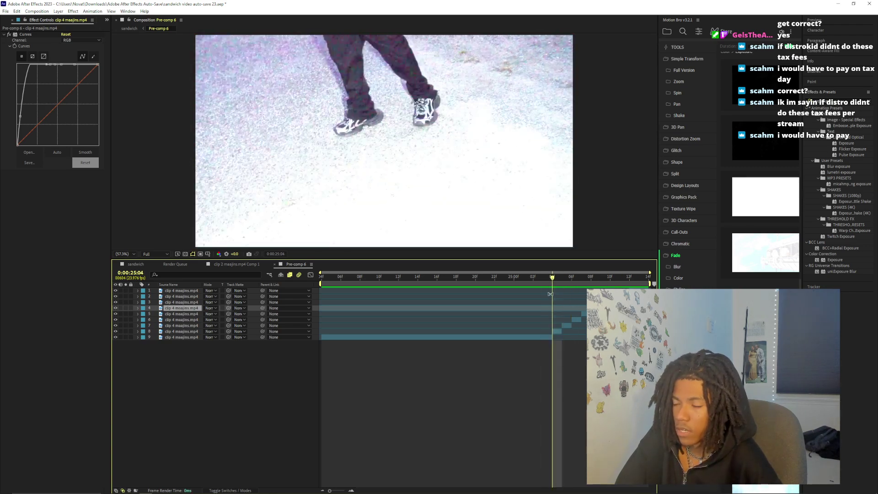
In the sandwich comp, zoom the timeline in and preview the cut after 25:04
left_click(130, 28)
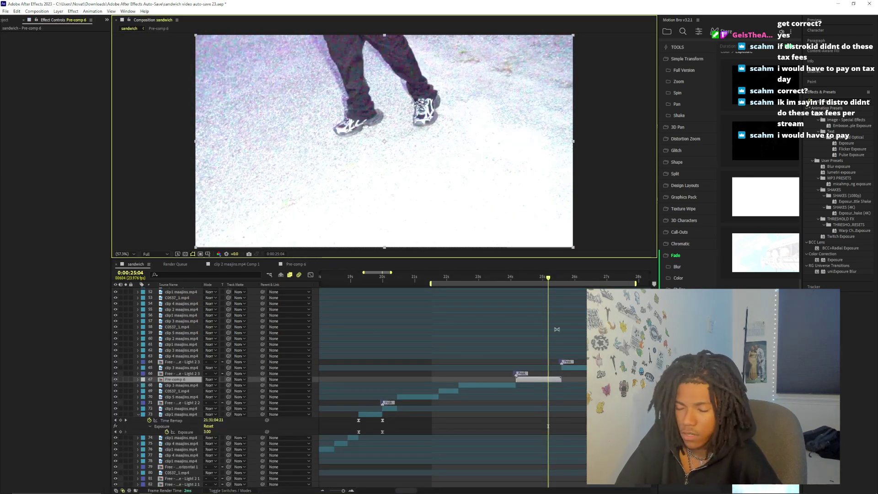
left_click_drag(344, 491, 344, 492)
key("space")
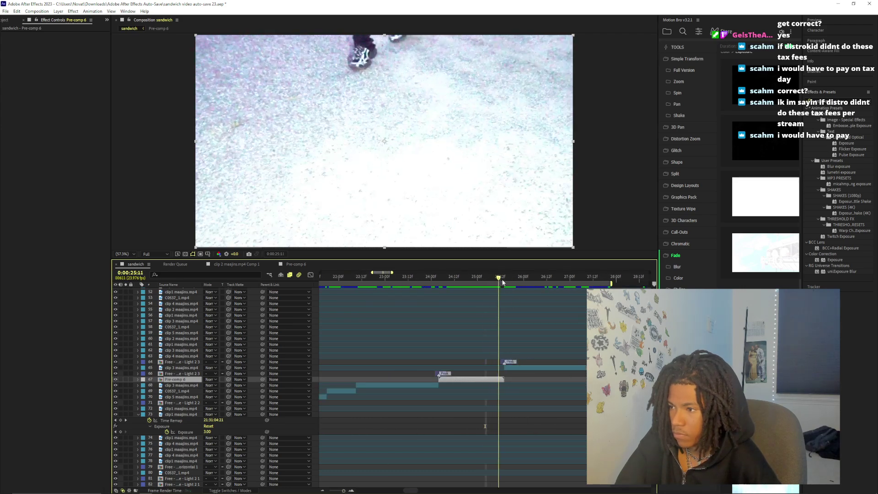
key("space")
left_click_drag(480, 293, 491, 316)
Pre-compose all the staggered clip 4 layers of Pre-comp 6 into Pre-comp 7
double_click(483, 376)
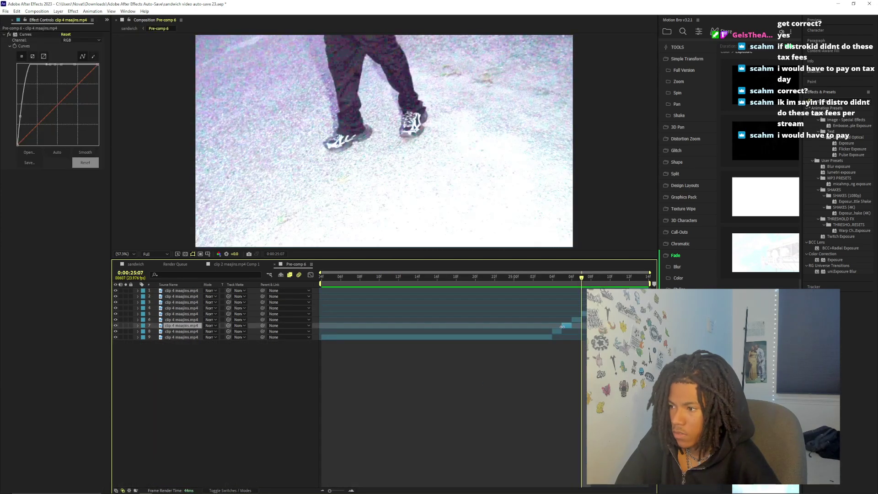
key("ctrl+a")
right_click(631, 288)
left_click(654, 247)
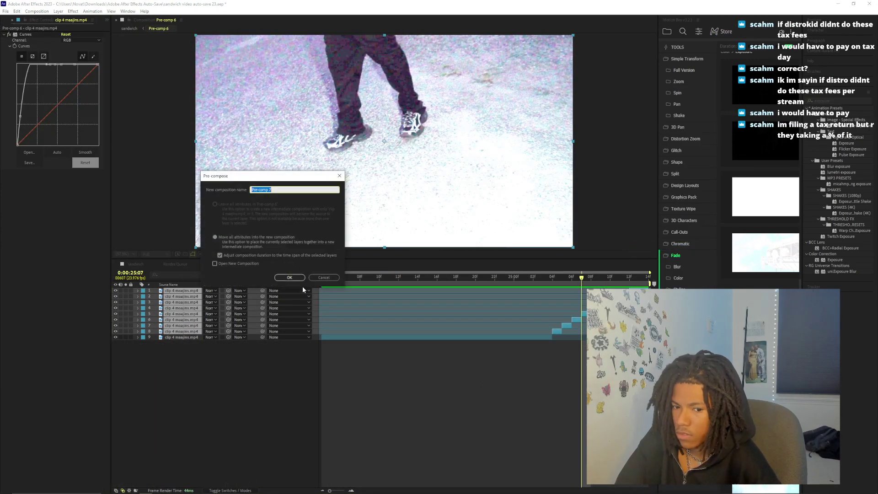
left_click(276, 278)
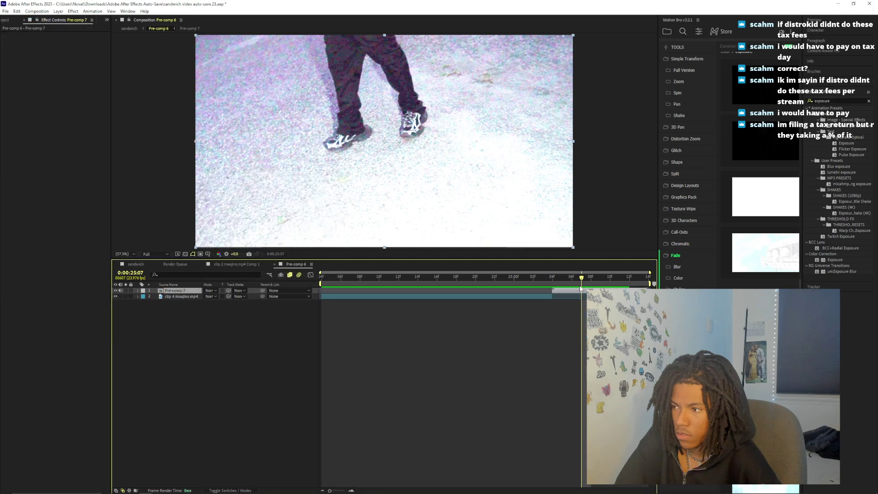
Time-reverse the Pre-comp 7 layer, preview it, and inspect Pre-comp 7's layer stack
right_click(578, 291)
mouse_move(591, 126)
left_click(672, 134)
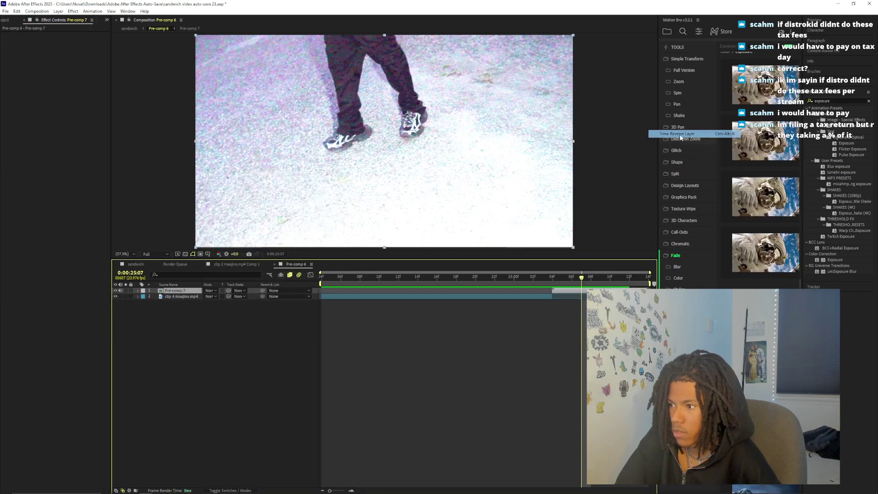
left_click_drag(580, 279, 557, 281)
key("space")
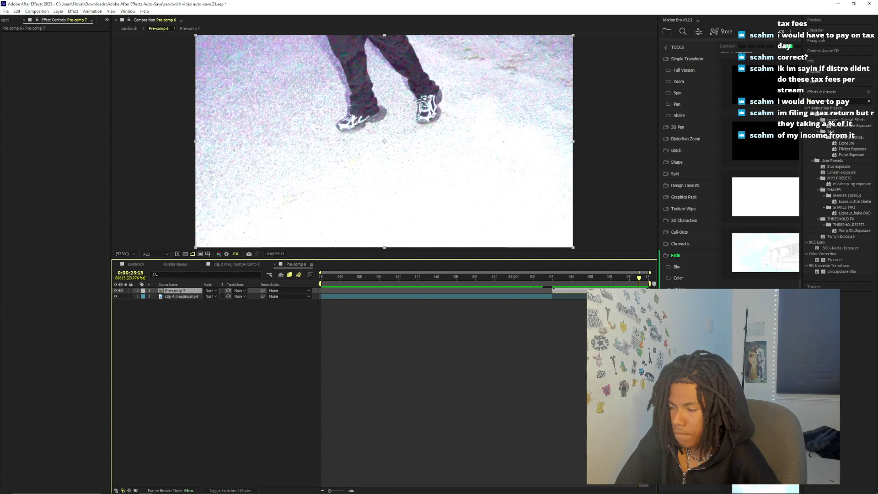
left_click(599, 296)
double_click(599, 291)
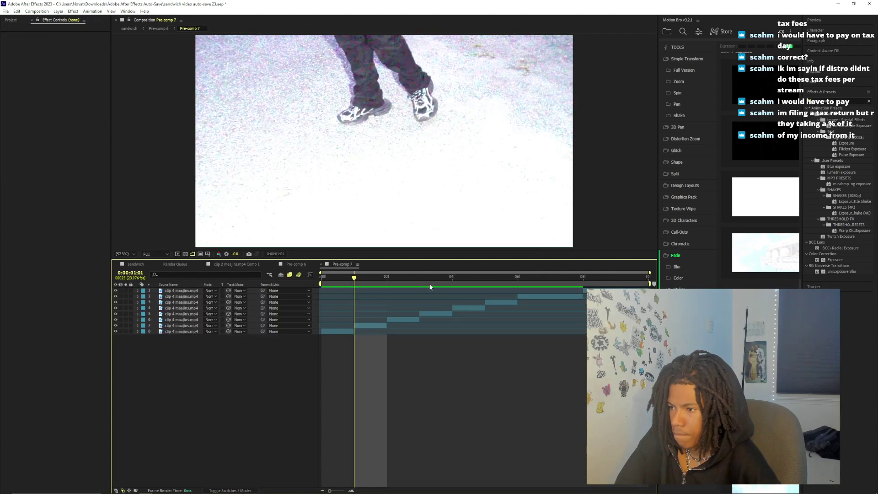
key("space")
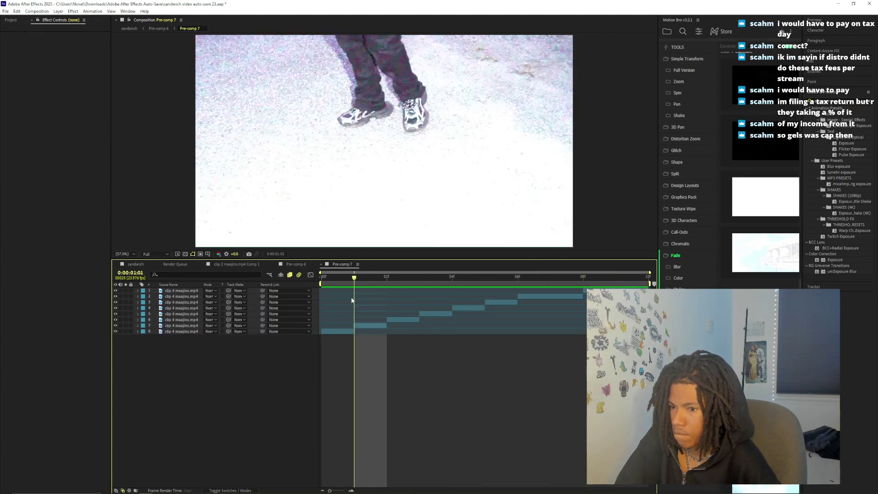
Review the sandwich comp from 24:06 to the 25:04 cut, then reopen and preview Pre-comp 7
left_click(158, 28)
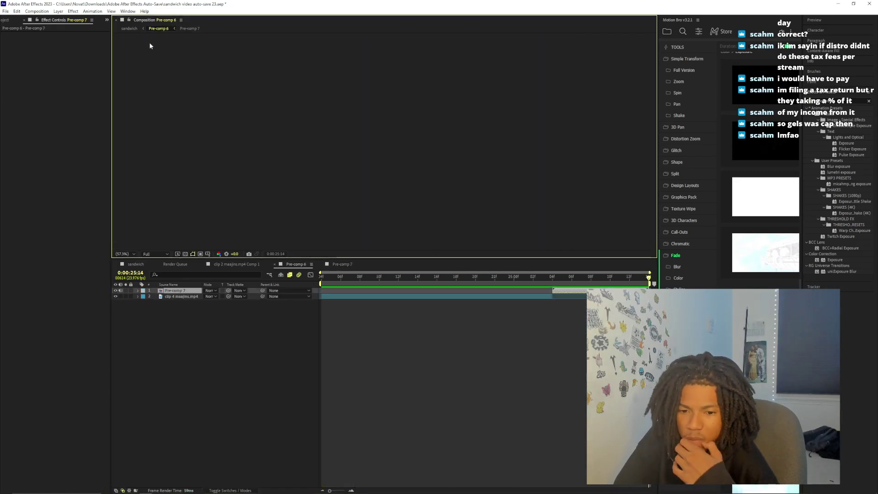
left_click(130, 29)
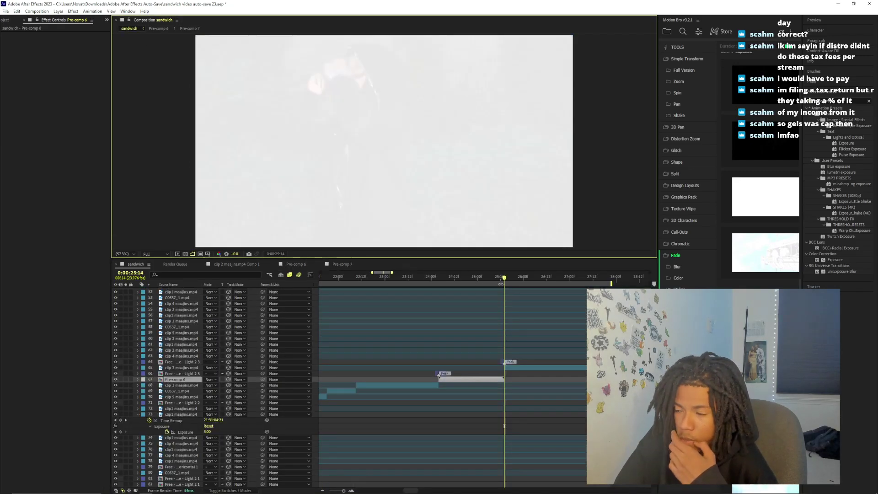
mouse_move(501, 283)
left_mouse_down()
mouse_move(437, 285)
mouse_move(514, 290)
mouse_move(488, 289)
mouse_move(504, 291)
left_mouse_up()
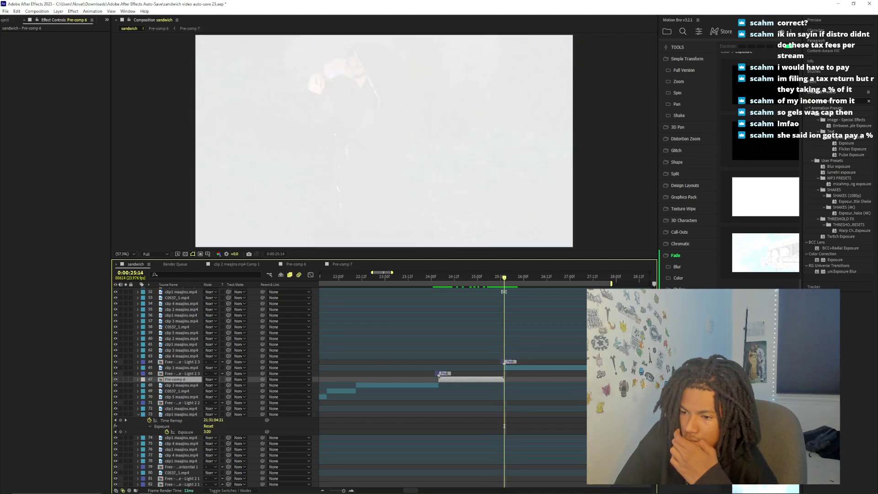
left_click(518, 369)
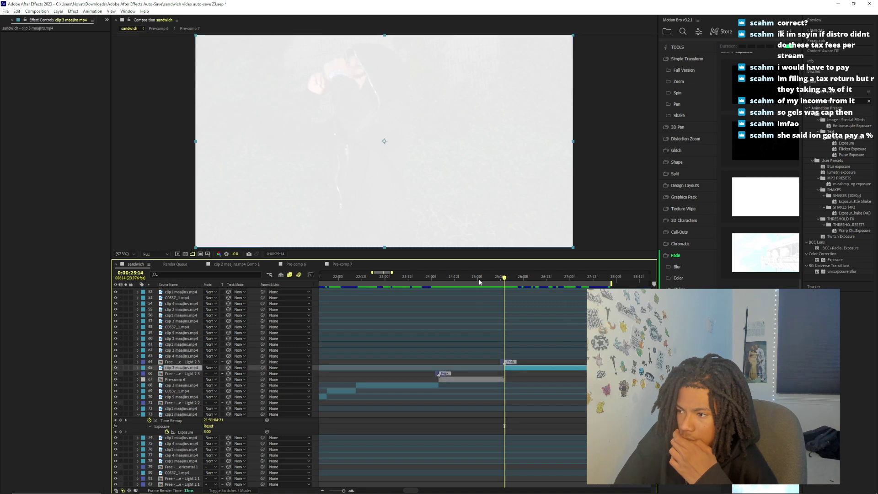
left_click_drag(478, 277, 500, 287)
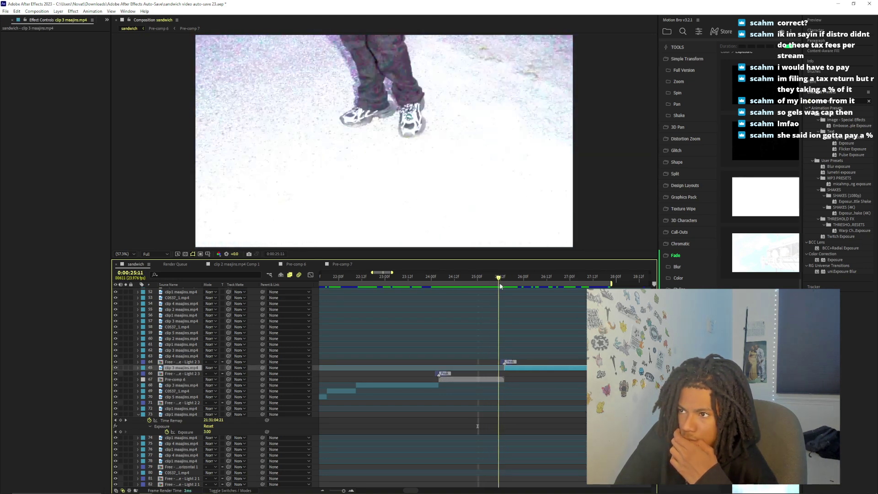
double_click(500, 380)
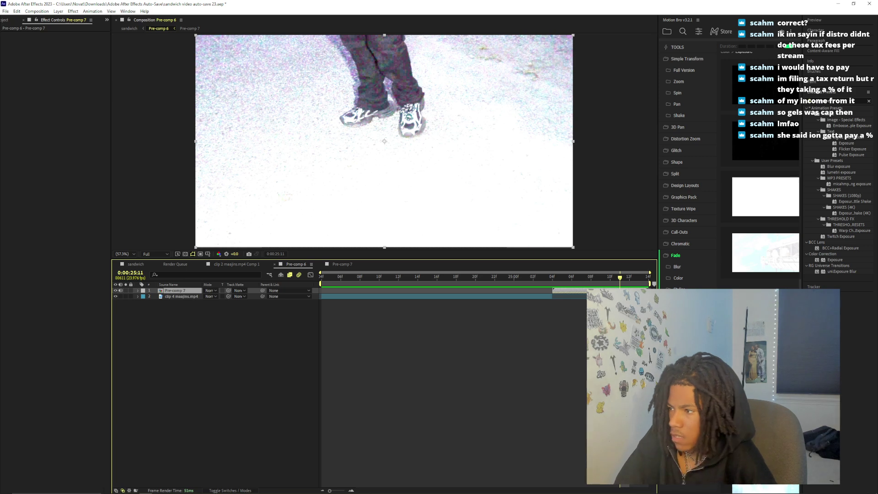
double_click(443, 291)
key("space")
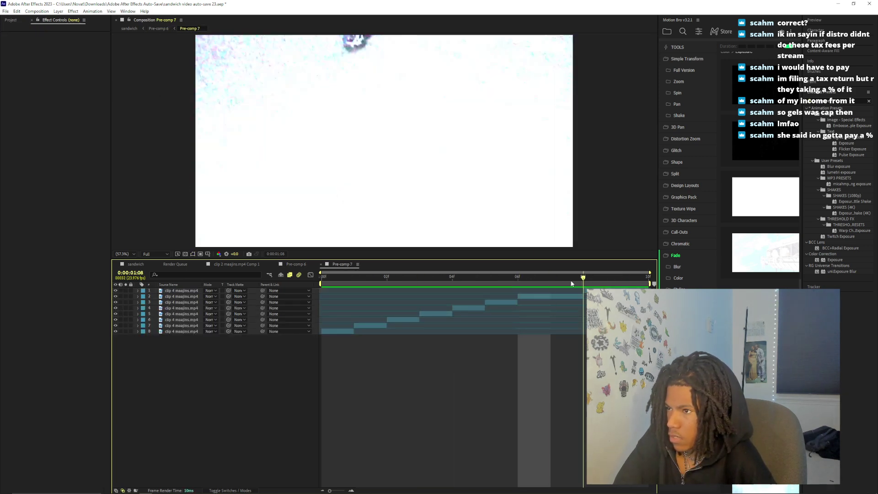
Preview Pre-comp 7's staggered layers from 0:00:01:01
left_click(338, 329)
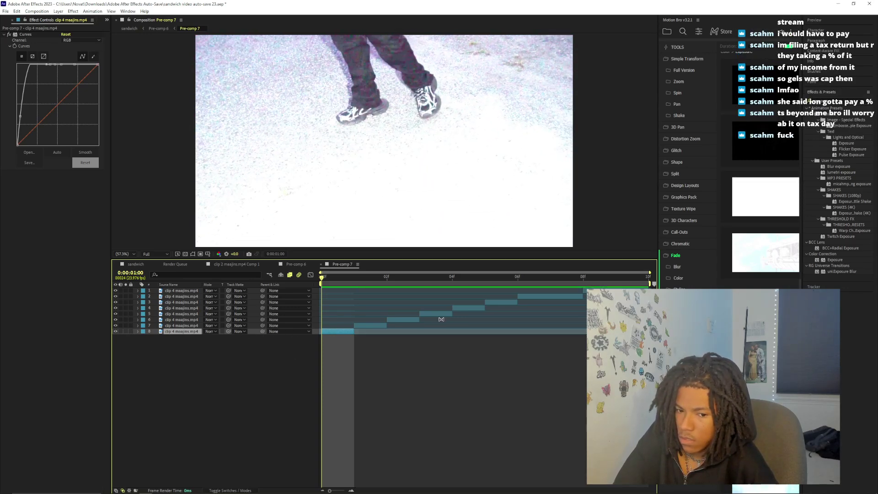
left_click(357, 276)
left_click(360, 320)
left_click(361, 325)
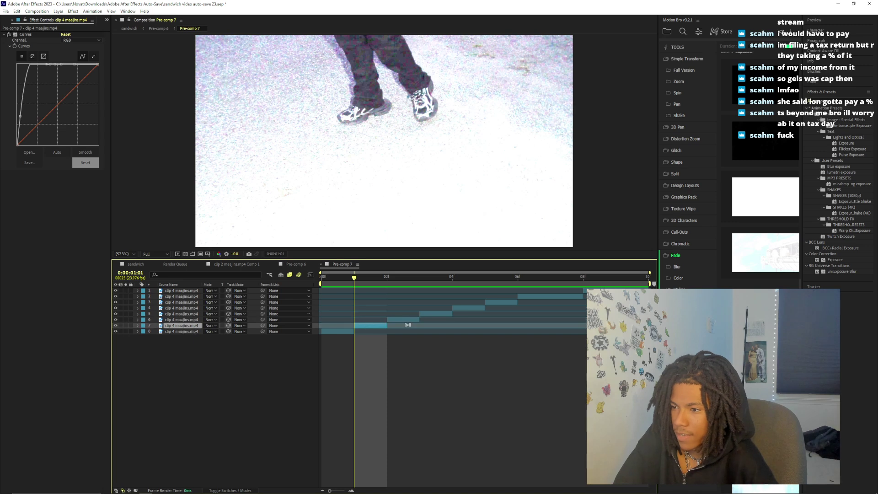
key("space")
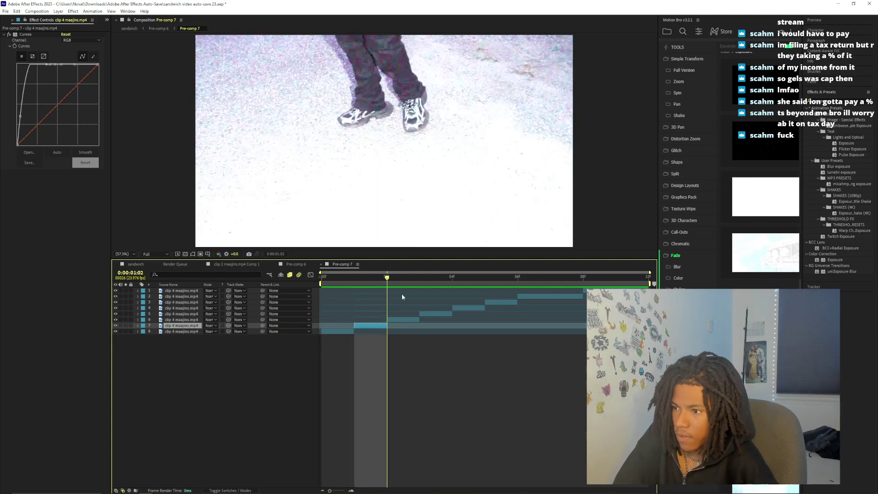
Slip the footage of layers 6, 5 and 4 to different frames around 1:01–1:03
left_click(399, 319)
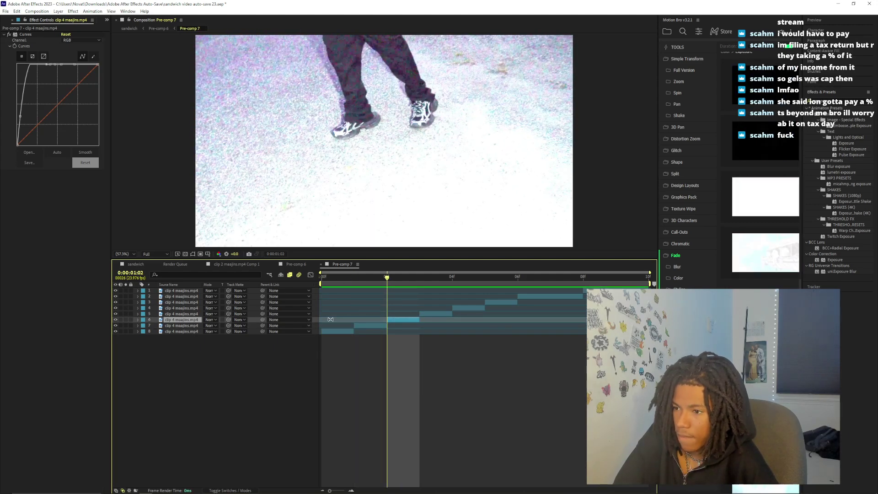
left_click_drag(330, 319, 542, 315)
left_click(421, 278)
left_click(430, 314)
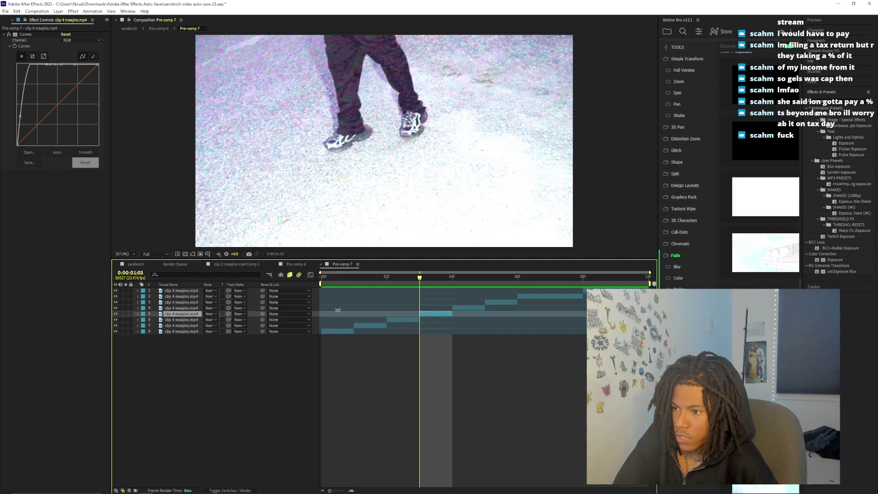
left_click_drag(339, 315, 563, 313)
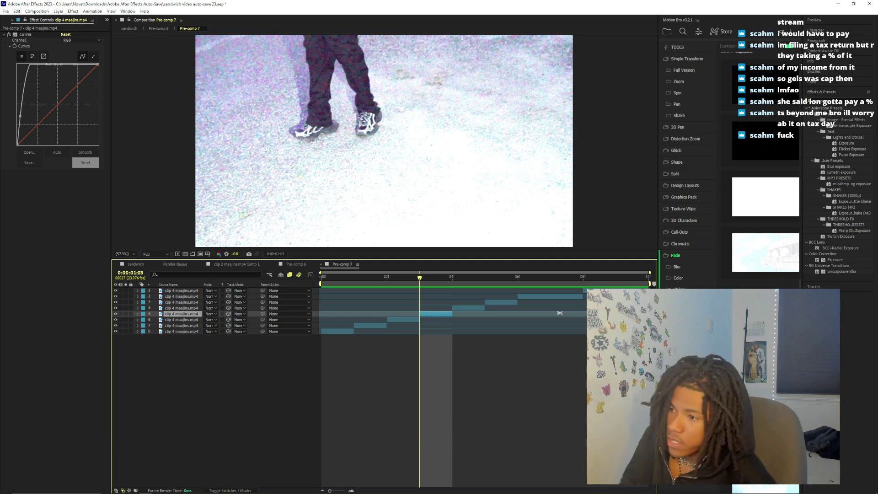
left_click(455, 304)
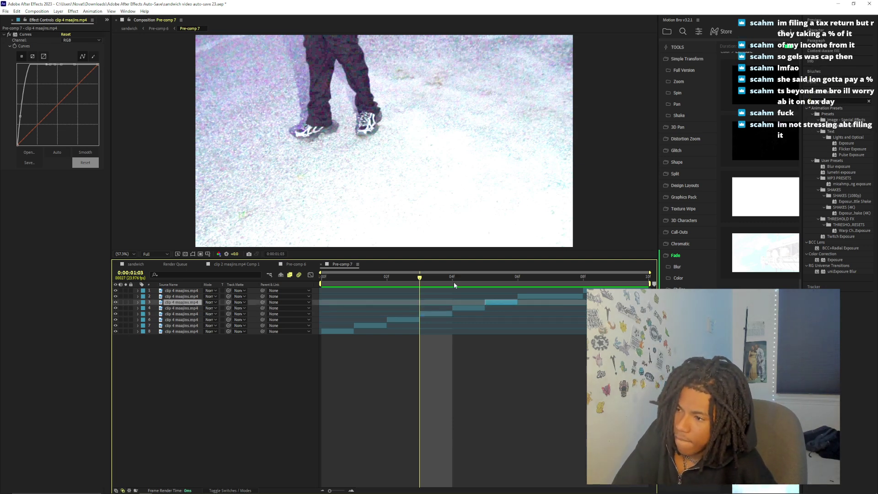
left_click(453, 278)
left_click(464, 312)
left_click_drag(423, 307, 512, 304)
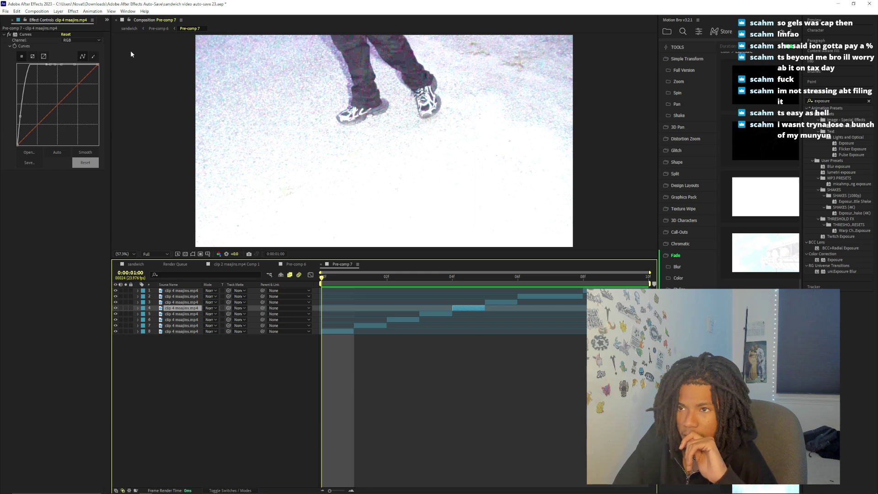
left_click(158, 28)
In the sandwich comp, extend the preview range to about 37:08 and play past the cut
left_click(130, 29)
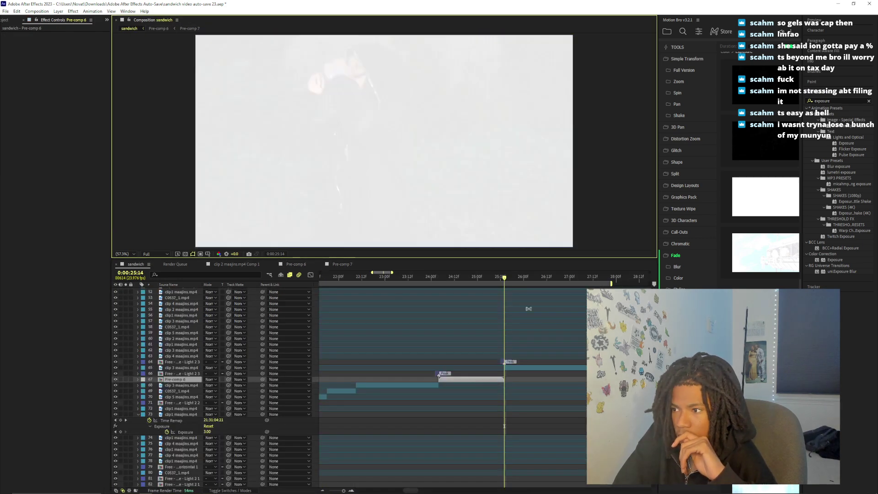
key("space")
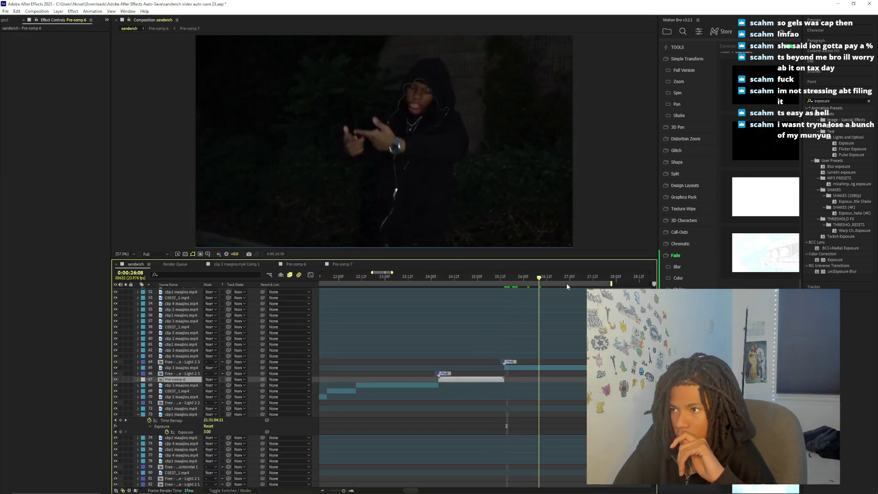
left_click_drag(613, 284, 561, 283)
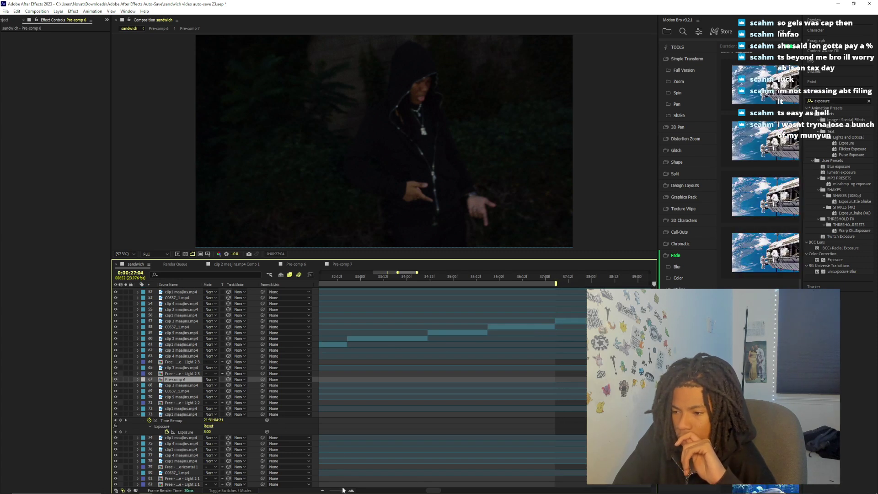
left_click_drag(344, 491, 342, 490)
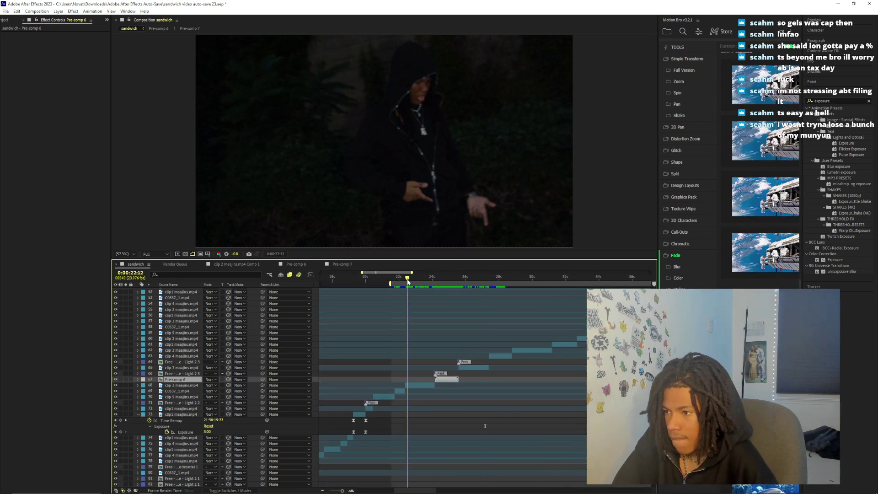
key("space")
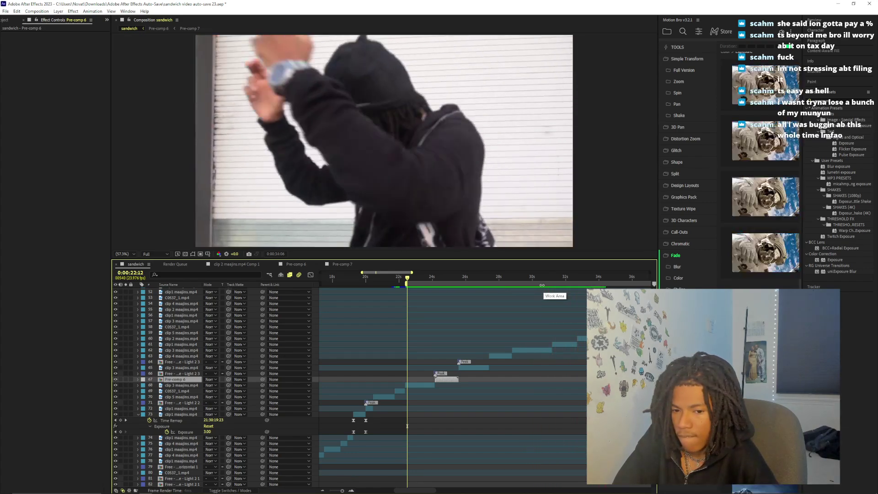
left_click_drag(343, 490, 339, 491)
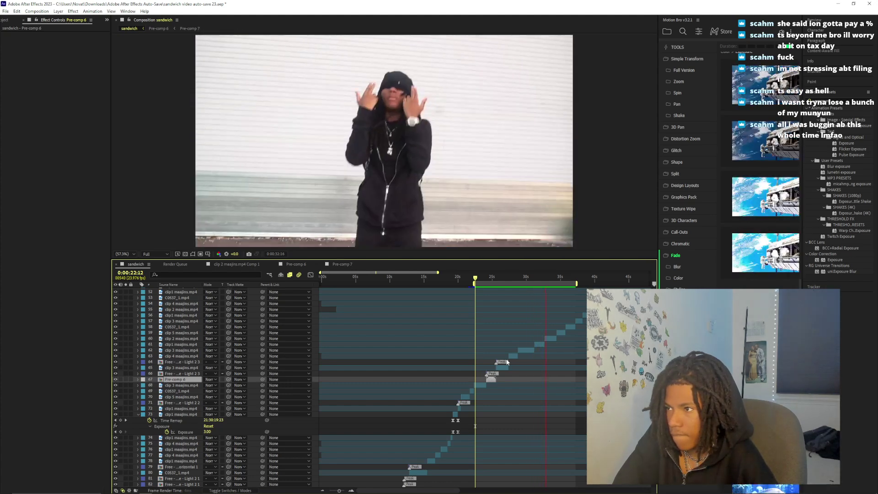
left_click_drag(339, 491, 342, 491)
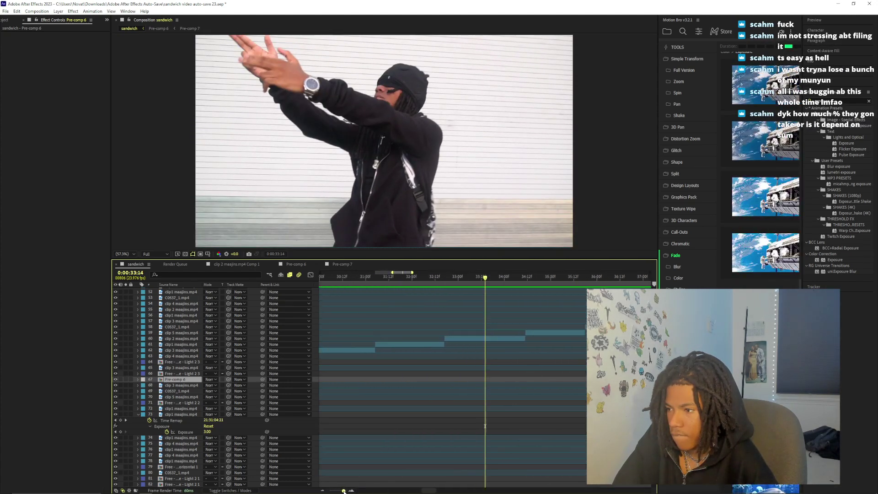
At 30:10, zoom in and drag the clip1 maajins.mp4 layer's out-point later
left_click(409, 277)
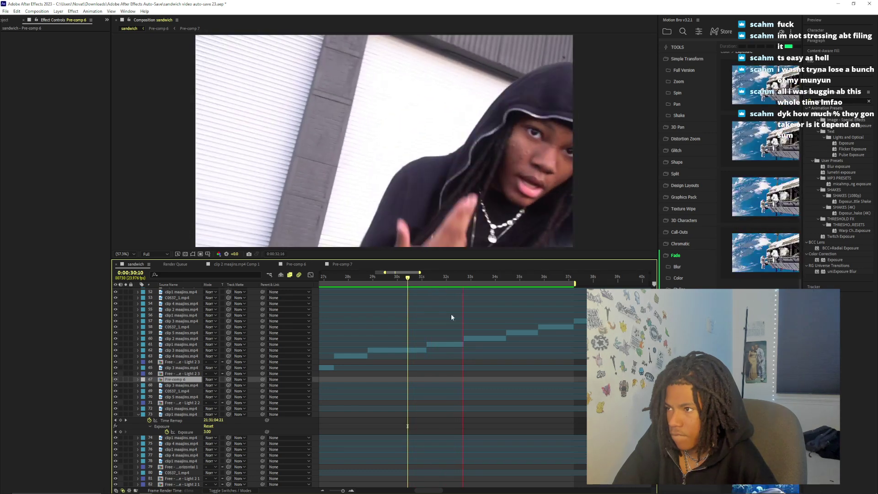
left_click_drag(343, 491, 345, 491)
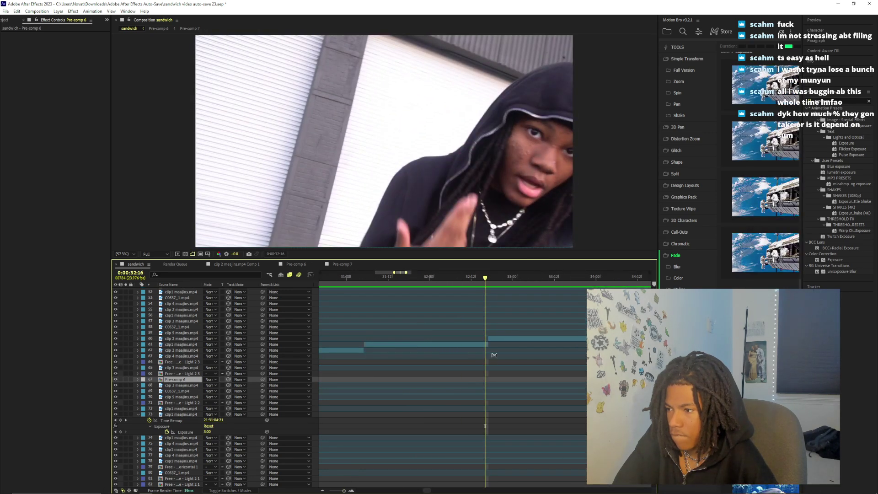
left_click_drag(489, 344, 530, 342)
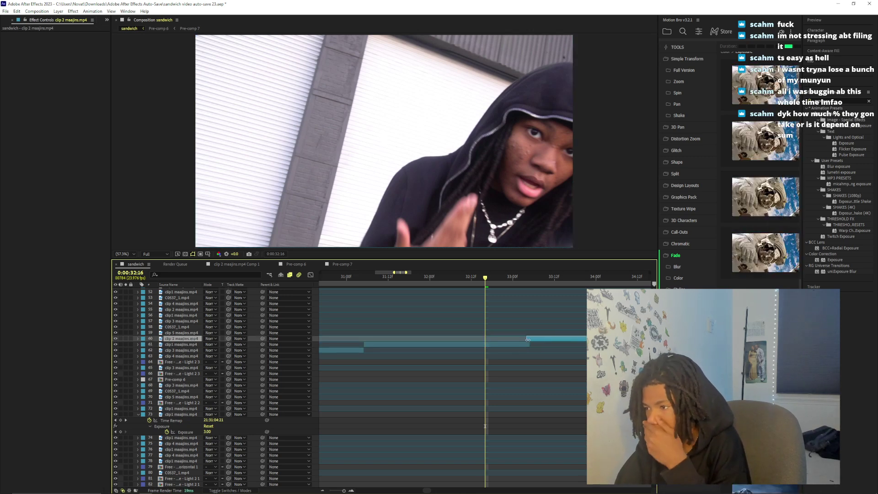
Try a split on the clip1 layer, undo it, and replay the cut from 32:11
left_click(530, 346)
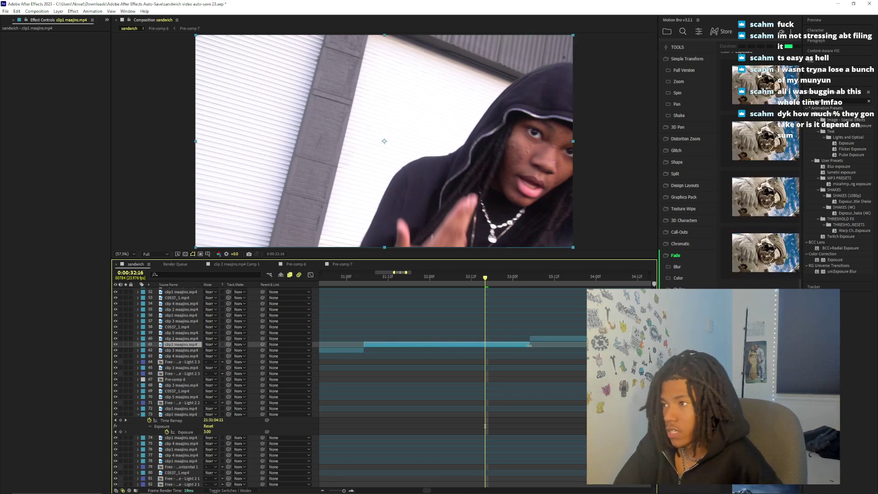
key("ctrl+shift+d")
key("space")
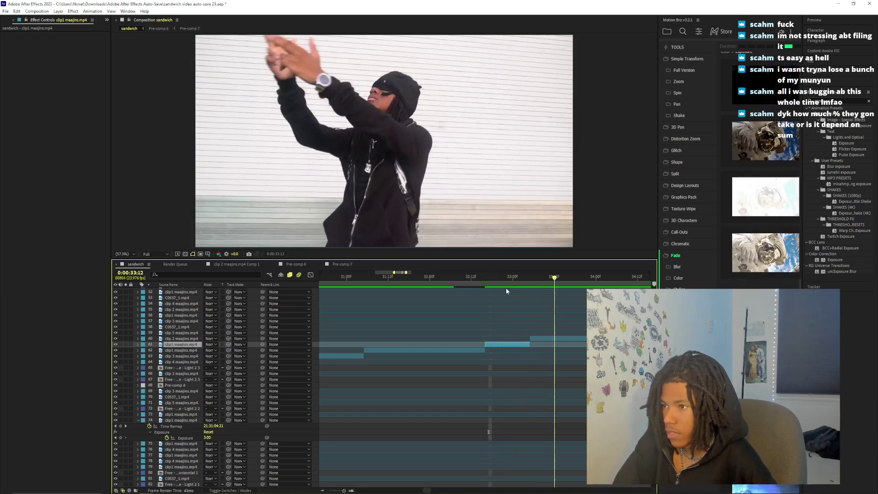
left_click_drag(503, 283, 451, 289)
key("ctrl+z")
key("ctrl+Up")
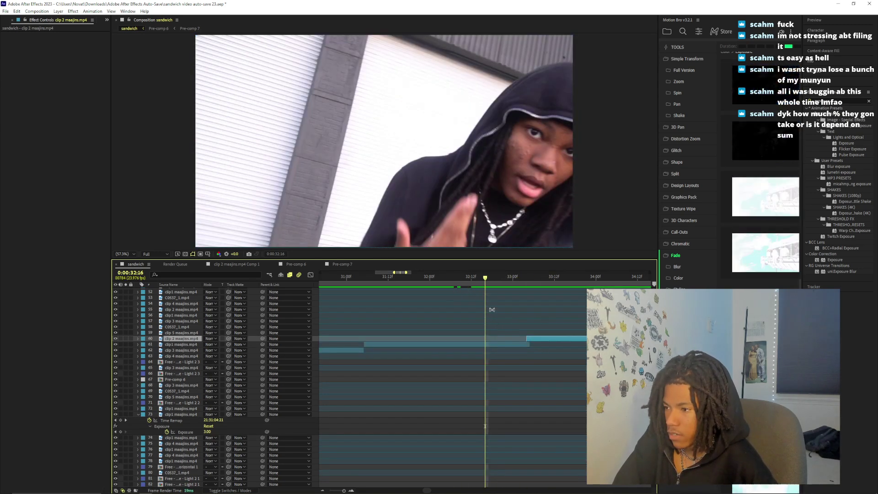
key("ctrl+Down")
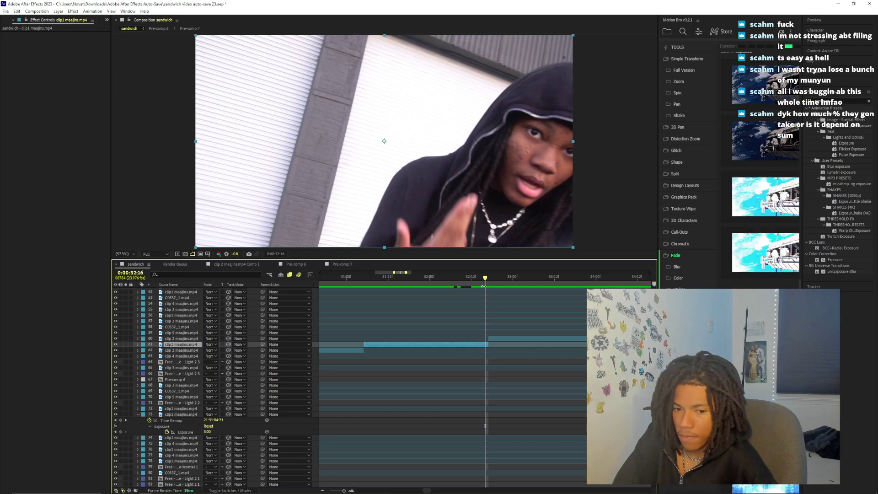
left_click(468, 277)
key("space")
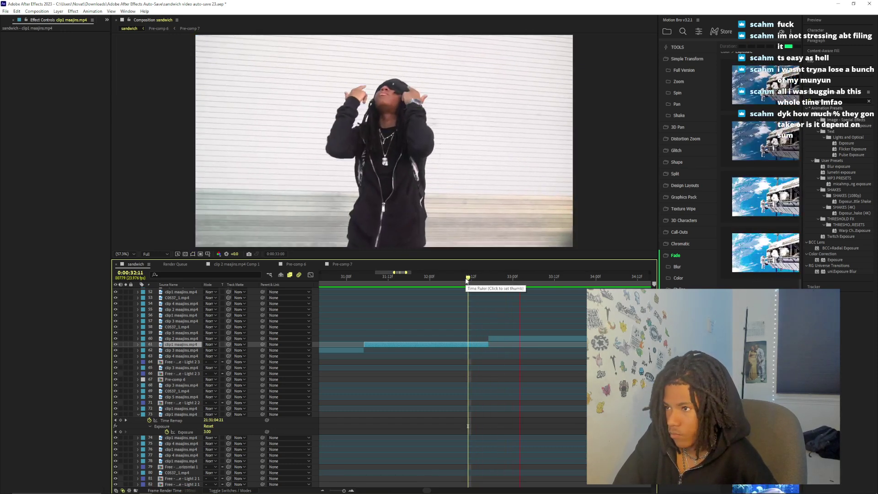
left_click(466, 278)
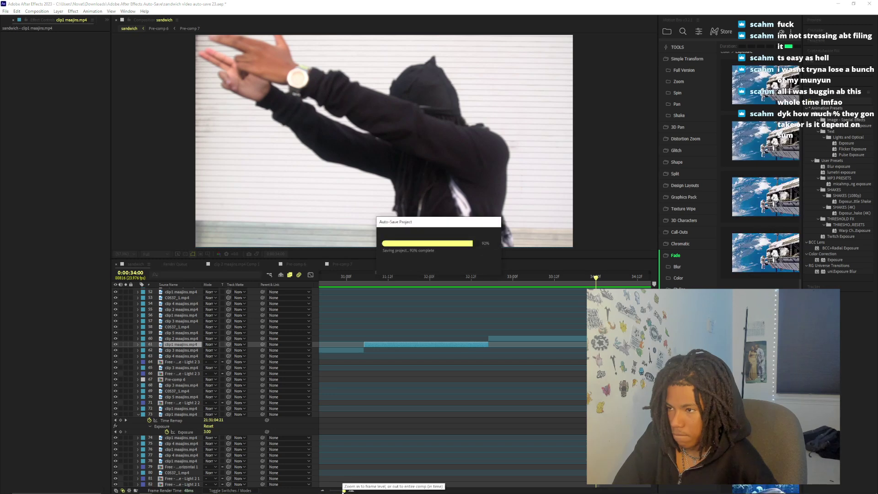
Preview around 32:05–32:18, then set the work area from 32:17 to 34:12
left_click_drag(344, 490, 344, 491)
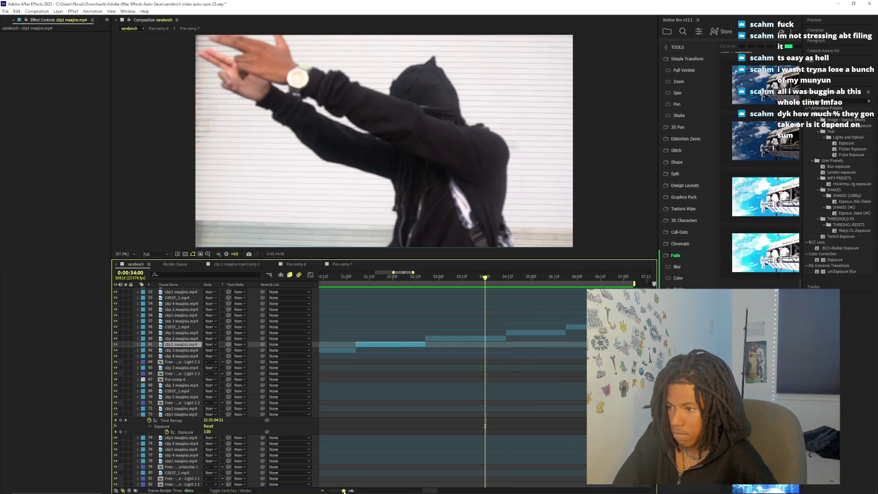
left_click(442, 335)
key("space")
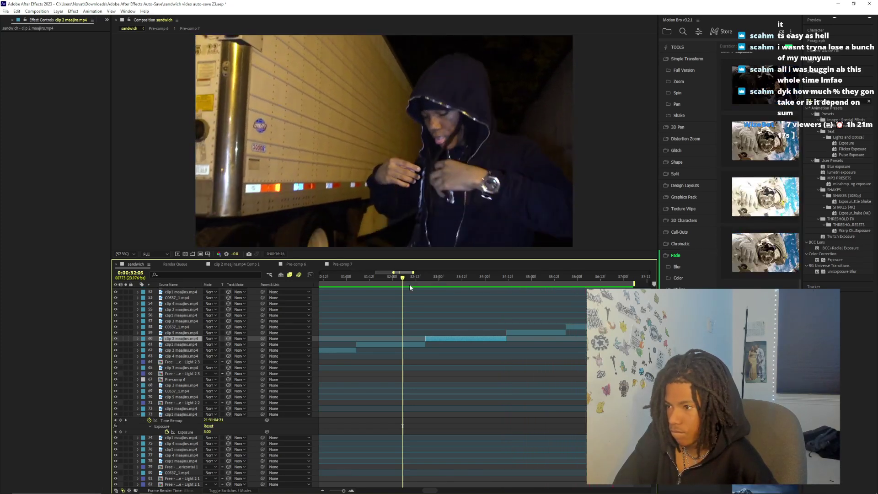
key("space")
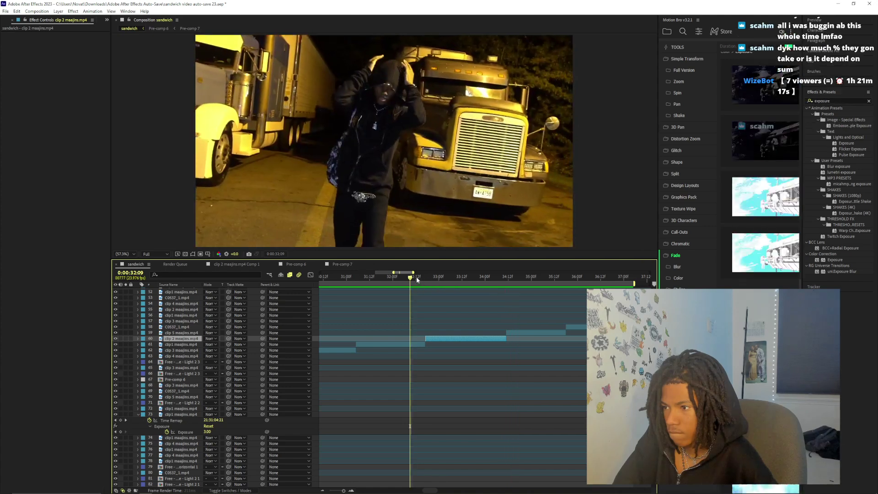
left_click(427, 279)
left_click(426, 278)
key("n")
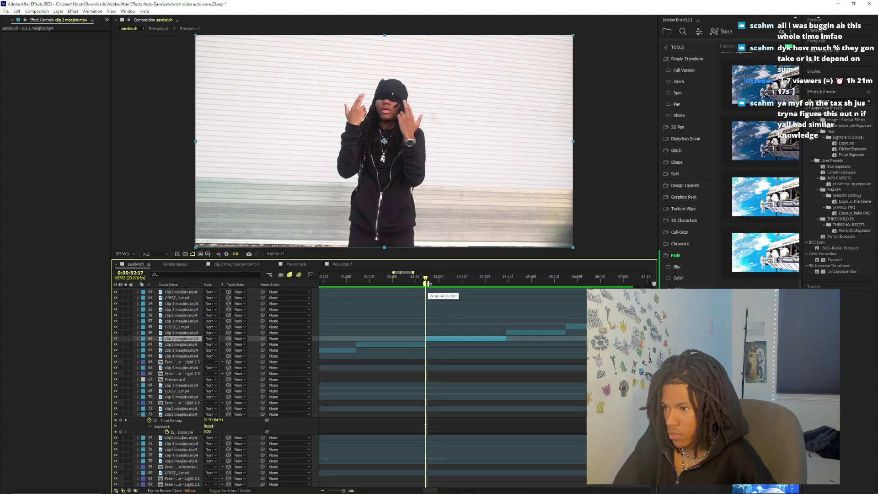
left_click_drag(480, 289, 507, 293)
left_click(507, 292)
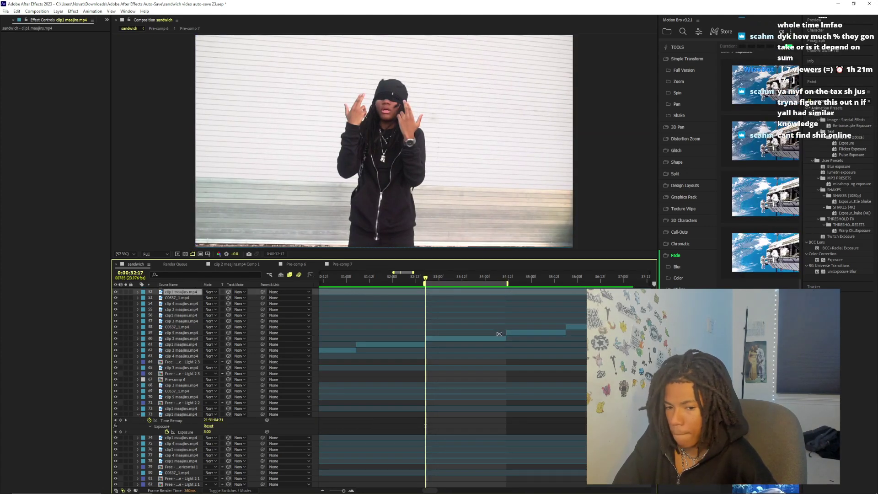
Select the clip 2 maajins.mp4 layer and search Effects & Presets for 'curves'
left_click(494, 339)
left_click(494, 342)
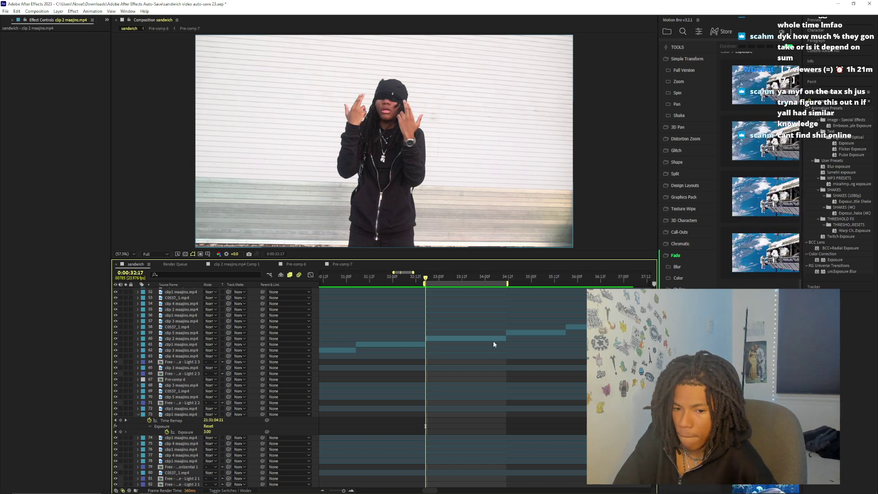
left_click(493, 341)
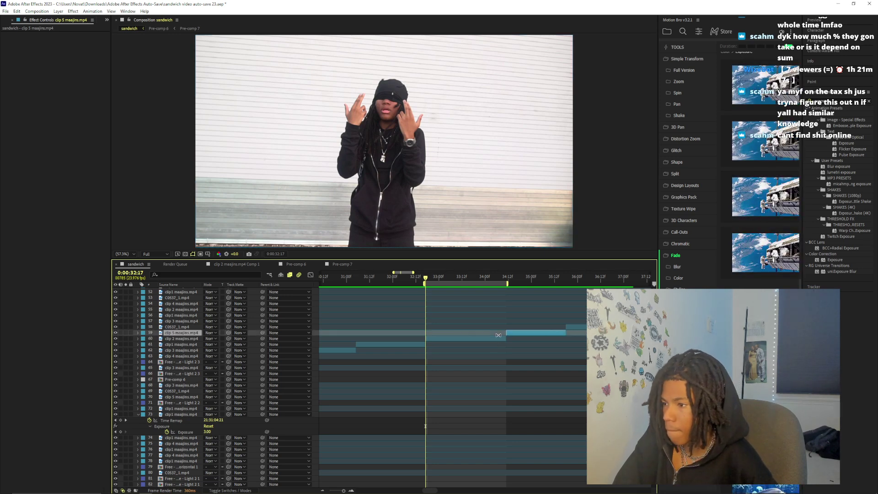
left_click(845, 101)
type("curves")
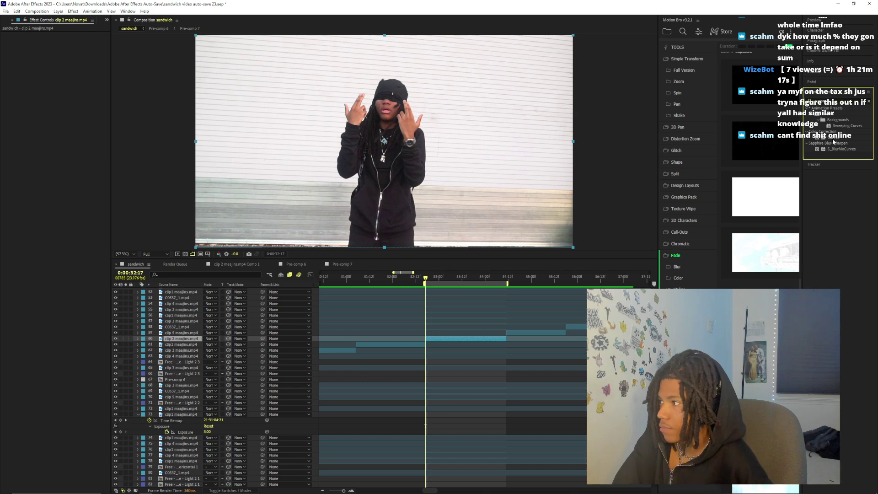
Apply a Curves effect to clip 2 maajins.mp4 and bend it into a contrasty S-curve
right_click(467, 339)
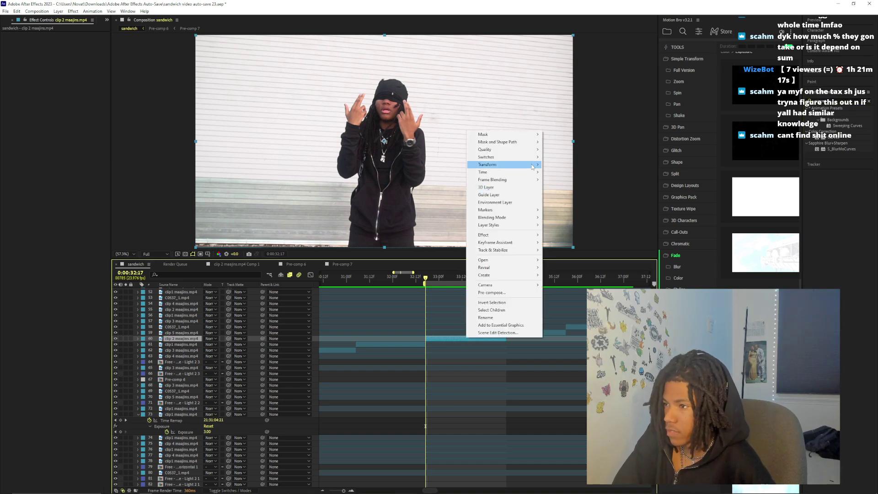
mouse_move(513, 236)
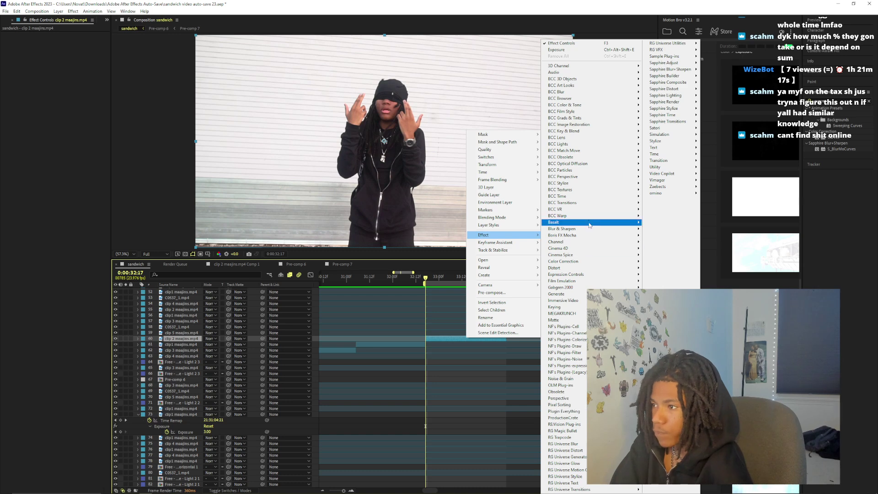
mouse_move(579, 263)
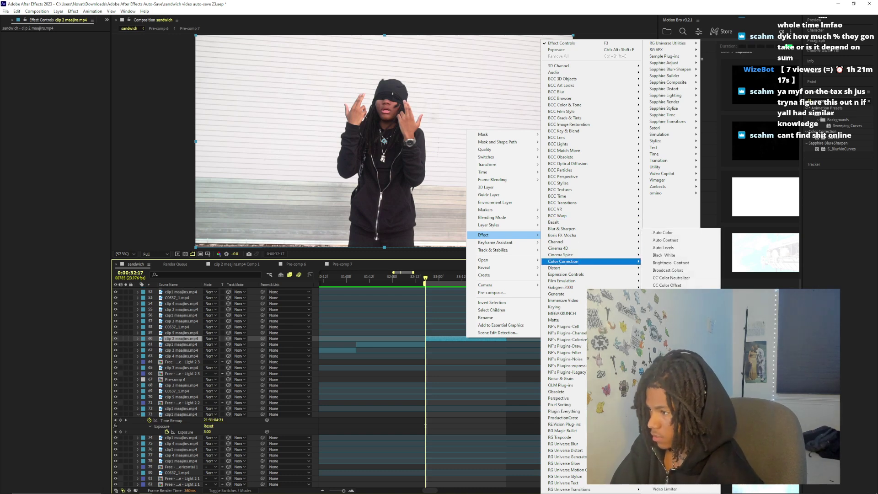
left_click(662, 368)
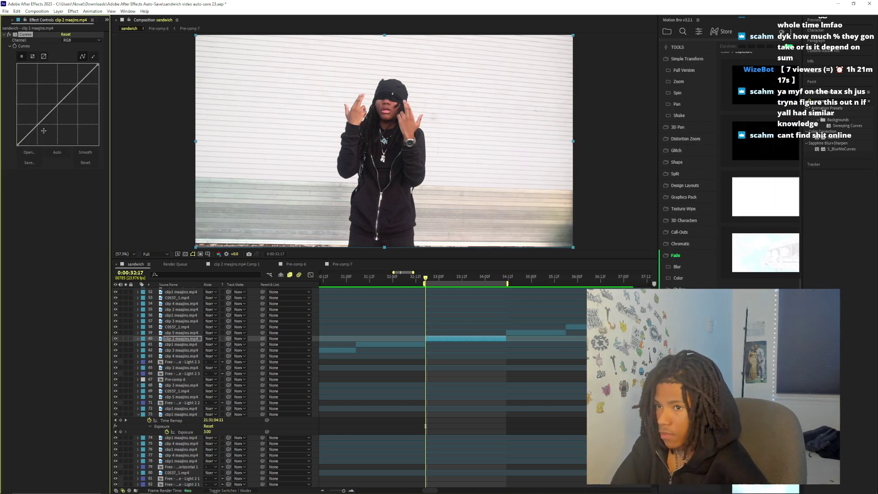
left_click(44, 132)
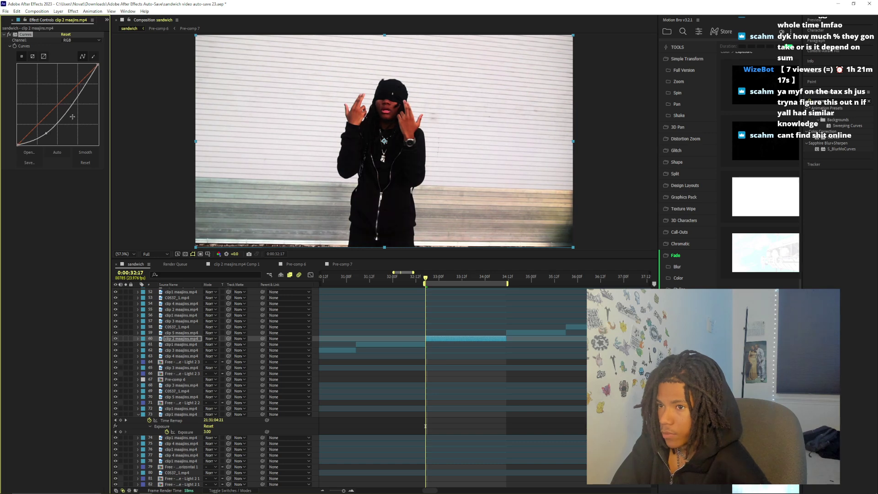
left_click(81, 96)
left_click_drag(79, 95, 79, 76)
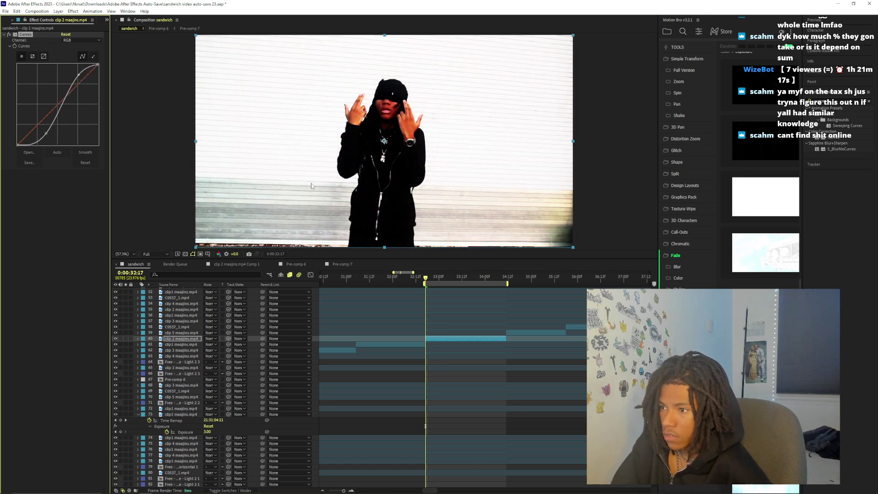
left_click_drag(441, 281, 475, 278)
Add the sandwich comp to the Render Queue
left_click(5, 10)
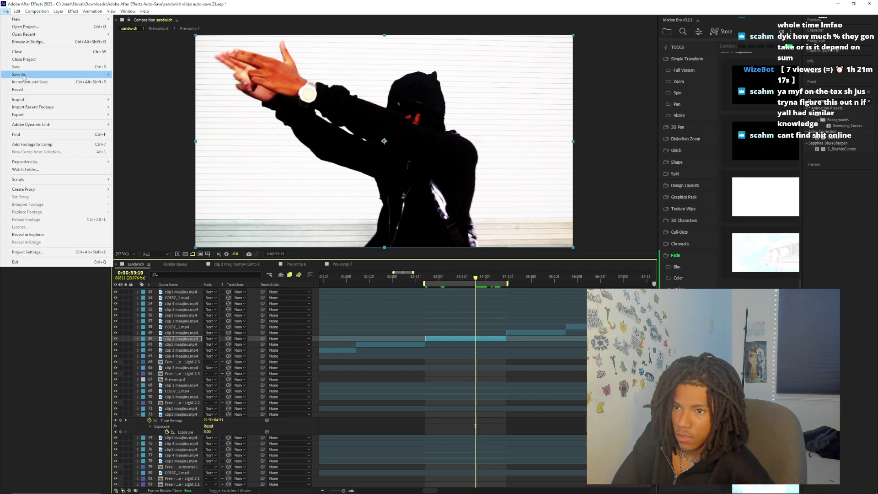
mouse_move(64, 115)
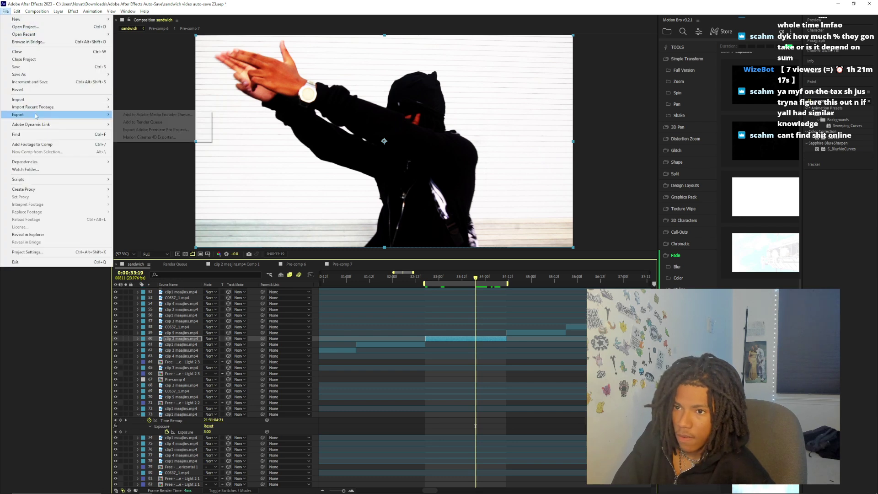
left_click(152, 122)
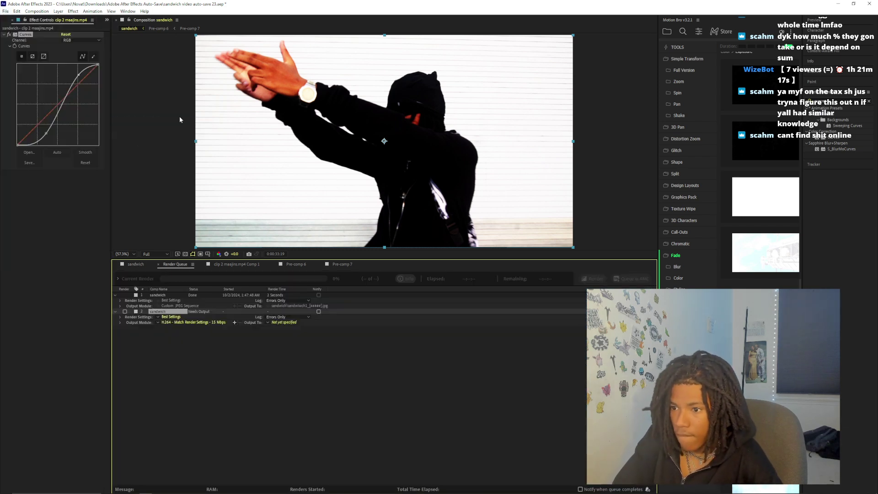
Time-stretch the clip 2 maajins.mp4 layer to 50% so it plays twice as fast
left_click(135, 265)
right_click(490, 345)
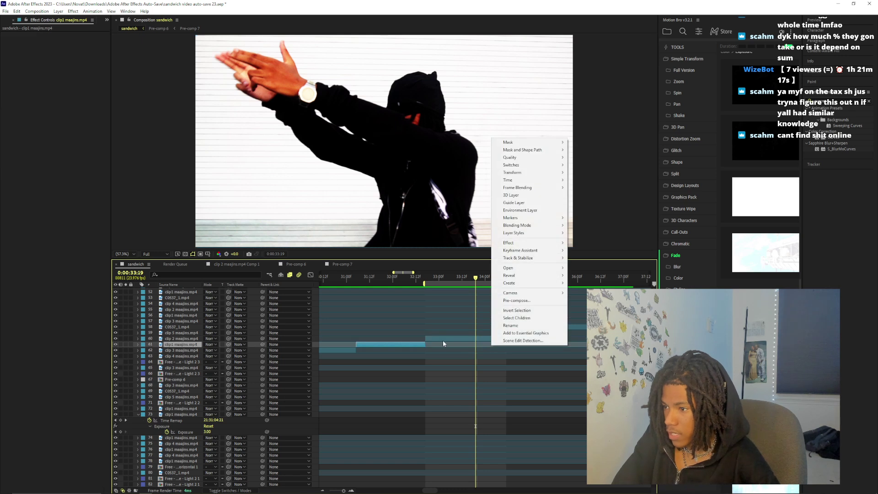
right_click(444, 339)
mouse_move(480, 174)
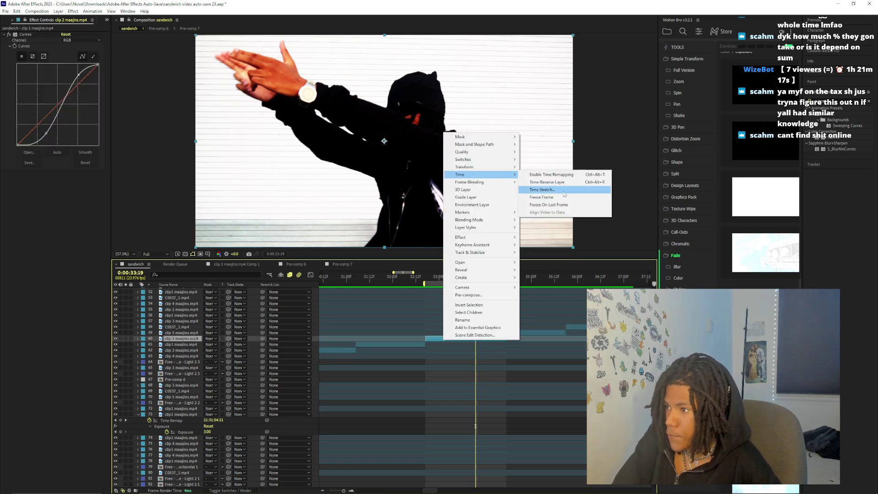
left_click(542, 189)
type("50")
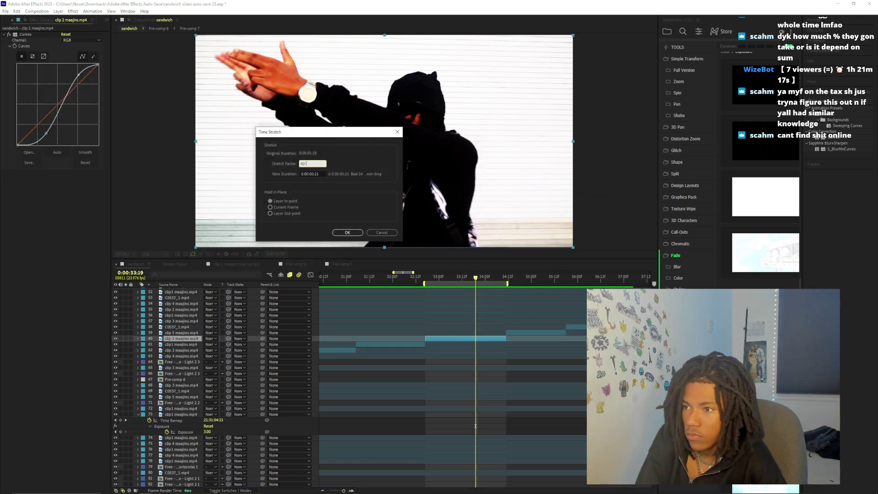
key("Return")
End the work area at the current time, pull it slightly earlier, and preview it
key("n")
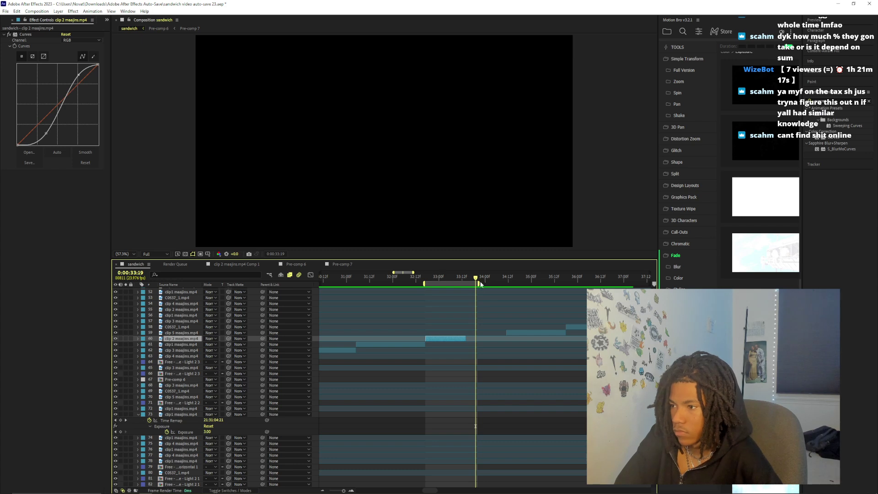
left_click_drag(480, 284, 469, 284)
key("space")
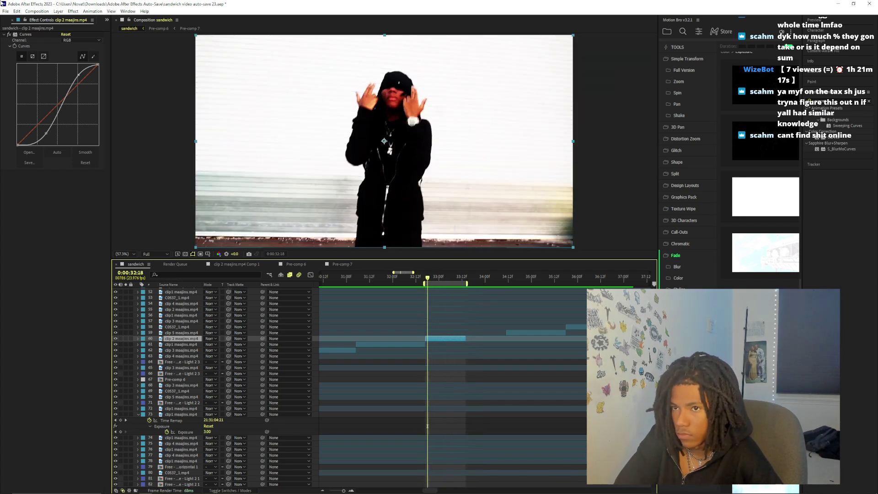
left_click(5, 11)
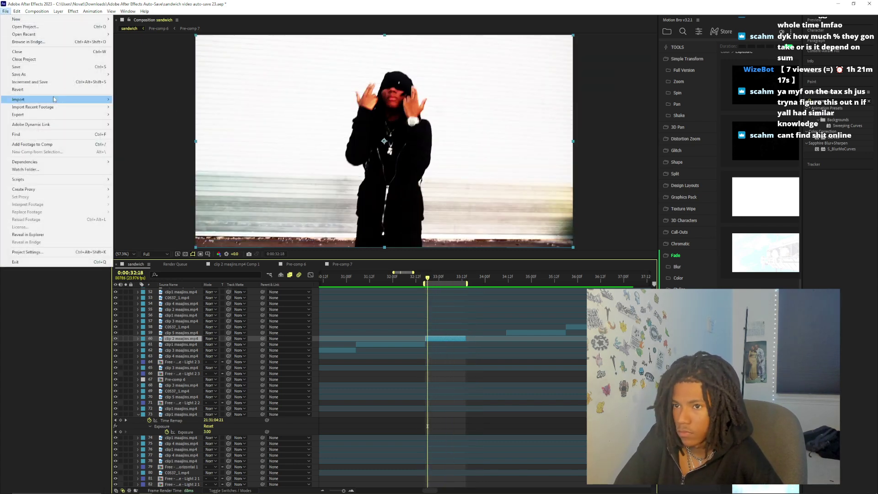
Stop playback, review the clip 2 section around 32:17, and duplicate the clip 2 maajins layer with Ctrl+D
left_click(436, 288)
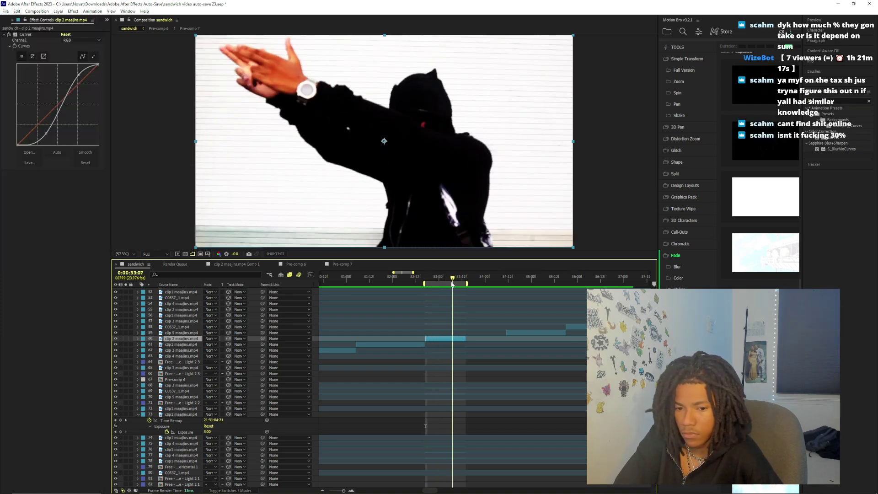
left_click(447, 284)
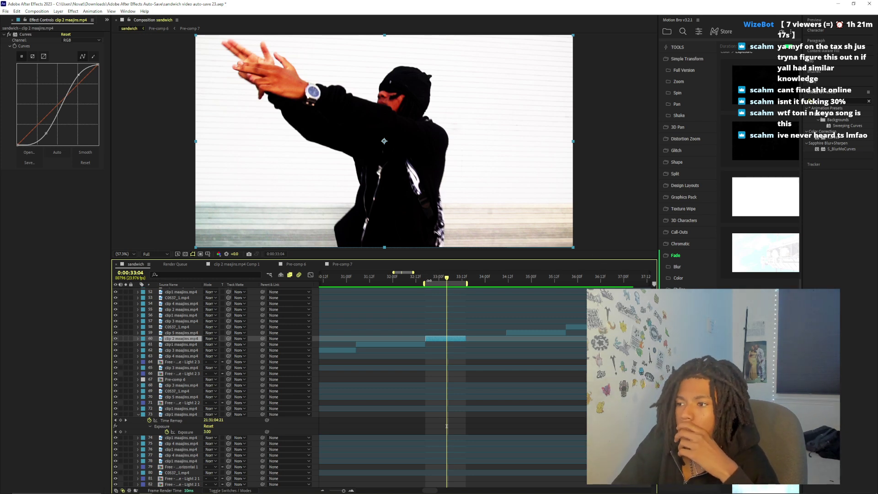
mouse_move(429, 279)
left_mouse_down()
mouse_move(443, 289)
mouse_move(426, 291)
left_mouse_up()
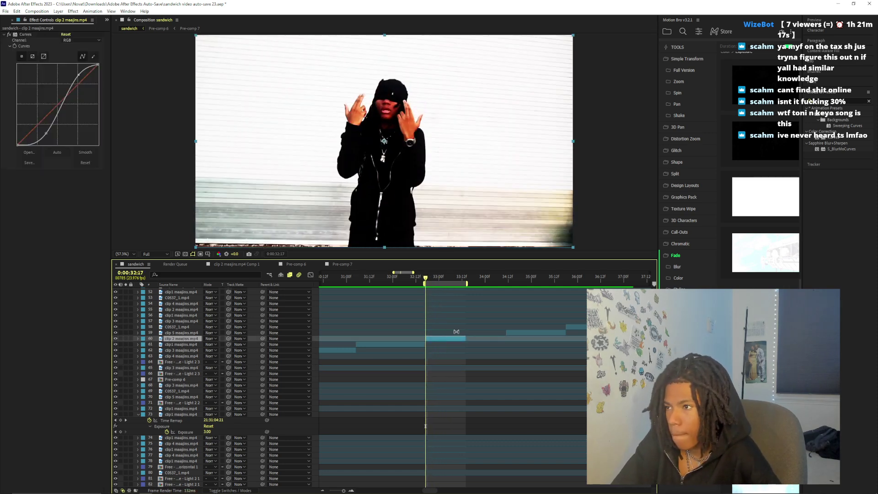
key("ctrl+d")
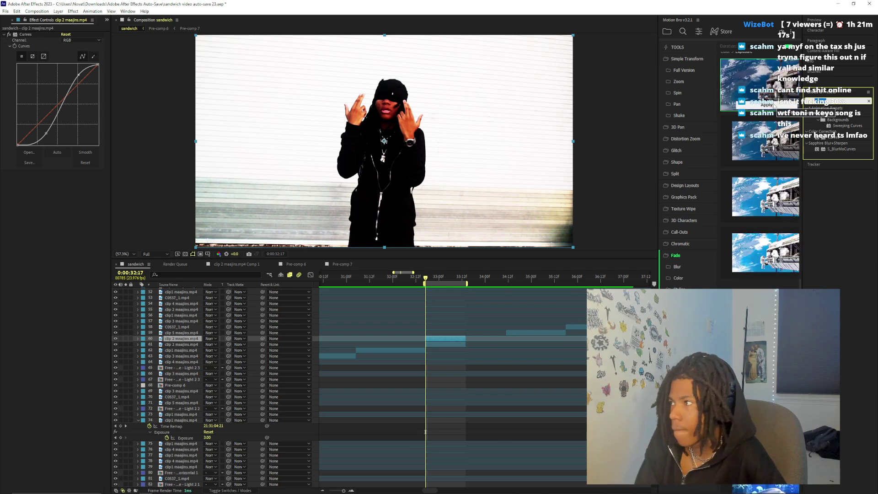
Apply Distort > Offset to the duplicate clip and set Shift Center To 960, 761 so it wraps
left_click(832, 101)
type("offset")
left_click(844, 143)
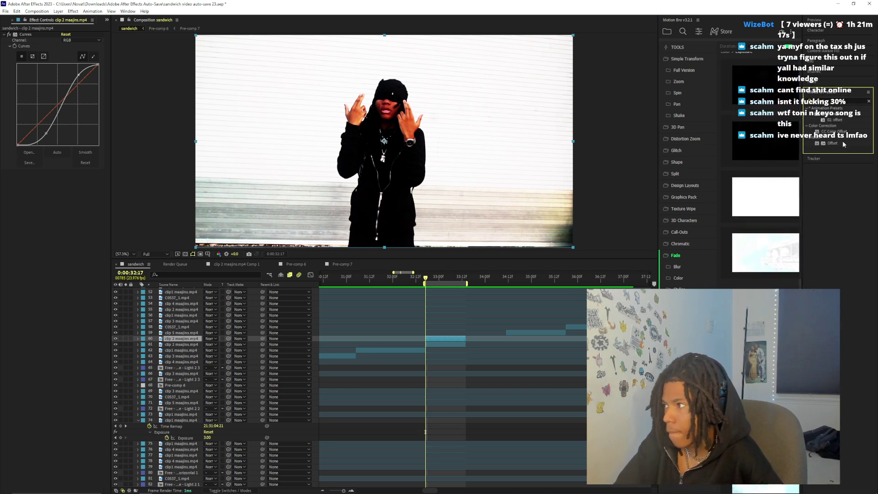
right_click(457, 339)
right_click(447, 339)
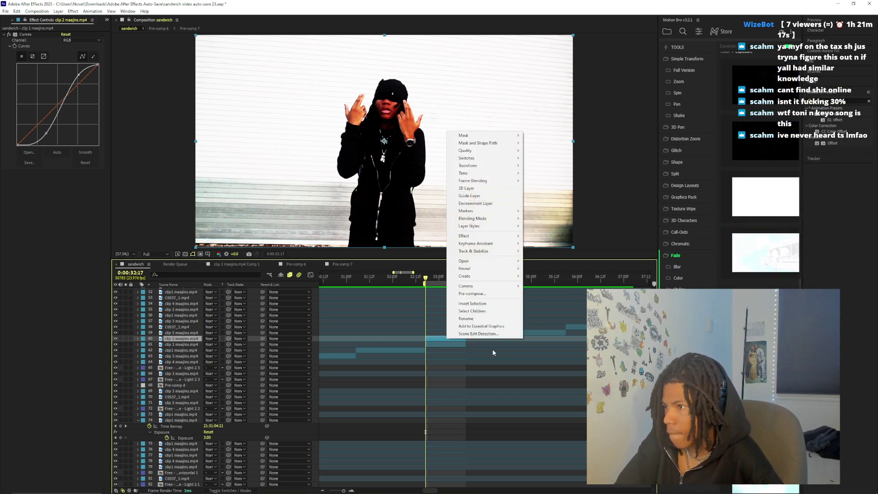
mouse_move(465, 235)
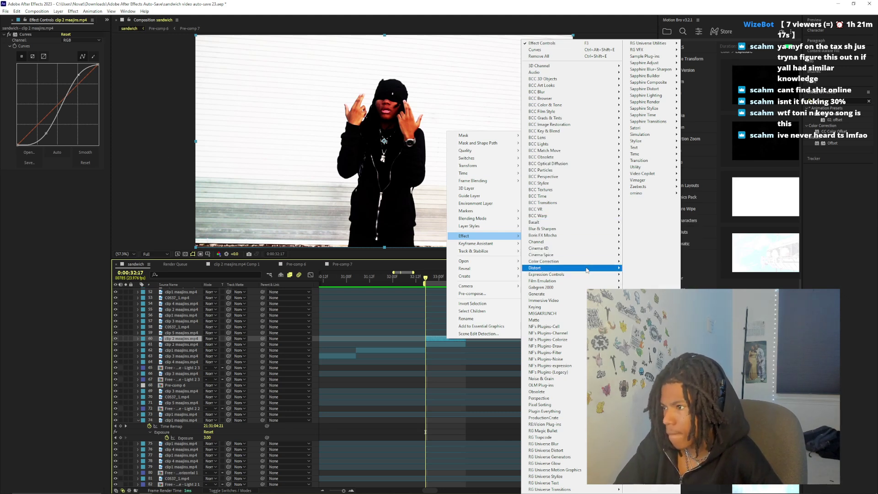
mouse_move(551, 268)
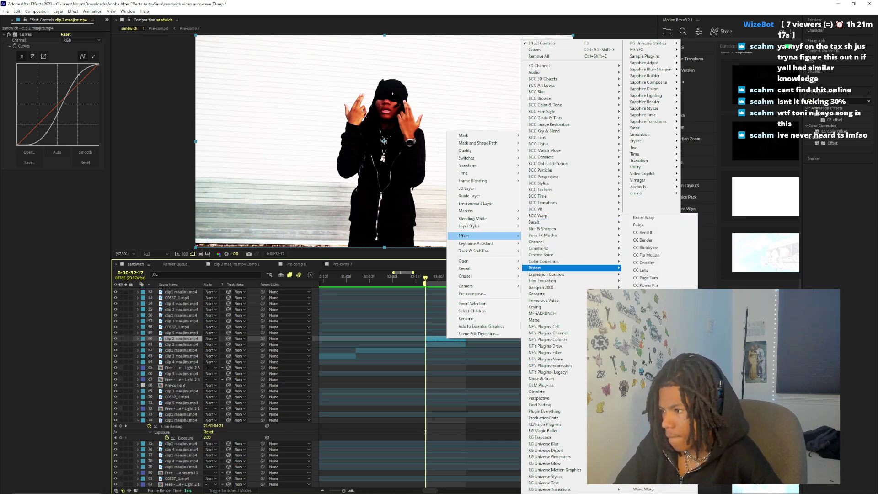
left_click(643, 384)
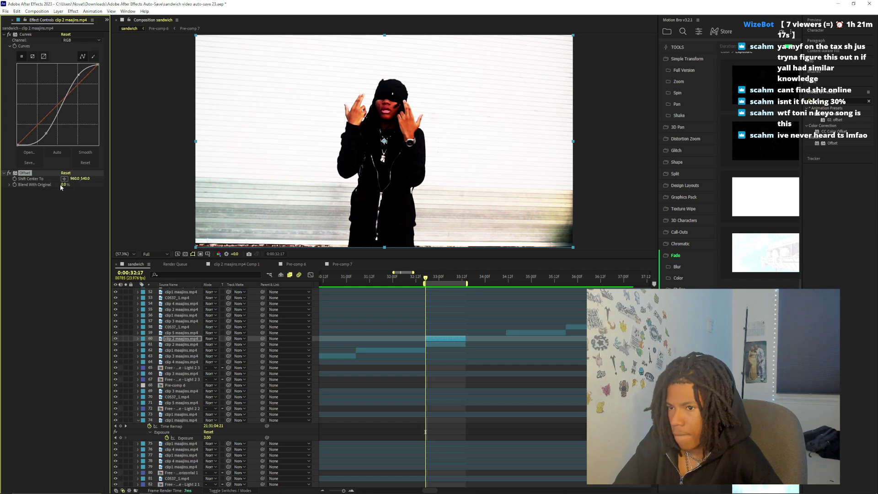
left_click_drag(115, 178, 158, 181)
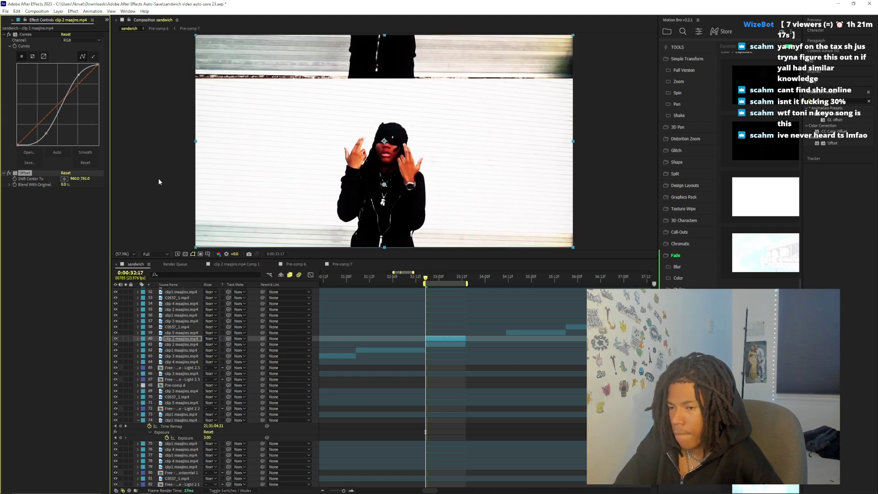
left_click(138, 339)
Set the duplicate's width scale to 20% and move the narrow clip to the frame's right side
left_click(145, 350)
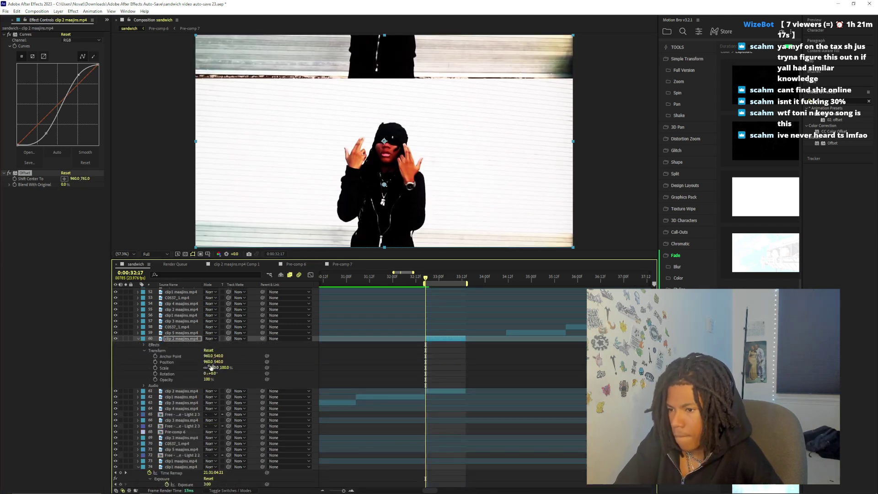
mouse_move(213, 367)
left_mouse_down()
mouse_move(197, 370)
mouse_move(206, 369)
left_mouse_up()
key("ctrl+z")
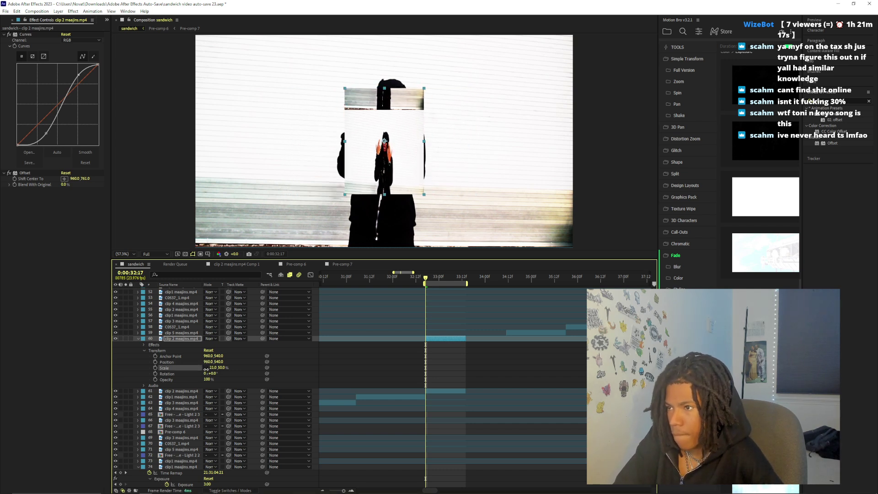
left_click(213, 368)
type("20")
key("Return")
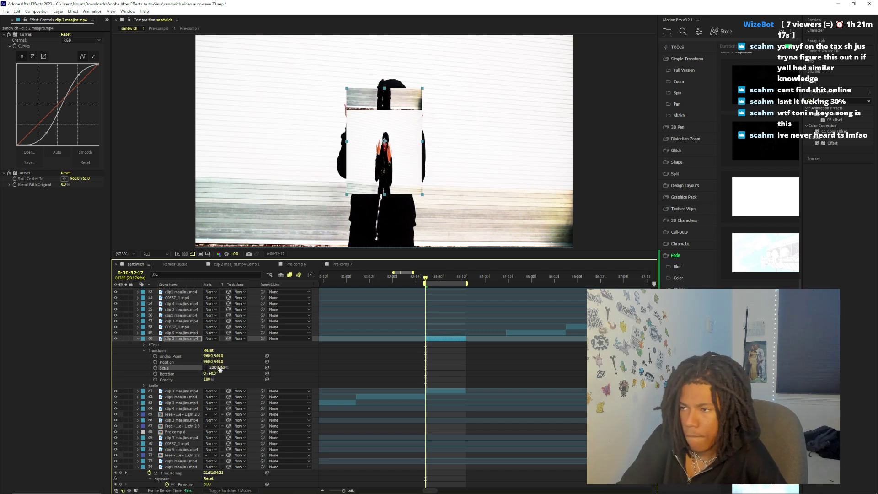
left_click_drag(397, 150, 535, 145)
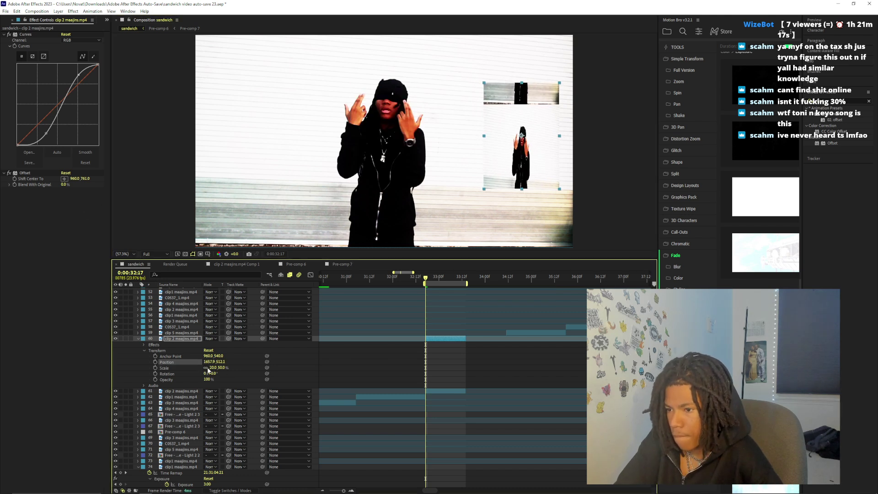
Enlarge the right strip to 40 by 100% scale and fine-tune its position to 1537.1, 542.7
left_click_drag(212, 369, 219, 369)
left_click_drag(505, 161, 489, 171)
left_click_drag(213, 369, 215, 370)
scroll(479, 129, "down", 1)
left_click_drag(480, 141, 474, 138)
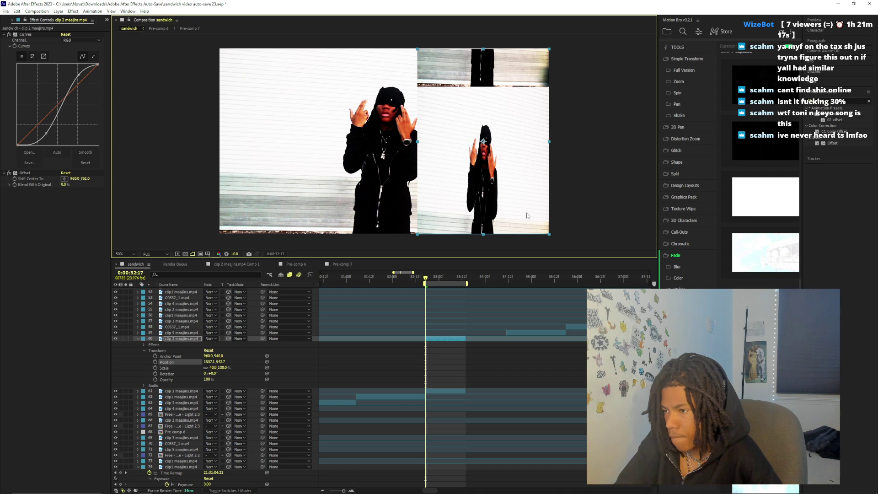
left_click(222, 371)
left_click_drag(222, 362, 274, 360)
key("ctrl+z")
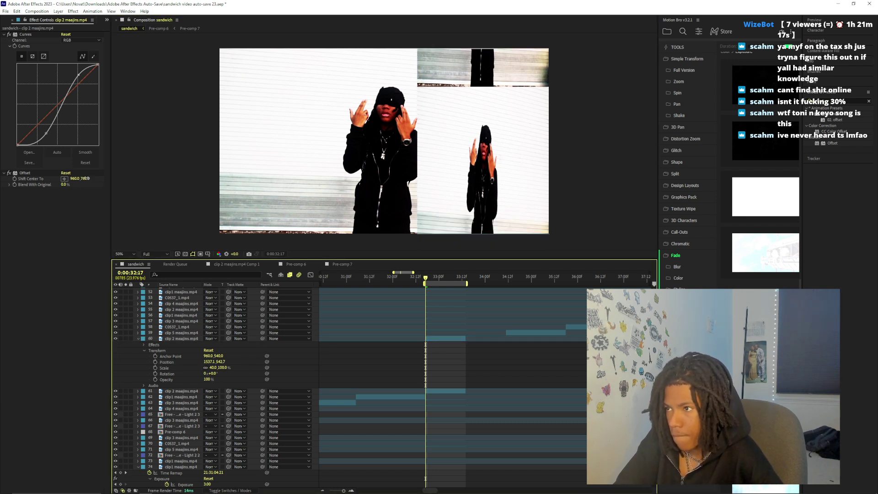
left_click_drag(86, 178, 159, 197)
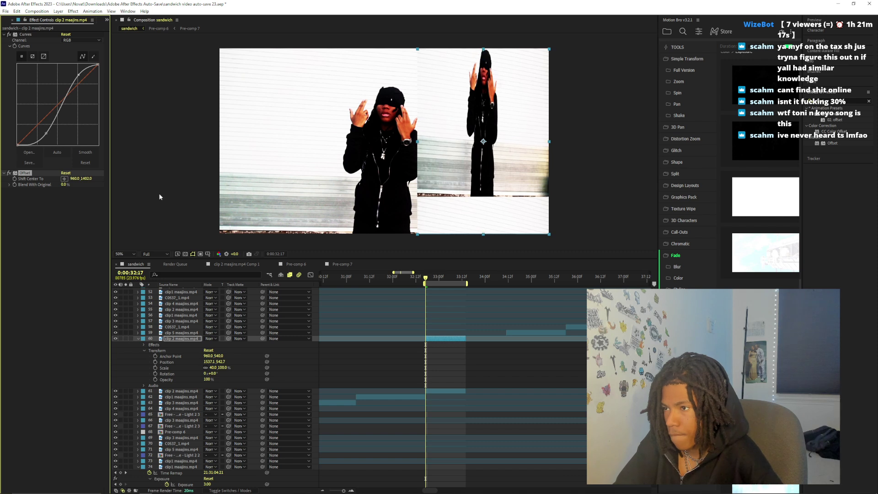
key("ctrl+z")
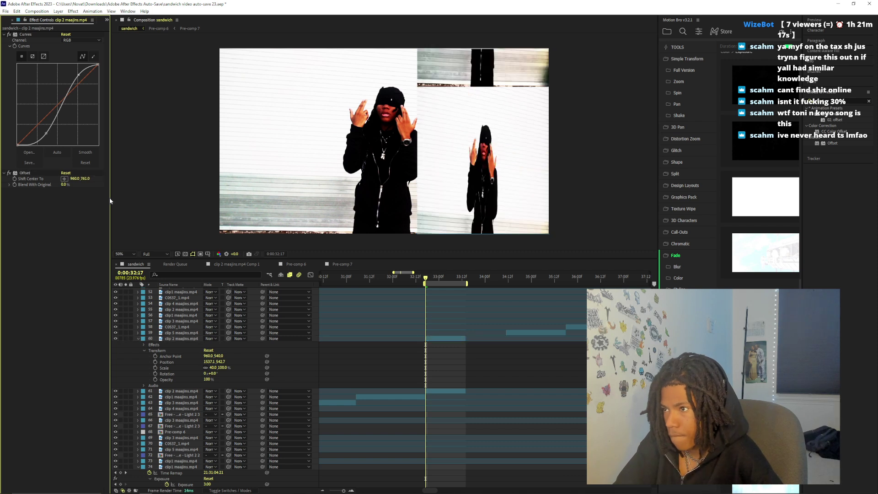
Keyframe Shift Center To from 761 at 32:17 to 3340 at about 33:14, preview, and view it in the Graph Editor
left_click(14, 179)
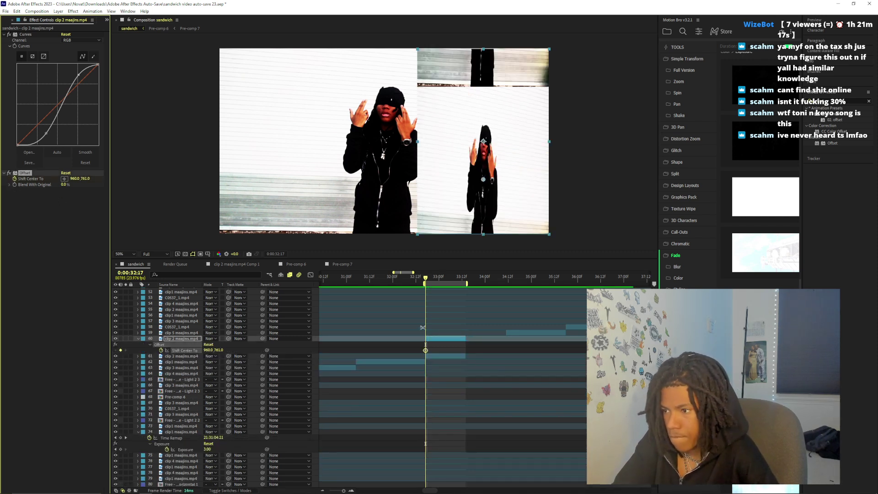
left_click(439, 279)
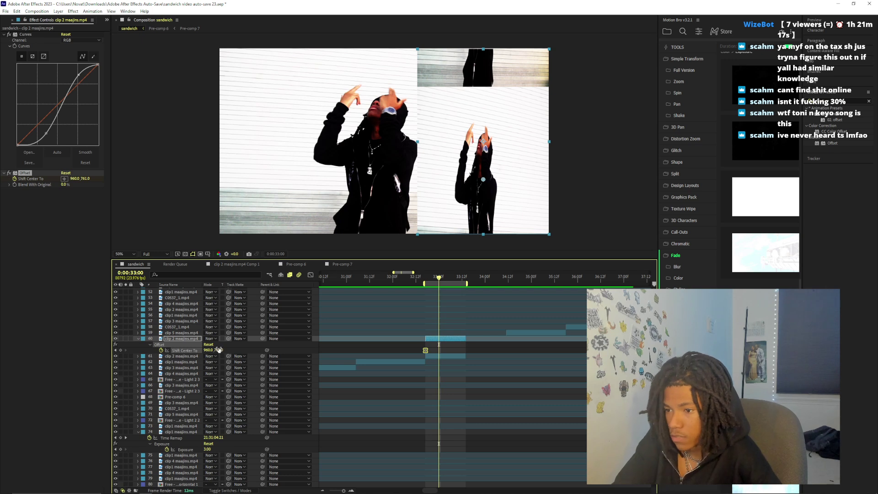
left_click_drag(219, 350, 562, 341)
left_click(446, 351)
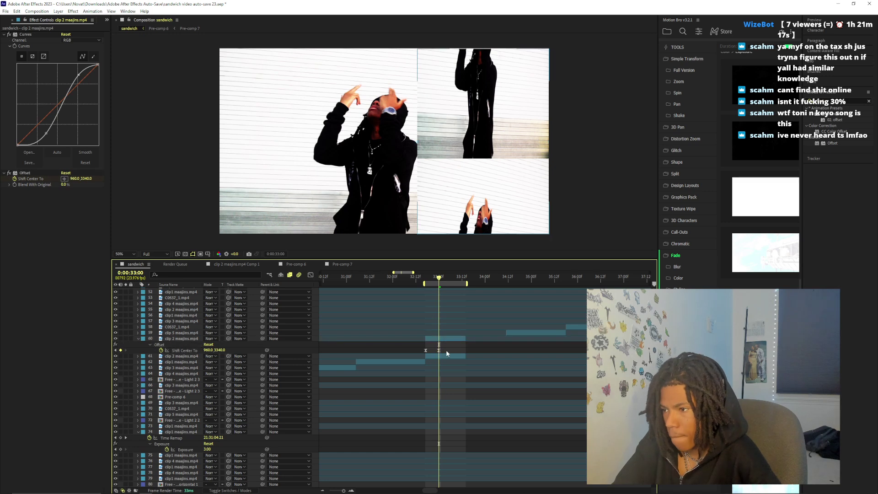
left_click_drag(439, 351, 467, 351)
mouse_move(428, 278)
left_mouse_down()
mouse_move(473, 281)
mouse_move(444, 281)
mouse_move(426, 293)
left_mouse_up()
key("space")
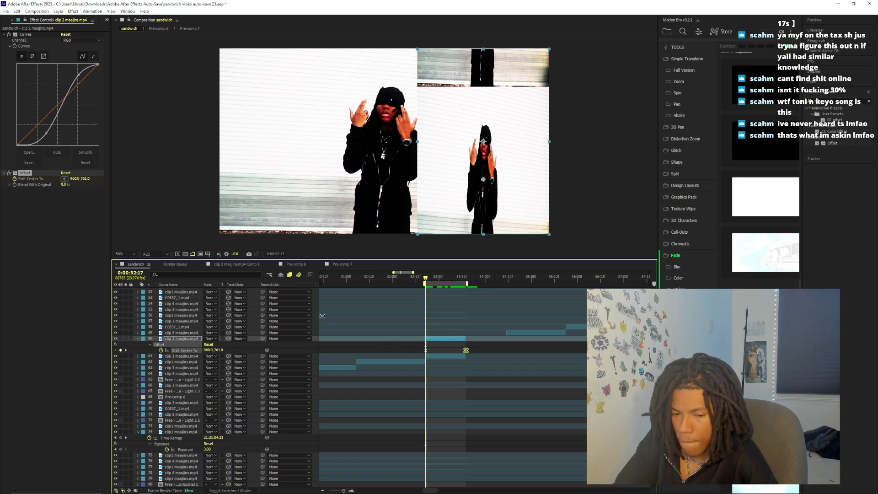
key("shift+F3")
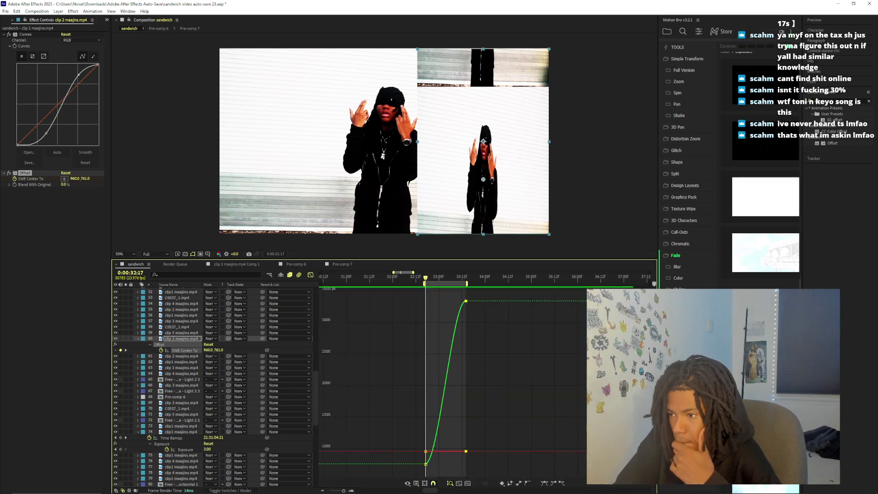
In SoundCloud, view the Keyomani - Metal Ft. Toni track's likes, skip to the next track, return to After Effects
mouse_move(125, 491)
left_click(83, 464)
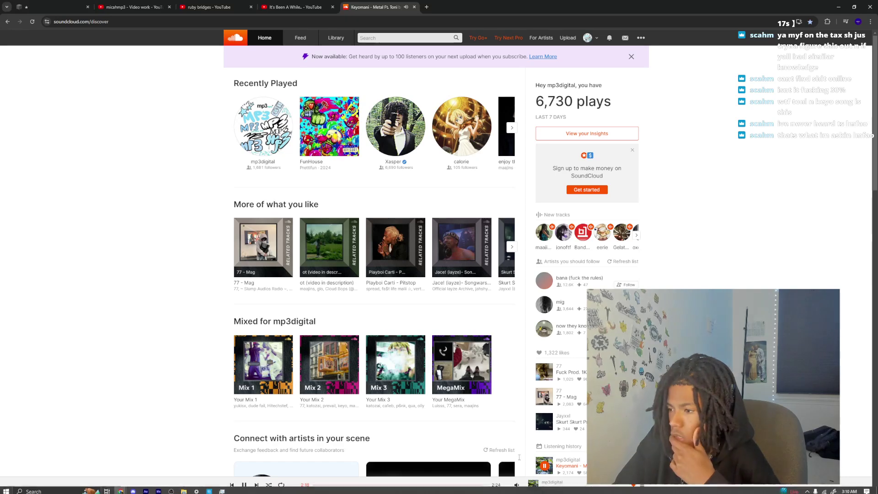
left_click(569, 488)
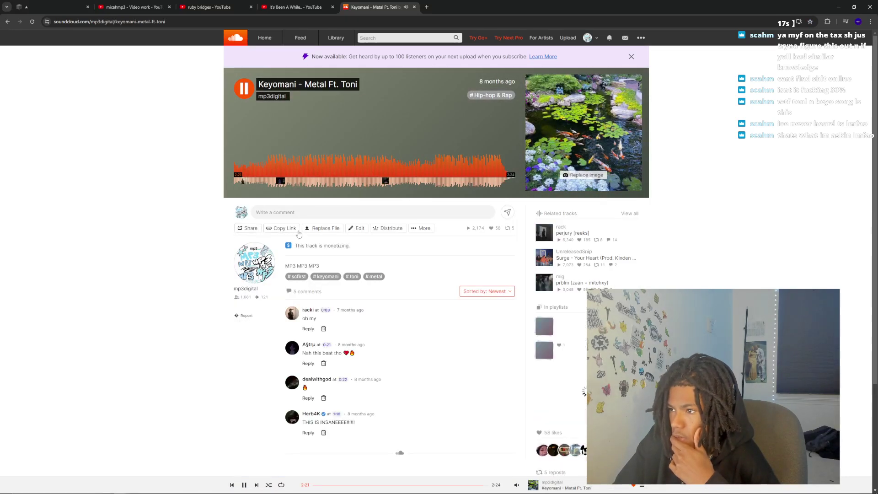
left_click(495, 232)
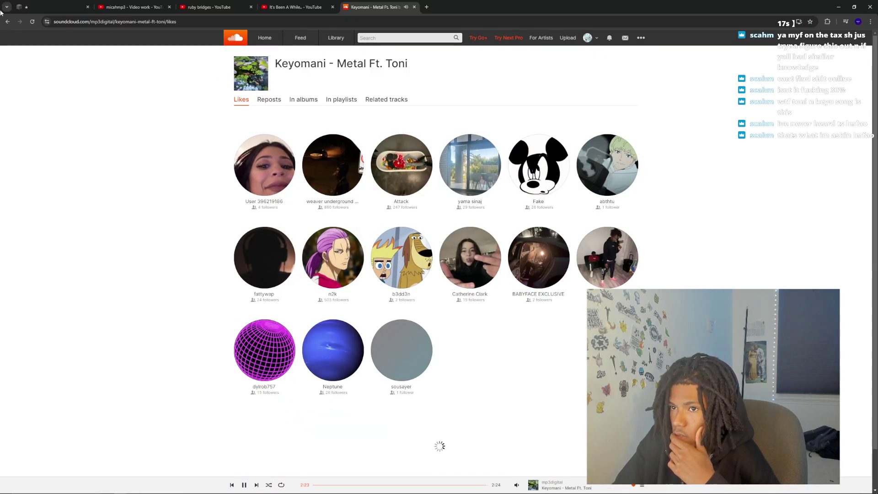
left_click(7, 21)
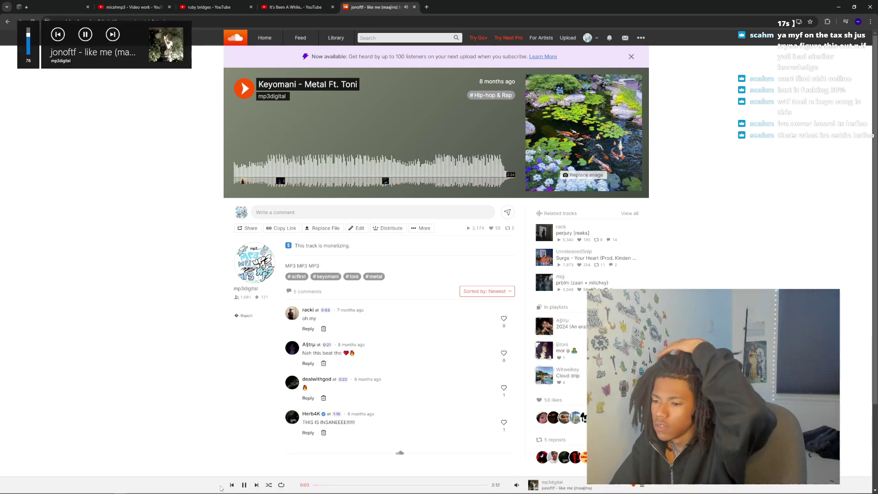
left_click(256, 485)
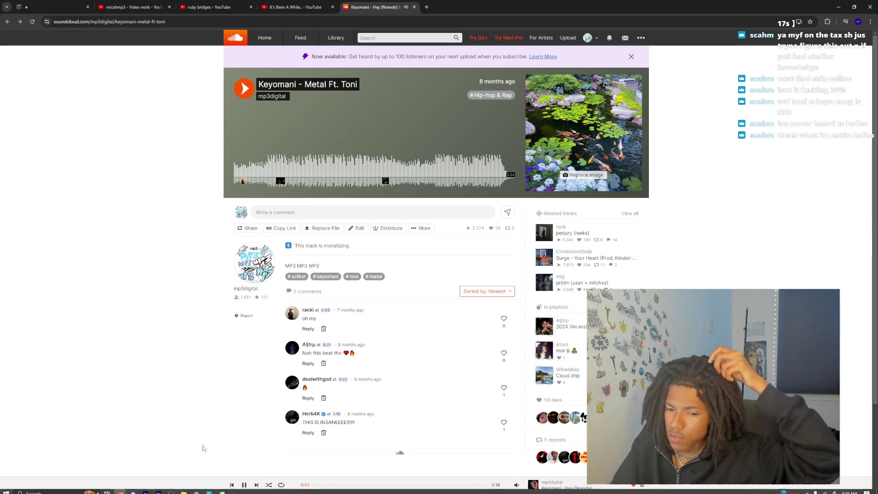
left_click(121, 489)
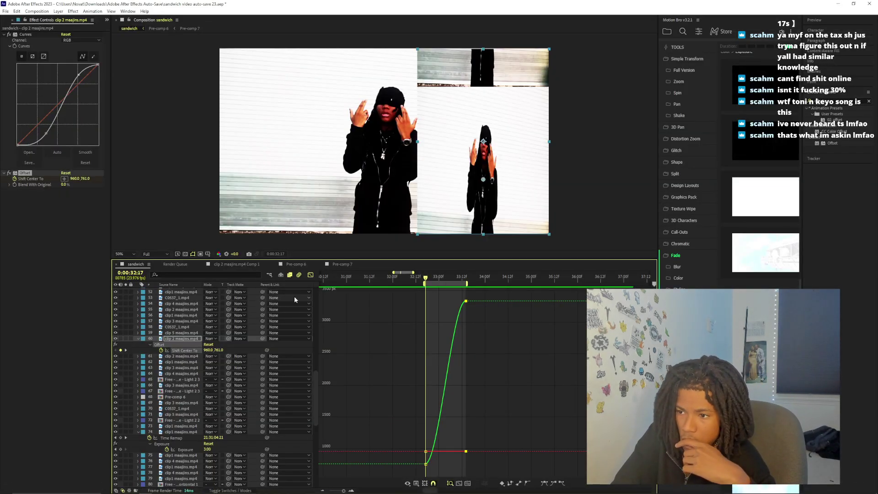
In the Speed Graph, remove the first Offset keyframe's easing for a constant speed, then preview
key("shift+F3")
left_click(310, 275)
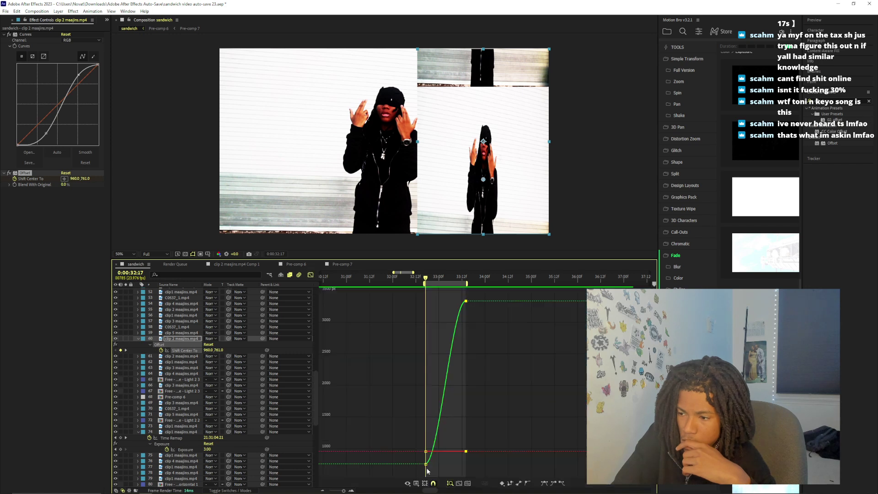
right_click(429, 471)
left_click(442, 417)
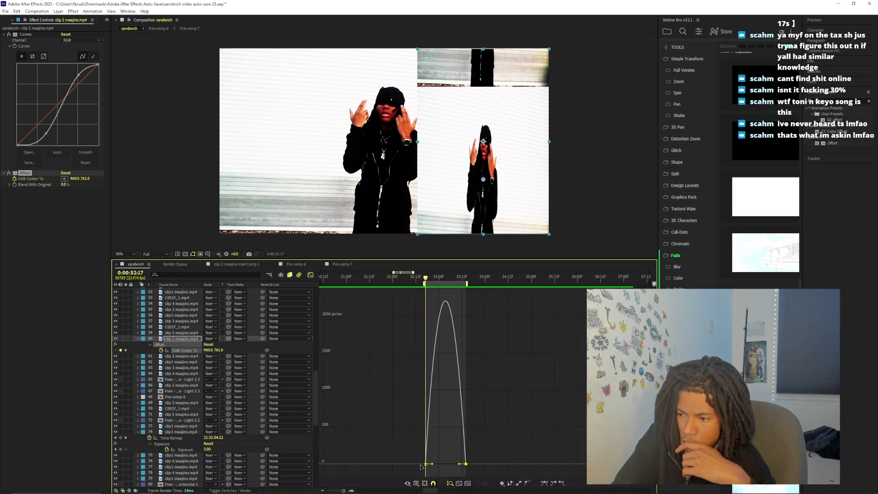
left_click_drag(432, 463, 421, 465)
left_click(466, 464, "alt")
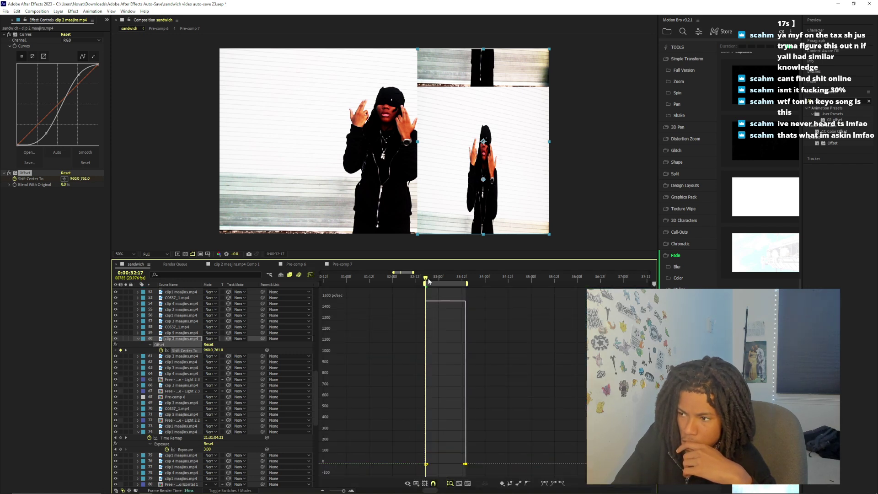
key("space")
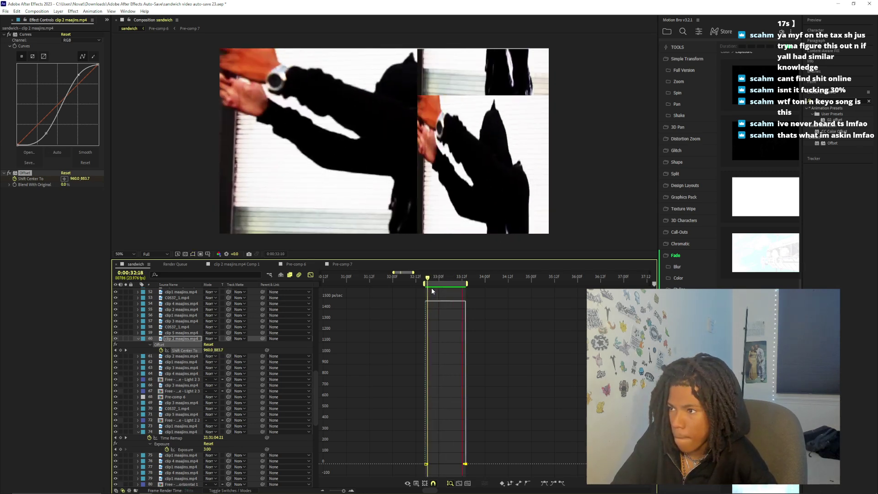
key("space")
Add a Shift Center To keyframe at the current frame and move it onto the last keyframe
left_click(311, 275)
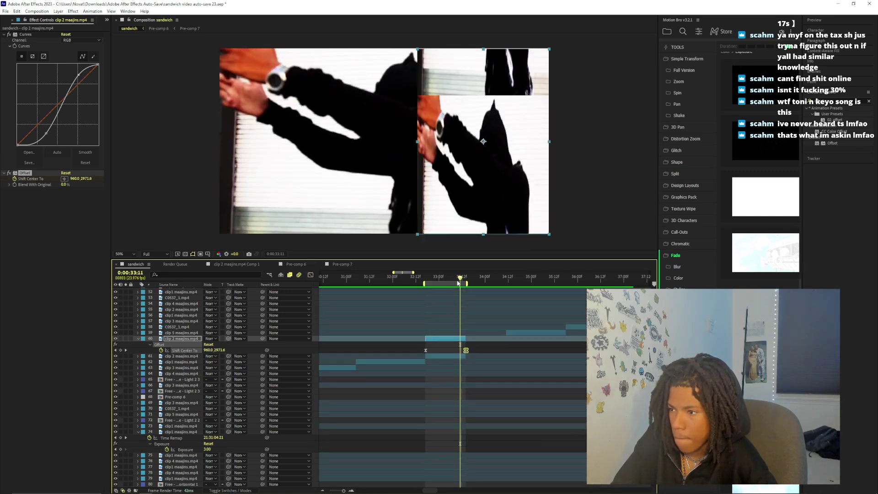
left_click_drag(459, 283, 438, 291)
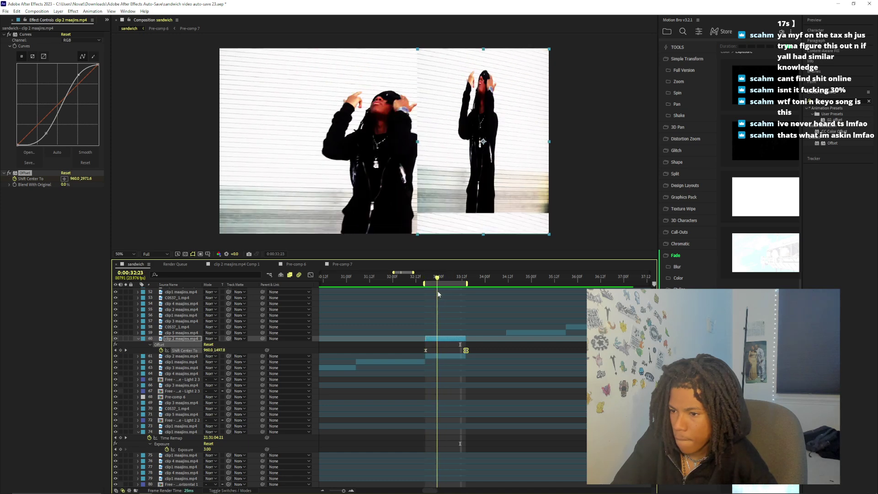
left_click(120, 350)
left_click(433, 350)
left_click_drag(438, 351, 466, 353)
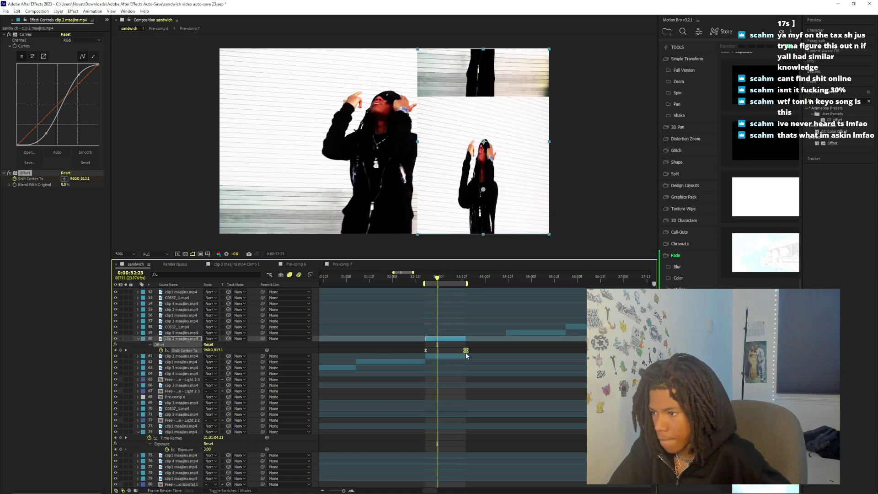
left_click(458, 347)
left_click_drag(437, 280, 460, 288)
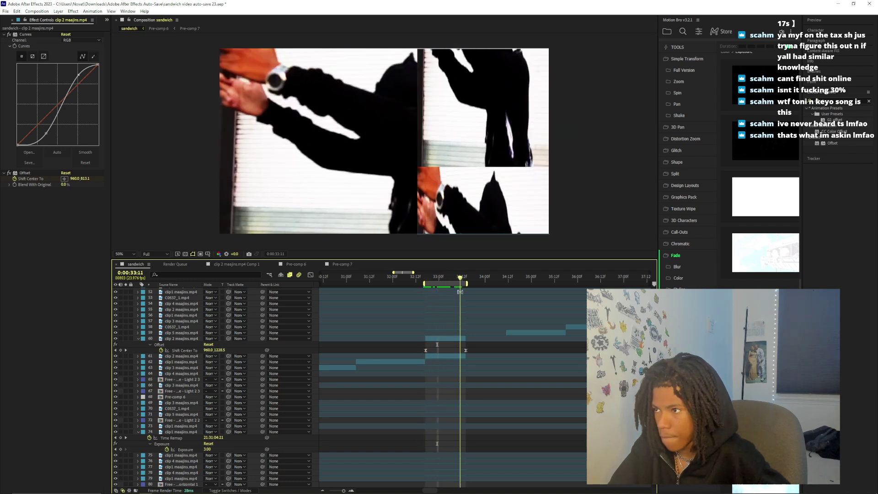
Remove the easing into the last Offset keyframe and check the end of the slide
left_click(466, 351)
left_click(311, 276)
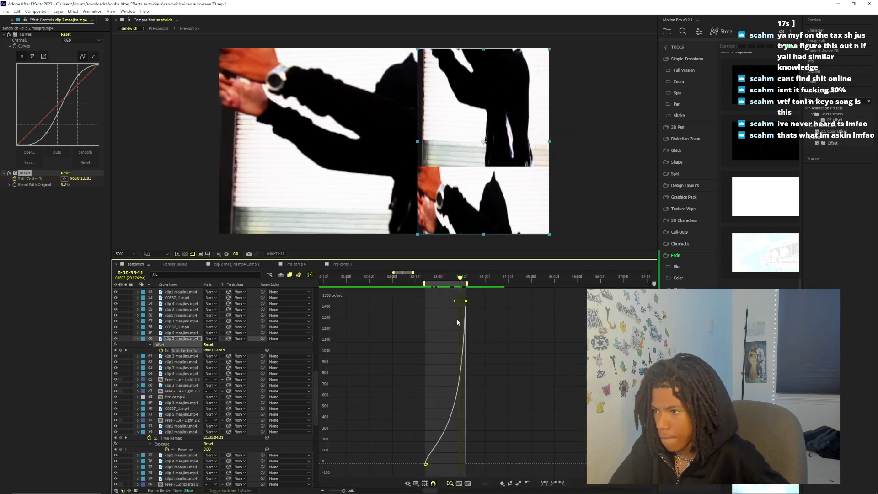
left_click_drag(474, 304, 474, 305)
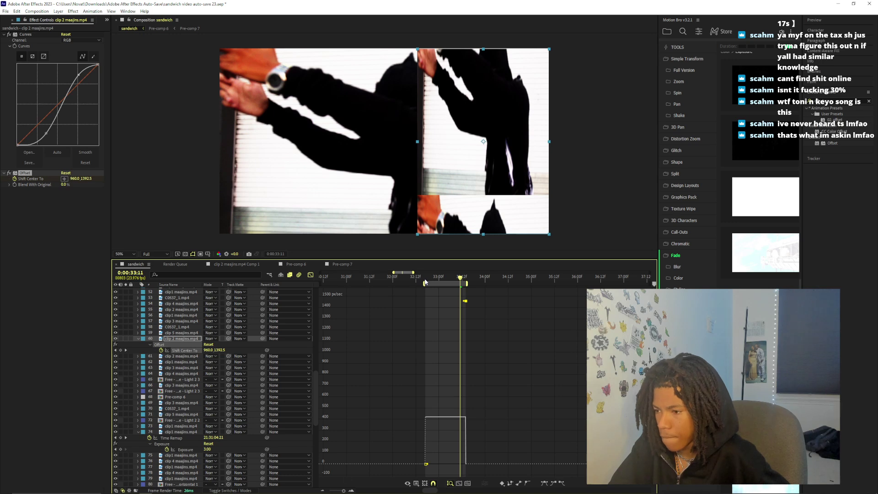
mouse_move(431, 283)
left_mouse_down()
mouse_move(472, 293)
mouse_move(441, 296)
left_mouse_up()
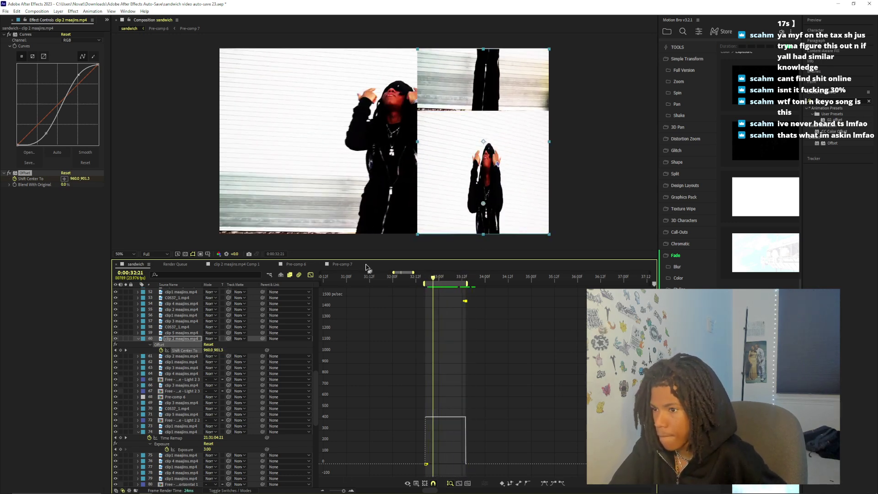
left_click(311, 275)
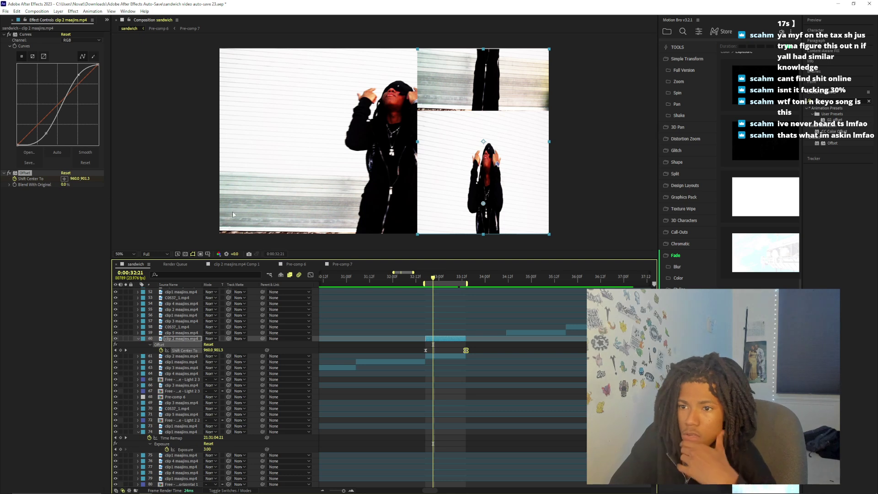
left_click_drag(432, 280, 426, 283)
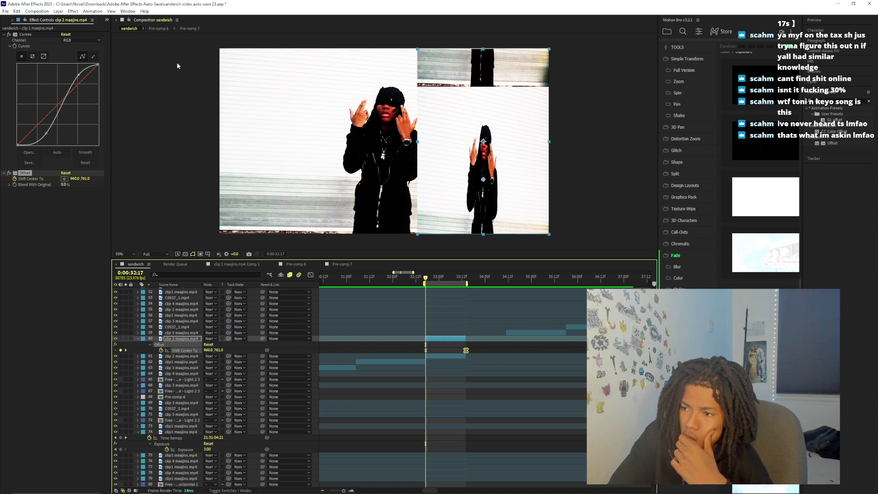
Select the clip 2 maajins.mp4 layer and reveal its property groups
left_click(5, 11)
mouse_move(63, 118)
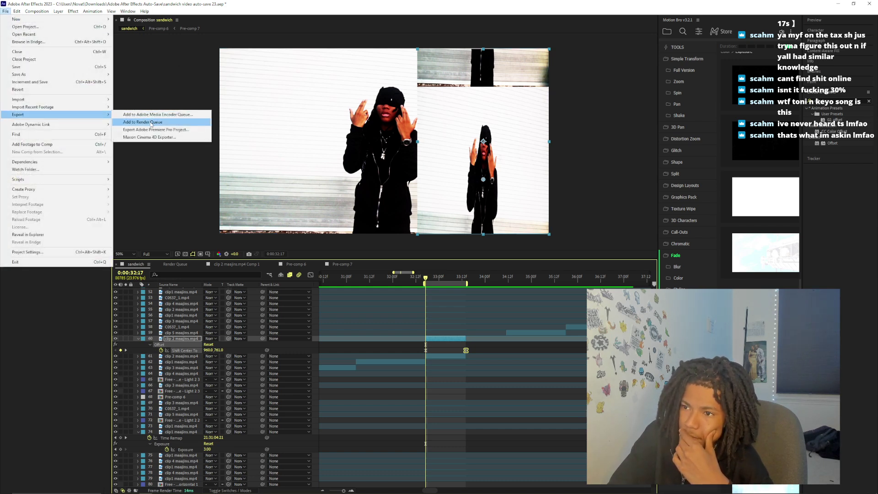
left_click(418, 339)
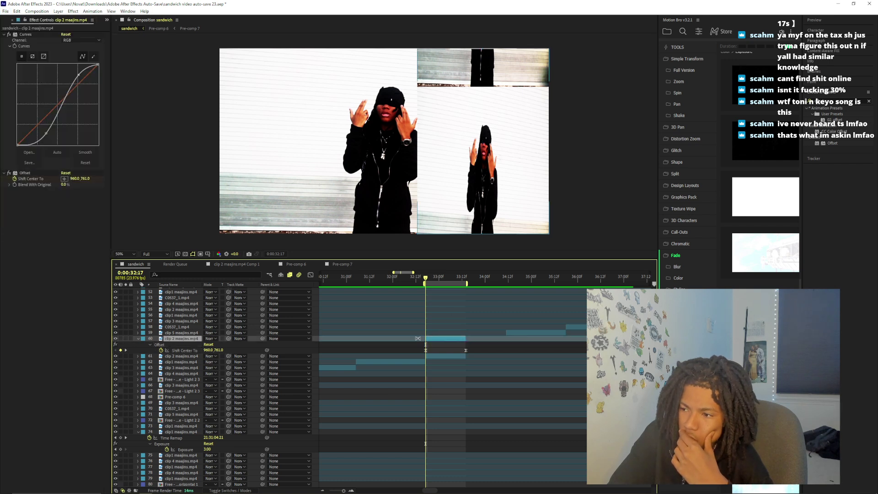
left_click(139, 339)
left_click(139, 339)
Set the inset strip's width scale to 30%, Position to 1630.1, 542.7, and height to 101%
left_click(144, 344)
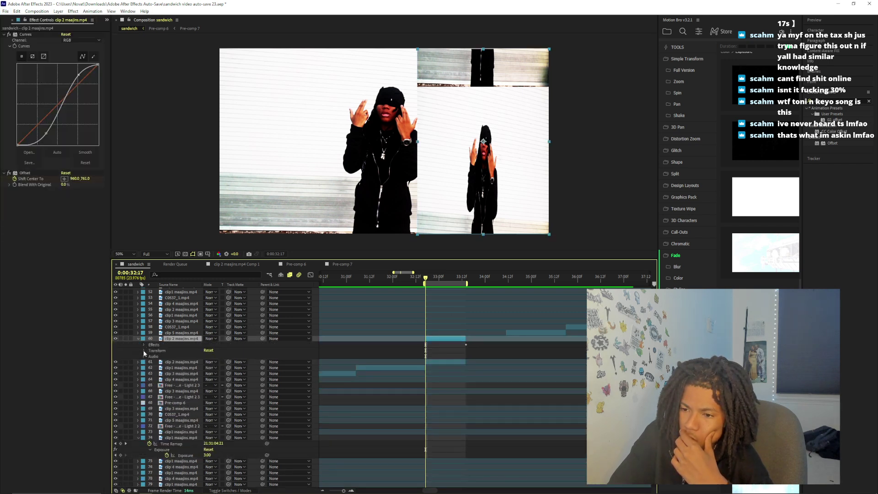
left_click(144, 351)
left_click_drag(210, 368, 212, 371)
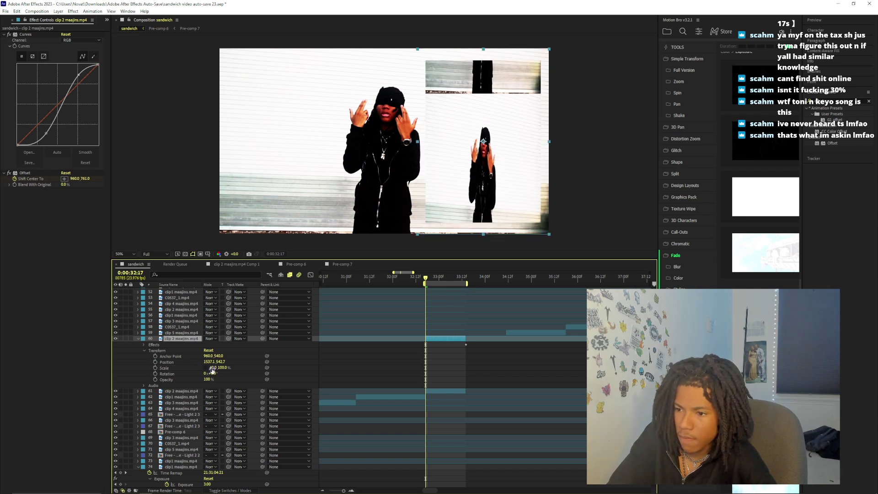
left_click(211, 368)
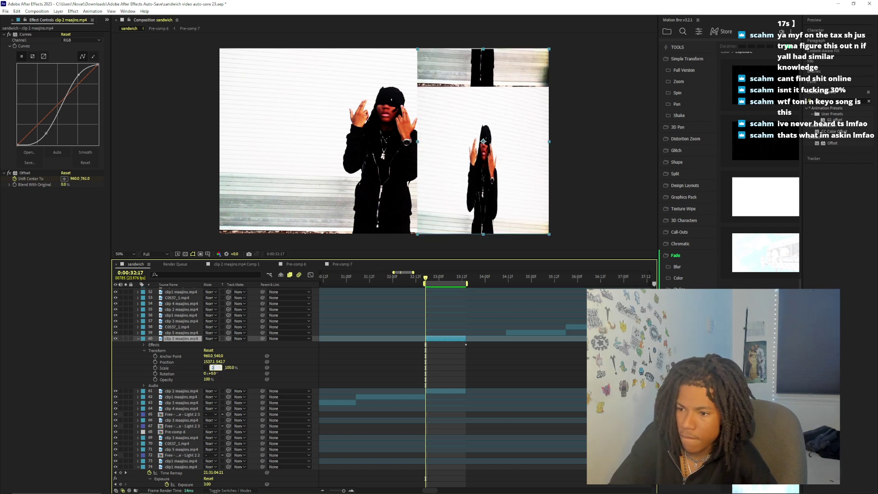
type("30")
key("Return")
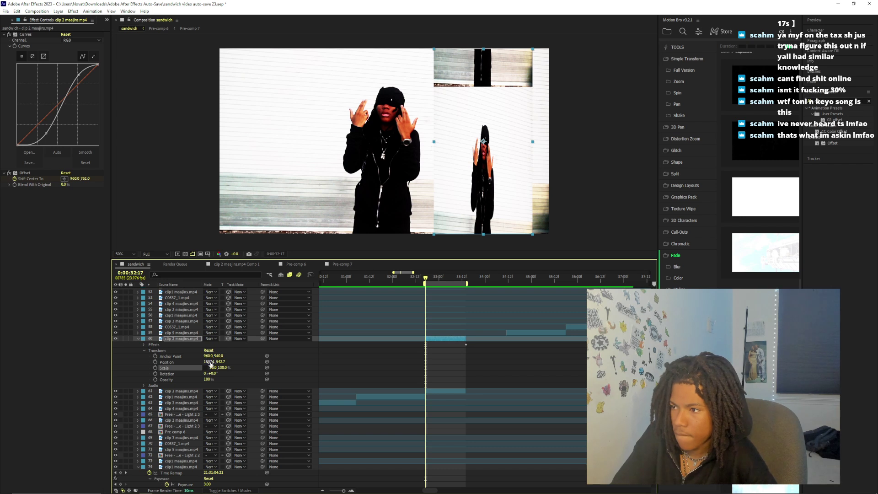
left_click_drag(209, 361, 219, 365)
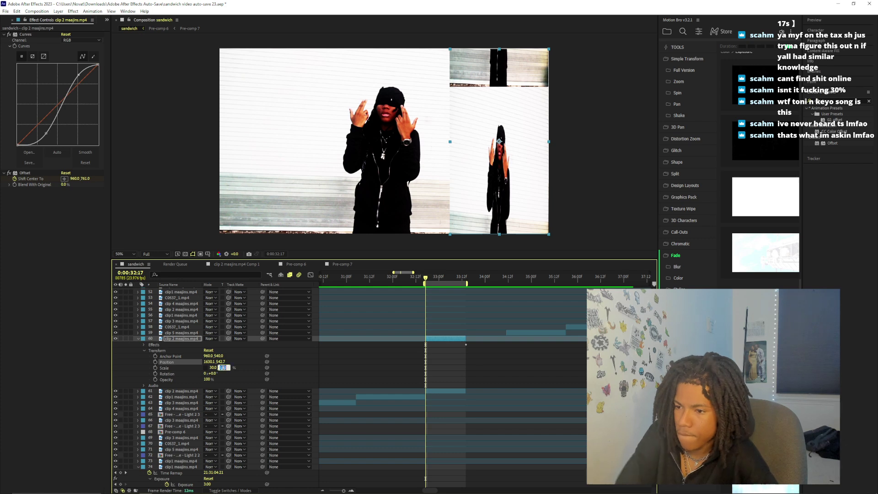
left_click_drag(222, 367, 224, 367)
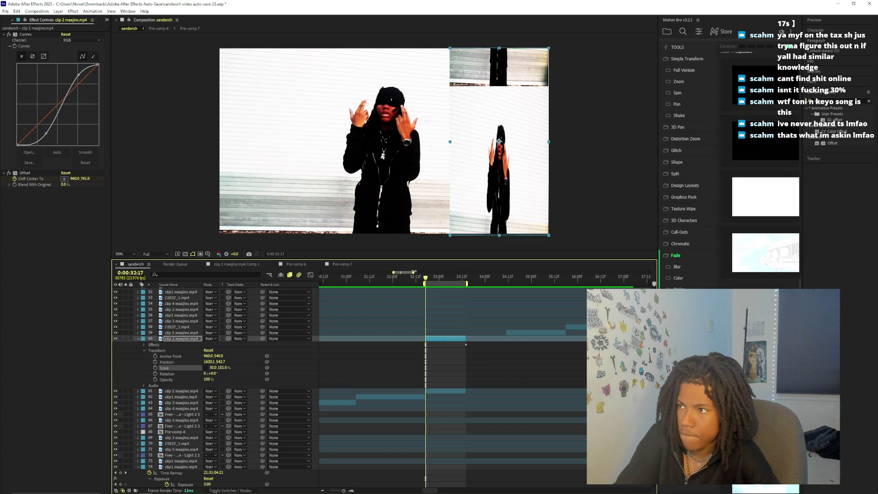
left_click(5, 11)
Queue the sandwich comp and set its output module format to JPEG Sequence
left_click(156, 122)
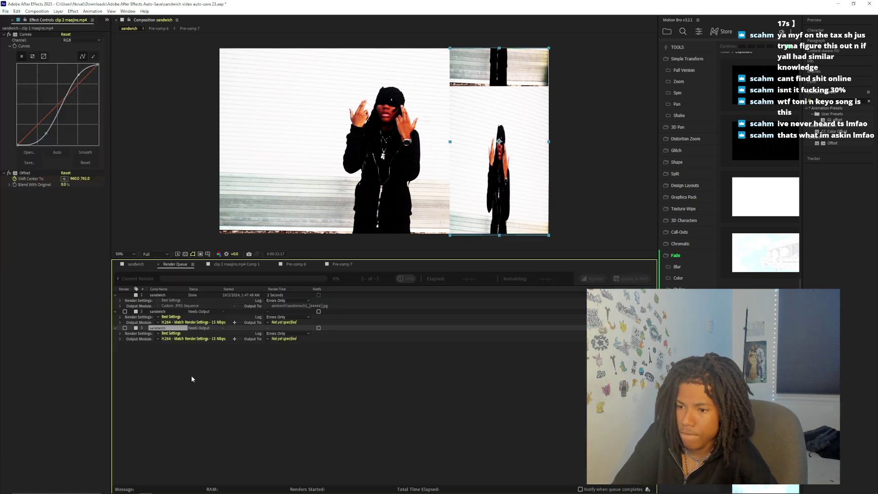
left_click(209, 338)
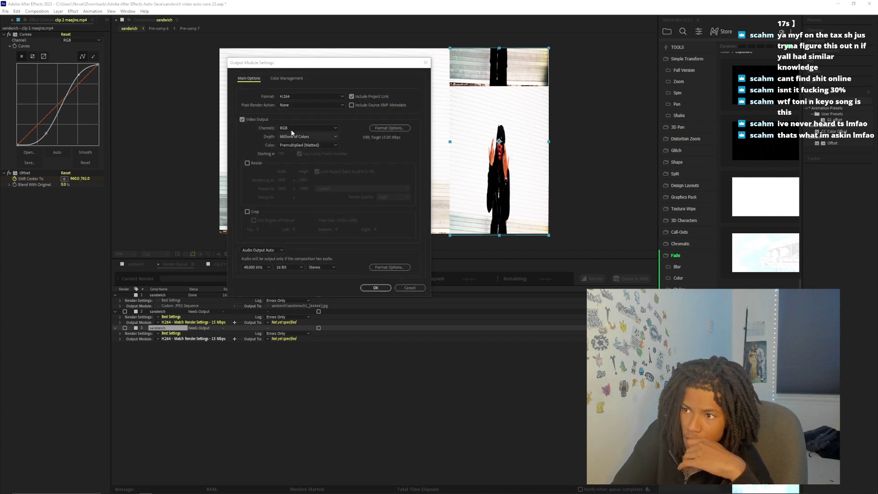
left_click(309, 97)
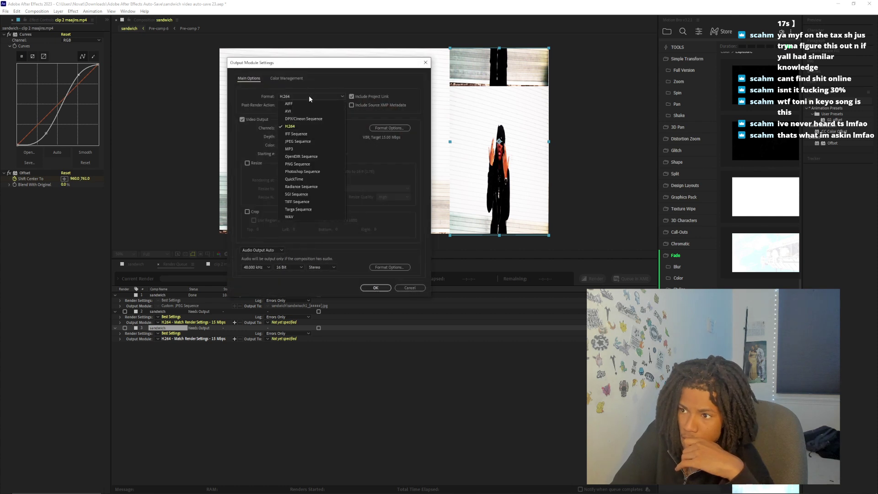
left_click(302, 142)
left_click(375, 289)
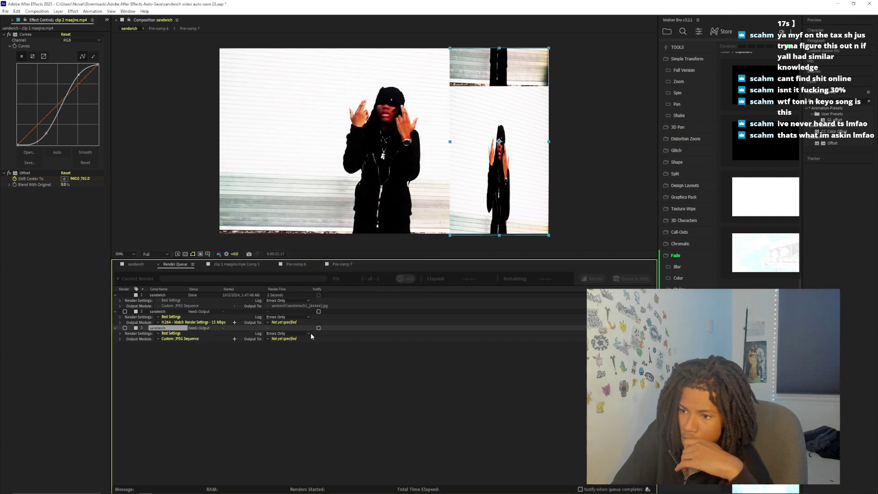
Name the output 'sandwhich stuff' in the sandwich folder and render the sequence
left_click(285, 339)
scroll(16, 61, "up", 2)
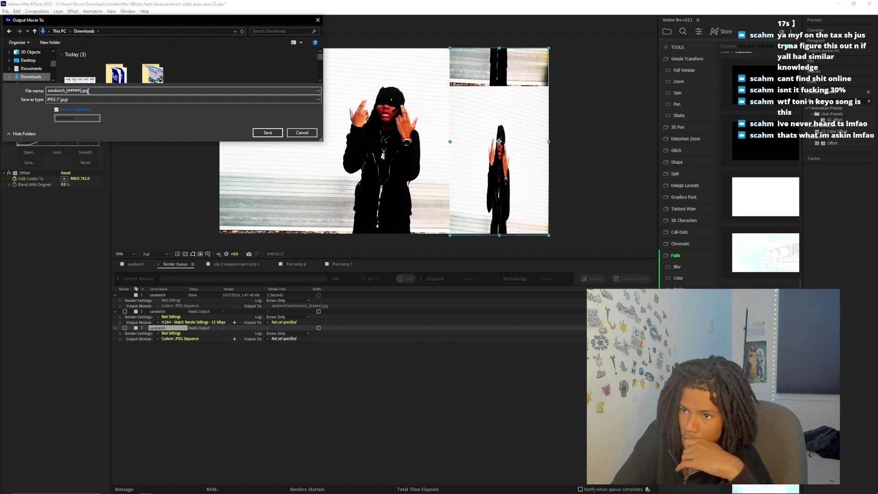
type("sandwhich")
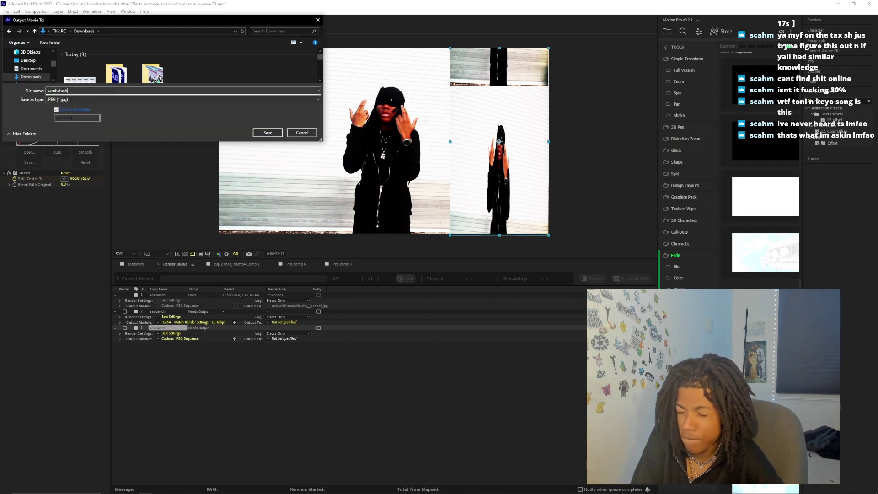
type(" stuff")
key("Return")
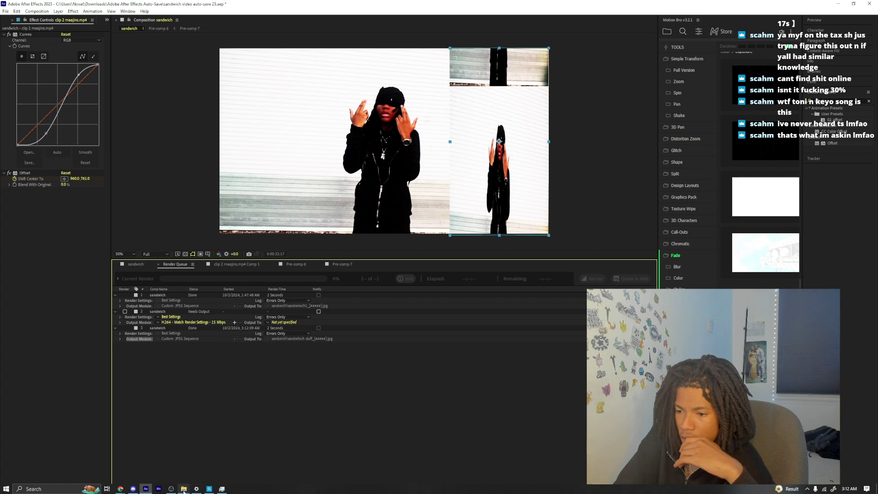
Open the sandwich folder in Downloads and select the first row of rendered frames
left_click(149, 455)
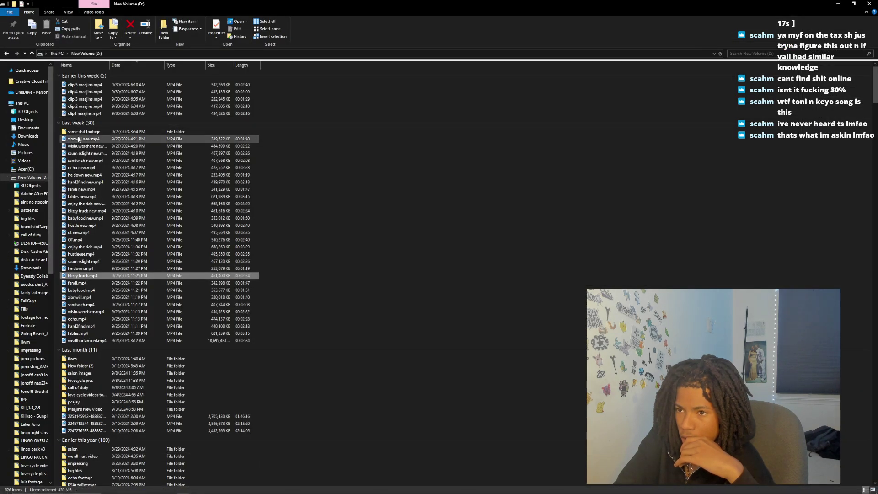
left_click(28, 136)
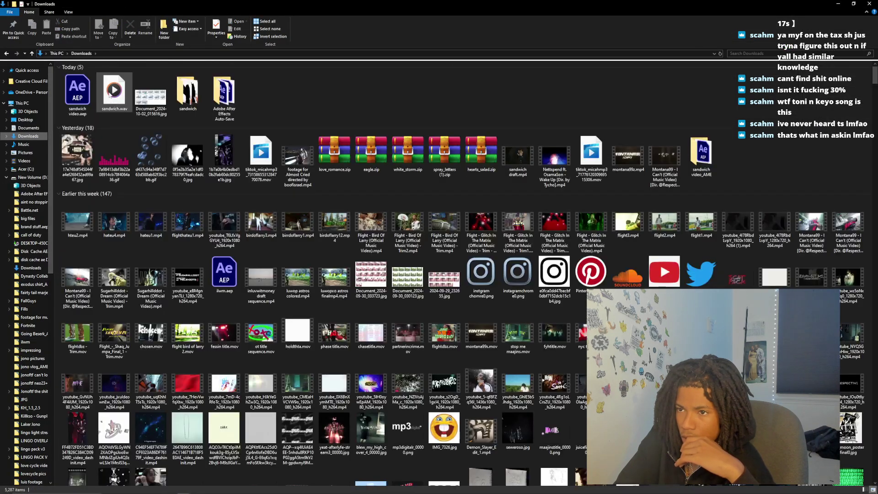
double_click(177, 98)
left_click(74, 94)
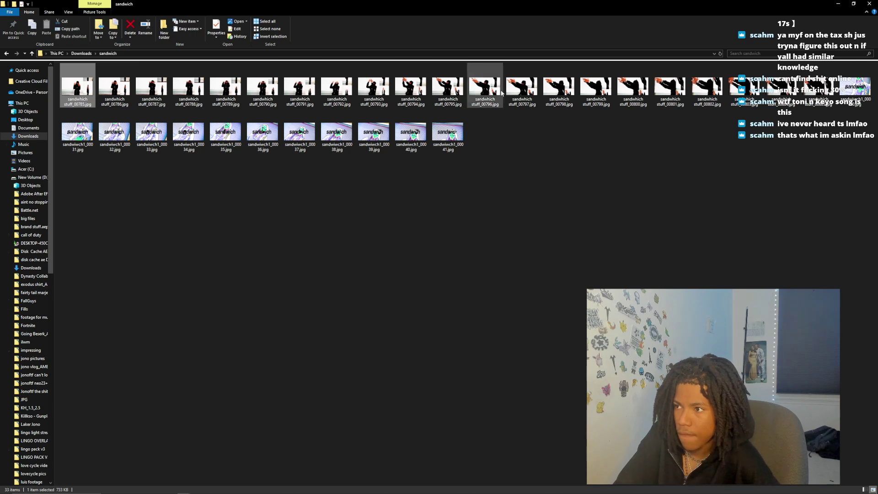
left_click(811, 104, "shift")
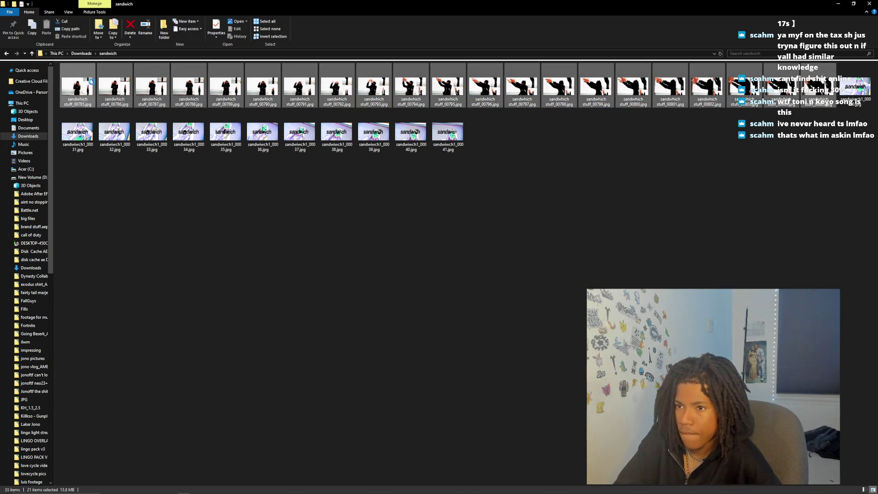
Print the selected sandwich frames on one page using the Contact sheet layout
right_click(86, 78)
left_click(101, 113)
scroll(536, 265, "down", 3)
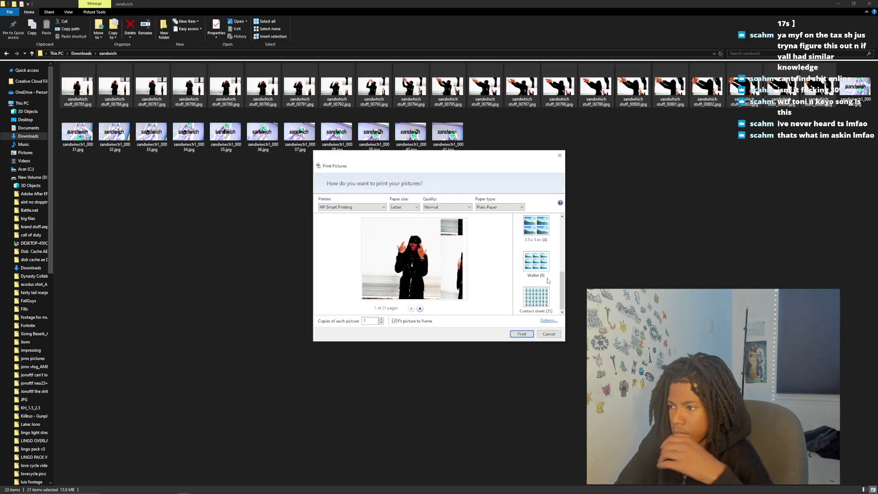
left_click(536, 296)
left_click(530, 334)
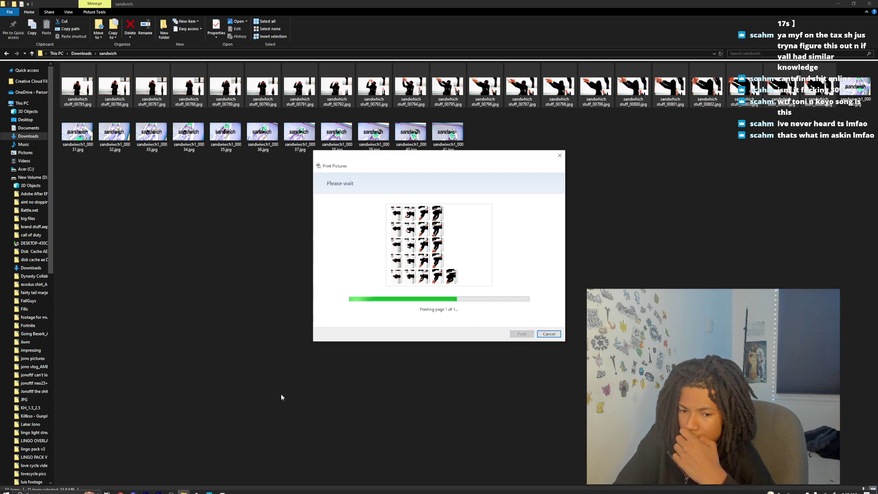
left_click(131, 489)
mouse_move(126, 490)
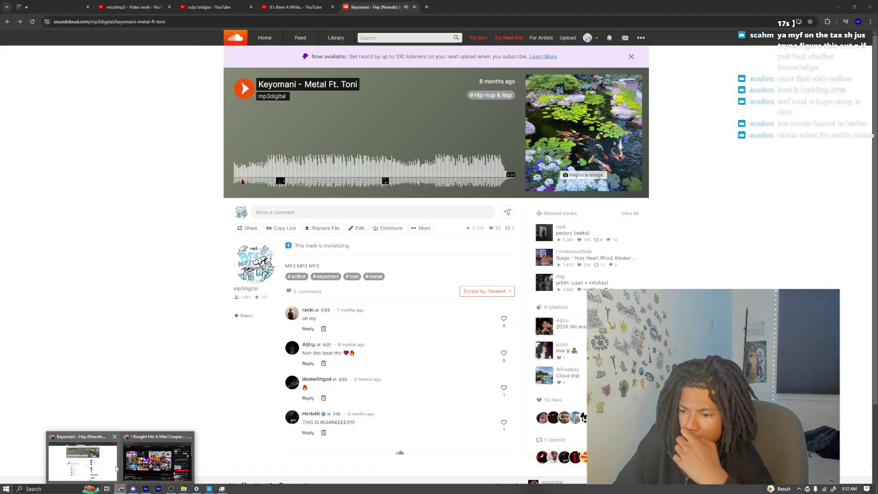
Open the perjury [reeks] track page in SoundCloud and start playing it
left_click(115, 468)
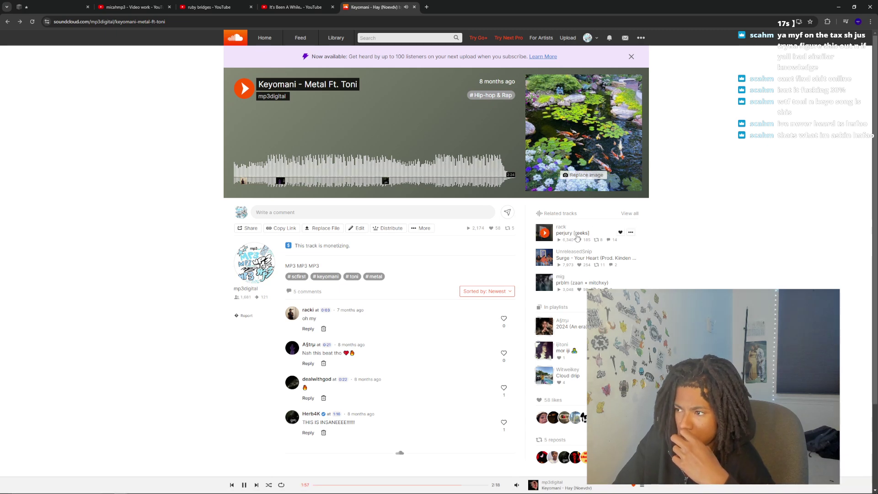
left_click(574, 233)
left_click(238, 90)
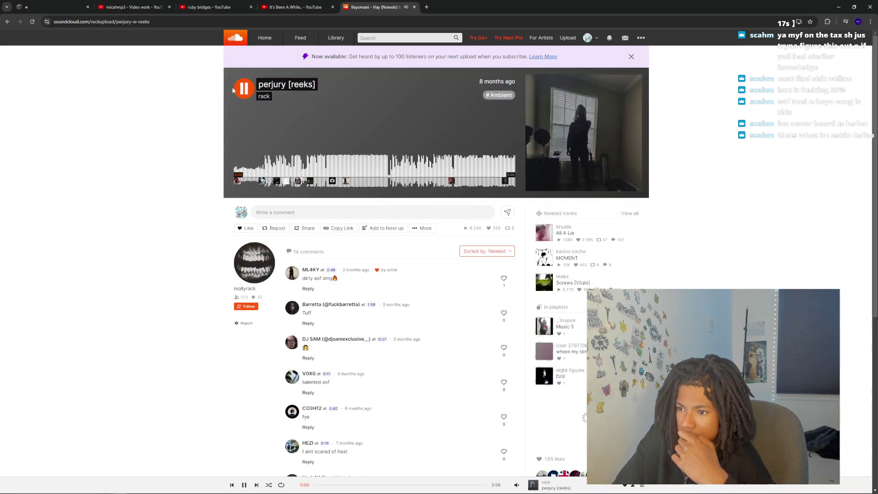
scroll(233, 90, "down", 3)
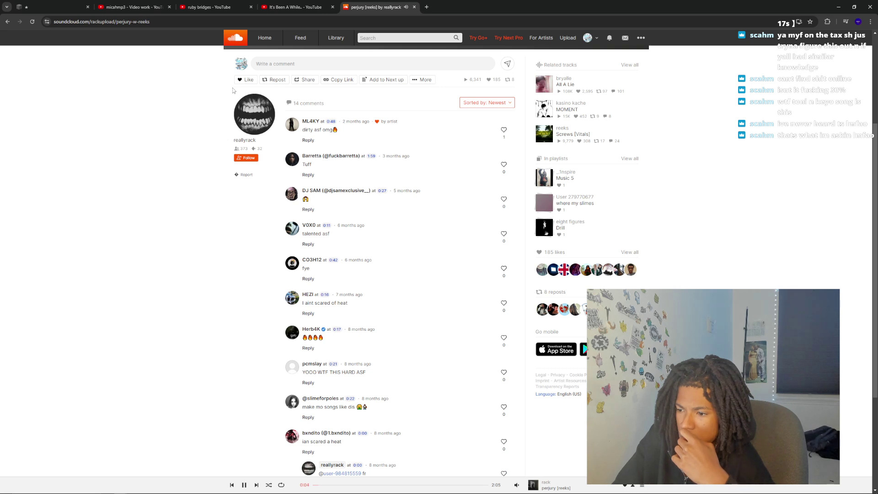
scroll(233, 90, "up", 3)
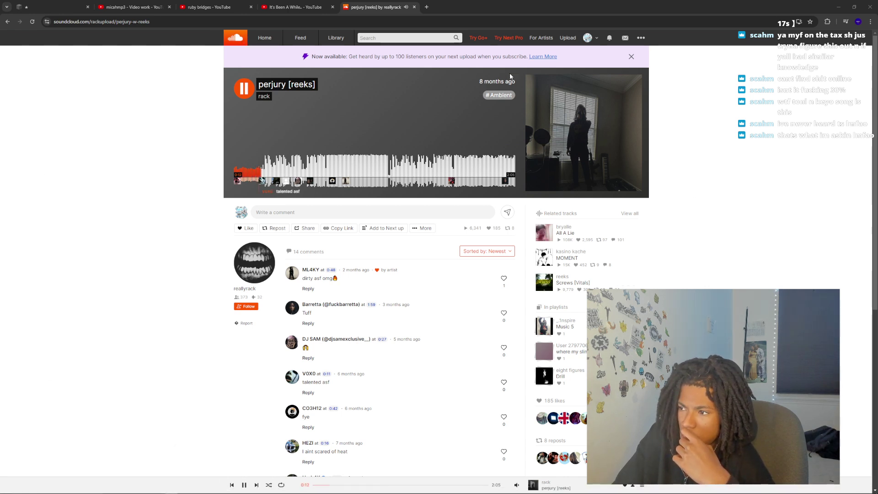
From Home, go to the artist's Tracks list and like perjury [reeks]
left_click(263, 41)
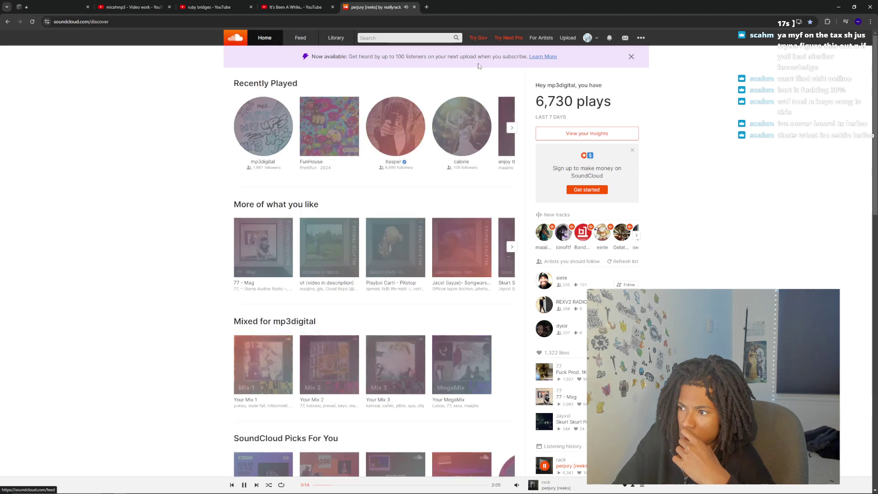
scroll(532, 460, "down", 6)
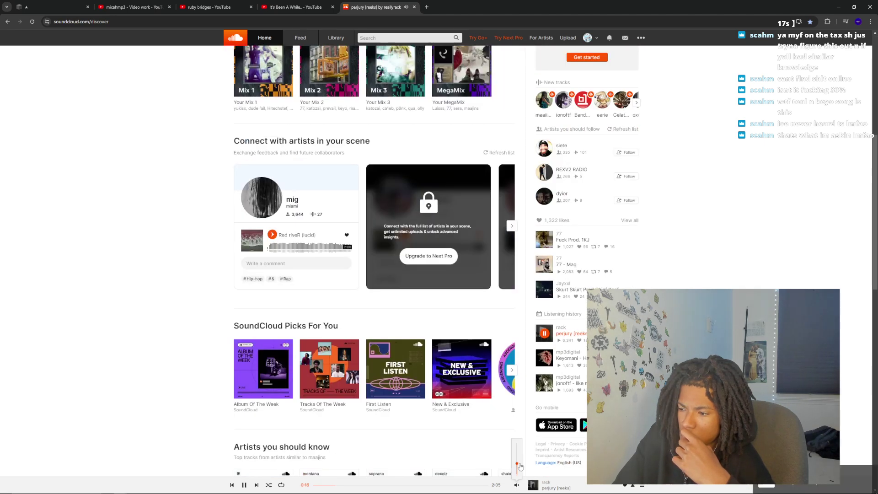
left_click(547, 485)
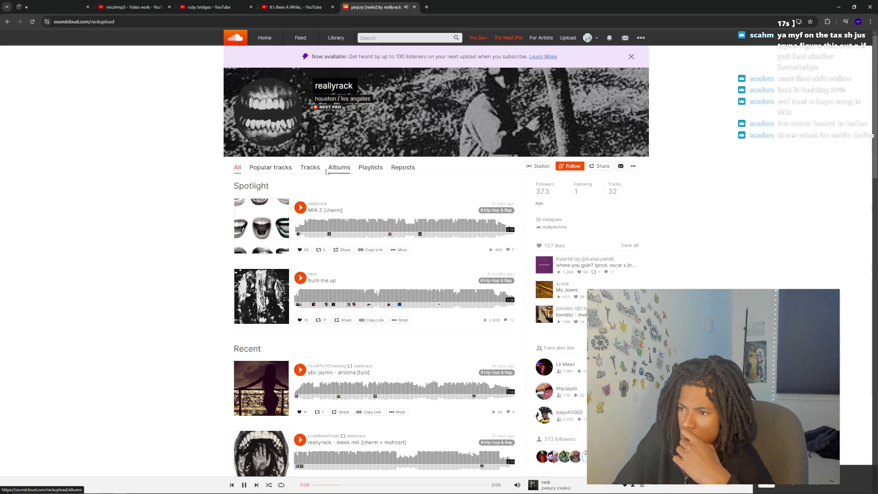
left_click(312, 168)
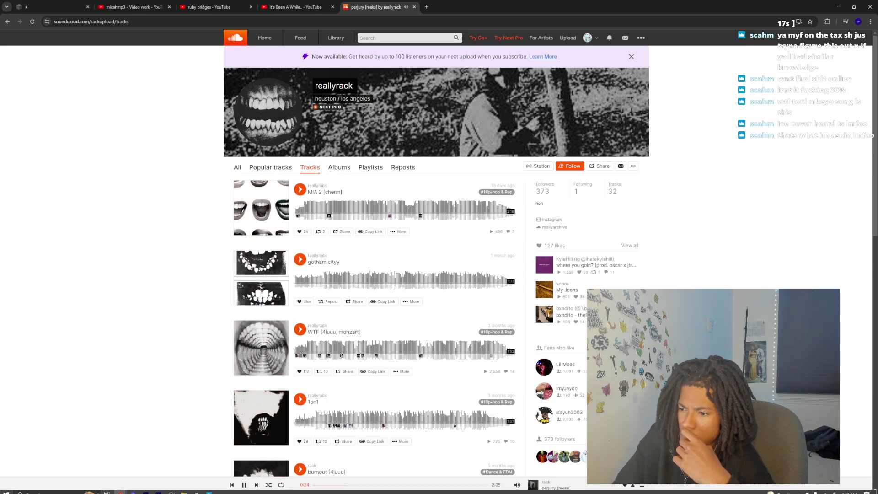
scroll(183, 371, "down", 10)
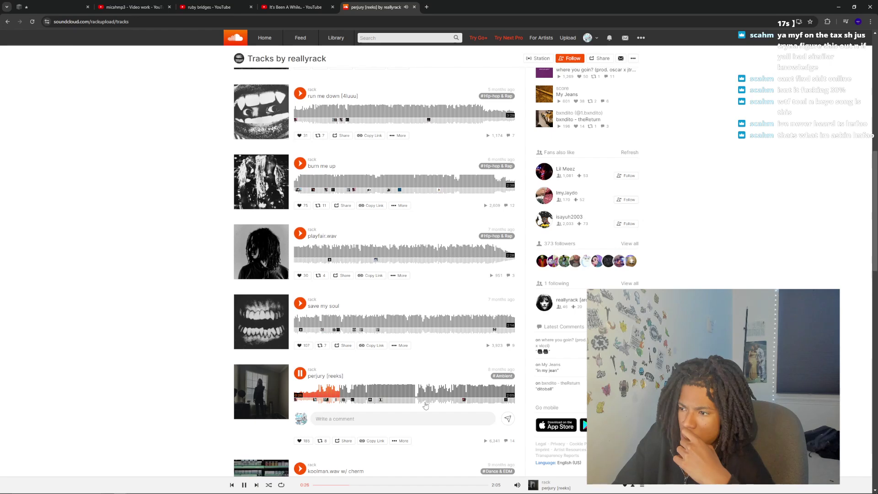
left_click(302, 441)
scroll(301, 440, "down", 6)
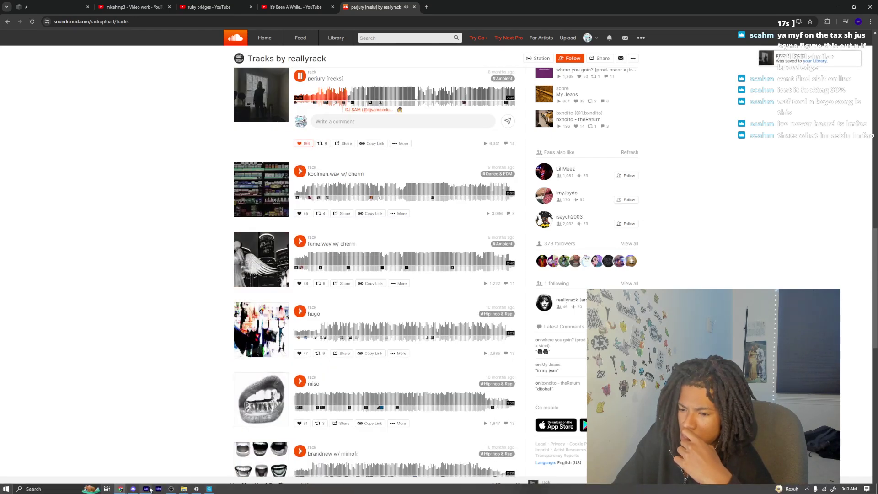
left_click(147, 488)
mouse_move(211, 489)
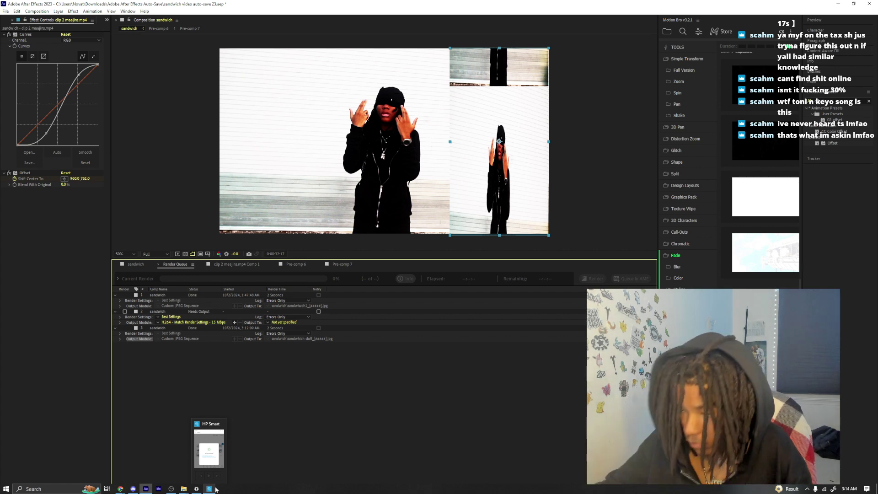
Go to the liked artist's full track list and play 4:09 AM (prod. Grahh!)
mouse_move(122, 489)
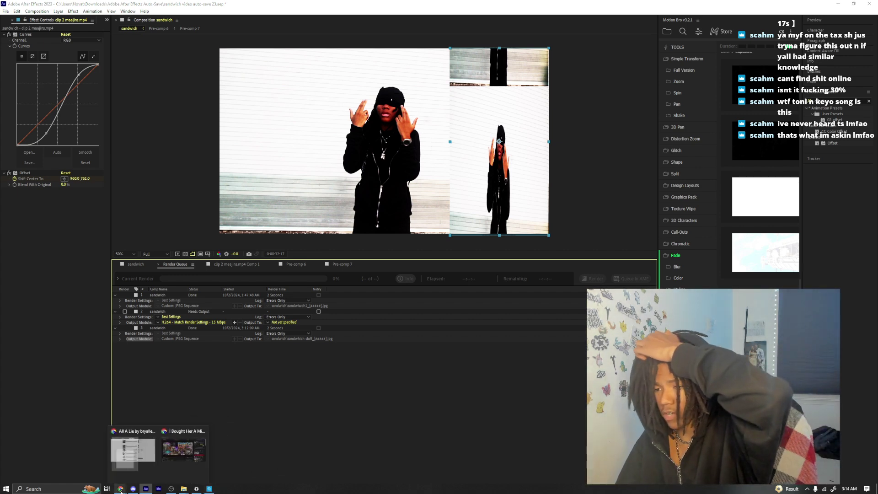
left_click(85, 452)
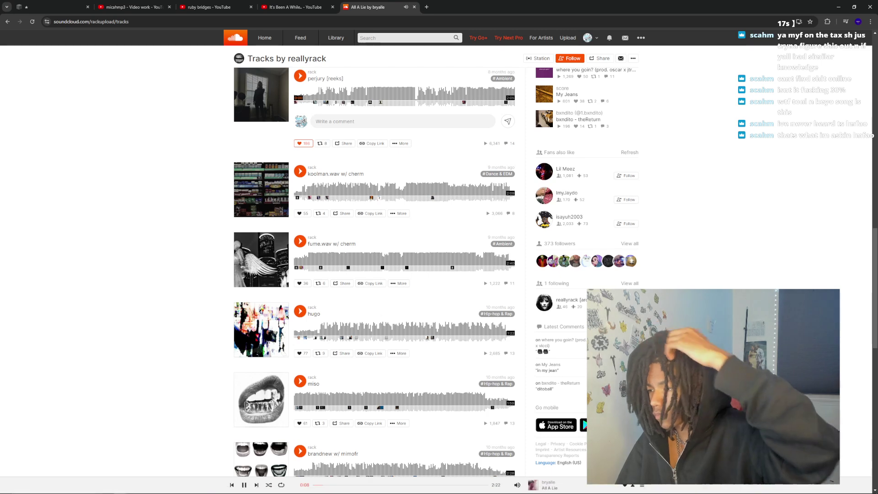
scroll(451, 239, "up", 16)
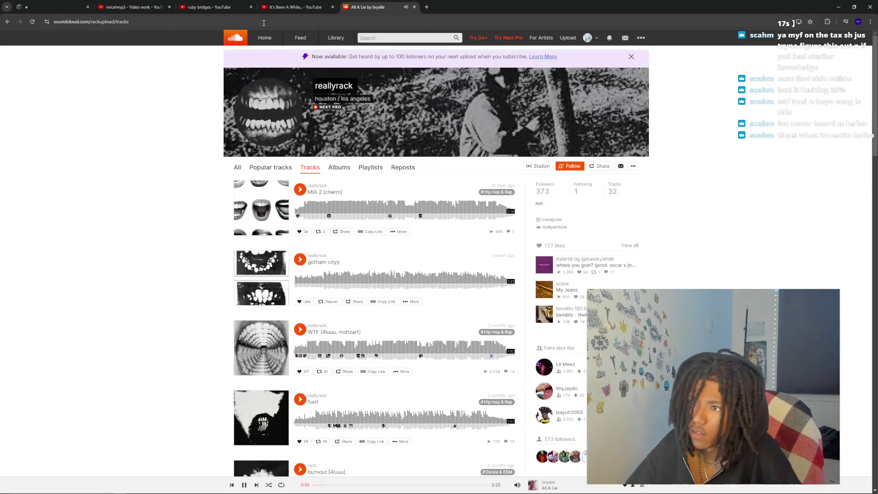
left_click(264, 38)
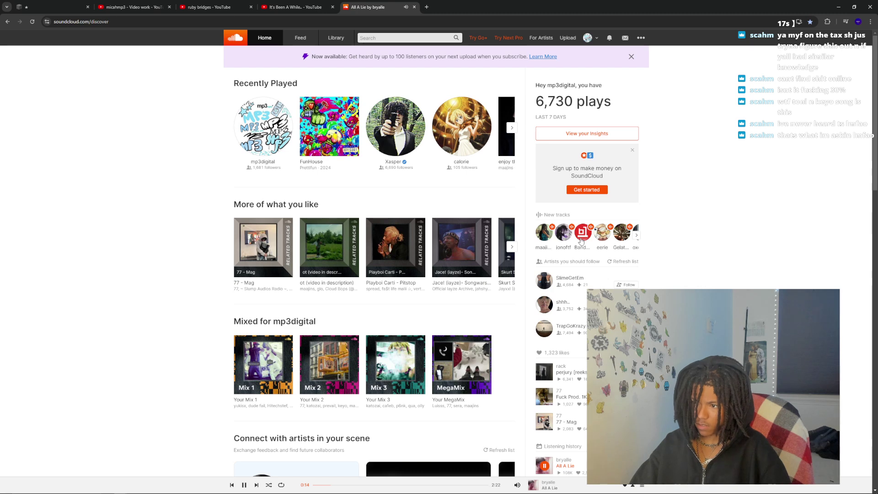
scroll(530, 336, "down", 3)
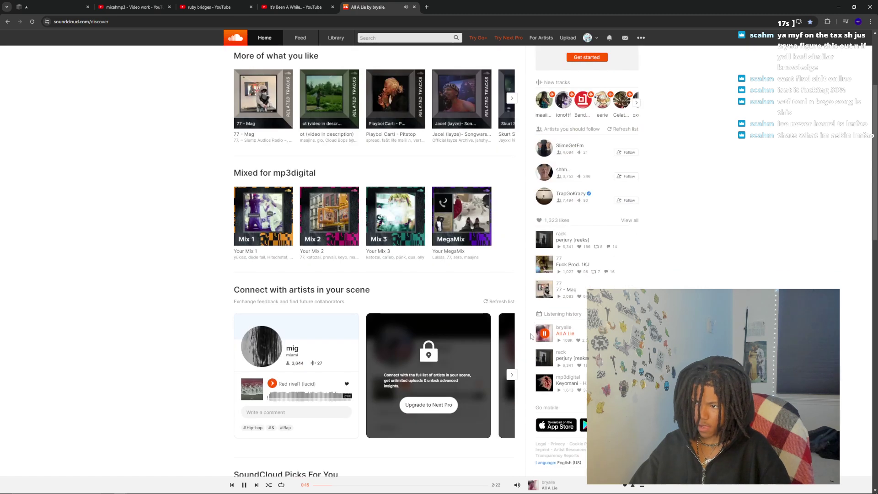
left_click(559, 283)
left_click(310, 167)
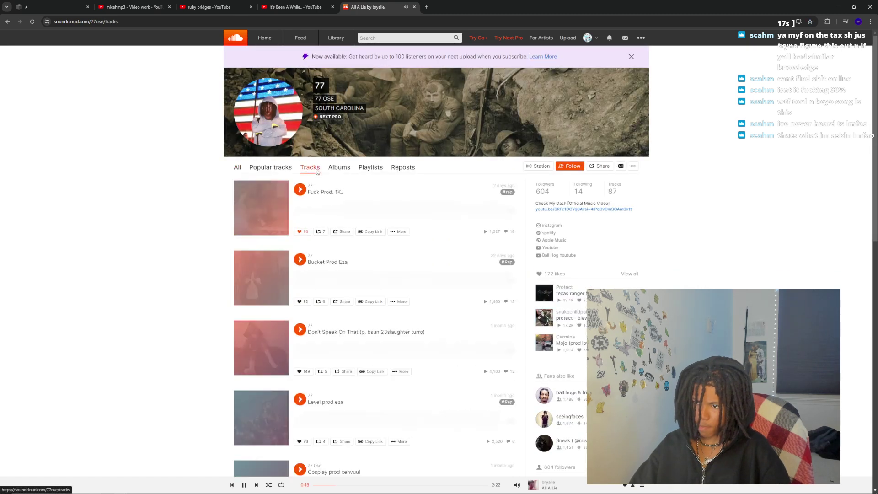
scroll(396, 295, "down", 10)
scroll(395, 294, "down", 10)
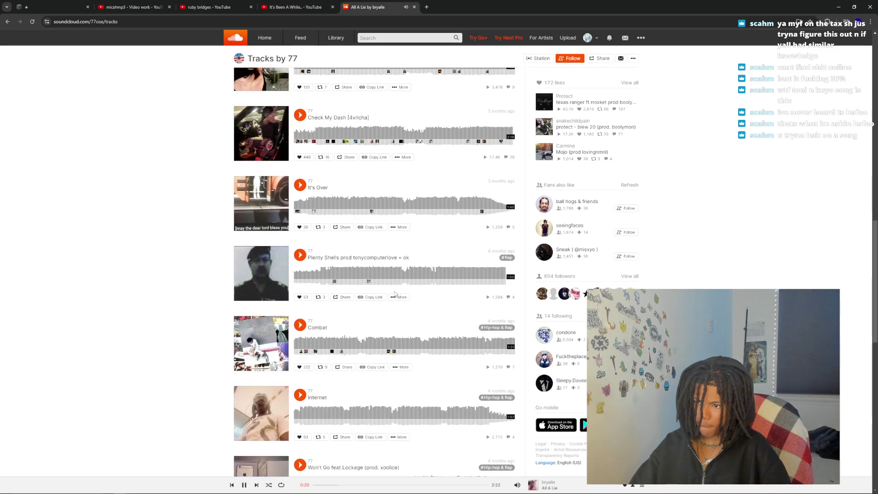
left_click(300, 88)
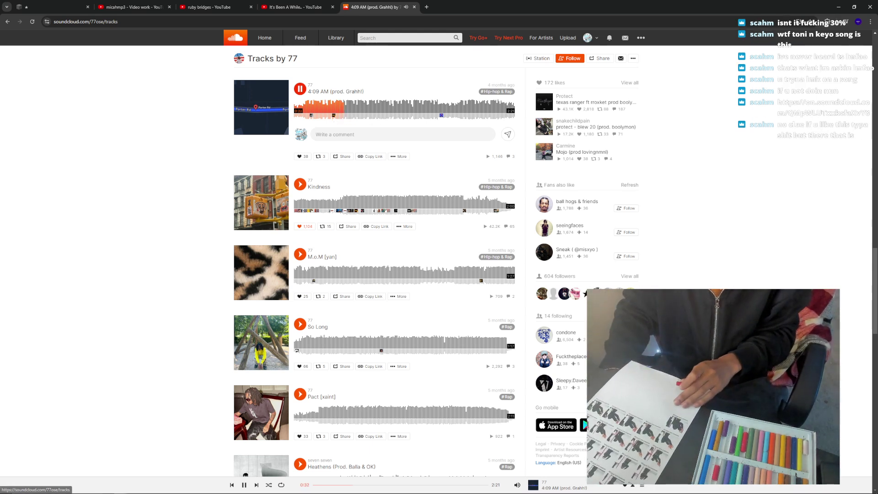
Open the shared CALL ME CRAZY link in a new tab, pause 4:09 AM, and play CALL ME CRAZY
left_click_drag(559, 216, 424, 10)
left_click(396, 3)
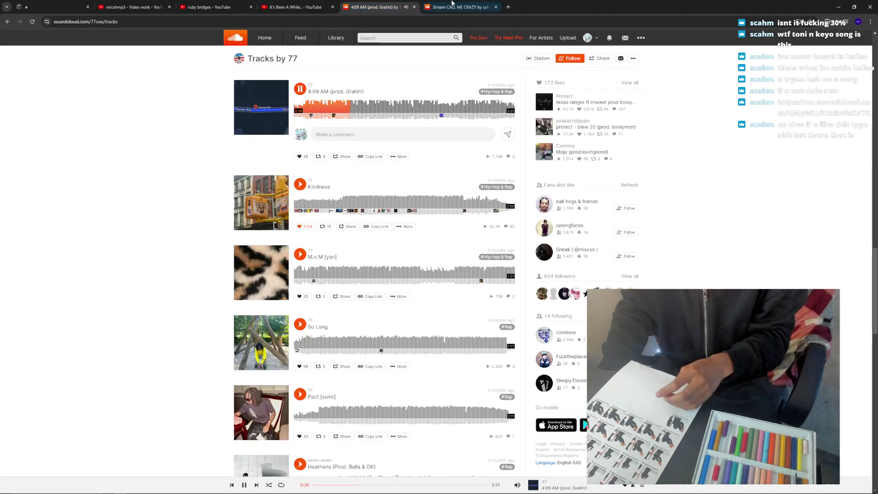
left_click(453, 4)
left_click(353, 4)
left_click(299, 90)
left_click(453, 6)
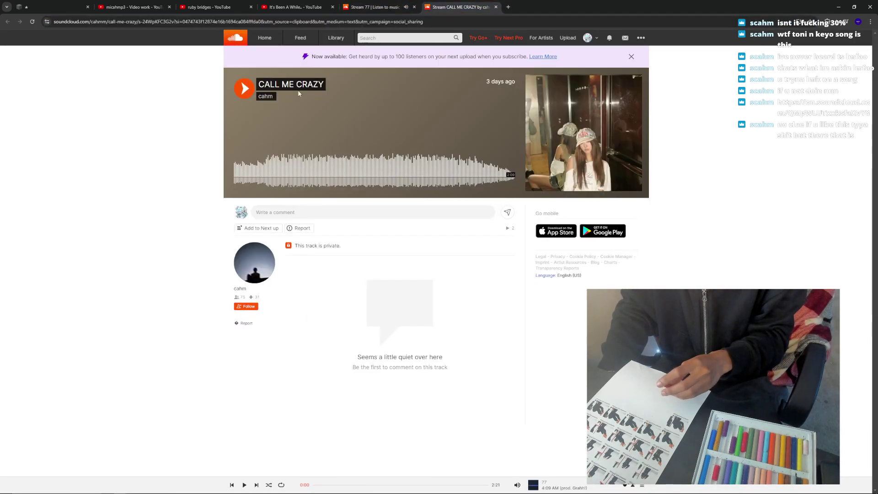
left_click(244, 90)
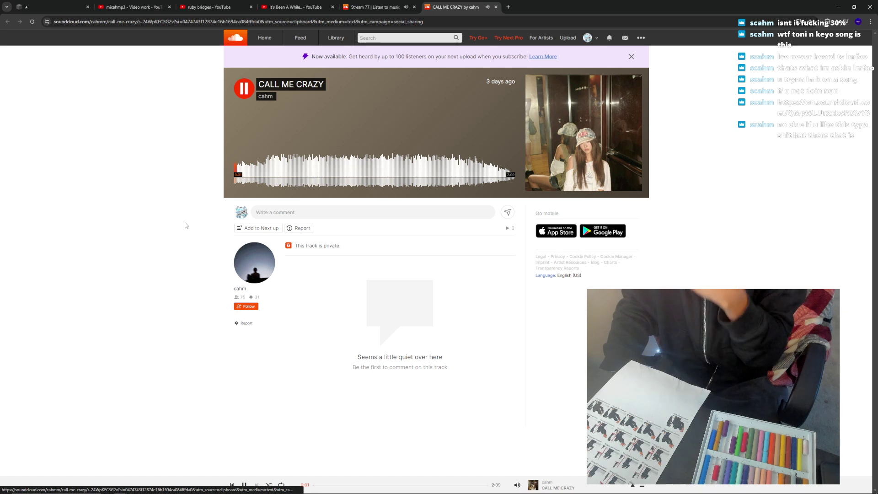
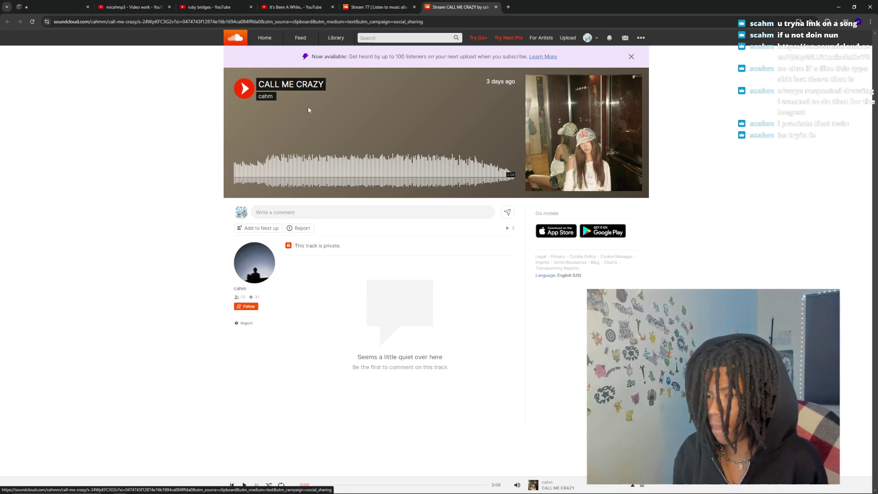
Resume playing 4:09 AM (prod. Grahh!) on the Tracks by 77 page
key("ctrl+shift+Tab")
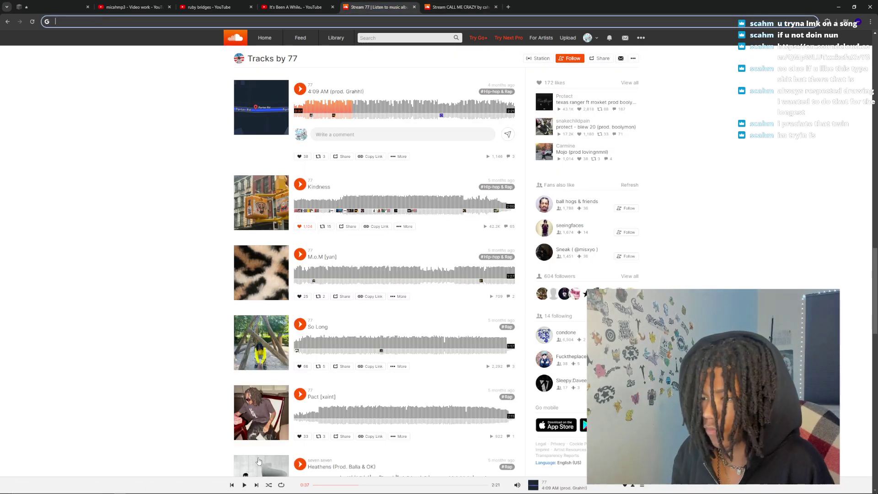
left_click(334, 152)
key("space")
Bring HP Smart back to its scan page, then switch to After Effects
left_click(210, 489)
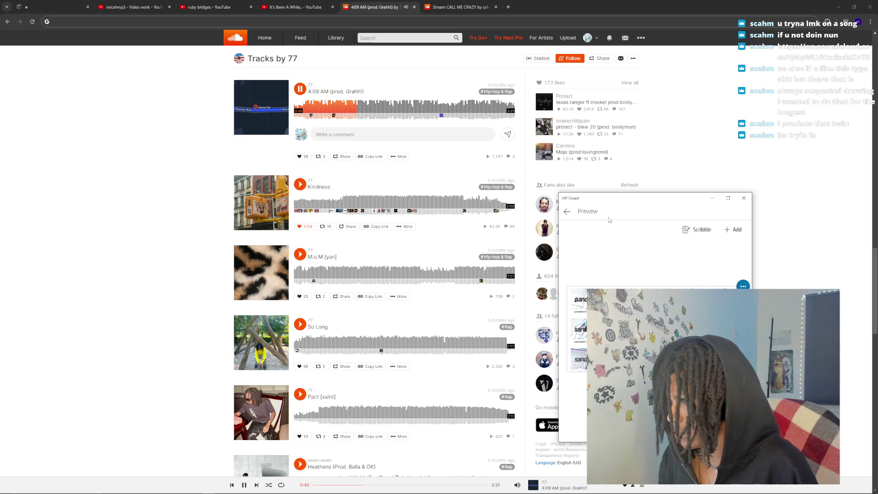
left_click(567, 211)
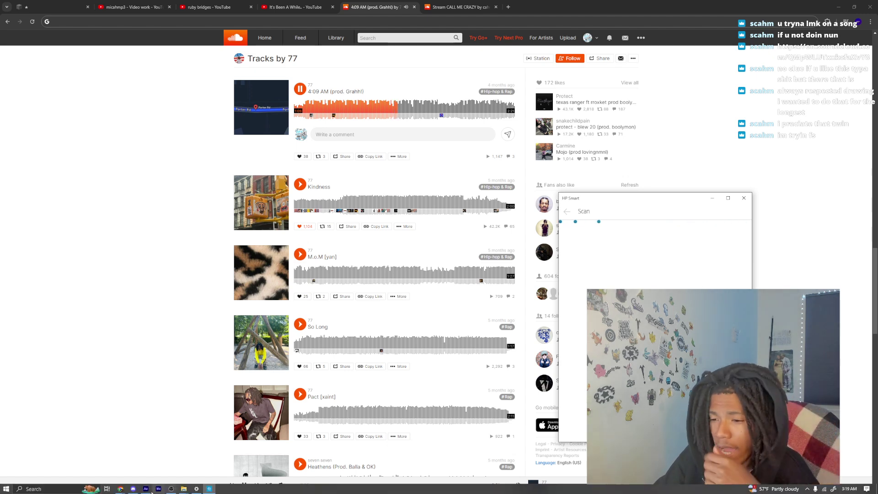
left_click(145, 488)
Preview the sandwich cut from 0:00:31:16 and again from 0:00:36:22
left_click(138, 265)
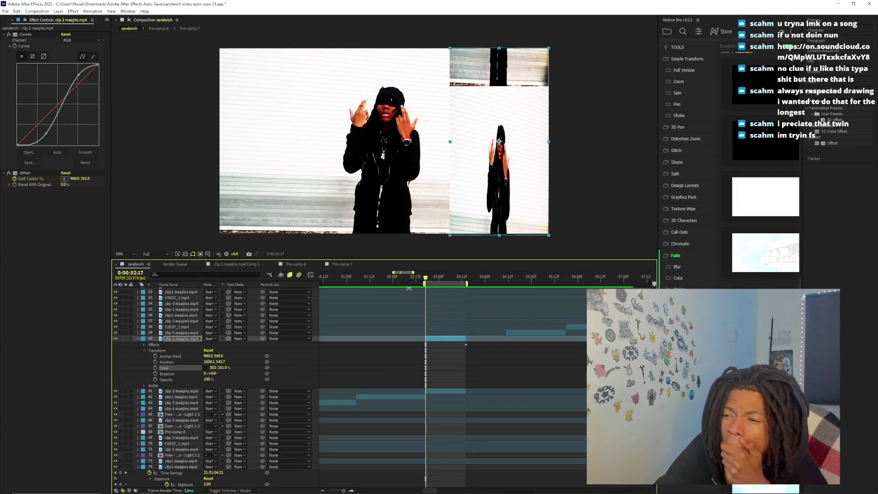
left_click_drag(425, 279, 377, 277)
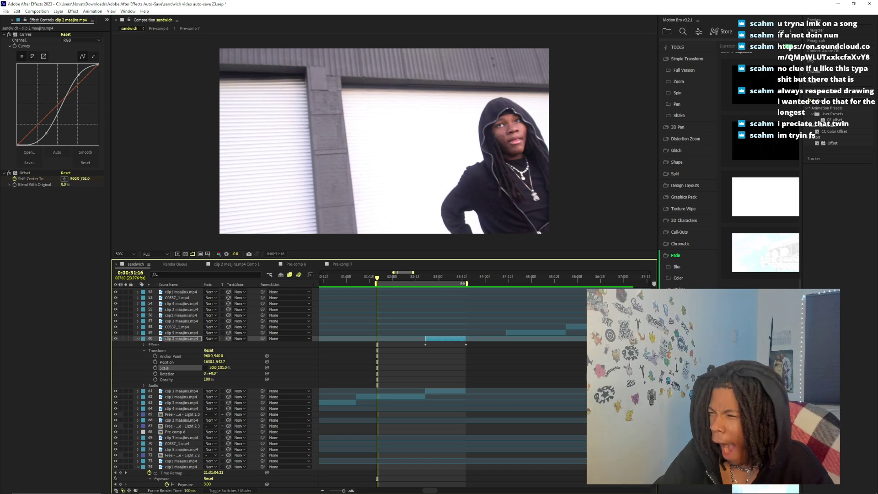
key("space")
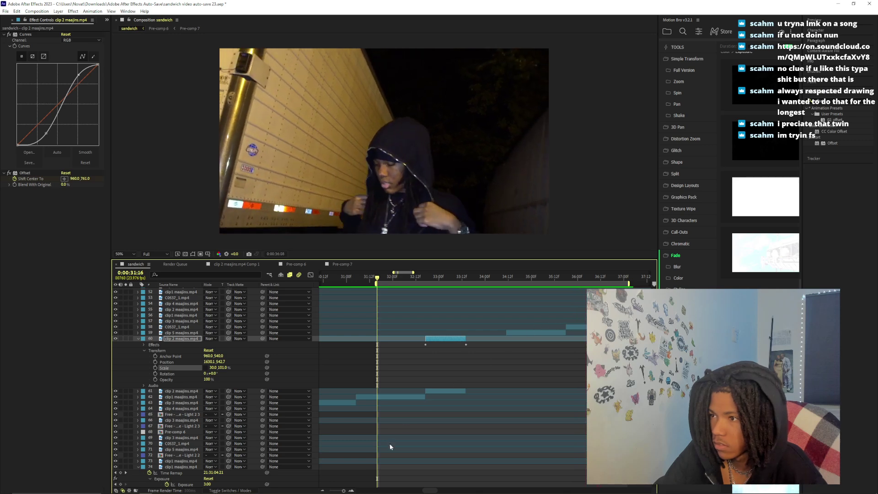
key("space")
left_click_drag(344, 490, 343, 490)
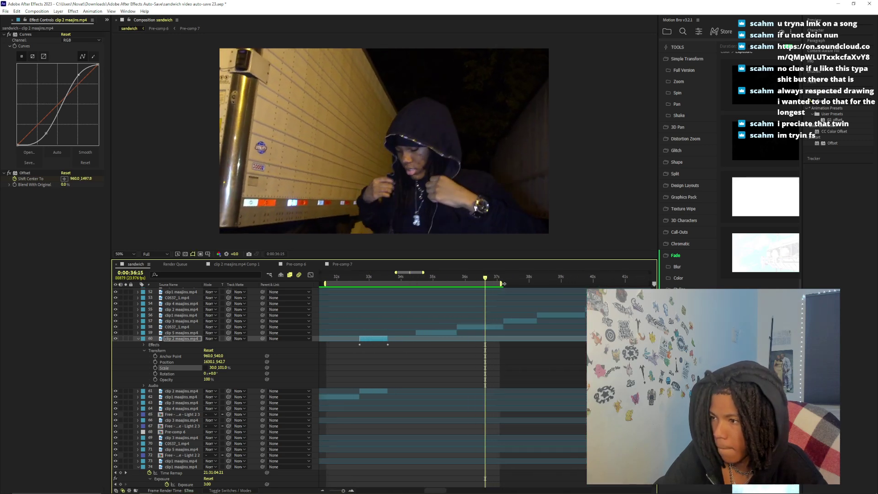
key("space")
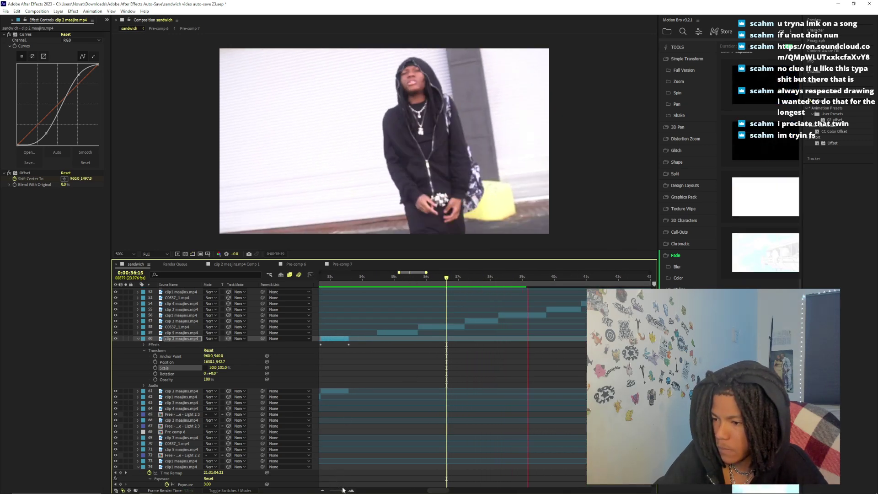
left_click_drag(343, 490, 342, 490)
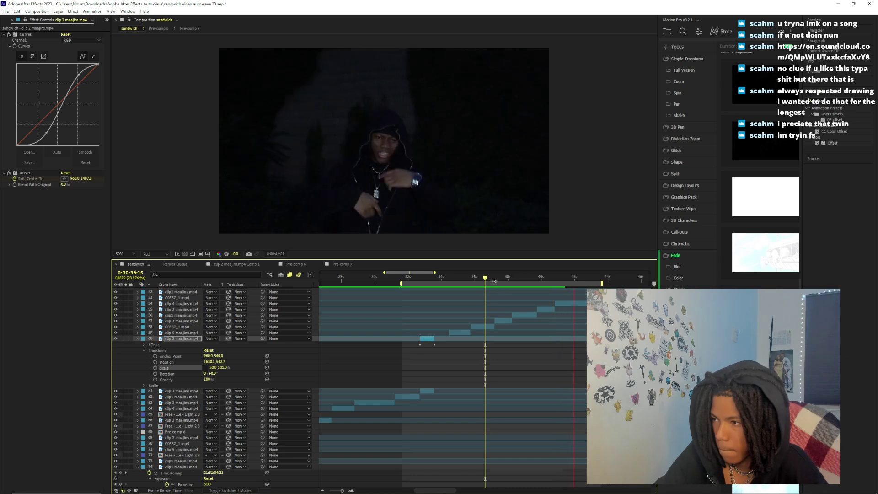
left_click(490, 278)
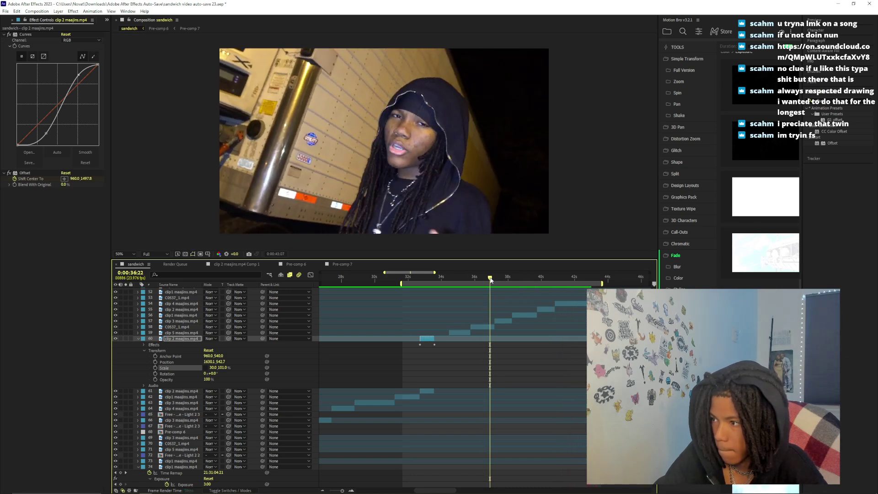
key("space")
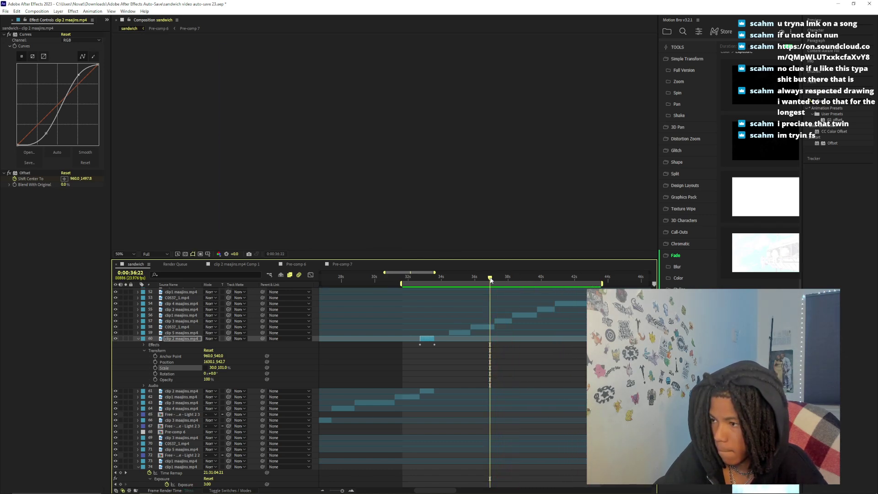
key("space")
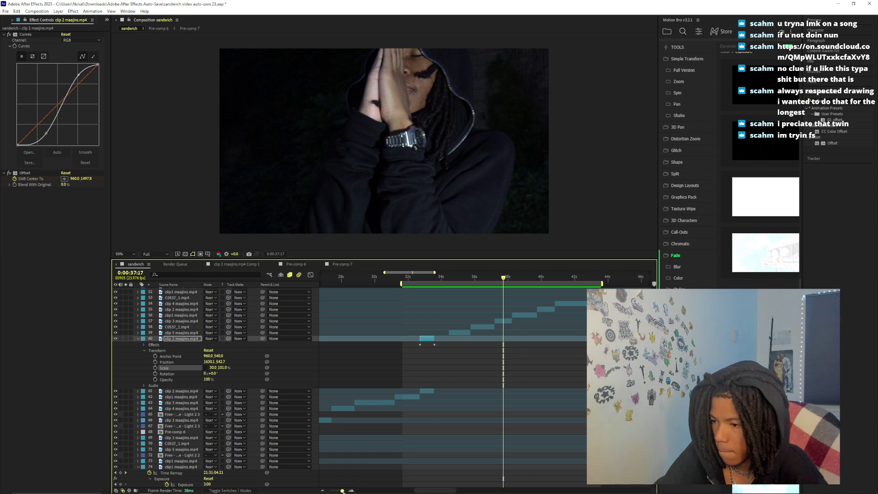
left_click_drag(343, 492, 344, 491)
Duplicate clip 3 maajins.mp4, split the copy at the playhead, and delete its first half
left_click(488, 322)
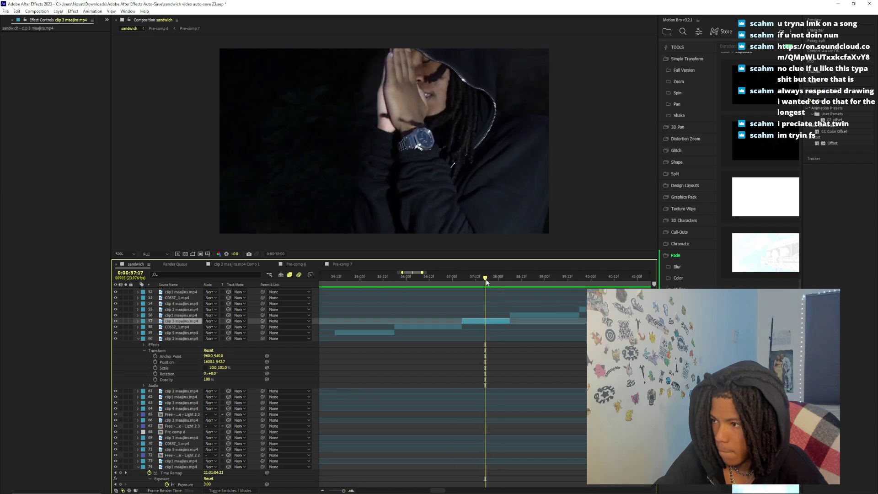
key("ctrl+d")
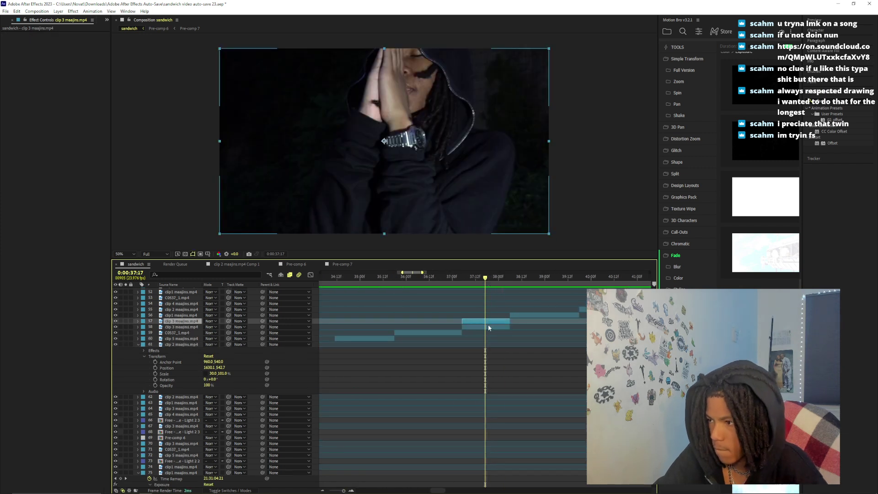
key("ctrl+shift+d")
key("Delete")
Try a Roto Brush stroke on the clip 3 copy, undo it, and delete Roto Brush & Refine Edge
double_click(490, 323)
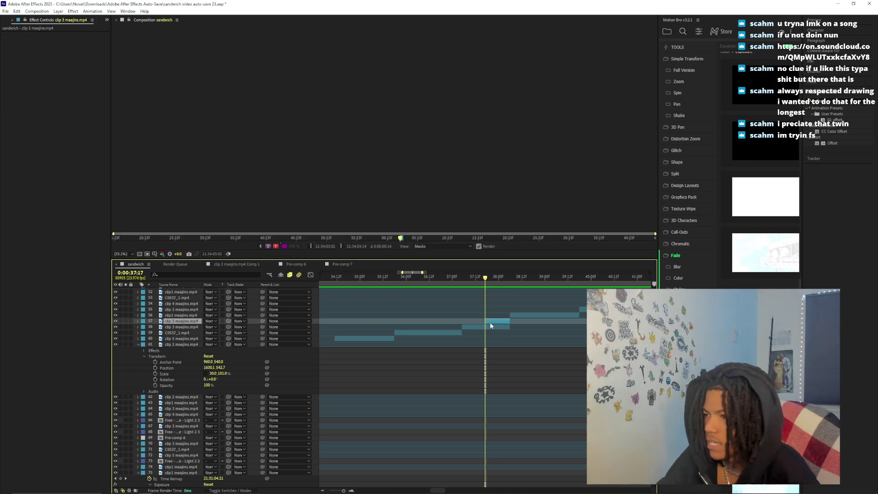
scroll(404, 165, "down", 1)
mouse_move(447, 170)
left_mouse_down()
mouse_move(389, 153)
mouse_move(446, 128)
mouse_move(439, 147)
mouse_move(340, 126)
left_mouse_up()
key("alt+w")
key("ctrl+z")
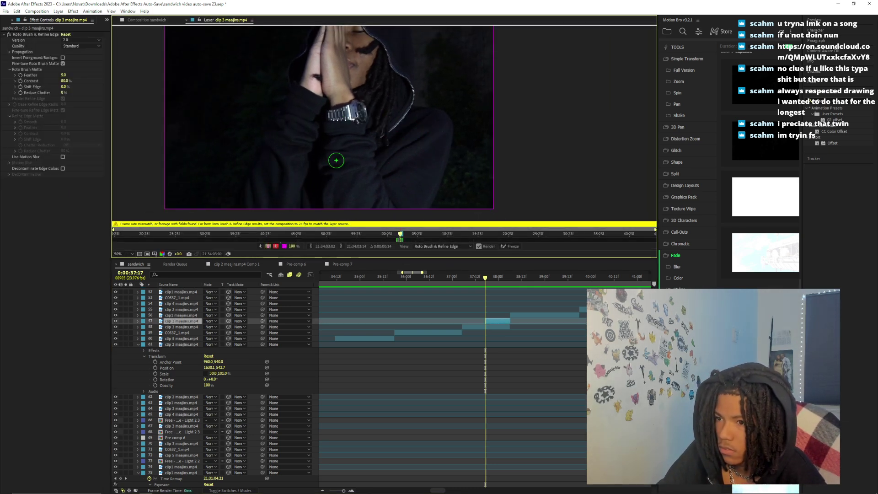
left_click(187, 20)
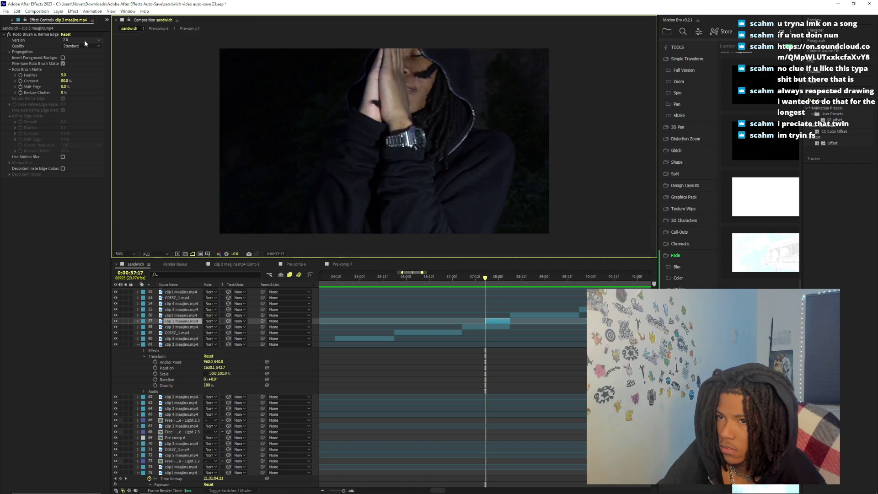
left_click(37, 34)
key("Delete")
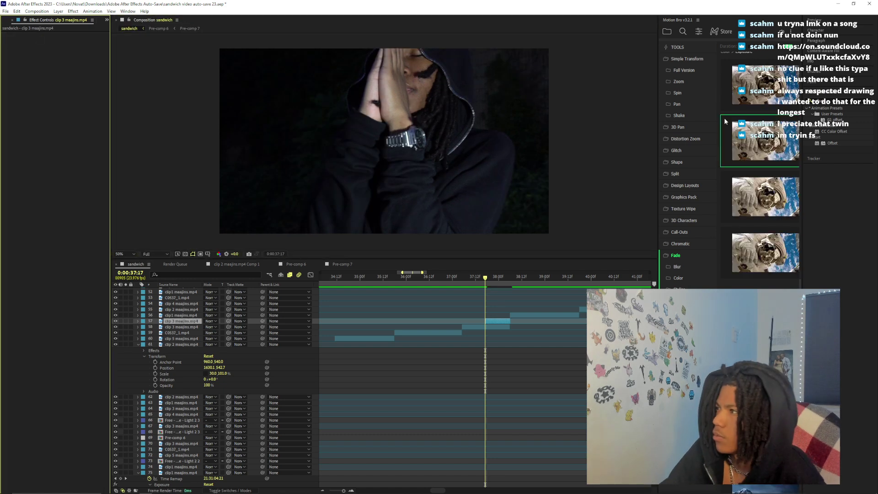
Change the sandwich composition's frame rate to 24 fps
right_click(637, 139)
left_click(641, 155)
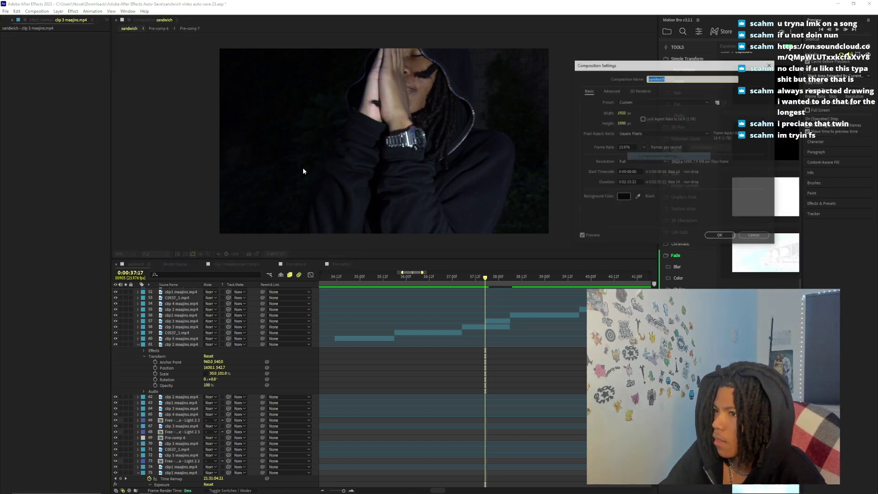
left_click(629, 147)
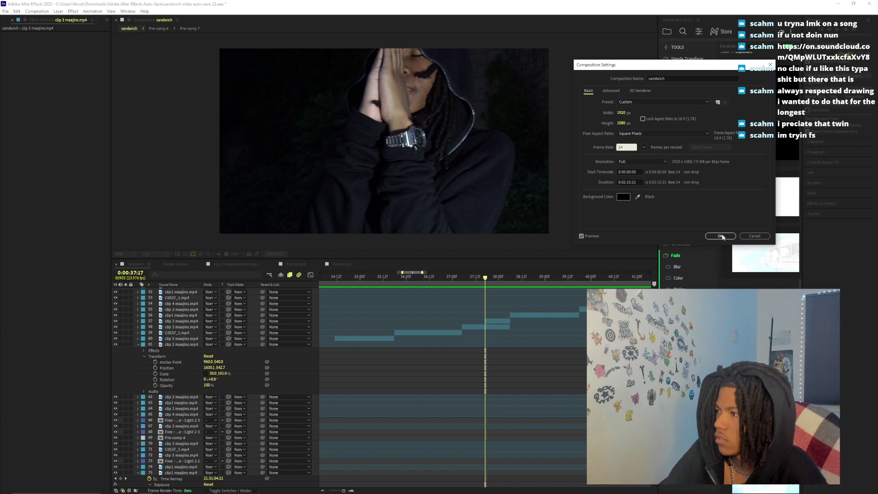
key("Return")
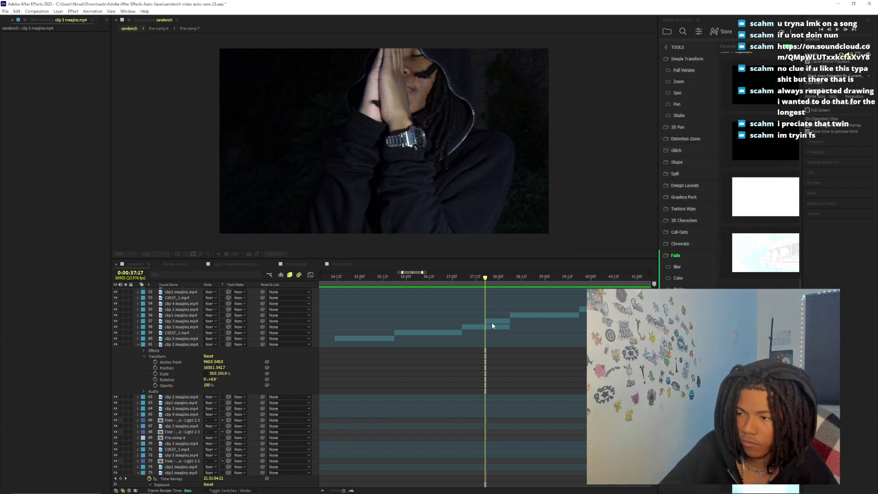
key("ctrl+k")
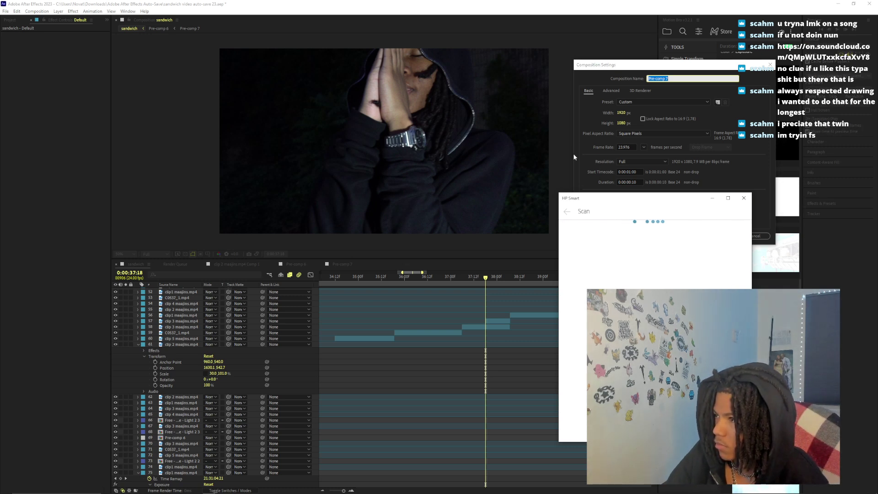
left_click(757, 237)
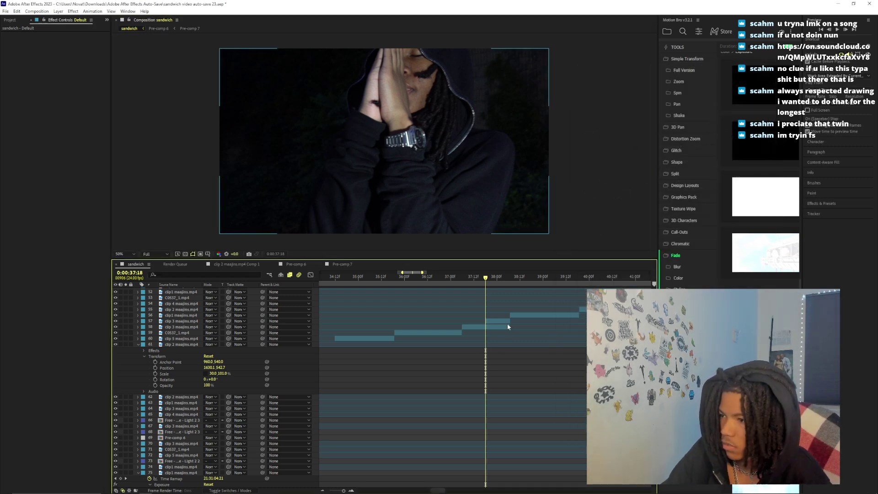
Add an adjustment layer above the clip 3 copy and delete its first split piece
left_click(507, 321)
key("ctrl+alt+y")
key("ctrl+shift+d")
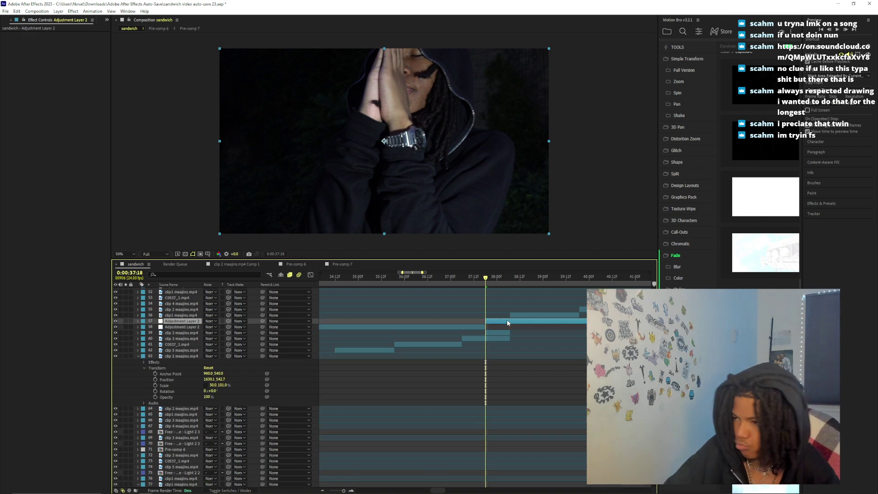
left_click(483, 338)
left_click(482, 333)
left_click(483, 327)
key("Delete")
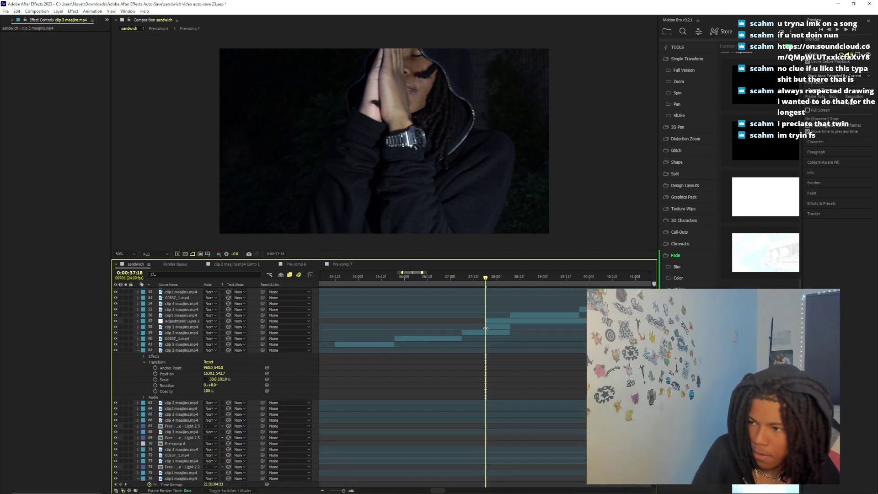
Slide the adjustment layer to start near 36:20 and trim away its extra pieces
mouse_move(515, 321)
left_mouse_down()
mouse_move(473, 318)
mouse_move(501, 325)
left_mouse_up()
key("ctrl+shift+d")
key("Delete")
key("ctrl+shift+d")
left_click(482, 328)
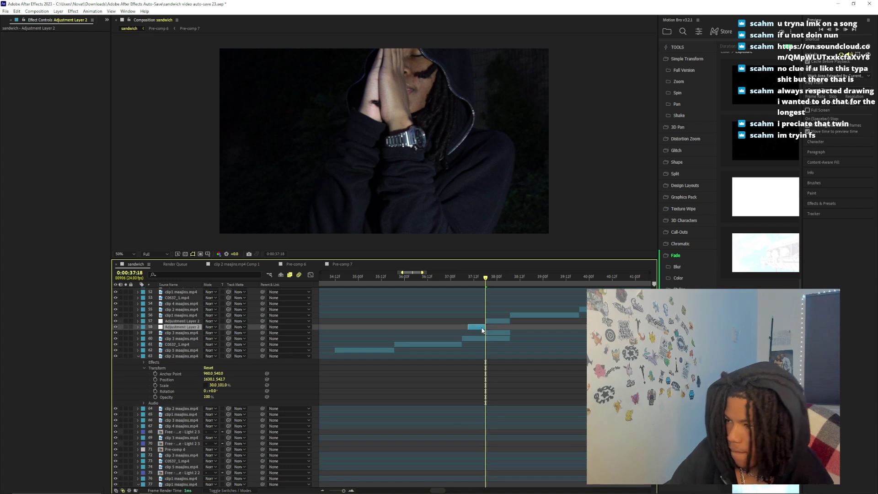
key("Delete")
Pre-compose the clip 3 copy and adjustment layer into Pre-comp 8 and open it
left_click(506, 326)
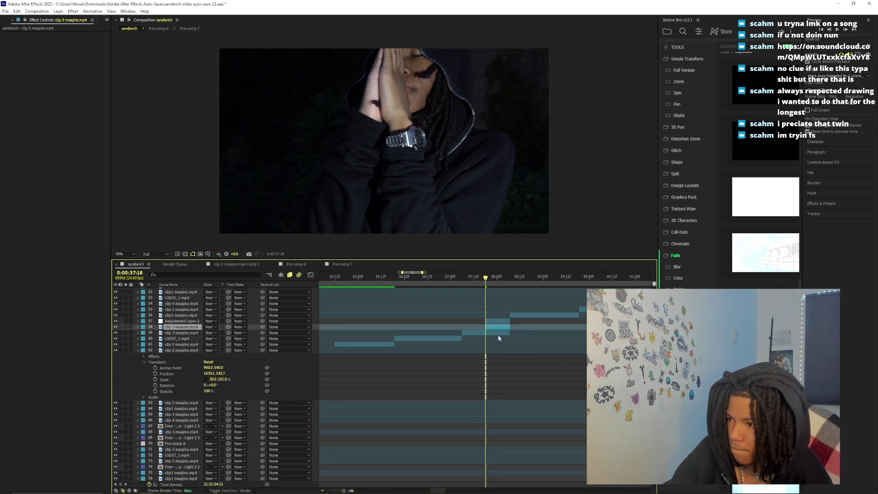
left_click(509, 320, "shift")
right_click(509, 320)
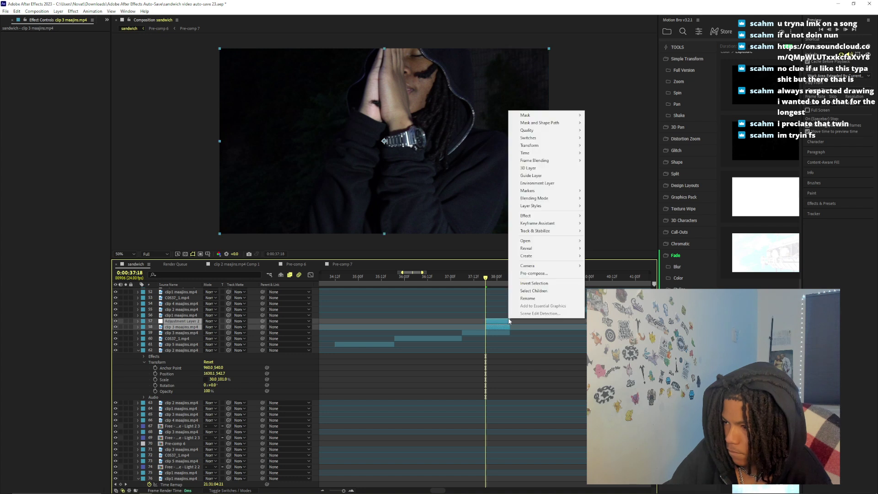
left_click(526, 273)
left_click(298, 276)
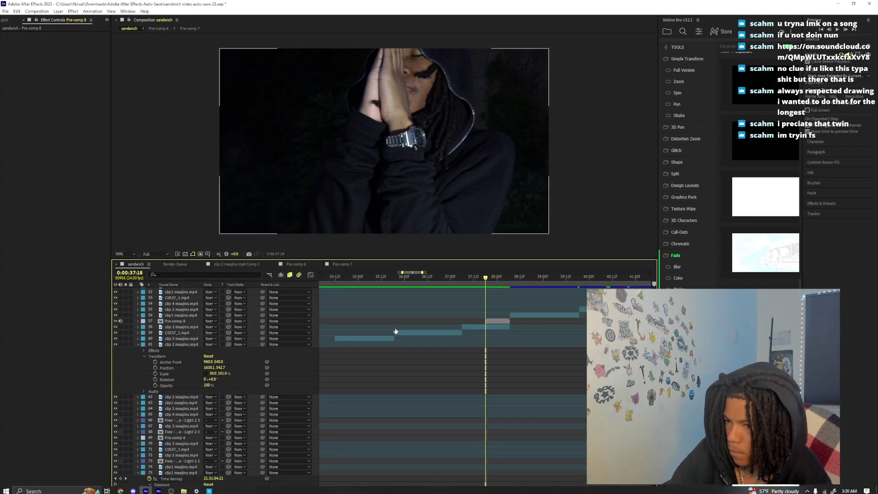
double_click(496, 321, "alt")
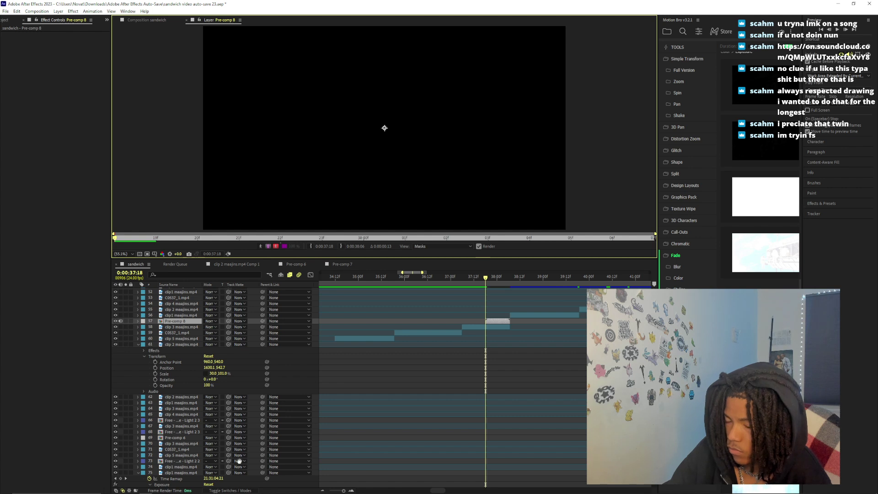
Set HP Smart's Detect Edges to Full and start another scan
left_click(209, 491)
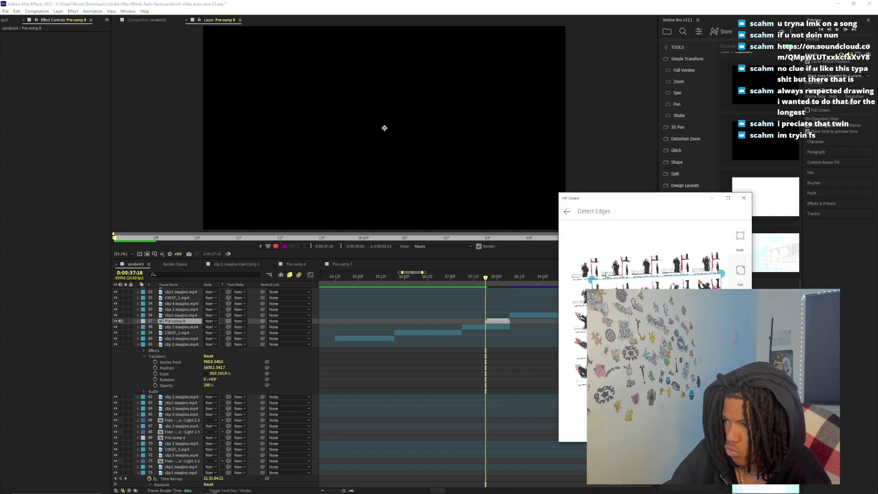
left_click(742, 277)
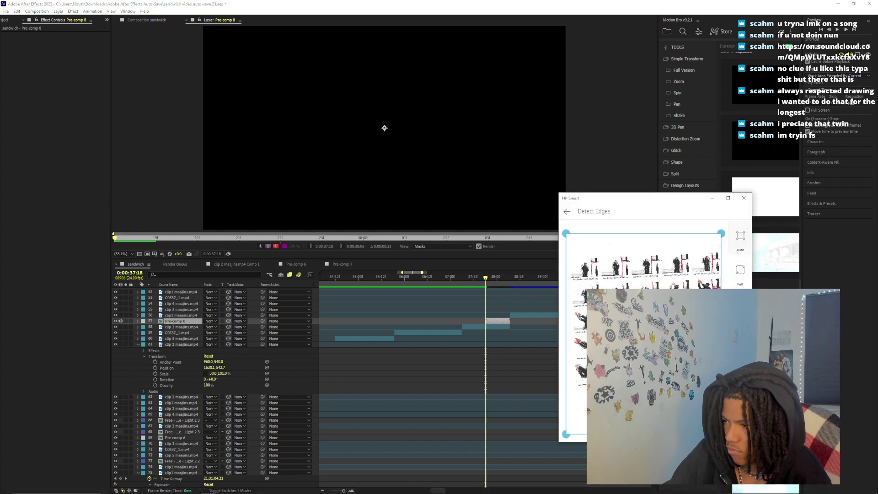
left_click(568, 212)
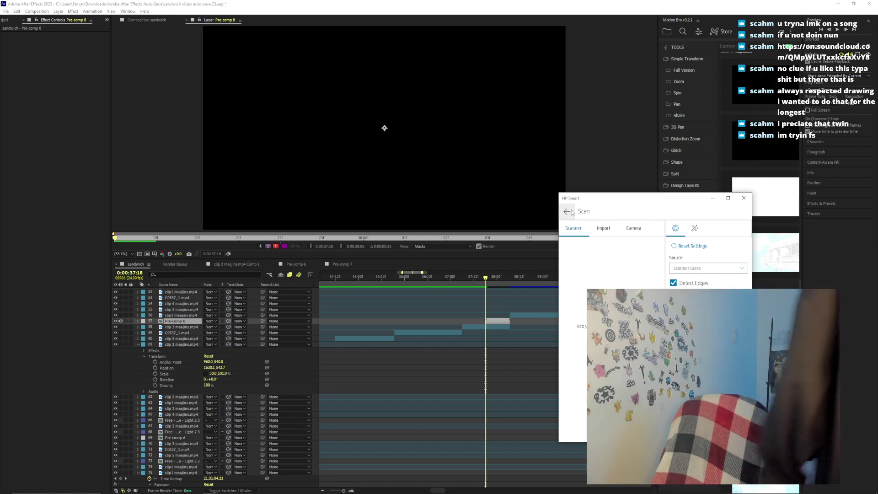
left_click(572, 213)
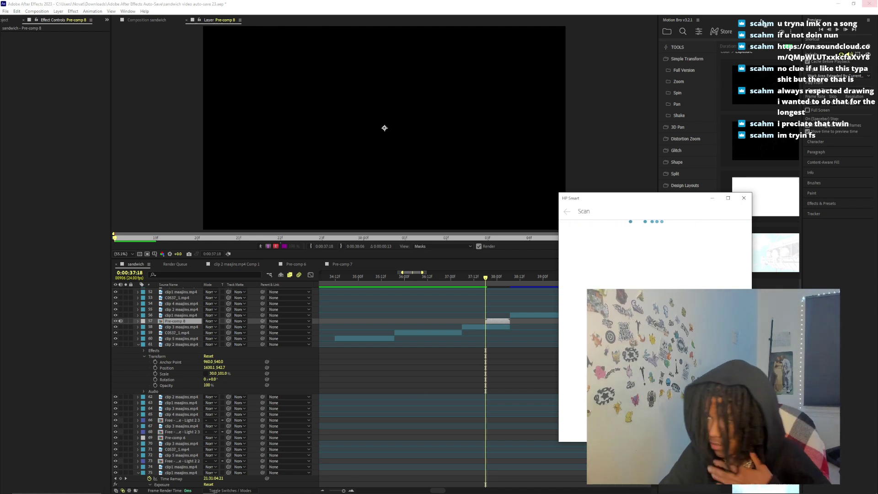
Load the streamer's twitch.tv channel page with the CHECK BALL broadcast in a new Chrome tab
mouse_move(133, 489)
left_click(158, 455)
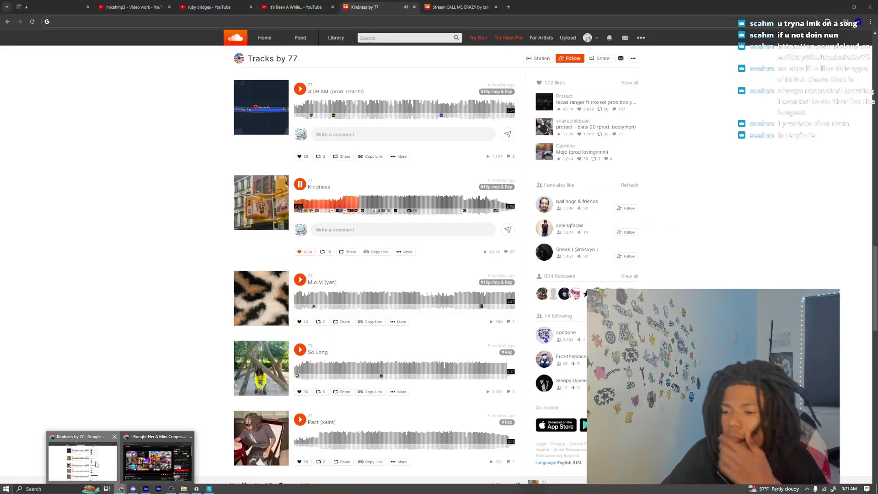
left_click(509, 7)
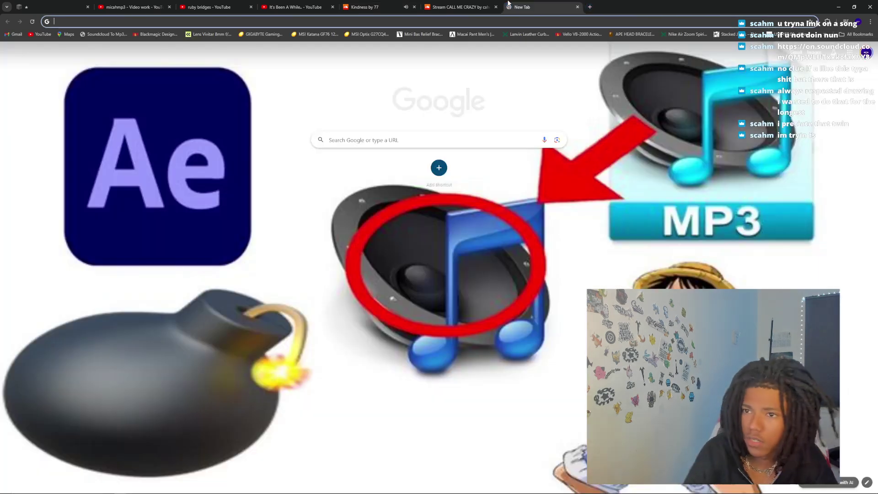
type("g")
key("BackSpace")
key("BackSpace")
type("o")
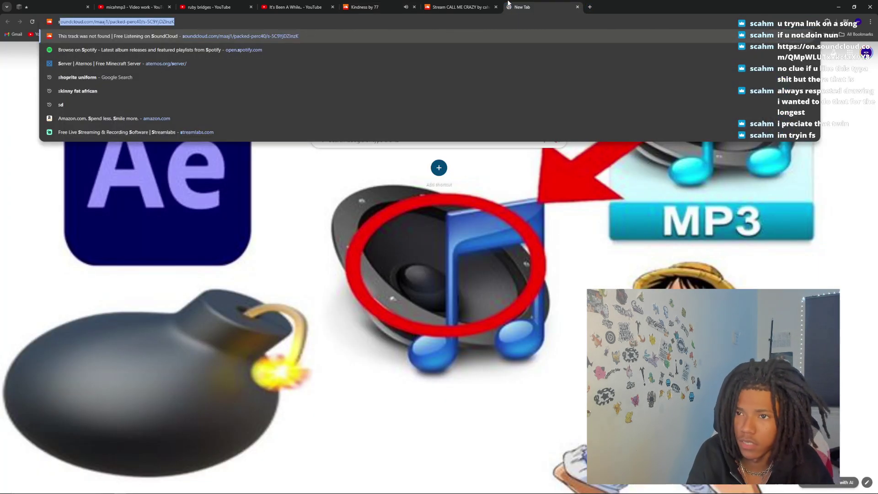
key("BackSpace")
key("BackSpace")
type("o")
key("BackSpace")
key("BackSpace")
type("ch.tv/brucedropemoff")
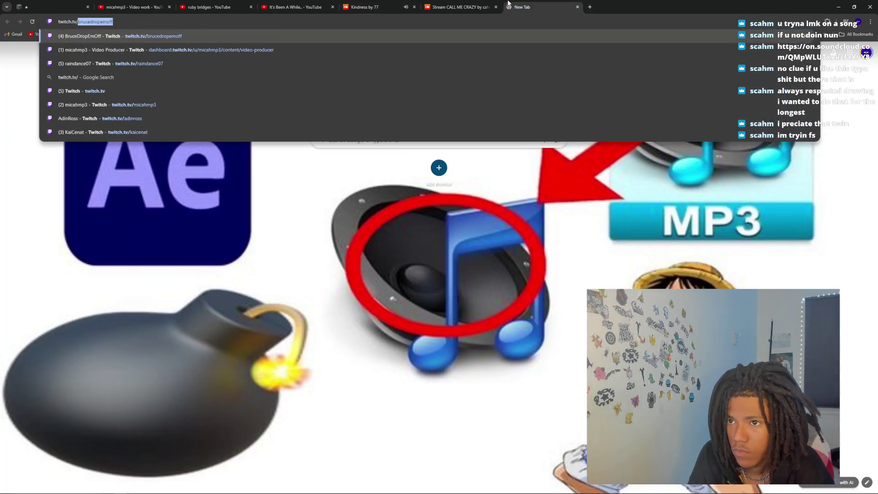
key("Return")
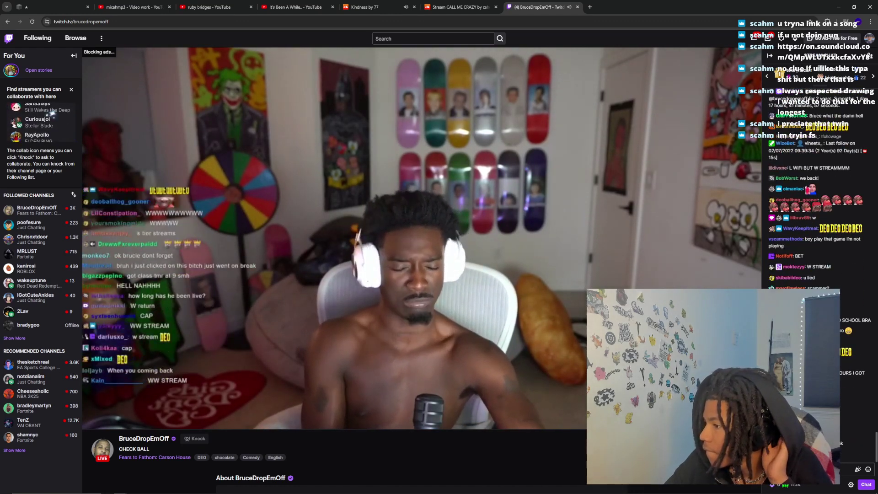
Drag the Twitch player volume to 51%, then go to the Kindness by 77 tab
left_click(728, 438)
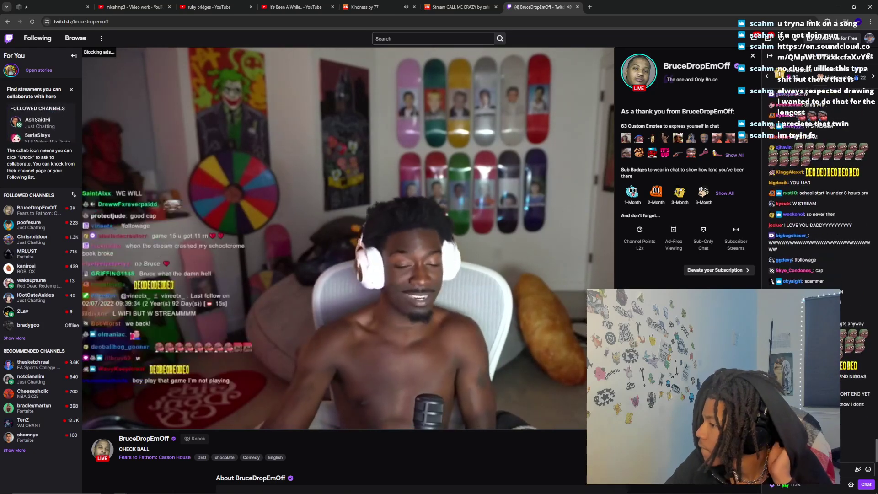
left_click(728, 439)
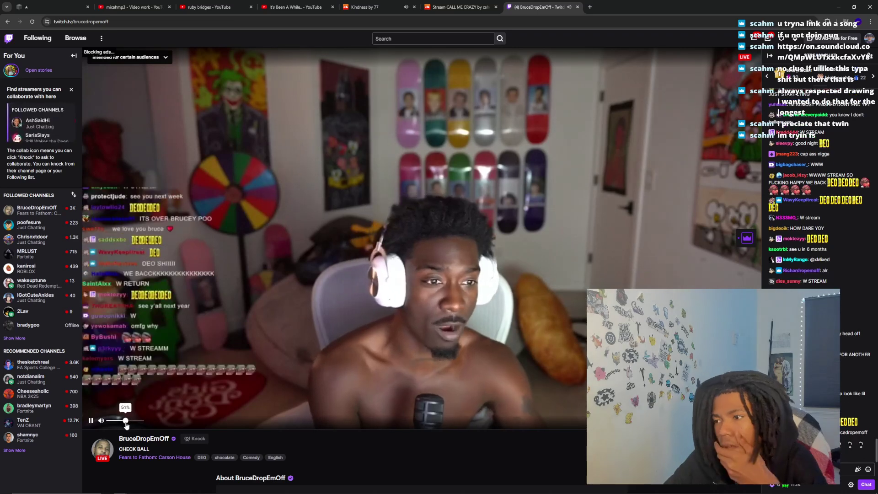
left_click_drag(135, 421, 125, 421)
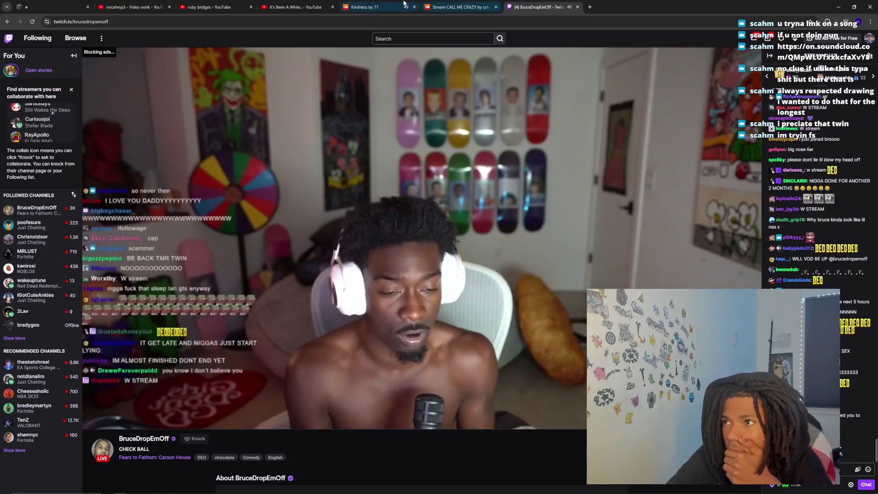
left_click(397, 7)
Back in After Effects, reopen Pre-comp 8 in its Layer view
left_click(146, 489)
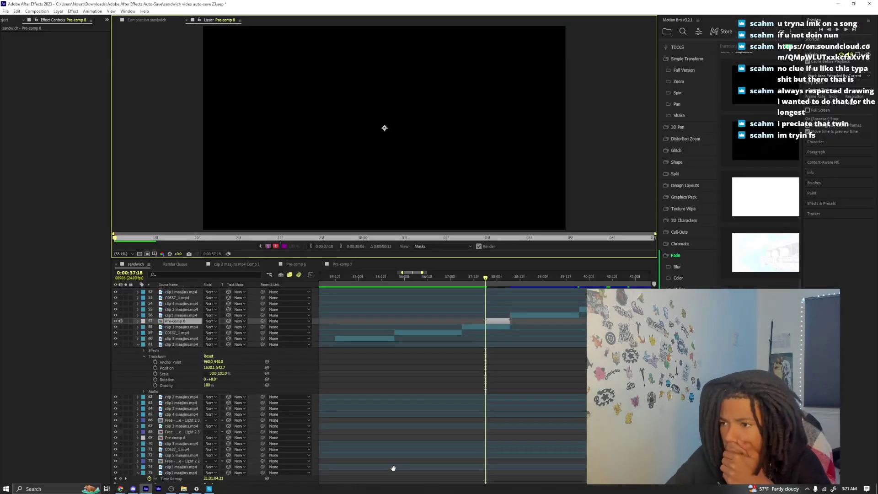
left_click(209, 488)
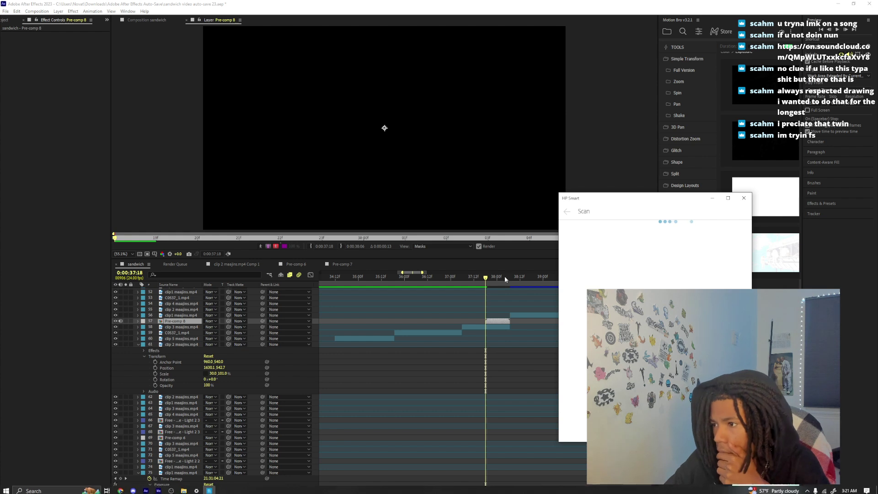
left_click(199, 5)
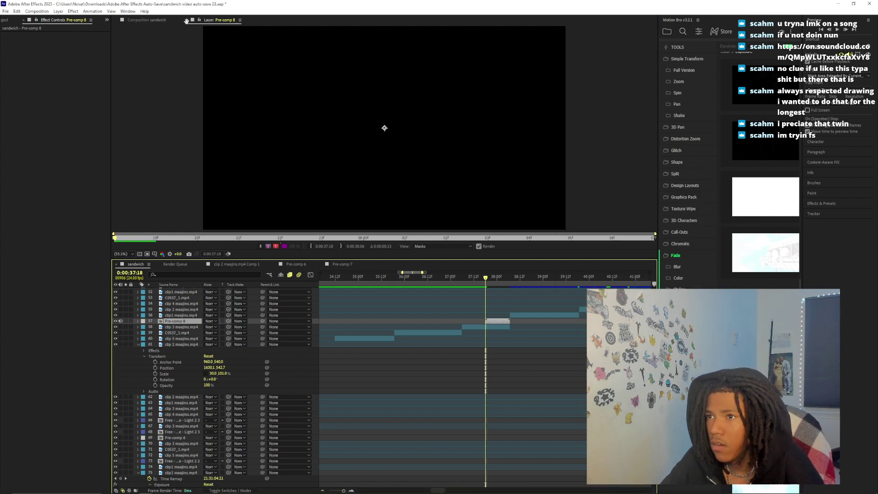
left_click(187, 20)
left_click(506, 327)
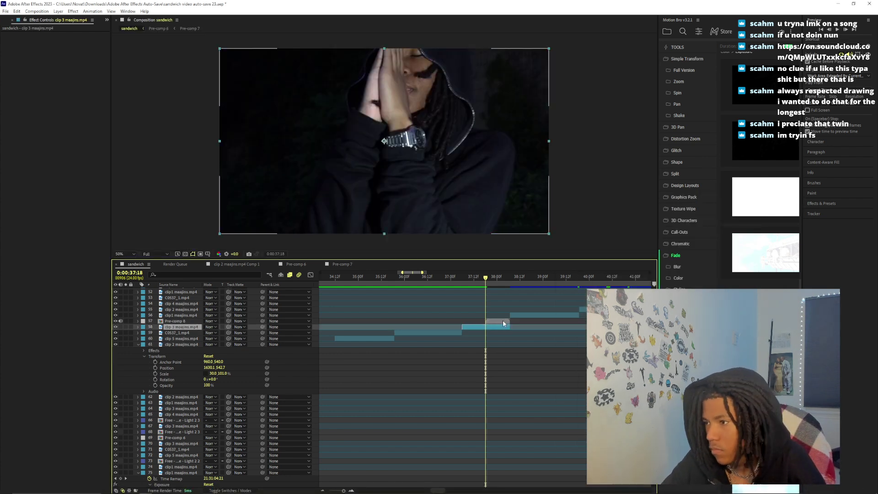
double_click(503, 320)
Step to frame 0:00:37:19 and paint a first Roto Brush stroke on the hooded subject
scroll(338, 106, "down", 3)
left_click_drag(383, 118, 360, 124)
scroll(360, 124, "up", 3)
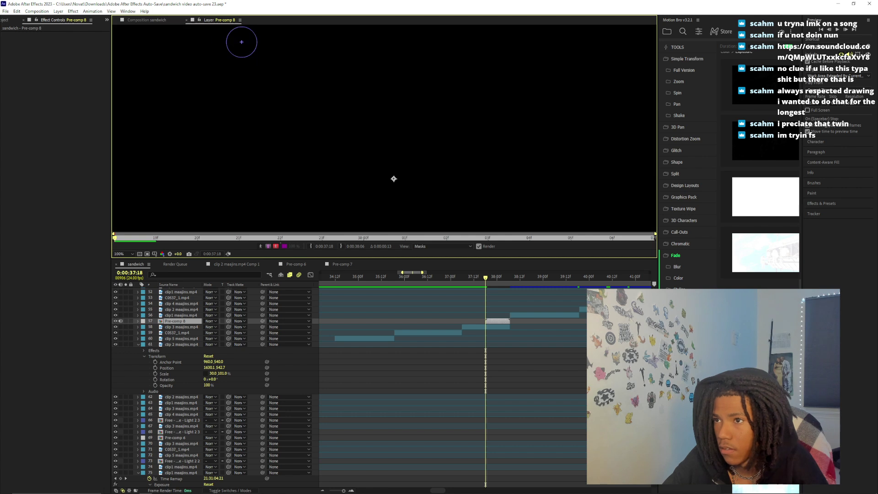
key("Page_Down")
scroll(460, 162, "down", 1)
left_click_drag(458, 175, 416, 132)
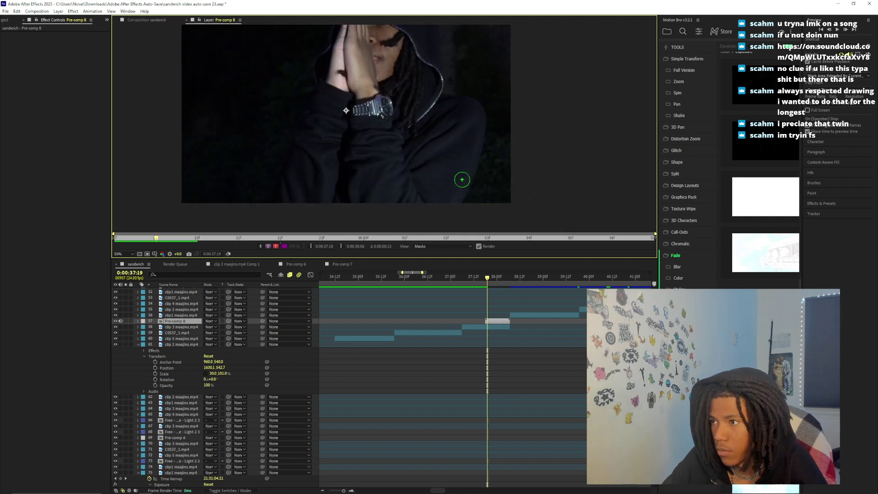
left_click_drag(458, 104, 459, 105)
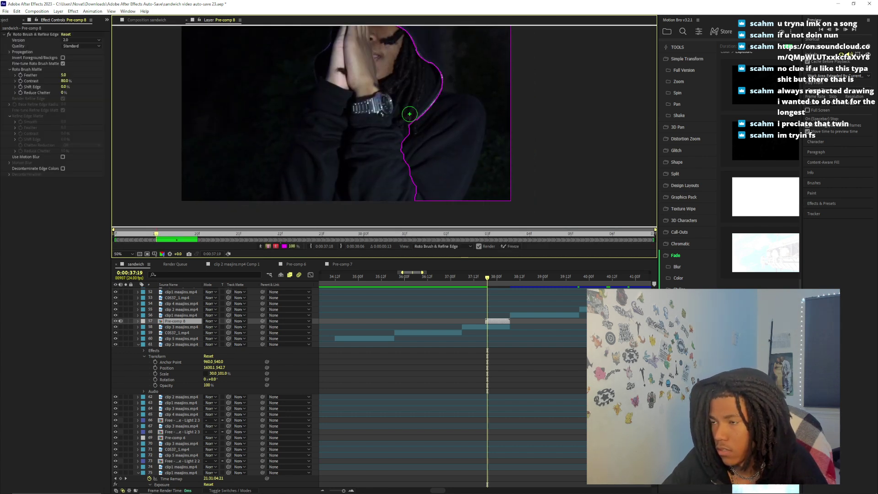
Add and subtract Roto Brush strokes along the hood and hoodie edges
left_click_drag(317, 183, 378, 73)
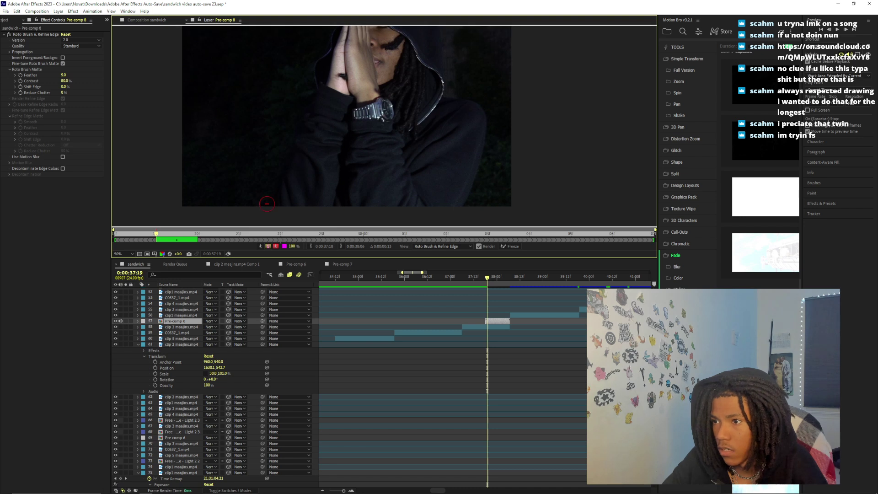
left_click_drag(267, 204, 304, 68)
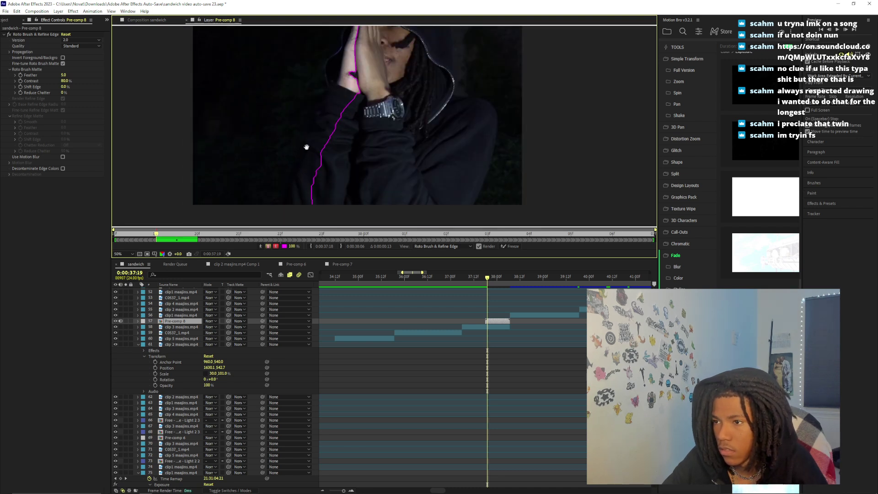
left_click_drag(305, 179, 353, 30)
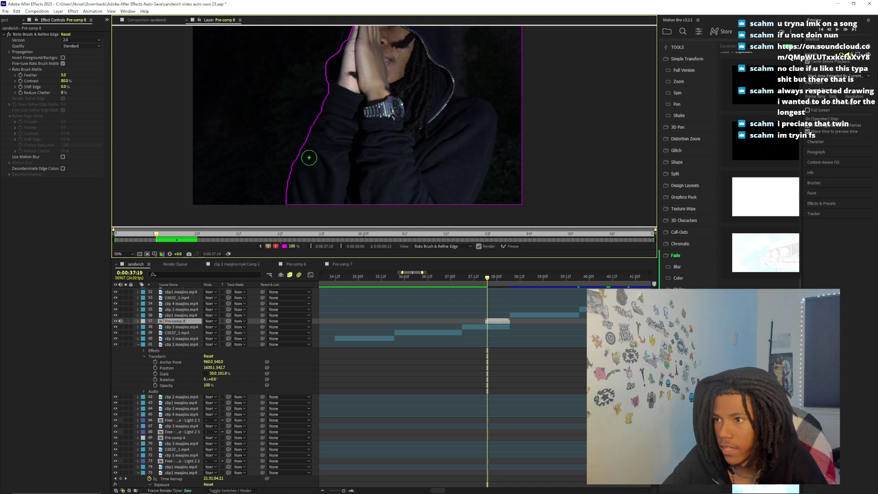
mouse_move(488, 205)
left_mouse_down()
mouse_move(505, 151)
mouse_move(502, 97)
mouse_move(472, 91)
mouse_move(469, 27)
left_mouse_up()
left_click_drag(437, 101, 438, 43)
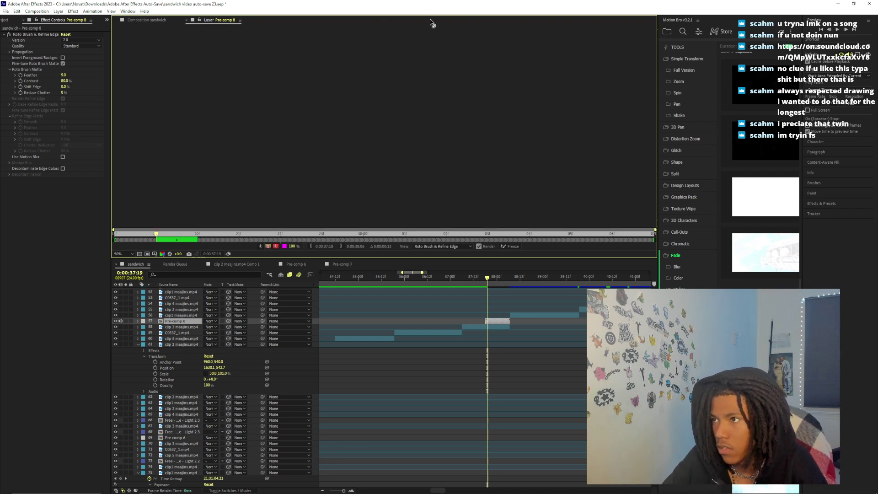
mouse_move(442, 111)
left_mouse_down()
mouse_move(439, 88)
mouse_move(459, 96)
mouse_move(451, 41)
left_mouse_up()
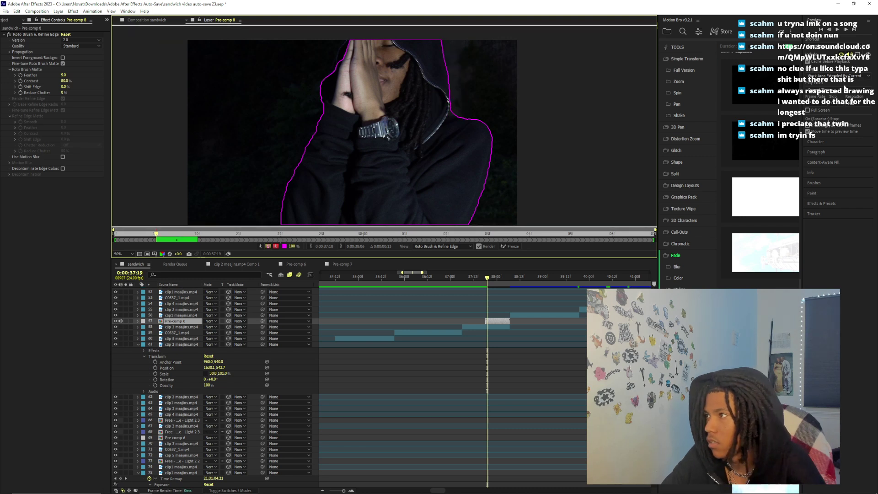
Close the Layer view and search the Effects panel for exposure
left_click(186, 20)
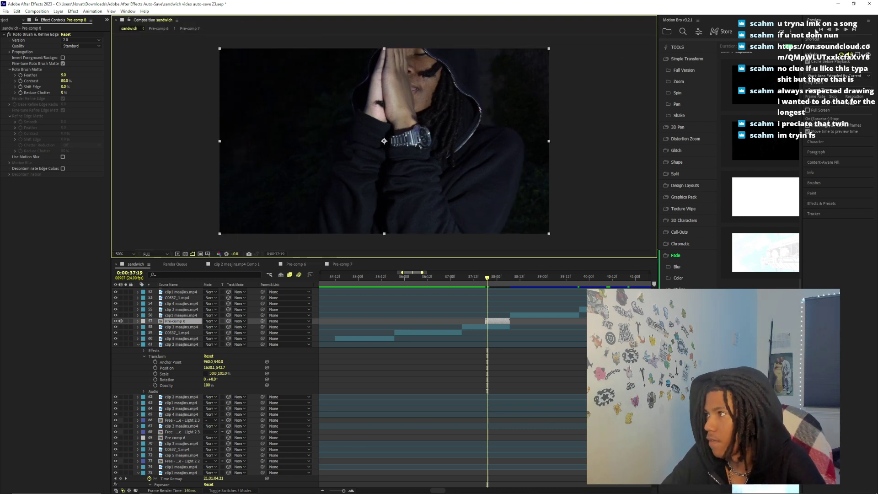
left_click(816, 20)
left_click(830, 95)
left_click_drag(831, 101, 781, 100)
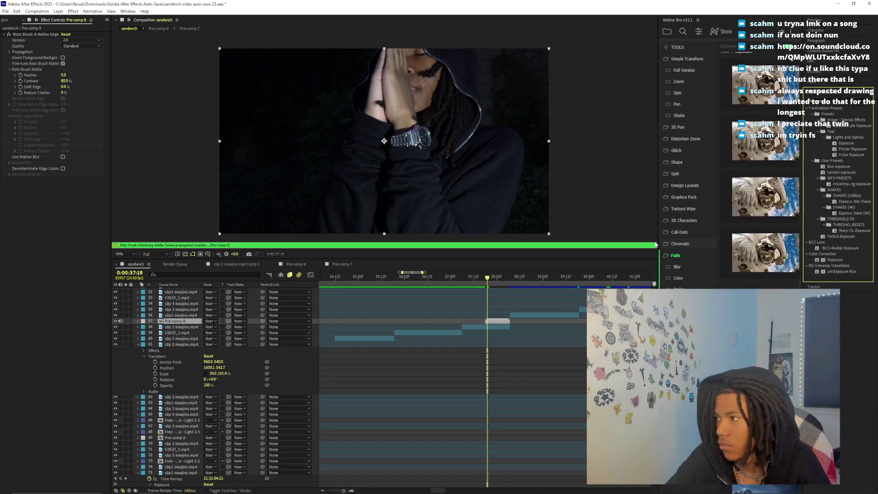
Apply Color Correction > Exposure to the Pre-comp 8 layer
right_click(496, 320)
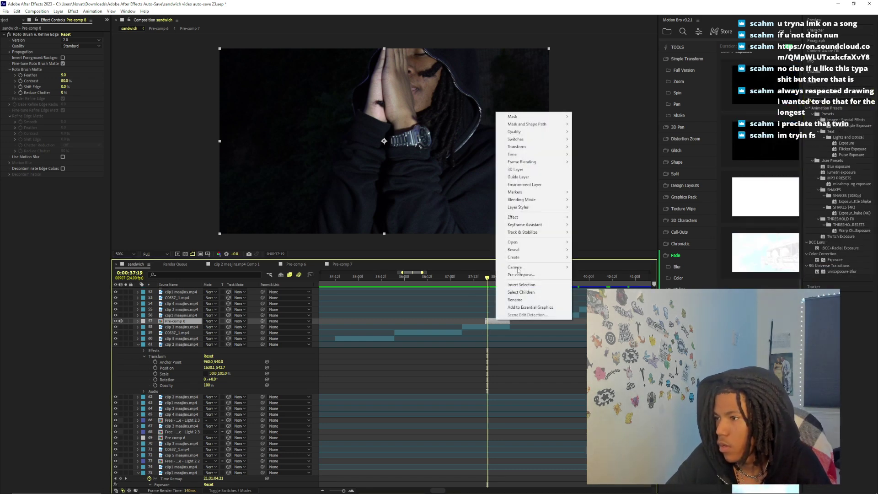
left_click(488, 321)
right_click(491, 324)
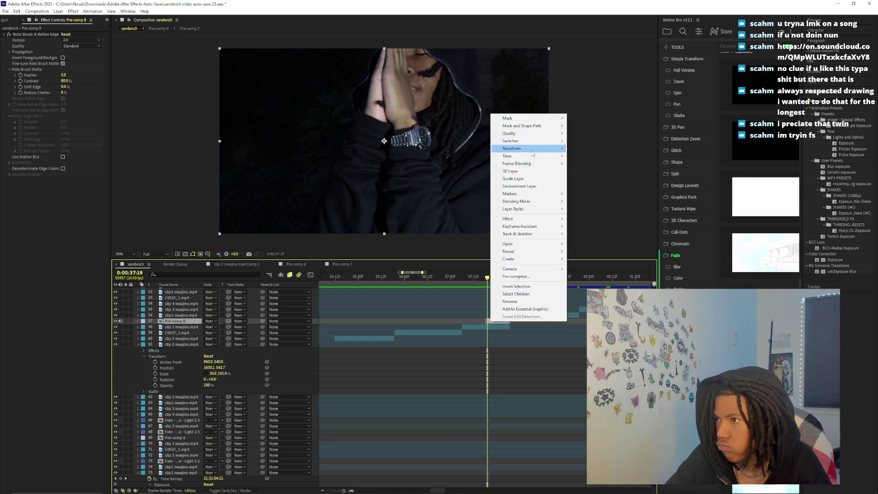
mouse_move(533, 220)
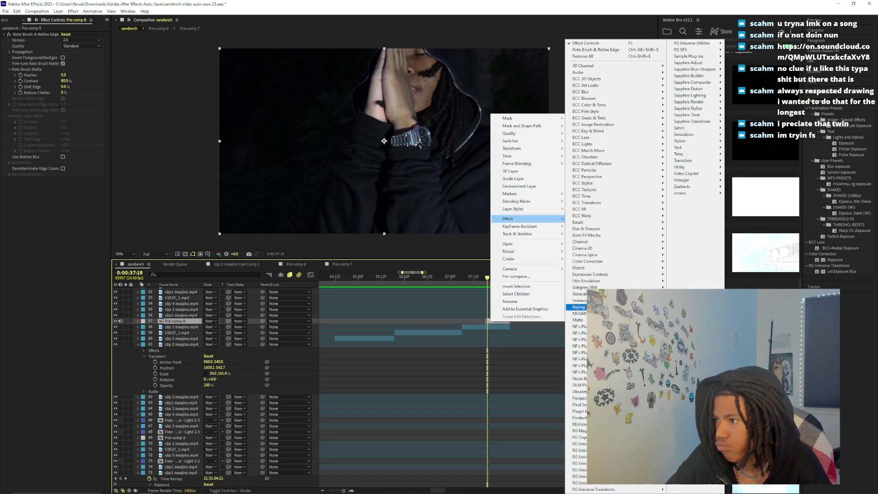
mouse_move(594, 262)
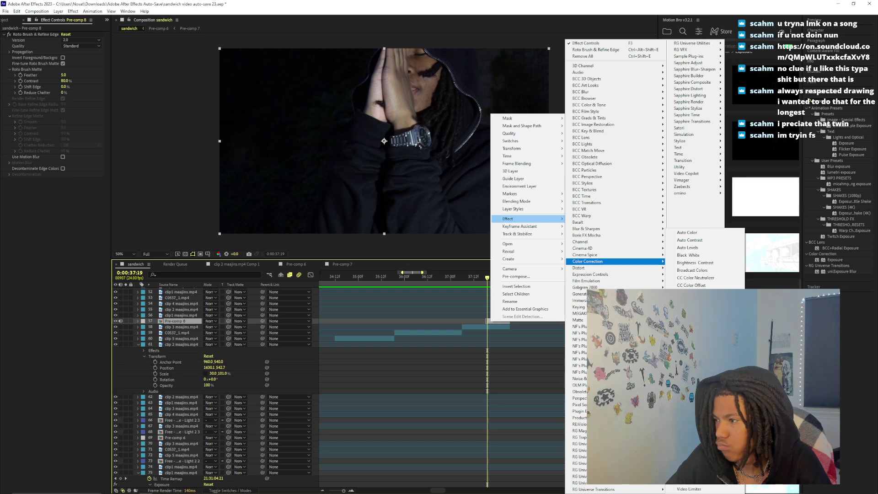
left_click(688, 383)
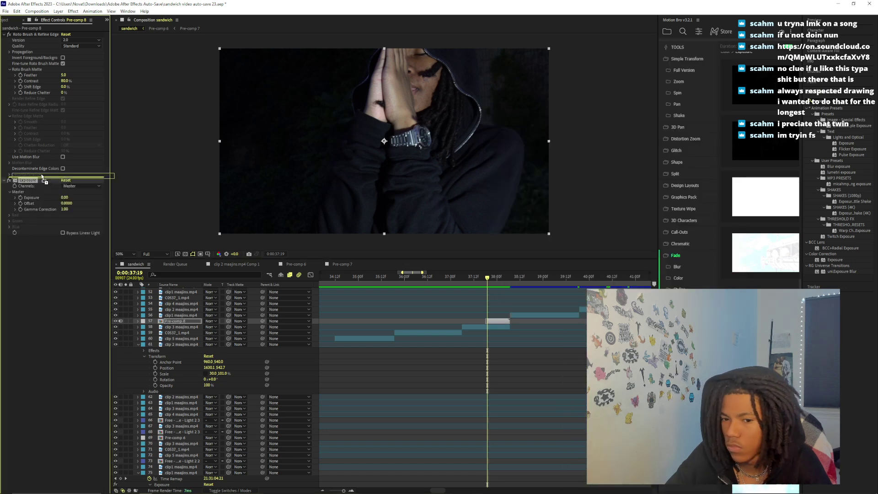
Move Exposure above Roto Brush & Refine Edge and set it to 15.00
left_click_drag(30, 44, 33, 36)
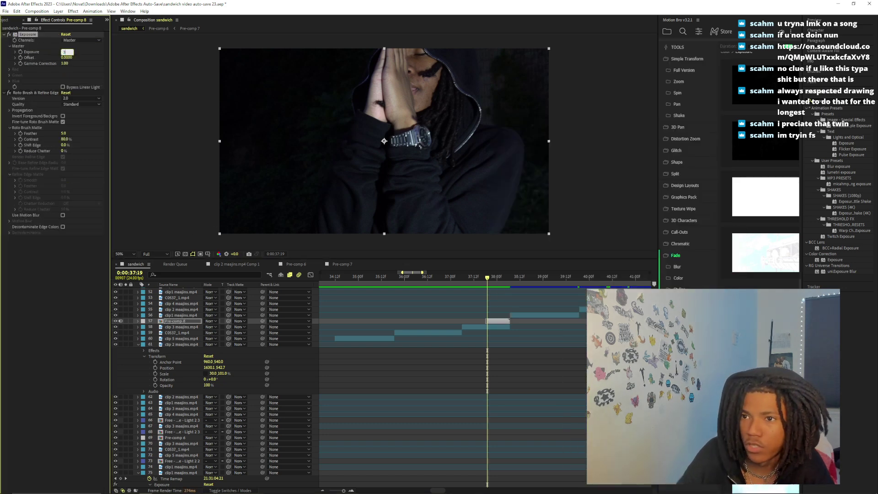
left_click(65, 51)
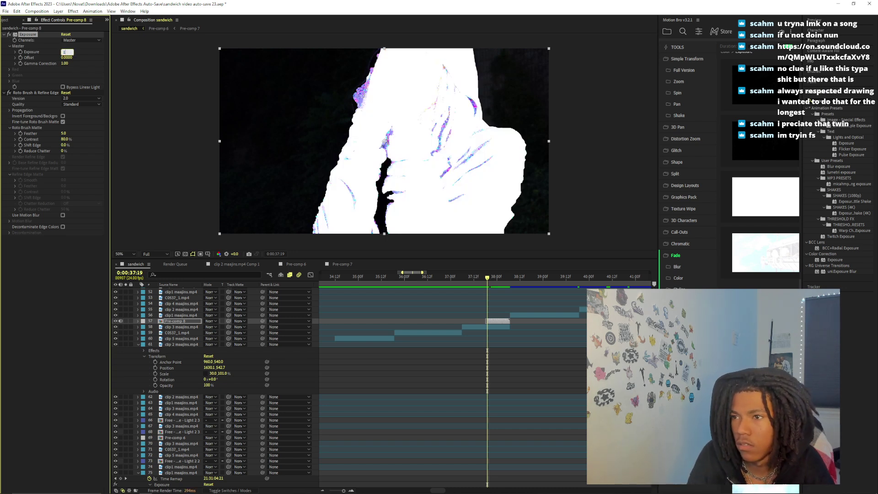
left_click(65, 52)
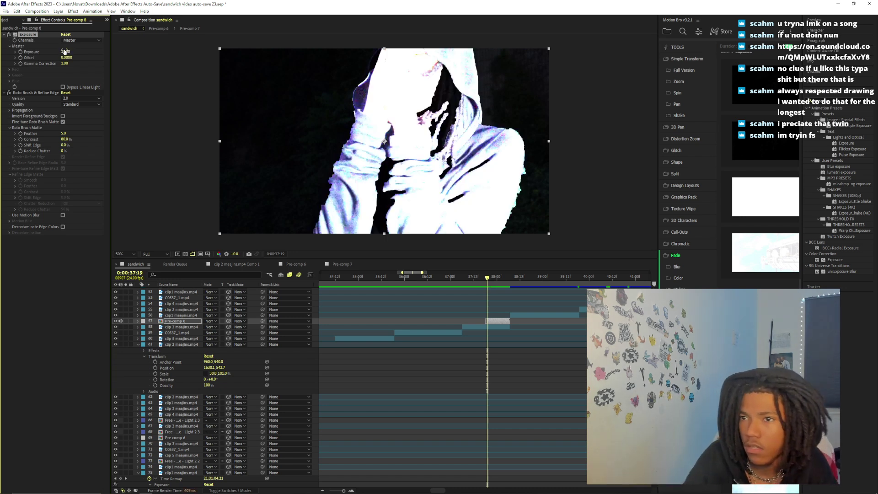
type("15")
key("Return")
Play the track Richard Hilton on SoundCloud, then return to After Effects
mouse_move(139, 490)
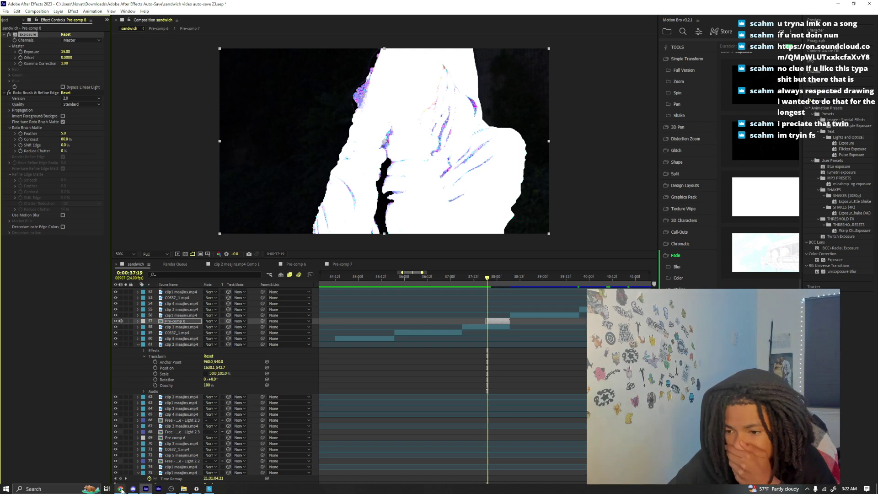
left_click(130, 443)
scroll(129, 443, "down", 8)
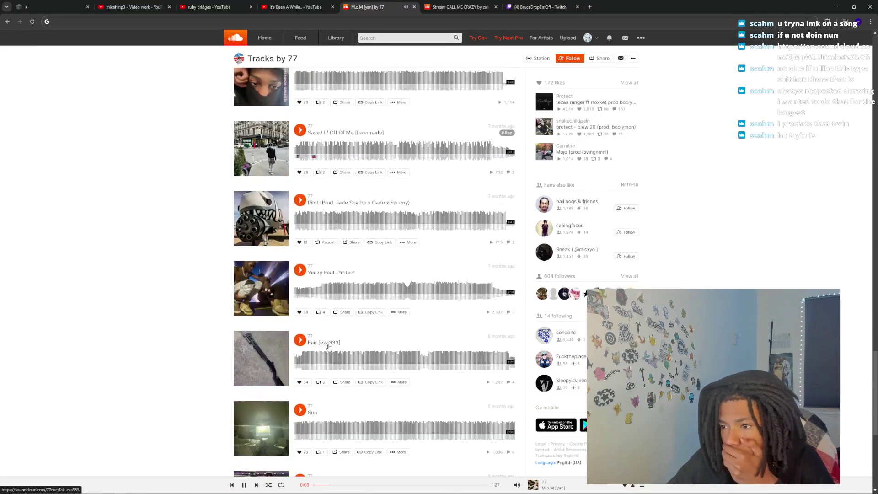
scroll(328, 348, "down", 10)
left_click(320, 327)
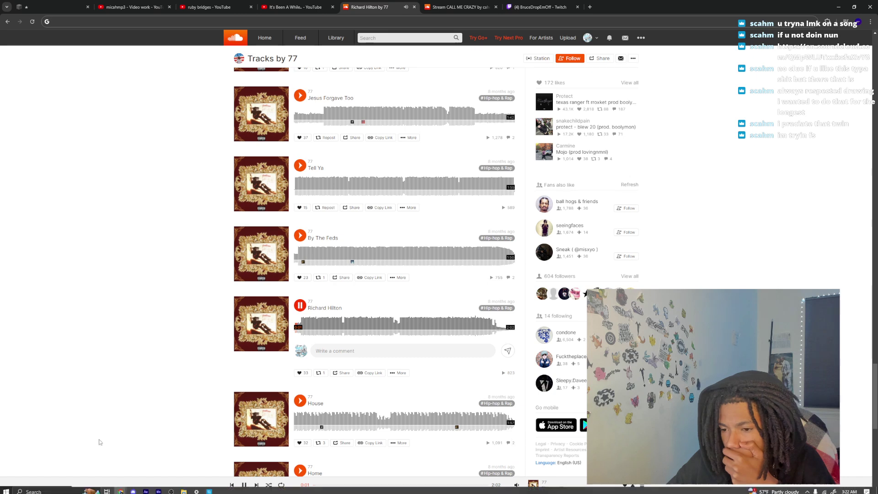
left_click(146, 489)
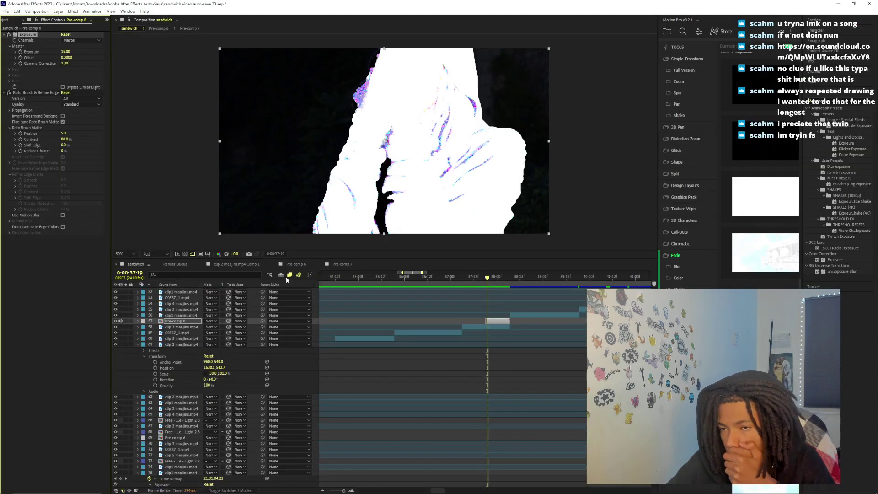
Open Pre-comp 8's Layer view showing the matte and paint the dark gap into it
double_click(497, 321)
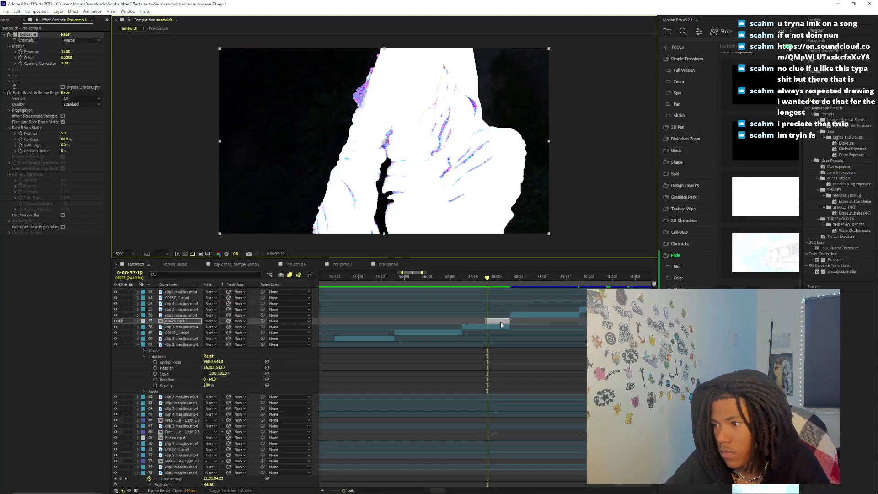
double_click(502, 321)
double_click(35, 93)
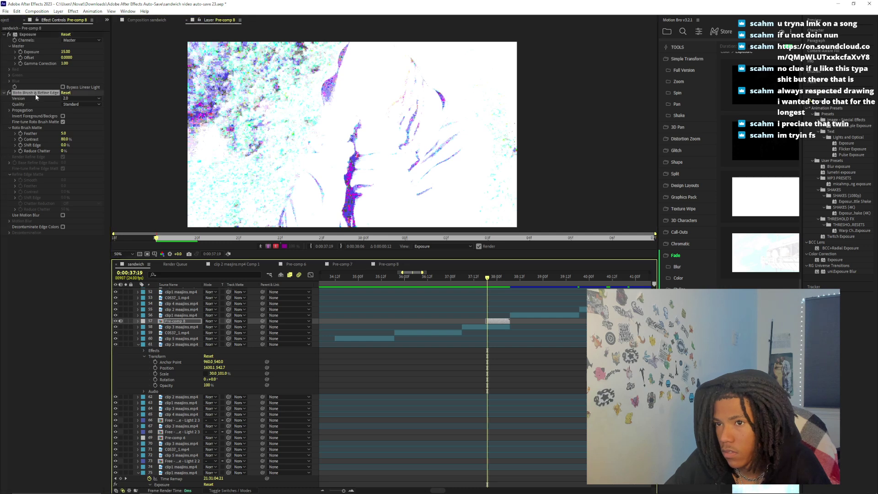
left_click(436, 246)
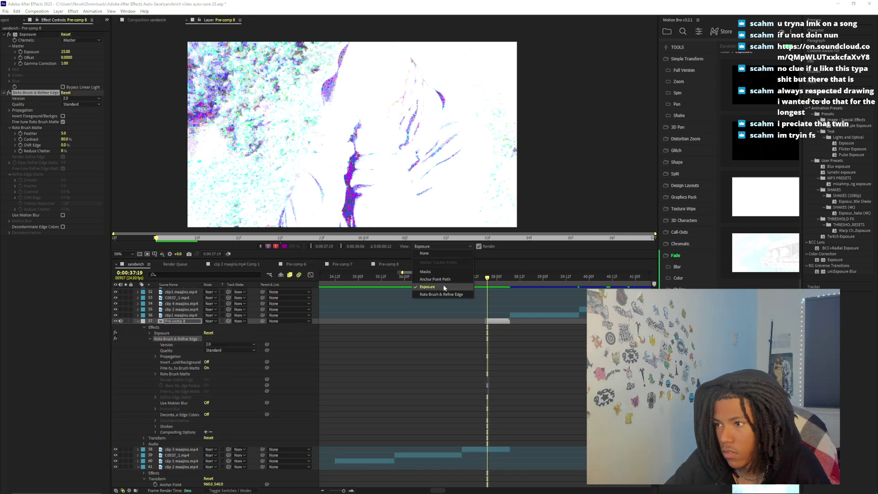
left_click(443, 284)
left_click(388, 162)
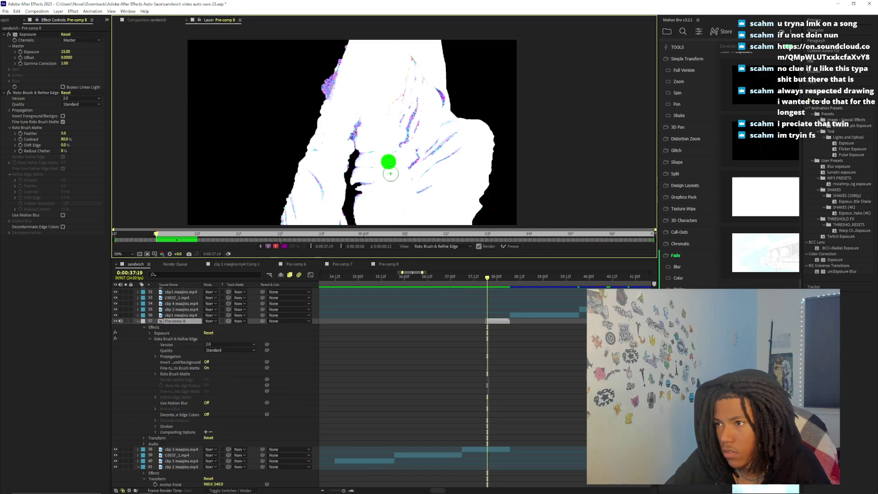
left_click_drag(354, 177, 363, 97)
Lower Exposure to 5.00 and switch the view back to the Roto Brush matte
left_click(445, 247)
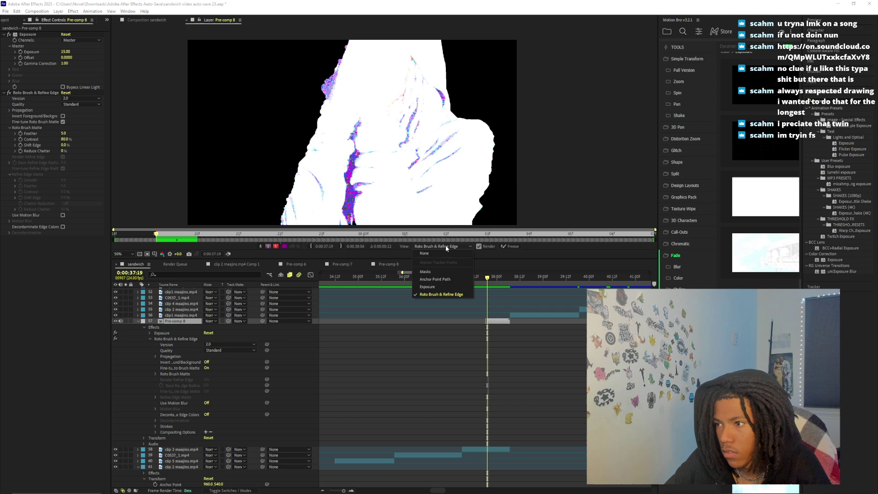
left_click(428, 286)
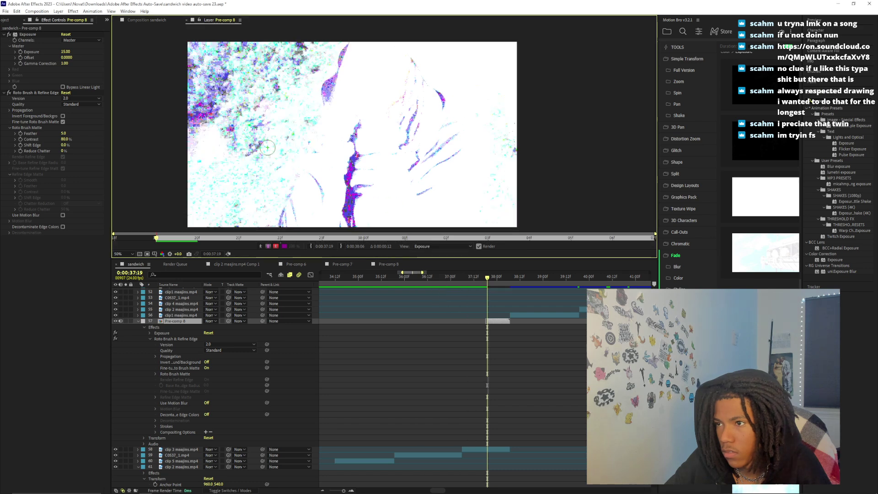
left_click(62, 52)
type("0")
key("Return")
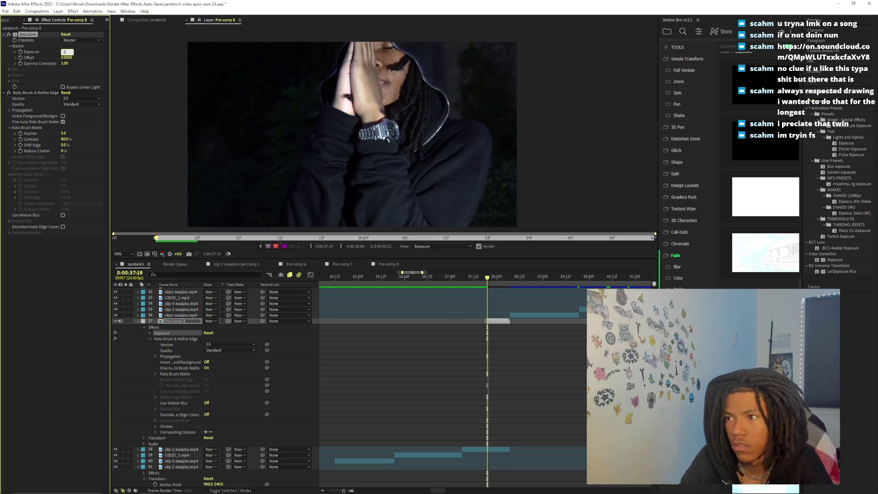
left_click(63, 52)
type(".5")
key("Return")
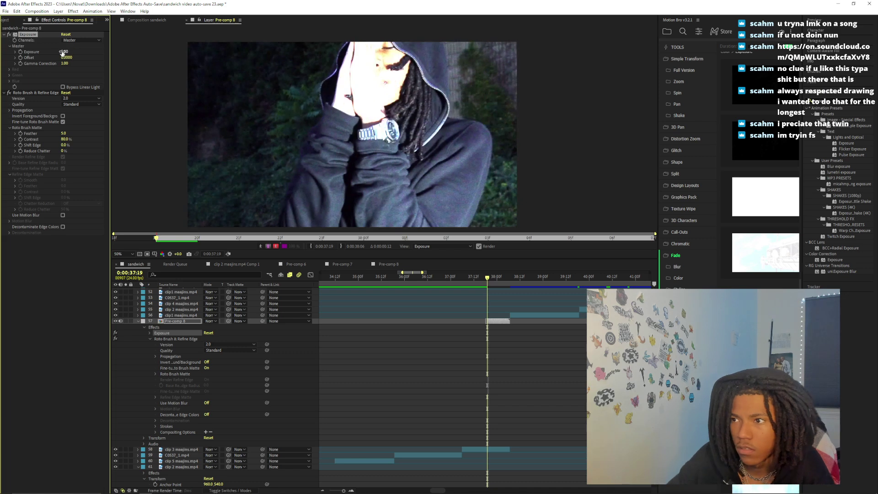
key("Return")
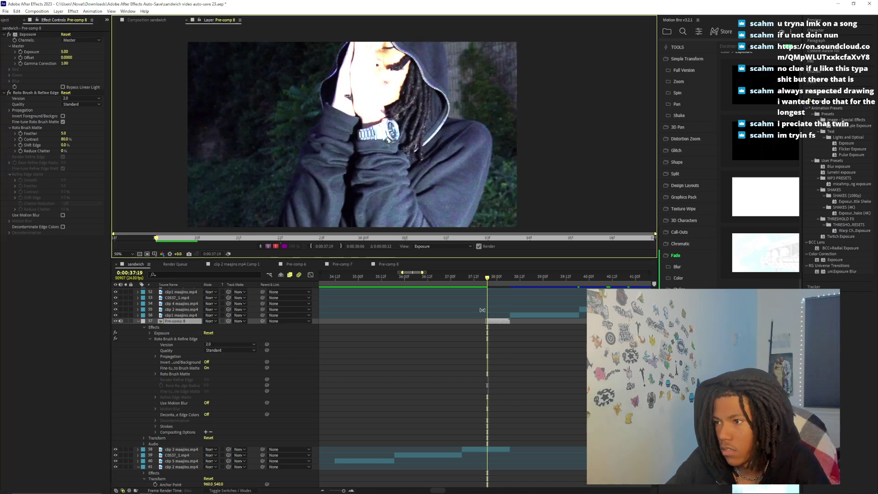
left_click(436, 246)
left_click(434, 293)
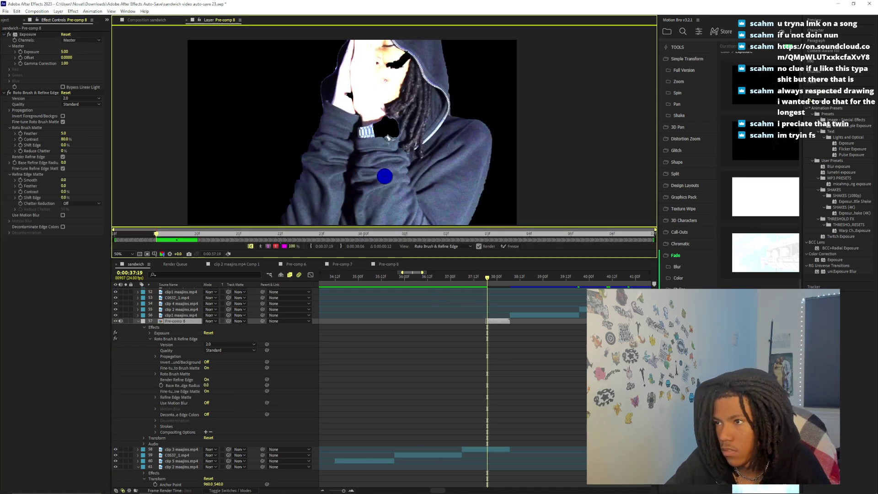
Paint more of the hoodie into the Roto Brush matte and check frames 37:18–38:00
left_click_drag(385, 104, 386, 196)
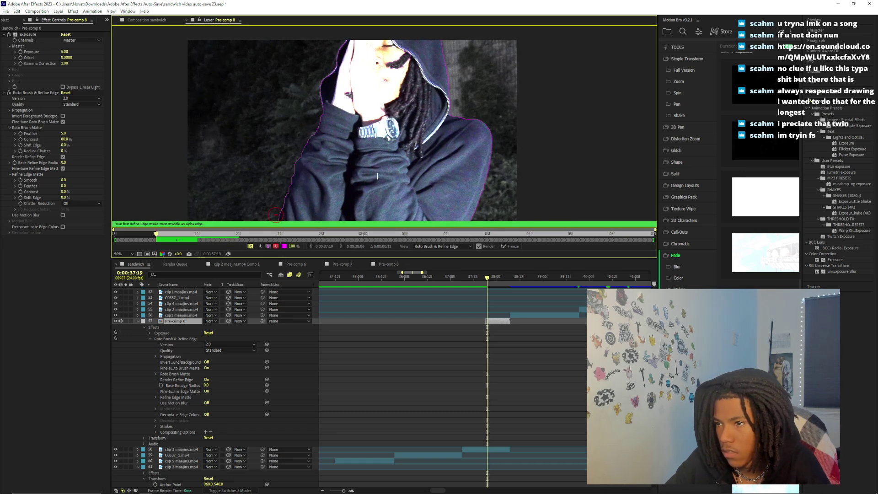
key("Page_Down")
key("Page_Down")
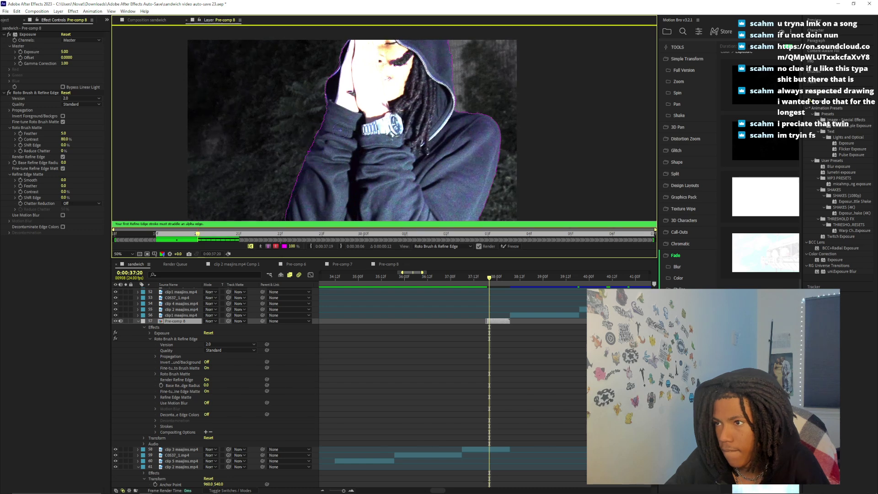
key("Page_Down")
key("Page_Down")
key("Page_Down")
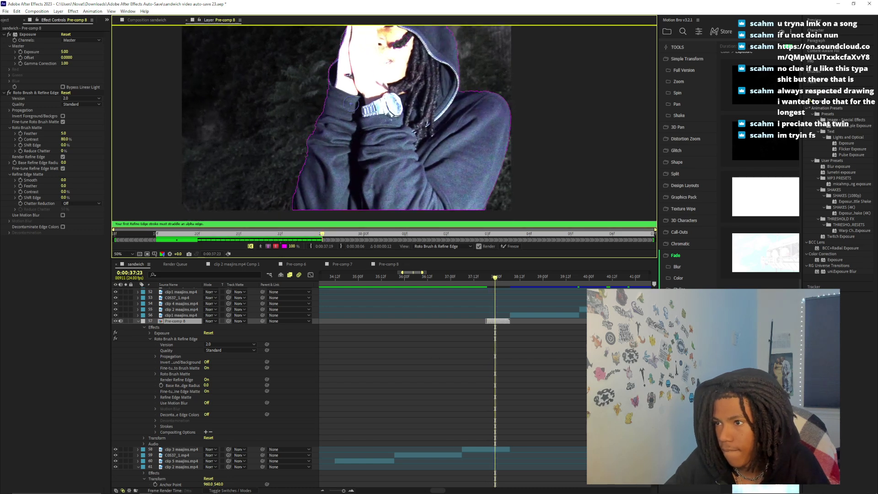
key("Page_Down")
key("Page_Down")
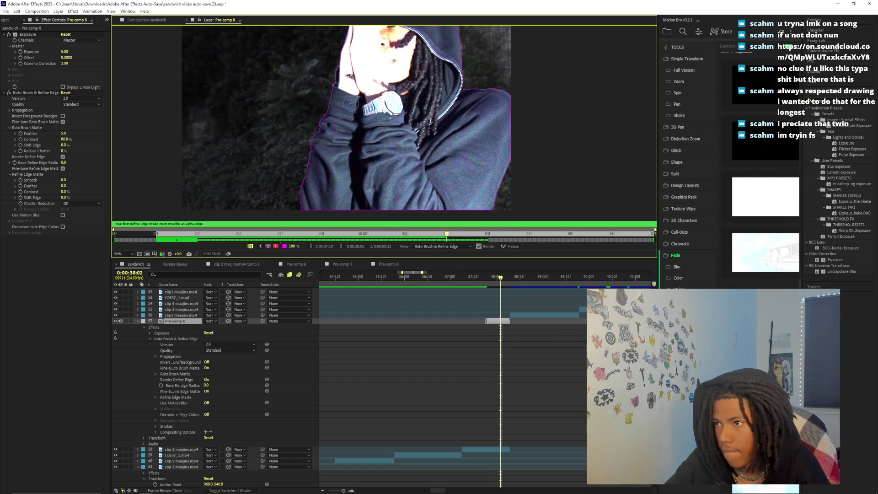
key("Page_Up")
key("Page_Up")
key("Page_Up")
key("Page_Up")
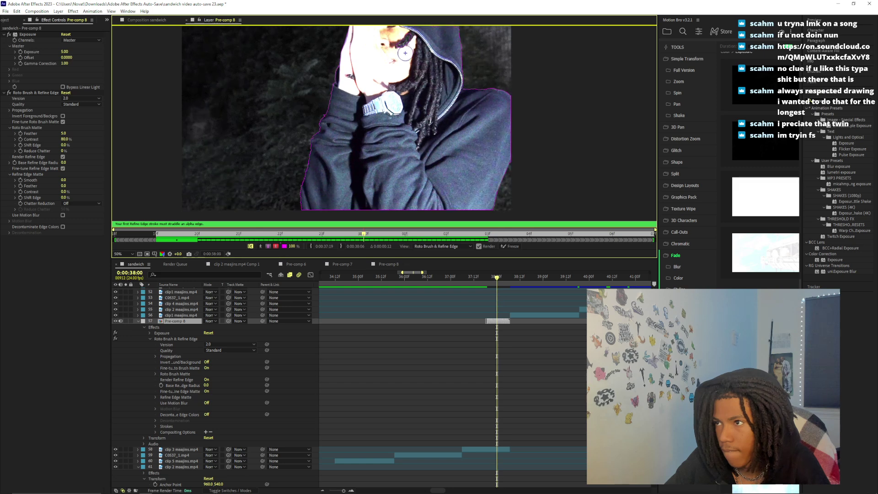
key("Page_Up")
key("Page_Up")
key("Page_Up")
key("Page_Up")
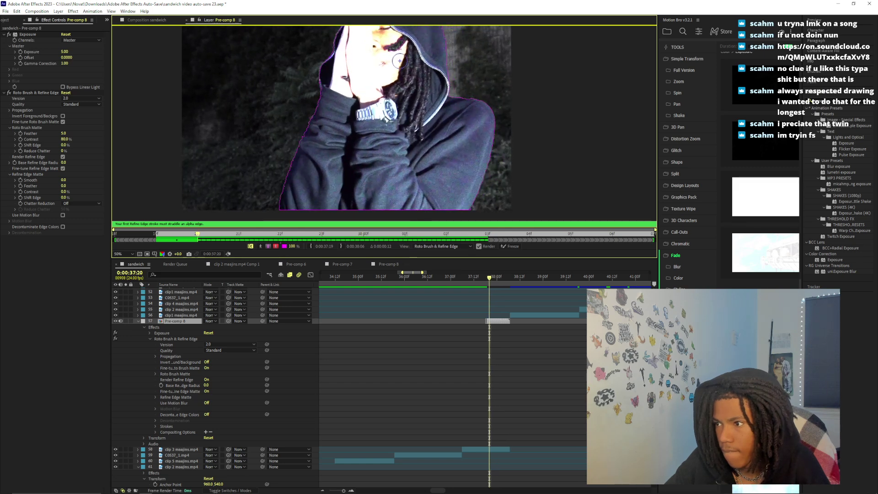
key("Page_Down")
Refine the matte edge along the hood top and raised hands, muting Pre-comp 8's audio
left_click_drag(386, 60, 432, 26)
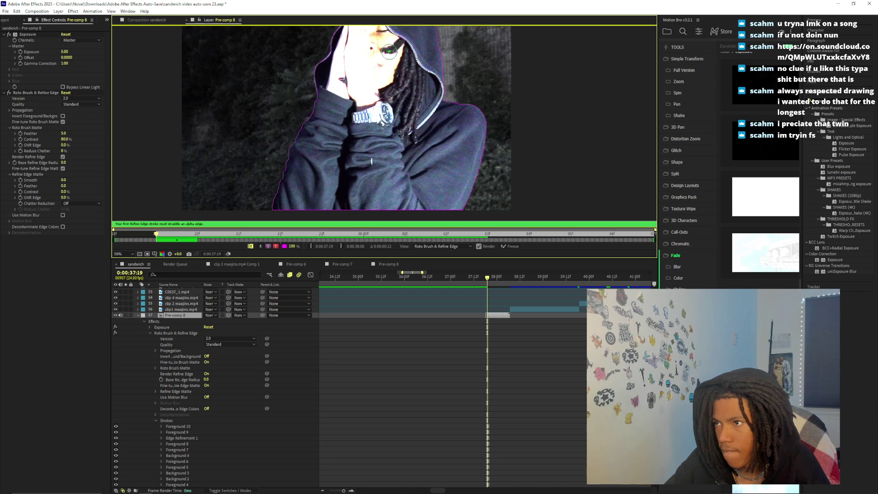
left_click_drag(413, 27, 414, 26)
left_click(139, 315)
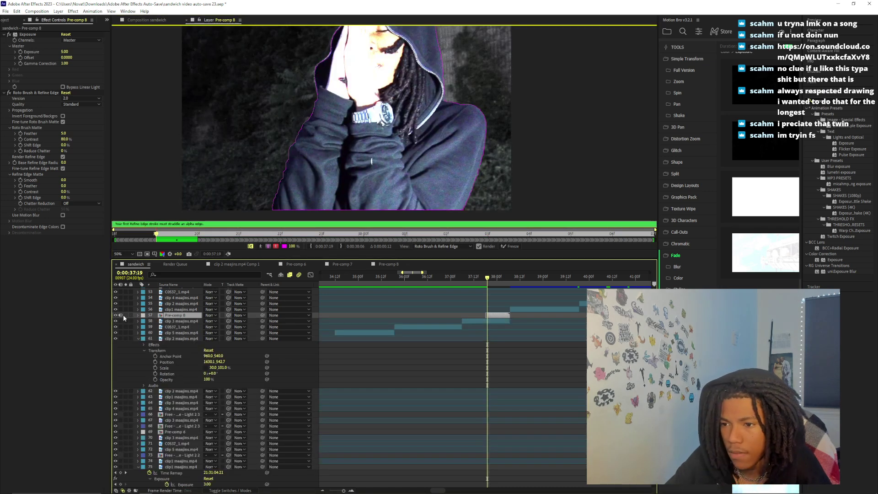
left_click(120, 316)
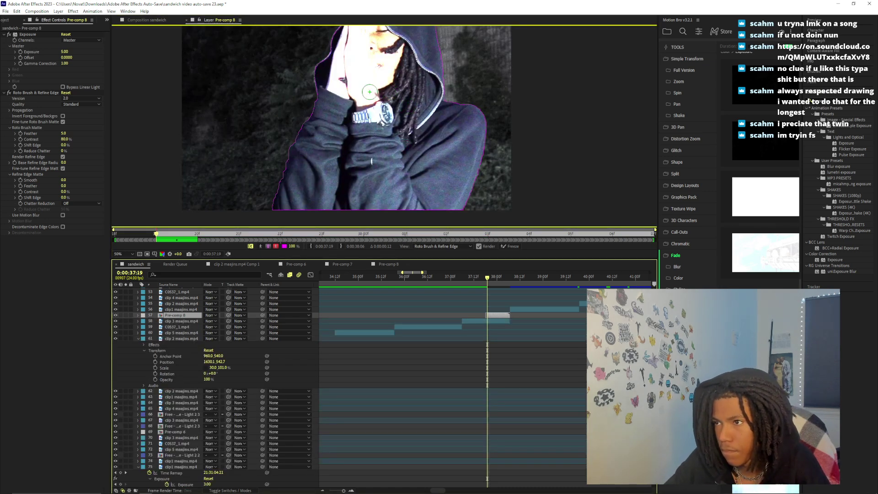
left_click_drag(345, 89, 362, 68)
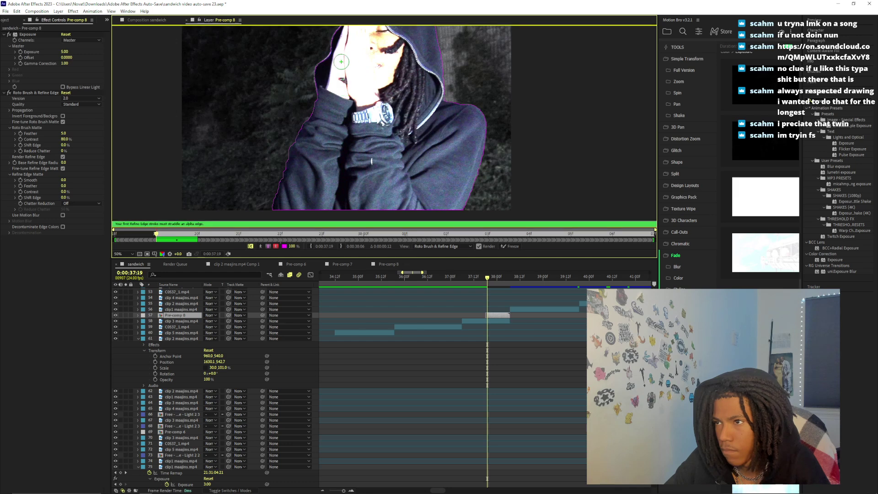
key("Page_Down")
key("Page_Down")
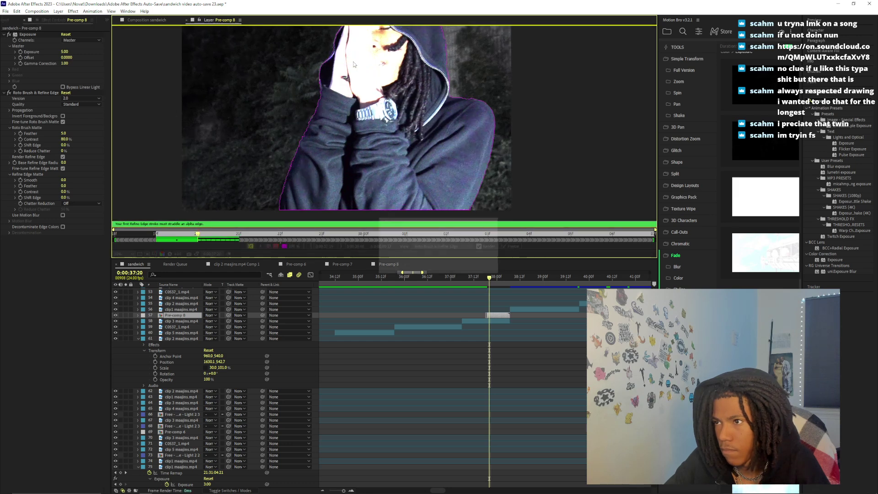
key("Page_Down")
key("Page_Down")
key("Page_Down")
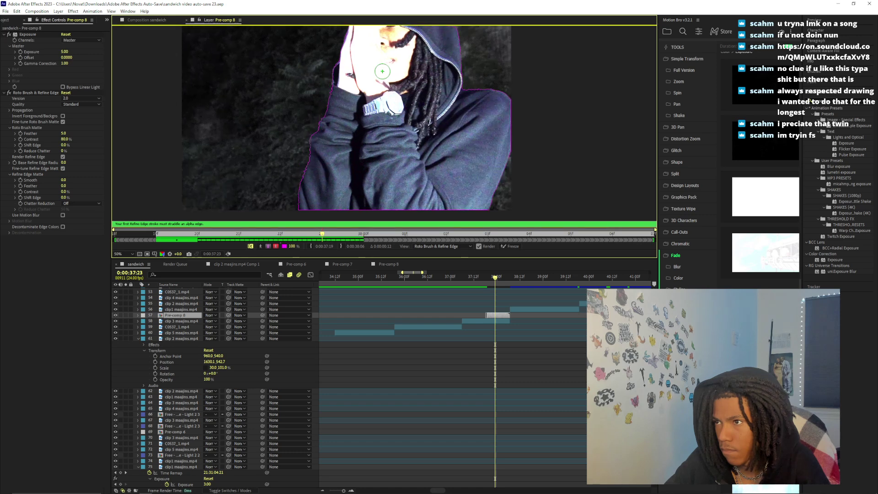
key("Page_Down")
key("Page_Down")
key("Page_Down")
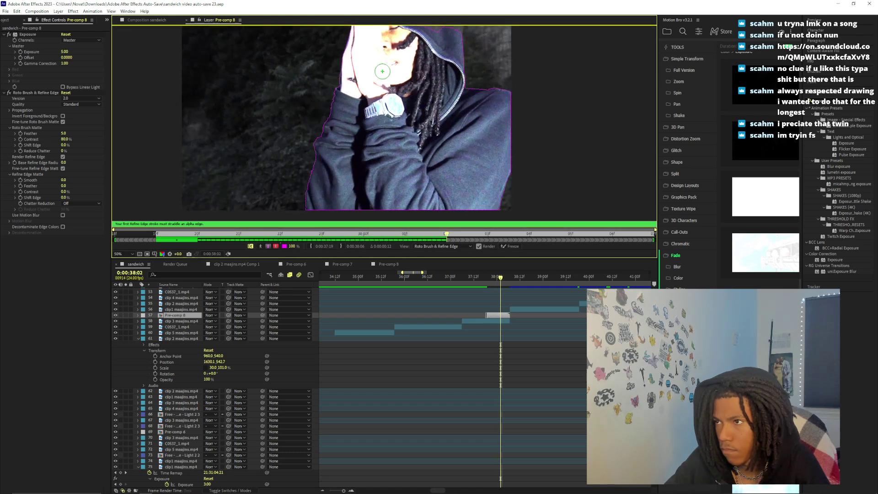
key("Page_Up")
Add a Roto Brush stroke over the hood top and check the matte through the layer's final frames
left_click_drag(452, 34, 413, 32)
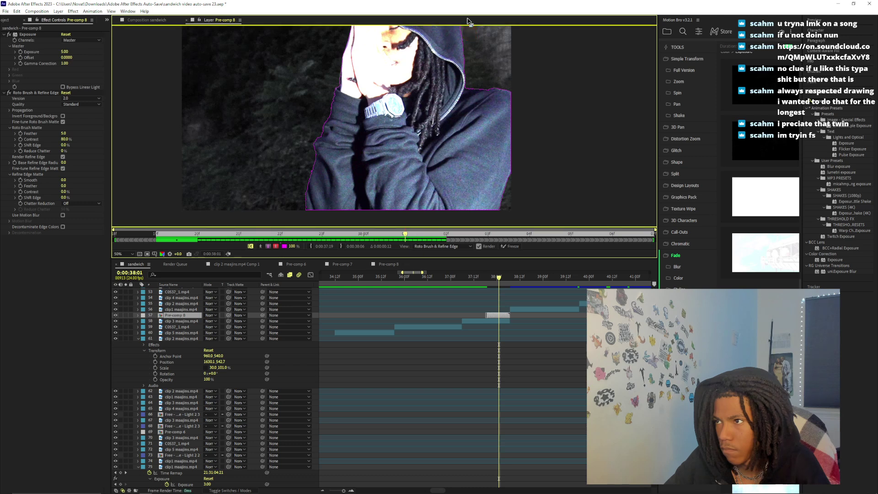
key("Page_Down")
key("Page_Down")
key("Page_Down")
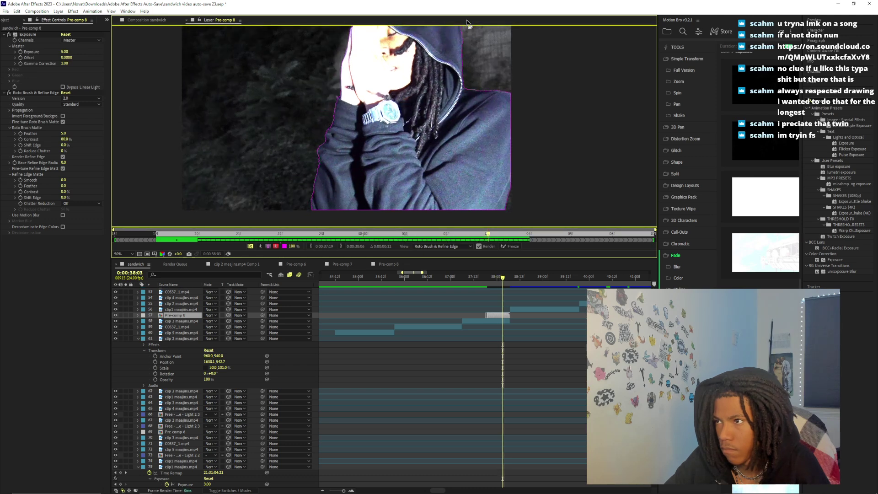
key("Page_Down")
key("Page_Down")
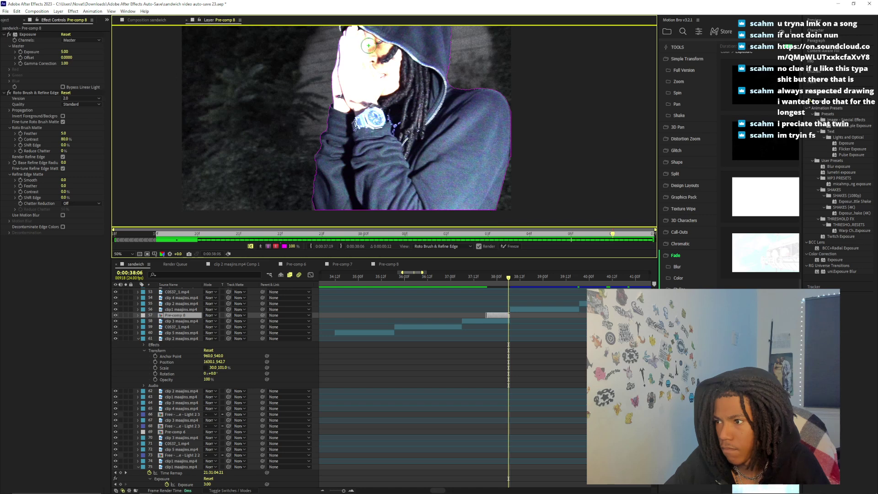
key("Page_Up")
key("Page_Up")
key("Page_Down")
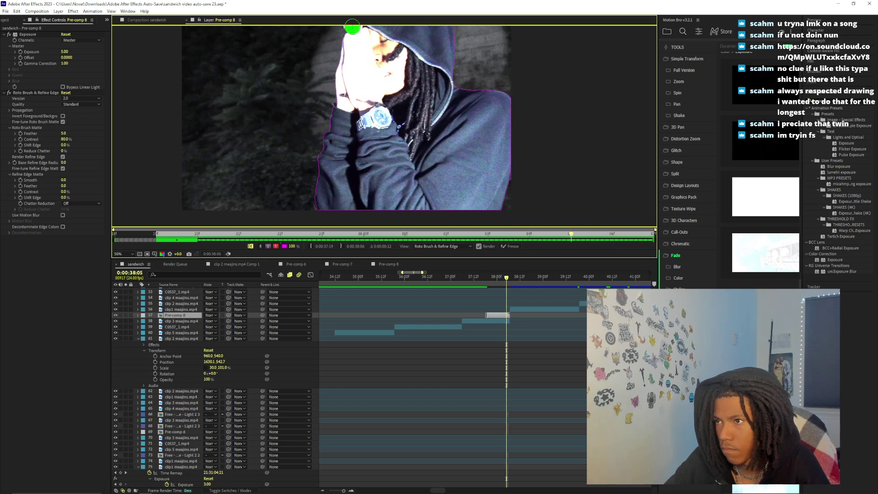
key("Page_Down")
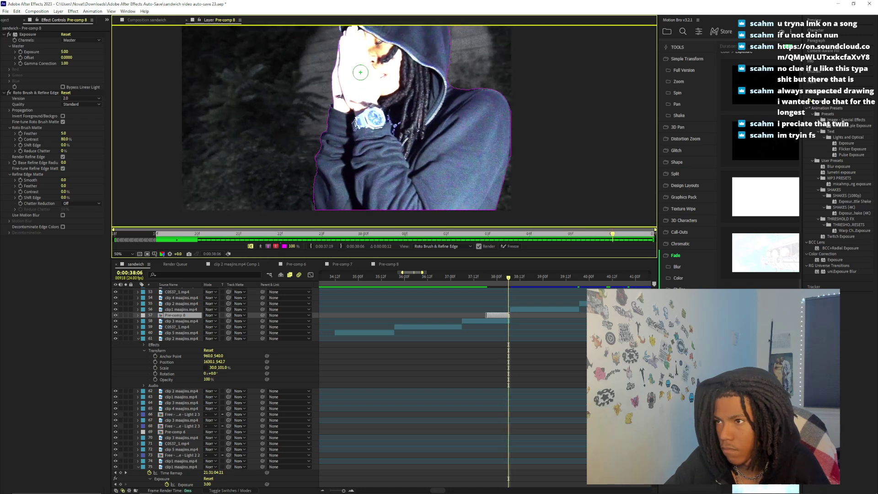
key("Page_Down")
key("Page_Up")
Freeze the Roto Brush matte, glance at the live stream in Chrome's Twitch tab, then return to After Effects
left_click(509, 246)
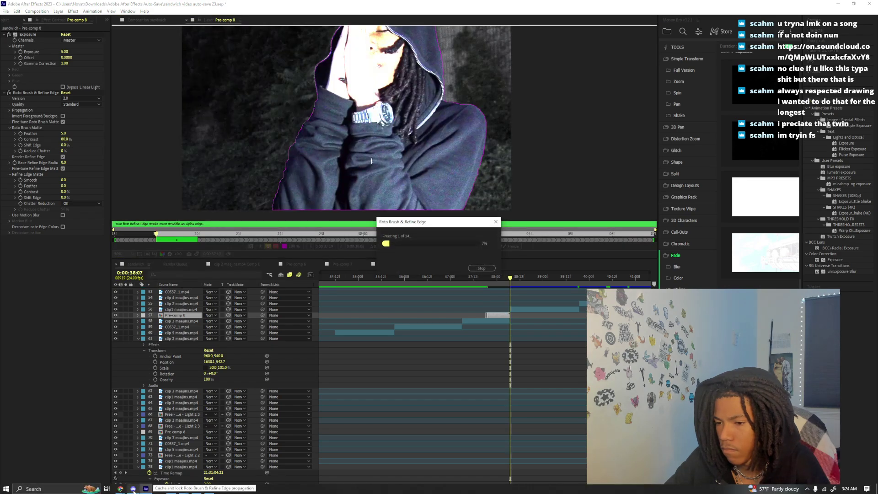
mouse_move(120, 488)
mouse_move(144, 462)
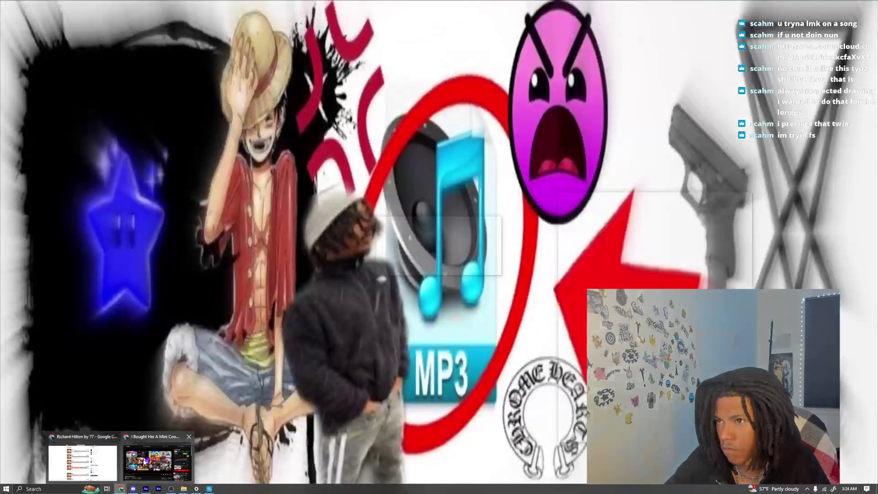
left_click(88, 462)
left_click(526, 6)
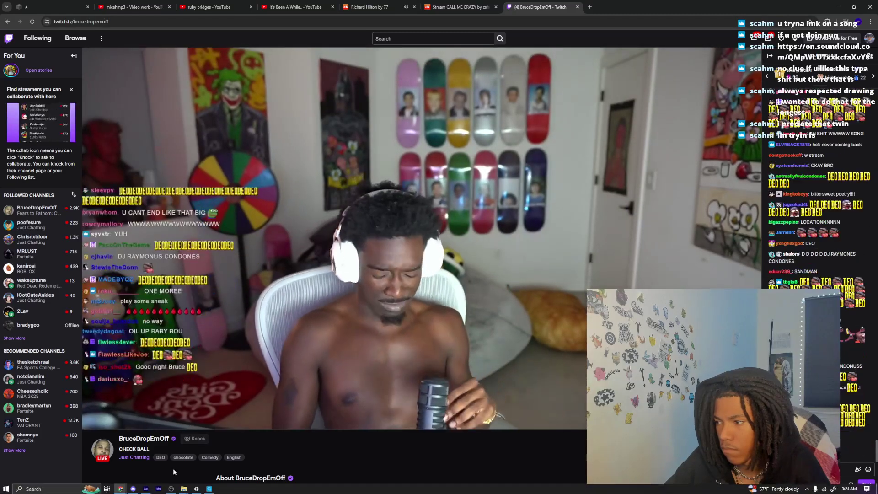
left_click(146, 489)
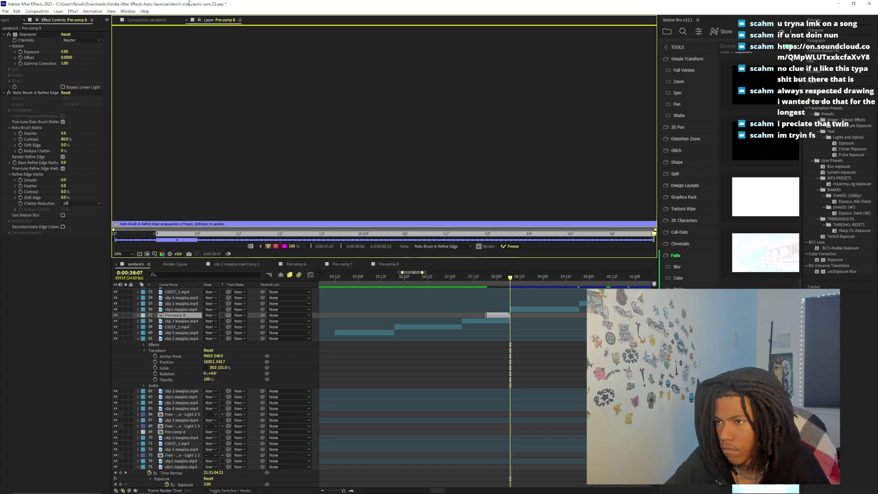
Close Pre-comp 8's Layer panel and delete its Exposure effect
left_click(187, 19)
left_click(37, 35)
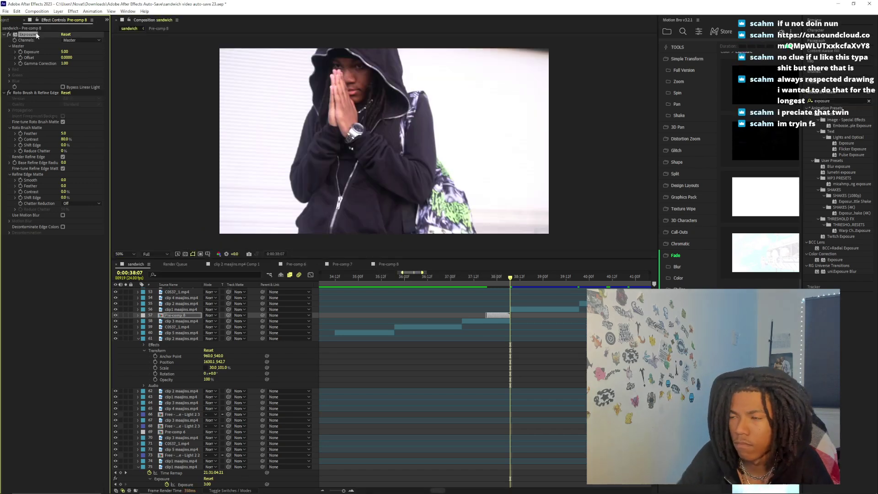
key("Delete")
Move the current time to 37:19 and try splitting clip 3 there, then undo the split
left_click(496, 288)
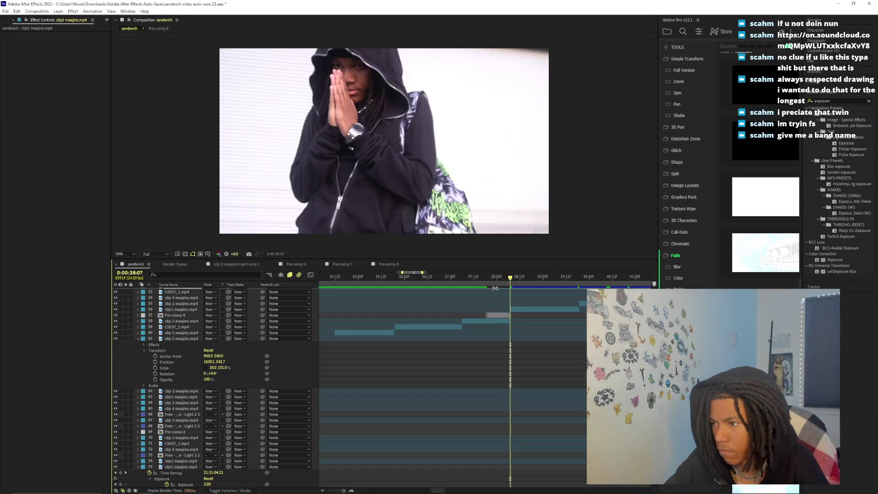
left_click_drag(494, 282, 497, 282)
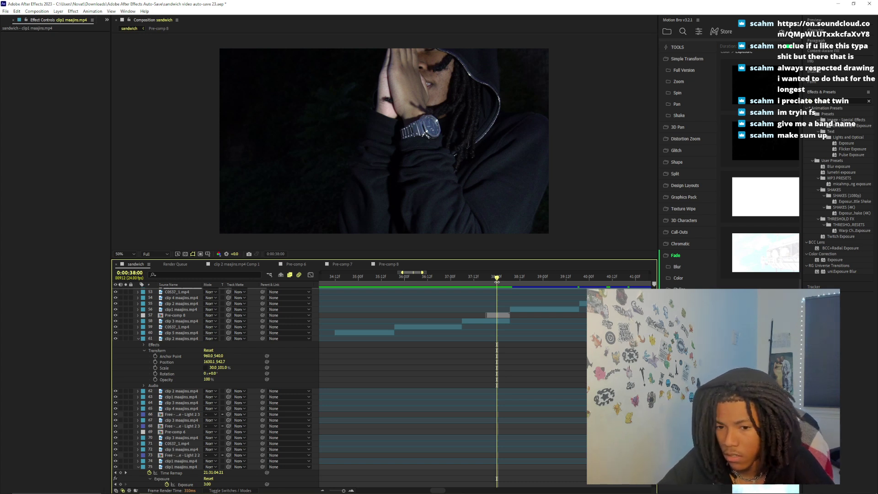
left_click(504, 311)
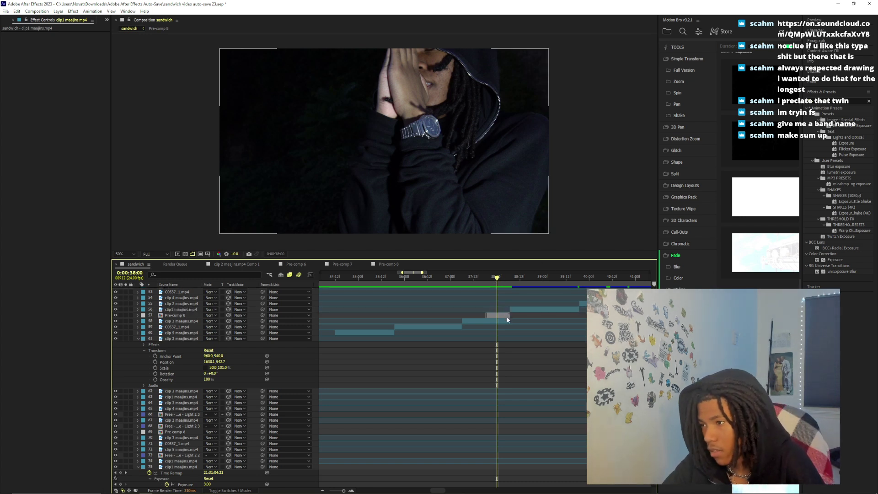
left_click(507, 317)
left_click(490, 292)
left_click(488, 280)
left_click_drag(489, 281, 487, 280)
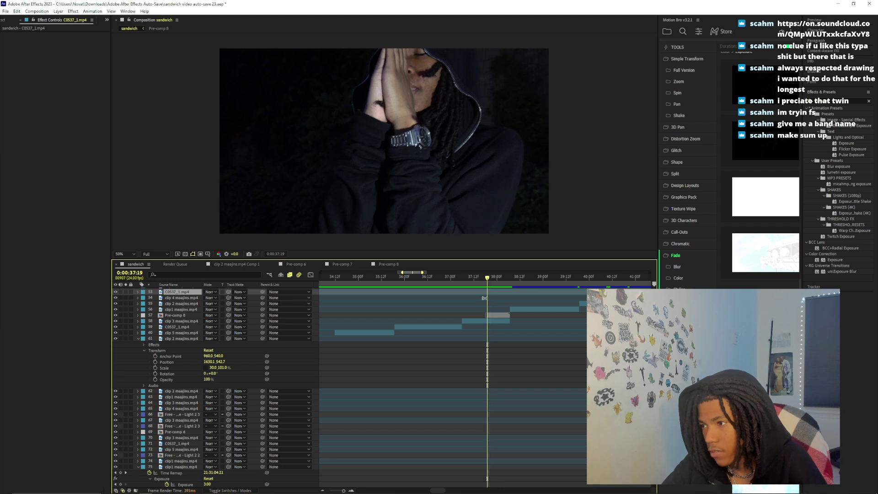
left_click(493, 321)
key("ctrl+shift+d")
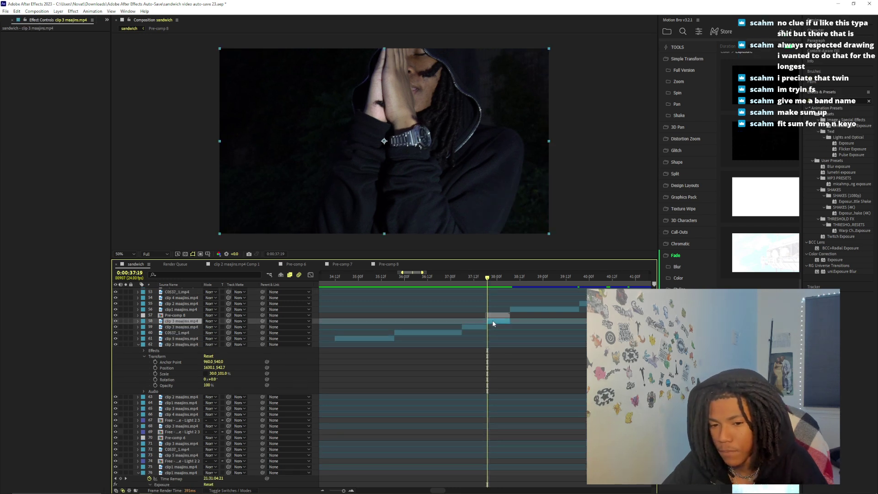
key("ctrl+z")
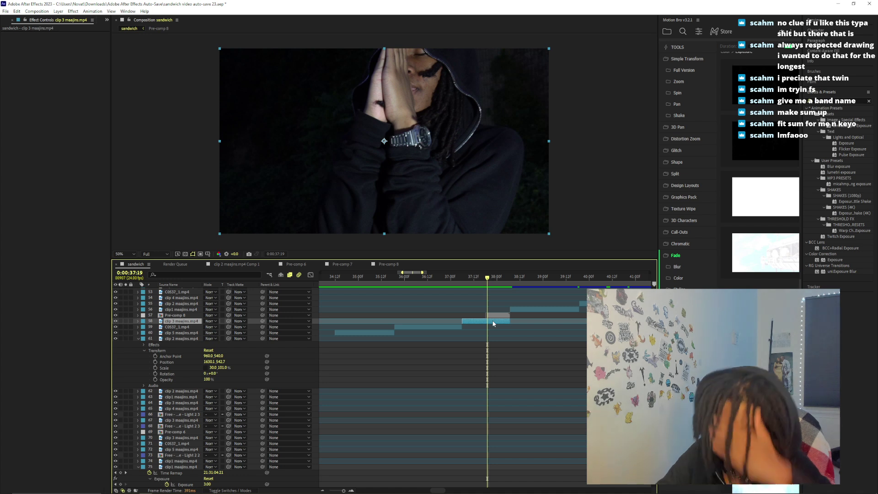
Split and slip clip 3, split it again at 37:21, and delete the extra piece
left_click(489, 327)
left_click(493, 322)
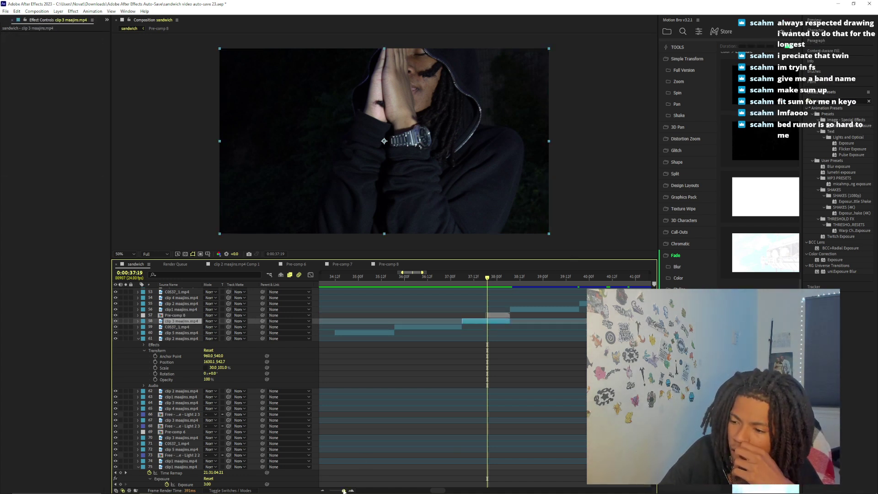
left_click_drag(344, 491, 346, 492)
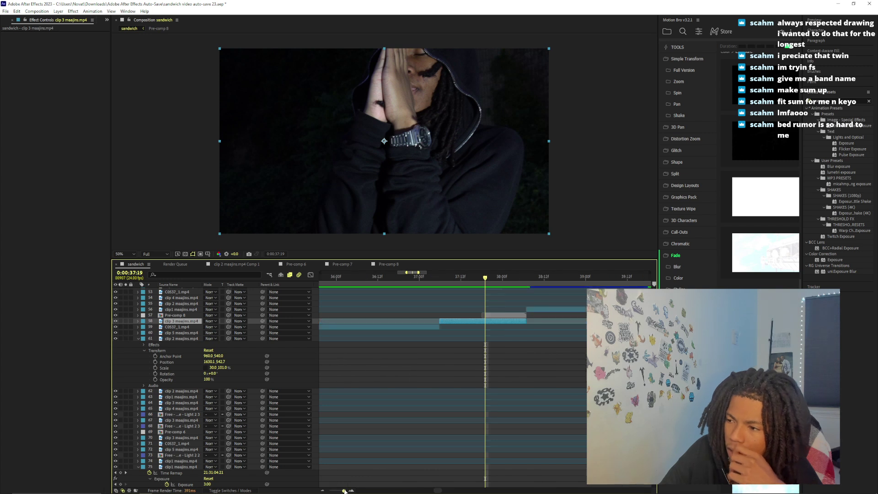
key("ctrl+shift+d")
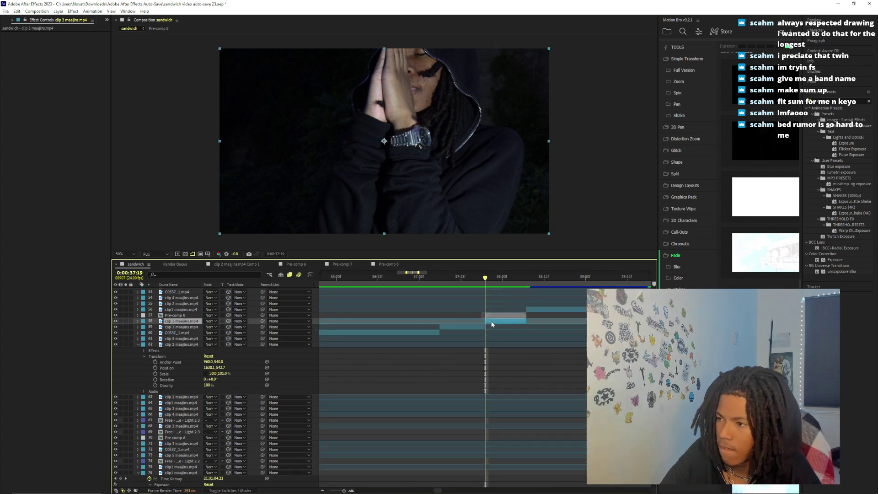
left_click_drag(546, 321, 422, 319)
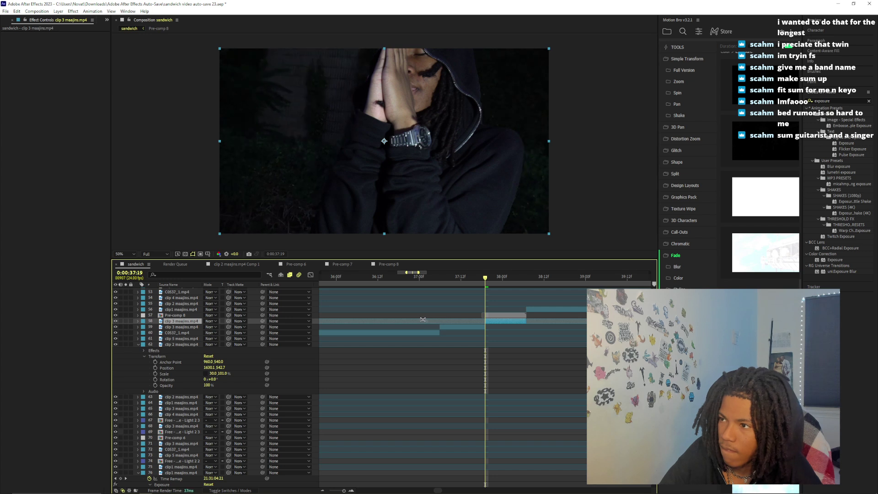
left_click_drag(486, 279, 492, 279)
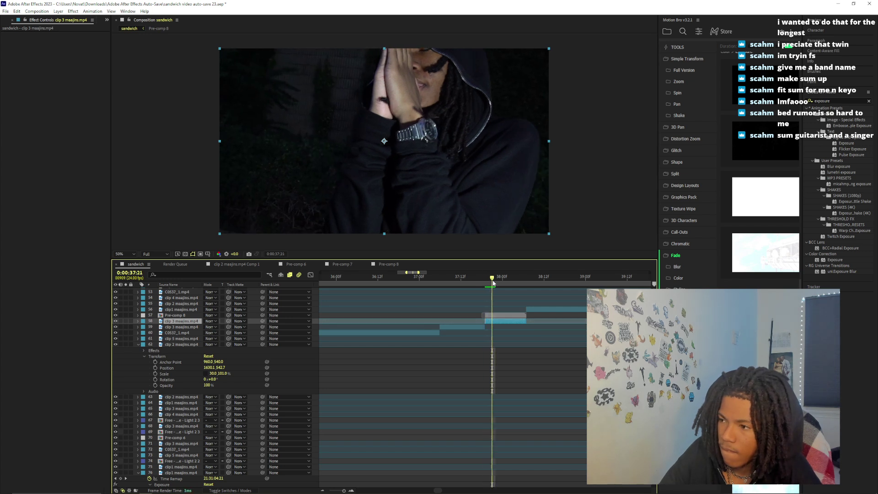
key("ctrl+shift+d")
key("Delete")
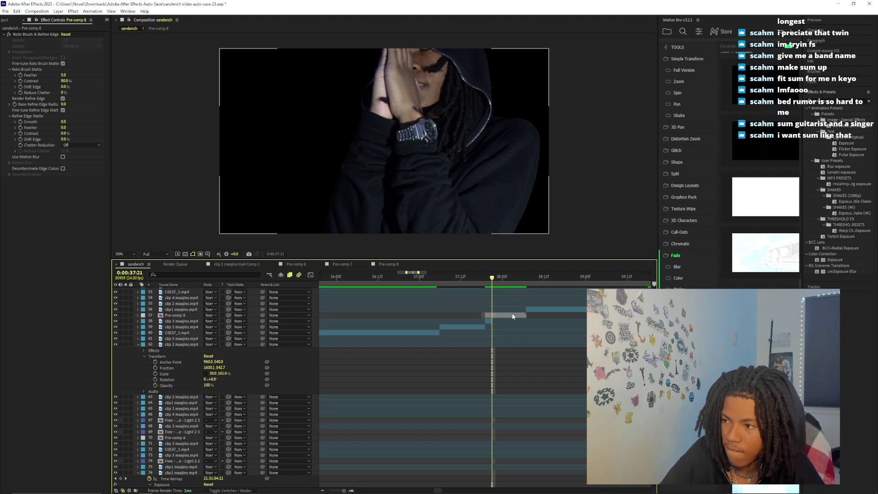
Duplicate the clip1 maajins layer below Pre-comp 8, split it at 37:23 and delete the later half
left_click(526, 309)
key("ctrl+d")
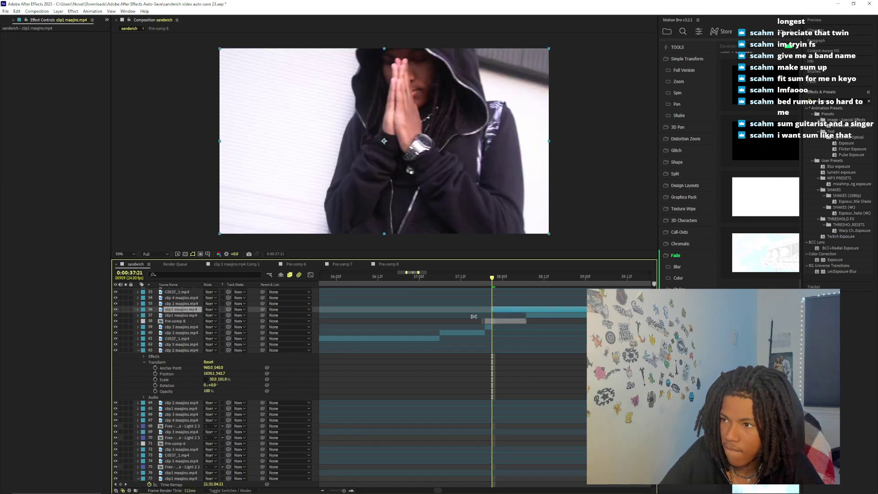
left_click_drag(195, 321, 195, 326)
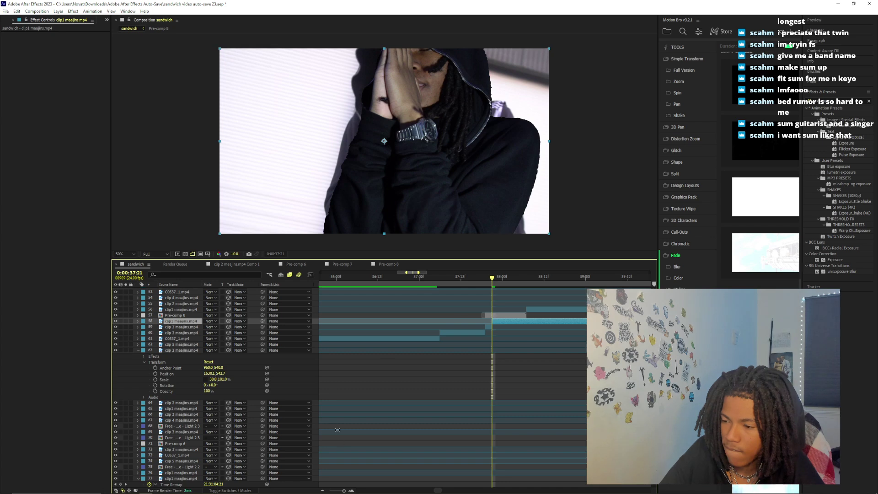
left_click_drag(343, 491, 340, 492)
left_click_drag(372, 321, 284, 322)
left_click(285, 322)
left_click_drag(543, 326, 526, 322)
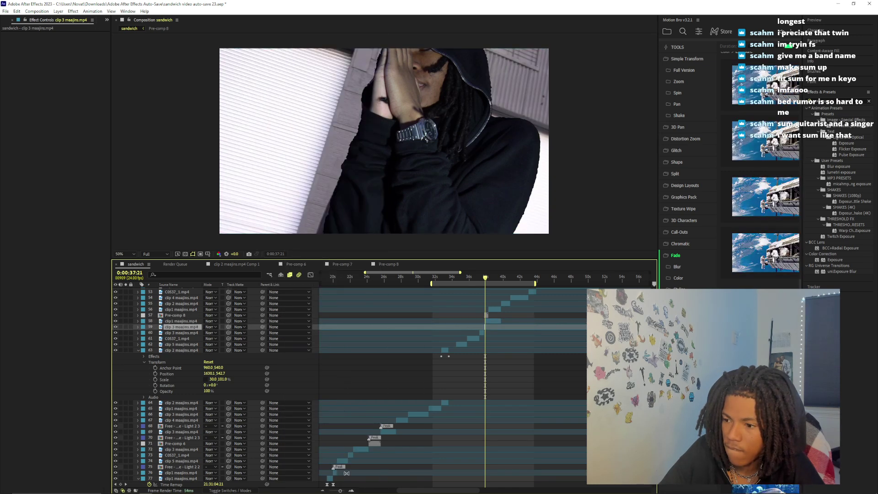
left_click_drag(340, 491, 344, 490)
left_click_drag(487, 278, 521, 289)
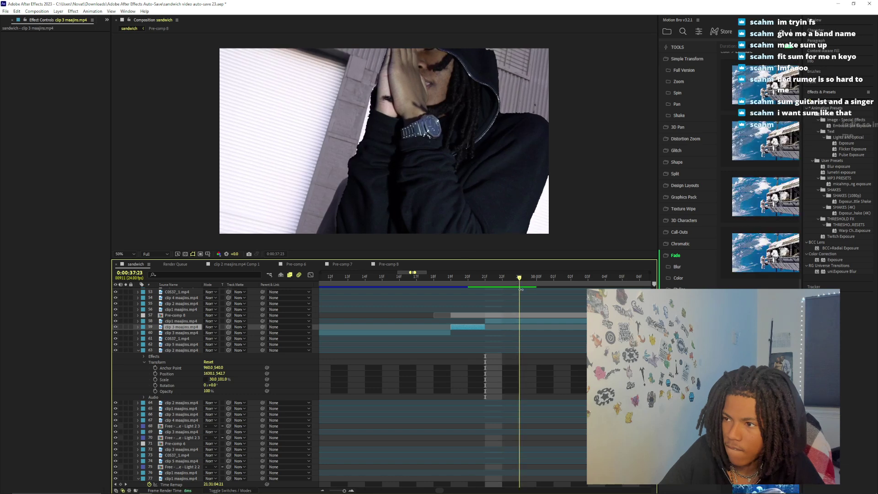
left_click(528, 321)
key("ctrl+shift+d")
key("Delete")
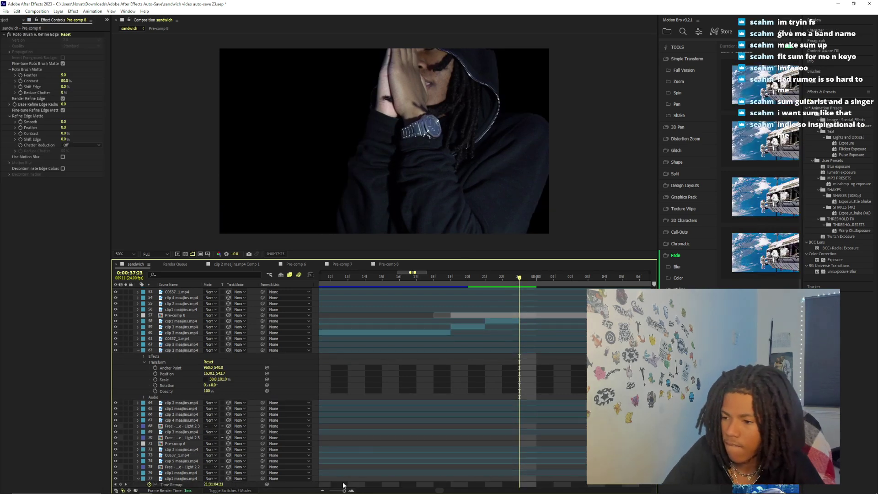
scroll(343, 485, "right", 2)
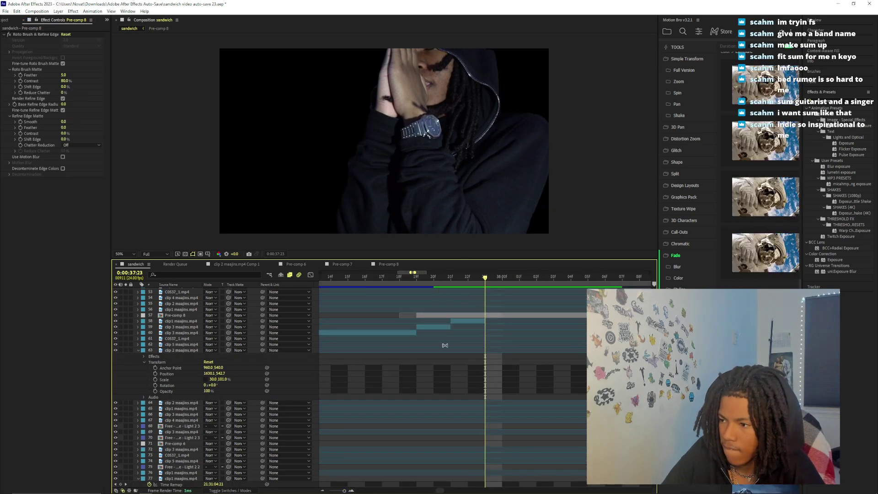
Duplicate clip 3 maajins, extend it, move it beneath Pre-comp 8, split it and delete the left half
left_click(444, 327)
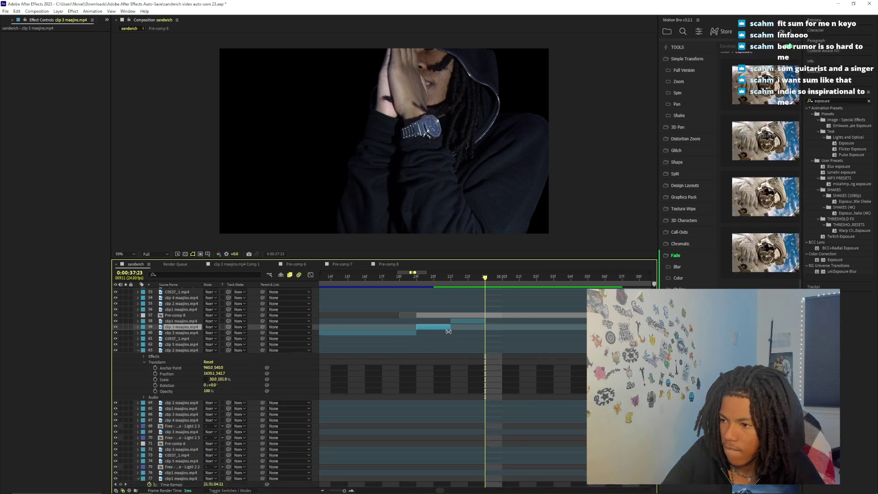
left_click(417, 332)
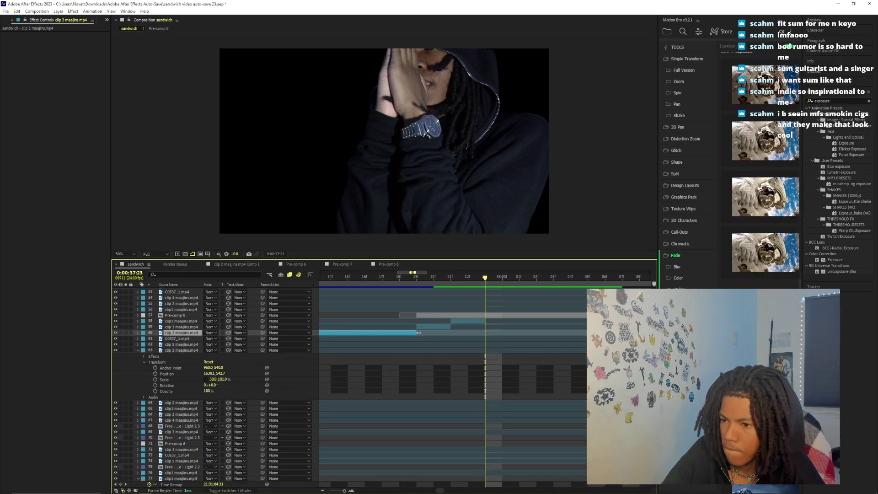
key("ctrl+d")
left_click_drag(418, 332, 657, 336)
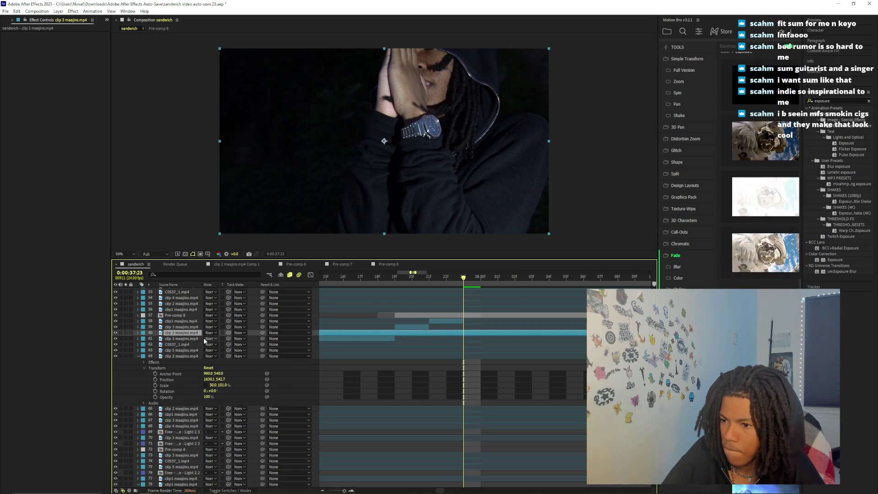
left_click_drag(196, 333, 204, 319)
key("ctrl+shift+d")
left_click(461, 326)
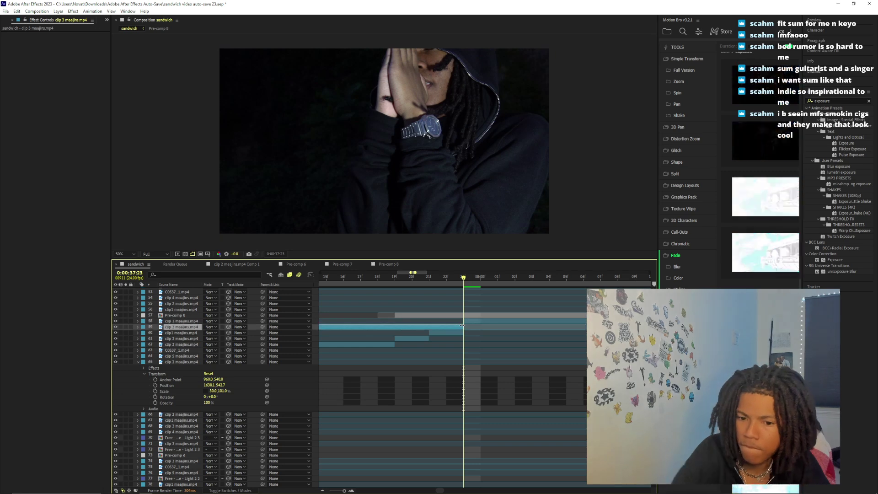
key("Delete")
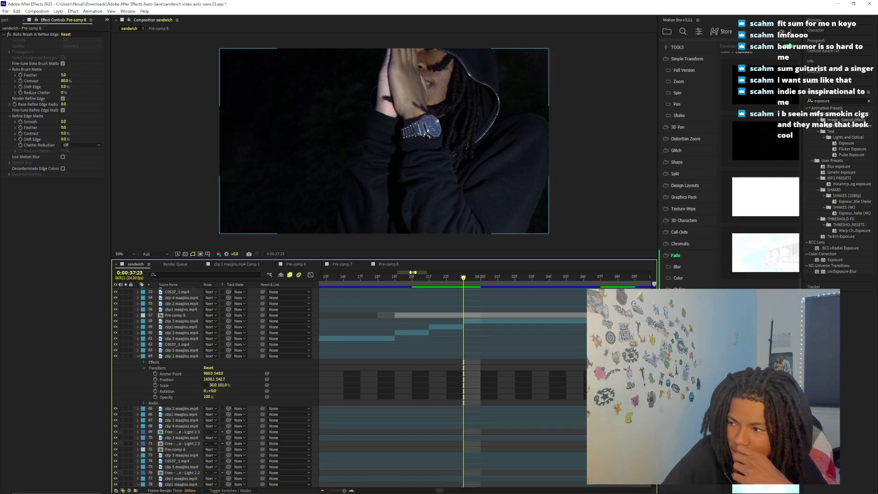
left_click(478, 321)
left_click_drag(464, 277, 437, 295)
left_click(444, 314)
left_click(444, 315)
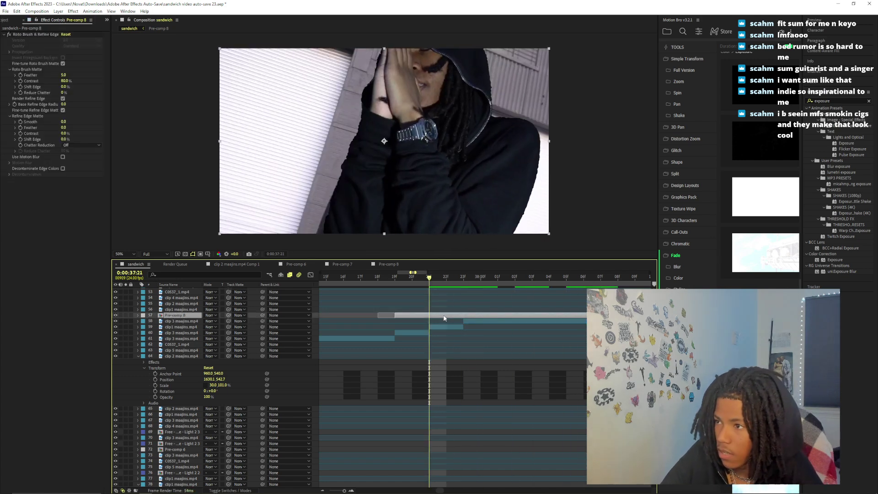
Add Refine Soft Matte to Pre-comp 8 with a Feather of 10
left_click(844, 101)
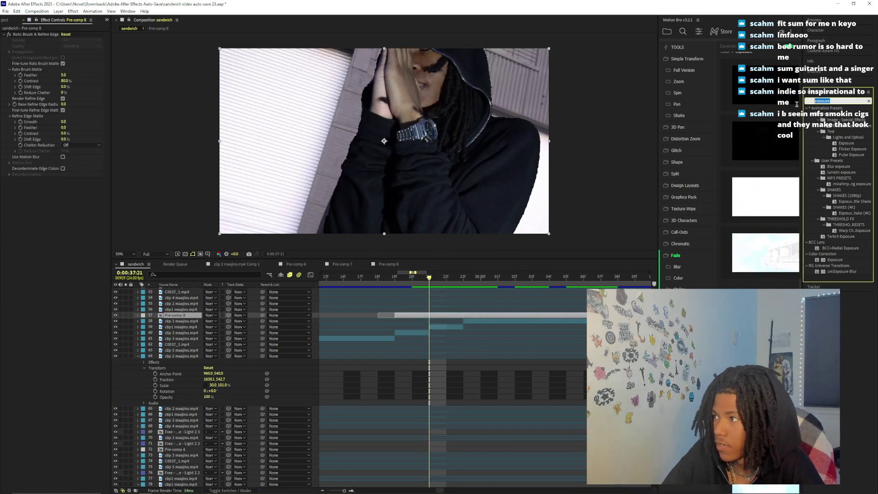
type("ref")
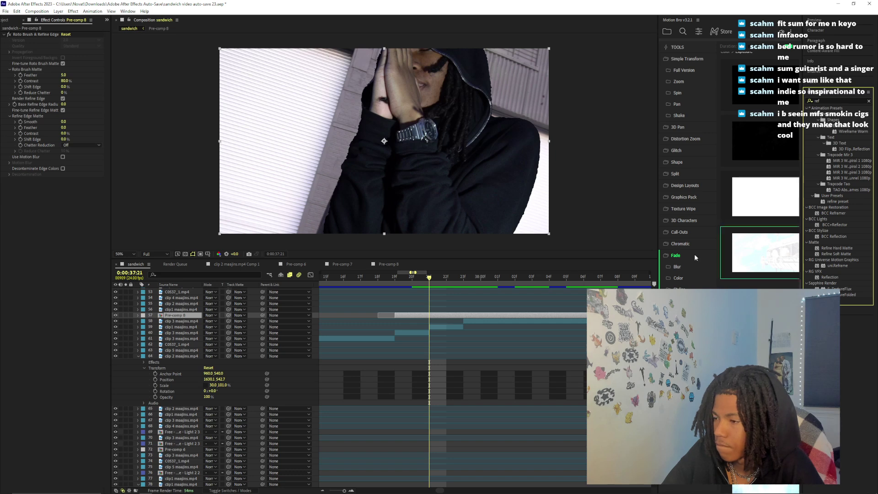
right_click(463, 319)
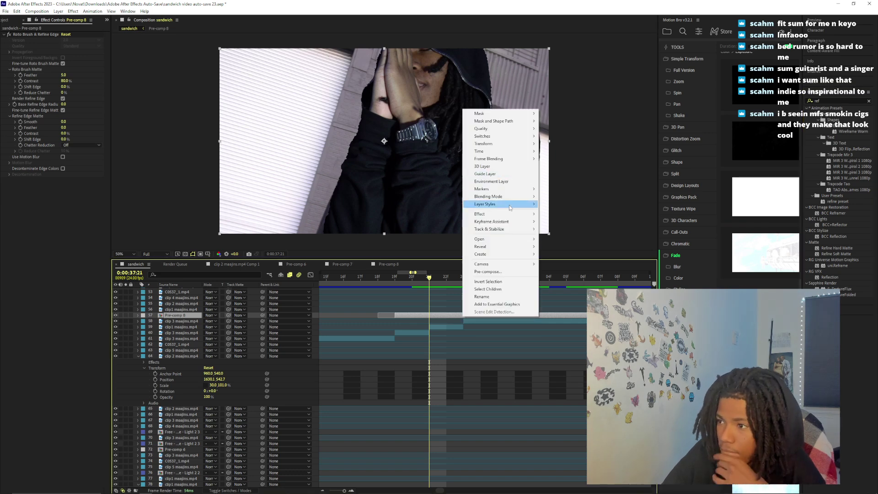
mouse_move(511, 215)
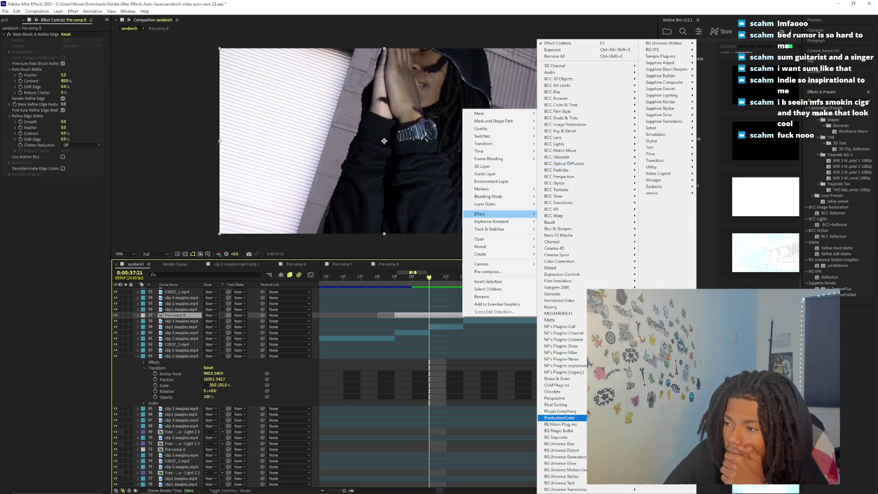
left_click(663, 339)
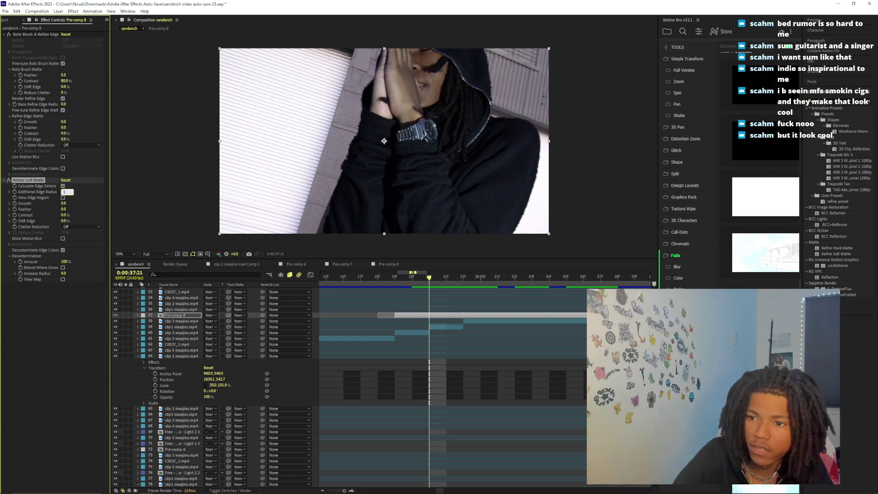
left_click(64, 209)
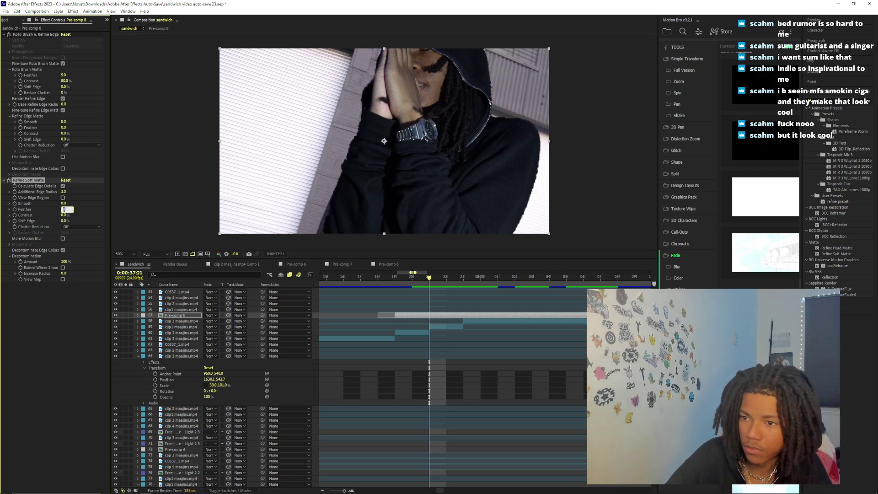
type("10")
key("Return")
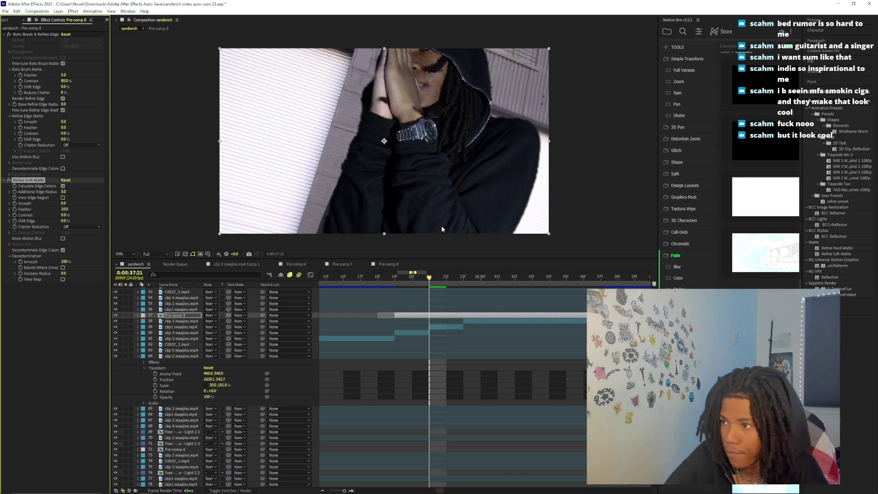
Preview the cut, replaying from around 37:14 through the transition
key("space")
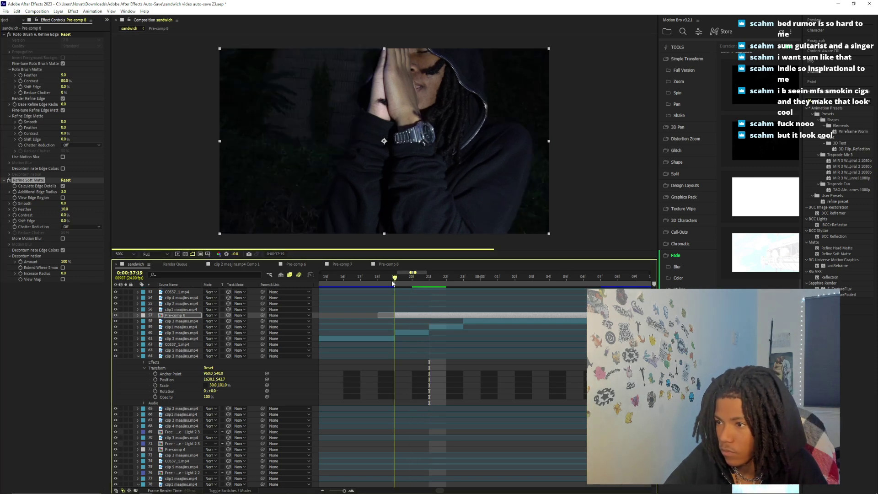
left_click(399, 284)
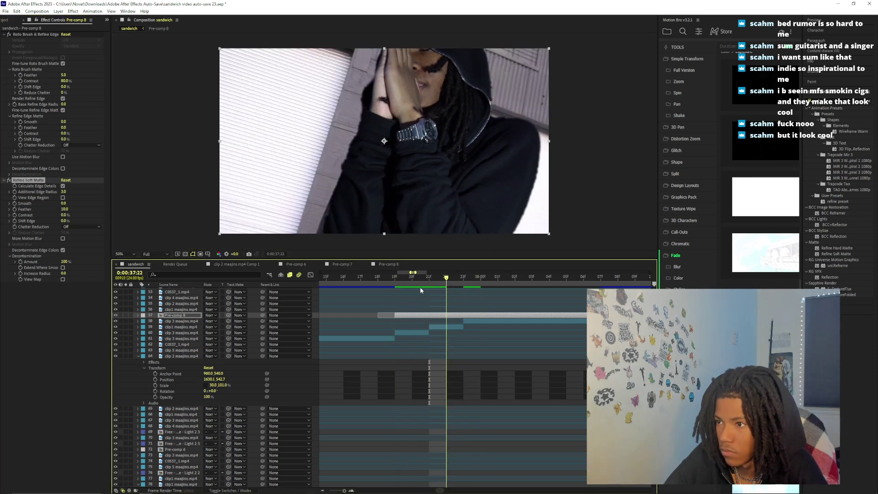
left_click(359, 290)
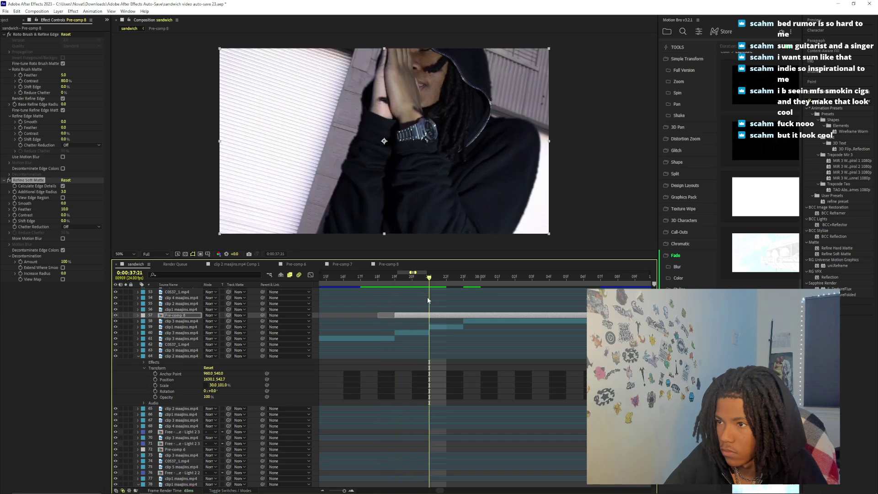
left_click_drag(375, 285, 317, 297)
key("space")
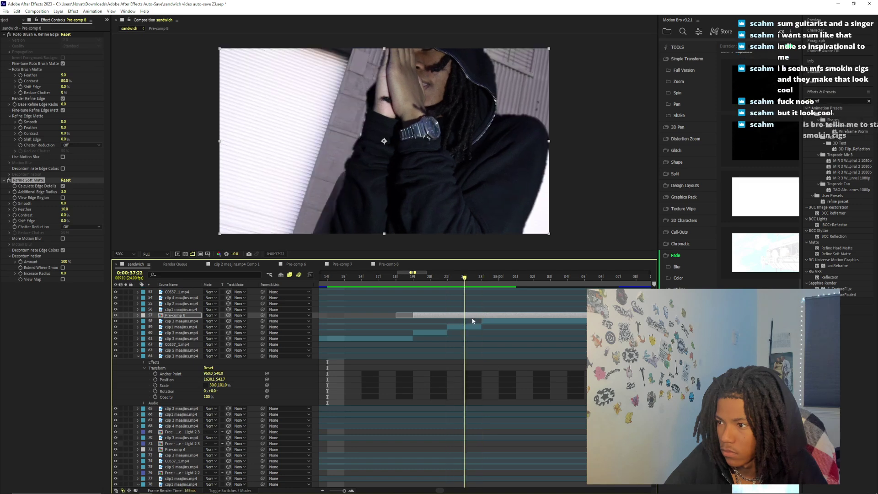
Apply an Exposure effect set to 5.00 to the clip 3 maajins layer 58
left_click(481, 321)
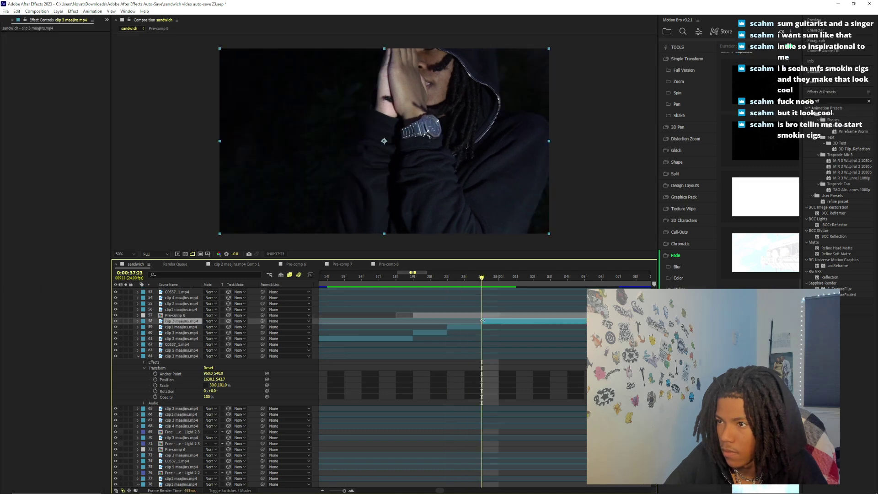
left_click(829, 101)
type("ex")
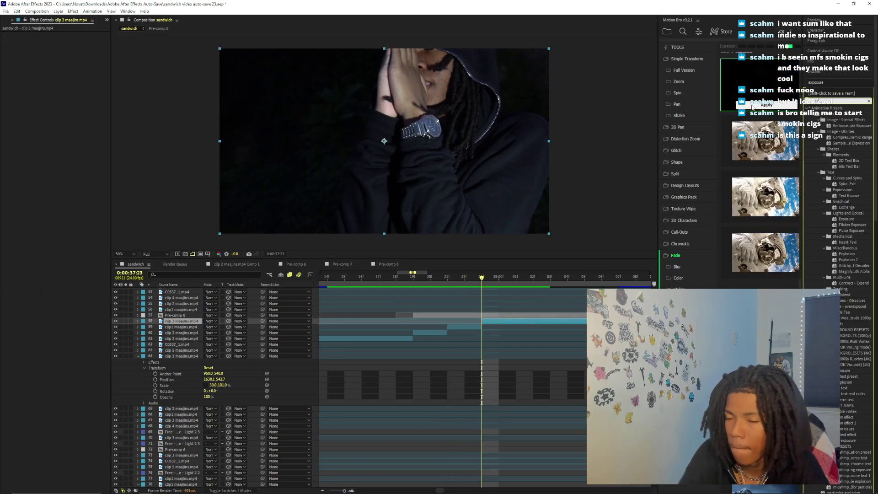
type("po")
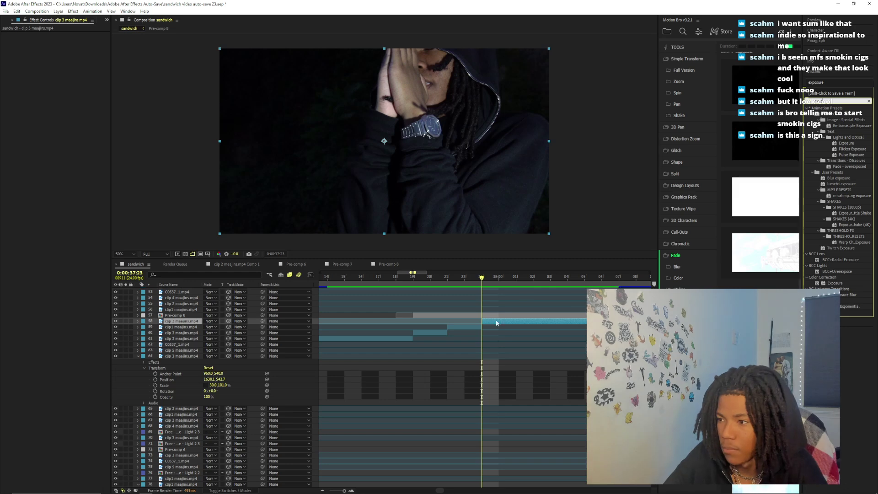
left_click(496, 322)
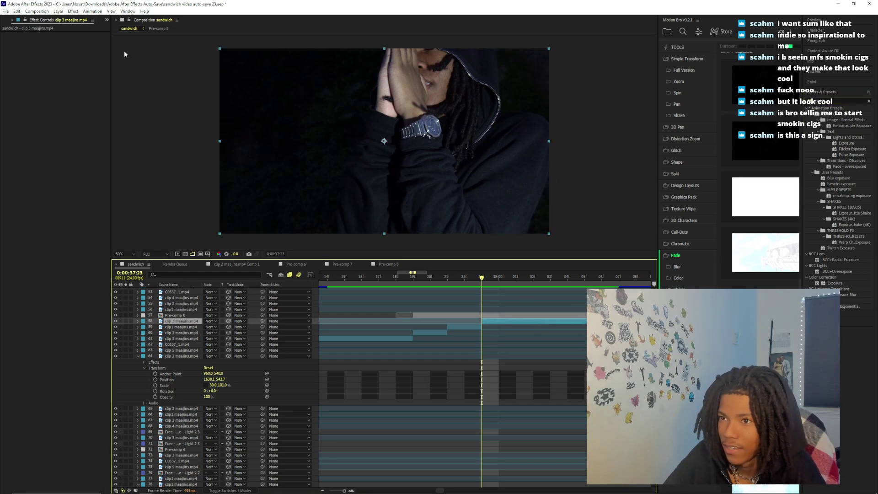
left_click(92, 11)
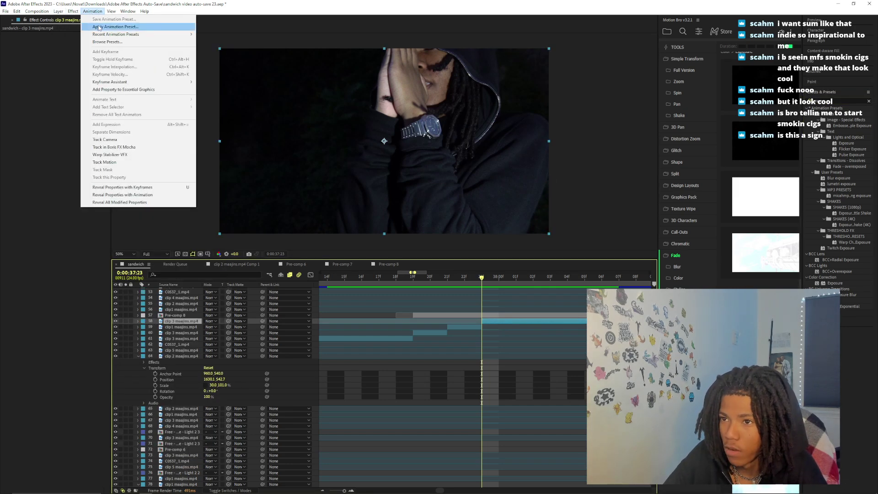
mouse_move(104, 36)
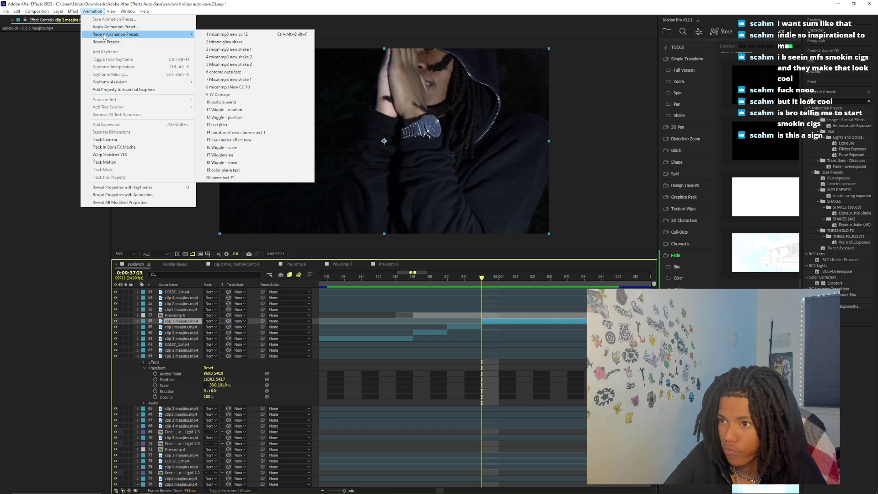
mouse_move(74, 13)
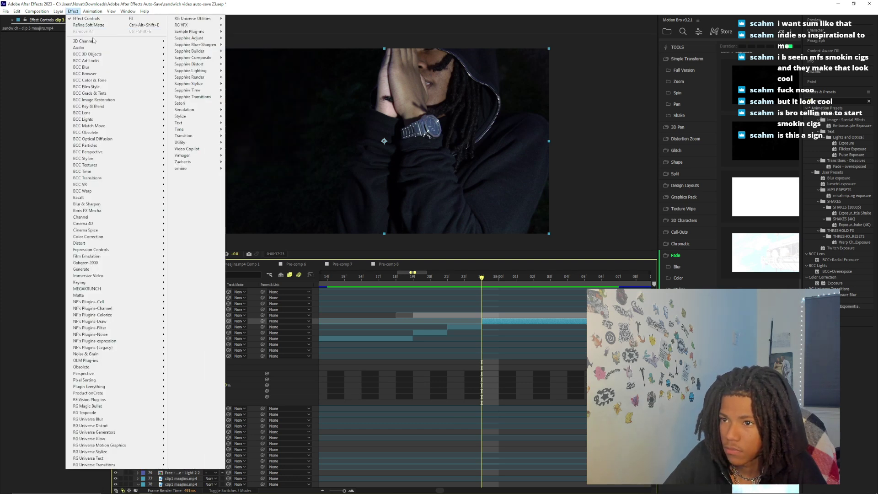
mouse_move(119, 236)
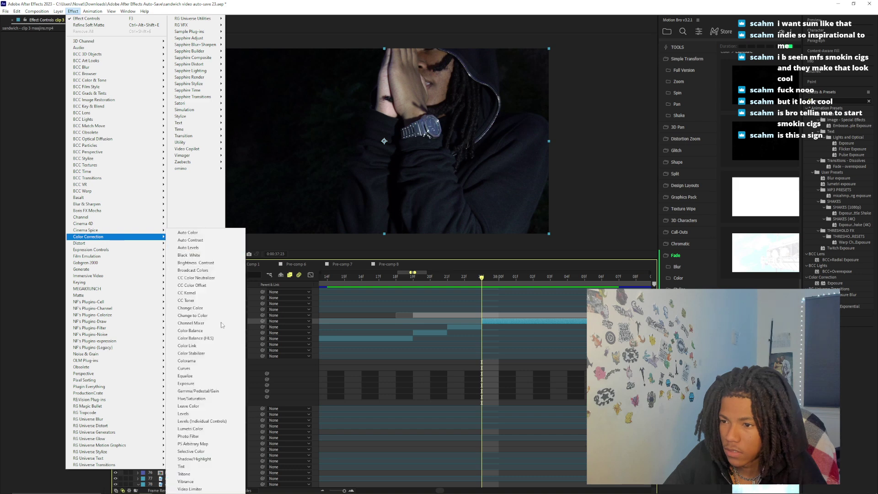
left_click(189, 384)
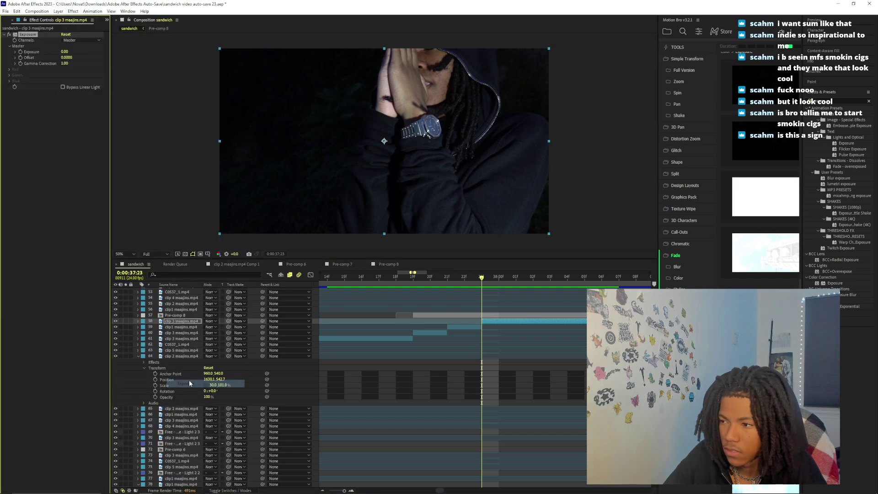
left_click(66, 49)
type("5")
key("Return")
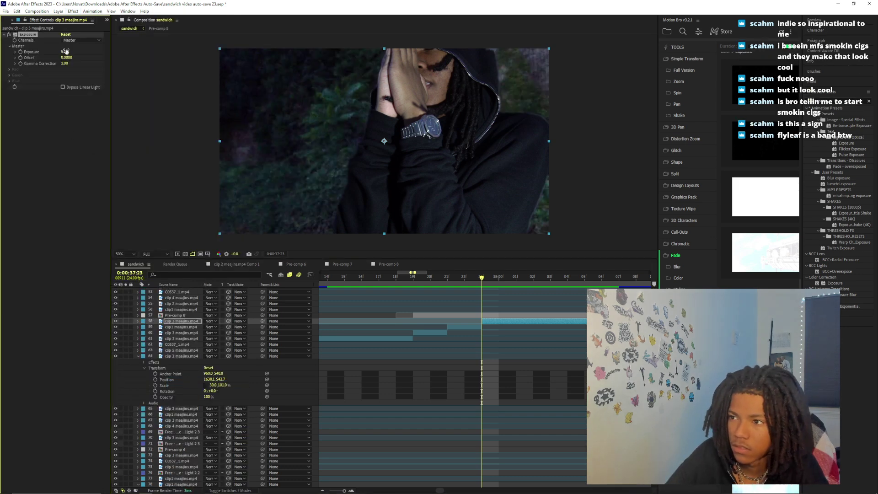
left_click(481, 320)
left_click_drag(338, 492, 344, 493)
Duplicate the clip 3 layer, then undo the negative-scale flip to bring it back to 100%
left_click(138, 322)
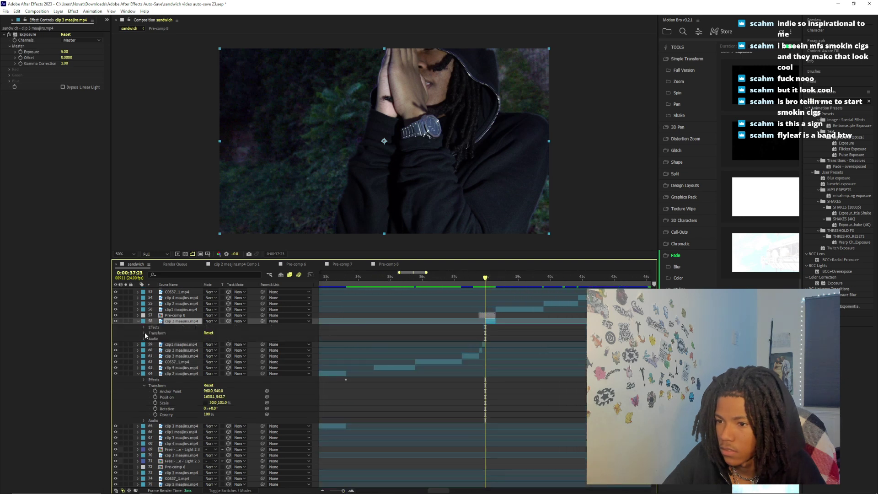
left_click(144, 333)
key("ctrl+d")
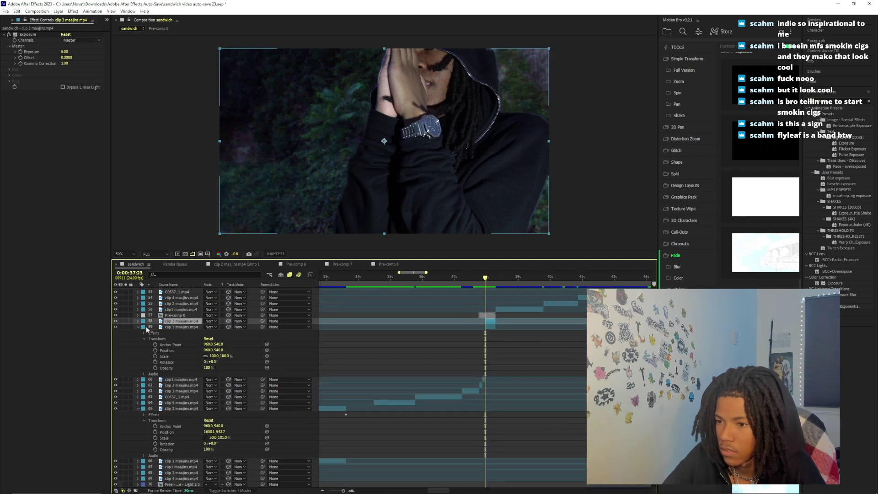
left_click(139, 321)
left_click(145, 334)
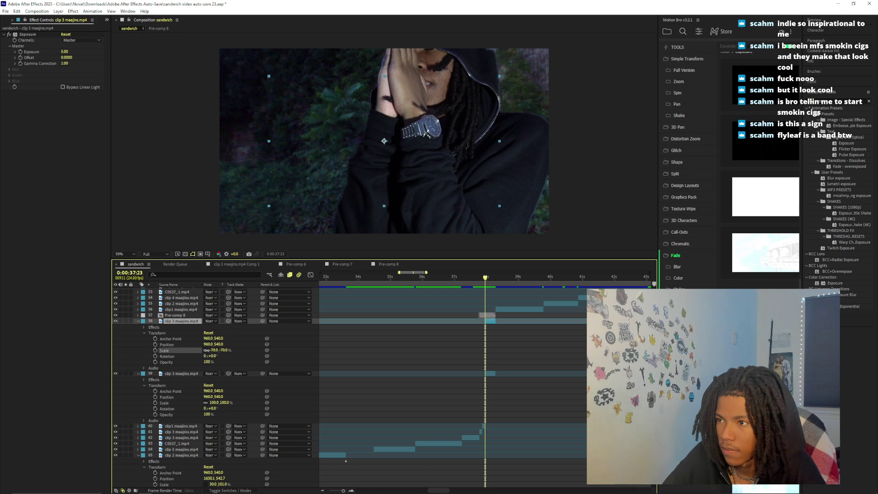
left_click_drag(207, 351, 213, 352)
key("ctrl+z")
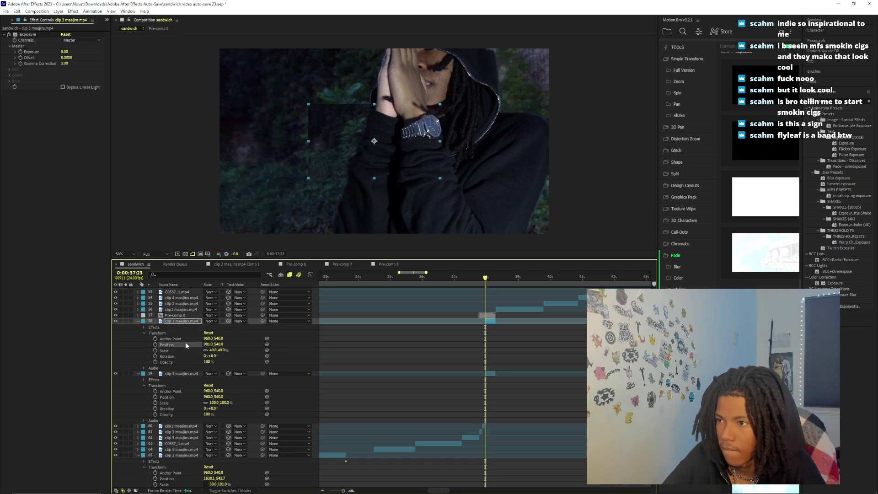
key("ctrl+z")
Remove the mask from the clip 3 layer and bring up the workspace options
left_click(274, 106)
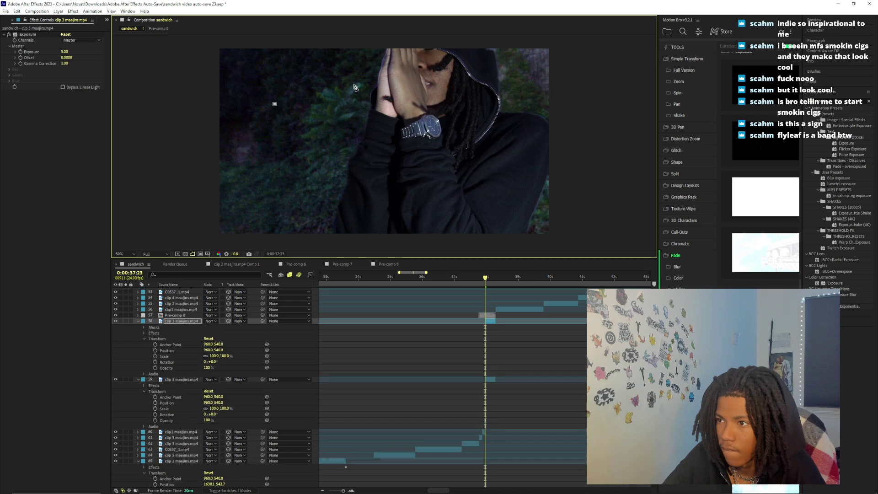
key("ctrl+z")
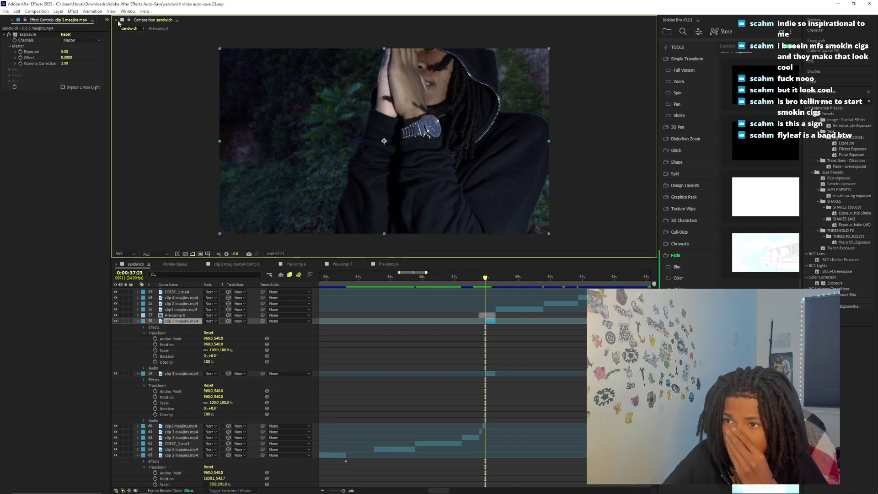
left_click(135, 12)
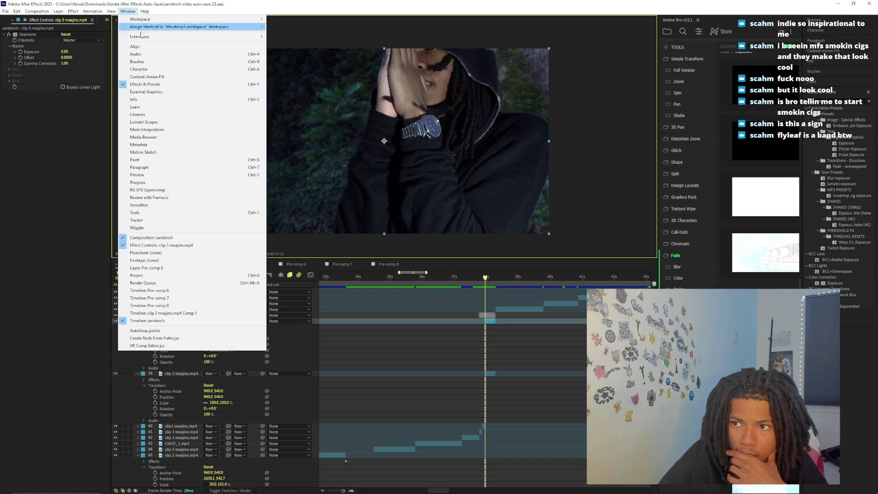
mouse_move(146, 15)
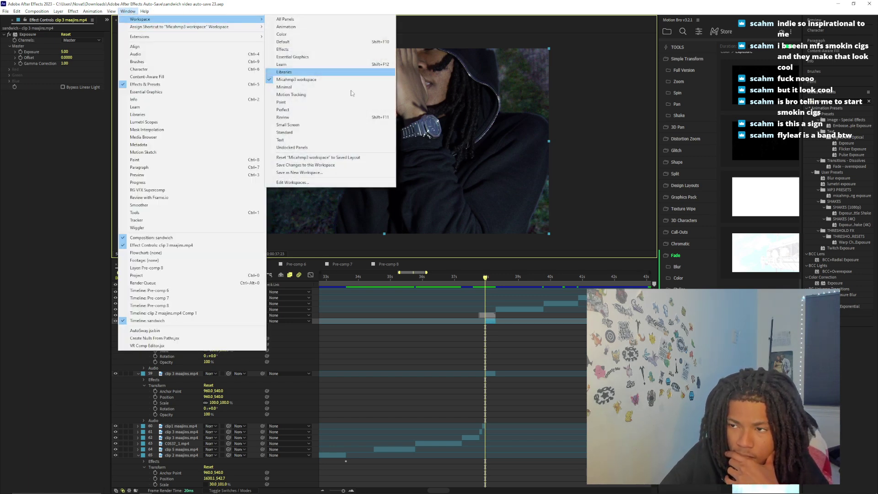
Reset the workspace to its saved layout and draw a rectangular mask left of the hands on clip 3
left_click(308, 157)
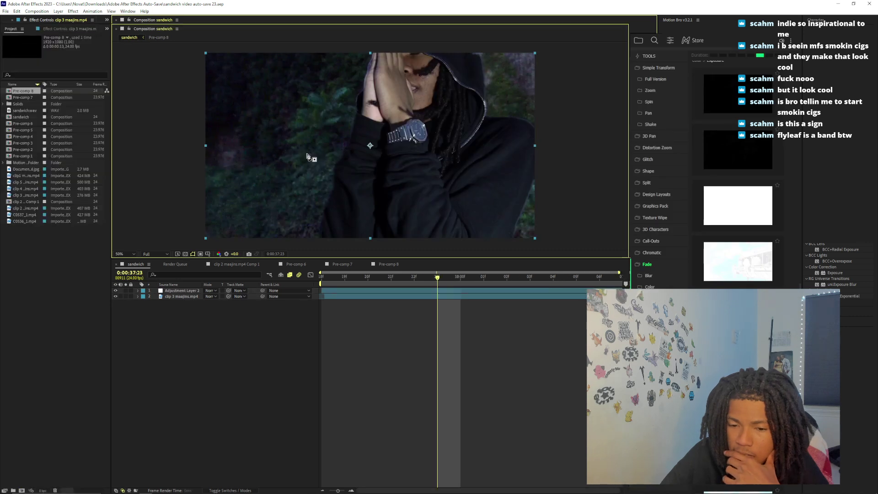
left_click(95, 19)
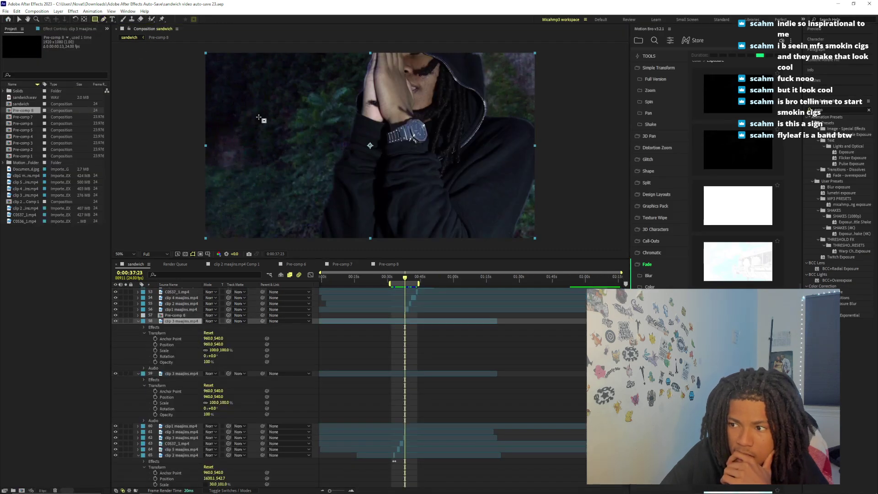
left_click_drag(263, 93, 348, 190)
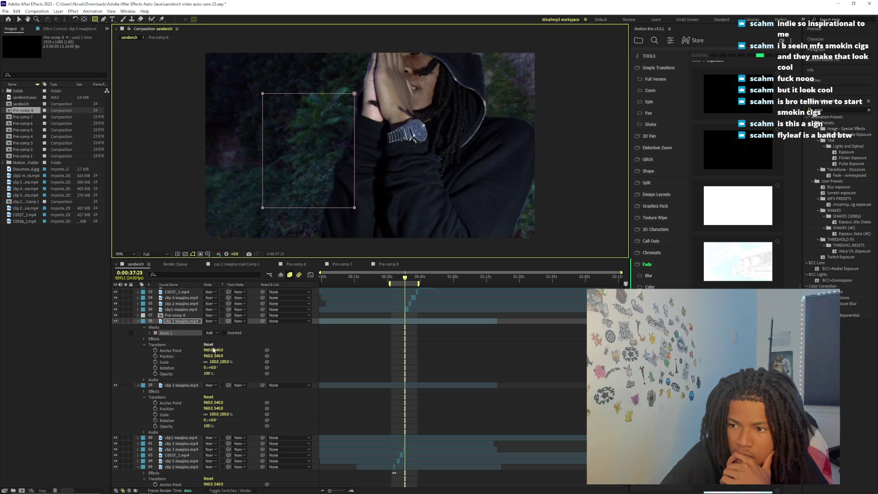
left_click(213, 365)
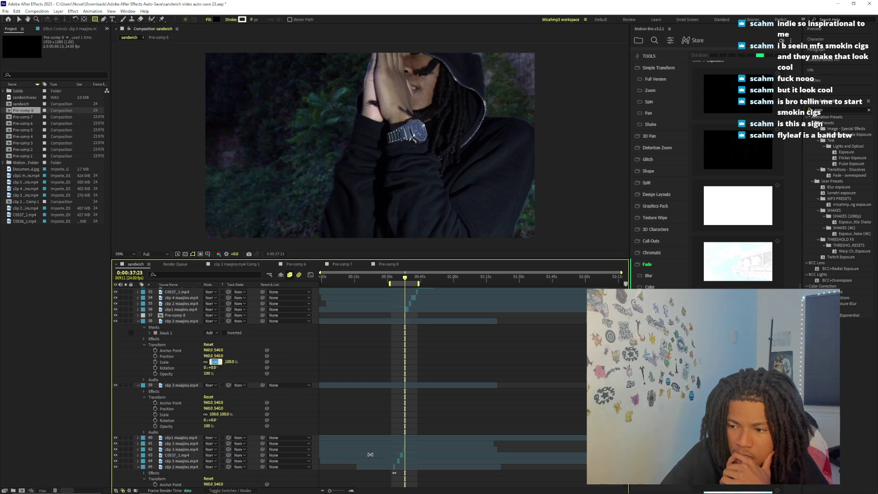
Centre clip 3's anchor point on the mask, moving it to 602.0, 571.0
left_click_drag(336, 492, 344, 491)
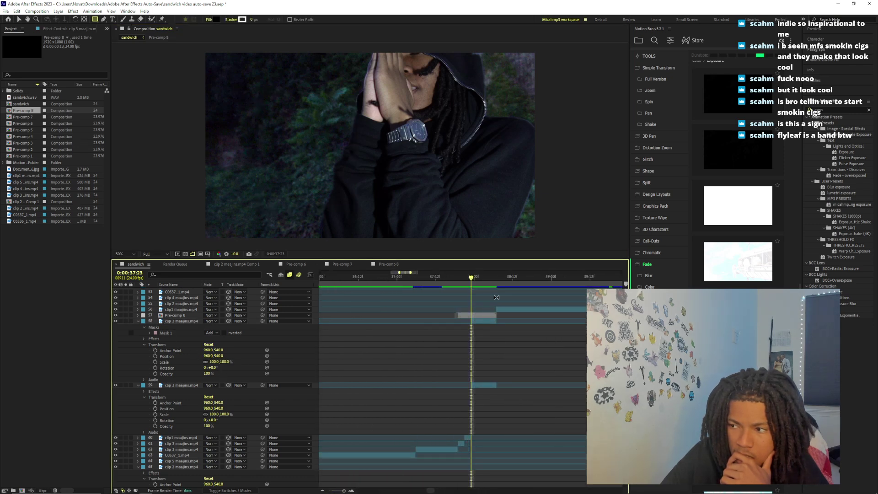
left_click(477, 320)
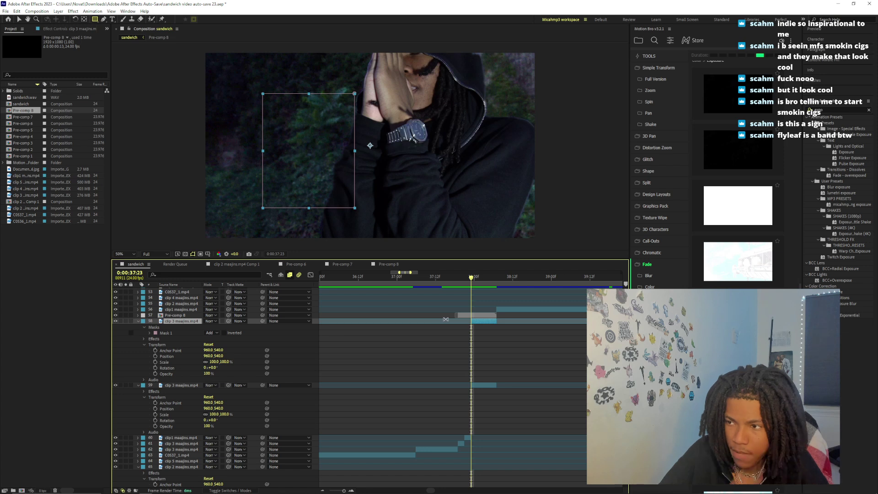
key("ctrl+alt+Home")
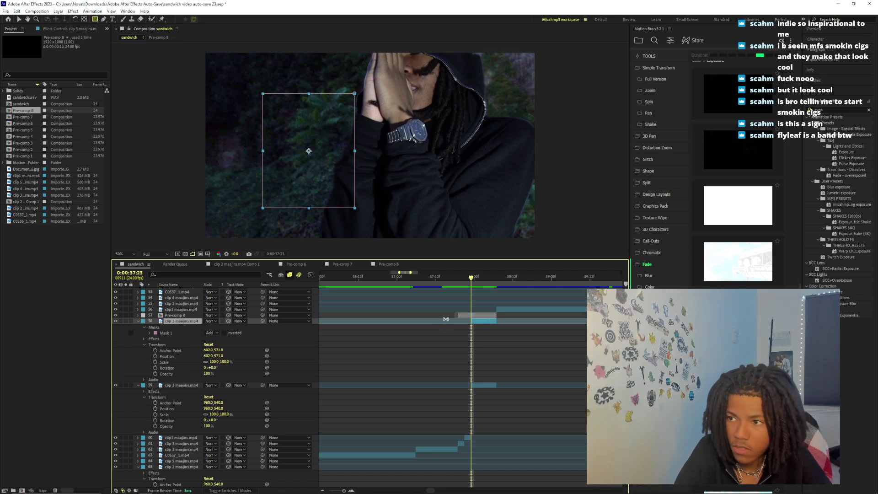
Unlink scale on the masked clip 3 maajins layer and flatten it into a thin horizontal strip
mouse_move(212, 362)
left_mouse_down()
mouse_move(239, 359)
mouse_move(222, 360)
left_mouse_up()
left_click(522, 328)
left_click(485, 321)
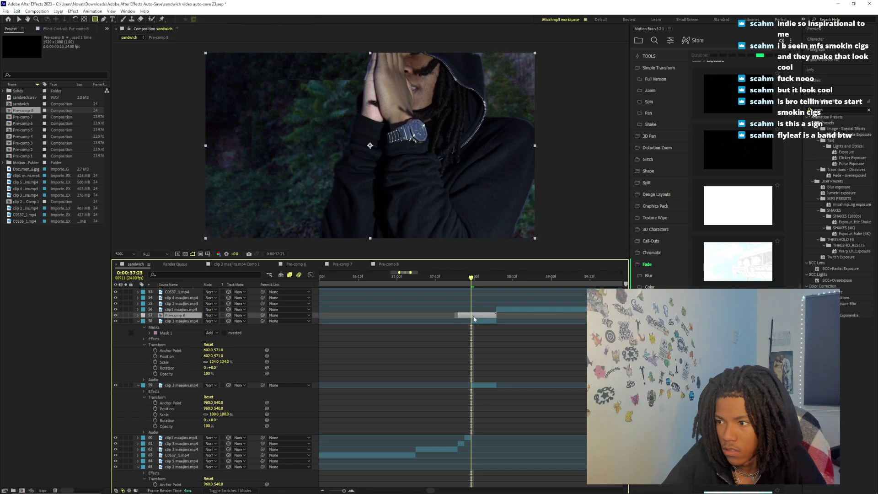
left_click_drag(219, 364, 306, 351)
key("ctrl+z")
left_click(205, 362)
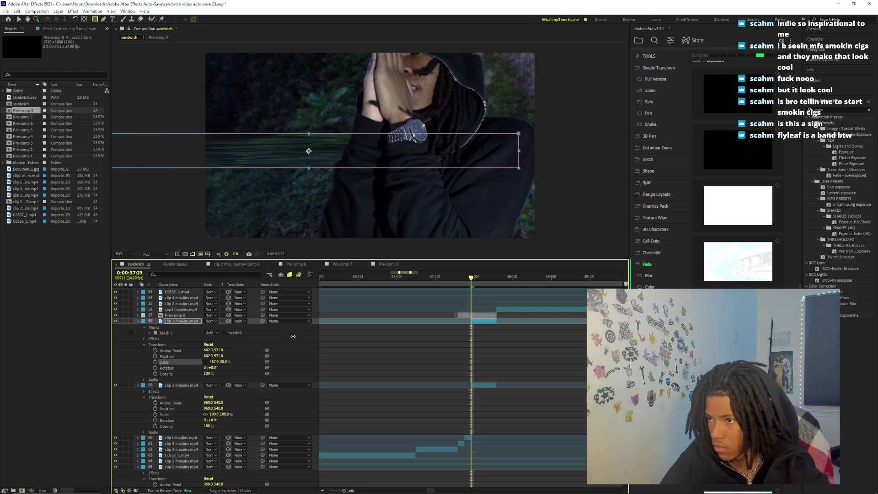
left_click_drag(223, 361, 227, 362)
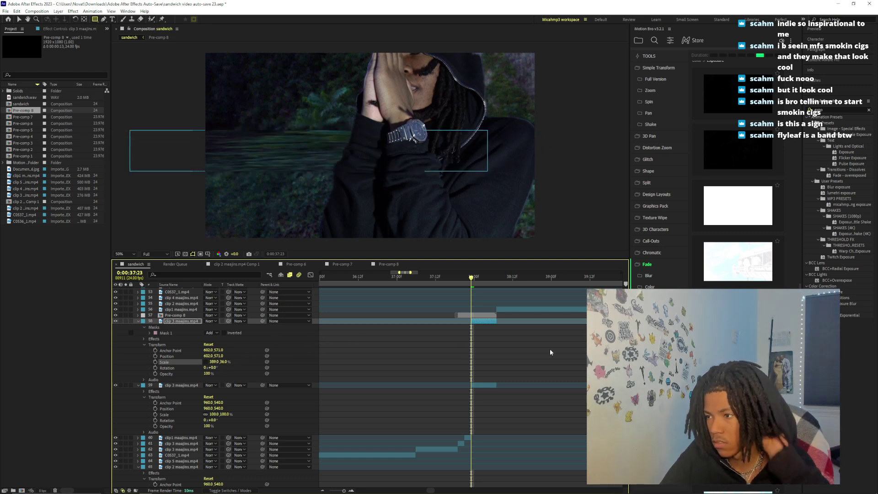
Duplicate Pre-comp 8, scale the copy to 150×25%, and move it toward the lower left
left_click(493, 317)
key("ctrl+d")
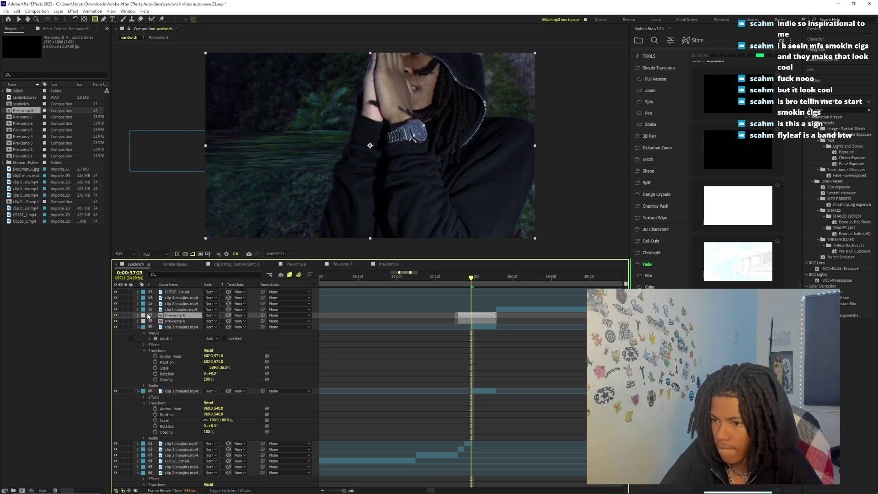
left_click(144, 328)
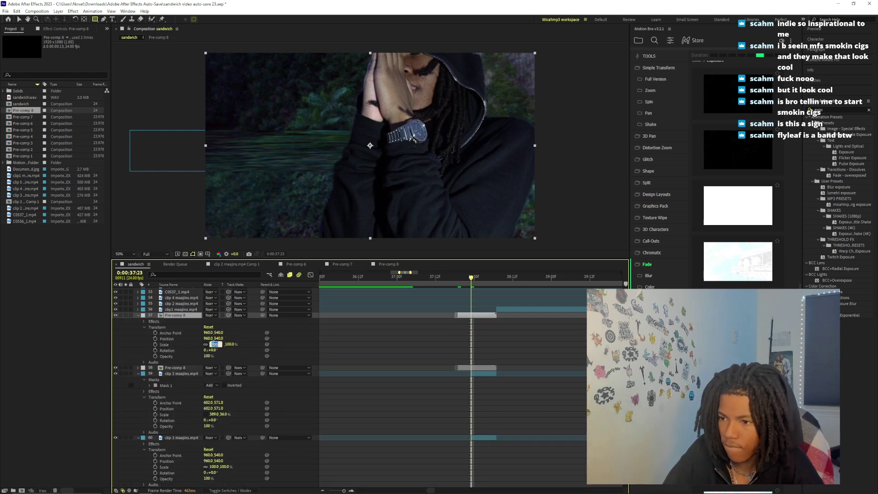
left_click(213, 347)
type("150")
key("Return")
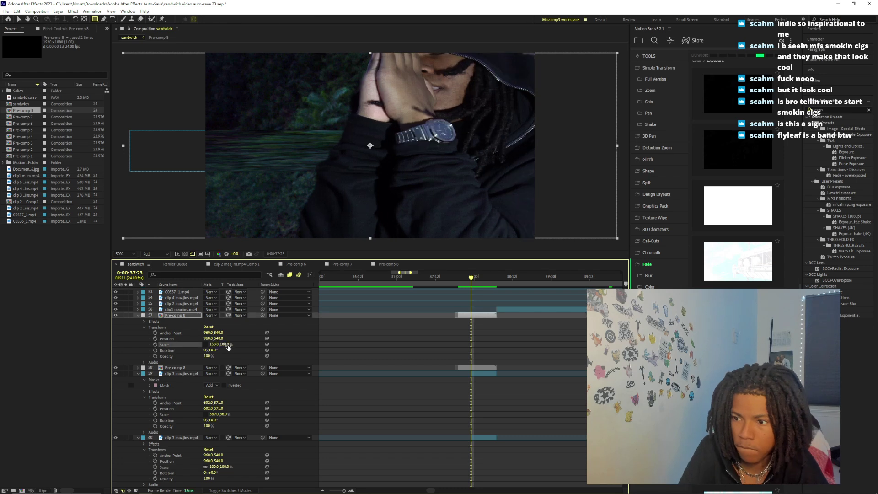
key("Return")
key("v")
left_click_drag(405, 141, 293, 212)
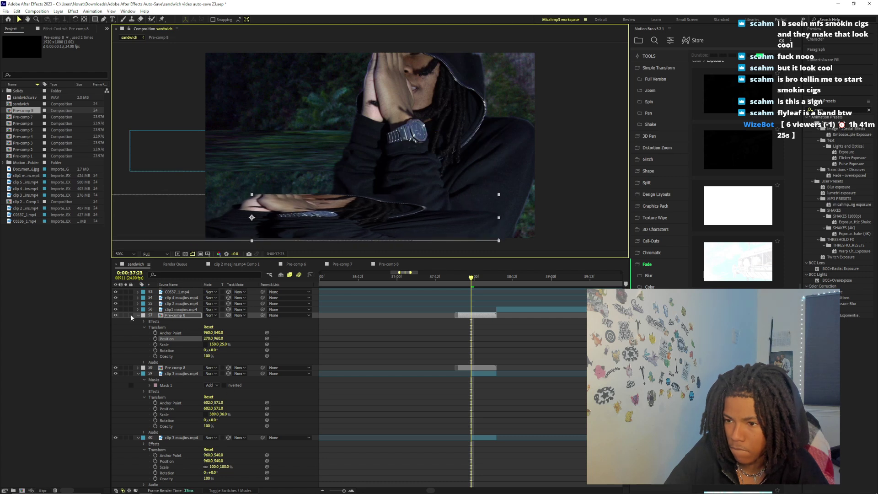
left_click(138, 316)
Scale the other Pre-comp 8 copy to 25×150% and move it beside the subject's hands
left_click(178, 321)
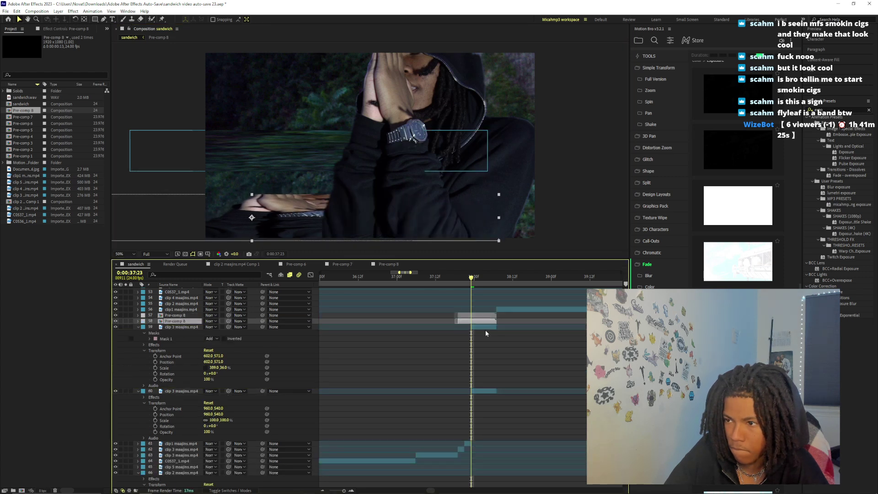
left_click(142, 321)
left_click(139, 322)
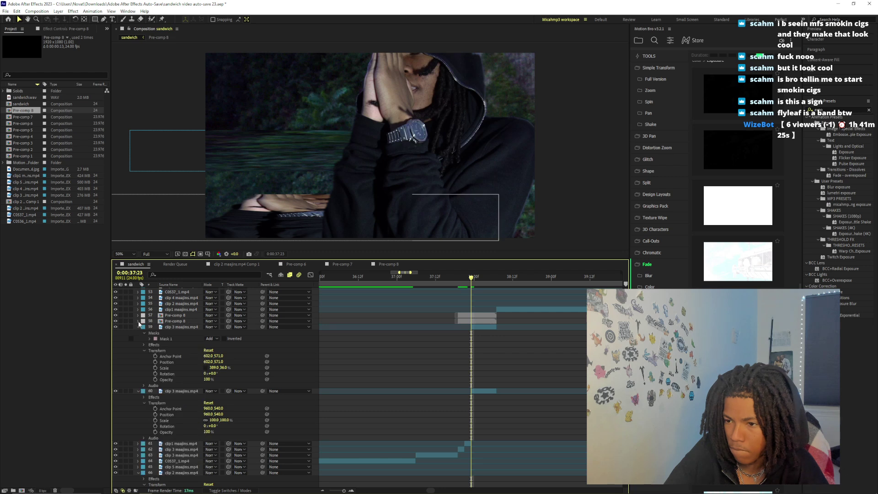
left_click(138, 321)
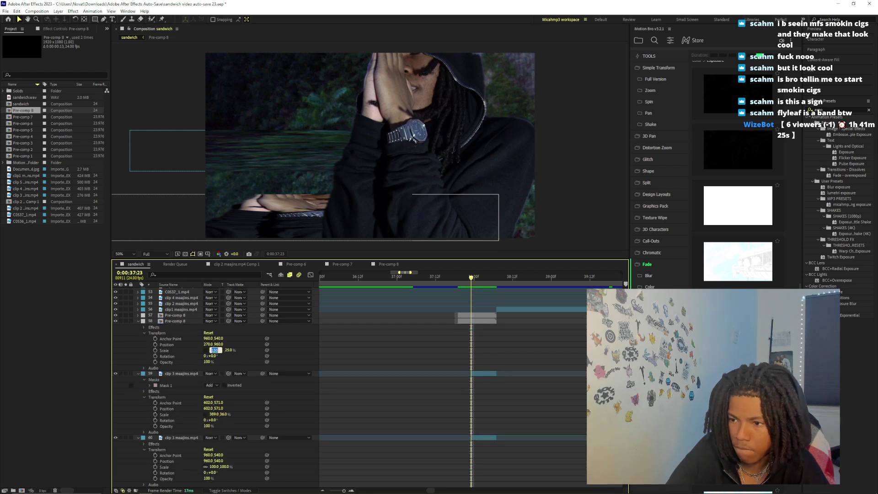
type("25")
key("Return")
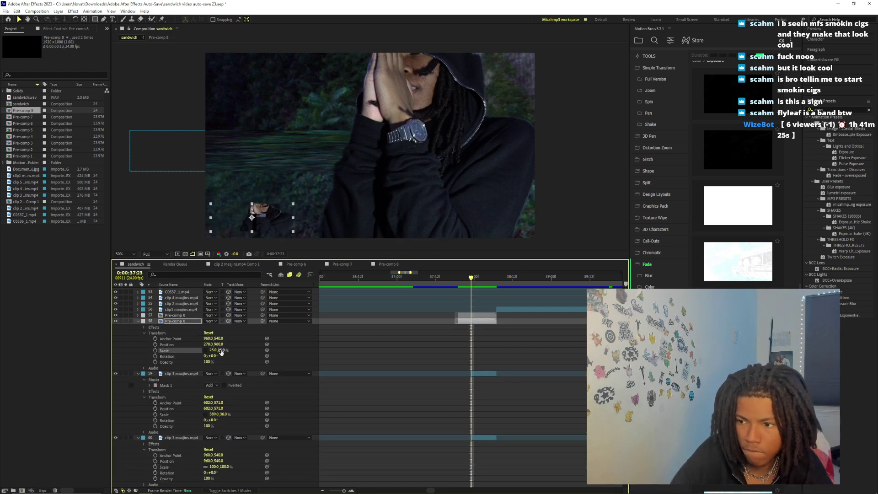
type("150")
key("Return")
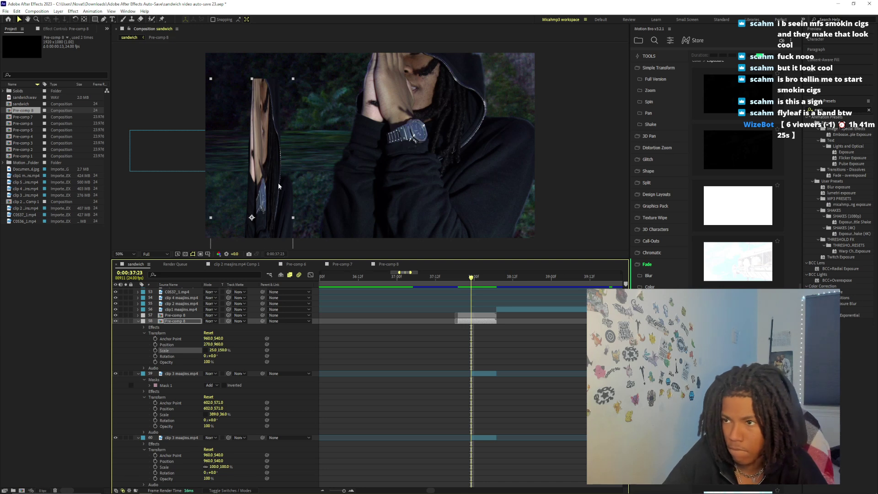
left_click_drag(278, 182, 331, 159)
left_click(444, 343)
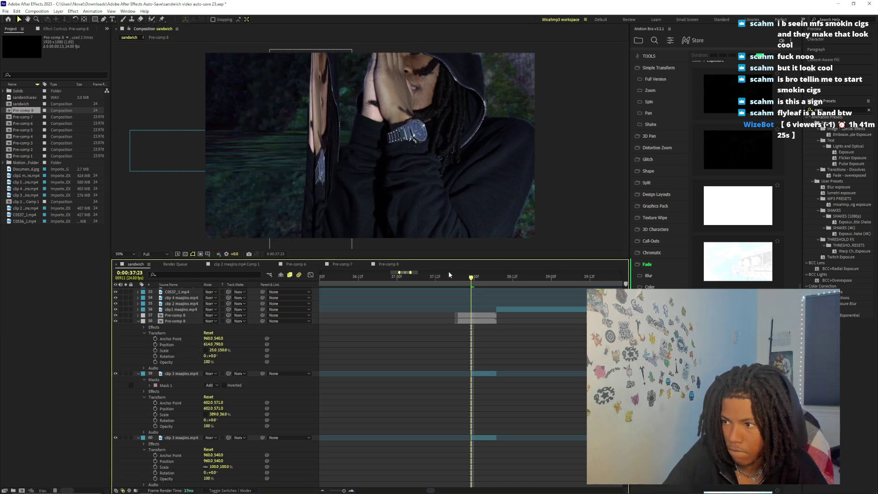
left_click(459, 321)
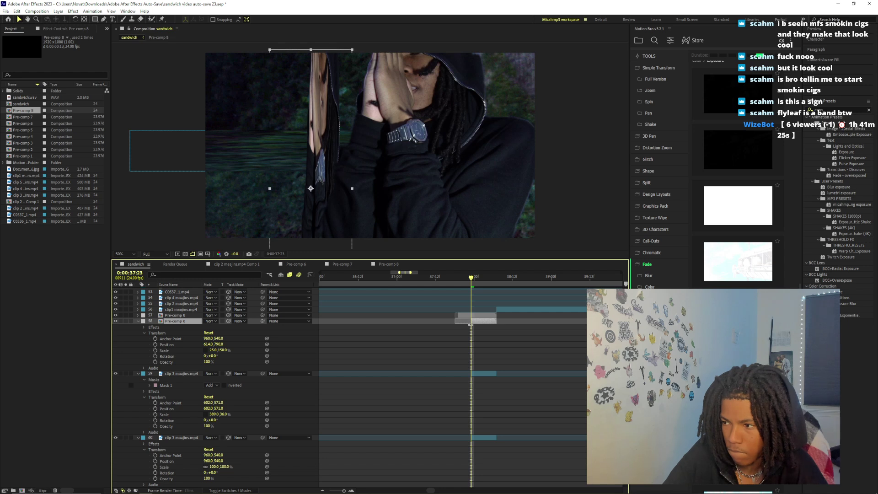
left_click(137, 321)
left_click(138, 326)
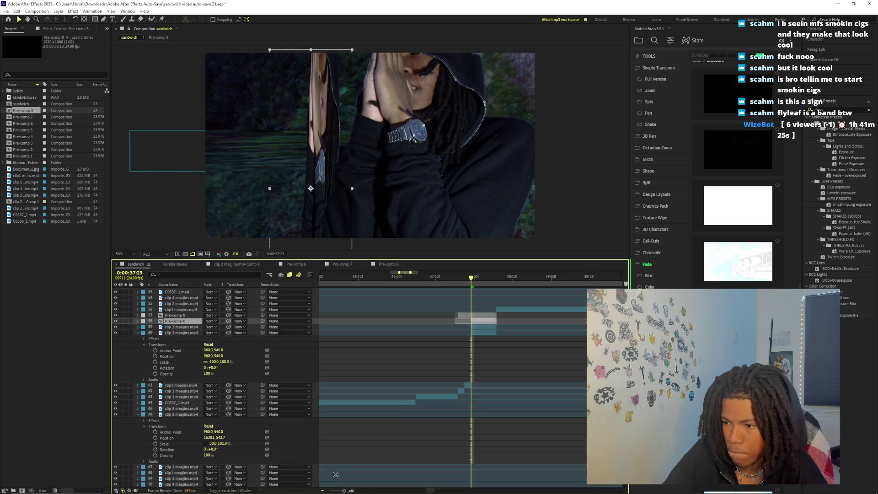
left_click_drag(346, 491, 346, 491)
left_click_drag(480, 279, 498, 293)
left_click(499, 327, "shift")
key("ctrl+shift+d")
key("Delete")
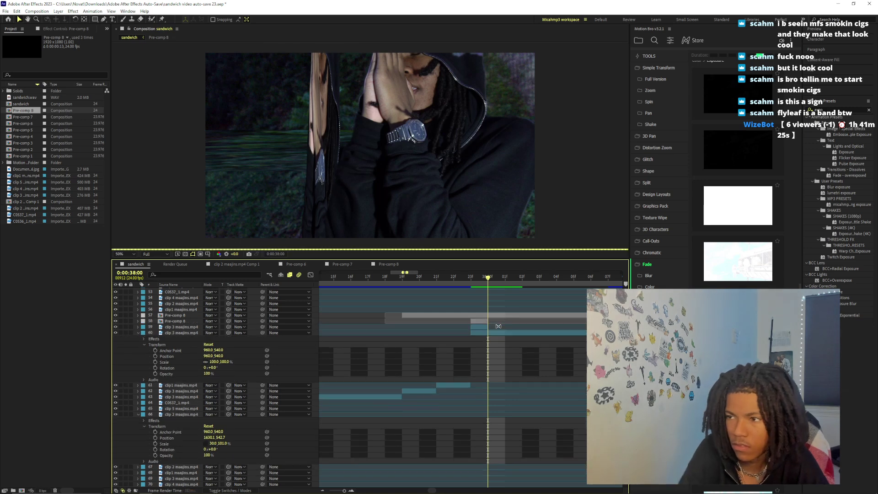
left_click(498, 326)
left_click_drag(485, 276, 390, 293)
key("space")
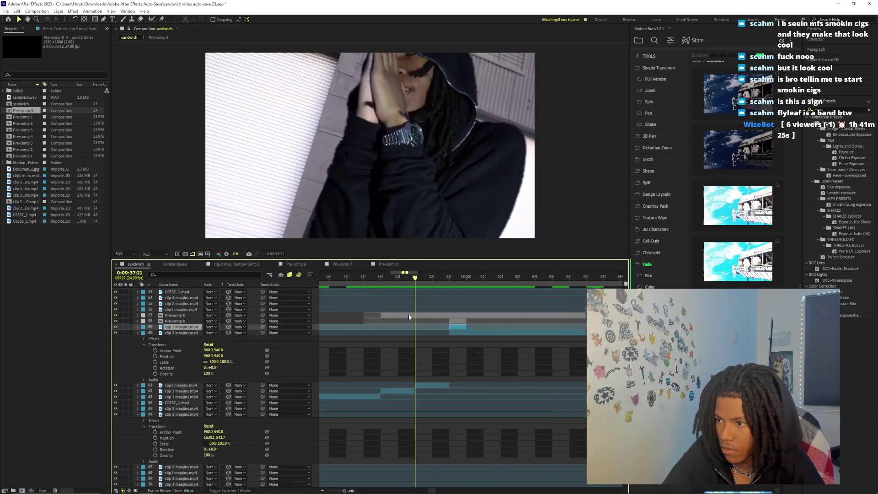
left_click_drag(487, 315, 453, 319)
left_click(461, 337)
left_click(450, 333)
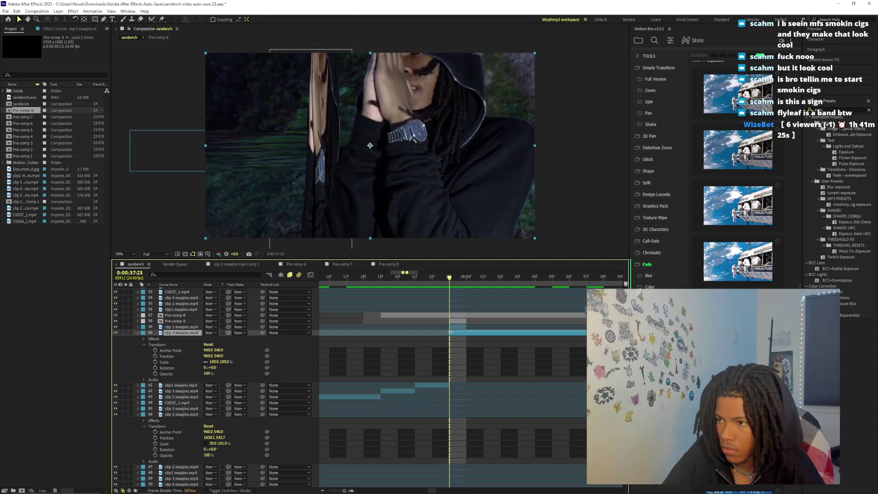
left_click(144, 339)
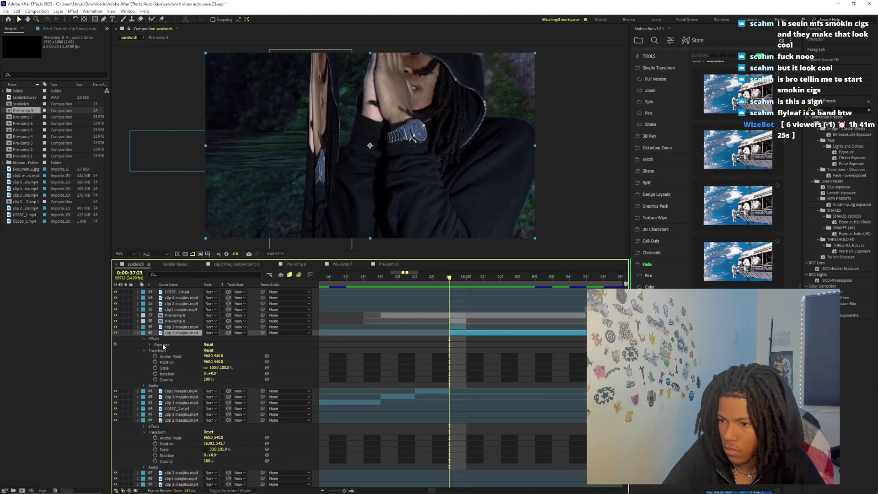
double_click(163, 344)
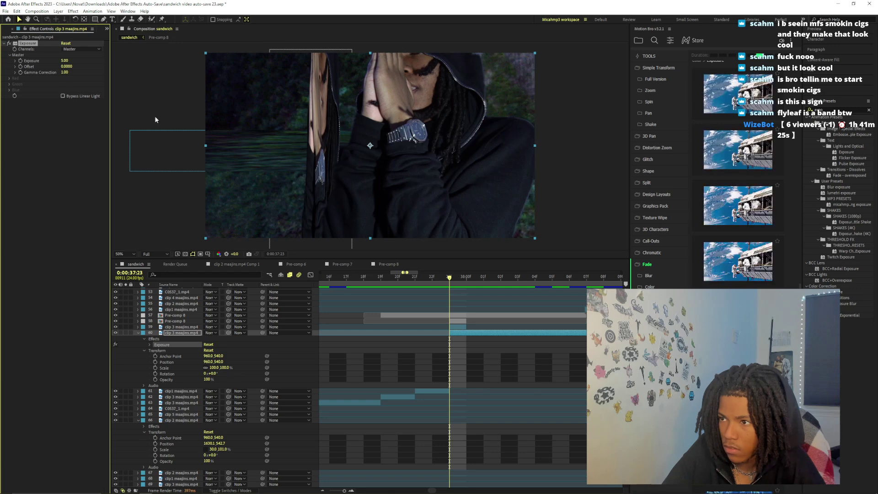
key("Delete")
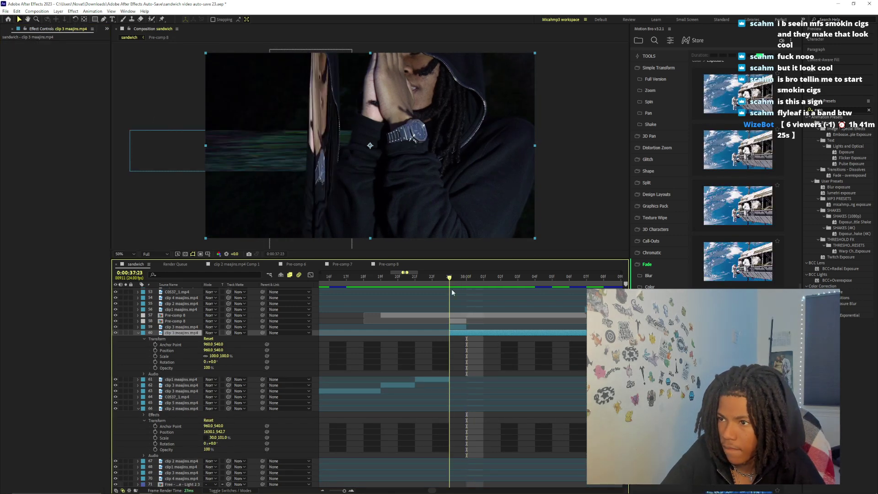
left_click(466, 335)
key("ctrl+z")
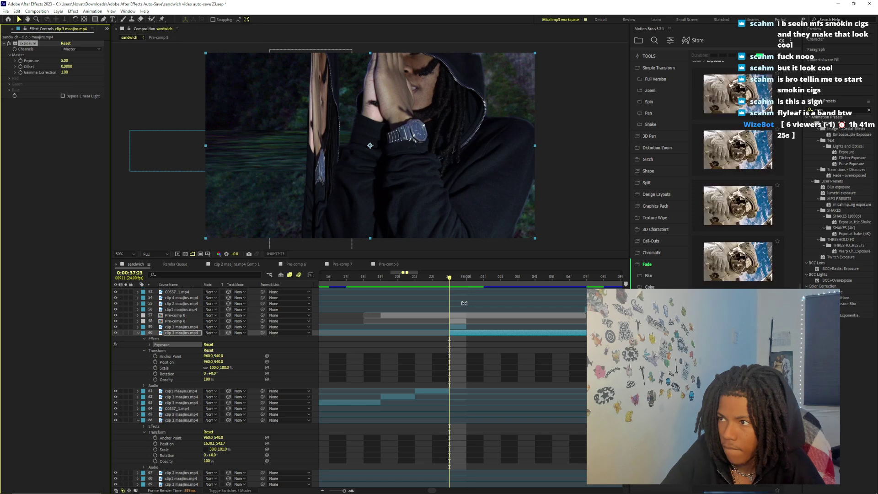
Toggle Pre-comp 8's Roto Brush effect to compare, then try and undo an Additional Edge Radius change
left_click(441, 315)
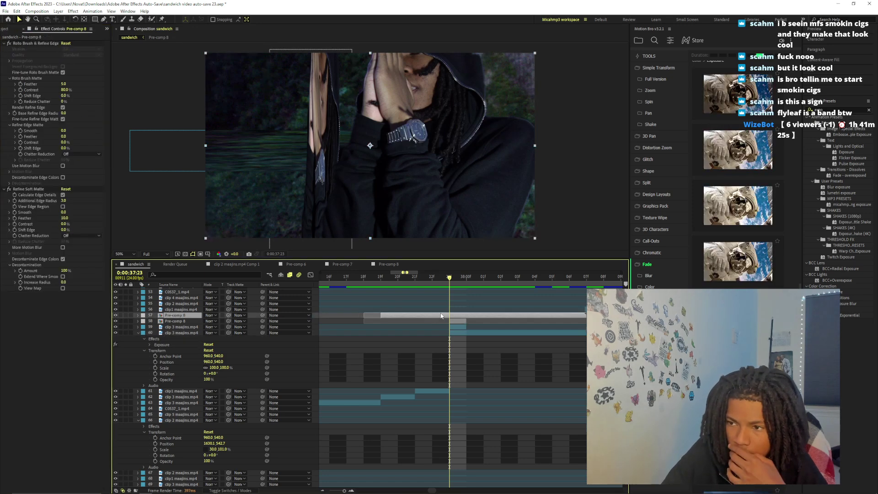
left_click(9, 44)
left_click(8, 44)
left_click(9, 43)
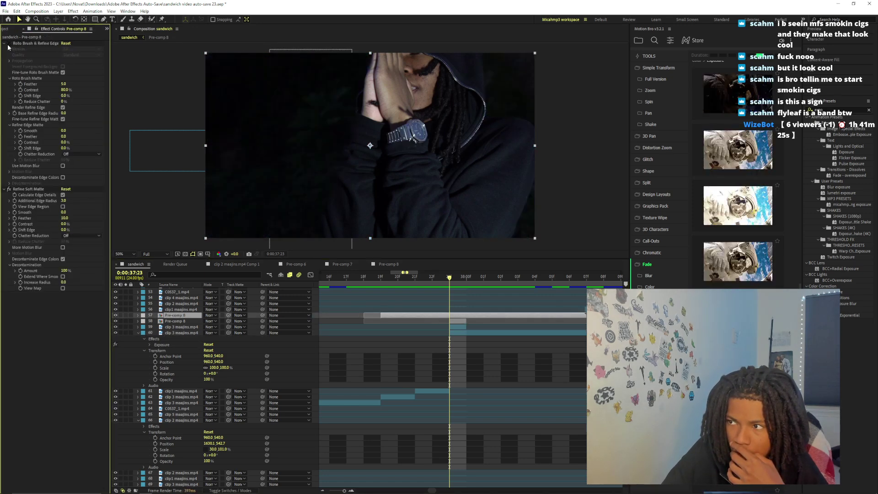
left_click(8, 44)
left_click(4, 43)
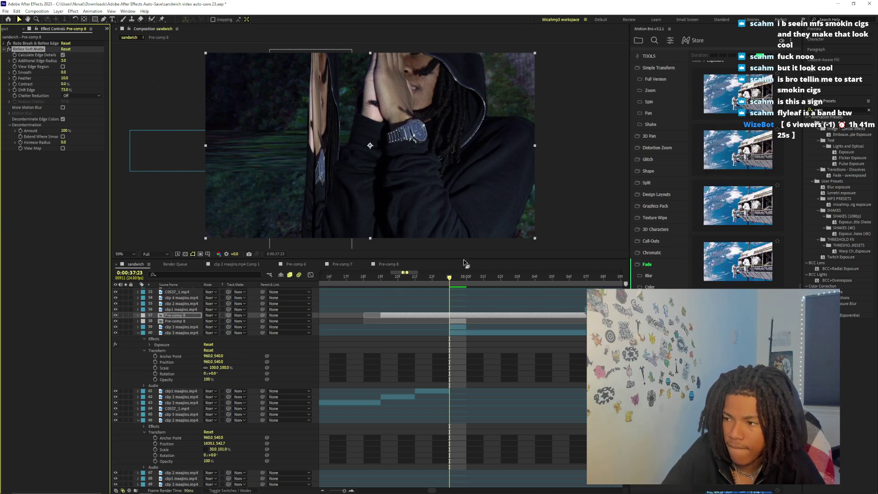
left_click_drag(147, 62, 201, 63)
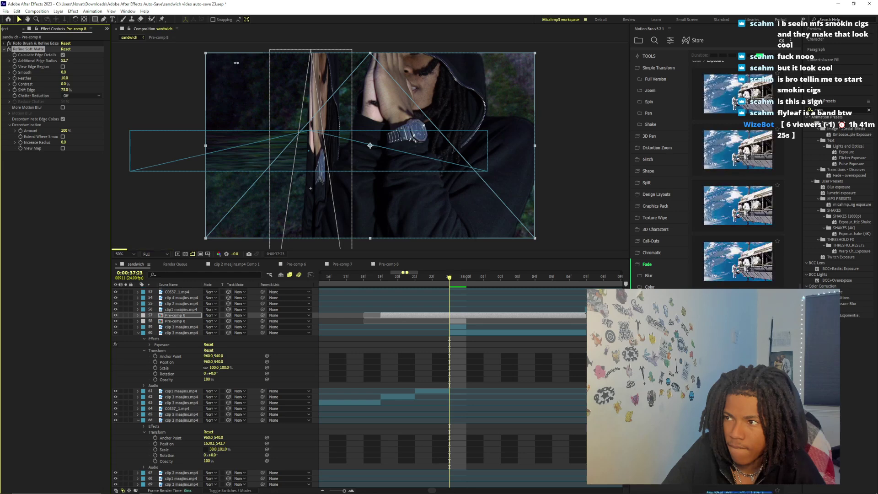
key("ctrl+z")
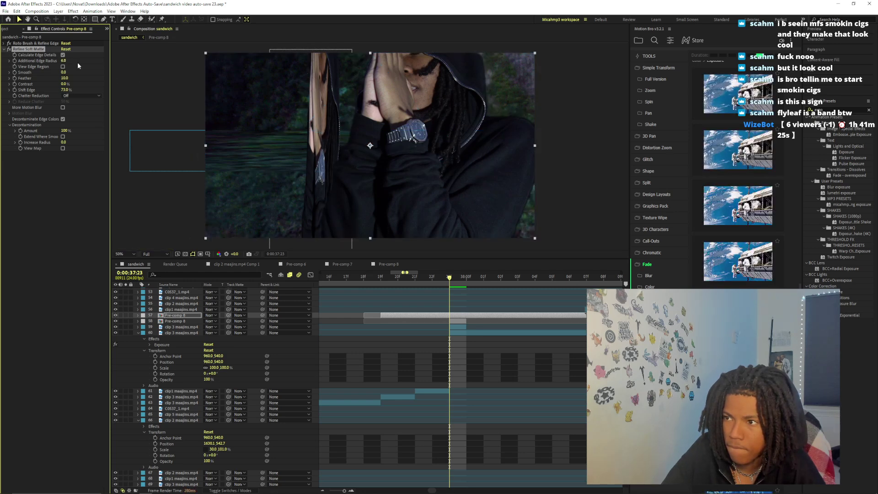
At 0:00:38:00, drag the lower clip 3 maajins.mp4 layer above Pre-comp 8
left_click(467, 277)
left_click(473, 333)
left_click(467, 319)
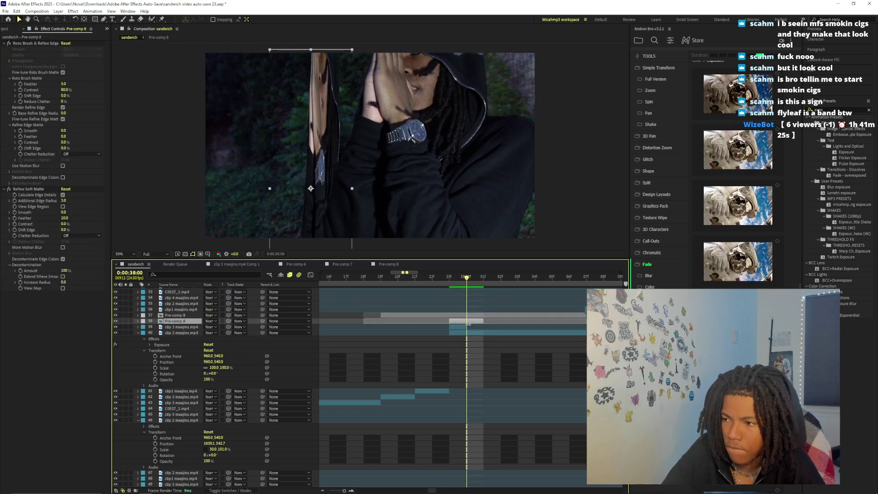
left_click(482, 326)
left_click(468, 332)
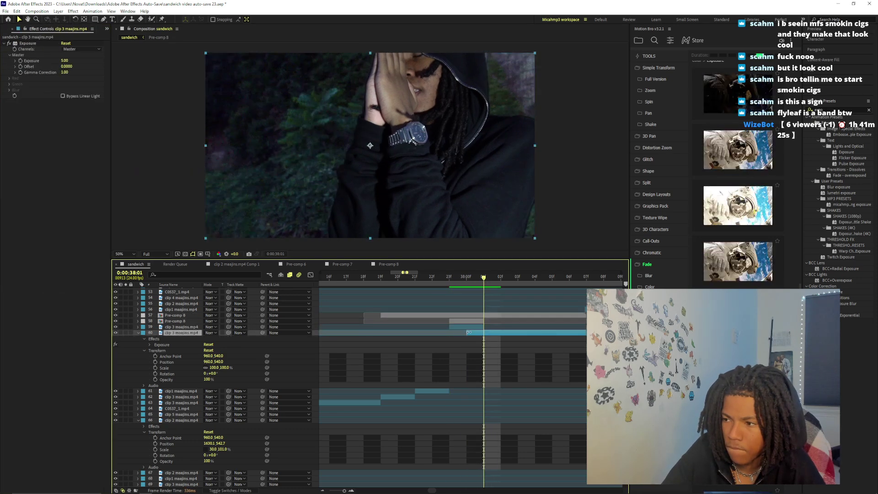
left_click_drag(199, 333, 188, 320)
Bring the Twitch window forward and turn the stream volume down to 11%
mouse_move(120, 491)
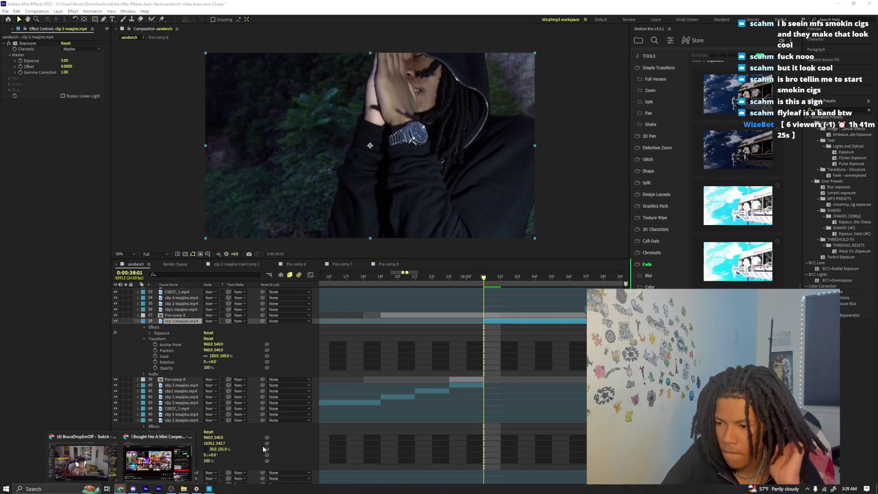
left_click(92, 456)
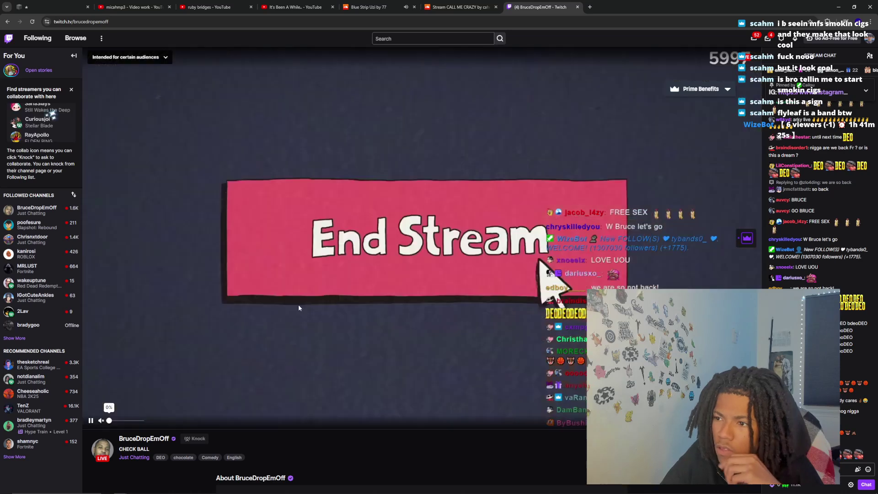
left_click(141, 421)
left_click_drag(141, 423, 110, 422)
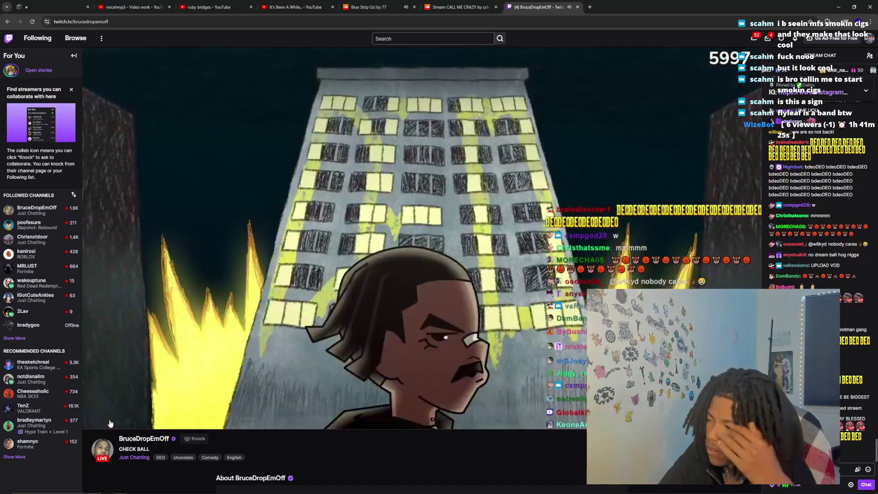
left_click(135, 422)
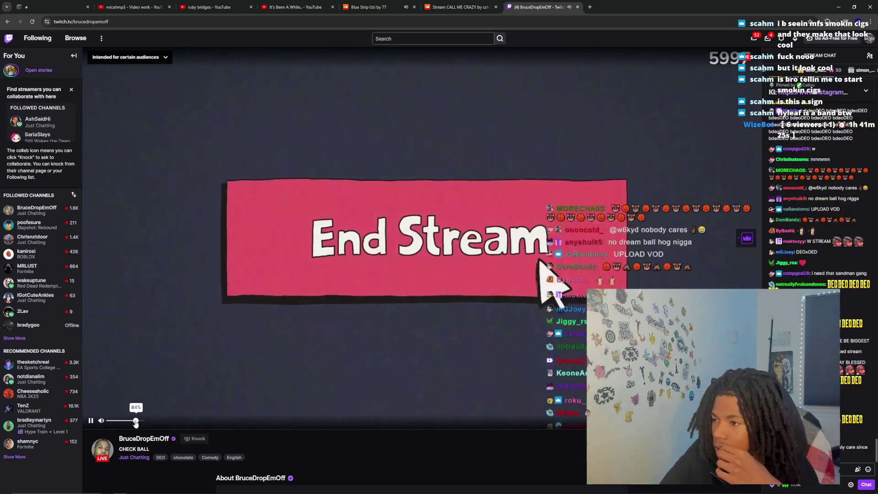
left_click(121, 421)
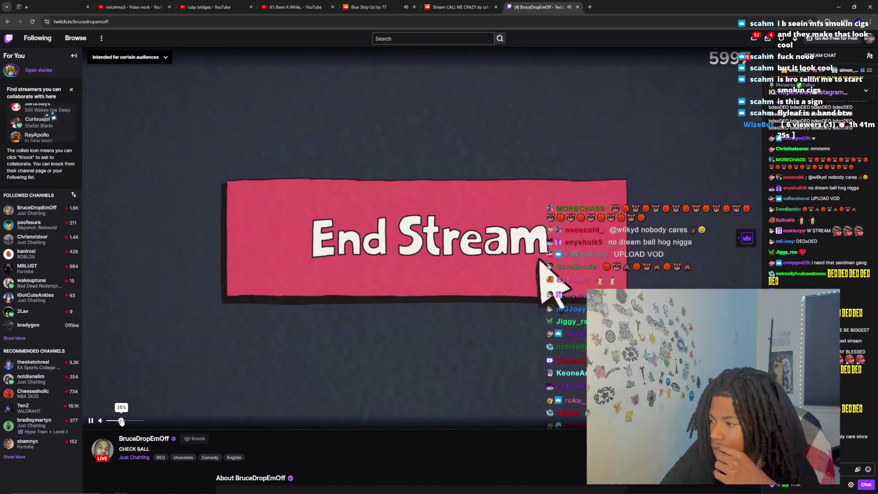
left_click_drag(121, 422, 113, 422)
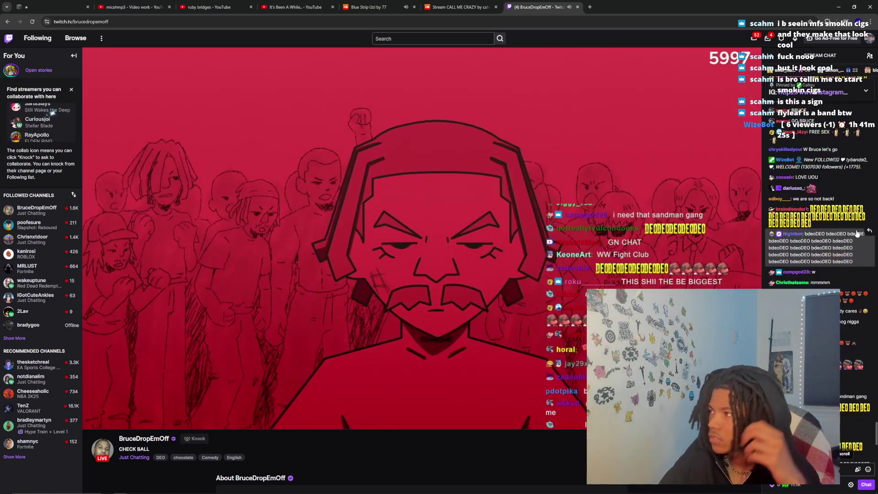
Open the streamer's Instagram profile in a new tab and play their current story
left_click(814, 92)
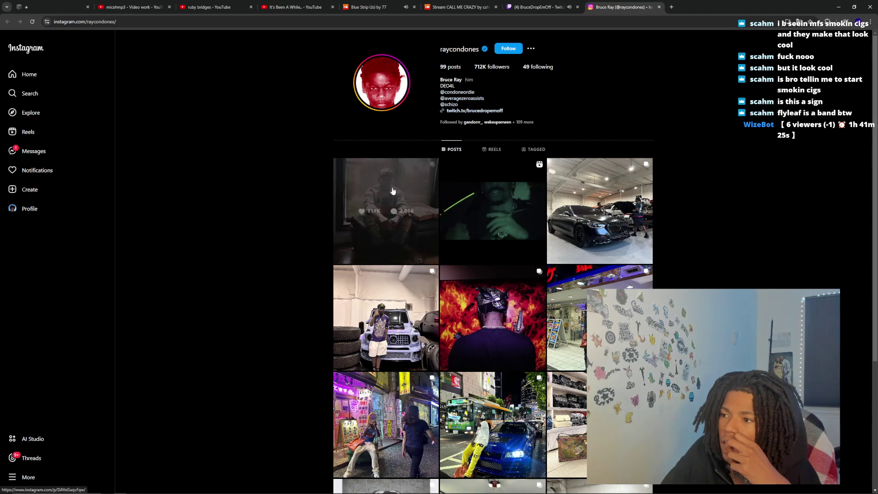
left_click(392, 190)
left_click(684, 187)
left_click(382, 80)
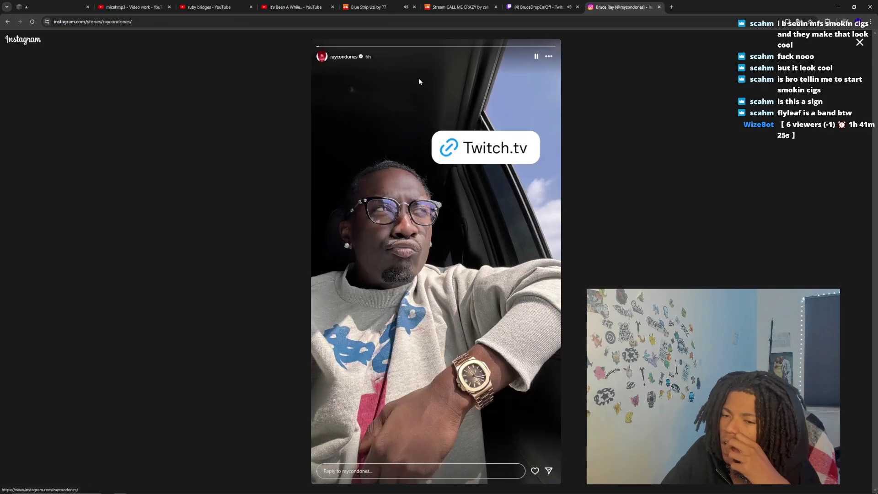
Close the Instagram tab, switch to the 'Tools' by 77 SoundCloud tab, and return to After Effects
left_click(523, 6)
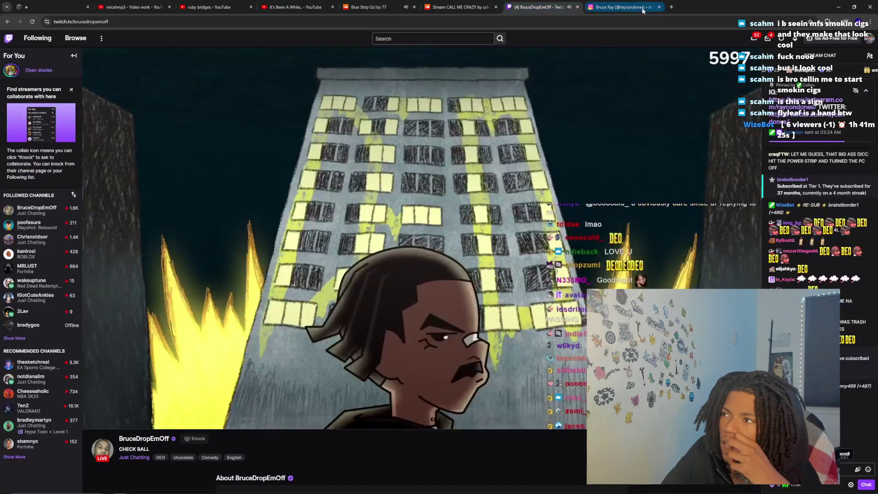
left_click(659, 7)
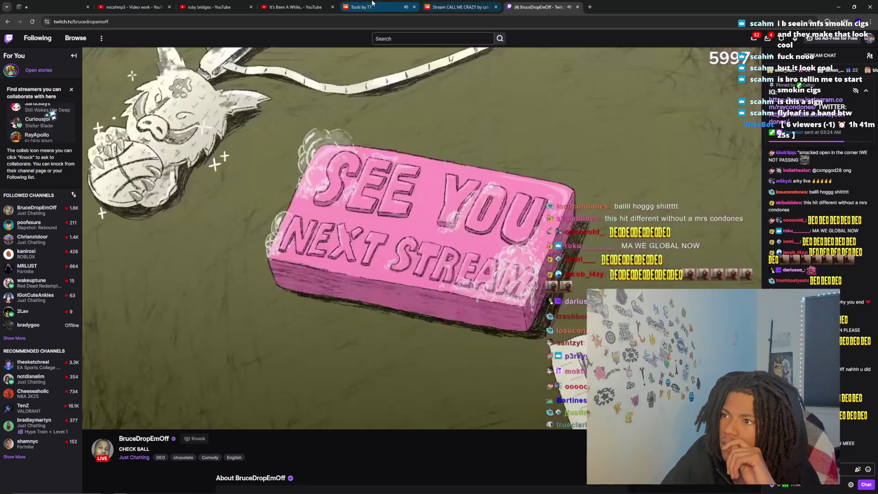
left_click(362, 7)
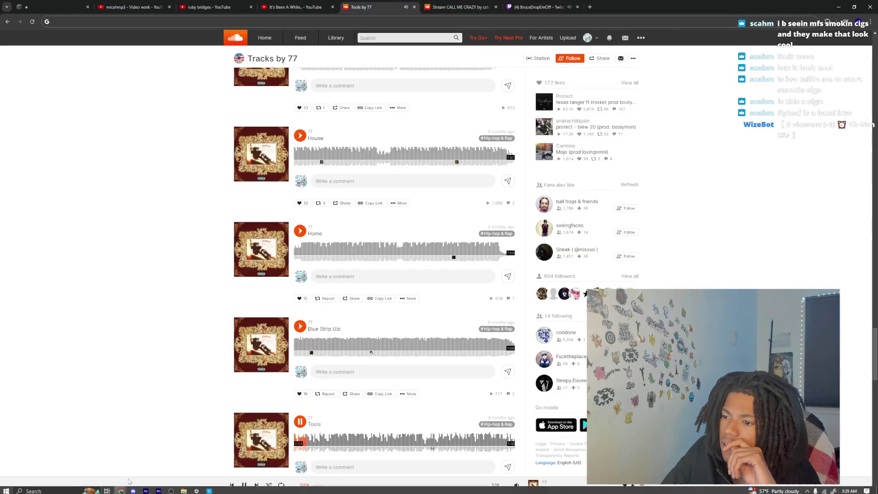
left_click(147, 489)
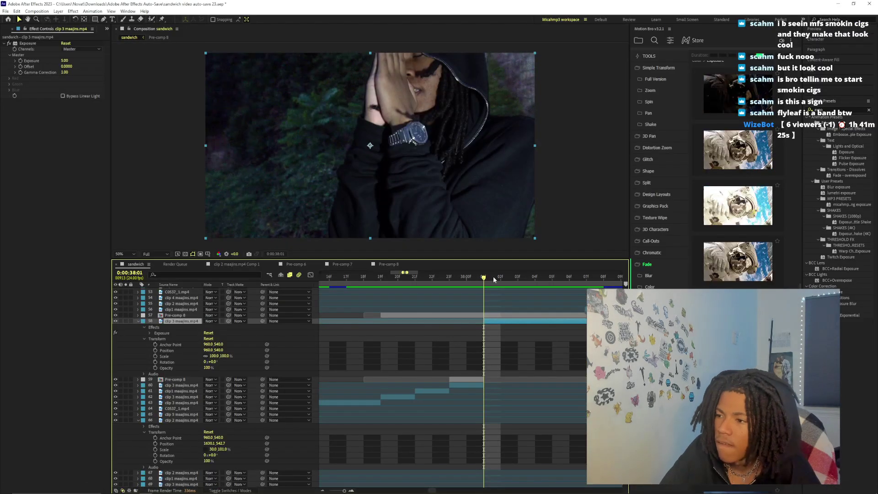
Preview the cut from 0:00:37:18 through 0:00:38:03, then park the playhead at 0:00:38:01
left_click_drag(486, 276, 356, 297)
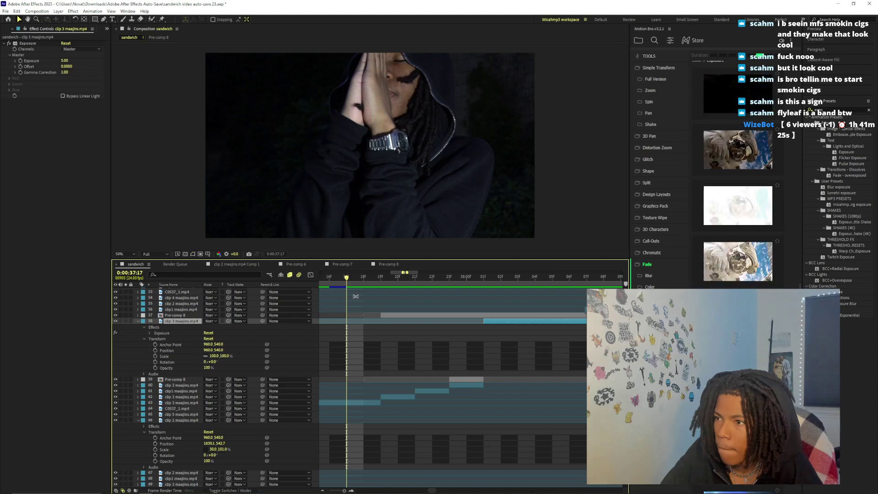
key("space")
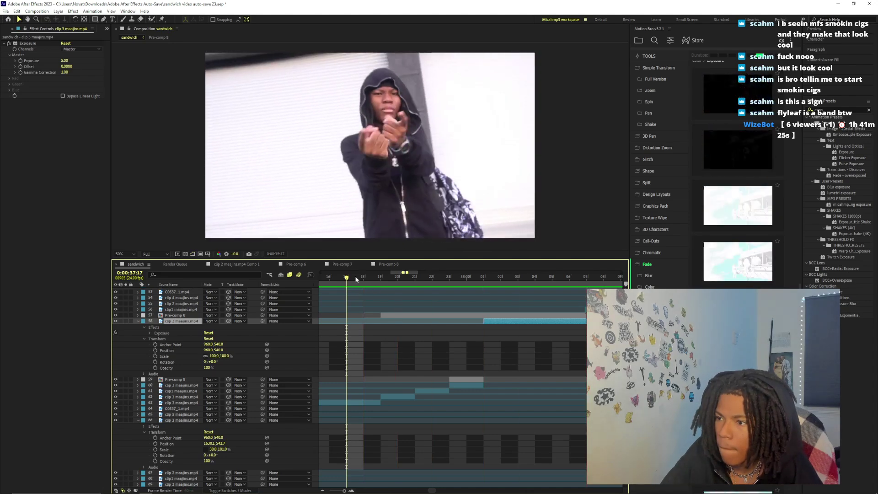
left_click(359, 279)
key("space")
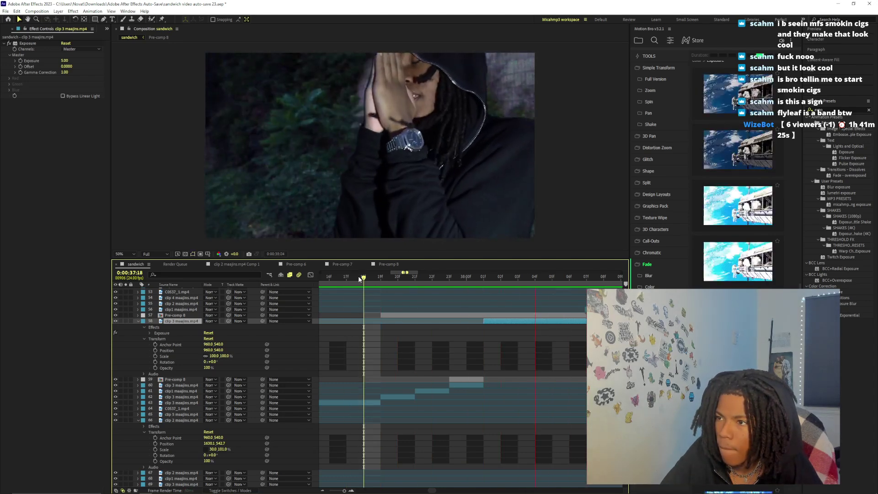
left_click(359, 278)
key("space")
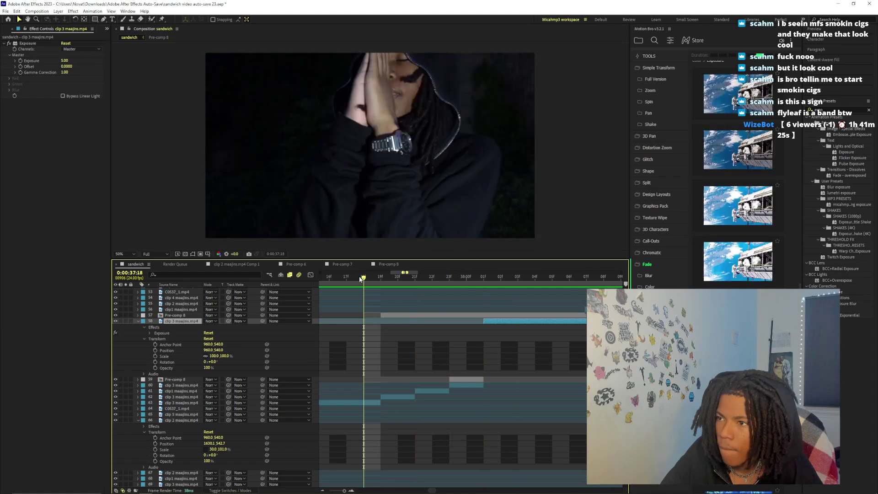
left_click_drag(360, 278, 461, 284)
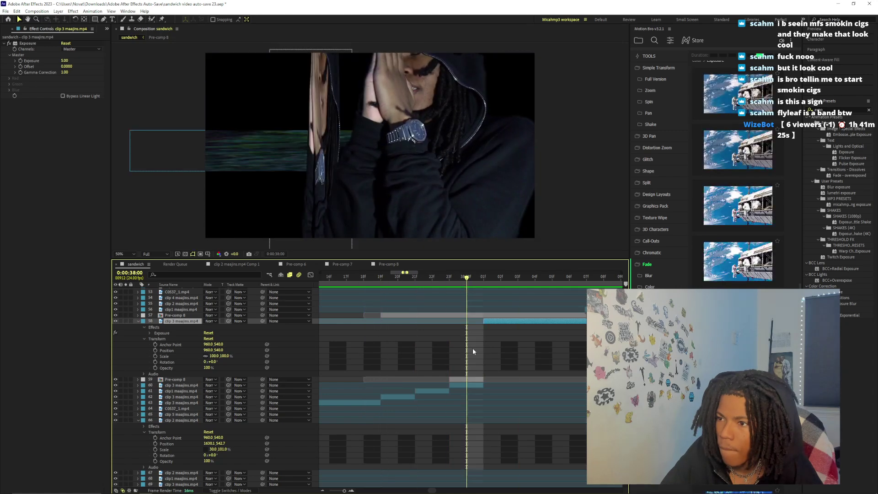
Duplicate the clip 3 maajins layer, reset its transform, and delete its Mask 1
left_click(478, 385)
left_click(492, 321)
key("ctrl+d")
key("ctrl+z")
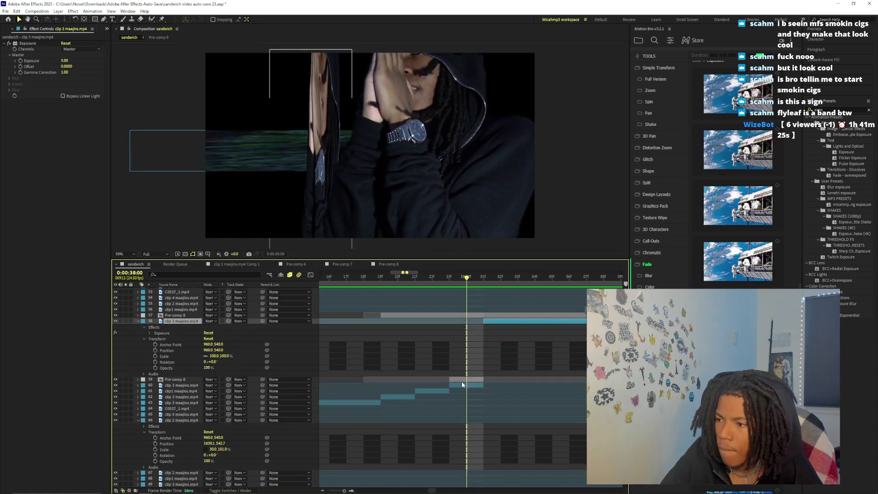
left_click(464, 388)
key("ctrl+d")
right_click(466, 390)
mouse_move(503, 216)
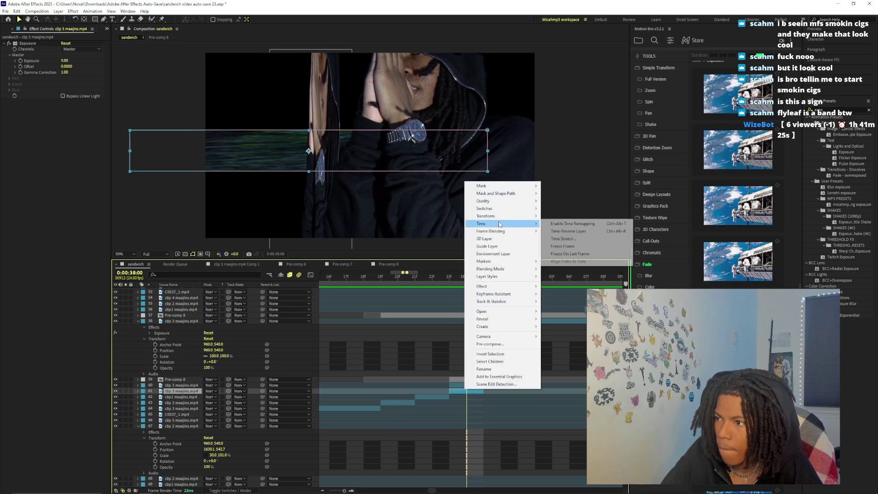
left_click(555, 216)
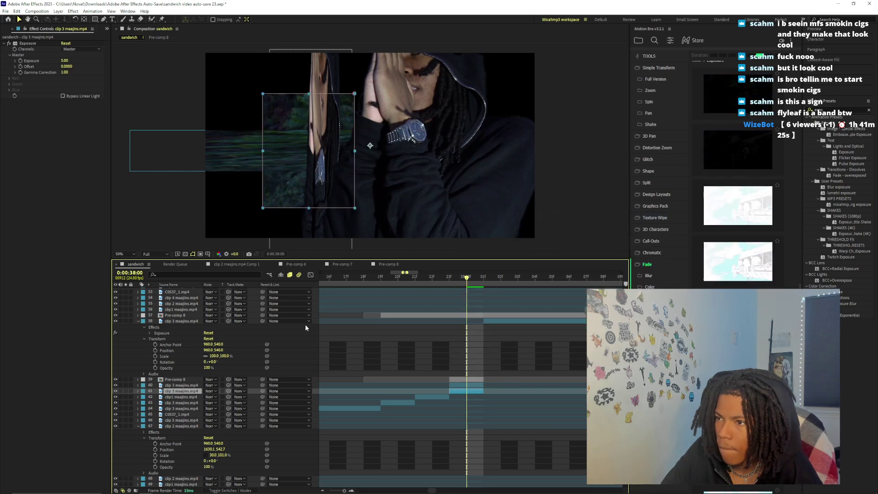
left_click(138, 392)
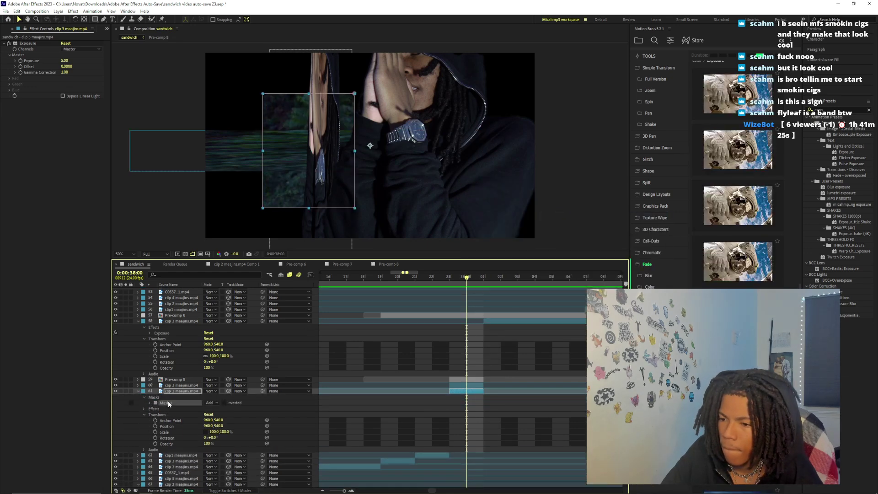
key("Delete")
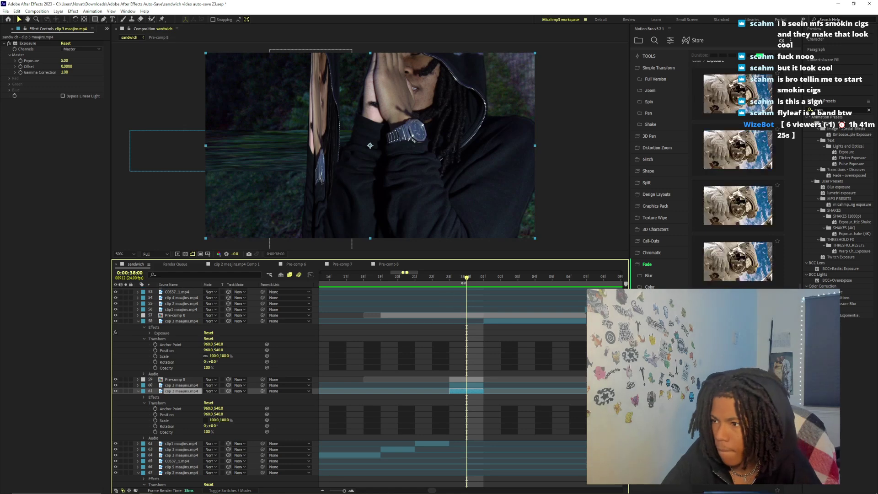
Put a Pre-comp 8 copy above clip 3 maajins, split it at 0:00:38:01, and delete the earlier piece
left_click_drag(464, 278, 478, 296)
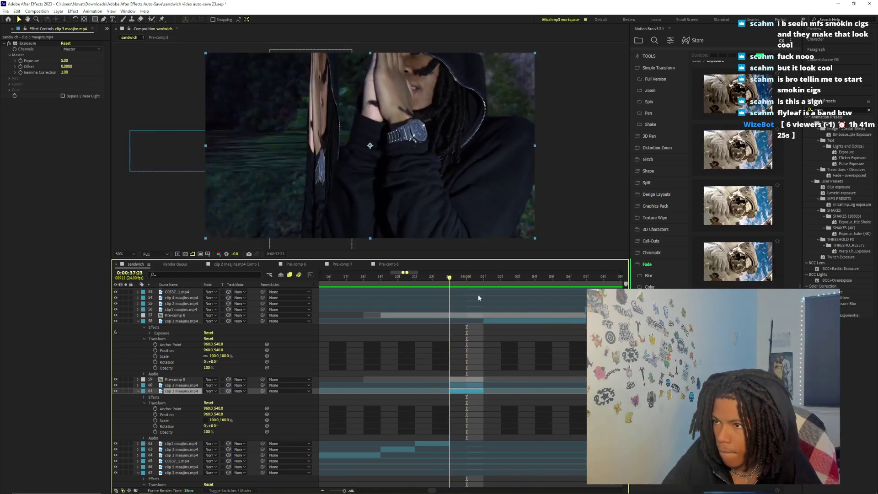
key("Page_Down")
key("Page_Down")
left_click(174, 379)
key("ctrl+d")
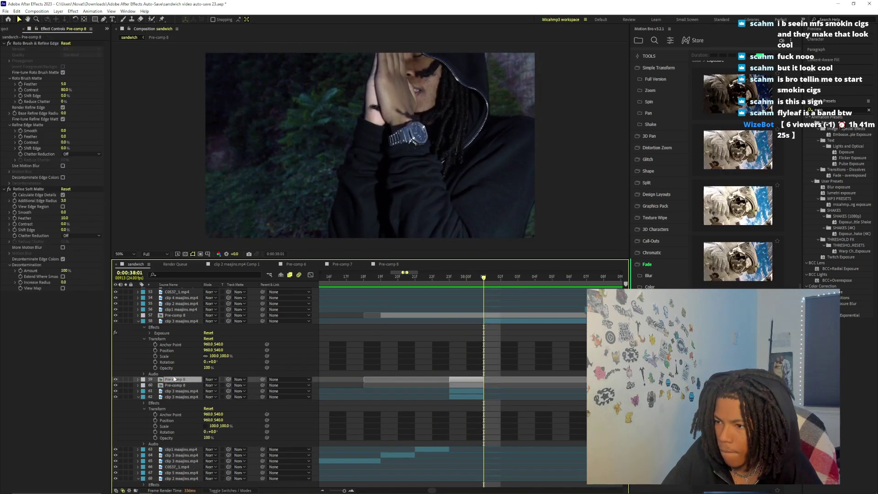
left_click_drag(196, 326, 196, 323)
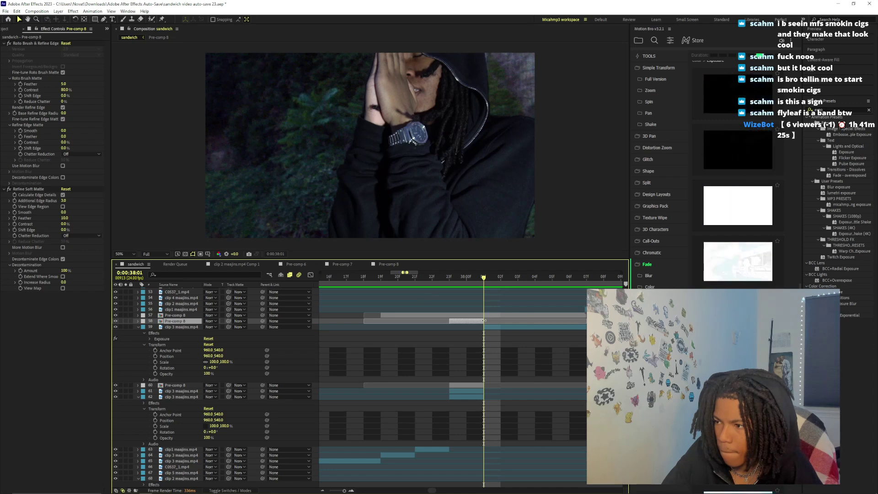
key("ctrl+shift+d")
left_click(482, 327)
key("Delete")
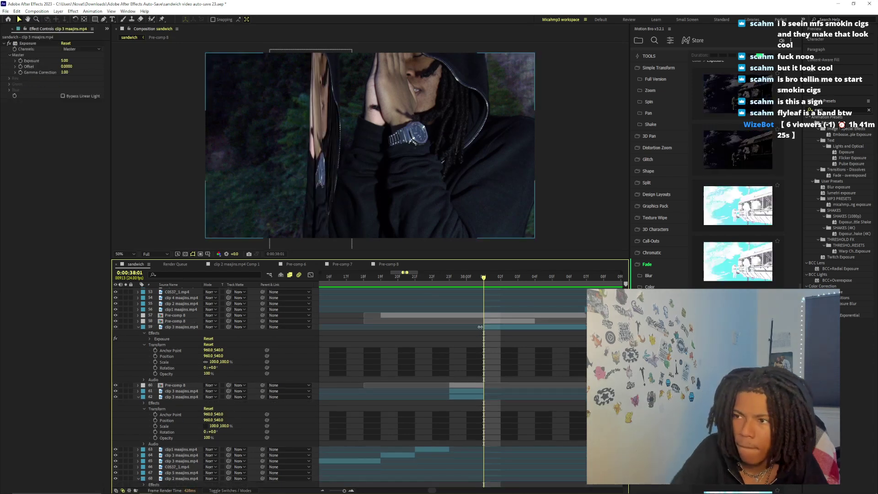
left_click(485, 322)
Resize the Pre-comp 8 copy to 65% width and 100 height and reposition it in frame
left_click(138, 321)
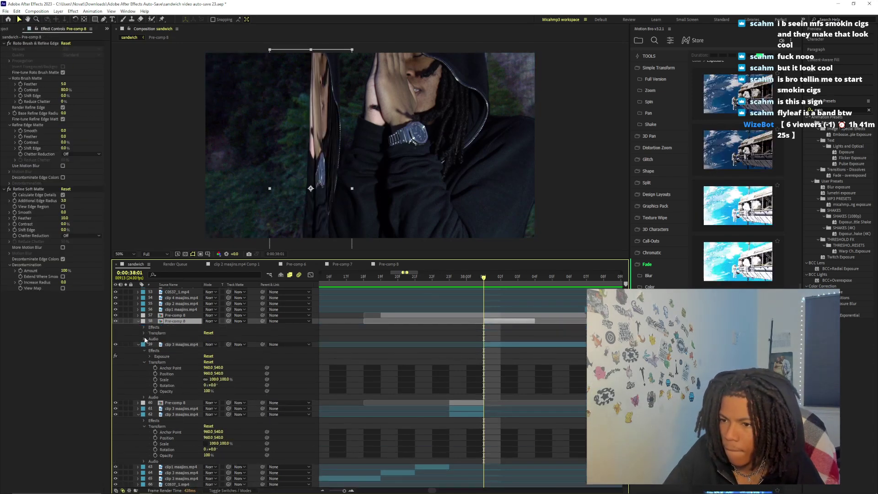
left_click(144, 333)
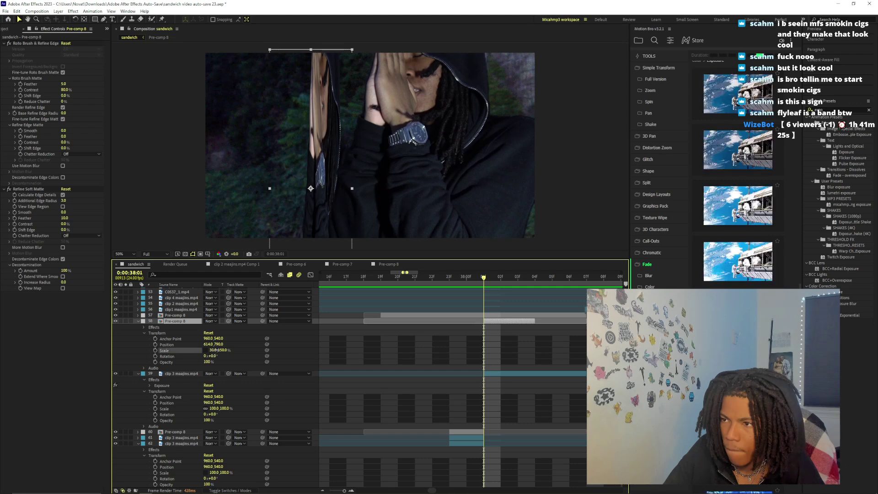
mouse_move(216, 350)
left_mouse_down()
mouse_move(247, 350)
mouse_move(205, 352)
left_mouse_up()
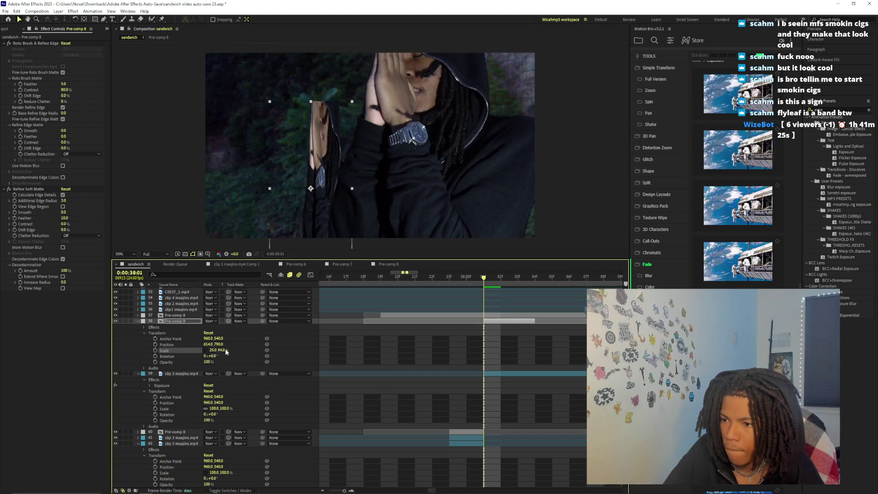
left_click_drag(319, 207, 265, 178)
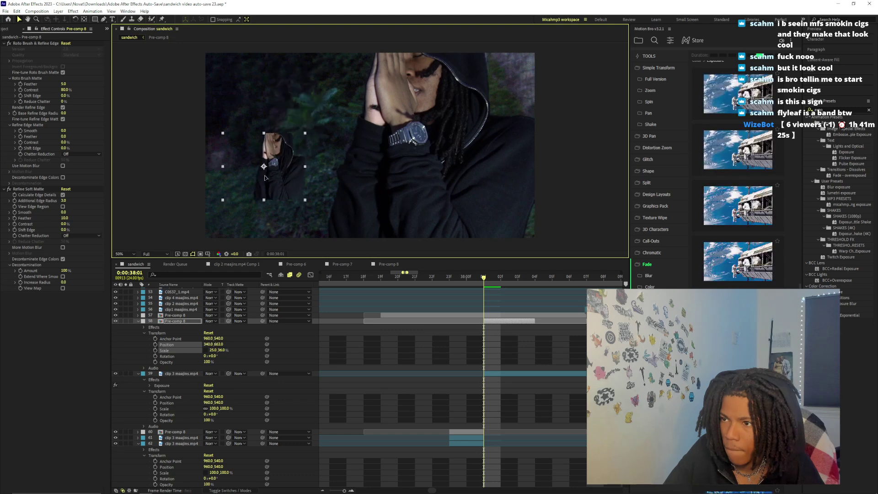
left_click_drag(213, 350, 238, 351)
left_click_drag(279, 194, 334, 176)
left_click(223, 351)
type("100")
key("Return")
Duplicate the resized copy, move it to the frame's left, and place it below the other Pre-comp 8
key("ctrl+d")
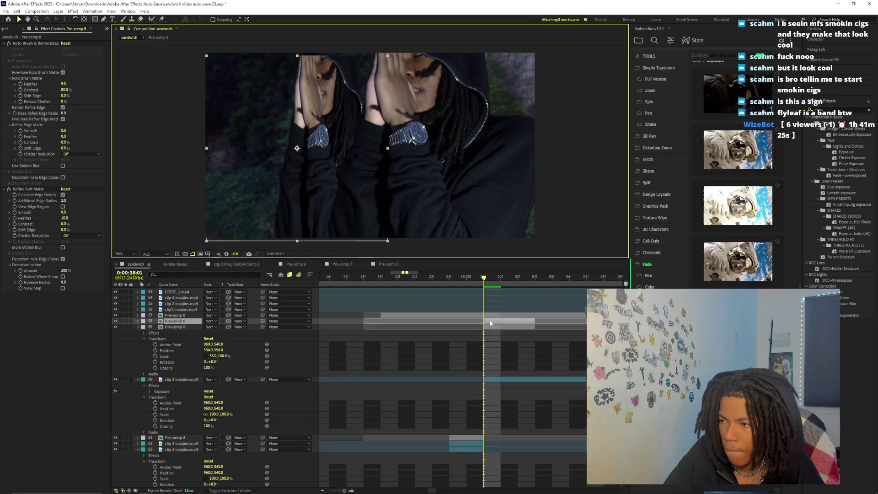
left_click_drag(347, 171, 273, 170)
left_click(138, 327)
left_click(138, 328)
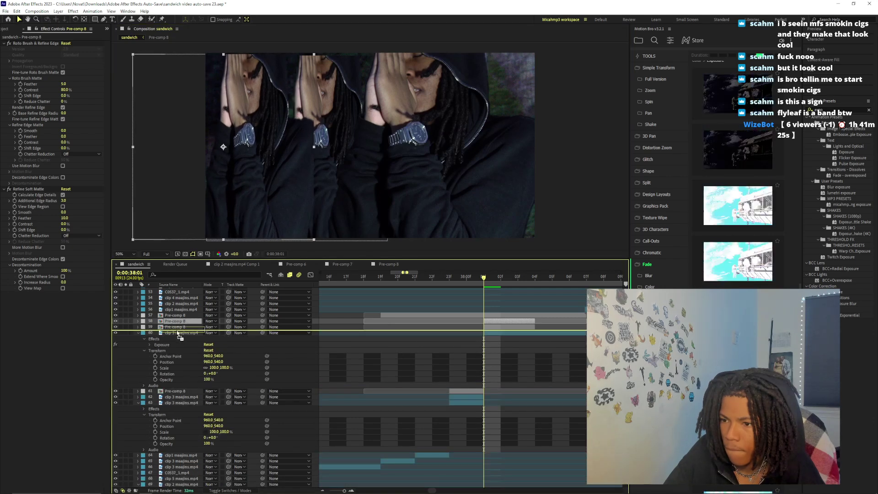
left_click_drag(179, 334, 179, 332)
left_click_drag(256, 171, 254, 170)
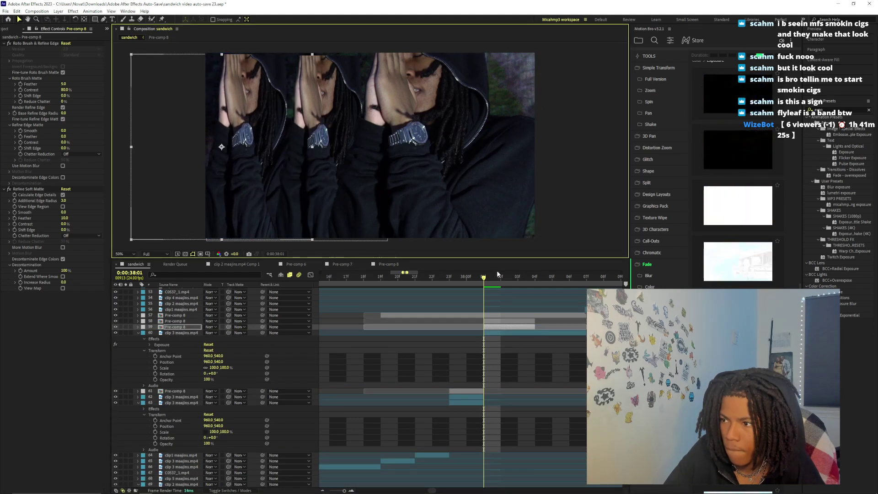
left_click_drag(492, 281, 372, 280)
Extend clip1 maajins.mp4, move it up beside the Pre-comp 8 copies, split at 0:00:38:04, and delete the earlier piece
key("space")
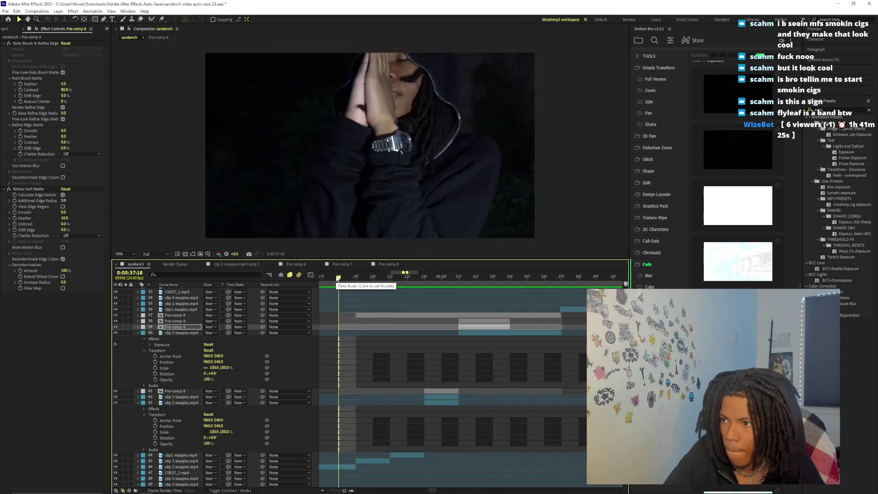
key("space")
left_click(516, 305)
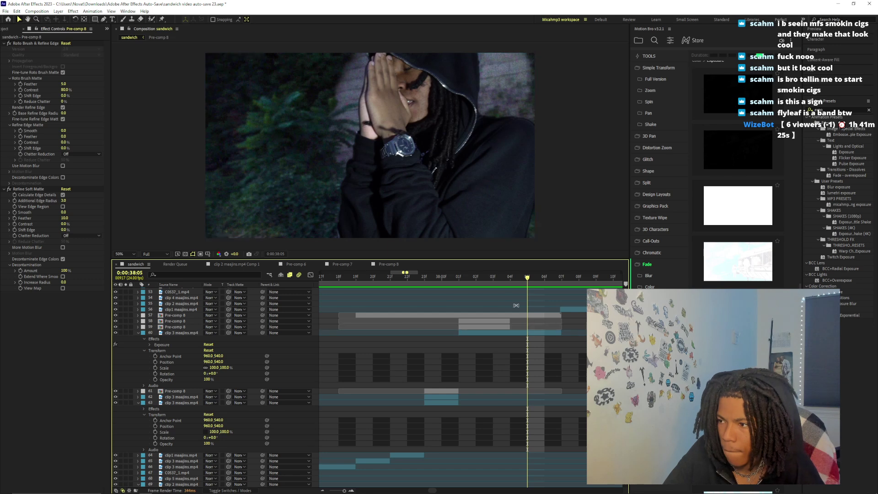
left_click(514, 276)
left_click(520, 333)
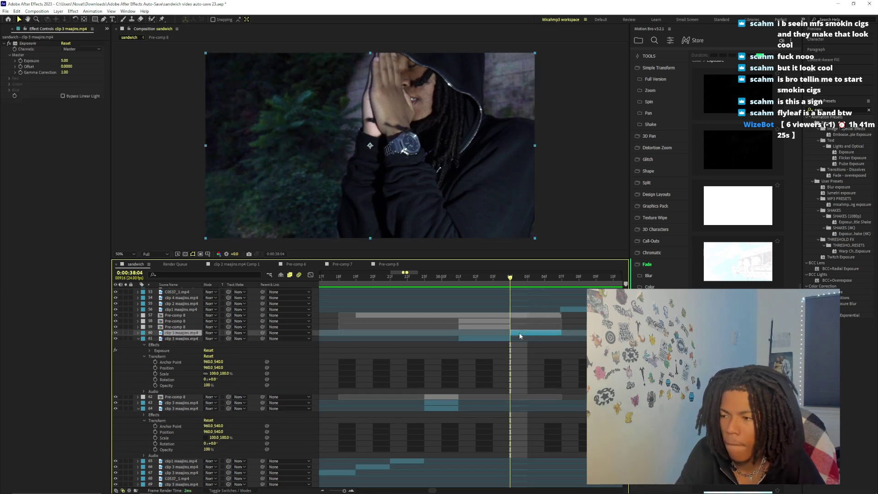
left_click(411, 454)
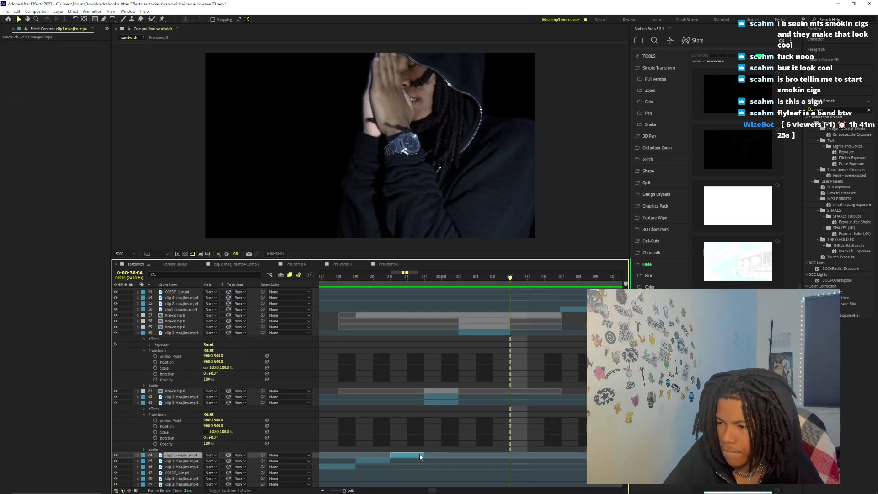
left_click_drag(486, 455, 563, 452)
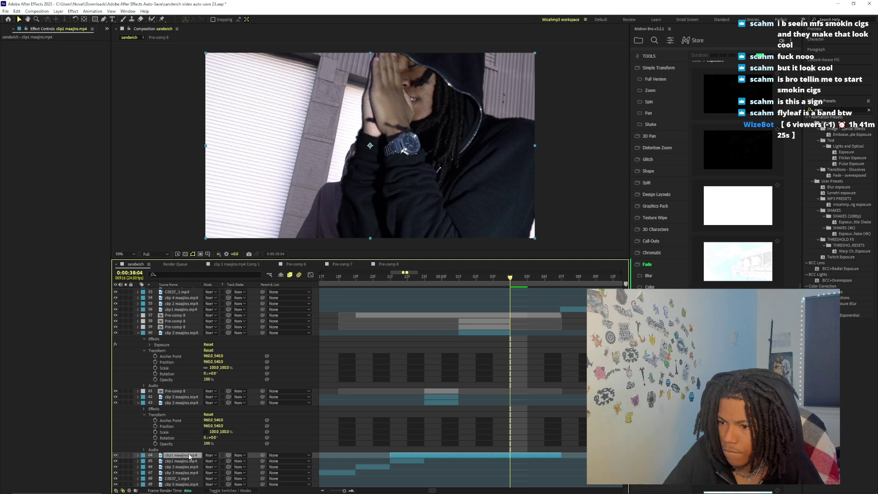
left_click_drag(230, 320, 230, 319)
key("ctrl+shift+d")
left_click(506, 327)
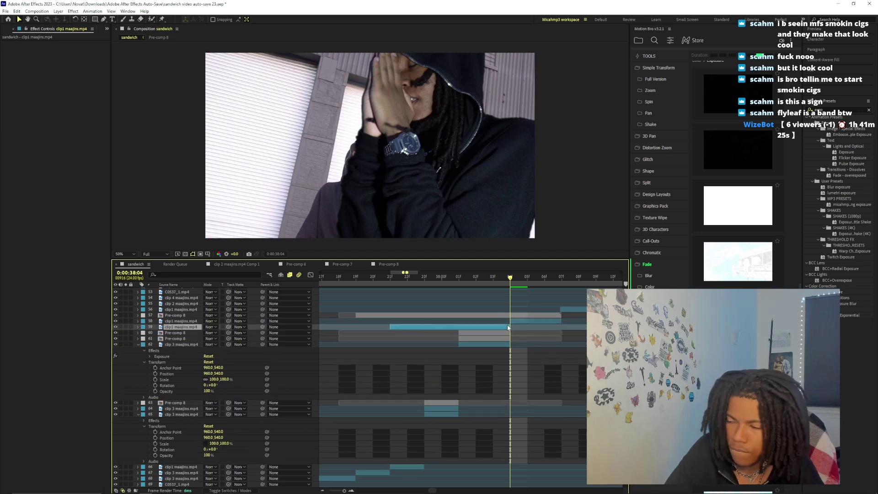
key("Delete")
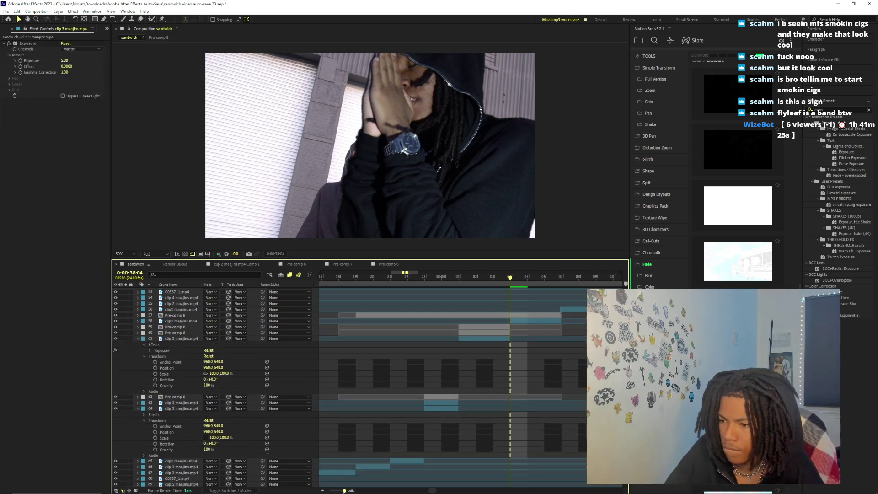
Slip clip1 maajins' footage to different frames and step through 38:04–38:07 to check the cut
left_click_drag(345, 492, 342, 491)
left_click(471, 317)
left_click(476, 317)
left_click(498, 322)
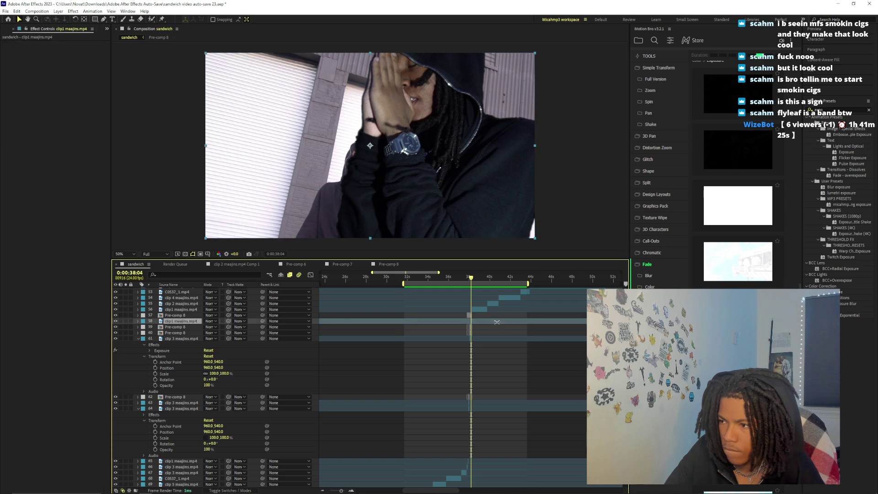
left_click_drag(497, 322, 374, 334)
left_click_drag(341, 490, 344, 490)
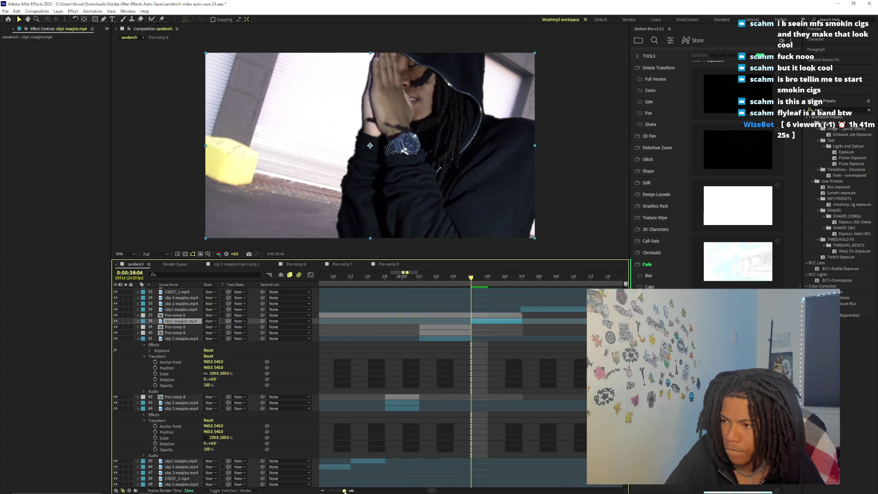
left_click_drag(493, 280, 443, 297)
left_click_drag(478, 295, 377, 307)
Preview the cut from 0:00:37:22, 0:00:37:17 and 0:00:37:08, ending at 0:00:36:22
key("space")
key("space")
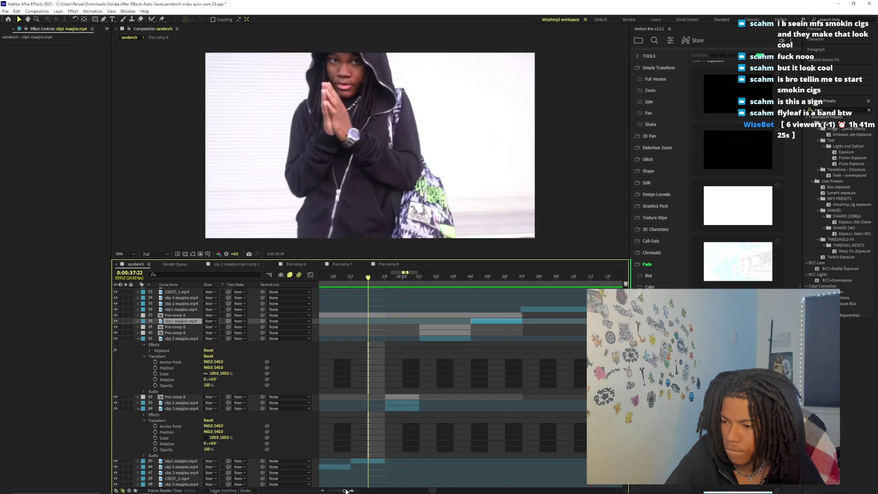
key("space")
left_click_drag(328, 277, 298, 279)
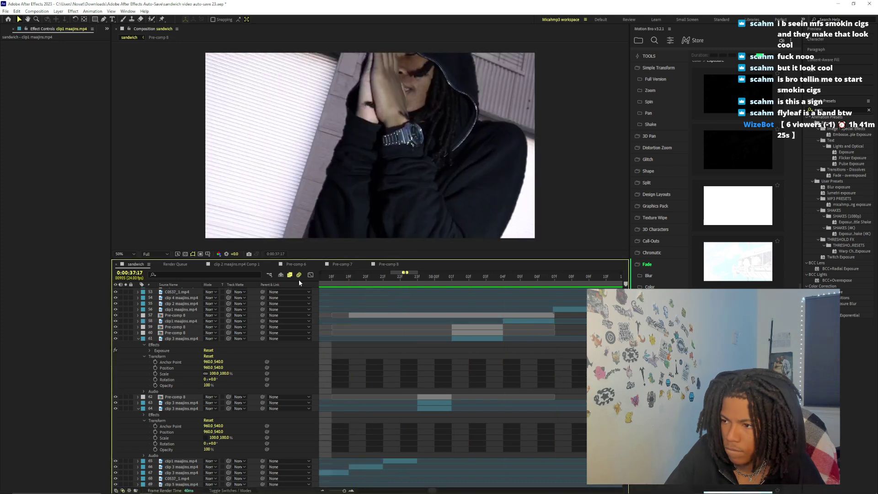
key("space")
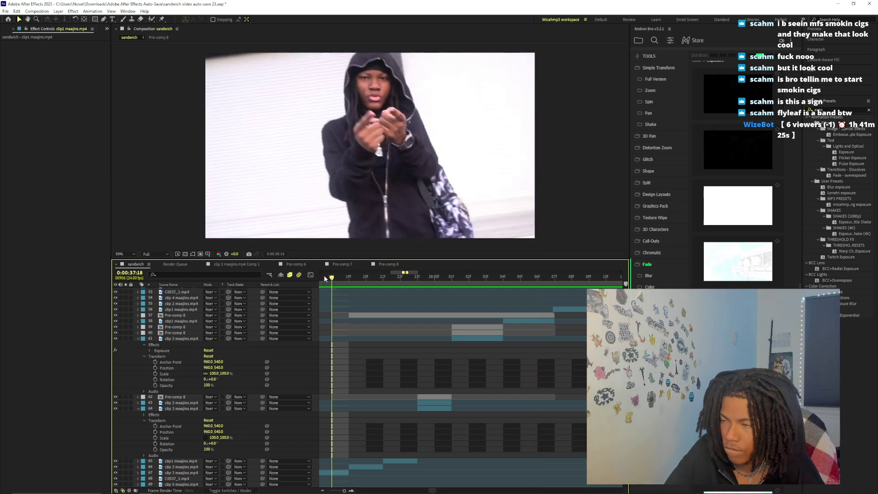
left_click_drag(332, 278, 289, 289)
key("space")
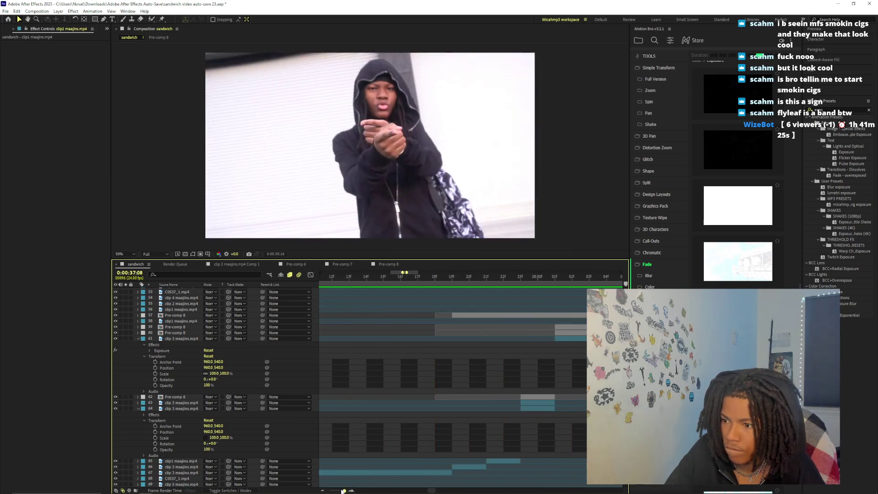
left_click_drag(344, 491, 342, 491)
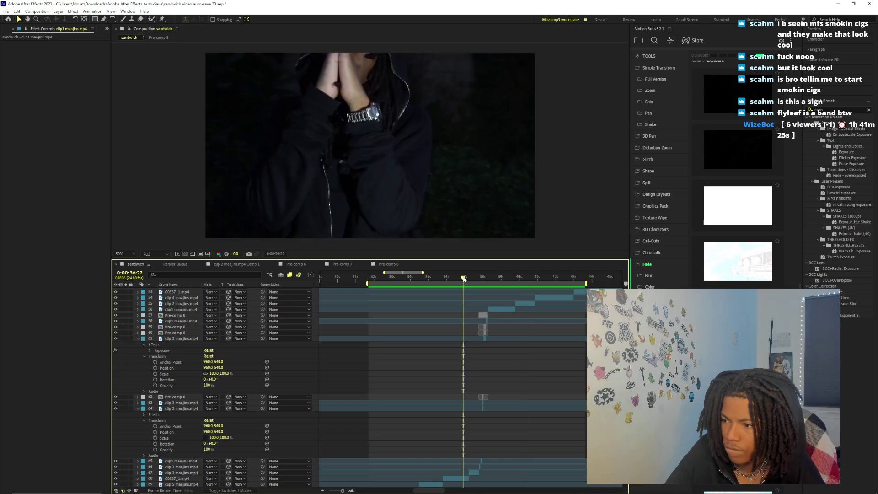
left_click(463, 276)
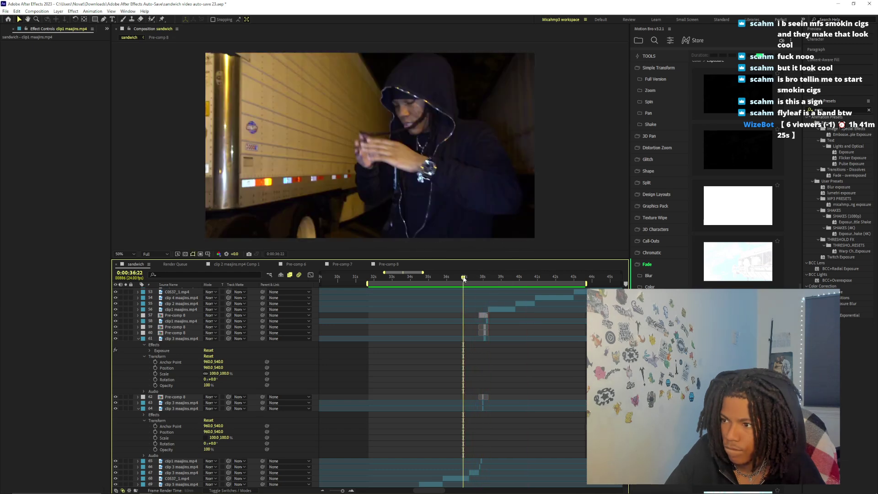
Stop the preview, try a duplicate of clip1 maajins below the Pre-comp 8 layers, then undo it
key("space")
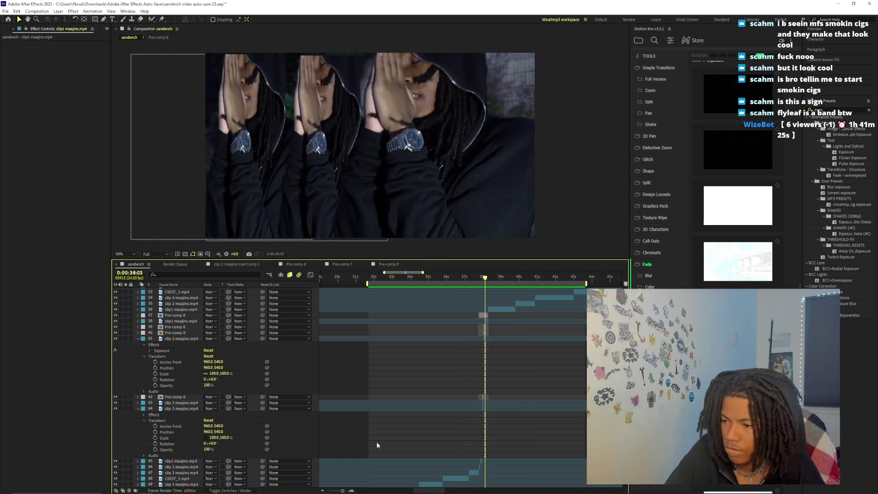
left_click_drag(344, 491, 346, 492)
left_click(503, 322)
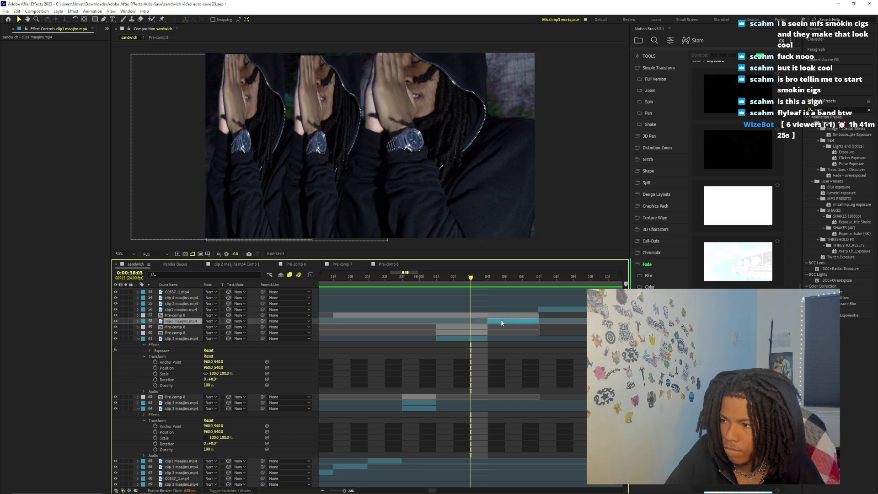
key("ctrl+d")
mouse_move(186, 338)
left_mouse_down()
mouse_move(190, 345)
mouse_move(192, 324)
mouse_move(192, 348)
mouse_move(193, 326)
left_mouse_up()
left_click(192, 345)
left_click(502, 338)
key("ctrl+z")
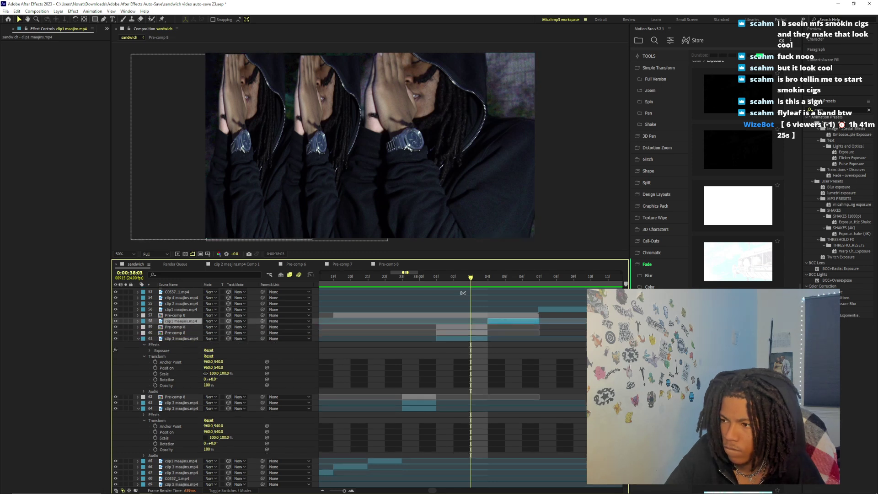
Duplicate the clip 5 maajins layer and slide the copy to start at the 38:01 cut
left_click(437, 276)
left_click(343, 490)
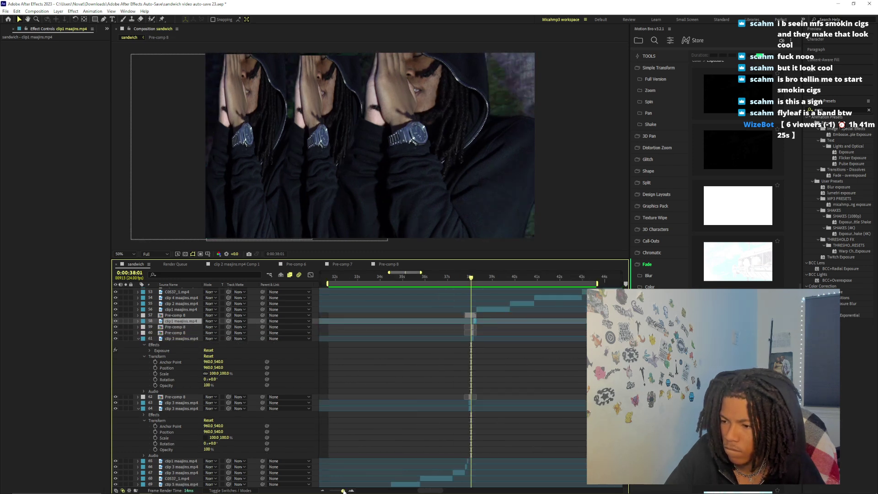
scroll(385, 440, "down", 4)
left_click(408, 409)
left_click(370, 414)
left_click(441, 403)
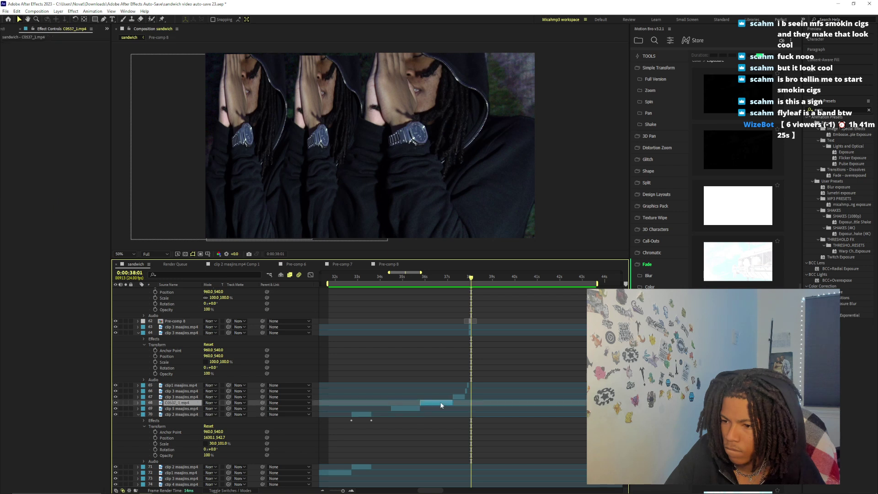
left_click(190, 409)
key("ctrl+d")
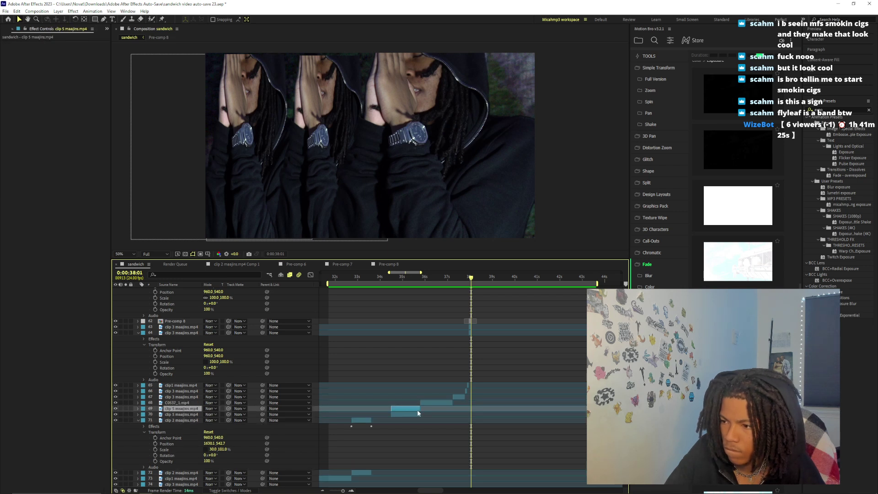
left_click_drag(438, 407, 507, 409)
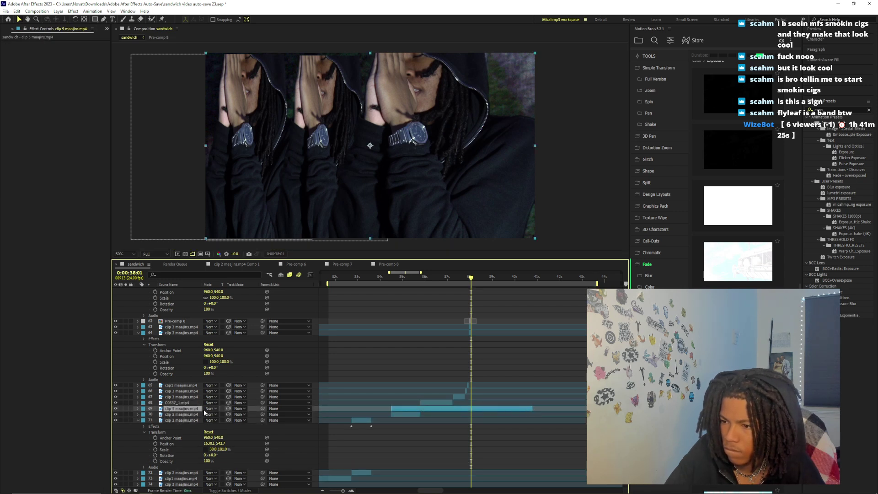
Move the clip 5 copy up one layer, split it at the playhead and delete the extra piece
left_click_drag(203, 392, 233, 317)
scroll(320, 336, "up", 6)
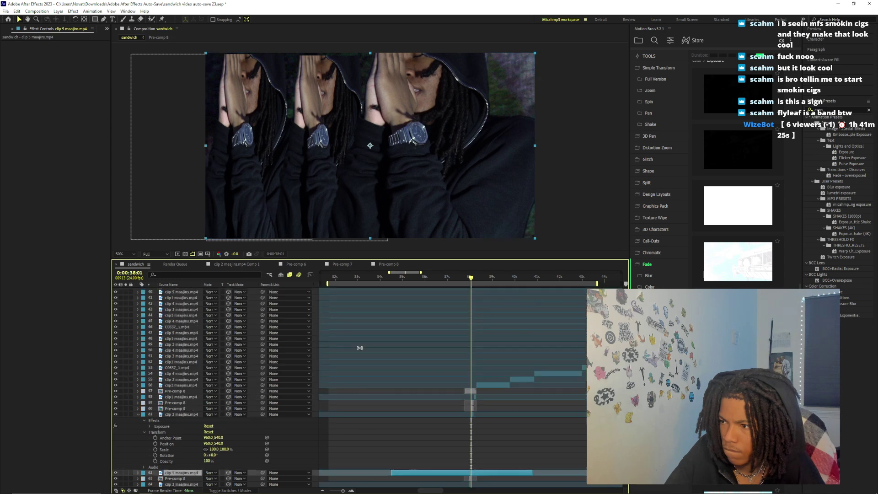
scroll(293, 356, "down", 3)
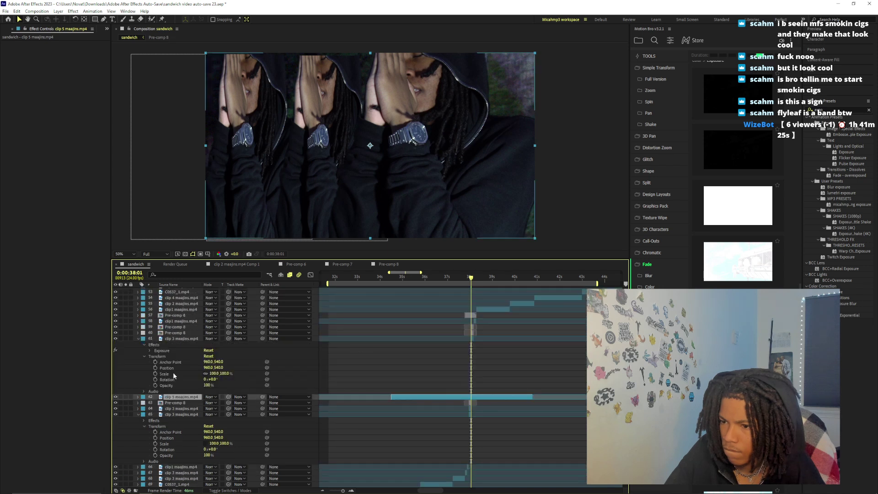
left_click(138, 338)
left_click_drag(173, 340, 174, 338)
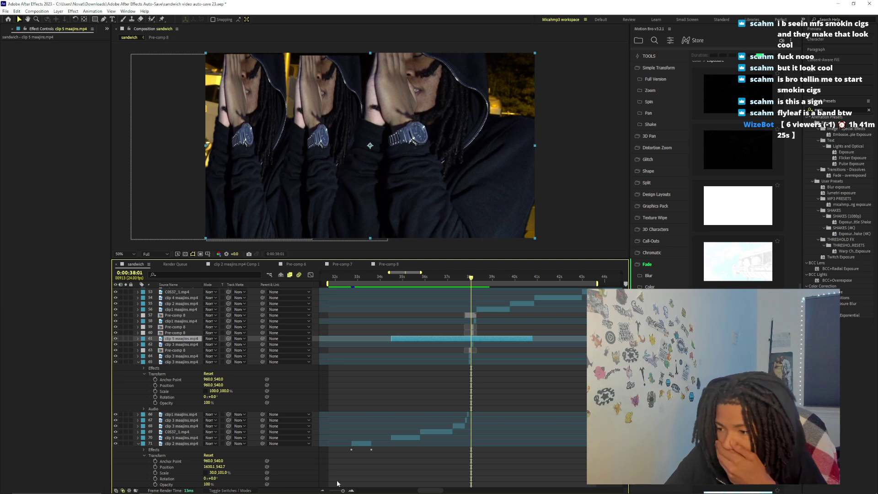
left_click_drag(343, 491, 345, 492)
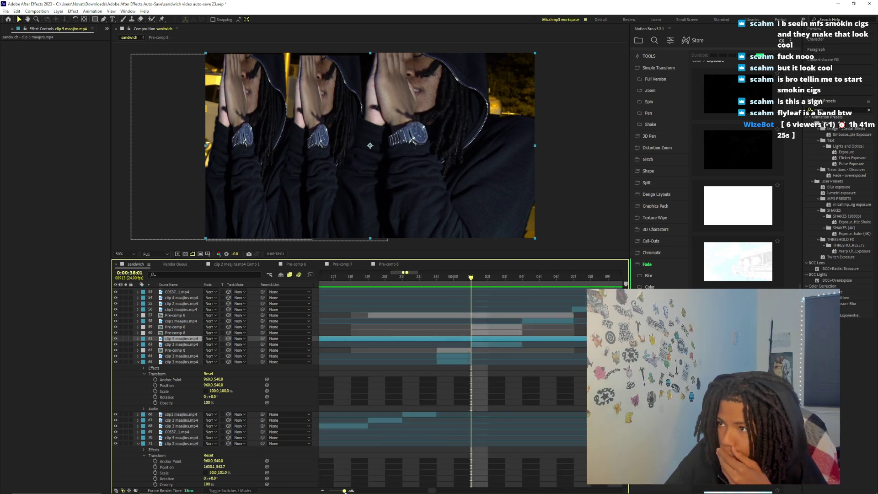
key("ctrl+shift+d")
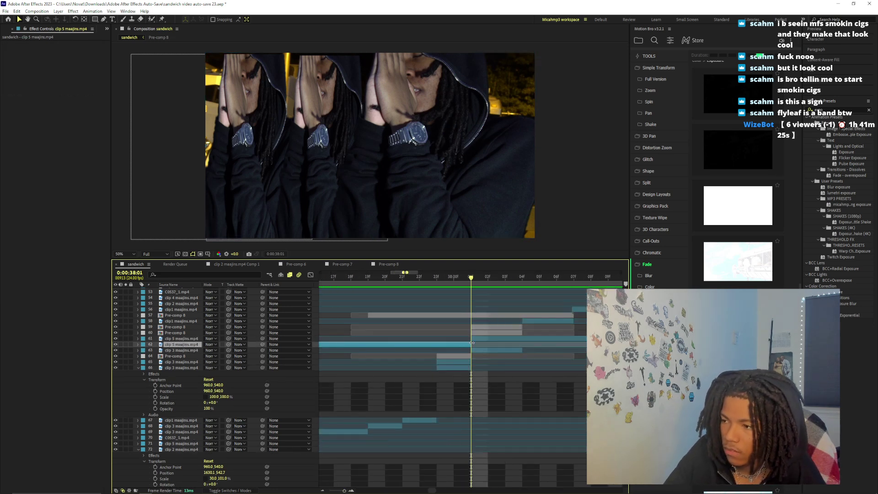
key("Delete")
Shrink a Pre-comp 8 copy to 25% scale and move it lower-left, then undo that change
left_click(484, 333)
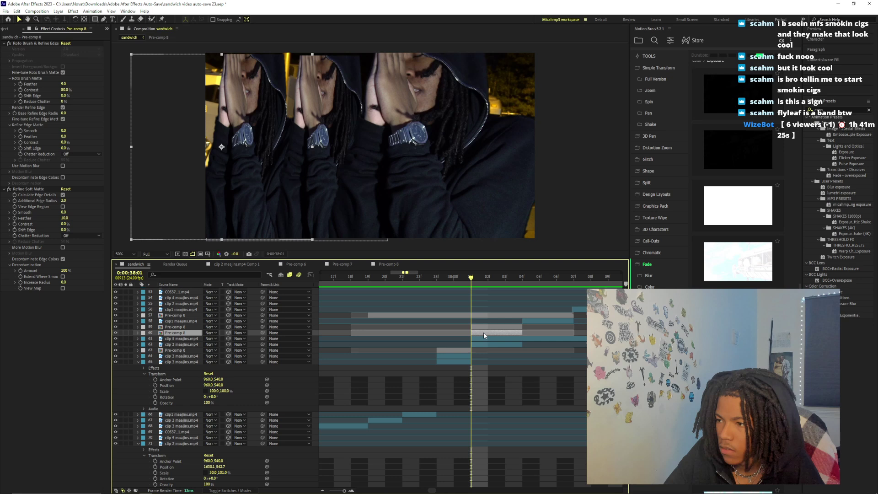
left_click(138, 333)
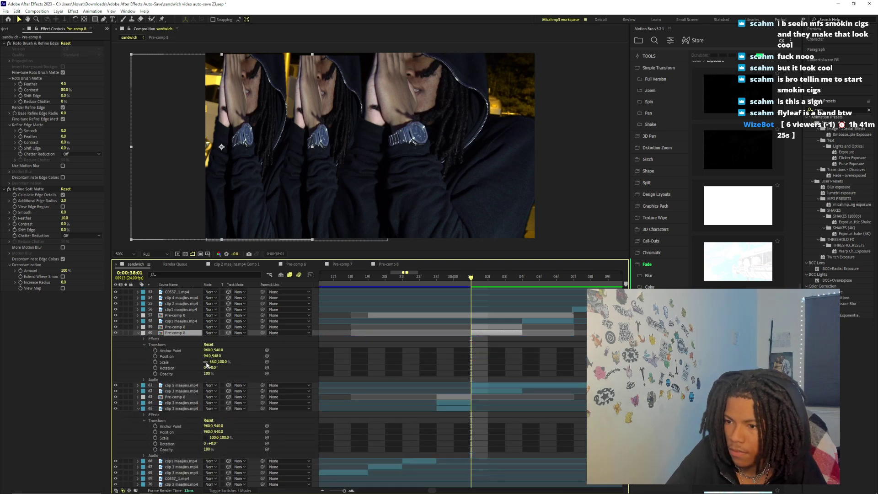
left_click(214, 362)
type("25")
key("Return")
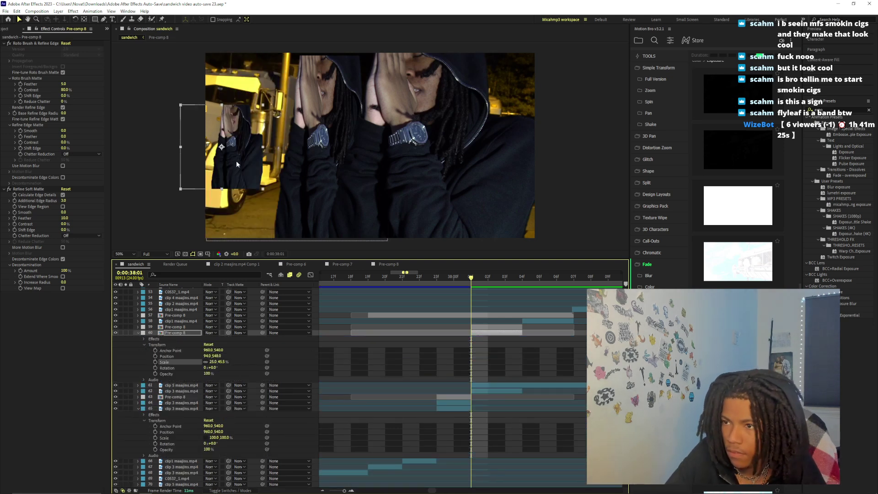
left_click_drag(237, 164, 253, 212)
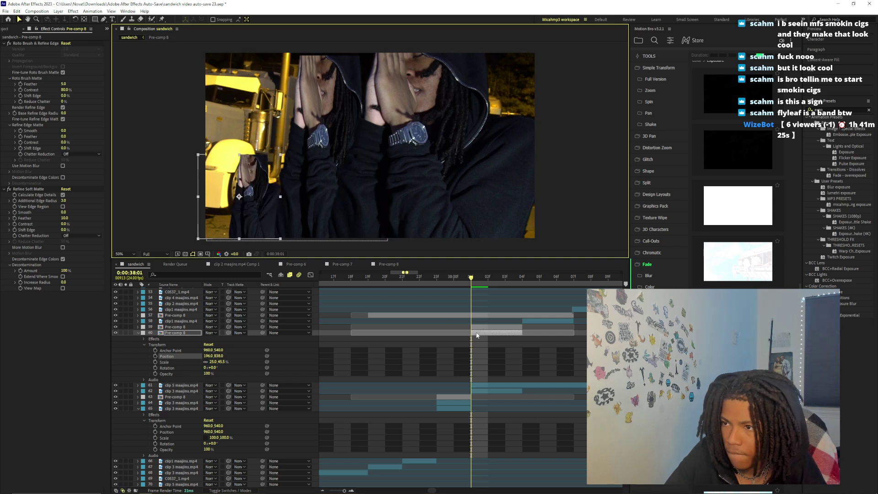
key("ctrl+z")
key("ctrl+z")
key("ctrl+z")
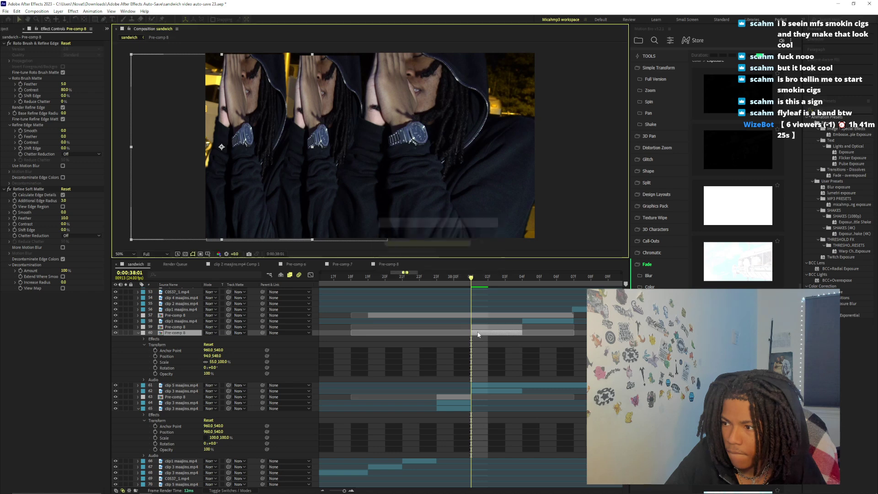
Flip both left Pre-comp 8 copies vertically and nudge them slightly up and left
left_click(480, 327, "shift")
right_click(480, 327)
mouse_move(502, 155)
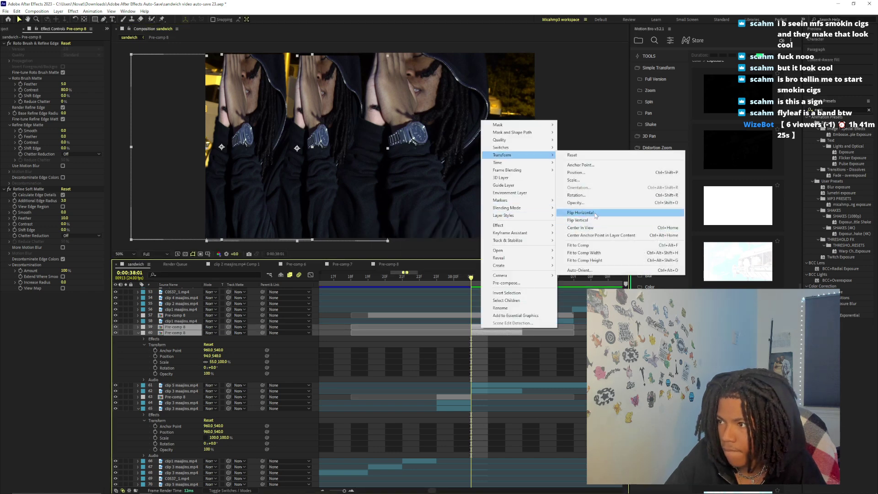
left_click(592, 219)
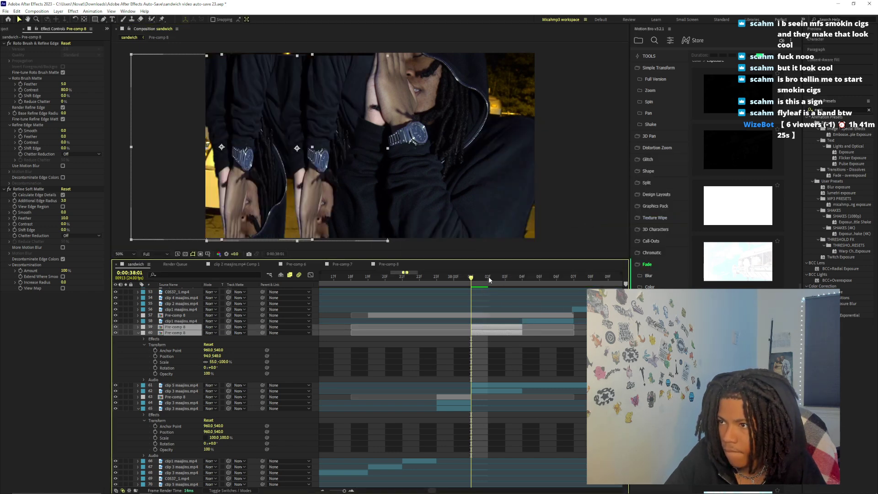
mouse_move(489, 278)
left_mouse_down()
mouse_move(541, 278)
mouse_move(471, 278)
mouse_move(489, 278)
left_mouse_up()
left_click(274, 152)
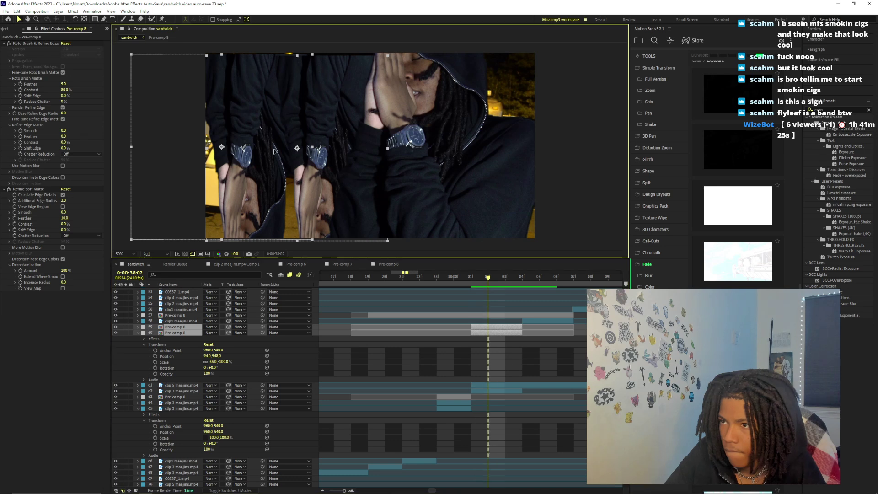
key("Up")
key("Up")
key("Up")
key("Up")
key("Up")
key("Up")
left_click_drag(287, 171, 286, 170)
Set the vertical scale of layers 60 and 59 to -101 to fill the frame
left_click(506, 349)
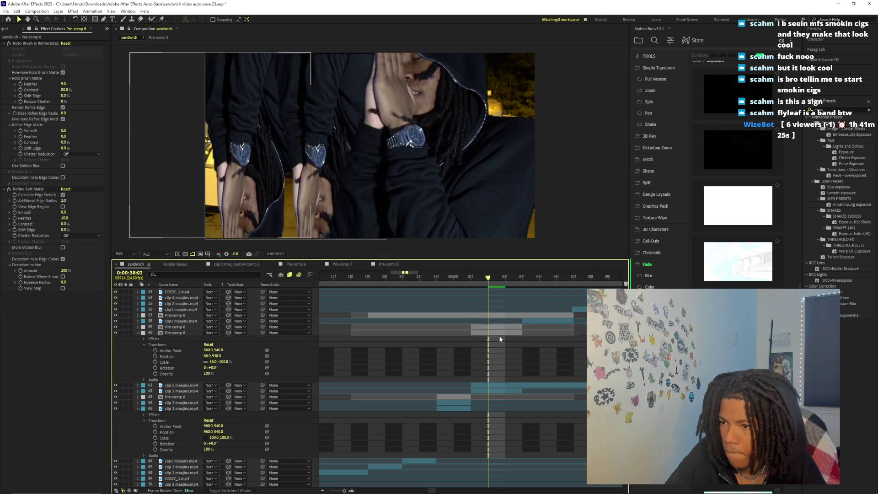
left_click(223, 362)
type("-101")
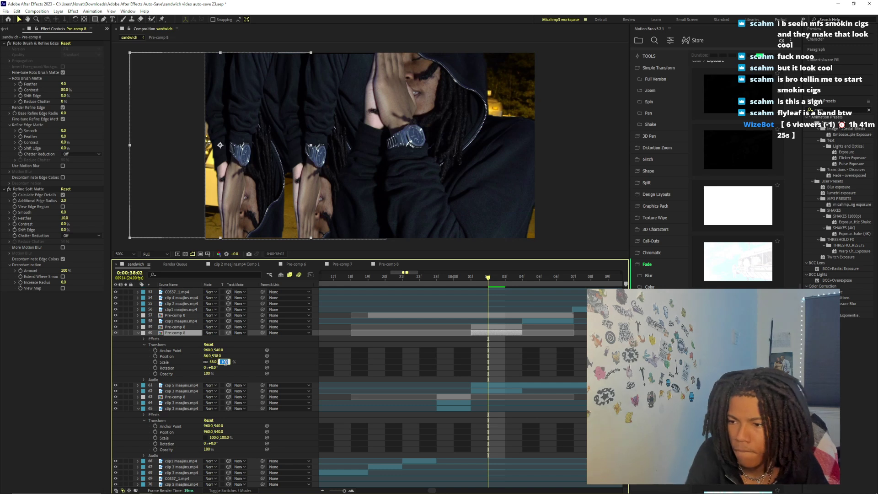
key("Return")
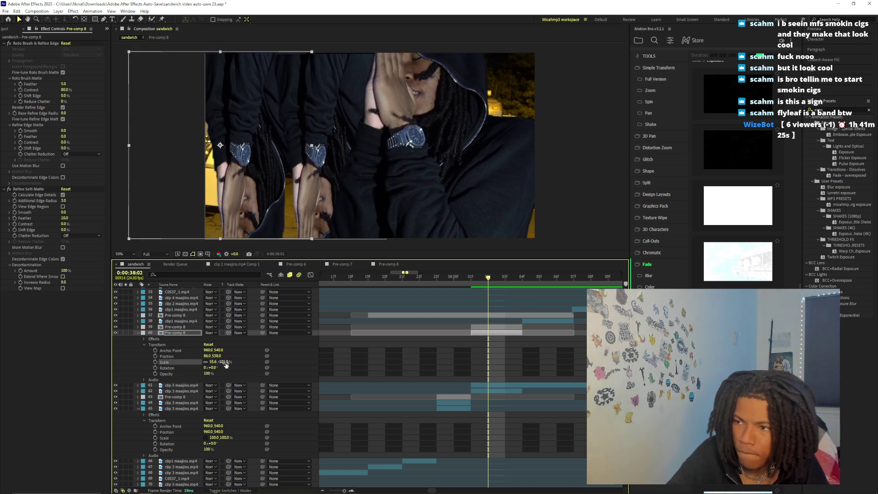
left_click(138, 333)
left_click(137, 326)
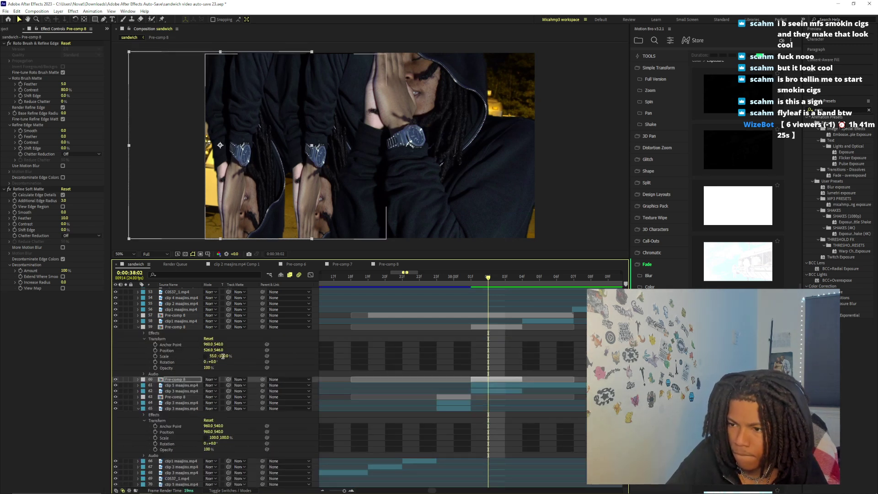
left_click(224, 356)
type("-101")
key("Return")
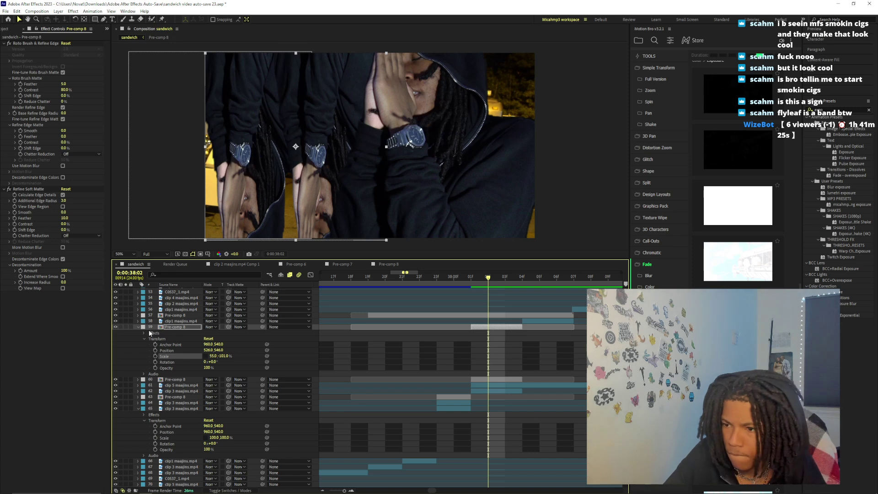
left_click(138, 327)
left_click_drag(473, 279, 392, 294)
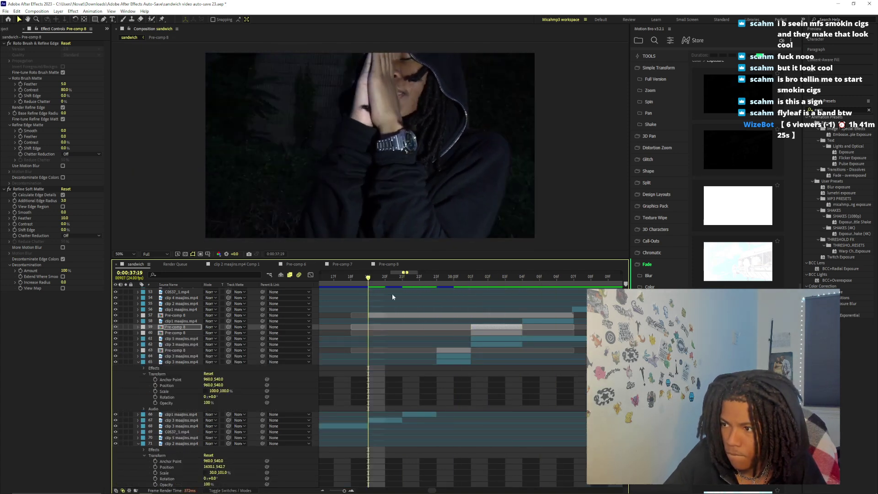
key("space")
left_click(467, 278)
key("space")
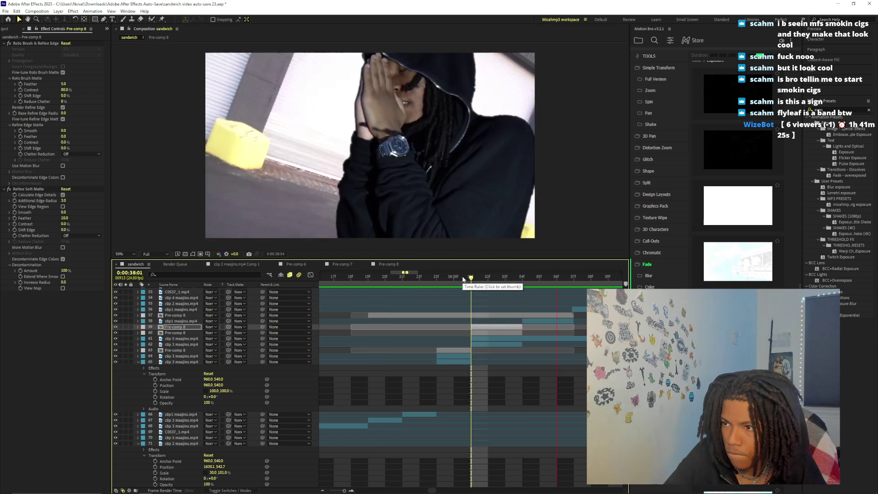
left_click(363, 277)
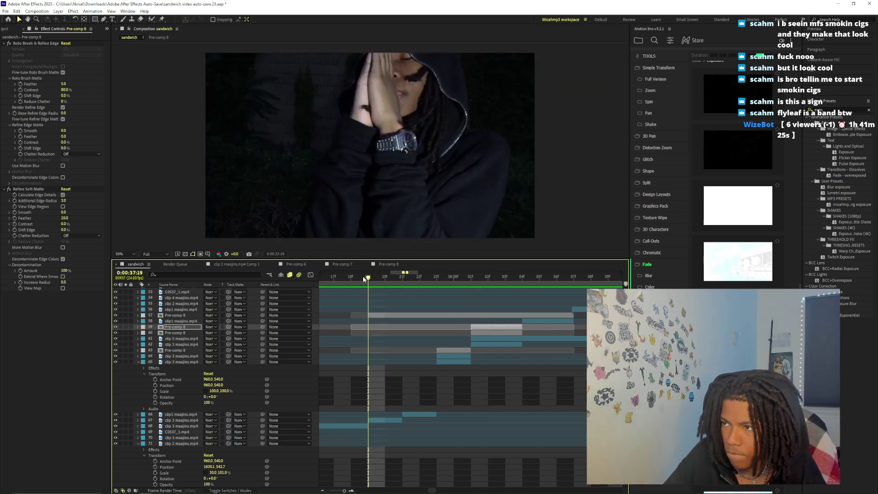
left_click_drag(368, 277, 450, 280)
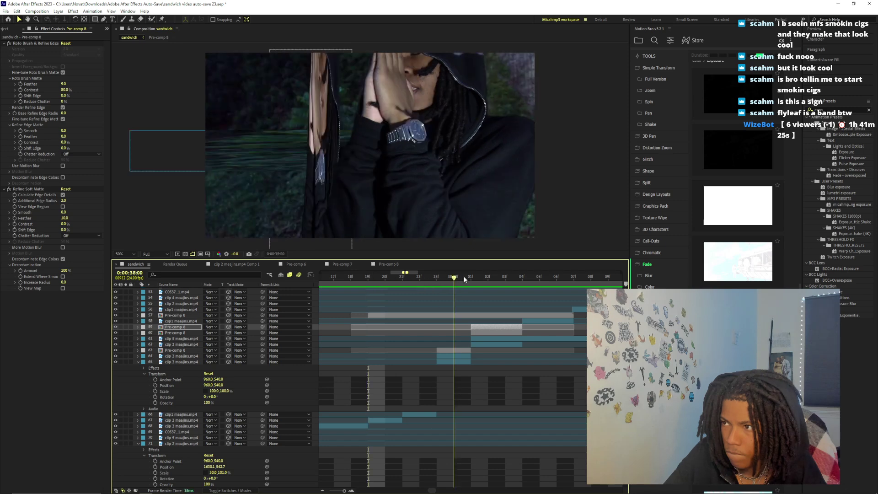
left_click(461, 354)
In Pre-comp 8's layer view, paint a Roto Brush stroke over the hood, step back to 37:23, and freeze the matte
double_click(466, 317)
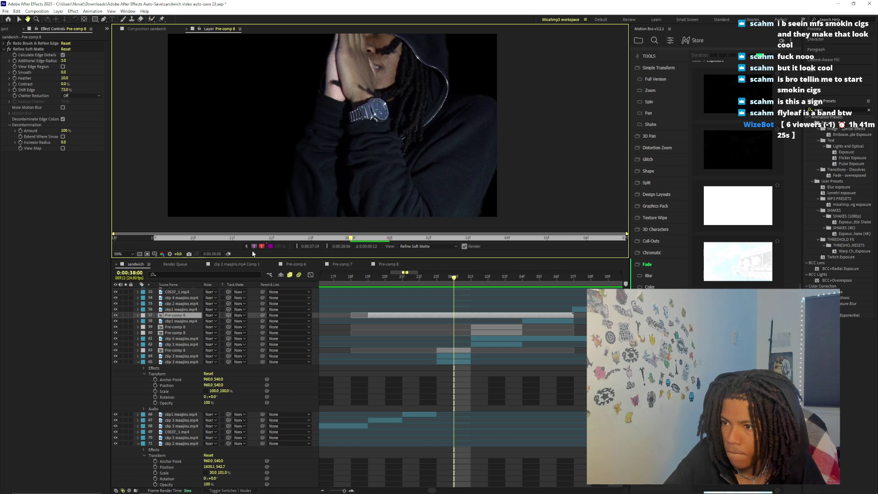
left_click(253, 246)
left_click_drag(435, 73, 421, 126)
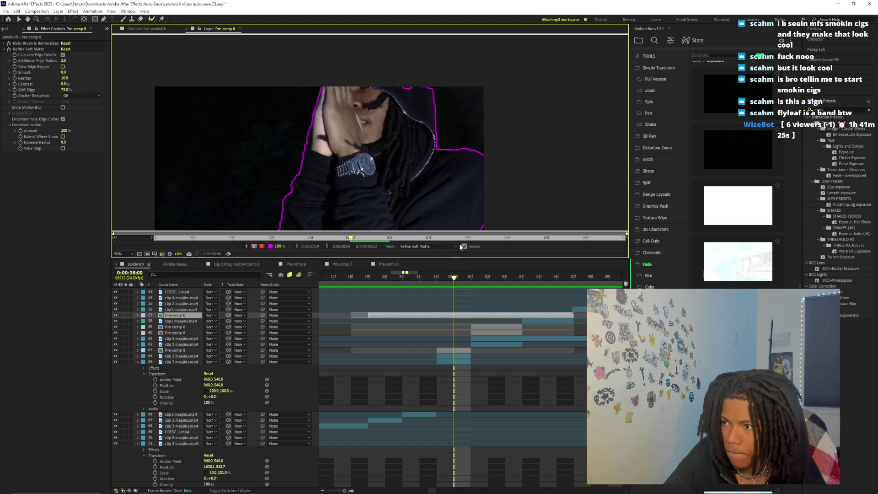
left_click(407, 95)
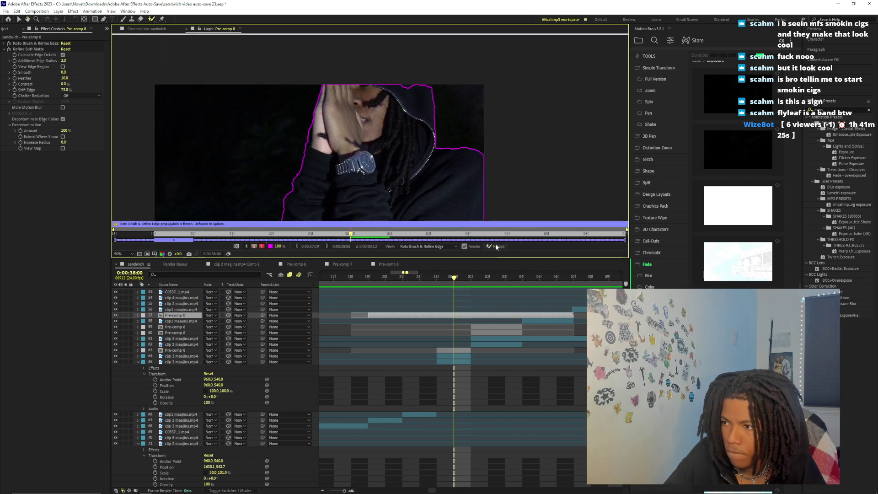
left_click(416, 90)
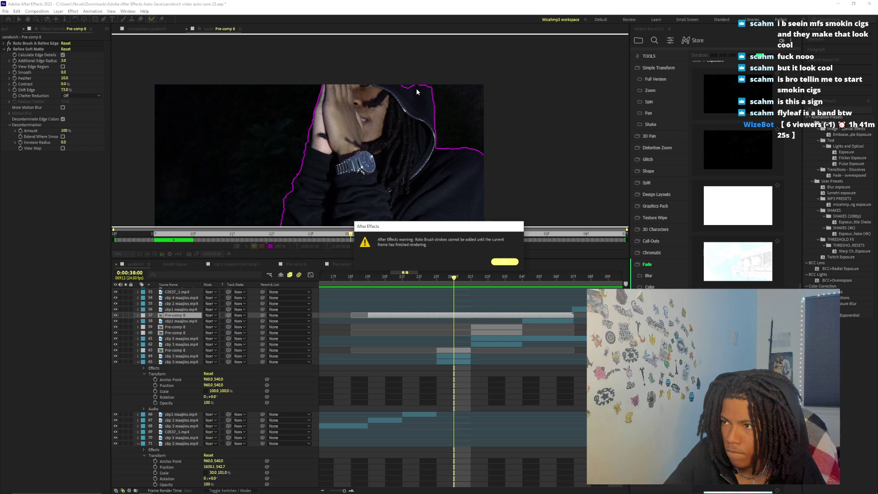
left_click(495, 261)
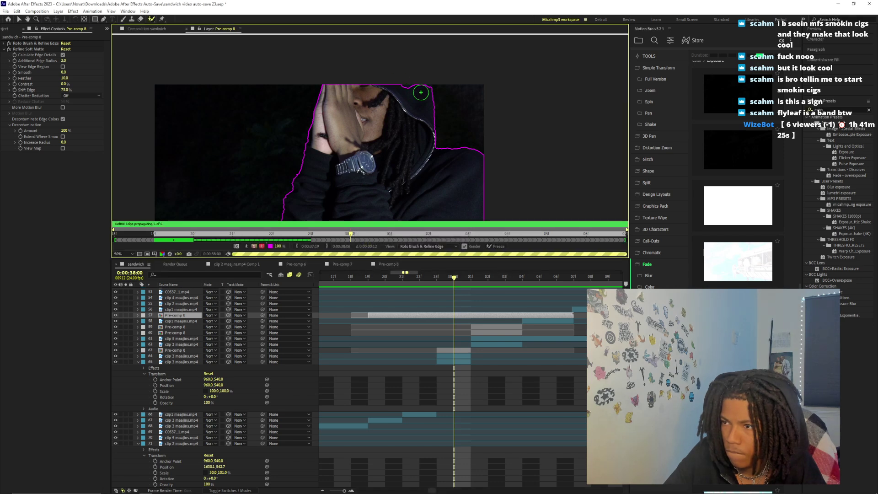
left_click_drag(409, 90, 368, 91)
key("Page_Up")
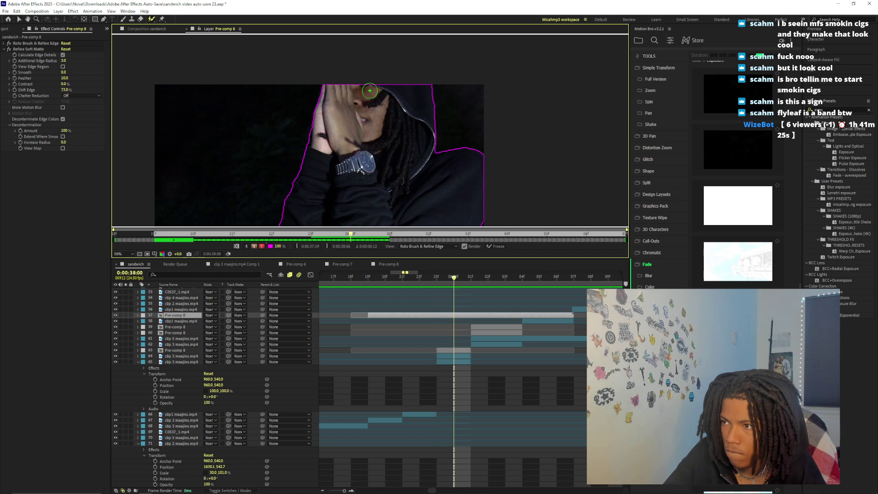
left_click(498, 244)
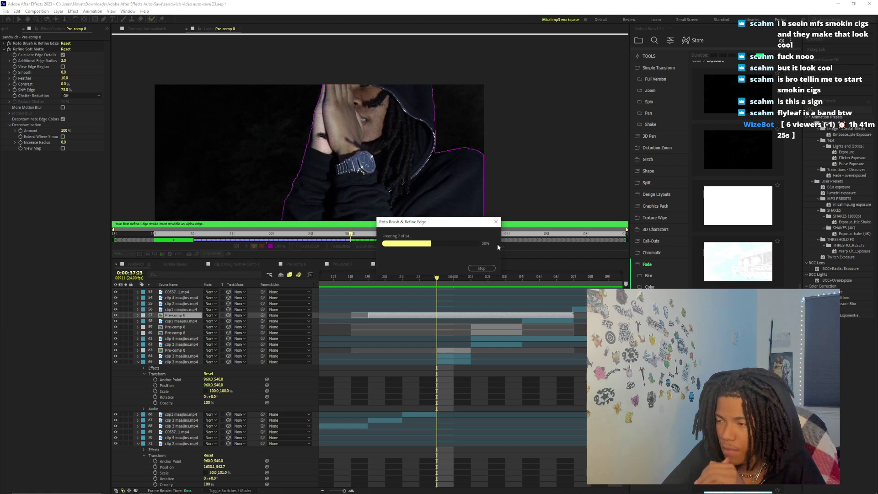
Bring the SoundCloud tab forward and start 77's track 'Twice' on the tracks page
mouse_move(118, 488)
left_click(82, 464)
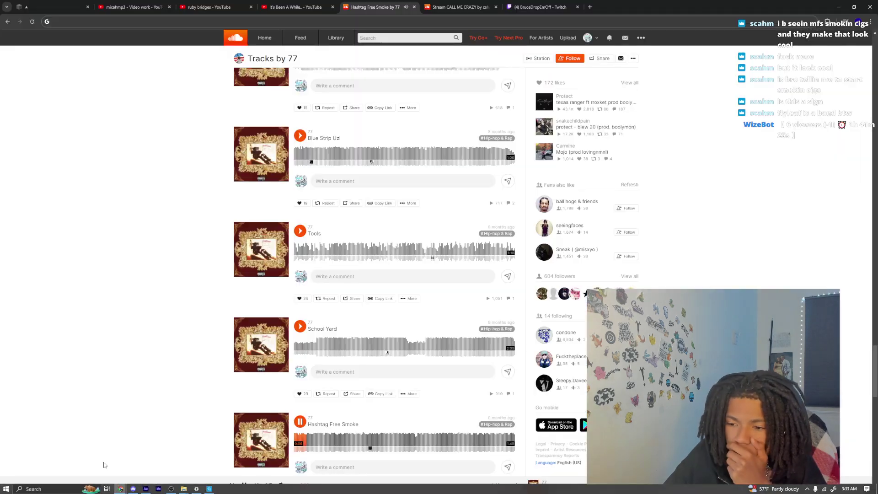
scroll(329, 220, "down", 5)
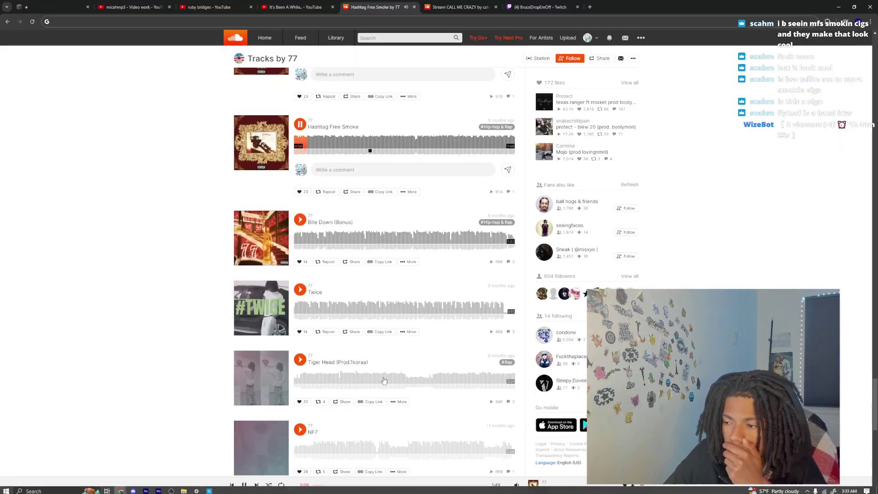
left_click(360, 241)
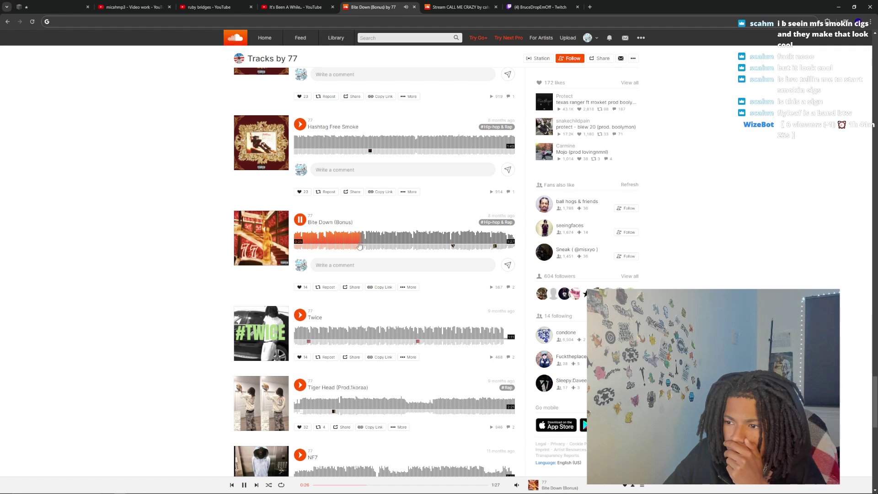
left_click(300, 316)
scroll(332, 334, "down", 6)
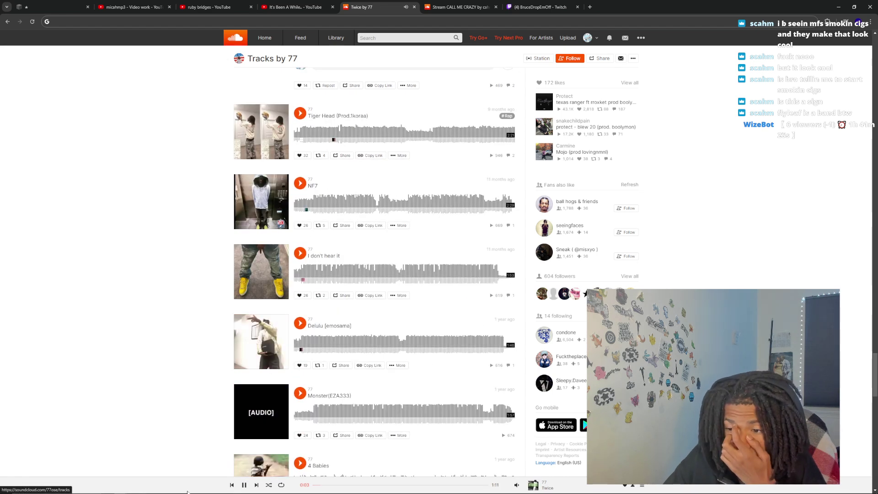
Close the Pre-comp 8 layer view, then preview the sandwich comp from 37:19 to 40:22
left_click(148, 489)
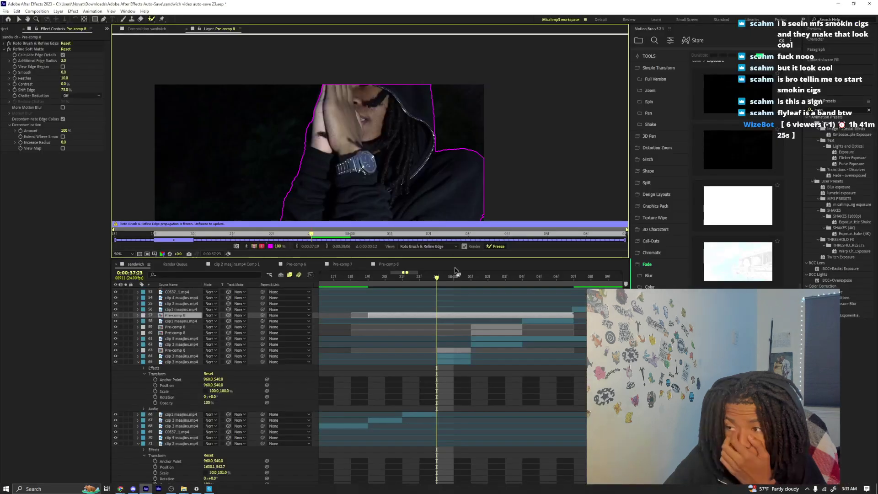
left_click(187, 29)
scroll(432, 275, "down", 3)
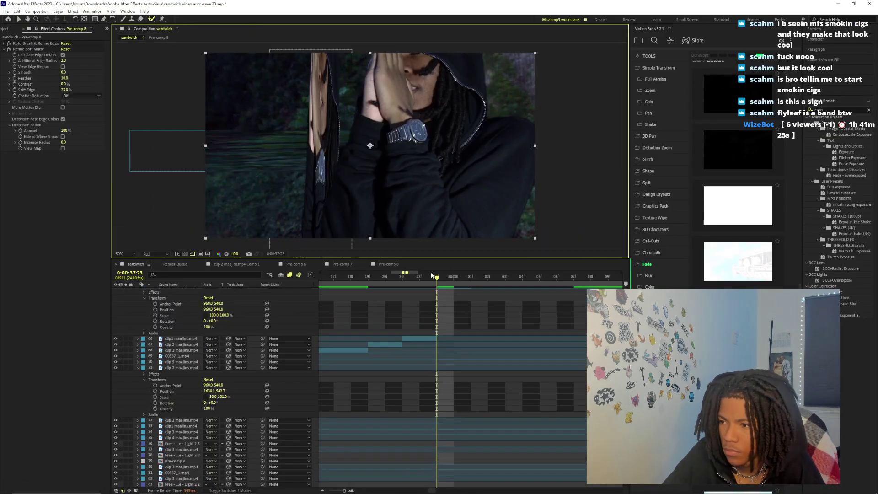
left_click_drag(436, 276, 369, 282)
left_click_drag(345, 491, 342, 490)
scroll(347, 401, "up", 4)
key("space")
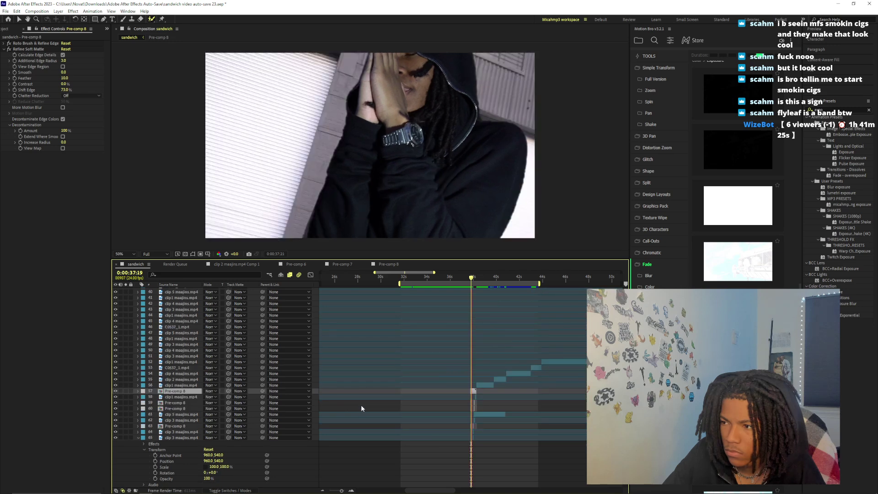
scroll(358, 411, "down", 2)
key("space")
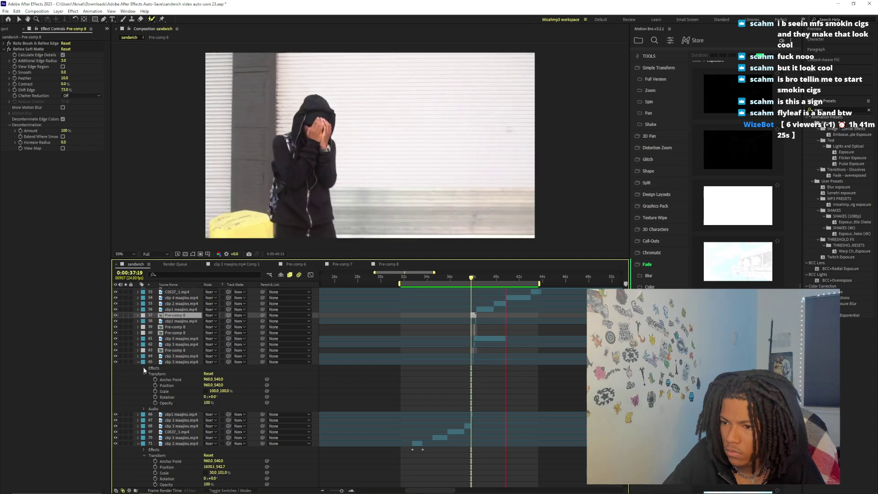
key("space")
left_click(505, 339)
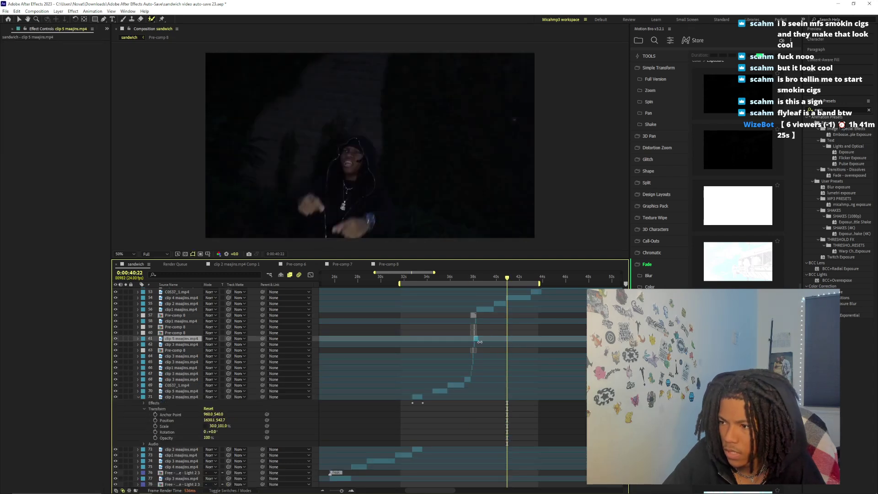
Rewatch the cut from 37:10, then apply the Motion Bro Fade Exposure Light transition at 38:07
left_click_drag(344, 490, 344, 489)
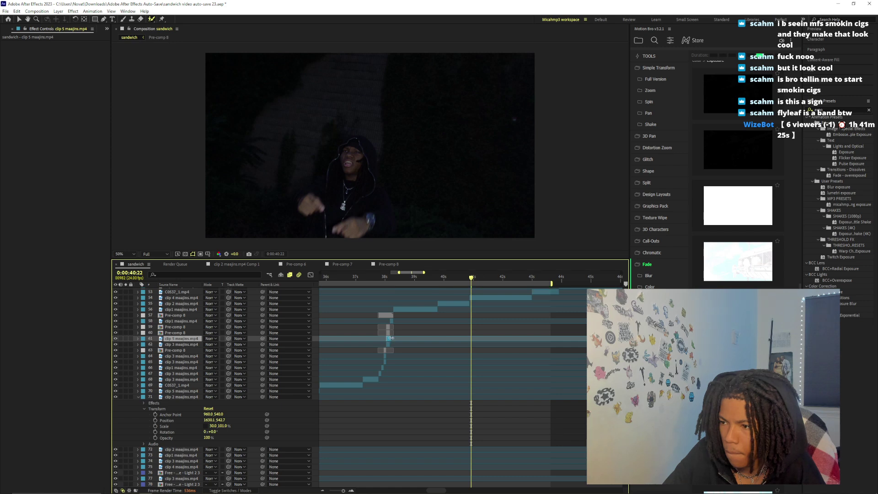
left_click(376, 279)
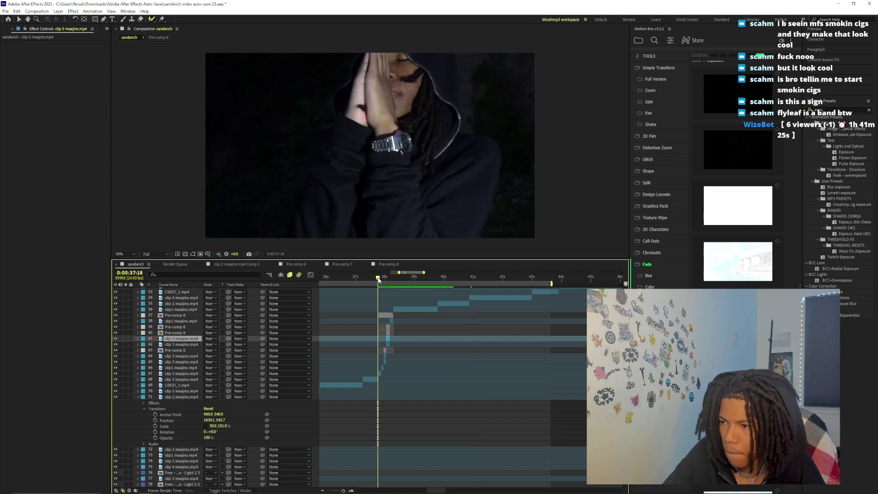
key("space")
key("space")
left_click(369, 278)
key("space")
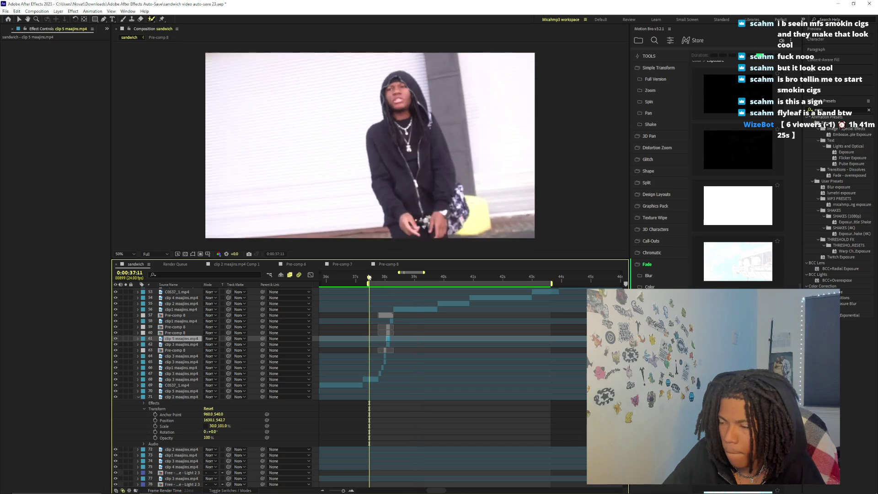
left_click(369, 278)
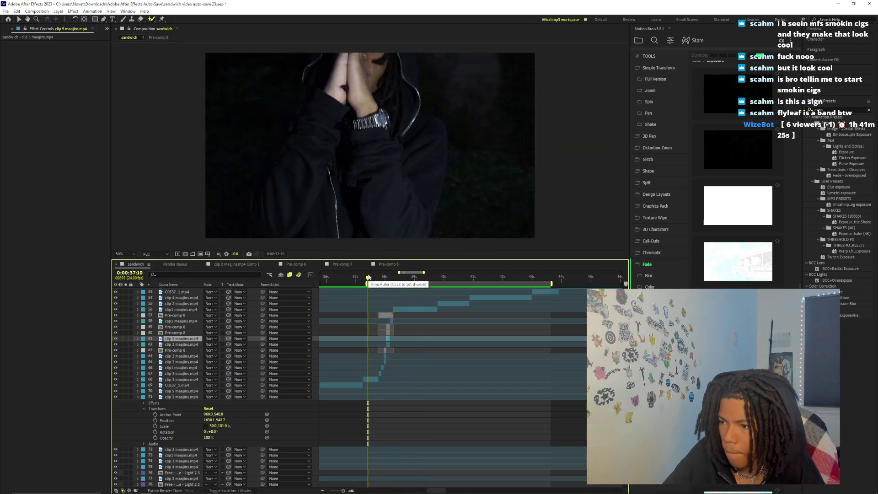
key("space")
key("space")
left_click(407, 310)
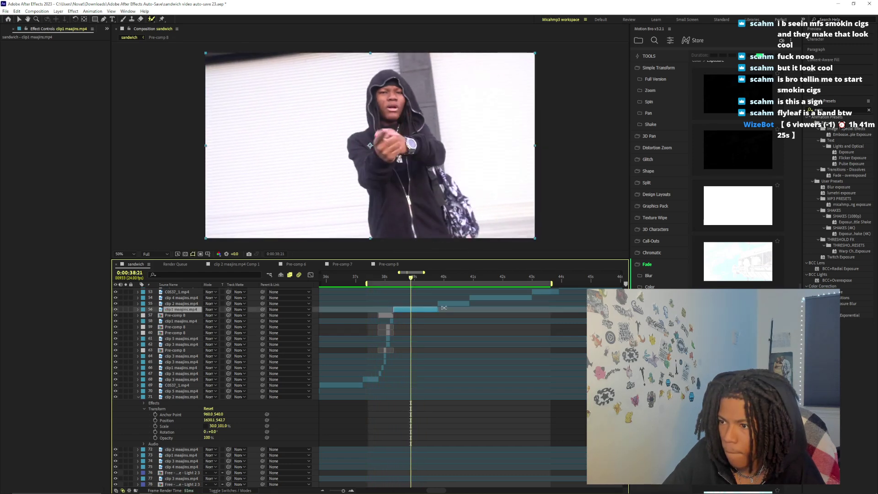
left_click(739, 262)
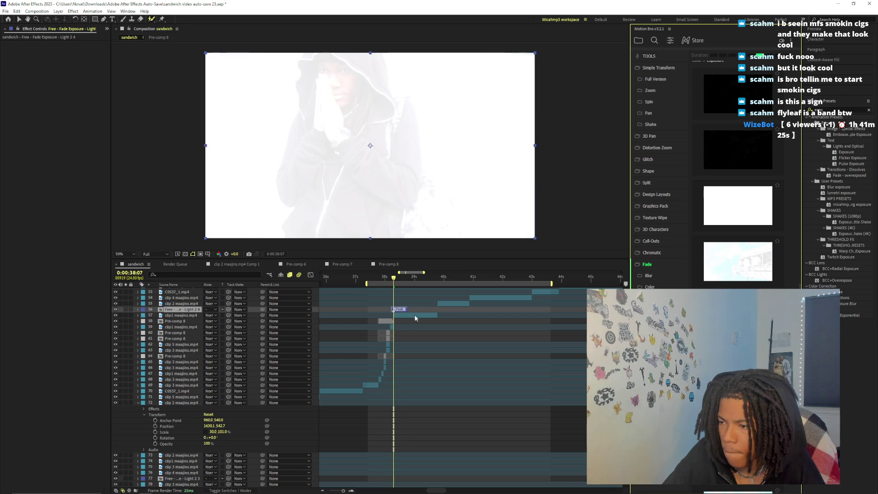
left_click_drag(393, 278, 387, 280)
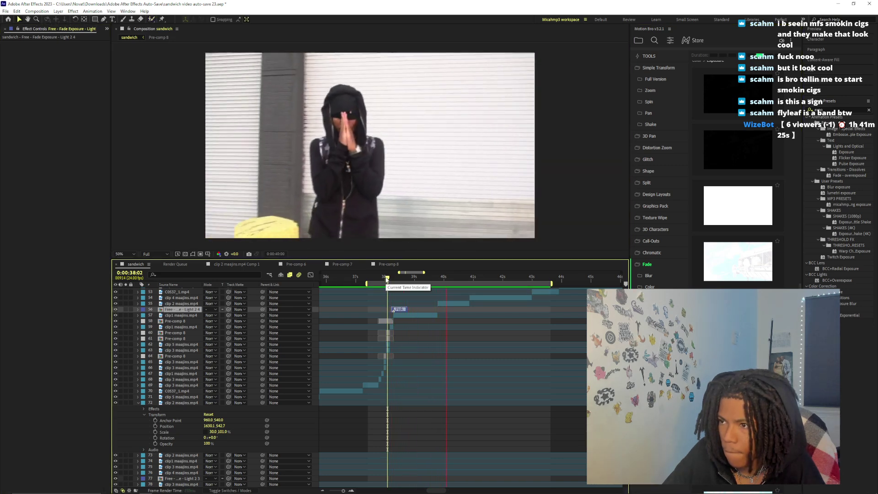
key("v")
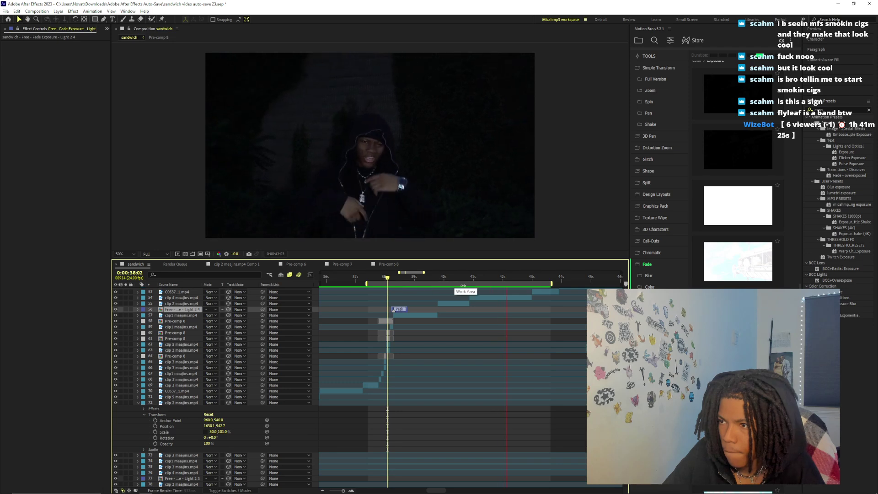
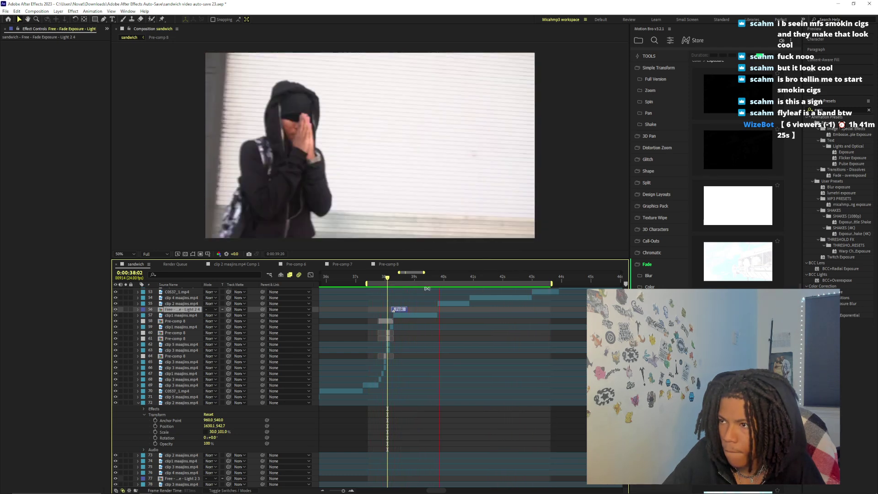
Select clip 2 maajins.mp4, preview the cut from about 37:15, and park the playhead at 39:19
left_click(344, 490)
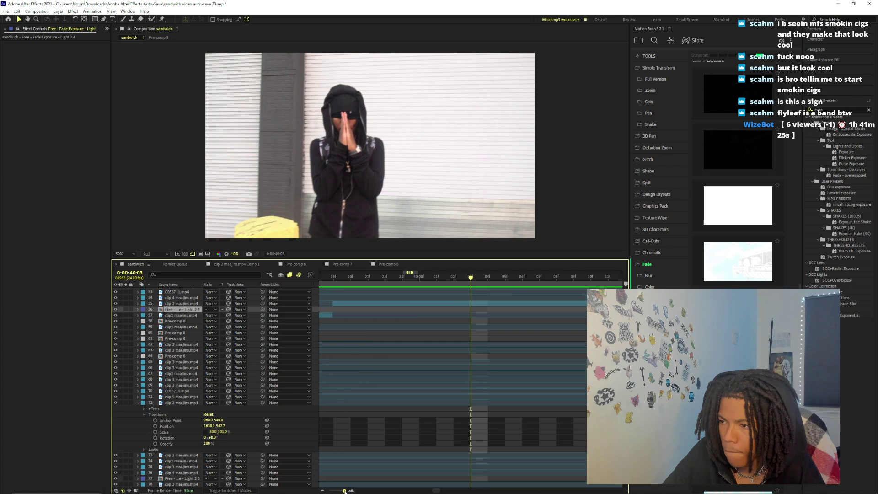
left_click(446, 304)
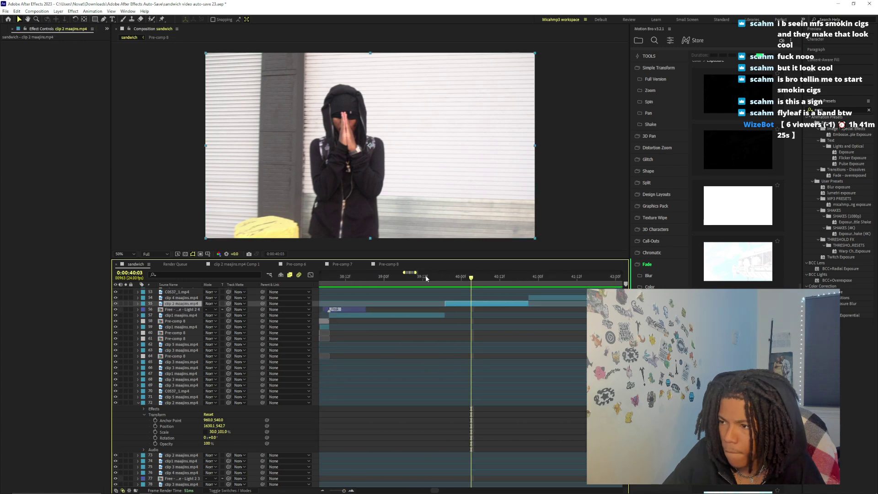
left_click_drag(425, 279, 373, 308)
key("space")
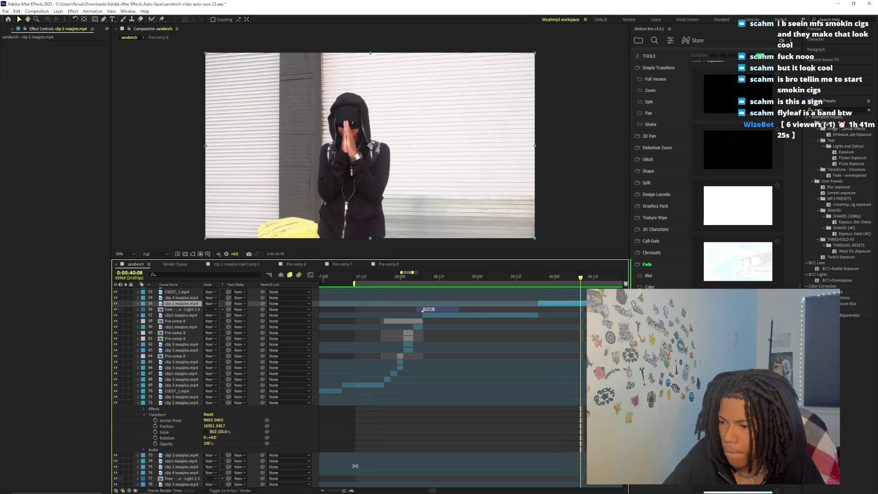
key("space")
key("space")
left_click_drag(344, 491, 344, 492)
left_click(393, 277)
left_click(845, 102)
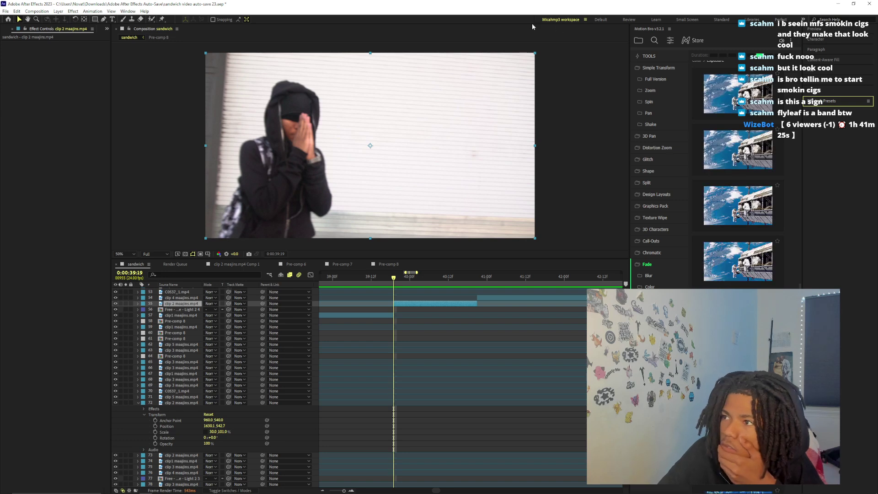
Show the Tracker panel and save the layout to the current workspace
left_click(128, 11)
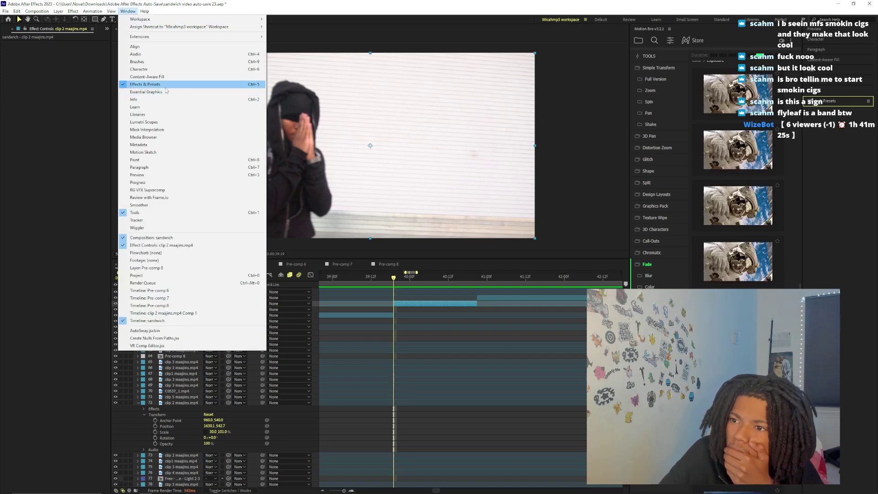
left_click(140, 220)
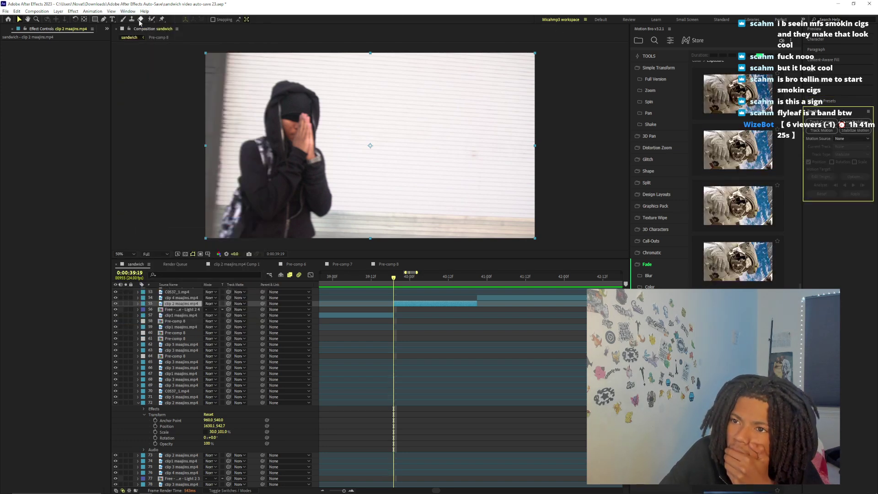
left_click(128, 11)
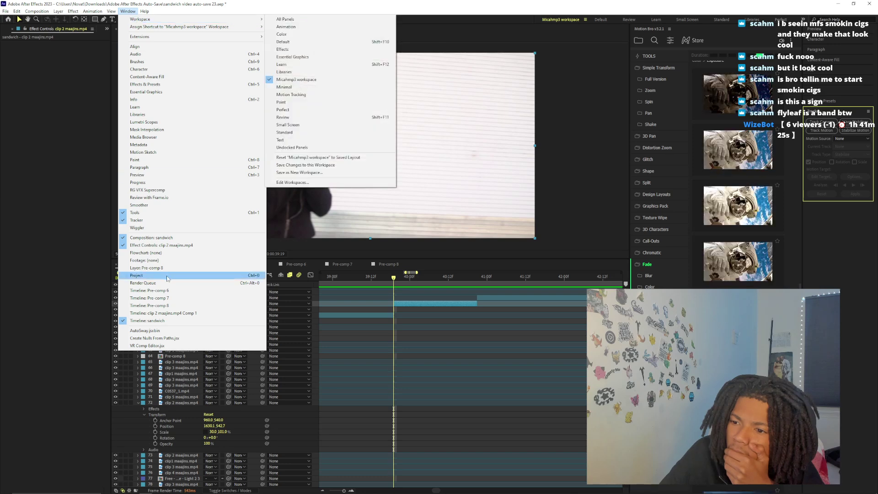
left_click(481, 27)
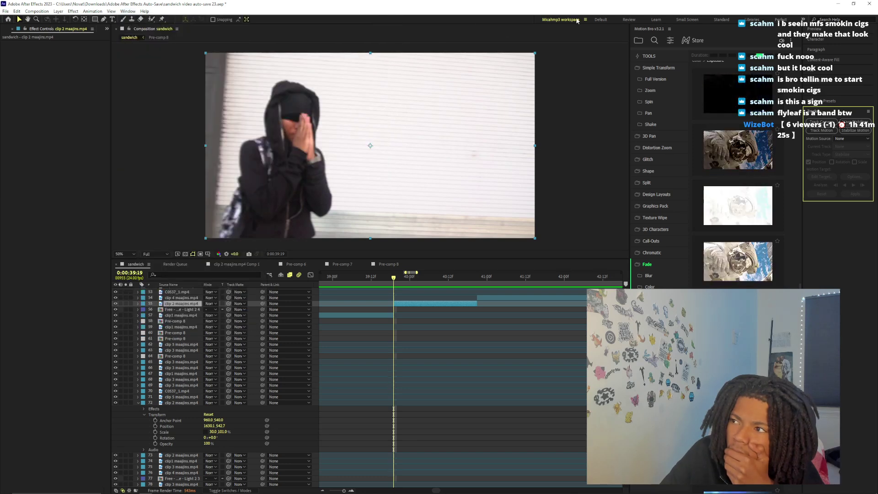
left_click(586, 20)
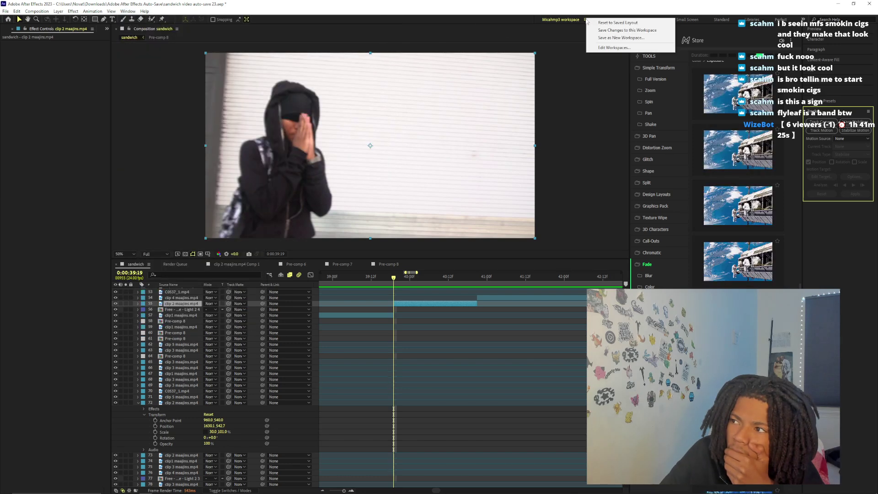
left_click(611, 30)
Start Stabilize Motion on clip 2 and enlarge Track Point 1's search region
left_click(849, 132)
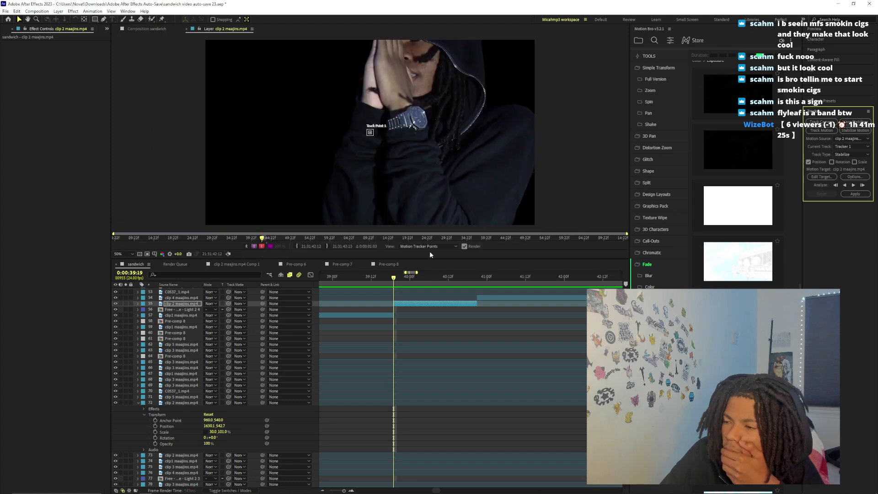
scroll(365, 131, "up", 2)
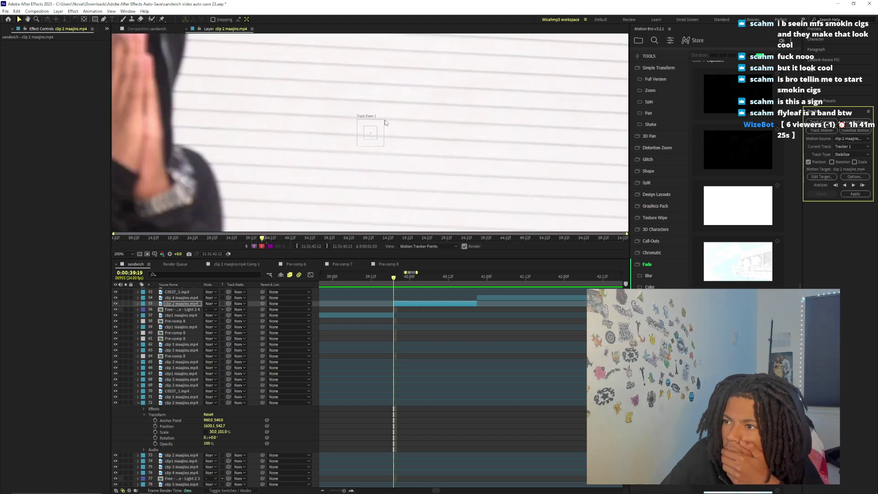
left_click_drag(385, 122, 254, 133)
scroll(367, 152, "down", 1)
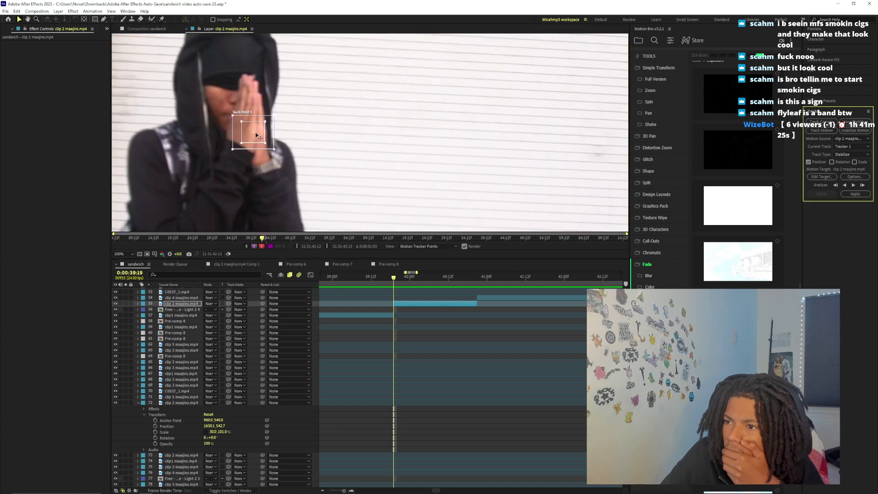
Analyse the hand track point forward frame by frame up to about 40:17
left_click(863, 187)
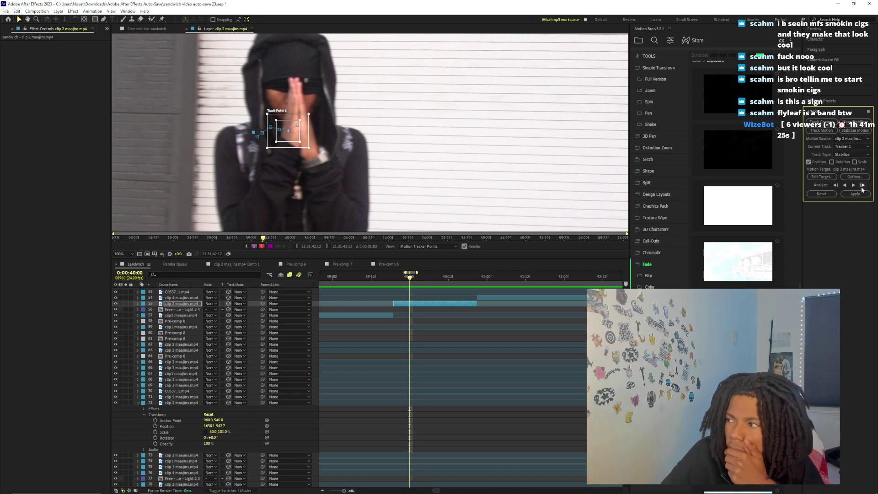
left_click(862, 186)
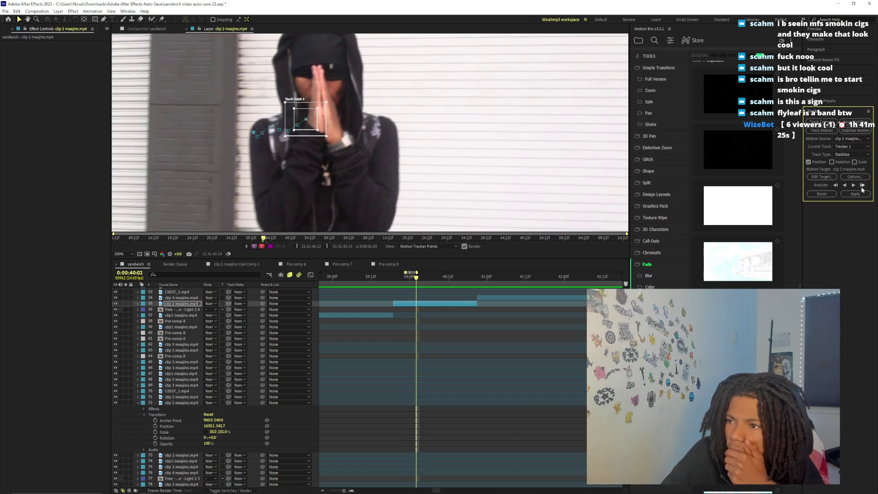
left_click(862, 187)
left_click(862, 187)
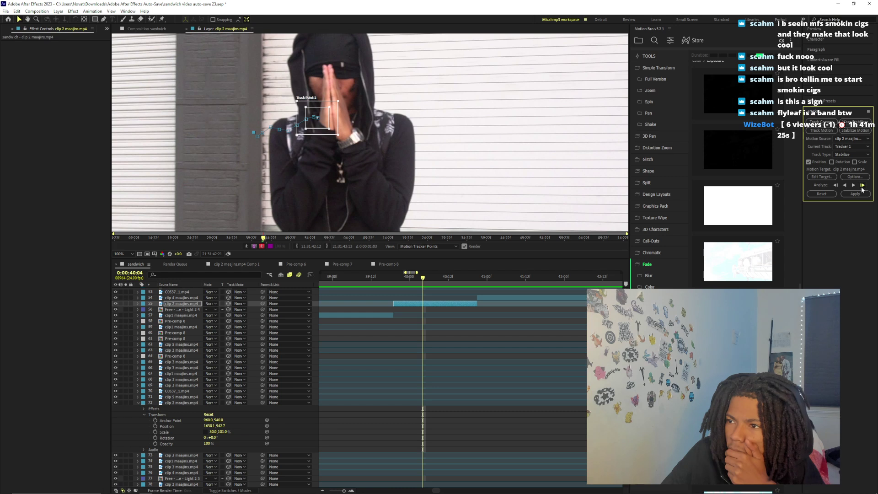
left_click(862, 186)
left_click(862, 187)
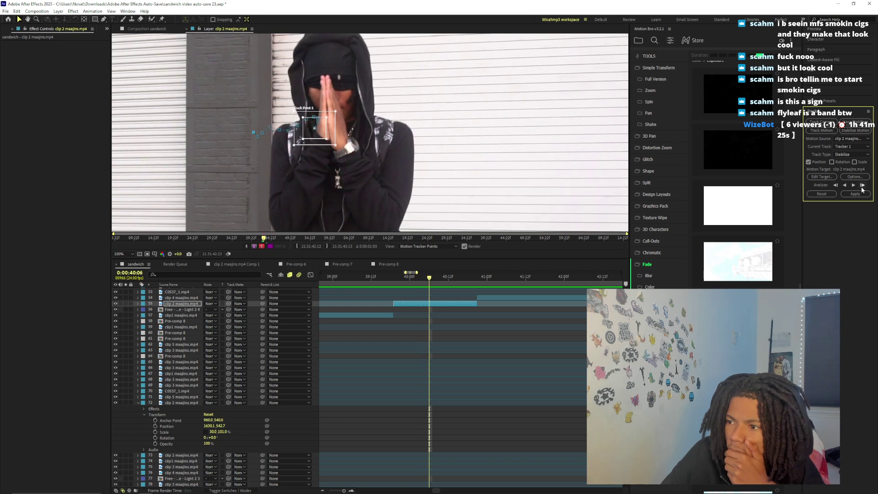
left_click(862, 186)
left_click(862, 186)
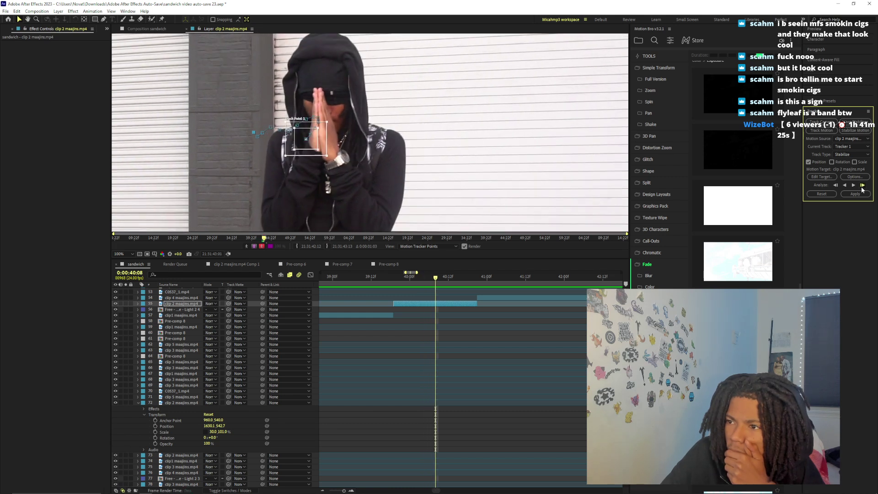
left_click(862, 187)
left_click(862, 187)
left_click(862, 187)
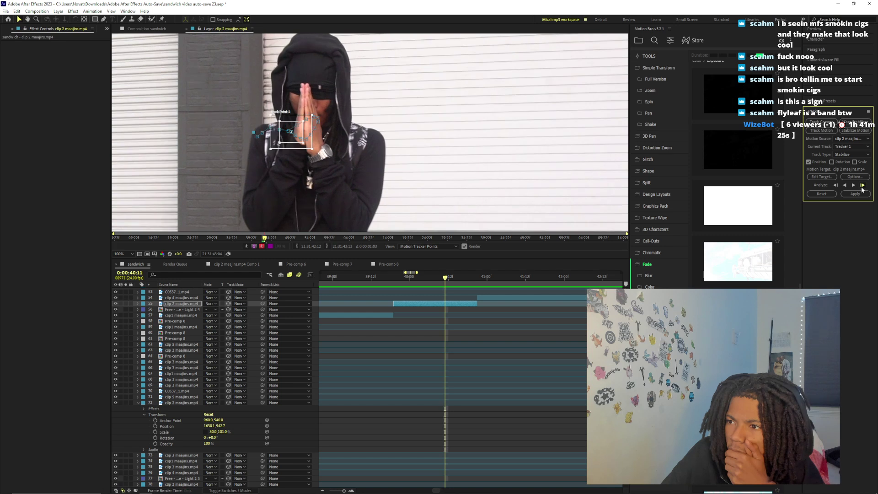
left_click(863, 186)
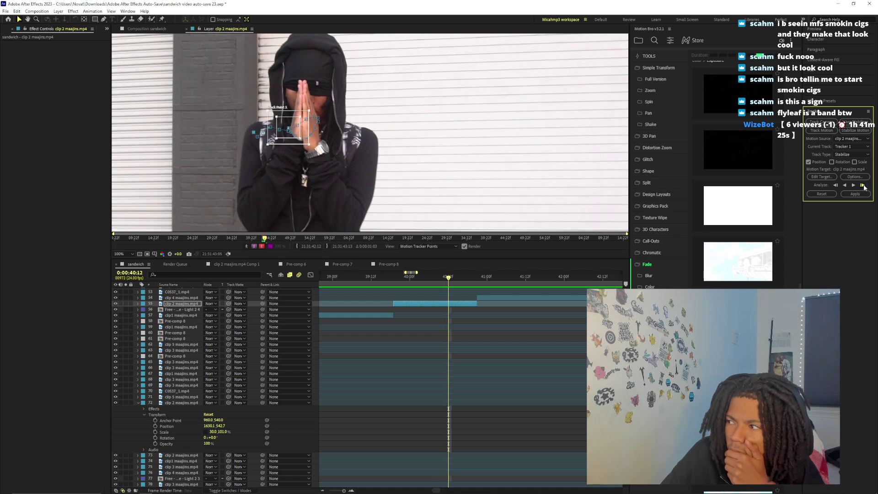
left_click(862, 186)
left_click(862, 187)
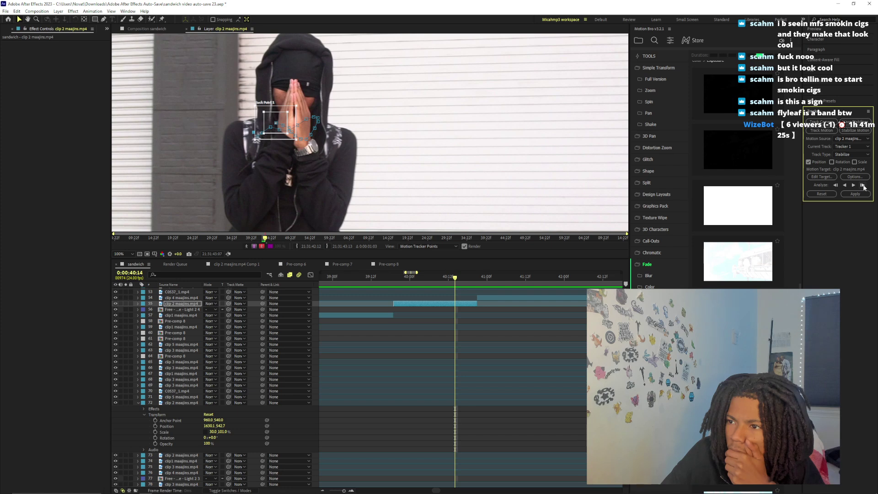
left_click(862, 187)
left_click(863, 186)
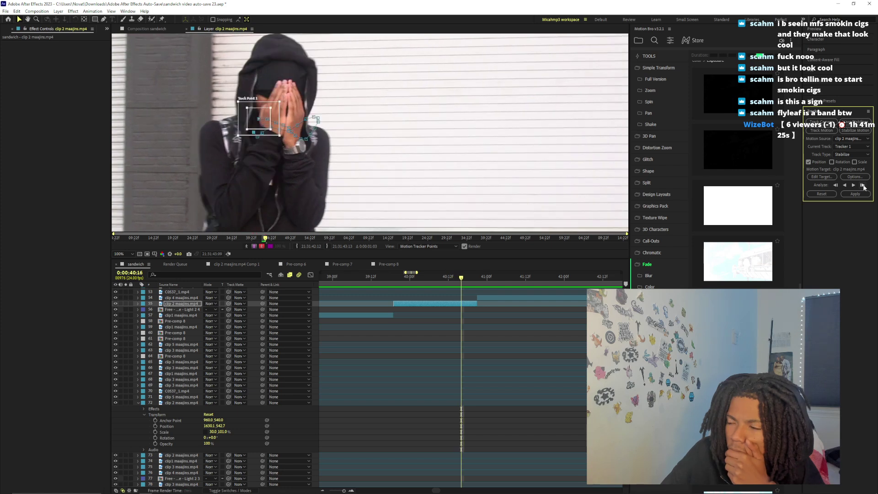
left_click(862, 186)
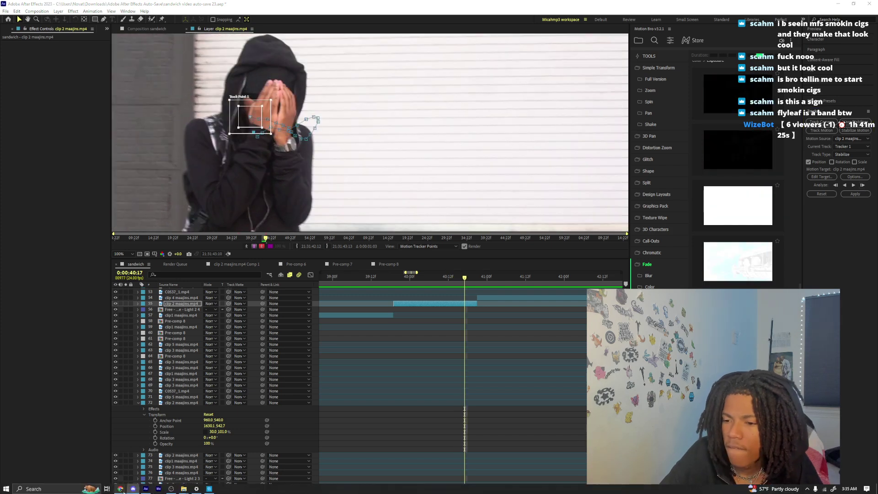
Search SoundCloud for 'maajins', open the profile and 'enjoy the ride.' album, then return to After Effects
mouse_move(120, 489)
left_click(105, 456)
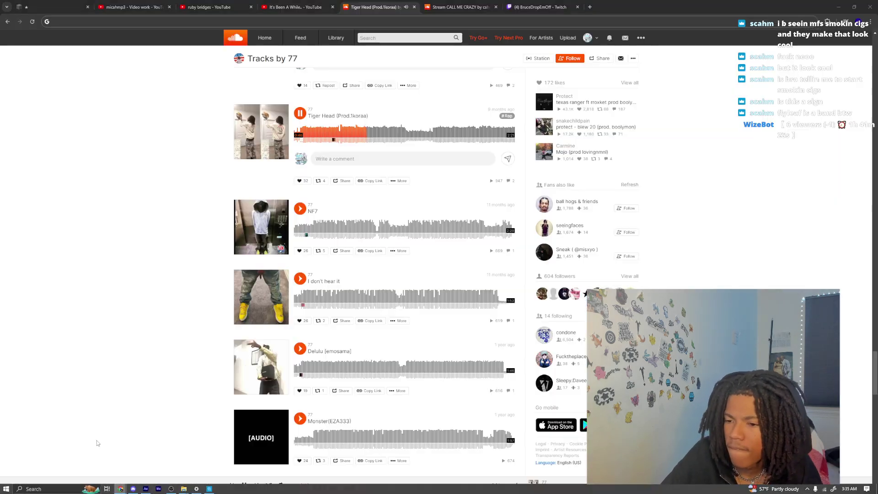
left_click(391, 39)
type("maajins")
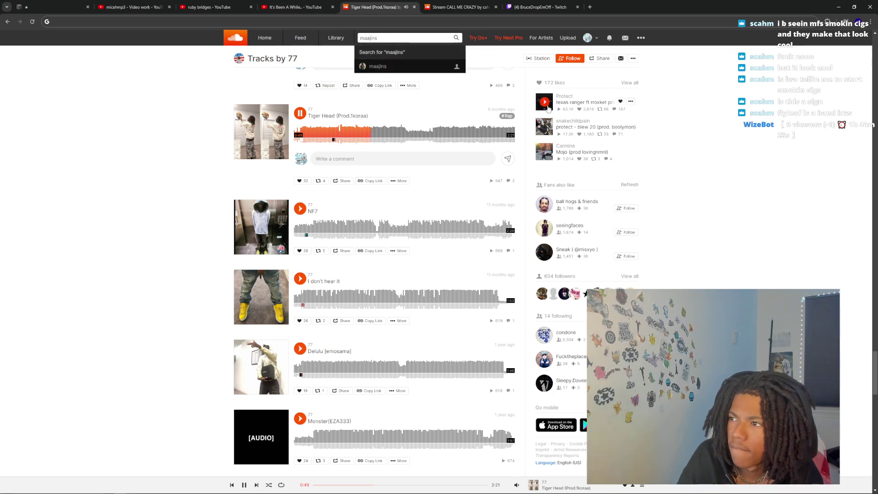
key("Return")
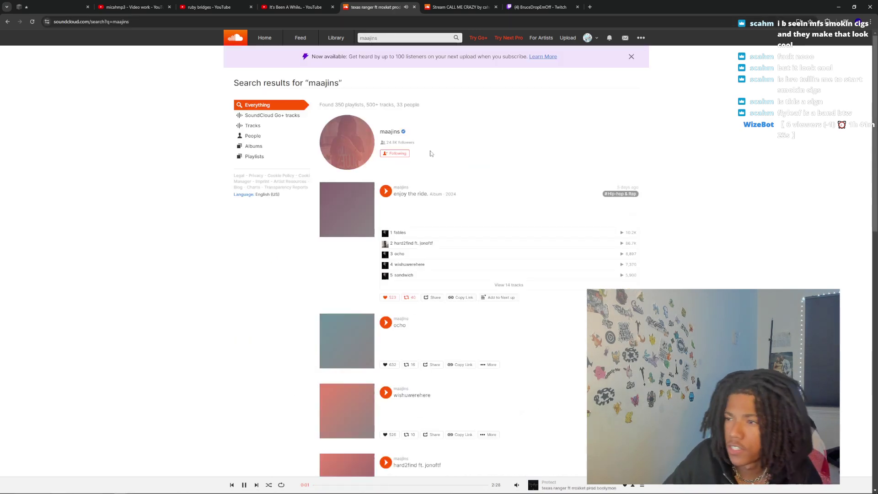
left_click(388, 134)
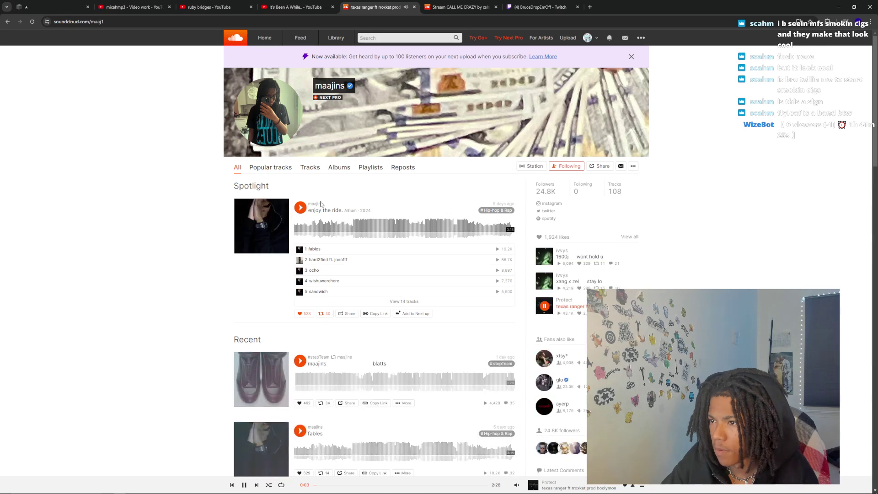
left_click(327, 214)
left_click(147, 490)
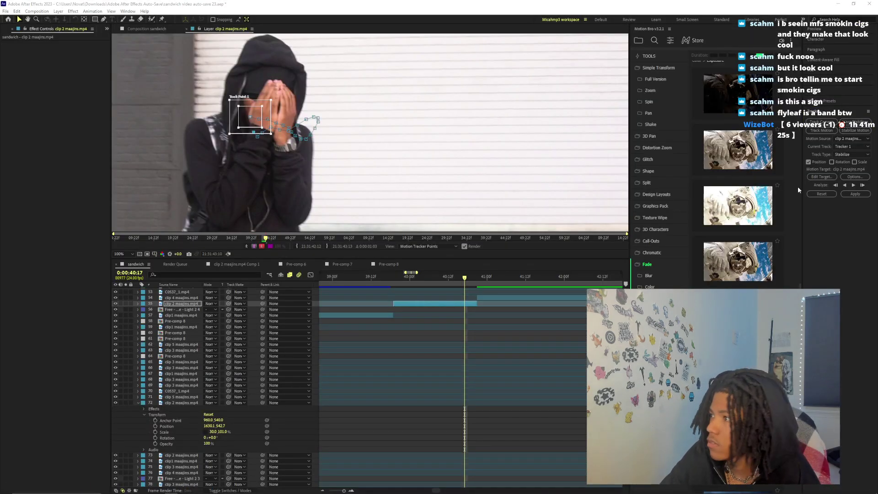
Analyse clip 2's track a few more frames to 40:21 and apply it to the layer
left_click(863, 185)
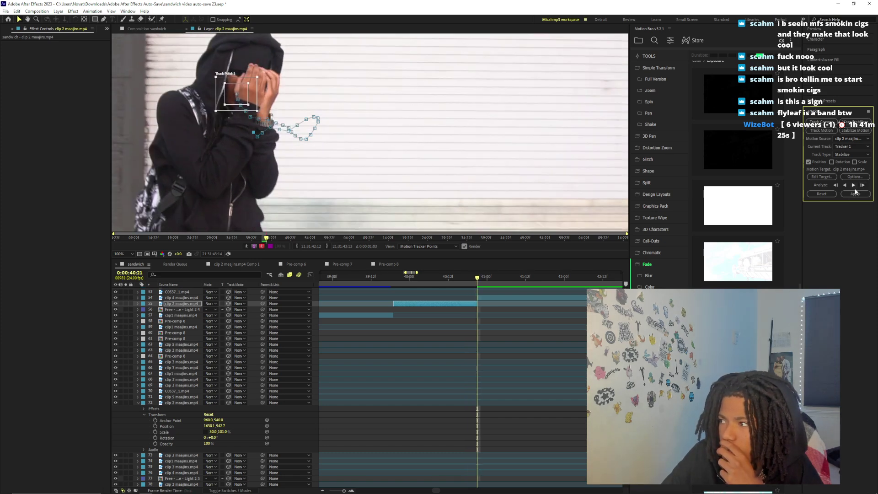
left_click(855, 193)
left_click(432, 258)
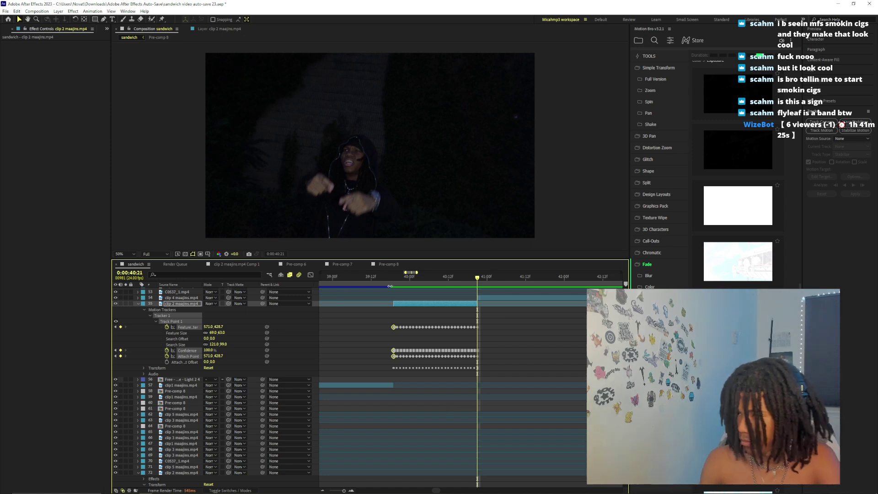
Preview the stabilized clip 2 from 39:15 and reveal its Transform properties
left_click_drag(392, 278, 381, 278)
key("space")
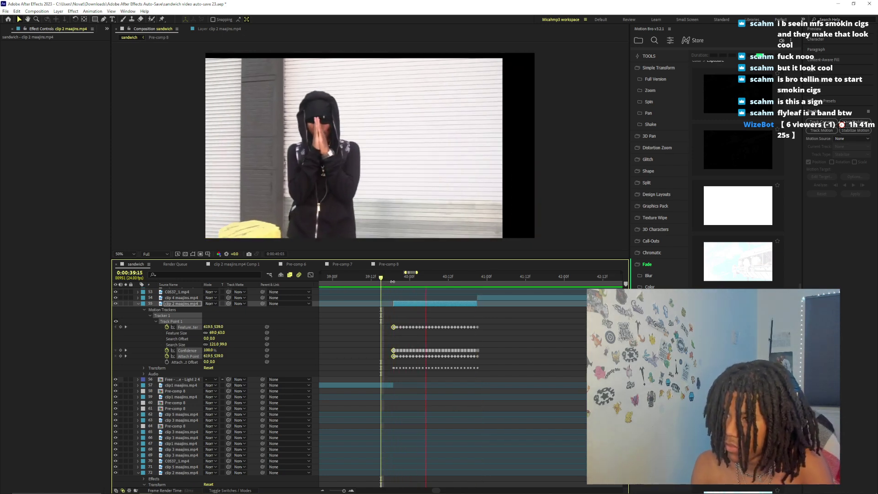
left_click(451, 277)
left_click(138, 304)
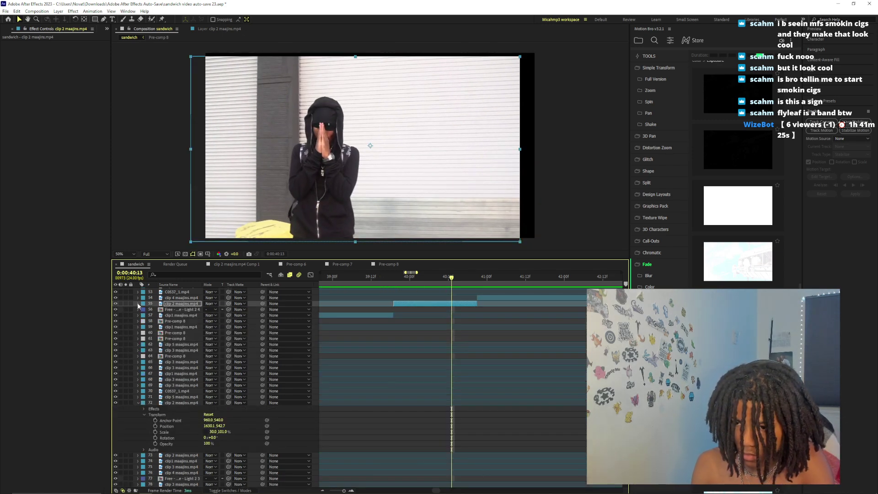
left_click(138, 304)
left_click(144, 368)
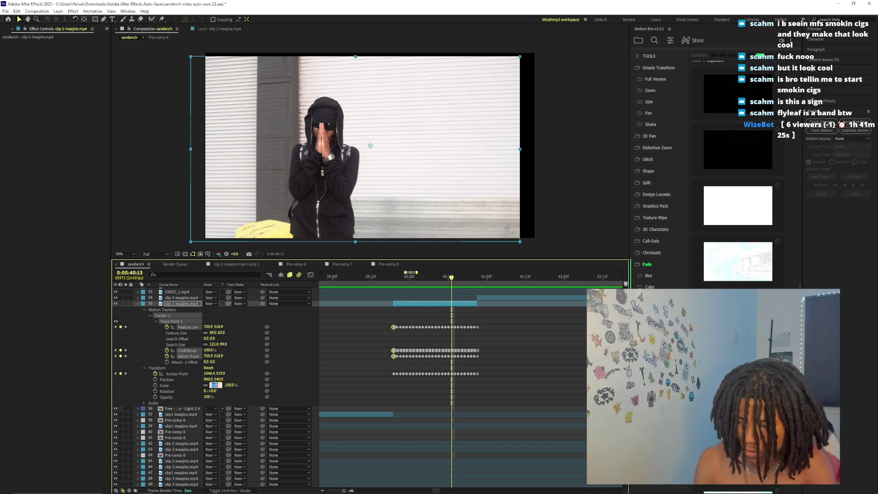
Try clip 2 at 250% then 225% scale, shift it right and down, and preview from 39:06
key("Return")
key("comma")
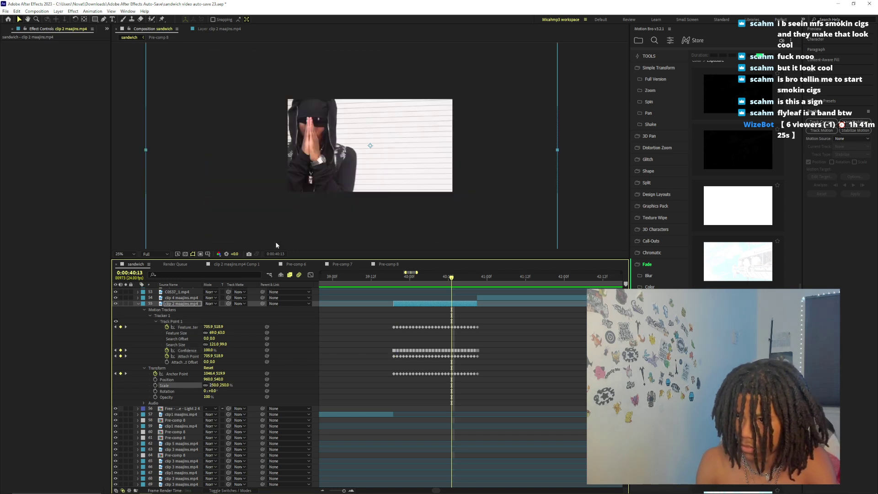
type("225")
key("Return")
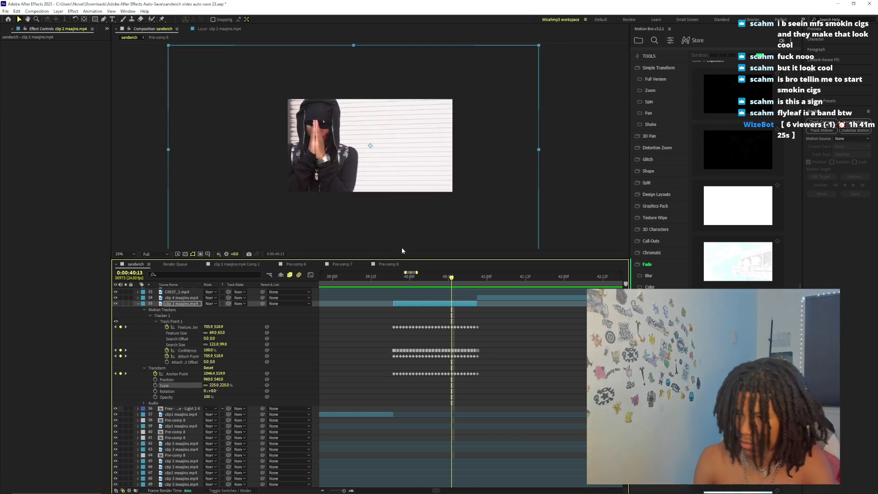
left_click_drag(324, 168, 365, 182)
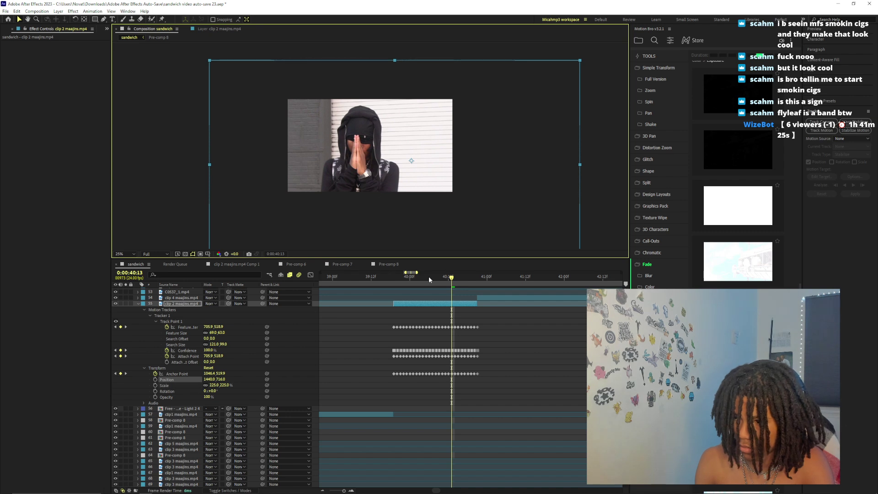
left_click_drag(388, 279, 350, 288)
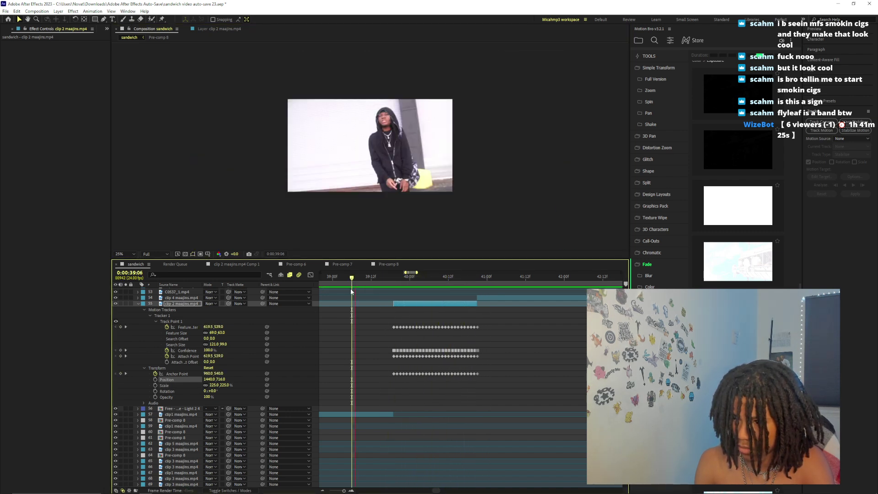
key("space")
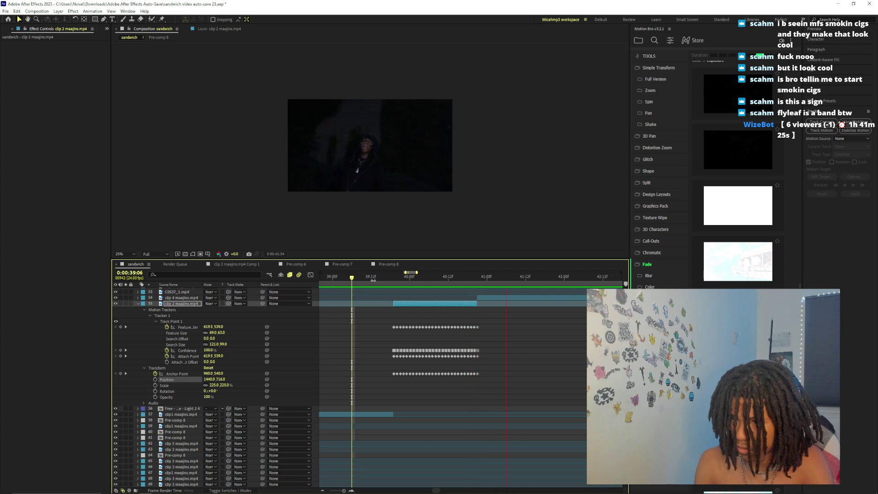
left_click(365, 279)
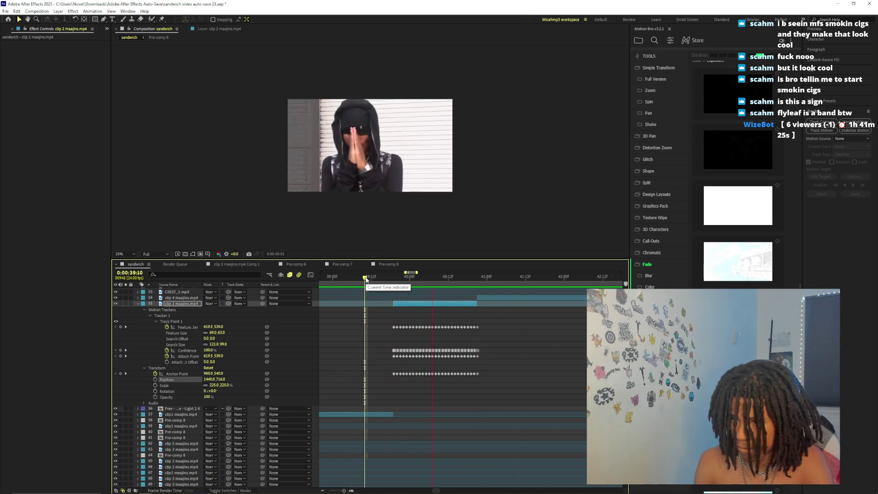
key("space")
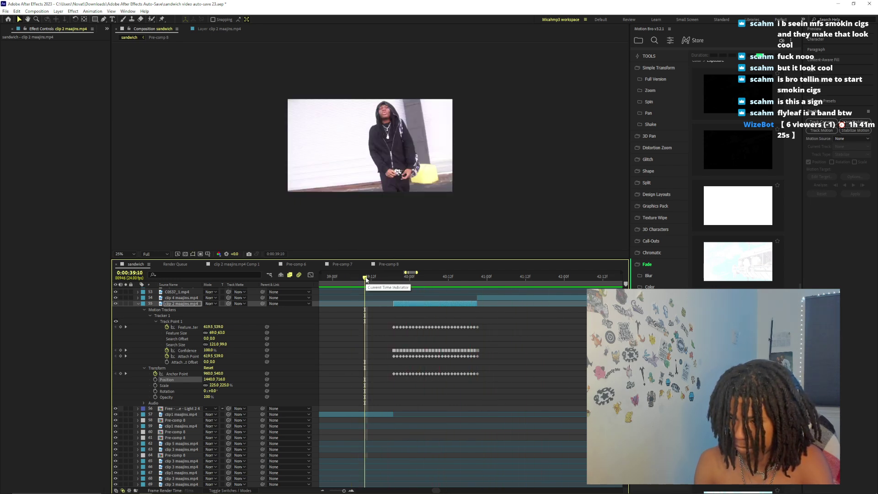
key("space")
key("space")
Turn off motion blur on clip 2 while previewing from 39:19
left_click(238, 490)
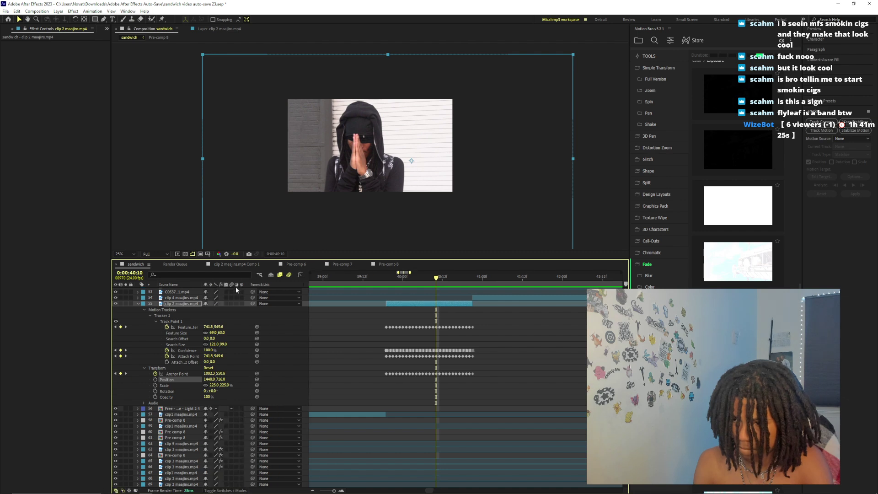
left_click(386, 280)
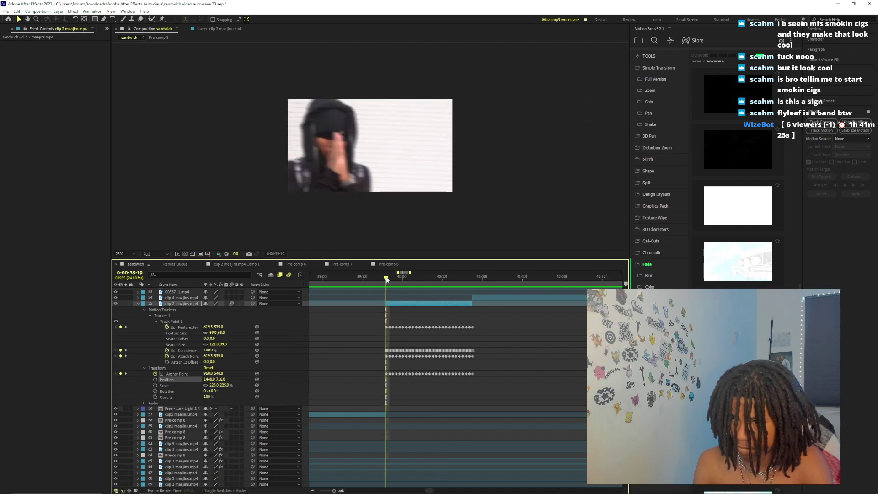
key("space")
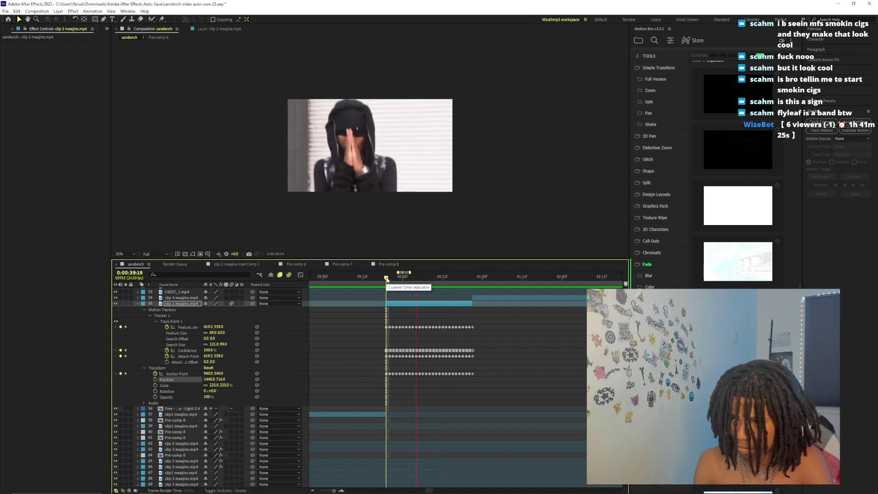
left_click(231, 303)
key("j")
key("j")
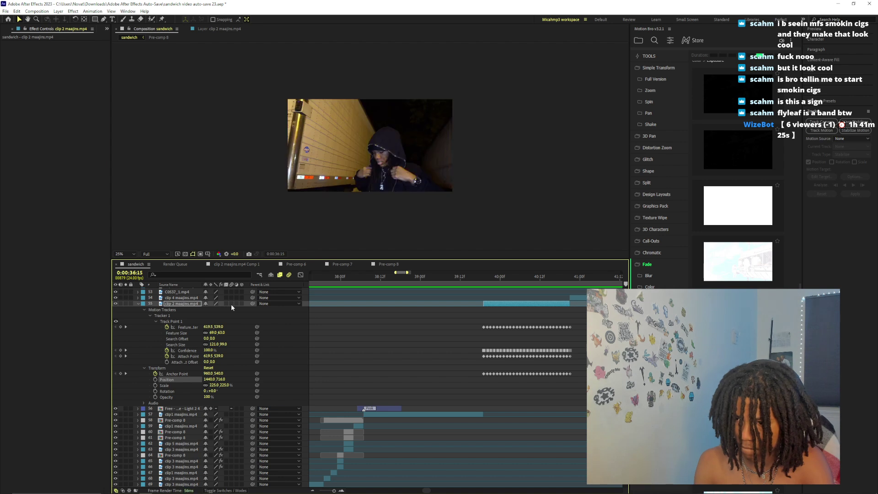
At 39:19, try clip 2 at 175% and 150% scale, positioned at 1544, 684
left_click(481, 278)
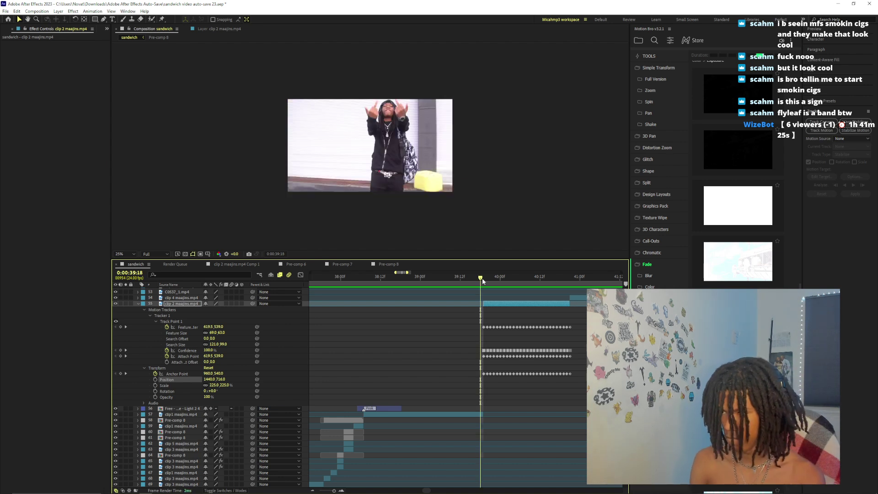
left_click(484, 280)
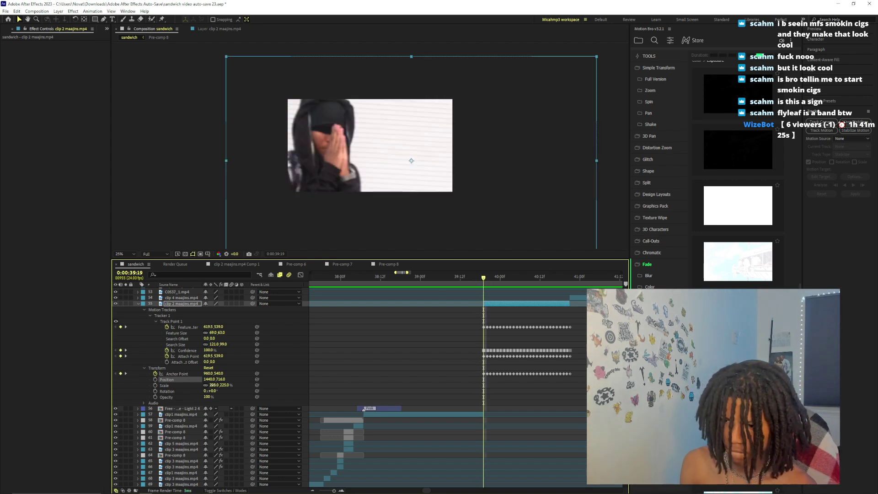
type("175")
key("Return")
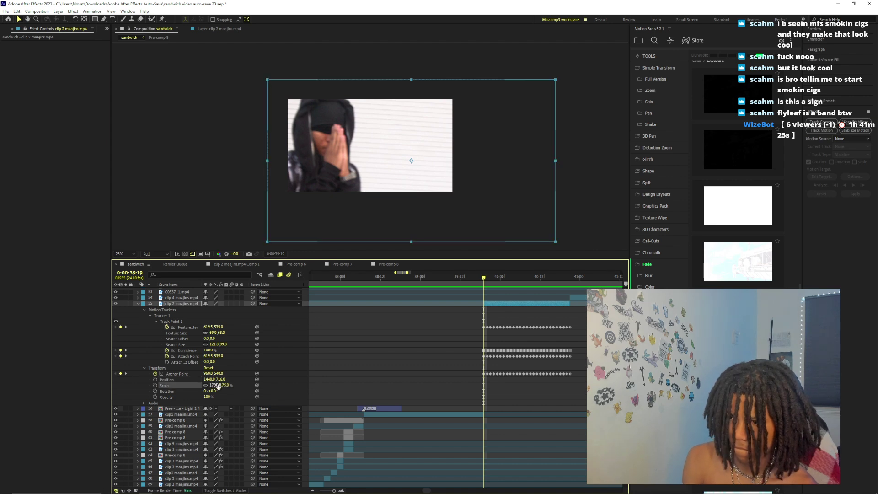
mouse_move(348, 150)
left_mouse_down()
mouse_move(357, 147)
mouse_move(356, 162)
left_mouse_up()
left_click(212, 386)
type("150")
key("Return")
Move clip 2 to position 1404, 672 and set its scale back to 175%
key("space")
left_click_drag(482, 280, 492, 281)
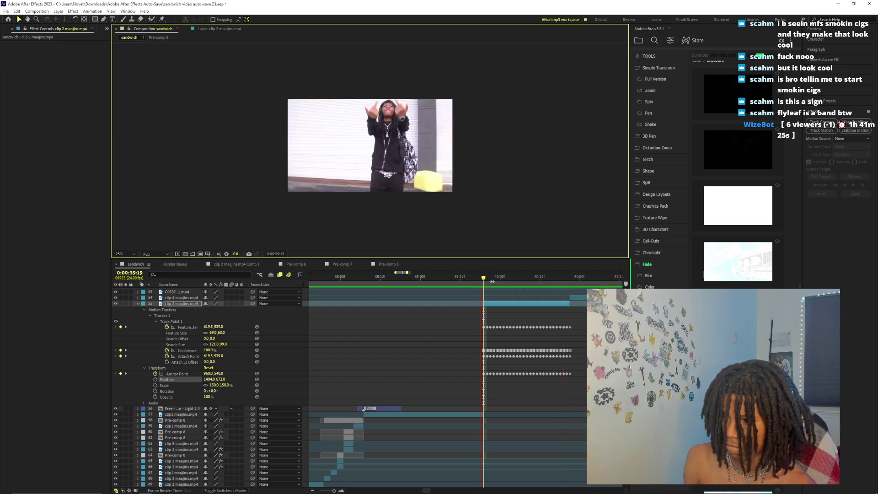
key("space")
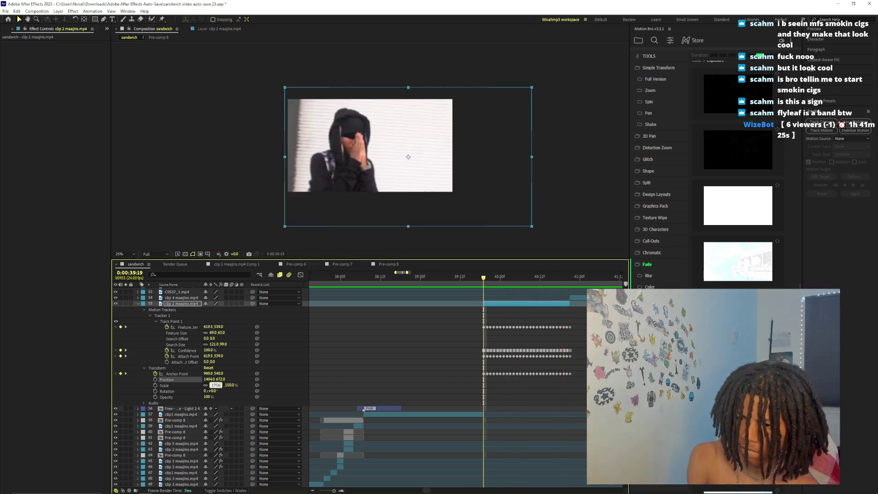
type("175")
key("Return")
key("space")
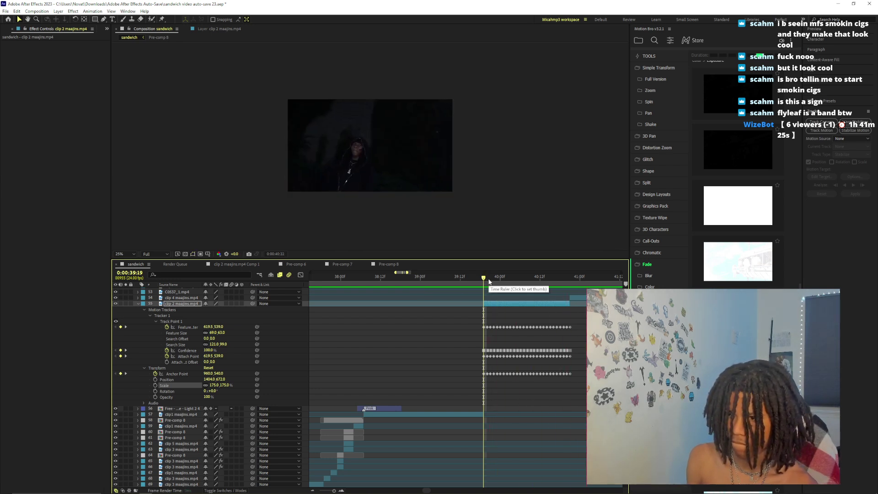
Check frames 39:12 through 40:21, then select the clip 4 maajins layer
left_click(462, 277)
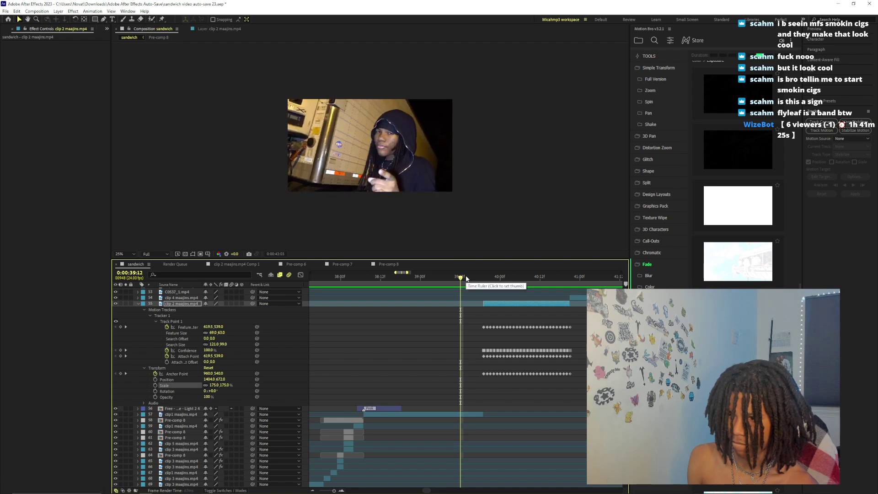
left_click(467, 277)
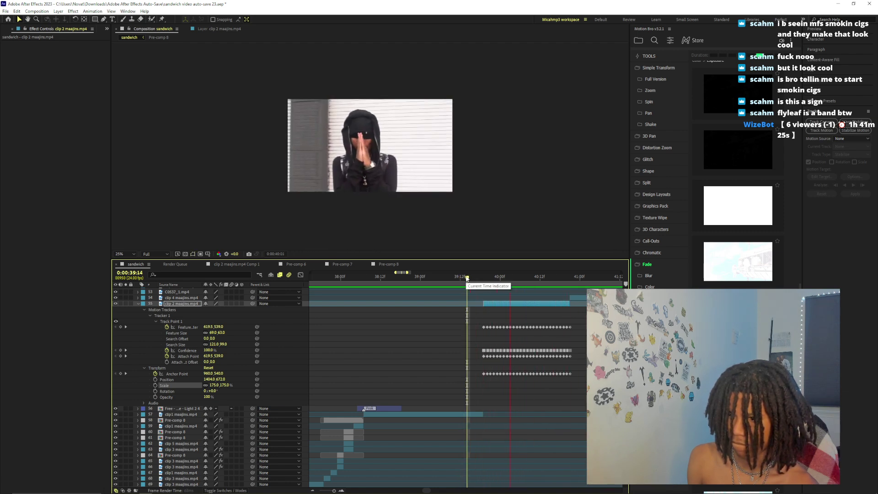
left_click(569, 279)
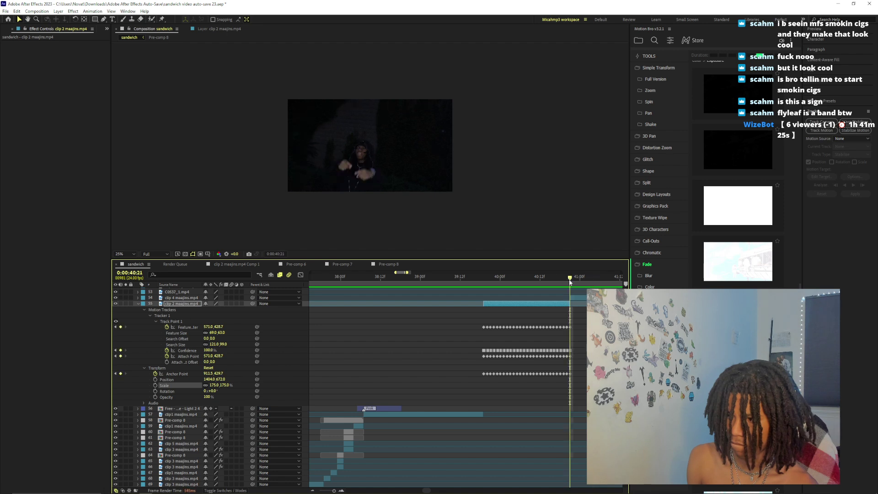
left_click_drag(332, 490, 334, 491)
left_click(481, 298)
scroll(387, 183, "up", 2)
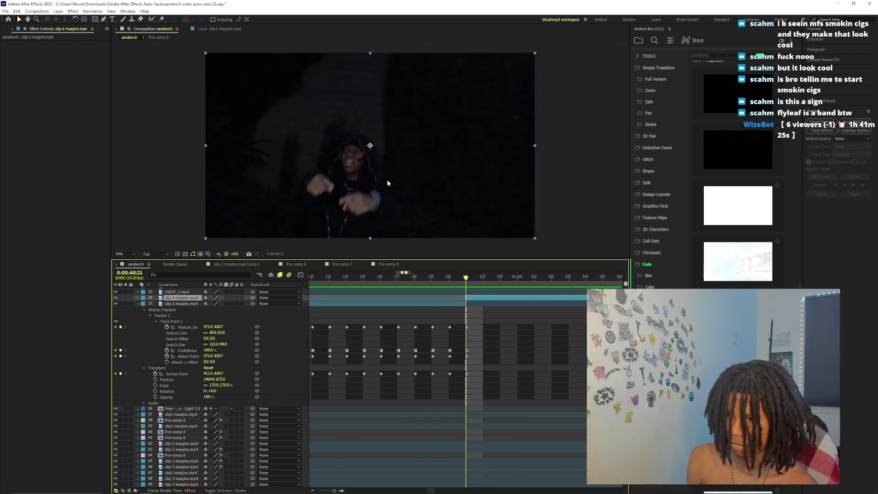
Scale clip 4 to about 293%, raise it, start it earlier, and move its Scale keyframe to 40:18
left_click(138, 298)
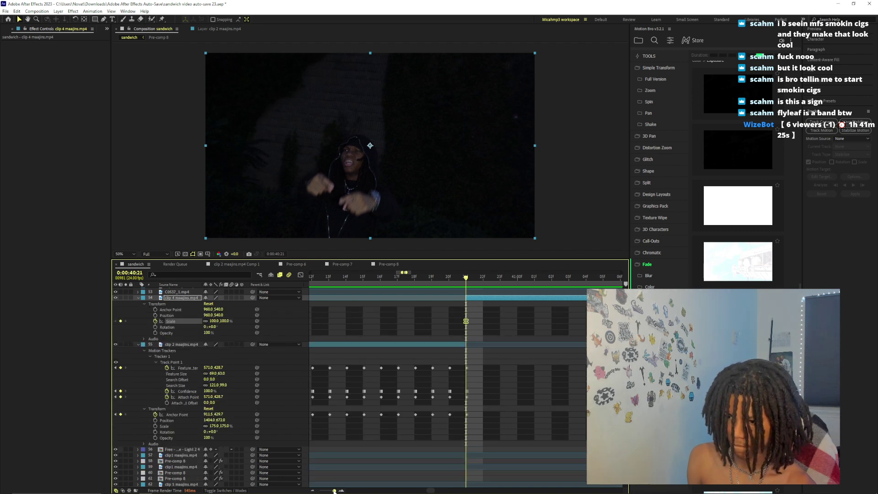
left_click_drag(334, 491, 332, 491)
left_click_drag(466, 321, 486, 323)
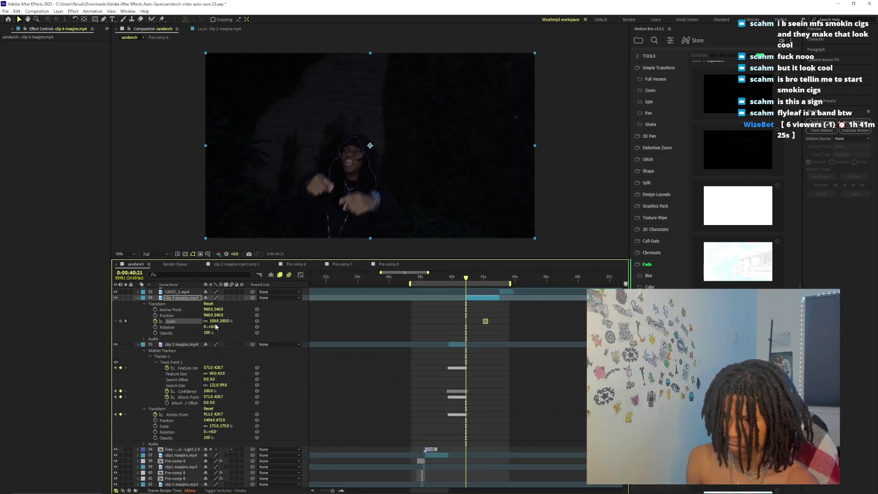
left_click_drag(244, 319, 265, 316)
scroll(338, 168, "down", 2)
left_click_drag(356, 196, 368, 133)
left_click_drag(213, 322, 234, 322)
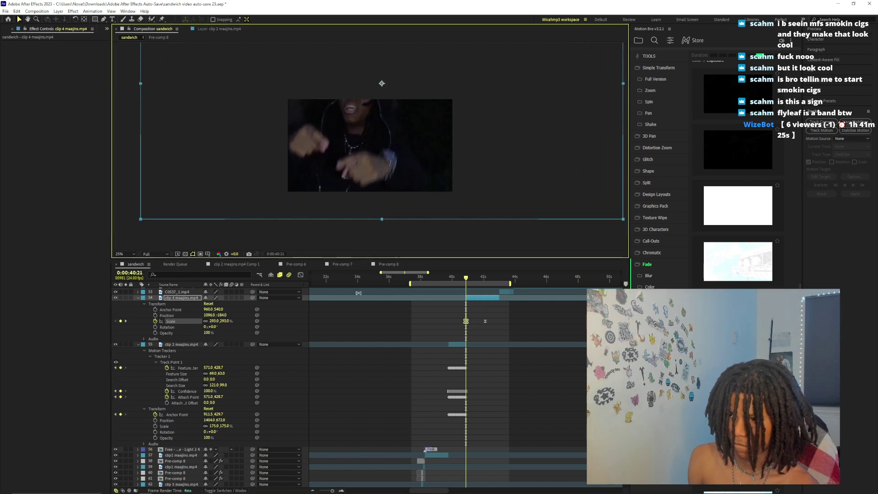
left_click_drag(335, 492, 338, 492)
left_click_drag(470, 298, 357, 297)
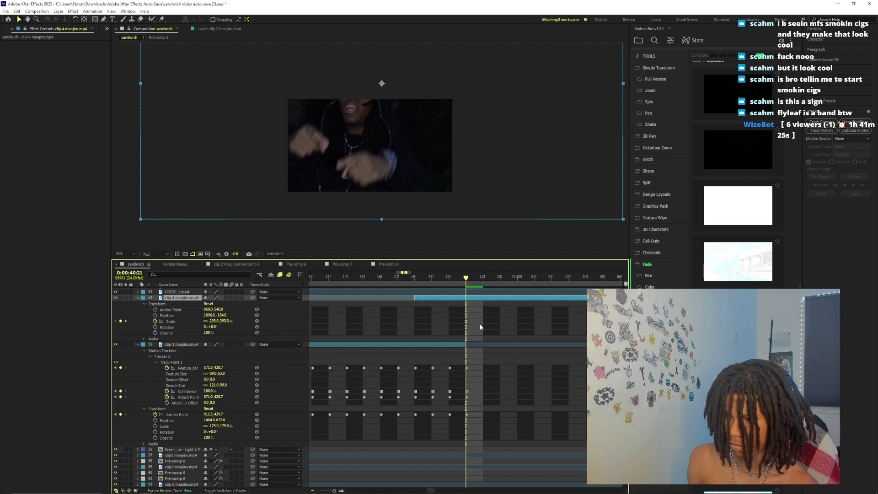
left_click_drag(465, 321, 414, 321)
At 40:18, add a Position keyframe on clip 4 with Y at 268
left_click(415, 276)
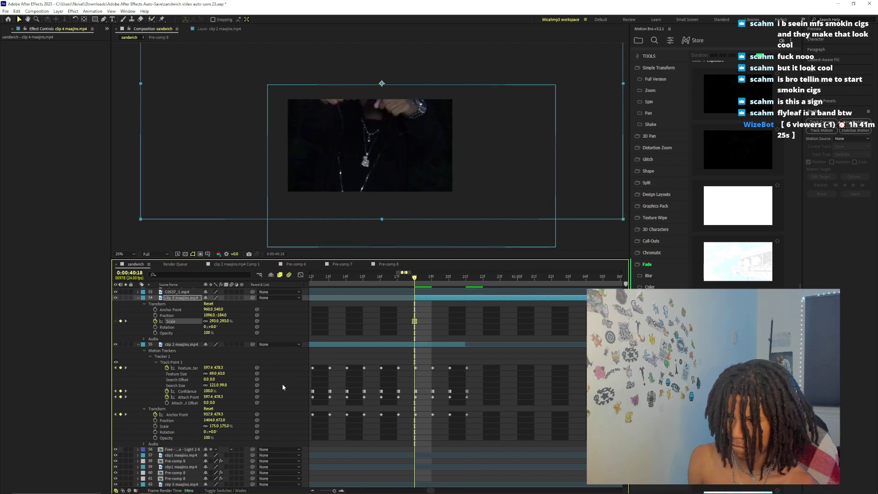
left_click(373, 138)
left_click_drag(369, 157, 369, 183)
key("ctrl+z")
left_click(155, 315)
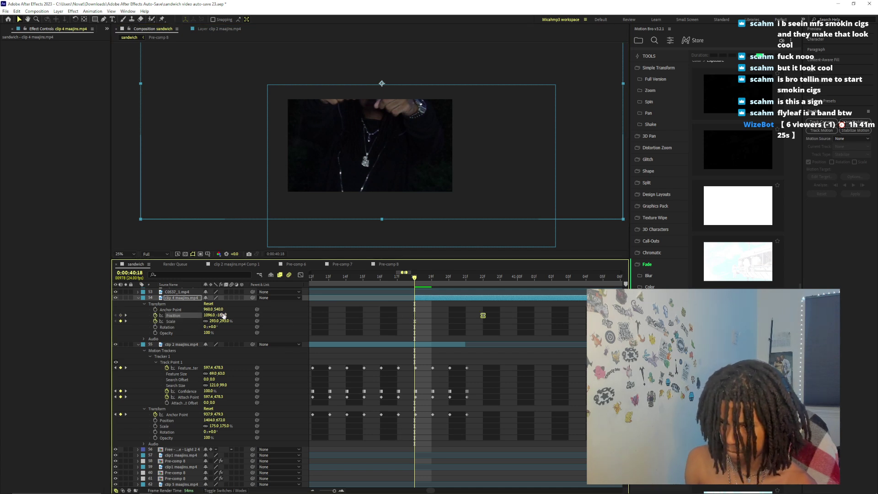
left_click_drag(224, 316, 385, 310)
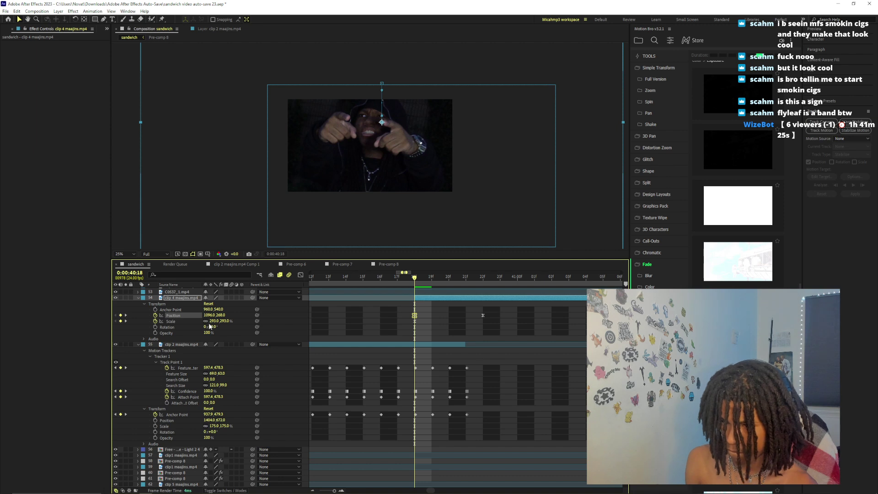
Keep clip 4's scale at 278.6% at 40:22 and set 0% opacity at 40:18, then preview
left_click_drag(466, 277, 483, 277)
type("1")
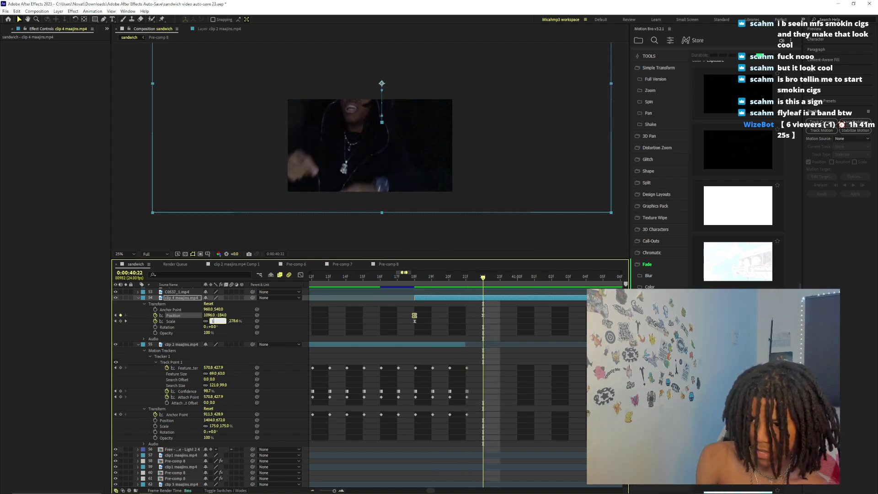
type("00")
key("Return")
key("ctrl+z")
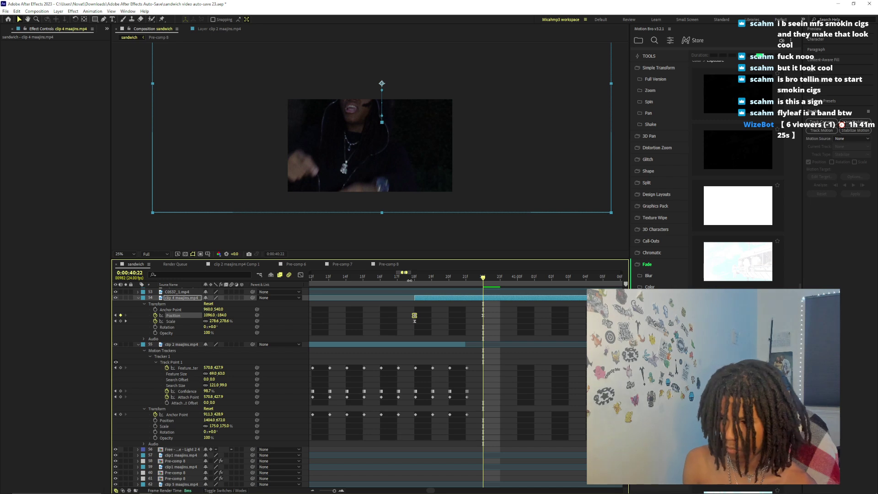
left_click(417, 278)
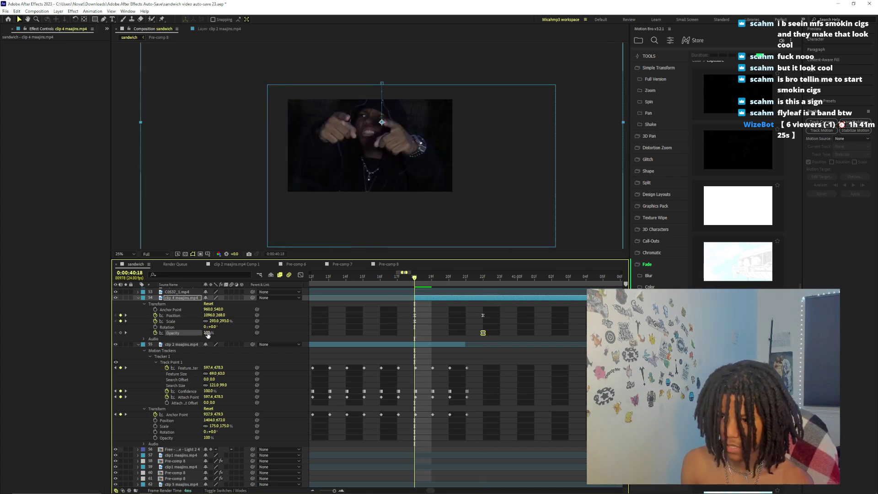
key("Return")
key("space")
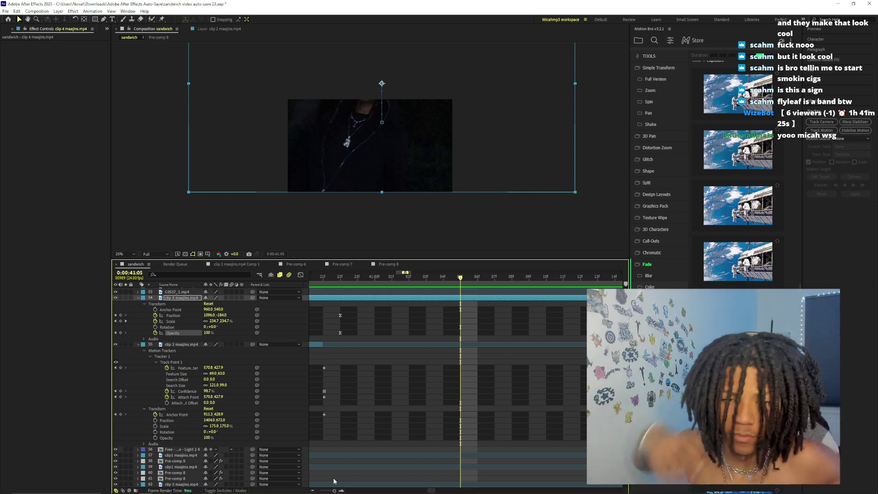
At 40:22, set clip 4's position to 960, 540, then raise it to Y 8
left_click_drag(335, 491, 333, 492)
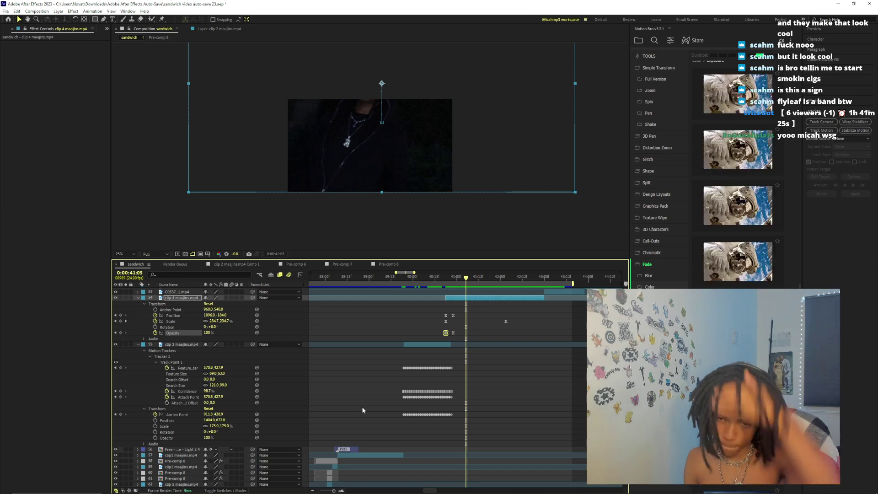
left_click(502, 278)
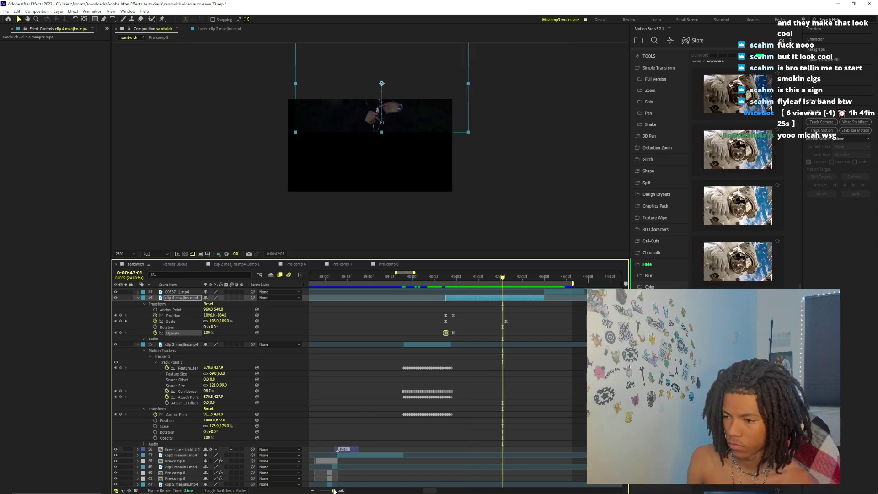
left_click_drag(334, 491, 335, 491)
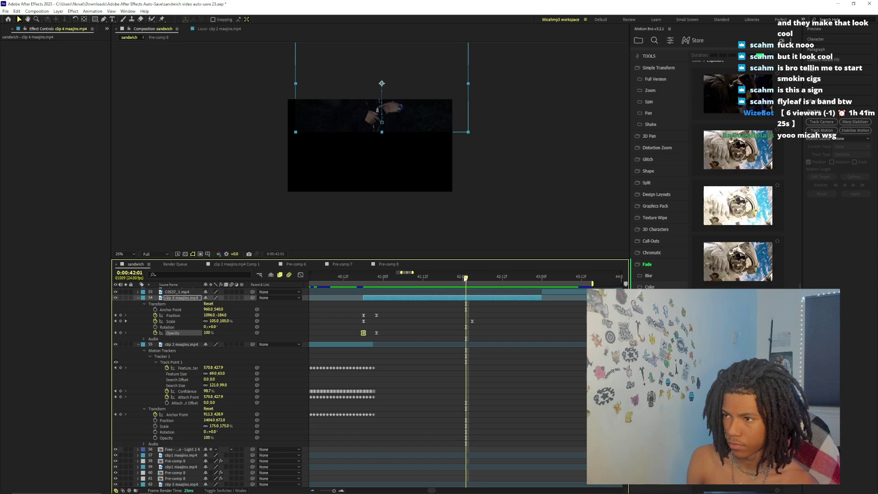
left_click_drag(465, 277, 378, 277)
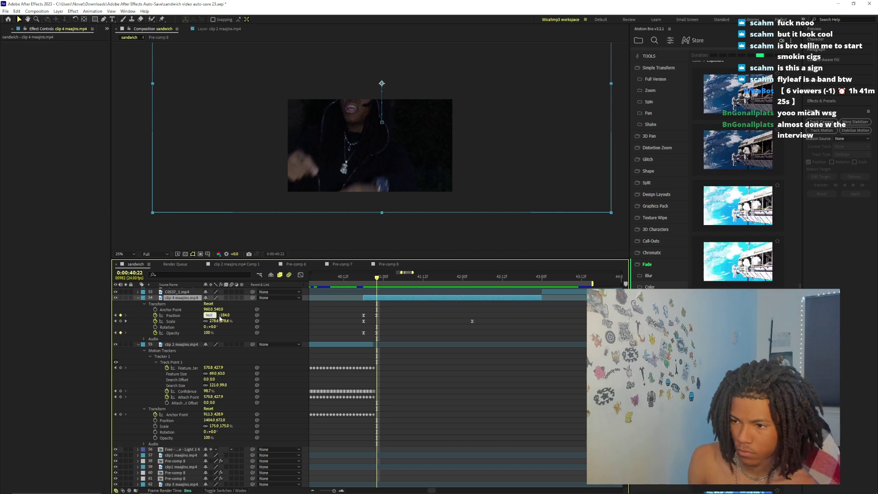
left_click(224, 315)
type("540")
key("Return")
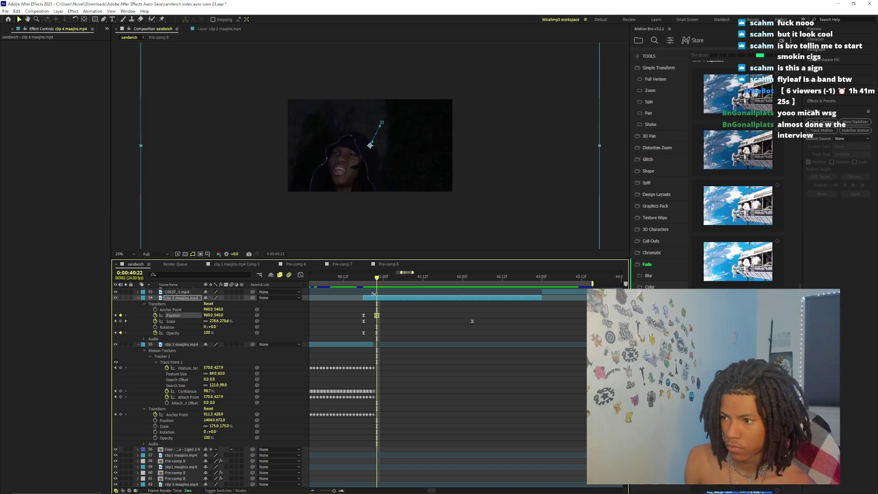
mouse_move(364, 279)
left_mouse_down()
mouse_move(376, 279)
mouse_move(364, 286)
left_mouse_up()
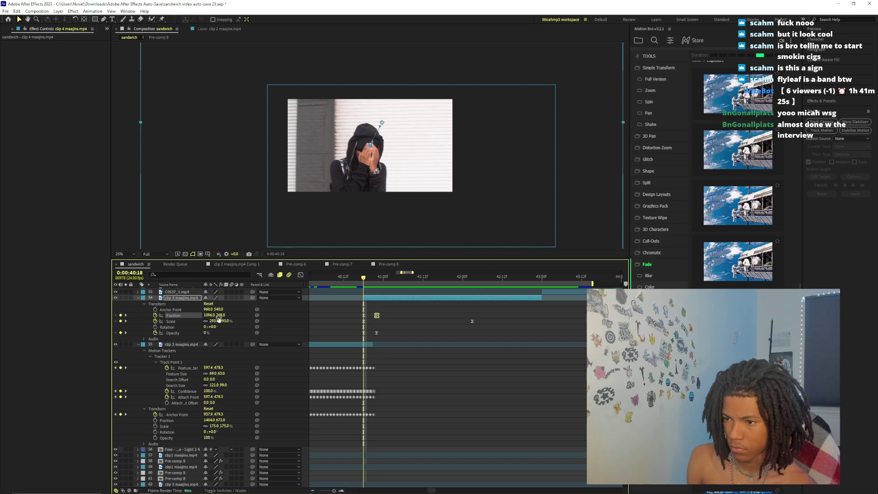
left_click_drag(219, 316, 211, 316)
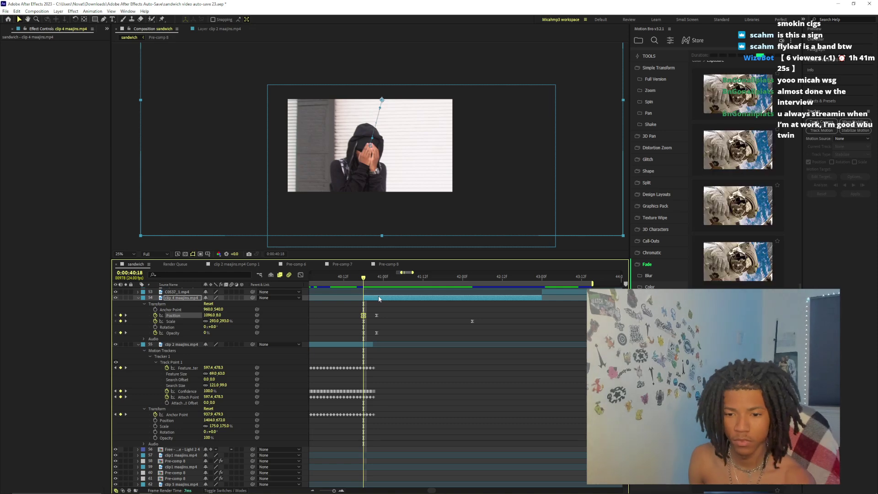
Move clip 4 higher at 40:22 and preview the zoom from 40:08 to 40:21
left_click_drag(358, 278, 544, 321)
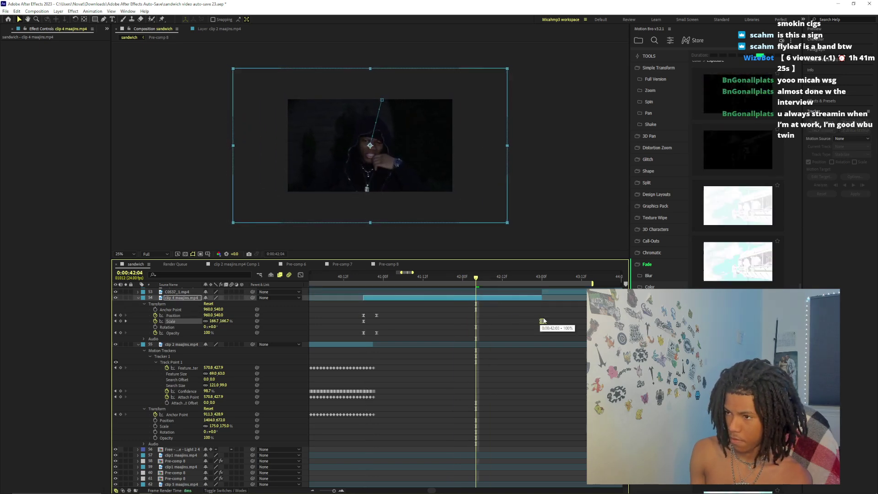
left_click(364, 278)
key("space")
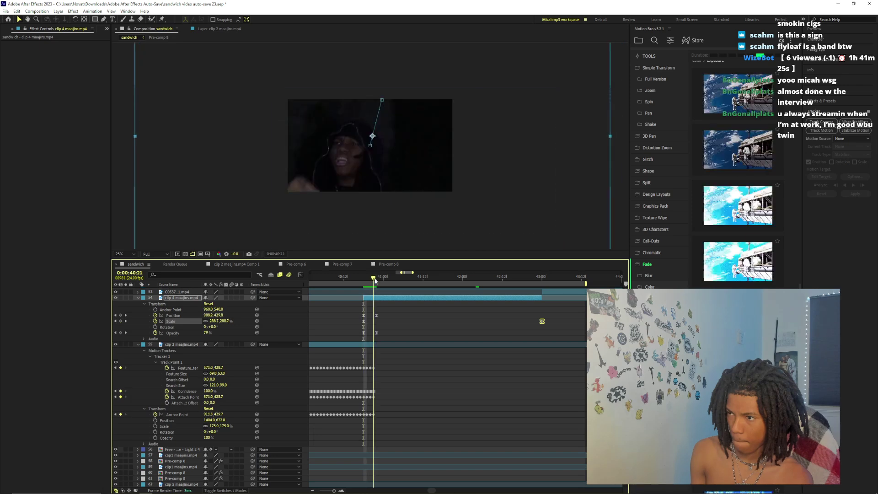
left_click(378, 280)
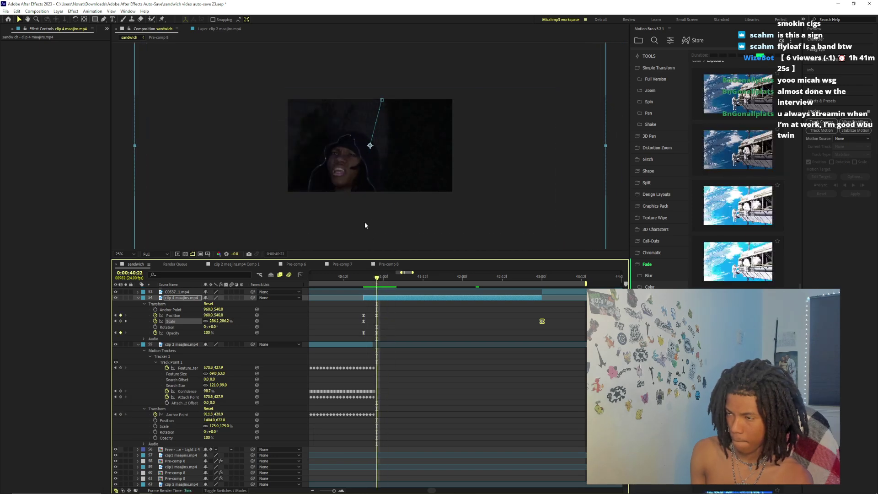
left_click_drag(368, 180, 382, 125)
key("space")
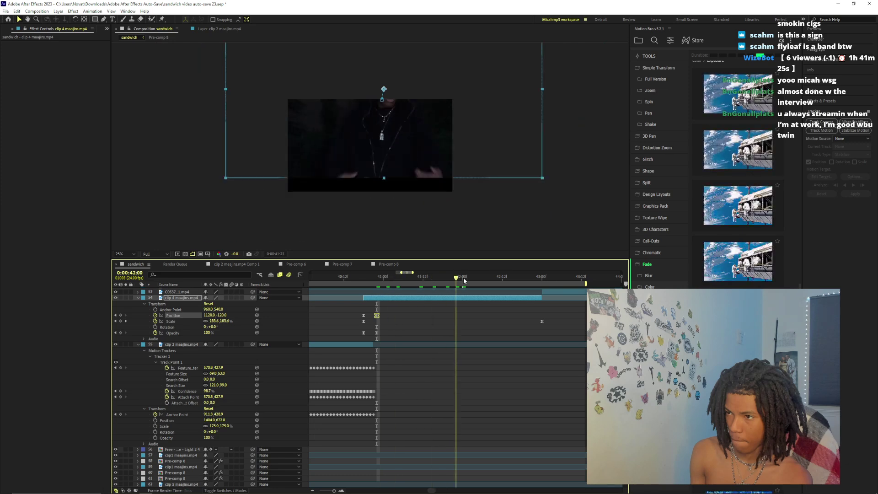
left_click_drag(381, 283, 366, 281)
left_click(330, 280)
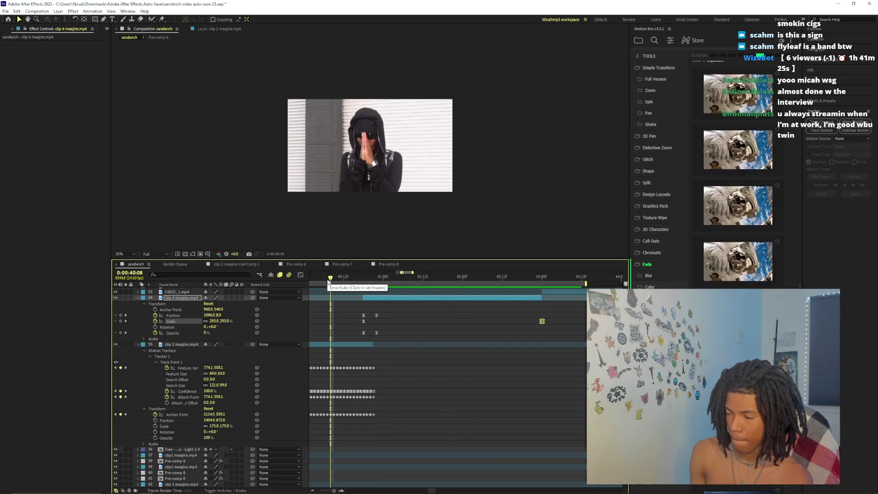
key("space")
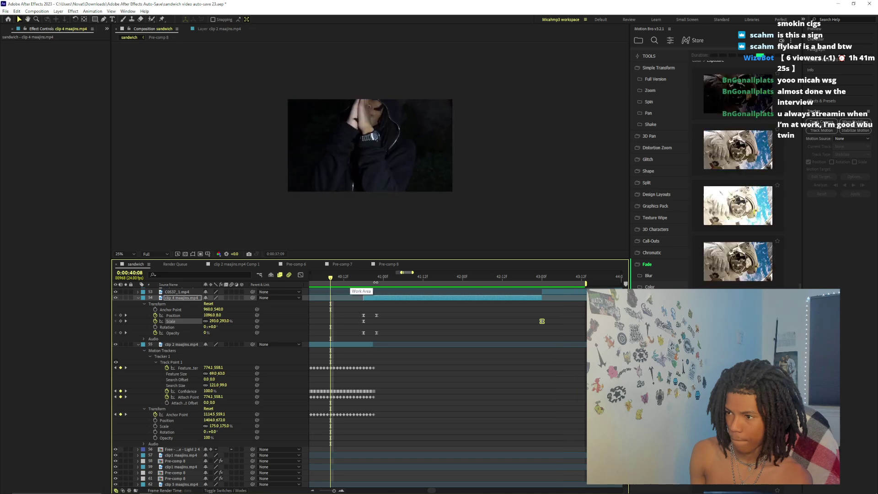
left_click(373, 283)
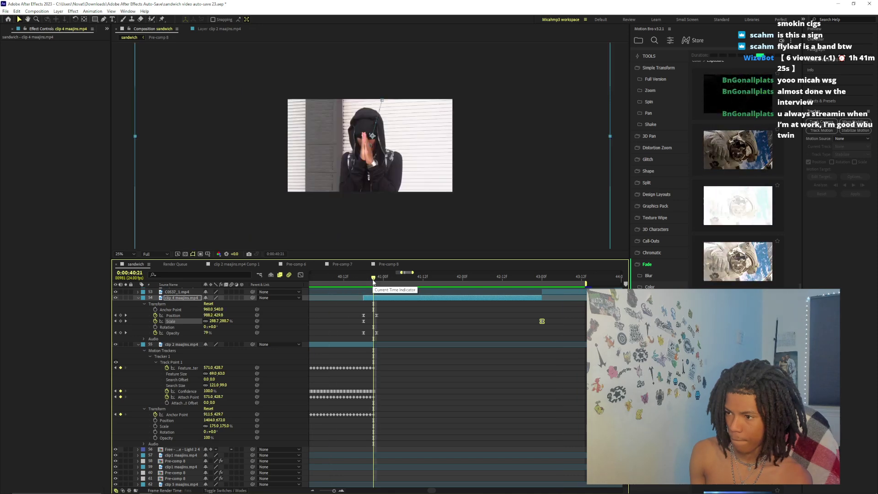
Reset clip 4's transform from the viewer context menu, then zoom out and return to 0:00:00:00
right_click(372, 302)
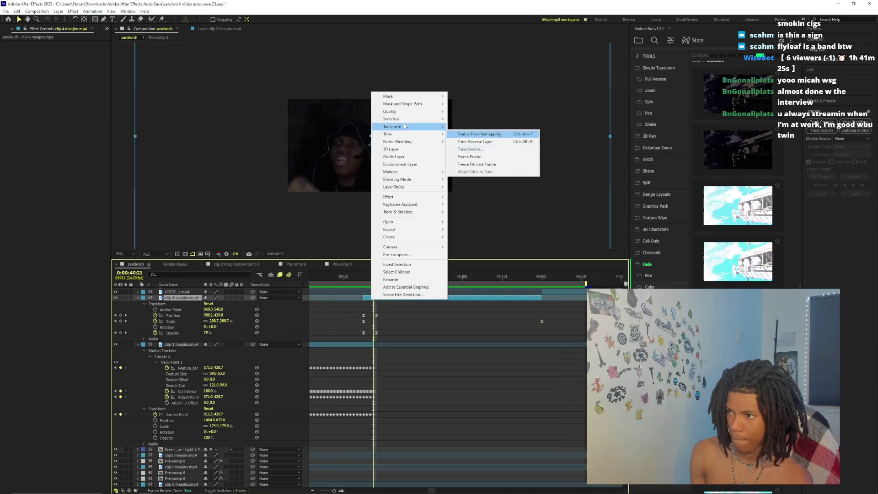
left_click(467, 127)
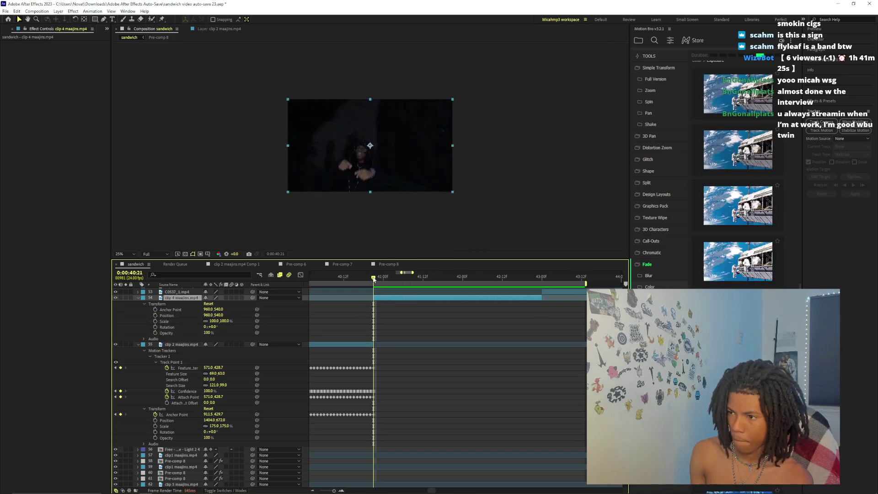
left_click_drag(373, 279, 350, 279)
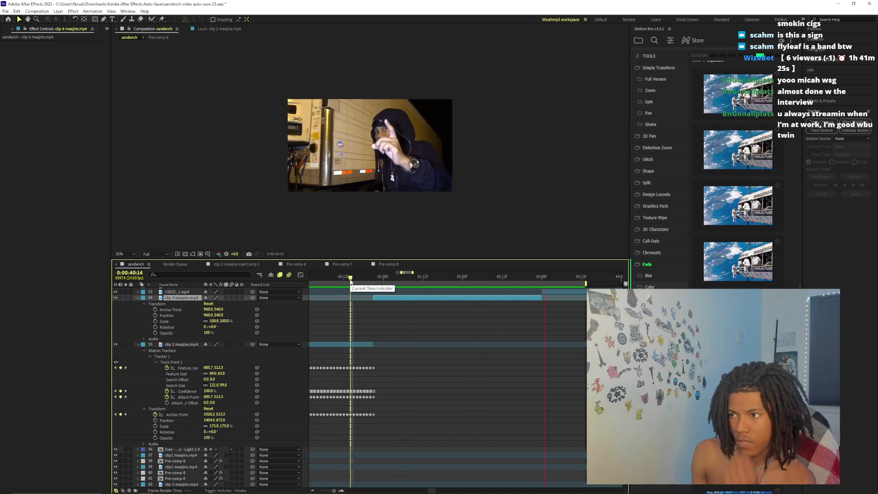
left_click_drag(334, 491, 324, 491)
left_click_drag(318, 279, 259, 282)
scroll(339, 310, "down", 15)
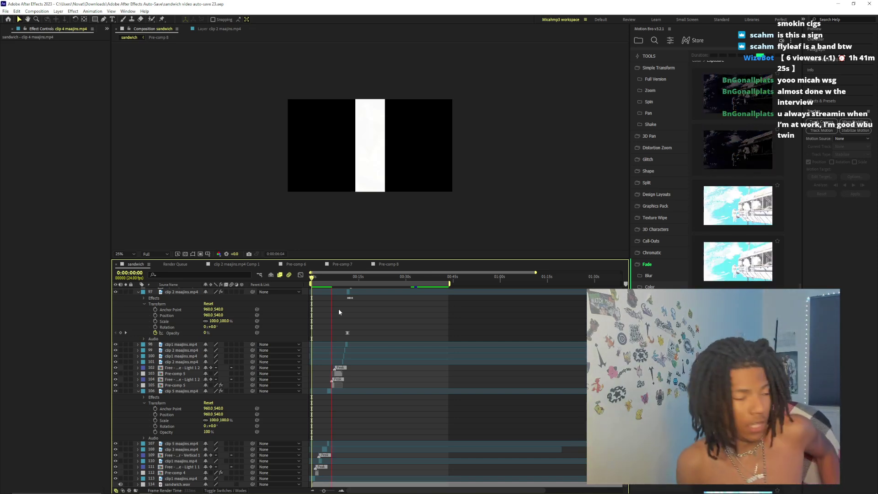
Zoom the timeline to the first ten seconds and preview from 0:00:03:18
key("space")
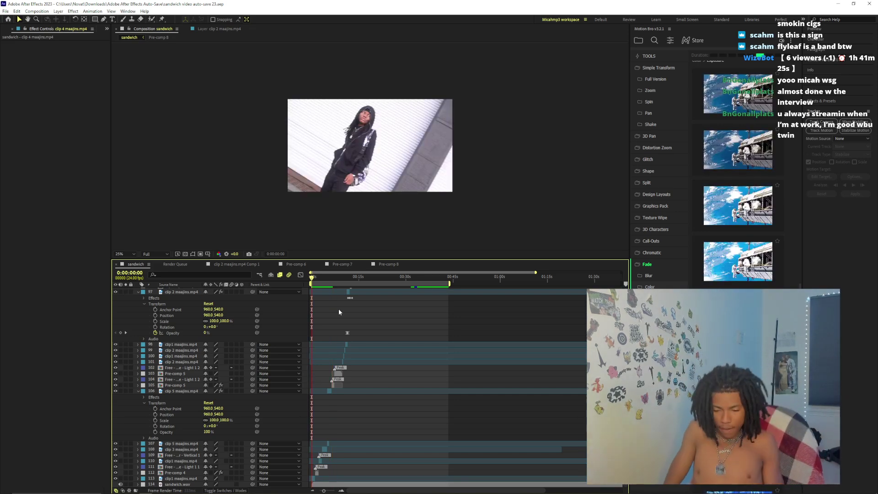
key("space")
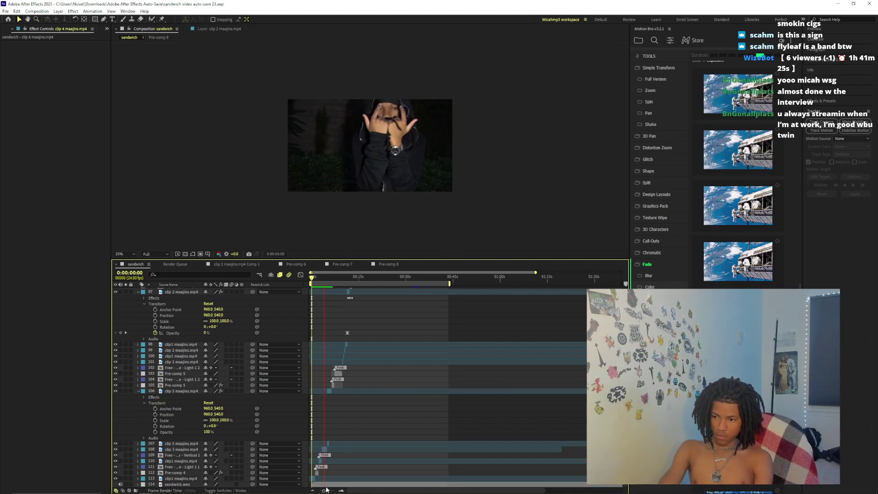
left_click_drag(326, 489, 333, 489)
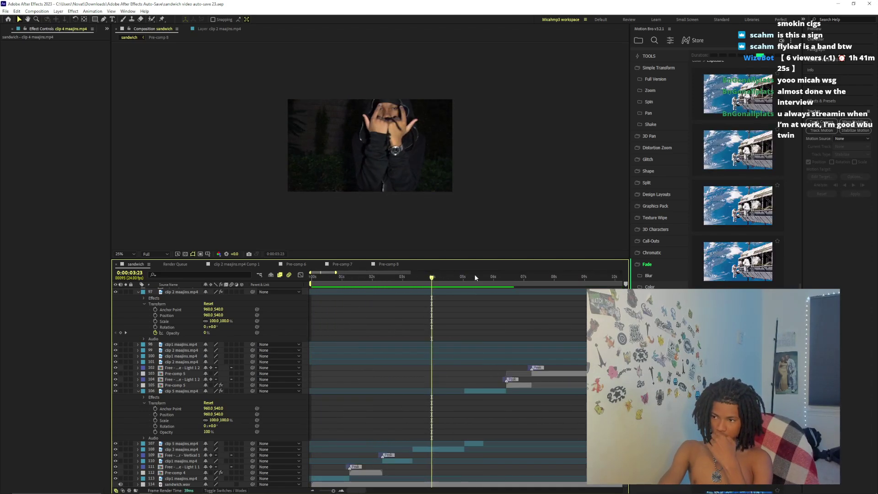
left_click_drag(435, 281, 428, 328)
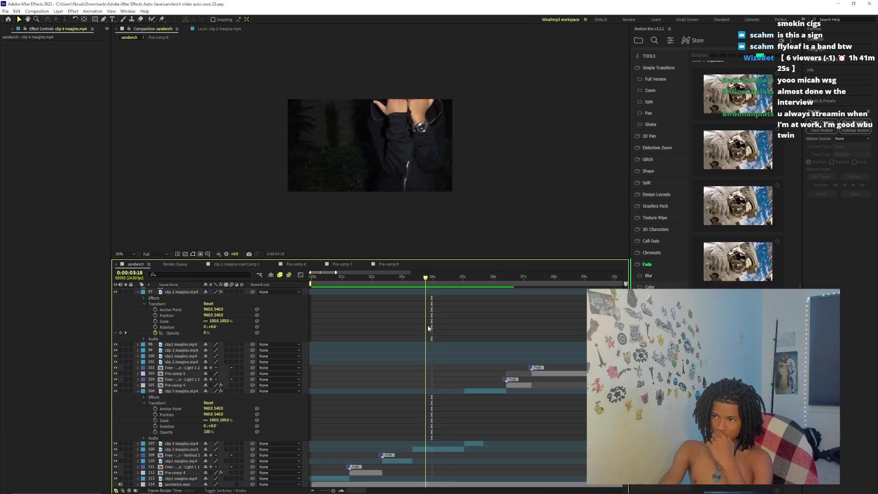
left_click(438, 449)
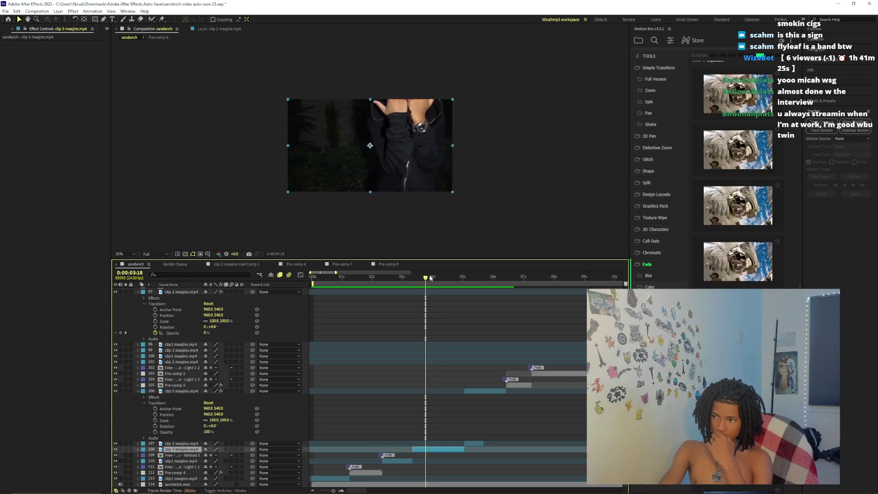
key("space")
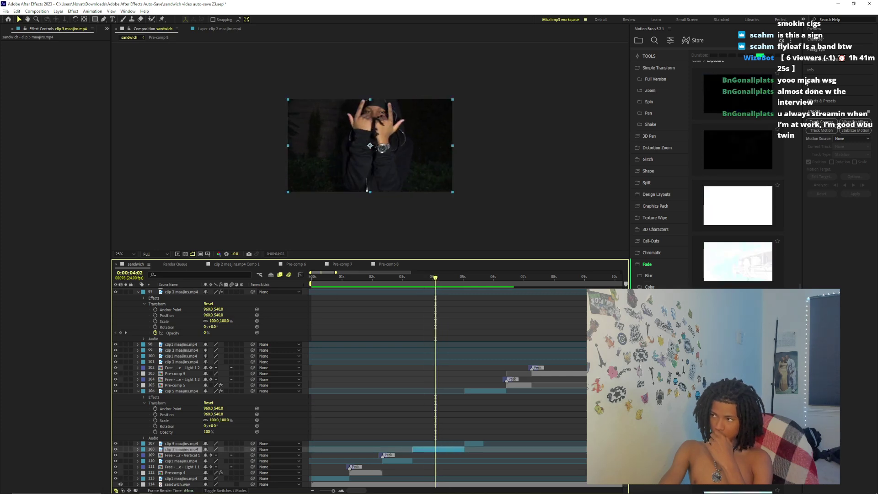
Bring up the Effects & Presets list and scroll through it
left_click(822, 59)
left_click(830, 49)
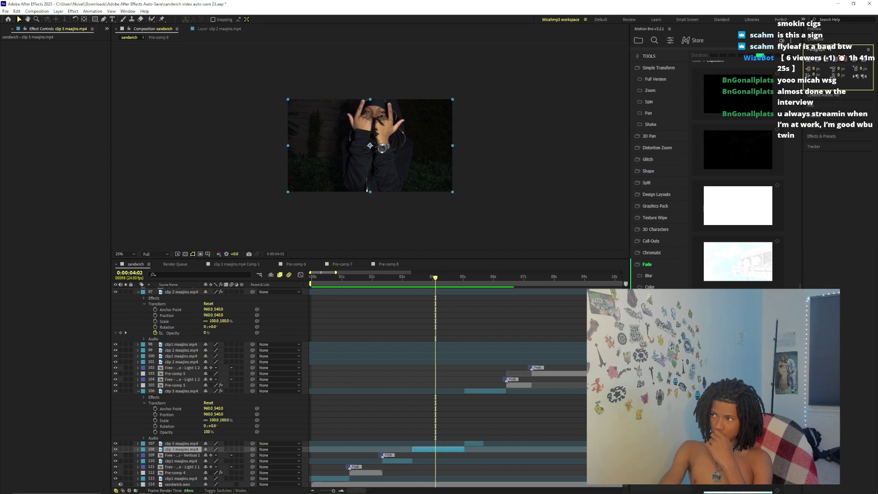
left_click(819, 136)
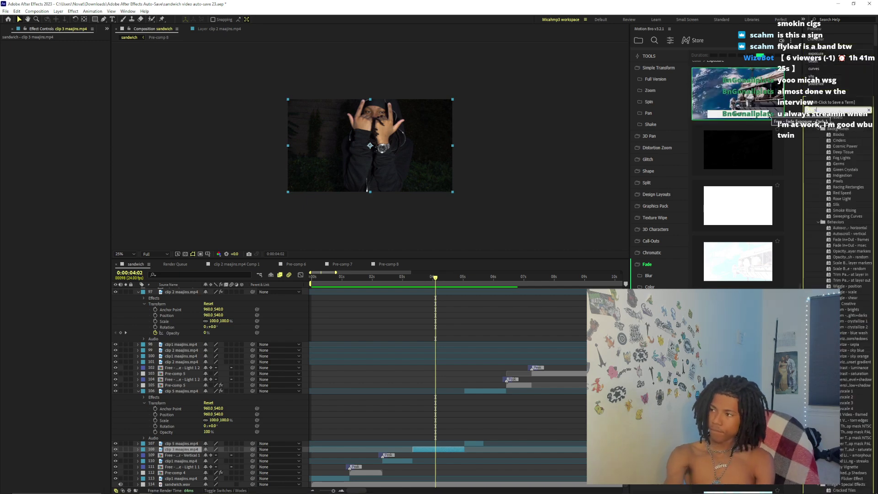
scroll(856, 244, "down", 10)
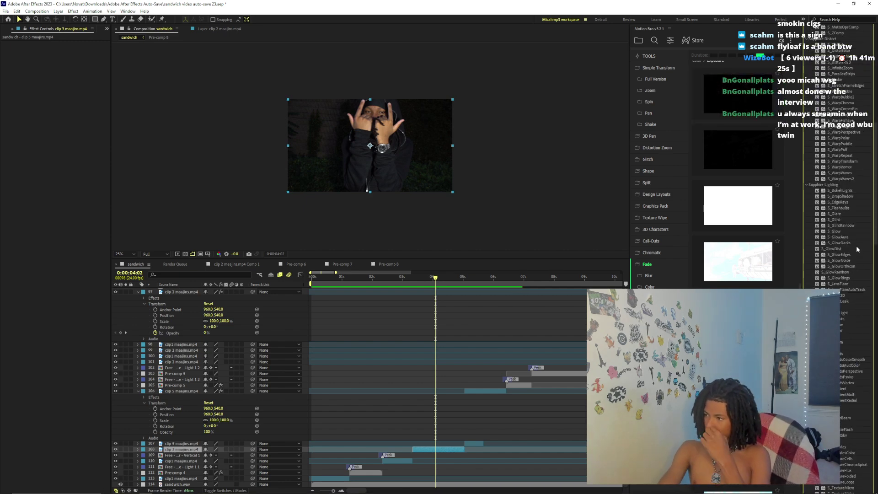
scroll(851, 286, "down", 3)
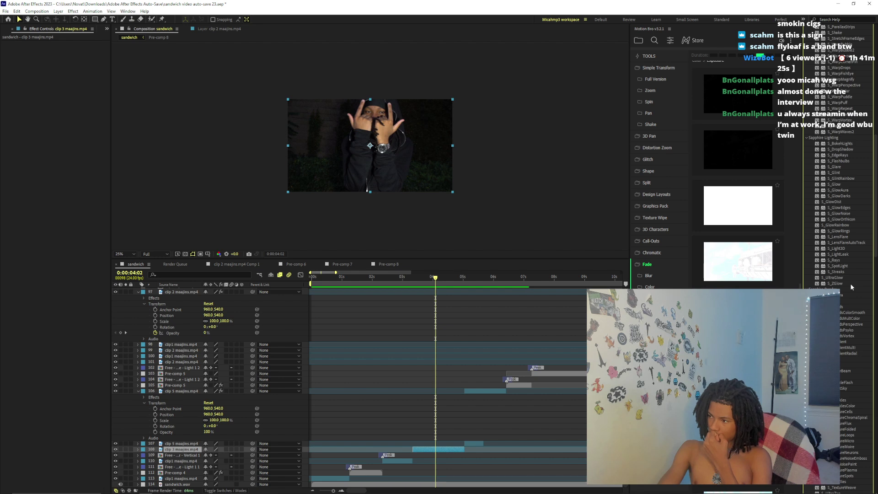
scroll(850, 283, "down", 9)
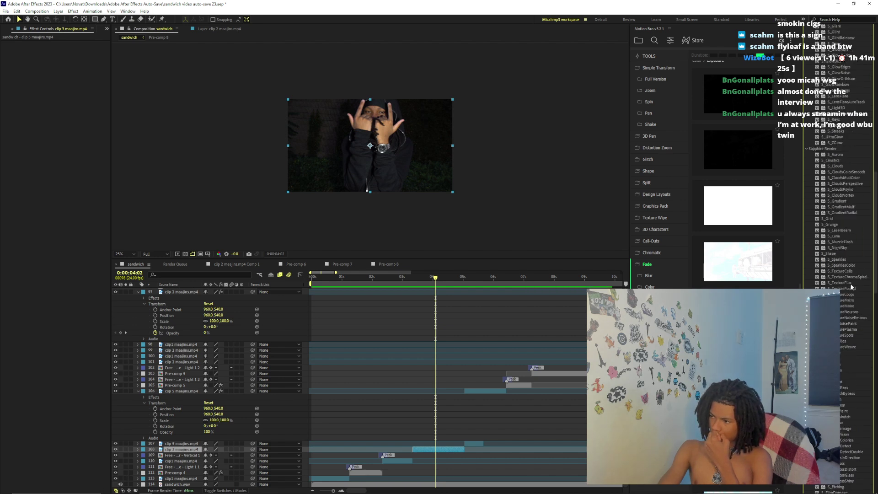
scroll(851, 287, "down", 12)
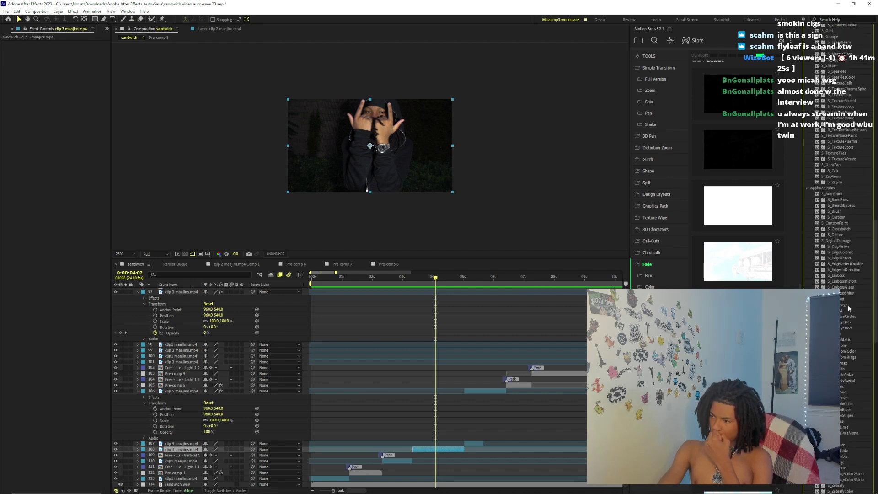
Zoom the timeline out past 60 seconds and preview the comp from the start
right_click(444, 449)
left_click(416, 449)
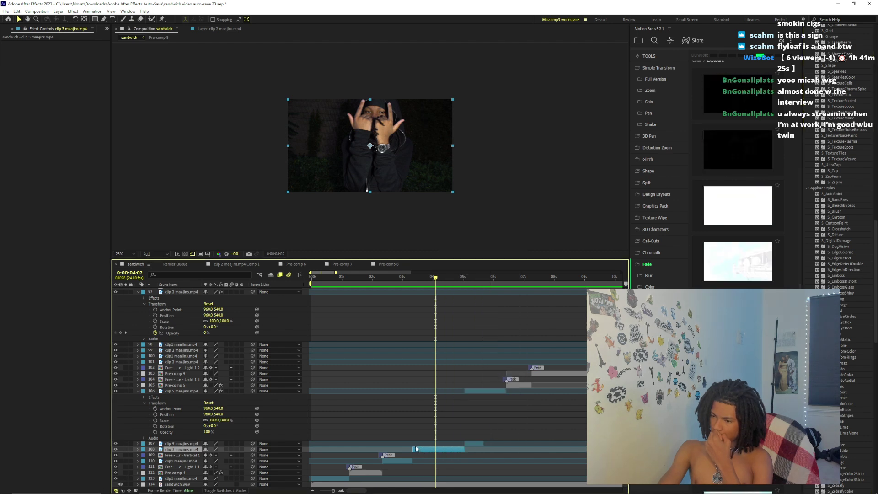
left_click(387, 444)
left_click_drag(333, 491, 327, 490)
scroll(364, 412, "up", 9)
scroll(365, 412, "down", 10)
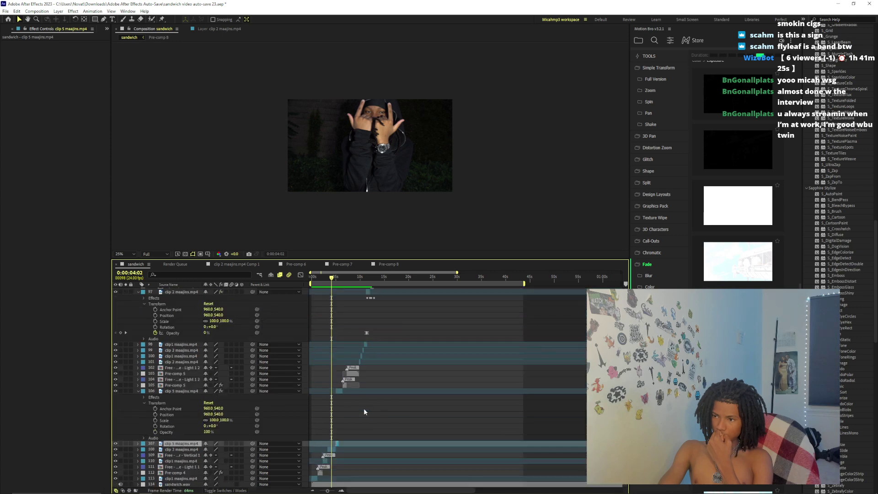
left_click_drag(331, 279, 288, 284)
key("space")
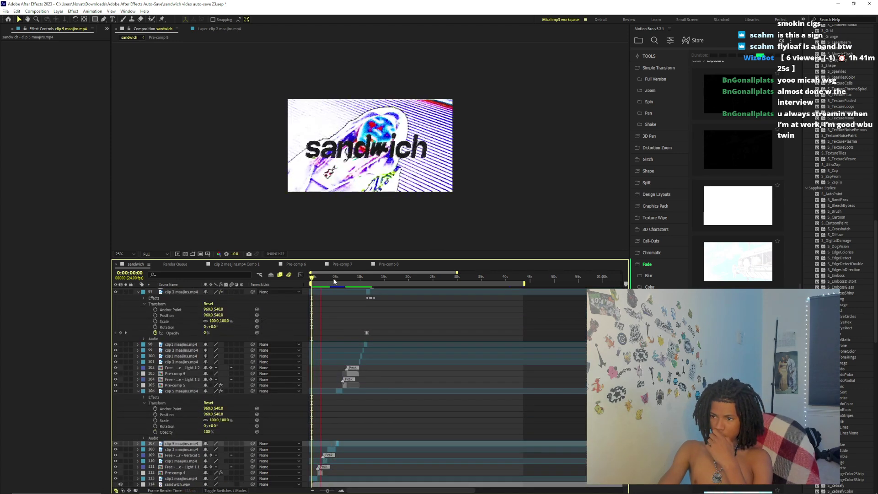
left_click_drag(331, 278, 332, 278)
Purge All Memory & Disk Cache, then move the playhead forward to 5:19
left_click(17, 11)
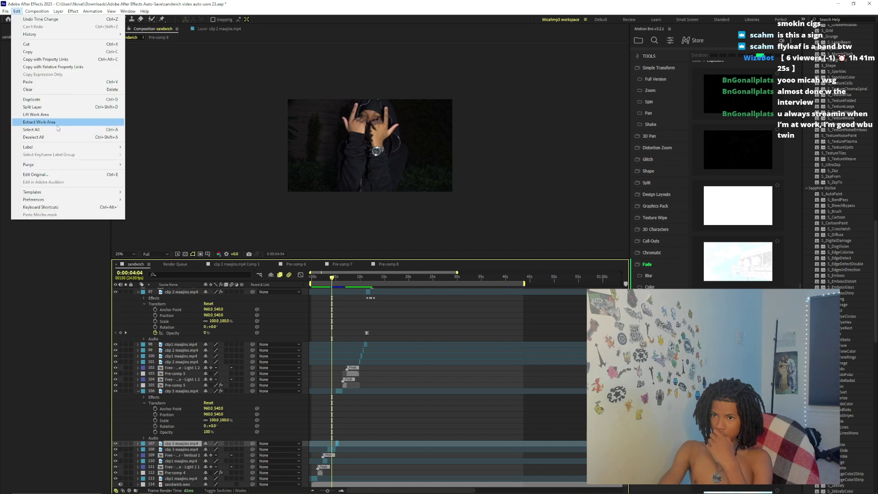
mouse_move(51, 164)
left_click(191, 168)
left_click(336, 196)
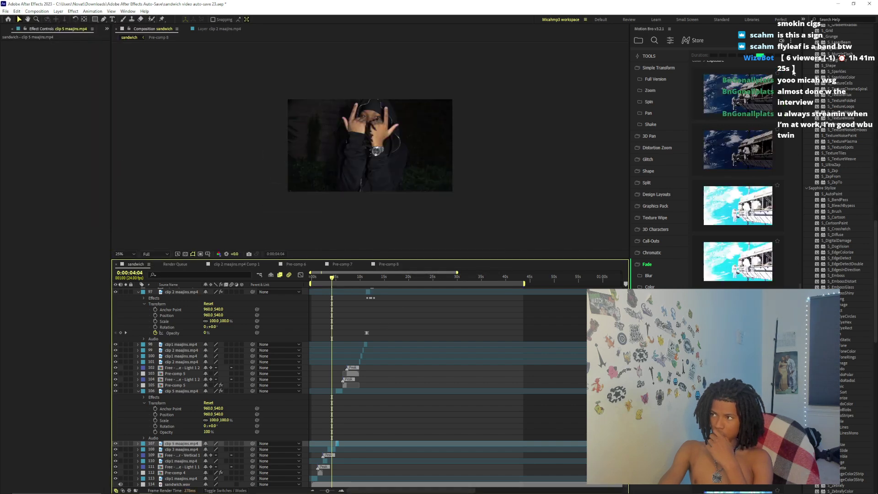
scroll(479, 317, "up", 10)
scroll(479, 317, "down", 5)
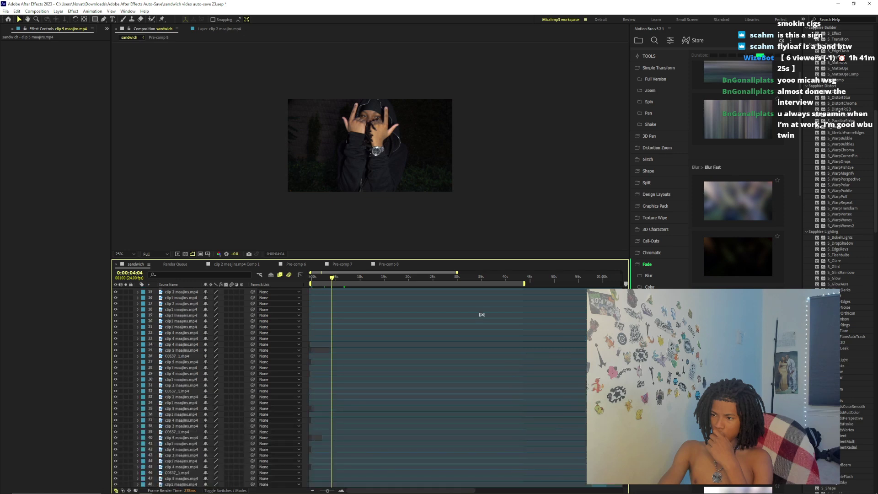
left_click_drag(391, 281, 340, 281)
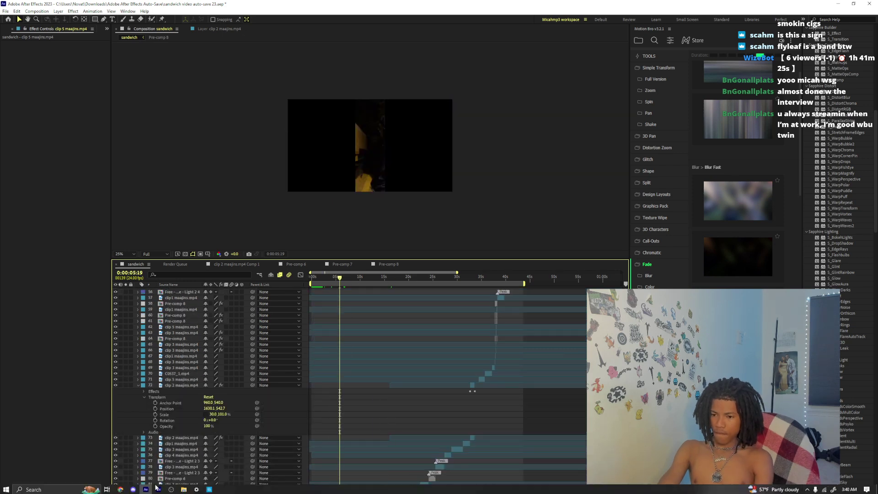
Pause the SoundCloud track, play wishuwerehere from enjoy the ride., then return to After Effects
mouse_move(120, 489)
left_click(101, 466)
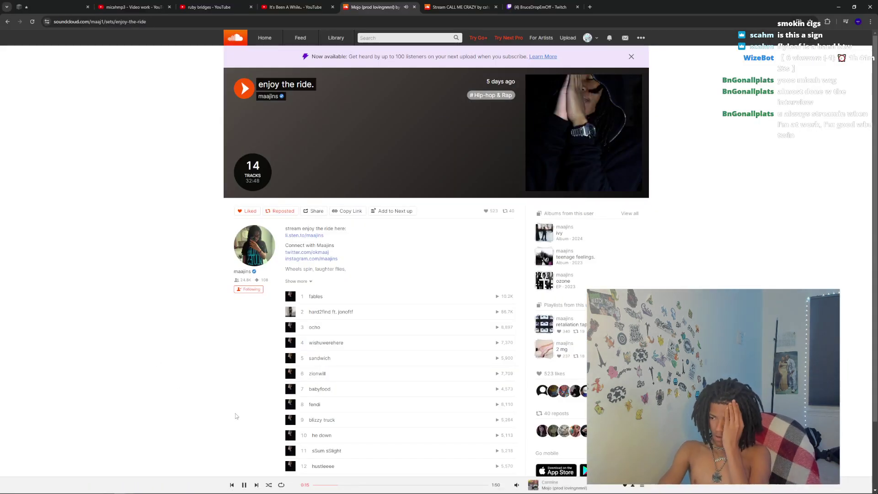
left_click(245, 485)
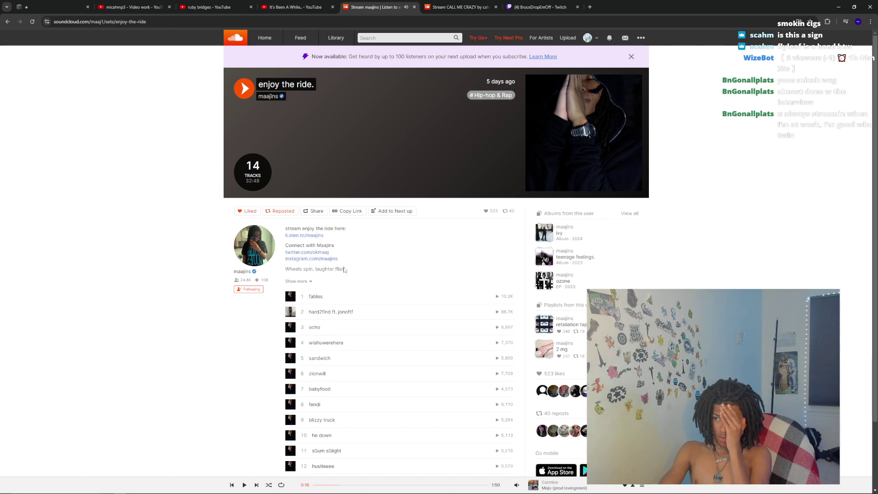
scroll(407, 274, "down", 2)
left_click(406, 268)
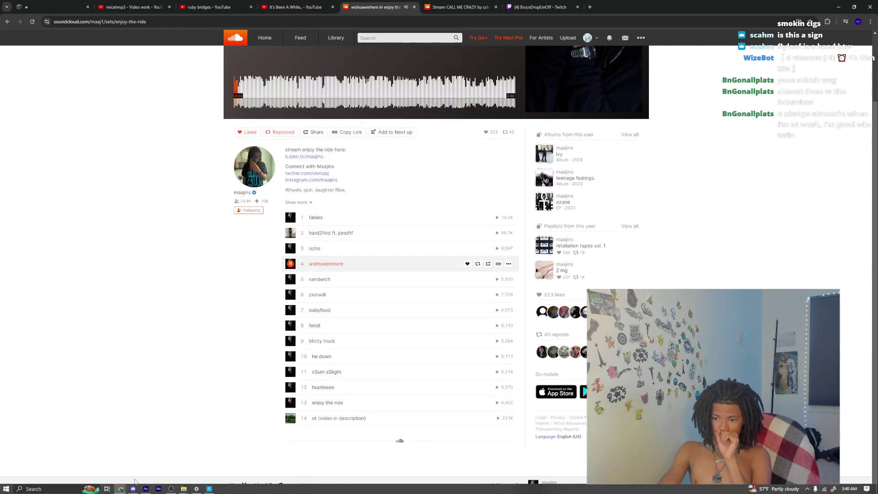
left_click(145, 487)
scroll(352, 357, "down", 10)
scroll(357, 207, "up", 2)
key("comma")
key("comma")
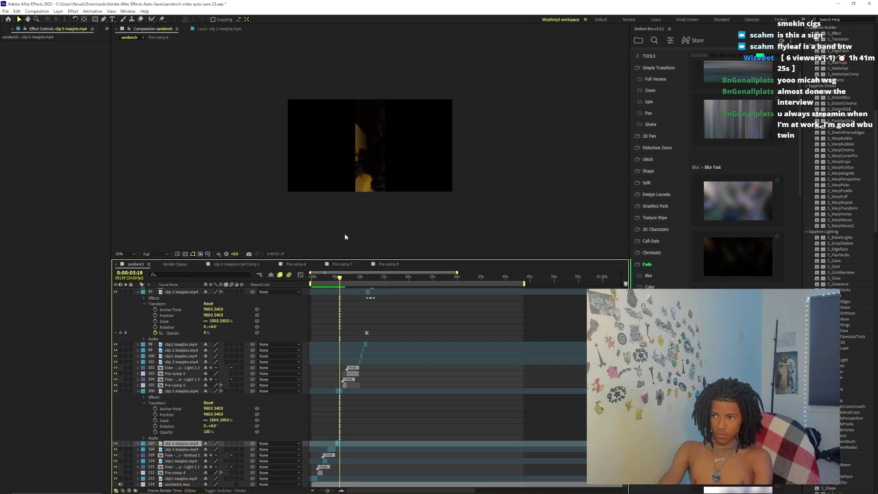
left_click_drag(329, 491, 335, 490)
left_click_drag(469, 276, 443, 283)
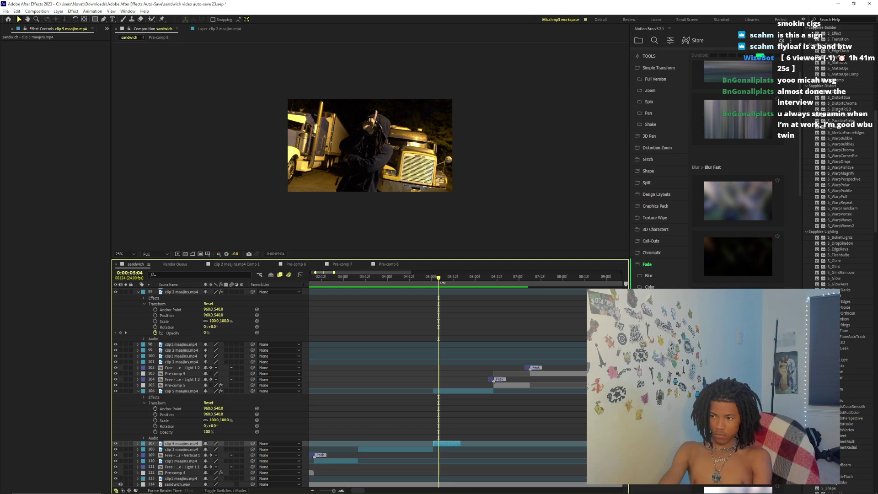
key("space")
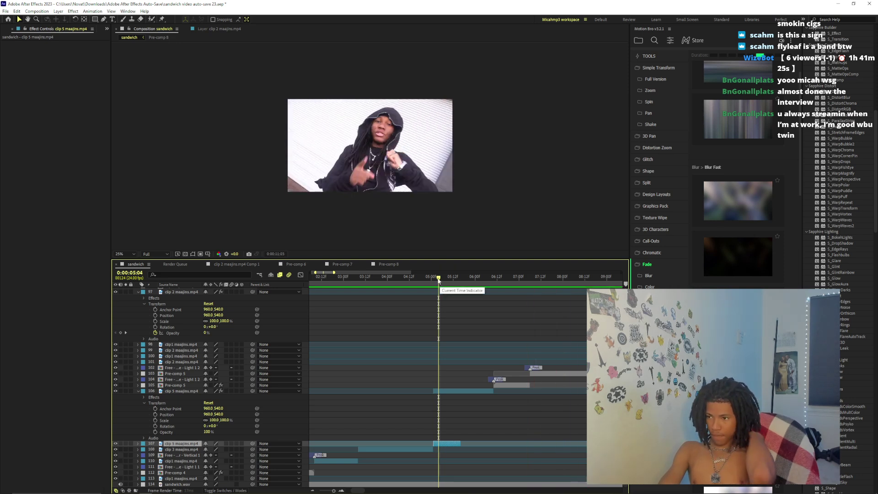
mouse_move(438, 280)
left_mouse_down()
mouse_move(419, 280)
mouse_move(432, 281)
left_mouse_up()
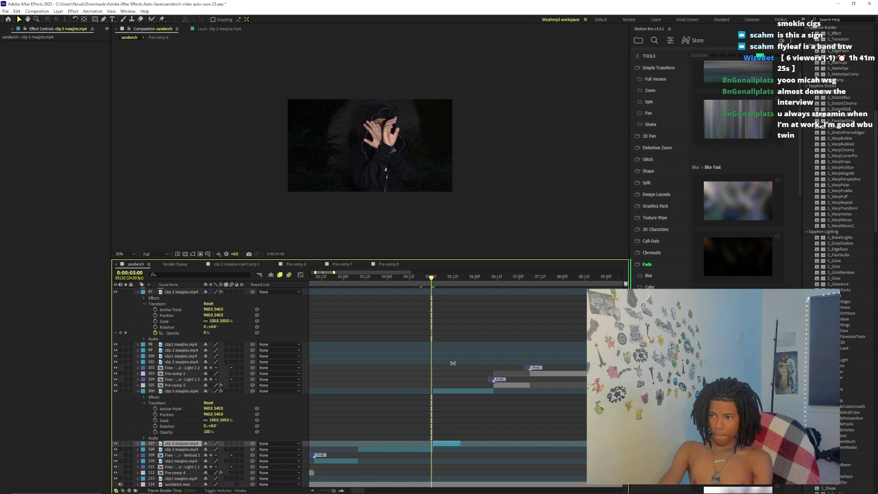
key("space")
left_click_drag(334, 490, 333, 492)
left_click_drag(460, 282, 516, 279)
left_click_drag(333, 491, 335, 491)
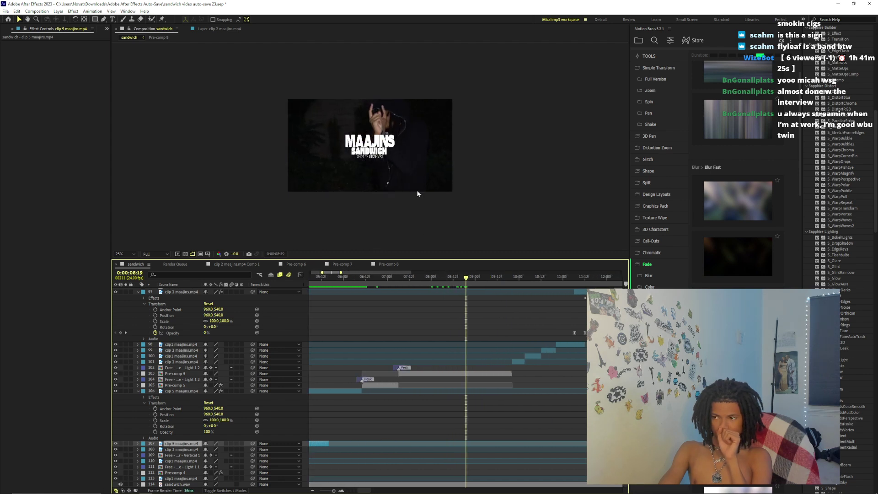
scroll(415, 191, "up", 2)
left_click(431, 373)
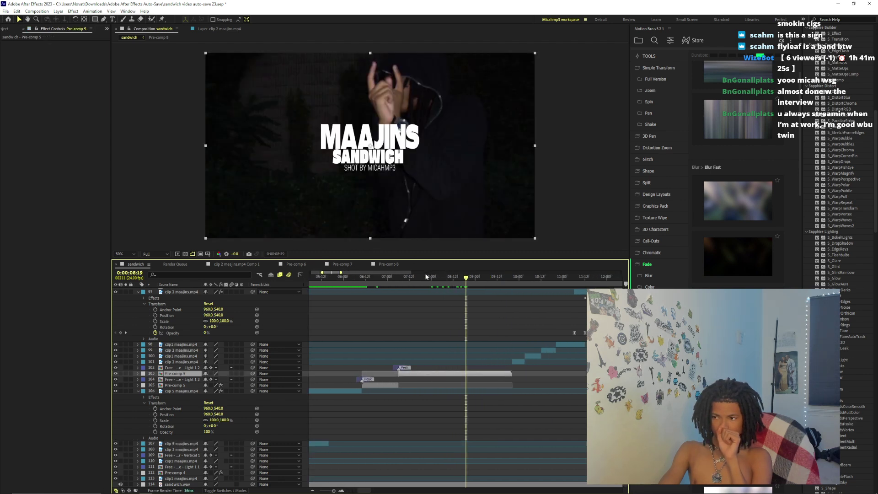
left_click_drag(426, 276, 468, 290)
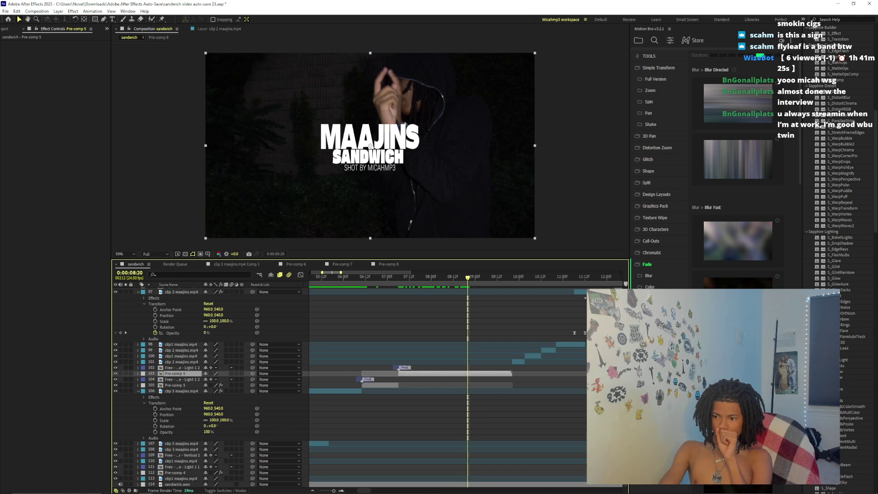
left_click_drag(334, 491, 320, 492)
key("Home")
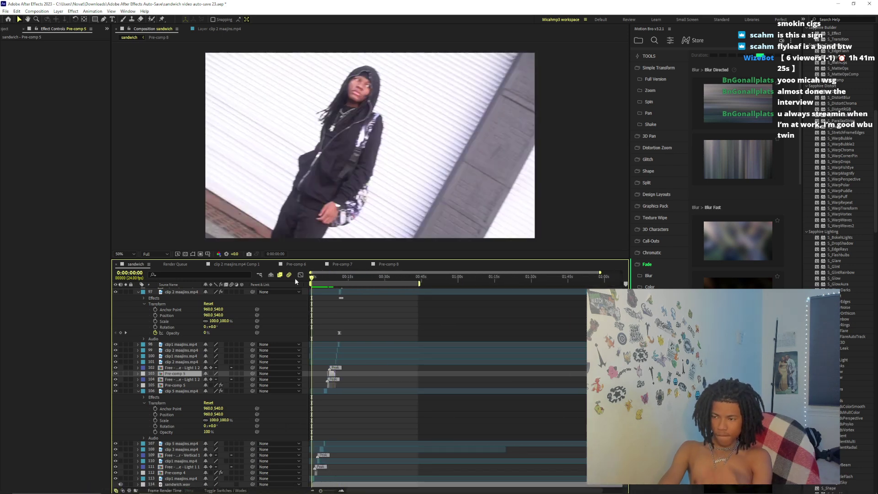
Add the sandwich comp to the Render Queue, output to Downloads, and render it as H.264
left_click(6, 11)
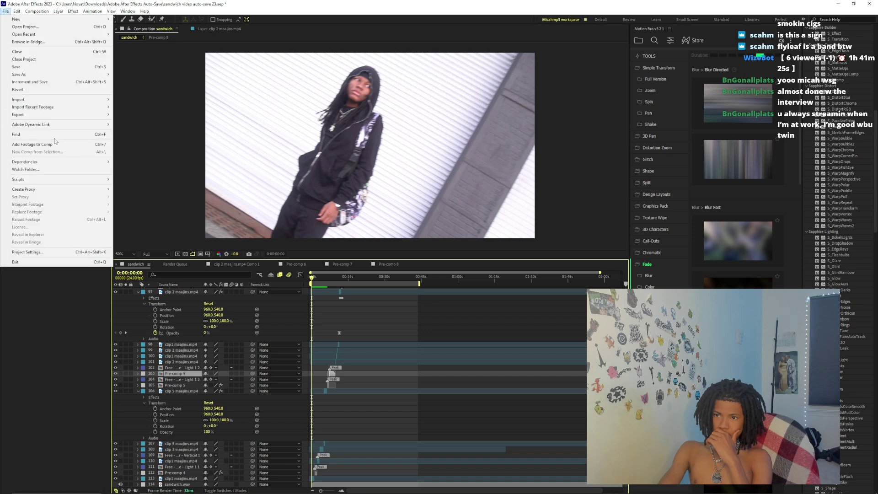
mouse_move(58, 115)
left_click(142, 122)
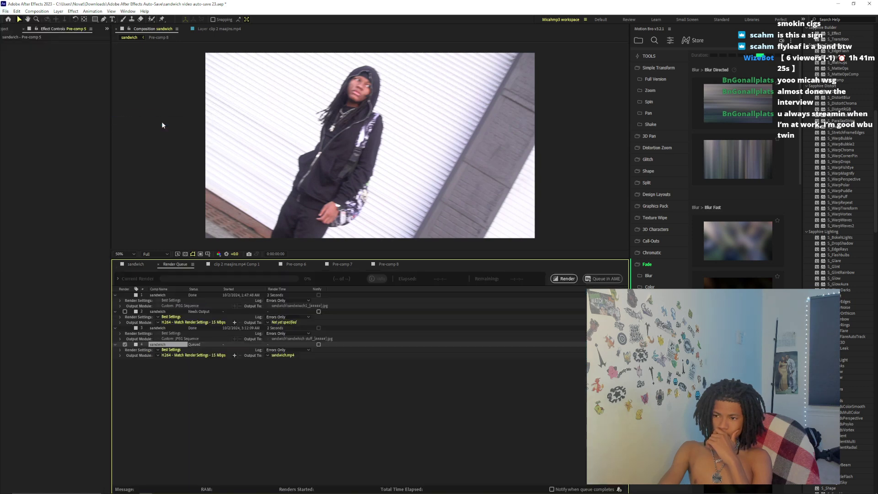
left_click(279, 356)
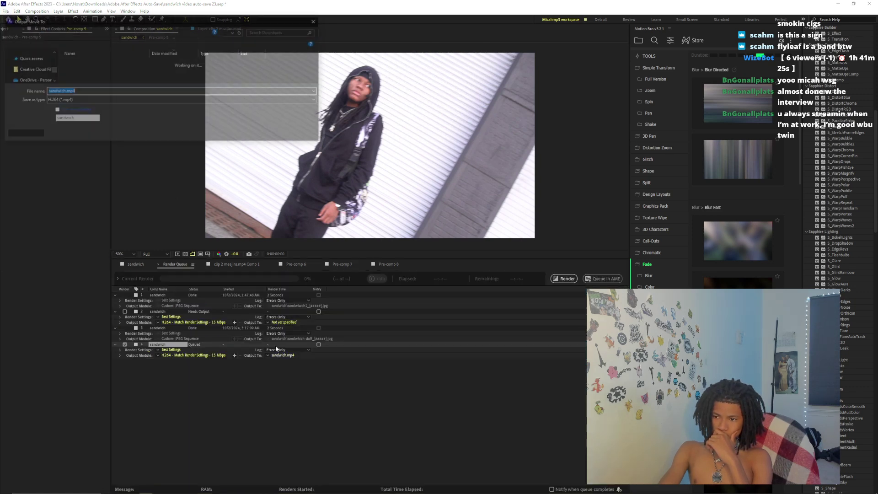
left_click(31, 76)
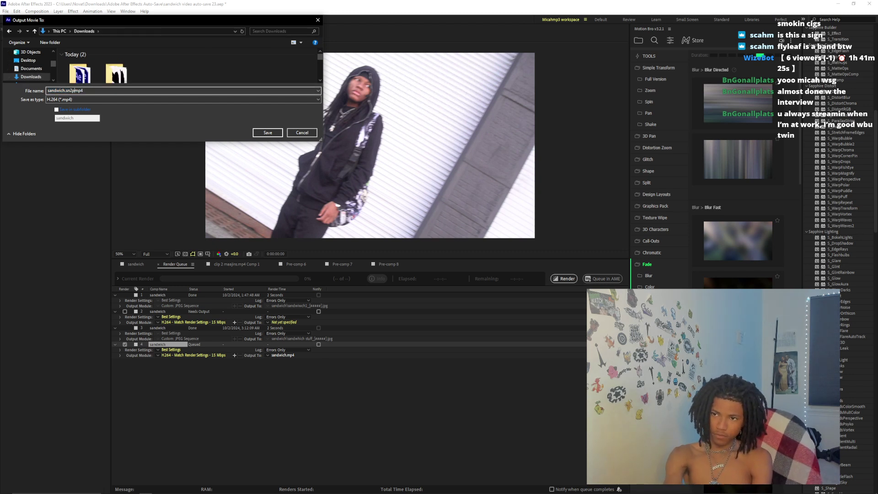
type("1")
key("Return")
left_click(564, 279)
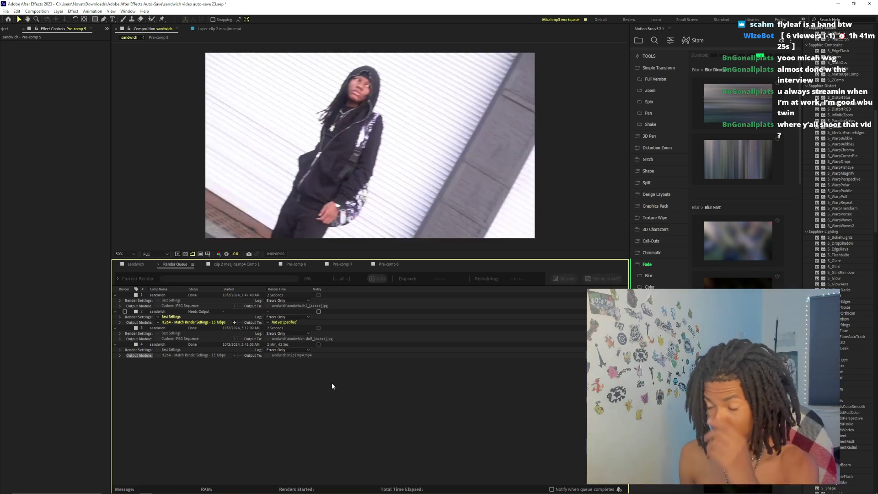
mouse_move(305, 490)
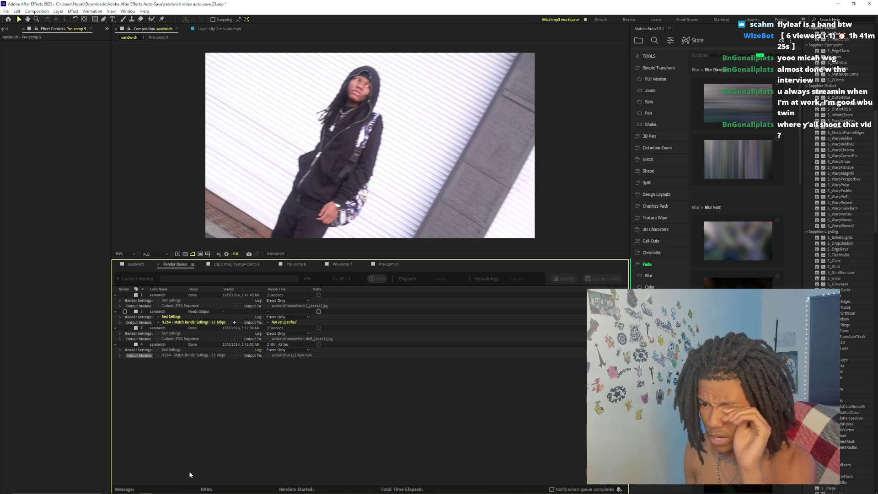
mouse_move(184, 489)
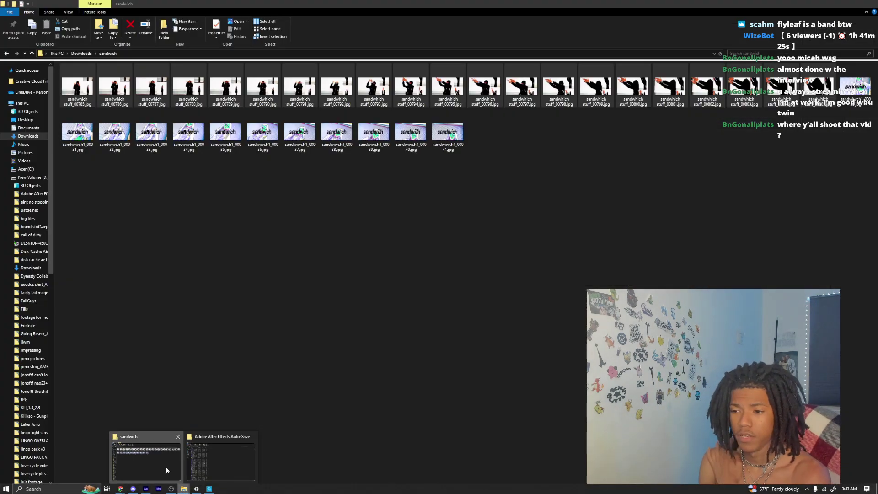
Play sandwich.sn2p1 mp4.mp4 from Downloads, then switch to the SoundCloud page in Chrome
left_click(166, 466)
left_click(33, 137)
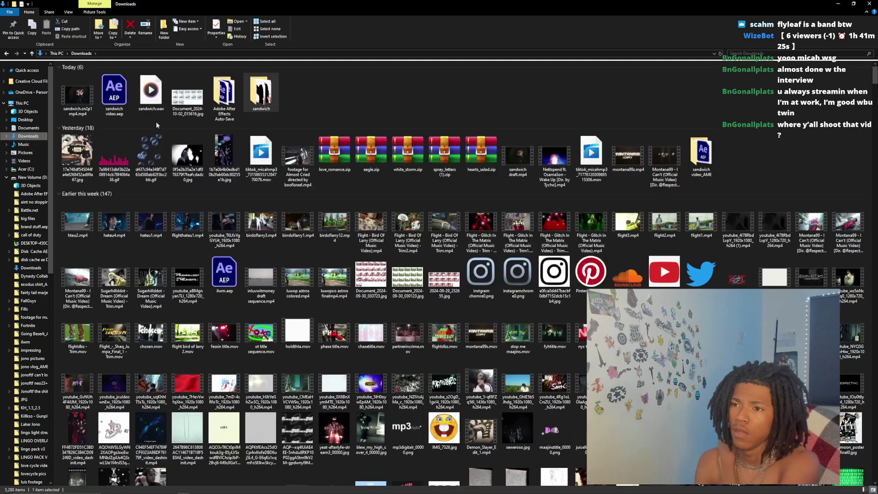
left_click(77, 100)
double_click(77, 101)
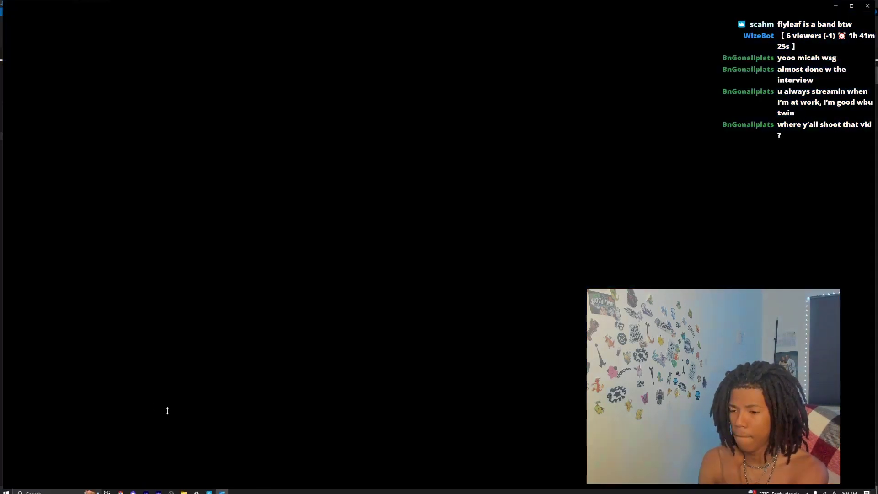
key("super")
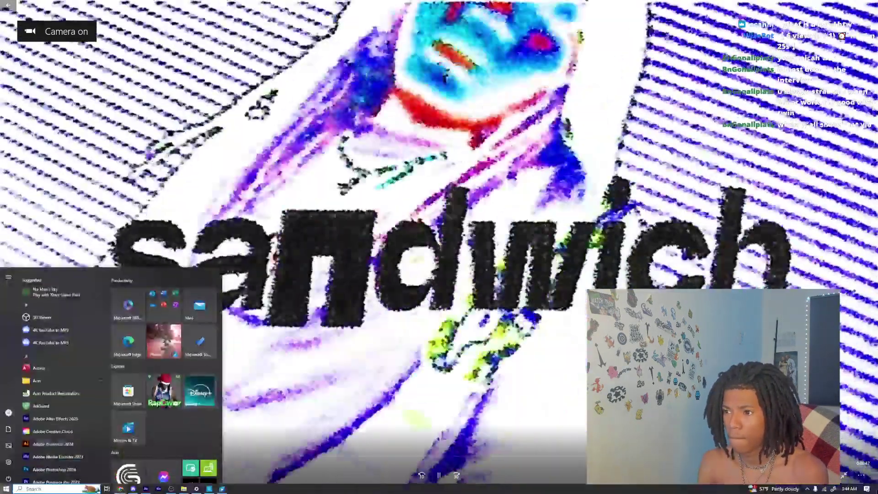
mouse_move(121, 489)
left_click(101, 476)
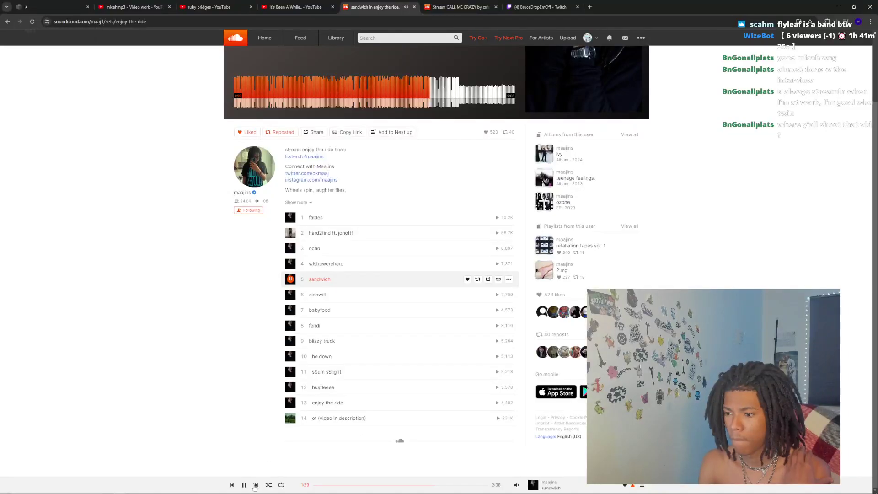
Return to the Movies & TV player and let the rendered sandwich video play full screen
left_click(195, 489)
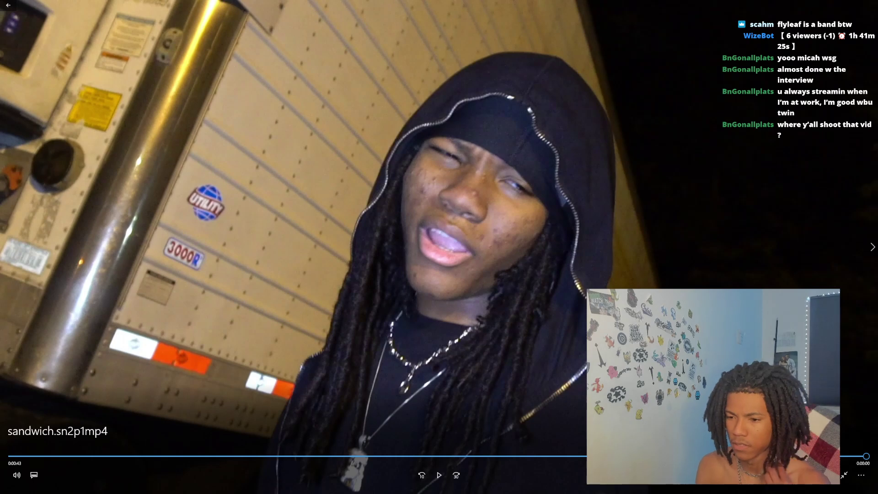
Move the sandwich comp's playhead to 0:00:32:18 and open the Import File dialog
left_click(147, 490)
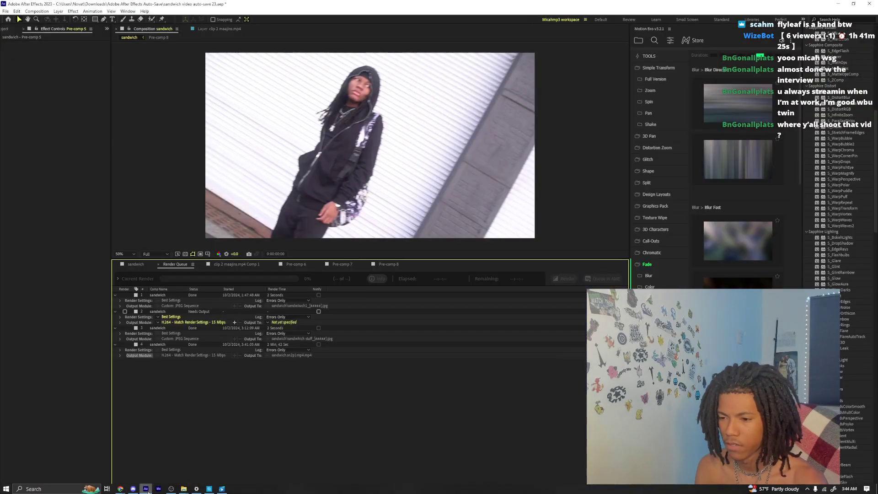
left_click(136, 264)
left_click_drag(366, 283, 393, 283)
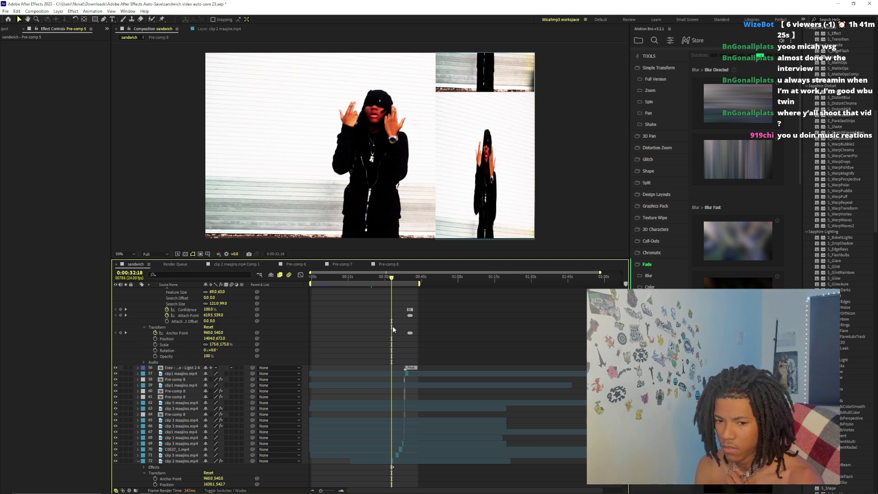
scroll(385, 357, "down", 3)
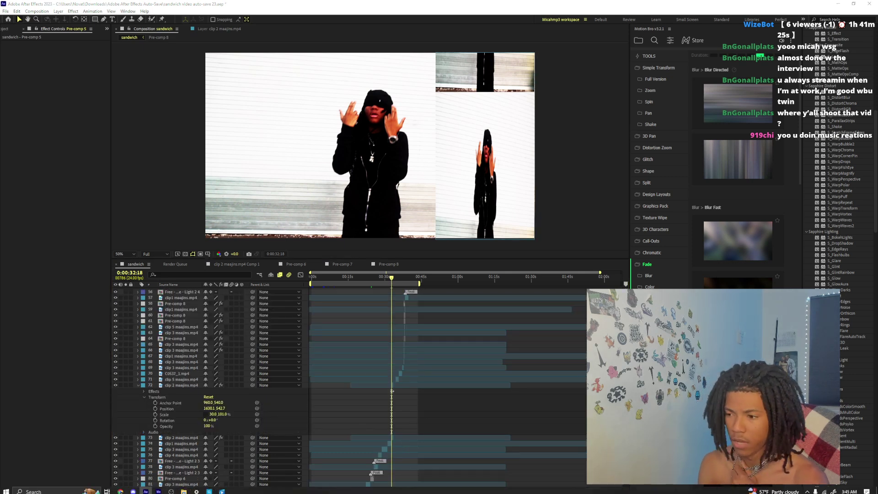
left_click(332, 450)
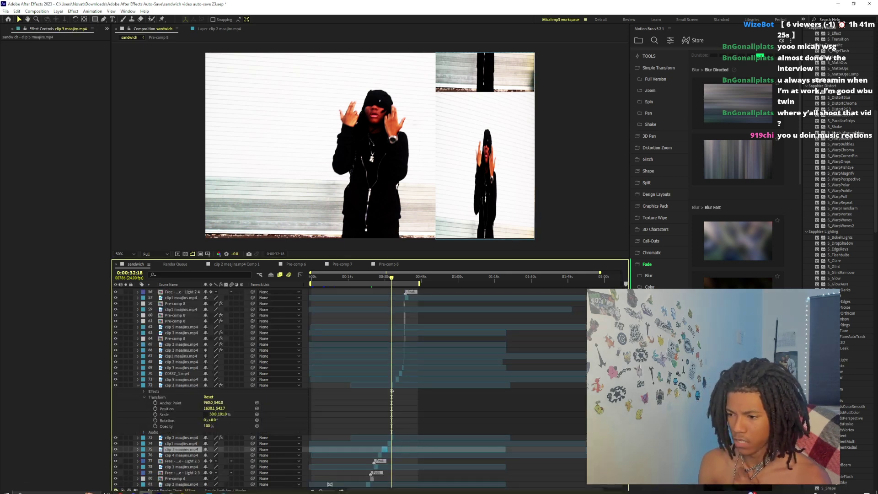
left_click_drag(329, 491, 334, 491)
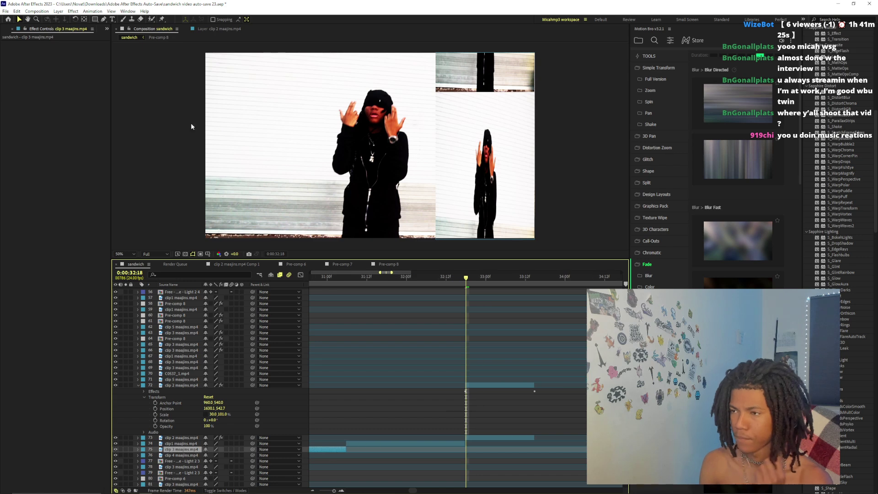
left_click(4, 12)
mouse_move(44, 101)
left_click(136, 100)
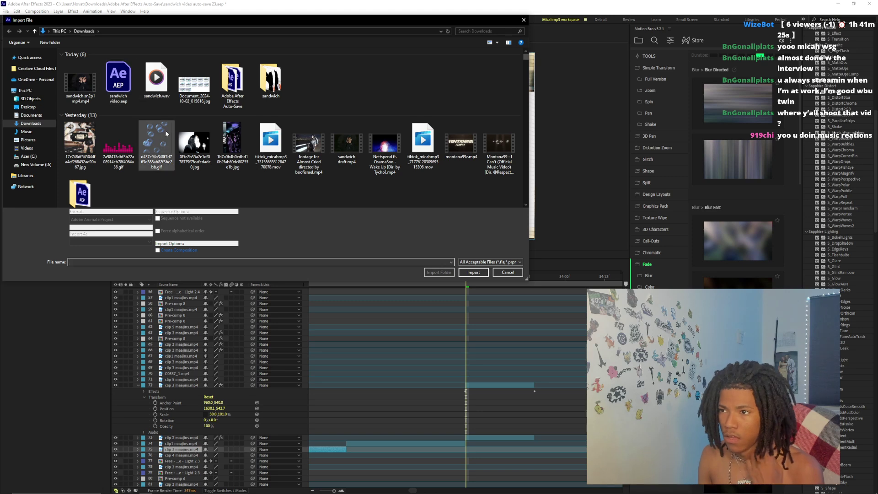
Close the video player, scan a full page in HP Smart, and add the Document jpg as a layer
left_click(222, 490)
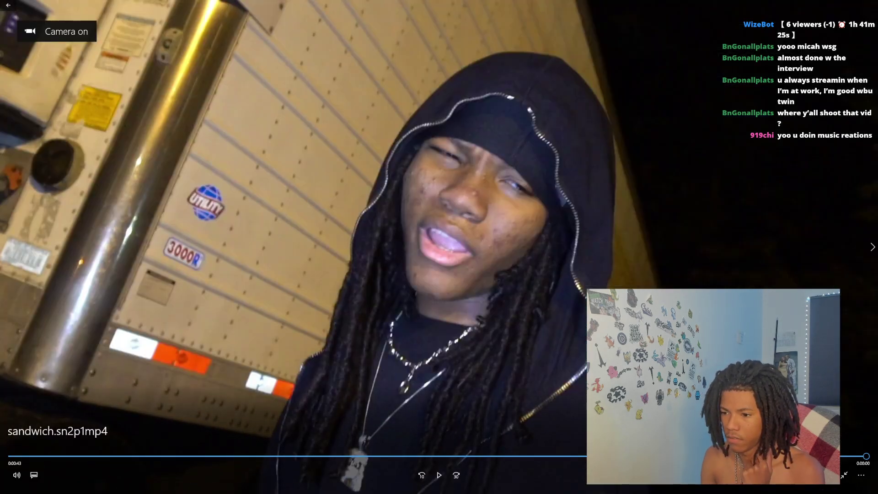
left_click(845, 475)
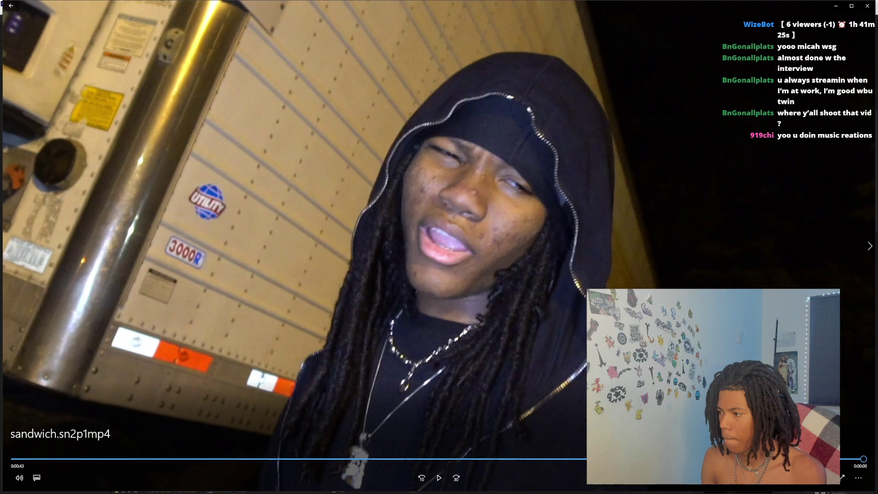
left_click(867, 6)
key("super")
left_click(233, 488)
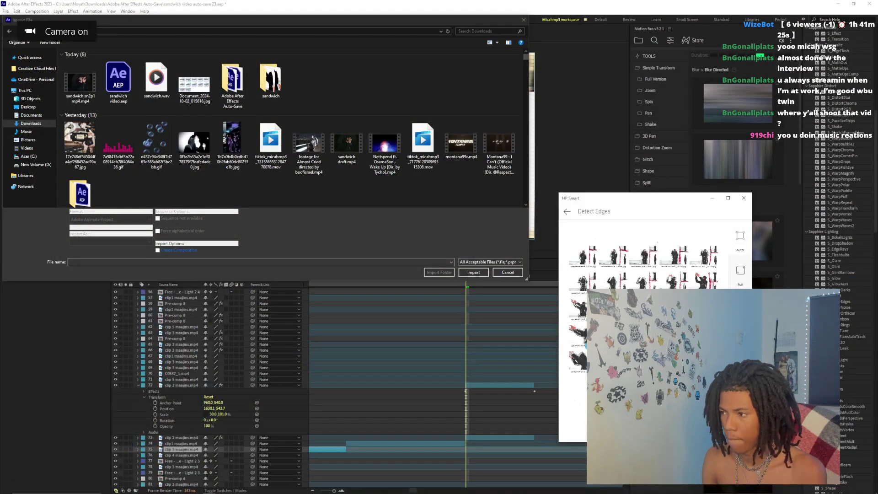
left_click(740, 272)
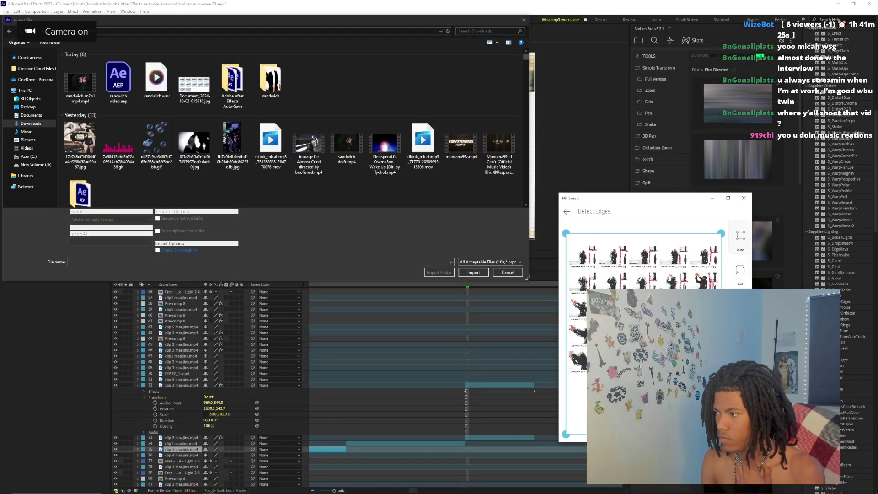
left_click(740, 428)
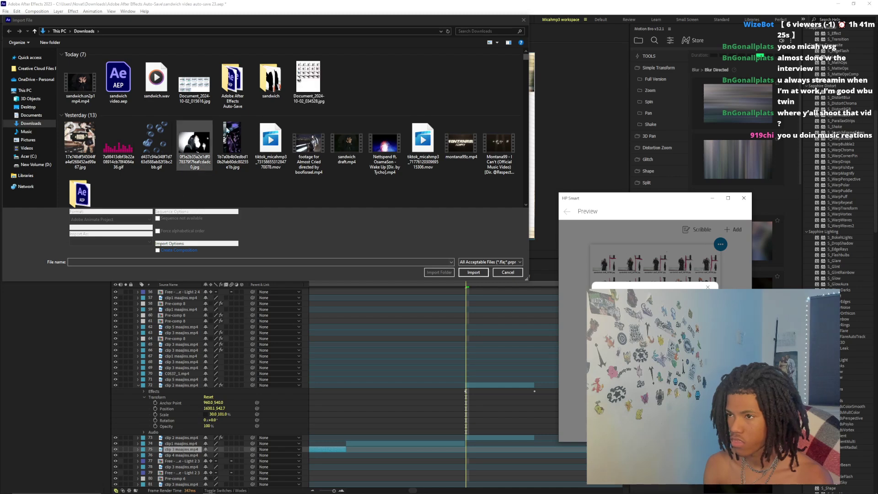
double_click(306, 86)
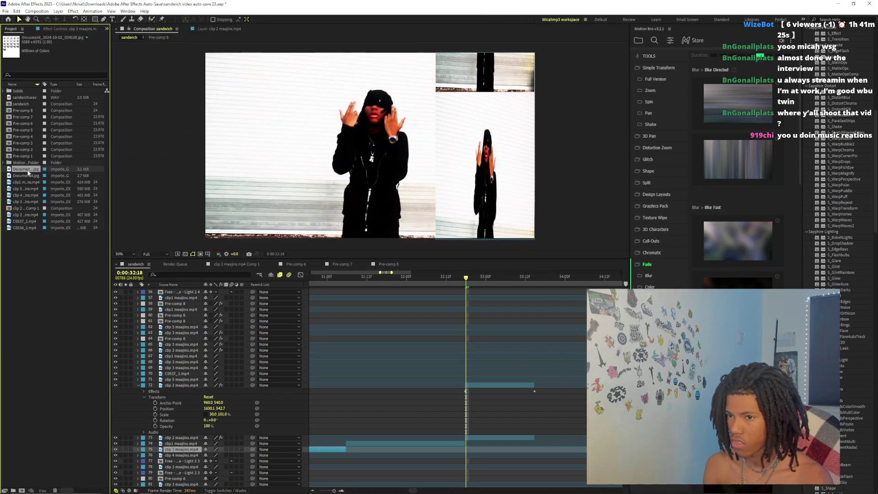
left_click_drag(27, 172, 470, 385)
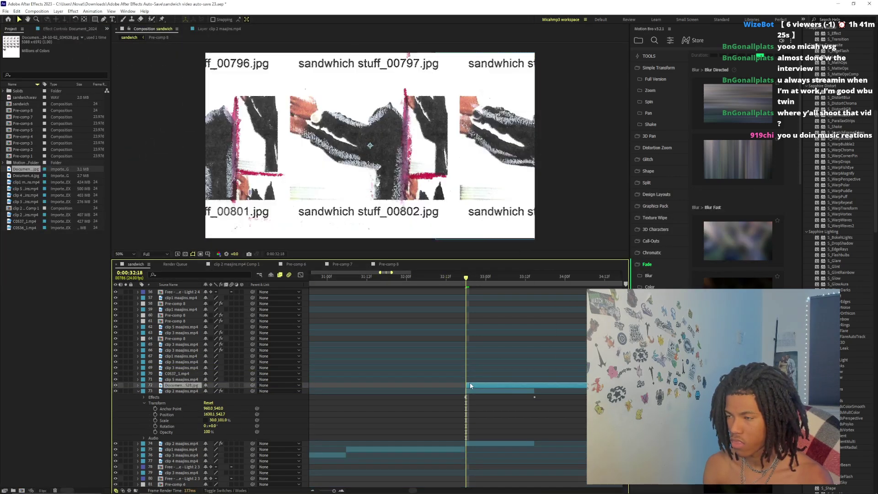
Move the scanned image down-right, set its Scale to 250, and reposition it in the frame
scroll(324, 150, "down", 2)
scroll(242, 135, "up", 2)
left_click_drag(130, 52, 369, 139)
left_click(139, 386)
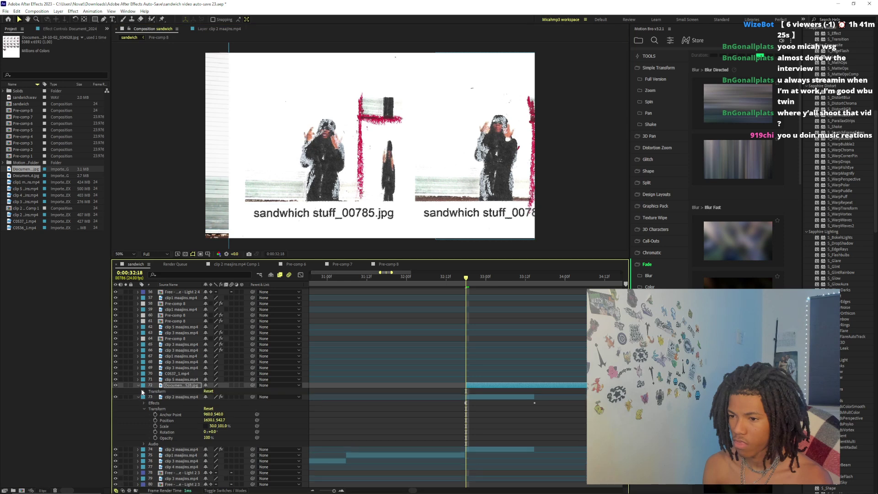
left_click(143, 391)
left_click(213, 409)
type("2")
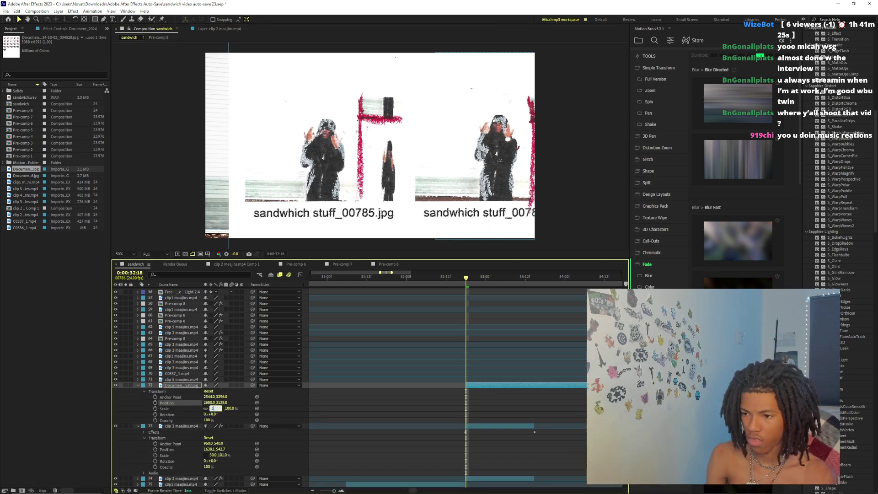
type("50")
key("Return")
scroll(517, 241, "down", 3)
left_click_drag(332, 213, 411, 240)
left_click_drag(366, 73, 412, 192)
scroll(388, 158, "up", 1)
mouse_move(388, 158)
left_mouse_down()
mouse_move(317, 105)
mouse_move(384, 146)
left_mouse_up()
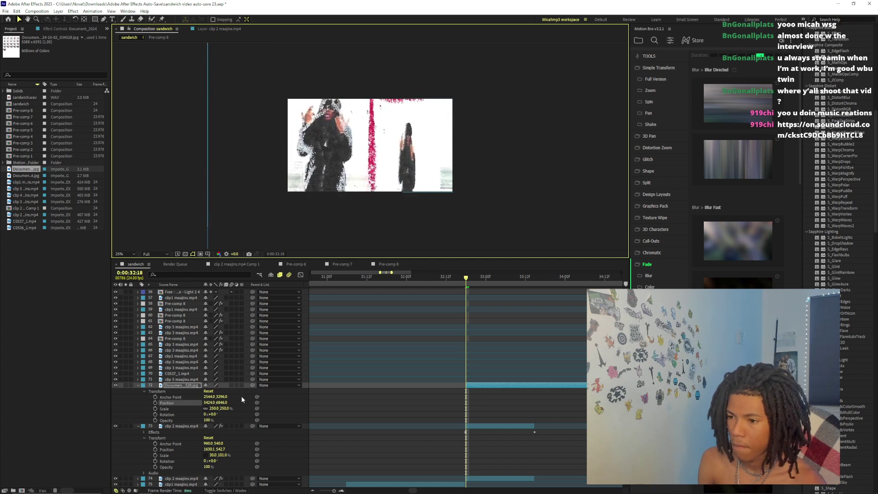
Change the scan's scale to 220 by 220 and move it up and left
left_click(209, 412)
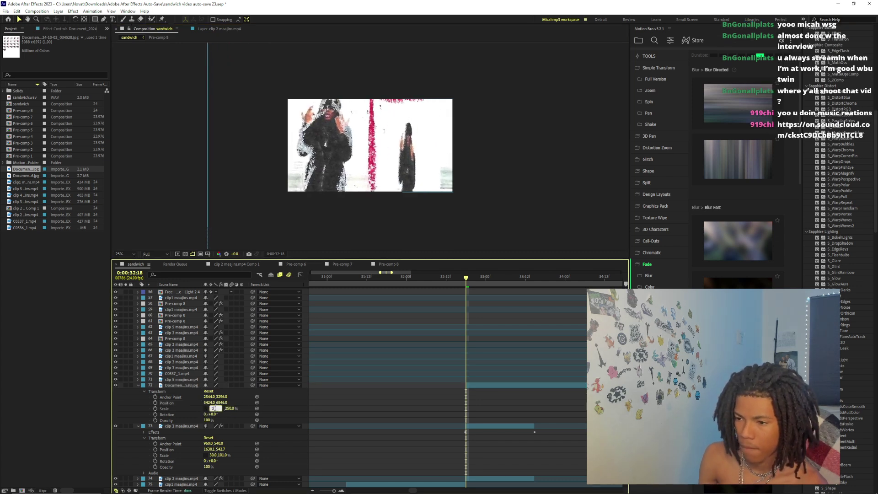
type("220")
key("Return")
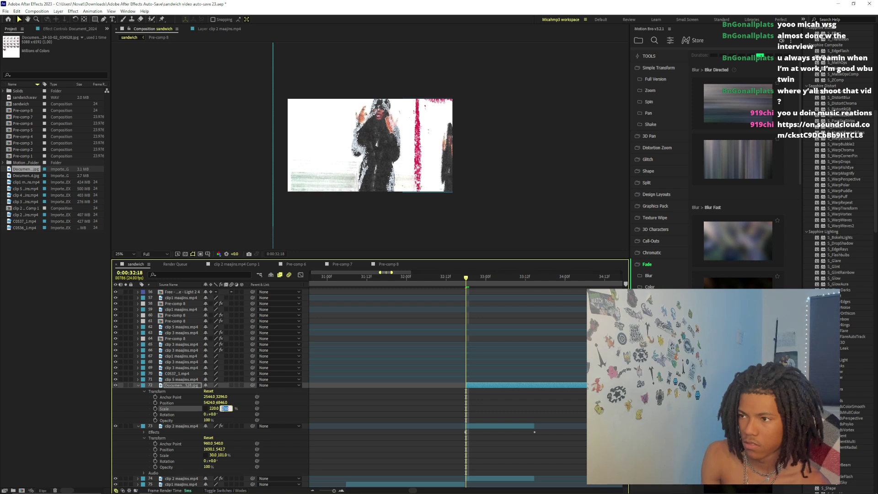
type("220")
key("Return")
left_click_drag(453, 220, 446, 167)
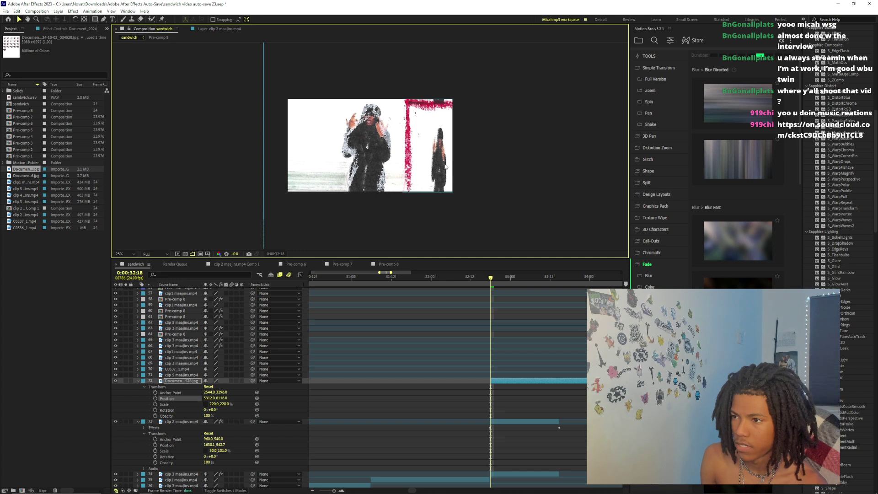
Shift the scanned layer's anchor point slightly with the anchor point tool
left_click(212, 404)
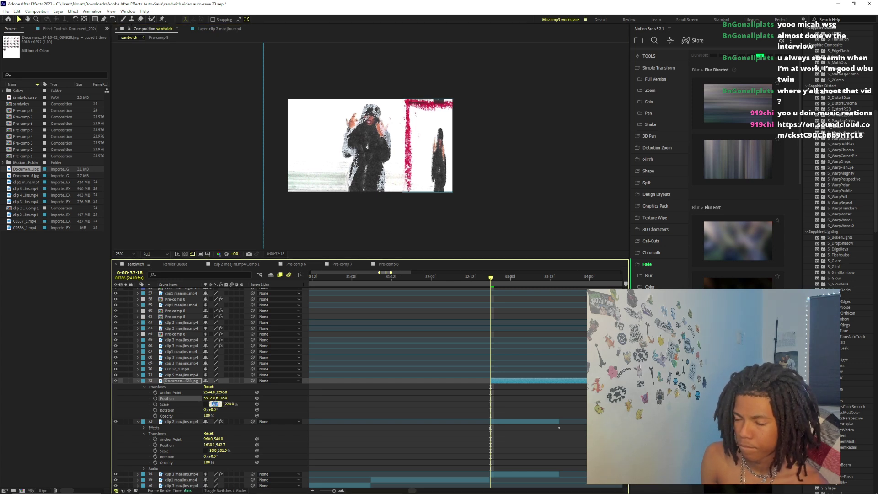
scroll(338, 177, "down", 6)
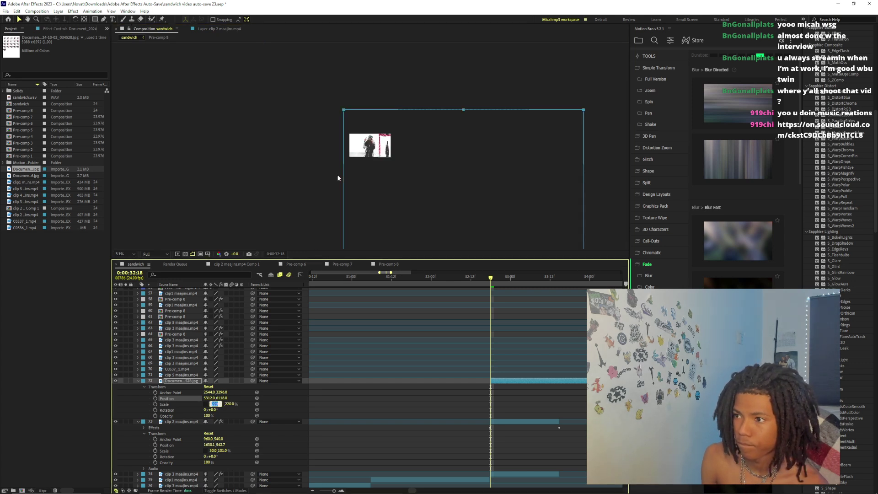
left_click(85, 20)
left_click_drag(417, 205, 417, 204)
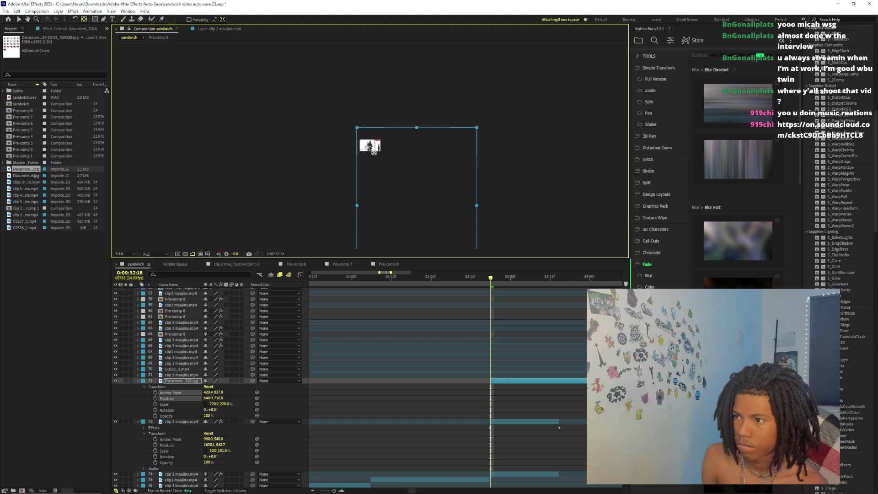
left_click_drag(371, 147, 370, 148)
scroll(371, 147, "up", 6)
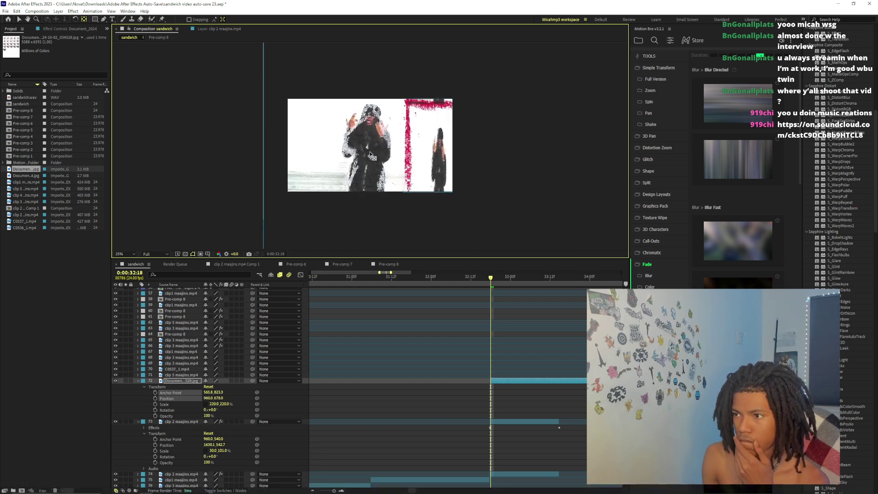
Set the unlinked scale to 220 by 186 and nudge the image slightly down and right
left_click(213, 404)
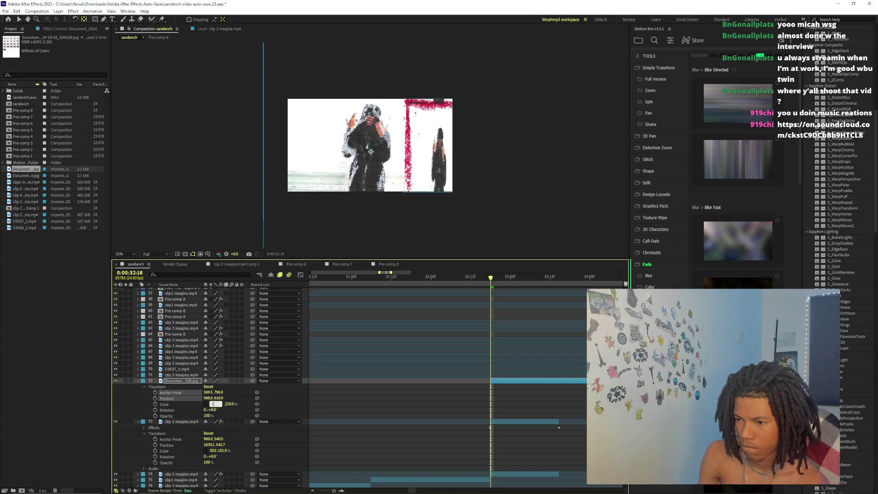
type("170")
key("Return")
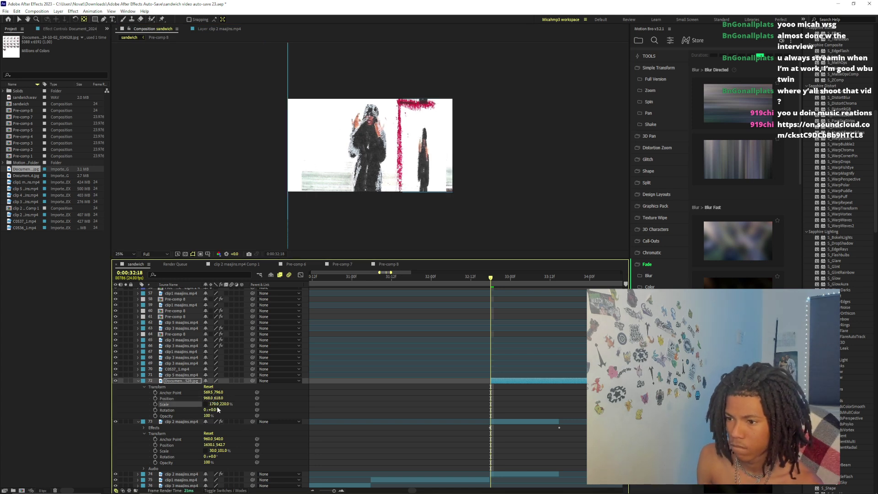
left_click(217, 408)
left_click(213, 404)
type("220")
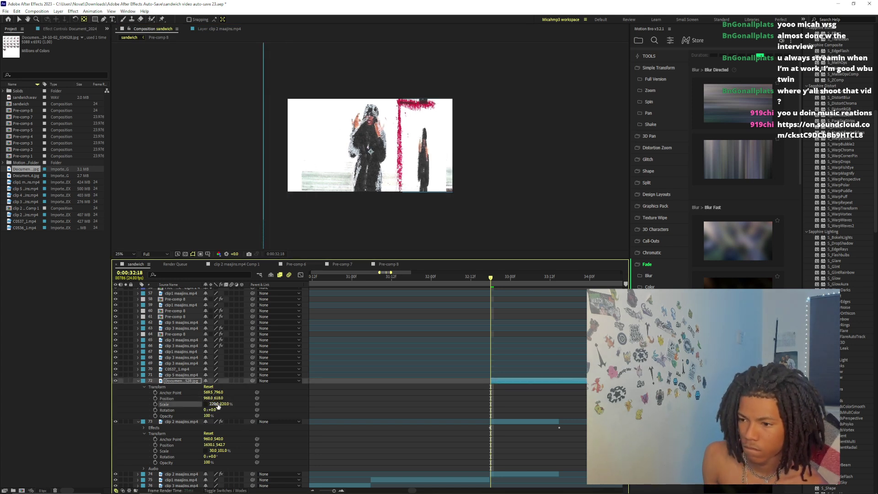
key("Return")
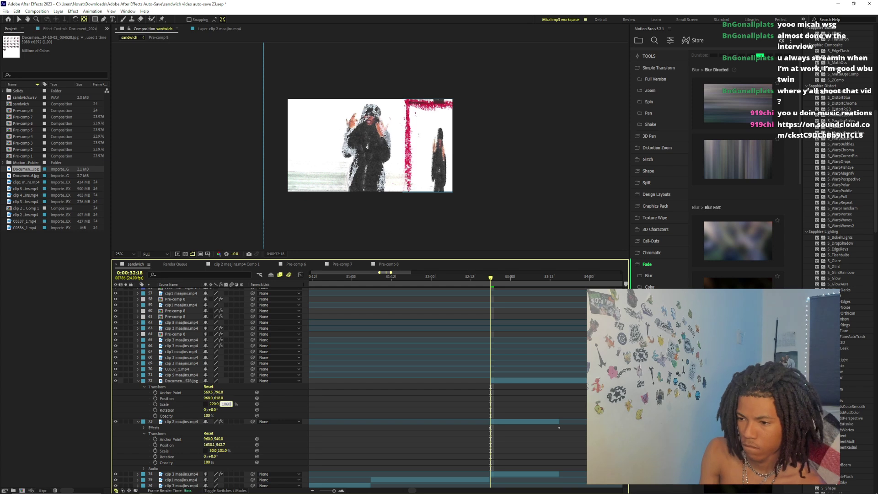
type("186")
key("Return")
key("v")
left_click_drag(396, 160, 398, 167)
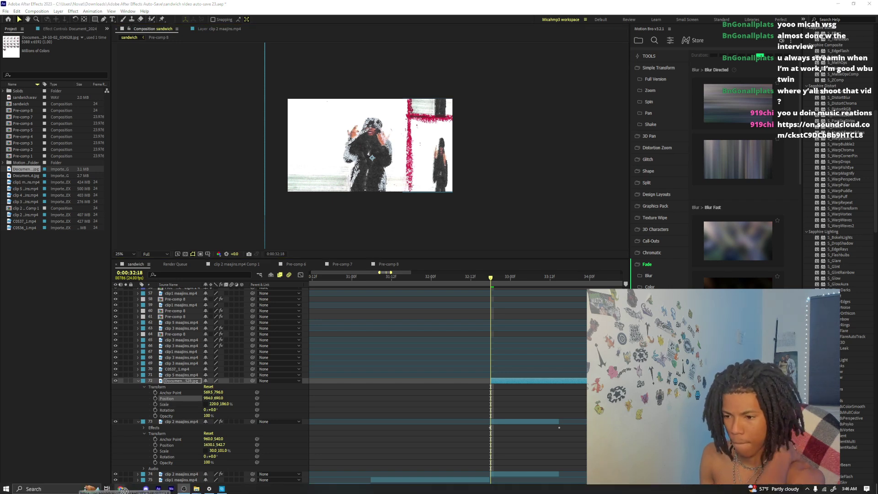
Bring up Chrome, play the Yoda track on SoundCloud, and switch back to After Effects
mouse_move(123, 490)
left_click_drag(124, 490, 453, 6)
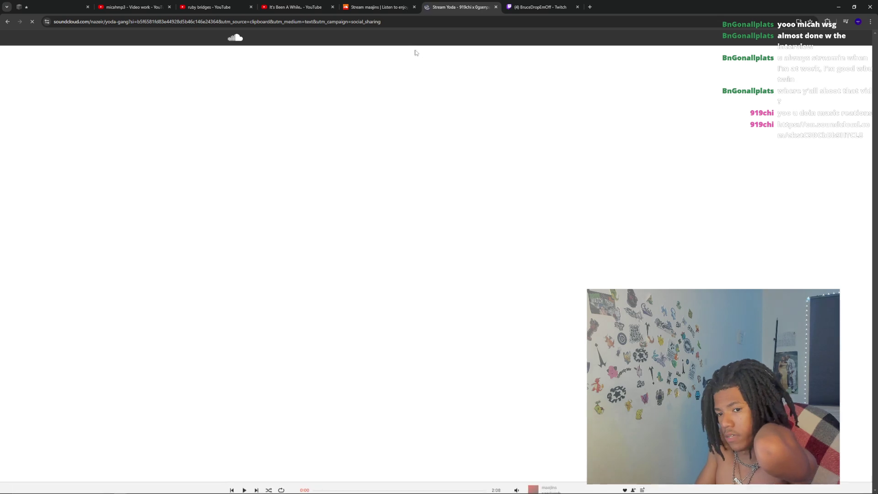
left_click(243, 66)
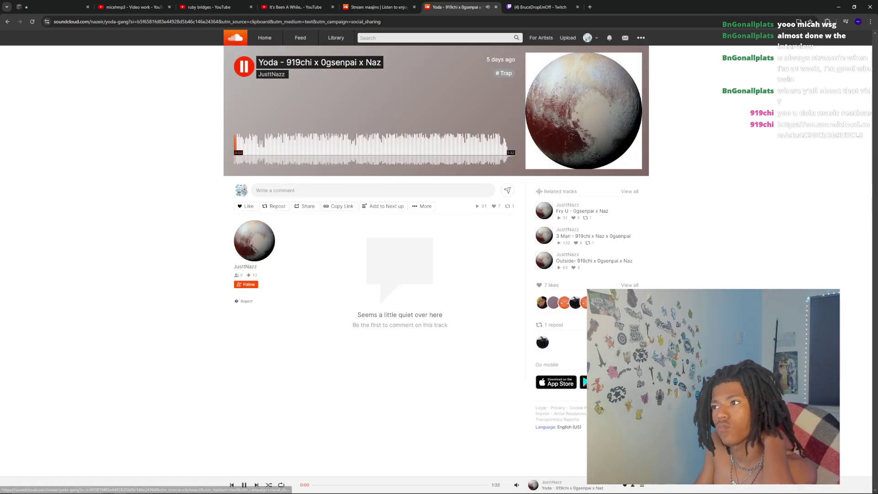
left_click(145, 489)
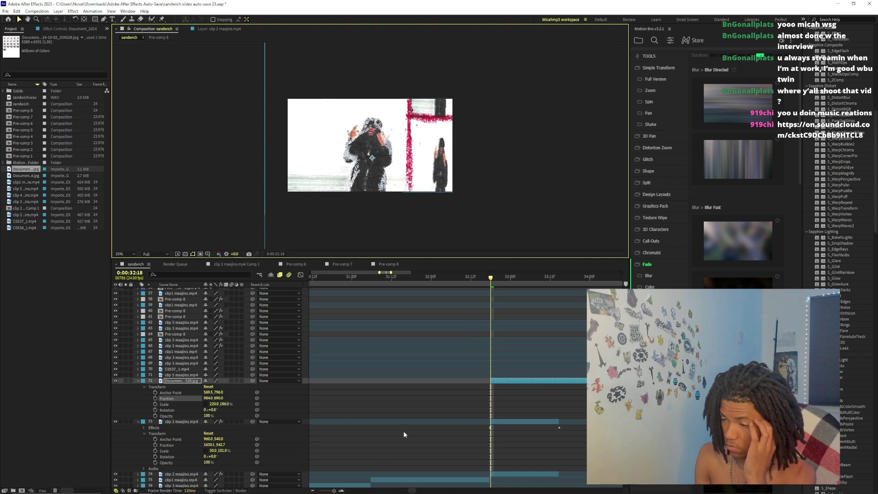
Split the scanned layer at 32:20 and 32:22, sliding each new piece further left
left_click_drag(335, 491, 335, 490)
left_click_drag(470, 278, 474, 279)
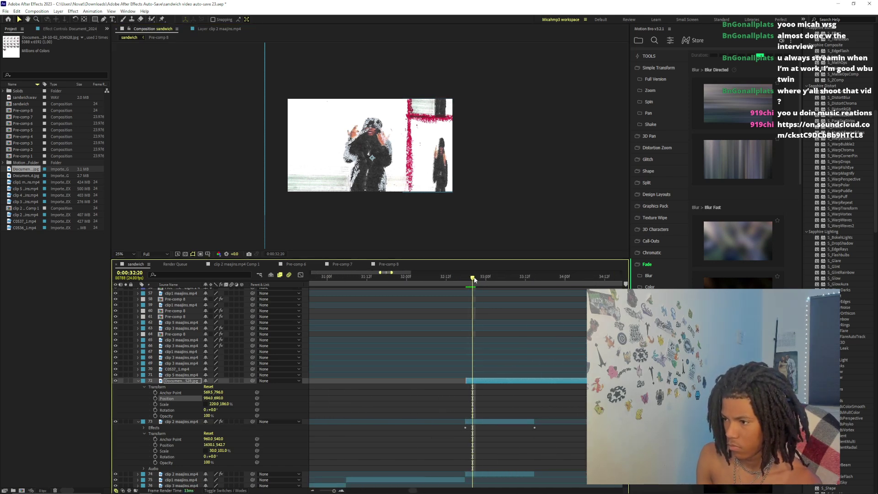
key("ctrl+shift+d")
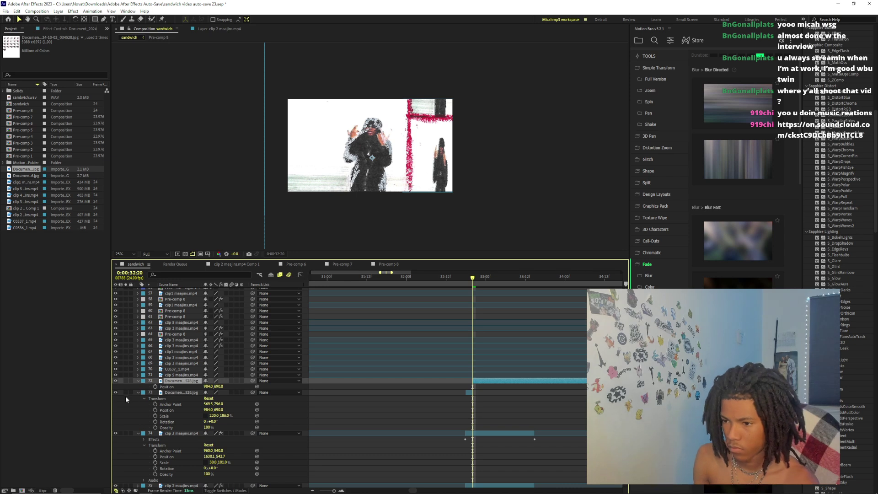
left_click_drag(209, 388, 136, 387)
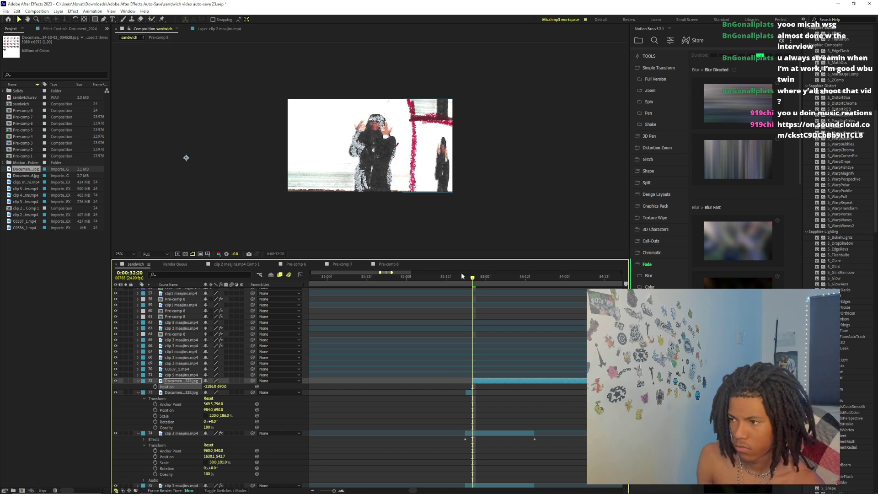
left_click_drag(473, 278, 479, 280)
key("ctrl+shift+d")
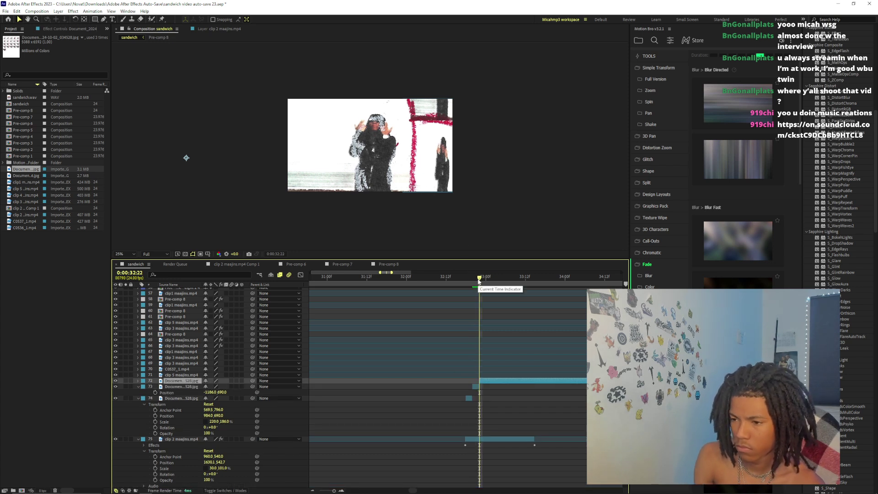
key("p")
left_click_drag(209, 387, 138, 393)
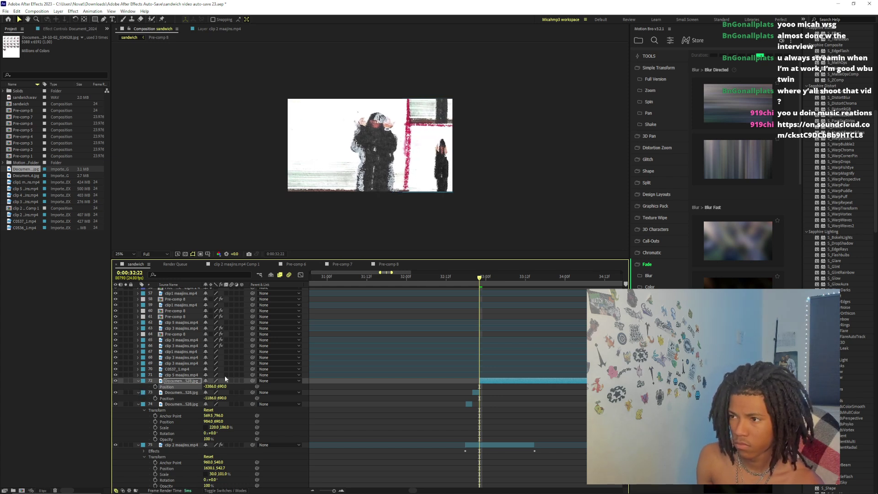
Split again at 33:00 and 33:02, sliding the 33:00 piece further left
left_click_drag(479, 280, 486, 282)
key("ctrl+shift+d")
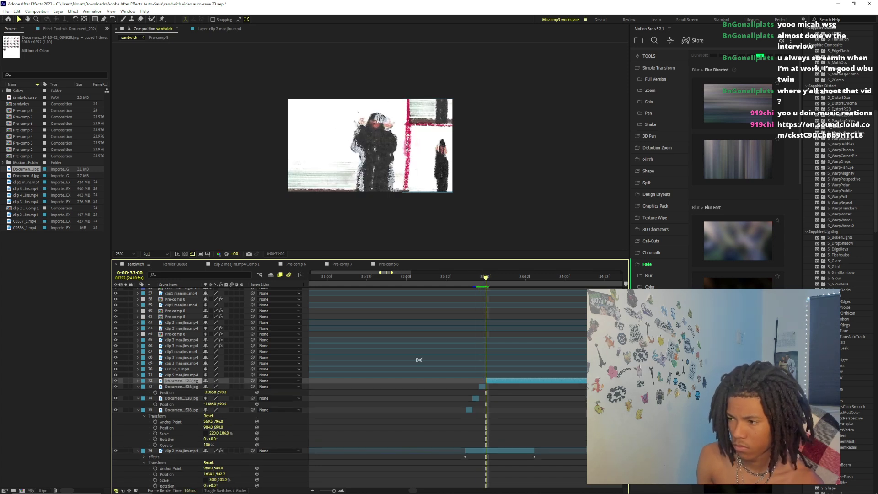
key("p")
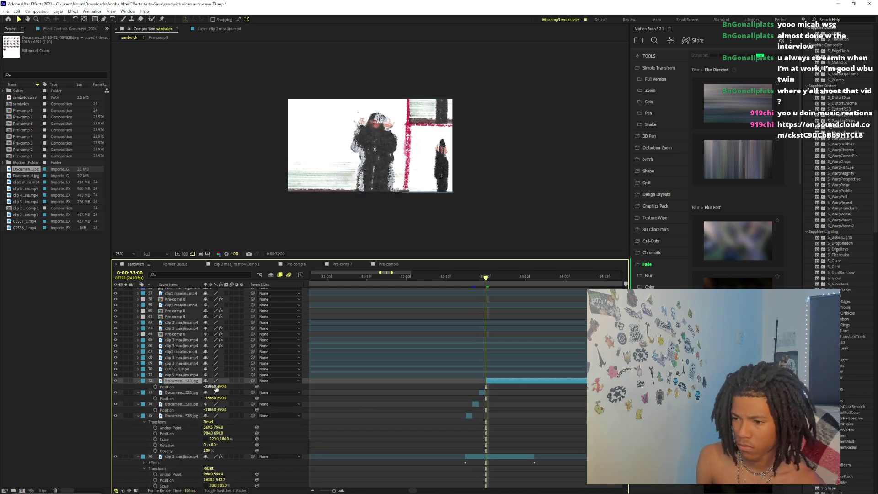
left_click_drag(213, 387, 145, 393)
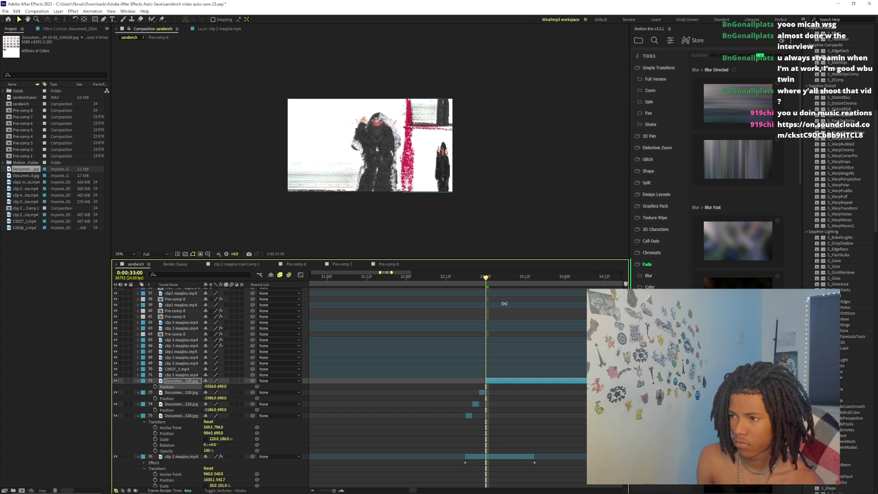
left_click_drag(487, 280, 493, 282)
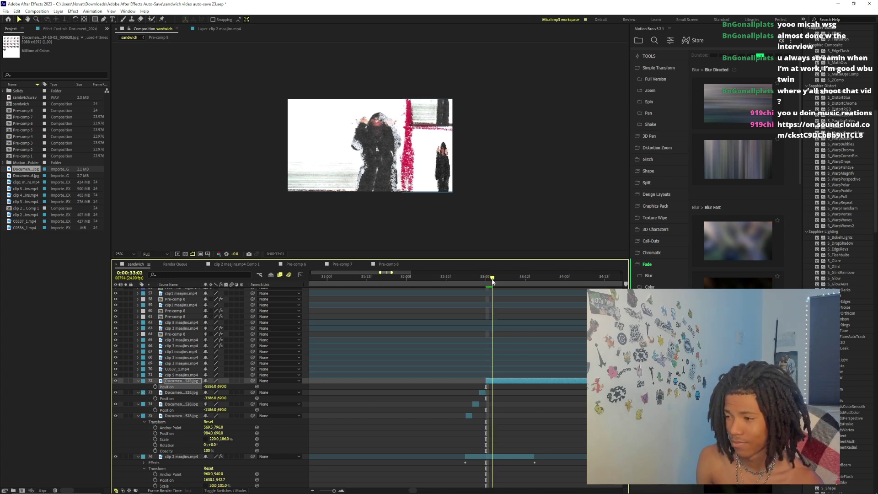
key("ctrl+shift+d")
Slide the newest scanned-image piece far left using its Position X
key("p")
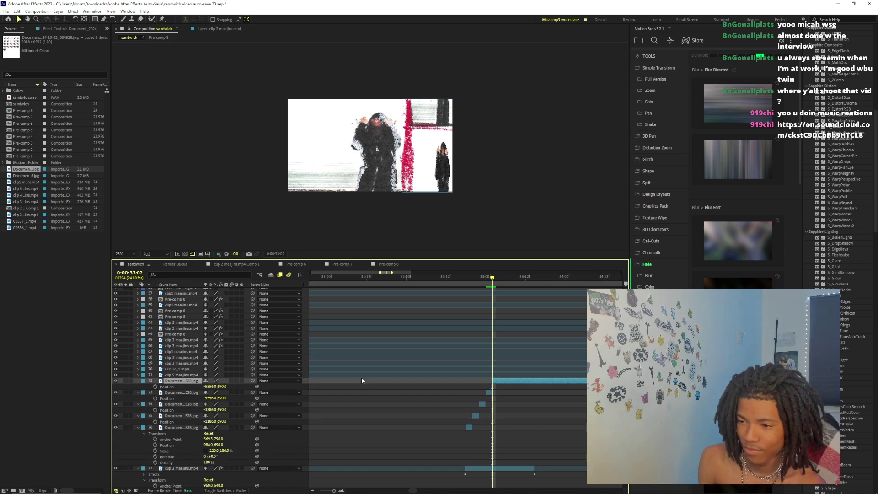
left_click_drag(196, 387, 136, 395)
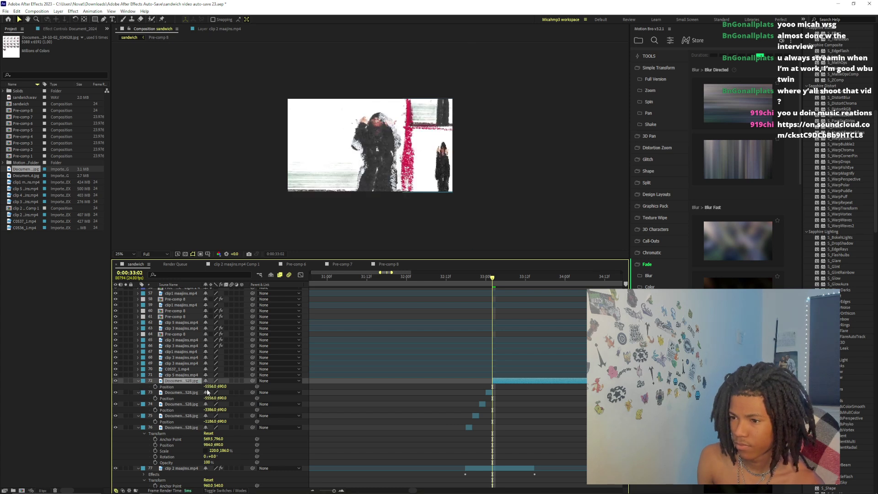
left_click_drag(209, 387, 143, 393)
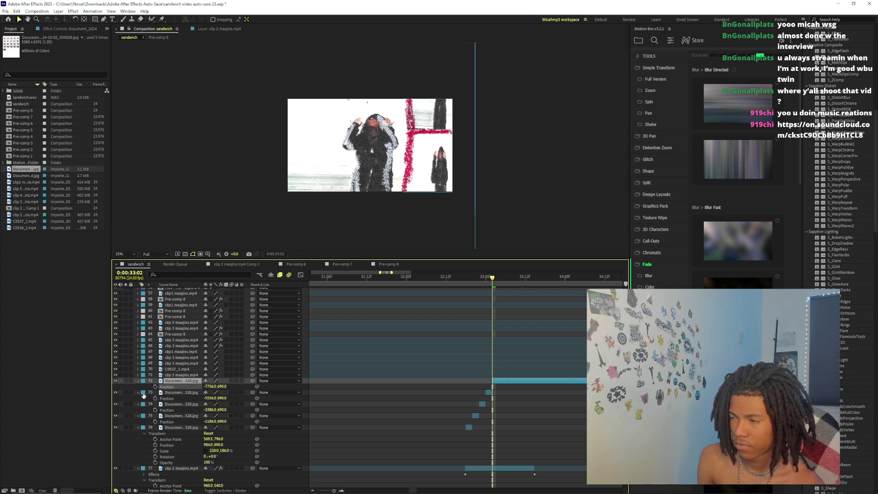
Split the image layer at 33:04 and lift the new piece high above the frame
left_click_drag(491, 280, 494, 303)
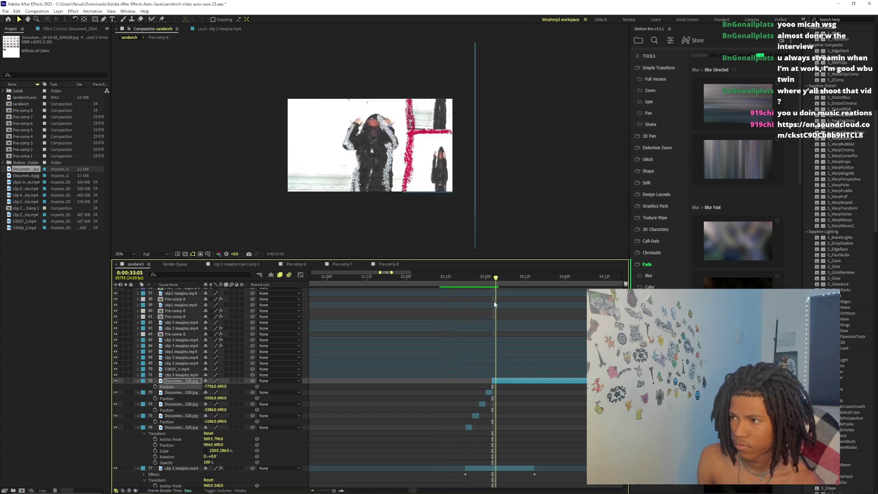
key("ctrl+shift+d")
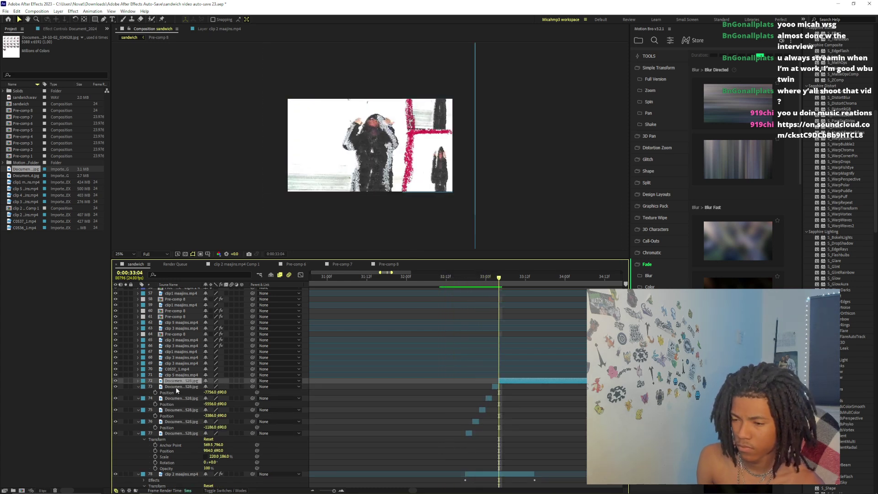
key("p")
scroll(291, 242, "down", 1)
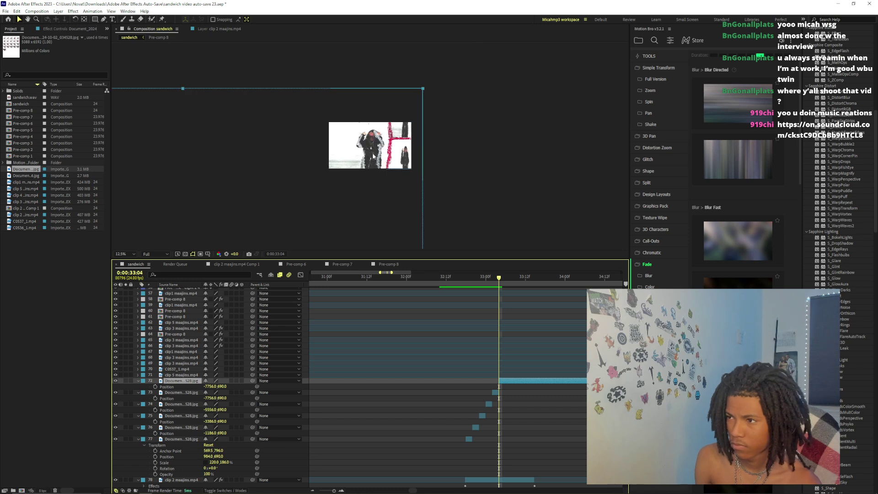
left_click_drag(141, 210, 482, 117)
left_click_drag(377, 149, 404, 68)
scroll(384, 162, "up", 1)
left_click_drag(382, 161, 390, 169)
left_click_drag(391, 163, 394, 165)
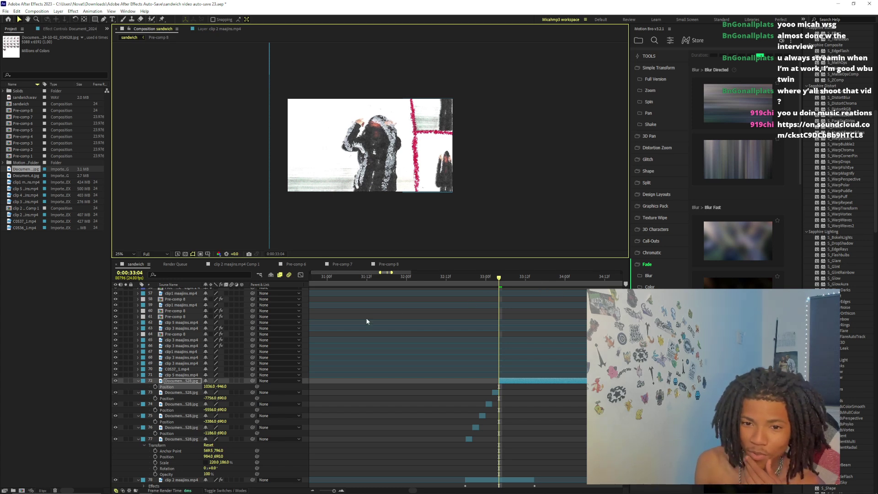
Split the layer again at 33:06 and slide that piece left
left_click_drag(503, 277, 506, 277)
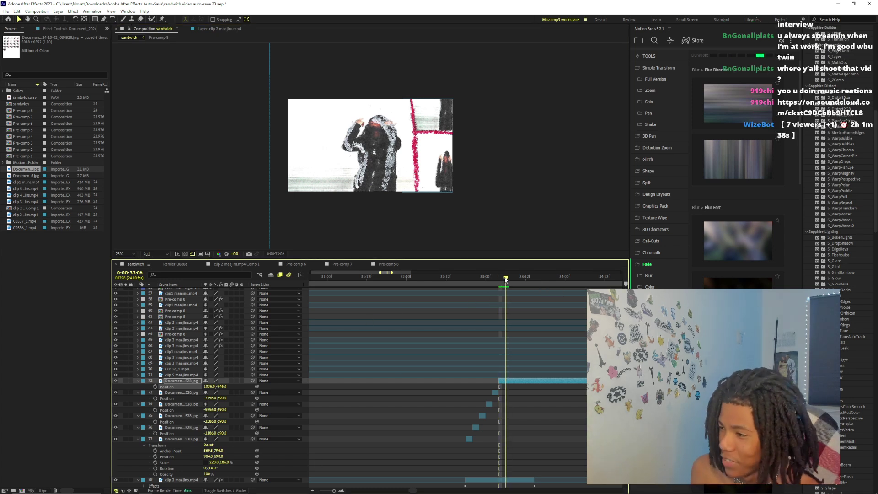
key("ctrl+shift+d")
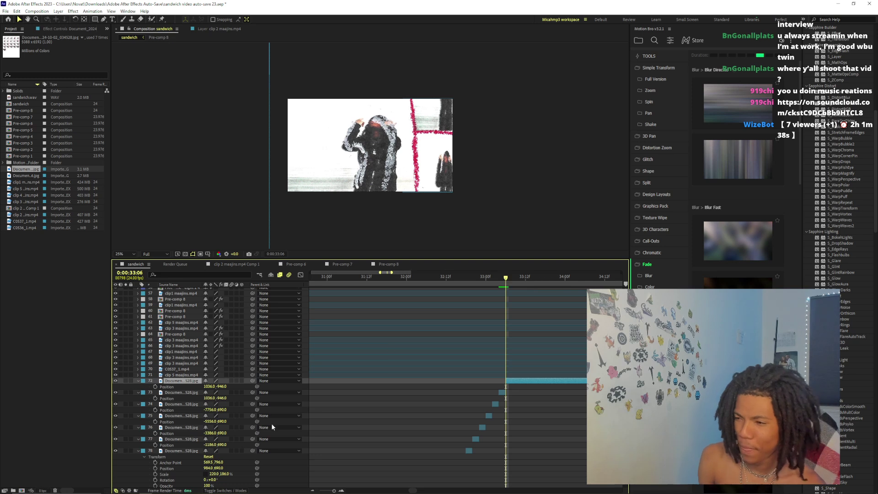
left_click_drag(212, 387, 132, 386)
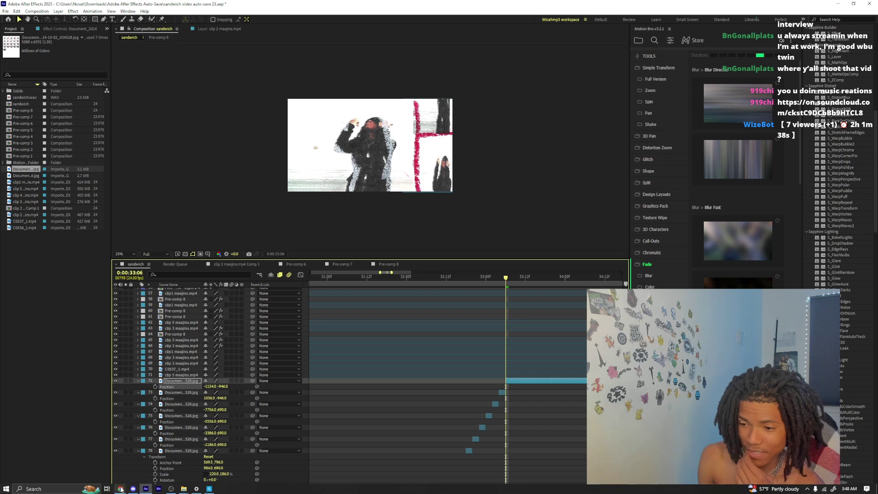
In SoundCloud, pause Fry U, restart the Yoda track and close the up-next queue
mouse_move(121, 489)
left_click(103, 459)
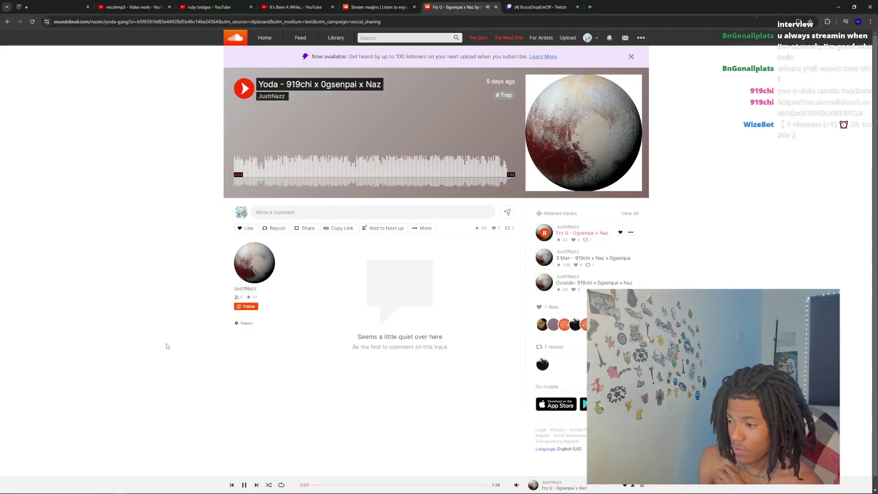
left_click(244, 485)
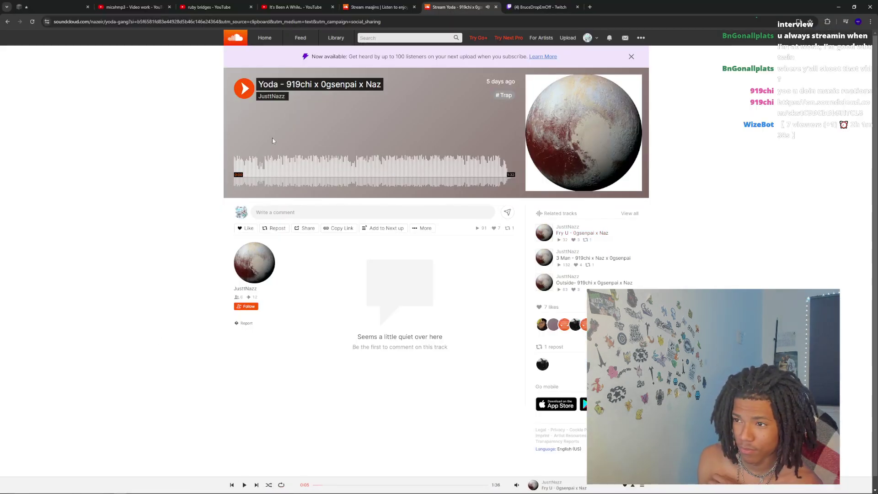
left_click(243, 89)
left_click(244, 88)
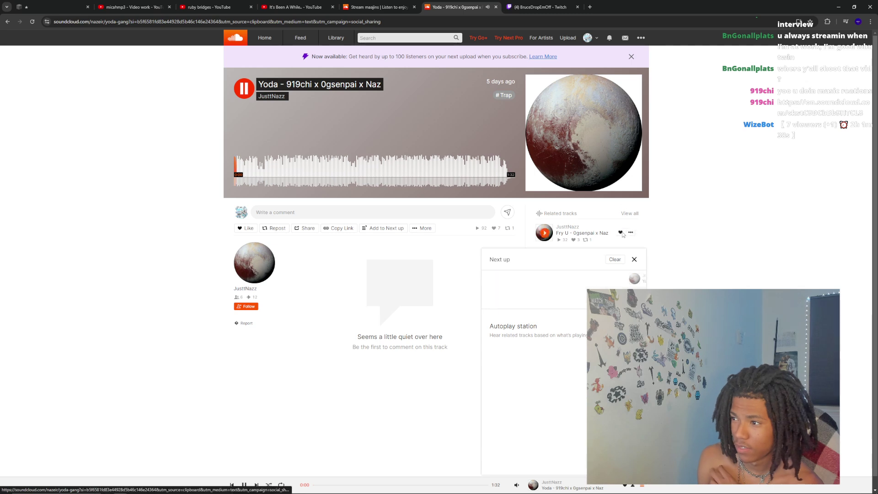
left_click(634, 260)
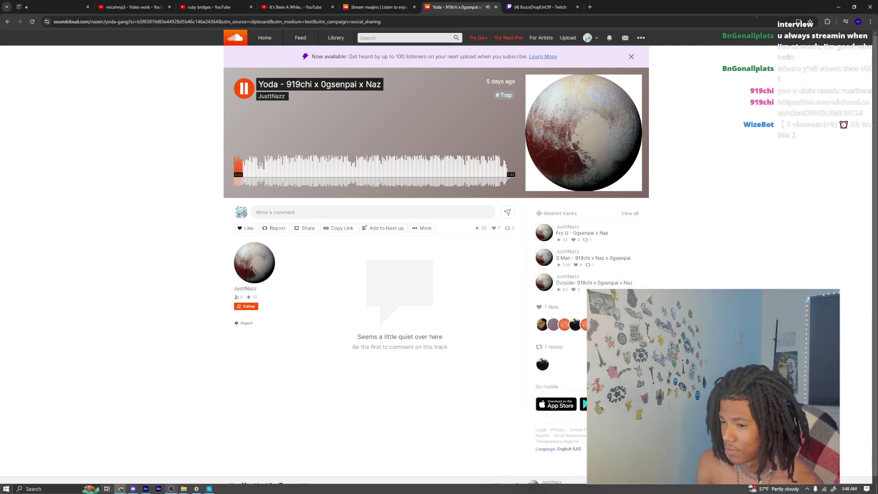
Back in After Effects, split the image layer at the playhead and slide the piece to X -3144
left_click(145, 488)
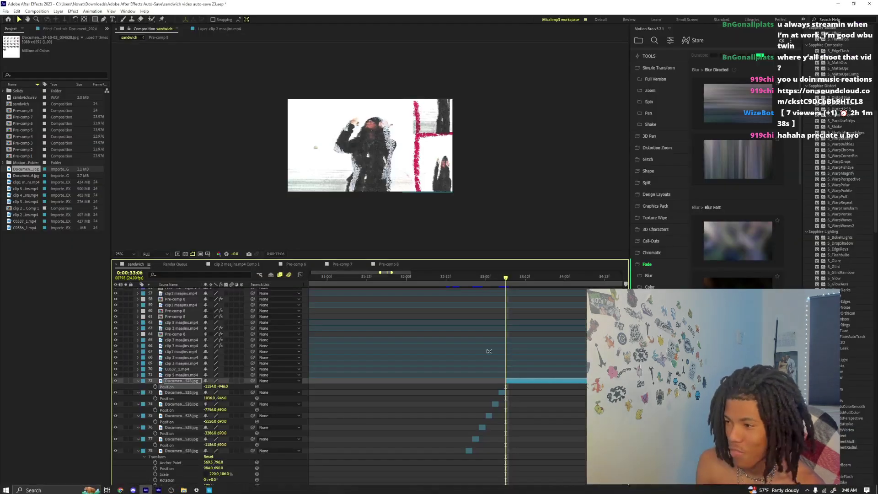
scroll(508, 284, "down", 4)
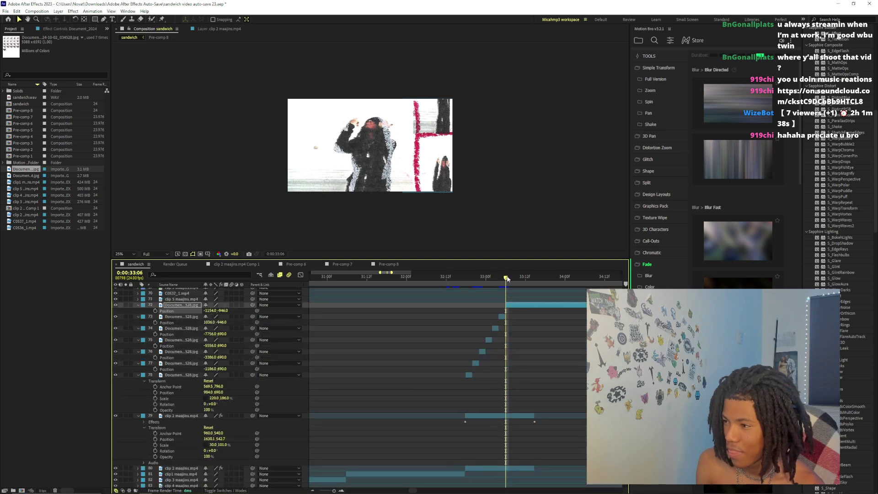
left_click_drag(506, 278, 511, 278)
key("ctrl+shift+d")
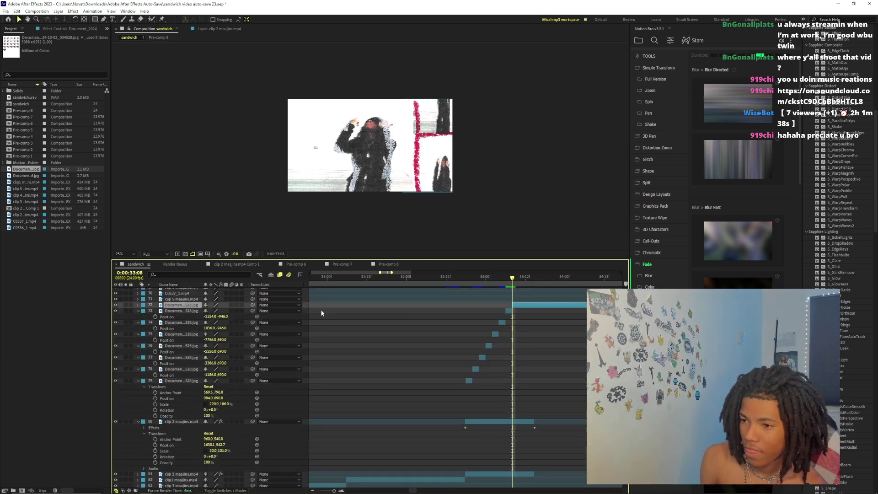
key("p")
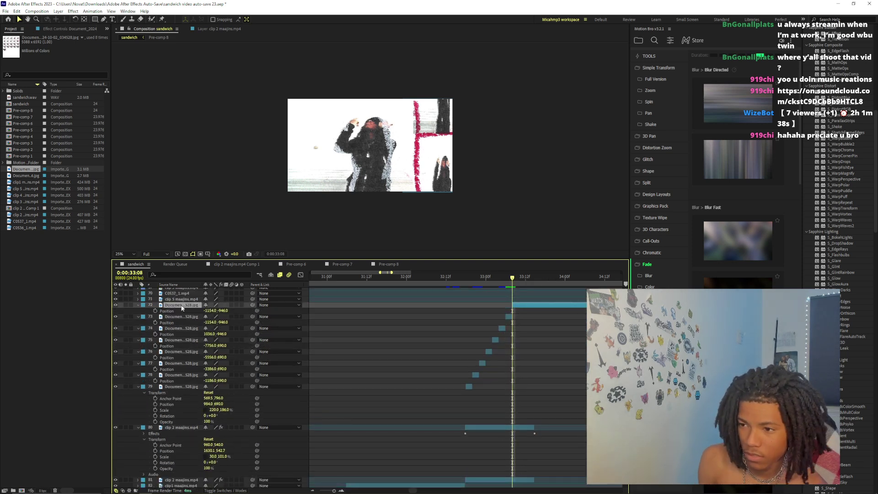
left_click_drag(212, 311, 139, 314)
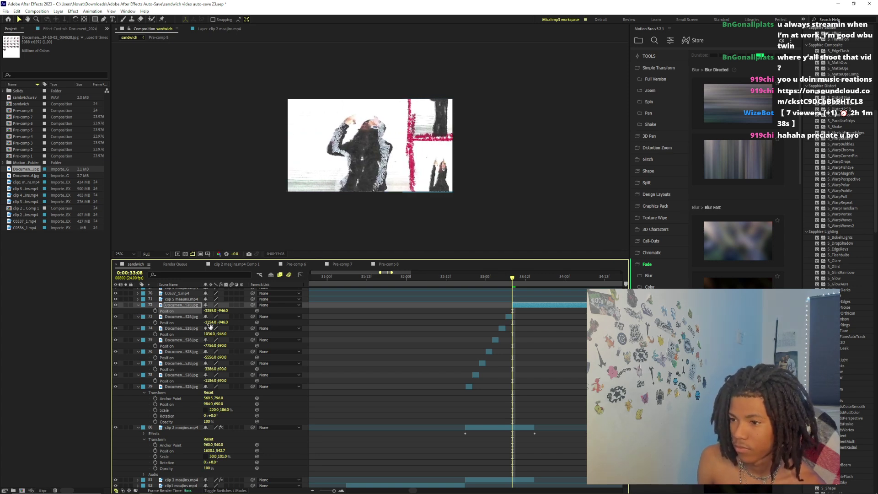
left_click_drag(227, 311, 228, 311)
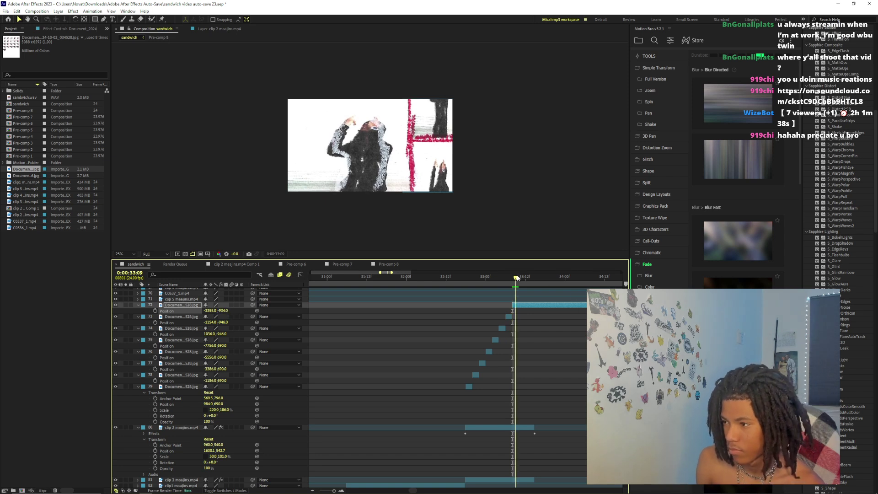
Split on the next frames up to 33:13, sliding pieces left to X -5805 and -7185
key("Page_Down")
key("ctrl+shift+d")
key("p")
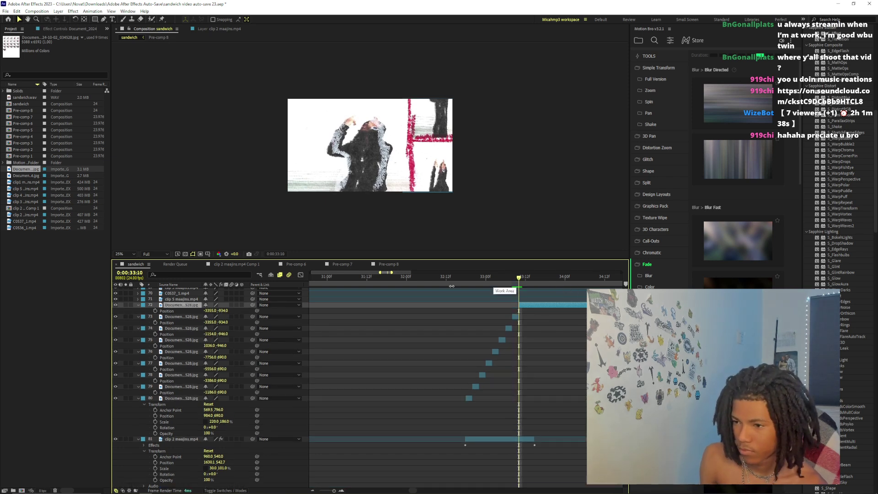
left_click_drag(210, 310, 132, 309)
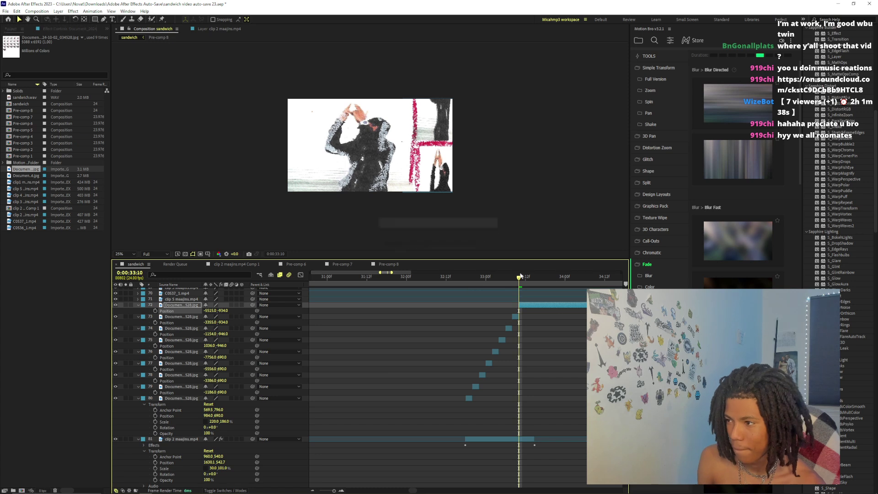
left_click_drag(522, 278, 525, 279)
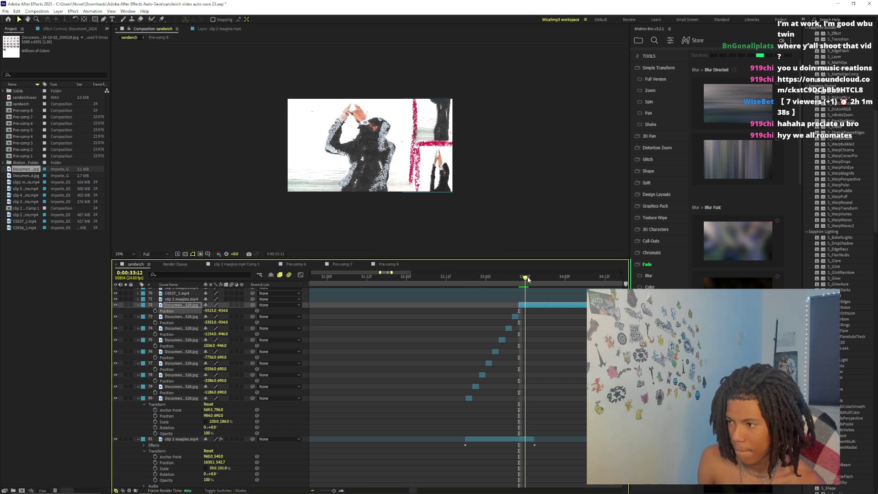
key("Page_Down")
key("ctrl+shift+d")
key("p")
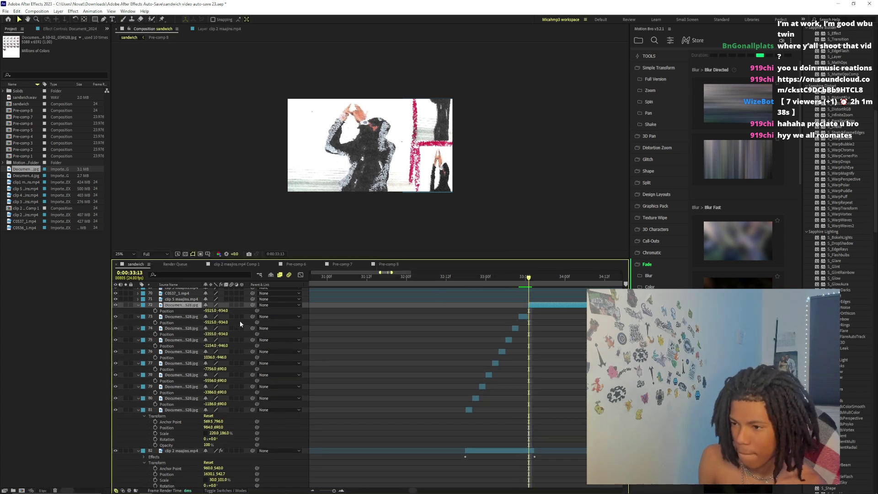
left_click_drag(214, 314, 139, 312)
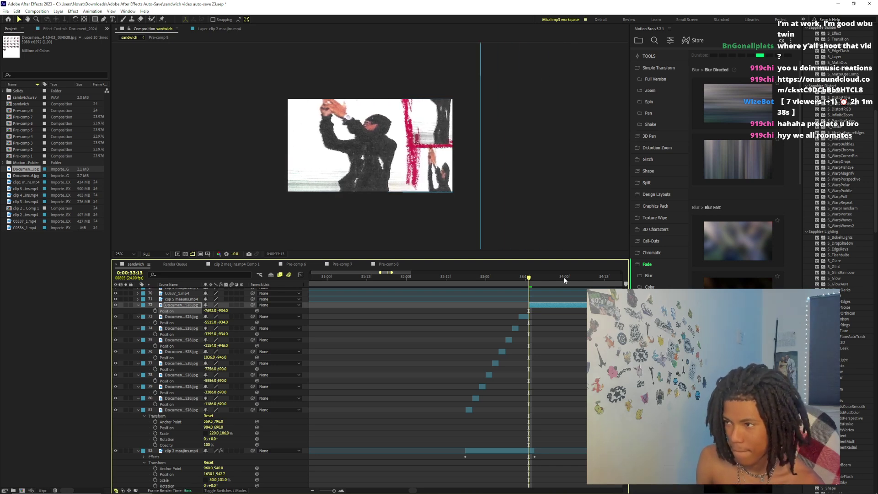
Split at 33:15, start layer 72 slightly earlier, split again and return to 33:14
mouse_move(534, 280)
left_mouse_down()
mouse_move(519, 288)
mouse_move(525, 292)
left_mouse_up()
key("ctrl+shift+d")
left_click(526, 322)
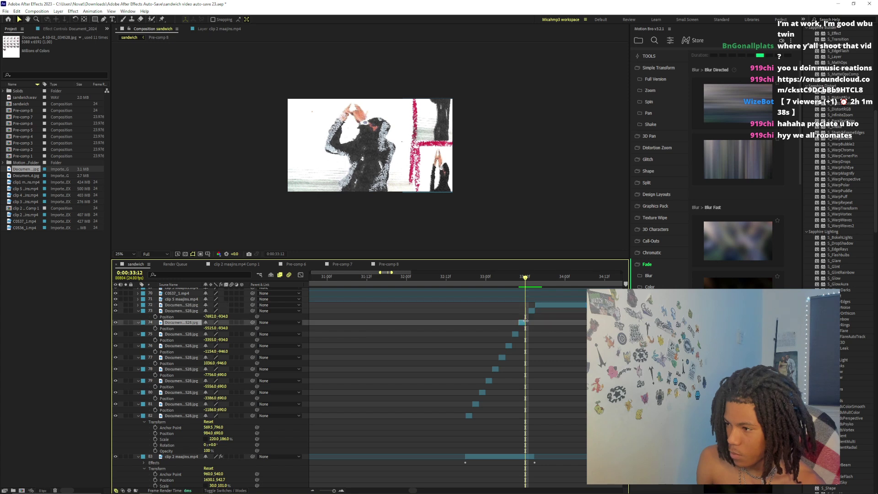
left_click(533, 310)
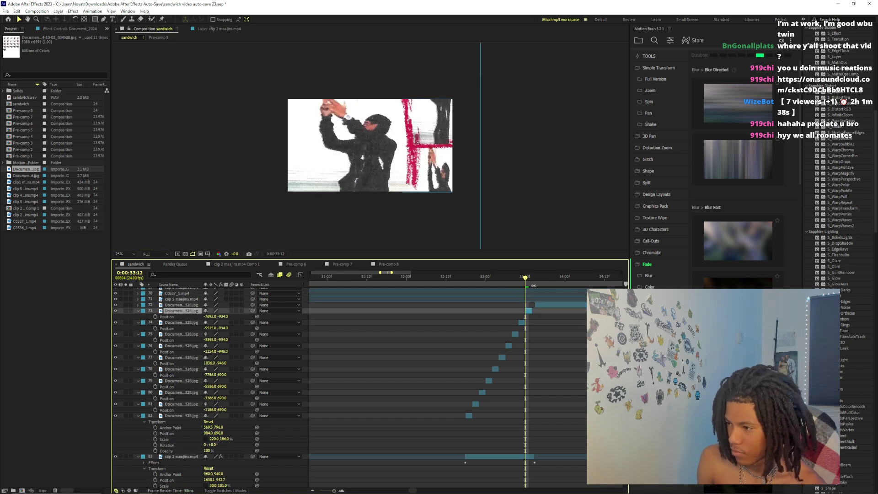
left_click_drag(540, 307, 537, 304)
key("Page_Down")
key("Page_Down")
key("Page_Down")
key("Page_Down")
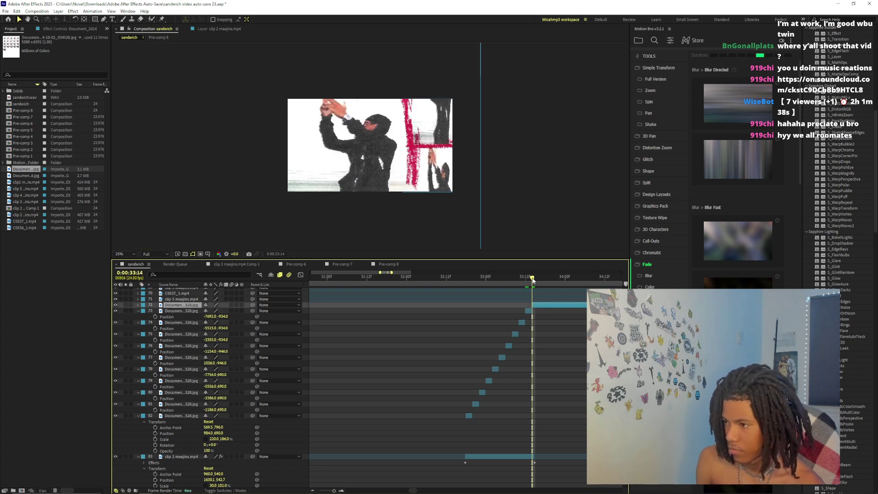
key("ctrl+shift+d")
key("Page_Up")
key("Page_Up")
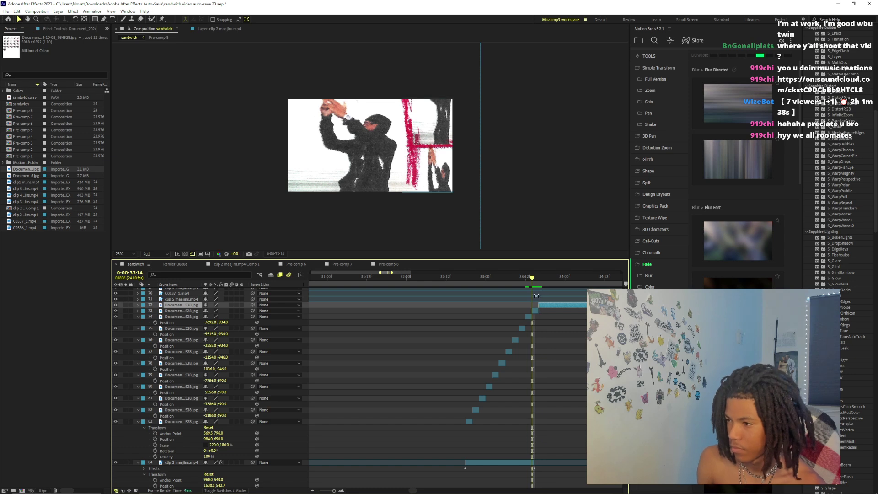
Delete stray layer 73, extend layer 72 back and re-split it at 33:16
left_click(536, 311)
scroll(582, 122, "down", 1)
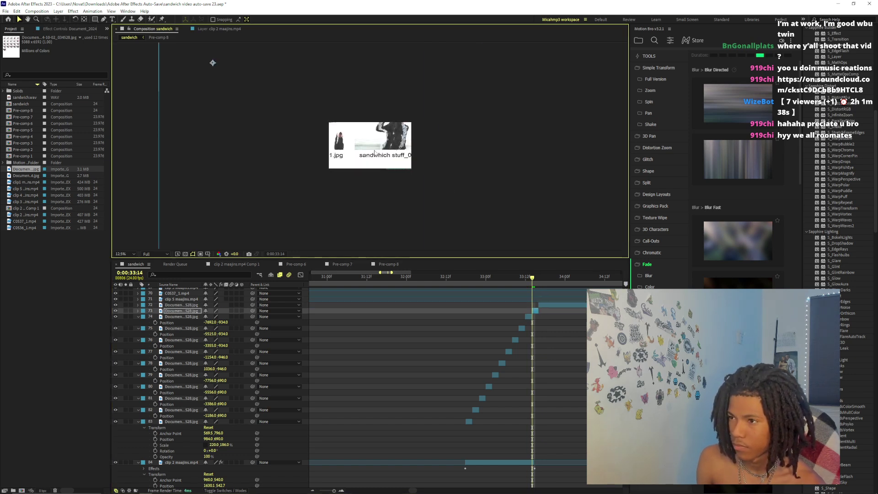
scroll(432, 129, "up", 1)
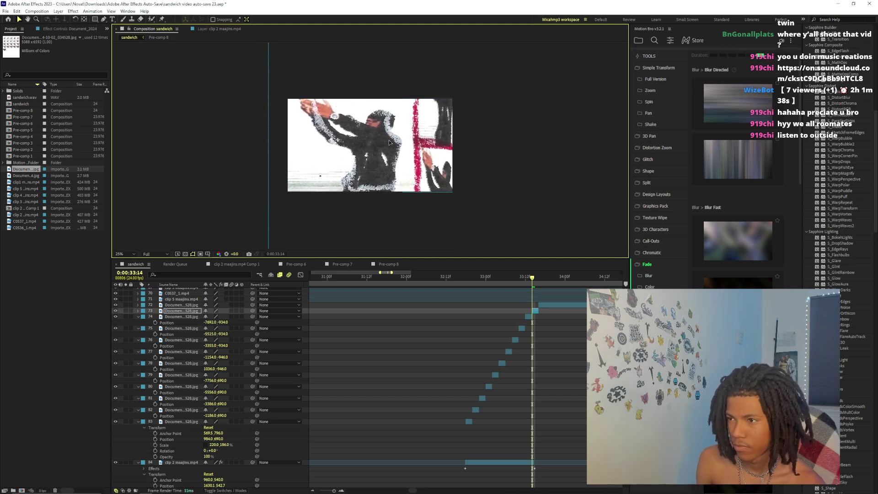
left_click_drag(533, 278, 540, 278)
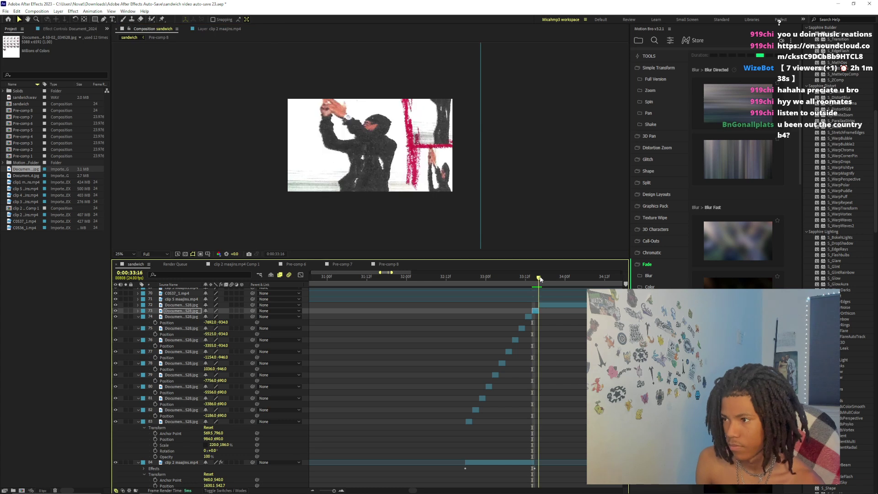
key("Delete")
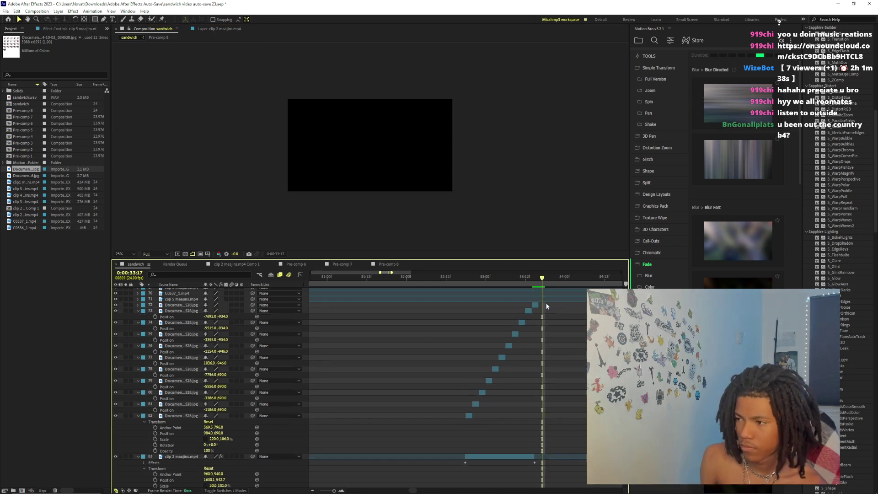
left_click_drag(538, 305, 533, 305)
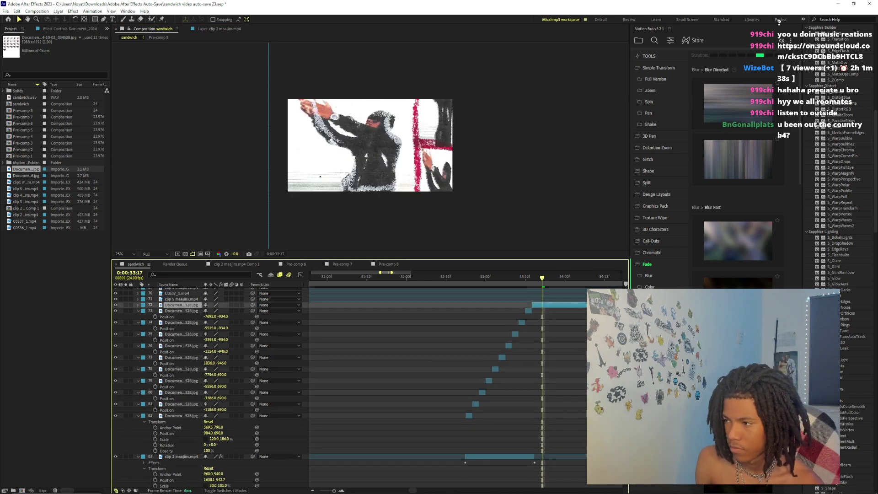
left_click(537, 279)
key("ctrl+shift+d")
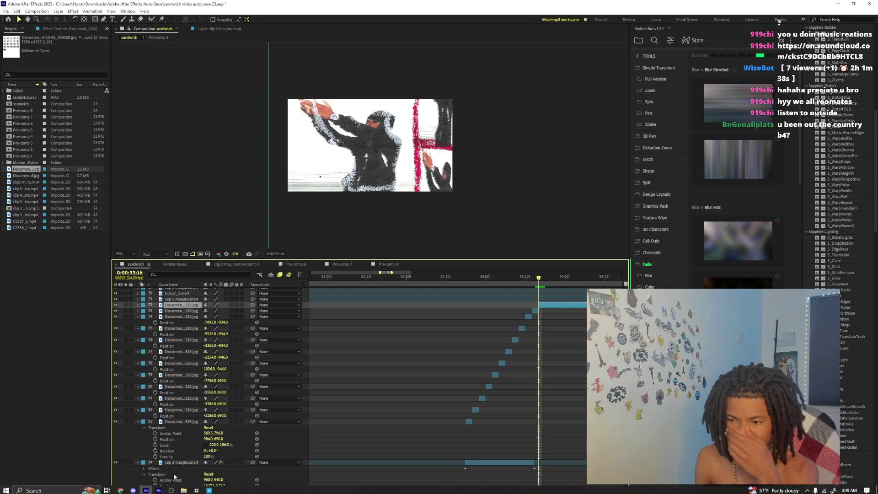
In SoundCloud, pause Yoda and play the related track Outside, then return to After Effects
mouse_move(120, 489)
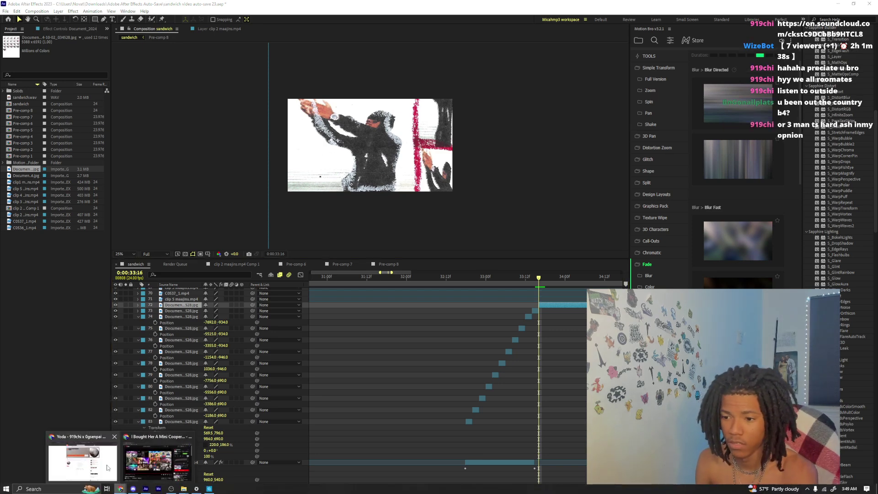
left_click(108, 468)
left_click(243, 91)
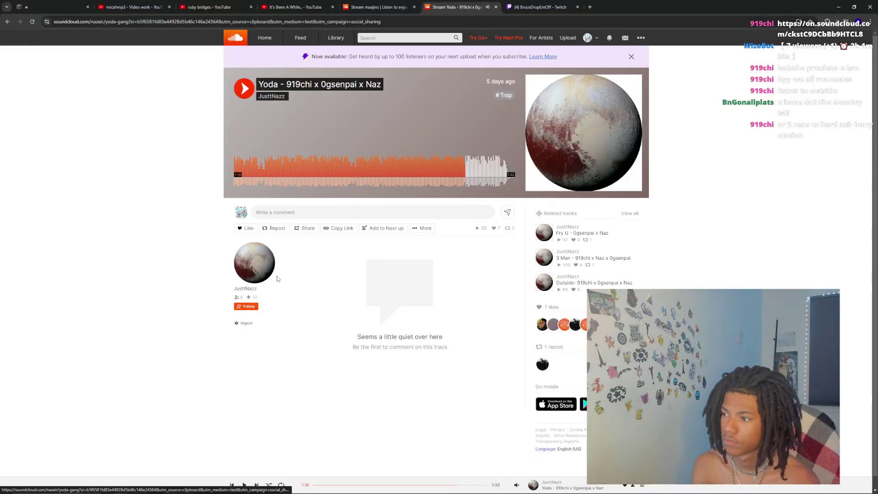
left_click(545, 282)
left_click(145, 490)
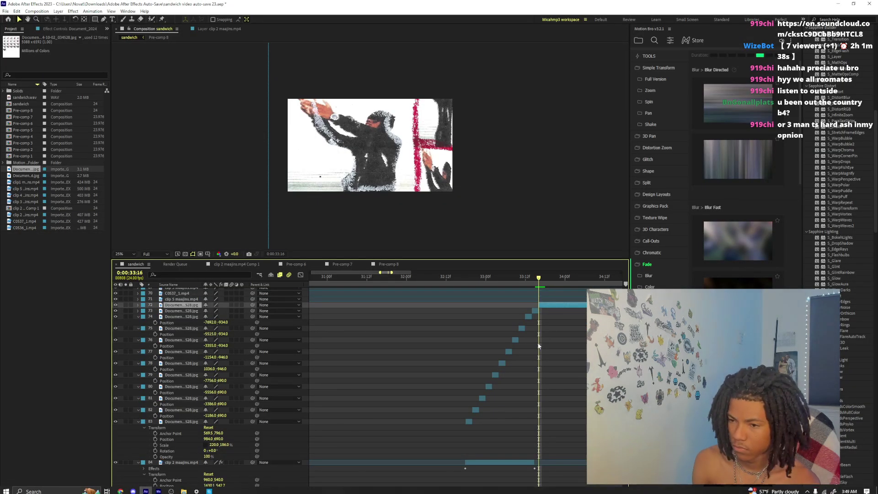
Split the image layer at 33:18 and slide layer 73 left to X -1122
left_click_drag(540, 281, 543, 314)
key("ctrl+shift+d")
left_click(542, 313)
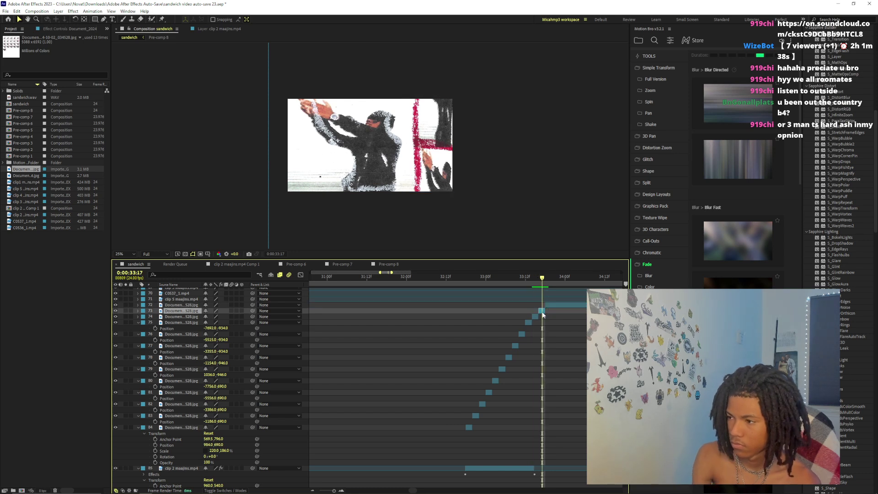
key("p")
left_click_drag(210, 317, 130, 320)
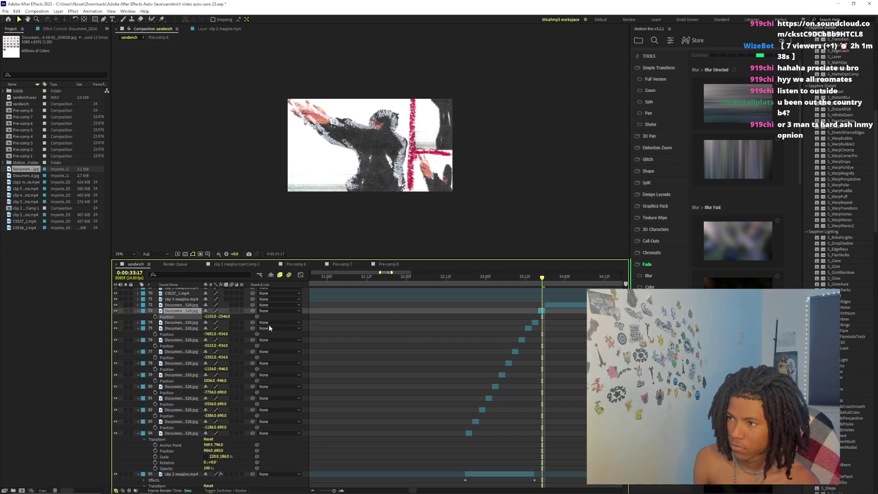
Slide layer 72 to X -3352, split it at 33:20 and push the new piece further left
mouse_move(539, 281)
left_mouse_down()
mouse_move(531, 281)
mouse_move(549, 281)
mouse_move(545, 290)
left_mouse_up()
left_click(548, 305)
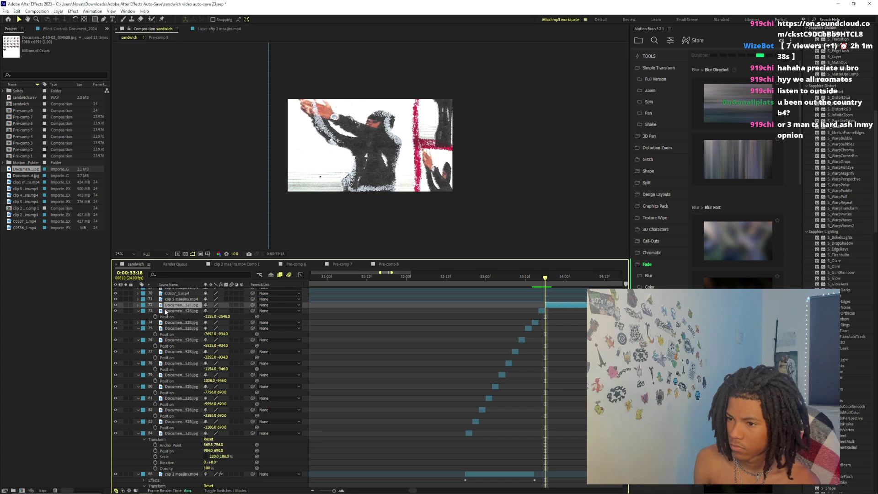
key("p")
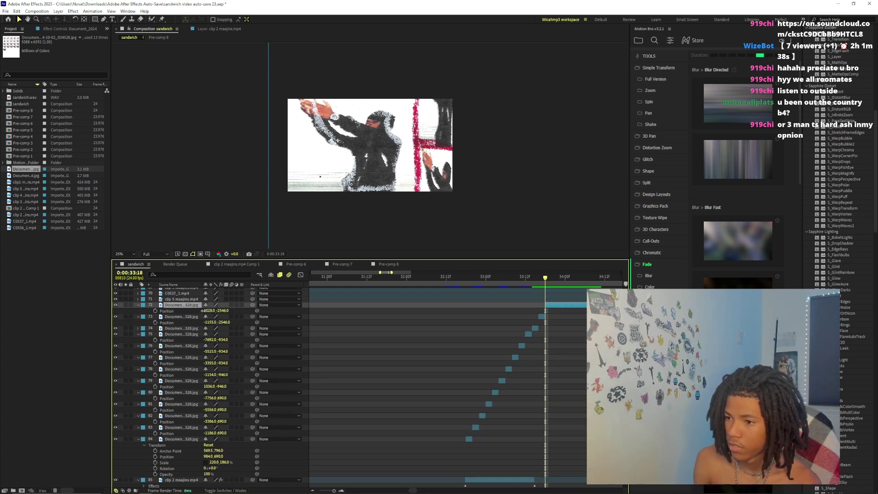
left_click_drag(139, 316, 62, 315)
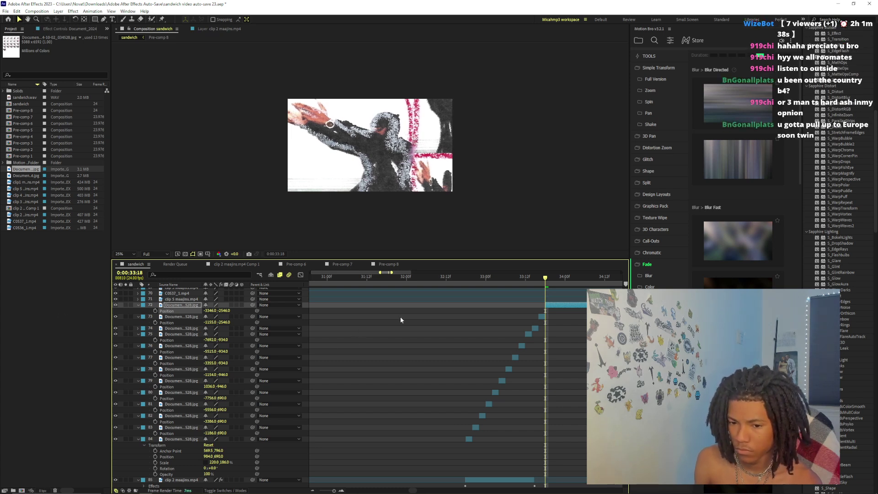
key("Page_Down")
key("Page_Down")
key("ctrl+shift+d")
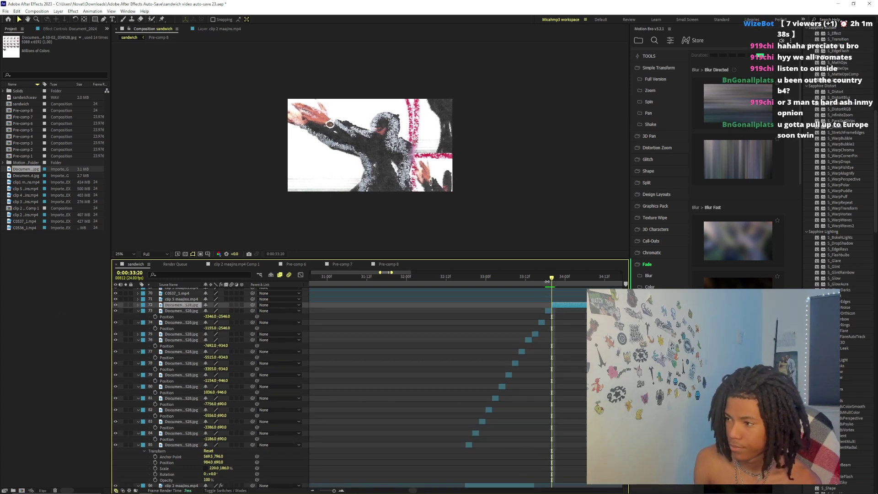
left_click_drag(212, 311, 76, 307)
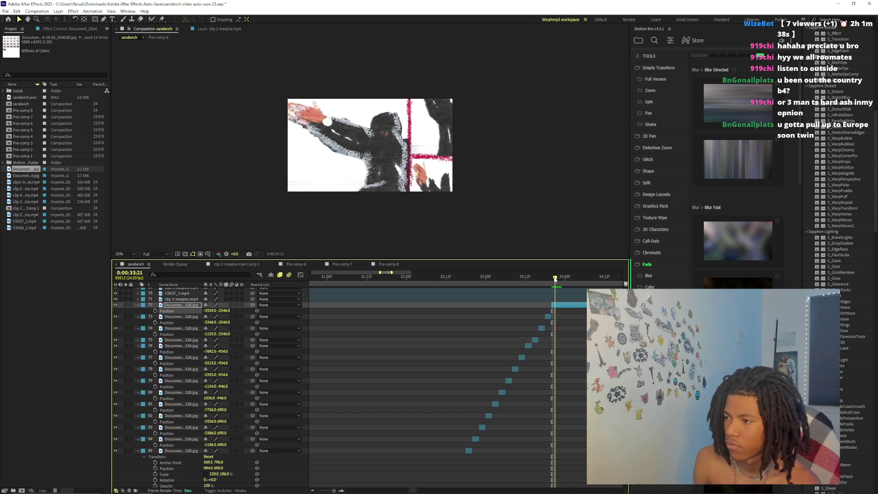
Duplicate layer 72, shift the copy further left and split it at 34:00
key("ctrl+d")
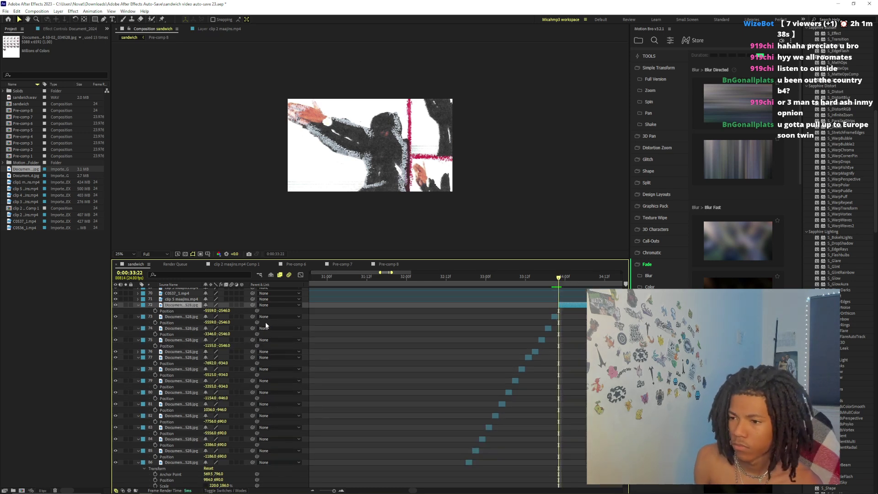
left_click_drag(210, 314, 129, 305)
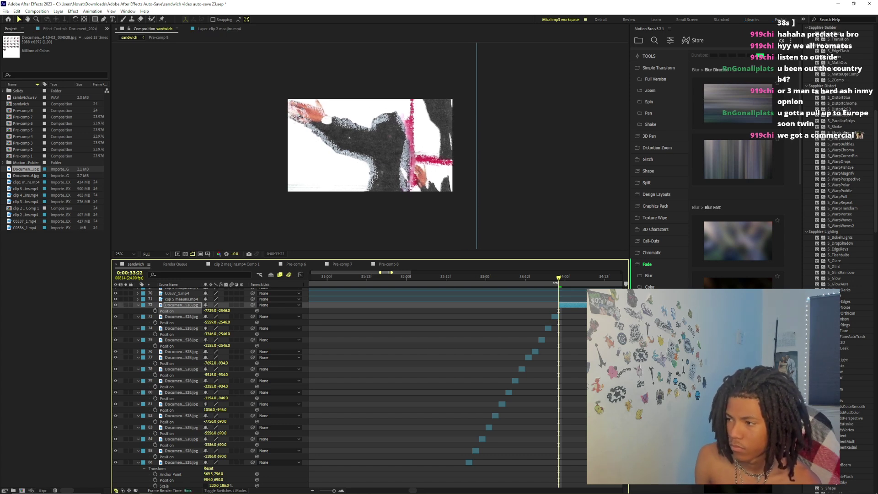
left_click_drag(562, 281, 566, 282)
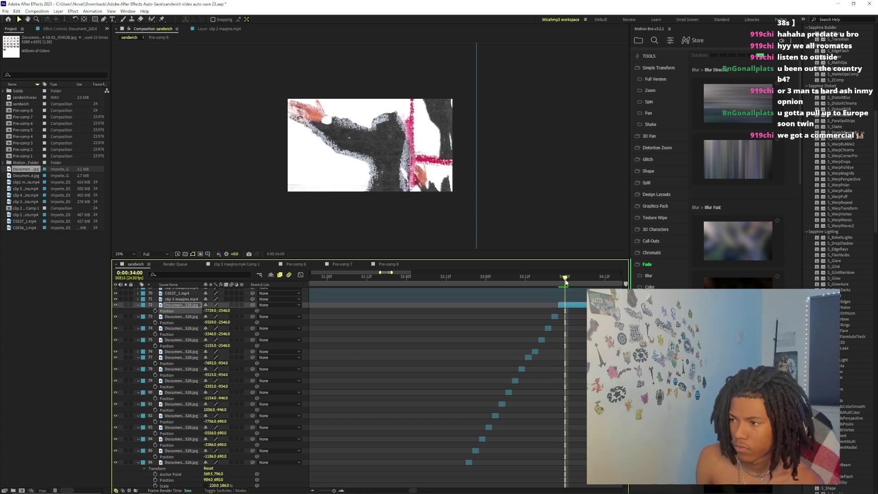
key("ctrl+shift+d")
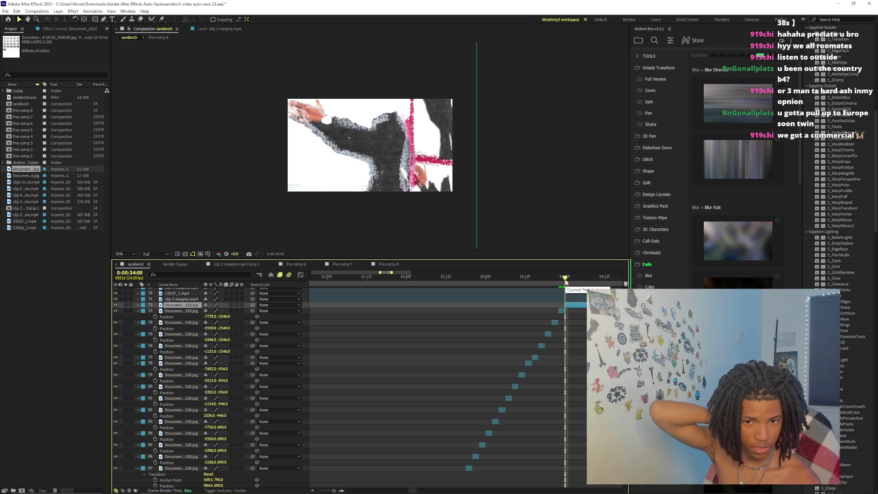
Nudge the scanned image, split it at 34:02 and slide the new copy further left
scroll(404, 127, "down", 1)
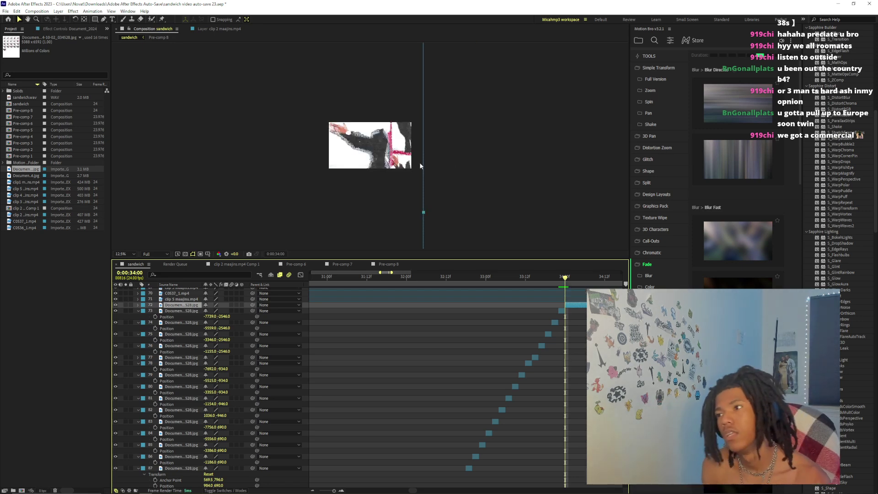
scroll(419, 165, "up", 1)
mouse_move(330, 195)
left_mouse_down()
mouse_move(308, 185)
mouse_move(442, 118)
mouse_move(457, 76)
mouse_move(415, 61)
mouse_move(467, 114)
mouse_move(360, 182)
mouse_move(388, 172)
mouse_move(384, 212)
mouse_move(391, 193)
left_mouse_up()
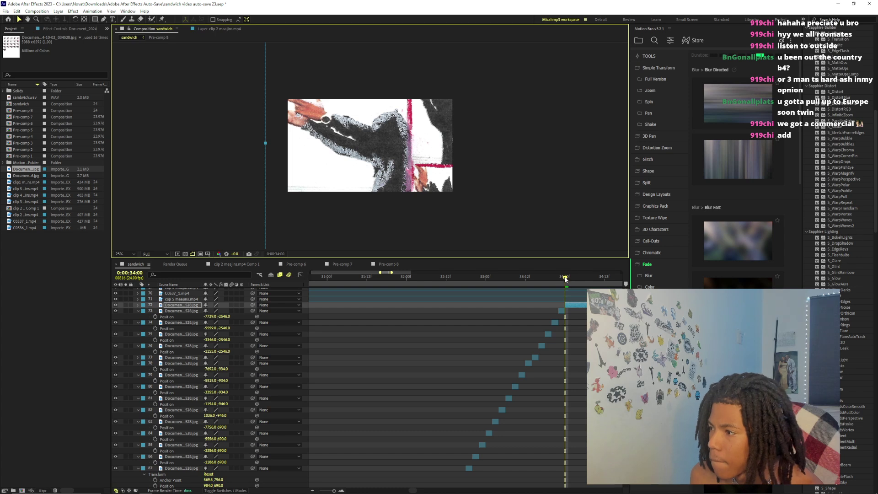
left_click_drag(566, 279, 572, 279)
key("ctrl+shift+d")
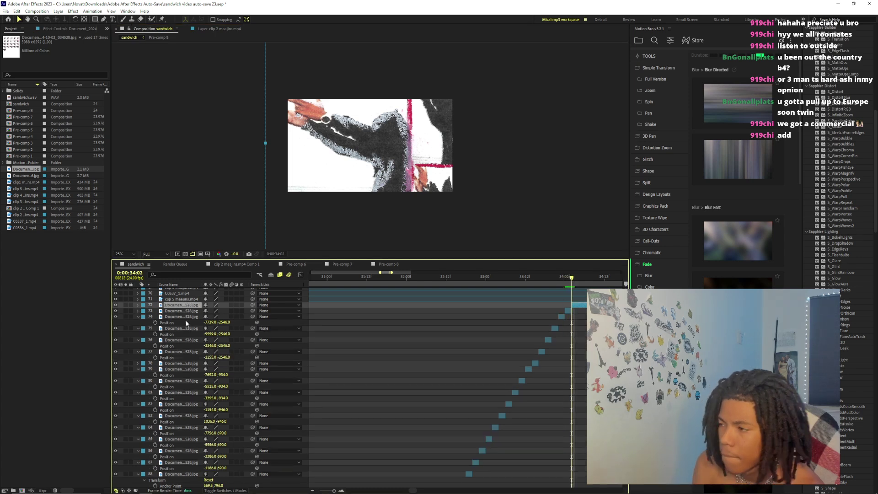
key("p")
left_click_drag(208, 312, 133, 313)
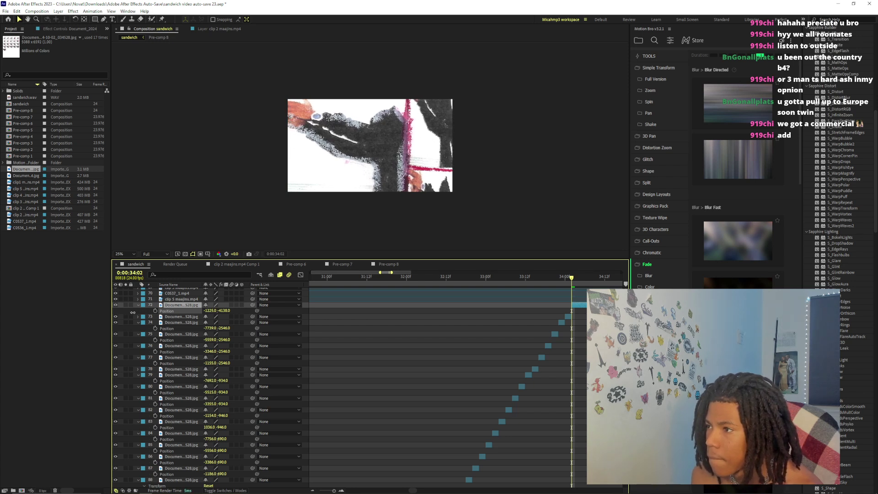
Duplicate the image on the next frame, trim its start to the playhead, and shift copies left to -4945
left_click_drag(571, 278, 576, 279)
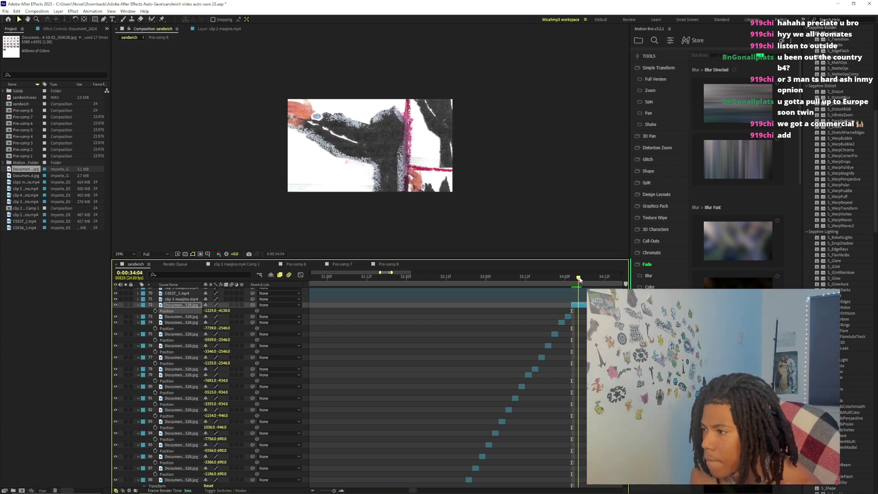
key("ctrl+d")
key("bracketleft")
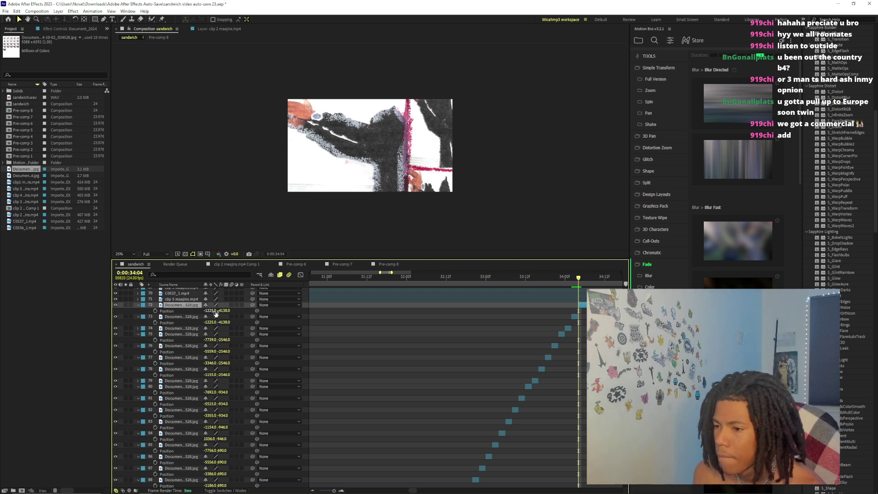
left_click_drag(166, 312, 139, 313)
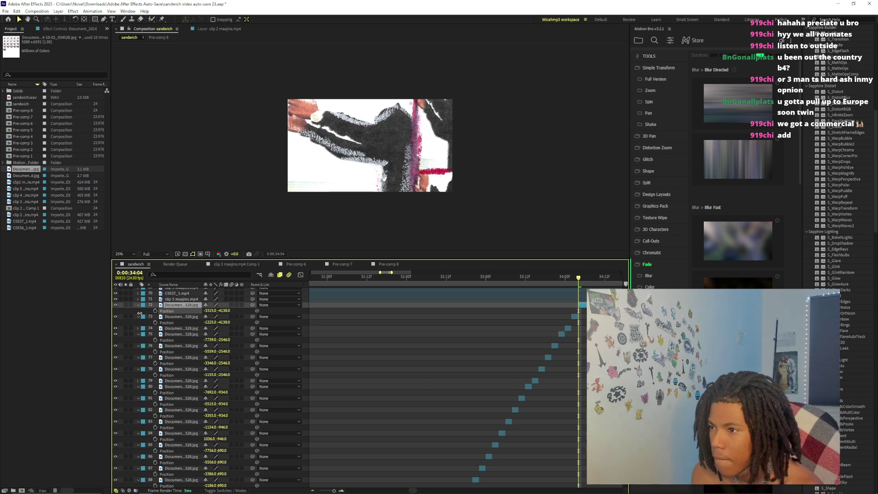
left_click_drag(578, 280, 585, 280)
left_click(138, 305)
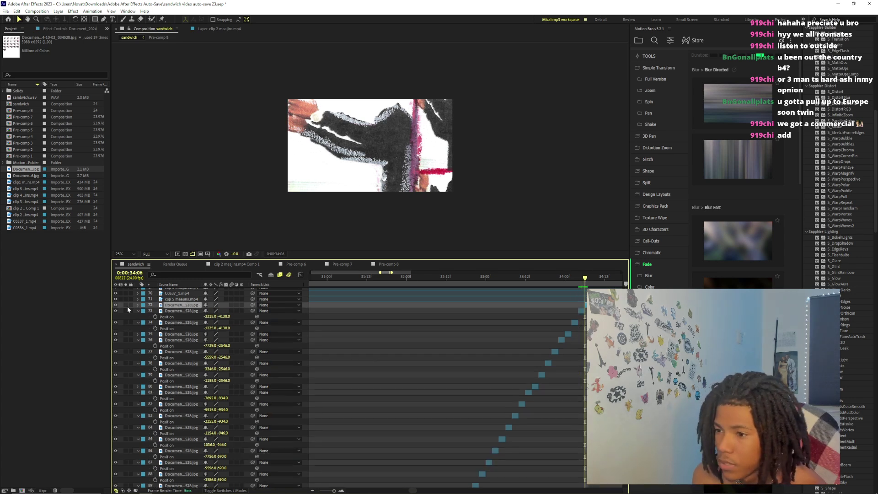
left_click(138, 305)
left_click(144, 311)
left_click_drag(207, 322, 129, 320)
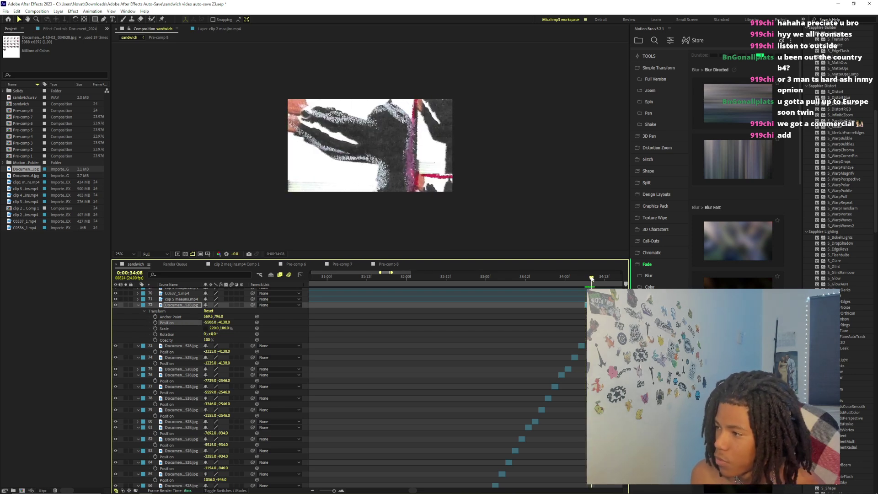
Add two more duplicates up to 34:10, shifting one left and repositioning the latest in the frame
key("ctrl+d")
left_click(138, 305)
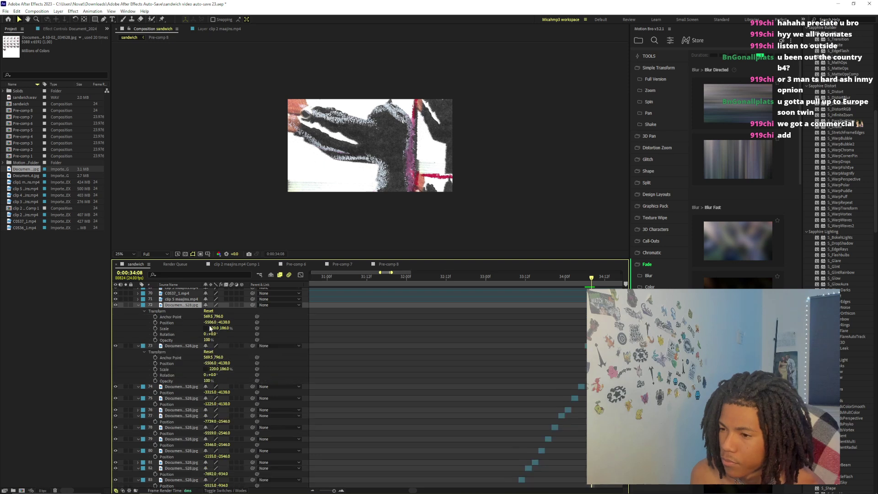
left_click_drag(209, 323, 128, 320)
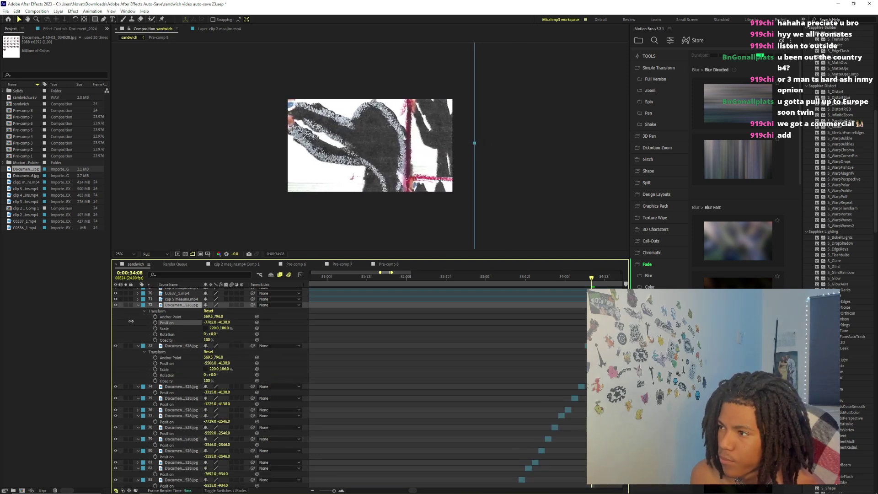
left_click(599, 278)
key("ctrl+d")
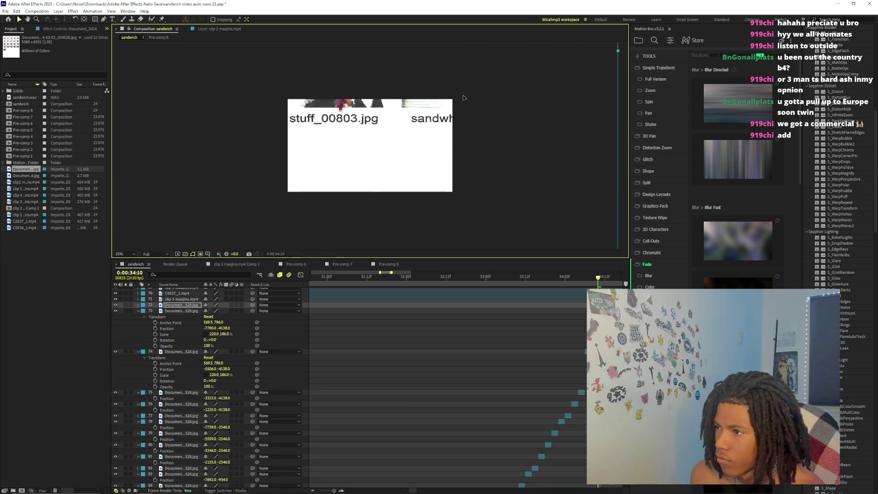
mouse_move(340, 161)
left_mouse_down()
mouse_move(437, 149)
mouse_move(462, 168)
mouse_move(445, 168)
left_mouse_up()
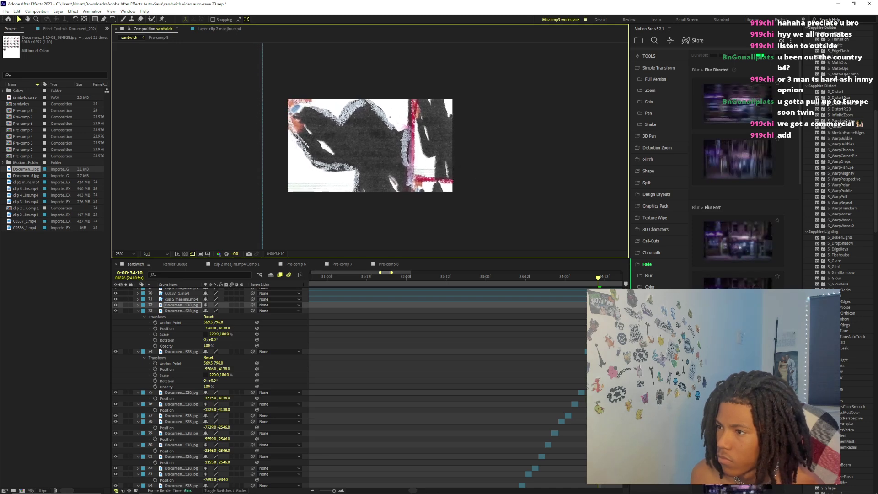
Select the whole run of image copies and open their layer menu
scroll(136, 316, "down", 8)
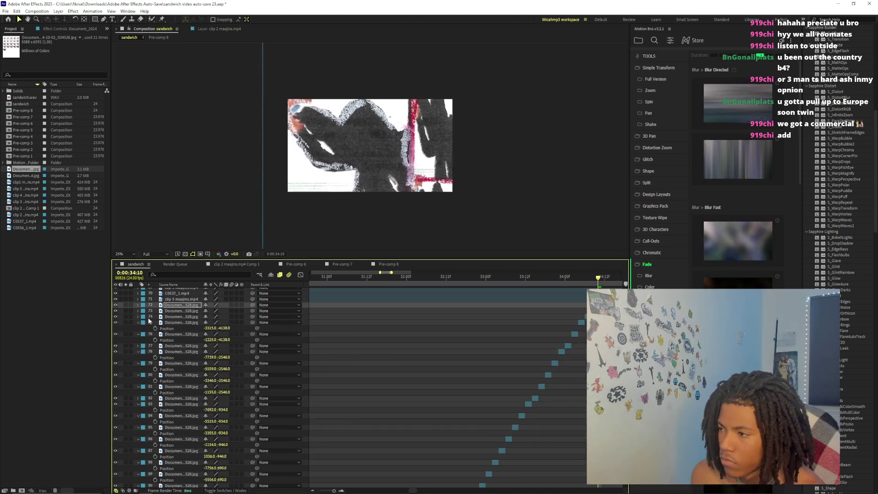
left_click(470, 433, "shift")
right_click(471, 434)
Pre-compose the selected image copies into Pre-comp 9 and move the playhead to 32:20
left_click(488, 389)
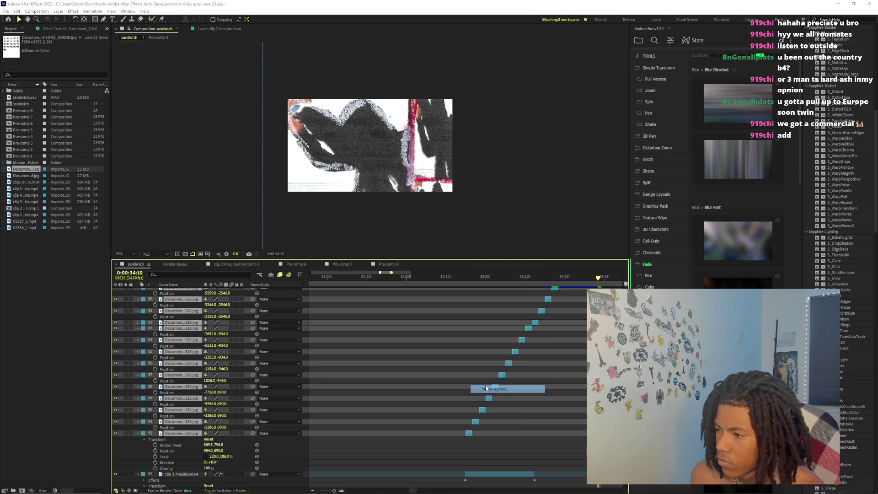
left_click(300, 280)
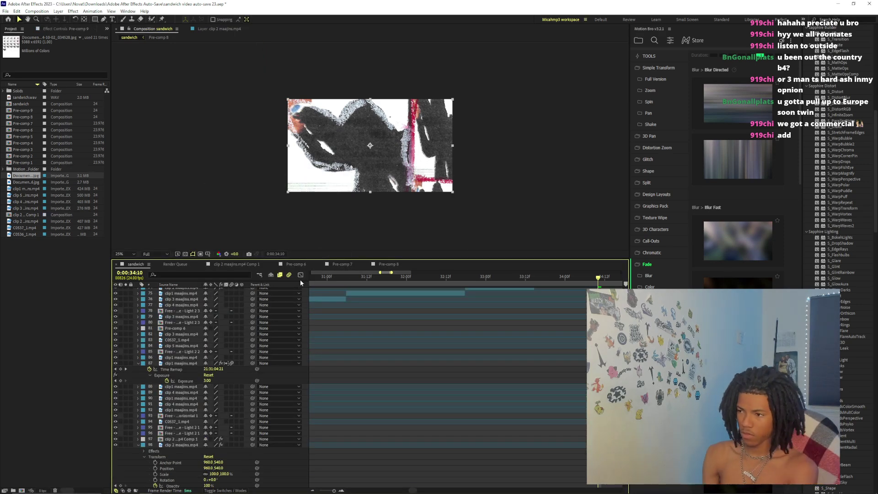
scroll(558, 335, "up", 4)
left_click(472, 278)
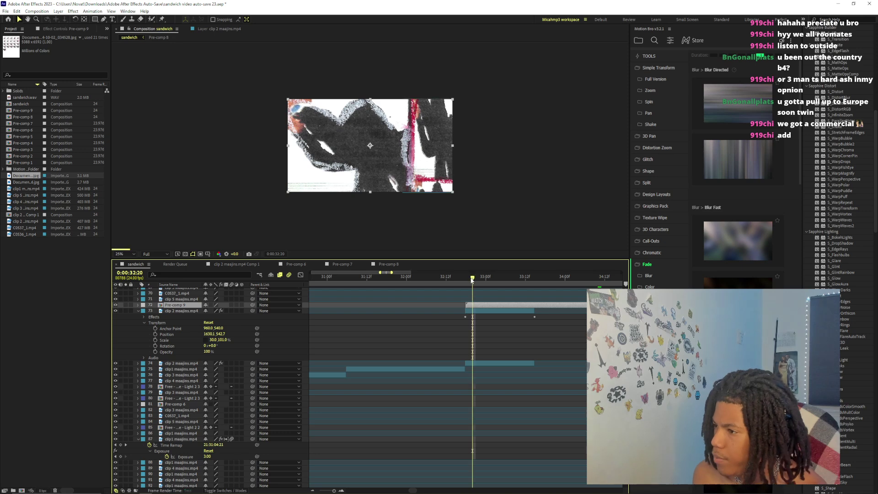
scroll(835, 117, "up", 5)
Search Effects & Presets for 'curves', then zoom the timeline to frames around 32:18
left_click(835, 110)
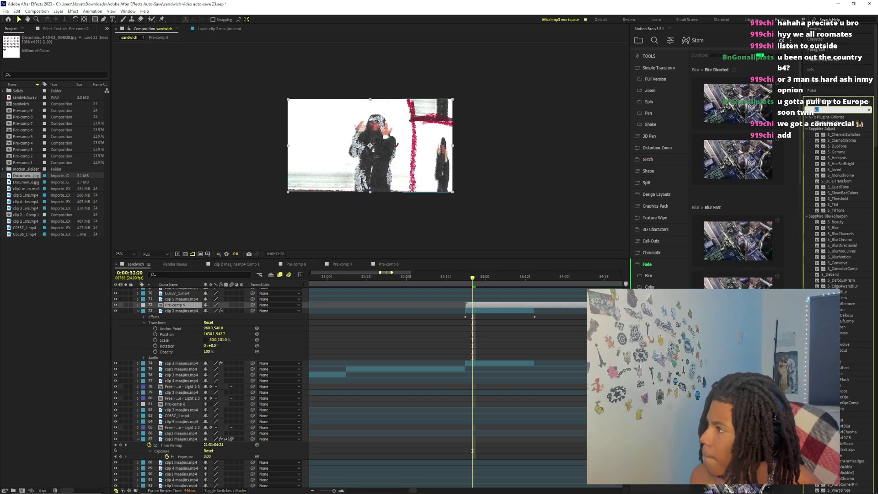
type("curves")
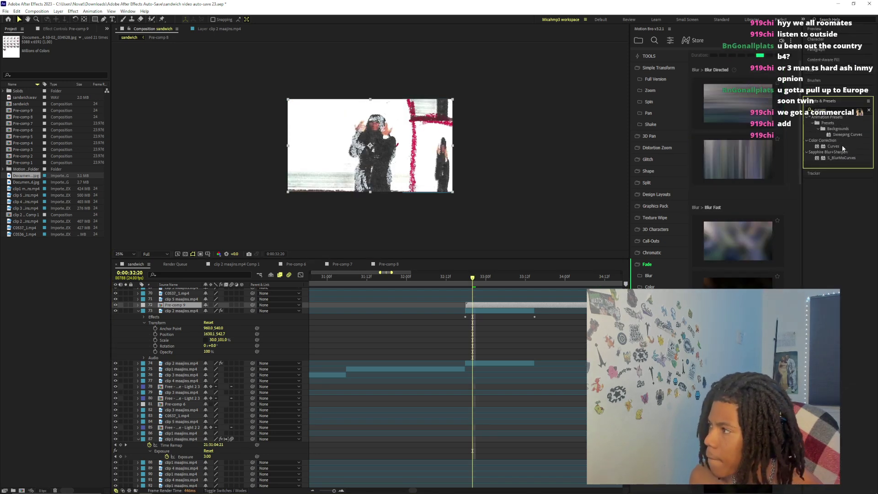
right_click(486, 310)
left_click(465, 278)
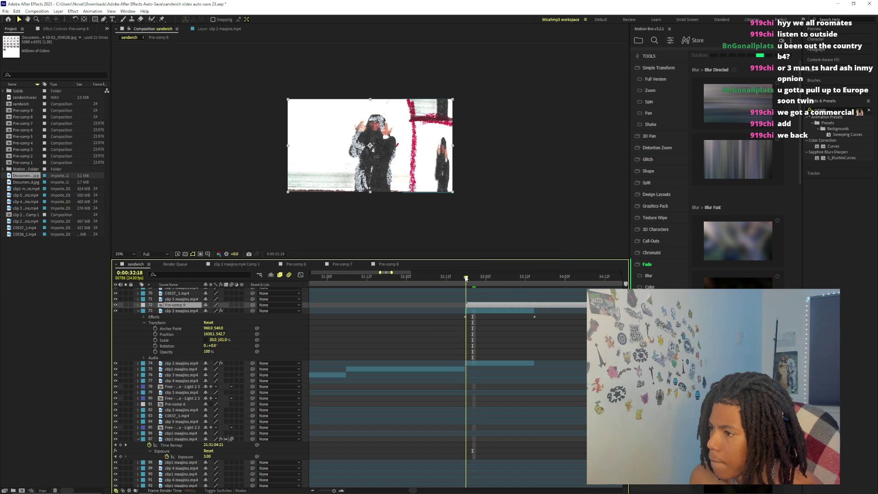
left_click(342, 491)
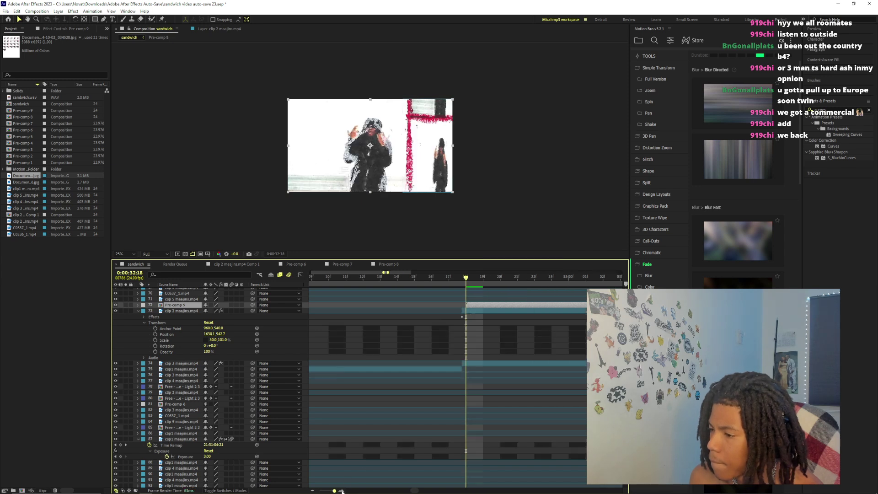
left_click(454, 277)
left_click(465, 278)
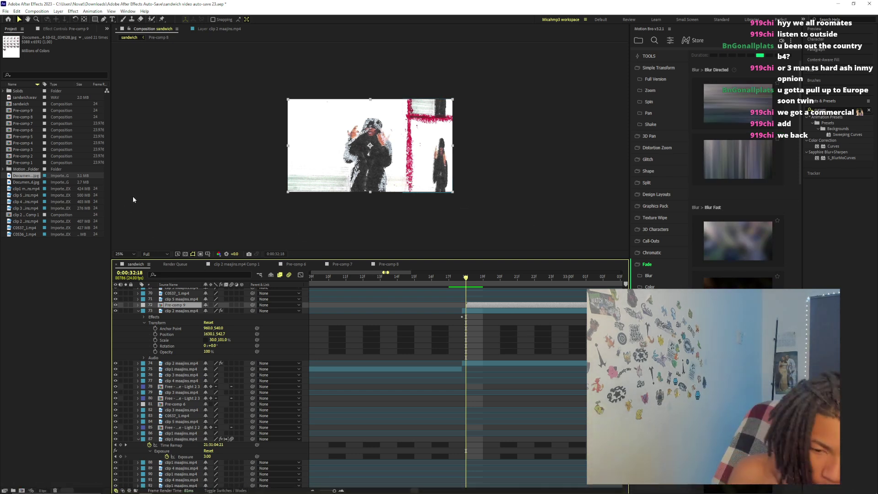
Check the SoundCloud track page, then come back to After Effects
right_click(477, 321)
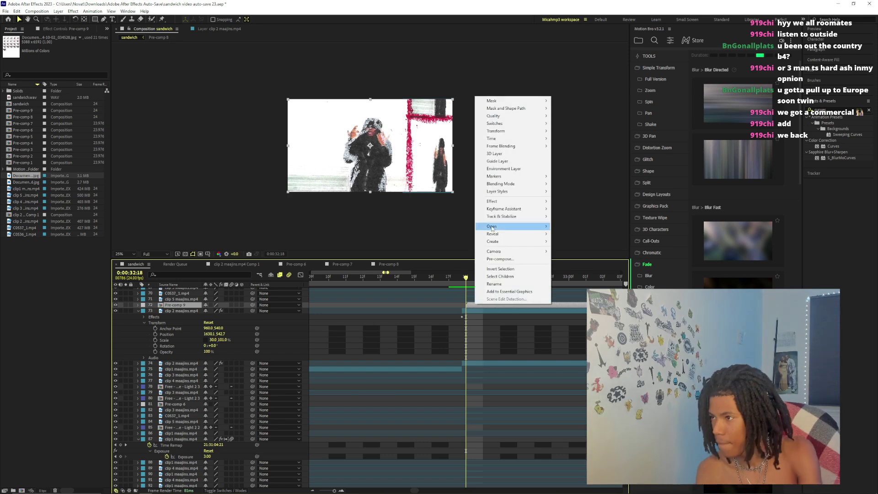
mouse_move(506, 204)
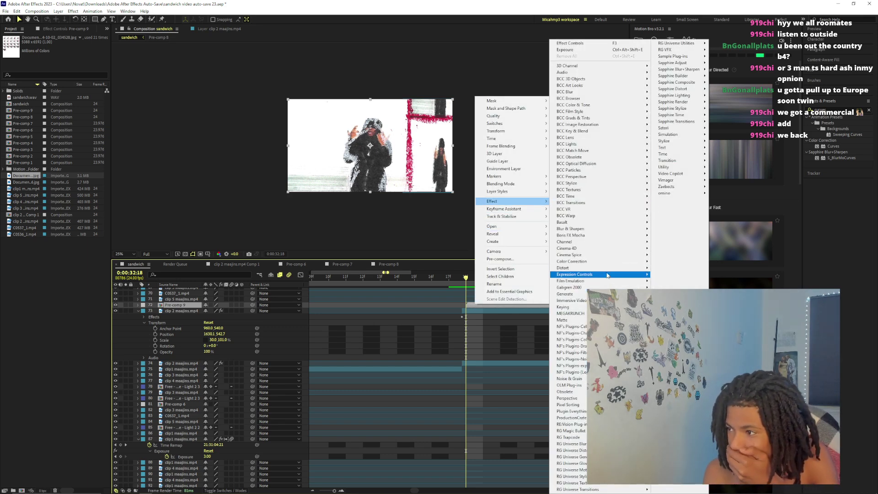
mouse_move(572, 261)
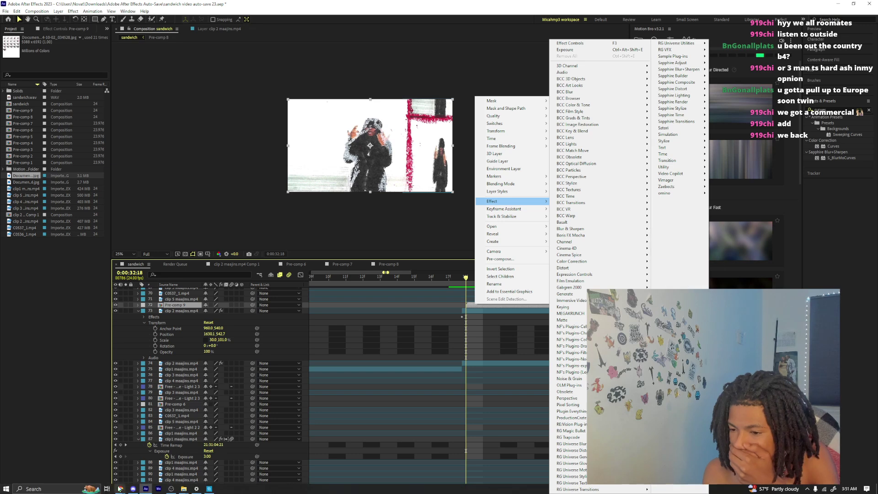
left_click(121, 489)
left_click(83, 462)
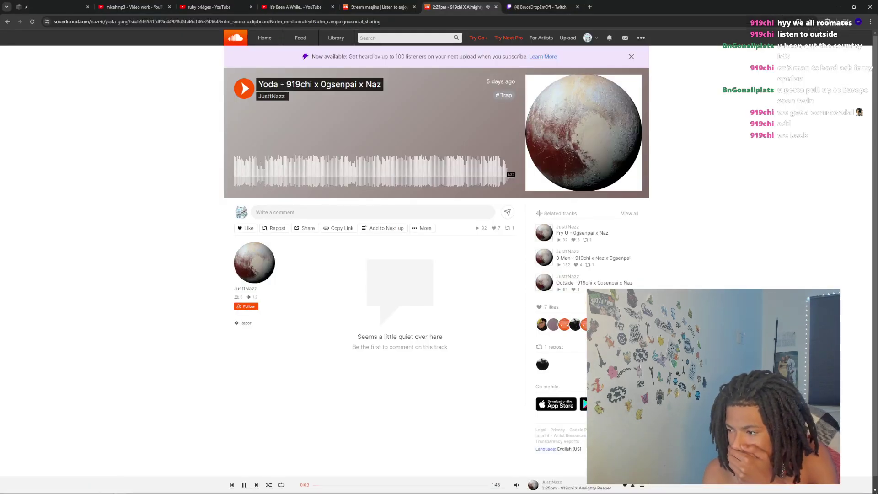
left_click(133, 488)
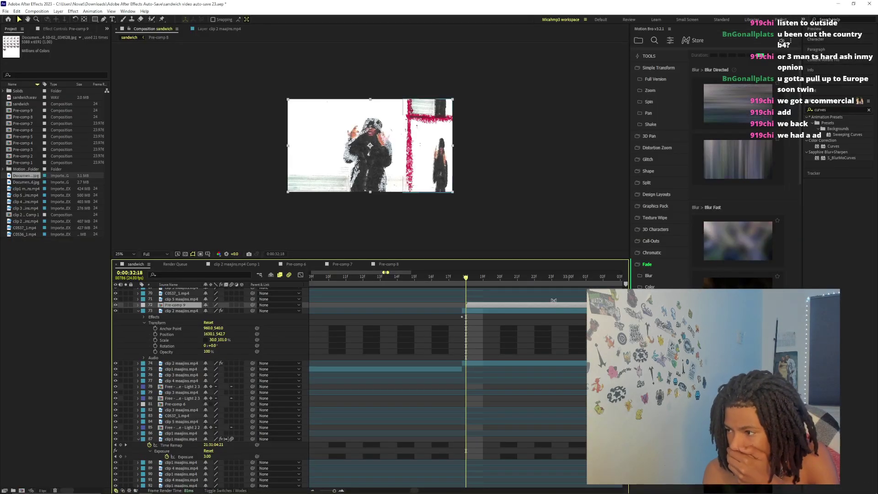
Apply Effect > Color Correction > Curves to the Pre-comp 9 layer
right_click(520, 307)
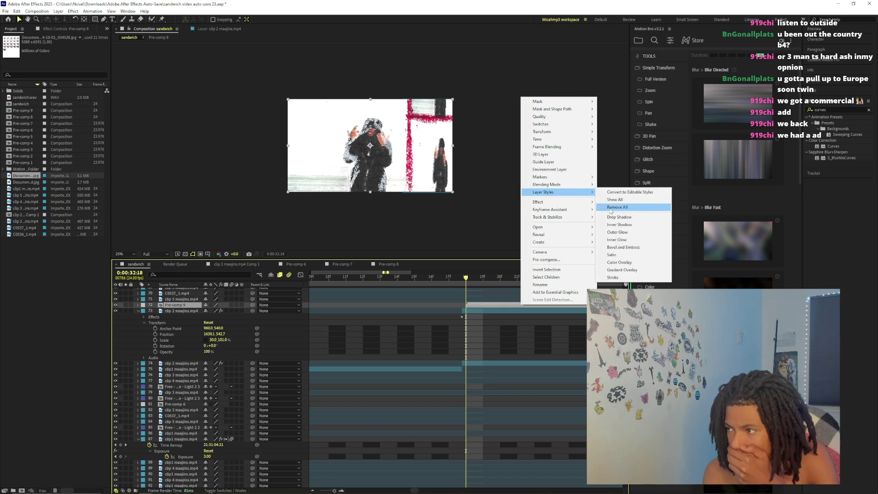
mouse_move(567, 203)
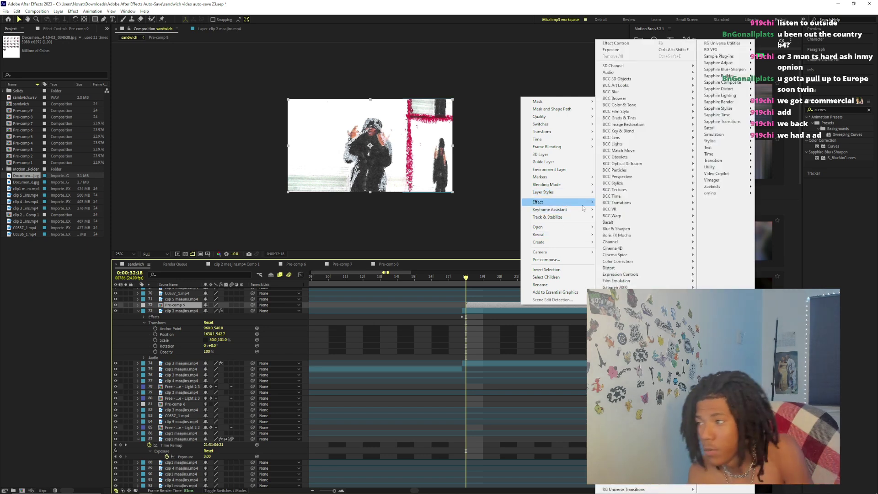
mouse_move(615, 261)
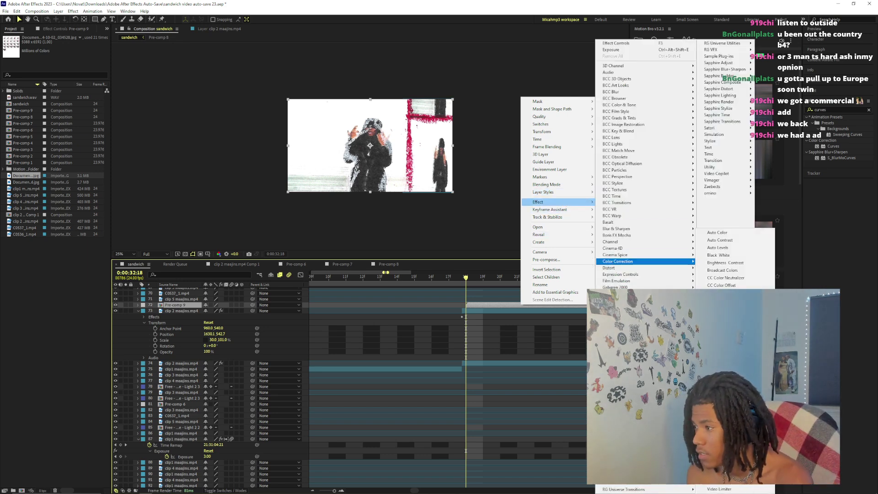
left_click(715, 369)
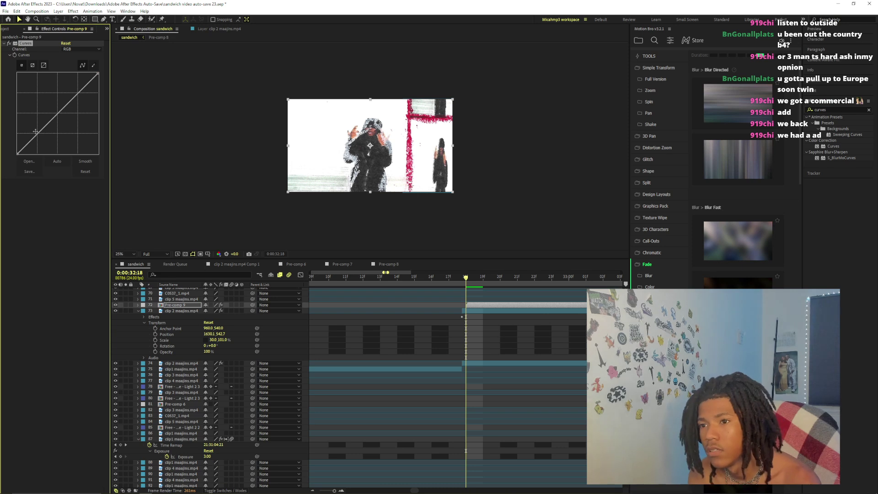
Pull down the Curves shadow point and add a second point for a darker, higher-contrast curve
left_click_drag(35, 132, 42, 142)
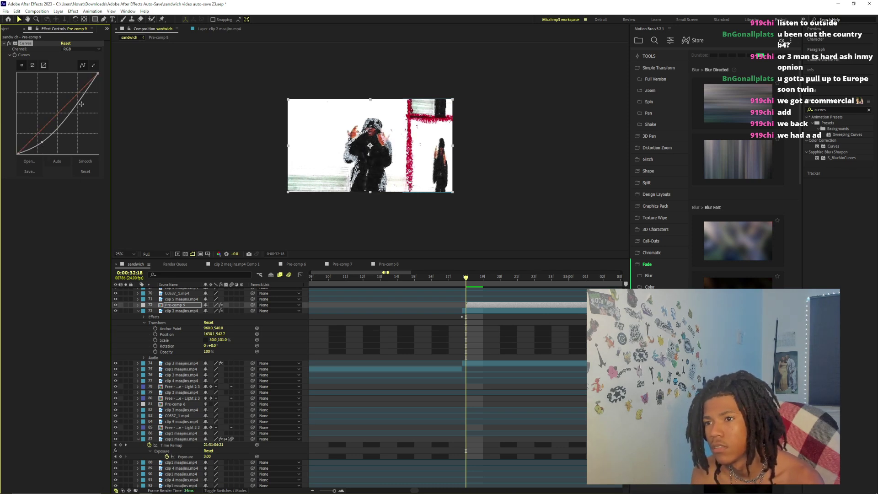
mouse_move(81, 104)
left_mouse_down()
mouse_move(80, 131)
mouse_move(77, 105)
left_mouse_up()
scroll(264, 149, "up", 2)
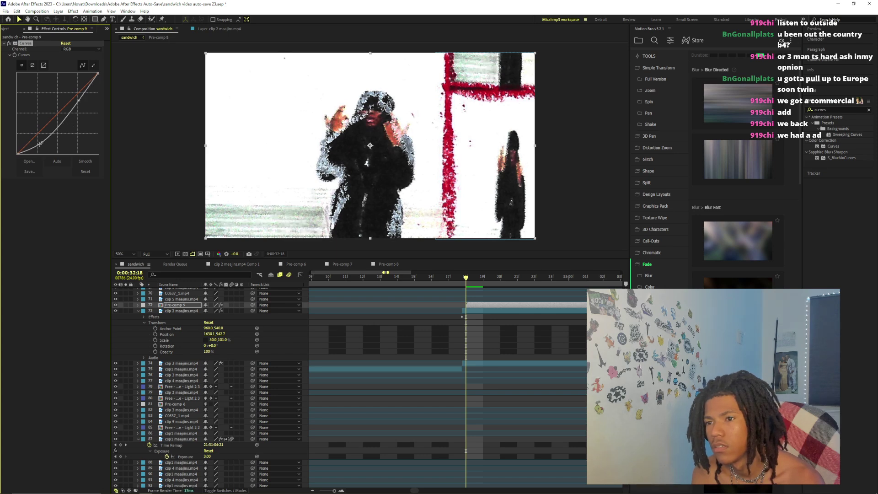
mouse_move(41, 144)
left_mouse_down()
mouse_move(26, 85)
mouse_move(40, 152)
mouse_move(38, 145)
left_mouse_up()
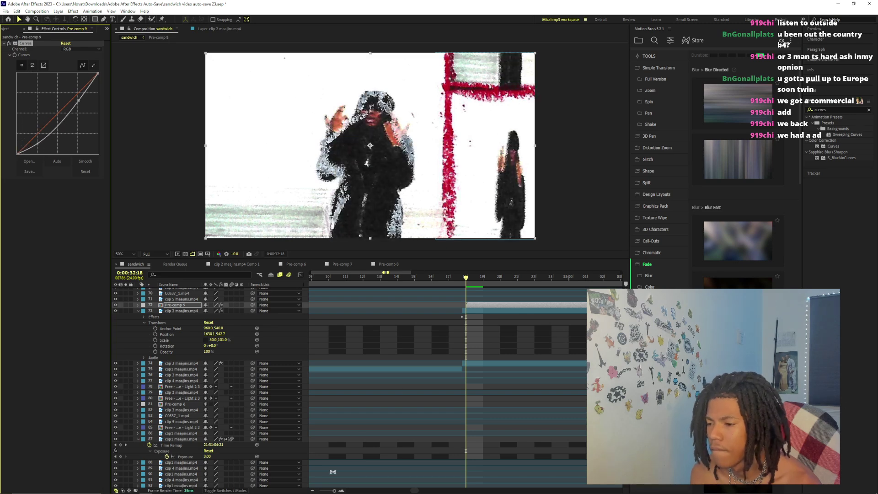
left_click_drag(334, 491, 333, 491)
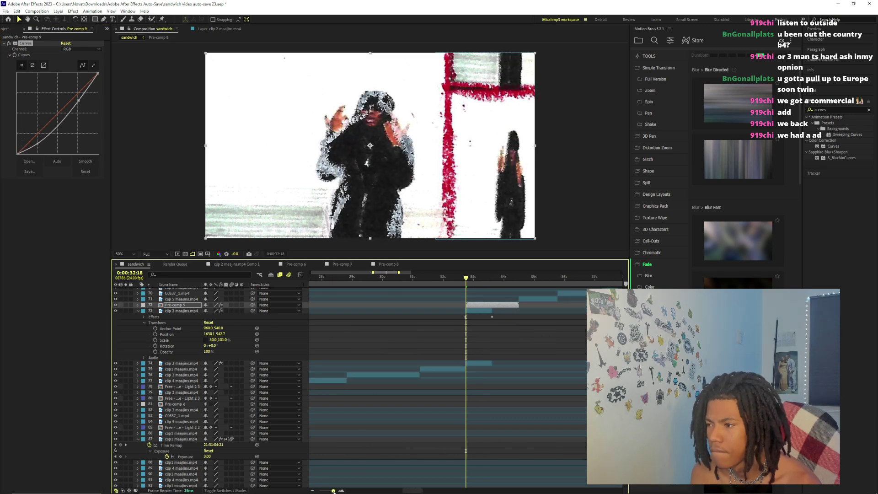
Play back the graded section between about 32:06 and 35:06, then dismiss the low-memory warning
left_click(495, 278)
key("space")
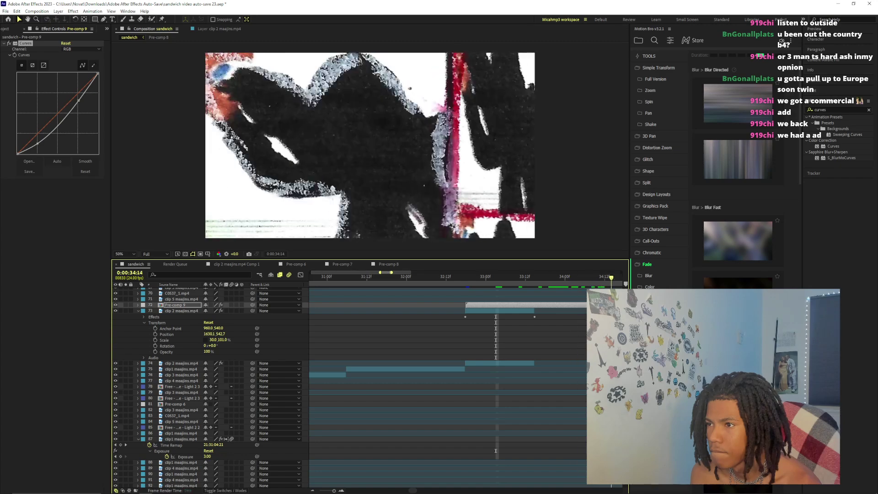
left_click_drag(467, 278, 387, 292)
key("space")
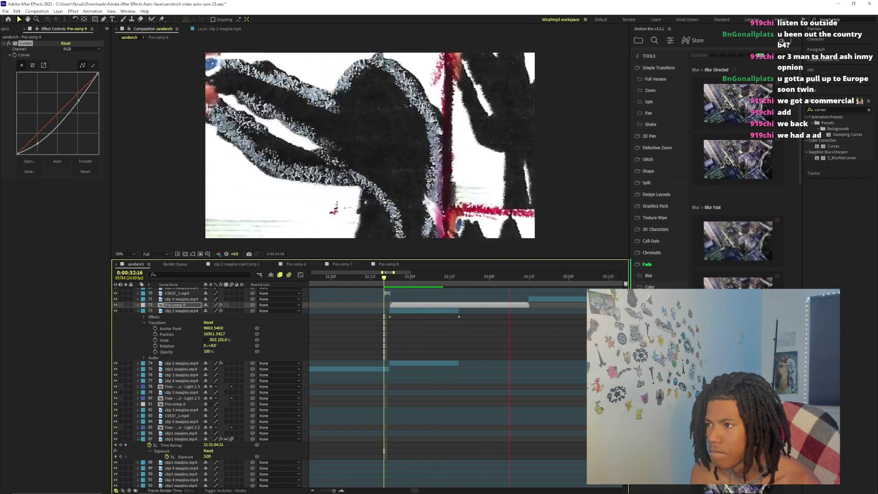
left_click(350, 275)
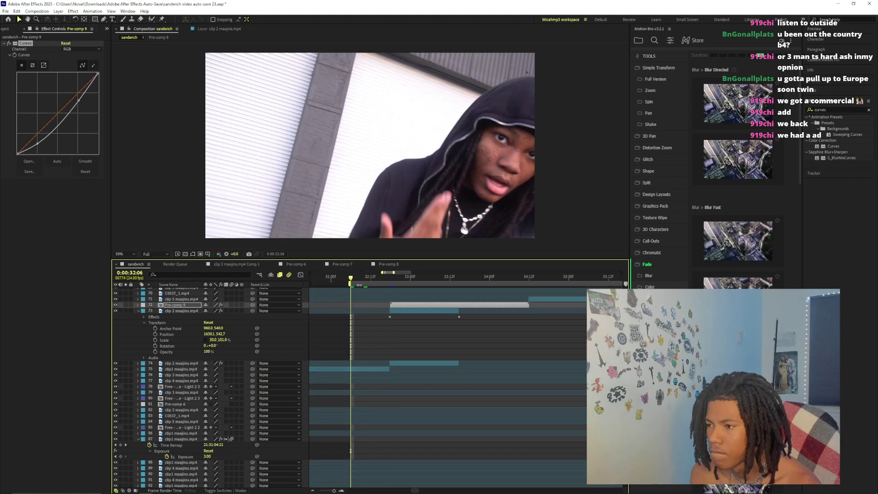
left_click(377, 279)
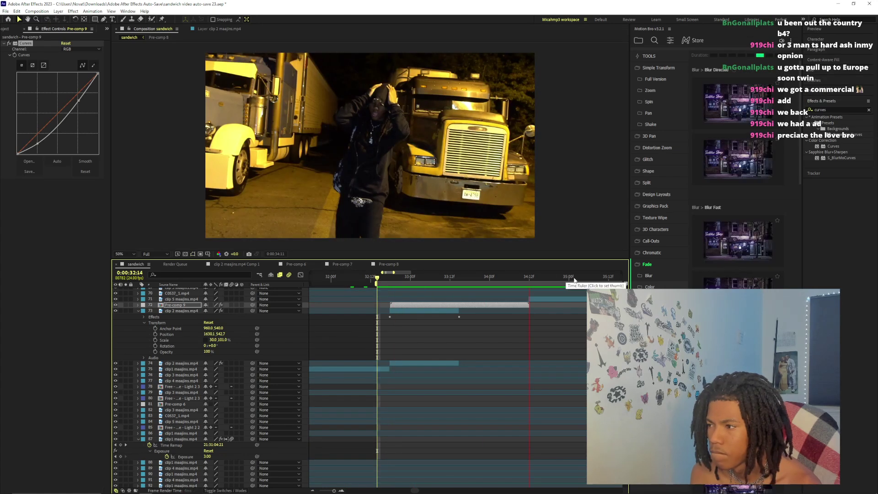
left_click(589, 278)
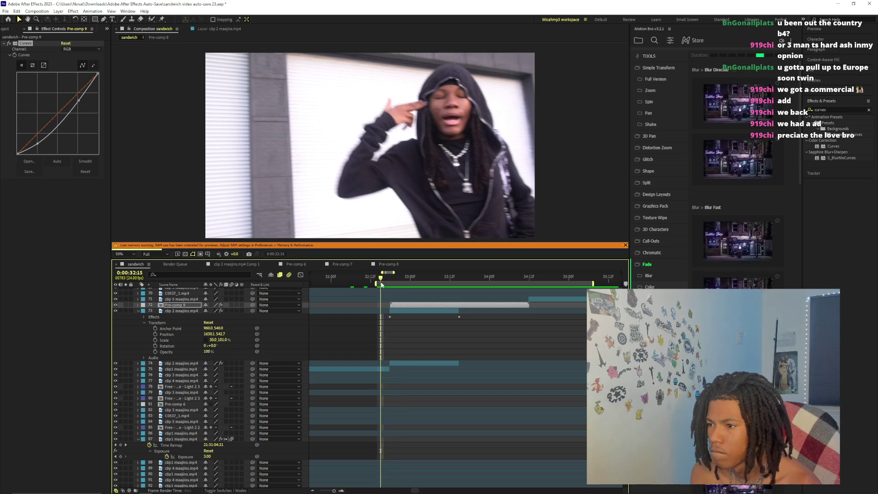
left_click(625, 245)
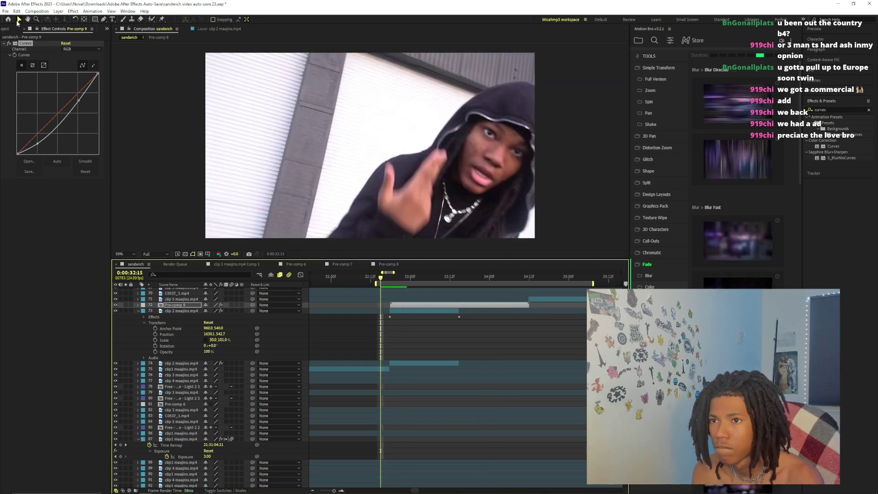
Empty the disk cache via Edit > Purge > Disk Cache, then deselect Pre-comp 9 in the viewer
left_click(16, 11)
mouse_move(63, 166)
left_click(151, 164)
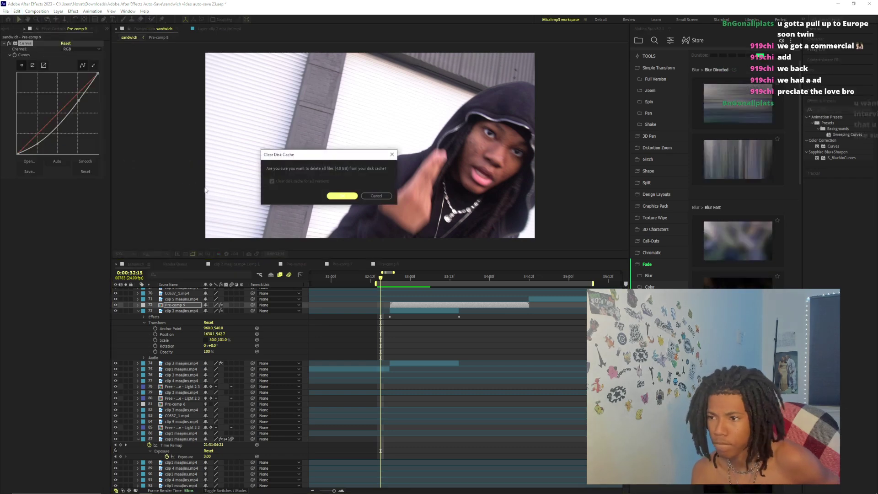
left_click(349, 199)
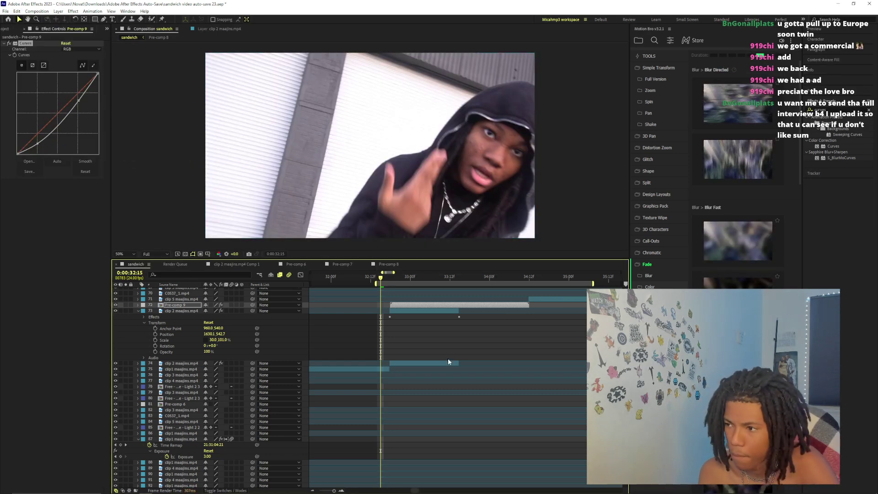
left_click(816, 29)
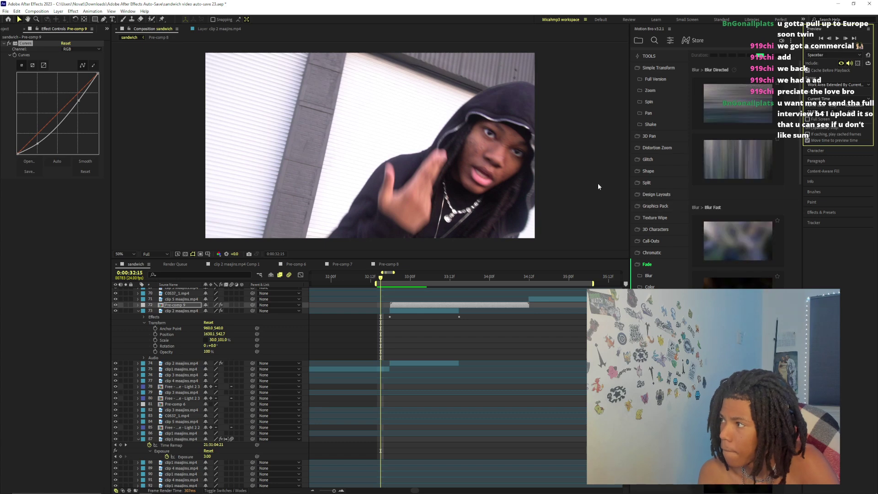
left_click(585, 190)
right_click(194, 202)
Enter 23.976 as the sandwich comp's frame rate in Composition Settings, then reopen the settings to confirm it
left_click(212, 224)
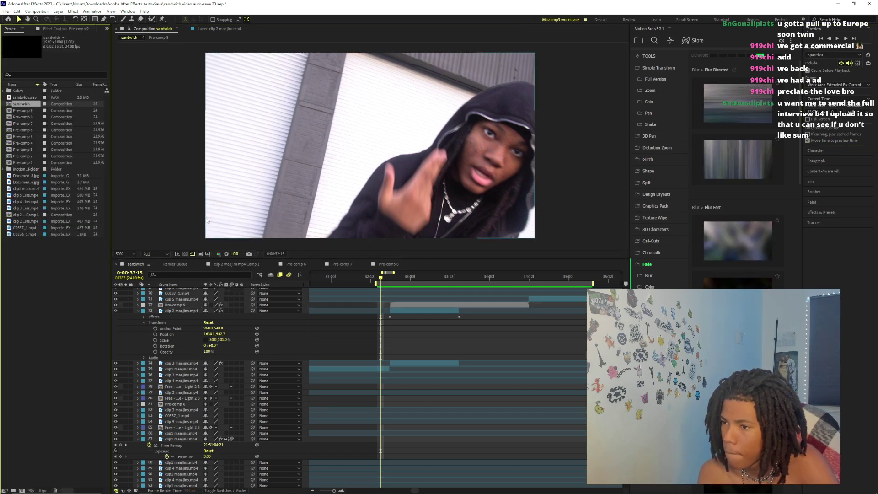
right_click(162, 202)
left_click(182, 217)
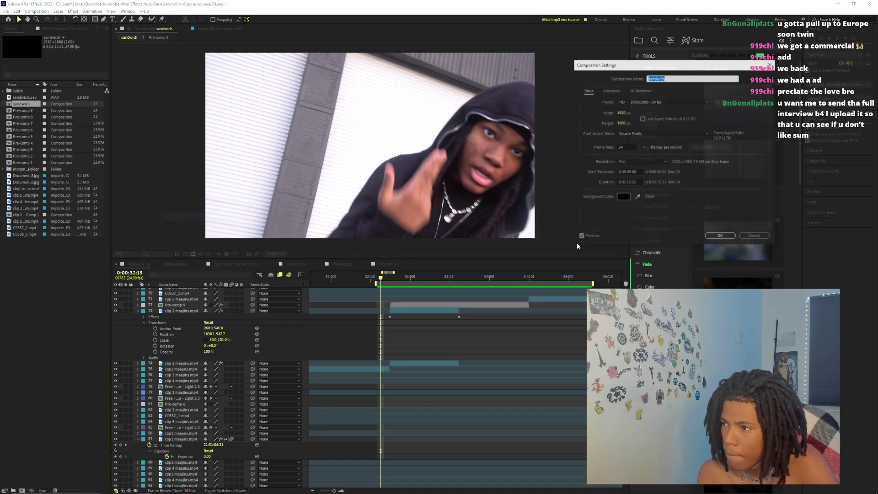
left_click(633, 147)
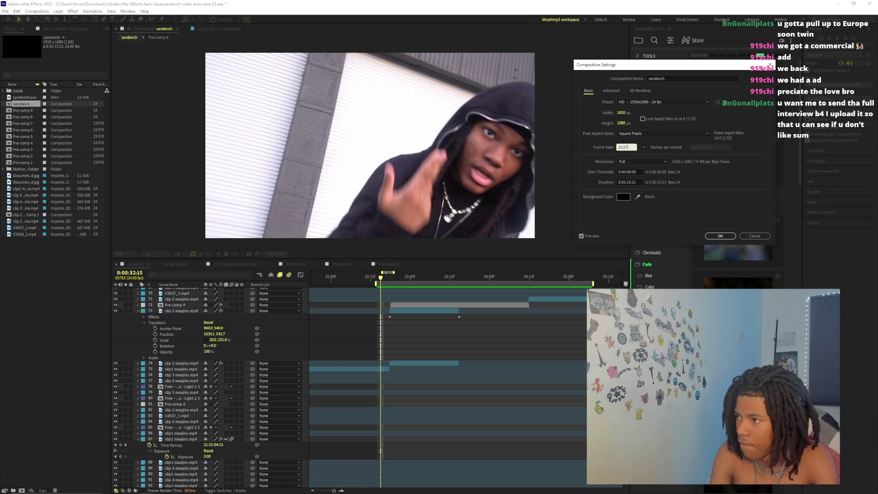
type("23.976")
key("Tab")
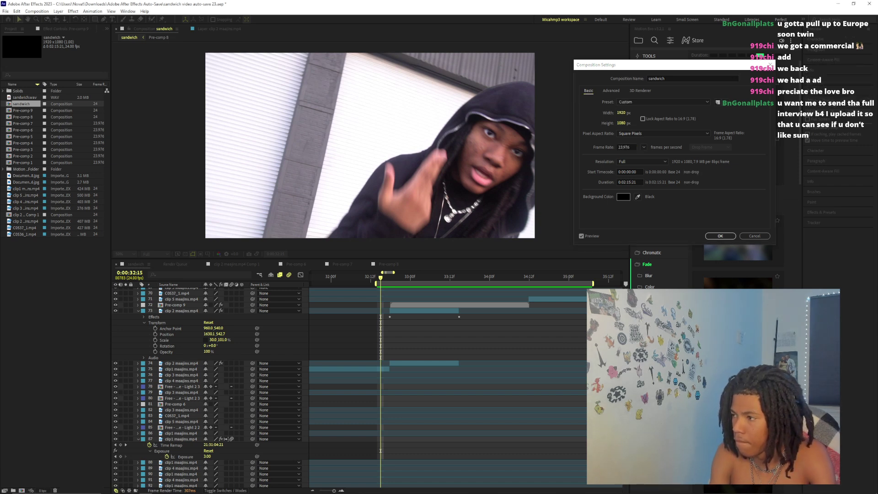
key("Return")
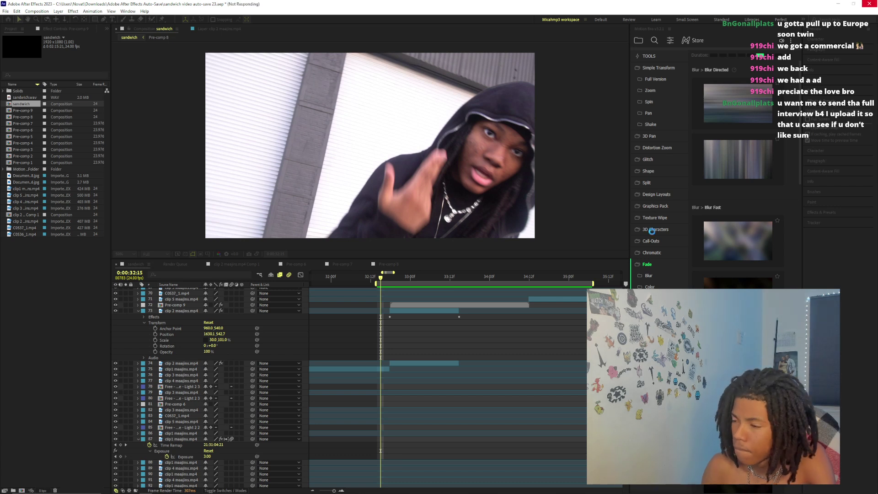
key("ctrl+k")
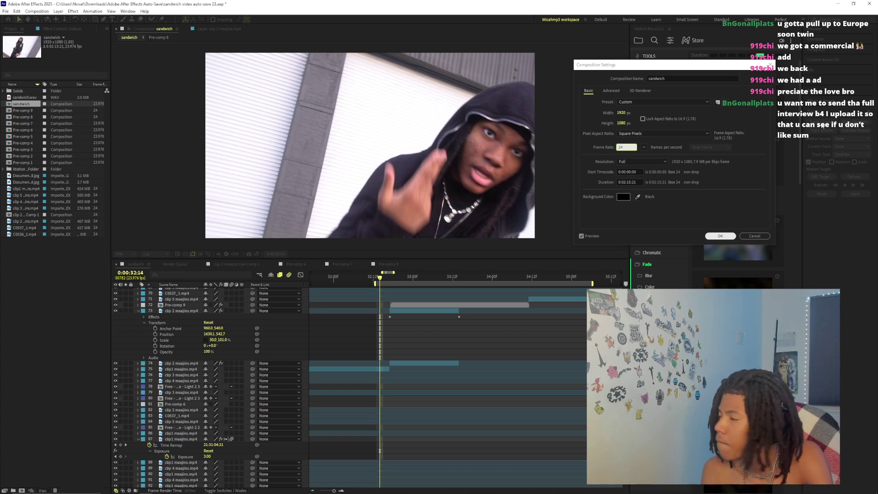
key("Return")
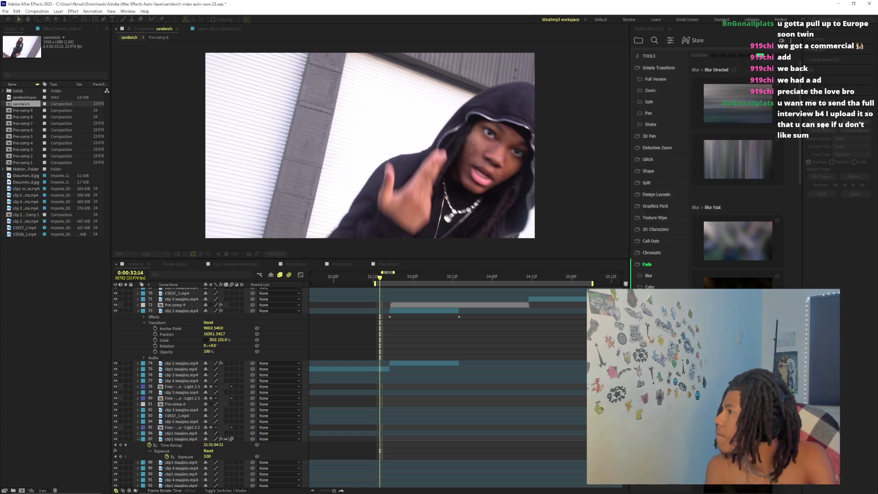
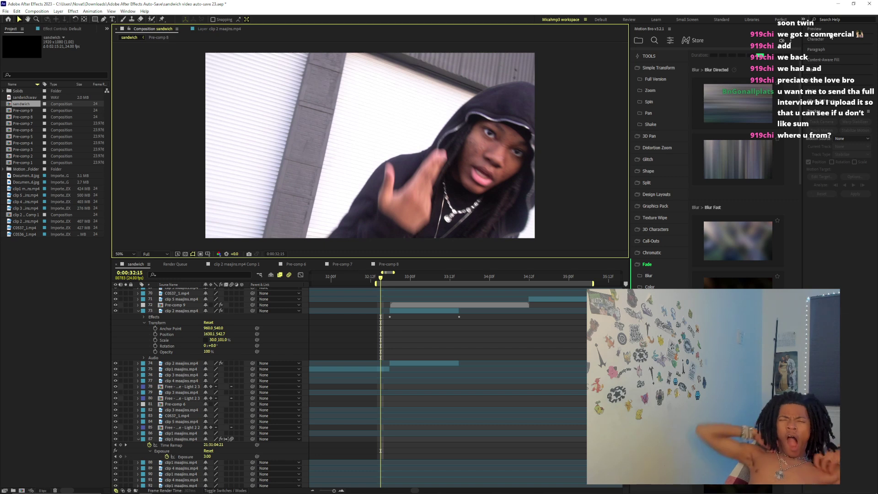
Adjust the preview frame rate, then play back the cut
left_click(814, 28)
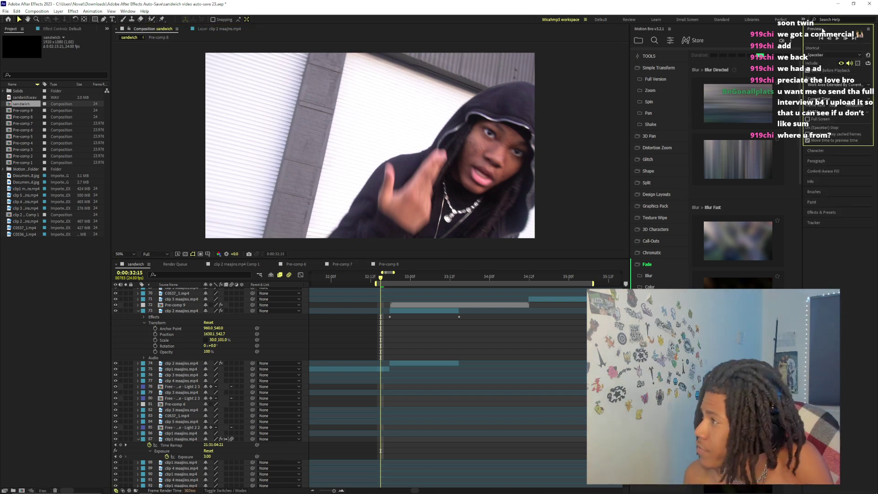
left_click(813, 112)
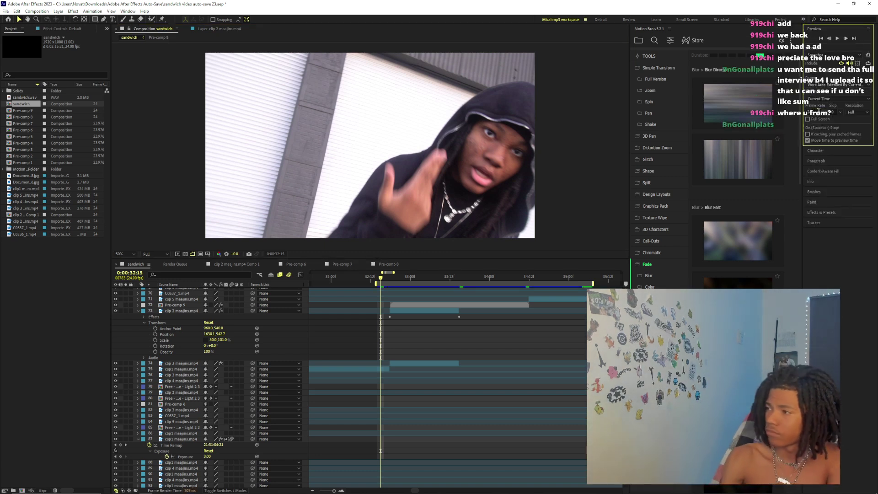
key("space")
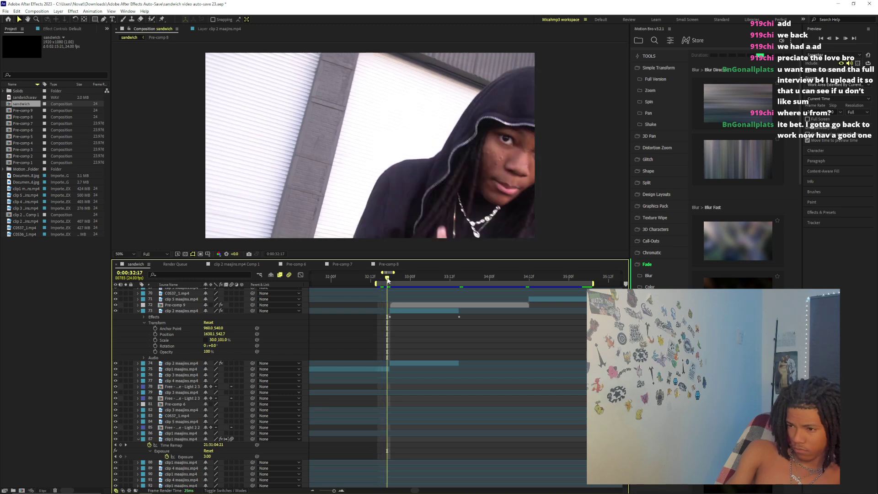
Add a shortened Motion Bro vertical blur transition on Pre-comp 9 at the 32:18 cut
left_click(405, 307)
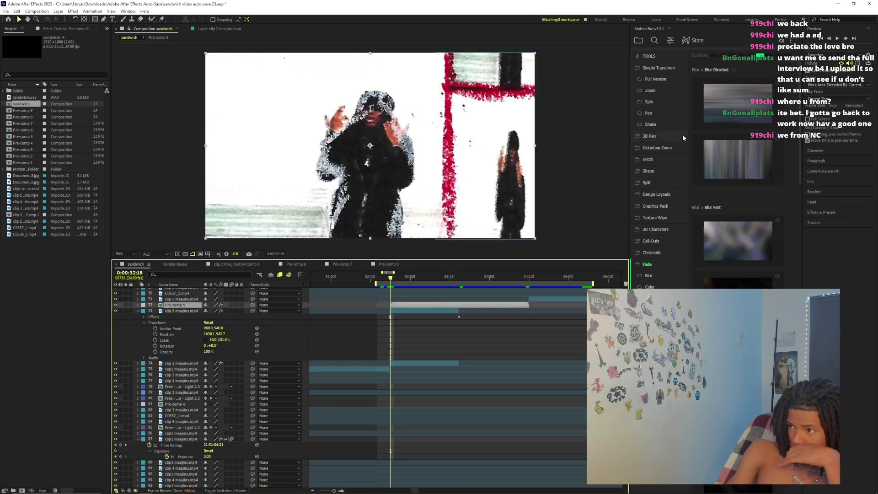
left_click(738, 179)
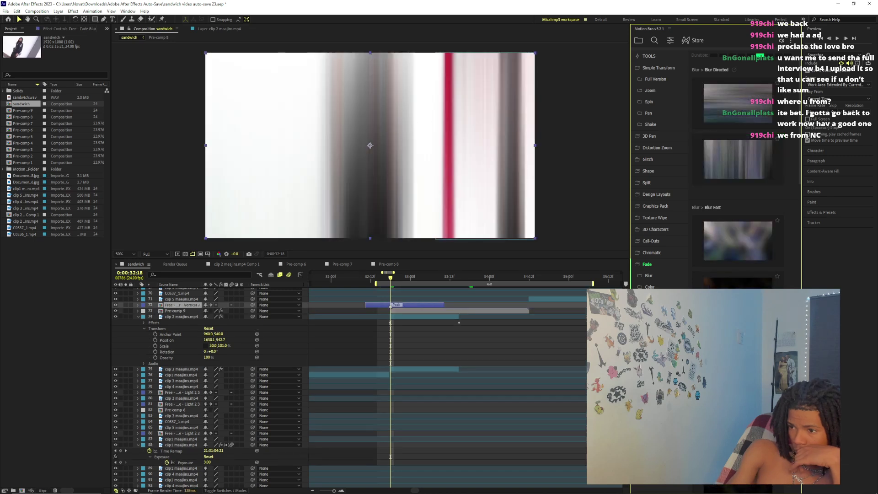
left_click_drag(443, 303, 414, 307)
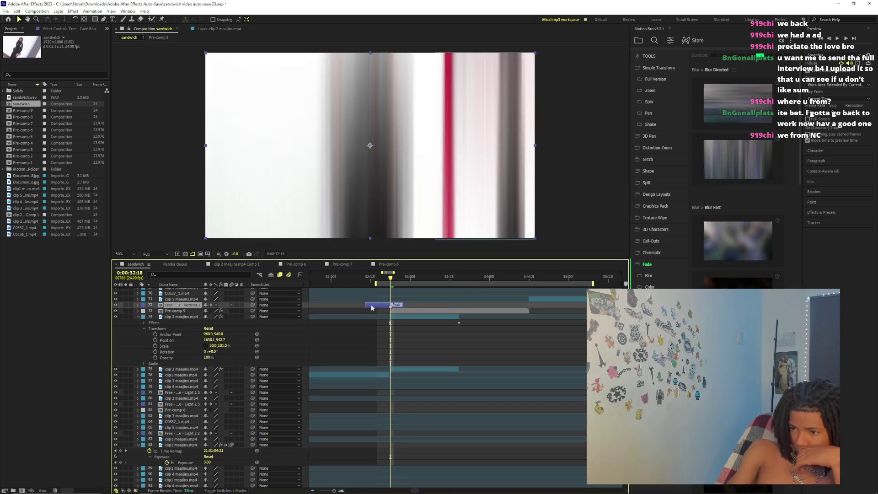
At the clip 5 cut near 34:12, swap the horizontal blur for a shortened vertical one
left_click(538, 300)
left_click(737, 123)
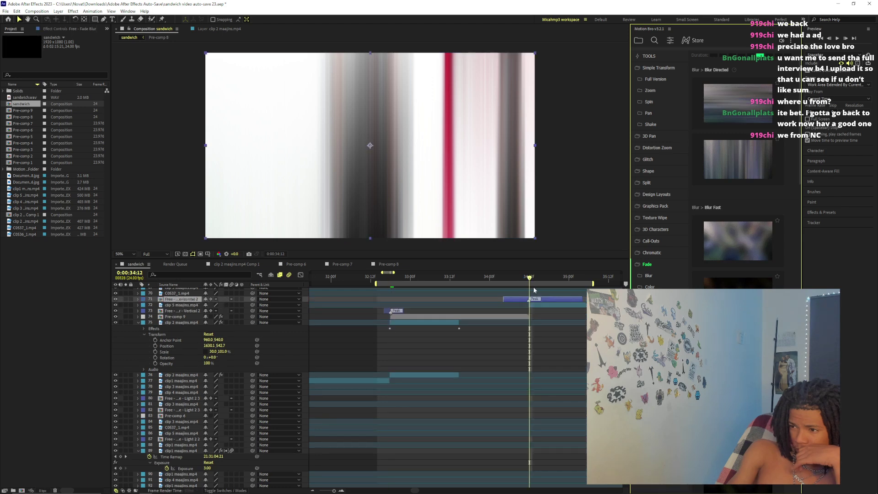
left_click(504, 300)
key("Delete")
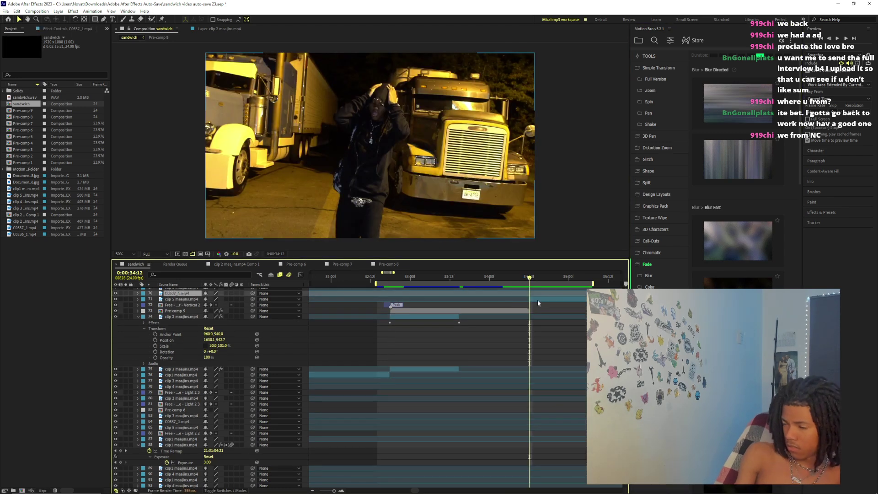
left_click(737, 180)
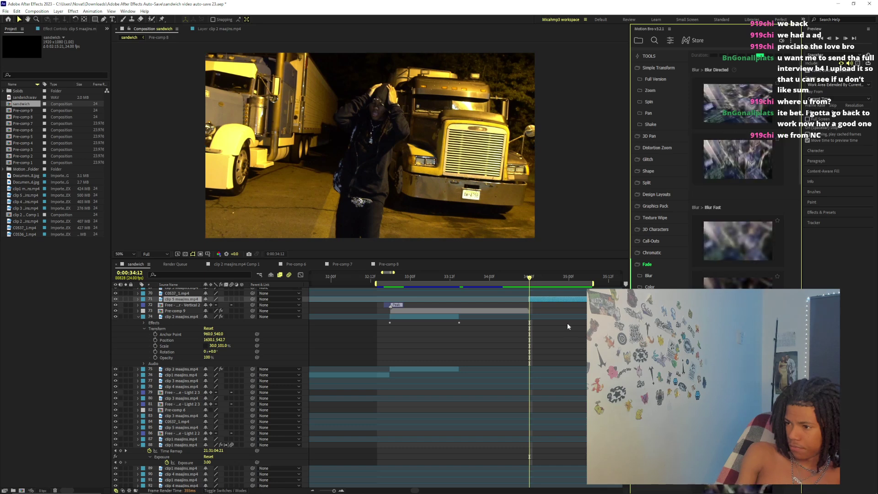
left_click_drag(584, 300, 548, 299)
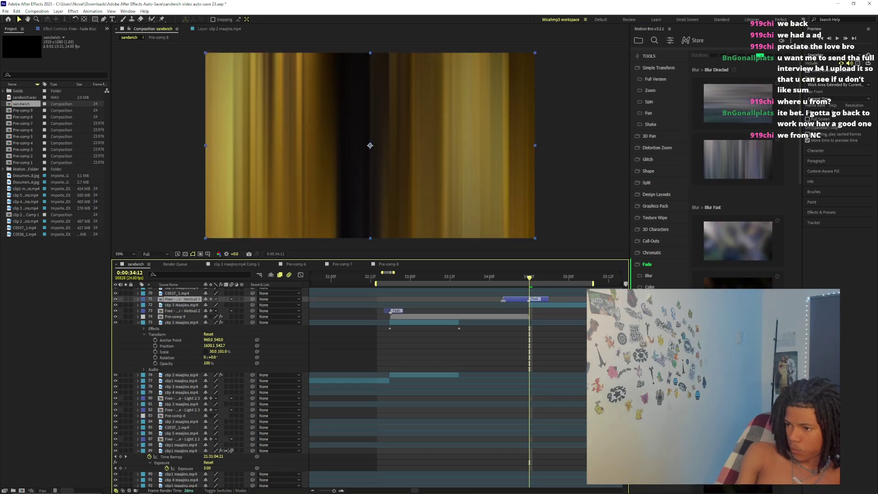
Show the whole comp duration in the timeline and return the current time to the start
left_click_drag(334, 491, 313, 492)
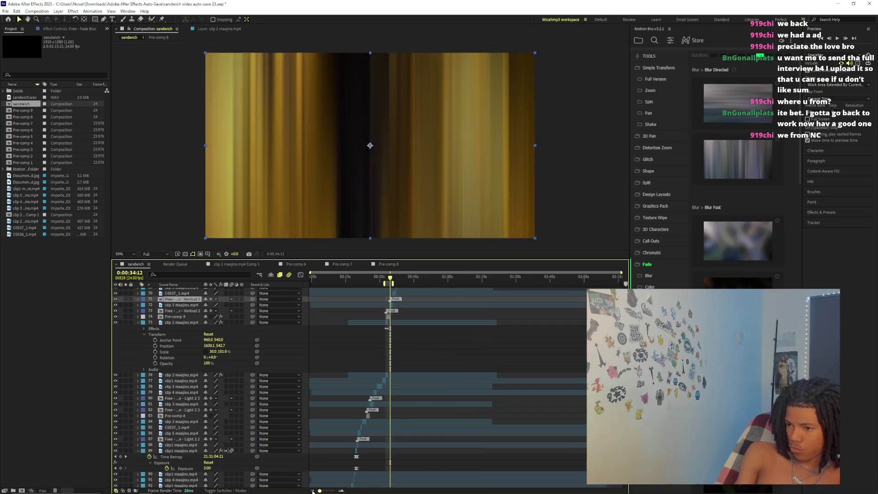
left_click(311, 278)
key("b")
scroll(357, 316, "up", 15)
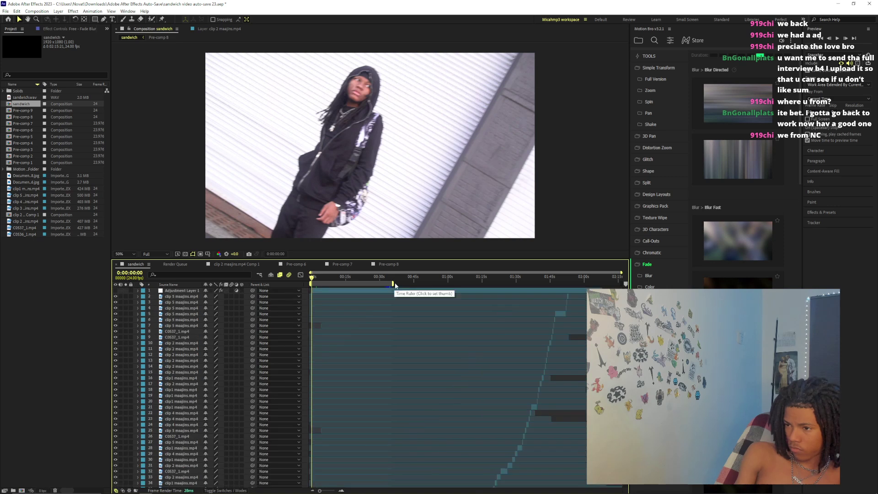
Extend the work area to about 2:00 and jump to the MAAJINS SANDWICH title frame
left_click_drag(393, 283, 570, 284)
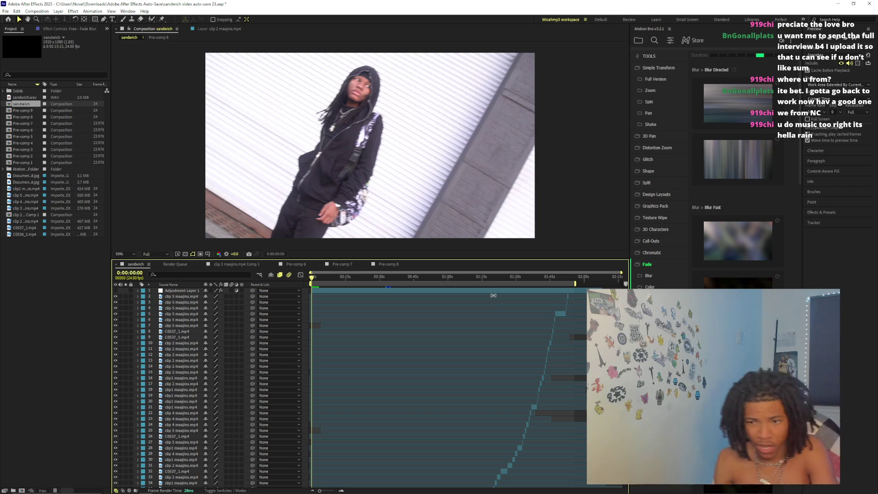
left_click(333, 277)
scroll(129, 297, "up", 10)
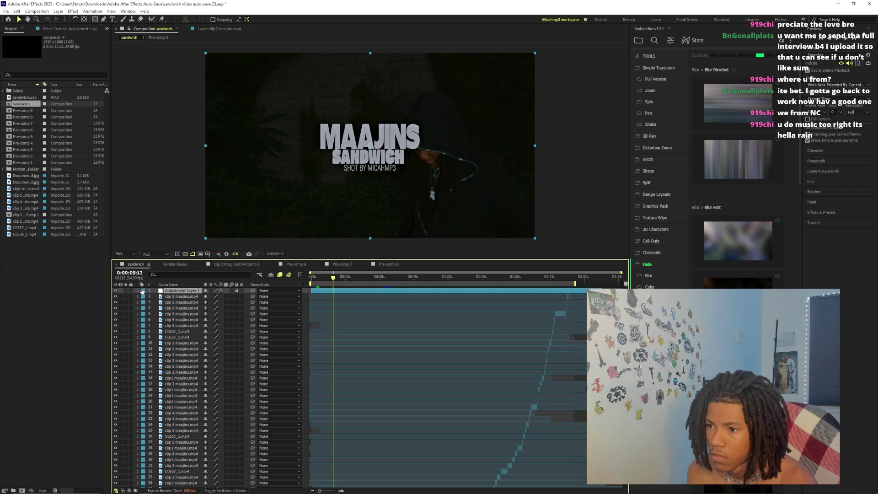
Expand Adjustment Layer 1's effects and open its Looks grade for editing
left_click(138, 291)
left_click(145, 297)
left_click(160, 302)
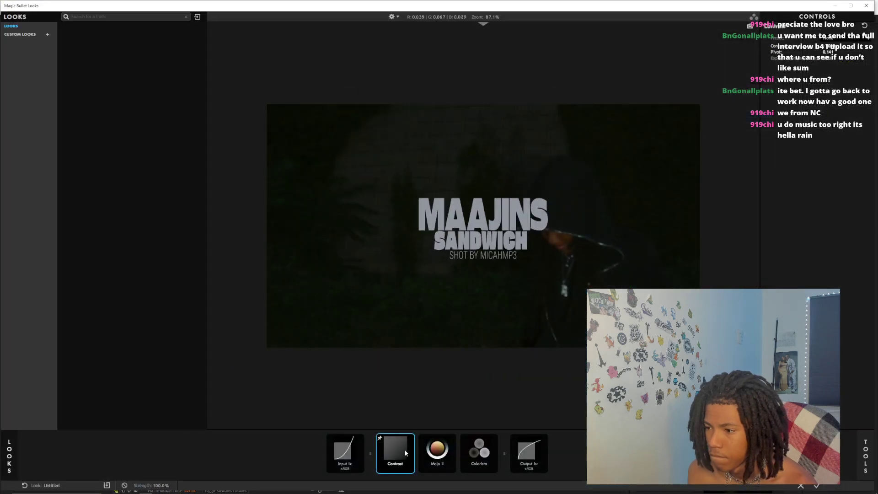
Bypass the Contrast tool to compare the grade, then turn it back on
right_click(405, 449)
left_click(415, 462)
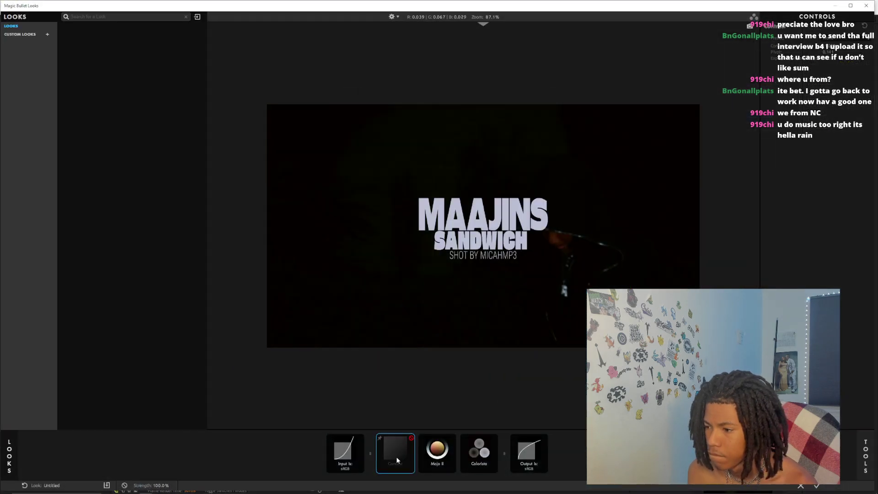
right_click(396, 453)
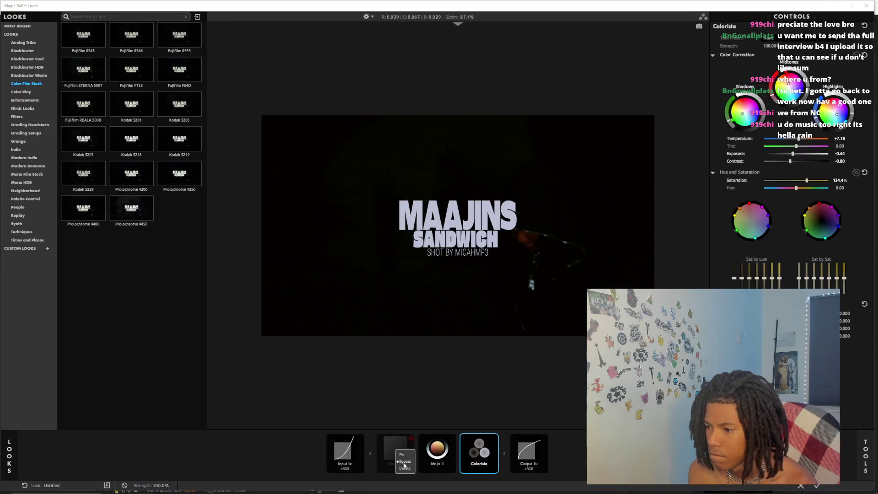
left_click(406, 465)
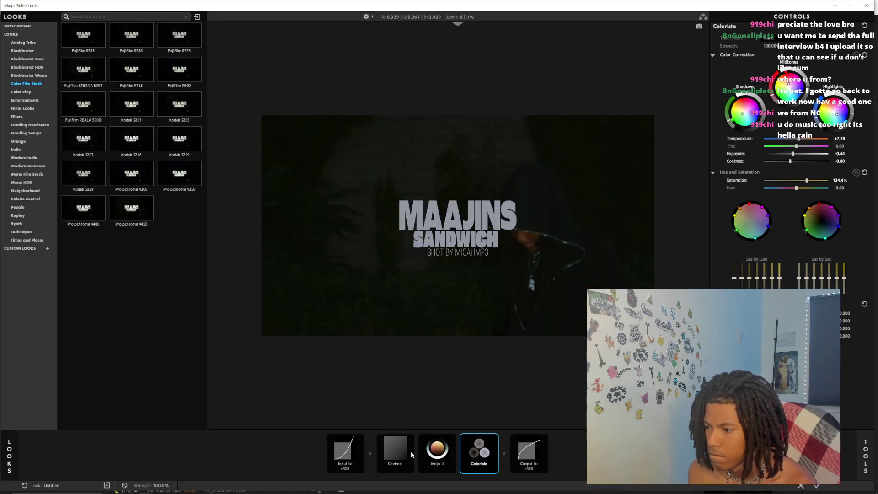
Rebalance Colorista to exposure +0.09 and contrast -0.40
double_click(793, 155)
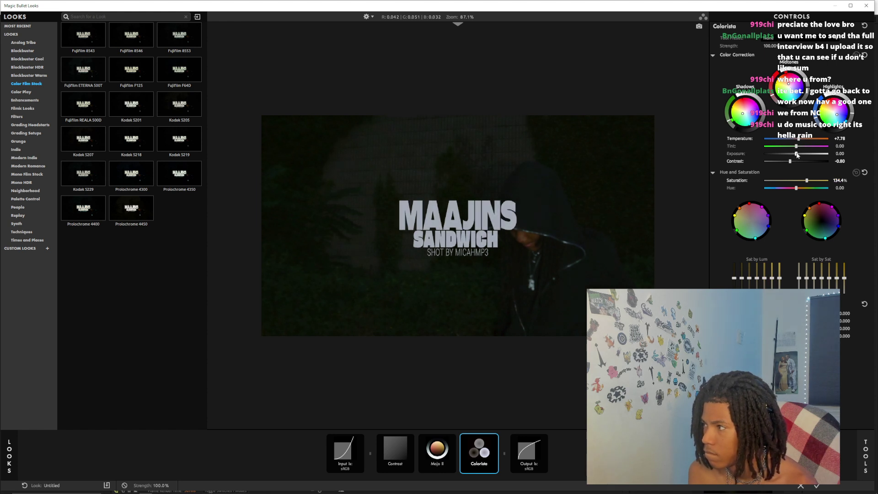
mouse_move(797, 154)
left_mouse_down()
mouse_move(796, 164)
mouse_move(797, 154)
left_mouse_up()
scroll(532, 171, "up", 2)
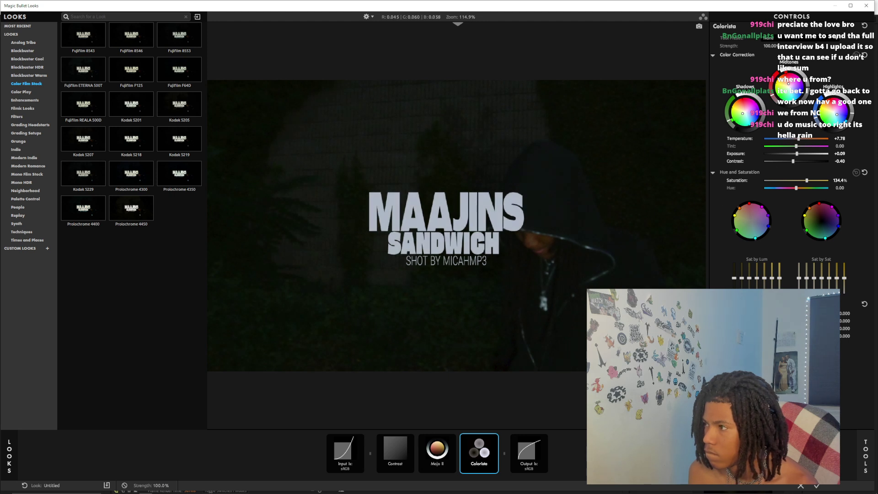
Raise the Contrast tool's pivot to 0.178 and apply the grade to the composition
left_click(396, 453)
left_click_drag(827, 52, 836, 47)
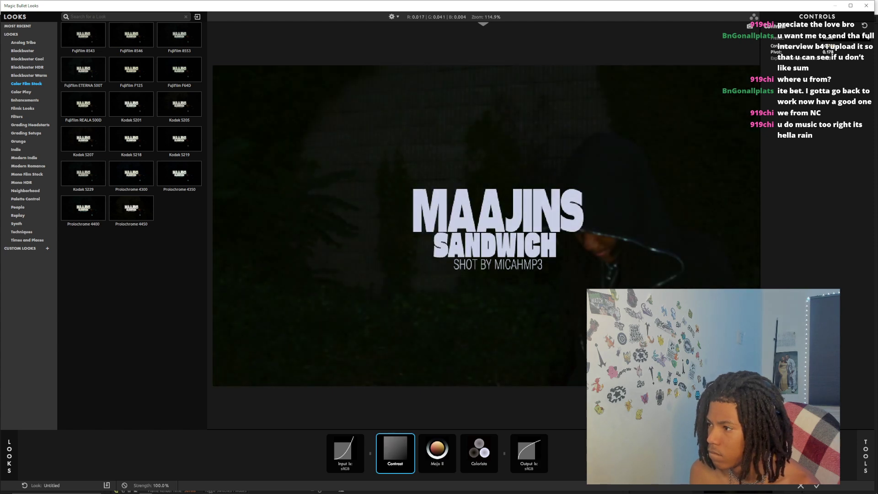
left_click(817, 485)
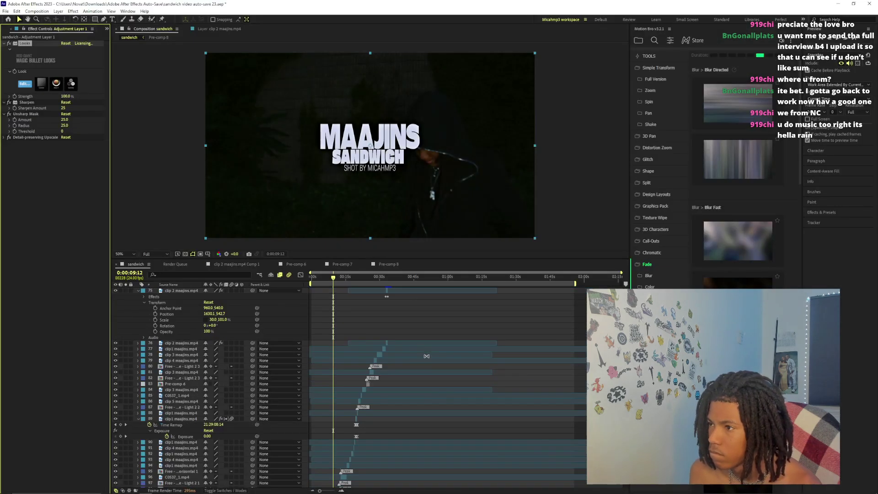
Scrub the fade into the next shot around 0:00:10:02, zooming to frame level and back
scroll(426, 356, "down", 4)
left_click_drag(326, 493, 331, 491)
scroll(366, 393, "down", 7)
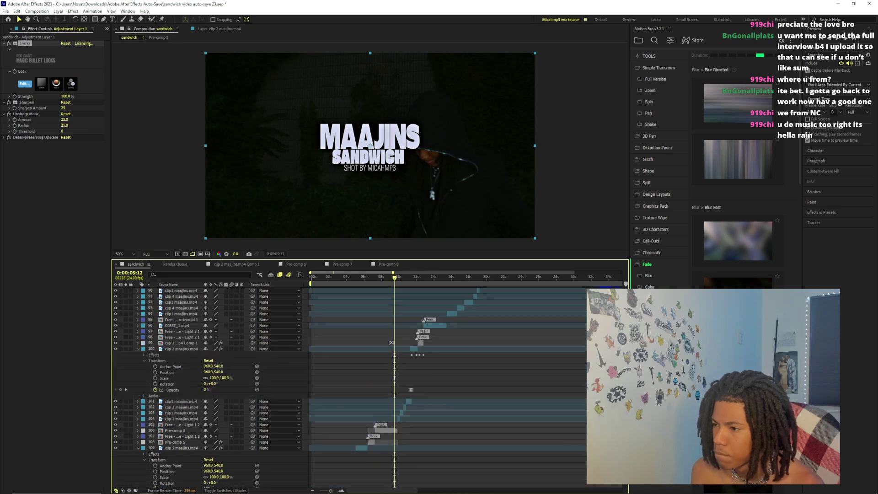
left_click(399, 277)
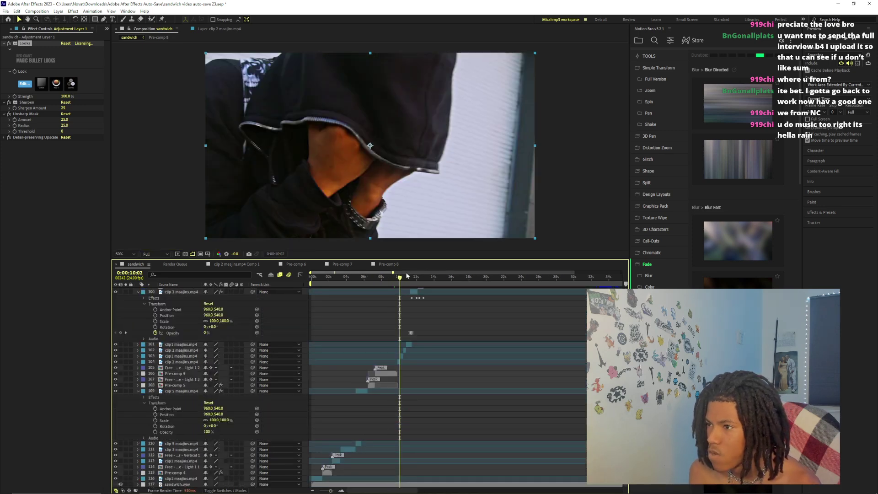
key("semicolon")
key("semicolon")
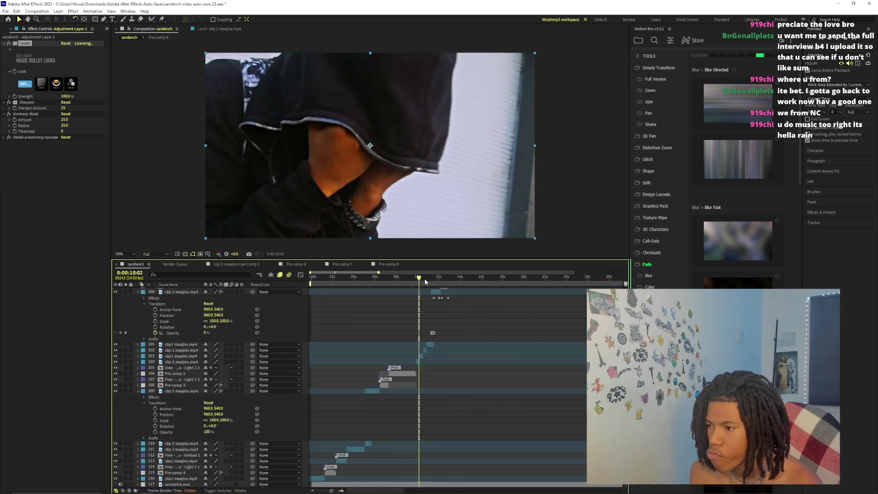
left_click(425, 277)
left_click_drag(430, 279, 434, 280)
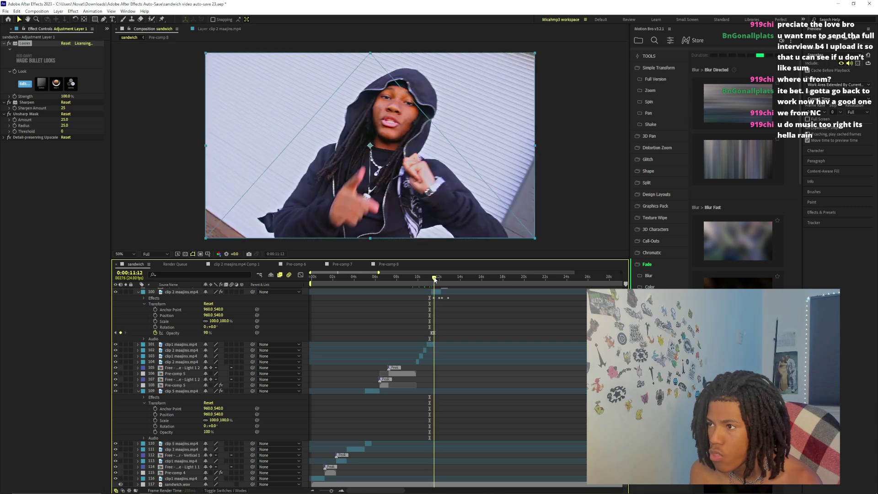
Check the title frame and the wall shot near one second, then reopen the Looks editor
left_click(405, 278)
left_click_drag(405, 279, 348, 279)
left_click(316, 280)
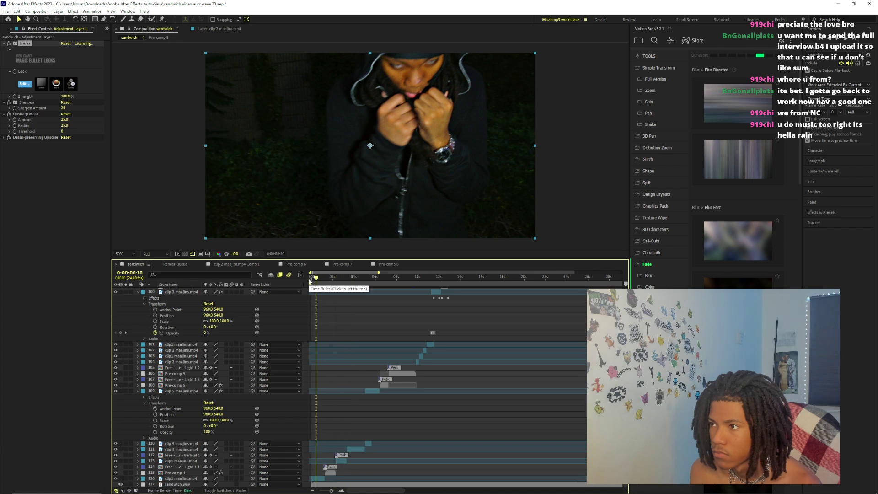
left_click(324, 280)
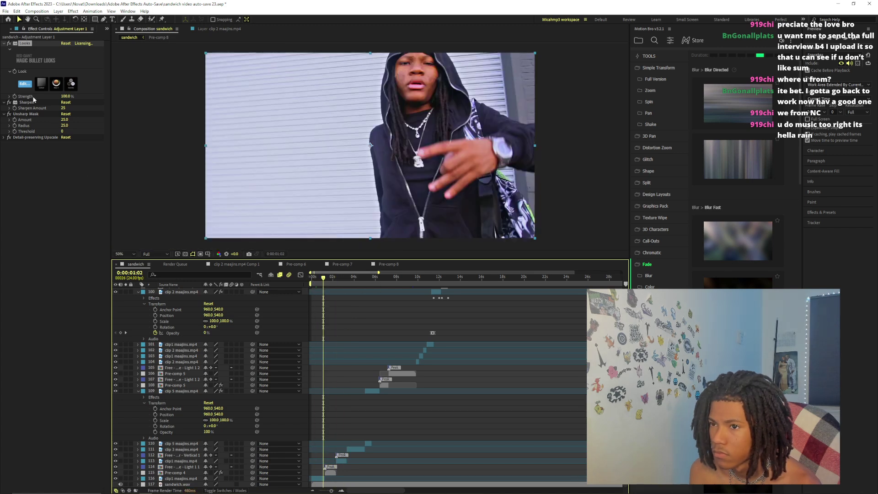
left_click(25, 85)
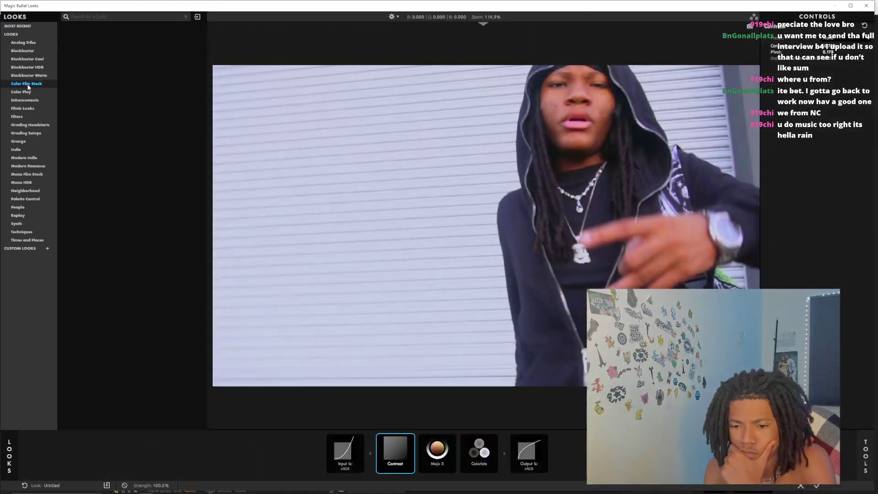
Warm Mojo II to +23% Cool/Warm and add a LUT step after Colorista
left_click(452, 464)
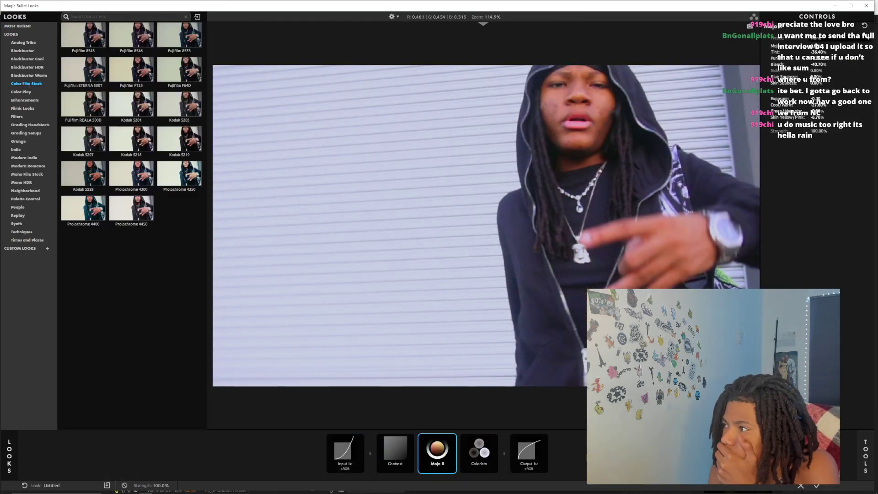
left_click_drag(819, 105, 842, 105)
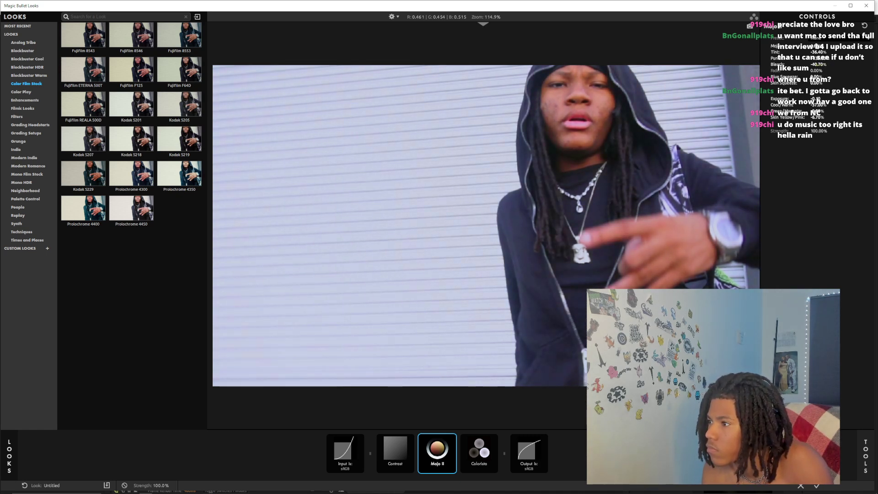
left_click(866, 457)
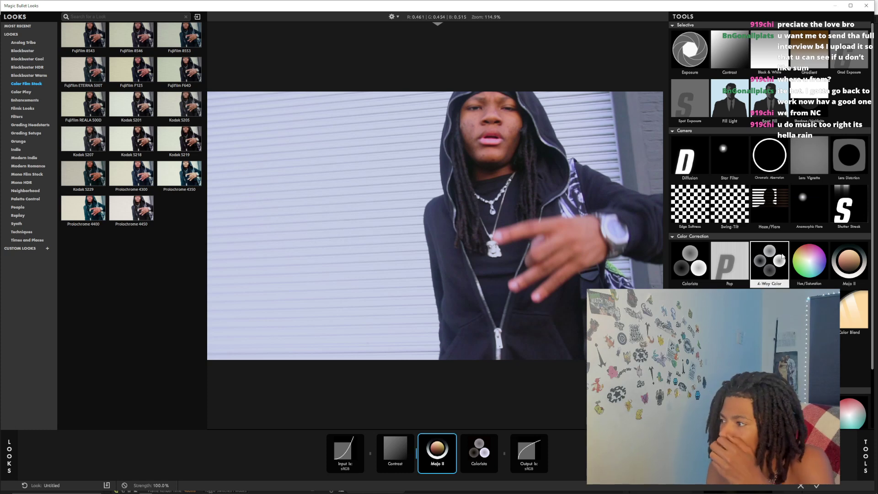
scroll(783, 256, "down", 2)
scroll(732, 316, "up", 3)
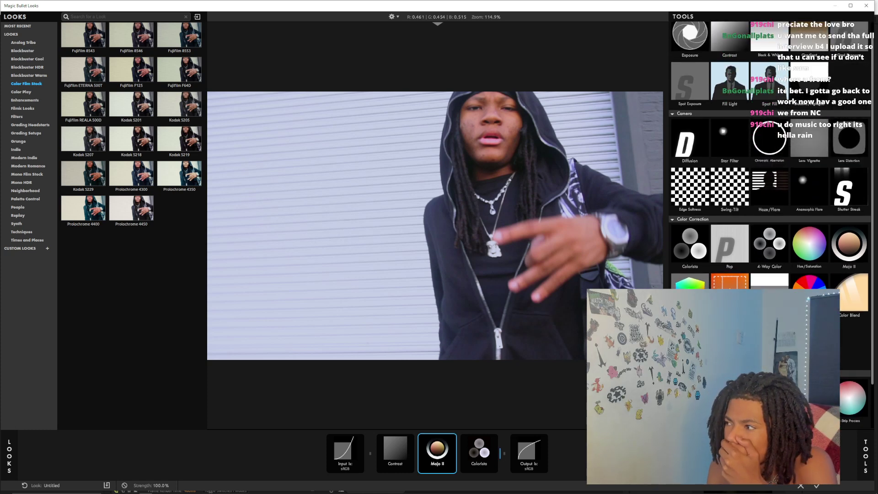
left_click_drag(702, 313, 520, 455)
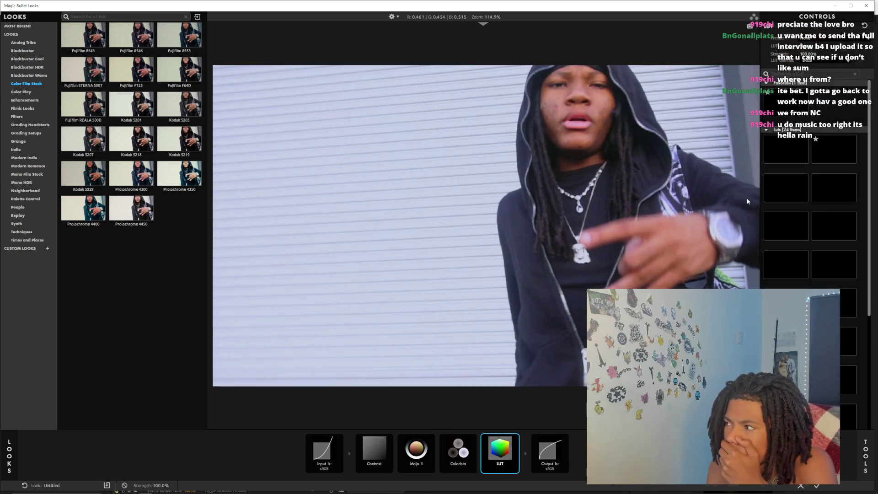
Try the Arri Log C, Blue Unity, Emlo and Bloodbag LUTs, then return to a neutral preview
left_click(799, 150)
left_click(843, 153)
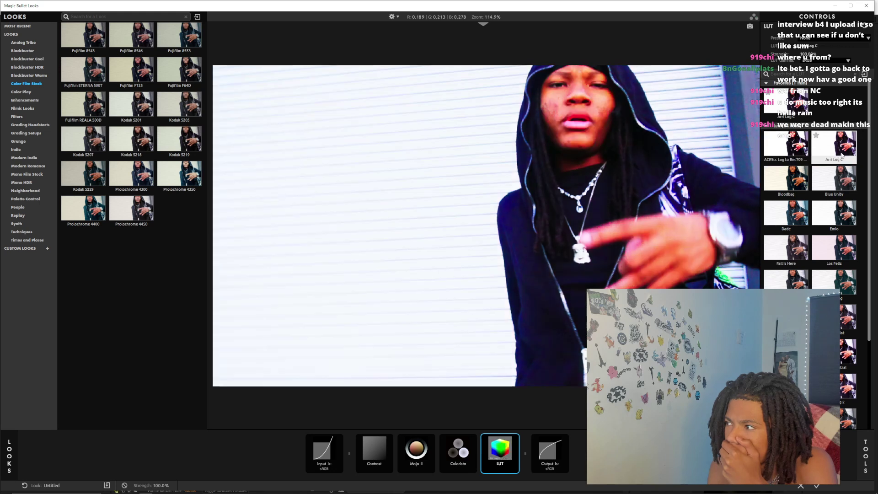
left_click(845, 182)
left_click(847, 210)
left_click(850, 194)
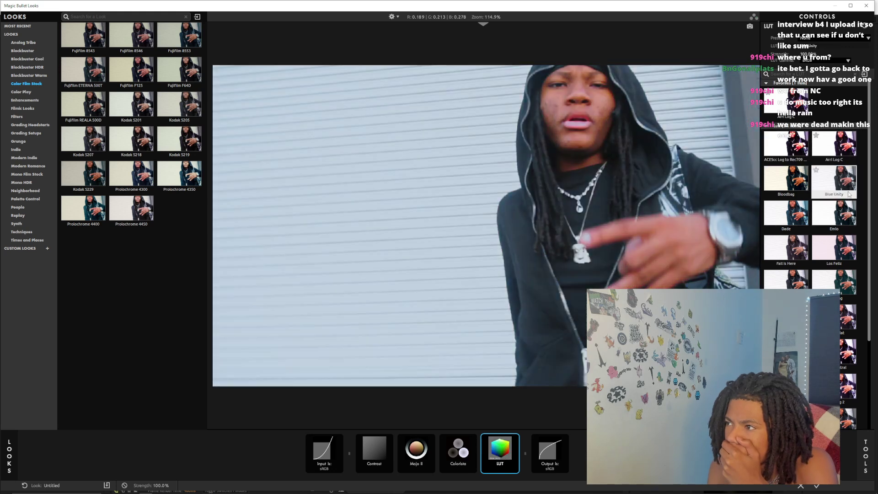
left_click(786, 178)
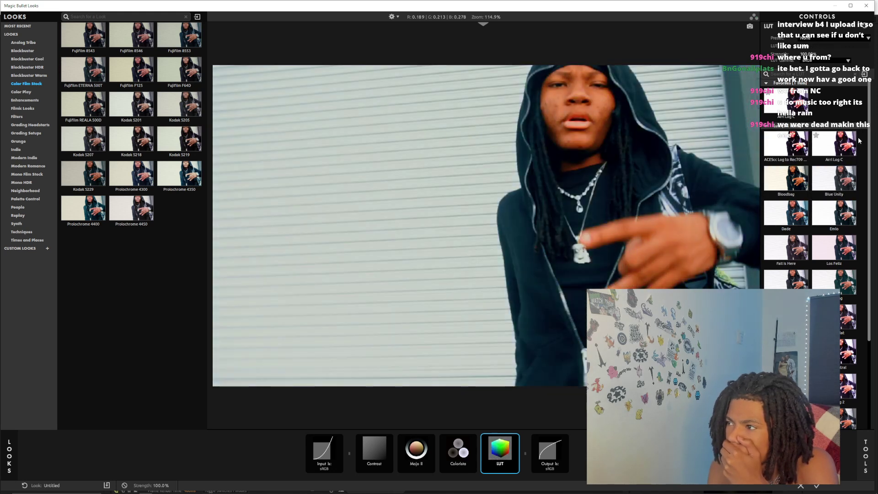
left_click(833, 320)
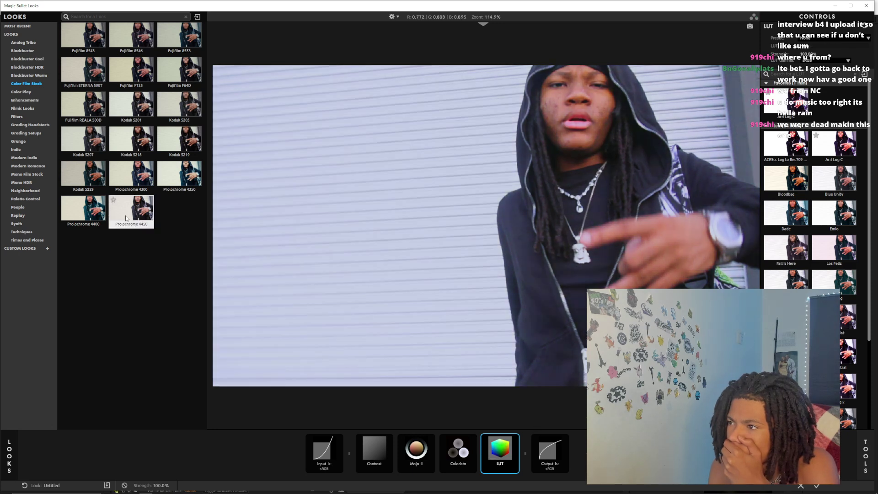
Remove the LUT step from the grade chain
scroll(844, 308, "down", 3)
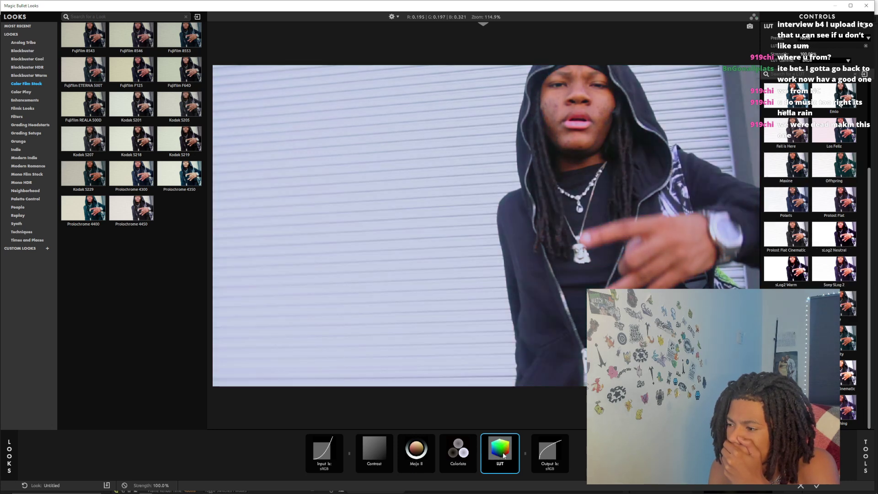
right_click(503, 455)
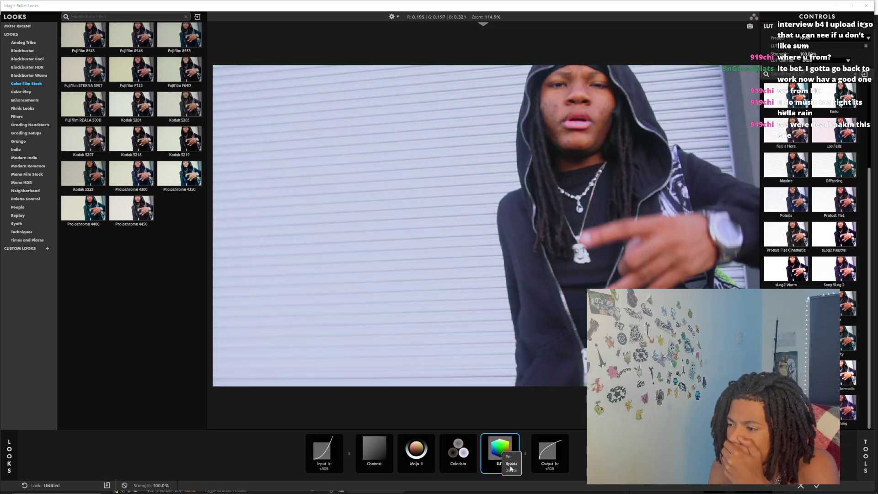
left_click(511, 471)
Add an S Curve after Colorista with contrast 1.067, midpoint 0.832, brightness 0.430
left_click(865, 456)
scroll(835, 412, "down", 1)
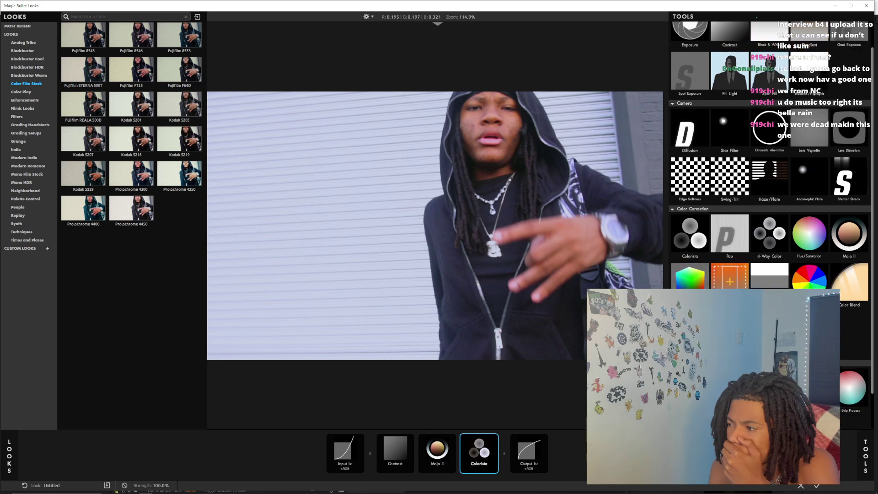
left_click(810, 388)
left_click(863, 460)
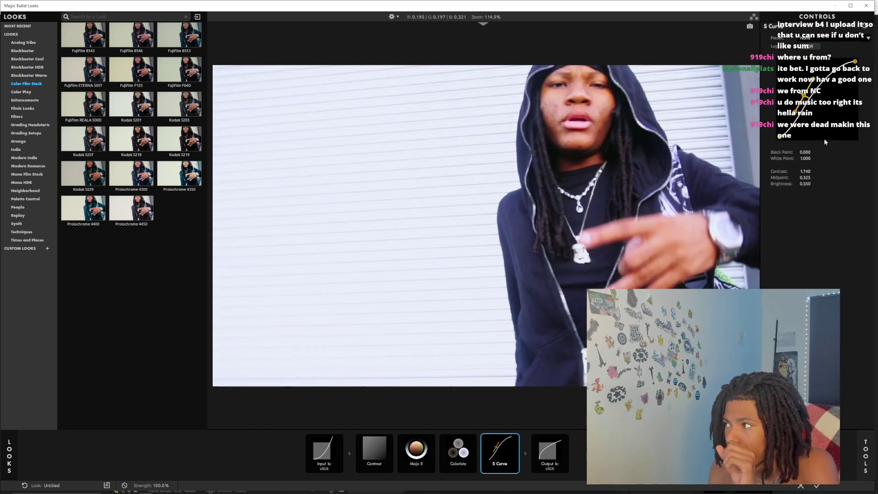
left_click_drag(814, 83, 818, 83)
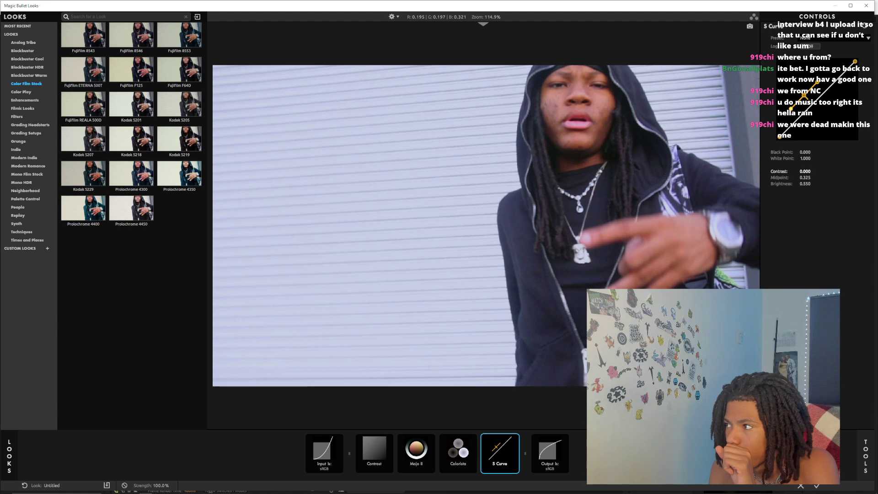
left_click_drag(791, 110, 843, 104)
right_click(490, 450)
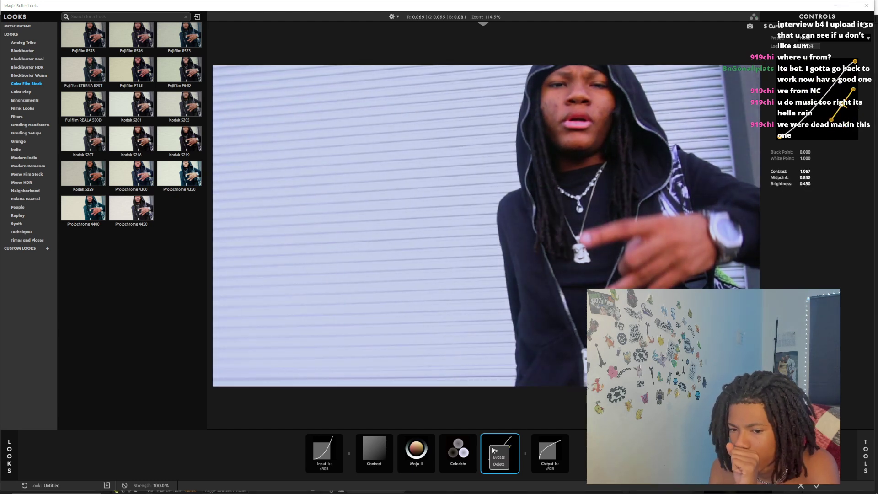